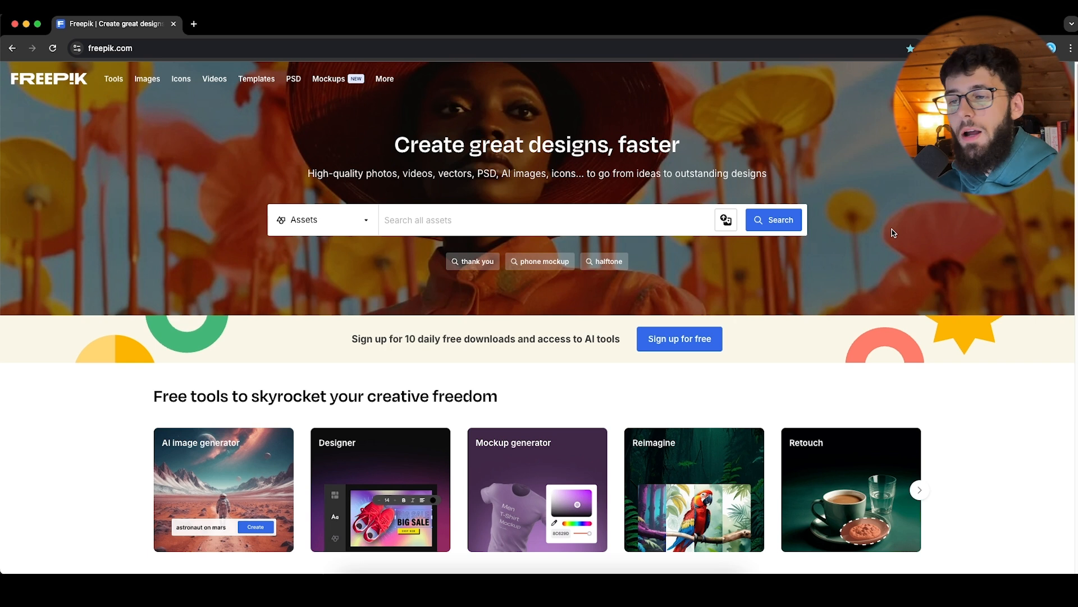
# Step: Open the pricing plans and switch to monthly billing to review the Premium plan's price
pyautogui.scroll(-10, 568, 309)
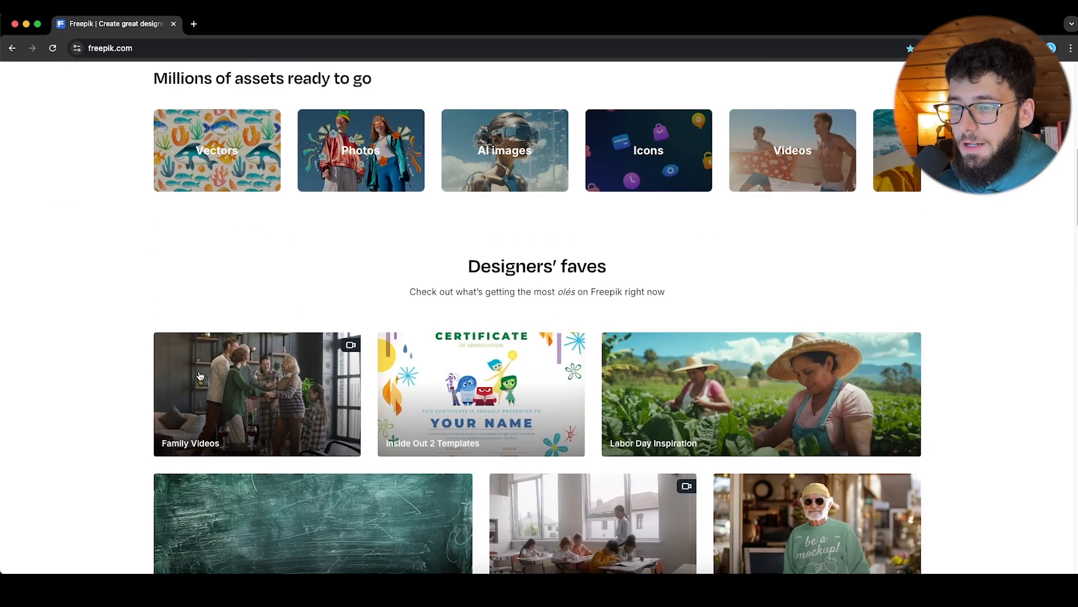
pyautogui.scroll(10, 311, 206)
pyautogui.scroll(-1, 342, 277)
pyautogui.scroll(1, 342, 277)
pyautogui.click(984, 79)
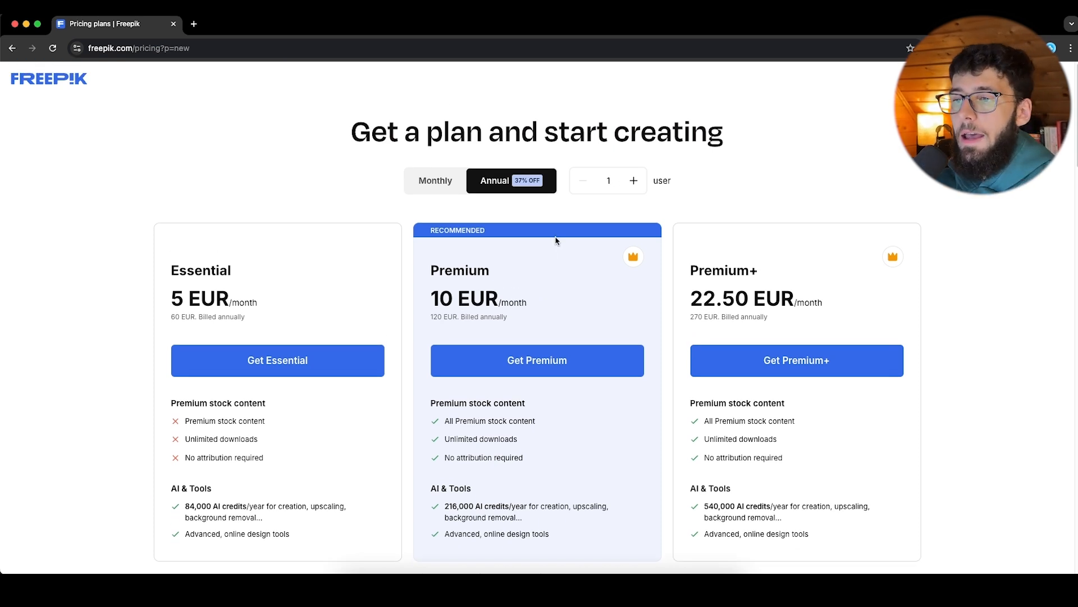
pyautogui.click(428, 187)
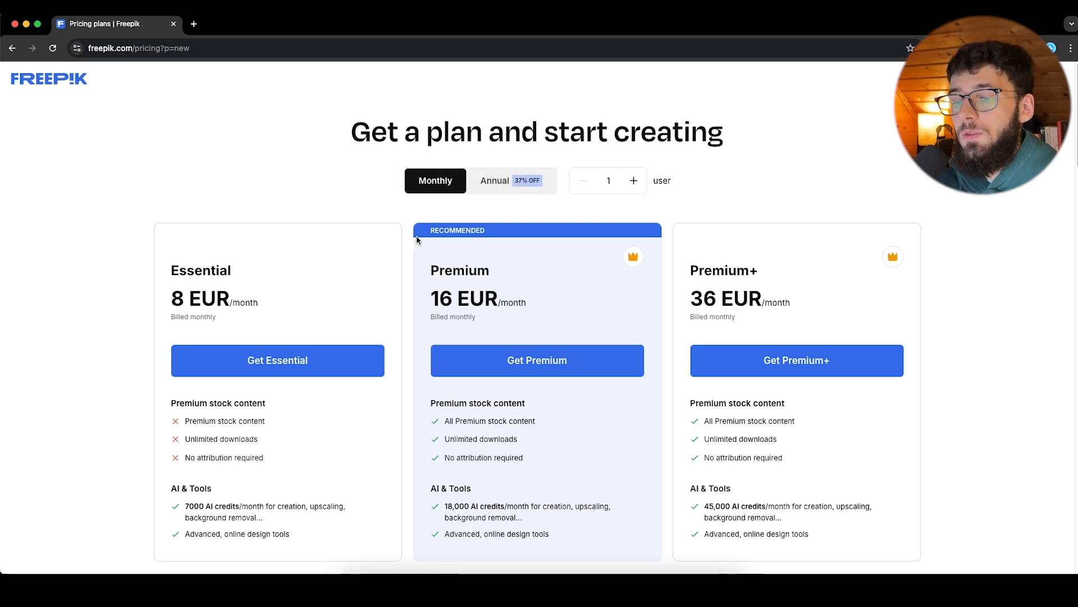
pyautogui.moveTo(430, 293); pyautogui.dragTo(571, 301)
pyautogui.click(409, 298)
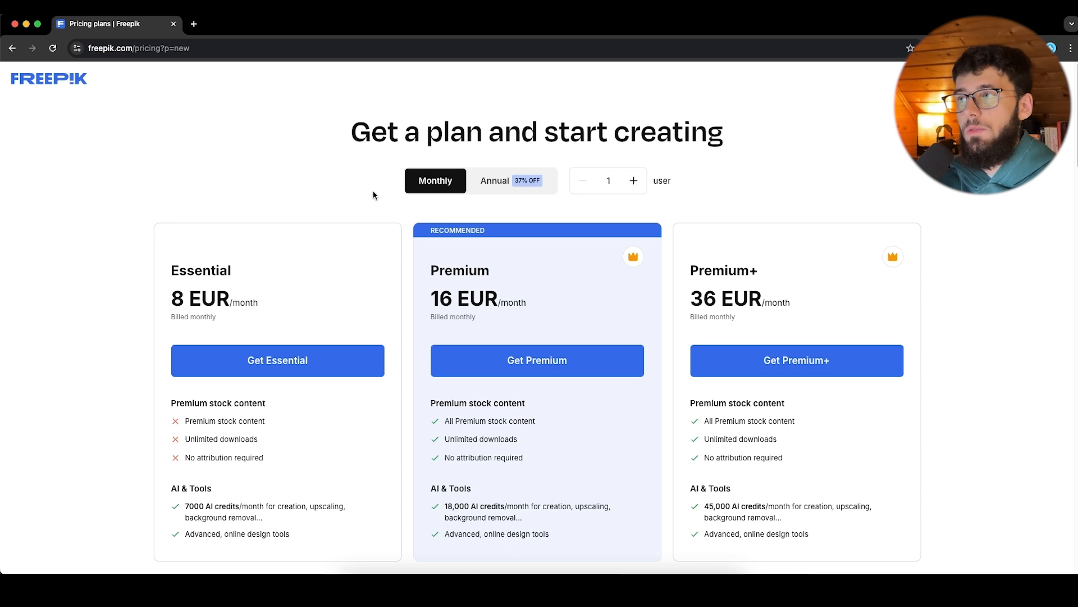
# Step: Return to the home page and search all assets for "blueprint"
pyautogui.click(62, 77)
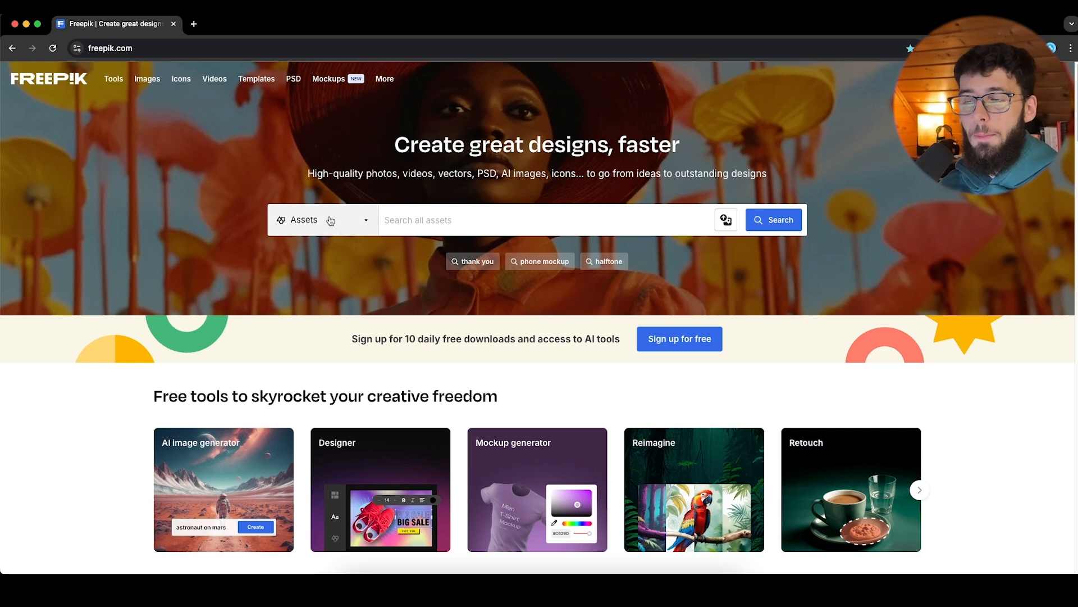
pyautogui.write('blueprint')
pyautogui.press('Return')
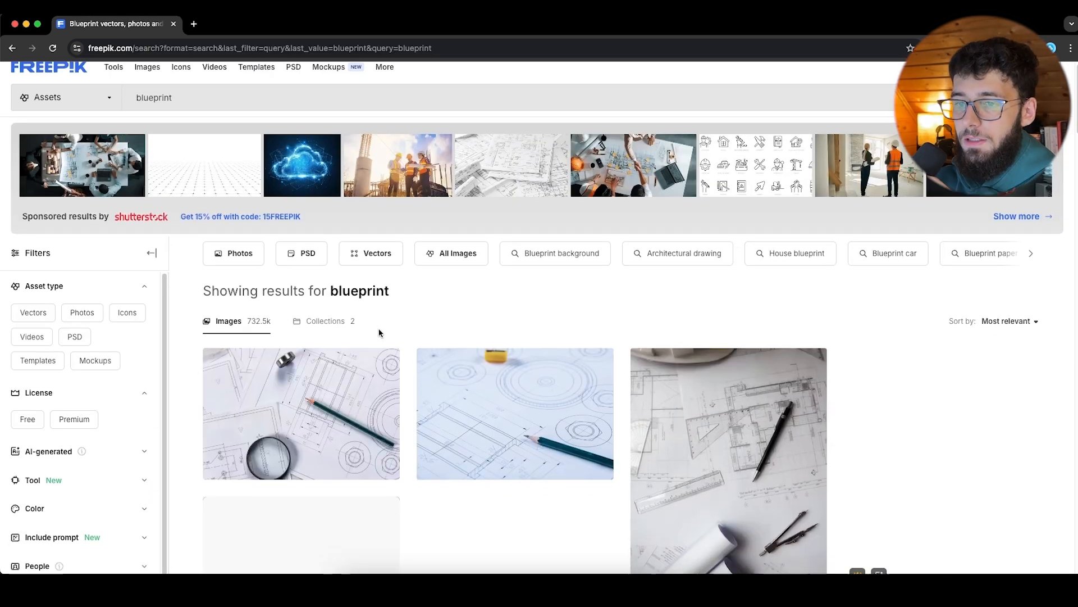
# Step: Filter the blueprint results by Vectors, Photos and PSD in turn to compare the available asset types
pyautogui.scroll(-2, 379, 333)
pyautogui.click(45, 245)
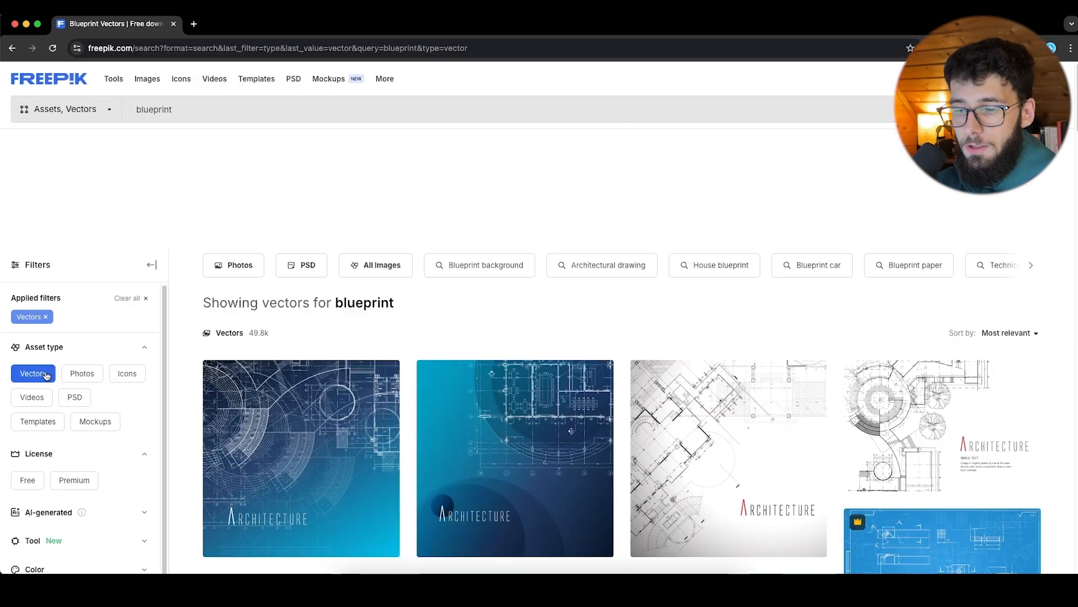
pyautogui.scroll(-1, 47, 375)
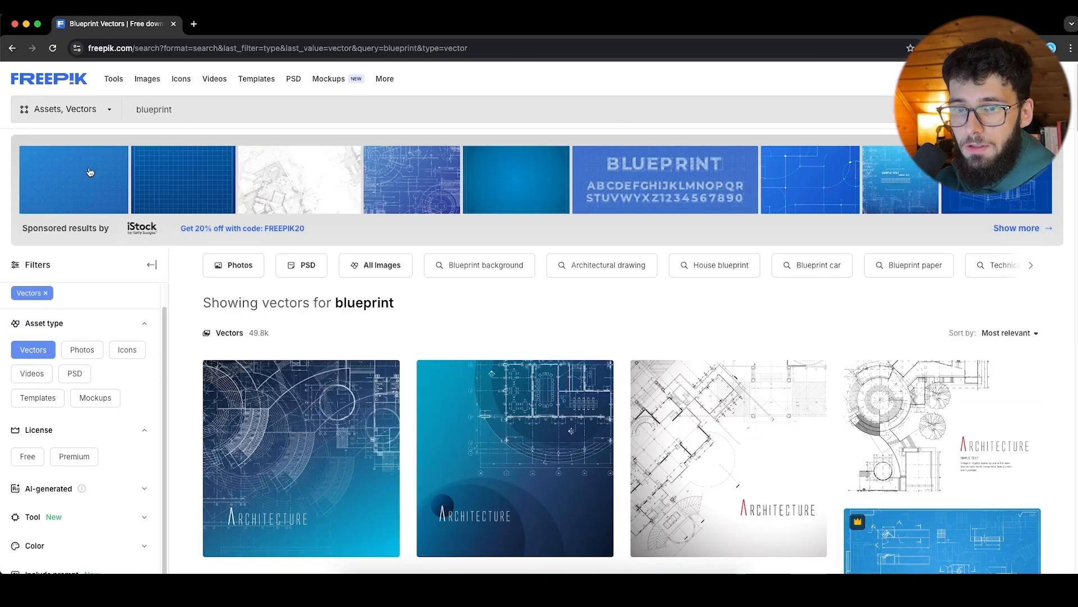
pyautogui.click(69, 345)
pyautogui.scroll(-4, 76, 254)
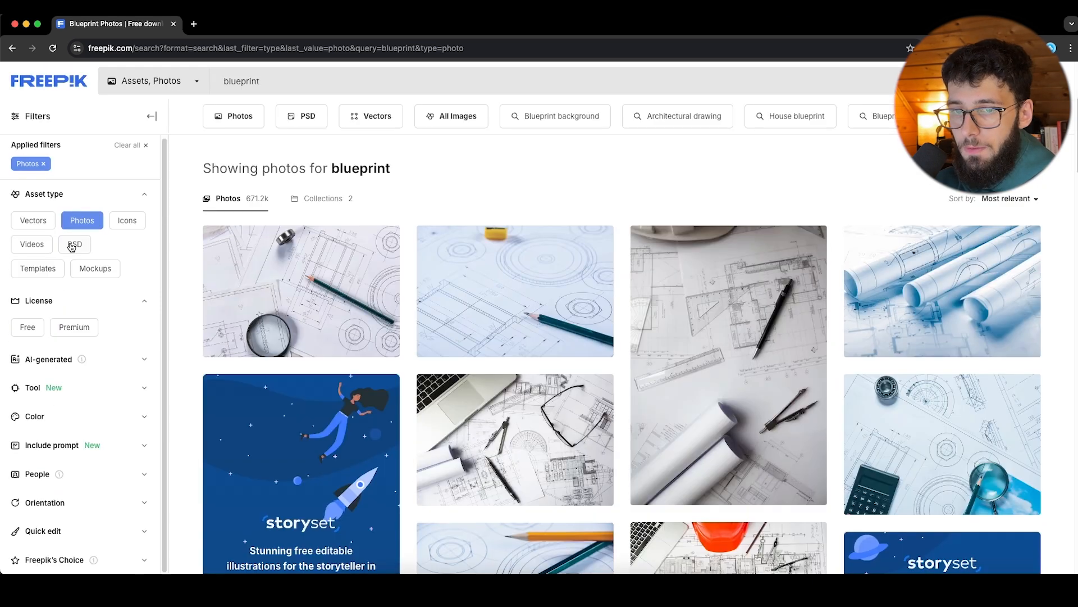
pyautogui.click(78, 247)
pyautogui.scroll(-4, 478, 348)
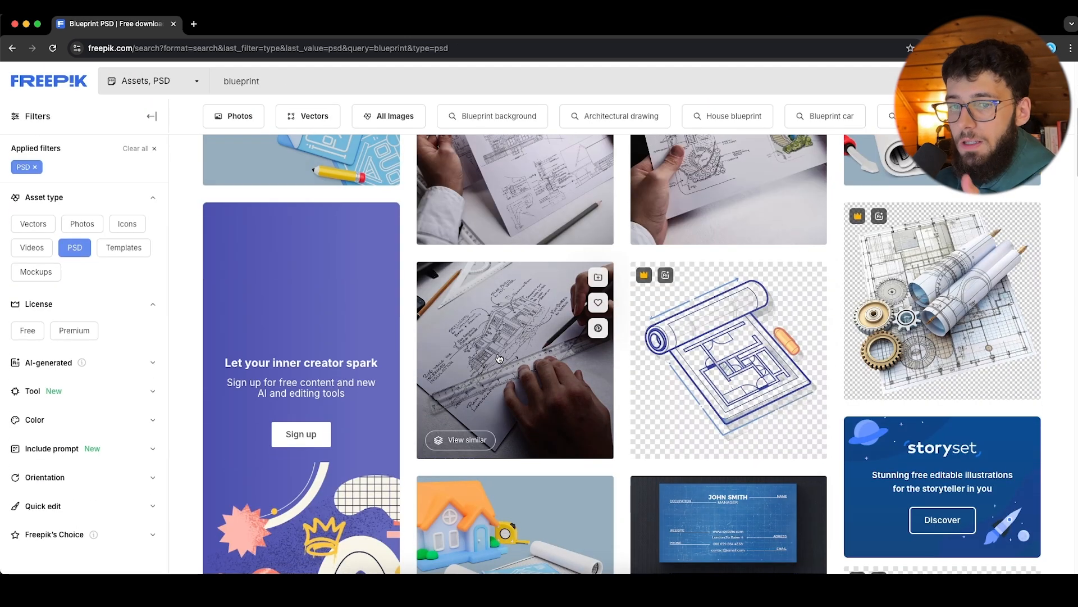
# Step: Limit the blueprint results to Premium-licensed vectors
pyautogui.click(74, 330)
pyautogui.click(34, 373)
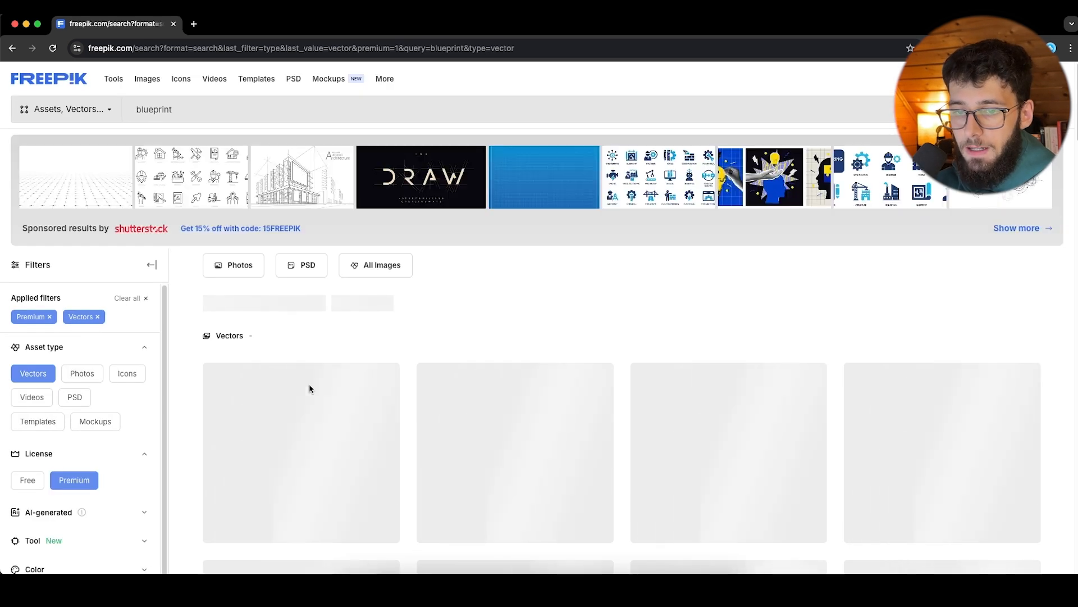
pyautogui.scroll(-4, 455, 427)
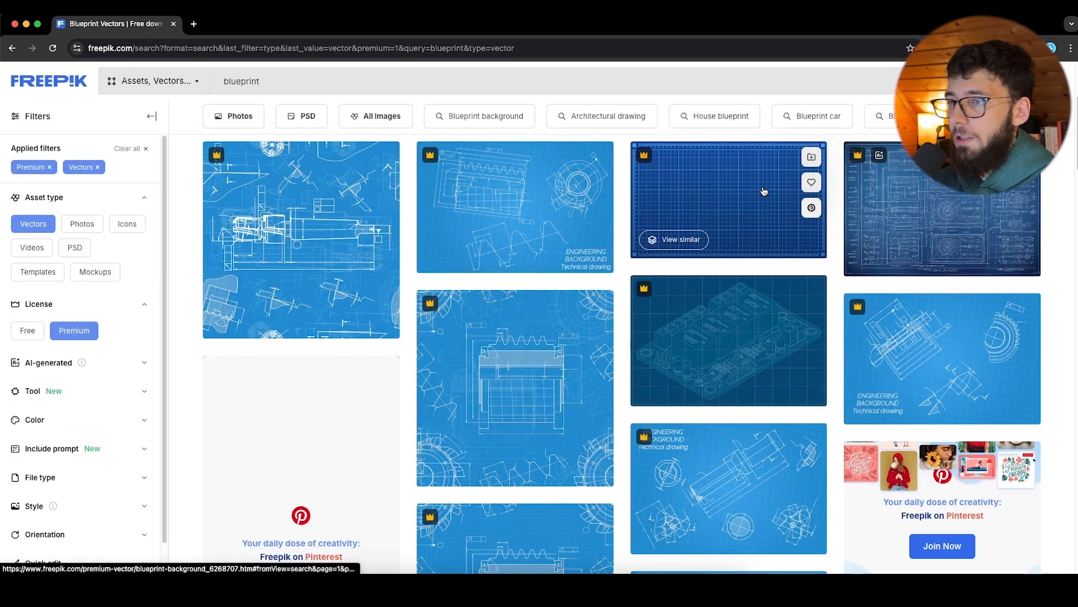
# Step: Preview the dark blue grid blueprint background, browse its similar images, and close the preview
pyautogui.click(742, 210)
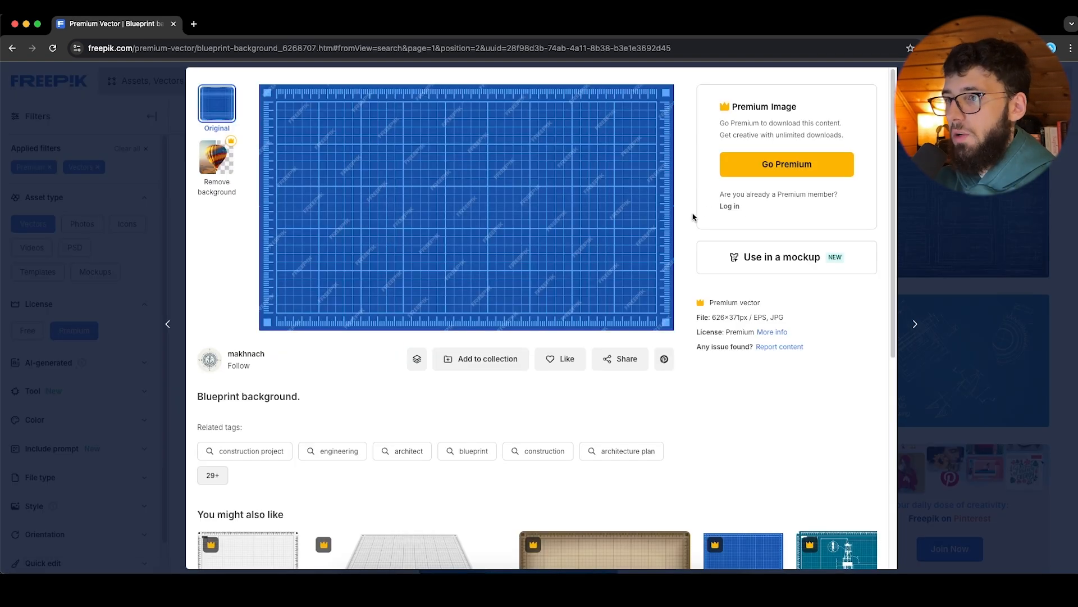
pyautogui.scroll(-4, 630, 265)
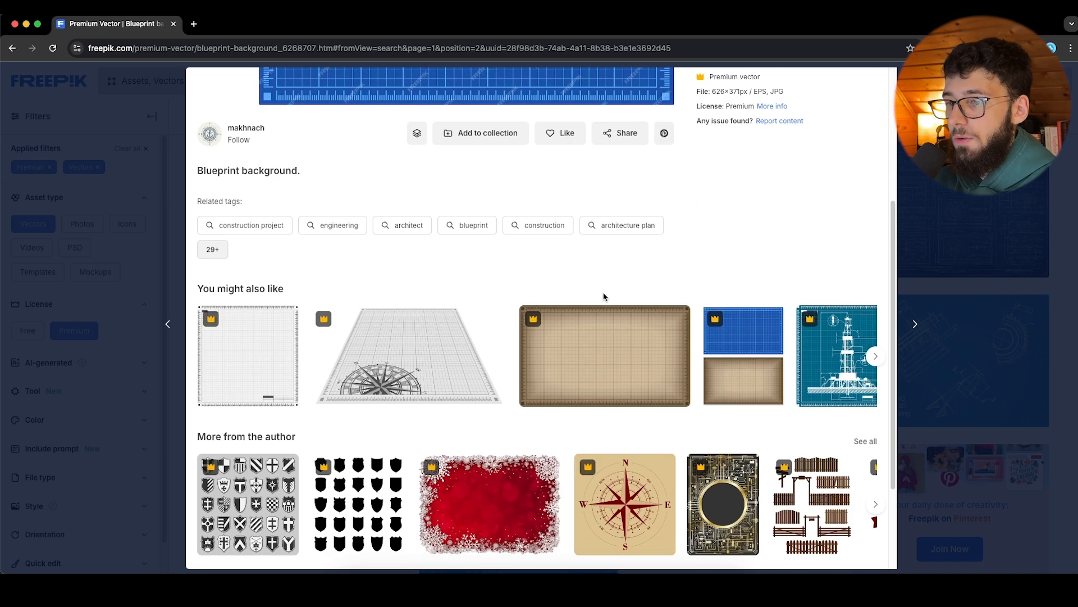
pyautogui.click(875, 357)
pyautogui.scroll(-3, 875, 358)
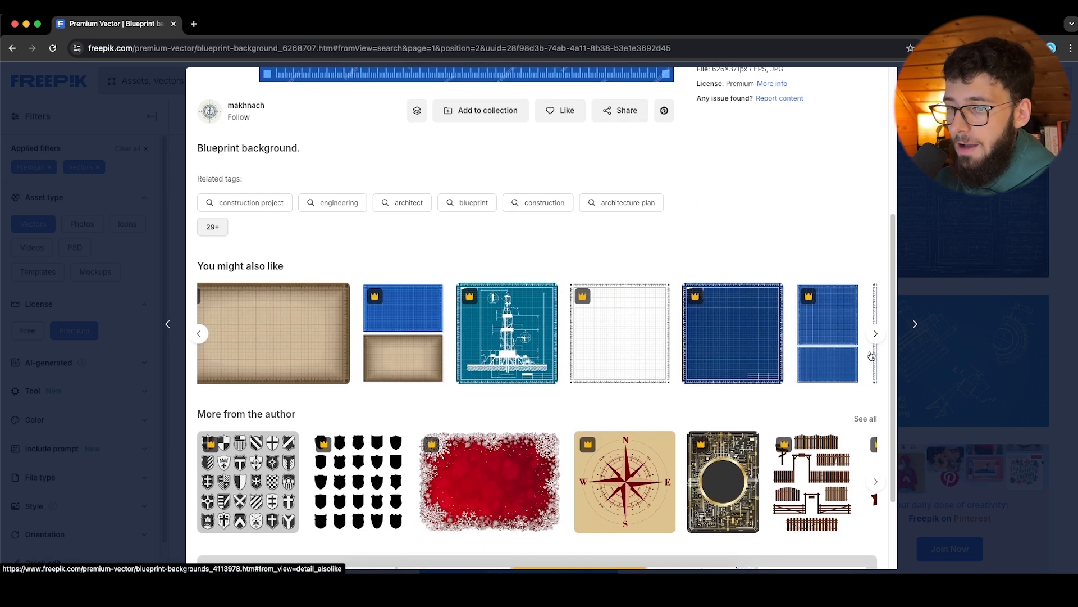
pyautogui.click(941, 344)
# Step: Preview a blue mechanical engineering drawing further down the results and close it
pyautogui.scroll(-10, 685, 354)
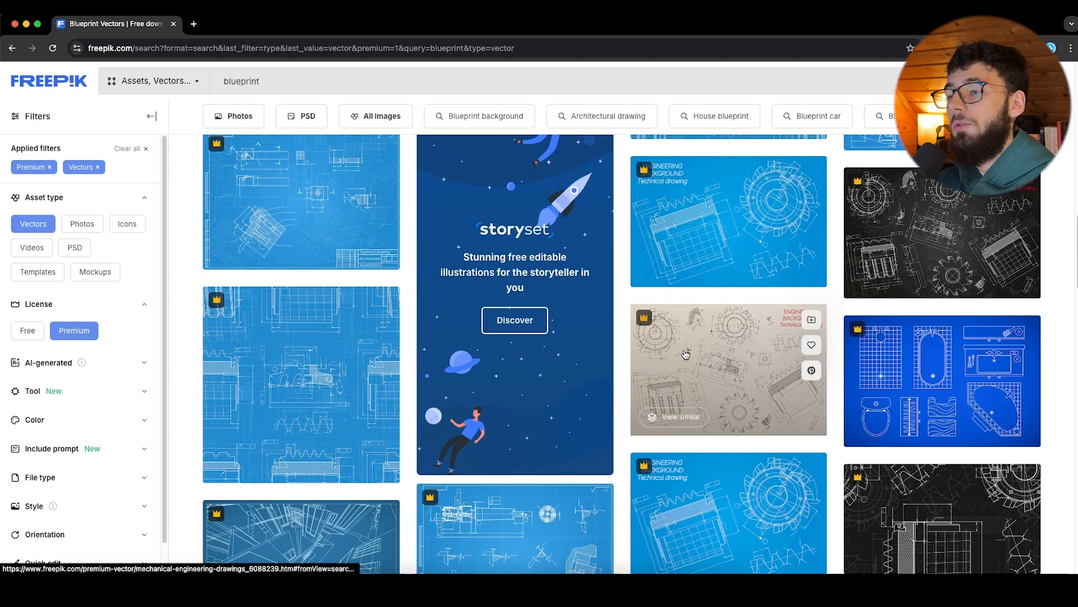
pyautogui.click(662, 364)
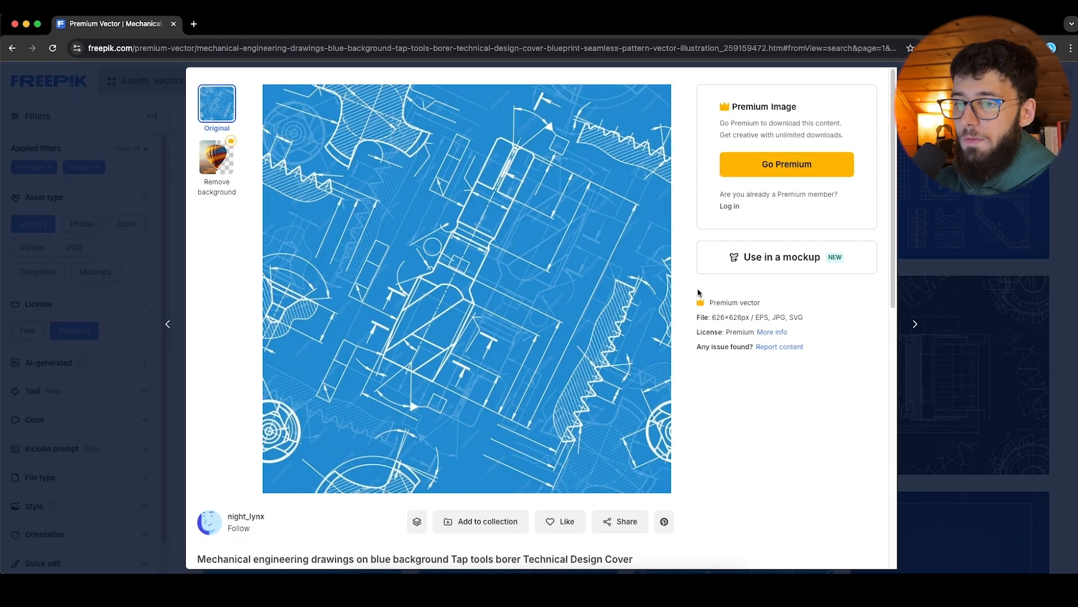
pyautogui.click(960, 269)
pyautogui.scroll(-5, 550, 340)
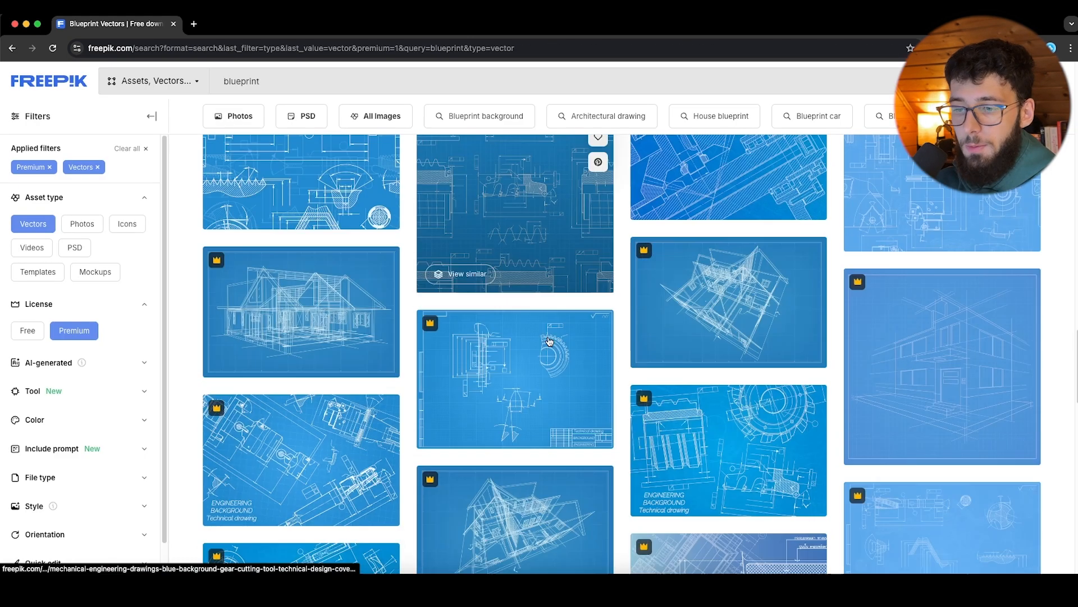
# Step: Browse the premium blueprint vectors from the first results page through page 3
pyautogui.scroll(-10, 549, 340)
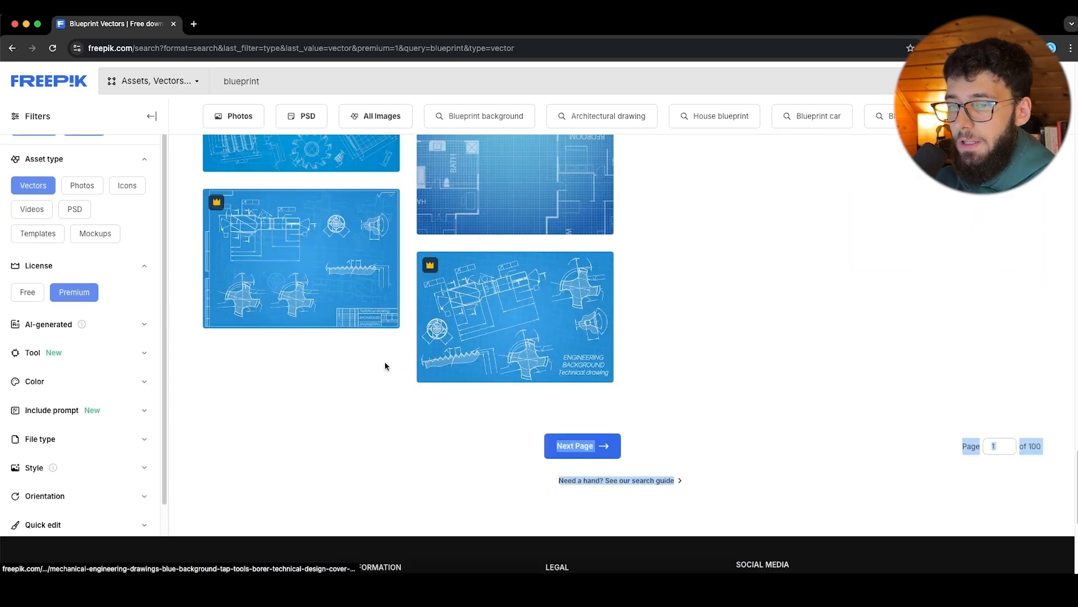
pyautogui.scroll(-3, 386, 366)
pyautogui.click(618, 334)
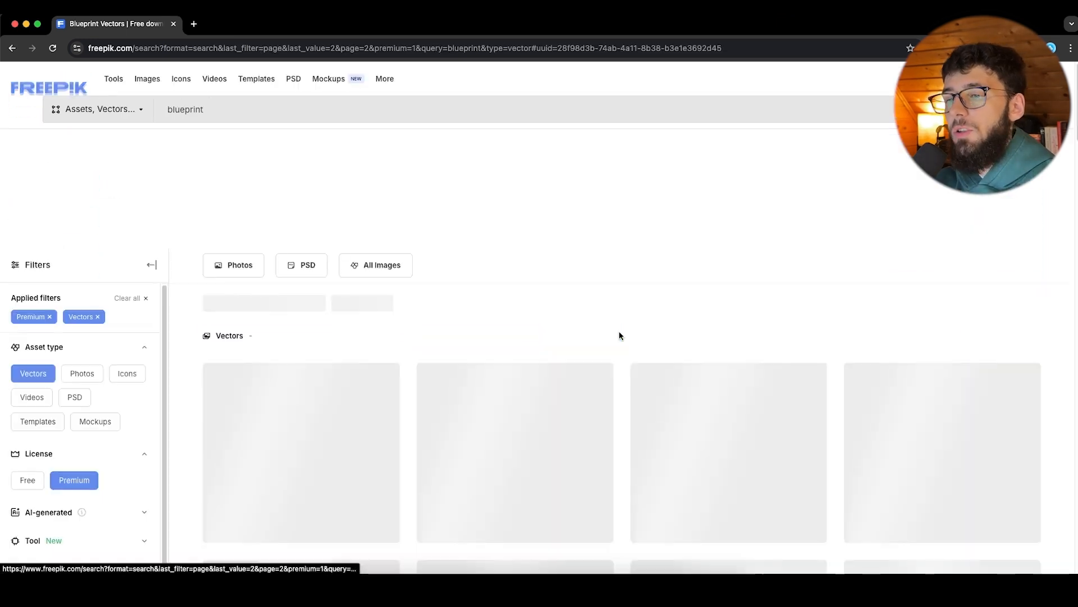
pyautogui.scroll(-15, 566, 340)
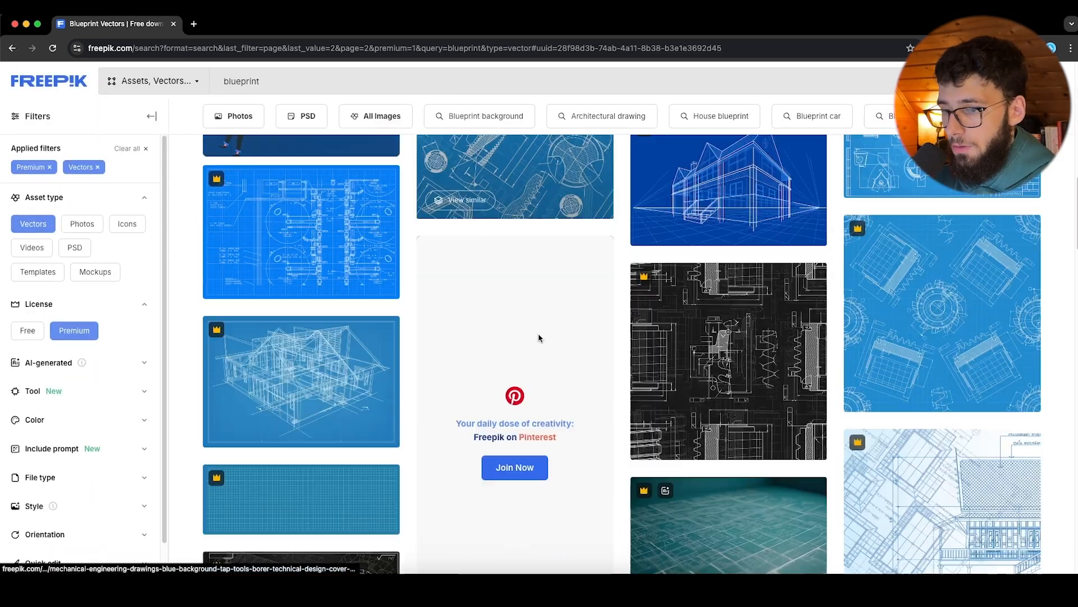
pyautogui.scroll(-15, 412, 331)
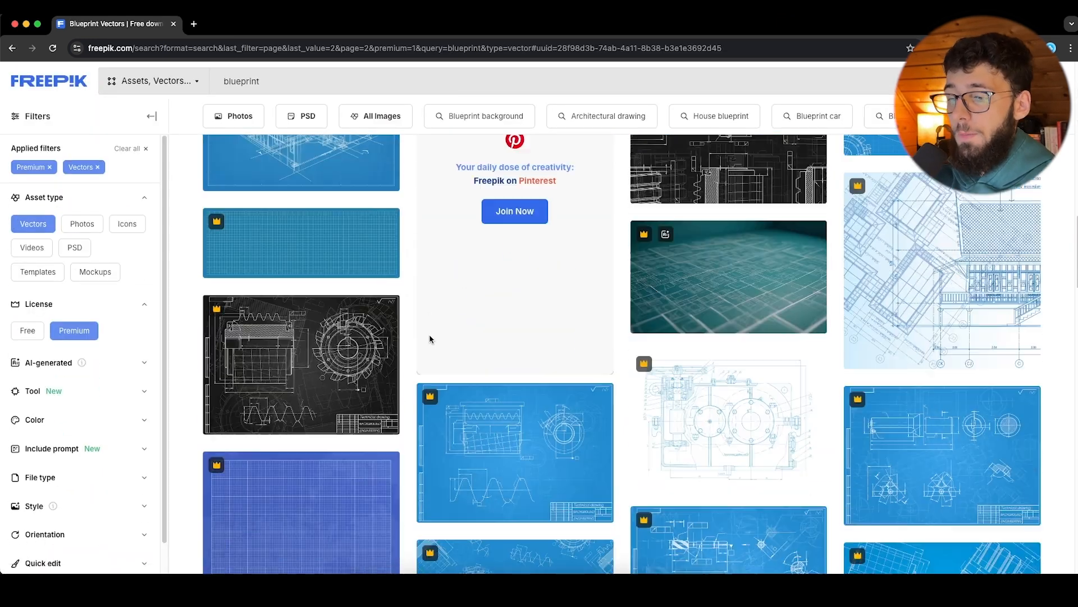
pyautogui.scroll(-5, 292, 269)
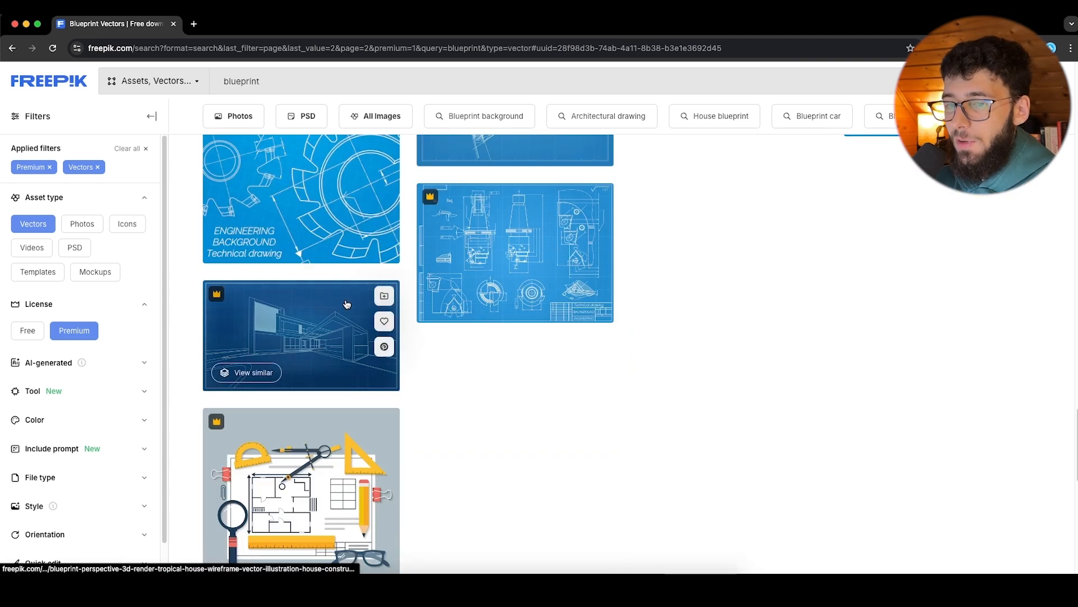
pyautogui.scroll(-5, 264, 360)
pyautogui.click(620, 446)
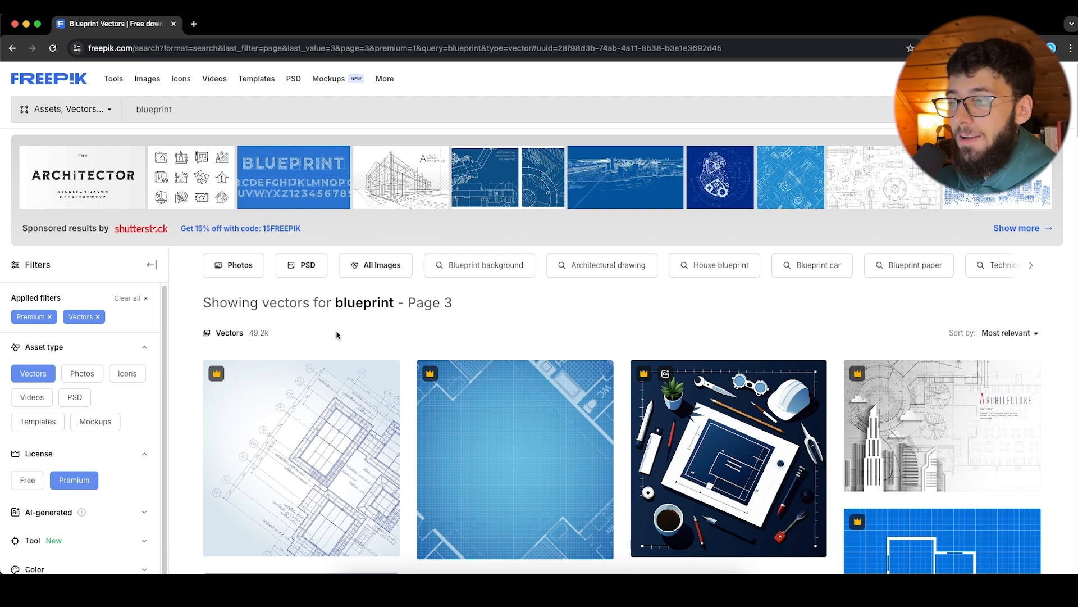
pyautogui.scroll(-3, 337, 335)
pyautogui.scroll(3, 273, 334)
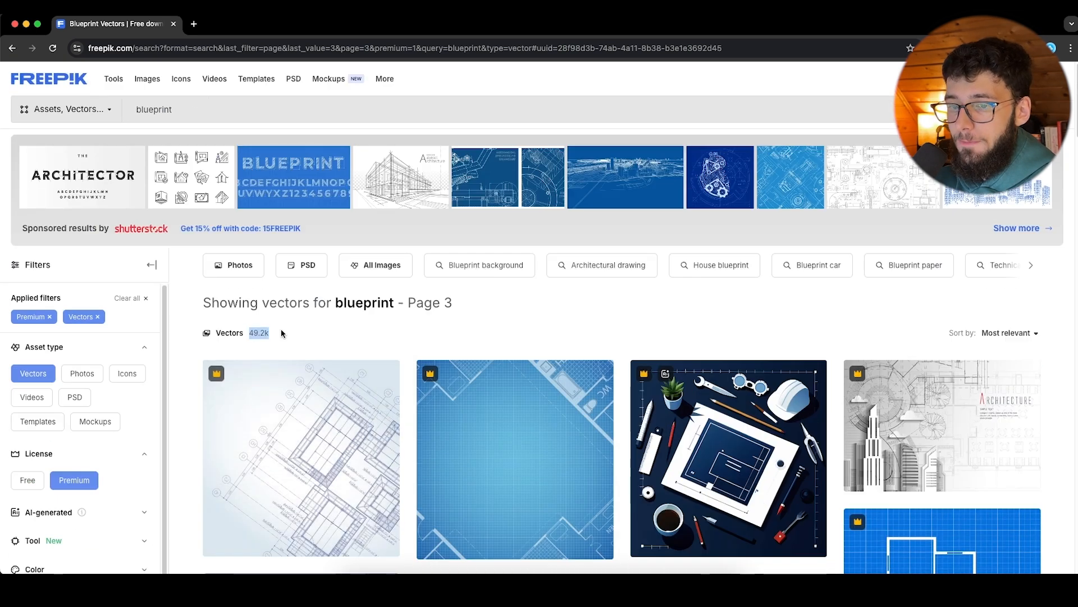
pyautogui.scroll(-10, 281, 332)
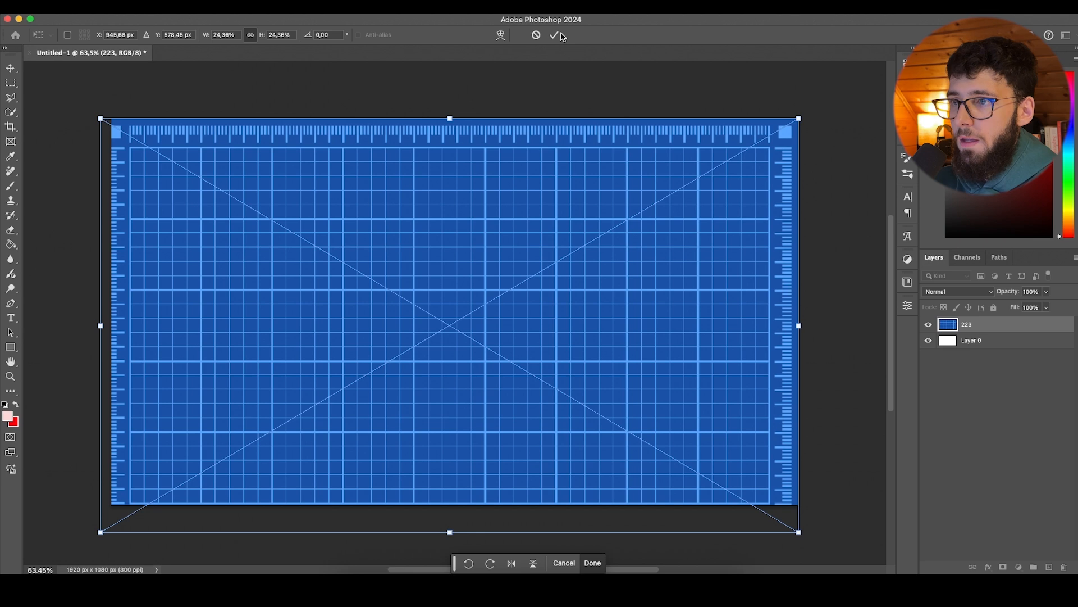
# Step: Switch to Photoshop, commit the placed blueprint grid background, and place the portrait photo IMG_3586 above it
pyautogui.click(555, 36)
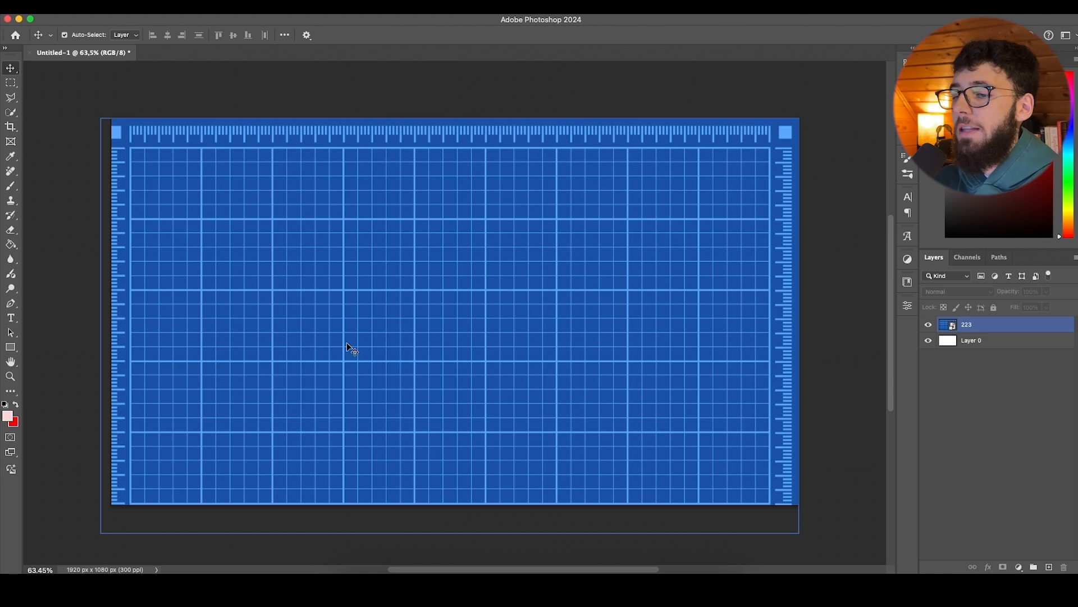
pyautogui.click(382, 523)
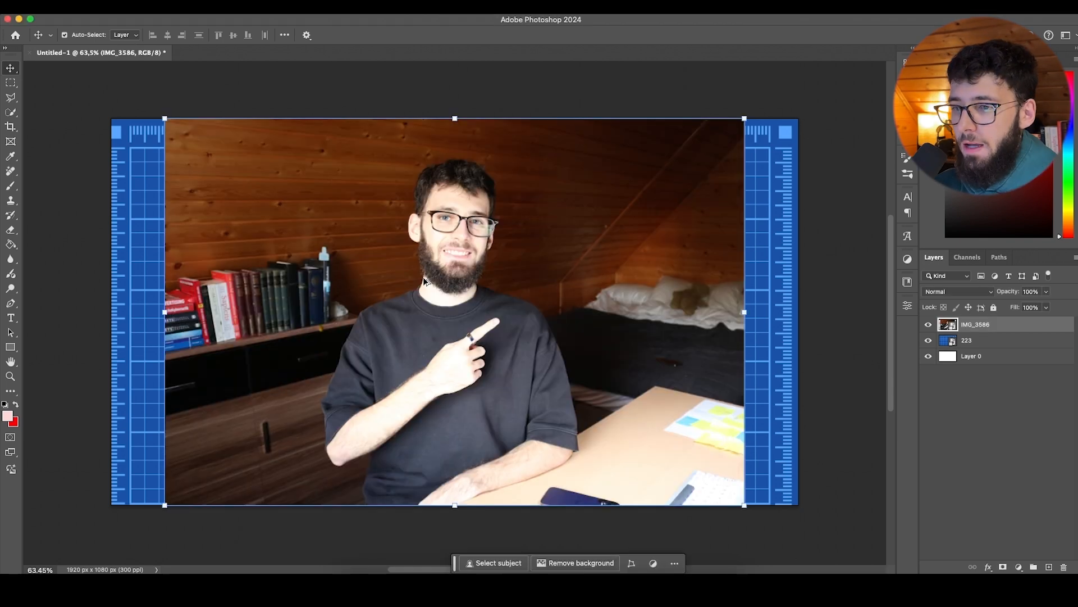
pyautogui.scroll(5, 470, 208)
pyautogui.scroll(-5, 470, 180)
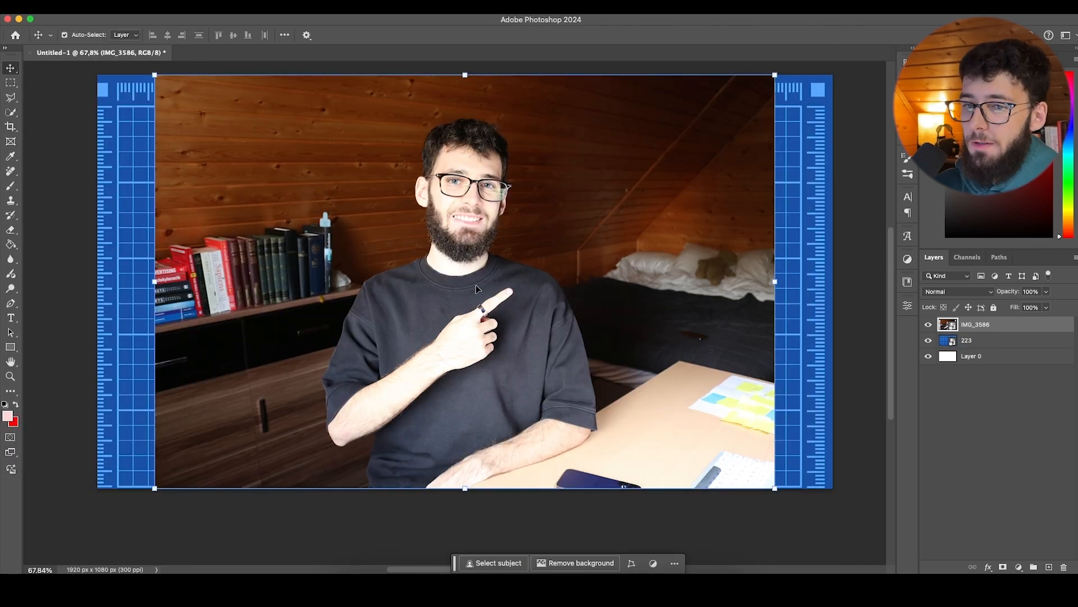
pyautogui.scroll(2, 470, 207)
pyautogui.scroll(4, 449, 211)
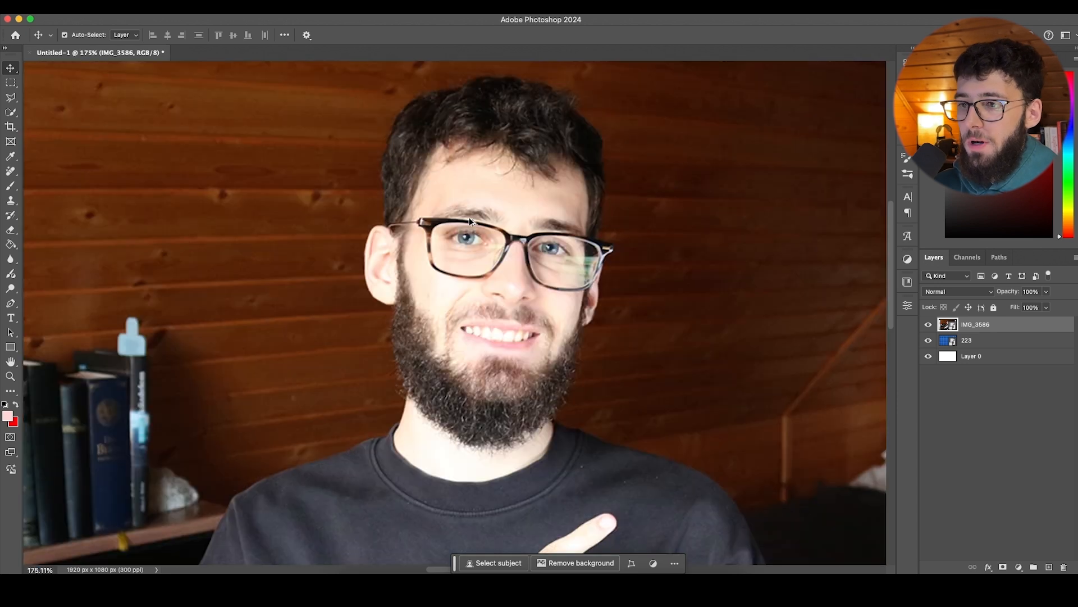
pyautogui.scroll(-4, 480, 241)
pyautogui.scroll(-1, 466, 293)
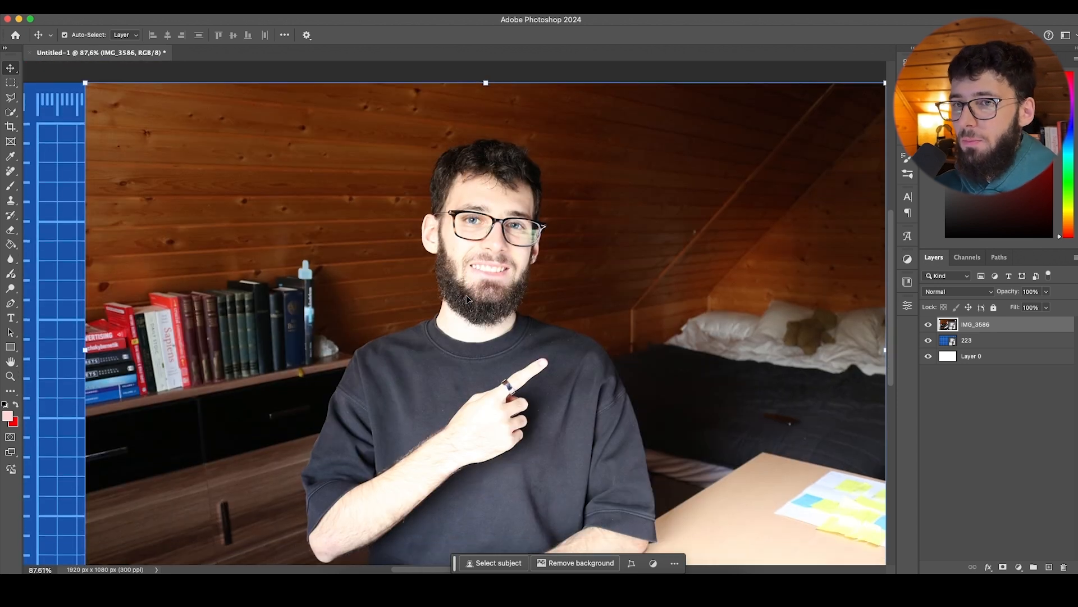
pyautogui.scroll(-2, 466, 294)
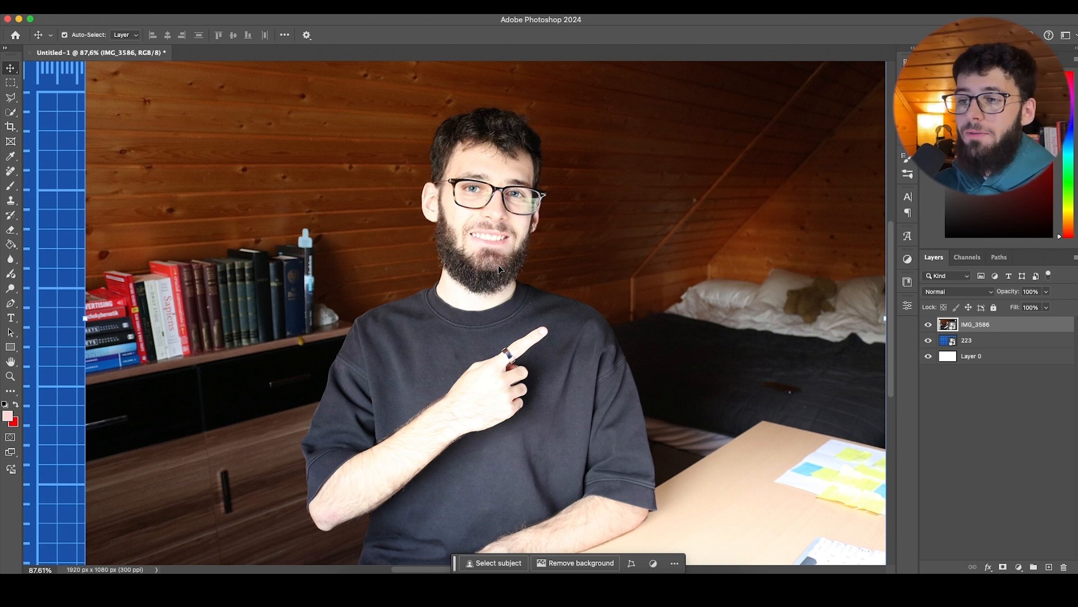
# Step: Scale the placed portrait photo to 12.98% and move it so the man's head and shoulders sit inside the canvas
pyautogui.scroll(-5, 498, 265)
pyautogui.moveTo(674, 405); pyautogui.dragTo(832, 562)
pyautogui.moveTo(607, 255); pyautogui.dragTo(420, 236)
pyautogui.moveTo(674, 323); pyautogui.dragTo(895, 323)
pyautogui.moveTo(582, 275); pyautogui.dragTo(457, 313)
pyautogui.scroll(-5, 428, 527)
pyautogui.moveTo(369, 504); pyautogui.dragTo(369, 455)
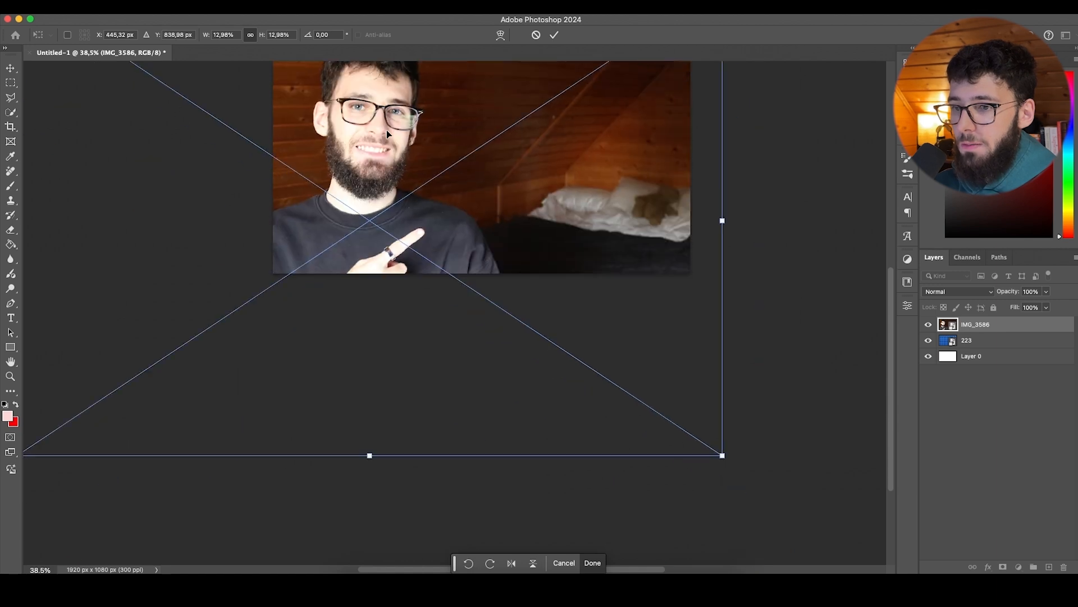
pyautogui.scroll(5, 400, 168)
pyautogui.moveTo(357, 251)
pyautogui.mouseDown()
pyautogui.moveTo(396, 259)
pyautogui.moveTo(368, 253)
pyautogui.mouseUp()
# Step: Shift the portrait photo sideways so the man sits nearer the canvas centre, and commit the transform
pyautogui.scroll(8, 368, 252)
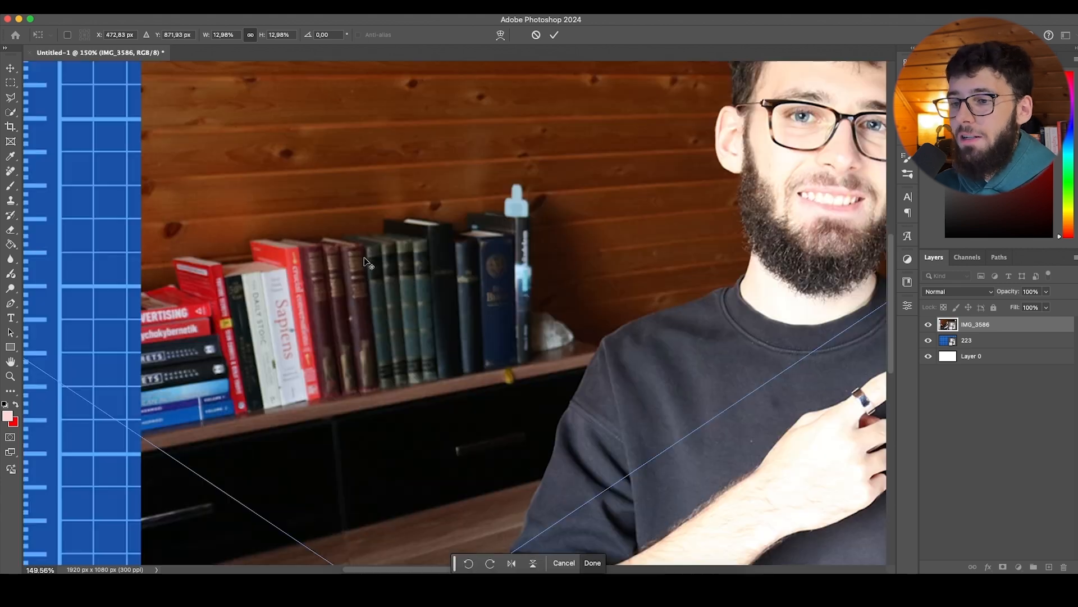
pyautogui.scroll(-6, 441, 231)
pyautogui.scroll(-2, 436, 241)
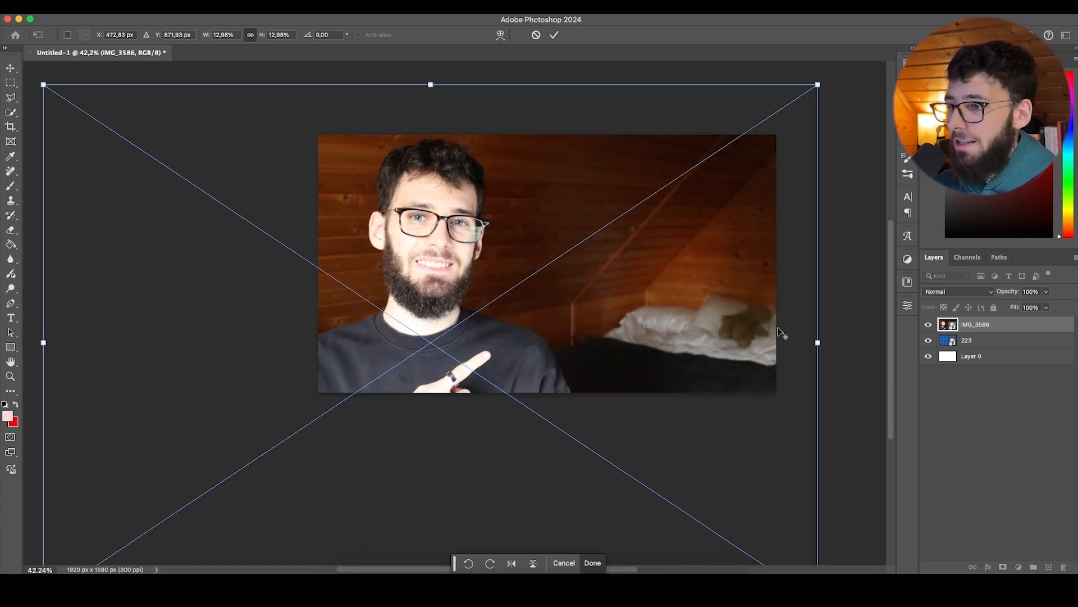
pyautogui.scroll(5, 781, 332)
pyautogui.scroll(-8, 701, 335)
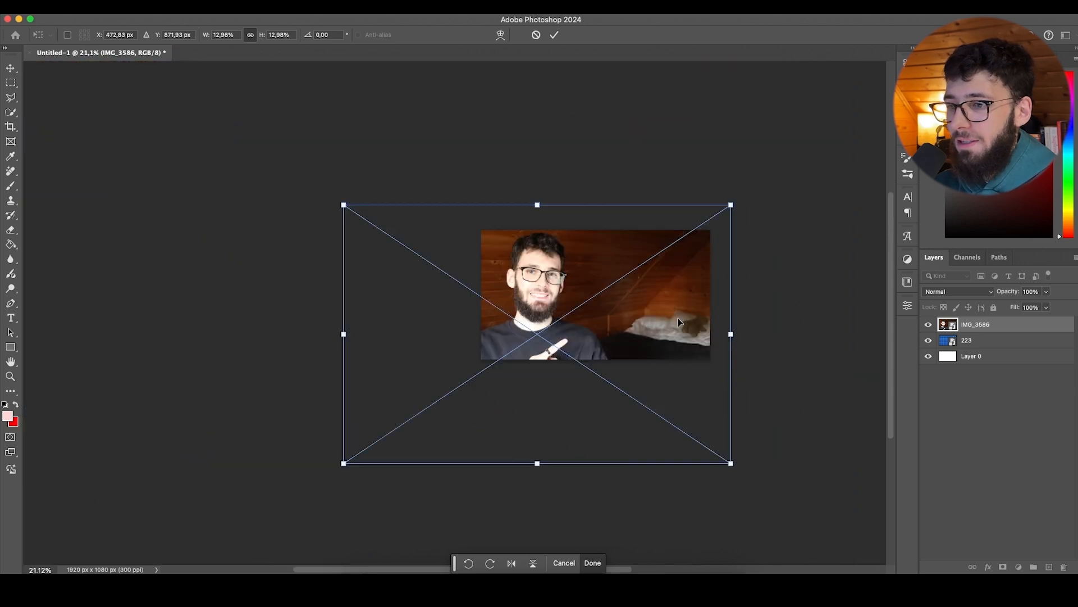
pyautogui.scroll(5, 533, 286)
pyautogui.hscroll(3, 533, 287)
pyautogui.scroll(2, 538, 291)
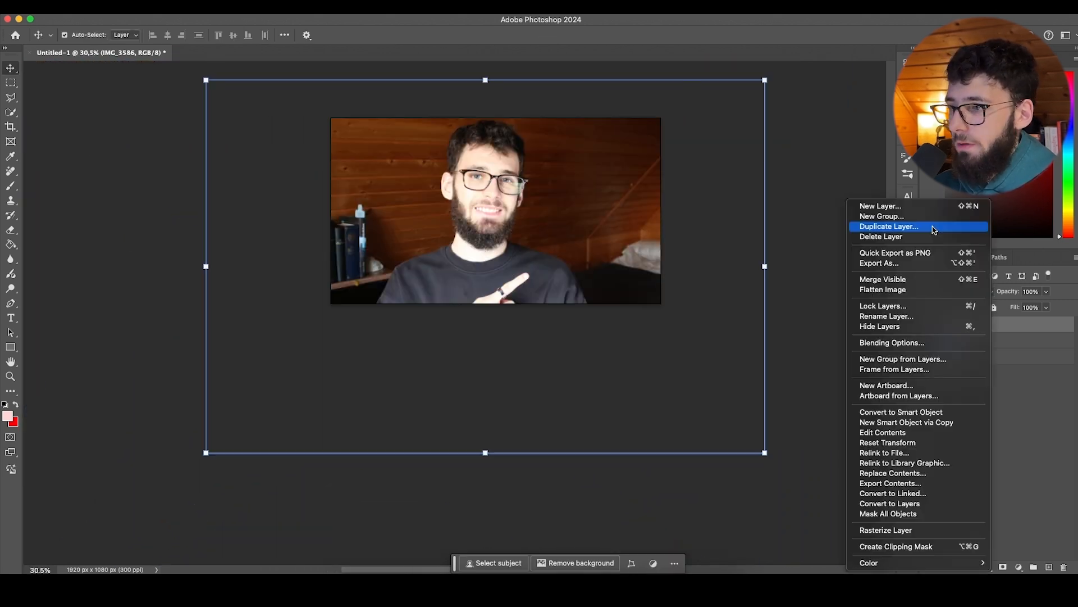
# Step: Duplicate the IMG_3586 layer and rename the copy Img 2
pyautogui.click(932, 229)
pyautogui.click(644, 255)
pyautogui.doubleClick(977, 325)
pyautogui.write('Im')
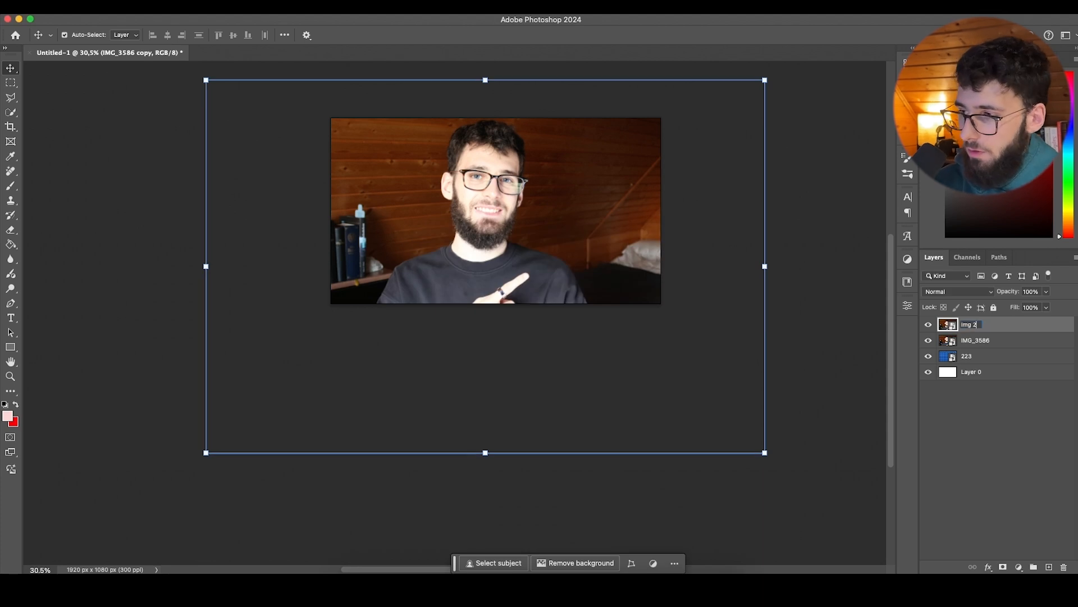
pyautogui.press('Return')
# Step: Hide the Img 2 layer and move it to the very bottom of the layer stack
pyautogui.click(928, 325)
pyautogui.moveTo(949, 329); pyautogui.dragTo(975, 405)
pyautogui.click(977, 431)
pyautogui.click(971, 327)
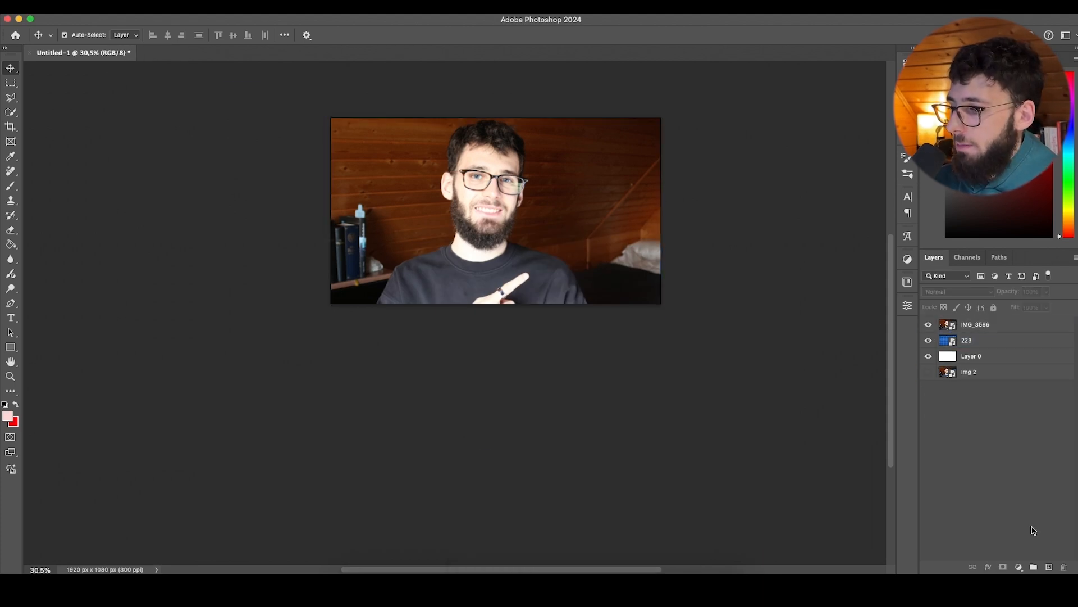
# Step: Create a layer group named Backup and place it directly below the 223 layer
pyautogui.press('super+g')
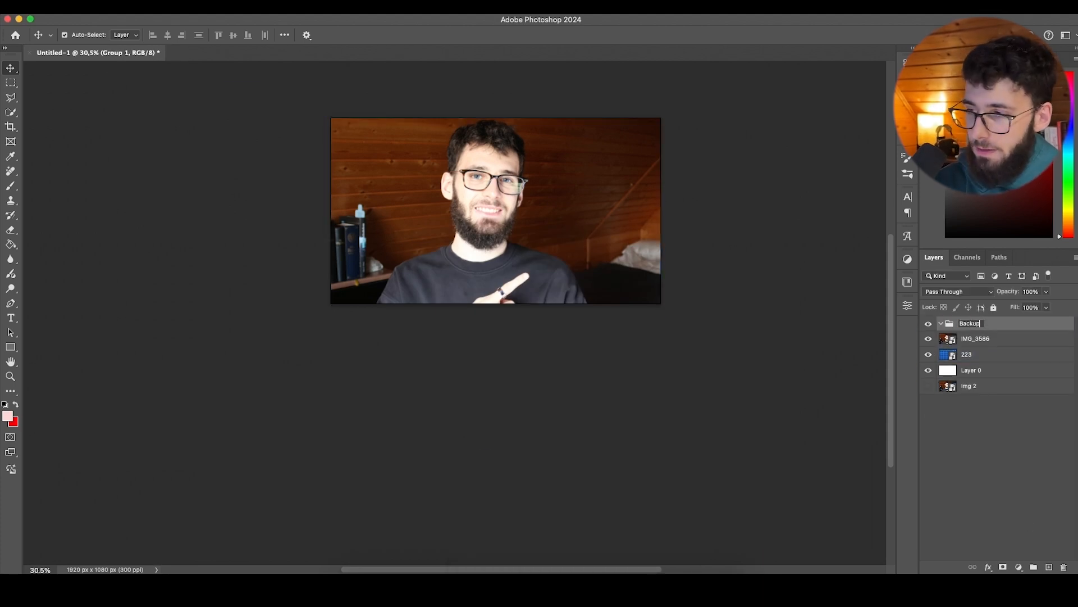
pyautogui.press('Return')
pyautogui.moveTo(973, 325); pyautogui.dragTo(976, 356)
# Step: Put Layer 0 and Img 2 inside the Backup group and collapse the group
pyautogui.click(977, 371)
pyautogui.keyDown('shift'); pyautogui.click(980, 387); pyautogui.keyUp('shift')
pyautogui.click(971, 396)
pyautogui.click(971, 373)
pyautogui.click(928, 371)
pyautogui.keyDown('shift'); pyautogui.click(980, 386); pyautogui.keyUp('shift')
pyautogui.click(981, 396)
pyautogui.click(955, 357)
pyautogui.click(943, 356)
pyautogui.click(967, 402)
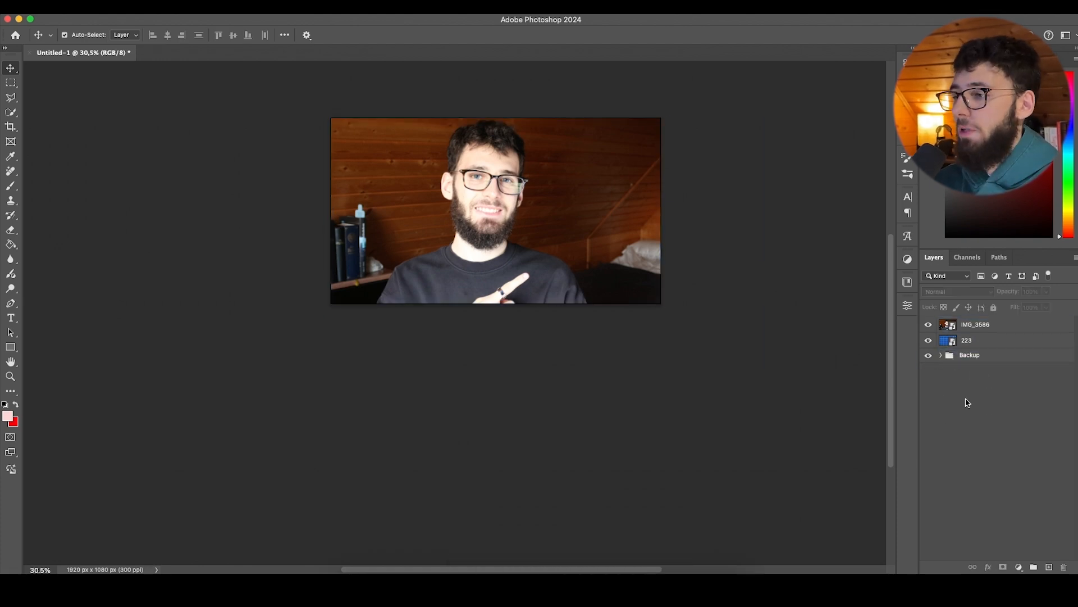
# Step: Scale the IMG_3586 portrait down to show the whole pointing hand, keeping its upper edge on the canvas edge, and commit
pyautogui.click(504, 190)
pyautogui.scroll(10, 504, 179)
pyautogui.scroll(-6, 502, 177)
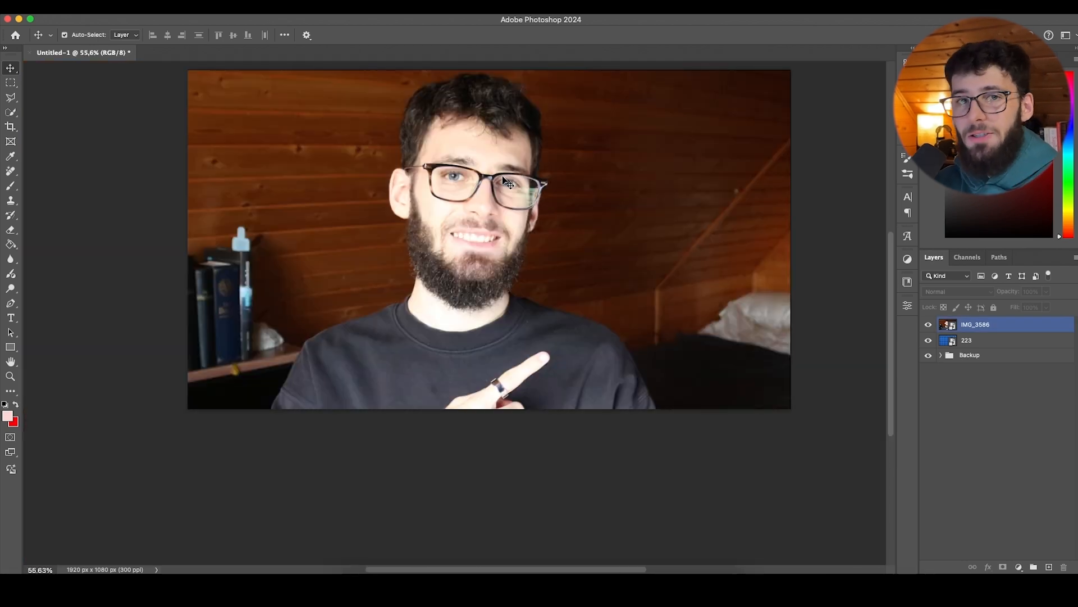
pyautogui.scroll(3, 677, 264)
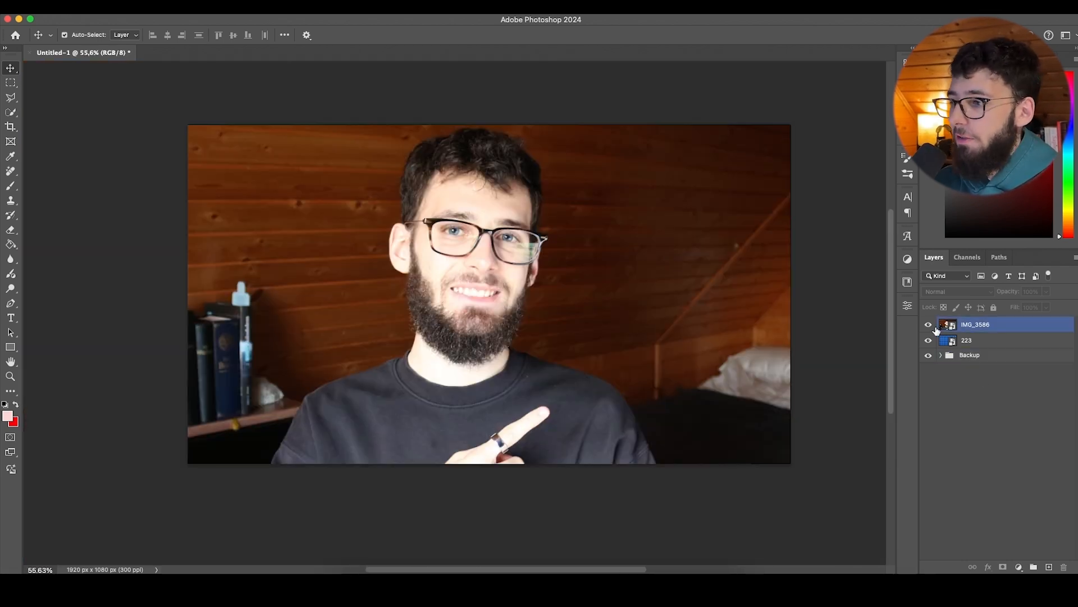
pyautogui.scroll(2, 438, 238)
pyautogui.click(982, 326)
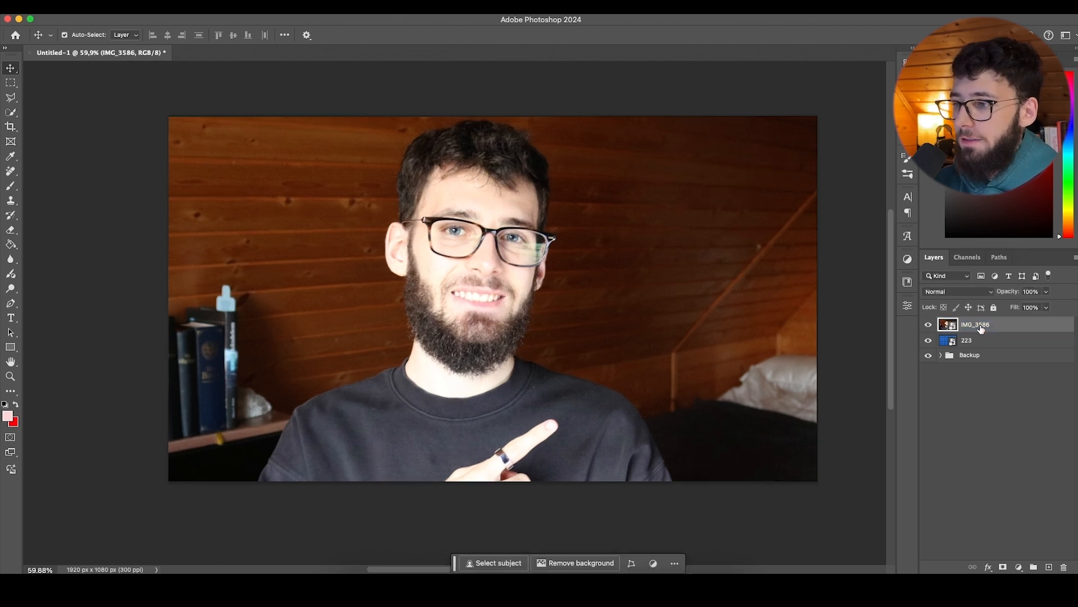
pyautogui.scroll(-1, 452, 254)
pyautogui.scroll(-5, 451, 255)
pyautogui.moveTo(463, 140); pyautogui.dragTo(466, 181)
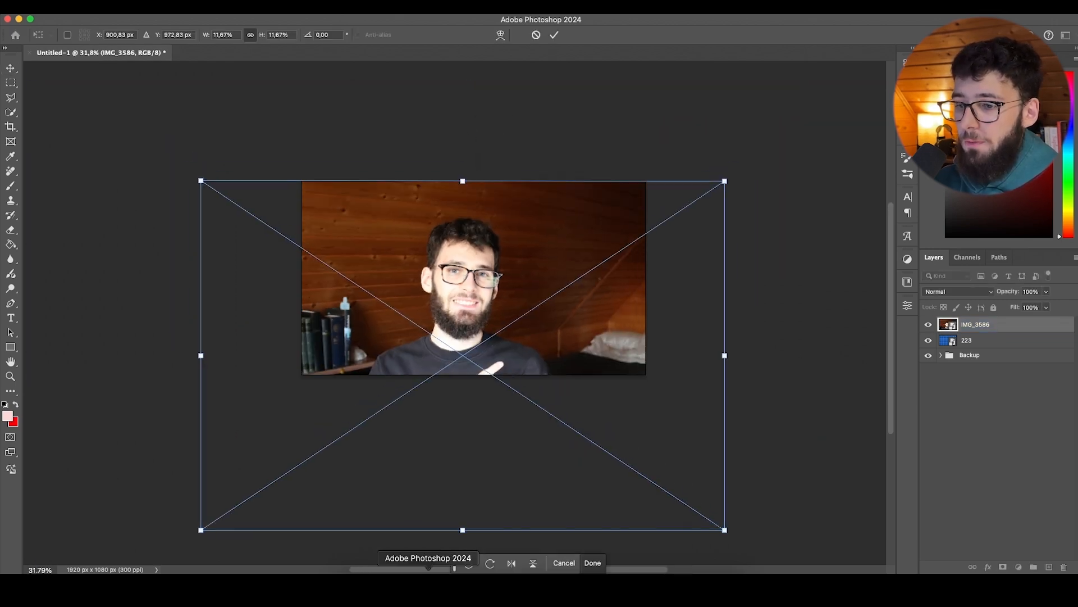
pyautogui.moveTo(463, 531); pyautogui.dragTo(474, 447)
pyautogui.click(554, 35)
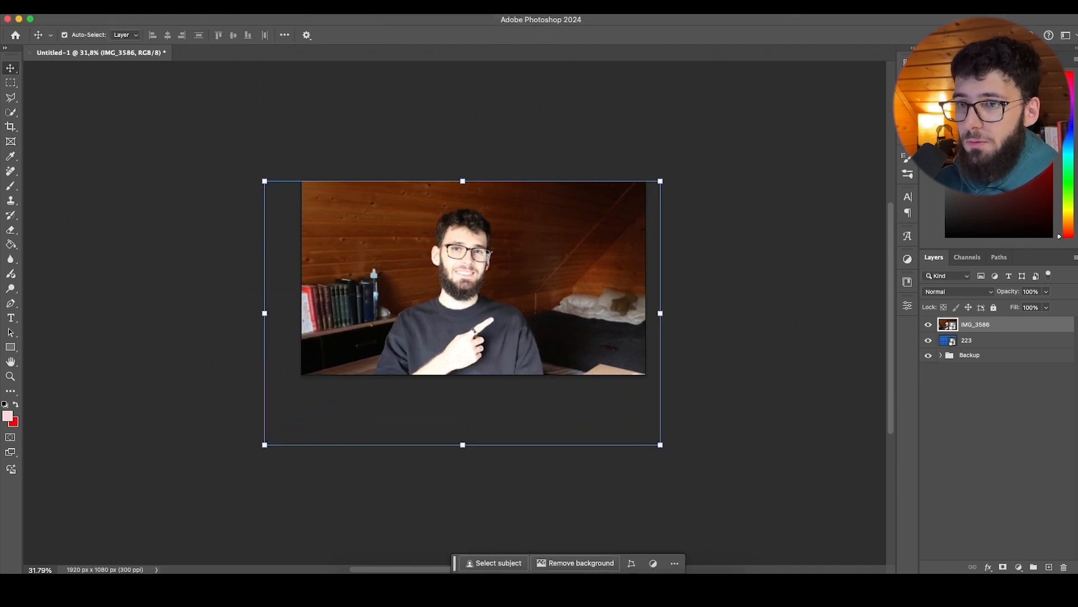
# Step: Select the man in the IMG_3586 portrait with Select Subject
pyautogui.click(251, 6)
pyautogui.click(260, 134)
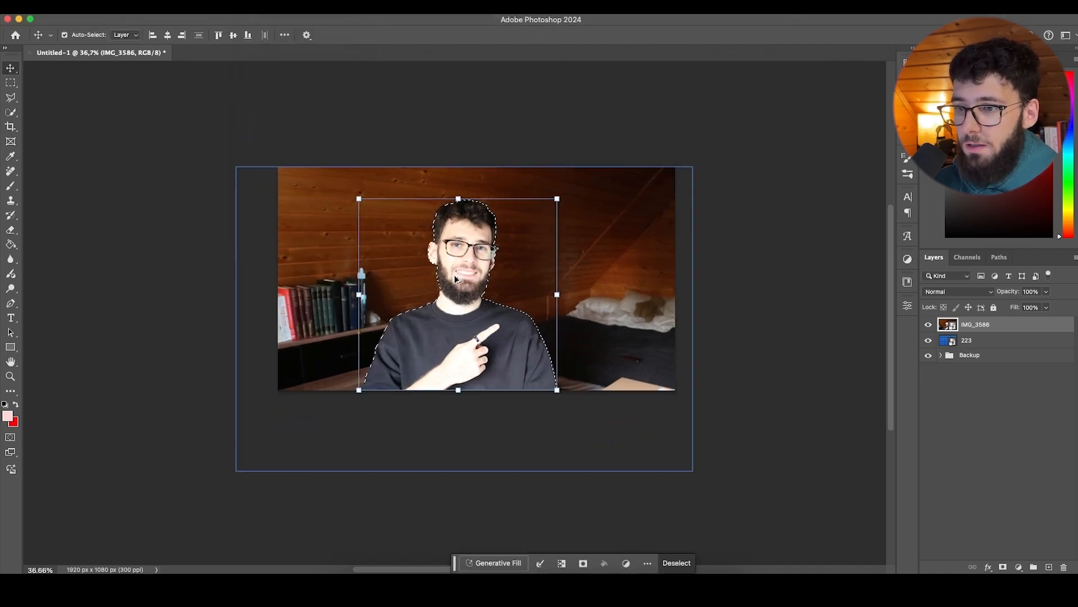
pyautogui.scroll(8, 444, 278)
pyautogui.scroll(6, 448, 204)
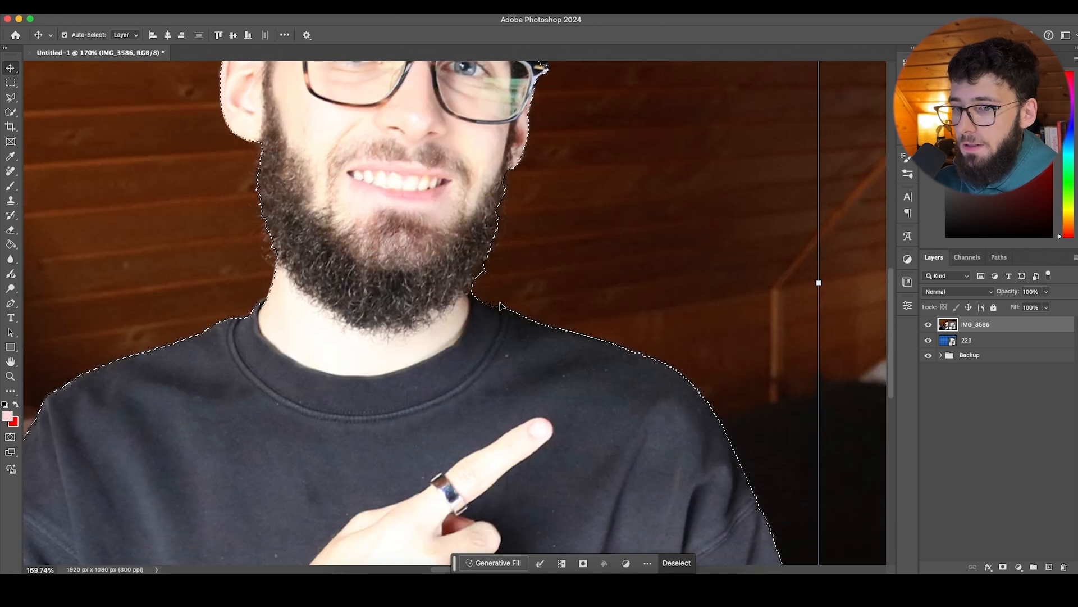
# Step: Touch up the subject selection where the neck meets the shirt collar with the Quick Selection tool
pyautogui.scroll(5, 500, 306)
pyautogui.click(10, 111)
pyautogui.hscroll(-3, 442, 303)
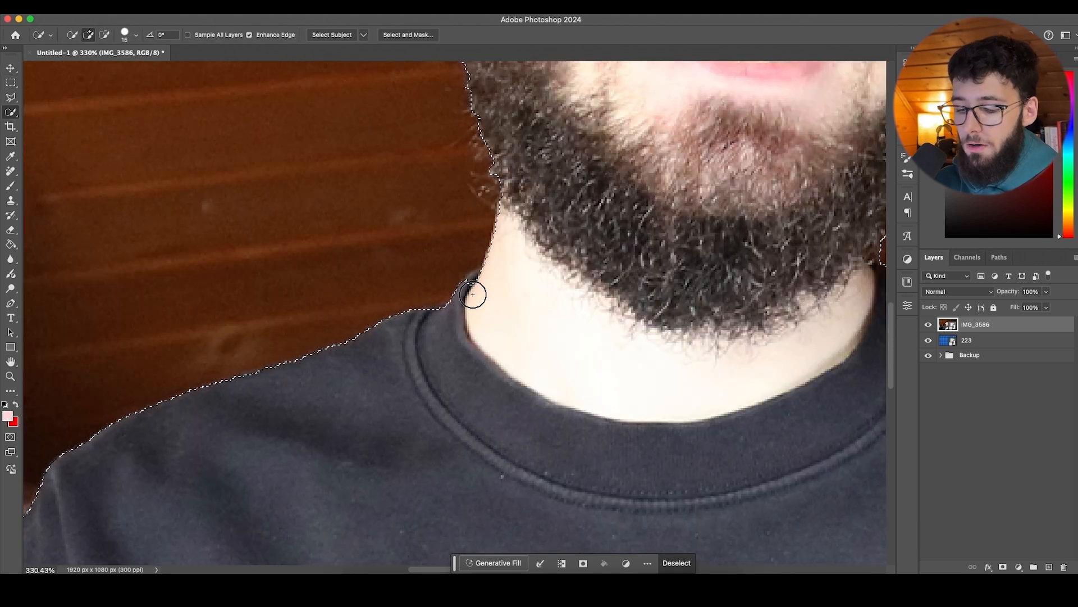
pyautogui.moveTo(498, 293); pyautogui.dragTo(498, 293)
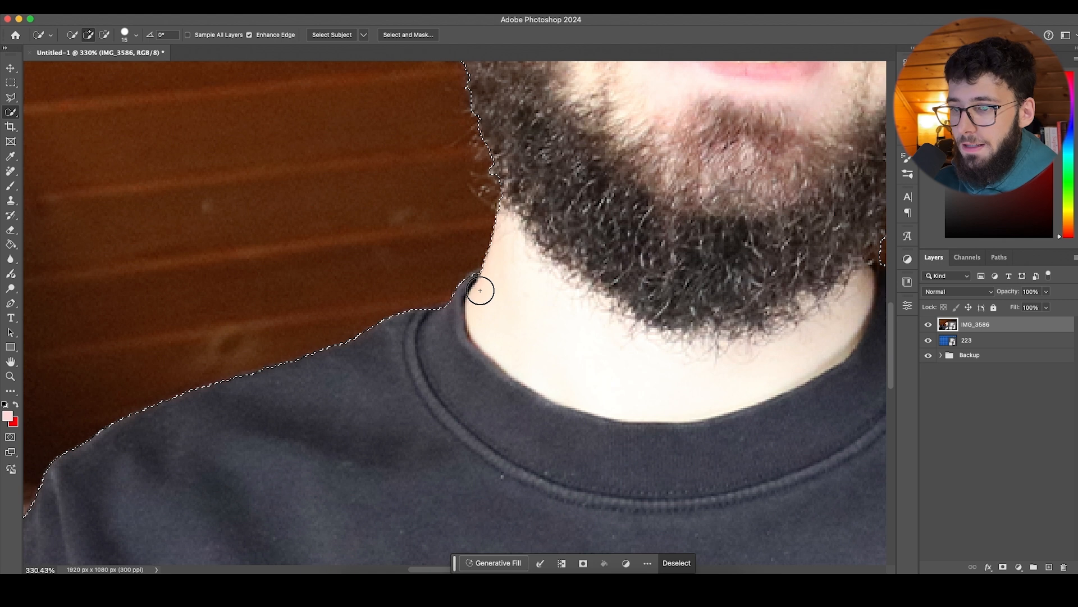
# Step: Inspect the selection outline closely around the man's ear, hair, glasses, beard and shoulders
pyautogui.hscroll(7, 623, 312)
pyautogui.scroll(-10, 666, 365)
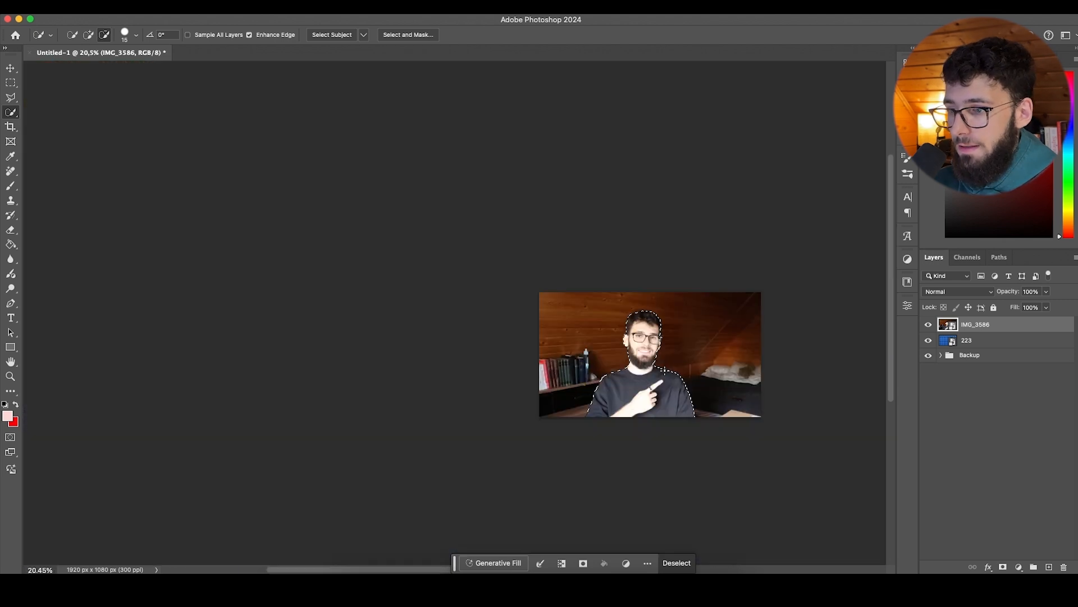
pyautogui.scroll(8, 686, 383)
pyautogui.scroll(-8, 686, 382)
pyautogui.scroll(6, 457, 239)
pyautogui.scroll(6, 456, 240)
pyautogui.hscroll(-3, 457, 240)
pyautogui.scroll(10, 457, 315)
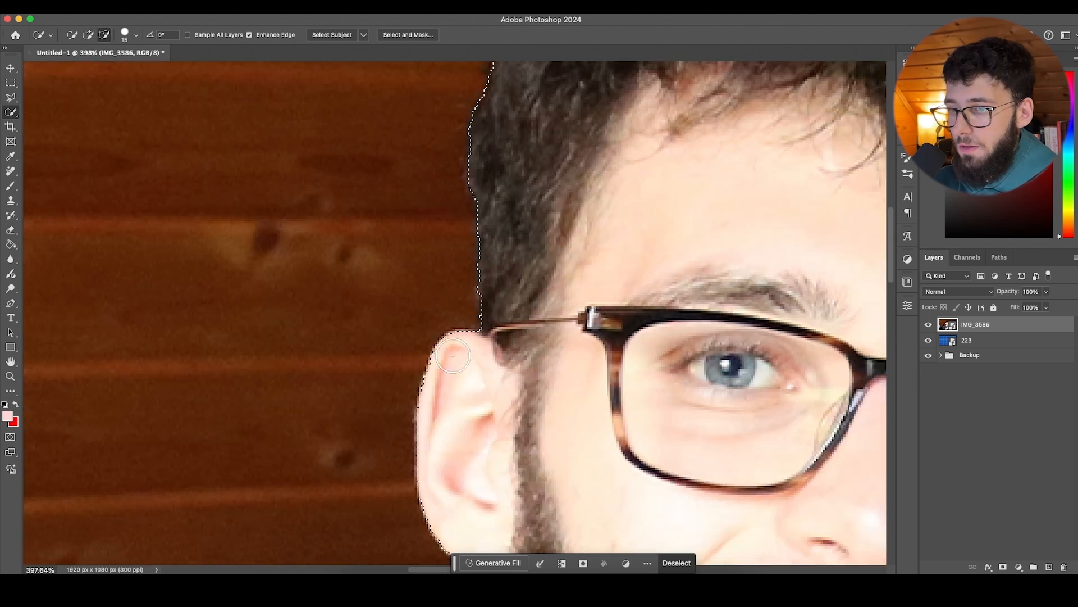
pyautogui.scroll(-2, 460, 369)
pyautogui.scroll(-7, 461, 369)
pyautogui.scroll(-6, 462, 369)
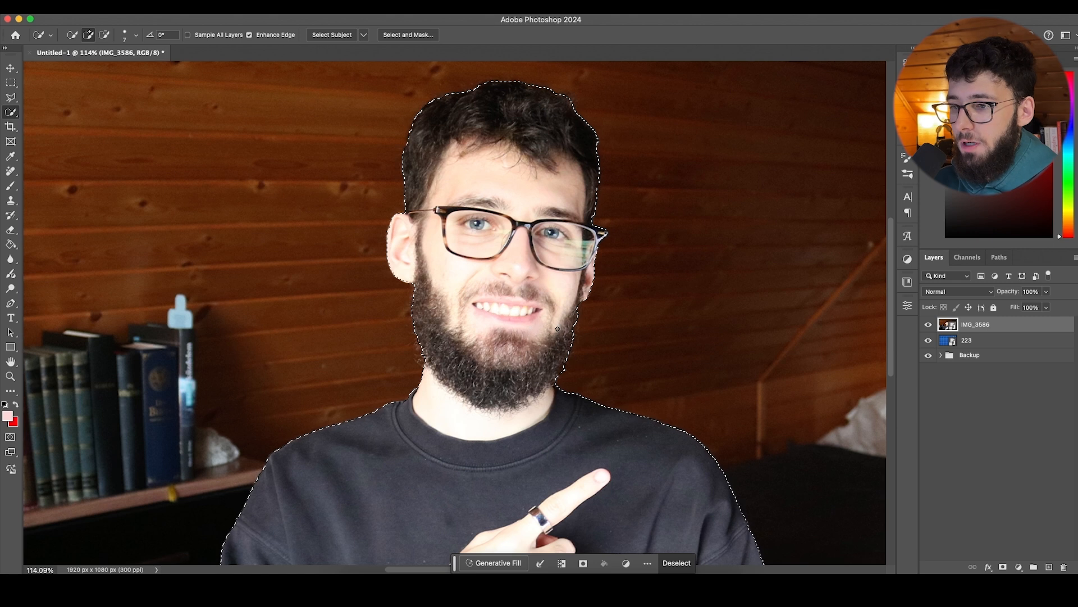
pyautogui.scroll(9, 554, 334)
pyautogui.scroll(-10, 501, 337)
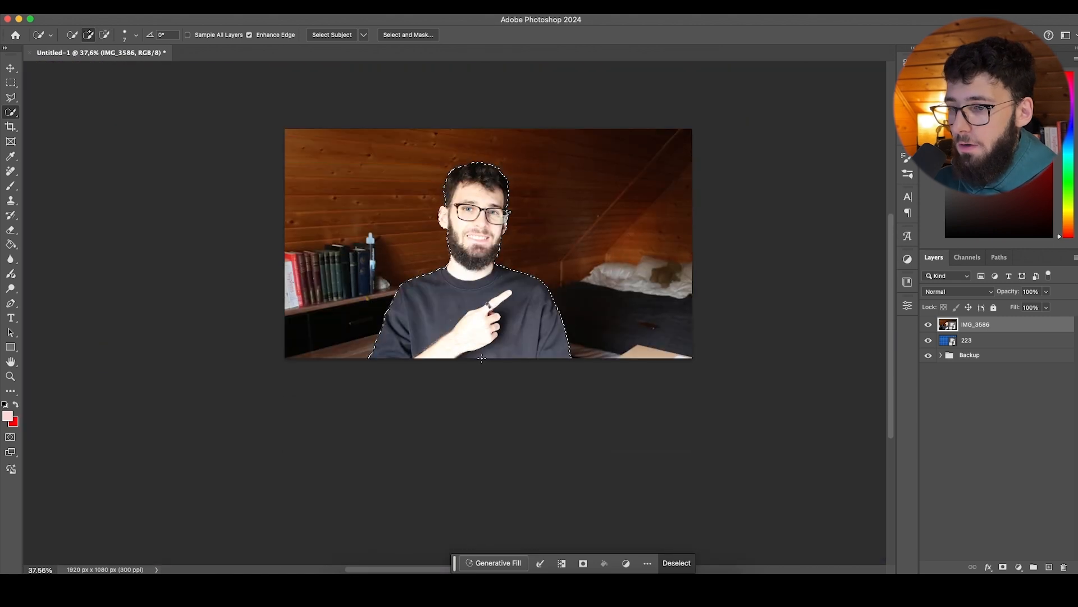
pyautogui.scroll(4, 475, 364)
pyautogui.scroll(-1, 452, 315)
pyautogui.scroll(-1, 453, 315)
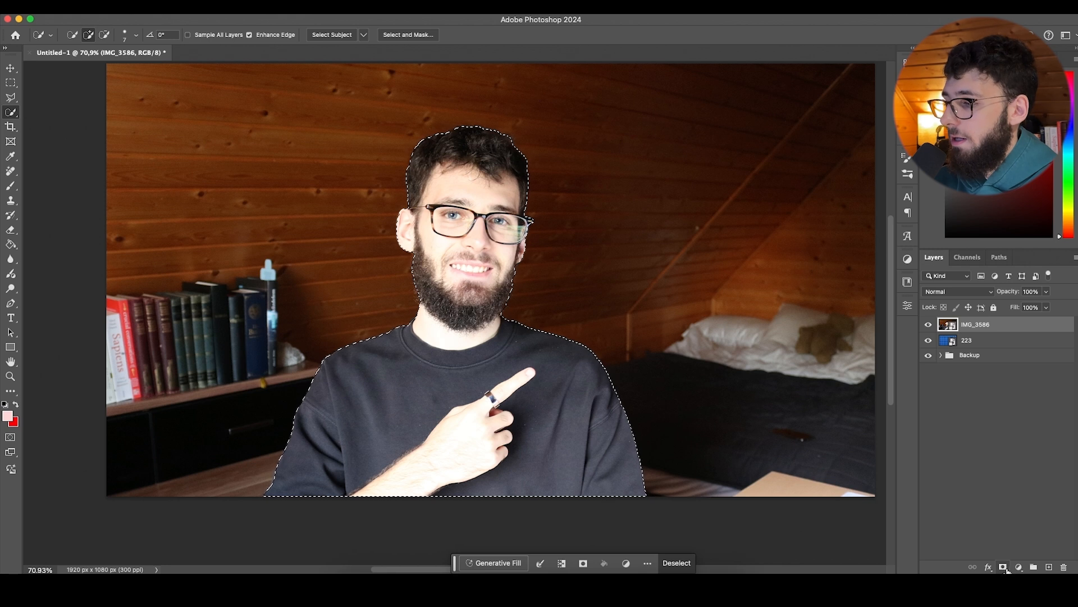
# Step: Add a layer mask to IMG_3586 from the selection to reveal the blueprint grid behind the man
pyautogui.click(1003, 567)
pyautogui.press('v')
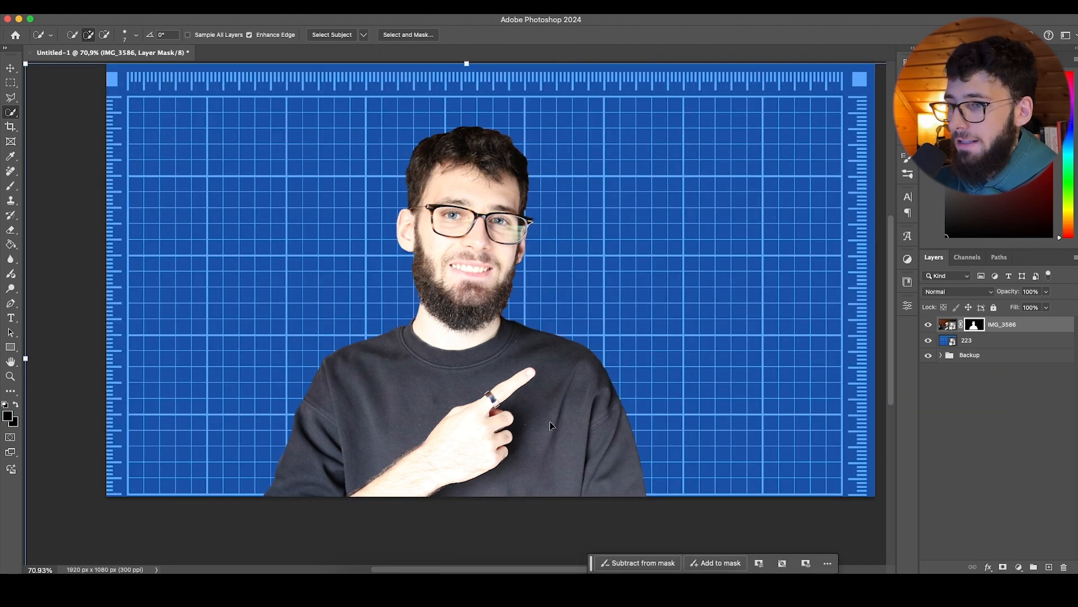
pyautogui.scroll(-2, 473, 296)
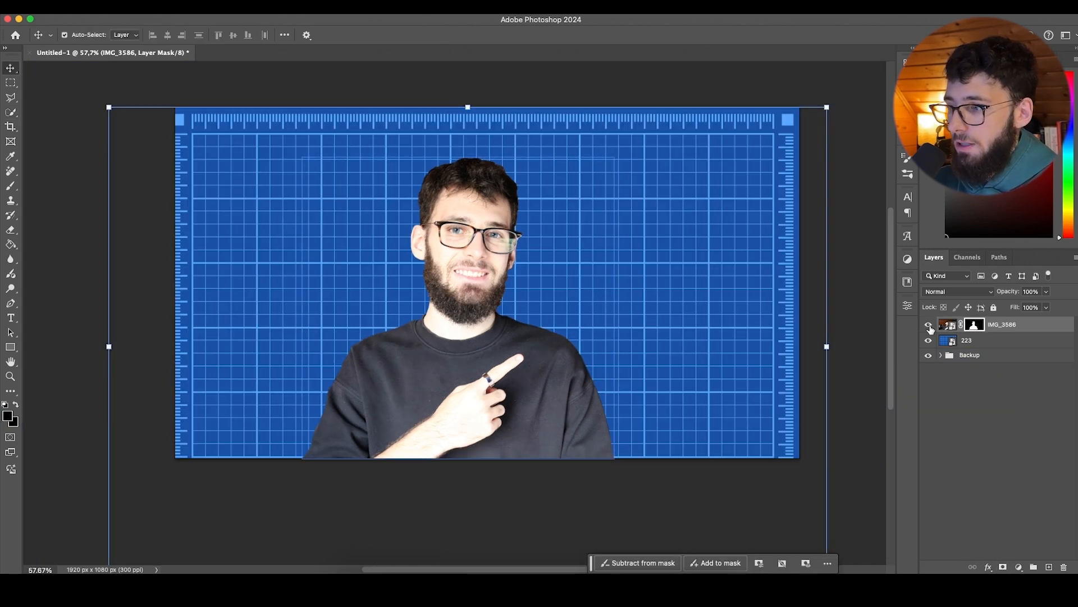
# Step: Load the layer mask as a selection and clear it, and try painting white over the area beside the man before undoing it
pyautogui.keyDown('super'); pyautogui.click(974, 325); pyautogui.keyUp('super')
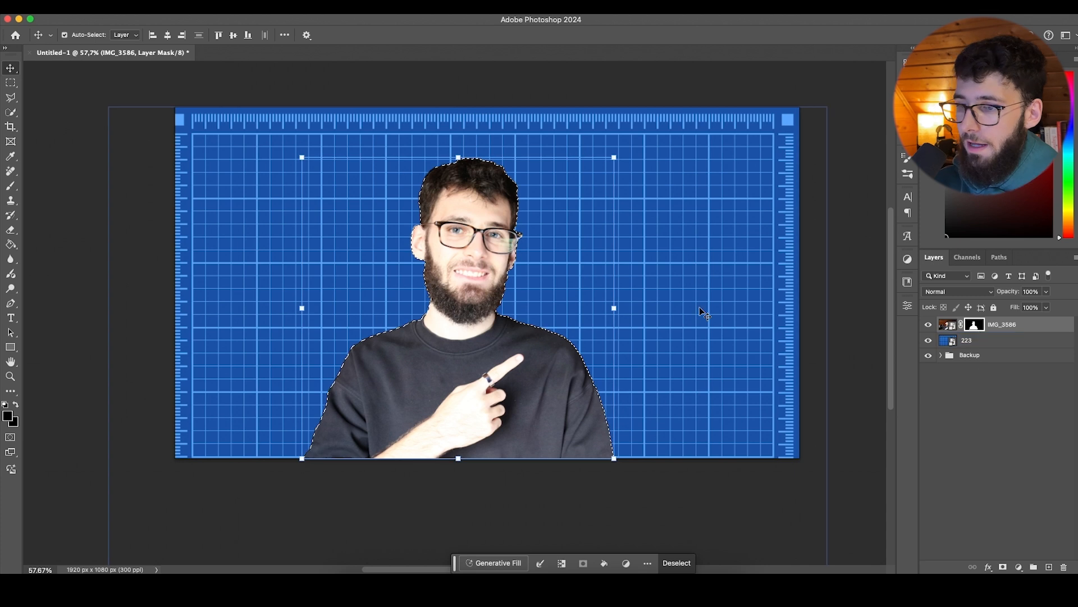
pyautogui.press('super+d')
pyautogui.press('b')
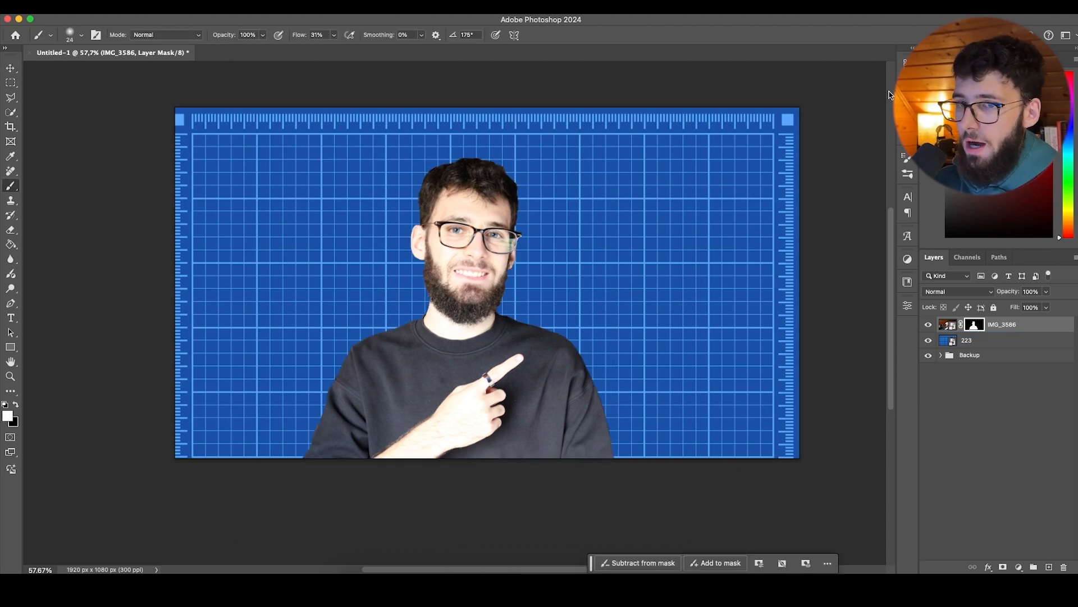
pyautogui.moveTo(303, 220)
pyautogui.mouseDown()
pyautogui.moveTo(340, 222)
pyautogui.moveTo(230, 347)
pyautogui.moveTo(265, 91)
pyautogui.moveTo(174, 82)
pyautogui.moveTo(258, 127)
pyautogui.moveTo(255, 320)
pyautogui.moveTo(255, 261)
pyautogui.mouseUp()
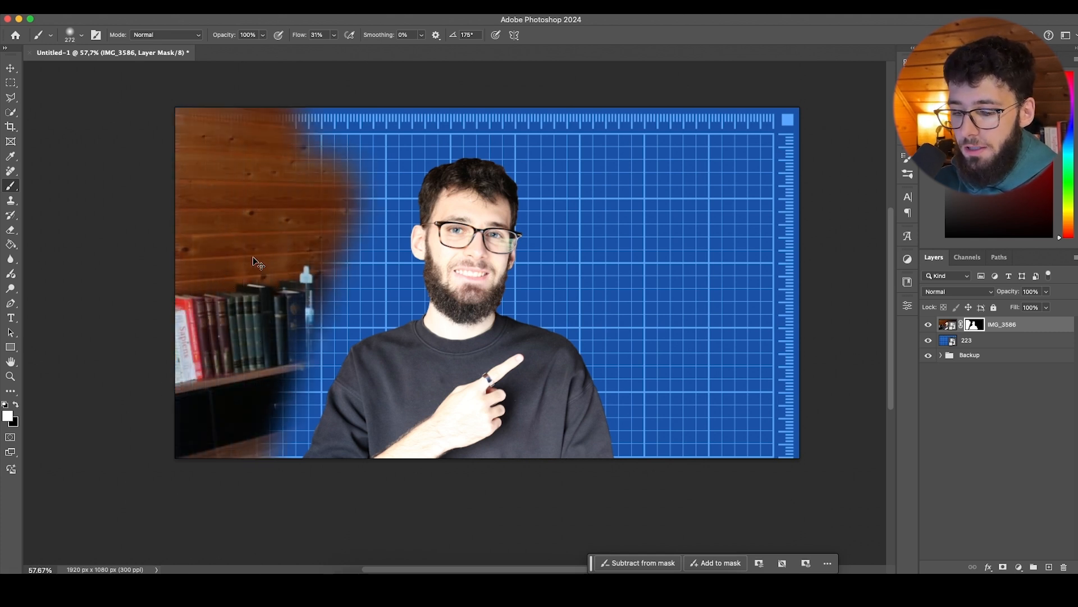
pyautogui.press('super+z')
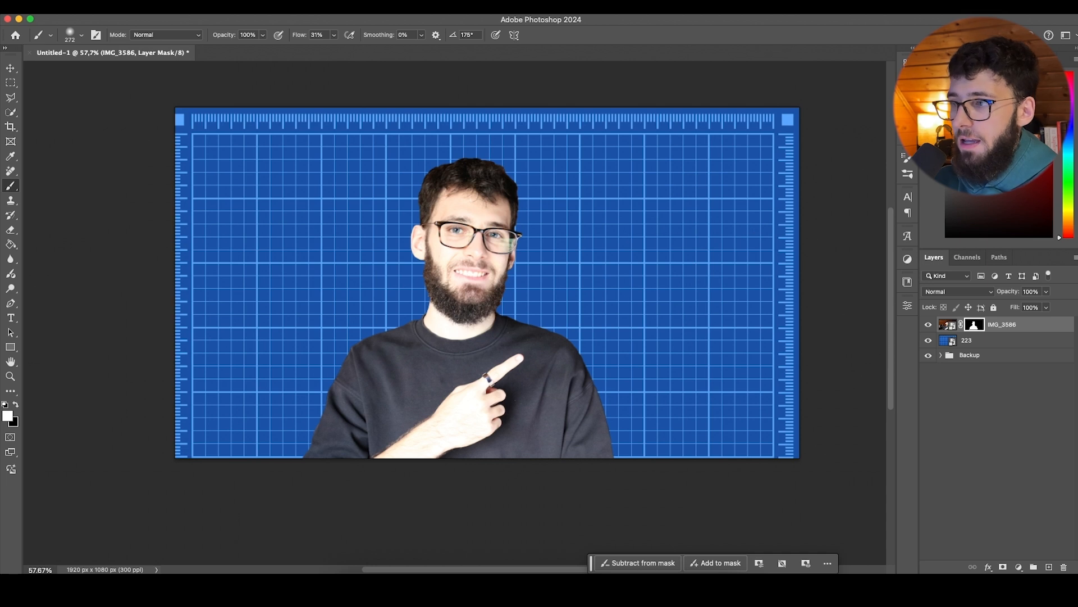
# Step: Set the brush to 79 px with 82% hardness and target the layer mask of IMG_3586 near the man's shoulder
pyautogui.rightClick(584, 233)
pyautogui.click(1049, 481)
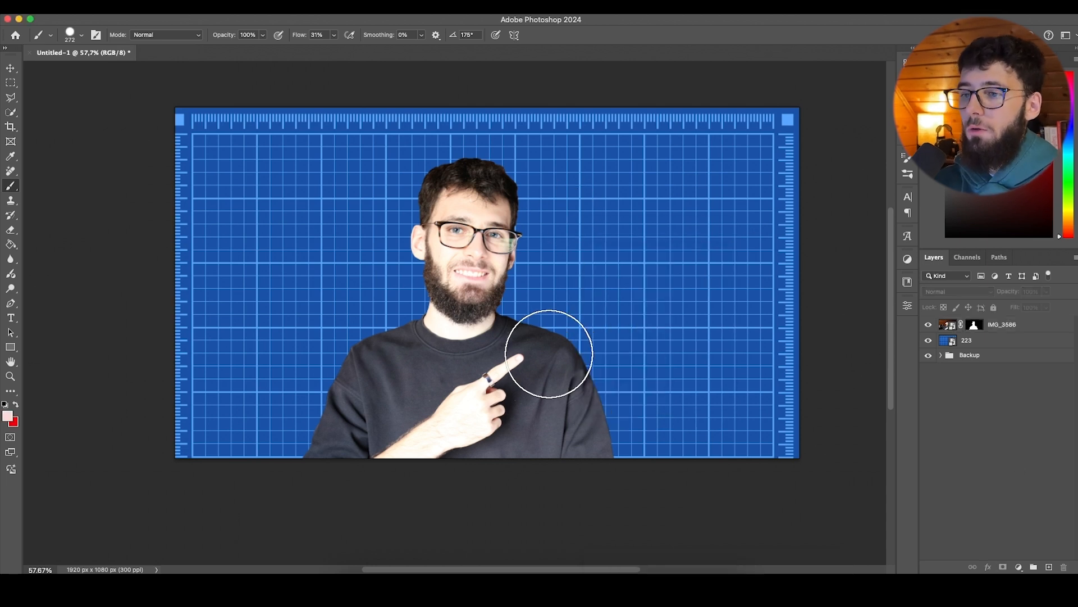
pyautogui.scroll(10, 542, 358)
pyautogui.moveTo(509, 261); pyautogui.dragTo(502, 291)
pyautogui.press('Delete')
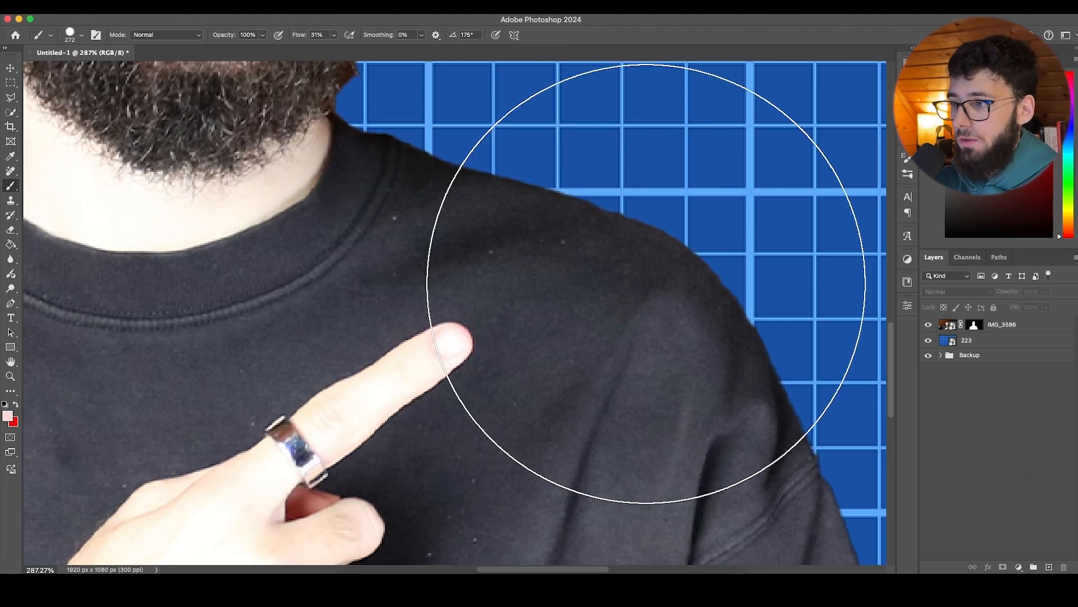
pyautogui.moveTo(652, 287); pyautogui.dragTo(497, 288)
pyautogui.click(974, 324)
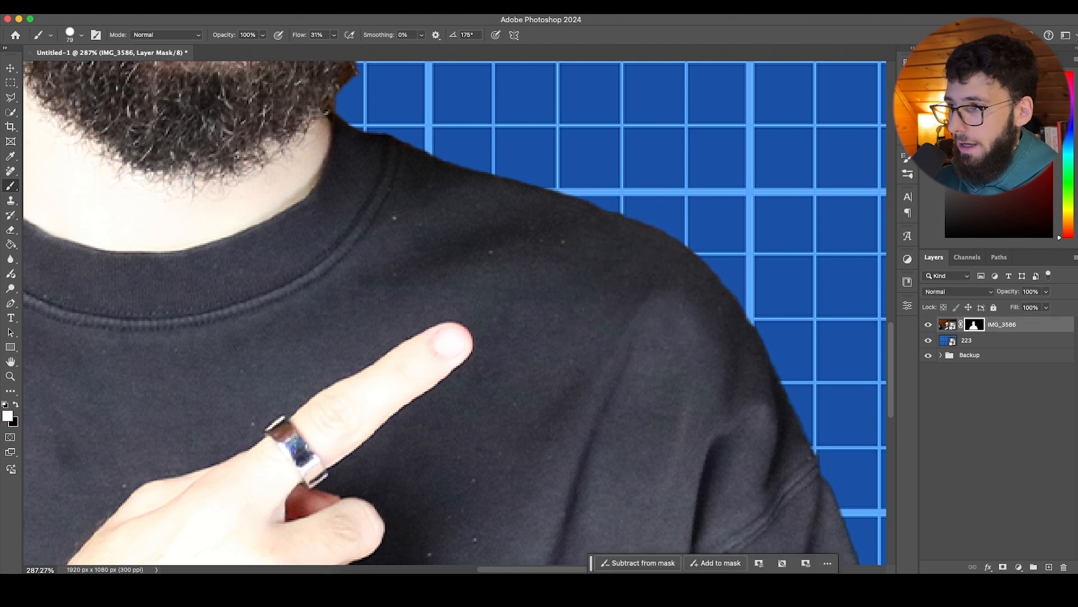
pyautogui.rightClick(741, 221)
pyautogui.moveTo(753, 218); pyautogui.dragTo(743, 218)
pyautogui.scroll(3, 483, 229)
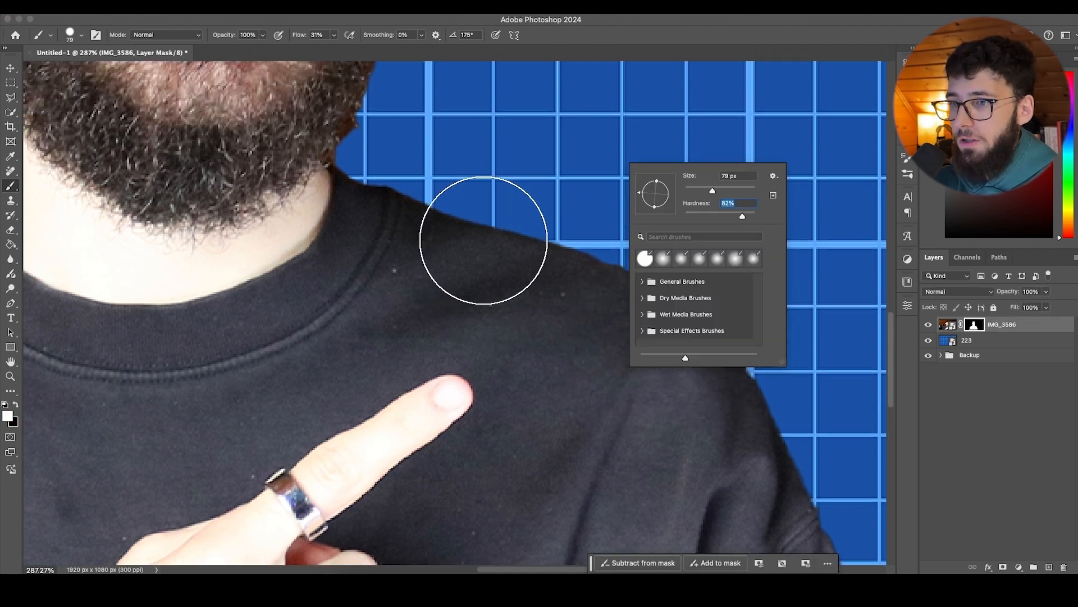
# Step: Paint white on the IMG_3586 mask along the shoulder beside the collar to bring back the room background there
pyautogui.click(976, 326)
pyautogui.scroll(2, 562, 315)
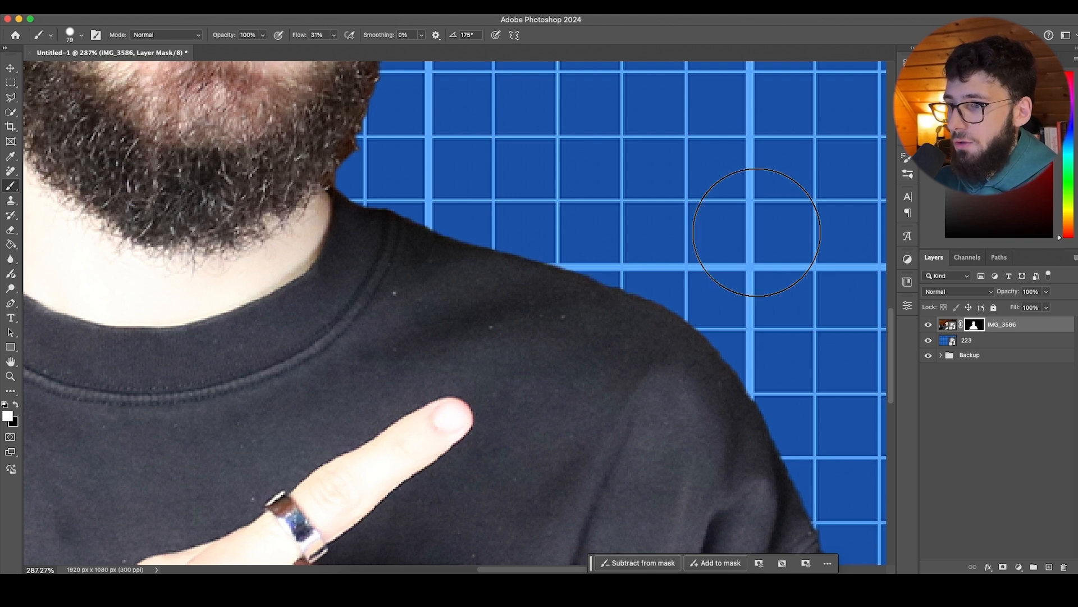
pyautogui.moveTo(457, 260); pyautogui.dragTo(590, 302)
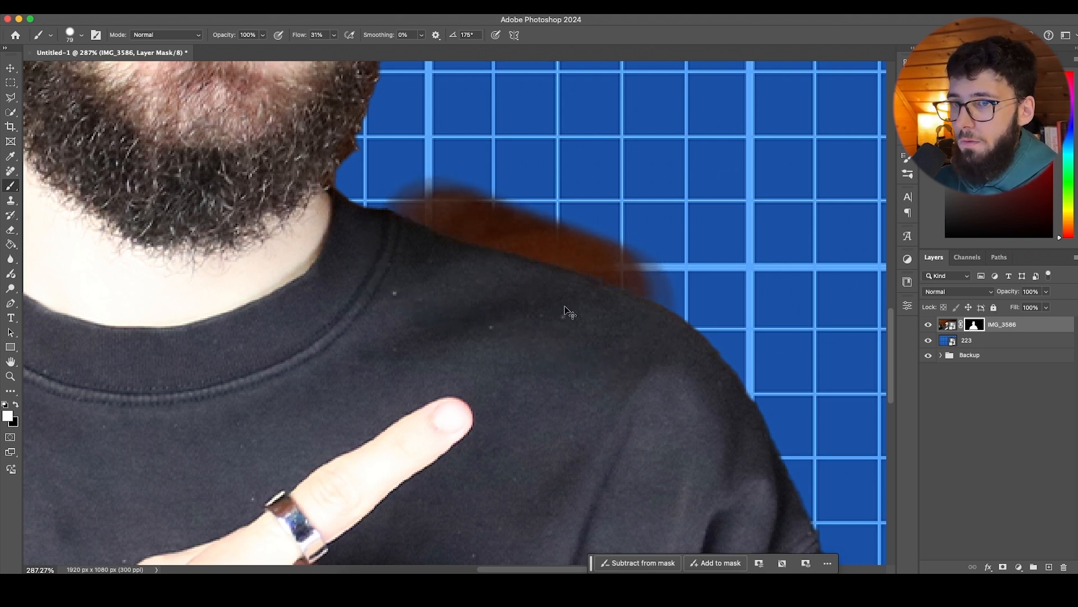
# Step: Undo the last stroke and try painting white at 100% flow on the IMG_3586 mask along the shoulder and down the upper arm
pyautogui.press('super+z')
pyautogui.moveTo(443, 269)
pyautogui.mouseDown()
pyautogui.moveTo(472, 266)
pyautogui.moveTo(678, 350)
pyautogui.moveTo(461, 262)
pyautogui.moveTo(395, 221)
pyautogui.moveTo(594, 316)
pyautogui.moveTo(692, 378)
pyautogui.moveTo(725, 410)
pyautogui.mouseUp()
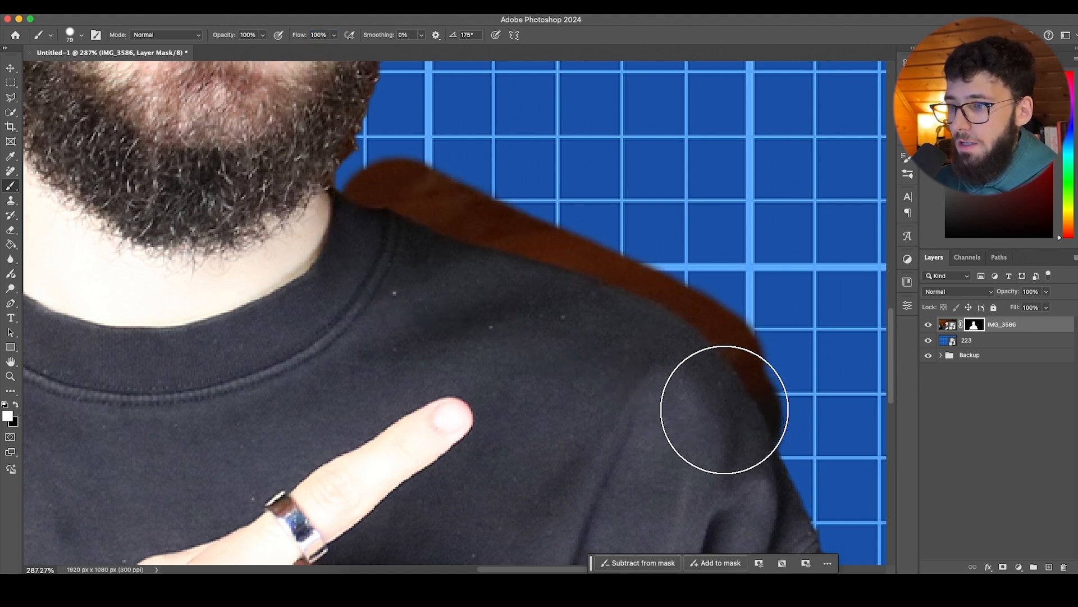
pyautogui.scroll(-3, 724, 402)
pyautogui.moveTo(693, 310); pyautogui.dragTo(778, 441)
pyautogui.scroll(-2, 689, 342)
pyautogui.hscroll(6, 676, 333)
pyautogui.moveTo(587, 314); pyautogui.dragTo(676, 529)
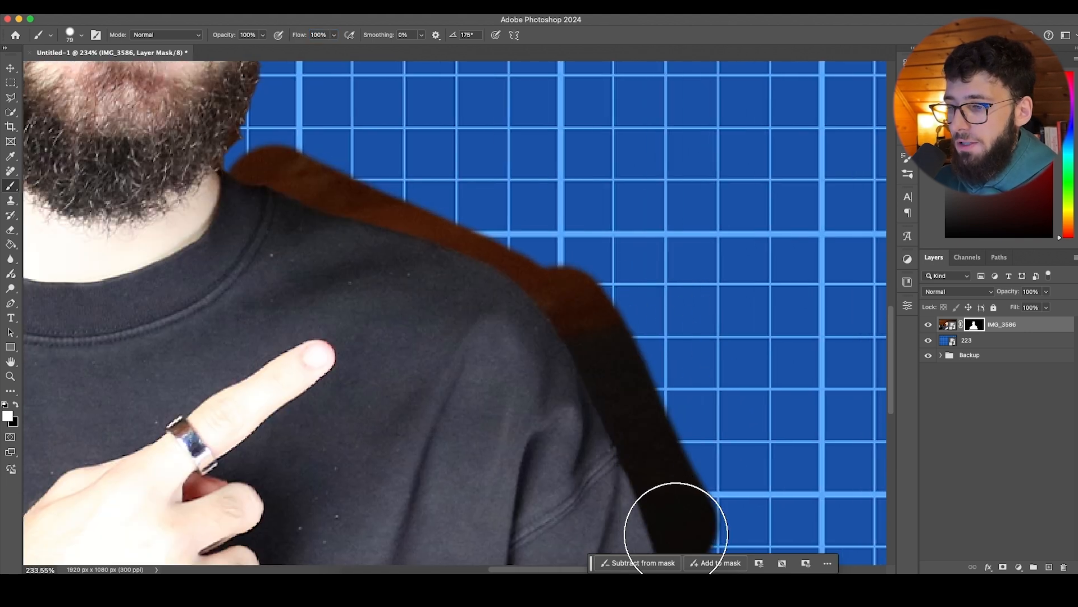
# Step: Undo the white mask strokes along the shoulder and upper arm
pyautogui.scroll(-5, 671, 506)
pyautogui.press('super+z')
pyautogui.press('super+z')
pyautogui.scroll(10, 561, 338)
pyautogui.press('super+z')
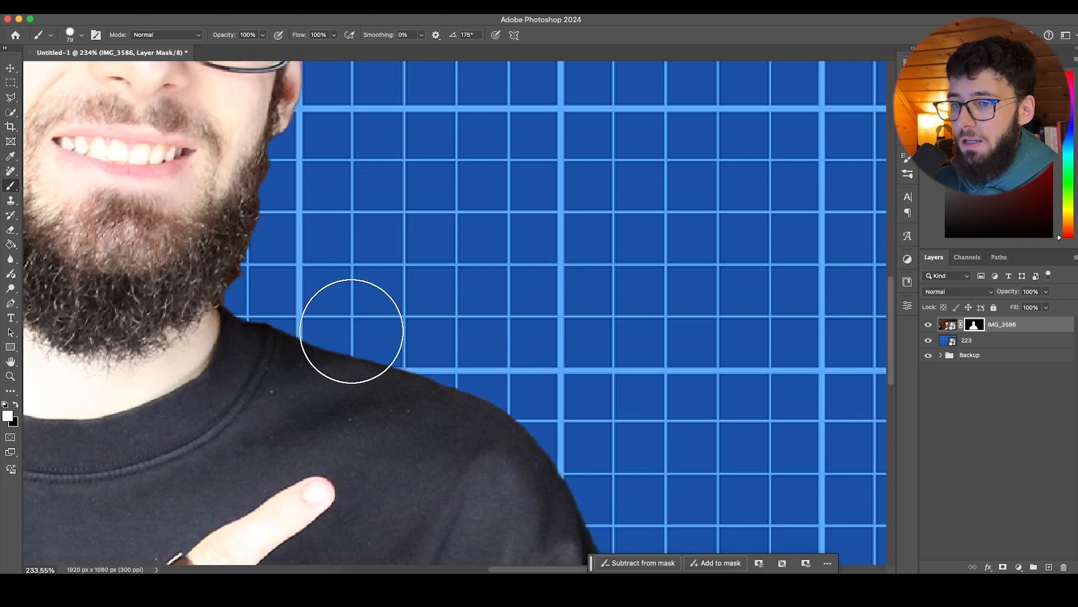
# Step: Switch the mask painting colour to black and reduce the brush to 21 px for work beside the beard
pyautogui.hscroll(-8, 359, 329)
pyautogui.scroll(2, 444, 320)
pyautogui.press('x')
pyautogui.press('[')
pyautogui.press('[')
pyautogui.press('[')
pyautogui.press('[')
pyautogui.press('[')
pyautogui.press('[')
pyautogui.scroll(5, 458, 268)
pyautogui.scroll(-2, 457, 268)
pyautogui.scroll(2, 506, 292)
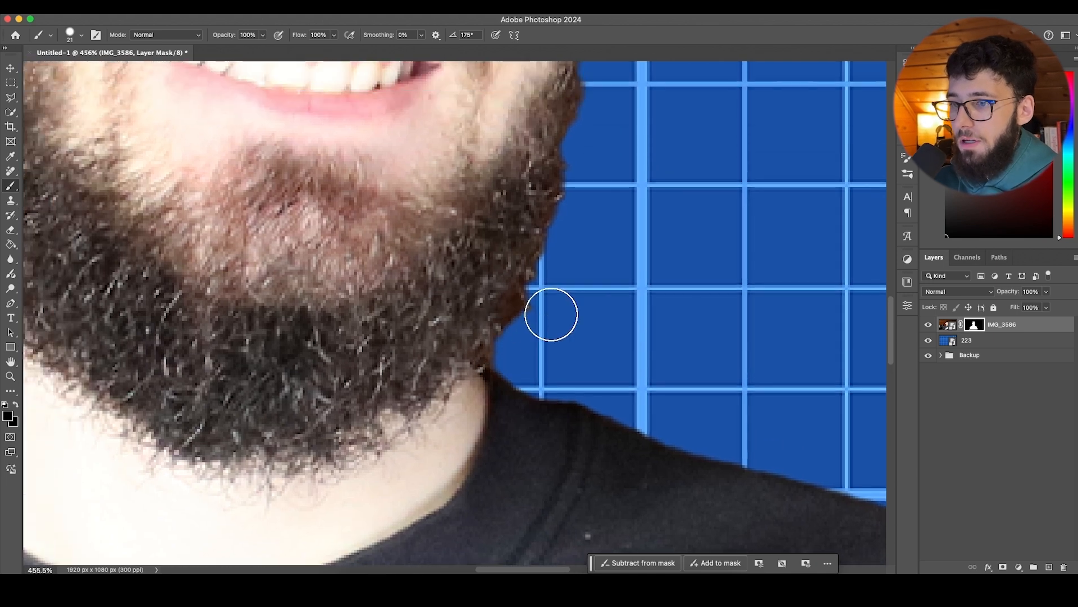
# Step: Paint black on the IMG_3586 mask along the beard's edge above the collar, and set the brush hardness to 80%
pyautogui.rightClick(553, 313)
pyautogui.moveTo(663, 366); pyautogui.dragTo(663, 366)
pyautogui.click(587, 253)
pyautogui.scroll(-2, 588, 253)
pyautogui.scroll(3, 505, 270)
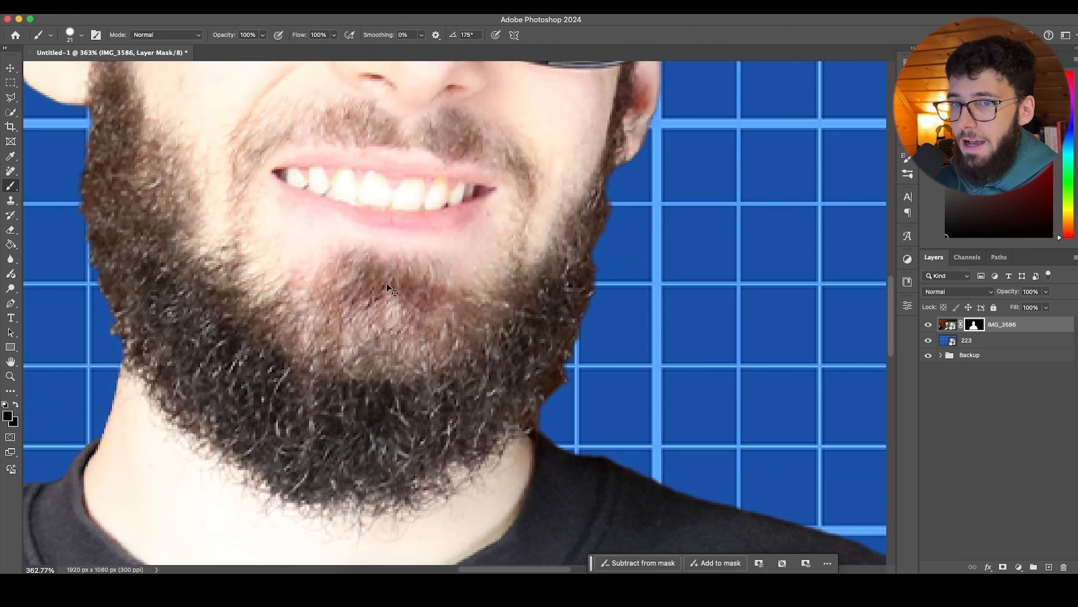
pyautogui.scroll(-1, 649, 366)
pyautogui.scroll(1, 618, 361)
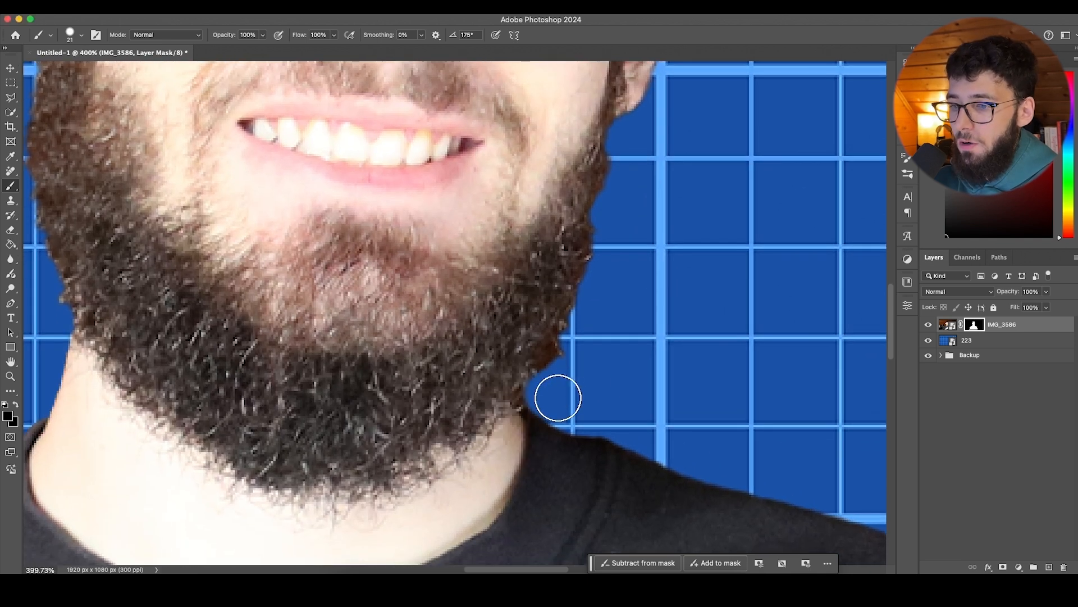
pyautogui.moveTo(558, 389); pyautogui.dragTo(579, 340)
pyautogui.rightClick(643, 230)
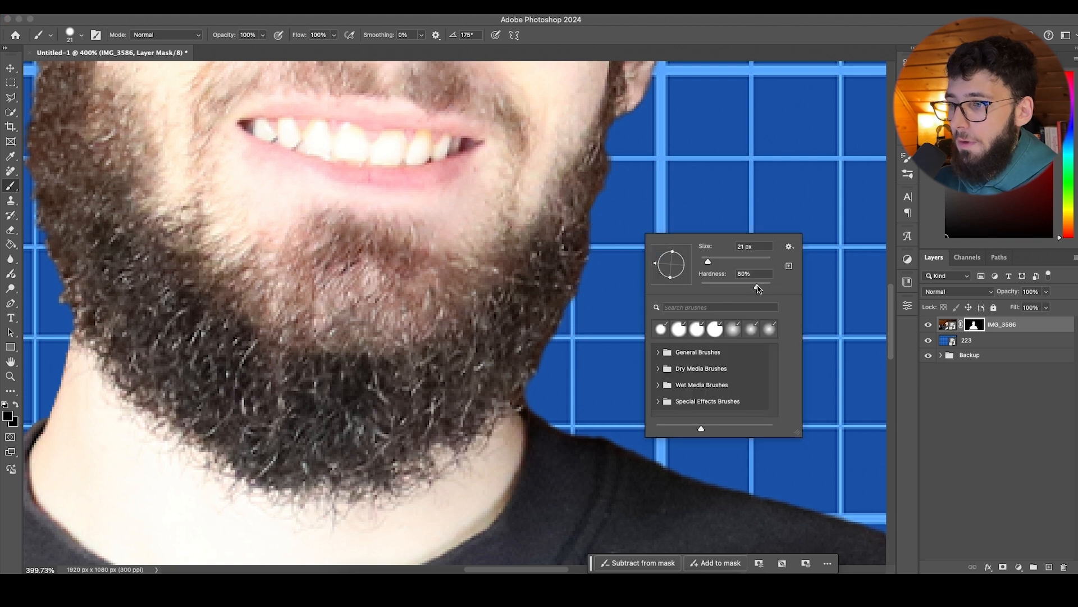
pyautogui.press('Return')
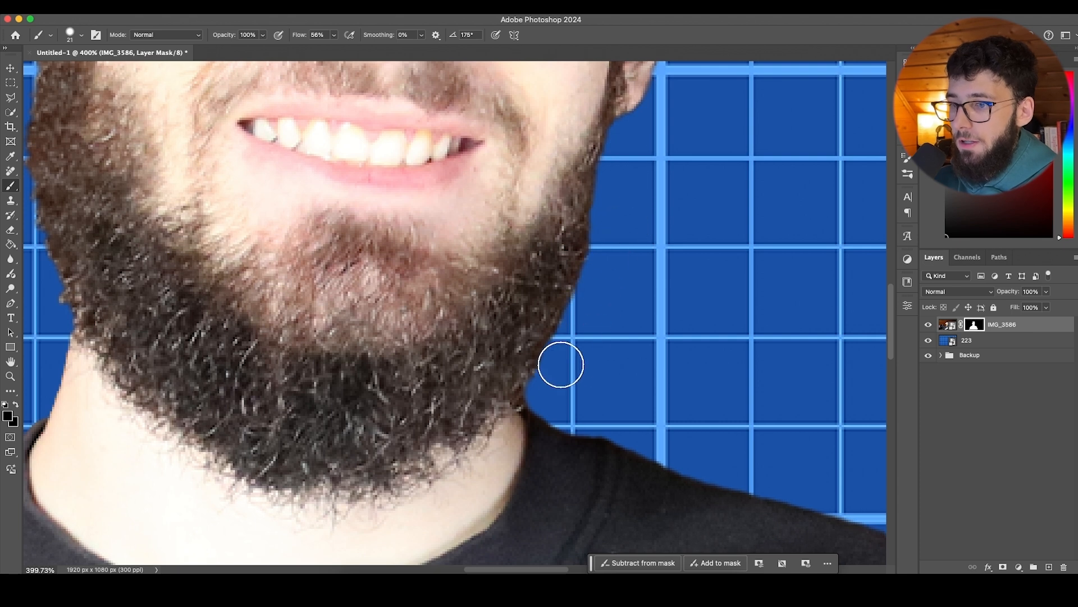
# Step: Lower the brush flow to 14% and refine the mask along the beard's edges with black
pyautogui.scroll(3, 565, 354)
pyautogui.scroll(-8, 592, 249)
pyautogui.scroll(7, 602, 236)
pyautogui.scroll(-1, 588, 227)
pyautogui.scroll(-1, 592, 223)
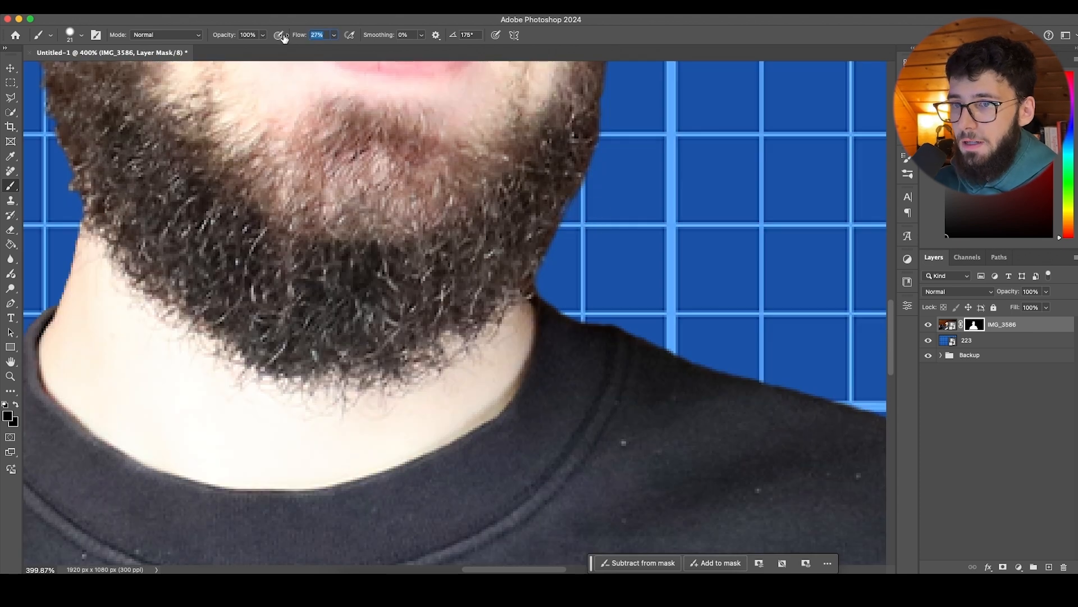
pyautogui.scroll(2, 590, 238)
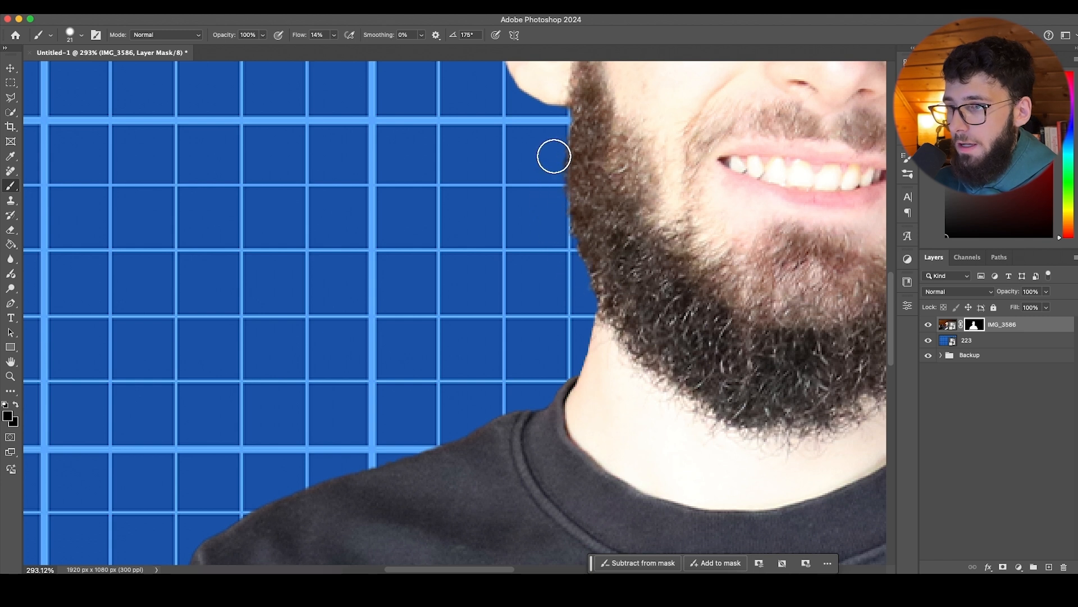
pyautogui.hscroll(3, 545, 200)
pyautogui.scroll(-5, 528, 209)
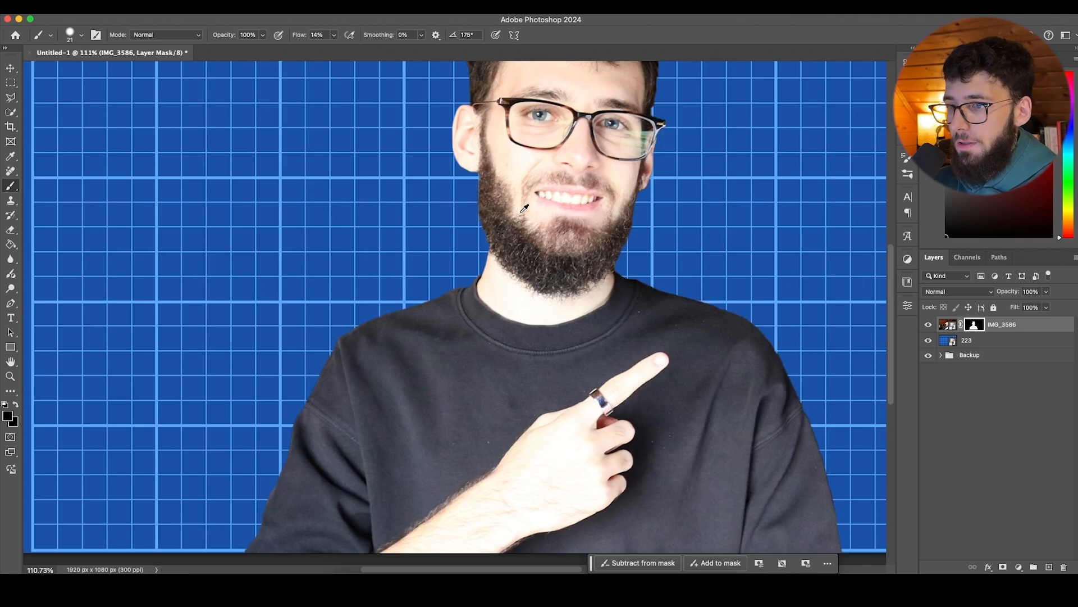
pyautogui.scroll(4, 533, 207)
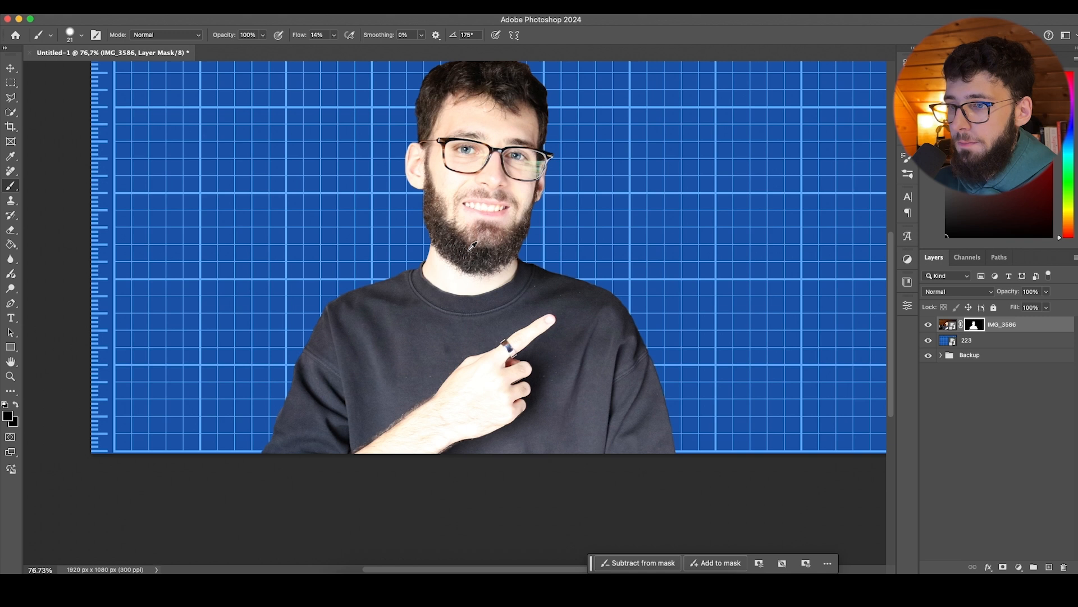
pyautogui.scroll(2, 468, 264)
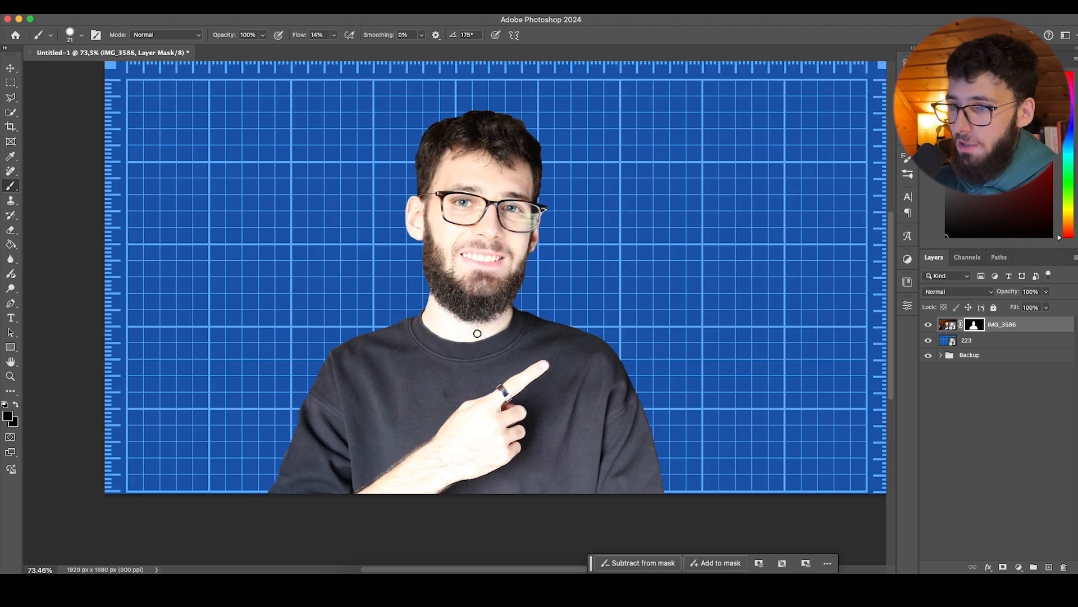
# Step: Trim the uneven hair outline on the IMG_3586 mask with the black 21 px brush at 27% flow
pyautogui.click(11, 171)
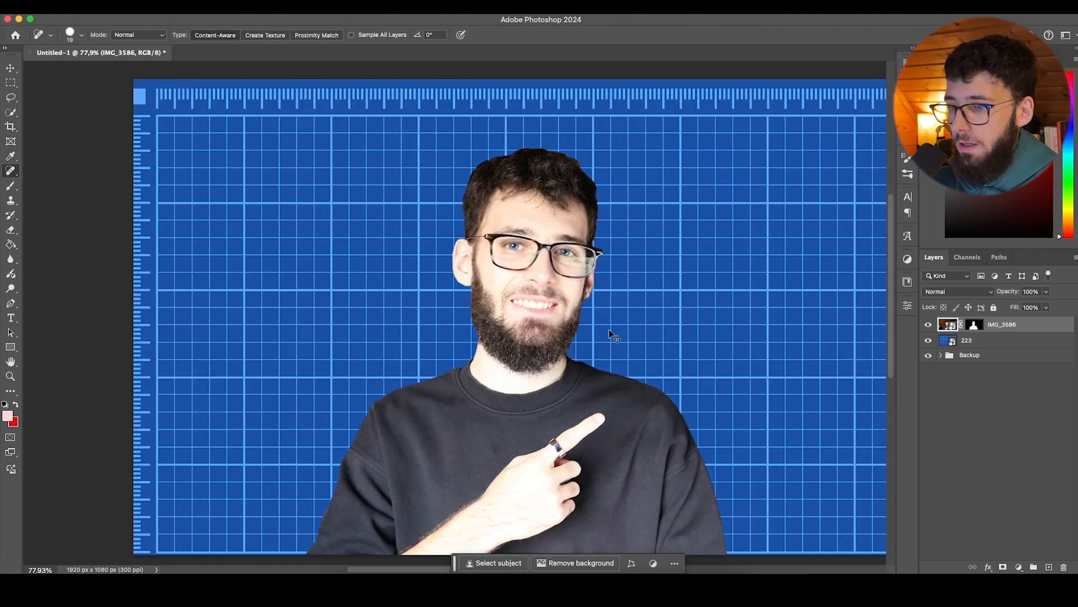
pyautogui.scroll(2, 614, 337)
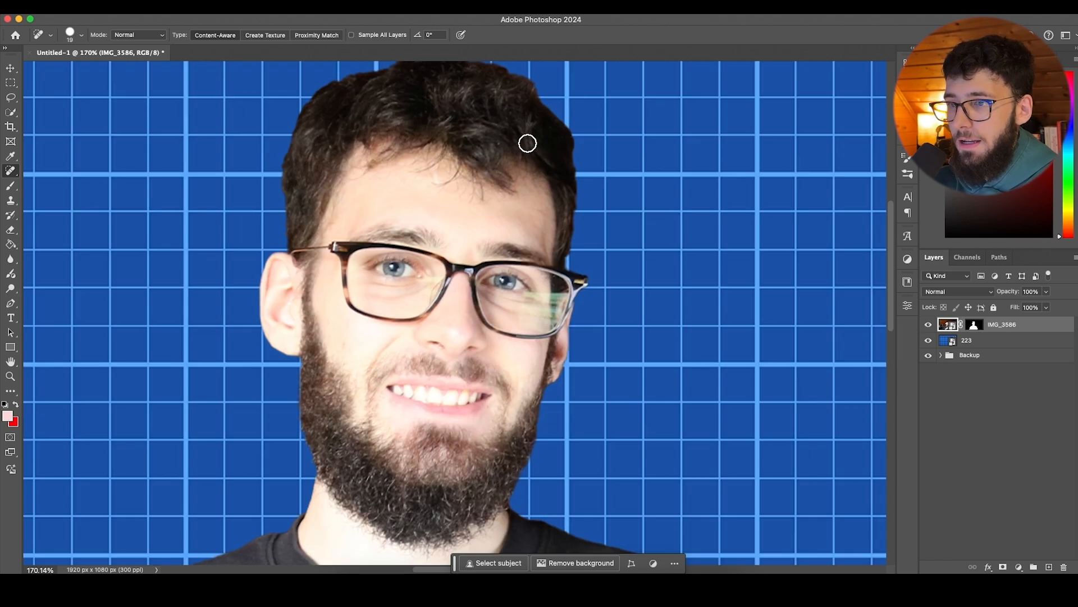
pyautogui.scroll(5, 527, 142)
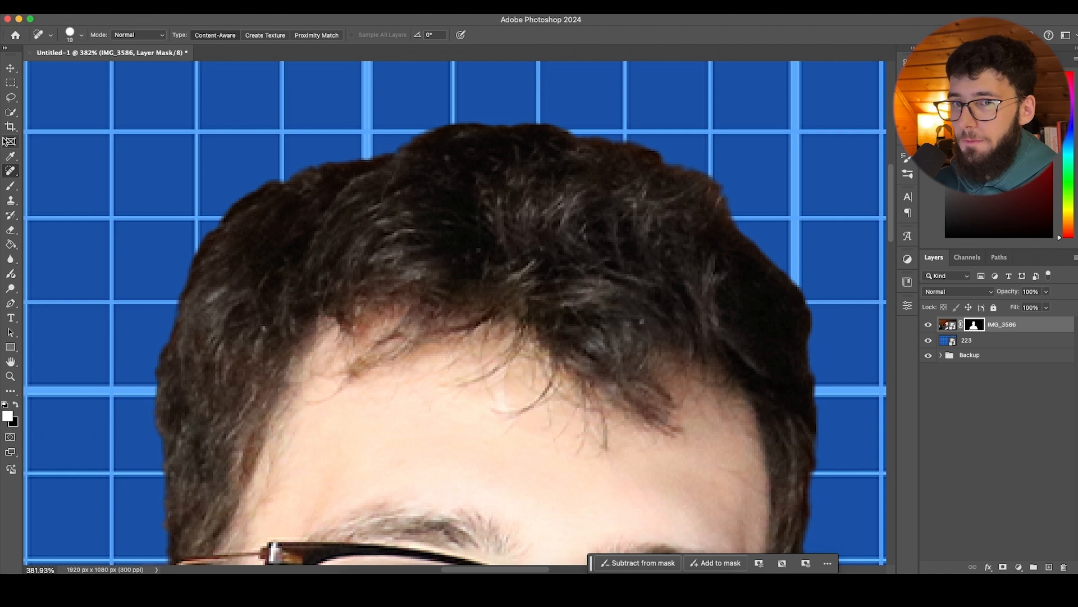
pyautogui.press('b')
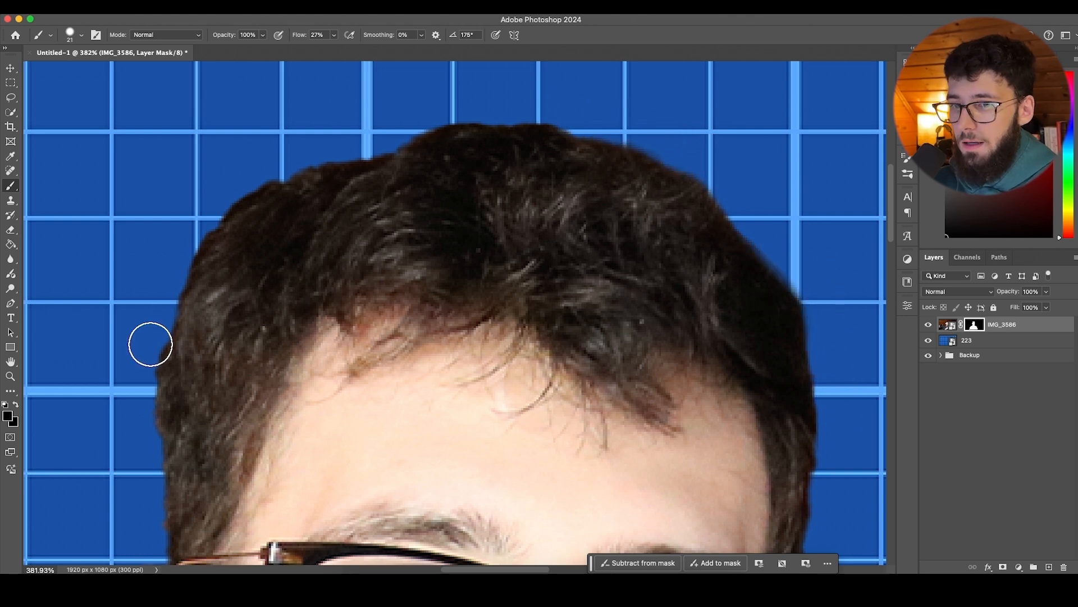
pyautogui.press('super+0')
pyautogui.scroll(-3, 450, 268)
pyautogui.scroll(1, 448, 271)
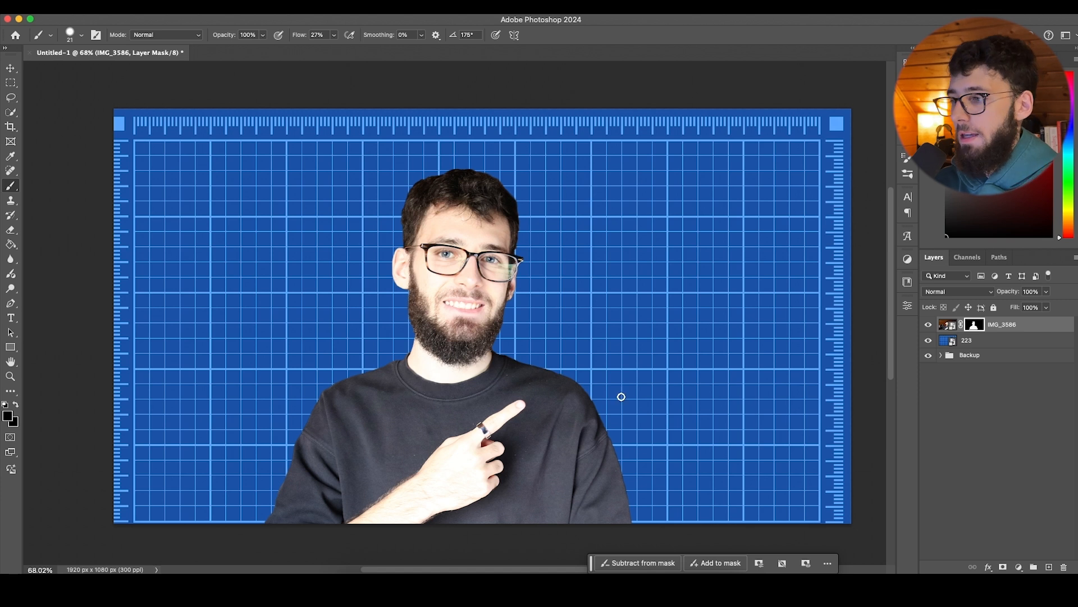
# Step: Convert the masked IMG_3586 layer to a smart object and rasterize it
pyautogui.press('super+2')
pyautogui.rightClick(1011, 331)
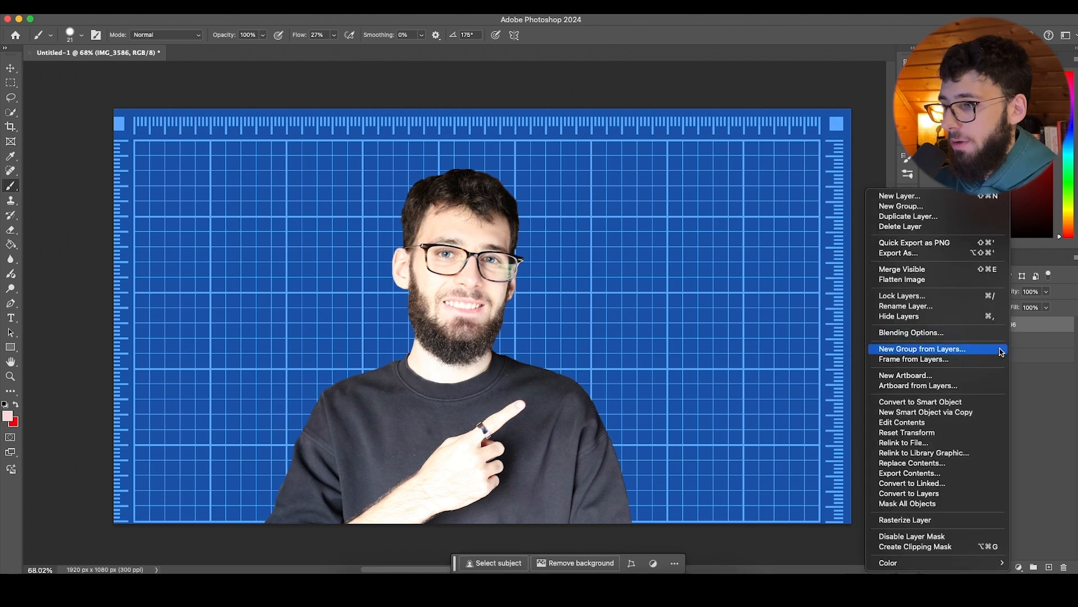
pyautogui.click(906, 401)
pyautogui.rightClick(999, 327)
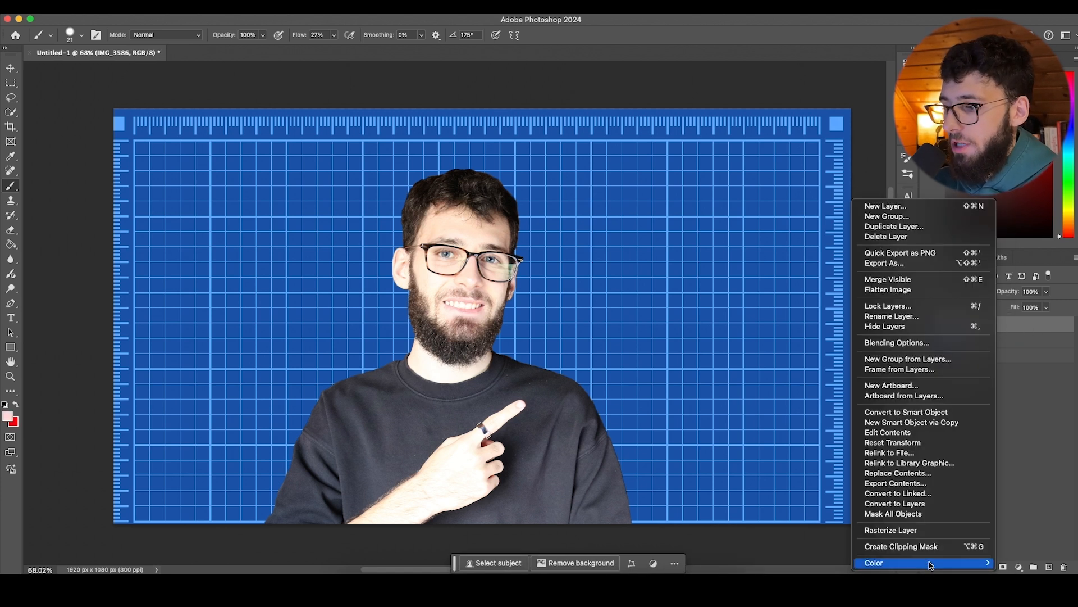
pyautogui.click(900, 530)
pyautogui.scroll(3, 485, 262)
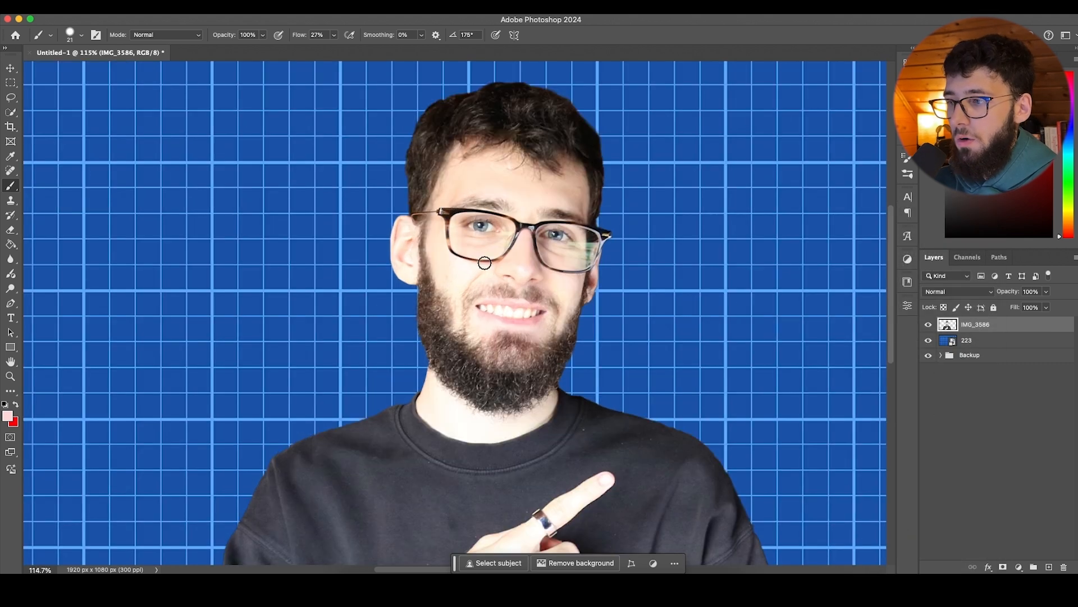
# Step: Choose the Patch tool and patch a blemish on the cheek below the glasses, near the fully visible ear
pyautogui.hscroll(2, 403, 289)
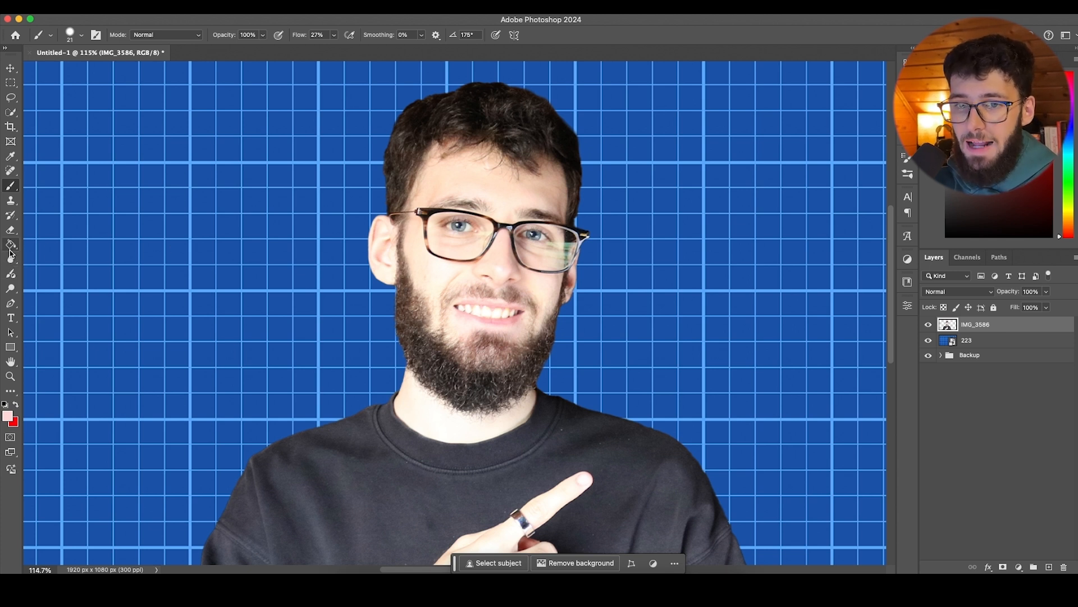
pyautogui.scroll(3, 453, 217)
pyautogui.scroll(-1, 453, 215)
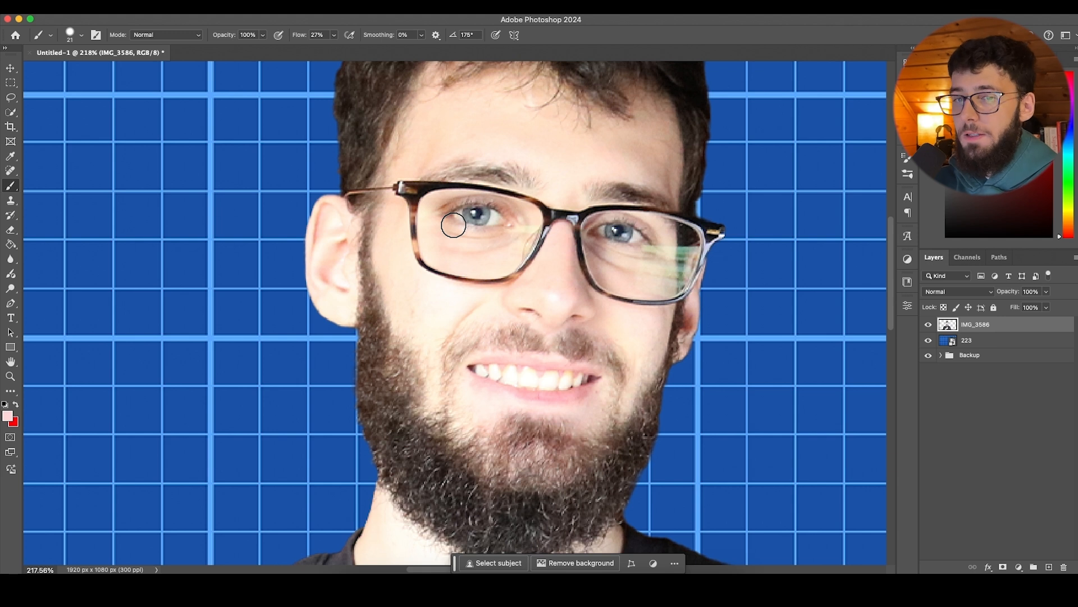
pyautogui.click(10, 171)
pyautogui.rightClick(10, 170)
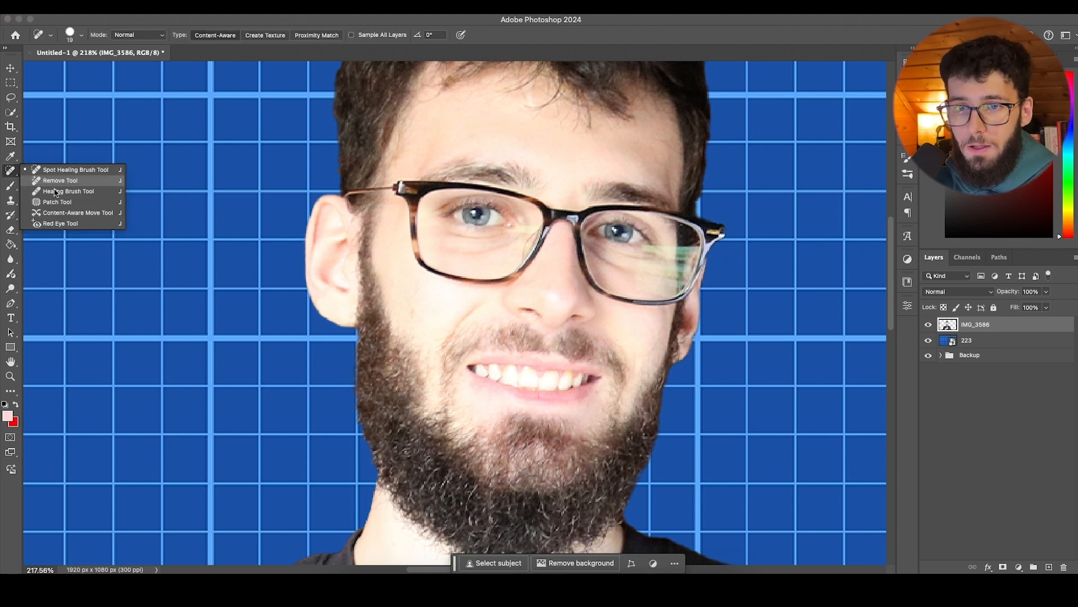
pyautogui.click(57, 201)
pyautogui.scroll(3, 415, 318)
pyautogui.moveTo(397, 315)
pyautogui.mouseDown()
pyautogui.moveTo(407, 322)
pyautogui.moveTo(436, 304)
pyautogui.moveTo(445, 312)
pyautogui.moveTo(398, 291)
pyautogui.moveTo(437, 298)
pyautogui.moveTo(421, 280)
pyautogui.moveTo(440, 296)
pyautogui.moveTo(464, 294)
pyautogui.mouseUp()
pyautogui.press('super+d')
pyautogui.press('super+d')
pyautogui.press('super+d')
# Step: Patch the remaining blemishes on the same cheek between the beard and the smile line, and clear the selection
pyautogui.scroll(-3, 455, 312)
pyautogui.moveTo(417, 330)
pyautogui.mouseDown()
pyautogui.moveTo(425, 338)
pyautogui.moveTo(420, 330)
pyautogui.mouseUp()
pyautogui.press('super+d')
pyautogui.scroll(5, 421, 347)
pyautogui.moveTo(460, 371); pyautogui.dragTo(462, 370)
pyautogui.moveTo(449, 357)
pyautogui.mouseDown()
pyautogui.moveTo(444, 313)
pyautogui.moveTo(488, 340)
pyautogui.moveTo(463, 312)
pyautogui.moveTo(465, 333)
pyautogui.mouseUp()
pyautogui.press('super+d')
pyautogui.press('super+d')
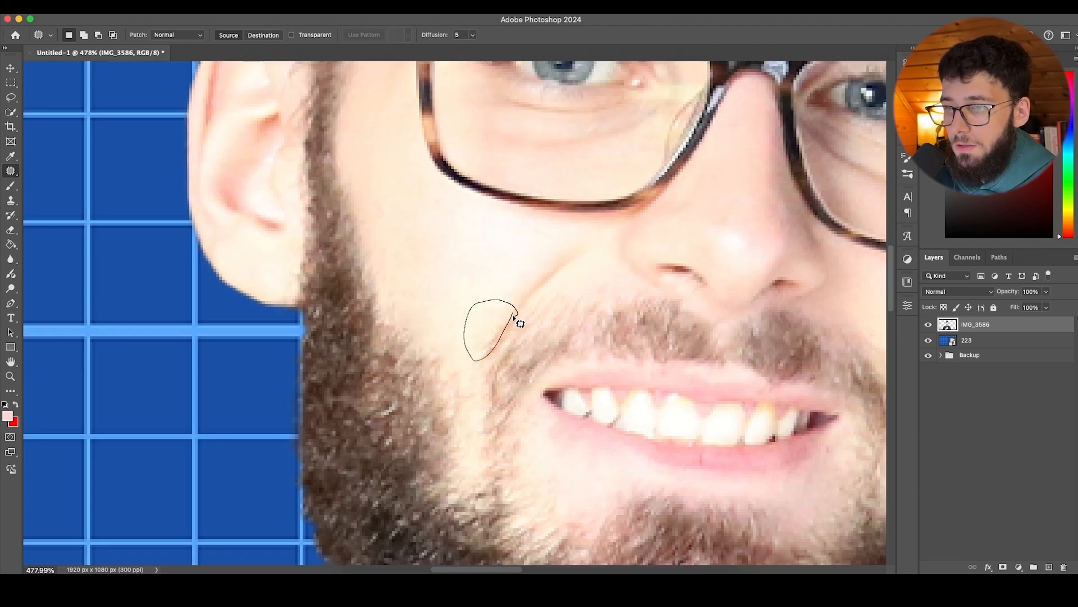
pyautogui.moveTo(514, 312); pyautogui.dragTo(467, 319)
pyautogui.press('super+d')
pyautogui.scroll(-10, 479, 295)
pyautogui.scroll(3, 537, 284)
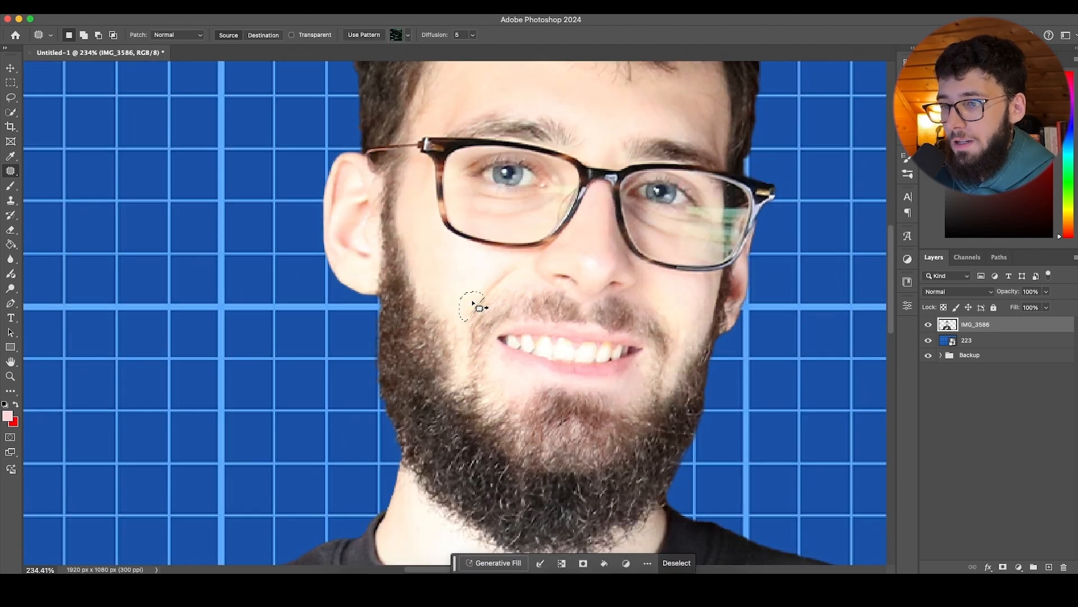
pyautogui.press('super+d')
# Step: Patch the skin blemishes on the other cheek, below the lens with the green reflection
pyautogui.scroll(3, 659, 342)
pyautogui.moveTo(683, 309)
pyautogui.mouseDown()
pyautogui.moveTo(645, 277)
pyautogui.moveTo(683, 305)
pyautogui.moveTo(681, 278)
pyautogui.moveTo(663, 295)
pyautogui.mouseUp()
pyautogui.press('super+d')
pyautogui.hscroll(2, 692, 285)
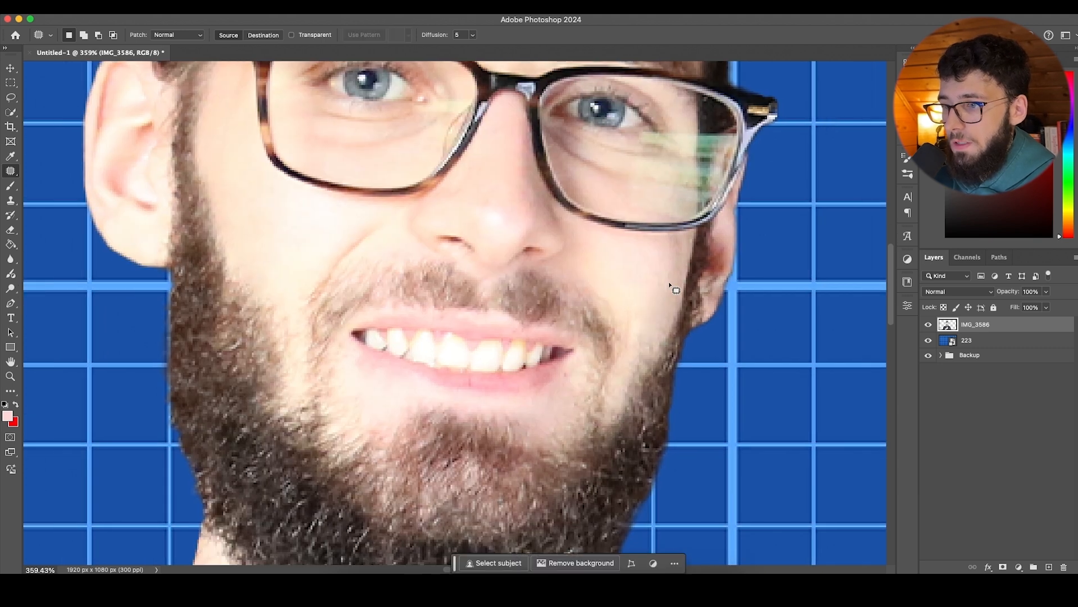
pyautogui.click(675, 295)
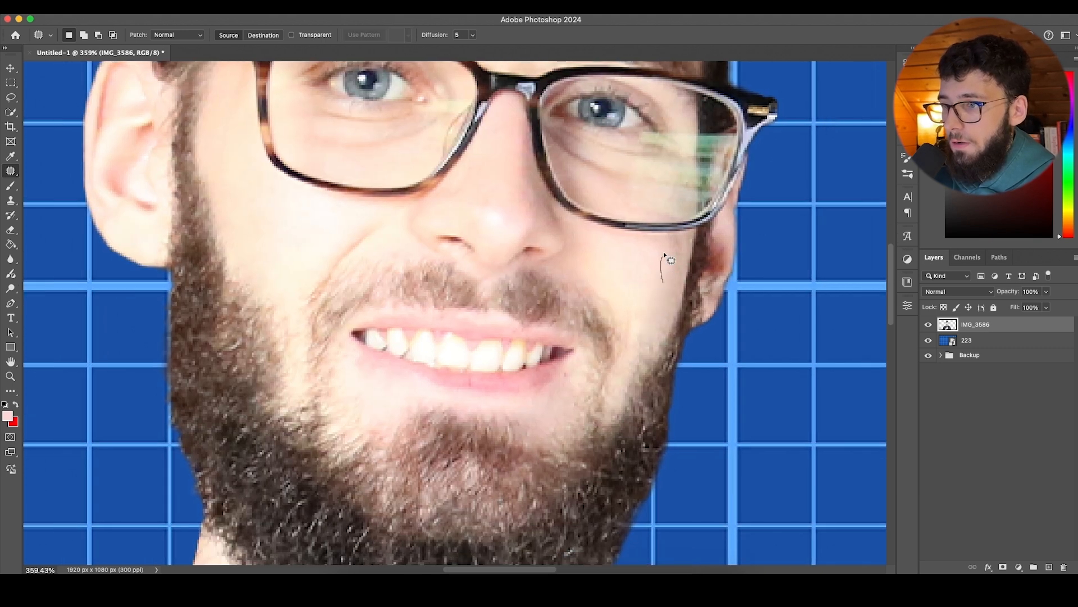
pyautogui.moveTo(665, 280); pyautogui.dragTo(665, 280)
pyautogui.click(656, 276)
pyautogui.moveTo(644, 328); pyautogui.dragTo(645, 320)
pyautogui.press('super+d')
# Step: Patch the small skin spots beside the mouth and chin
pyautogui.moveTo(359, 362); pyautogui.dragTo(370, 393)
pyautogui.press('super+d')
pyautogui.moveTo(453, 350); pyautogui.dragTo(416, 404)
pyautogui.click(416, 400)
pyautogui.scroll(-5, 419, 393)
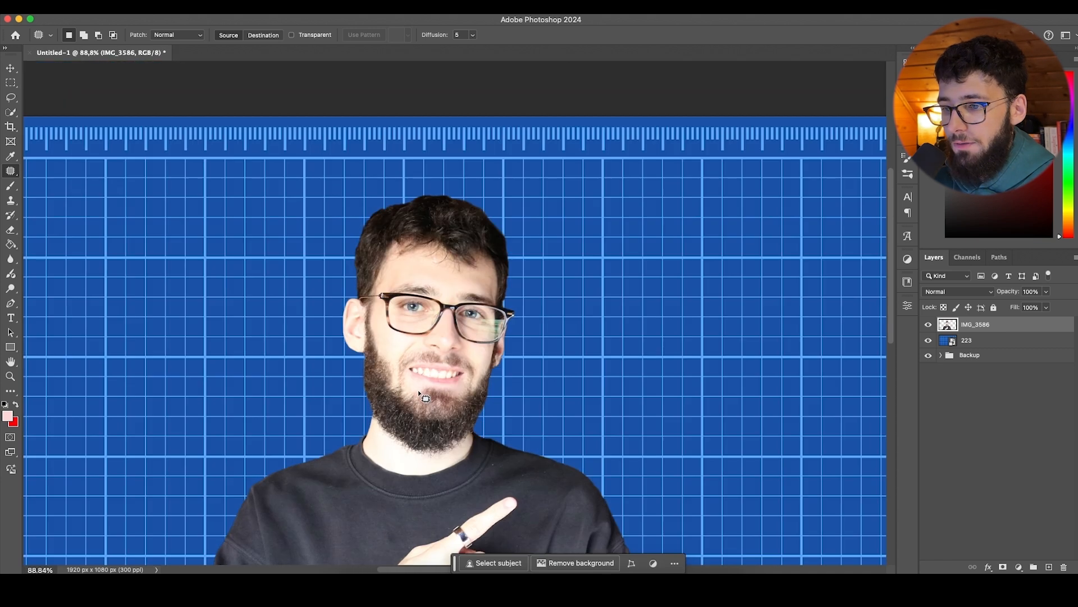
# Step: Patch the light lint specks on the black sweater between the collar, the shoulder and the pointing fingertip
pyautogui.scroll(6, 419, 391)
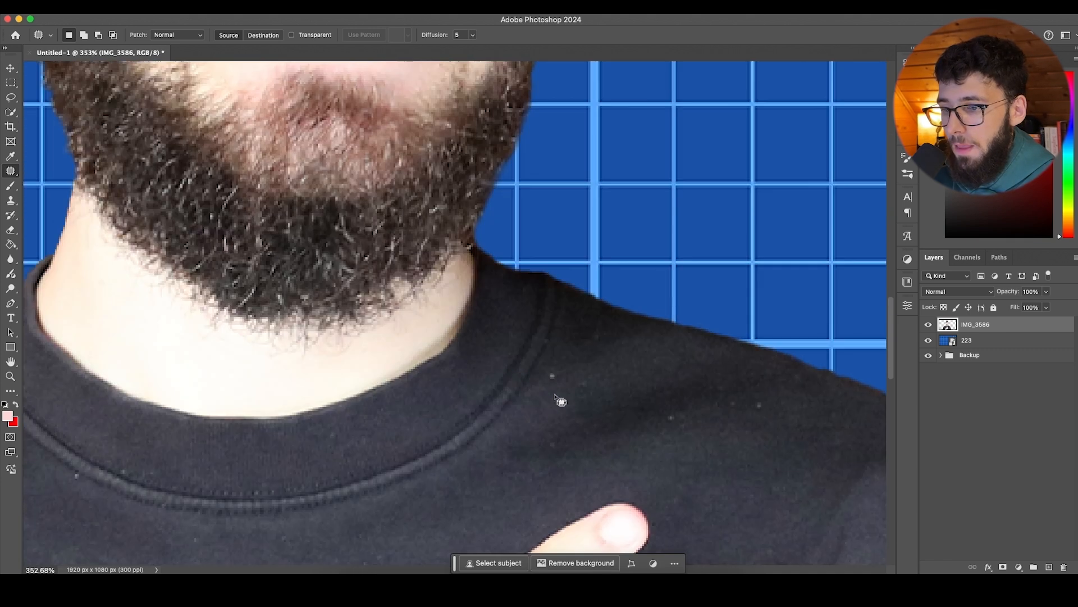
pyautogui.moveTo(551, 386); pyautogui.dragTo(582, 374)
pyautogui.press('super+d')
pyautogui.moveTo(547, 352); pyautogui.dragTo(600, 340)
pyautogui.press('super+d')
pyautogui.moveTo(663, 414)
pyautogui.mouseDown()
pyautogui.moveTo(717, 390)
pyautogui.moveTo(710, 413)
pyautogui.mouseUp()
pyautogui.moveTo(543, 464); pyautogui.dragTo(569, 447)
pyautogui.press('super+d')
pyautogui.moveTo(547, 444); pyautogui.dragTo(553, 443)
pyautogui.moveTo(555, 442)
pyautogui.mouseDown()
pyautogui.moveTo(588, 435)
pyautogui.moveTo(533, 447)
pyautogui.moveTo(550, 436)
pyautogui.mouseUp()
pyautogui.press('super+d')
pyautogui.moveTo(573, 400); pyautogui.dragTo(584, 388)
pyautogui.press('super+d')
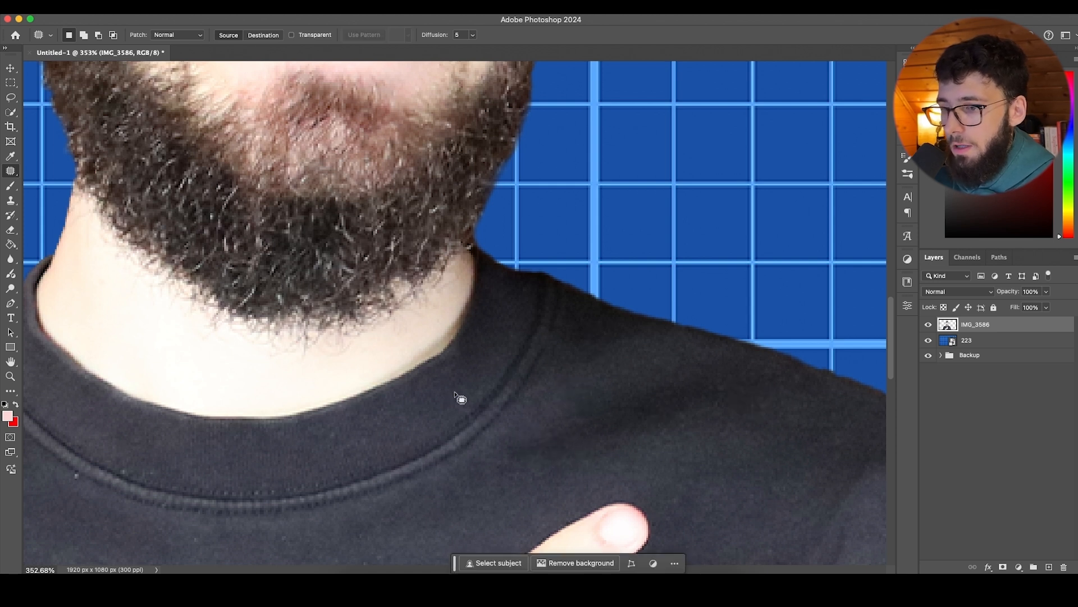
# Step: Try to remove a lint speck beside the collar seam with the Remove tool at size 19
pyautogui.rightClick(11, 172)
pyautogui.click(47, 182)
pyautogui.scroll(-10, 200, 313)
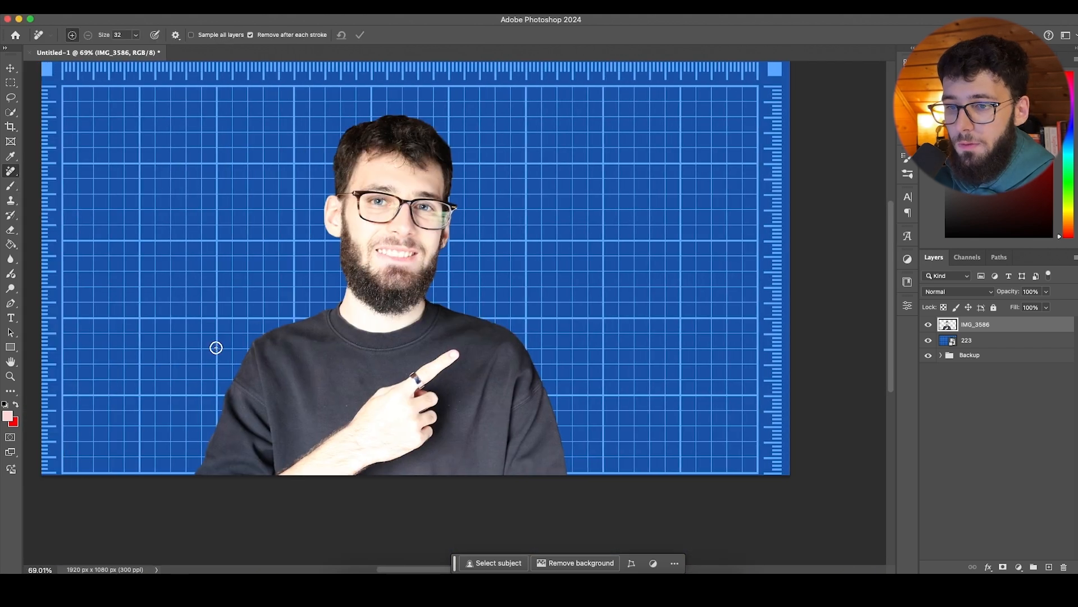
pyautogui.scroll(10, 331, 371)
pyautogui.moveTo(400, 293); pyautogui.dragTo(373, 293)
pyautogui.click(430, 188)
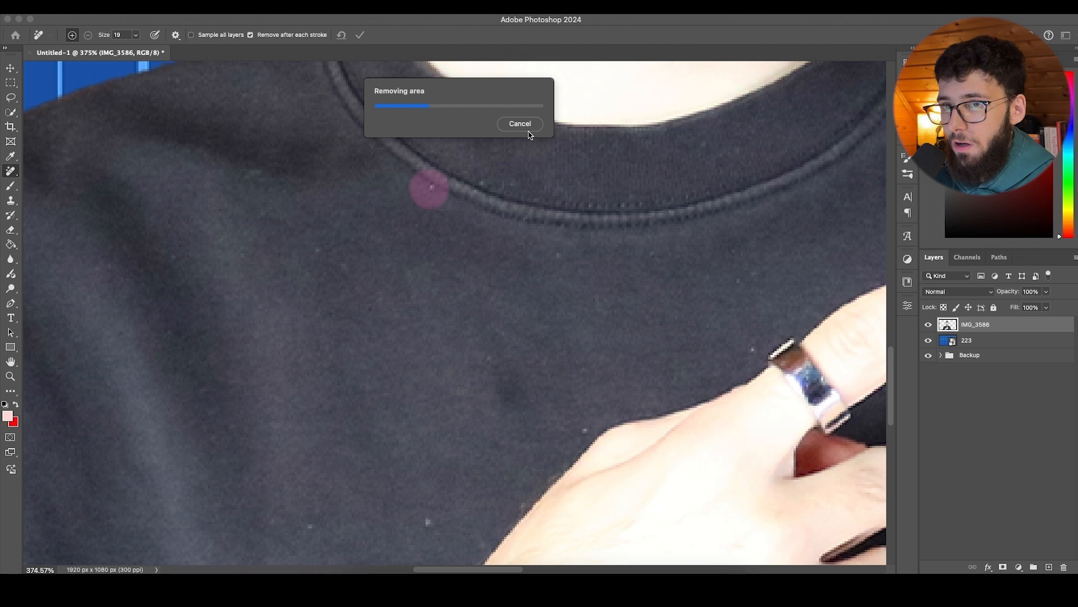
pyautogui.scroll(-2, 527, 137)
# Step: Remove the lint specks beside the collar seam and near the back of the hand with the Spot Healing Brush at size 9
pyautogui.rightClick(12, 171)
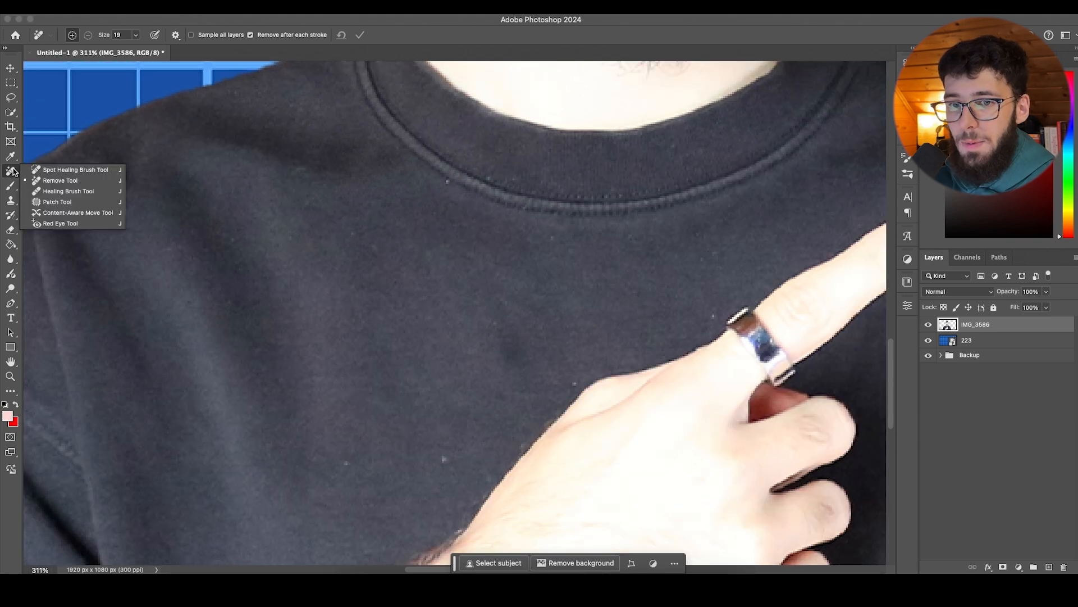
pyautogui.click(52, 169)
pyautogui.press('[')
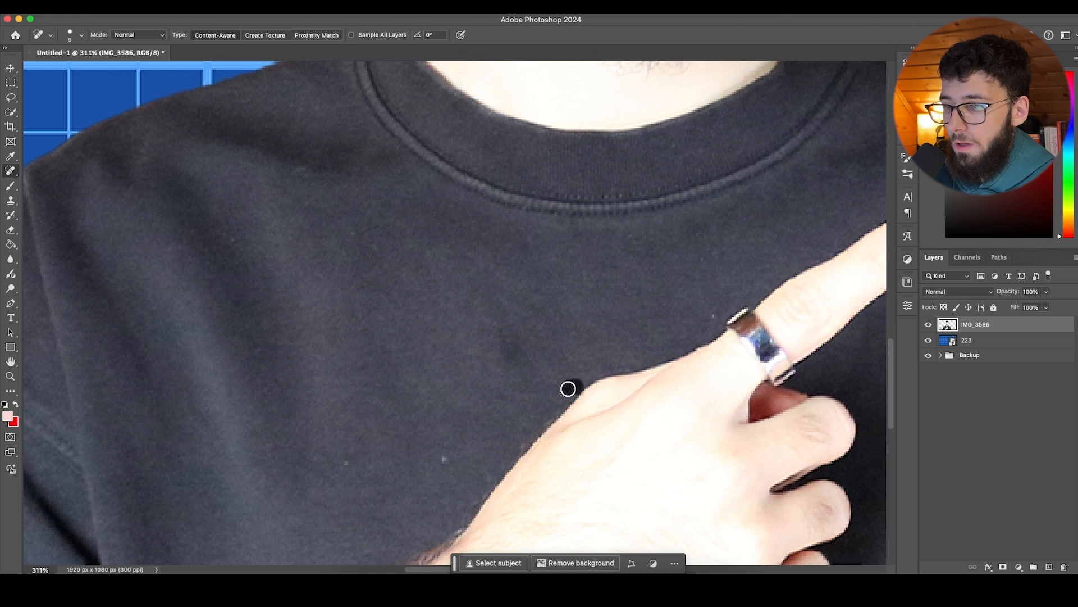
pyautogui.click(443, 459)
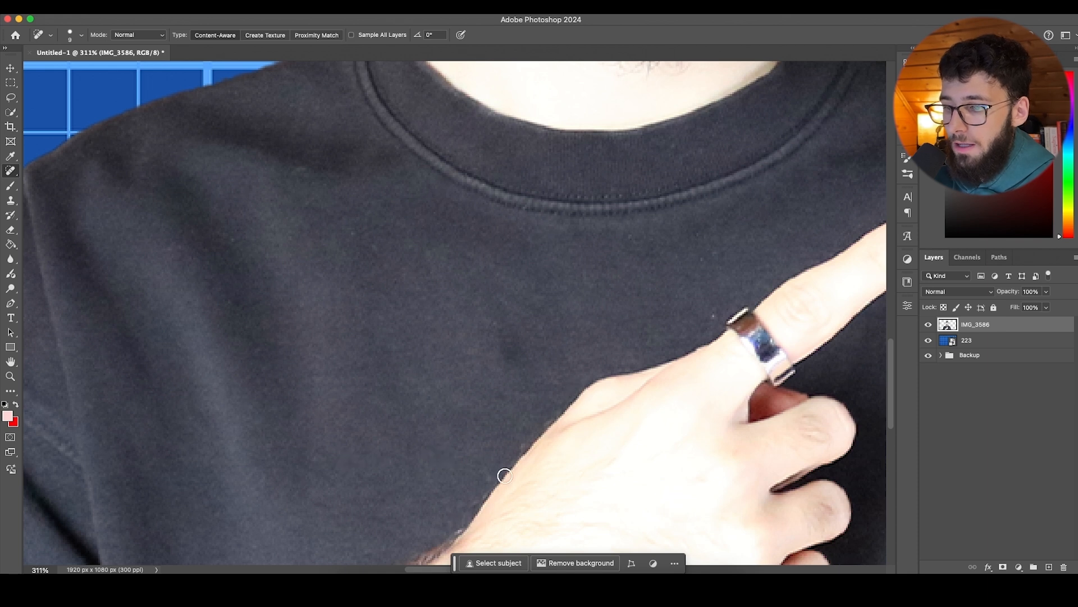
# Step: Heal the remaining lint specks on the sweater around the pointing finger and across the chest
pyautogui.scroll(-2, 492, 487)
pyautogui.hscroll(5, 656, 286)
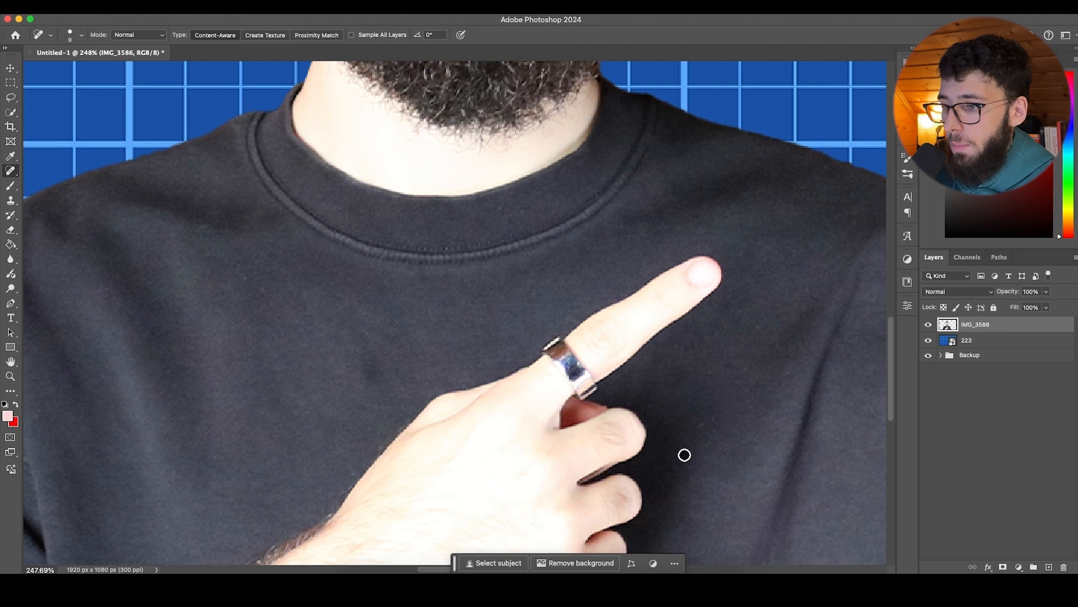
pyautogui.moveTo(805, 305); pyautogui.dragTo(808, 290)
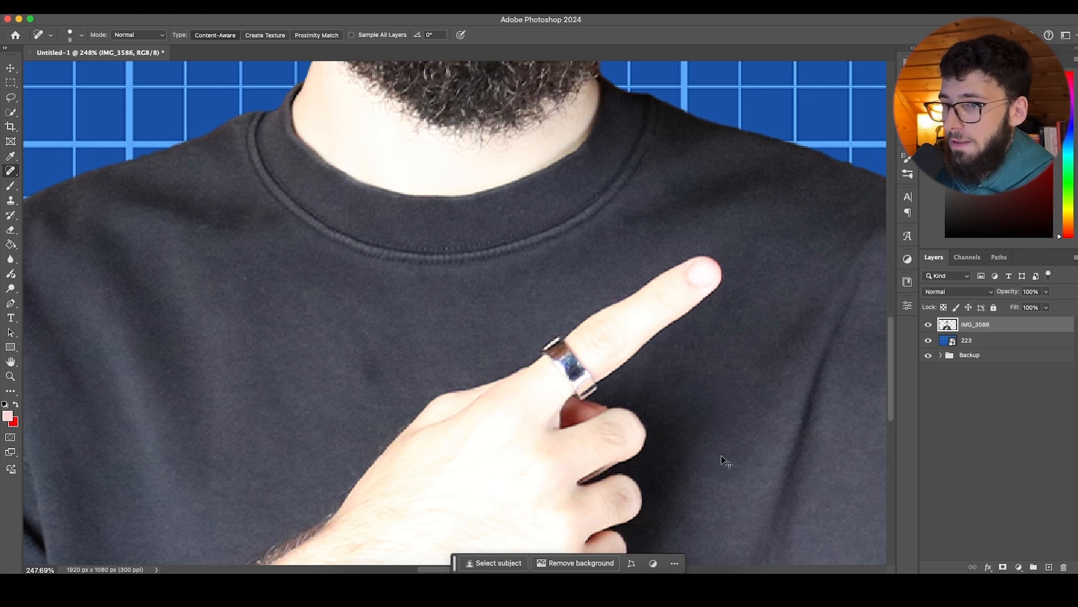
pyautogui.moveTo(233, 285); pyautogui.dragTo(246, 279)
pyautogui.moveTo(457, 282); pyautogui.dragTo(472, 282)
pyautogui.scroll(-7, 504, 337)
pyautogui.scroll(-1, 769, 398)
pyautogui.scroll(6, 770, 398)
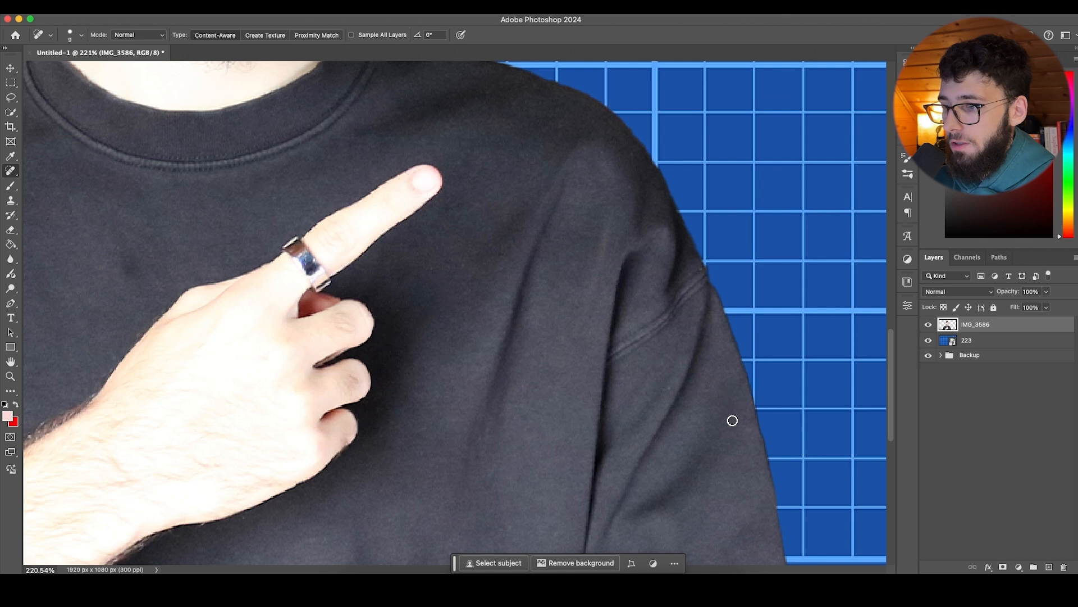
pyautogui.hscroll(-3, 505, 428)
pyautogui.scroll(-2, 551, 294)
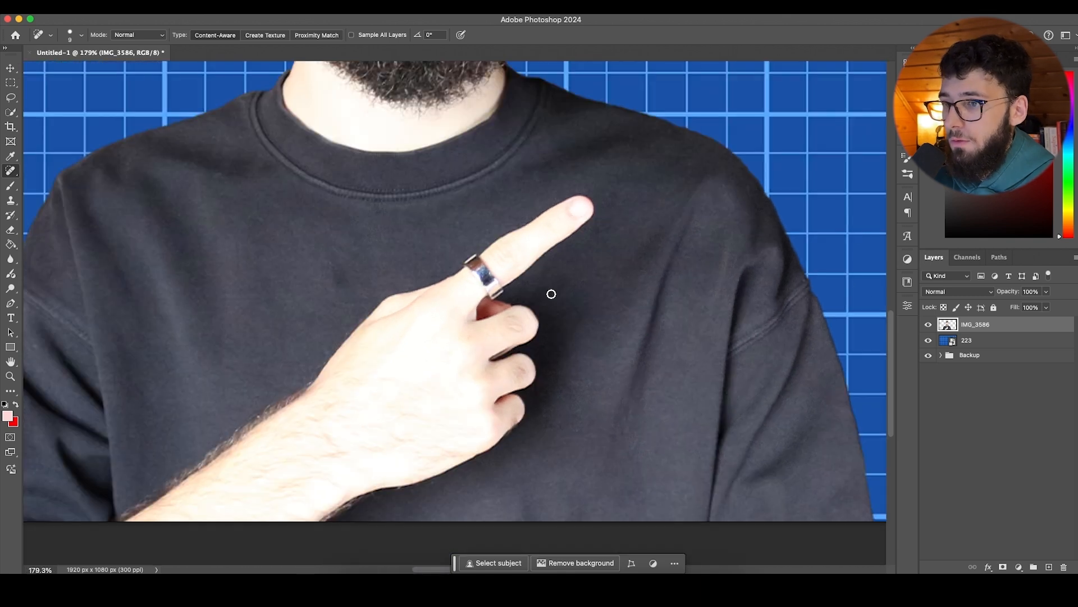
pyautogui.hscroll(-3, 460, 325)
pyautogui.scroll(3, 358, 205)
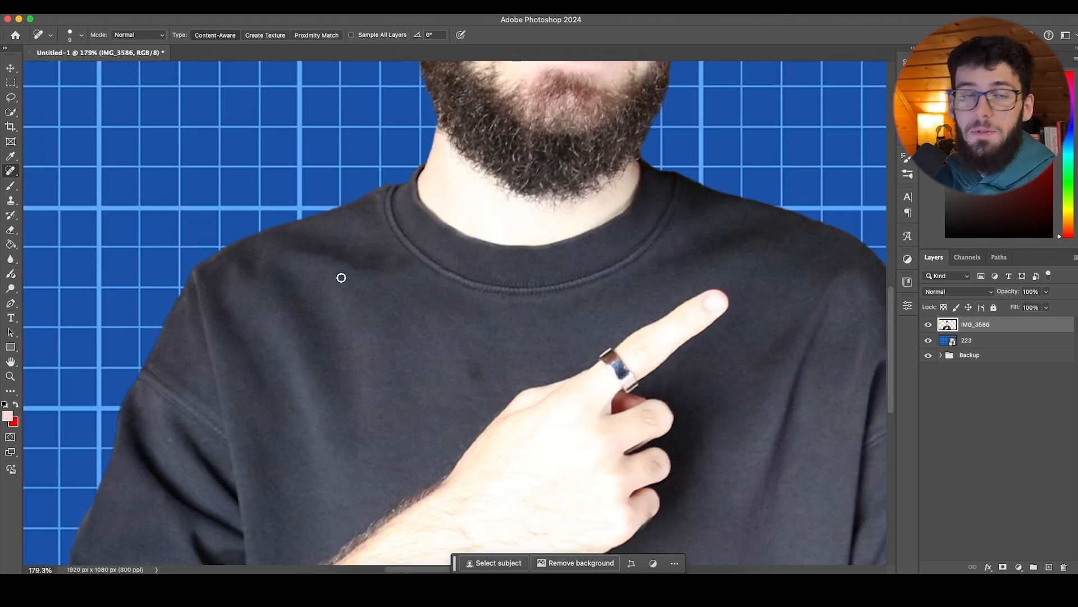
# Step: Heal the small specks on the sweater shoulder beyond the pointing fingertip
pyautogui.scroll(-5, 480, 252)
pyautogui.hscroll(-3, 362, 234)
pyautogui.scroll(5, 620, 268)
pyautogui.moveTo(578, 260); pyautogui.dragTo(569, 253)
pyautogui.moveTo(754, 246); pyautogui.dragTo(763, 229)
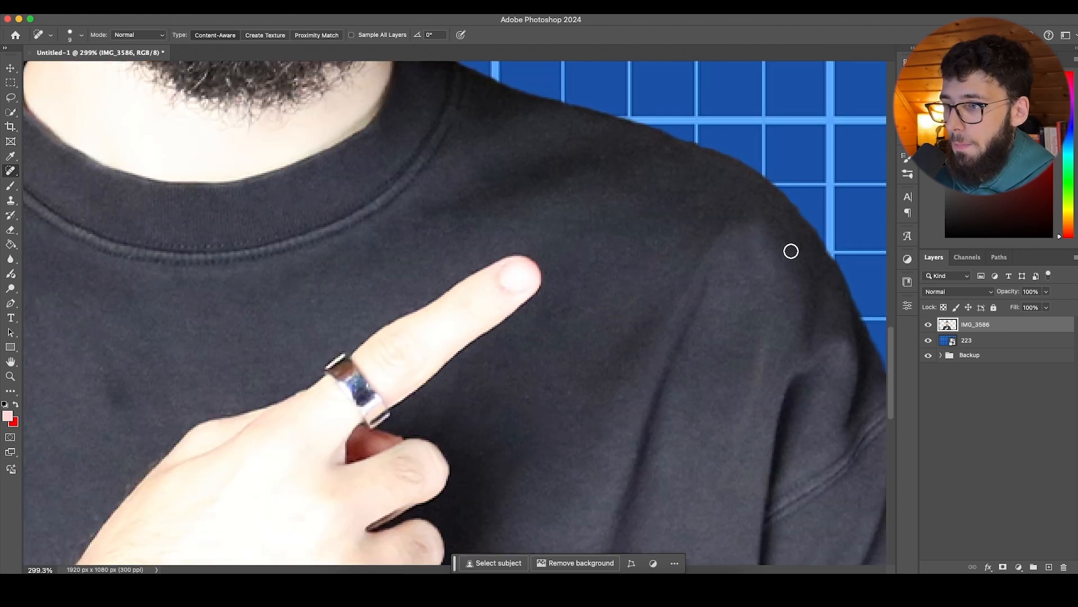
pyautogui.scroll(-5, 677, 270)
pyautogui.hscroll(-2, 586, 248)
pyautogui.scroll(-3, 586, 249)
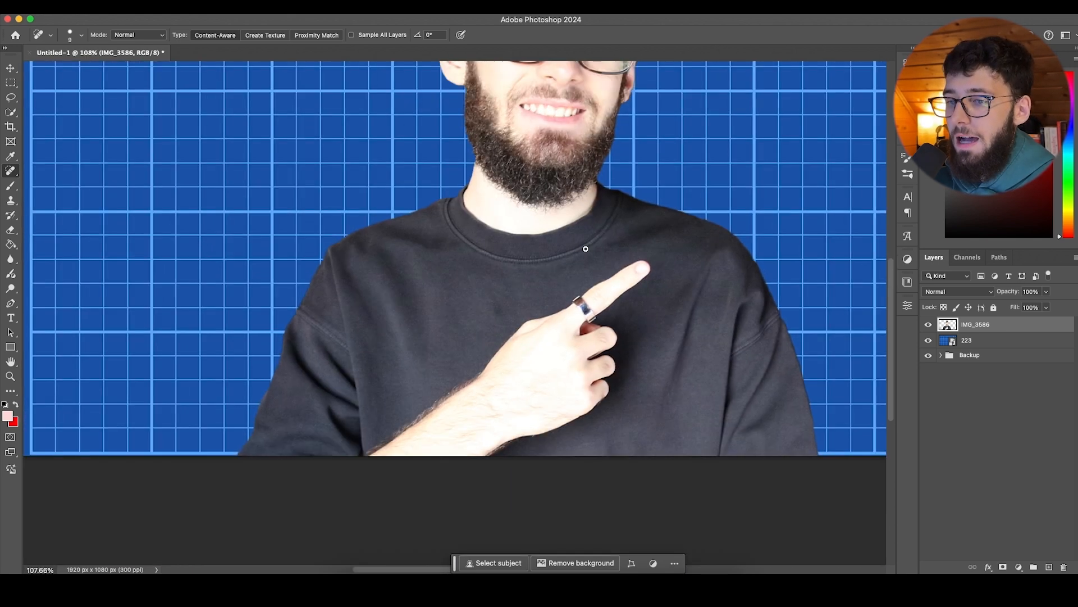
# Step: Heal the leftover specks on the sweater front below the collar
pyautogui.scroll(5, 315, 359)
pyautogui.moveTo(500, 244); pyautogui.dragTo(521, 254)
pyautogui.scroll(-5, 499, 348)
pyautogui.hscroll(3, 503, 331)
pyautogui.scroll(5, 505, 327)
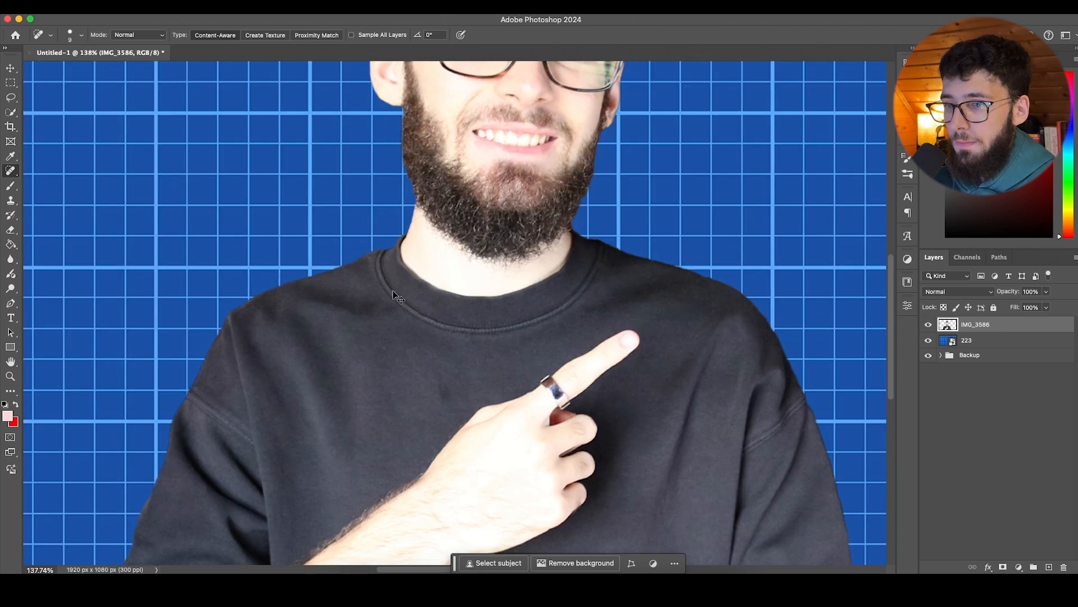
# Step: Examine the sweater's collar, shoulder and sleeve edges against the blueprint grid for leftover flaws
pyautogui.scroll(2, 361, 292)
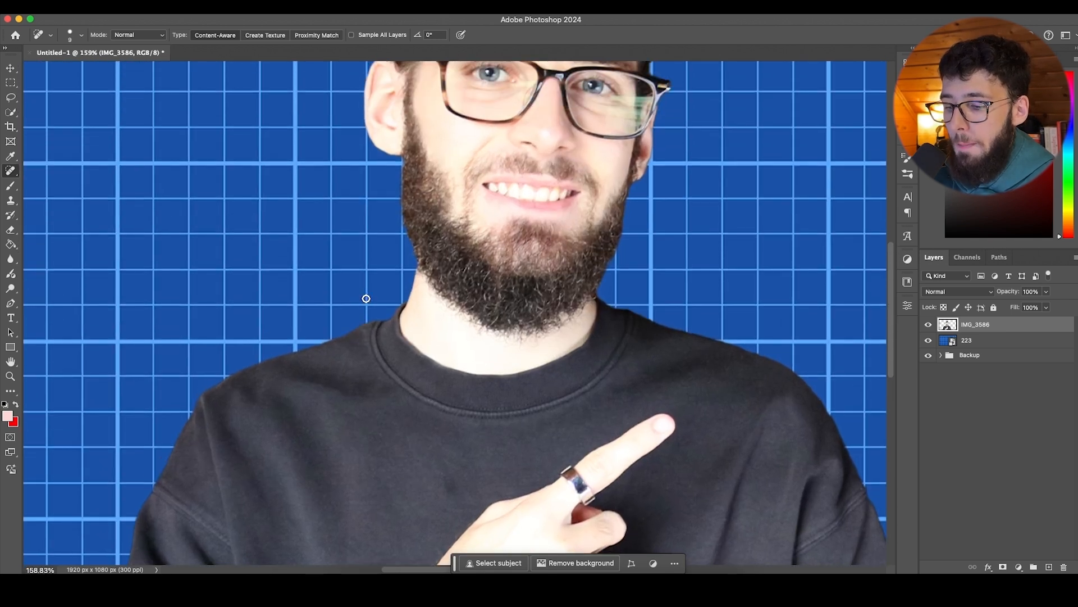
pyautogui.scroll(4, 457, 314)
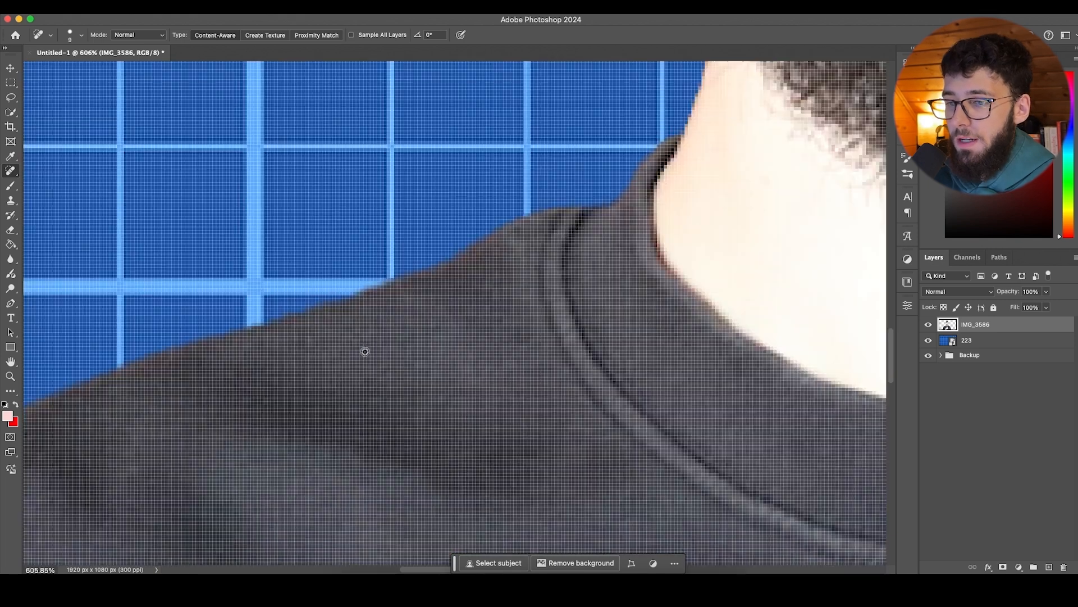
pyautogui.scroll(-2, 489, 253)
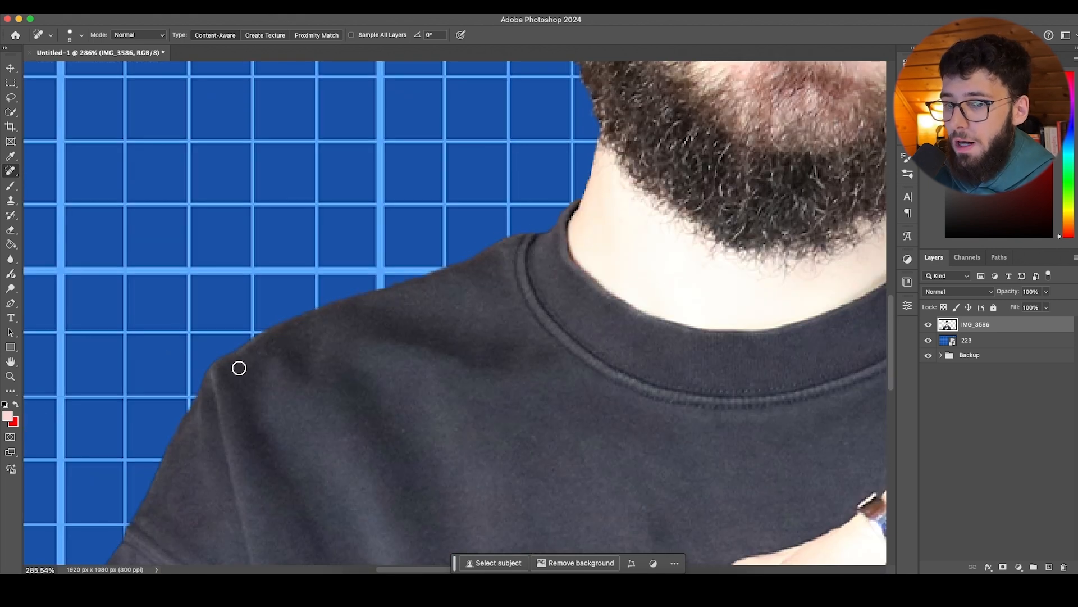
pyautogui.scroll(-10, 241, 368)
pyautogui.hscroll(-5, 242, 368)
pyautogui.scroll(-1, 280, 360)
pyautogui.scroll(1, 318, 405)
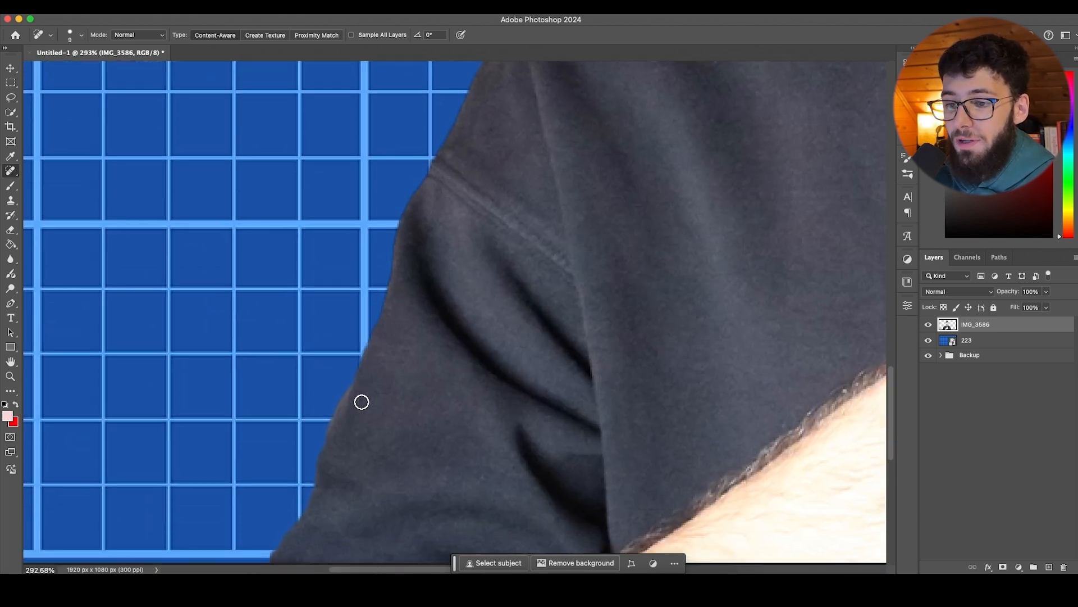
pyautogui.hscroll(-3, 364, 401)
pyautogui.scroll(-4, 367, 396)
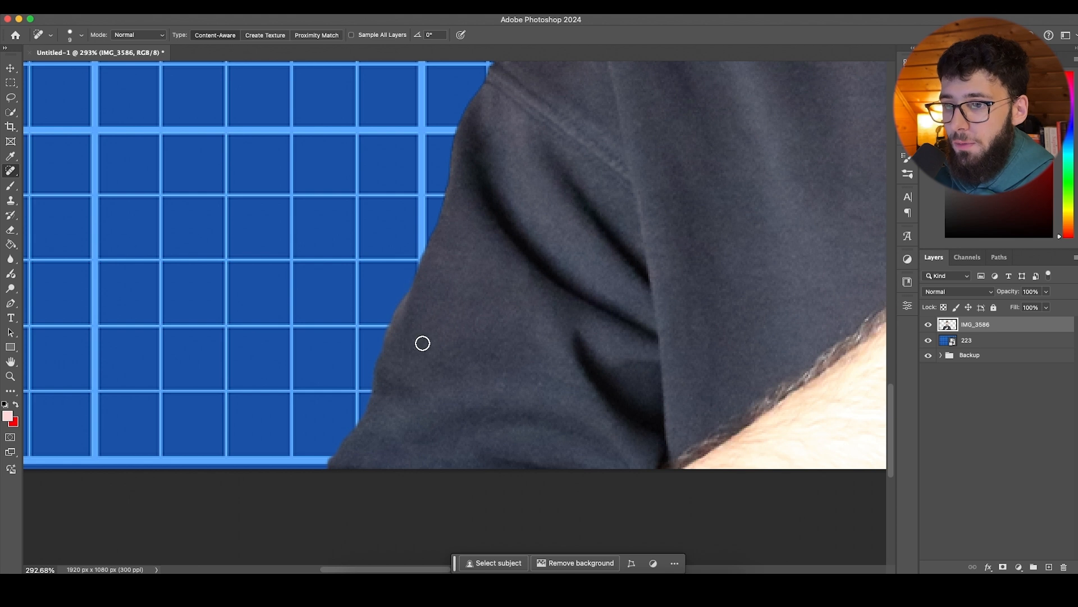
pyautogui.scroll(-6, 409, 352)
# Step: Retouch the dark smudge on the chest between the collar and the hand with a larger healing brush
pyautogui.scroll(3, 502, 252)
pyautogui.moveTo(484, 263); pyautogui.dragTo(503, 272)
pyautogui.scroll(1, 496, 283)
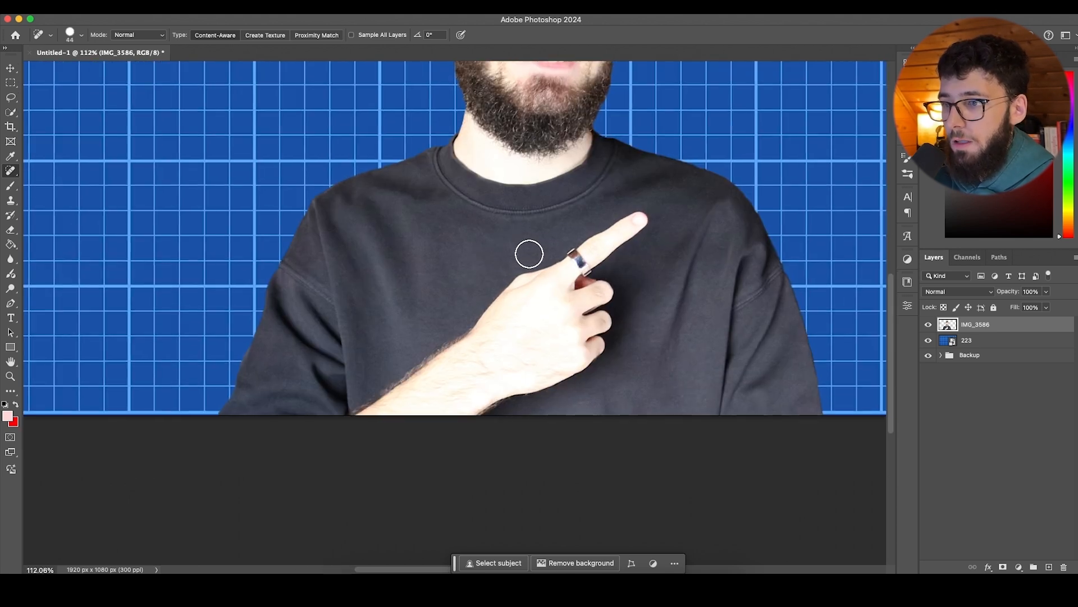
pyautogui.scroll(-3, 600, 267)
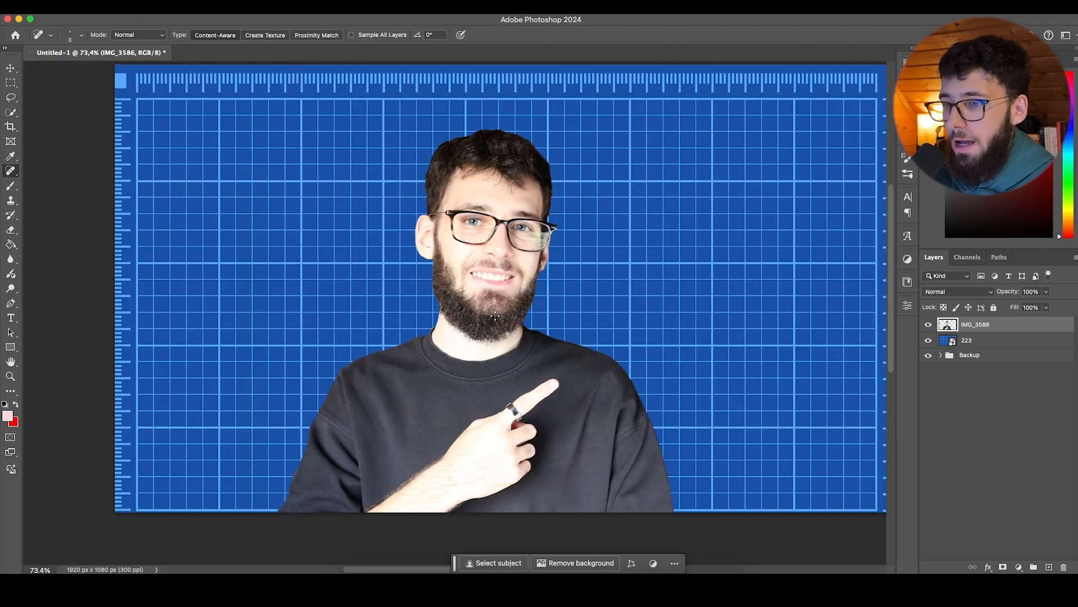
# Step: Convert the retouched IMG_3586 portrait layer to a Smart Object
pyautogui.click(10, 82)
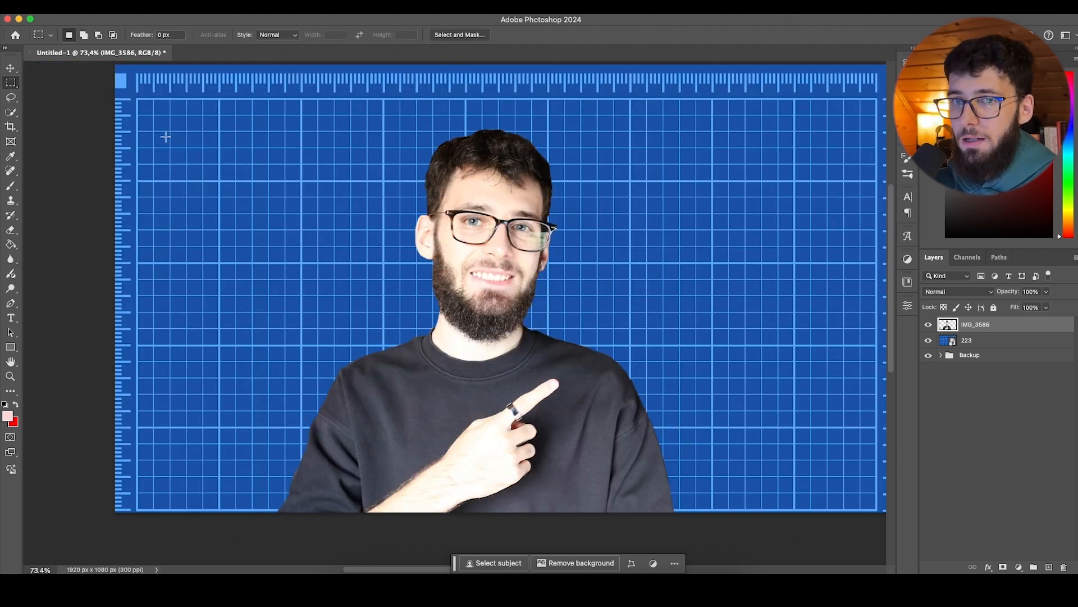
pyautogui.rightClick(987, 327)
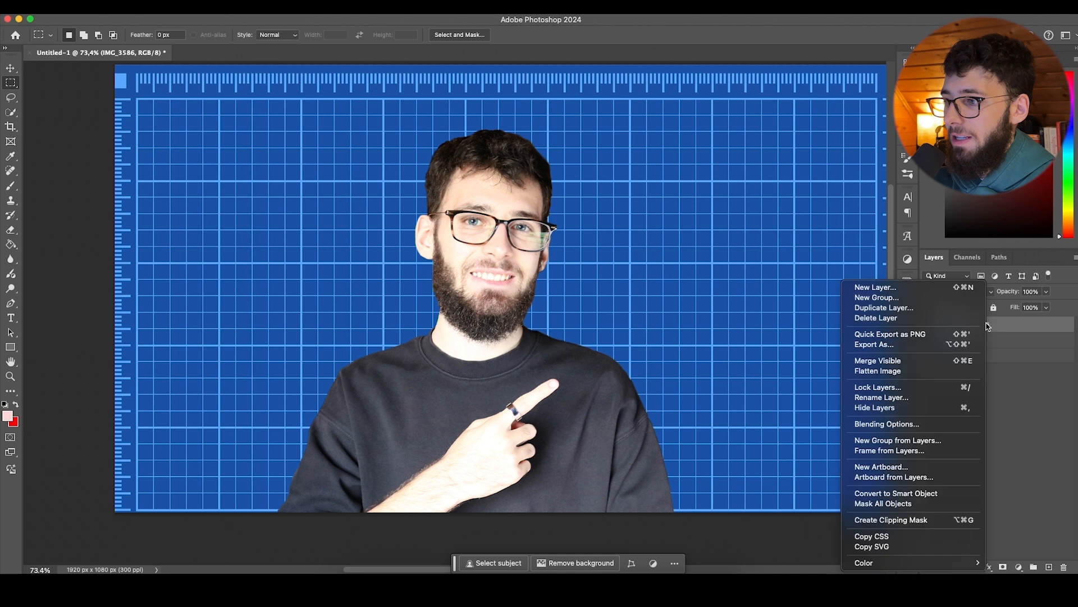
pyautogui.click(926, 497)
pyautogui.press('v')
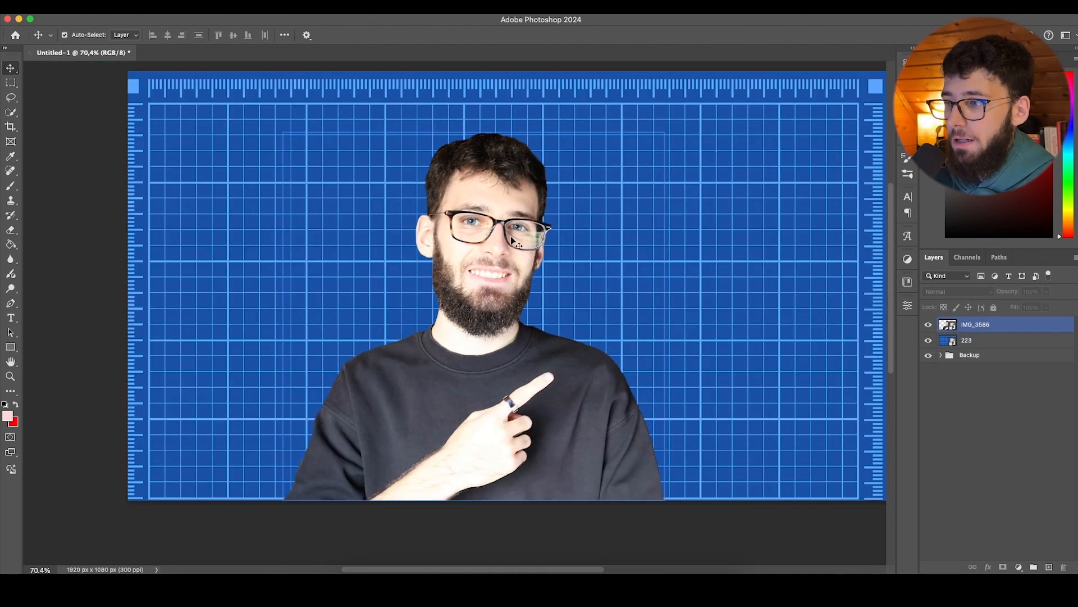
# Step: Open the Camera Raw Filter on the IMG_3586 layer and show its Light adjustments
pyautogui.click(976, 325)
pyautogui.hscroll(3, 733, 297)
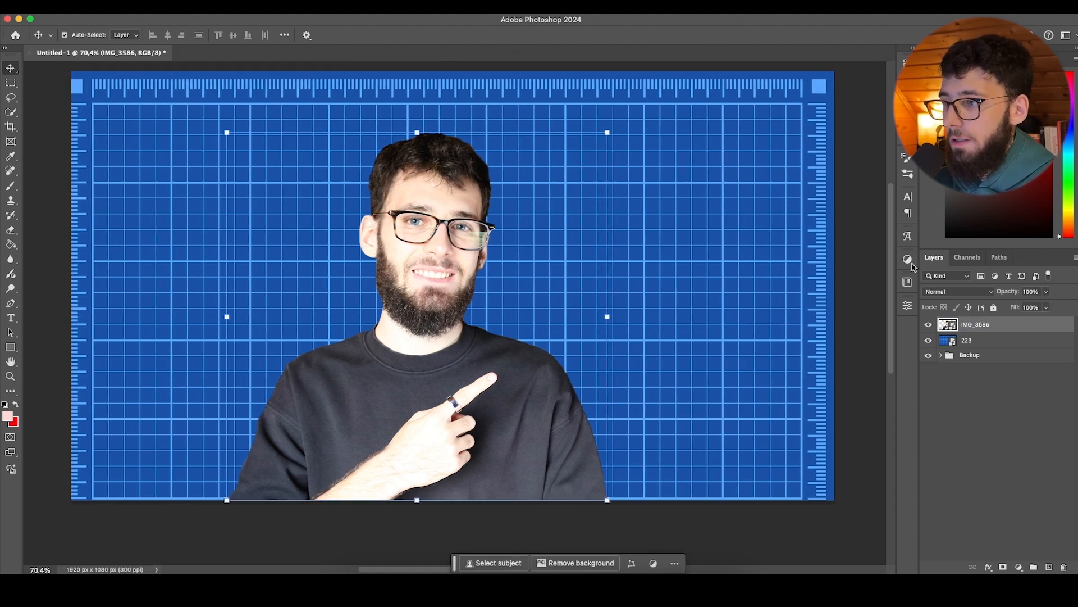
pyautogui.click(276, 8)
pyautogui.moveTo(276, 8)
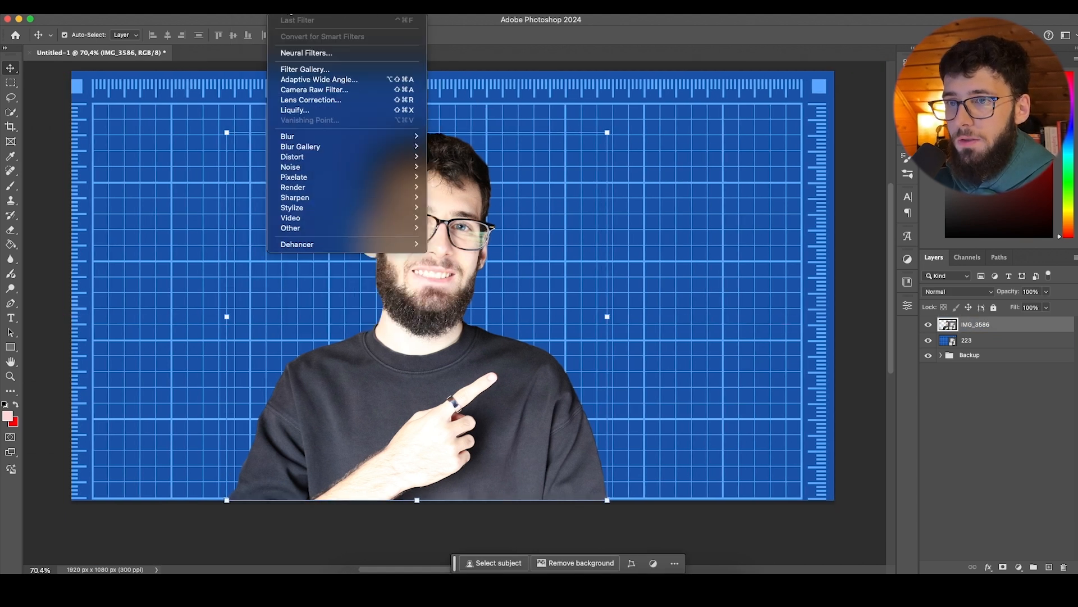
pyautogui.click(306, 90)
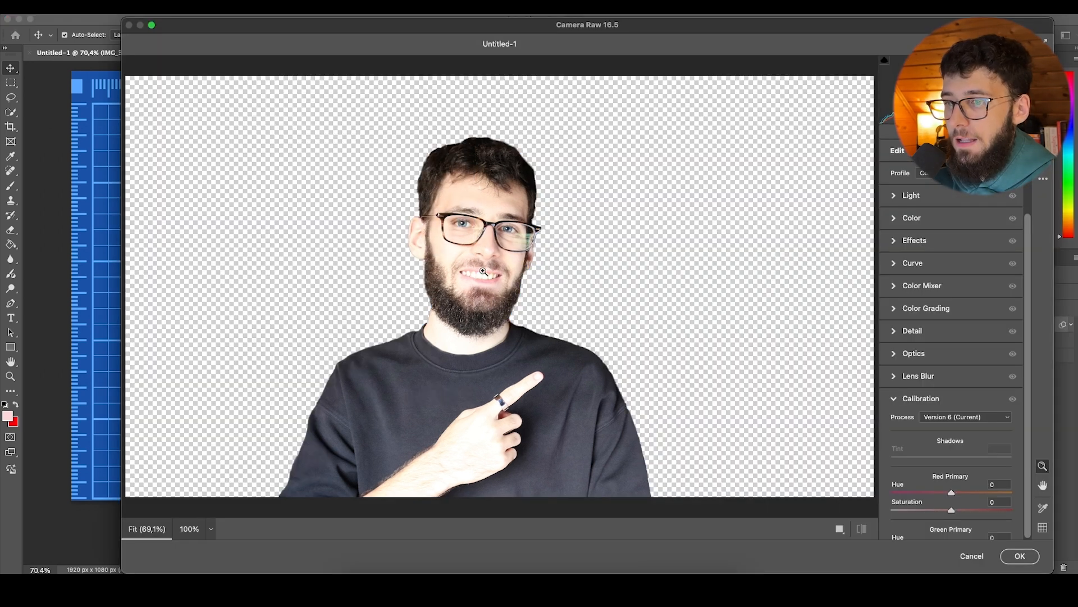
pyautogui.click(896, 398)
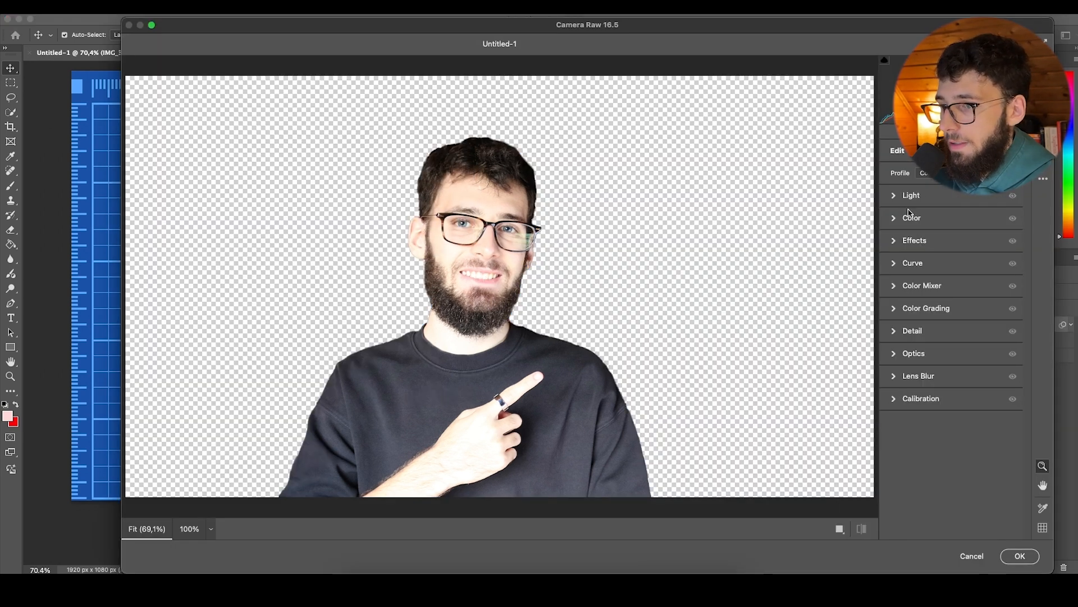
pyautogui.click(910, 196)
pyautogui.click(953, 222)
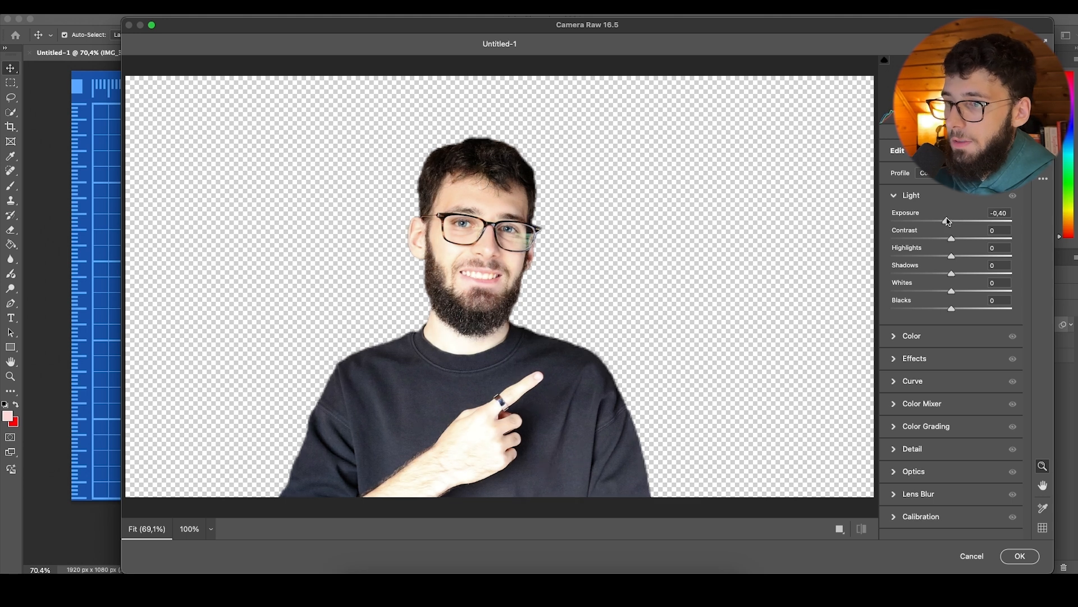
pyautogui.doubleClick(952, 221)
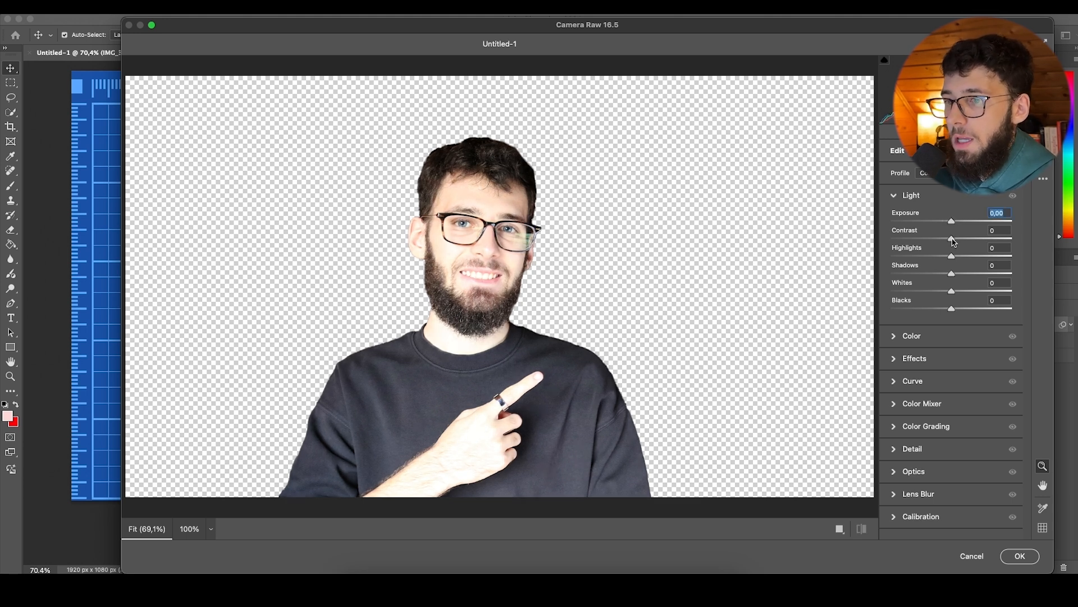
pyautogui.moveTo(952, 240); pyautogui.dragTo(935, 240)
pyautogui.doubleClick(934, 240)
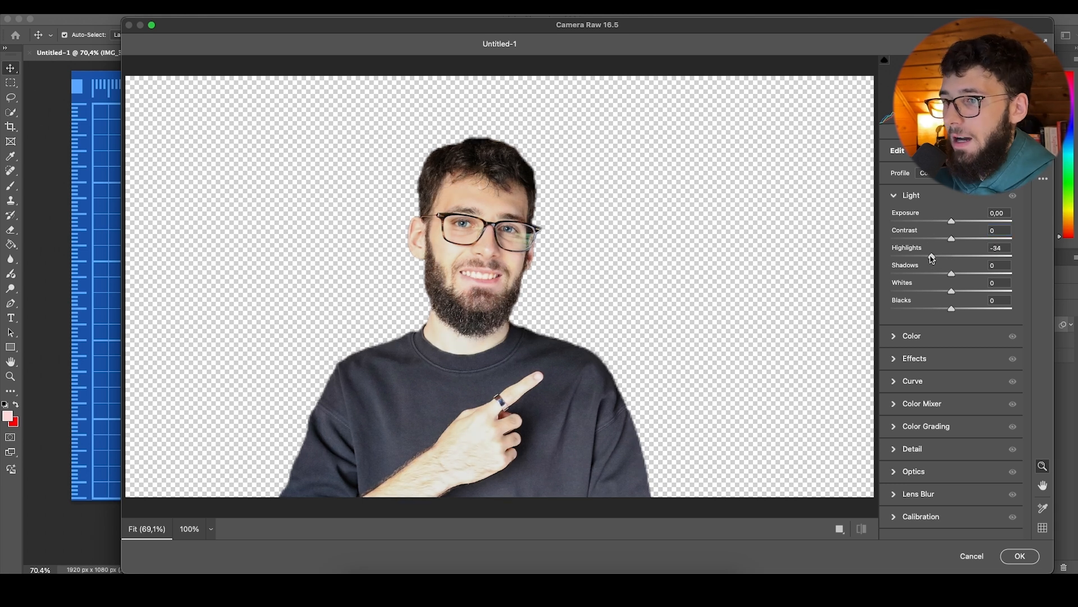
# Step: Set the portrait's Highlights to -11, Shadows to -10 and Whites to -19
pyautogui.moveTo(953, 257); pyautogui.dragTo(939, 292)
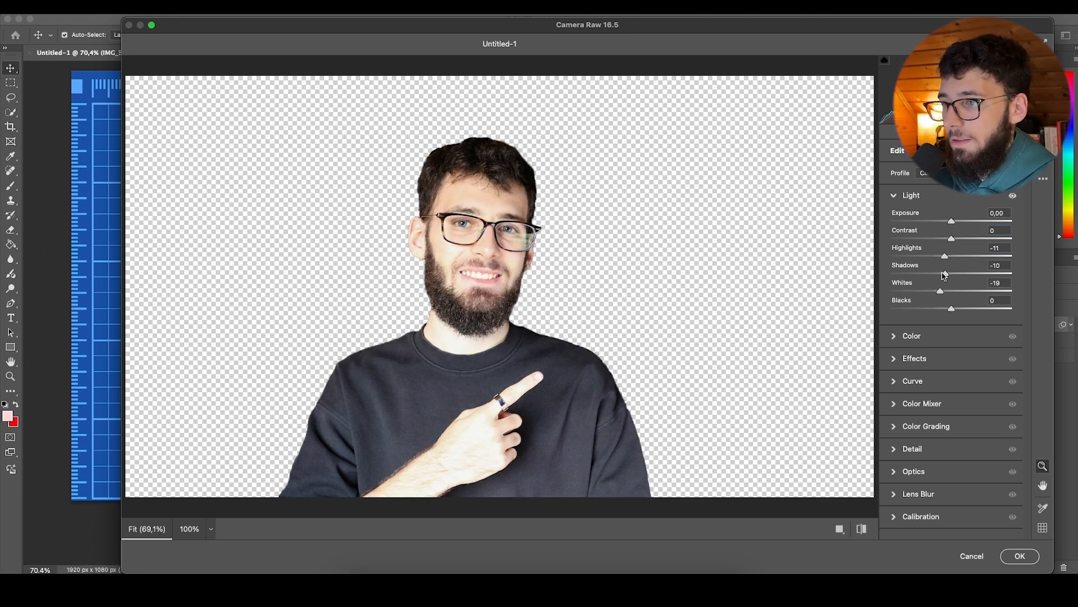
pyautogui.moveTo(951, 221); pyautogui.dragTo(951, 222)
pyautogui.doubleClick(951, 221)
pyautogui.moveTo(951, 309); pyautogui.dragTo(955, 309)
# Step: Adjust the portrait's tone curve to deepen the dark tones and set Exposure to -0.10
pyautogui.click(911, 336)
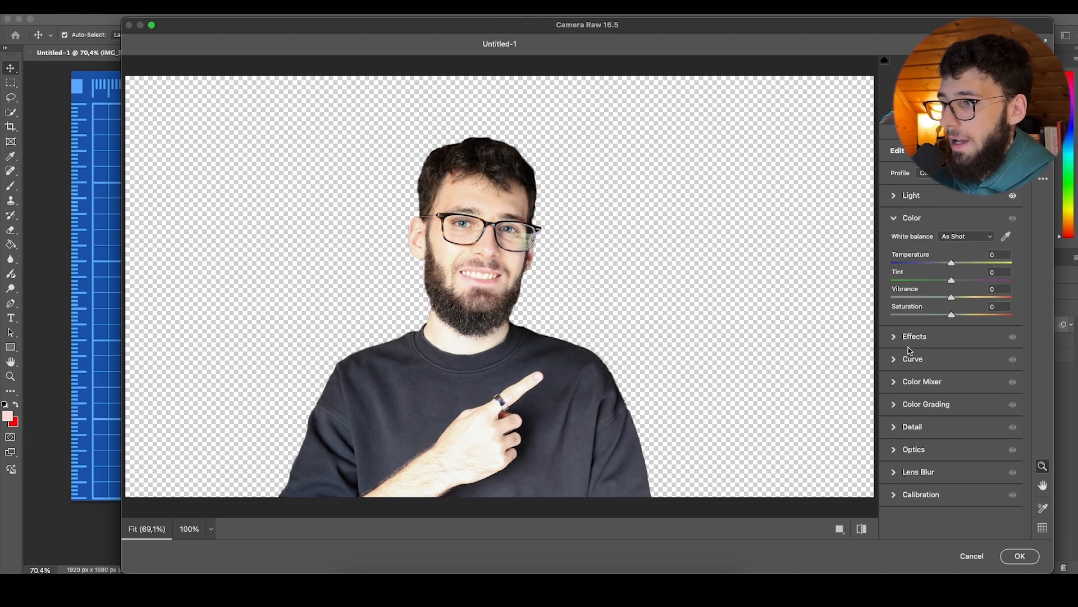
pyautogui.click(911, 335)
pyautogui.click(913, 397)
pyautogui.moveTo(920, 390); pyautogui.dragTo(942, 371)
pyautogui.moveTo(1004, 306); pyautogui.dragTo(1004, 309)
pyautogui.moveTo(942, 452); pyautogui.dragTo(949, 452)
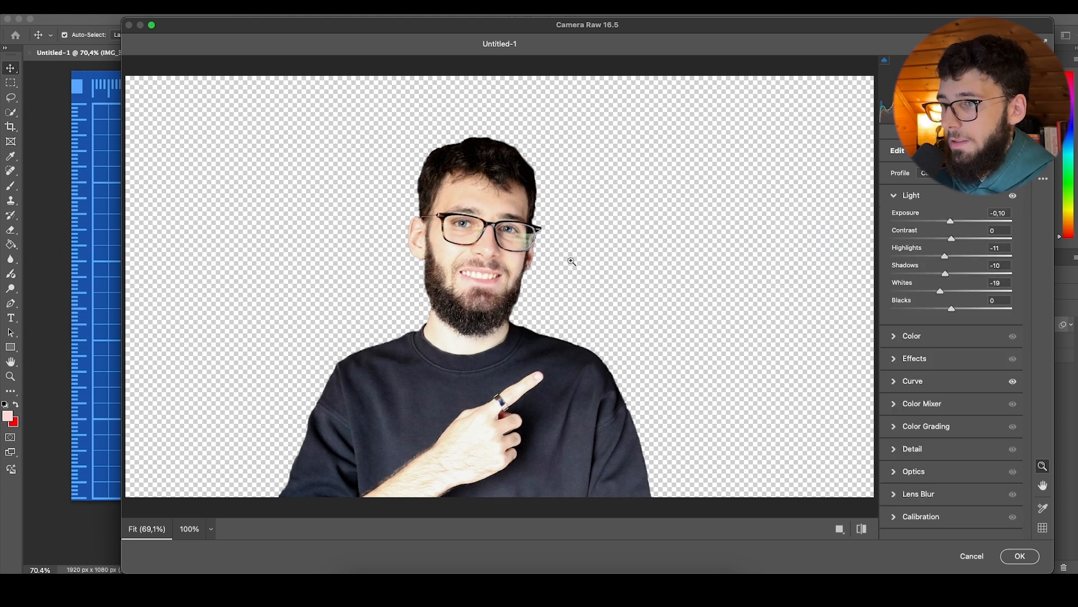
# Step: Set the portrait's Saturation to +2 and open the Effects adjustments
pyautogui.click(571, 261)
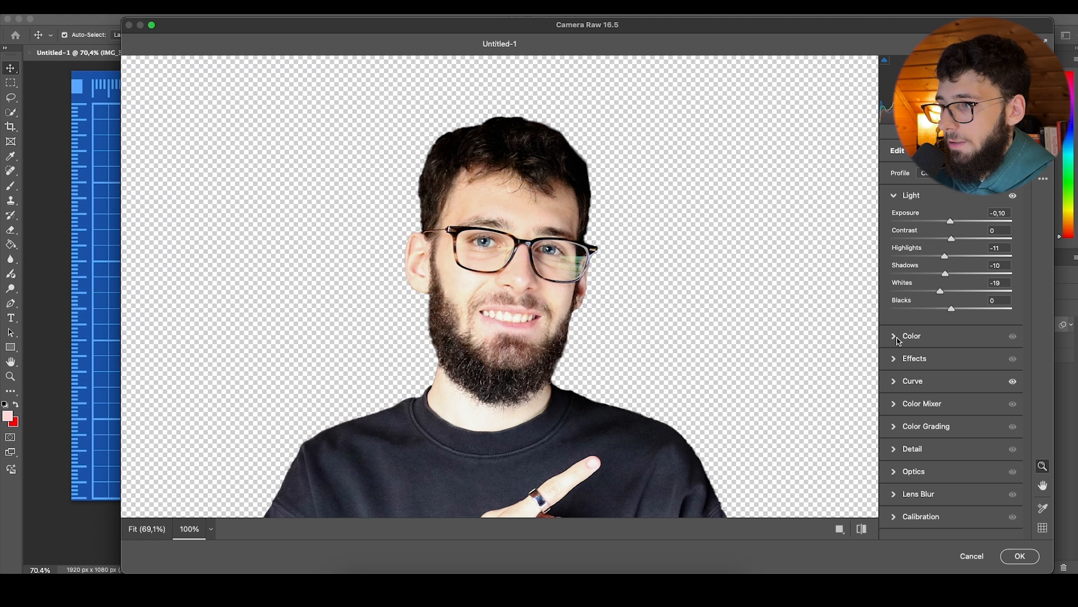
pyautogui.click(902, 335)
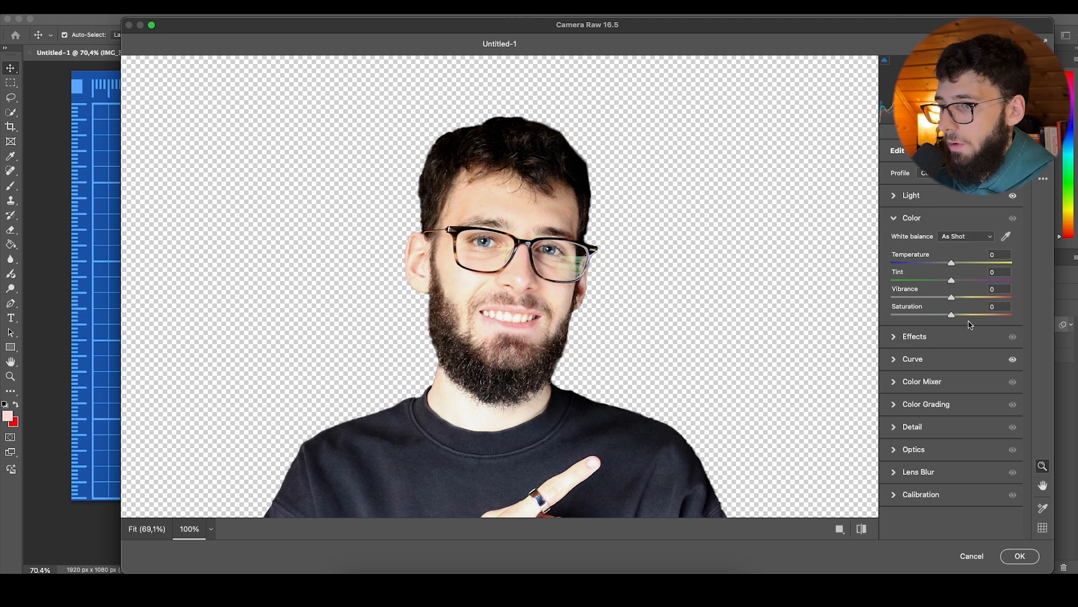
pyautogui.moveTo(952, 315); pyautogui.dragTo(955, 317)
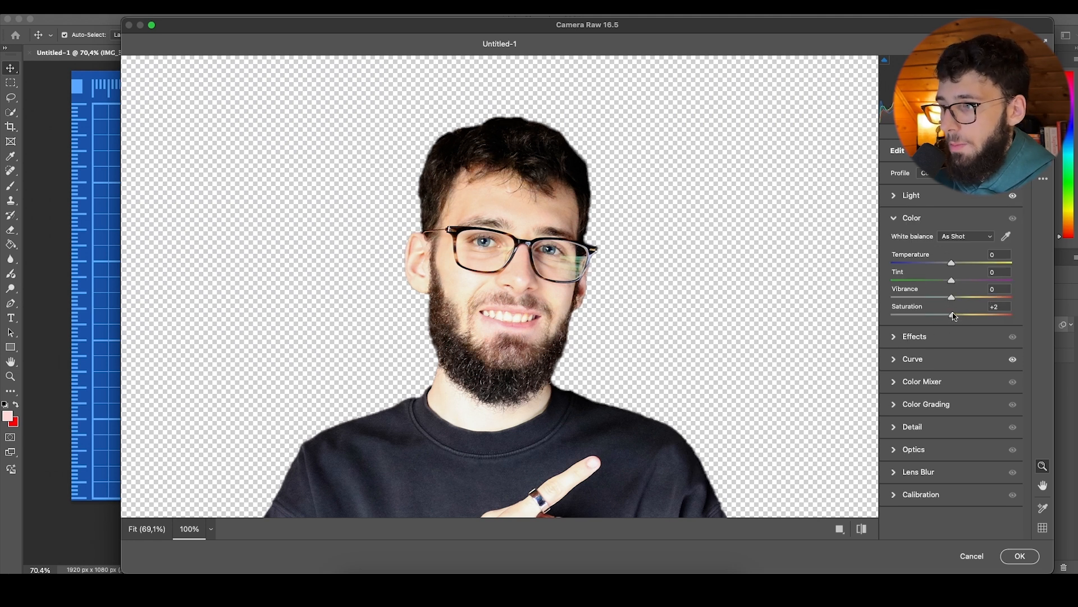
pyautogui.click(898, 219)
pyautogui.click(902, 241)
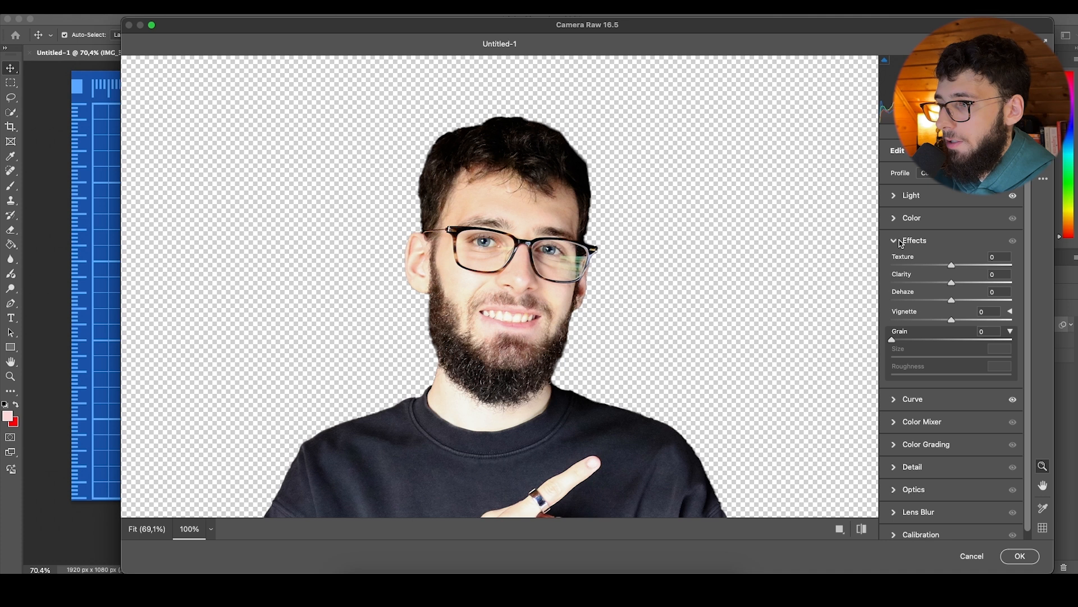
# Step: Slightly raise the portrait's Texture and Clarity in the Camera Raw Effects adjustments
pyautogui.moveTo(952, 267)
pyautogui.mouseDown()
pyautogui.moveTo(985, 269)
pyautogui.moveTo(955, 267)
pyautogui.moveTo(958, 286)
pyautogui.mouseUp()
pyautogui.moveTo(892, 340); pyautogui.dragTo(893, 341)
pyautogui.click(904, 238)
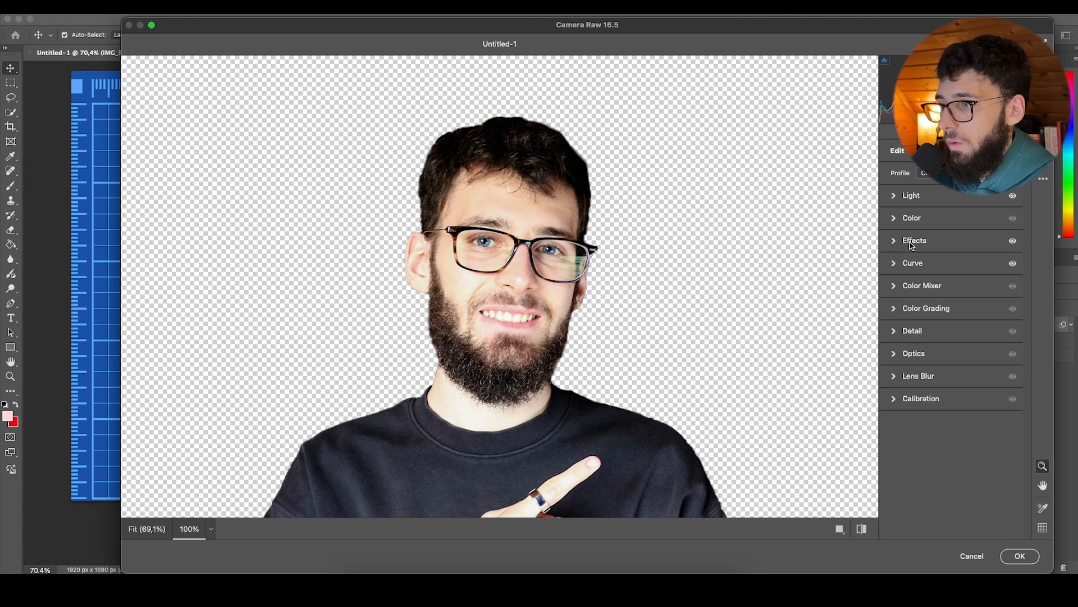
# Step: Set the portrait's tone curve Highlights to +3 and Lights to +7
pyautogui.click(908, 263)
pyautogui.moveTo(952, 454); pyautogui.dragTo(970, 472)
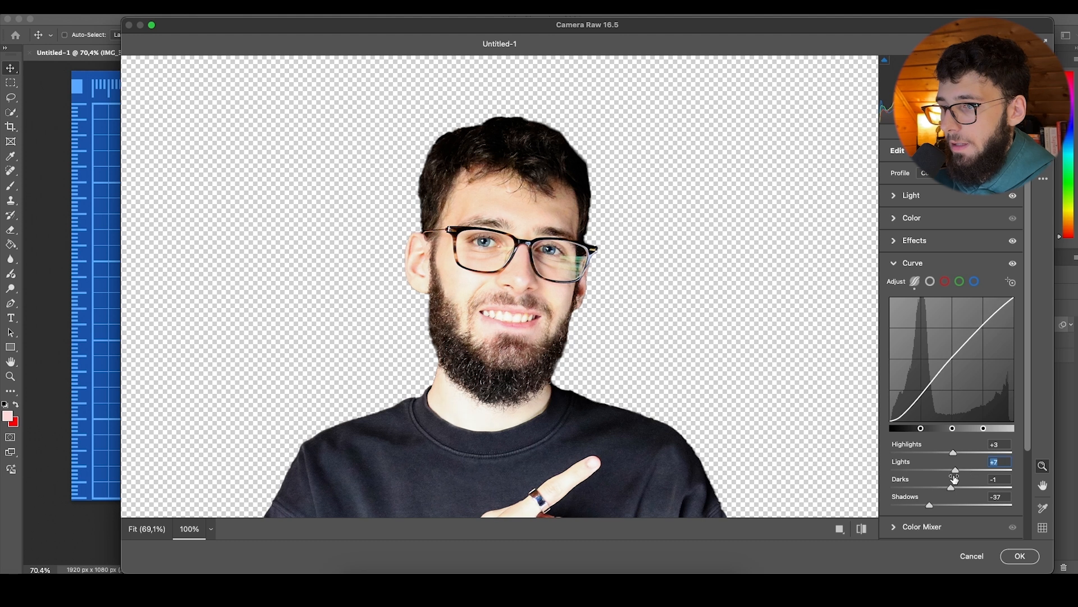
pyautogui.click(910, 262)
# Step: Set the Color Mixer's yellow Hue to -21 and shift the orange Hue slightly upward
pyautogui.click(910, 309)
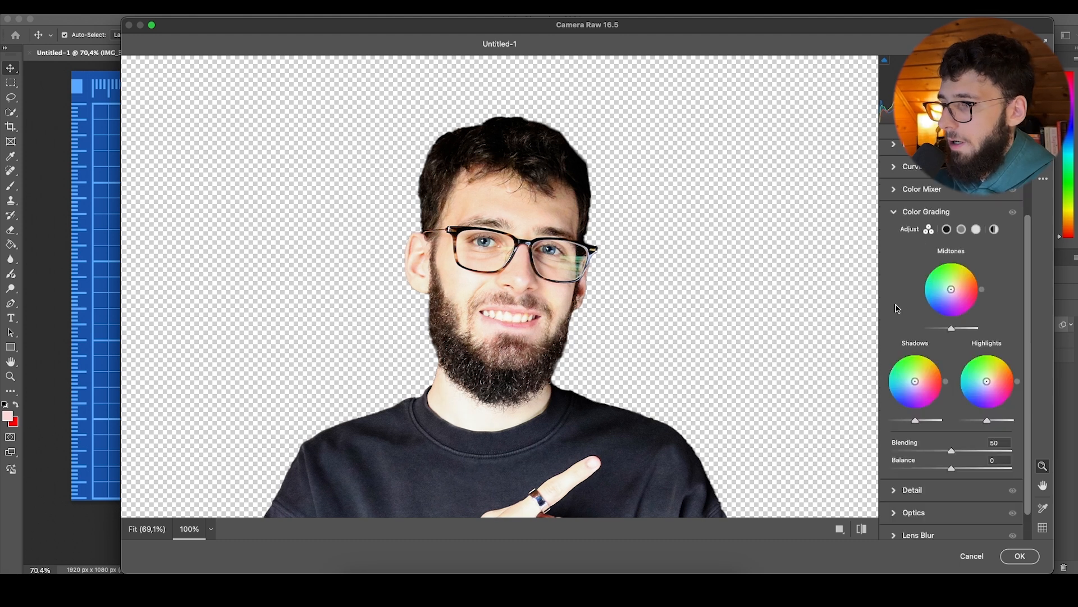
pyautogui.click(924, 213)
pyautogui.click(545, 261)
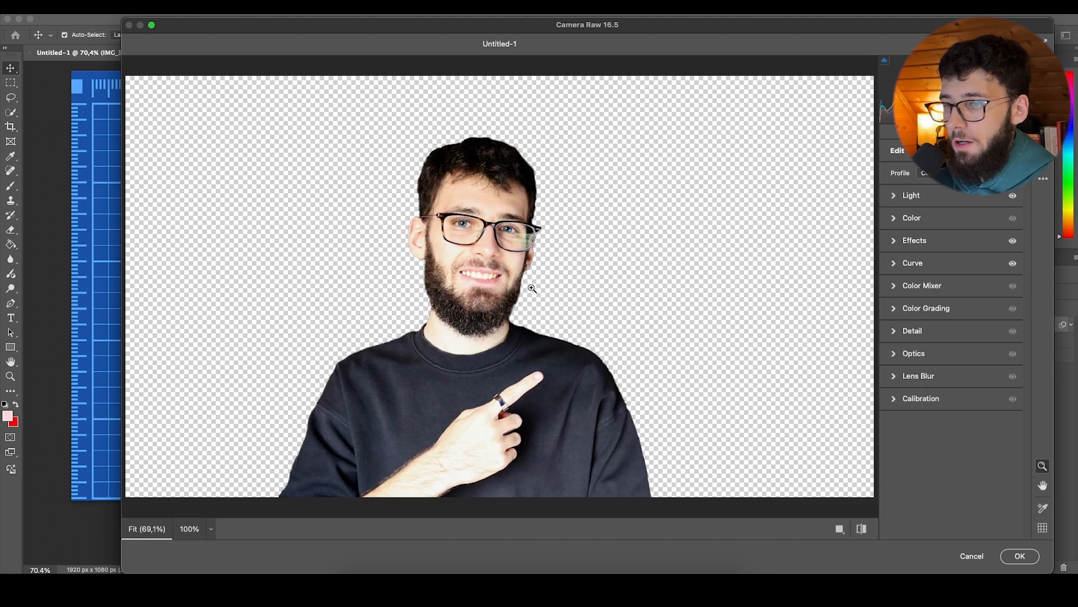
pyautogui.click(895, 287)
pyautogui.click(922, 204)
pyautogui.moveTo(951, 368); pyautogui.dragTo(940, 369)
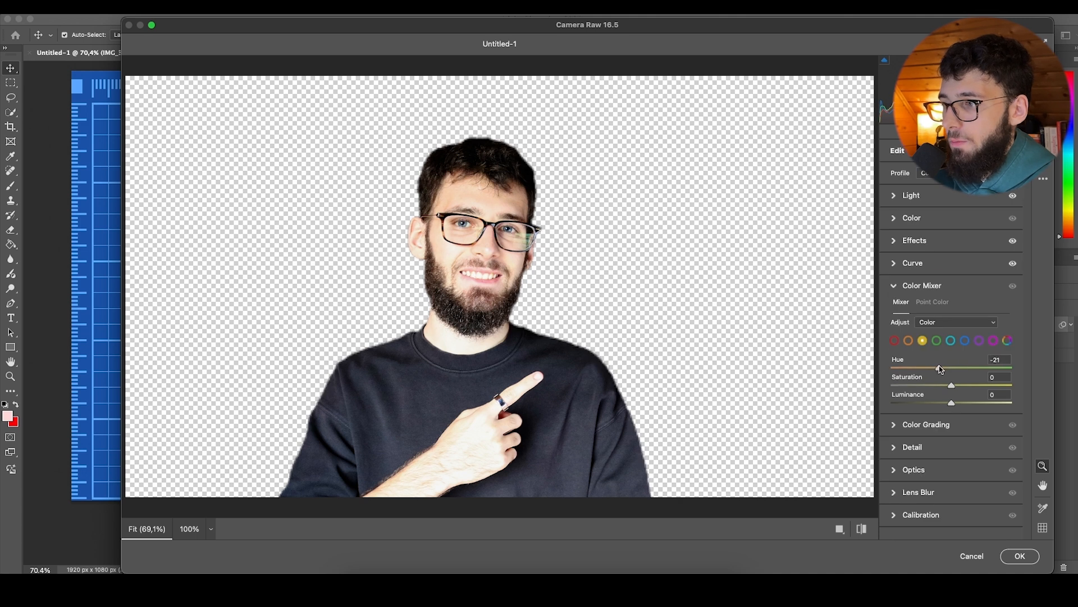
pyautogui.click(480, 264)
pyautogui.click(908, 340)
pyautogui.moveTo(951, 368)
pyautogui.mouseDown()
pyautogui.moveTo(941, 369)
pyautogui.moveTo(953, 369)
pyautogui.mouseUp()
pyautogui.click(923, 341)
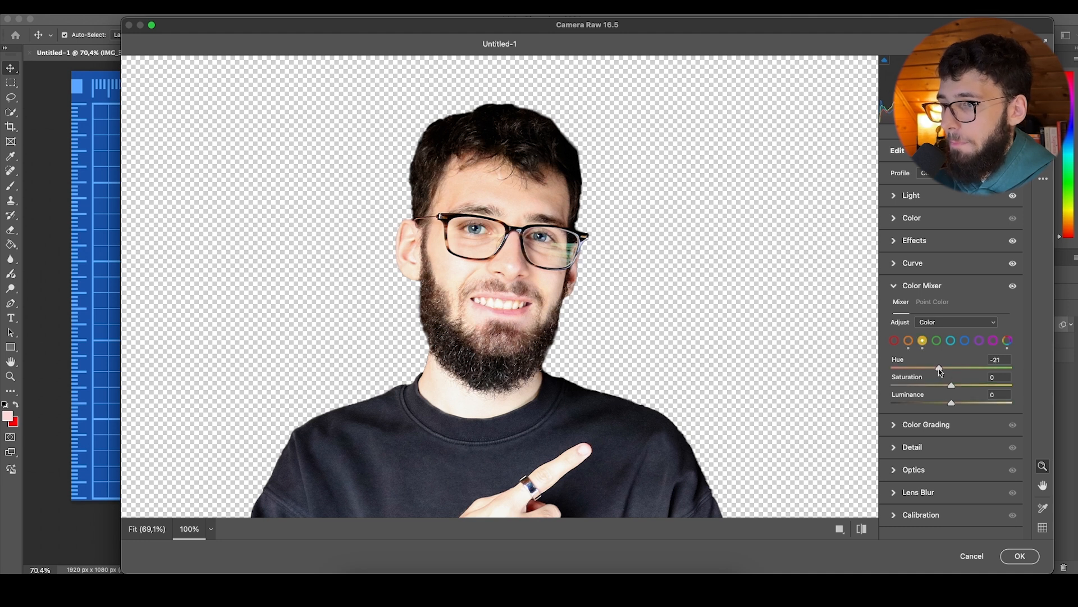
# Step: Compare the grade with the original, apply the Camera Raw Filter, and convert the IMG_3586 layer to a Smart Object
pyautogui.click(863, 530)
pyautogui.click(863, 532)
pyautogui.click(400, 231)
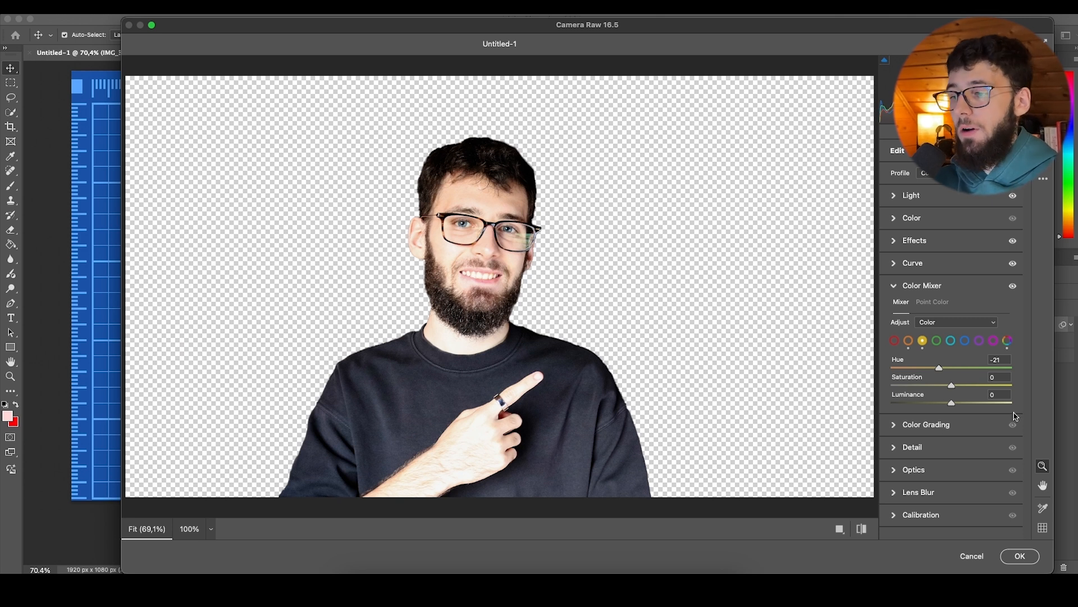
pyautogui.click(1020, 556)
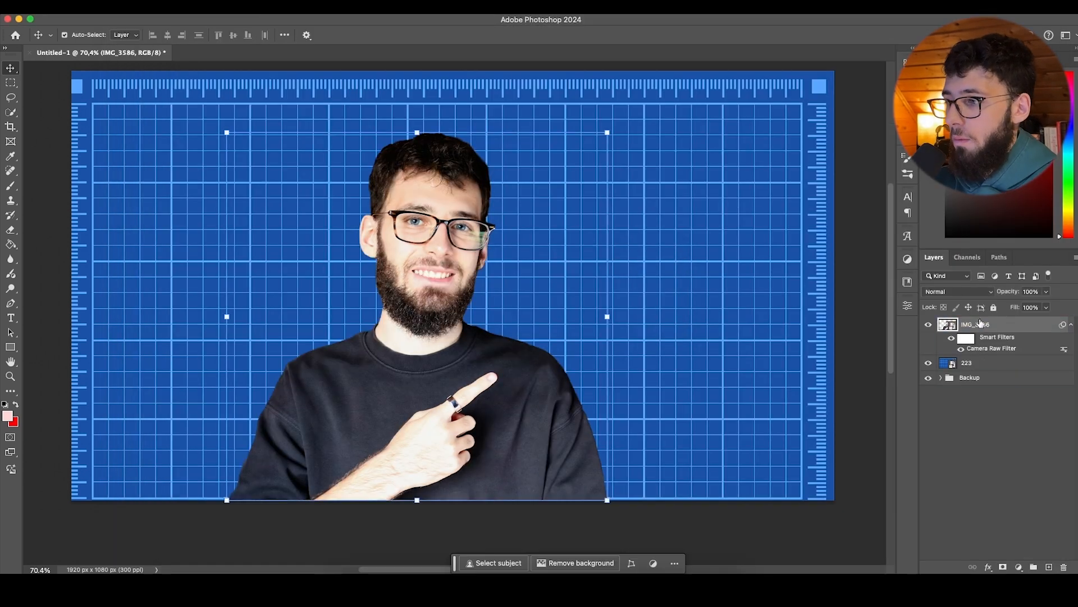
pyautogui.rightClick(981, 328)
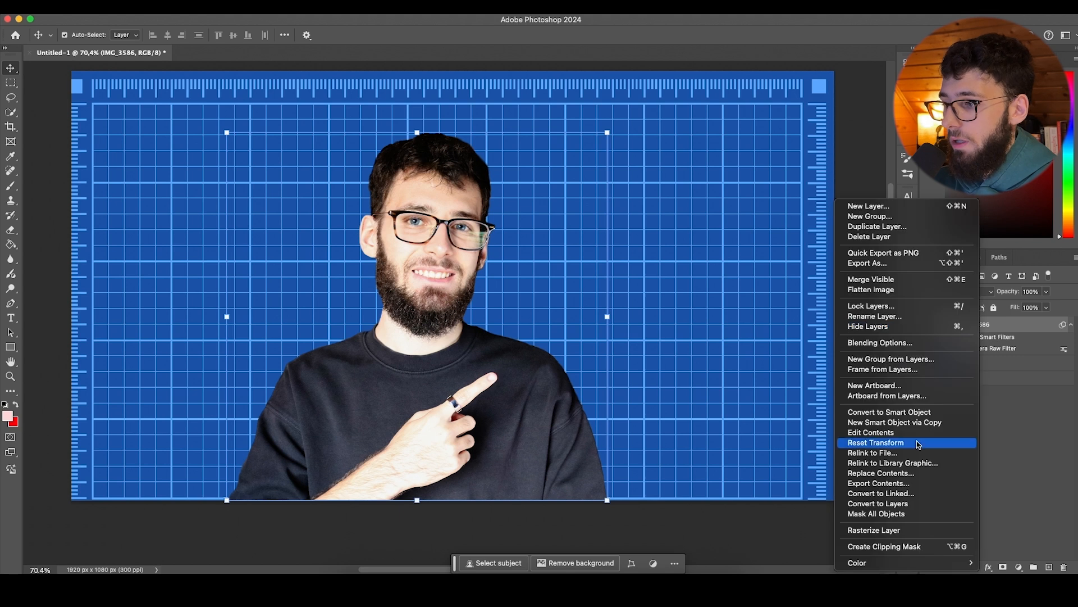
pyautogui.click(912, 417)
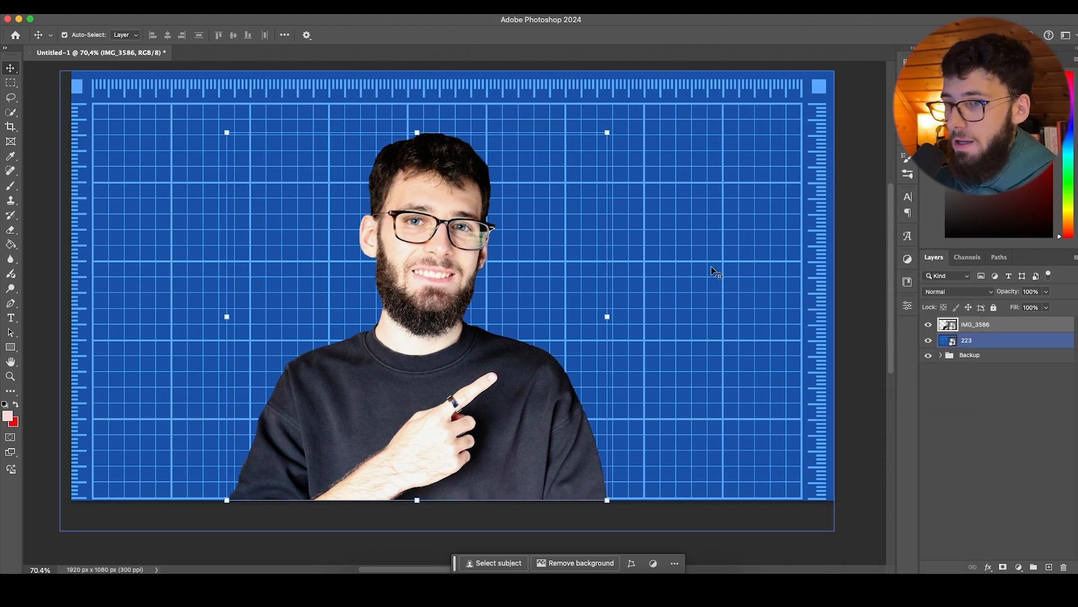
# Step: Open the IMG_3586 Smart Object to examine its contents and filter, and return to the Untitled-1 composition
pyautogui.doubleClick(950, 327)
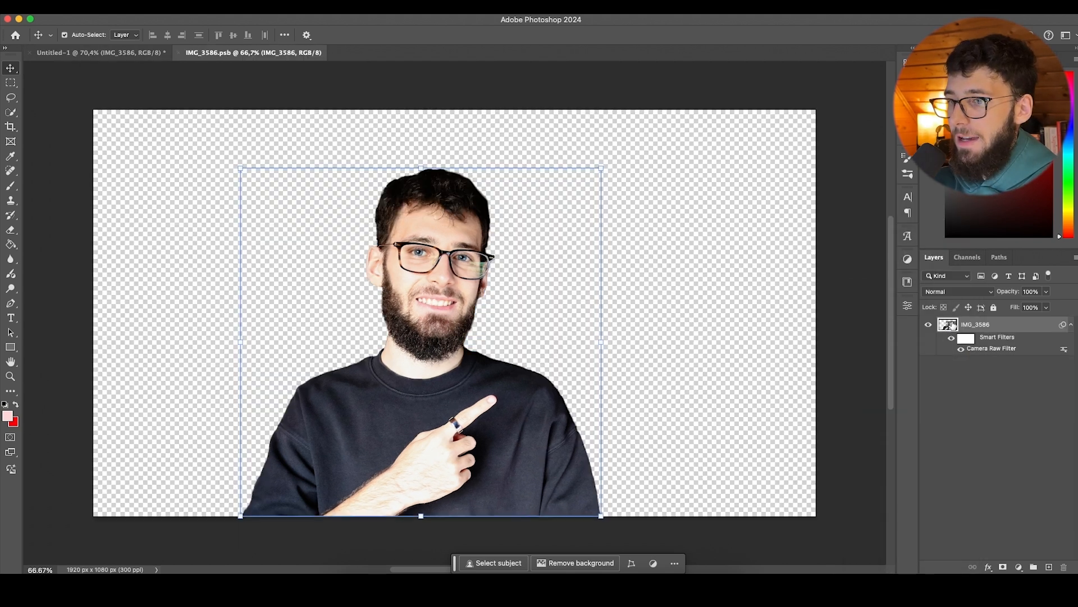
pyautogui.click(1003, 372)
pyautogui.press('super+w')
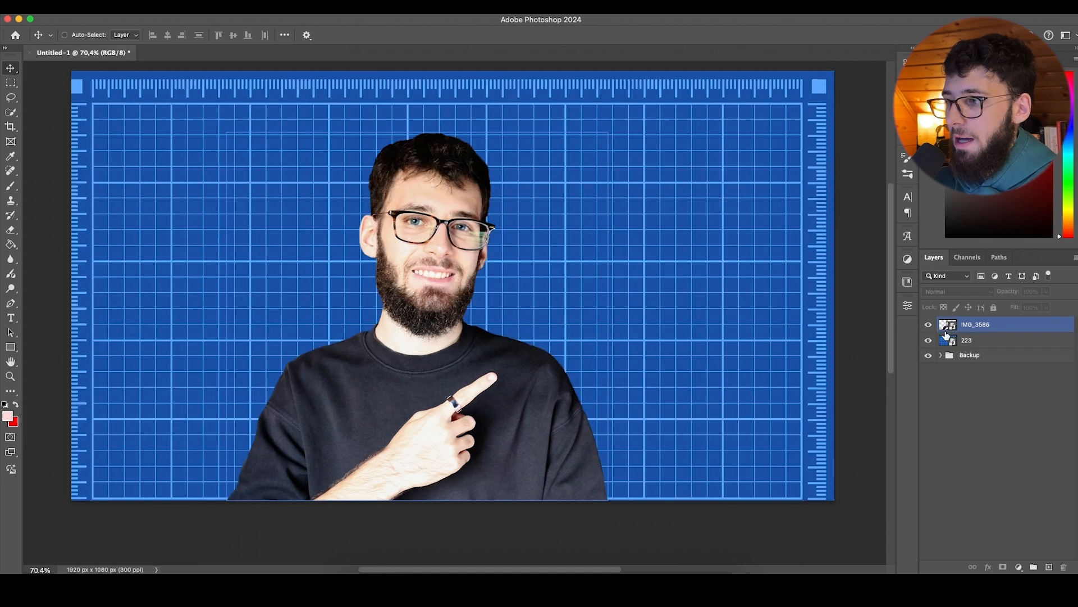
pyautogui.click(688, 321)
pyautogui.scroll(2, 688, 322)
pyautogui.click(977, 370)
pyautogui.click(949, 326)
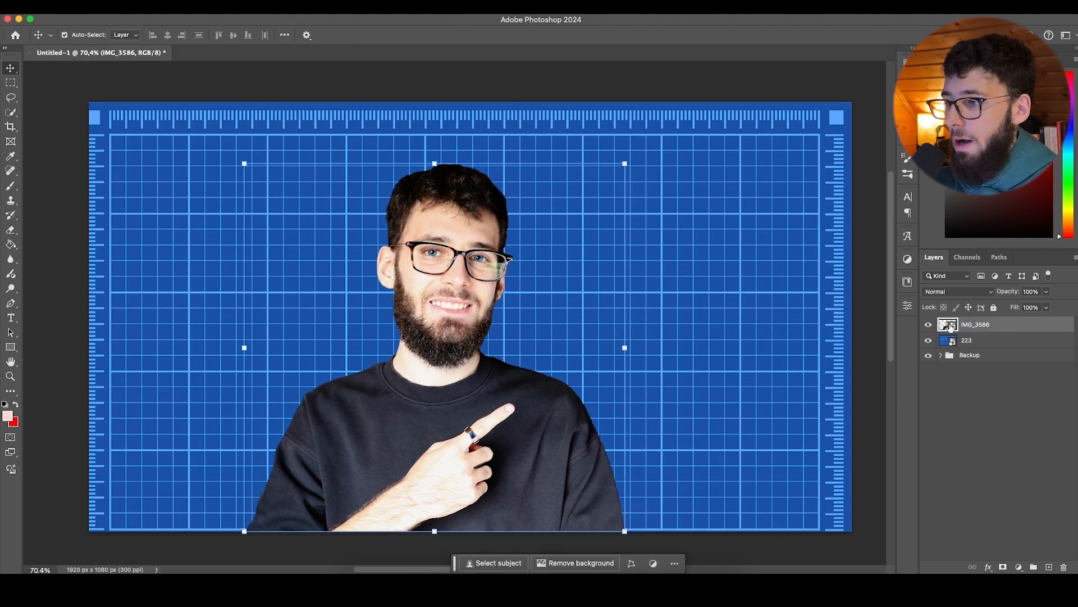
# Step: Open the IMG_3586 Smart Object's contents and rename its layer to Portrait Shot
pyautogui.doubleClick(950, 327)
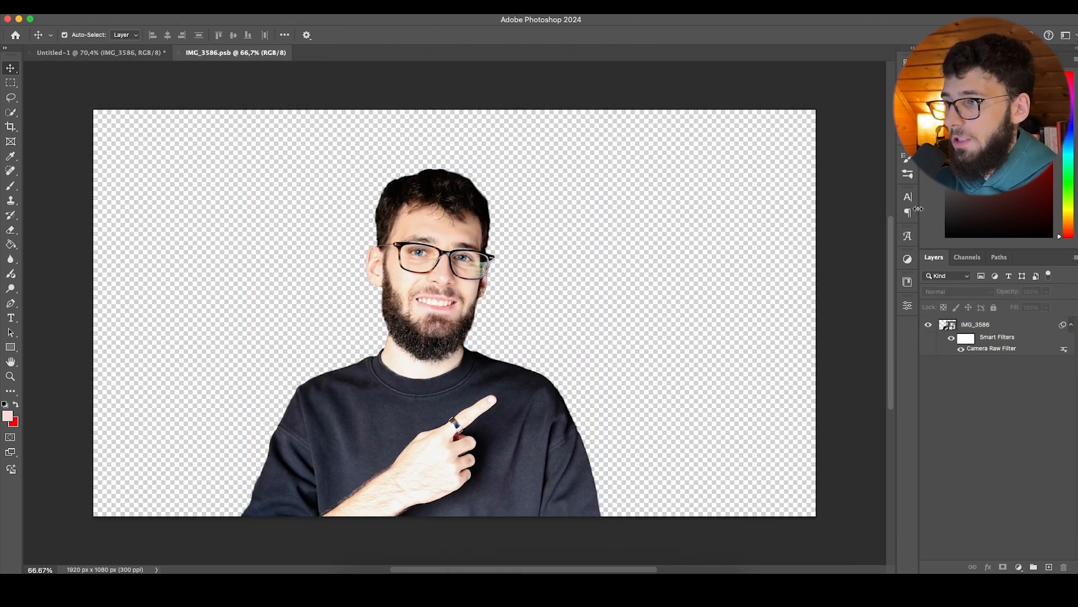
pyautogui.click(975, 325)
pyautogui.doubleClick(975, 326)
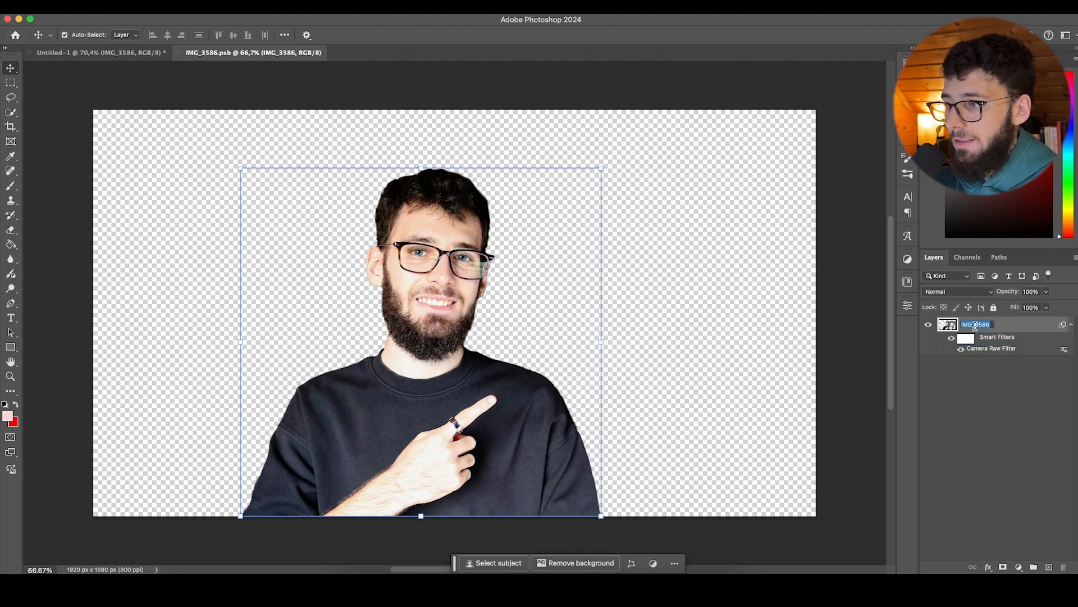
pyautogui.write('Portrait Shot')
pyautogui.press('Return')
# Step: Play the action in the MrBeast Face Effect set on the Portrait Shot layer, accepting the preset names and default settings in every dialog
pyautogui.hotkey('alt', 'F9')
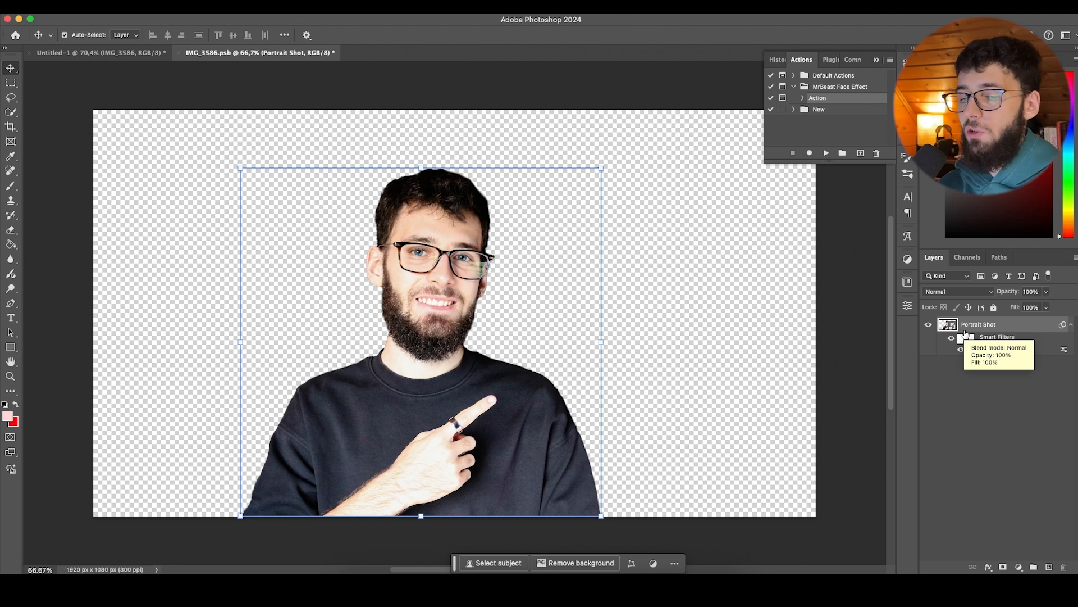
pyautogui.moveTo(838, 161); pyautogui.dragTo(838, 178)
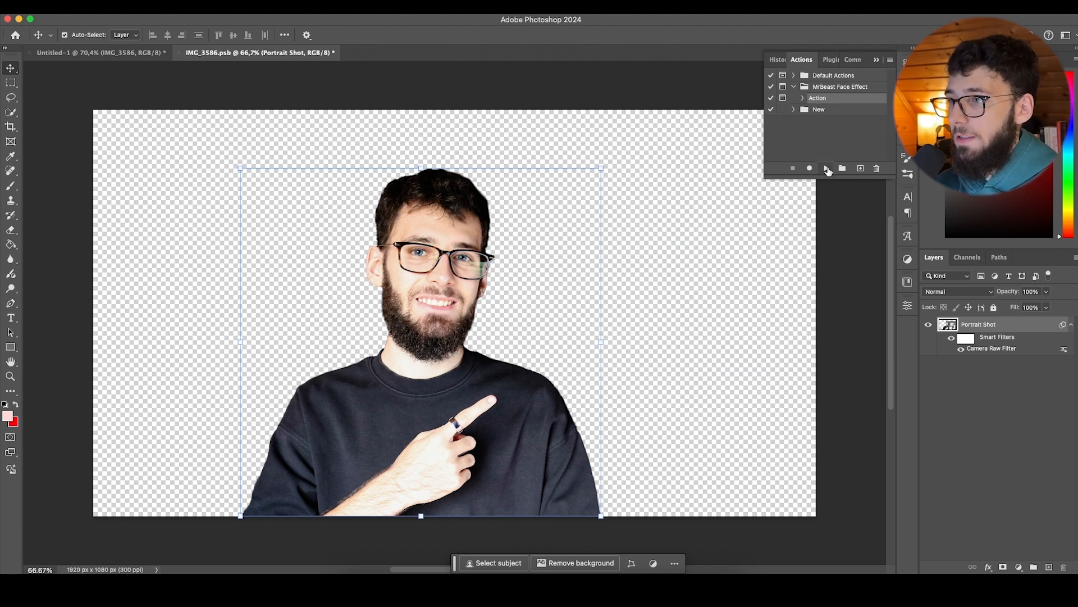
pyautogui.click(827, 169)
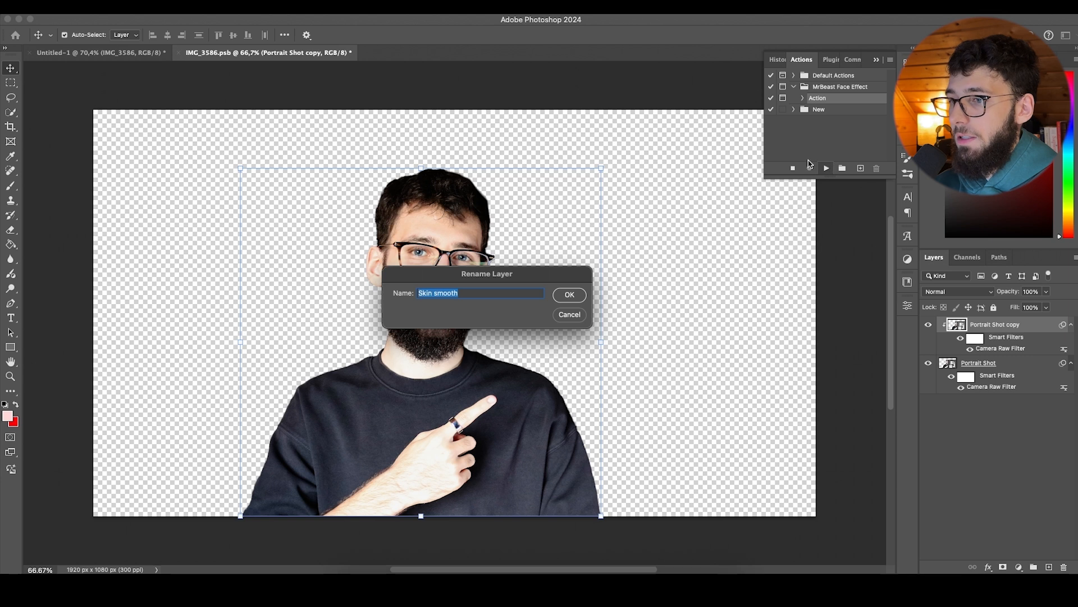
pyautogui.click(579, 297)
pyautogui.press('Return')
pyautogui.press('Return')
pyautogui.press('Return')
pyautogui.press('Return')
pyautogui.press('Return')
pyautogui.press('Return')
pyautogui.press('Return')
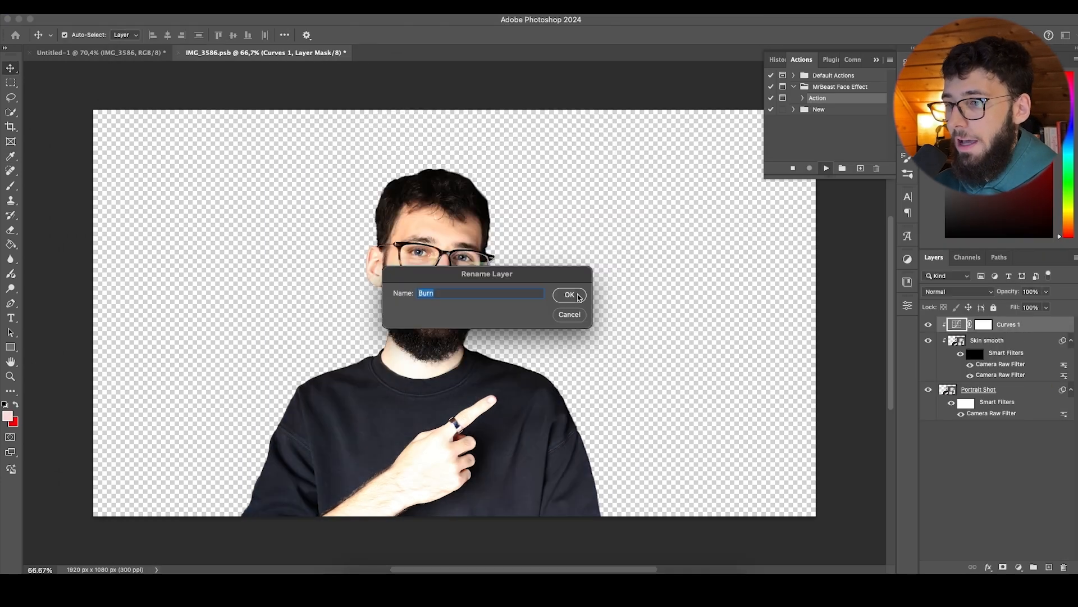
pyautogui.press('Return')
pyautogui.press('Return')
pyautogui.press('Return')
pyautogui.press('Return')
pyautogui.press('Return')
pyautogui.press('Return')
pyautogui.press('Return')
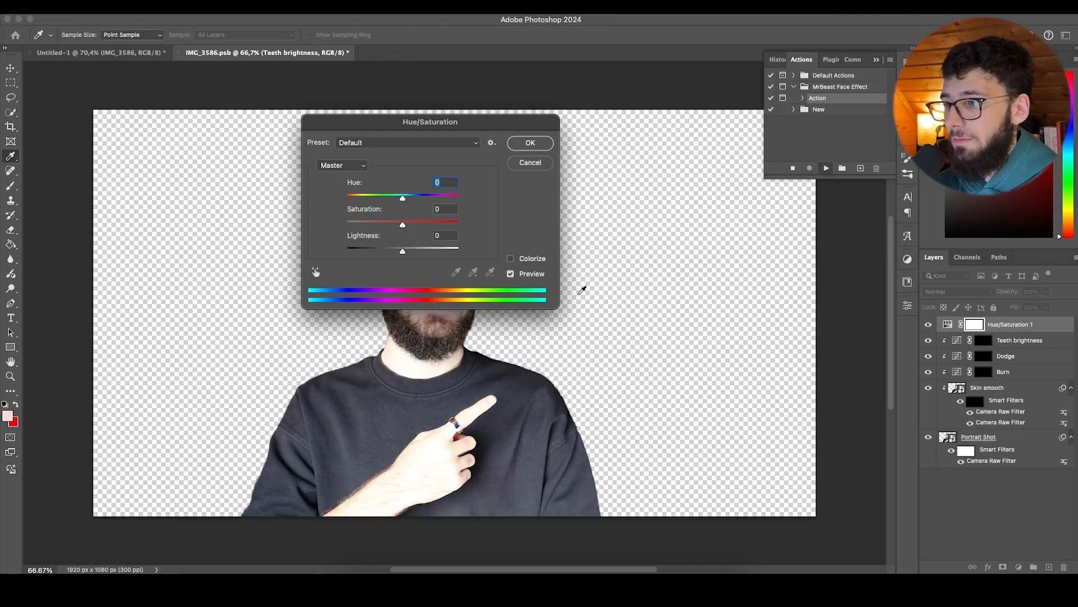
pyautogui.press('Return')
pyautogui.press('Return')
pyautogui.press('Return')
pyautogui.press('Return')
pyautogui.press('Return')
pyautogui.press('Return')
pyautogui.press('Return')
pyautogui.press('Return')
pyautogui.press('Return')
pyautogui.press('Return')
pyautogui.press('Return')
pyautogui.press('Return')
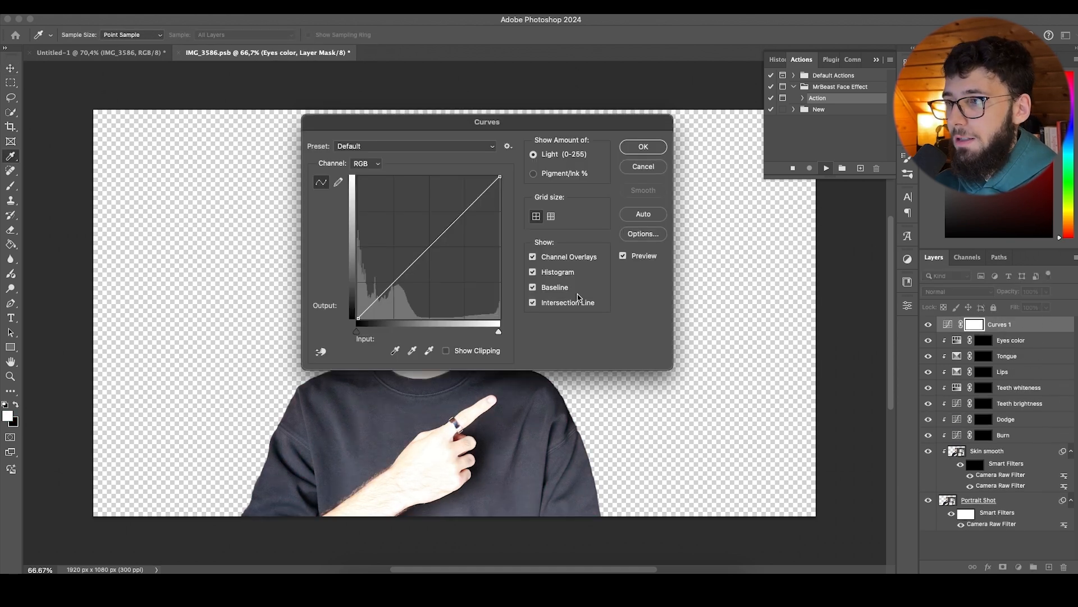
pyautogui.press('Return')
pyautogui.press('Return')
pyautogui.press('Return')
pyautogui.press('Return')
pyautogui.press('Return')
pyautogui.press('Return')
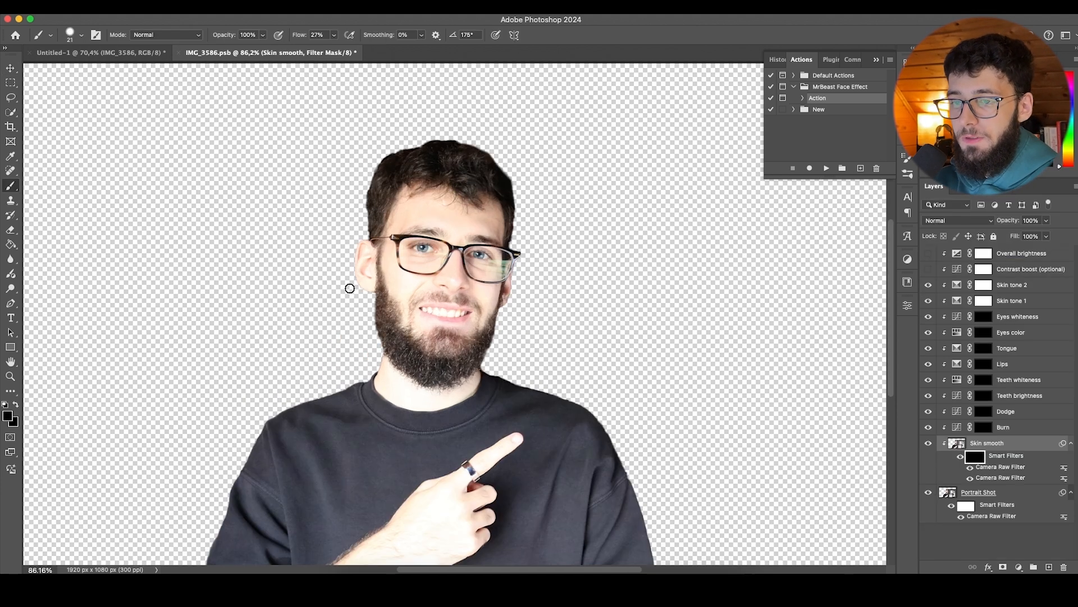
# Step: Set the brush size to 44 px for painting on the Skin smooth filter mask
pyautogui.moveTo(346, 282); pyautogui.dragTo(376, 281)
pyautogui.scroll(5, 399, 284)
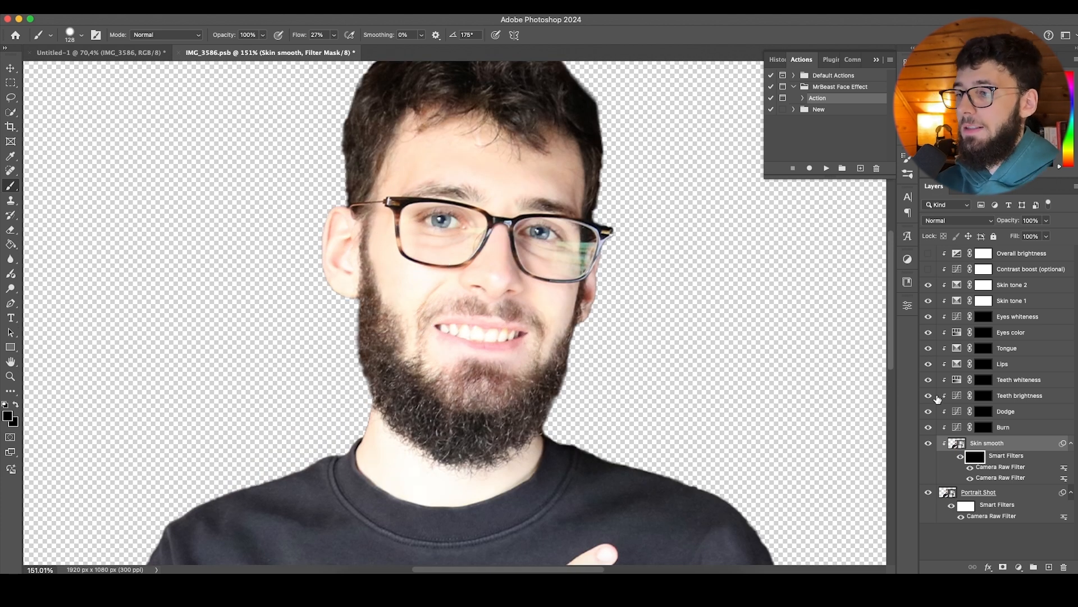
pyautogui.scroll(-2, 605, 315)
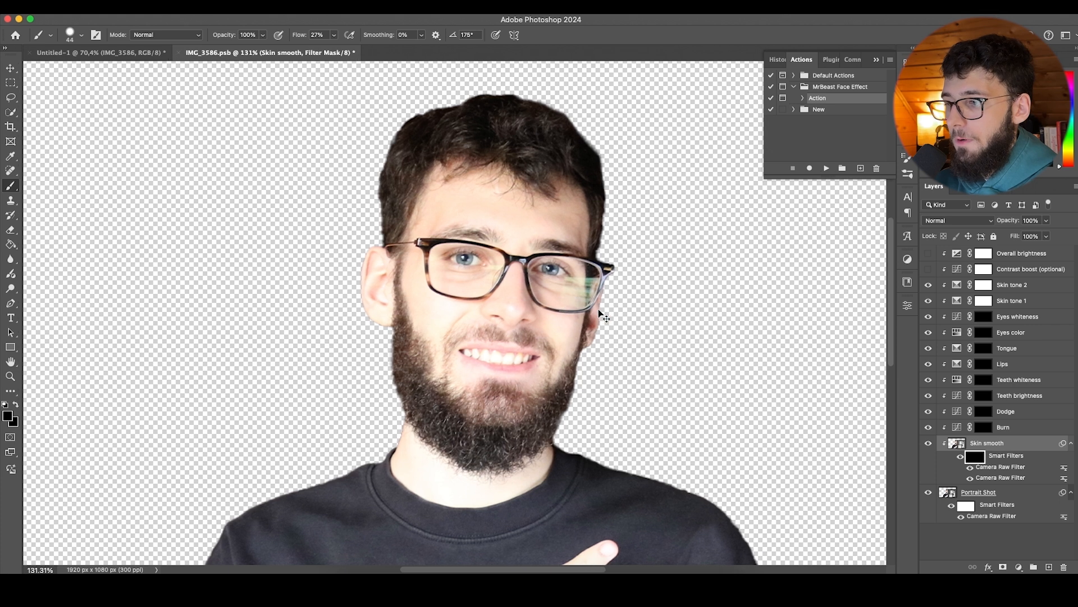
pyautogui.moveTo(597, 308); pyautogui.dragTo(573, 308)
pyautogui.scroll(1, 562, 294)
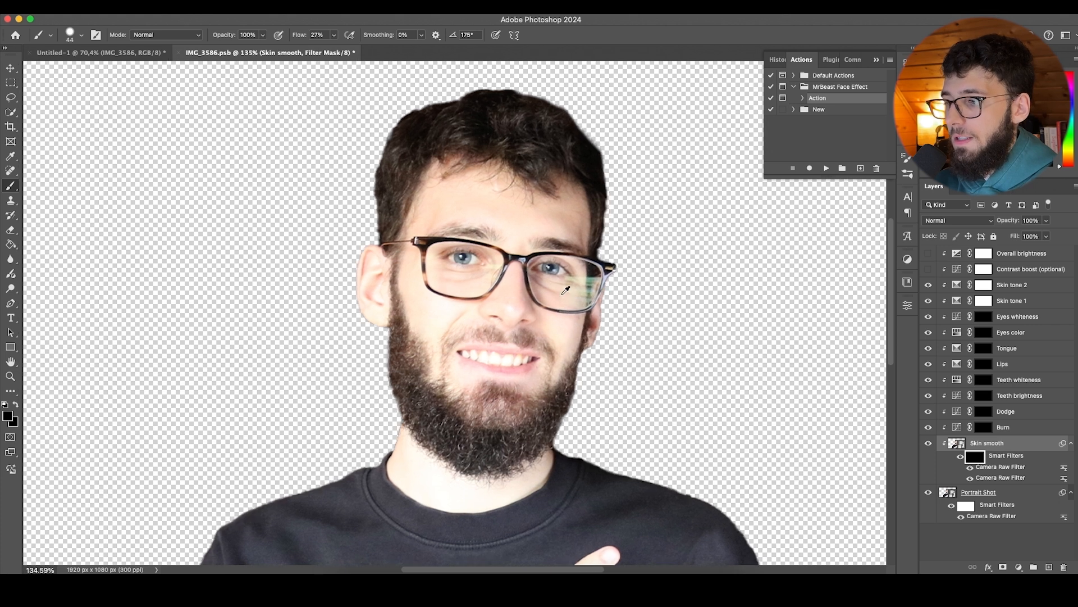
# Step: Try deleting the filter mask from the Skin smooth layer
pyautogui.rightClick(979, 461)
pyautogui.click(921, 478)
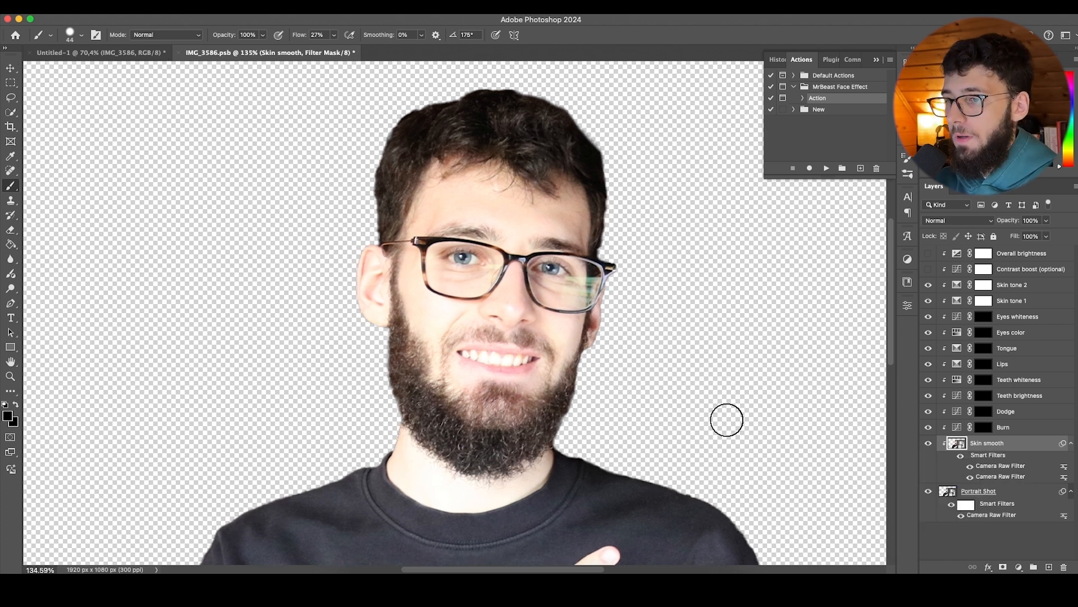
pyautogui.scroll(-2, 469, 242)
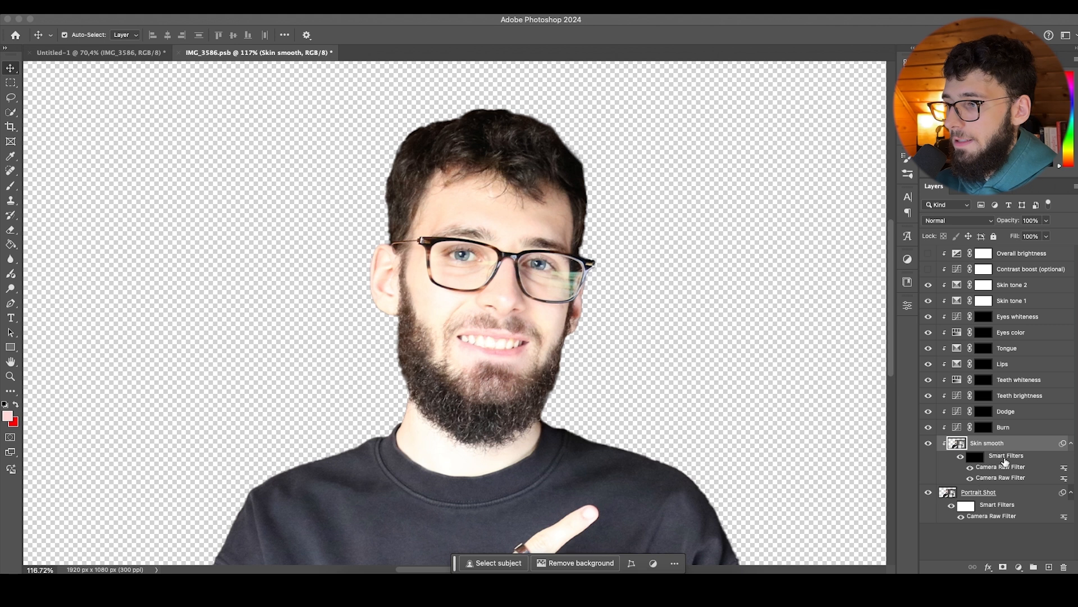
# Step: Examine the Color and Effects settings of the Skin smooth layer's Camera Raw Filter and leave without changes
pyautogui.doubleClick(1001, 467)
pyautogui.click(894, 218)
pyautogui.click(894, 241)
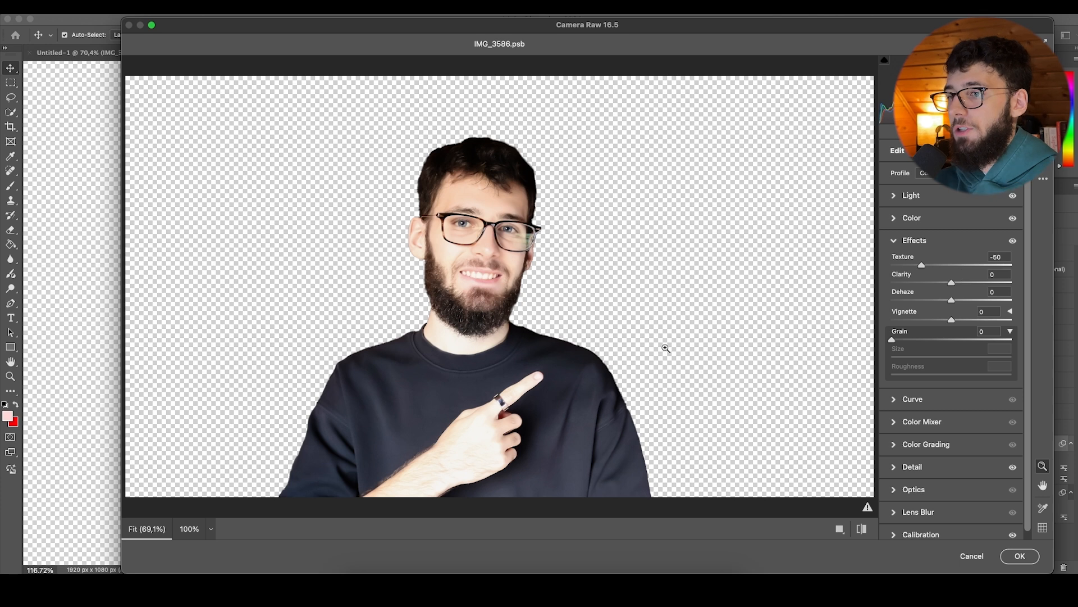
pyautogui.click(991, 560)
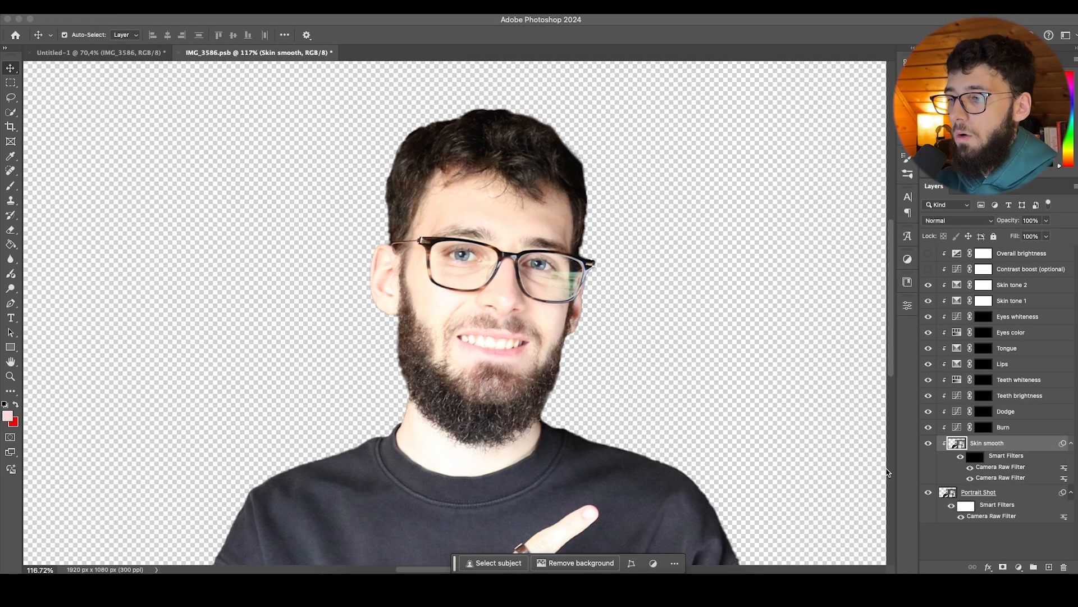
# Step: Choose the Brush tool for the Skin smooth filter mask with 0% hardness and 3% flow
pyautogui.scroll(5, 392, 353)
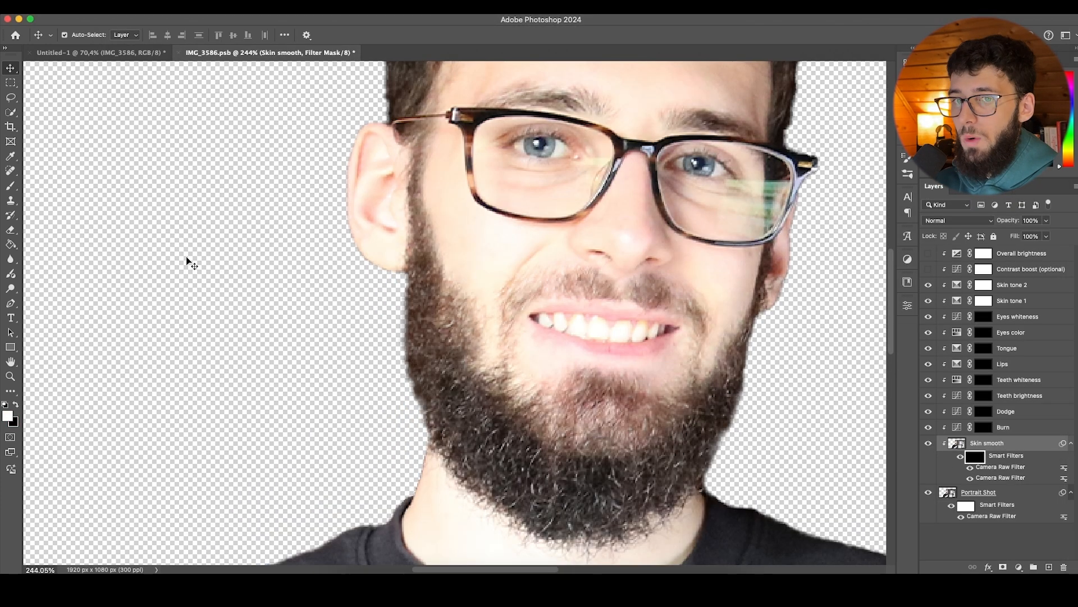
pyautogui.press('b')
pyautogui.scroll(2, 589, 235)
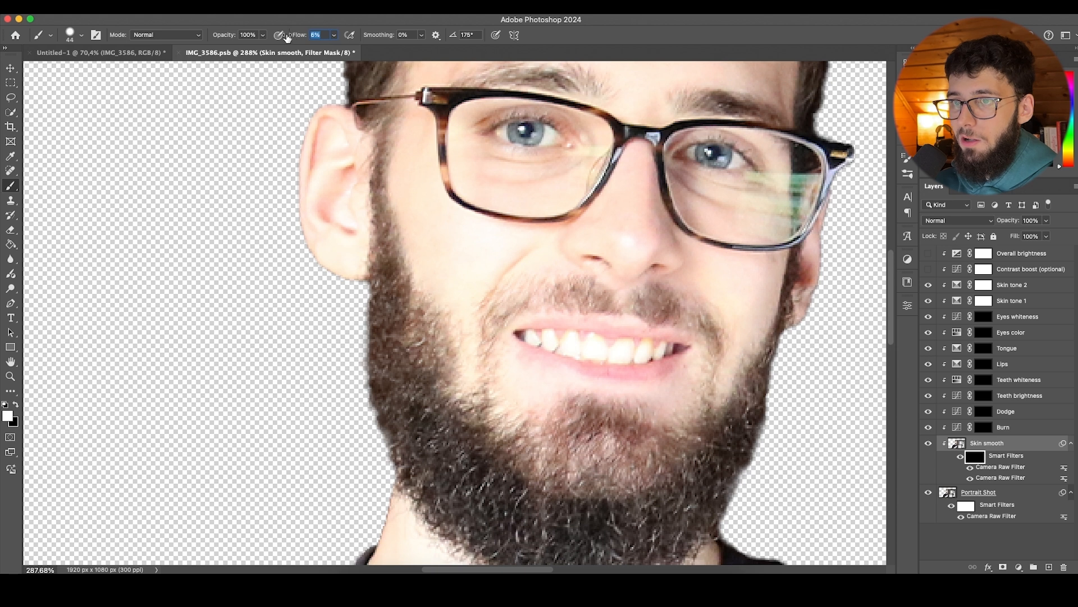
pyautogui.rightClick(524, 228)
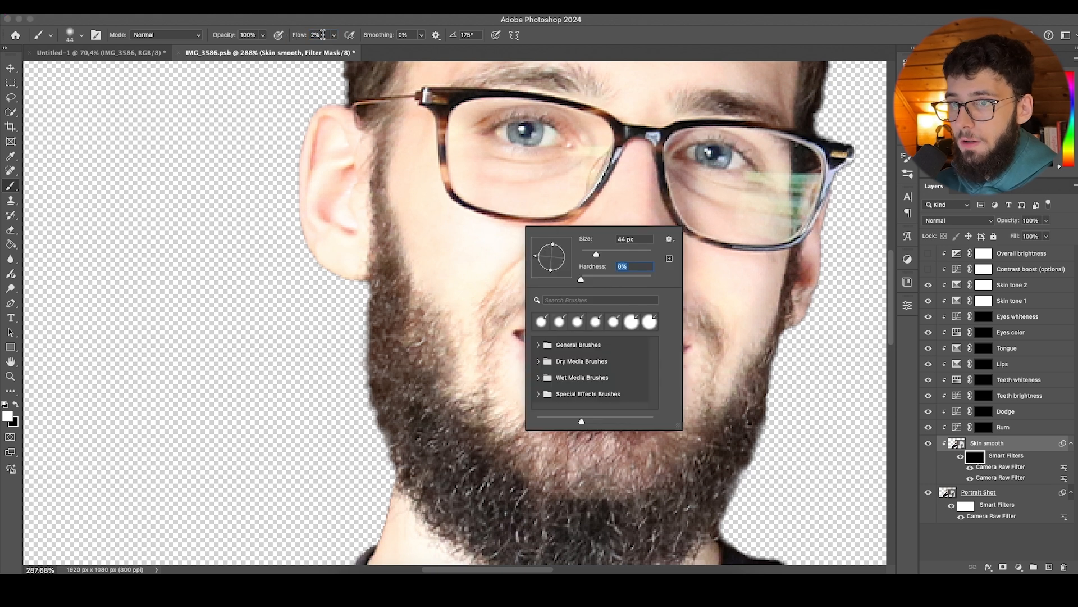
pyautogui.moveTo(303, 39); pyautogui.dragTo(305, 39)
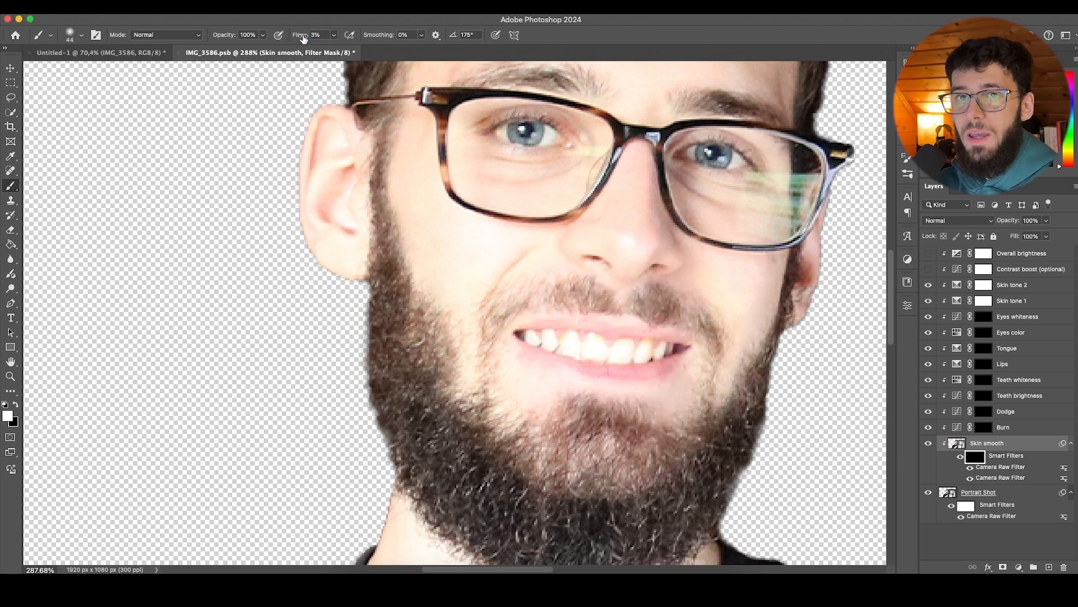
# Step: Reduce the brush size to 22 px and set its flow to 6% for smoothing the forehead
pyautogui.moveTo(593, 235); pyautogui.dragTo(571, 230)
pyautogui.hscroll(2, 569, 231)
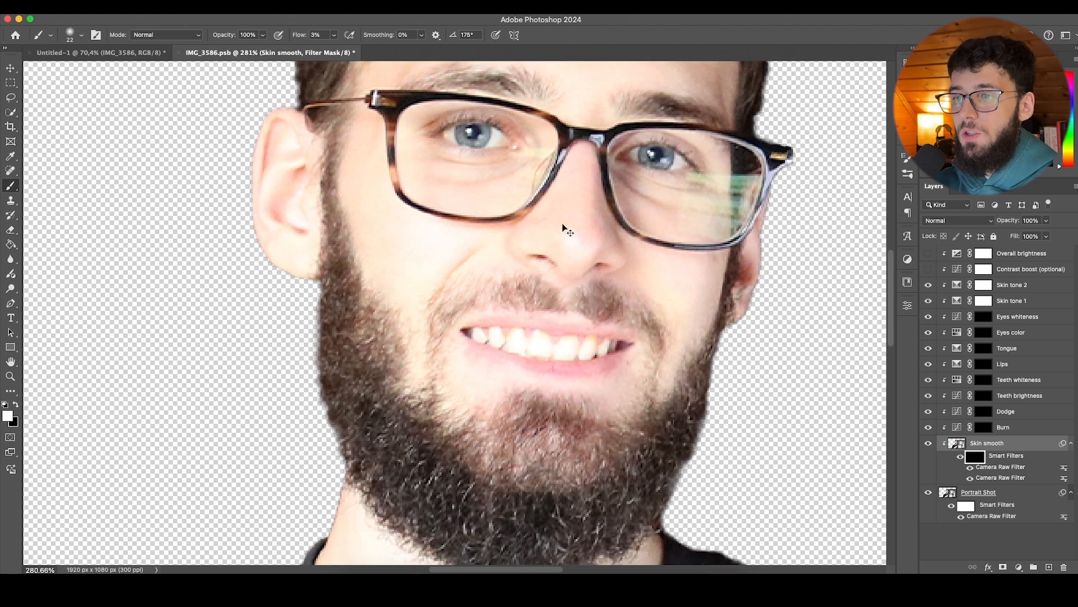
pyautogui.scroll(5, 573, 236)
pyautogui.scroll(-1, 533, 189)
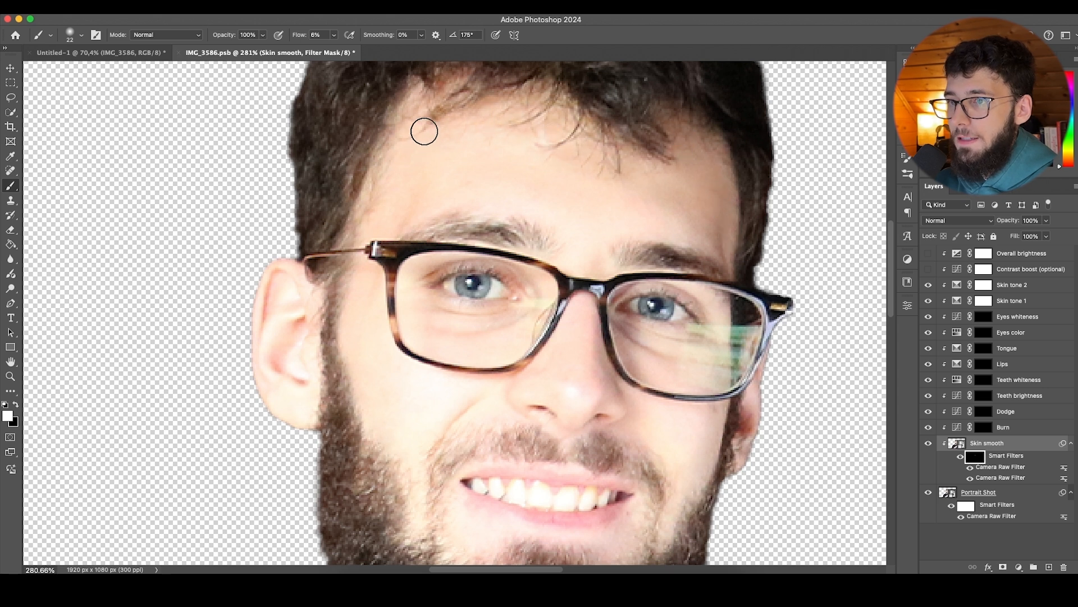
# Step: Examine the smoothed skin from the forehead down to the beard and neck
pyautogui.scroll(-2, 587, 426)
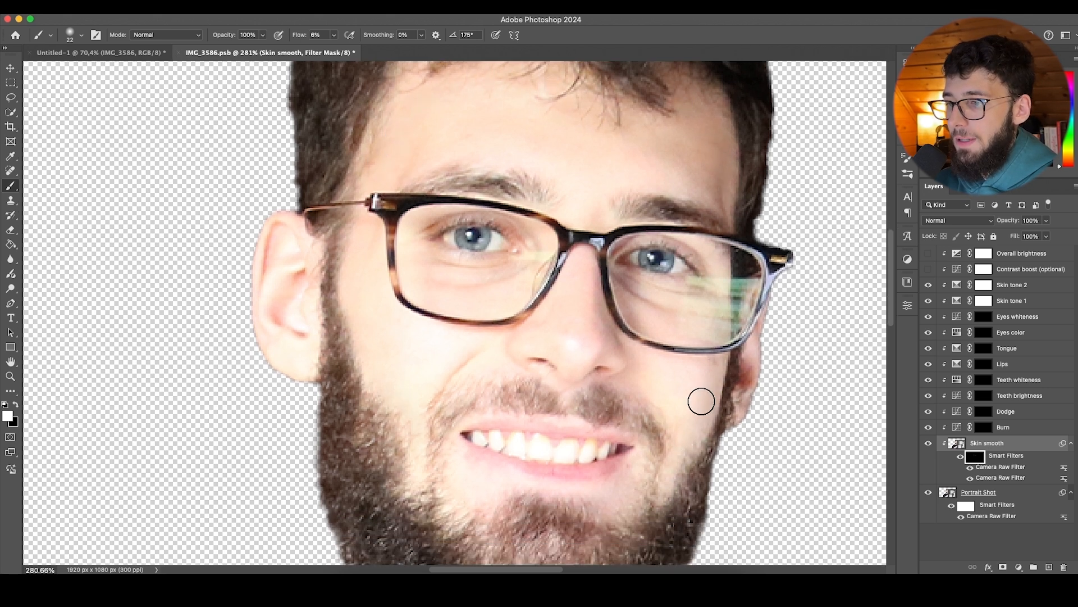
pyautogui.scroll(-5, 568, 304)
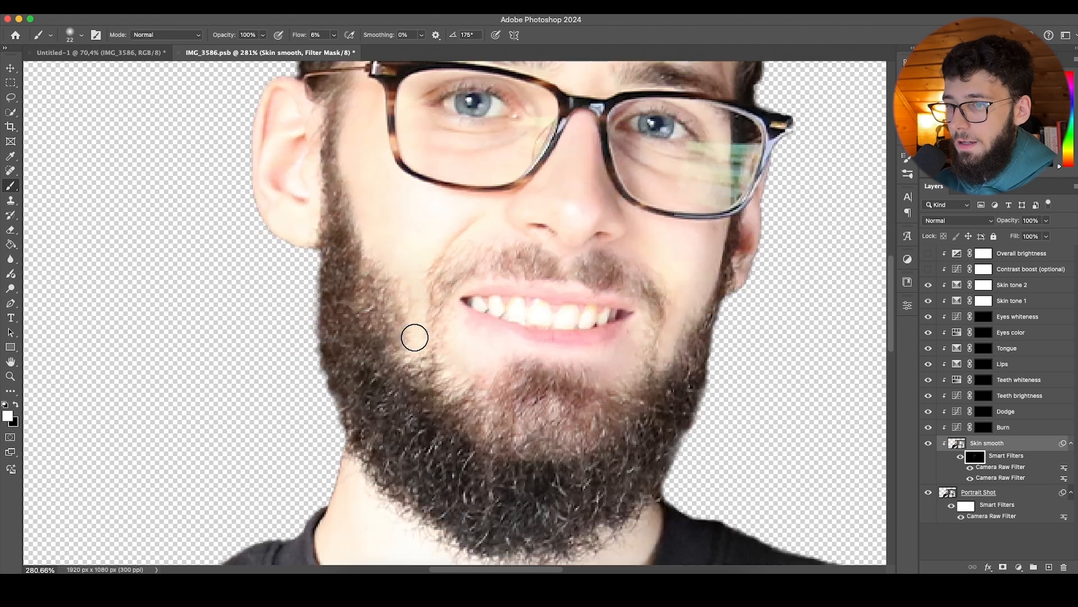
pyautogui.scroll(-3, 412, 331)
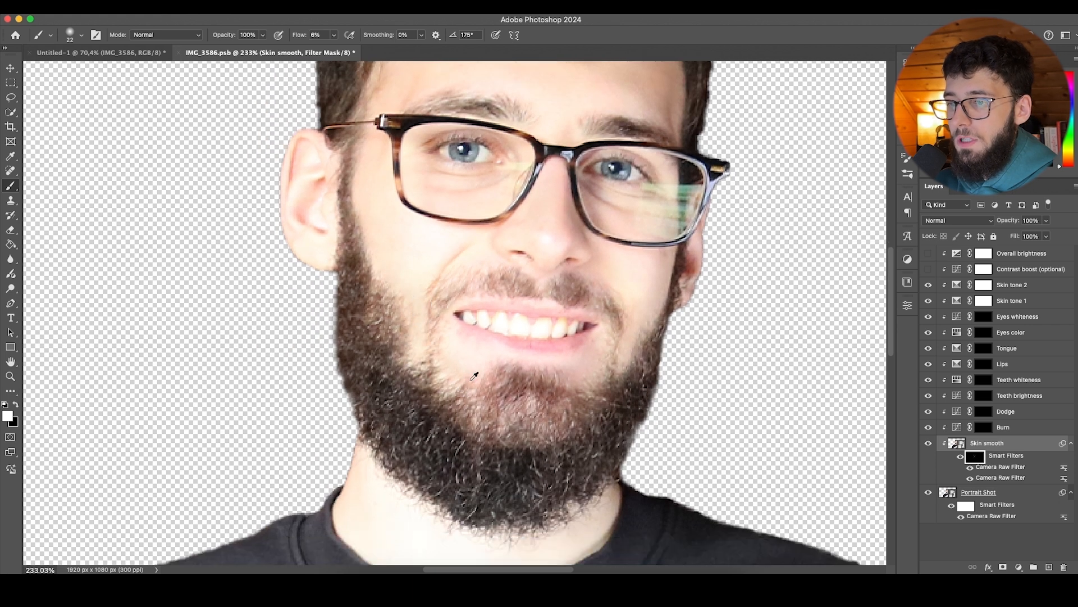
pyautogui.scroll(-4, 473, 376)
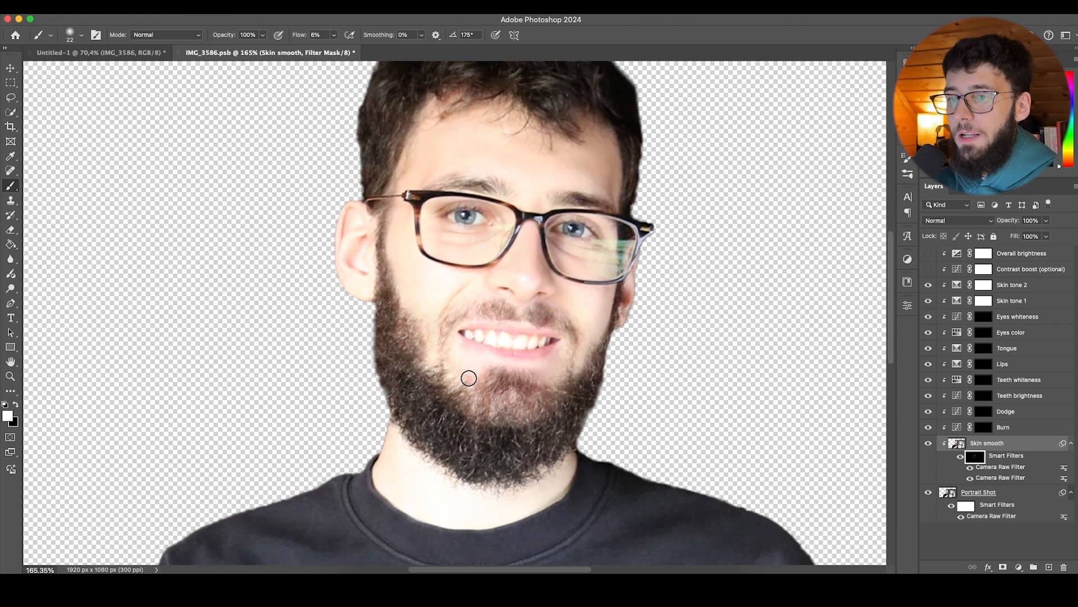
pyautogui.scroll(2, 469, 378)
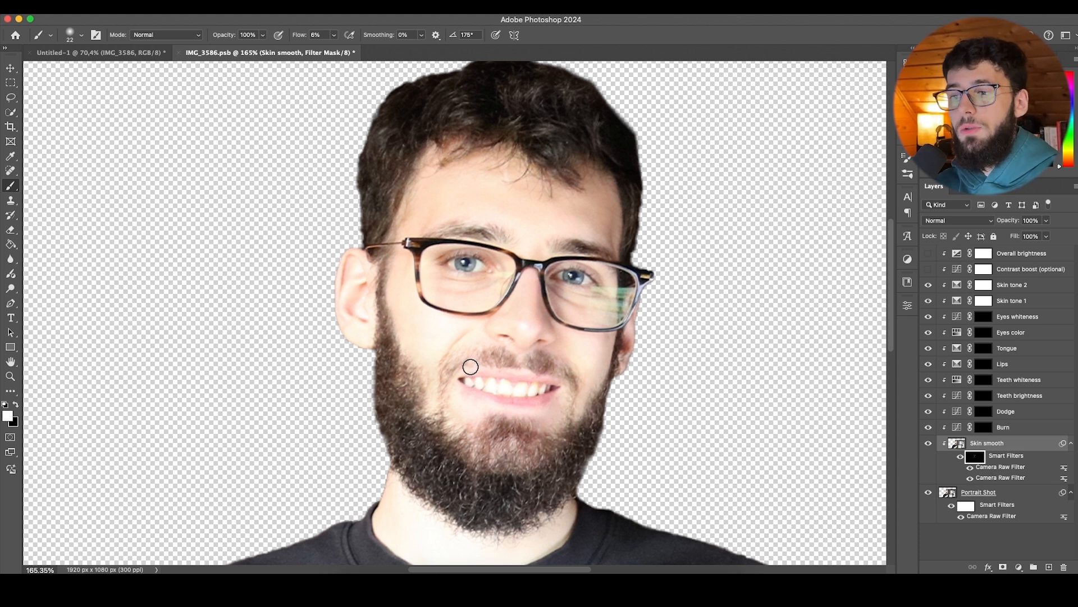
# Step: Try darkening the face on the Burn layer's mask with the brush flow at 100%, and undo the strokes
pyautogui.click(989, 428)
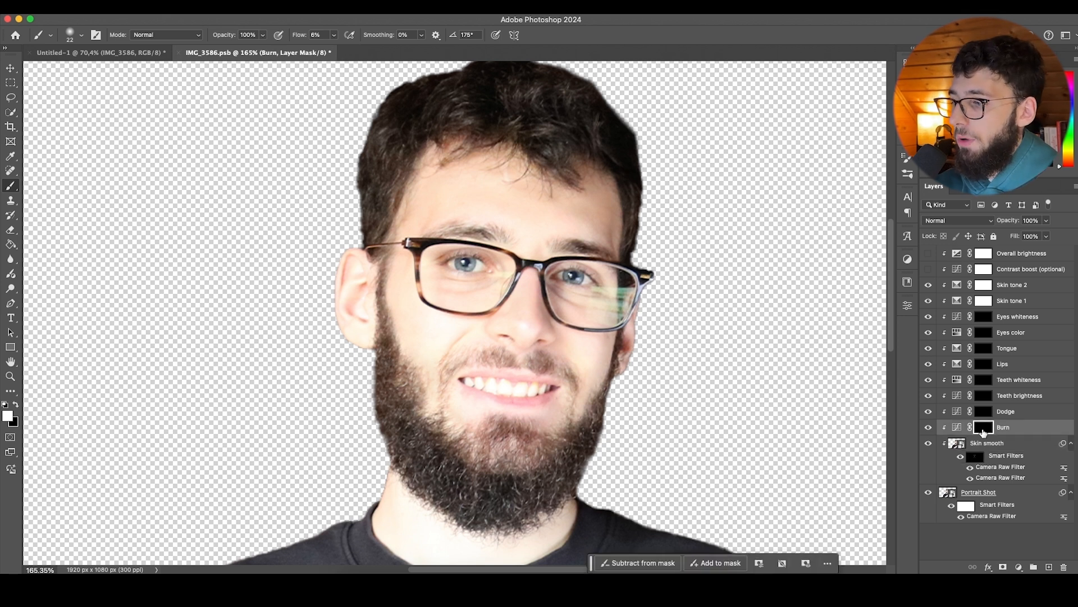
pyautogui.write('100')
pyautogui.press('Return')
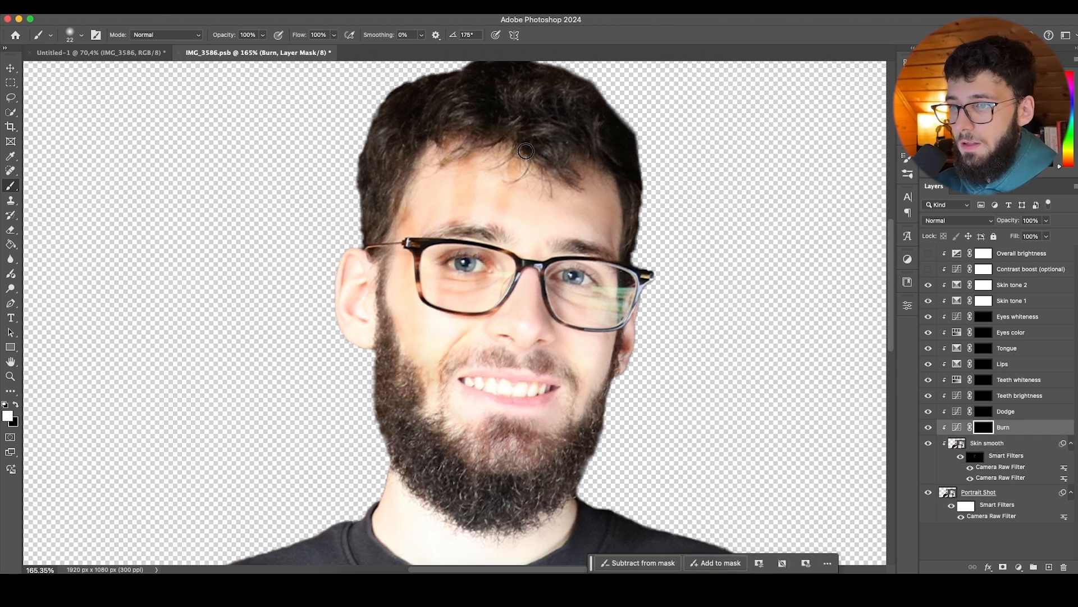
pyautogui.moveTo(563, 207)
pyautogui.mouseDown()
pyautogui.moveTo(590, 269)
pyautogui.moveTo(443, 417)
pyautogui.moveTo(524, 460)
pyautogui.mouseUp()
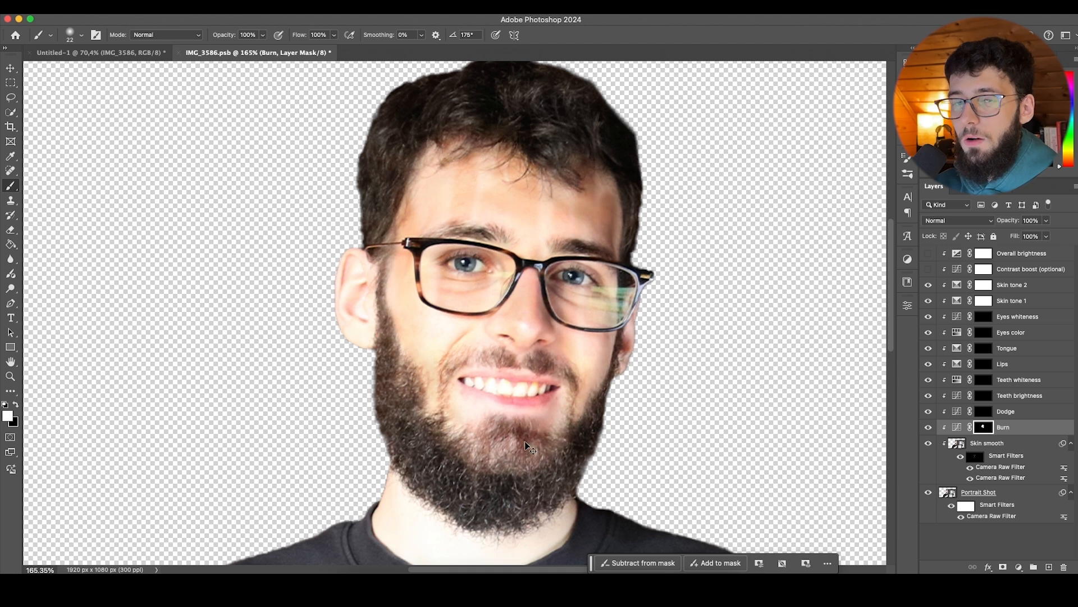
pyautogui.press('super+z')
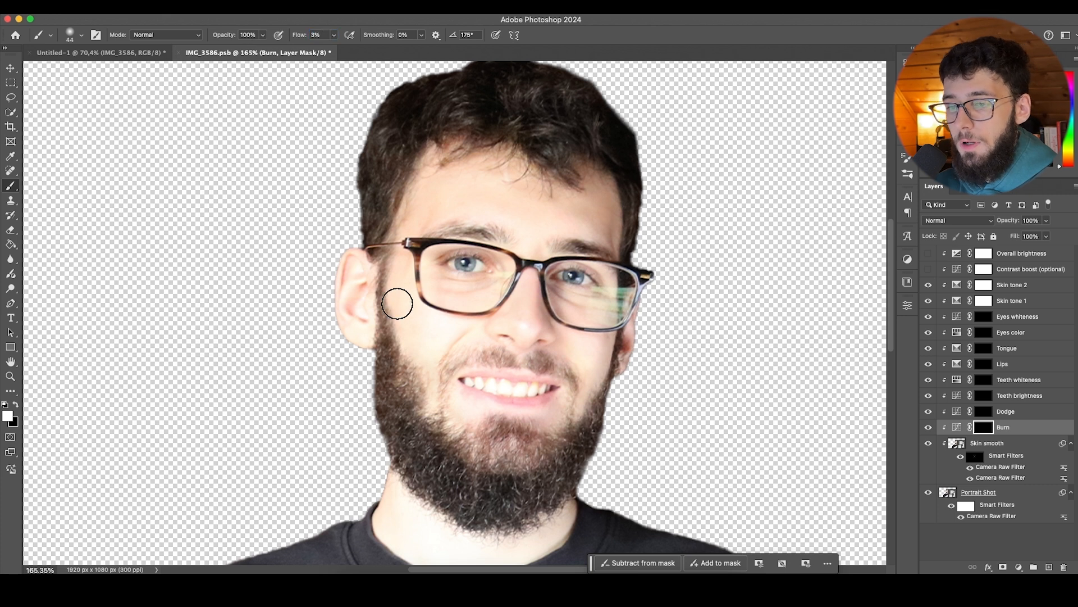
# Step: Shade the cheek and upper beard edge on the Burn mask using a 44 px brush at 3% flow
pyautogui.moveTo(417, 423)
pyautogui.mouseDown()
pyautogui.moveTo(410, 400)
pyautogui.moveTo(431, 454)
pyautogui.mouseUp()
pyautogui.moveTo(391, 367)
pyautogui.mouseDown()
pyautogui.moveTo(524, 453)
pyautogui.moveTo(494, 430)
pyautogui.moveTo(528, 433)
pyautogui.moveTo(510, 463)
pyautogui.moveTo(566, 453)
pyautogui.moveTo(554, 504)
pyautogui.moveTo(456, 494)
pyautogui.moveTo(474, 462)
pyautogui.moveTo(431, 438)
pyautogui.moveTo(426, 404)
pyautogui.moveTo(431, 427)
pyautogui.mouseUp()
pyautogui.moveTo(455, 388)
pyautogui.mouseDown()
pyautogui.moveTo(442, 390)
pyautogui.moveTo(448, 350)
pyautogui.moveTo(448, 362)
pyautogui.moveTo(538, 365)
pyautogui.mouseUp()
# Step: Raise the brush flow to 4% and deepen the burn on the cheek and along the temple hairline
pyautogui.moveTo(301, 35); pyautogui.dragTo(304, 37)
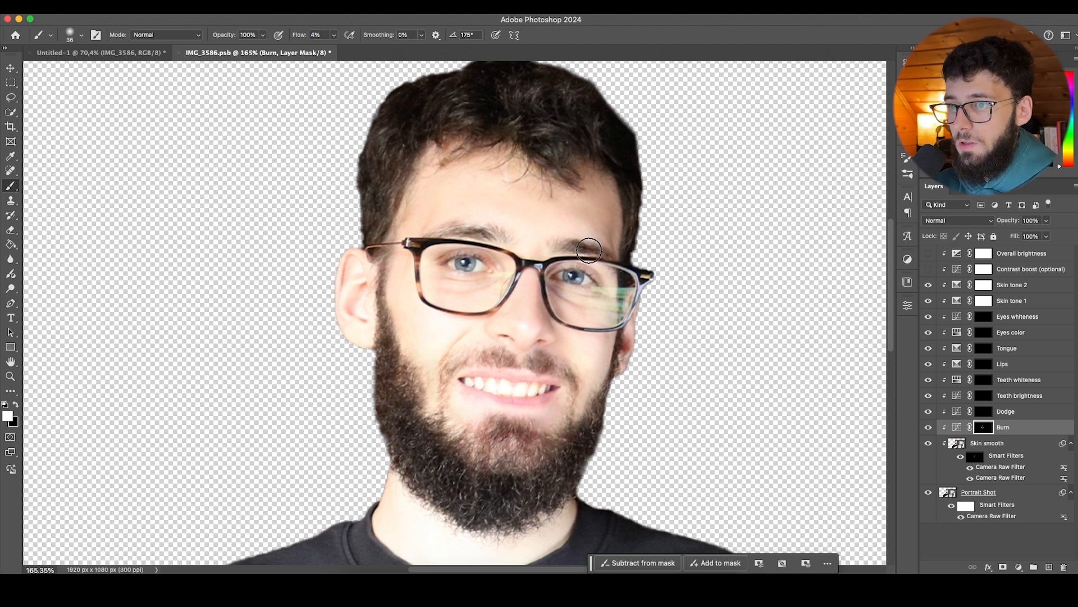
pyautogui.moveTo(408, 386); pyautogui.dragTo(419, 397)
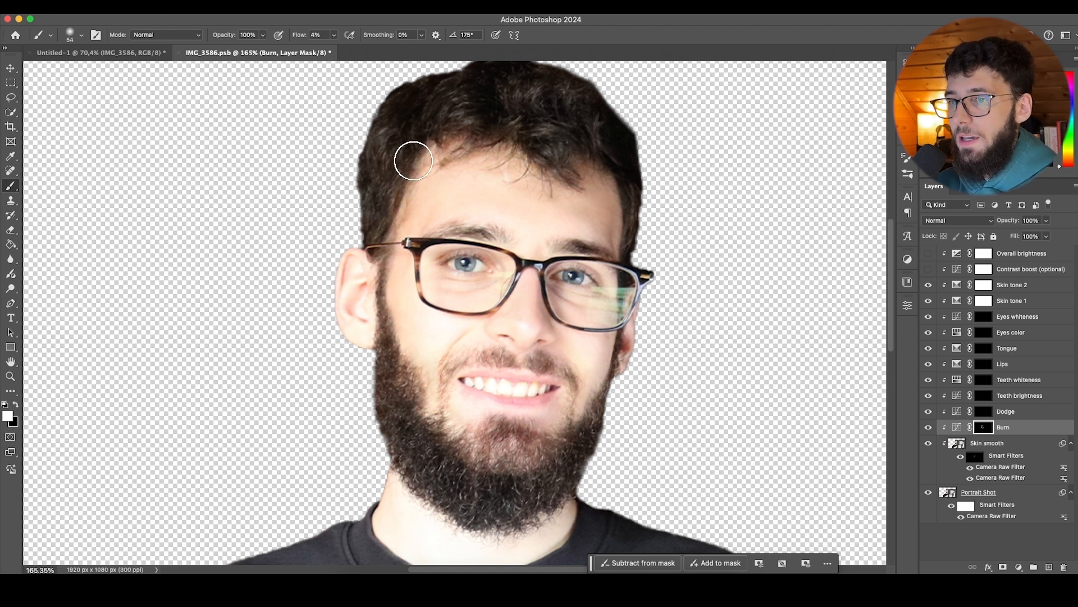
pyautogui.moveTo(618, 193)
pyautogui.mouseDown()
pyautogui.moveTo(624, 217)
pyautogui.moveTo(623, 168)
pyautogui.mouseUp()
pyautogui.moveTo(626, 215); pyautogui.dragTo(620, 215)
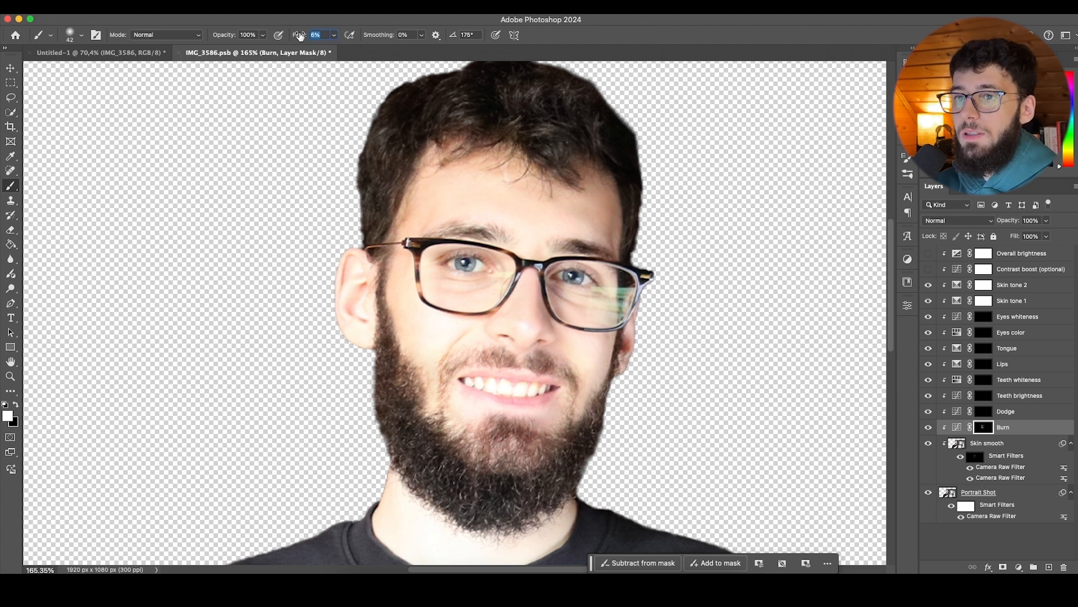
# Step: Set the brush flow to 5% and darken the far side of the face and beard, enlarging the brush to 55 px
pyautogui.write('5')
pyautogui.press('Return')
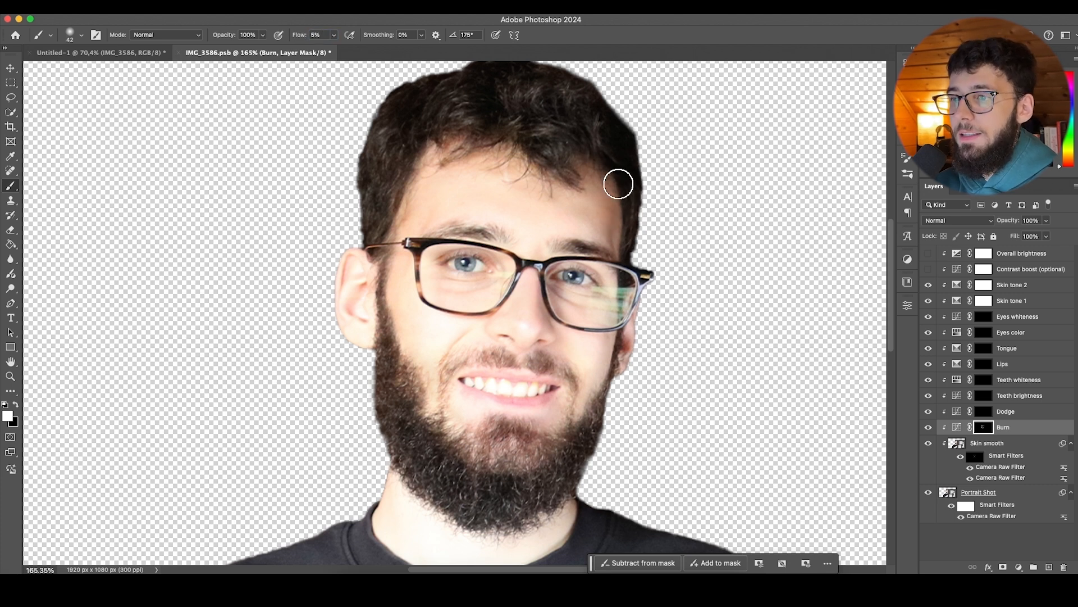
pyautogui.moveTo(607, 380)
pyautogui.mouseDown()
pyautogui.moveTo(622, 331)
pyautogui.moveTo(588, 405)
pyautogui.moveTo(613, 358)
pyautogui.mouseUp()
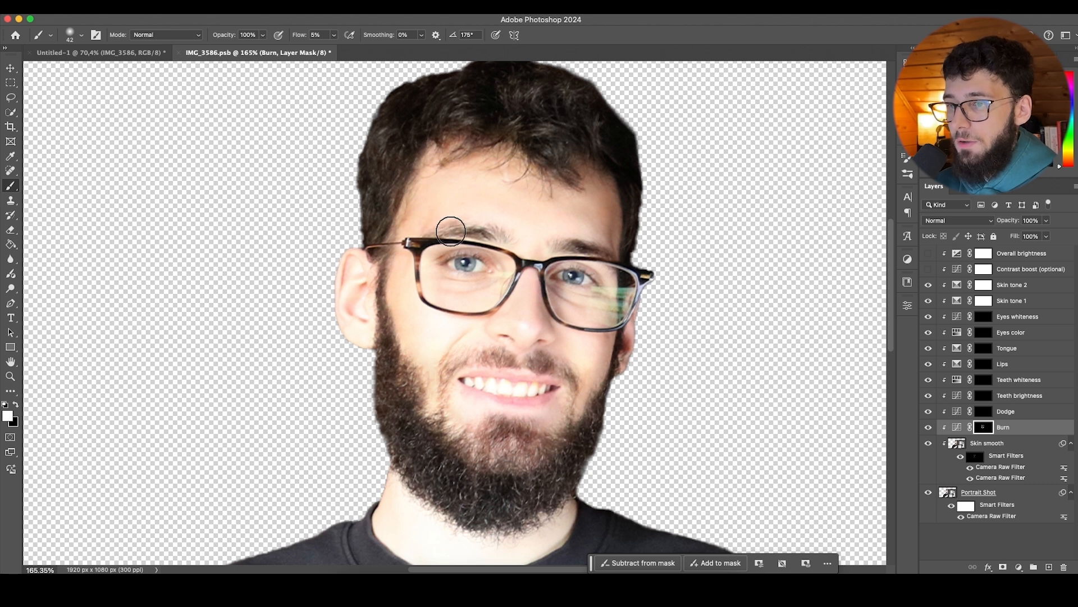
pyautogui.keyDown('ctrl'); pyautogui.keyDown('alt'); pyautogui.moveTo(437, 140); pyautogui.dragTo(445, 141); pyautogui.keyUp('alt'); pyautogui.keyUp('ctrl')
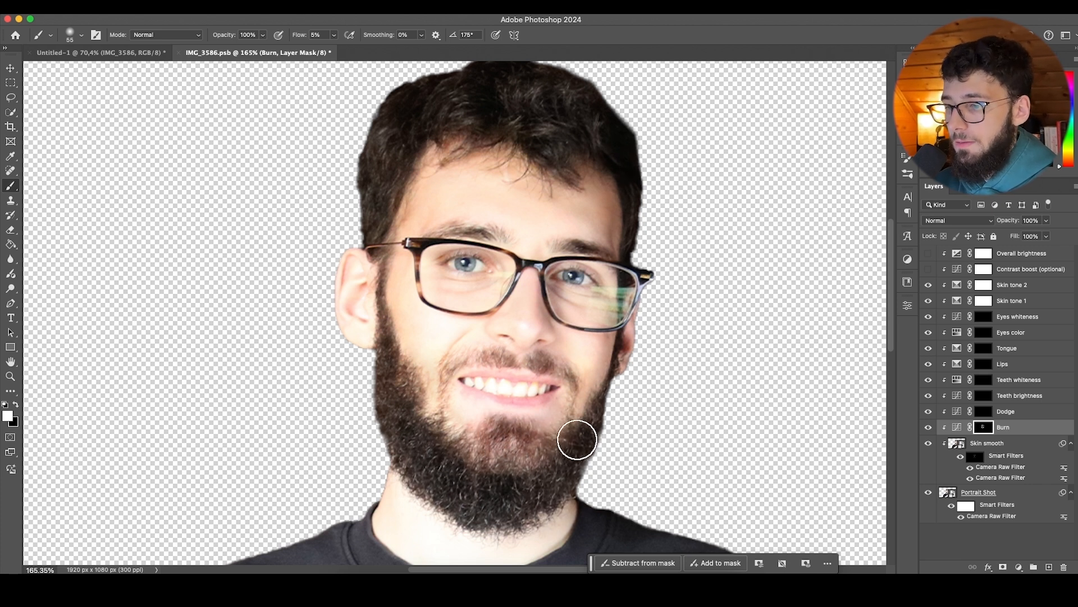
pyautogui.moveTo(578, 434); pyautogui.dragTo(548, 433)
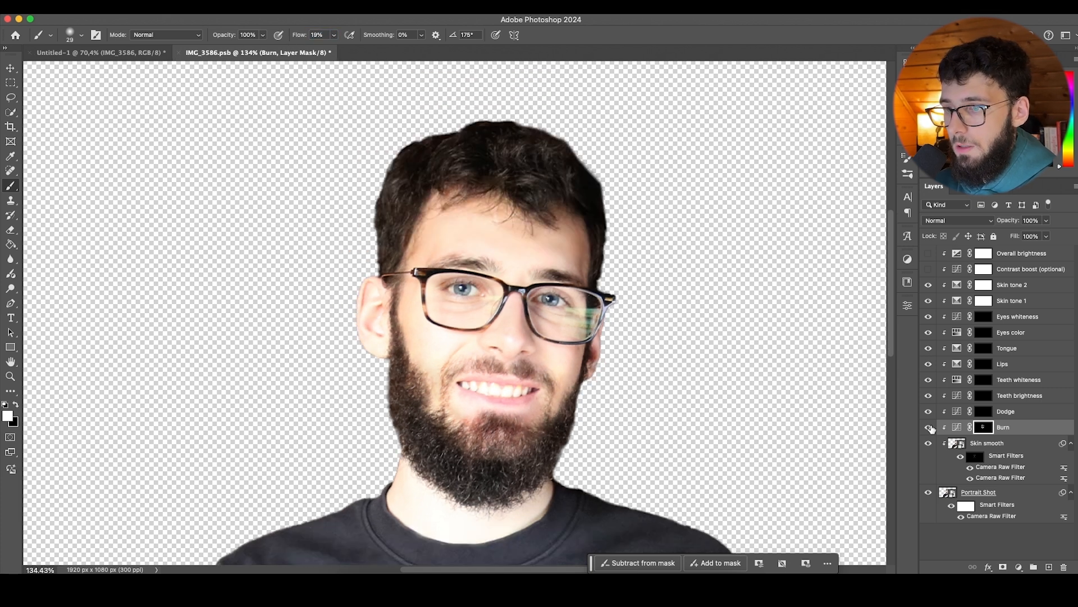
# Step: Compare the face with and without the Burn layer and reduce that layer's opacity to 75%
pyautogui.click(929, 427)
pyautogui.click(930, 428)
pyautogui.scroll(-5, 600, 374)
pyautogui.scroll(5, 562, 371)
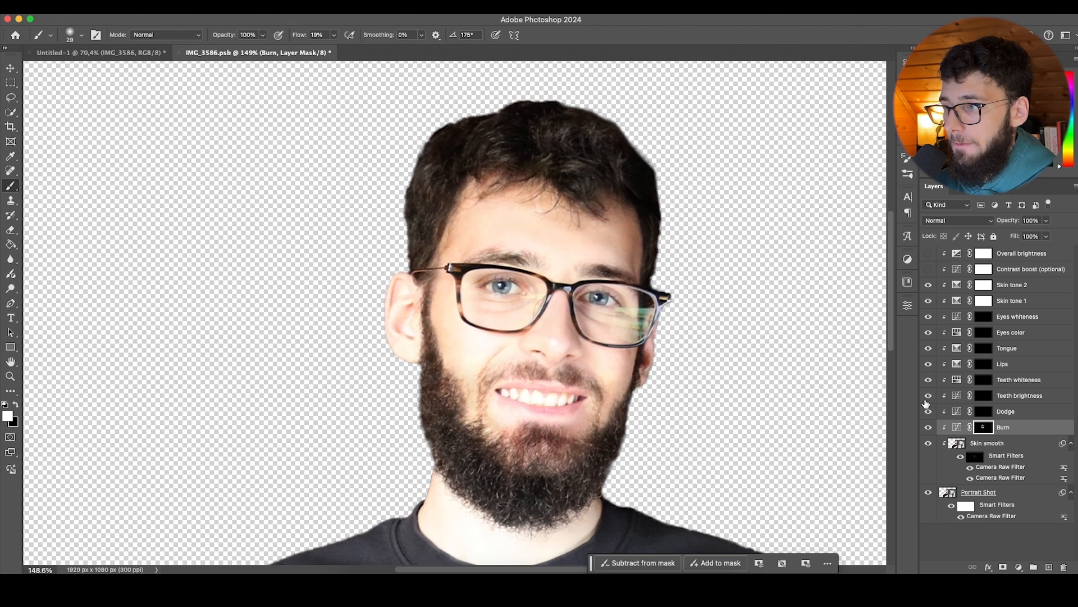
pyautogui.click(1020, 428)
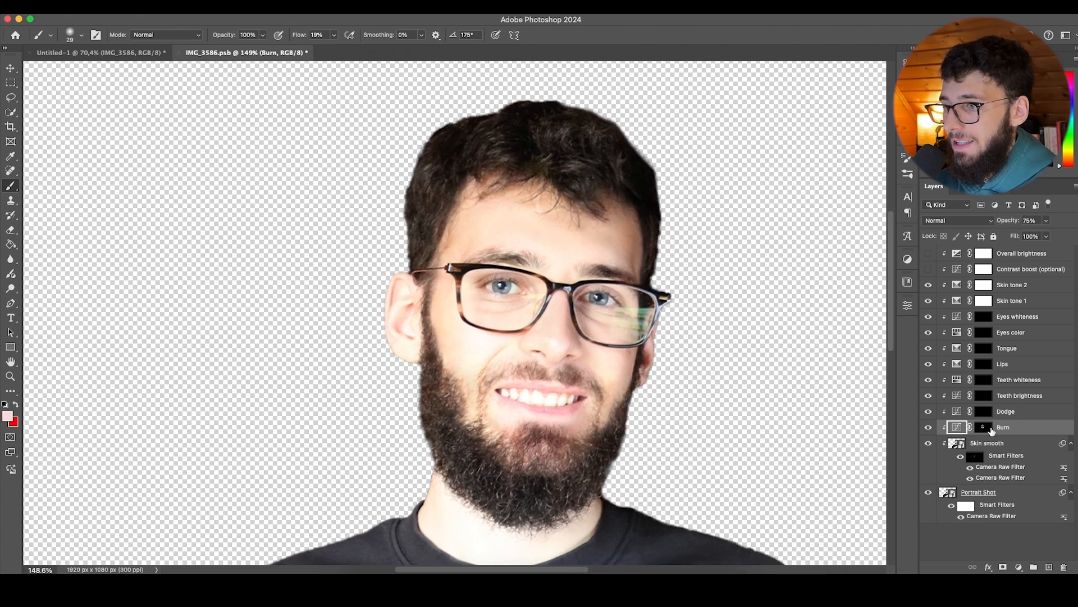
pyautogui.scroll(-4, 478, 337)
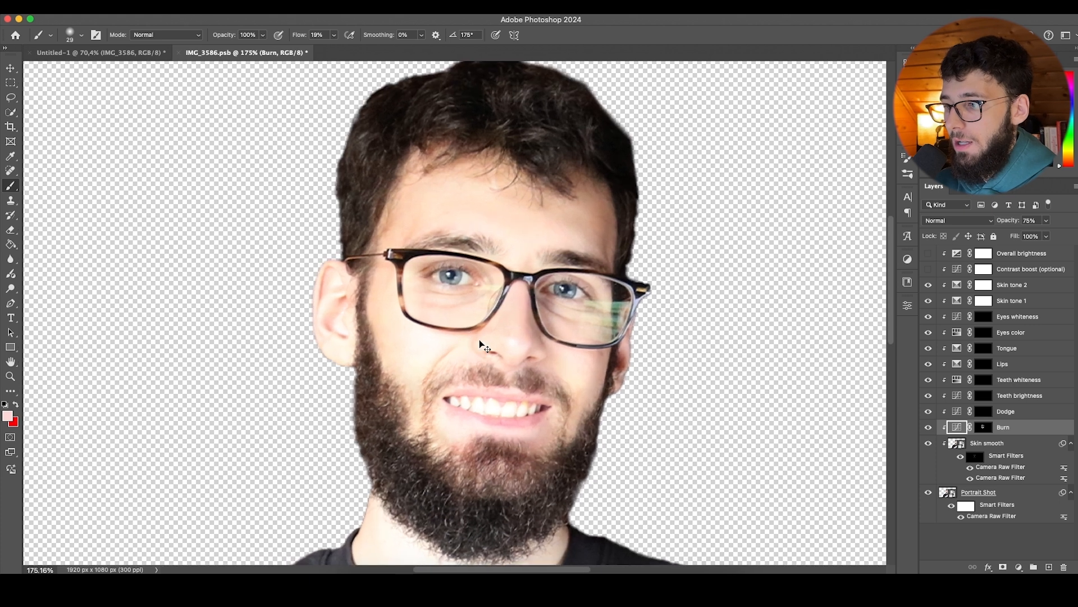
pyautogui.scroll(-2, 478, 336)
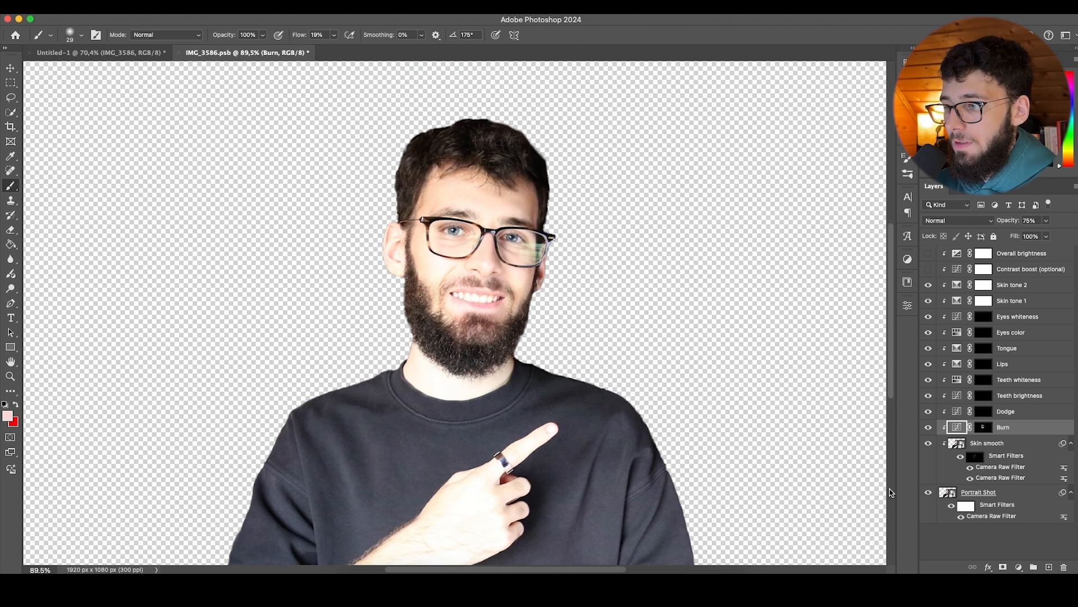
# Step: Check the portrait with the Portrait Shot's Camera Raw Filter and the Overall brightness layer toggled on and off
pyautogui.click(966, 493)
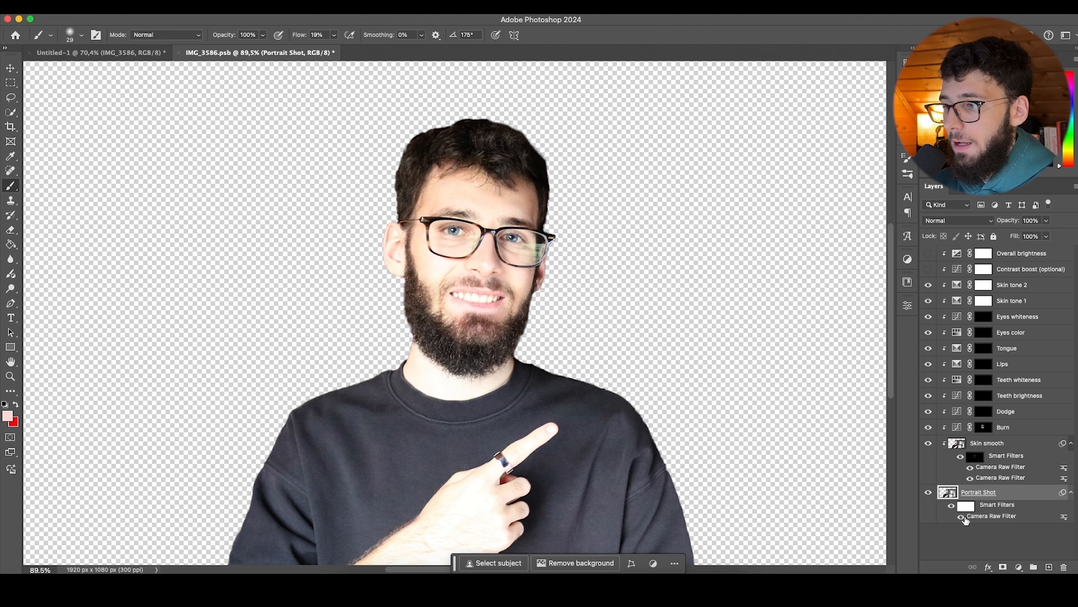
pyautogui.click(962, 517)
pyautogui.click(929, 255)
pyautogui.click(929, 255)
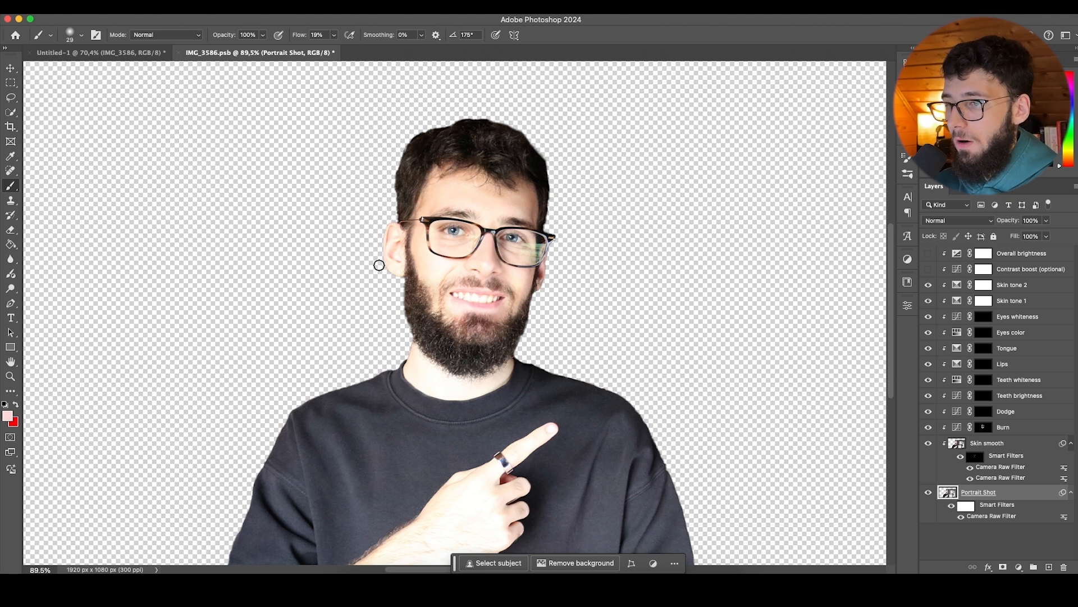
pyautogui.scroll(5, 469, 251)
pyautogui.scroll(-2, 471, 263)
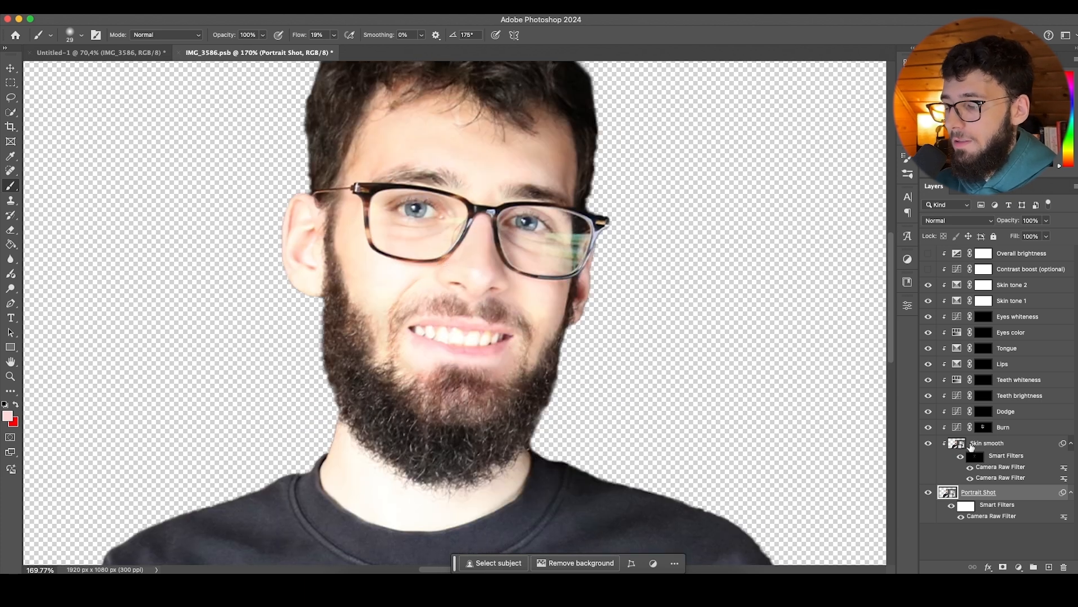
# Step: Reopen the Portrait Shot's Camera Raw Filter and lower Whites to -63 in the Light settings
pyautogui.doubleClick(997, 518)
pyautogui.scroll(3, 508, 274)
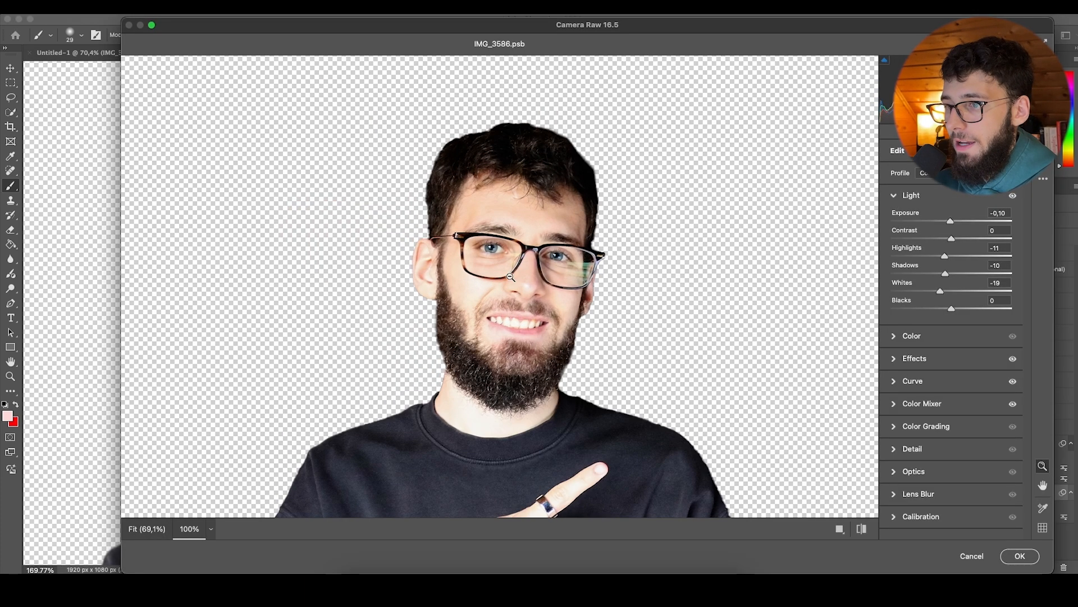
pyautogui.scroll(3, 508, 274)
pyautogui.moveTo(950, 223); pyautogui.dragTo(934, 257)
pyautogui.moveTo(926, 294); pyautogui.dragTo(909, 298)
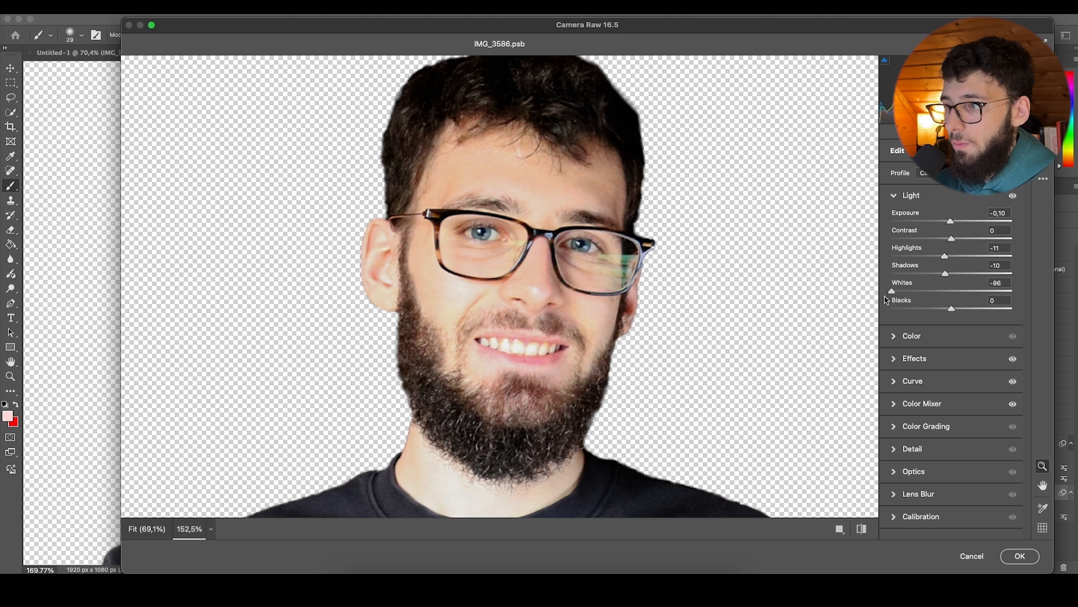
pyautogui.moveTo(874, 300); pyautogui.dragTo(914, 298)
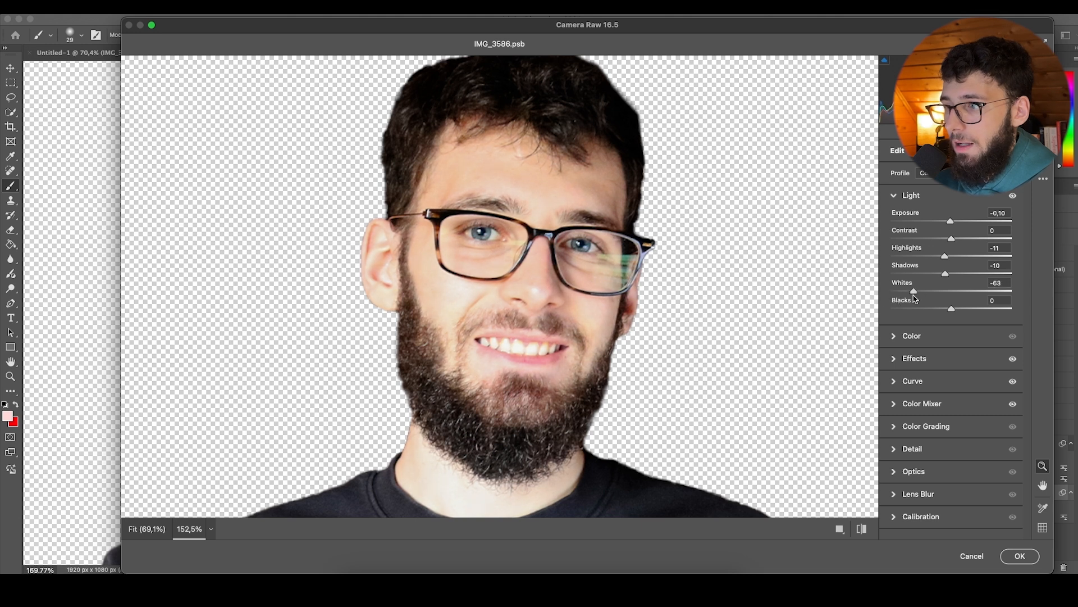
# Step: Set the Camera Raw curve to Highlights -11, Lights +11, Darks -14 and Shadows -43, and apply the filter
pyautogui.click(902, 380)
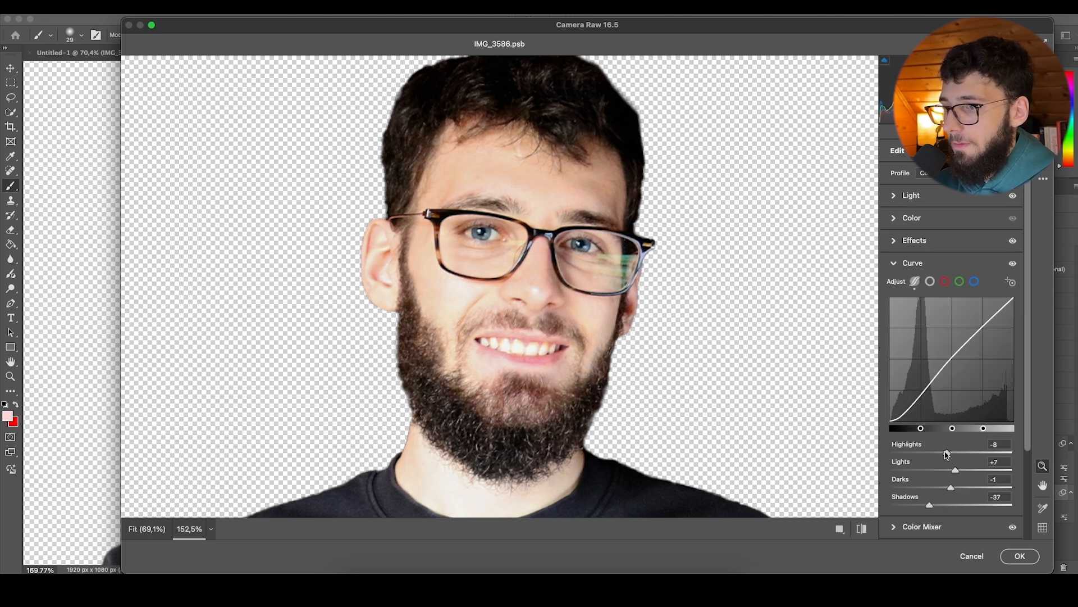
pyautogui.moveTo(954, 471); pyautogui.dragTo(926, 509)
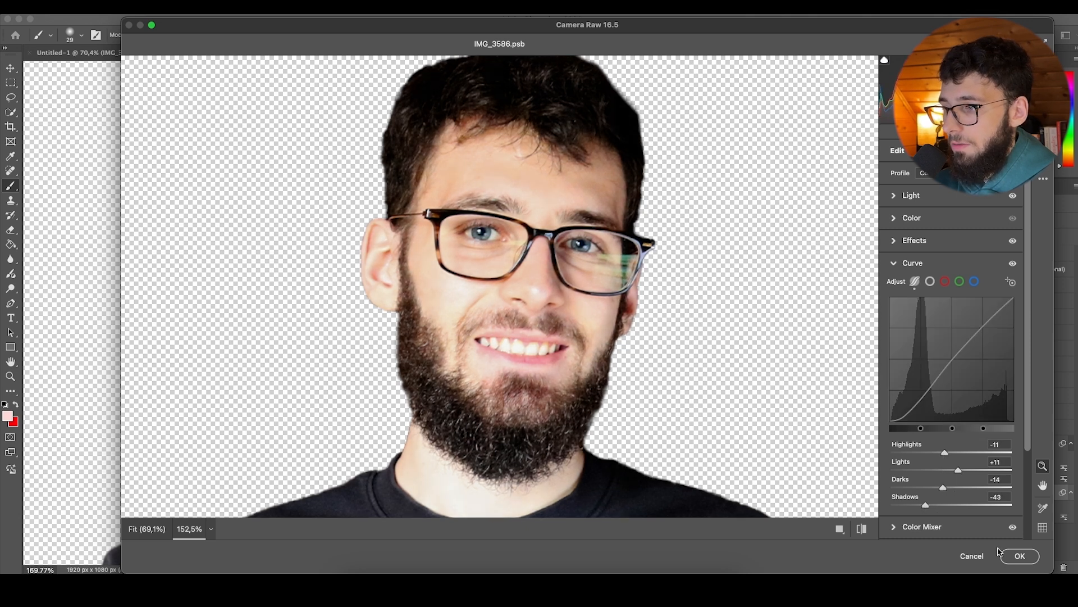
pyautogui.click(1021, 555)
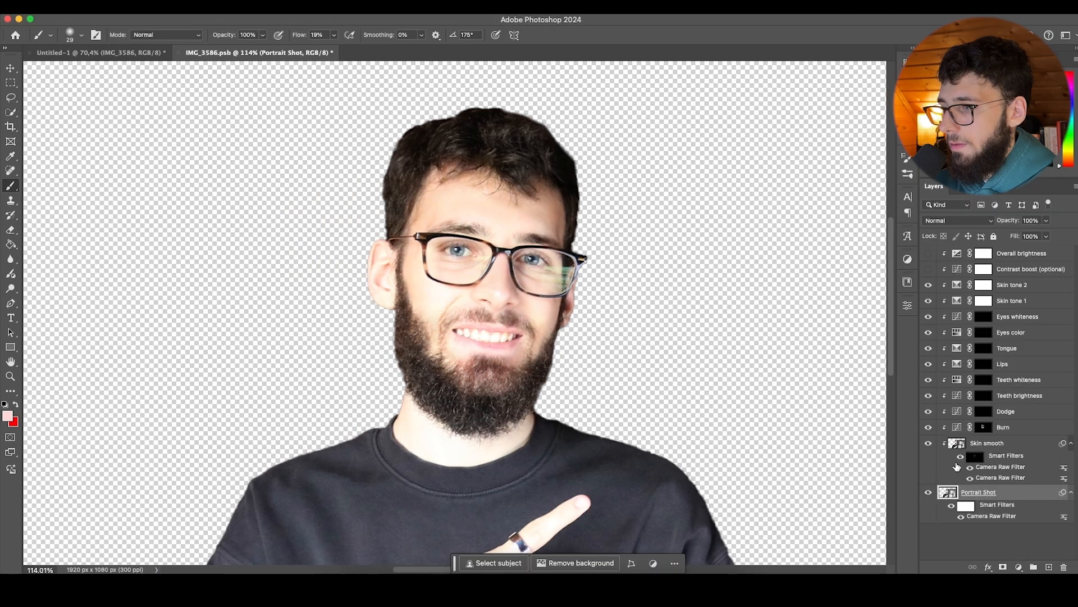
# Step: Check the Skin smooth layer's effect on the portrait and set its opacity to 53%
pyautogui.click(960, 456)
pyautogui.scroll(-2, 676, 405)
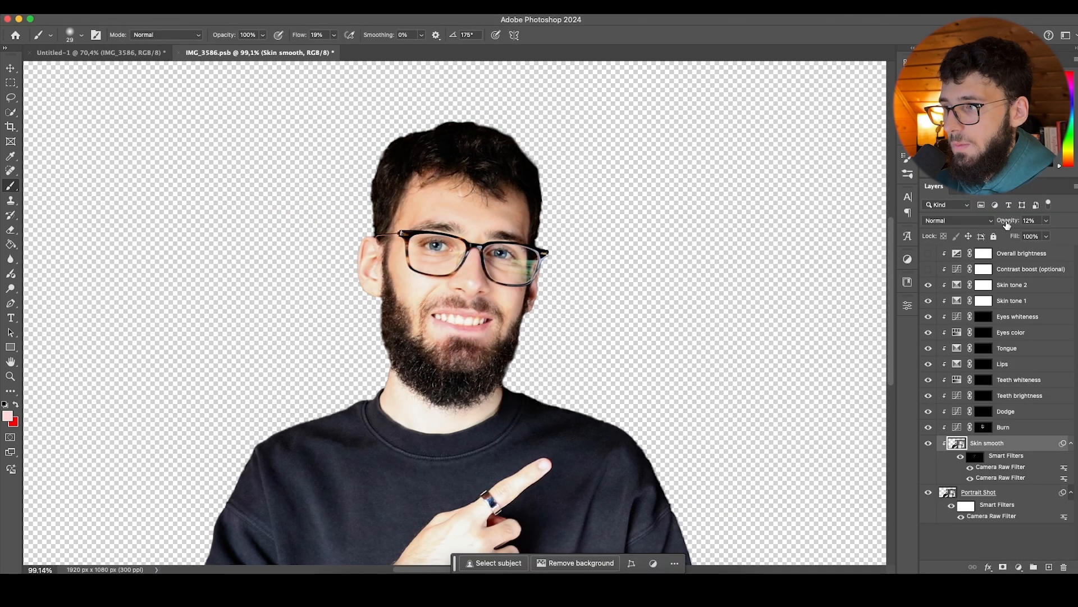
pyautogui.moveTo(1007, 224); pyautogui.dragTo(1010, 220)
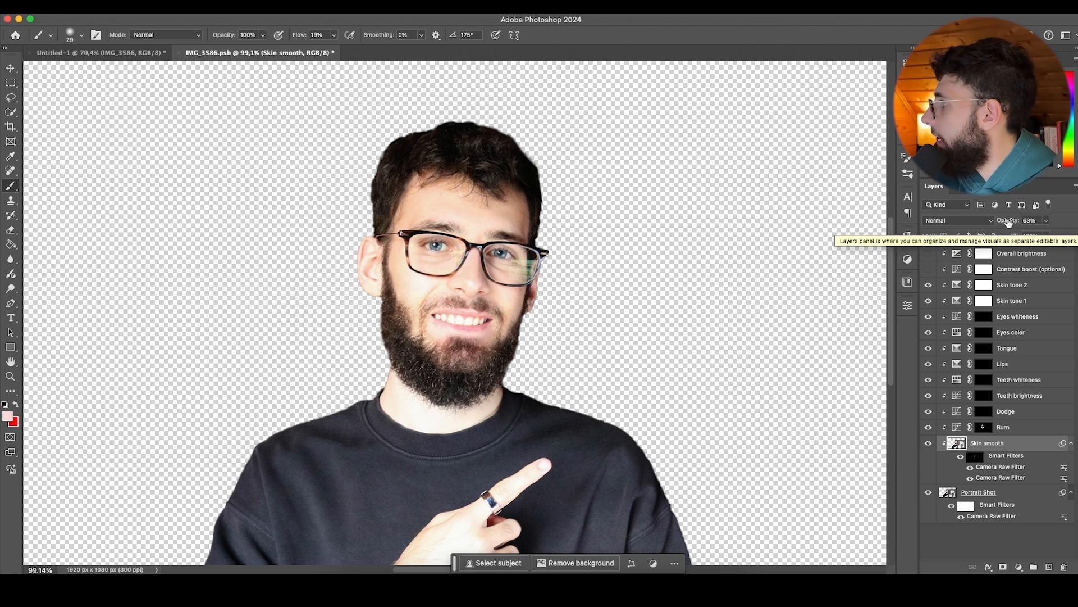
pyautogui.moveTo(1009, 222); pyautogui.dragTo(1016, 223)
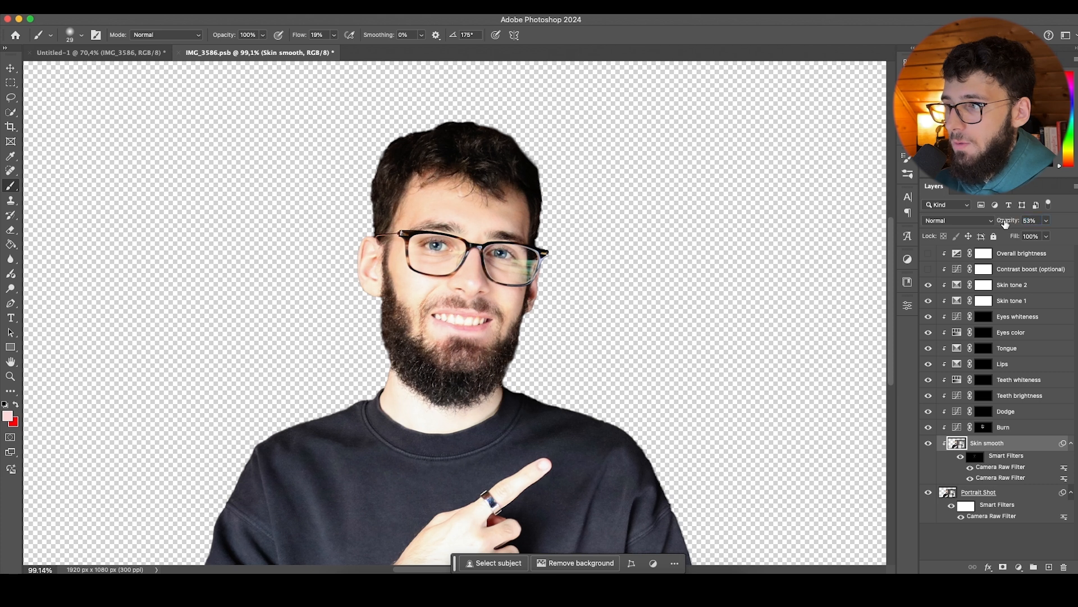
# Step: Try brightening the forehead with a brush stroke on the Dodge layer's mask, and undo it
pyautogui.click(984, 428)
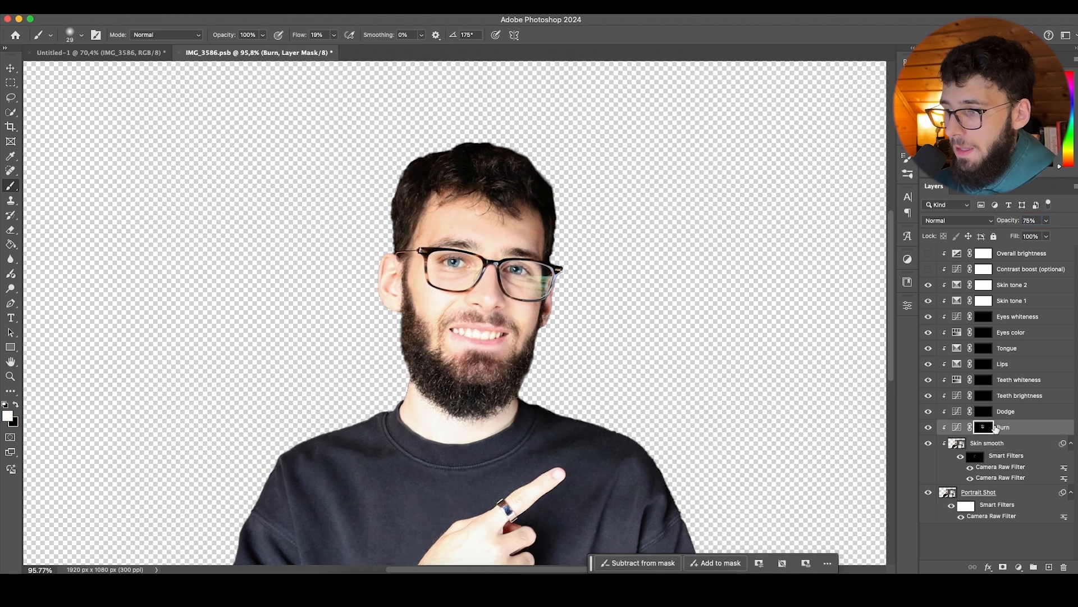
pyautogui.click(985, 413)
pyautogui.scroll(5, 438, 284)
pyautogui.hscroll(1, 453, 298)
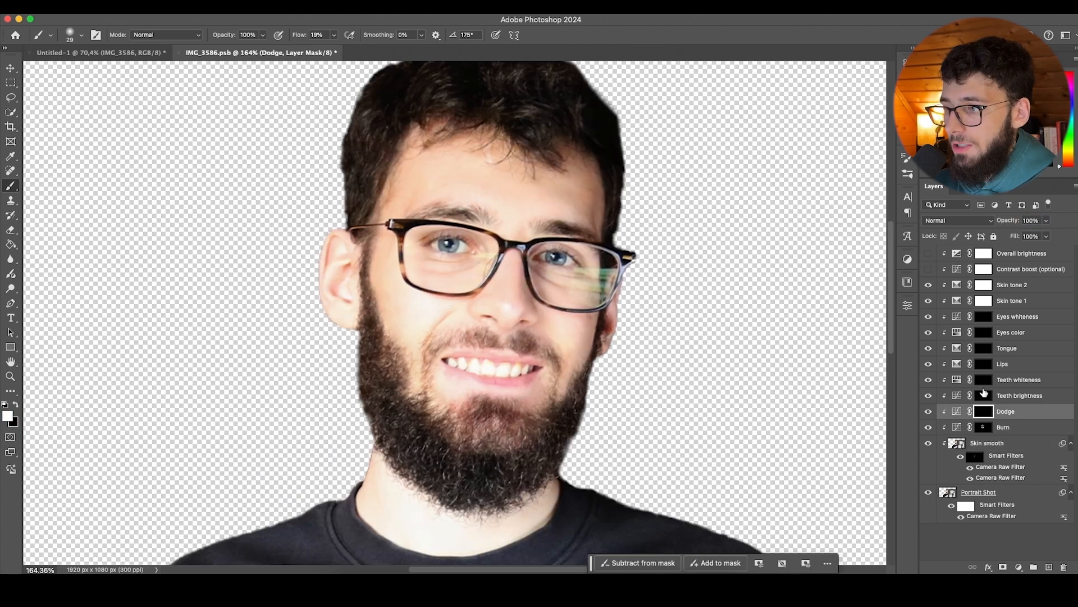
pyautogui.moveTo(409, 214)
pyautogui.mouseDown()
pyautogui.moveTo(495, 195)
pyautogui.moveTo(583, 210)
pyautogui.moveTo(491, 198)
pyautogui.moveTo(549, 217)
pyautogui.mouseUp()
pyautogui.press('super+z')
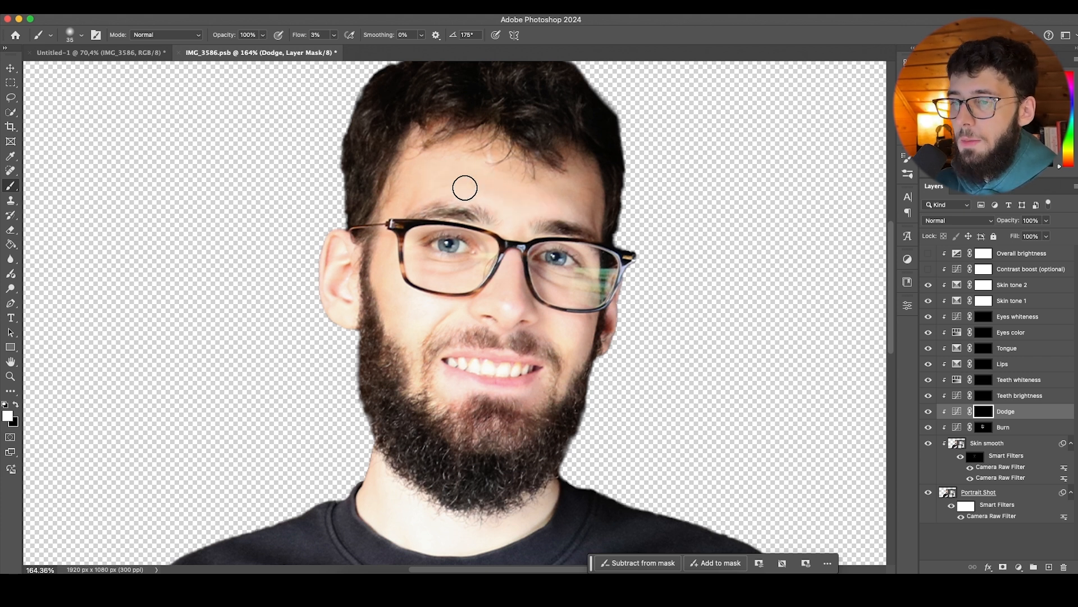
# Step: Brighten the forehead and other facial highlights with soft brush strokes at 3% flow on the Dodge layer's mask
pyautogui.moveTo(464, 187); pyautogui.dragTo(478, 188)
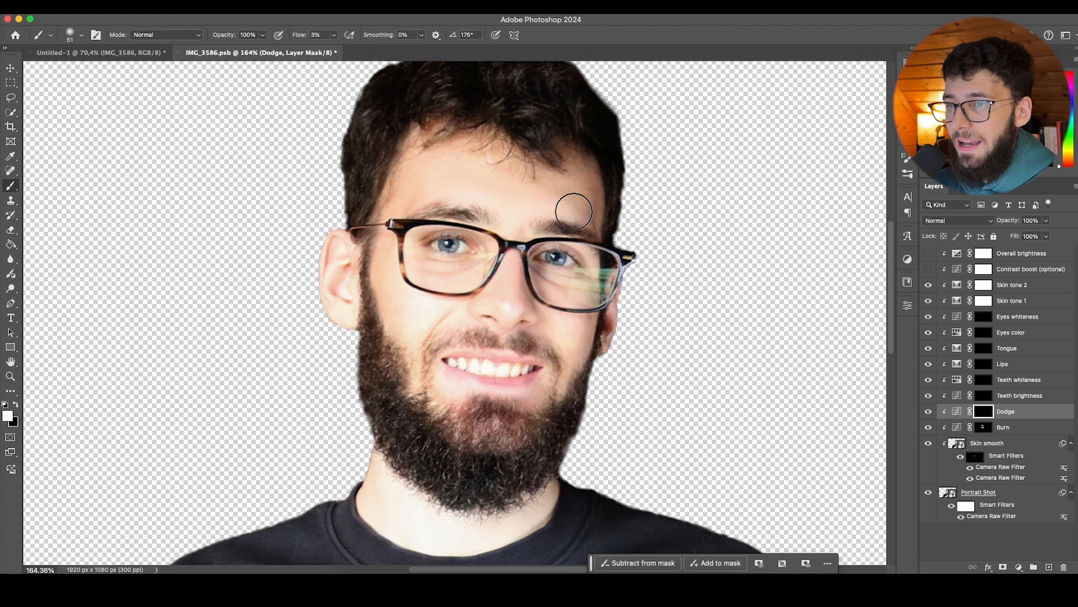
pyautogui.scroll(3, 491, 215)
pyautogui.moveTo(535, 181); pyautogui.dragTo(522, 183)
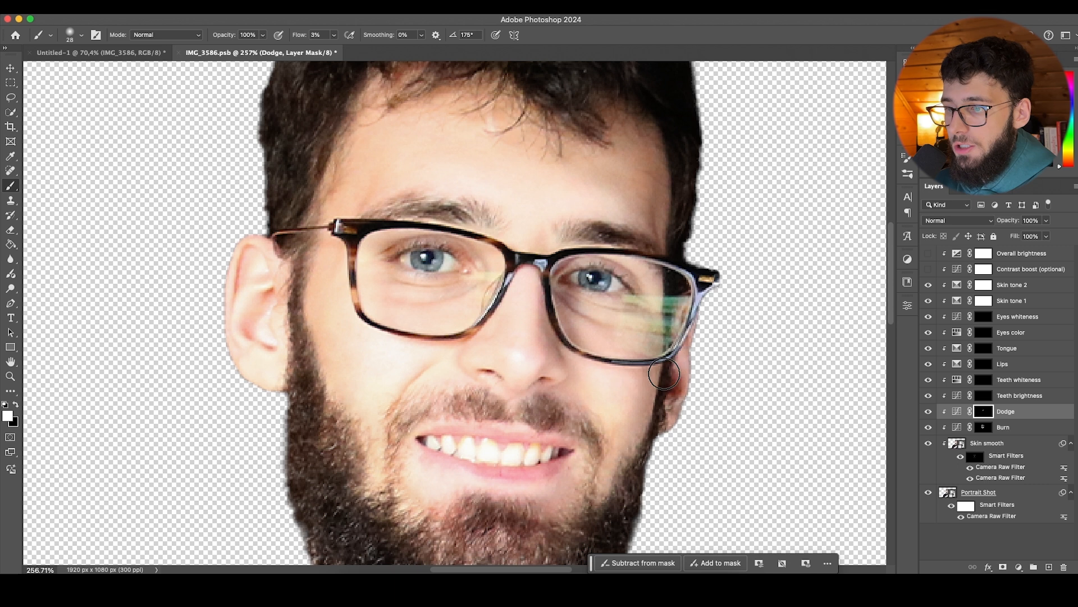
pyautogui.scroll(-2, 606, 386)
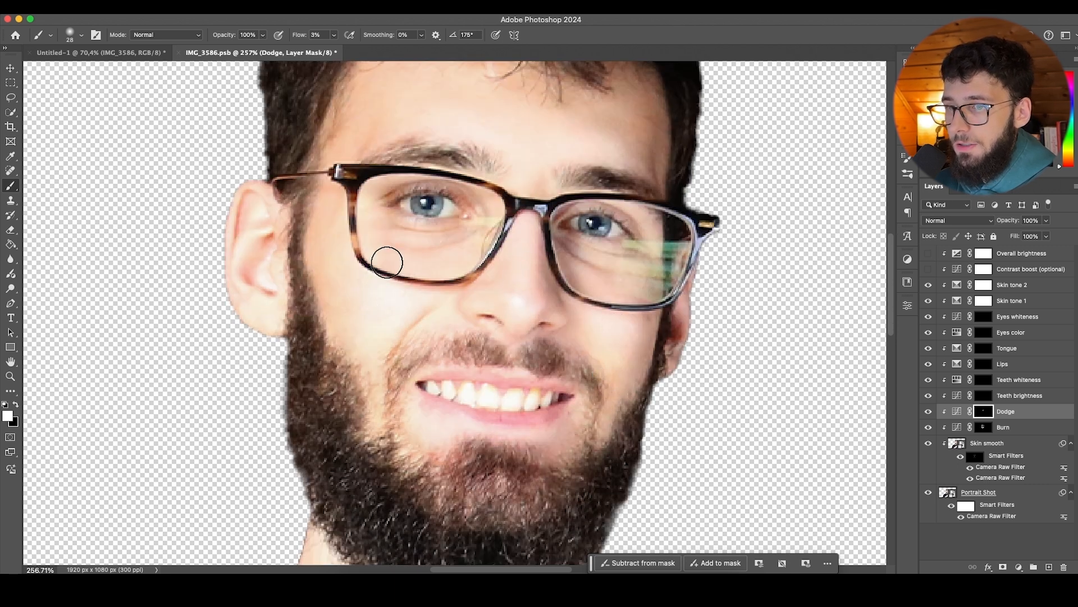
pyautogui.scroll(1, 452, 287)
pyautogui.scroll(1, 533, 163)
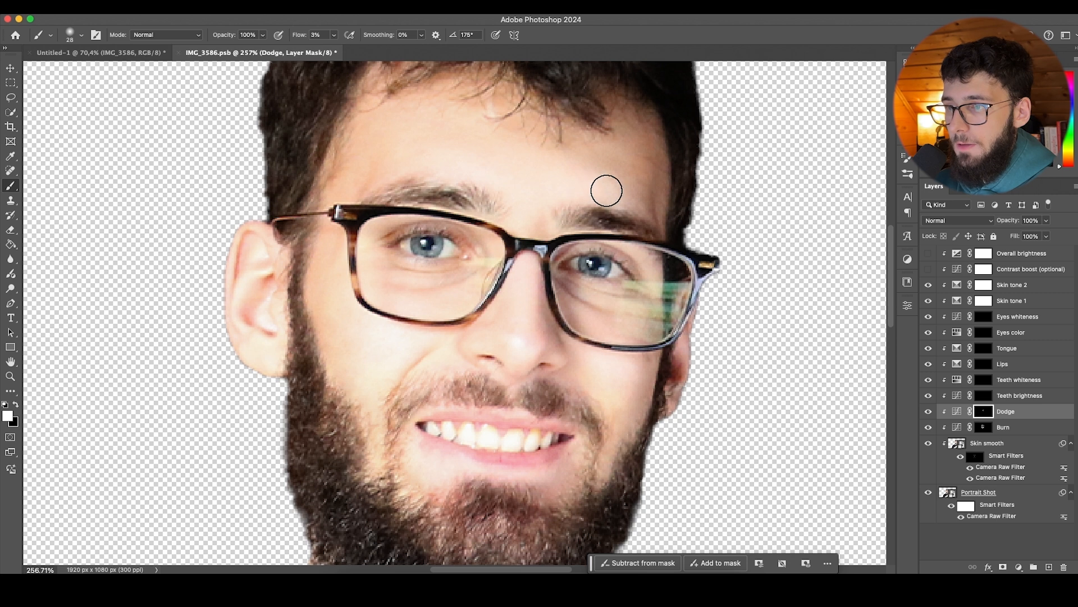
pyautogui.scroll(1, 665, 318)
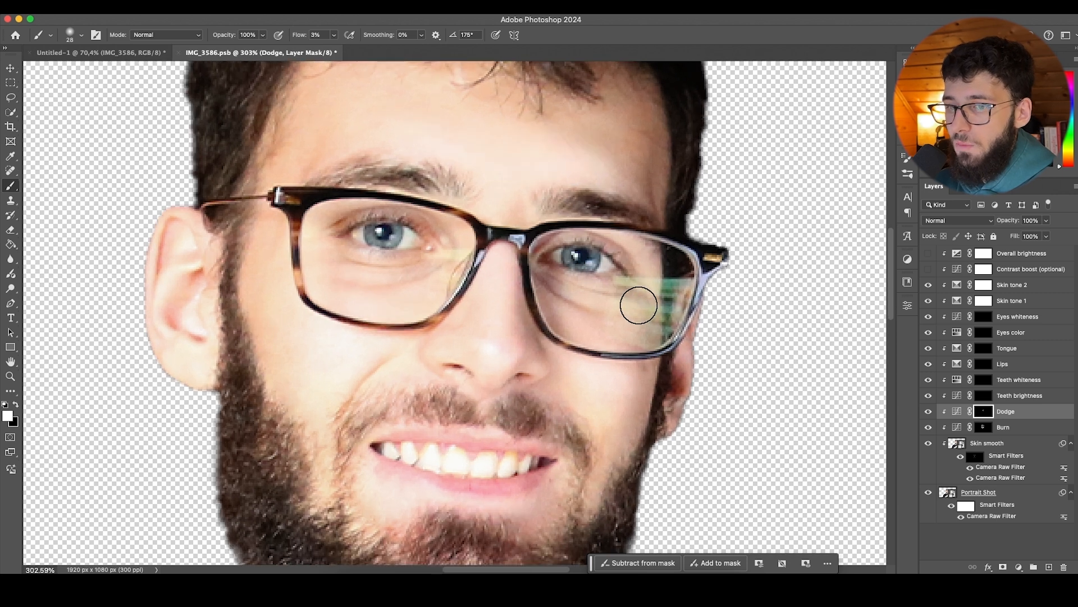
pyautogui.scroll(-4, 428, 222)
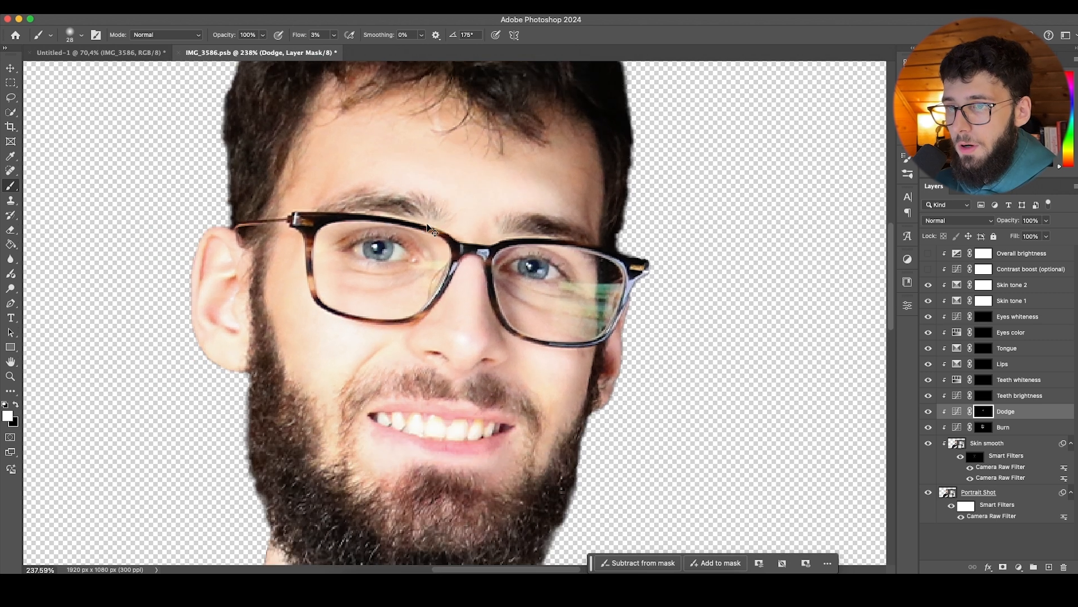
pyautogui.press(']')
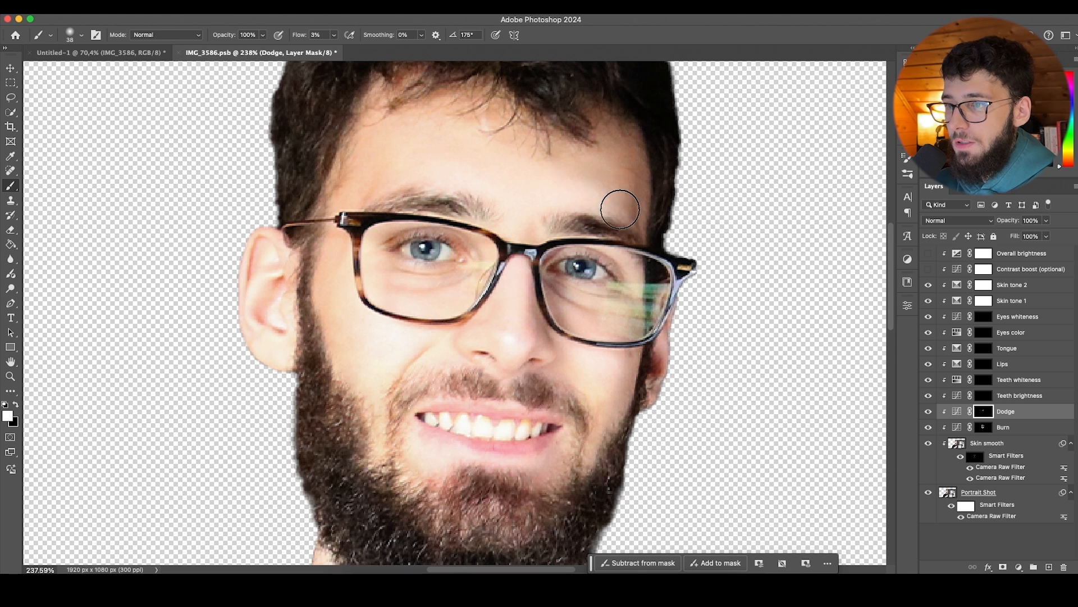
pyautogui.scroll(-2, 566, 223)
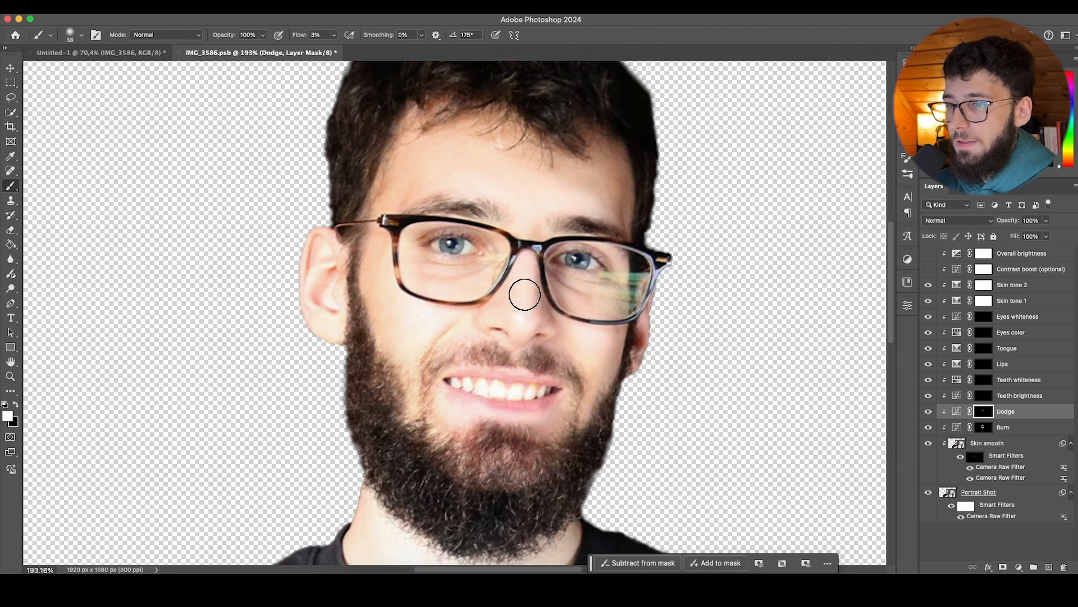
pyautogui.scroll(-1, 546, 287)
pyautogui.scroll(2, 577, 308)
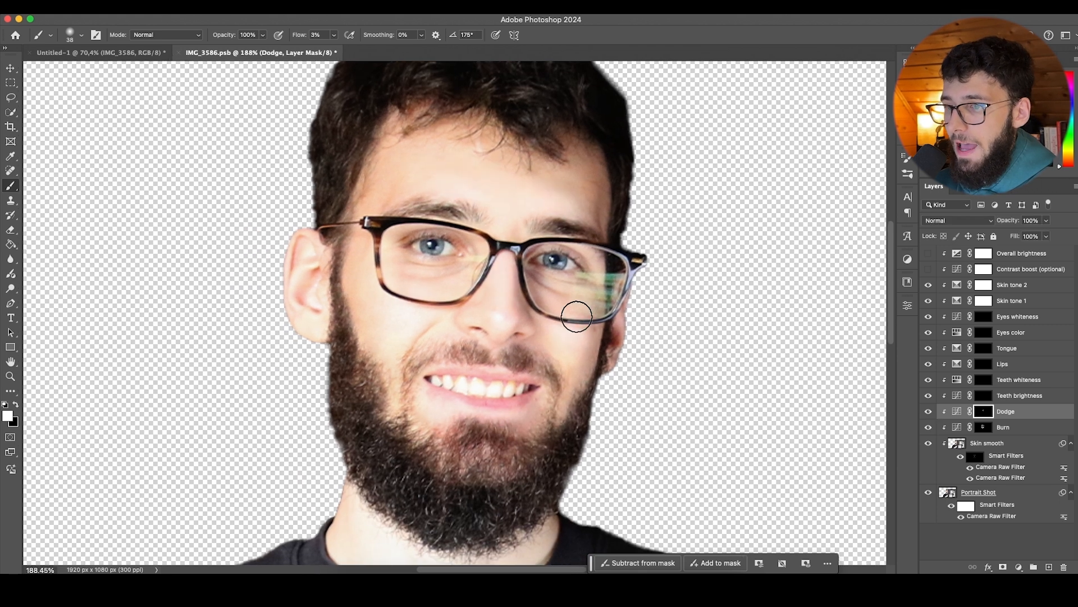
pyautogui.scroll(-5, 573, 328)
pyautogui.scroll(5, 514, 351)
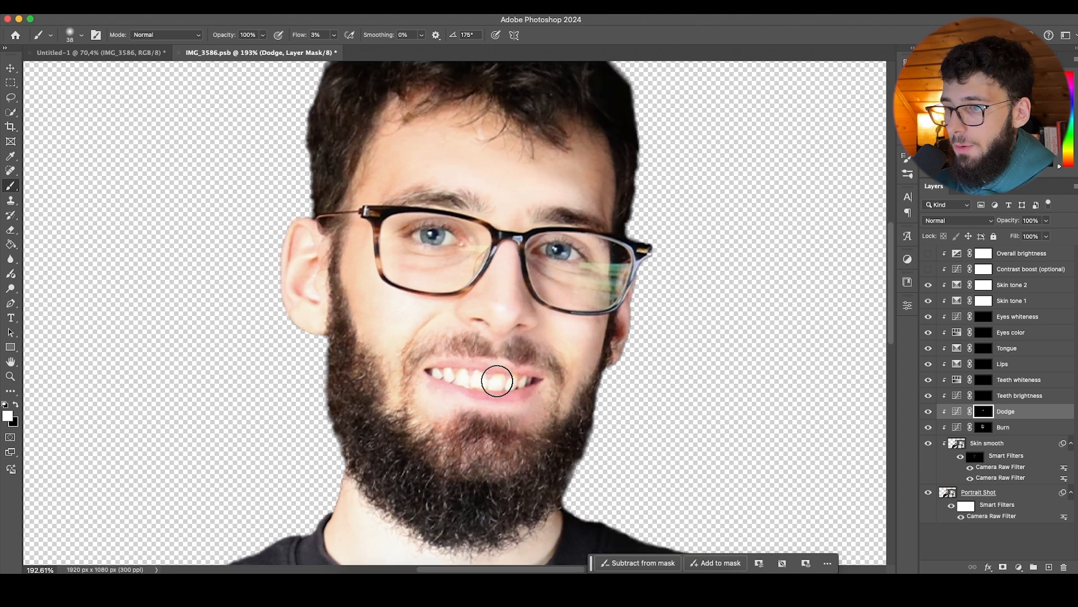
pyautogui.scroll(1, 474, 368)
# Step: Paint the teeth in white on the Teeth brightness layer's mask with a small soft brush at 100% flow
pyautogui.click(983, 396)
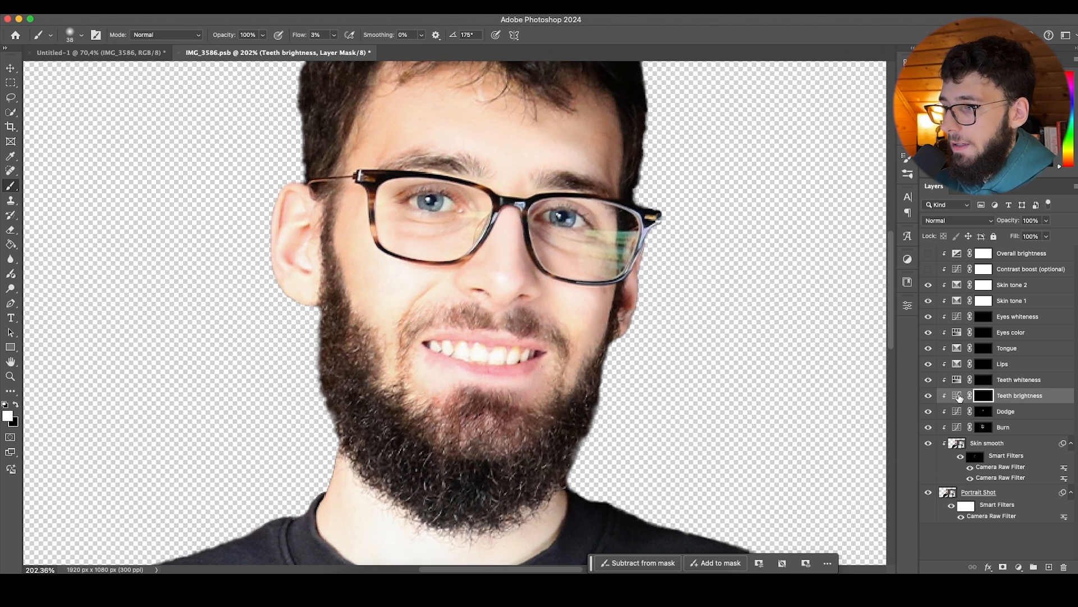
pyautogui.hotkey('shift', '0')
pyautogui.moveTo(488, 365); pyautogui.dragTo(482, 365)
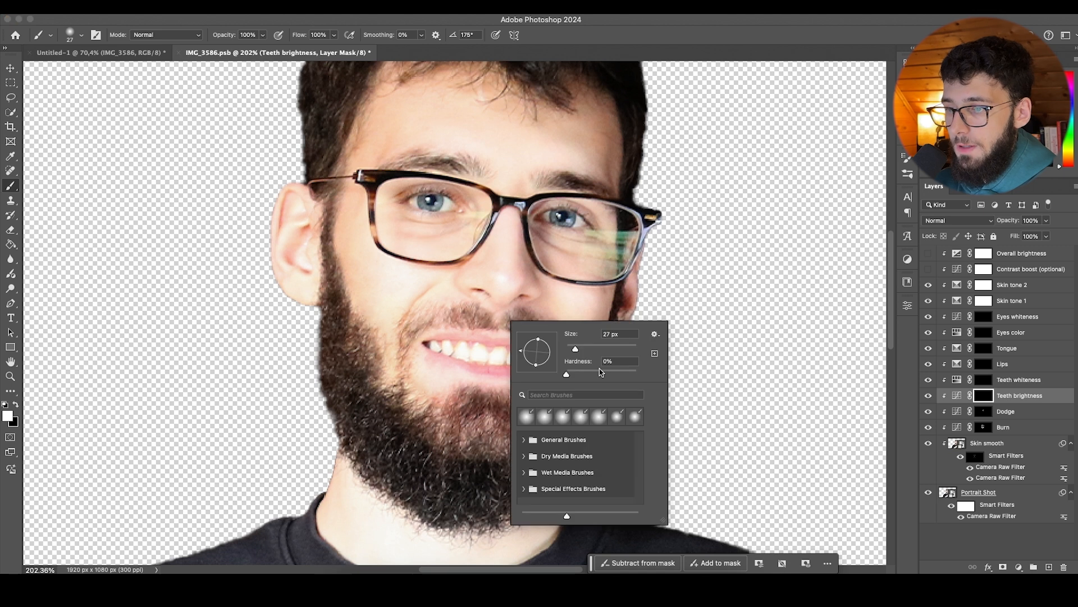
pyautogui.moveTo(575, 350); pyautogui.dragTo(574, 350)
pyautogui.scroll(8, 483, 354)
pyautogui.scroll(-2, 462, 342)
pyautogui.press('Return')
pyautogui.moveTo(359, 284)
pyautogui.mouseDown()
pyautogui.moveTo(644, 306)
pyautogui.moveTo(553, 313)
pyautogui.moveTo(501, 298)
pyautogui.mouseUp()
pyautogui.press('super+z')
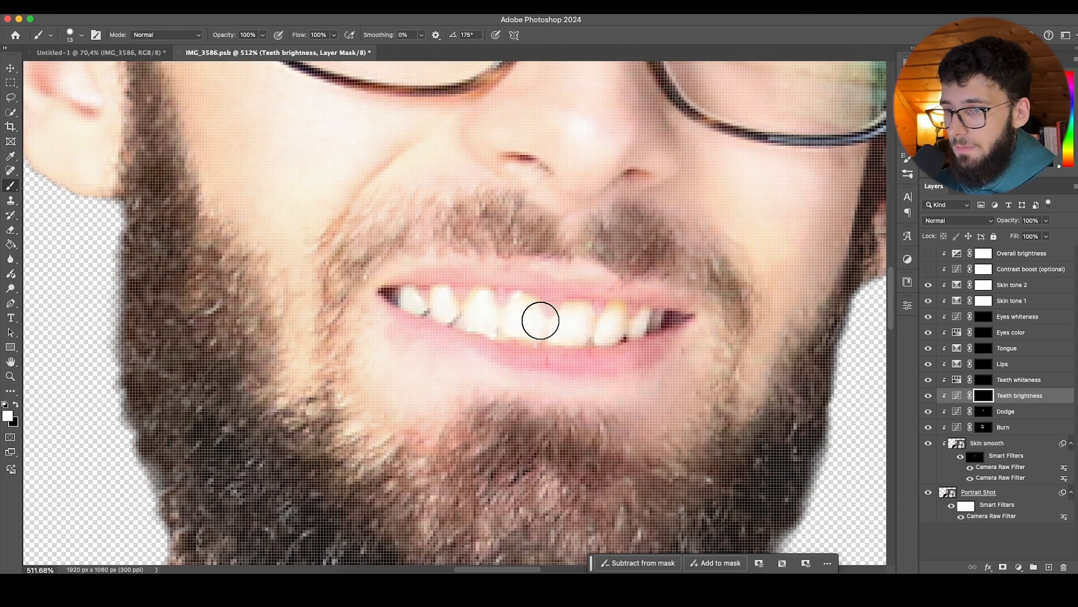
pyautogui.moveTo(582, 304)
pyautogui.mouseDown()
pyautogui.moveTo(561, 320)
pyautogui.moveTo(592, 315)
pyautogui.moveTo(609, 330)
pyautogui.moveTo(618, 309)
pyautogui.moveTo(610, 340)
pyautogui.mouseUp()
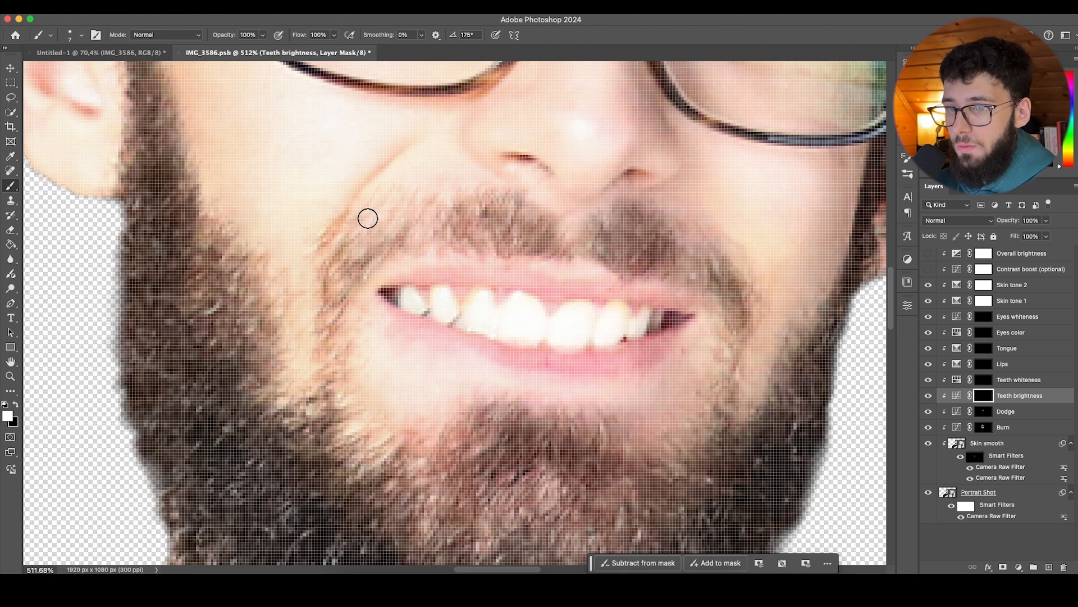
# Step: Hide the pixel grid by turning off Extras, and paint the remaining teeth on the Teeth brightness mask
pyautogui.click(287, 12)
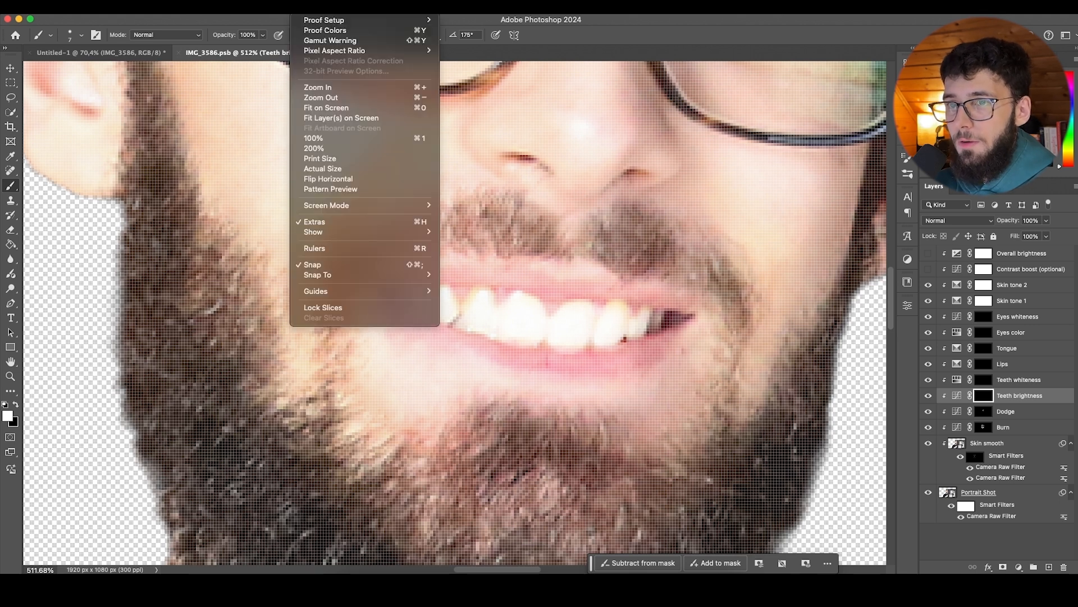
pyautogui.click(315, 221)
pyautogui.scroll(2, 505, 331)
pyautogui.moveTo(505, 331)
pyautogui.mouseDown()
pyautogui.moveTo(470, 311)
pyautogui.moveTo(476, 292)
pyautogui.moveTo(422, 290)
pyautogui.moveTo(437, 304)
pyautogui.moveTo(404, 305)
pyautogui.moveTo(392, 290)
pyautogui.moveTo(660, 324)
pyautogui.moveTo(480, 313)
pyautogui.mouseUp()
pyautogui.scroll(-5, 562, 325)
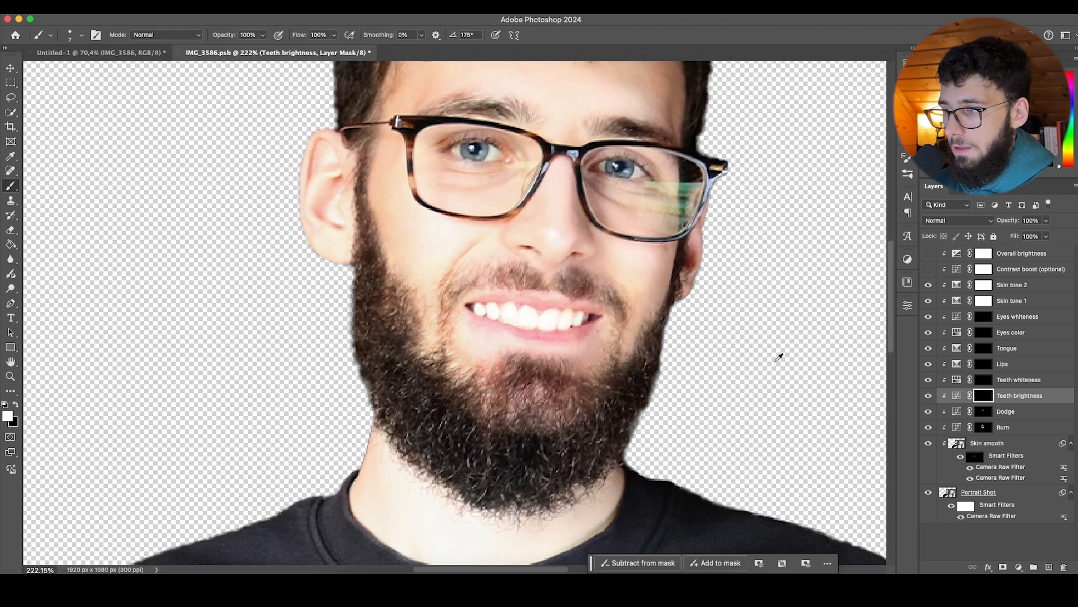
# Step: Paint over the teeth on the Teeth whiteness layer's mask with the small brush at 100% flow
pyautogui.click(982, 381)
pyautogui.scroll(4, 483, 360)
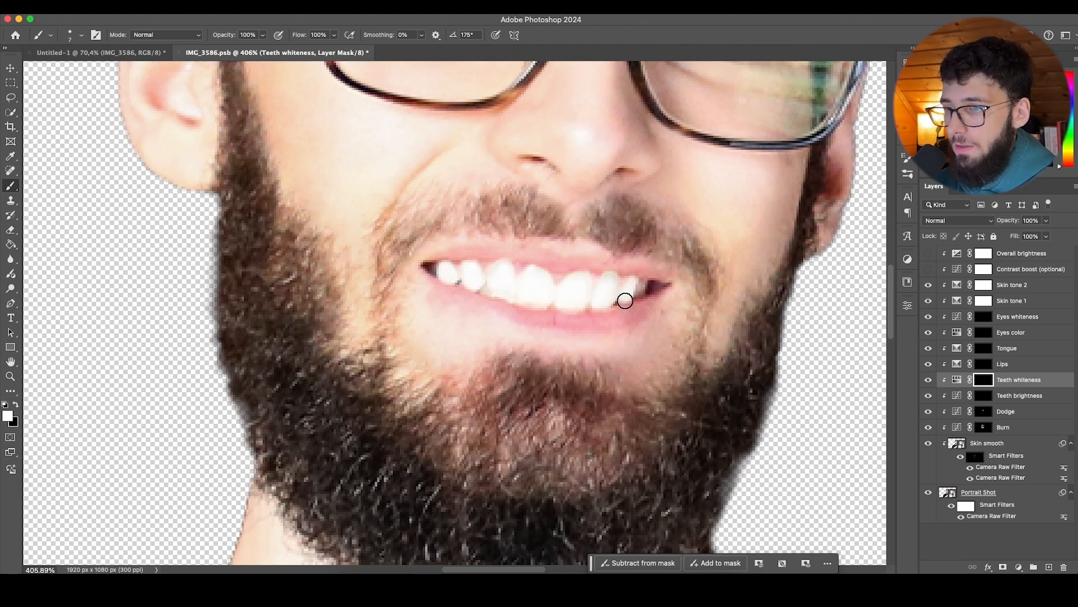
pyautogui.scroll(-4, 650, 289)
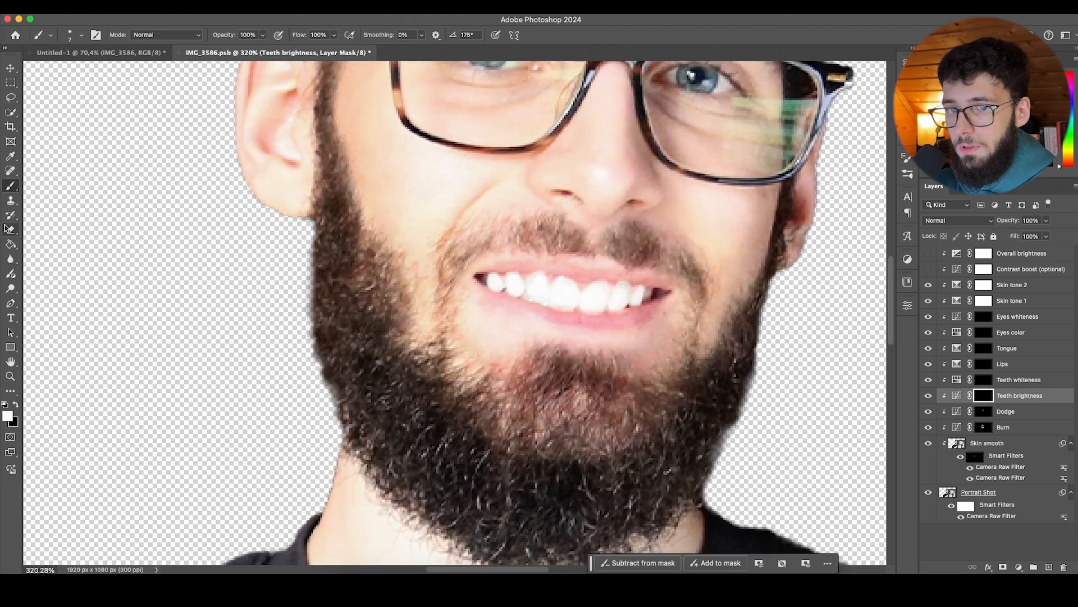
# Step: Clean up the brightening spill around the teeth and lip edge by painting black on the Teeth brightness mask
pyautogui.scroll(2, 594, 293)
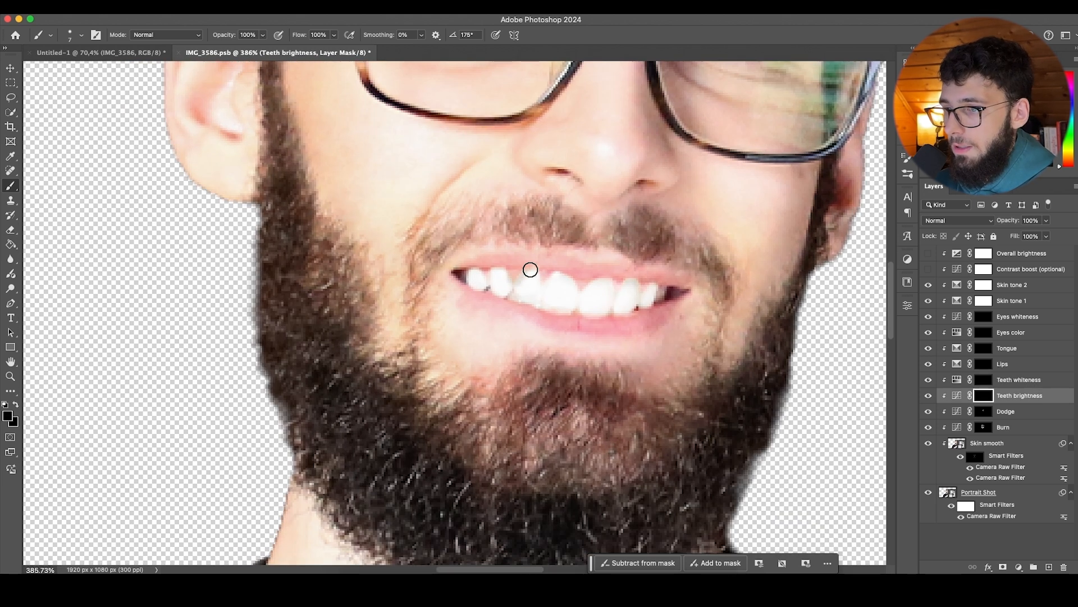
pyautogui.scroll(2, 522, 273)
pyautogui.rightClick(523, 276)
pyautogui.click(546, 243)
pyautogui.scroll(-8, 550, 240)
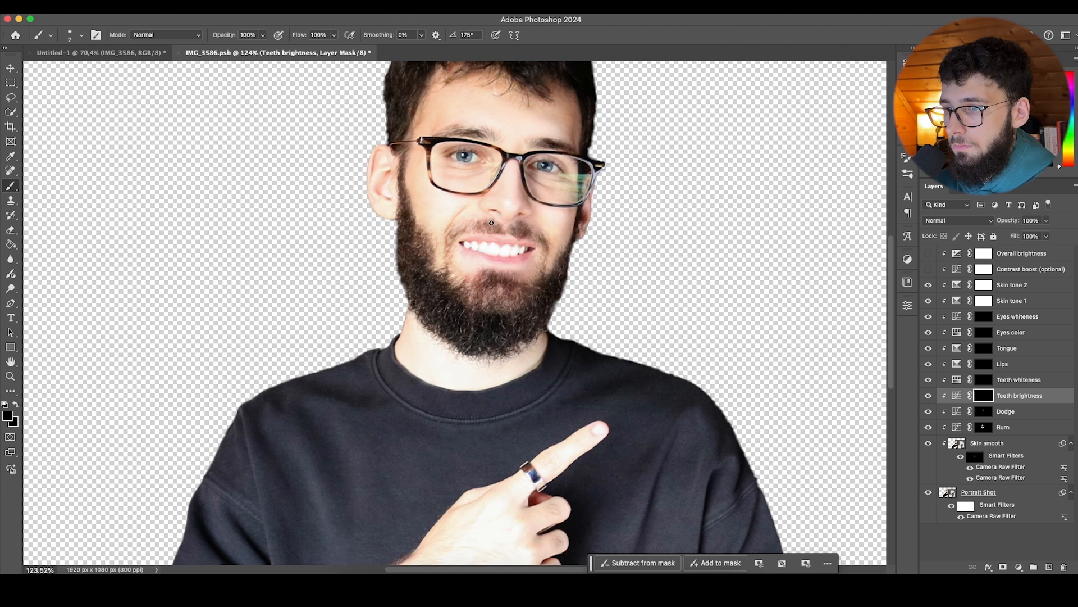
pyautogui.scroll(4, 554, 248)
pyautogui.scroll(-3, 472, 254)
pyautogui.scroll(2, 474, 261)
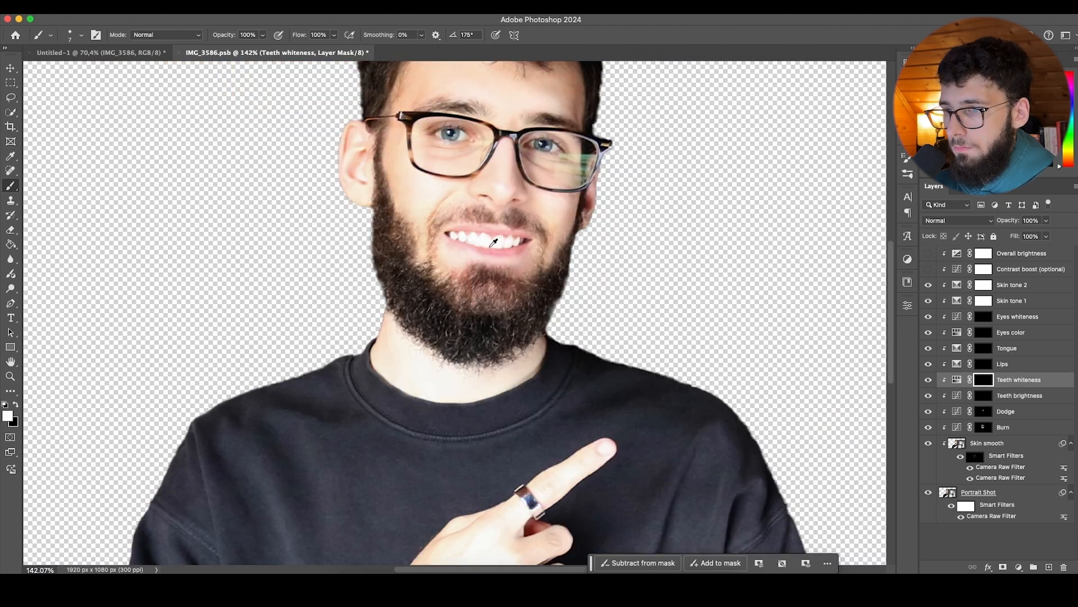
# Step: Paint the lips into the Lips layer's mask and set its Selective Color Reds to Magenta +8 and Black +13
pyautogui.scroll(-2, 495, 235)
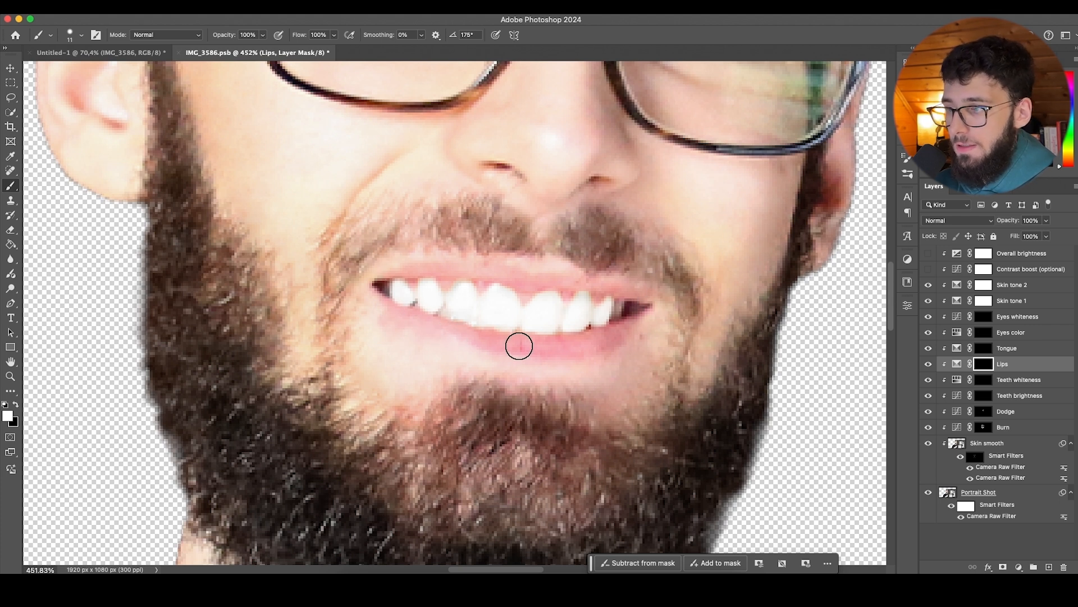
pyautogui.doubleClick(957, 363)
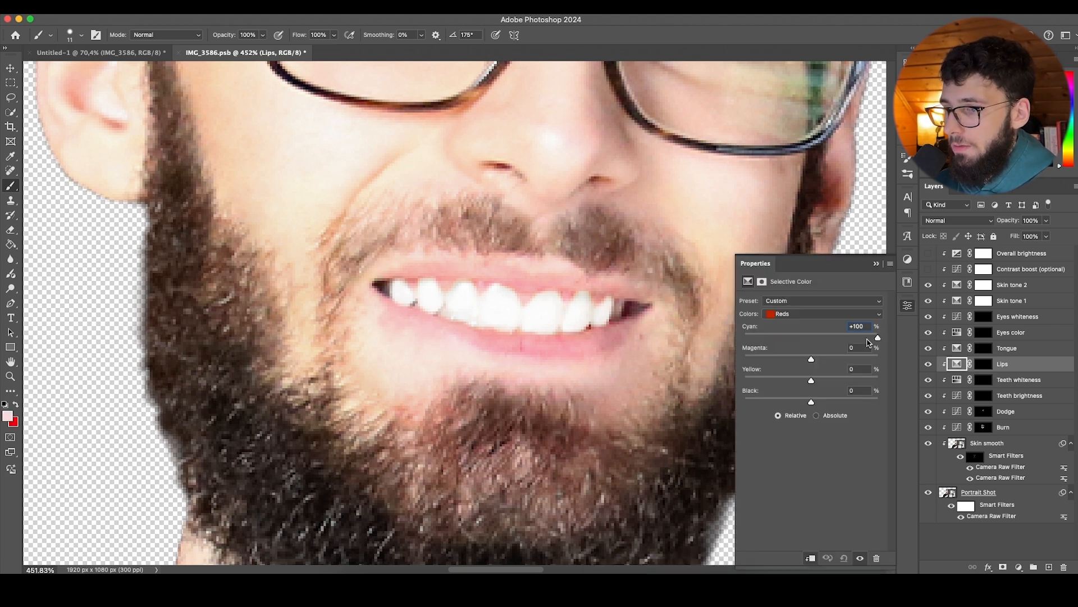
pyautogui.moveTo(816, 360); pyautogui.dragTo(826, 360)
pyautogui.scroll(-10, 572, 349)
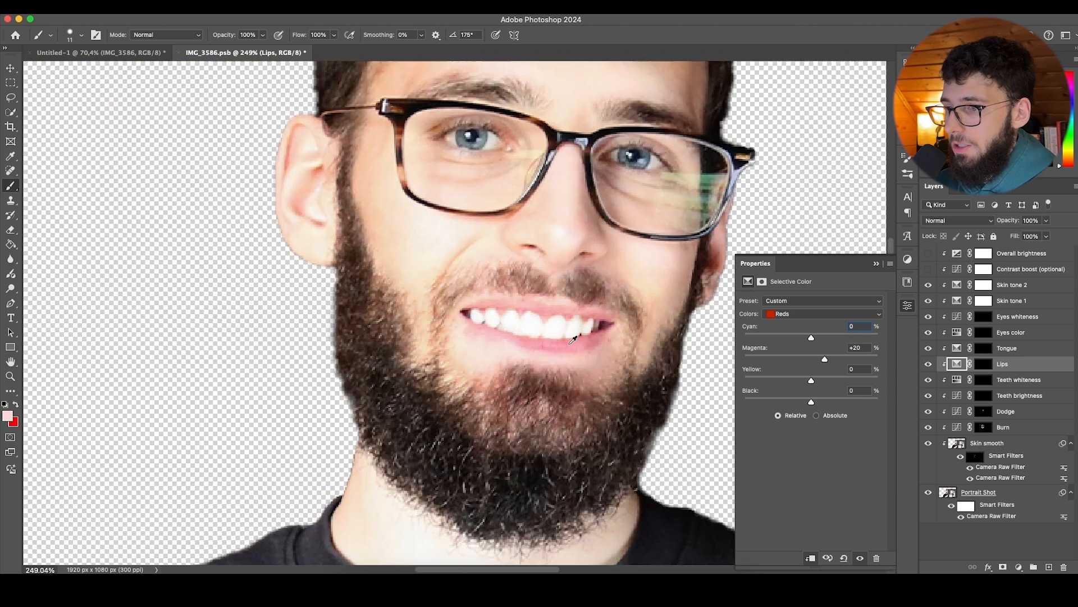
pyautogui.scroll(4, 573, 341)
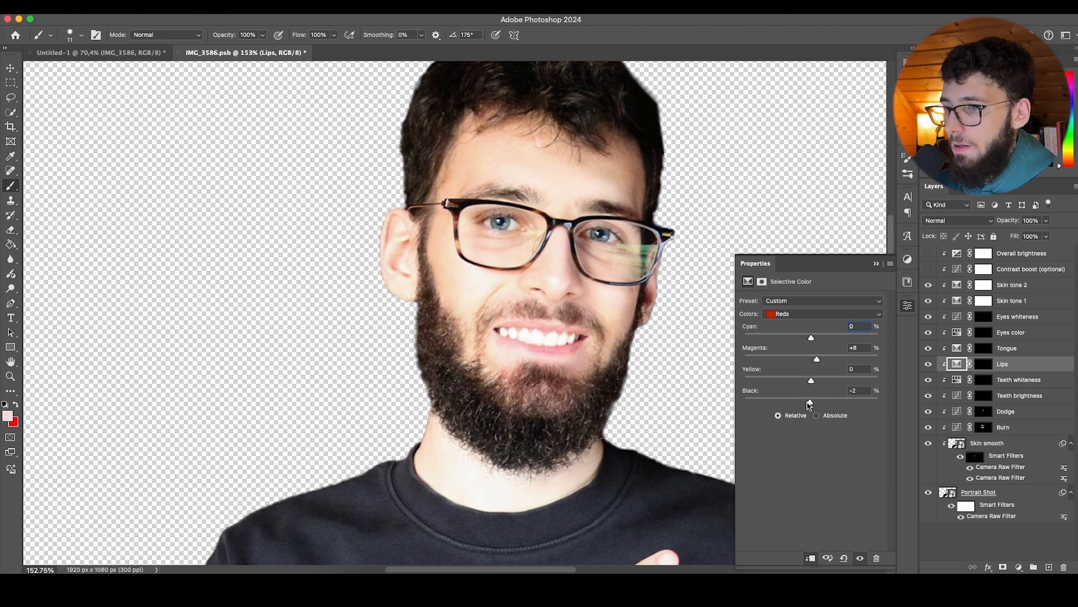
pyautogui.moveTo(813, 404); pyautogui.dragTo(820, 401)
# Step: Set the Lips layer's Reds Cyan to -3 and compare the portrait with the layer off and on
pyautogui.scroll(3, 531, 326)
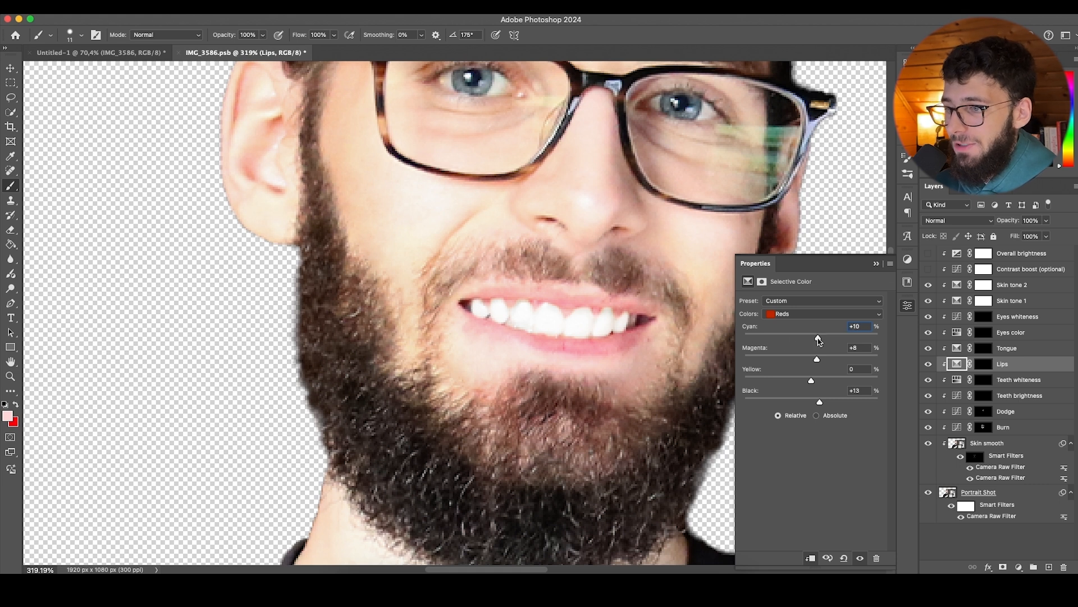
pyautogui.scroll(-6, 678, 320)
pyautogui.scroll(3, 679, 323)
pyautogui.hscroll(2, 679, 329)
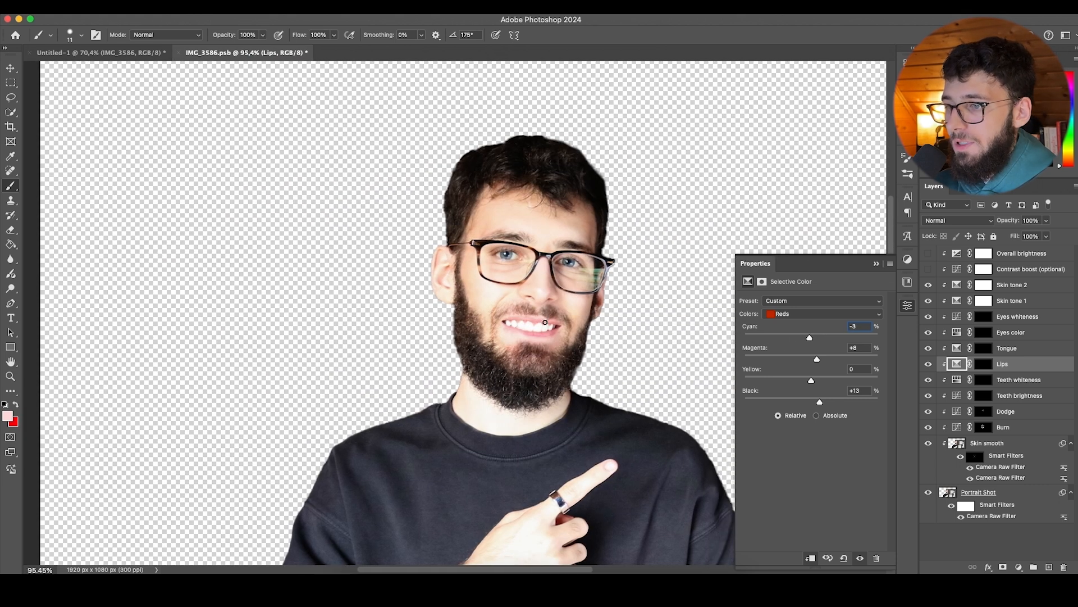
pyautogui.scroll(1, 681, 337)
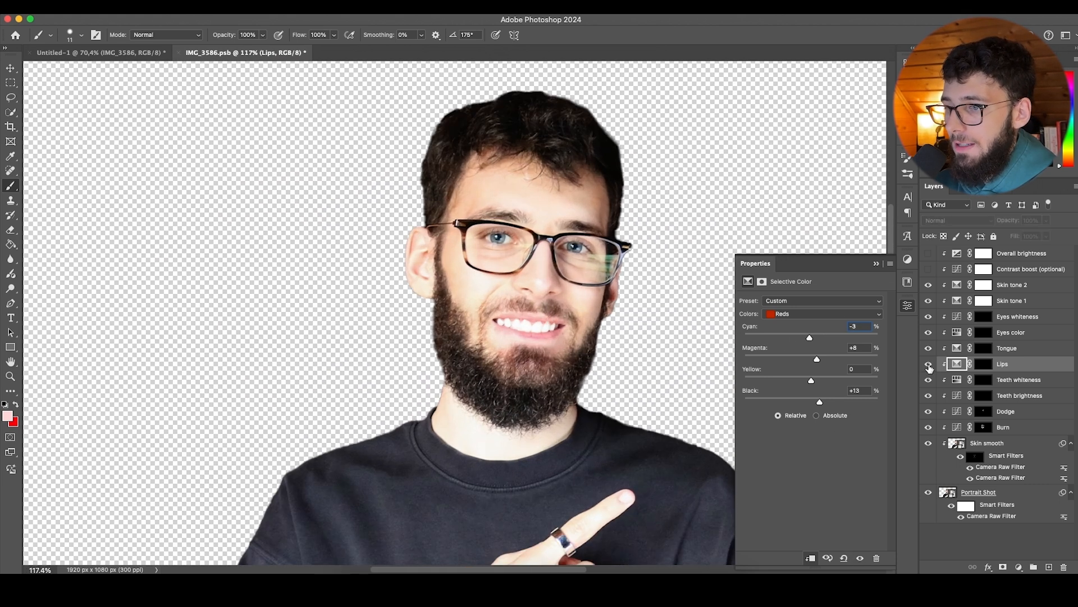
pyautogui.scroll(4, 638, 357)
pyautogui.scroll(-4, 638, 356)
pyautogui.scroll(1, 522, 328)
pyautogui.scroll(-1, 520, 325)
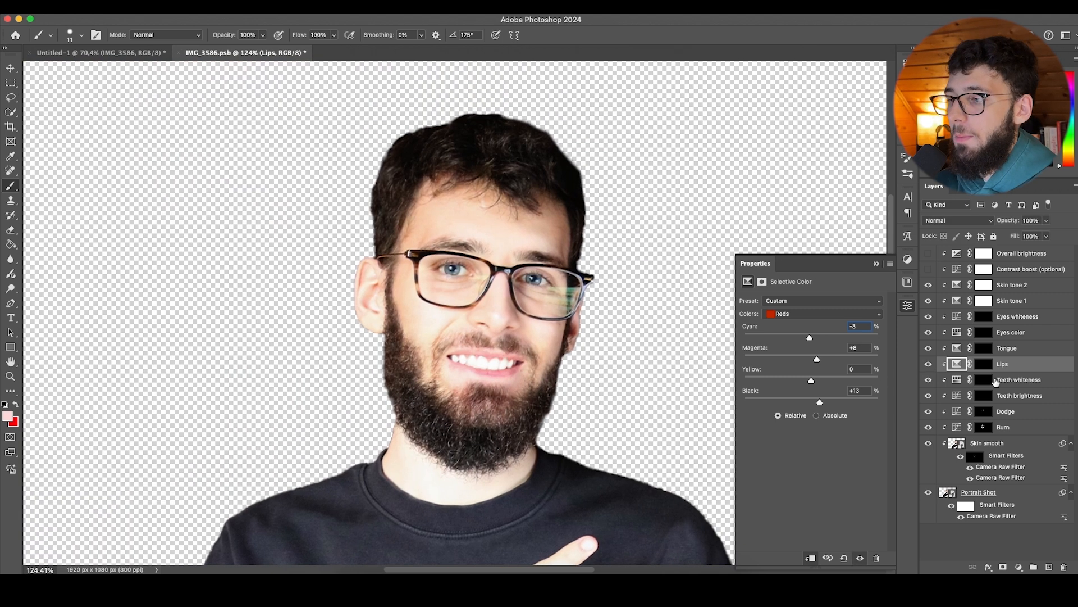
# Step: Delete the Tongue adjustment layer
pyautogui.click(987, 351)
pyautogui.scroll(2, 595, 366)
pyautogui.click(1036, 352)
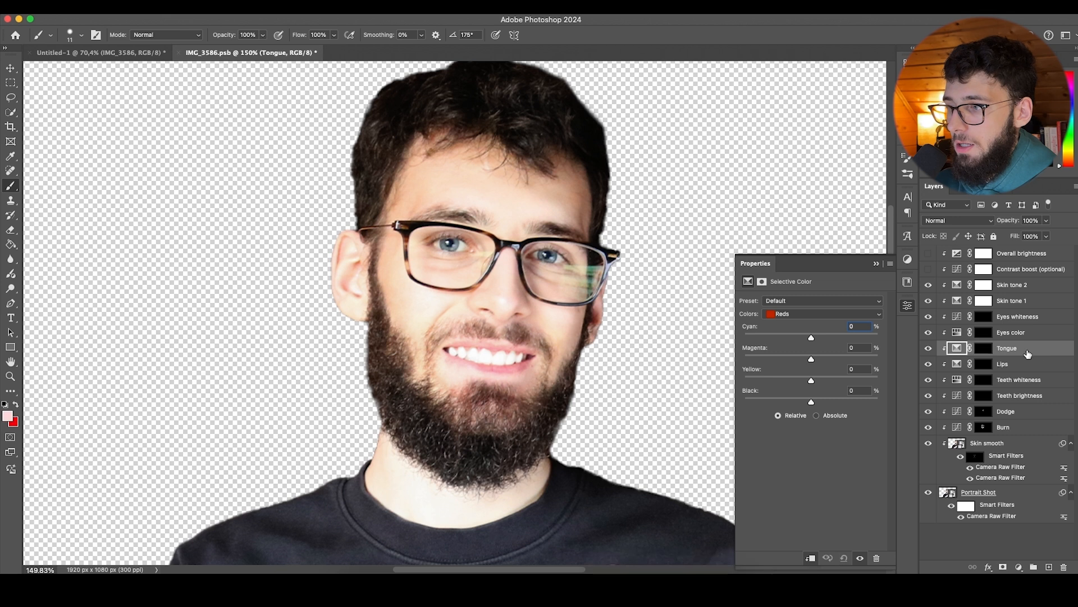
pyautogui.press('Delete')
# Step: Paint both irises in white on the Eyes color layer's mask so the Hue/Saturation colorizing covers them
pyautogui.click(1028, 323)
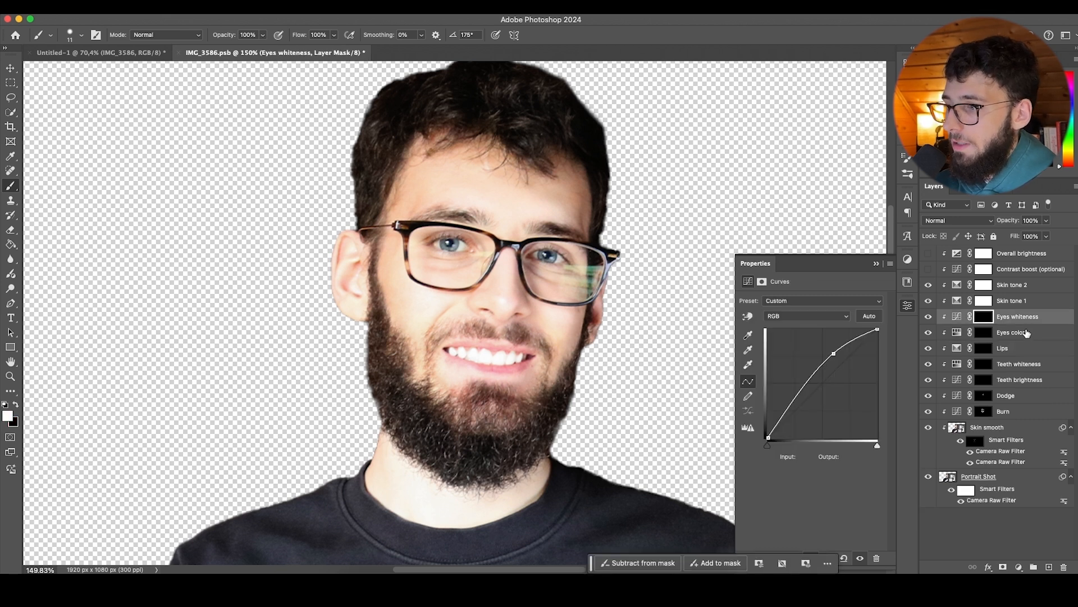
pyautogui.click(1020, 334)
pyautogui.scroll(5, 506, 240)
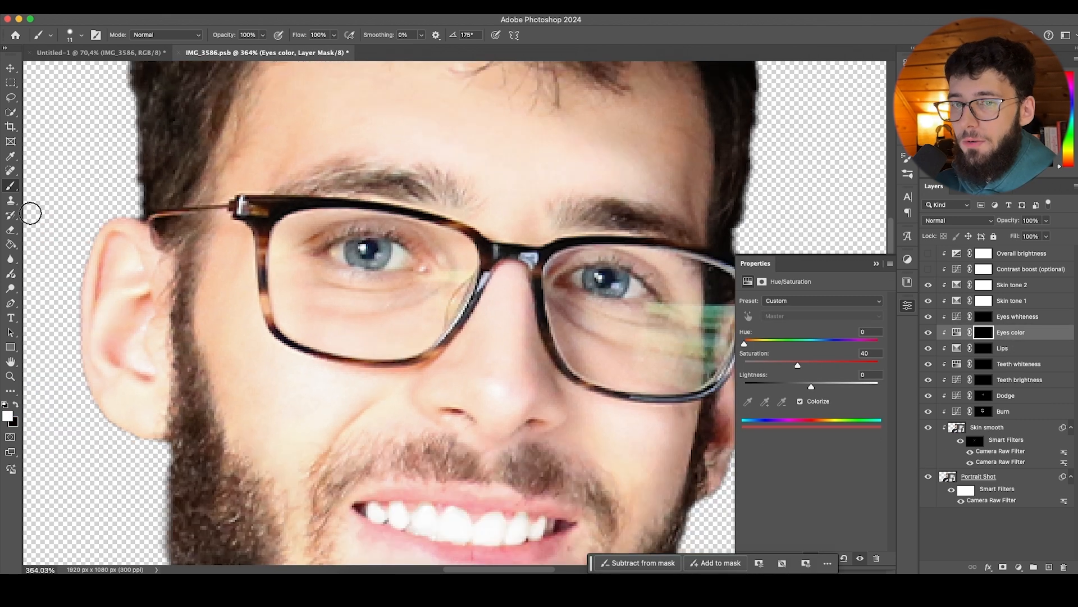
pyautogui.hscroll(-2, 37, 193)
pyautogui.scroll(1, 421, 264)
pyautogui.click(402, 253)
pyautogui.press('super+z')
pyautogui.scroll(2, 422, 245)
pyautogui.moveTo(393, 249)
pyautogui.mouseDown()
pyautogui.moveTo(428, 250)
pyautogui.moveTo(409, 248)
pyautogui.moveTo(426, 248)
pyautogui.moveTo(421, 262)
pyautogui.moveTo(396, 256)
pyautogui.mouseUp()
pyautogui.press('super+z')
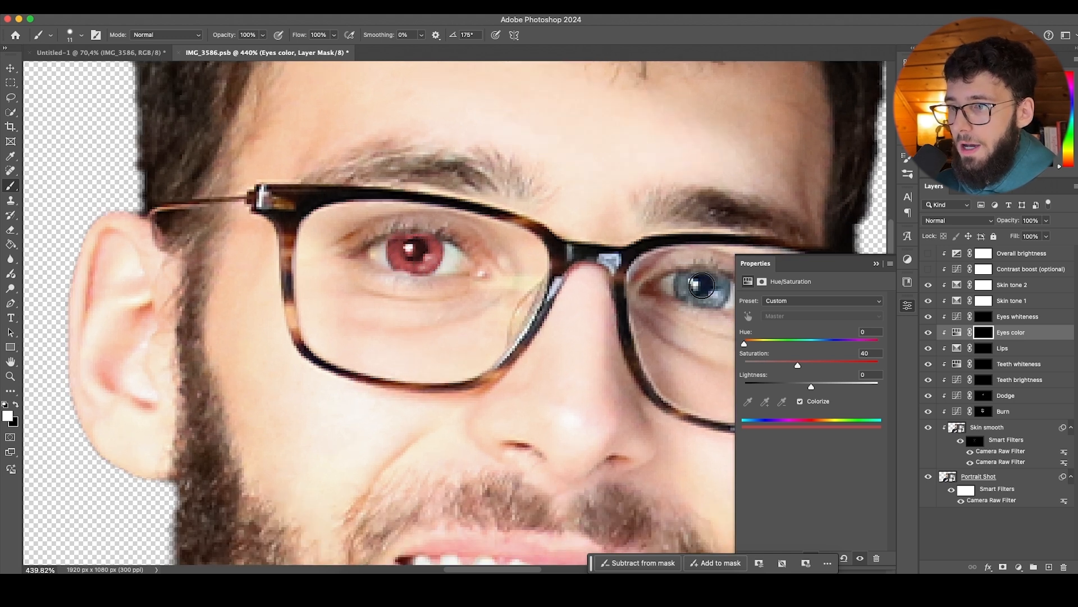
pyautogui.click(914, 302)
pyautogui.moveTo(681, 284)
pyautogui.mouseDown()
pyautogui.moveTo(718, 291)
pyautogui.moveTo(691, 294)
pyautogui.moveTo(717, 287)
pyautogui.moveTo(715, 296)
pyautogui.moveTo(687, 282)
pyautogui.mouseUp()
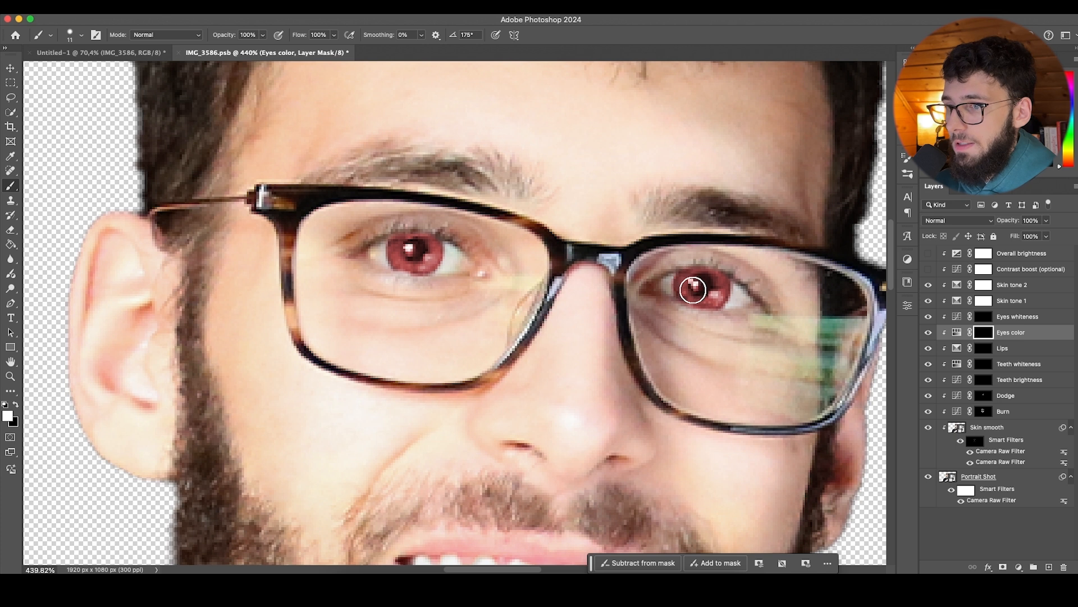
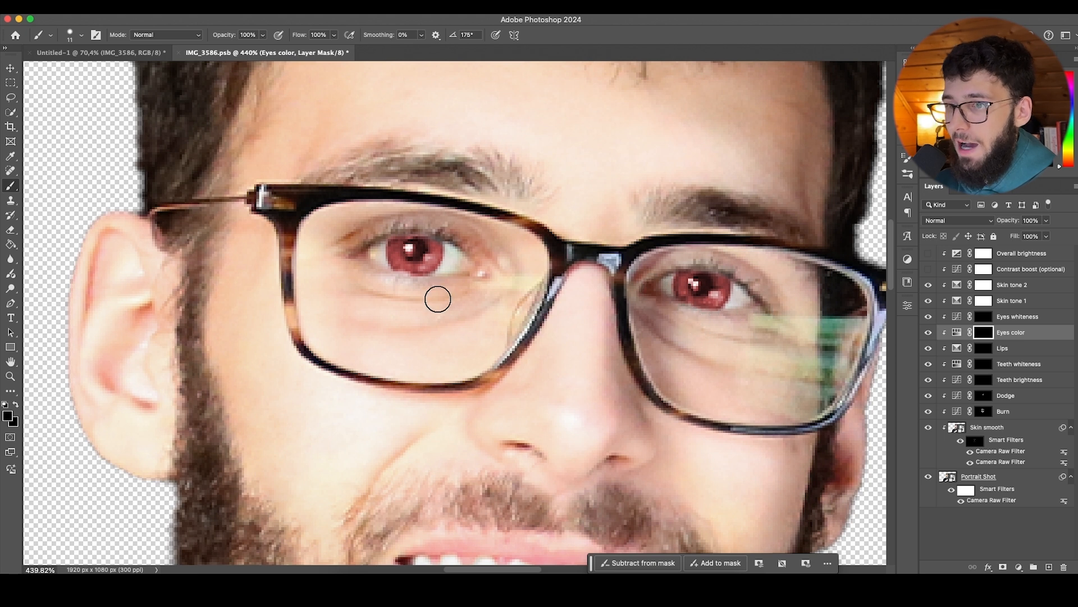
# Step: Set the Eyes color layer's colorizing to Hue 201 and Saturation 38 to make the irises blue
pyautogui.scroll(-5, 418, 290)
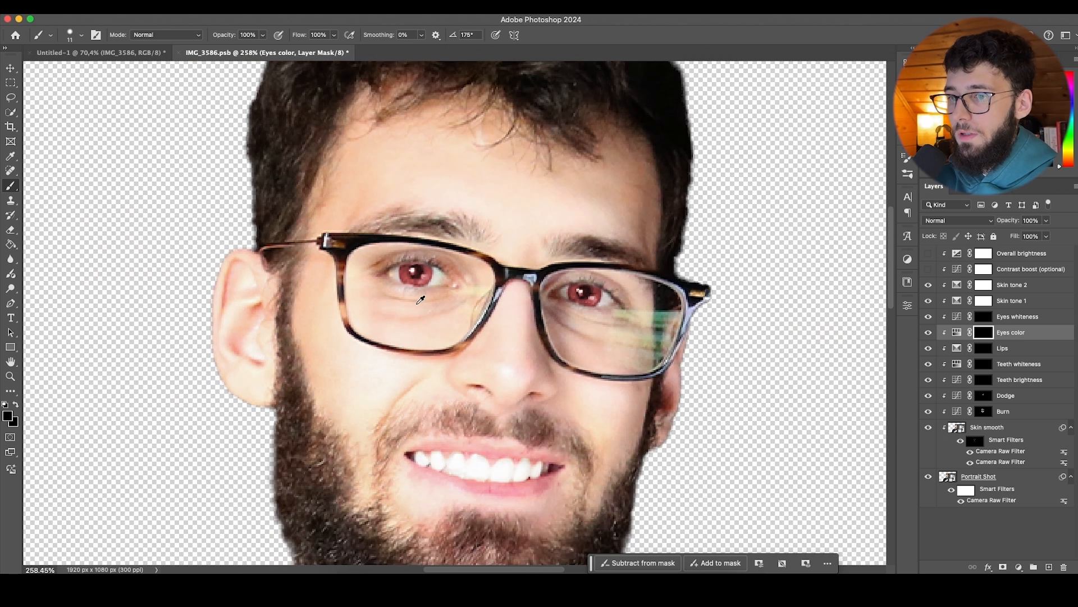
pyautogui.scroll(-4, 420, 299)
pyautogui.click(964, 332)
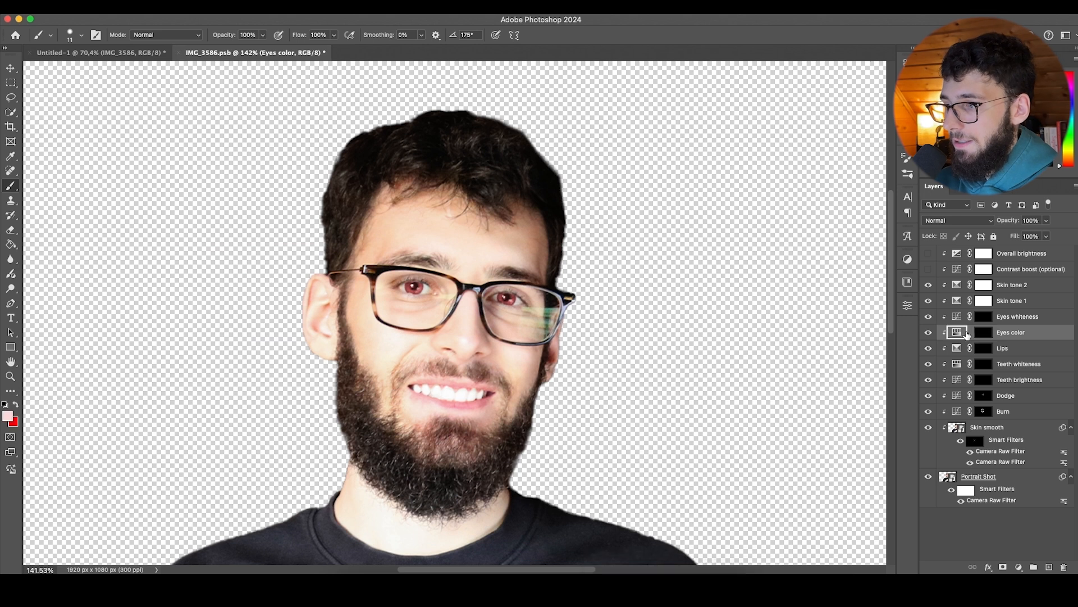
pyautogui.doubleClick(956, 334)
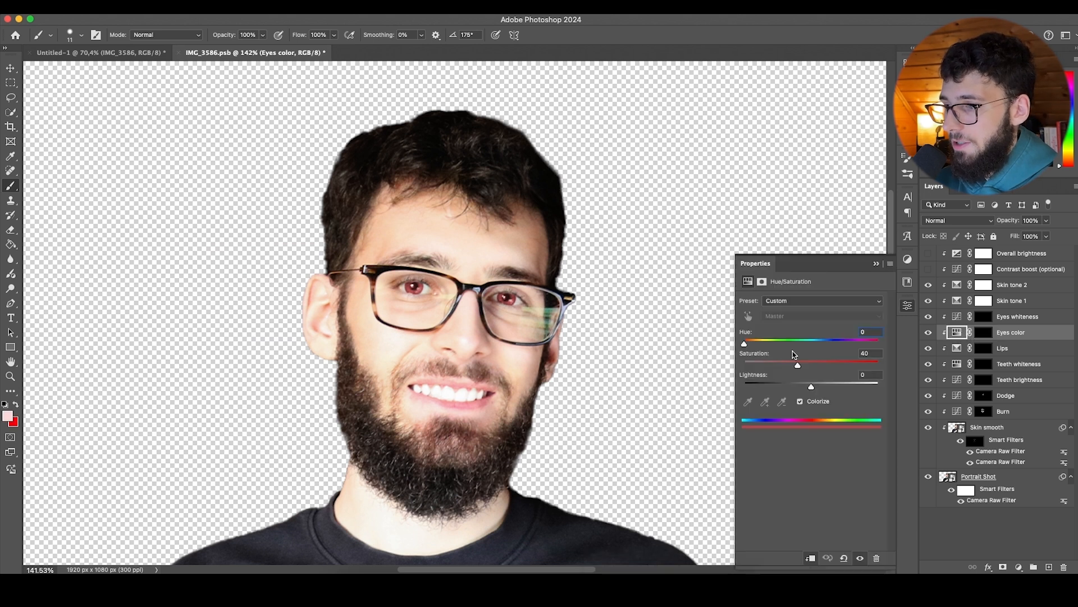
pyautogui.moveTo(747, 345); pyautogui.dragTo(824, 345)
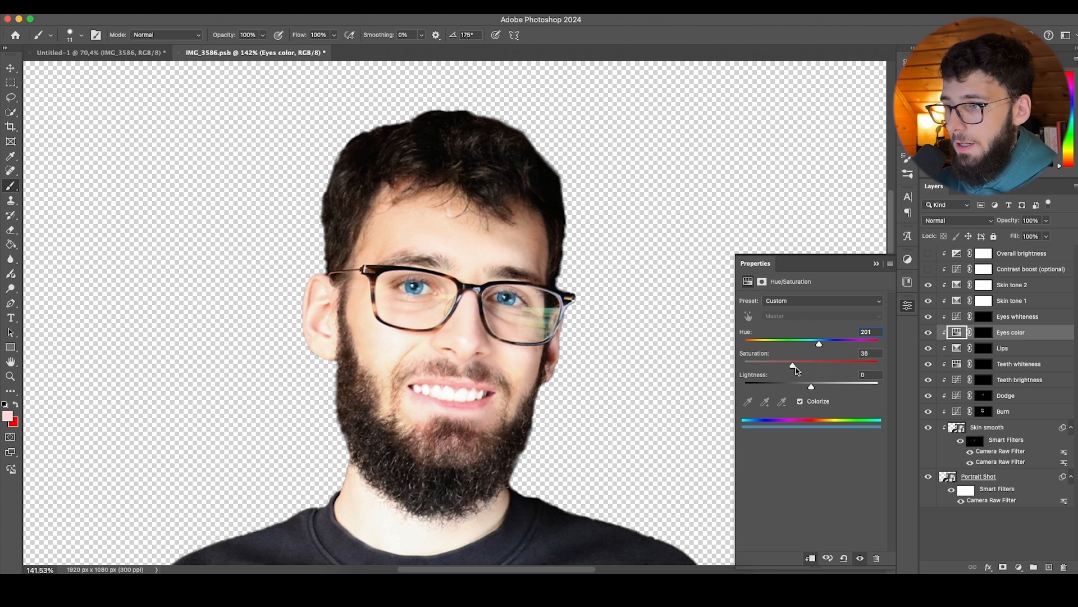
pyautogui.moveTo(814, 392)
pyautogui.mouseDown()
pyautogui.moveTo(799, 388)
pyautogui.moveTo(812, 389)
pyautogui.mouseUp()
pyautogui.scroll(-8, 478, 307)
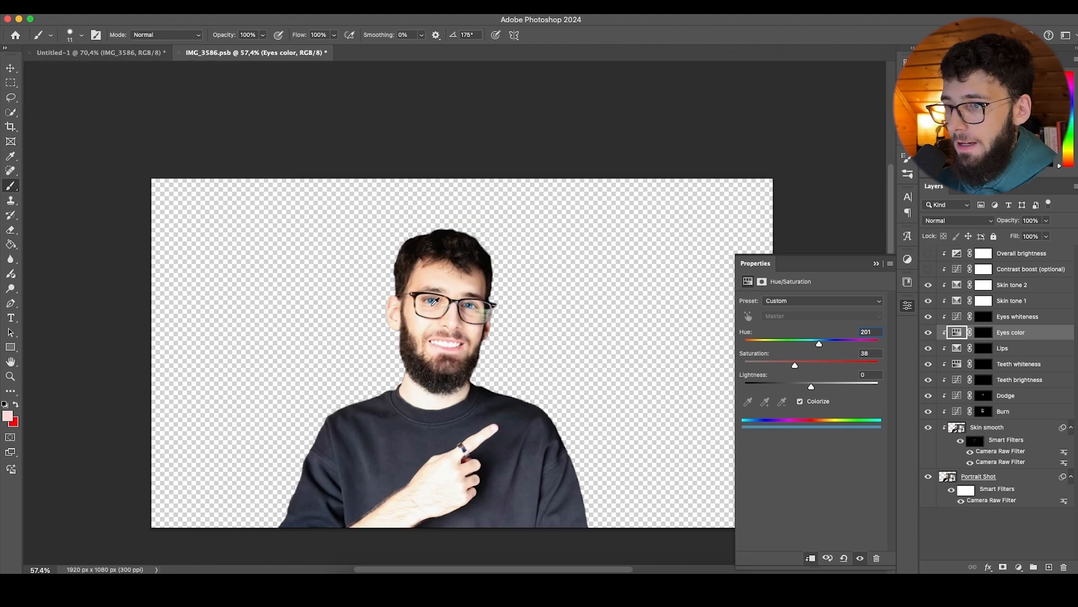
pyautogui.scroll(10, 439, 308)
pyautogui.click(907, 281)
# Step: Paint both eyes in white on the Eyes whiteness layer's mask to brighten them
pyautogui.click(984, 316)
pyautogui.scroll(3, 465, 311)
pyautogui.scroll(1, 465, 311)
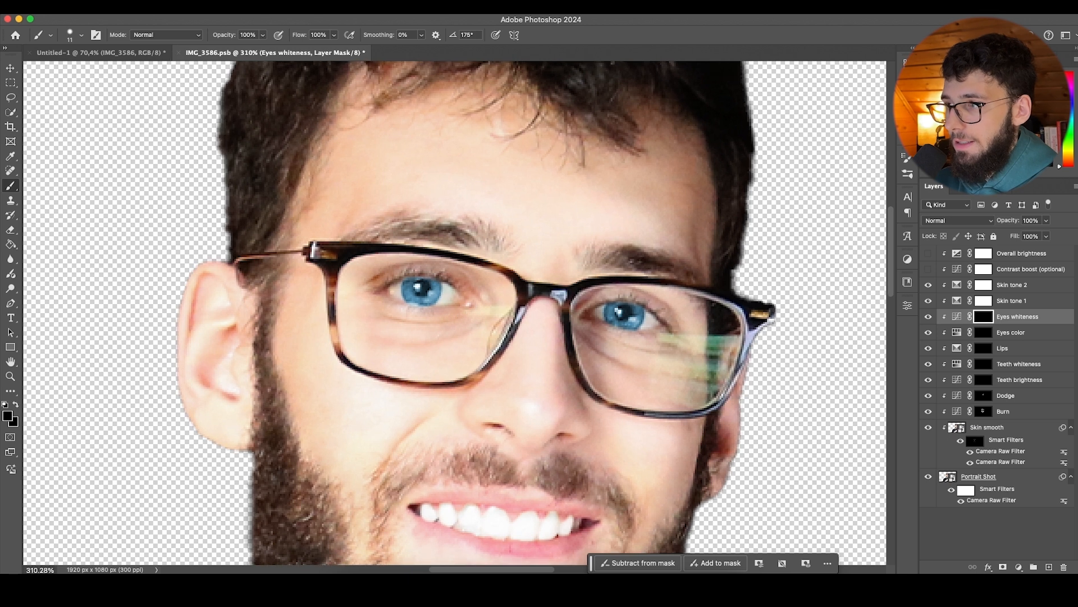
pyautogui.scroll(1, 421, 290)
pyautogui.scroll(1, 419, 292)
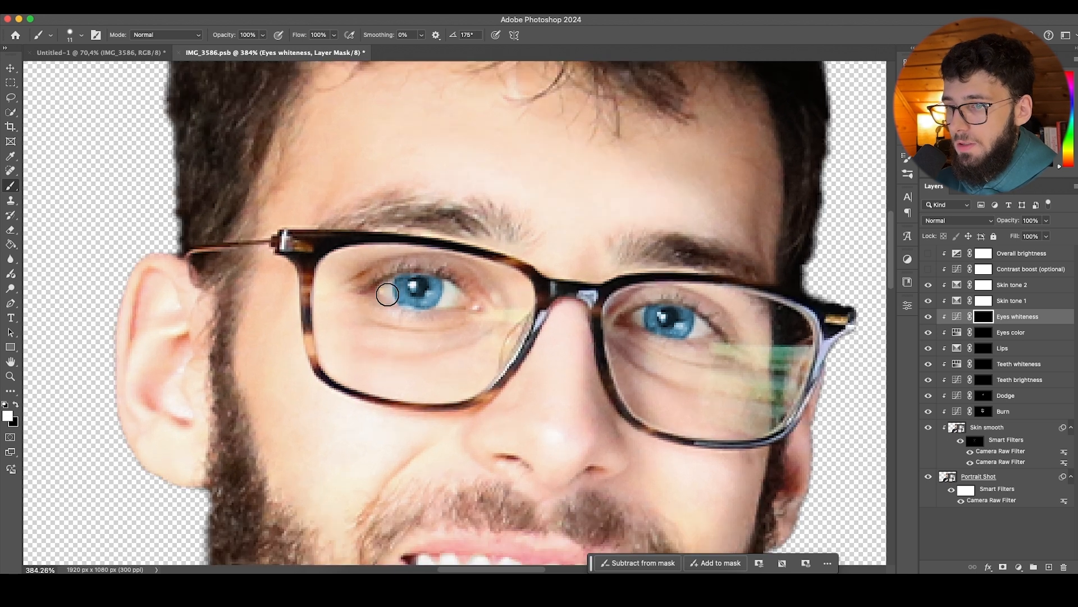
pyautogui.moveTo(444, 293)
pyautogui.mouseDown()
pyautogui.moveTo(457, 301)
pyautogui.moveTo(390, 290)
pyautogui.moveTo(431, 291)
pyautogui.mouseUp()
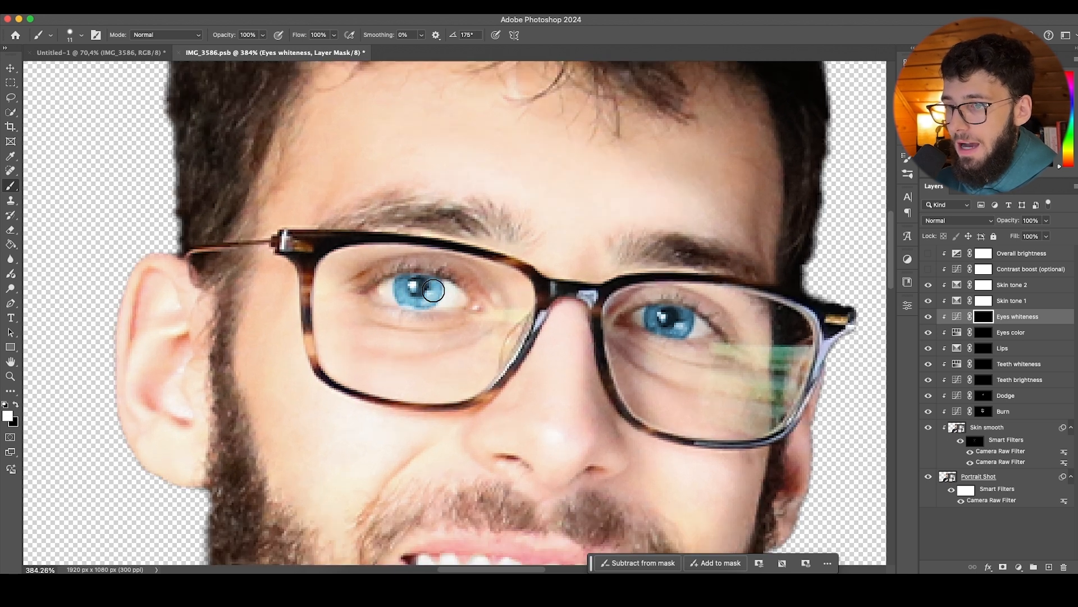
pyautogui.moveTo(627, 317)
pyautogui.mouseDown()
pyautogui.moveTo(702, 326)
pyautogui.moveTo(666, 328)
pyautogui.moveTo(688, 320)
pyautogui.mouseUp()
# Step: Clean up the spill around both eyes in black on the Eyes whiteness mask and compare the result using undo and redo
pyautogui.keyDown('alt'); pyautogui.click(108, 208); pyautogui.keyUp('alt')
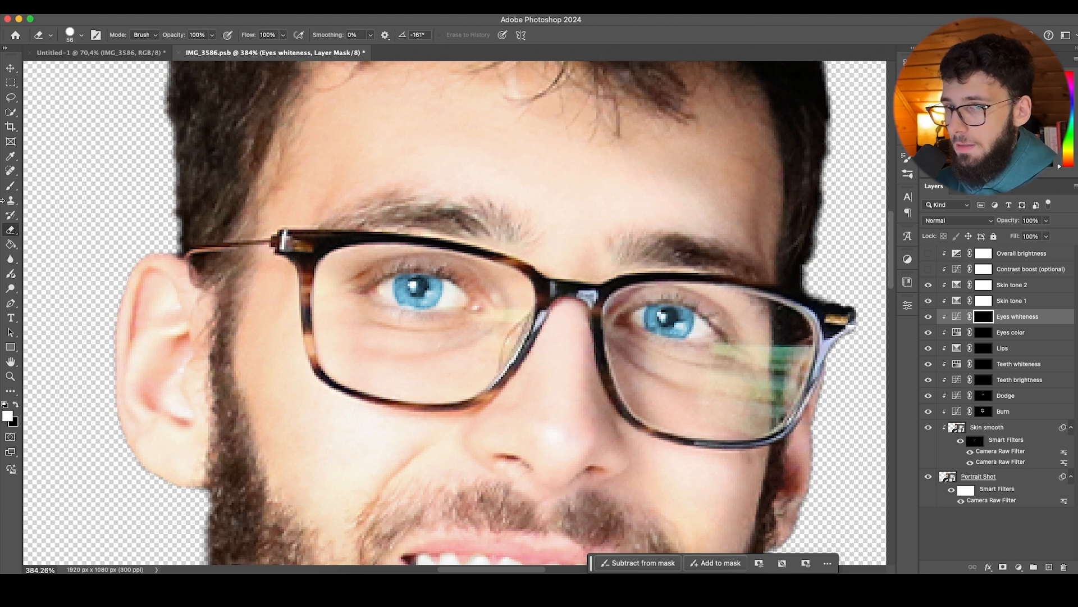
pyautogui.press('x')
pyautogui.scroll(4, 413, 305)
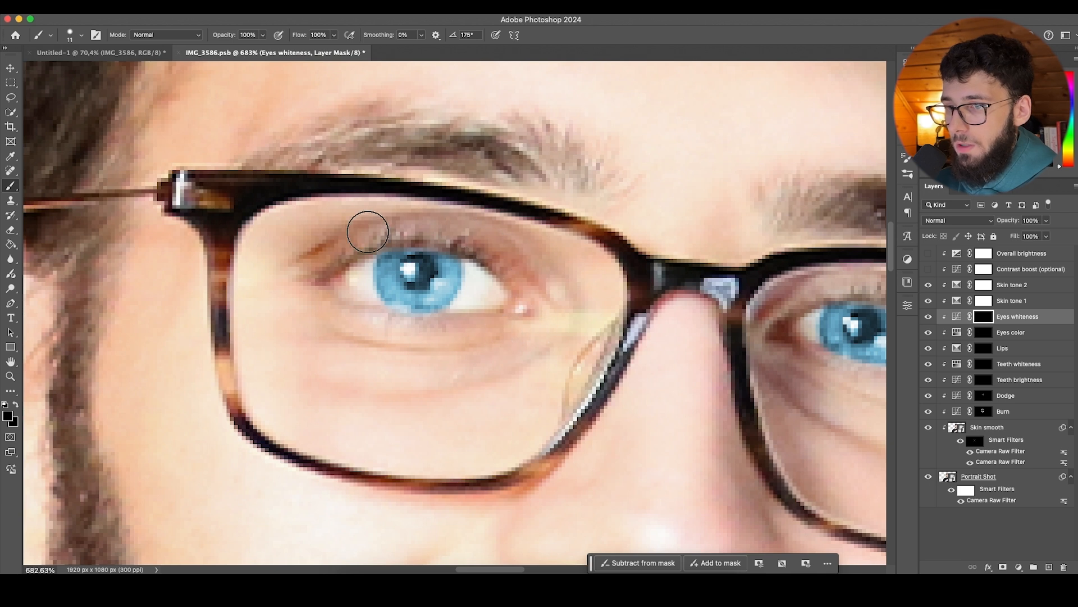
pyautogui.scroll(-3, 303, 305)
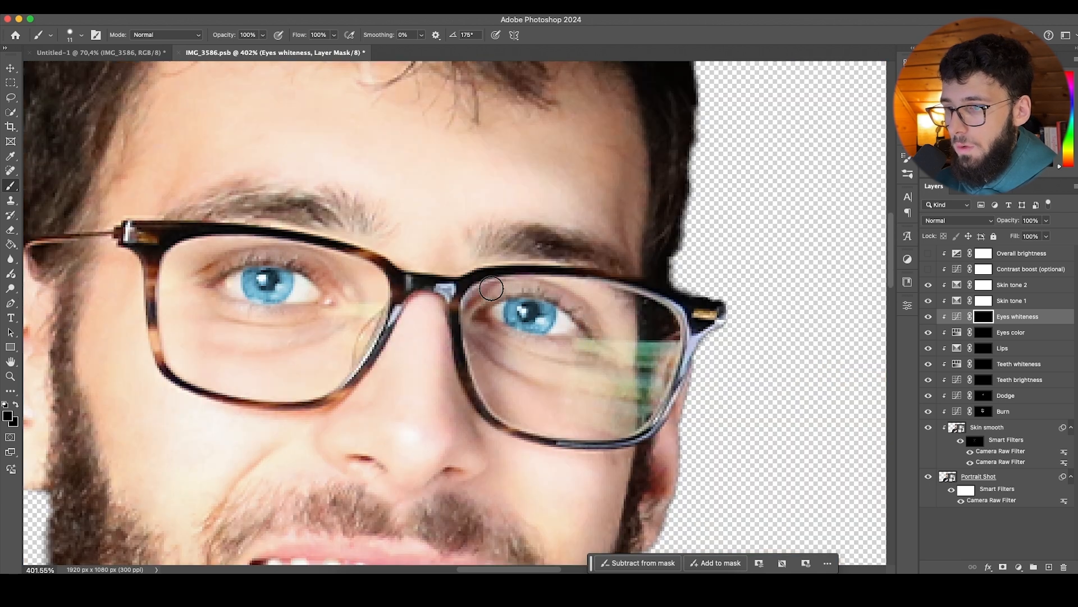
pyautogui.scroll(-5, 622, 329)
pyautogui.moveTo(1024, 322); pyautogui.dragTo(1026, 336)
pyautogui.press('super+z')
pyautogui.press('super+shift+z')
pyautogui.press('super+z')
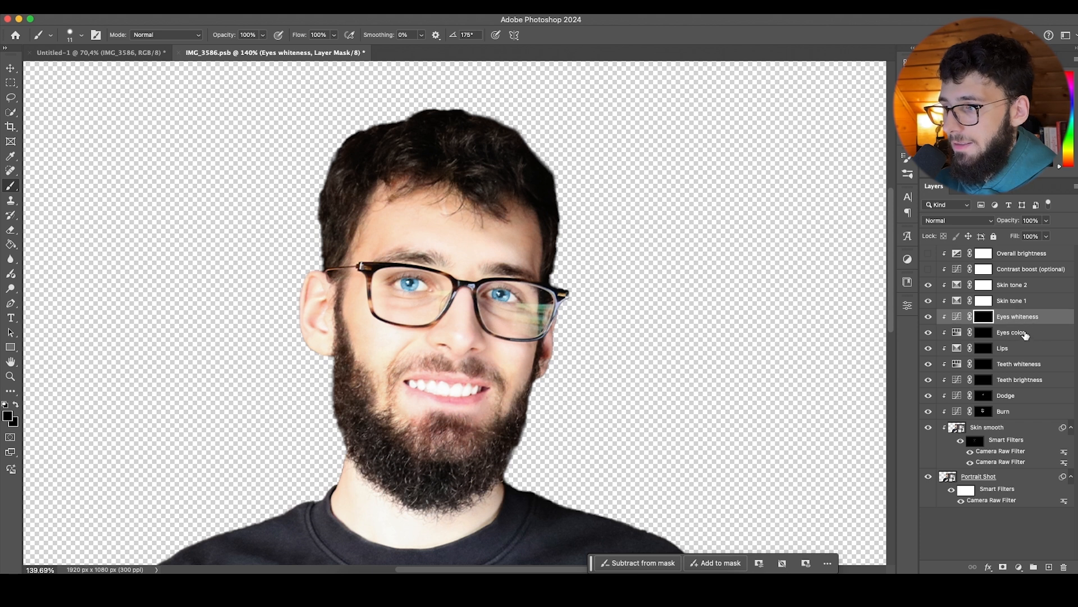
# Step: Try feathering the Eyes whiteness layer's mask by 2.4 px and undo it
pyautogui.doubleClick(958, 318)
pyautogui.moveTo(833, 354); pyautogui.dragTo(836, 355)
pyautogui.click(762, 281)
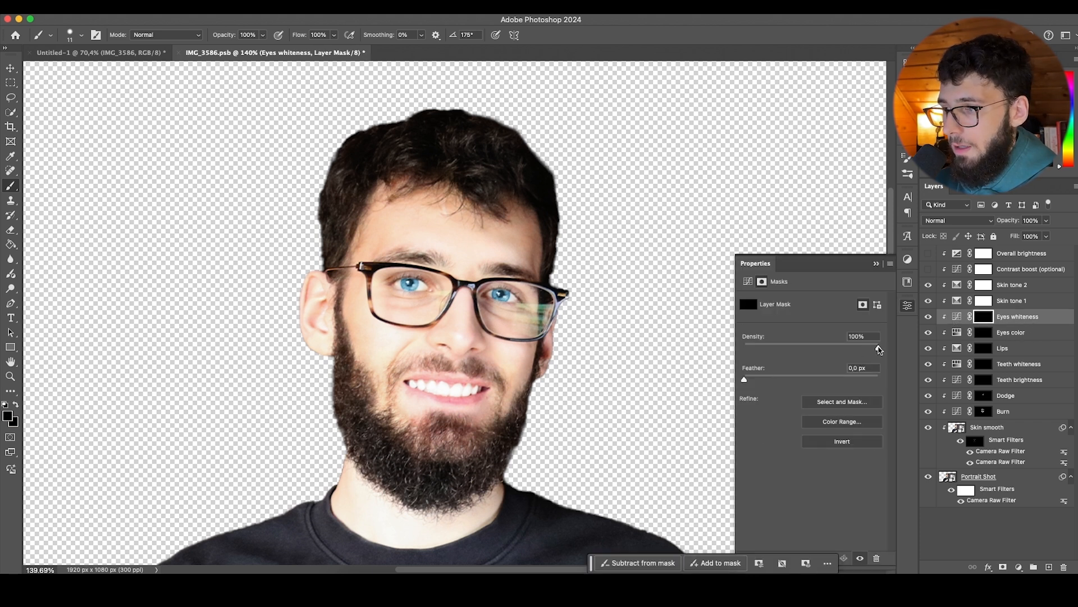
pyautogui.moveTo(796, 383); pyautogui.dragTo(868, 386)
pyautogui.press('super+z')
pyautogui.moveTo(746, 380); pyautogui.dragTo(761, 381)
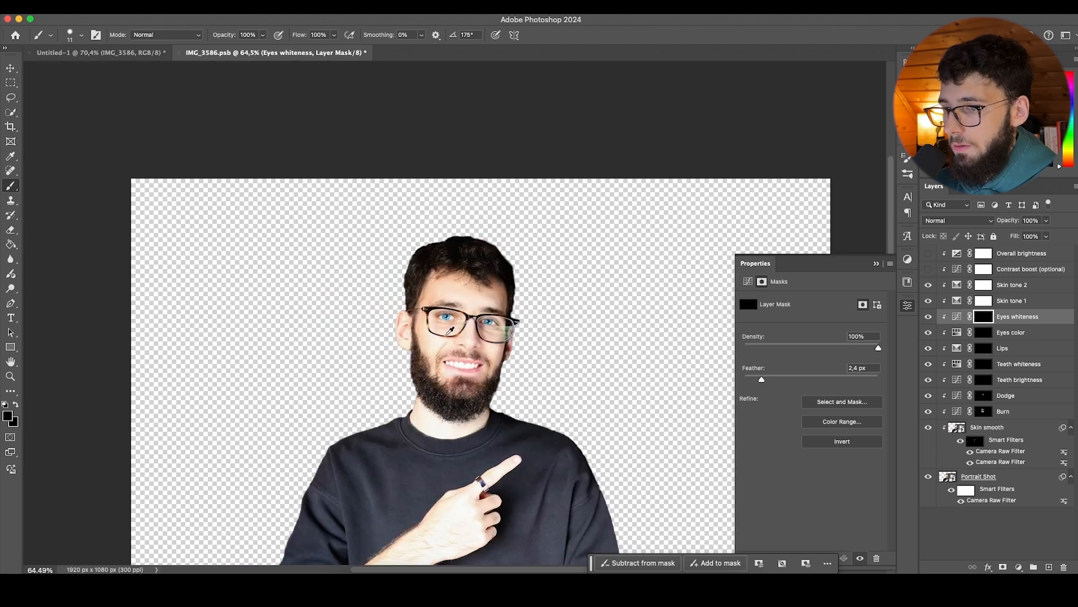
pyautogui.scroll(10, 464, 314)
pyautogui.press('super+z')
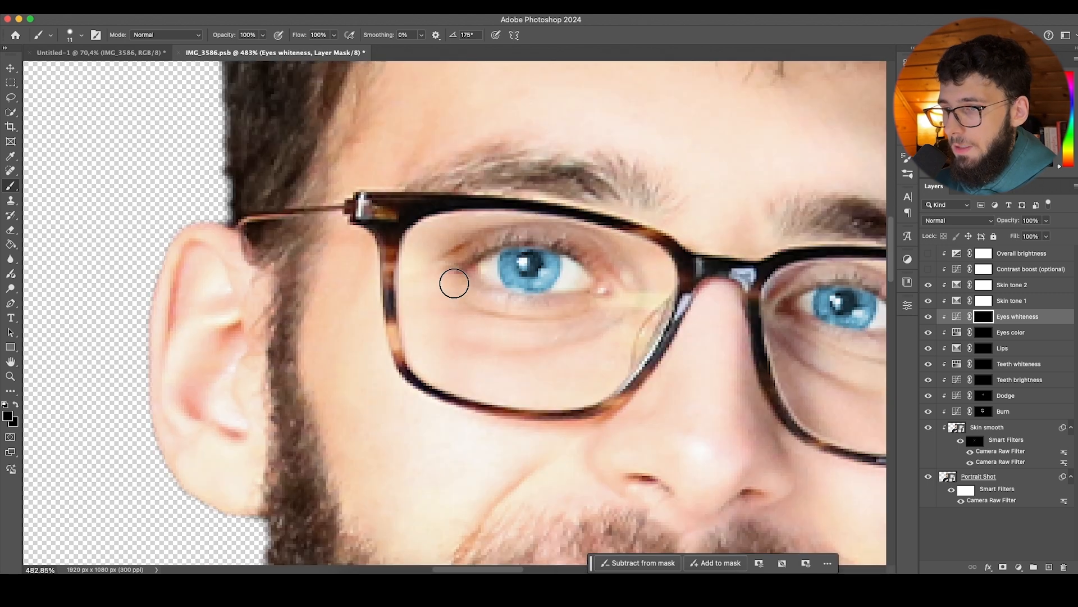
# Step: Add a layer above Eyes whiteness, paint the left-hand eye's white areas in white and set its blend mode to Saturation
pyautogui.hscroll(3, 441, 289)
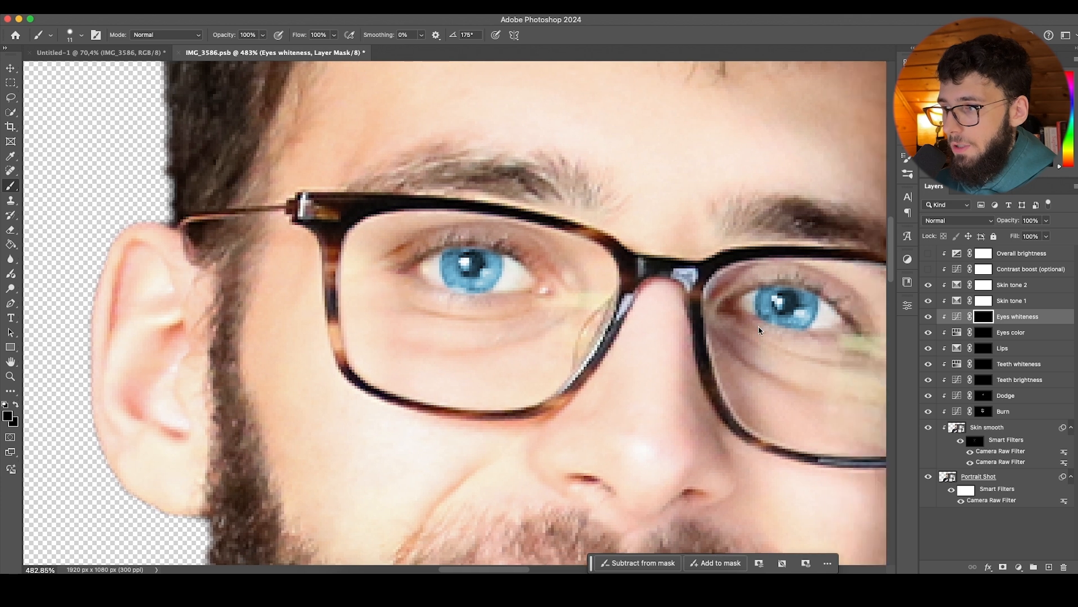
pyautogui.click(1050, 567)
pyautogui.click(980, 108)
pyautogui.moveTo(435, 267)
pyautogui.mouseDown()
pyautogui.moveTo(512, 270)
pyautogui.moveTo(521, 279)
pyautogui.moveTo(495, 282)
pyautogui.moveTo(532, 284)
pyautogui.mouseUp()
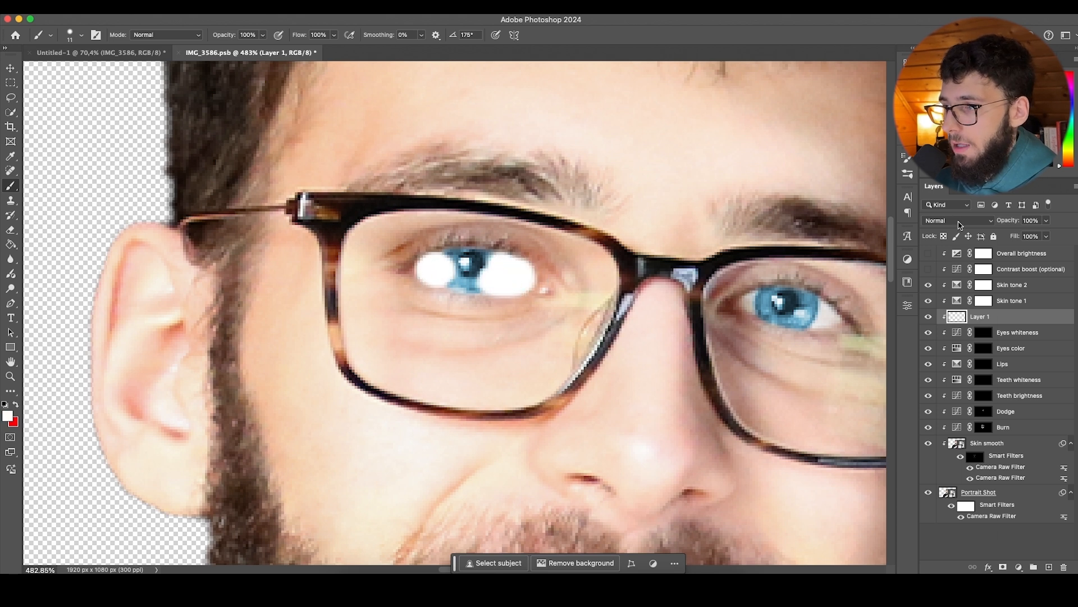
pyautogui.click(960, 220)
pyautogui.click(949, 537)
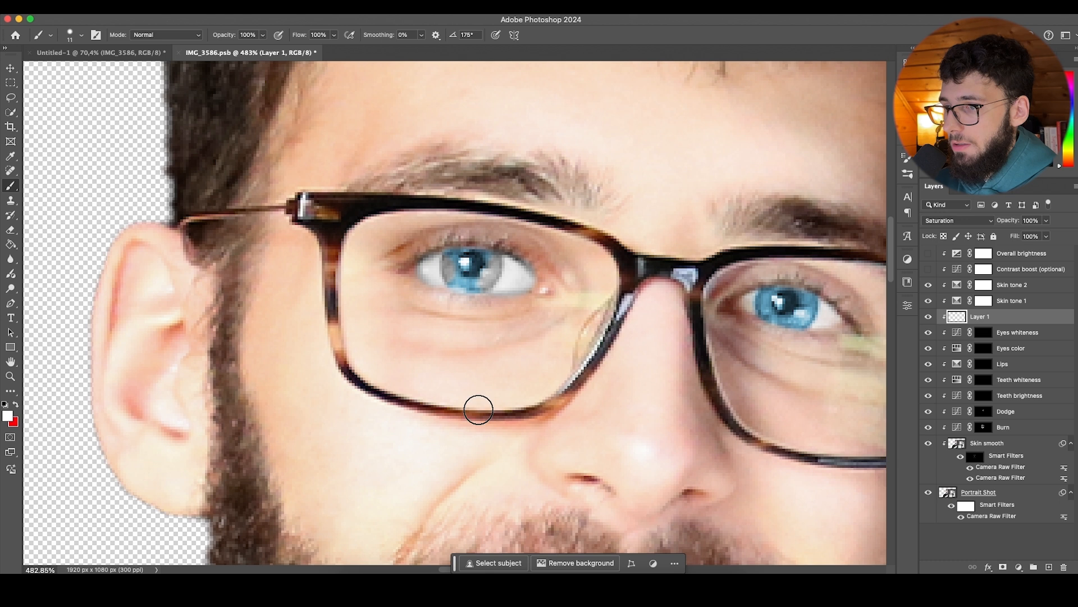
# Step: Erase the Saturation layer's paint from the left-hand iris and the skin around that eye
pyautogui.click(8, 228)
pyautogui.moveTo(548, 268)
pyautogui.mouseDown()
pyautogui.moveTo(456, 258)
pyautogui.moveTo(454, 267)
pyautogui.moveTo(454, 255)
pyautogui.moveTo(486, 253)
pyautogui.mouseUp()
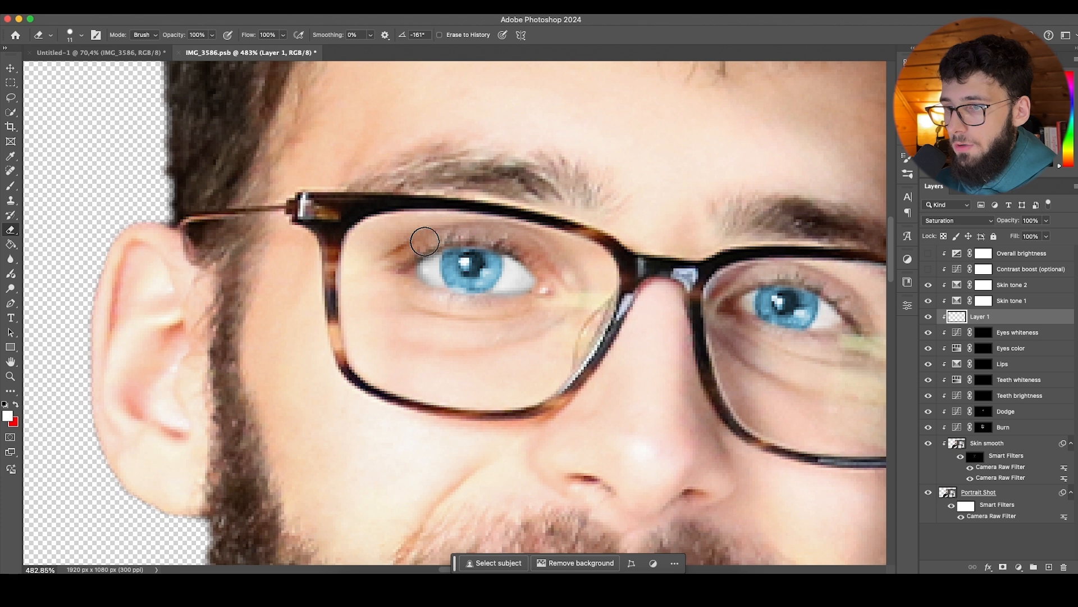
pyautogui.scroll(-5, 425, 248)
pyautogui.scroll(5, 444, 272)
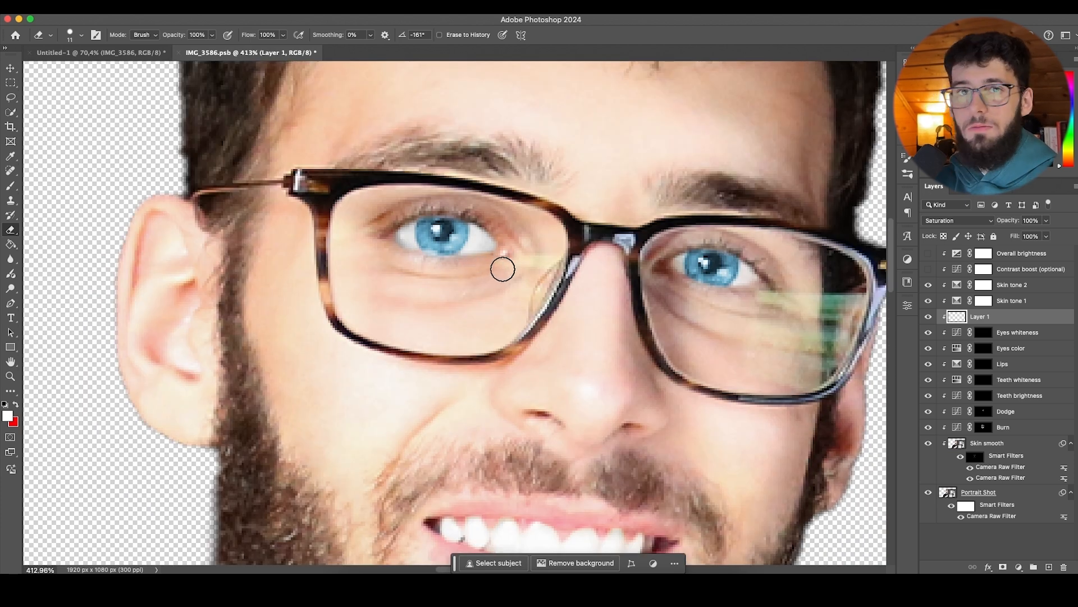
# Step: Paint the right-hand eye's white areas in white on the Saturation layer and erase the paint covering its iris
pyautogui.hscroll(1, 674, 289)
pyautogui.scroll(4, 674, 288)
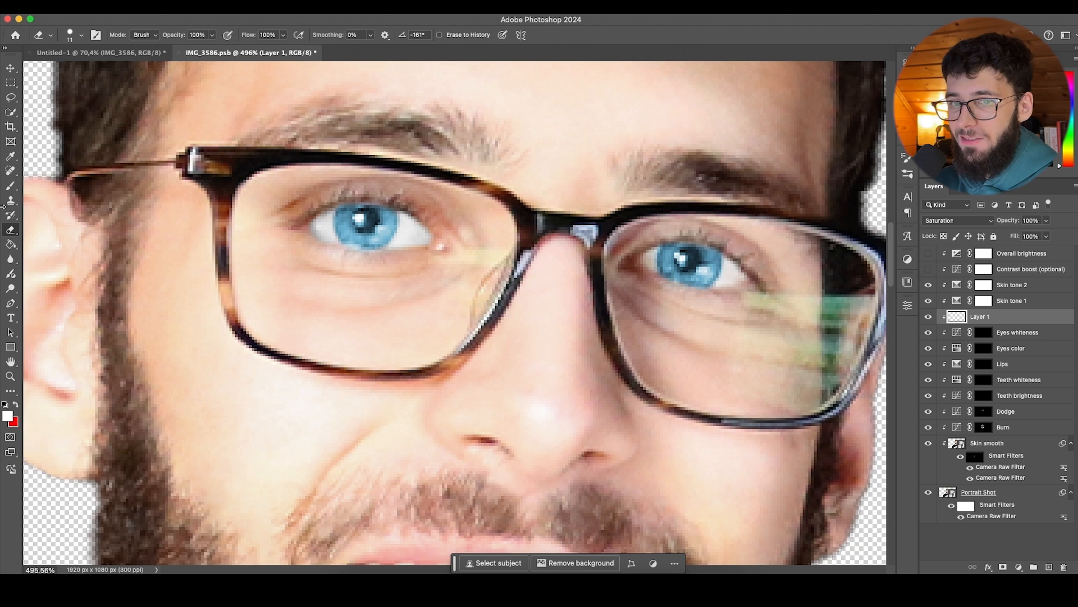
pyautogui.press('b')
pyautogui.scroll(4, 724, 285)
pyautogui.moveTo(727, 253)
pyautogui.mouseDown()
pyautogui.moveTo(700, 266)
pyautogui.moveTo(614, 241)
pyautogui.mouseUp()
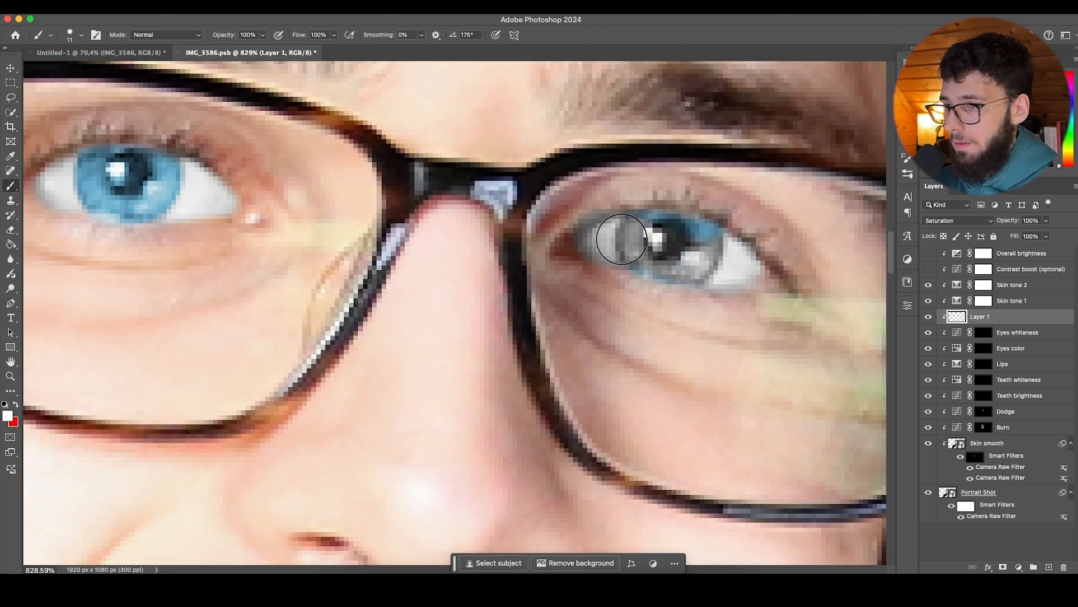
pyautogui.click(10, 229)
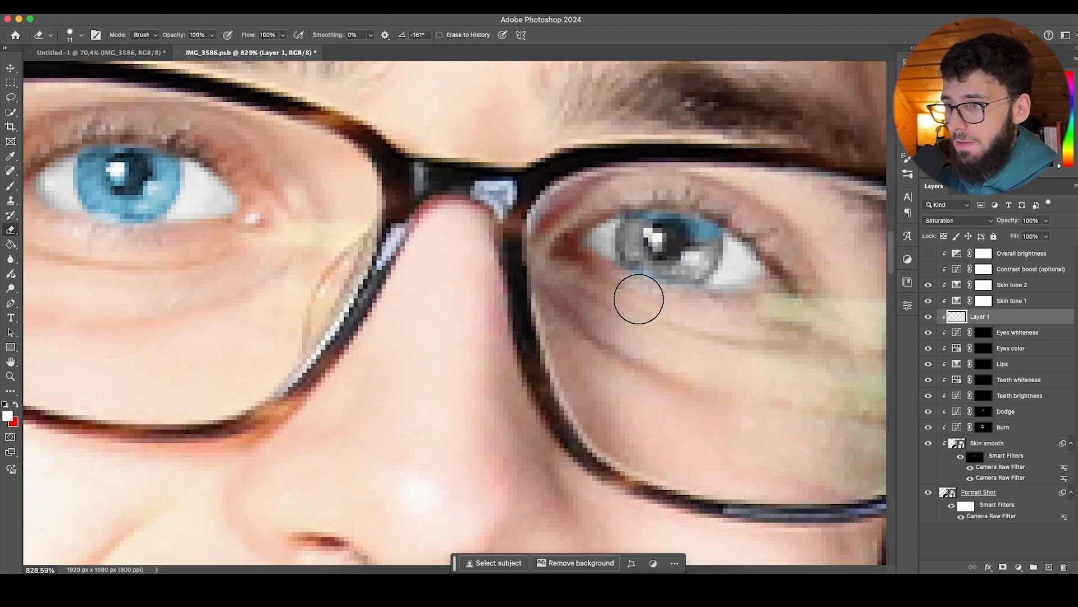
pyautogui.moveTo(677, 230)
pyautogui.mouseDown()
pyautogui.moveTo(642, 226)
pyautogui.moveTo(690, 266)
pyautogui.mouseUp()
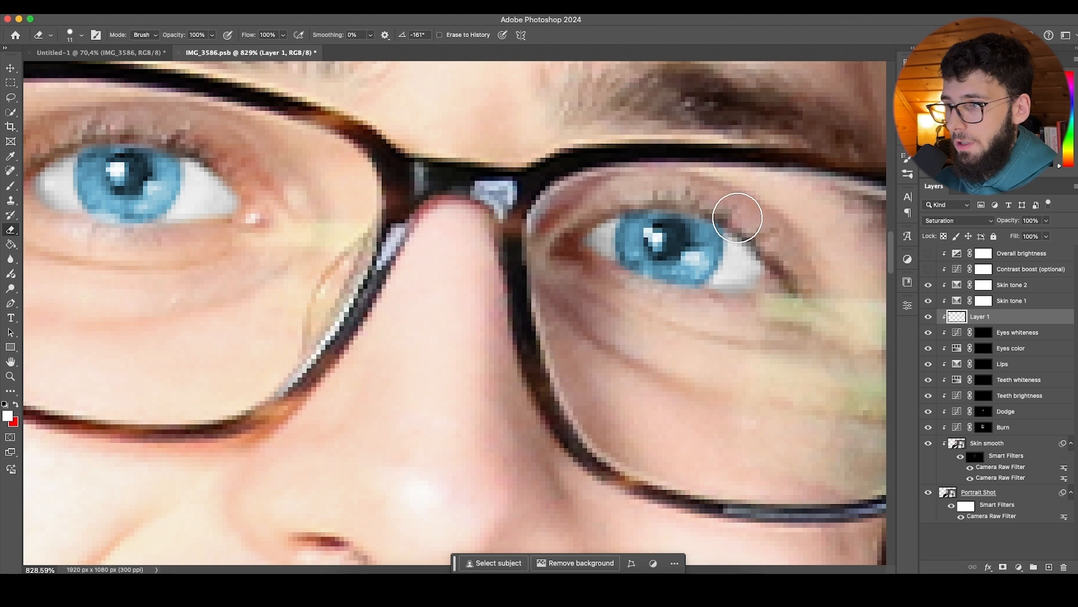
pyautogui.scroll(-10, 602, 298)
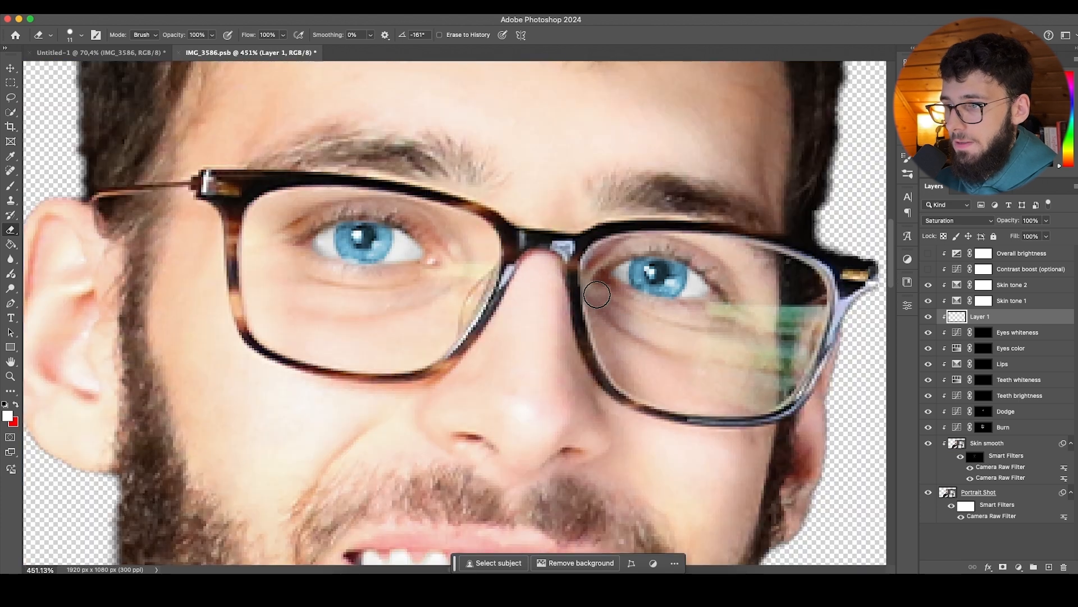
pyautogui.scroll(-5, 461, 277)
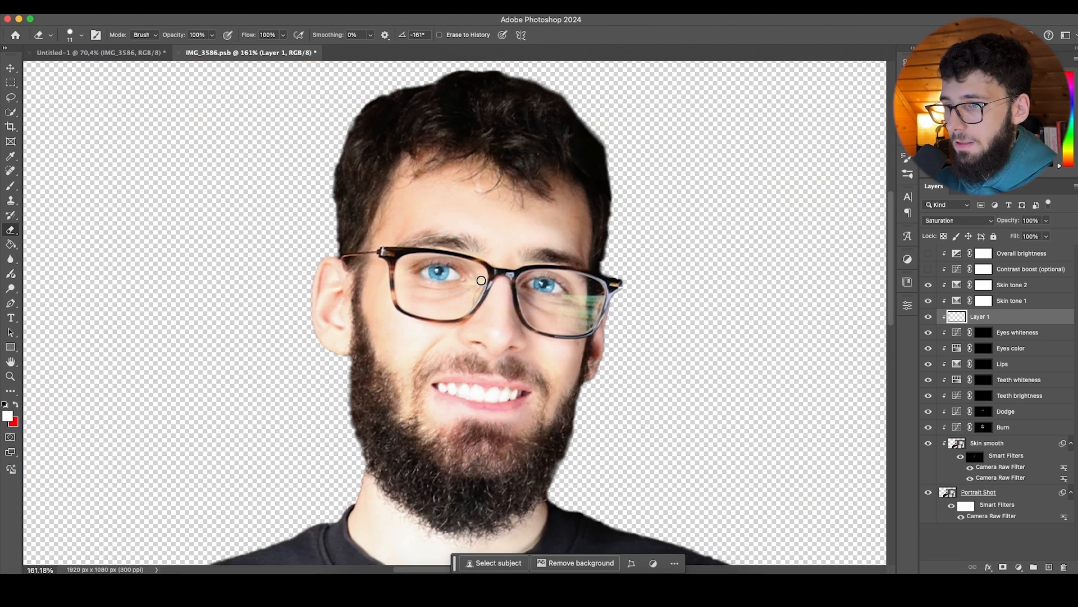
pyautogui.scroll(7, 479, 276)
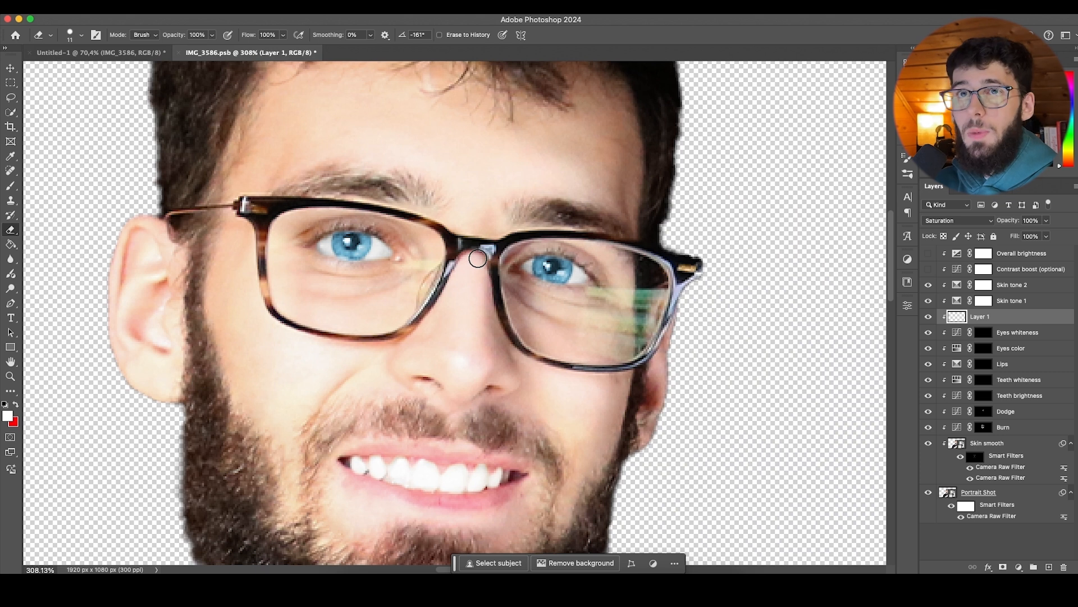
# Step: Set the Skin tone 1 layer's Reds to Cyan -4, Magenta +4, Yellow +3 and Black -8
pyautogui.click(960, 304)
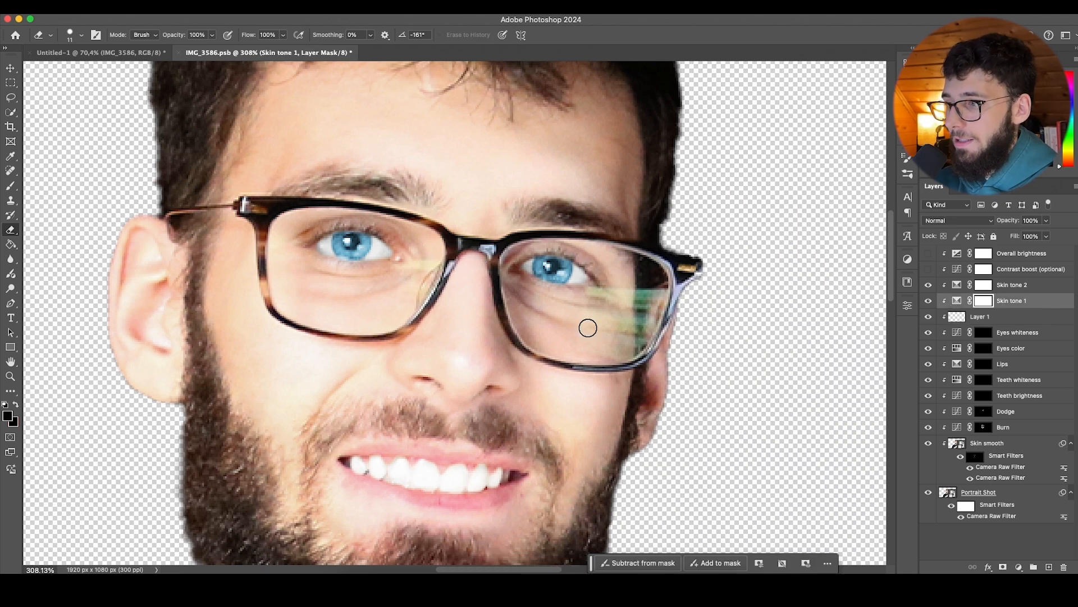
pyautogui.scroll(-5, 585, 325)
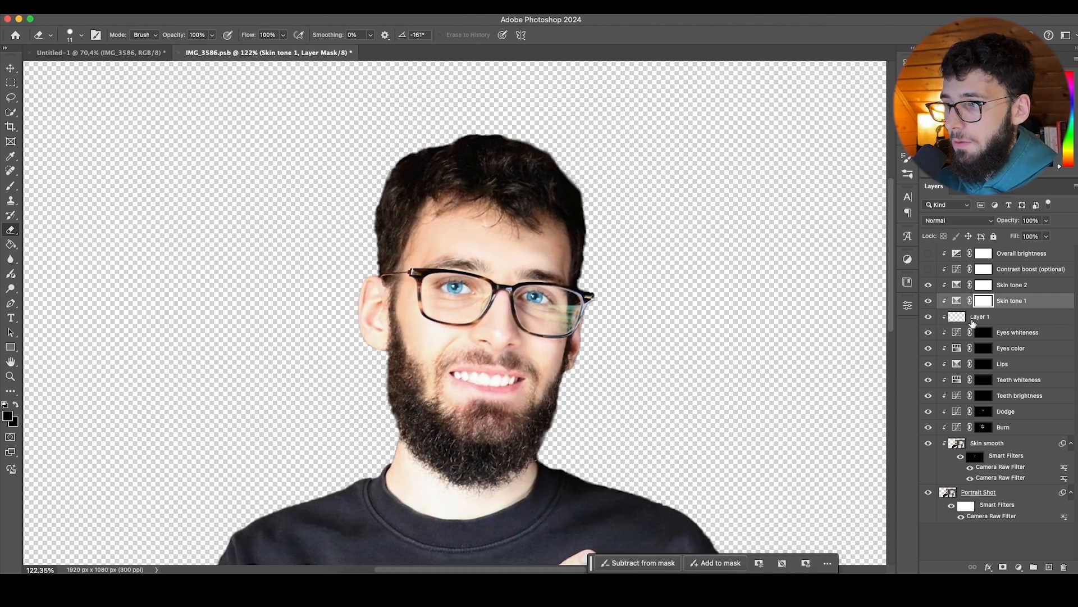
pyautogui.click(956, 301)
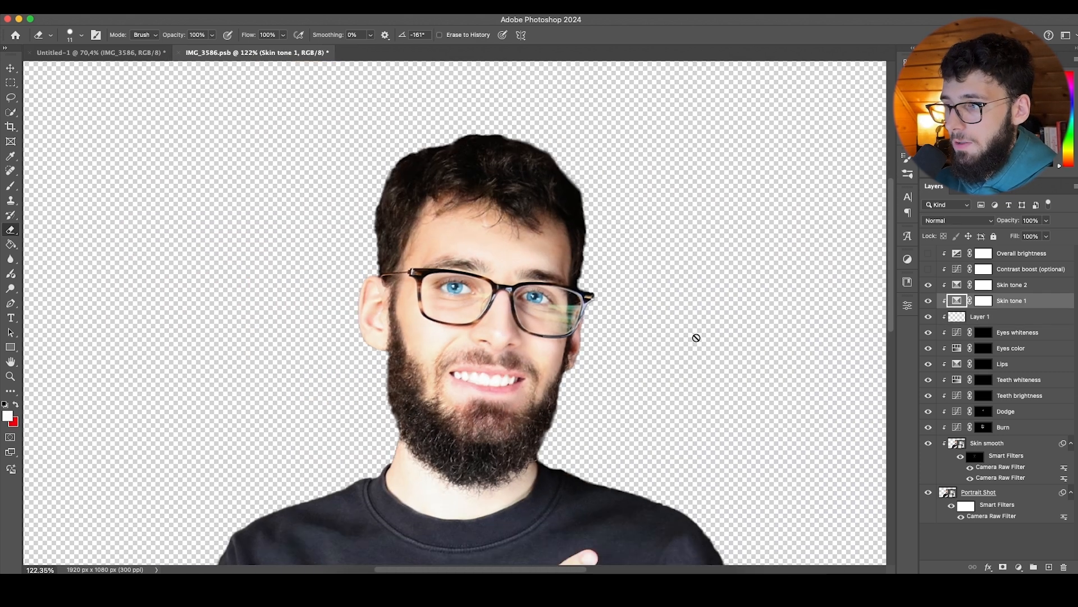
pyautogui.scroll(-1, 466, 288)
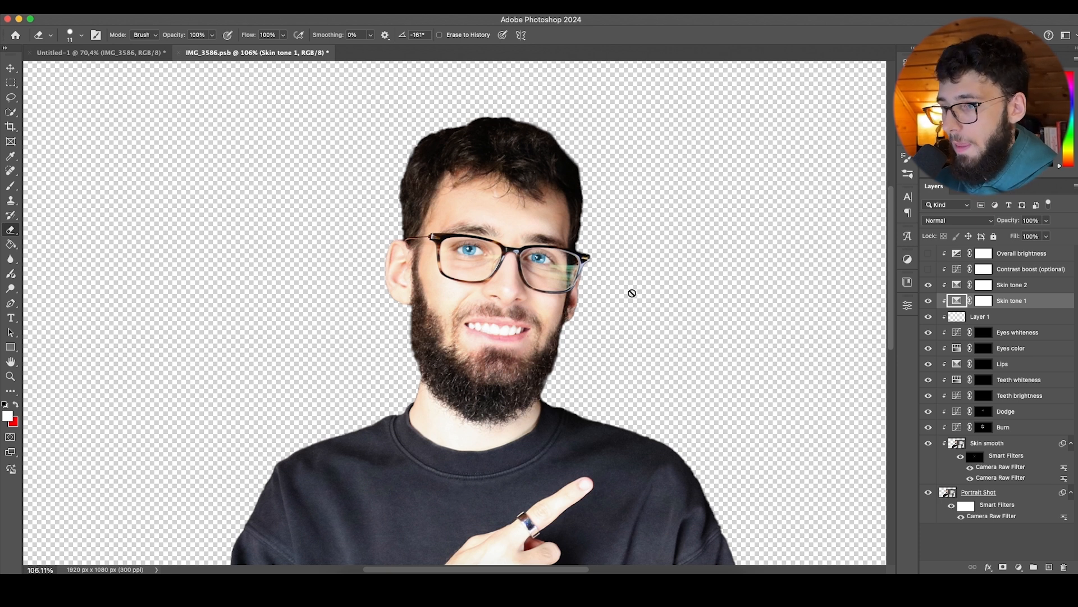
pyautogui.doubleClick(958, 301)
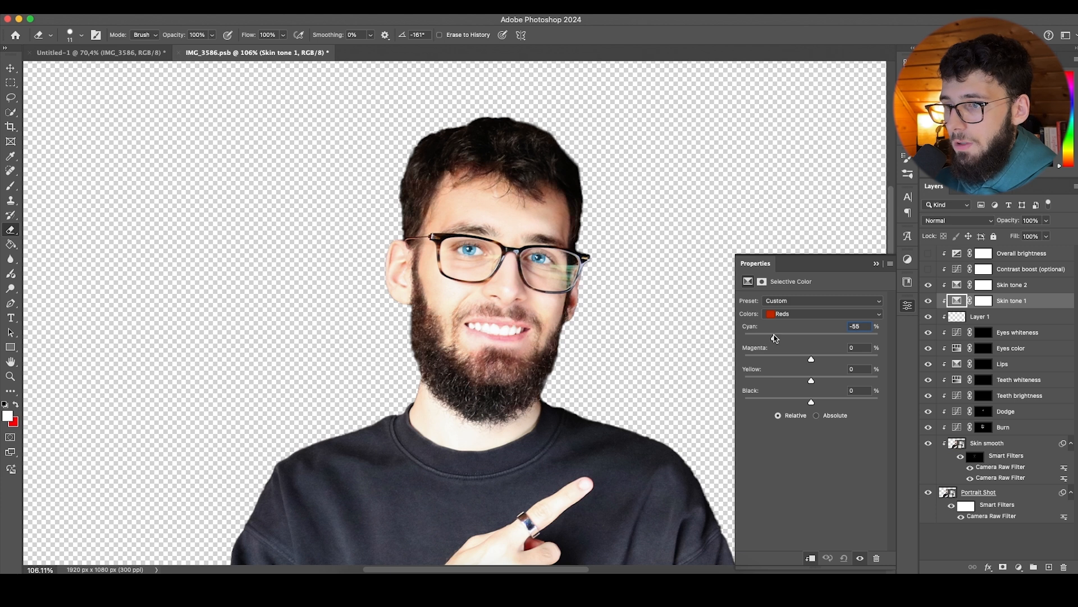
pyautogui.moveTo(814, 341); pyautogui.dragTo(814, 360)
pyautogui.moveTo(812, 381); pyautogui.dragTo(807, 409)
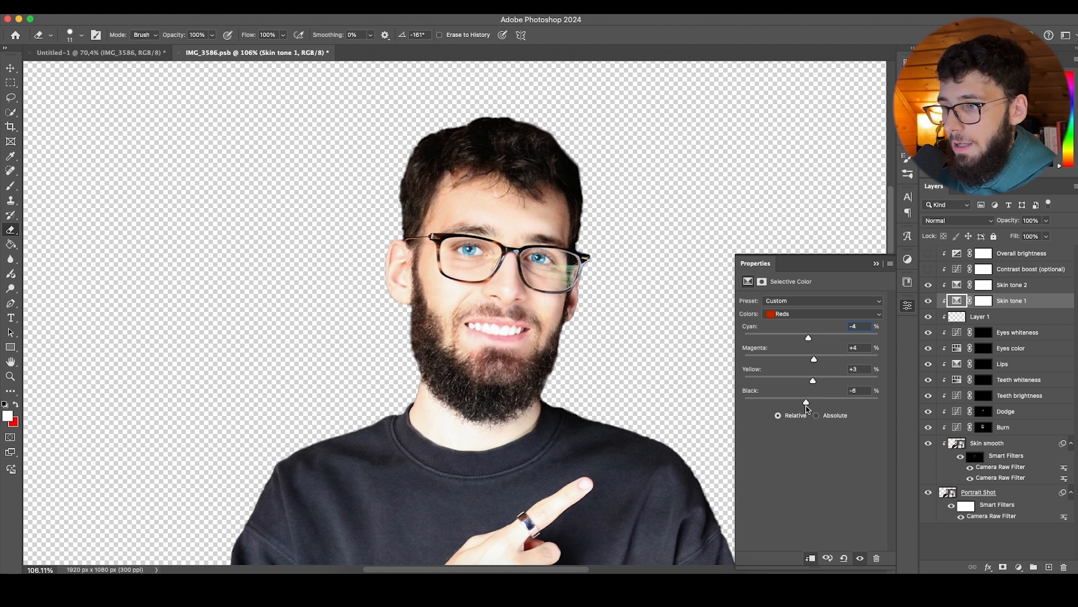
# Step: Set the Skin tone 2 layer's Reds to Cyan -3, Magenta +27, Yellow +28 and Black -24
pyautogui.click(956, 286)
pyautogui.moveTo(812, 340); pyautogui.dragTo(824, 361)
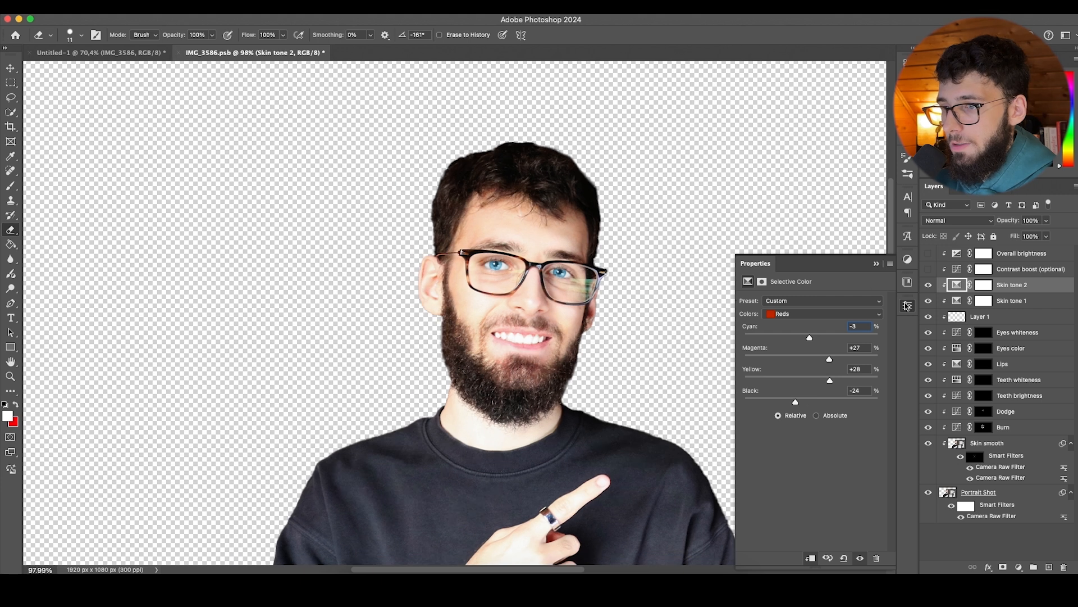
pyautogui.click(907, 306)
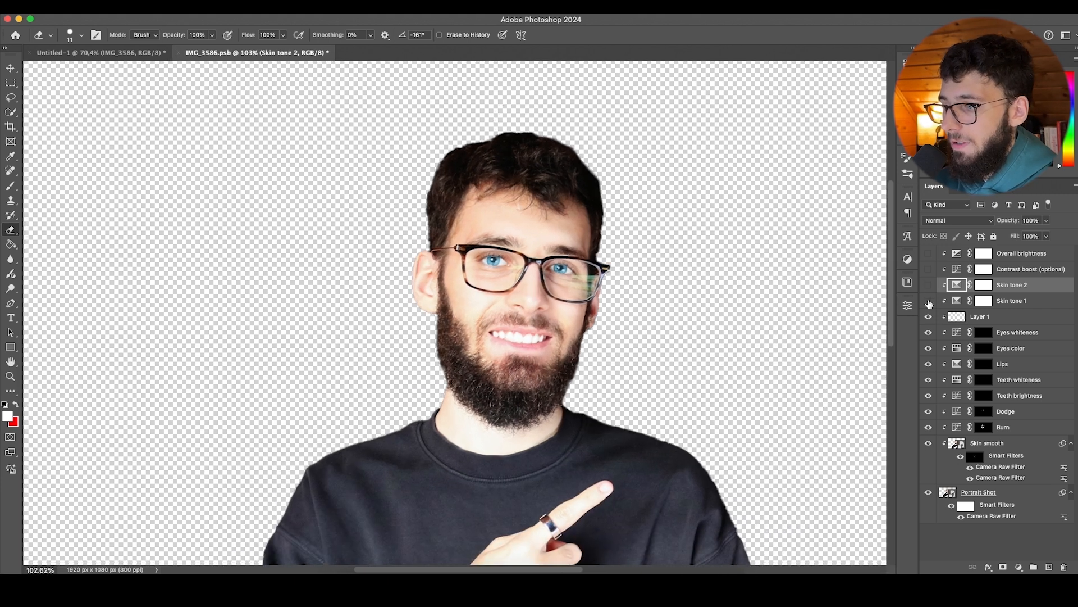
# Step: Compare the portrait with and without the retouching layers from Skin tone 2 down to Skin smooth
pyautogui.scroll(-3, 584, 344)
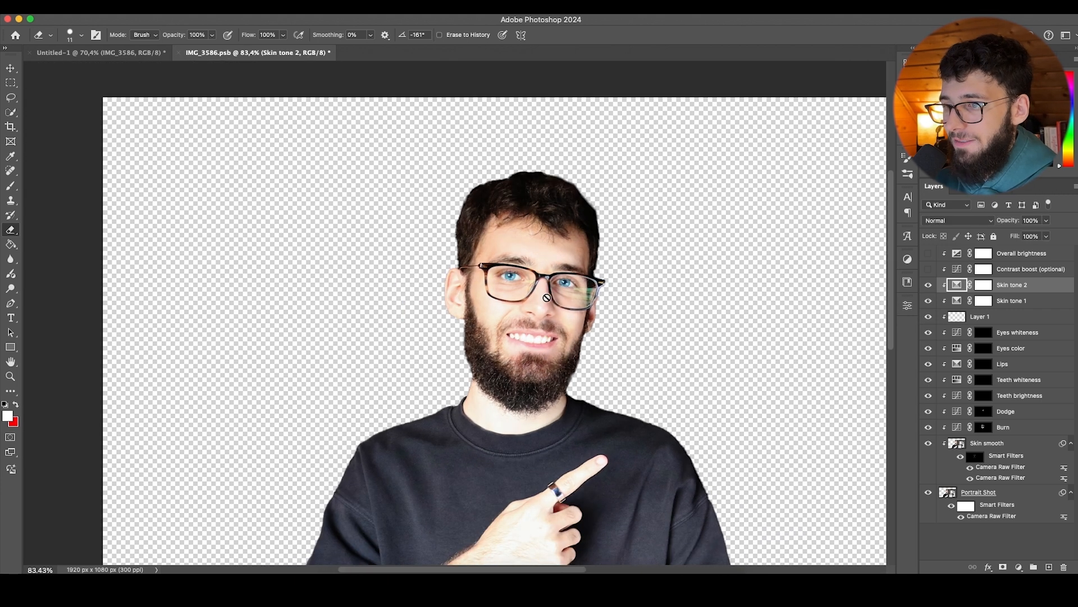
pyautogui.scroll(-1, 585, 342)
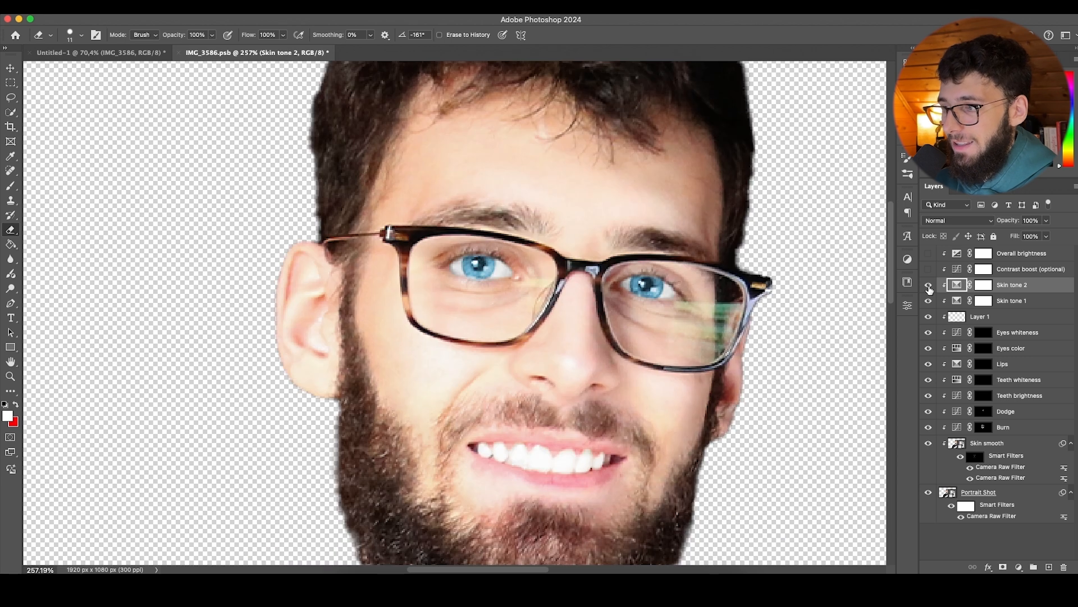
pyautogui.moveTo(928, 287); pyautogui.dragTo(919, 448)
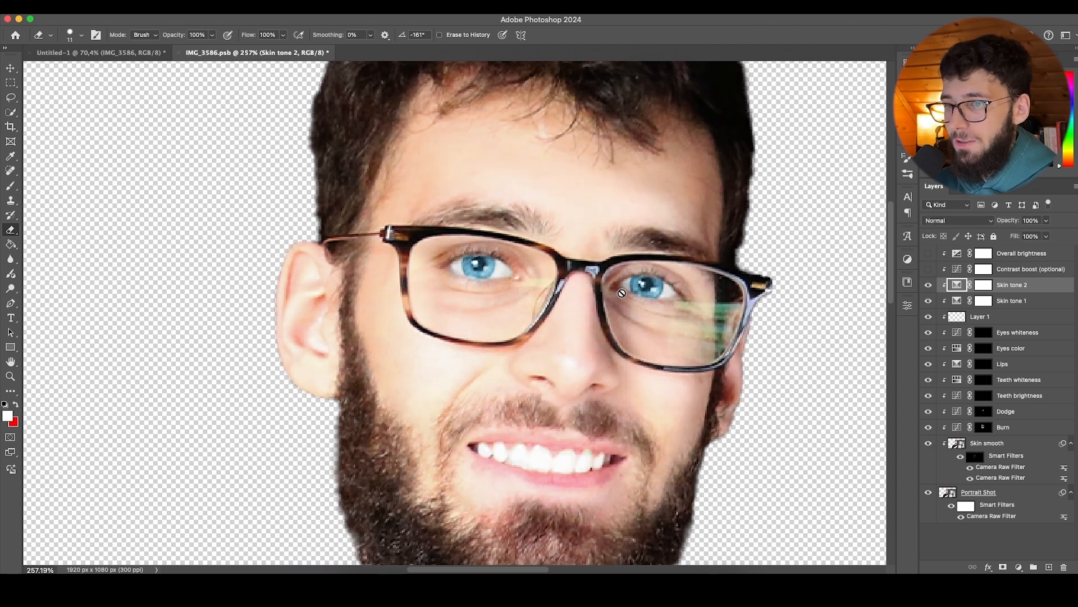
pyautogui.scroll(-5, 616, 298)
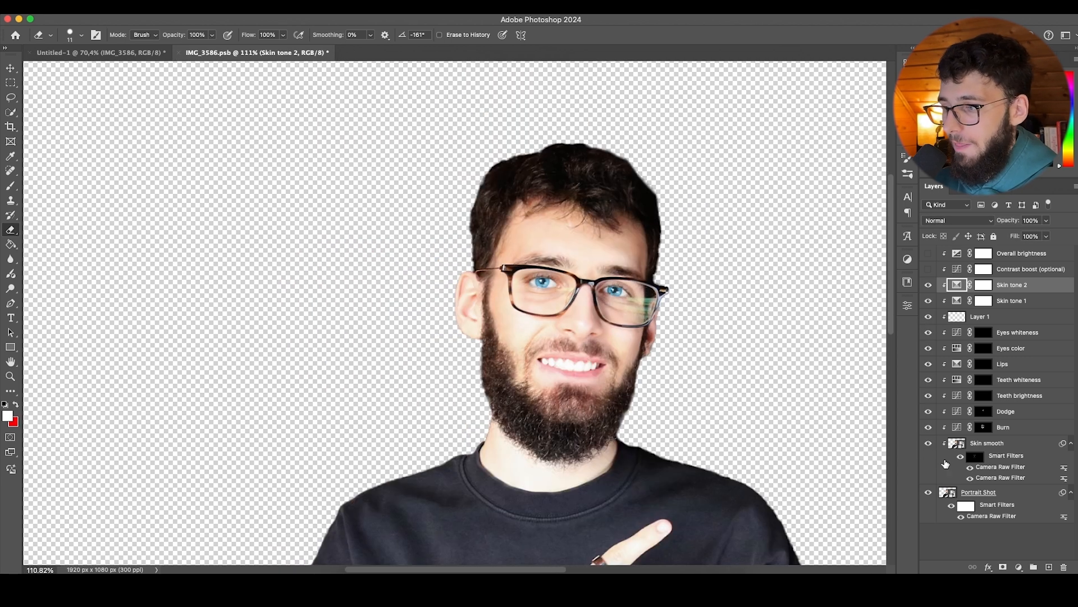
pyautogui.click(975, 456)
pyautogui.scroll(2, 537, 348)
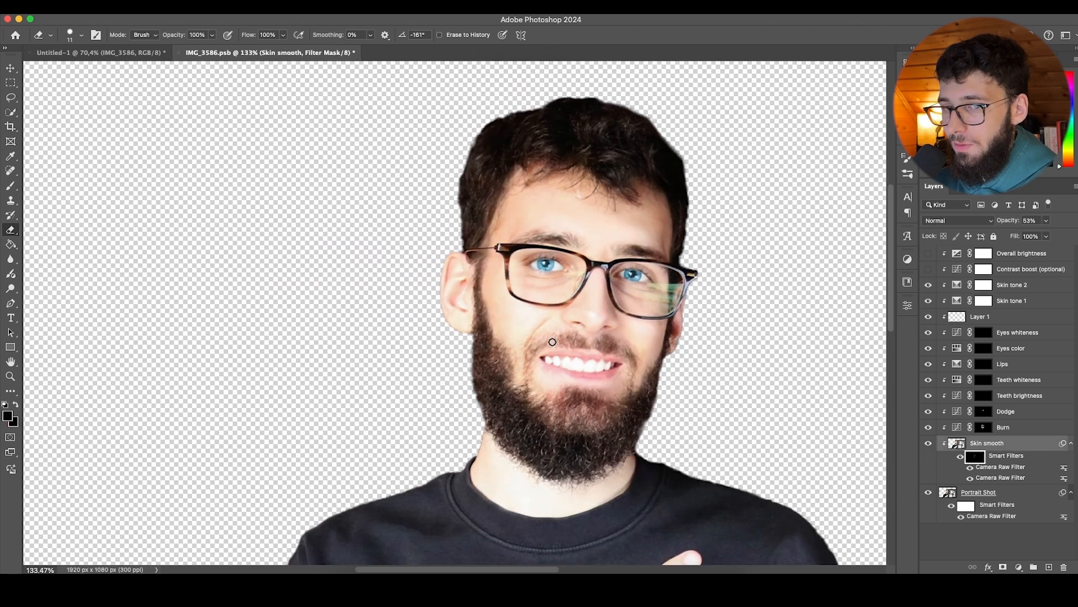
pyautogui.click(989, 316)
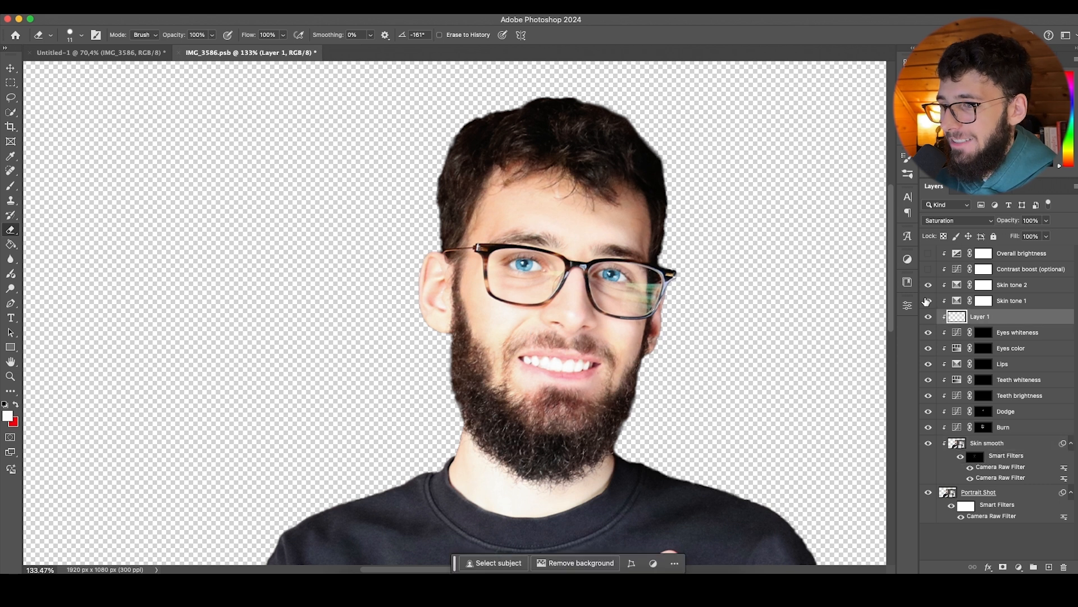
pyautogui.scroll(2, 568, 278)
pyautogui.scroll(5, 569, 277)
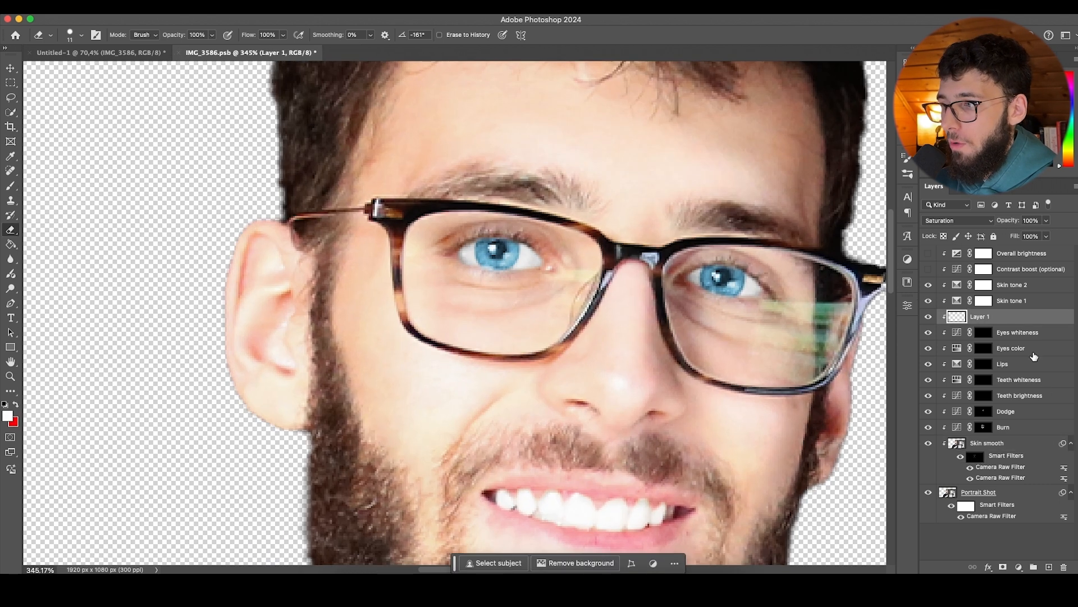
# Step: Check the Eyes whiteness layer's effect by hiding and showing it, and examine the eyes within the whole face
pyautogui.click(984, 332)
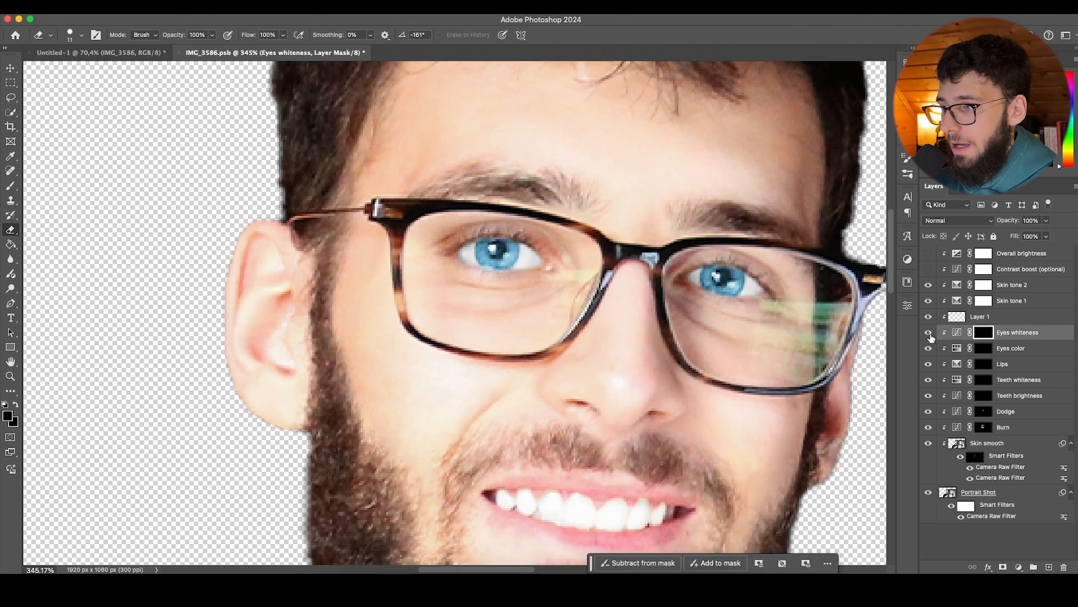
pyautogui.click(928, 335)
pyautogui.click(929, 336)
pyautogui.hscroll(1, 596, 287)
pyautogui.scroll(-5, 595, 288)
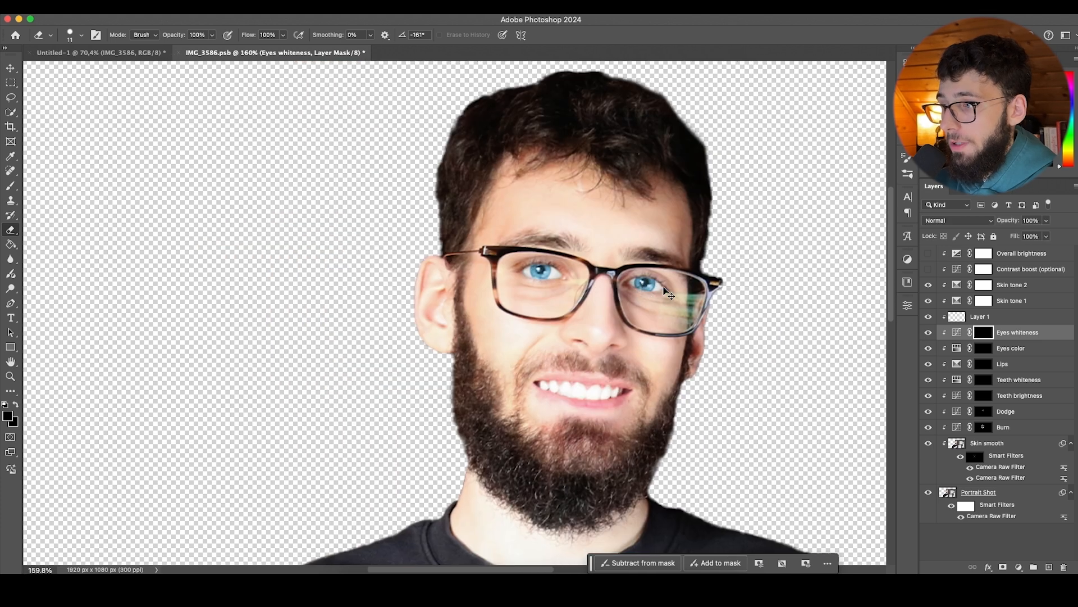
pyautogui.hscroll(1, 677, 290)
pyautogui.scroll(-3, 564, 304)
pyautogui.hscroll(3, 565, 303)
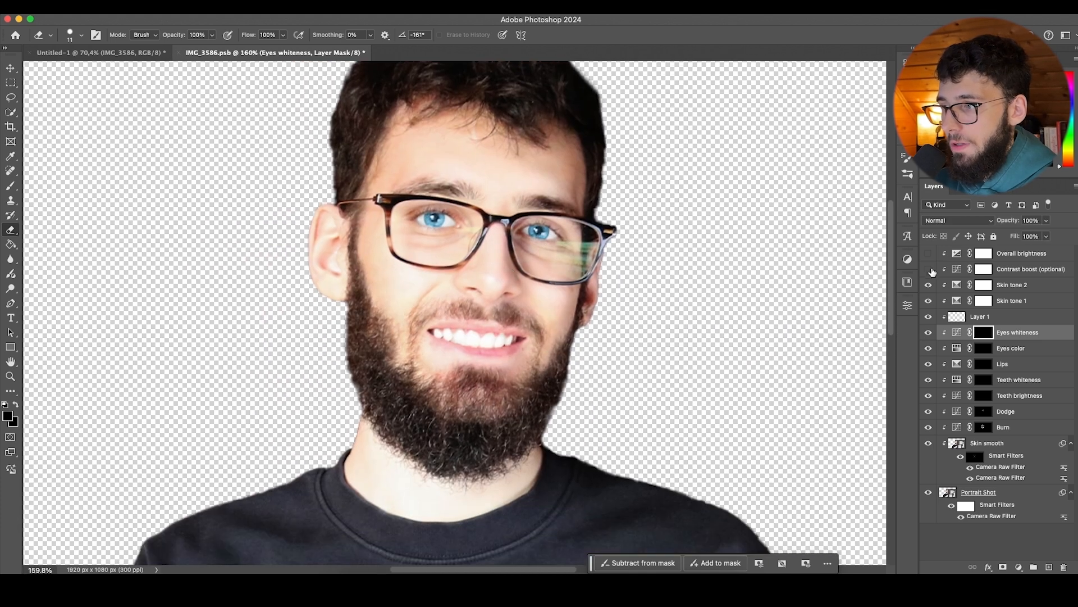
# Step: Preview the effect of the Contrast boost (optional) and Overall brightness layers on the portrait
pyautogui.scroll(-5, 864, 283)
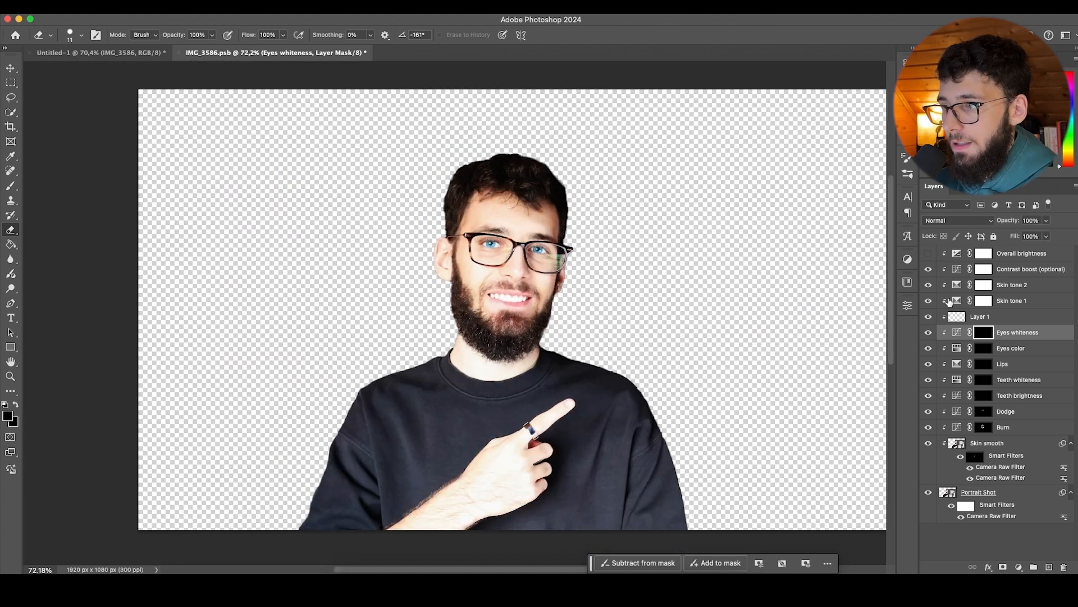
pyautogui.click(930, 254)
pyautogui.click(930, 254)
pyautogui.scroll(5, 488, 220)
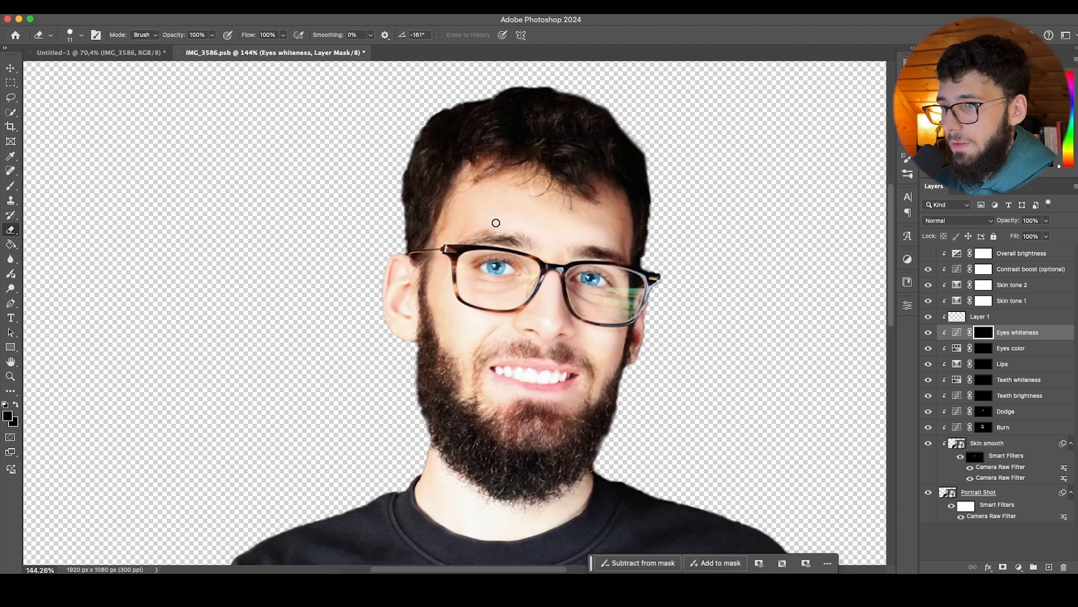
# Step: Set the Skin smooth layer's opacity to 50%
pyautogui.click(958, 445)
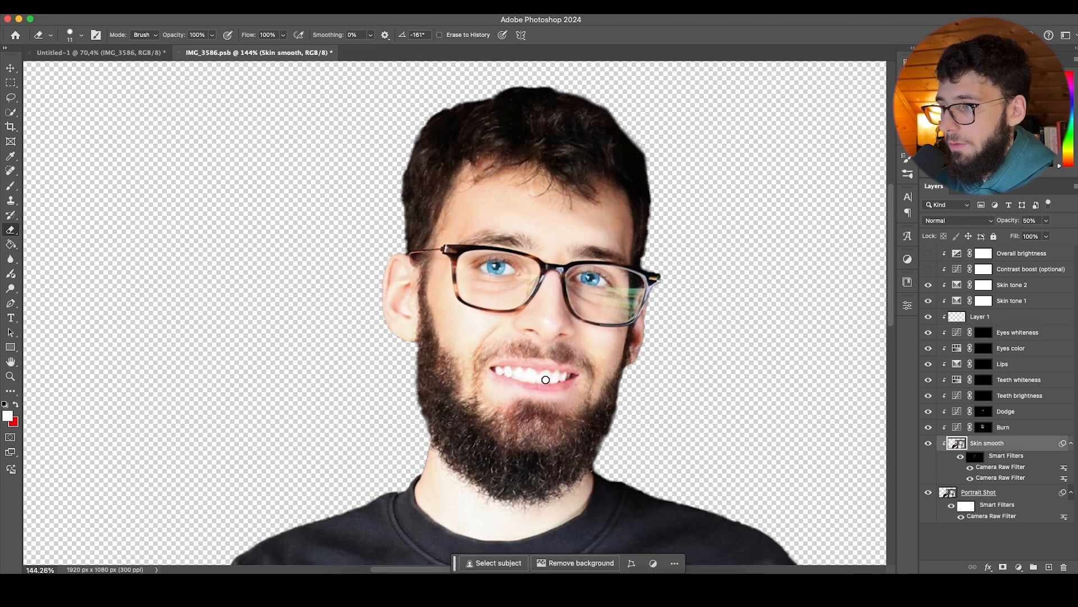
pyautogui.scroll(2, 554, 387)
# Step: Refine the skin tone layers, setting Skin tone 1's Reds to Cyan -13 and Yellow +8
pyautogui.click(957, 302)
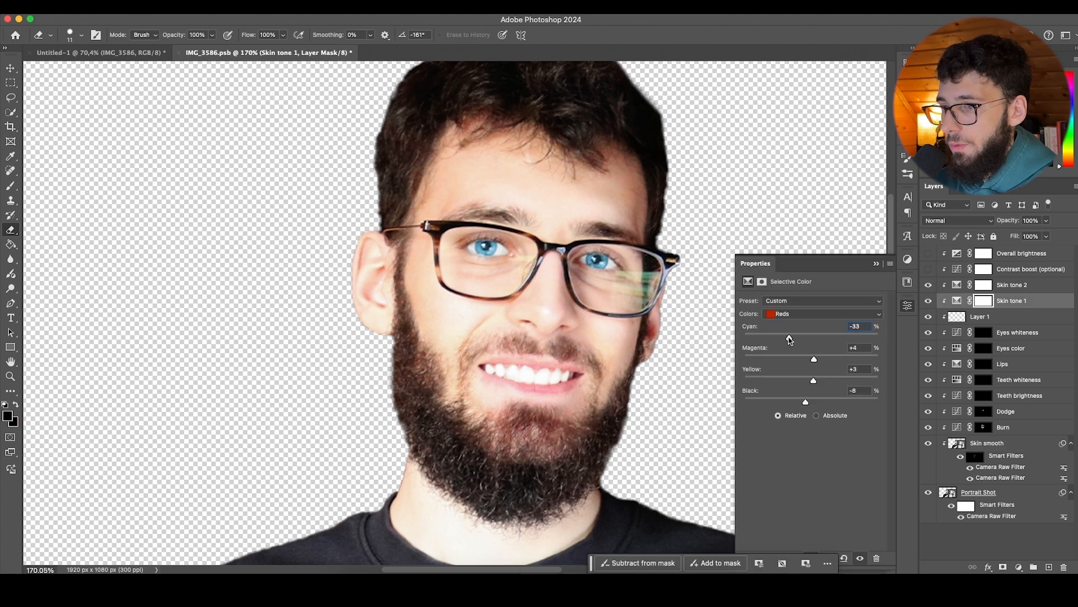
pyautogui.click(956, 286)
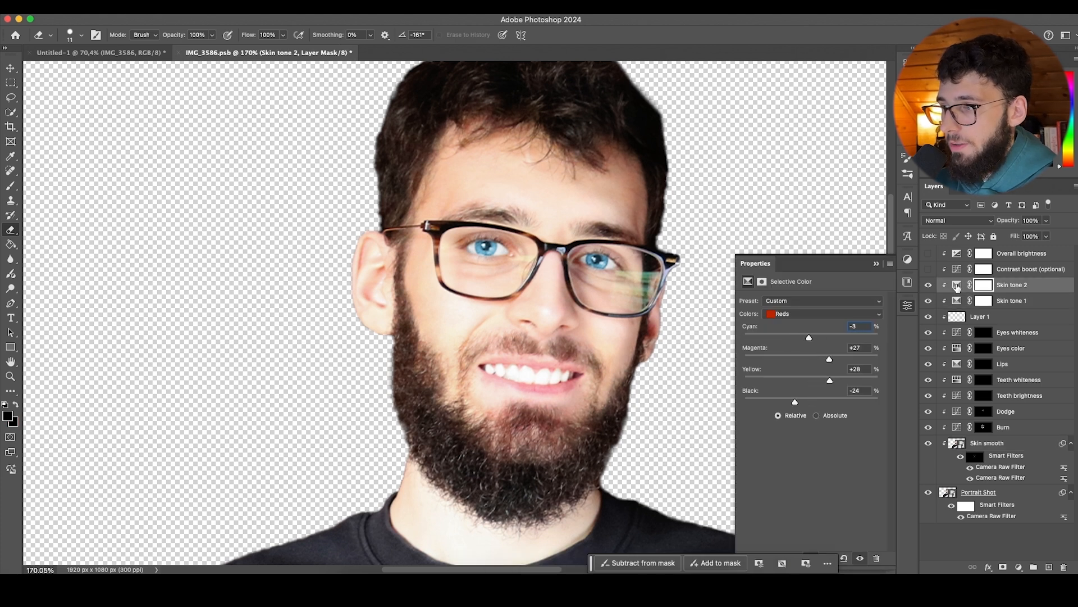
pyautogui.moveTo(809, 337); pyautogui.dragTo(778, 339)
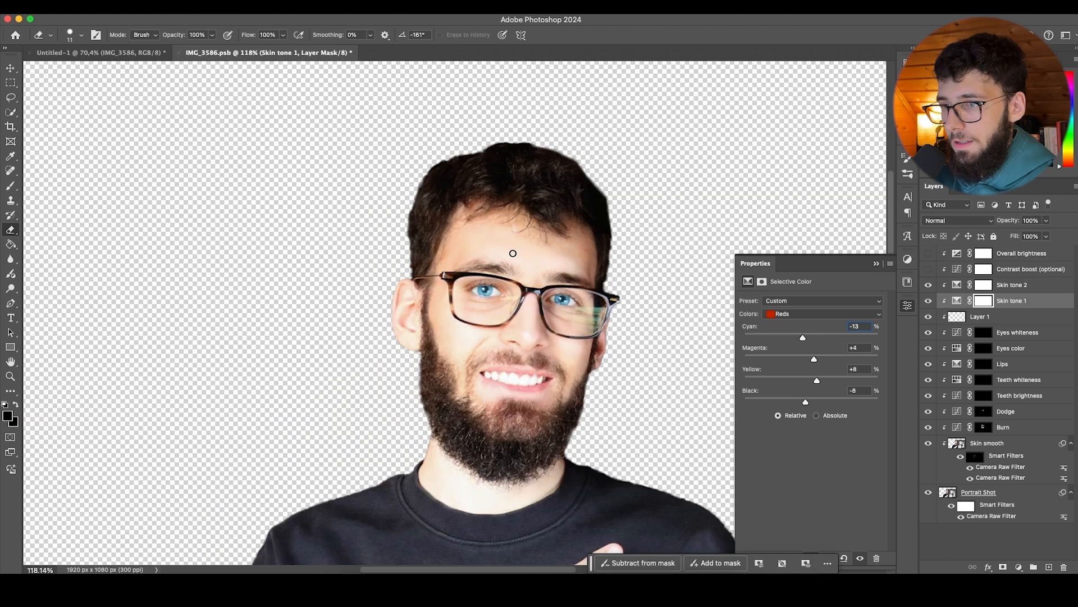
pyautogui.click(908, 305)
pyautogui.scroll(-3, 548, 355)
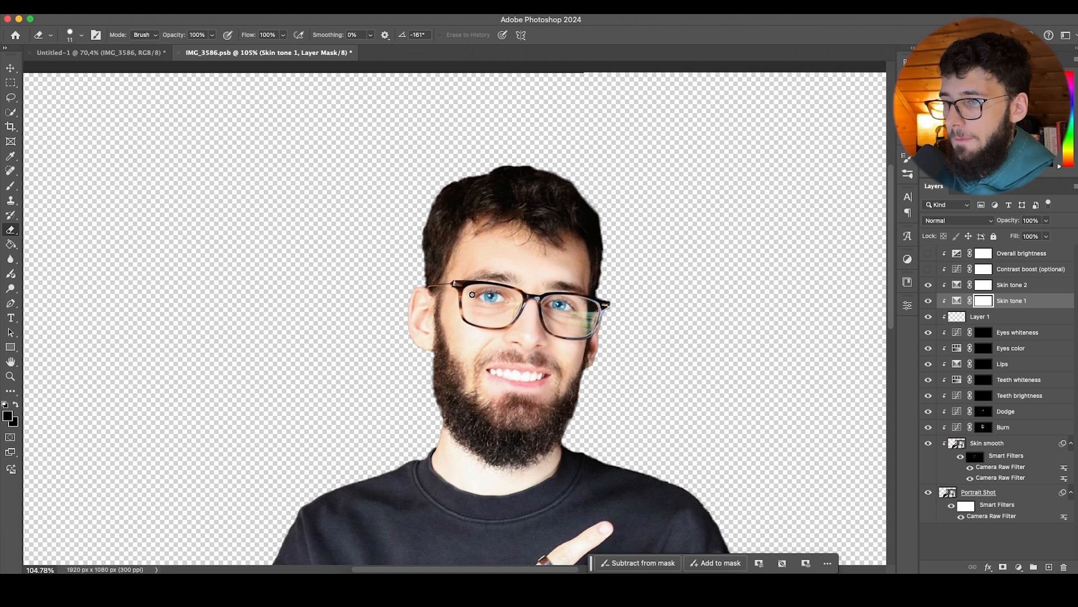
pyautogui.scroll(2, 461, 375)
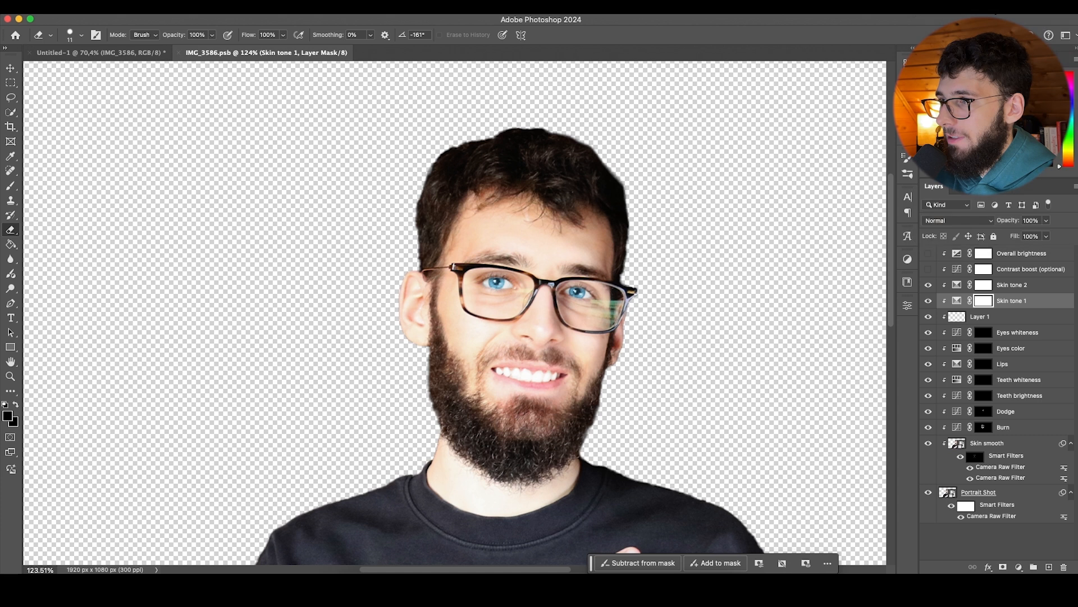
# Step: Show the Overall brightness and Contrast boost (optional) layers to judge the full portrait, and hide both again
pyautogui.click(974, 555)
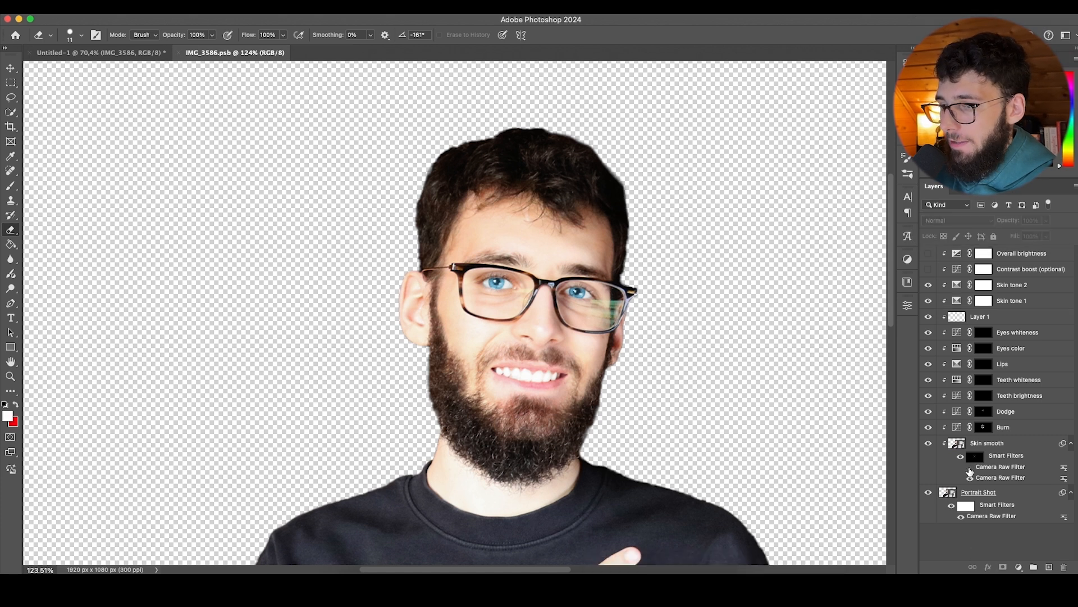
pyautogui.click(970, 471)
pyautogui.click(928, 253)
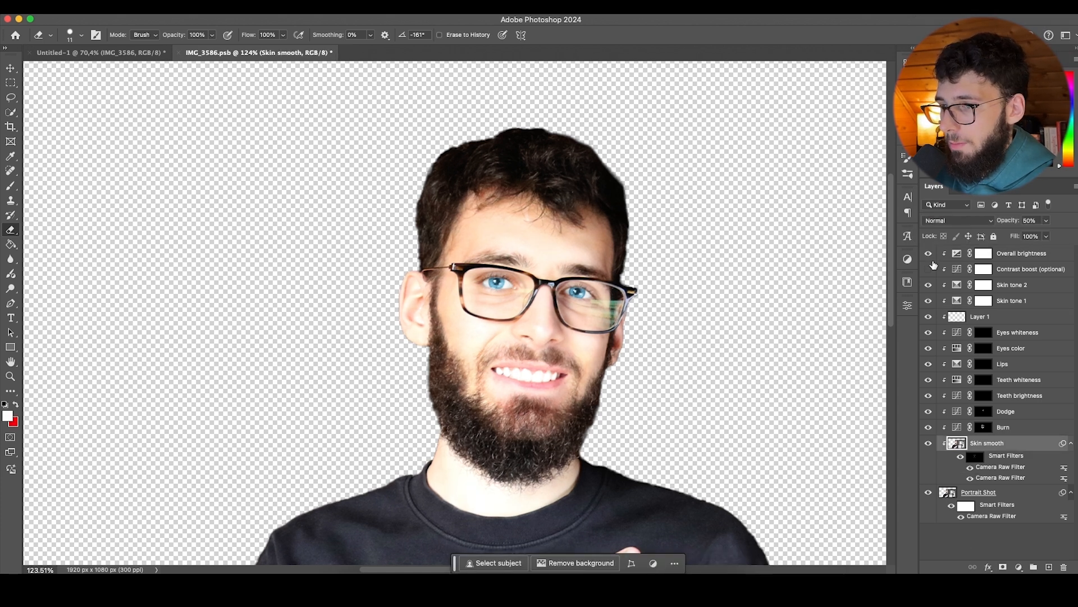
pyautogui.scroll(-5, 677, 345)
pyautogui.hscroll(1, 668, 349)
pyautogui.moveTo(928, 253); pyautogui.dragTo(930, 270)
pyautogui.hscroll(2, 751, 289)
# Step: Save the portrait Smart Object and close it to return to the blueprint composition
pyautogui.press('super+s')
pyautogui.hscroll(2, 699, 314)
pyautogui.scroll(-1, 698, 313)
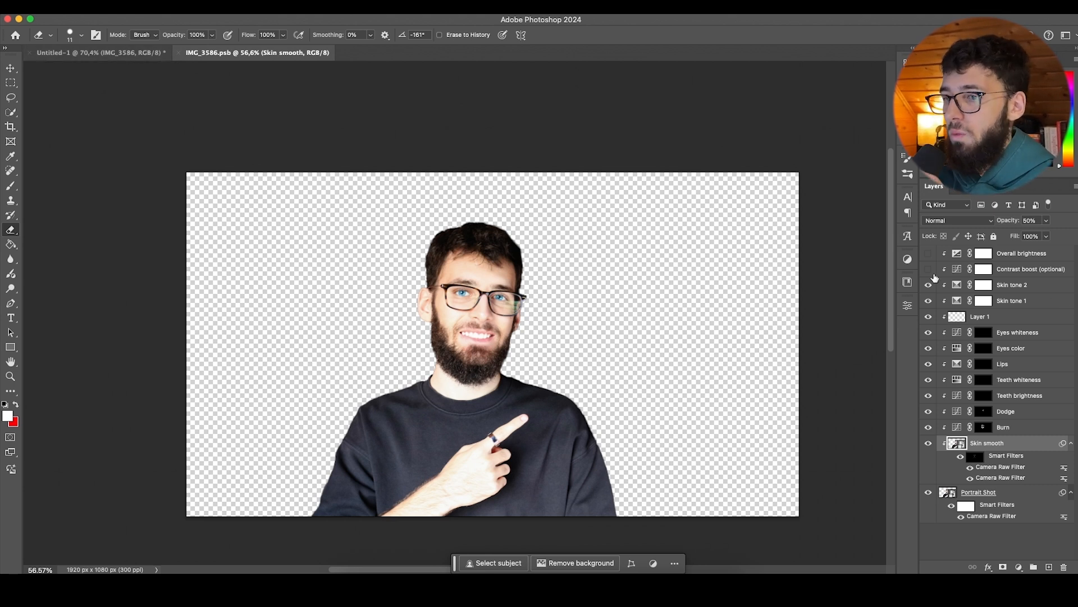
pyautogui.click(178, 52)
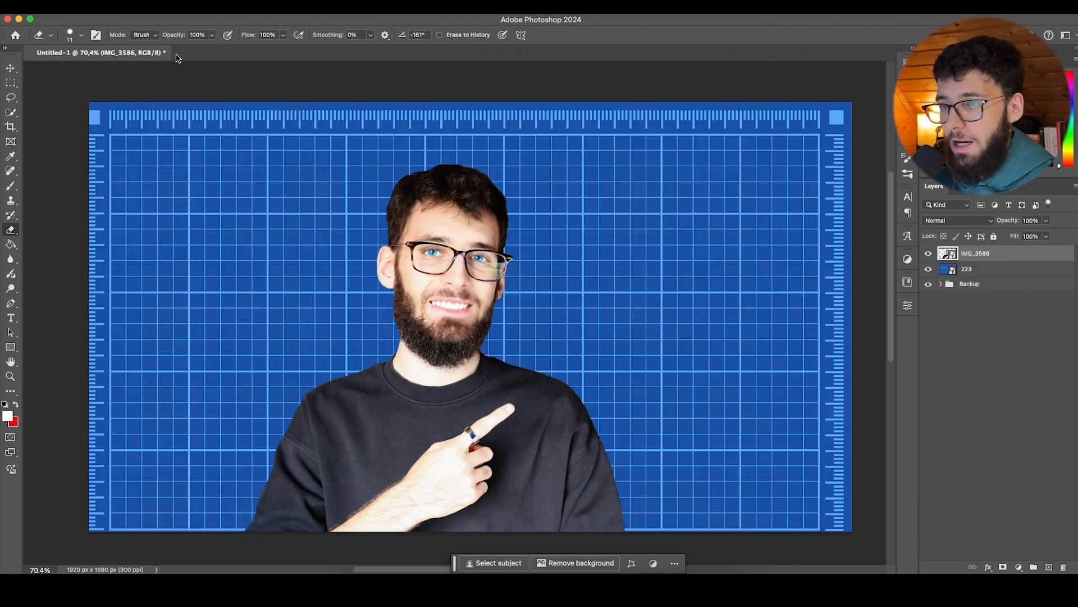
# Step: Check the updated portrait against the blueprint grid and open the Camera Raw Filter for the IMG_3586 layer
pyautogui.hscroll(-2, 445, 204)
pyautogui.scroll(5, 443, 270)
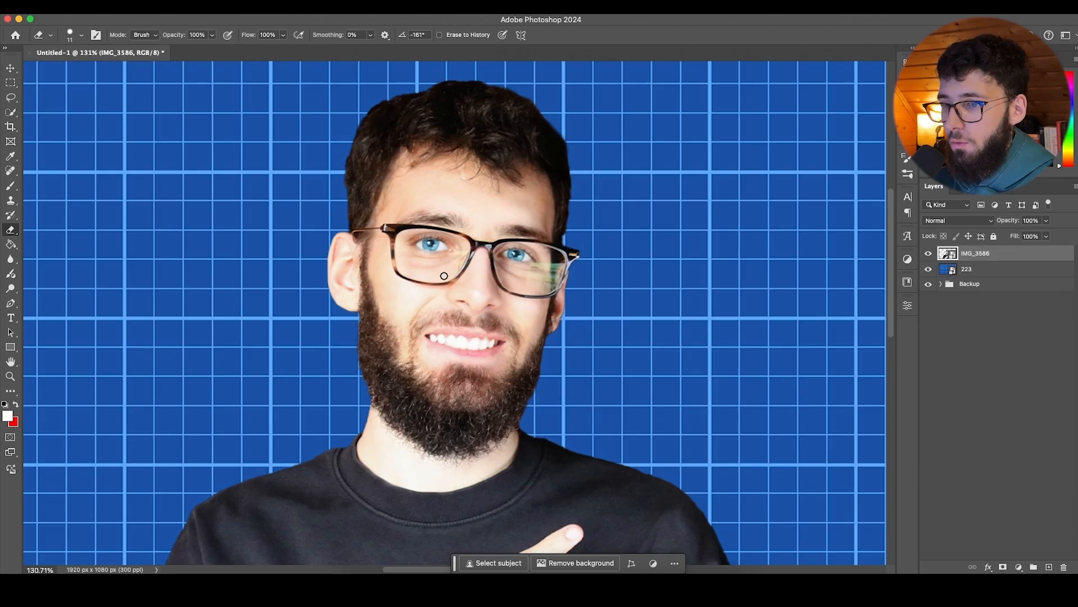
pyautogui.scroll(-6, 444, 277)
pyautogui.press('v')
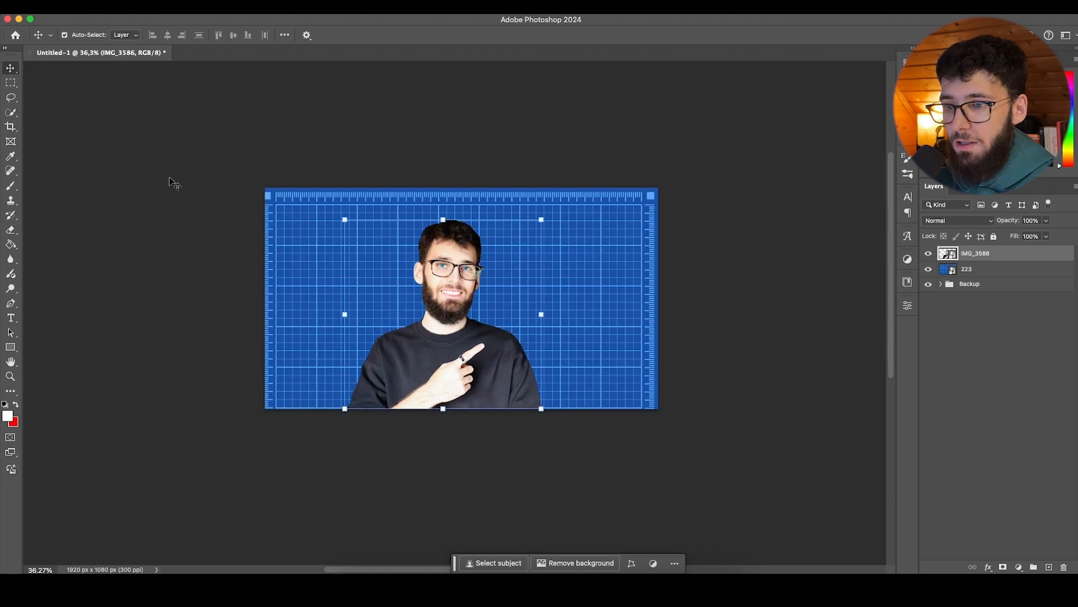
pyautogui.scroll(3, 340, 308)
pyautogui.scroll(1, 340, 308)
pyautogui.scroll(2, 700, 280)
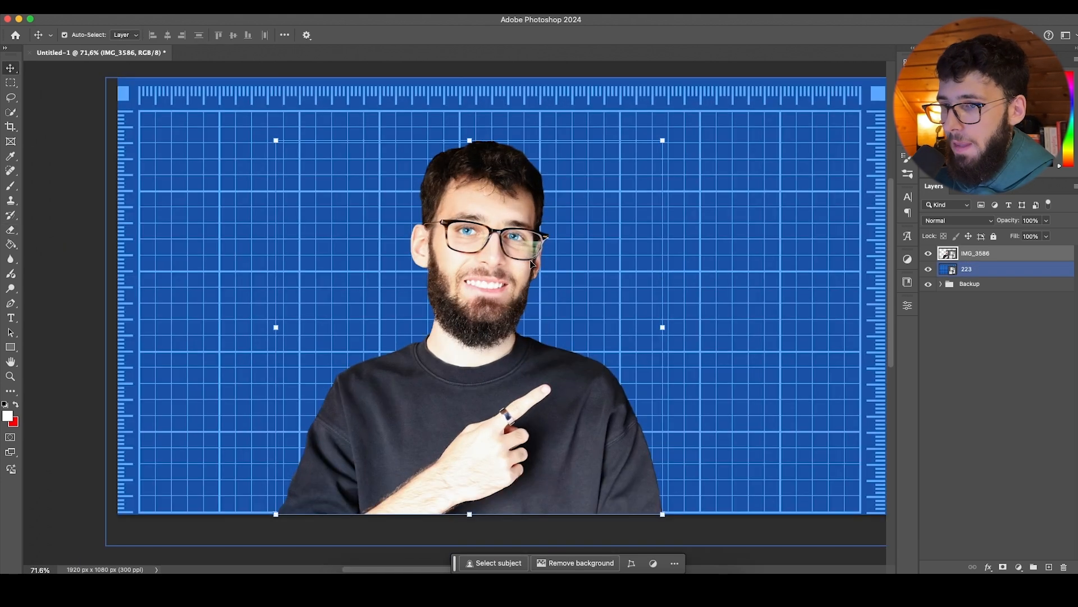
pyautogui.click(276, 7)
pyautogui.click(337, 90)
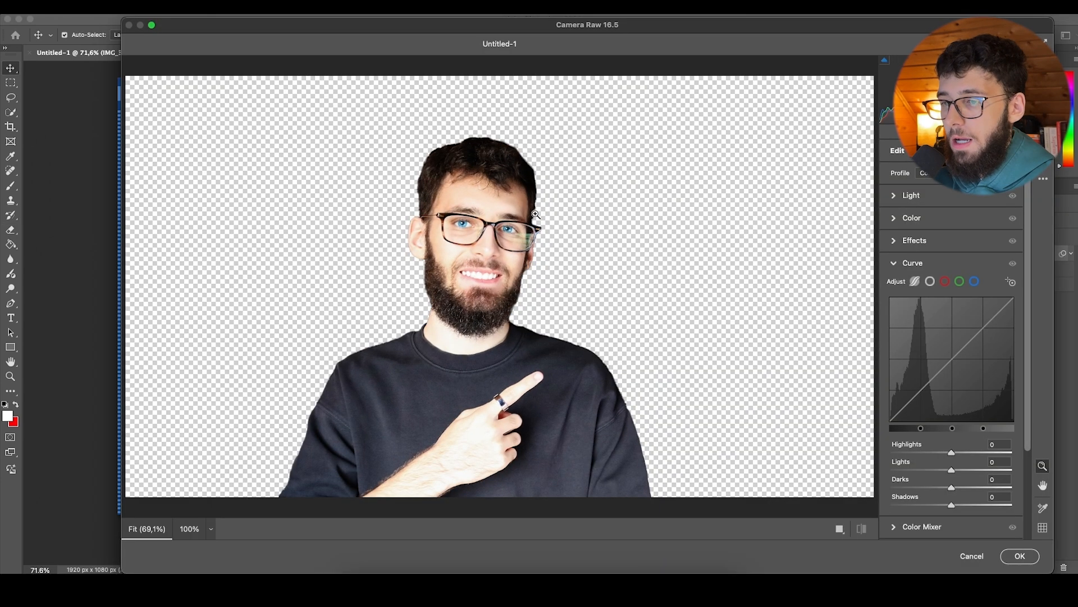
# Step: Shift the oranges' hue in the Camera Raw Color Mixer and set the yellows' Hue to -44
pyautogui.click(902, 218)
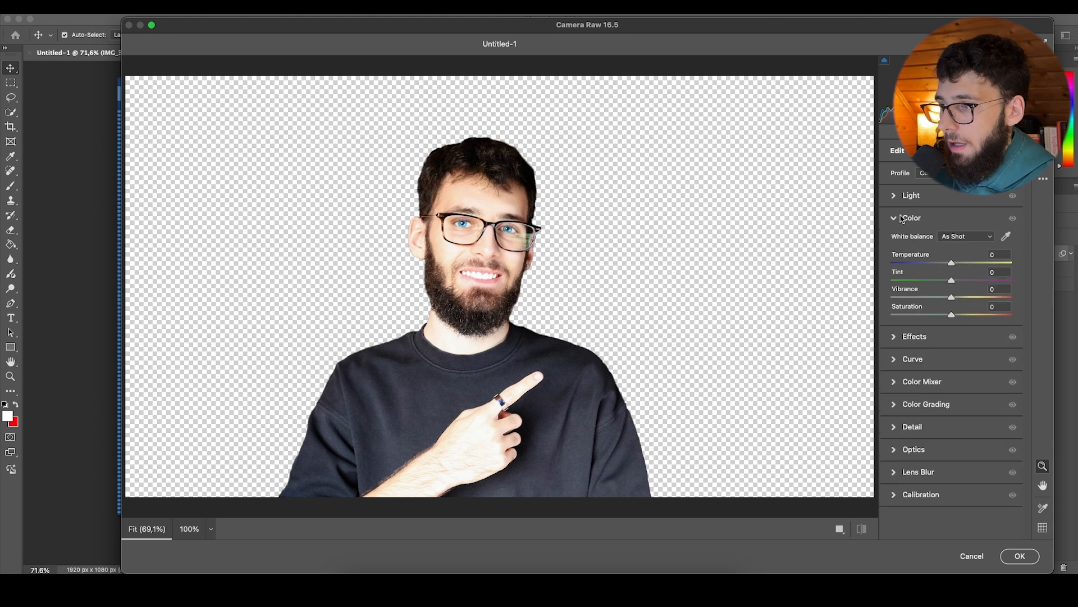
pyautogui.click(904, 387)
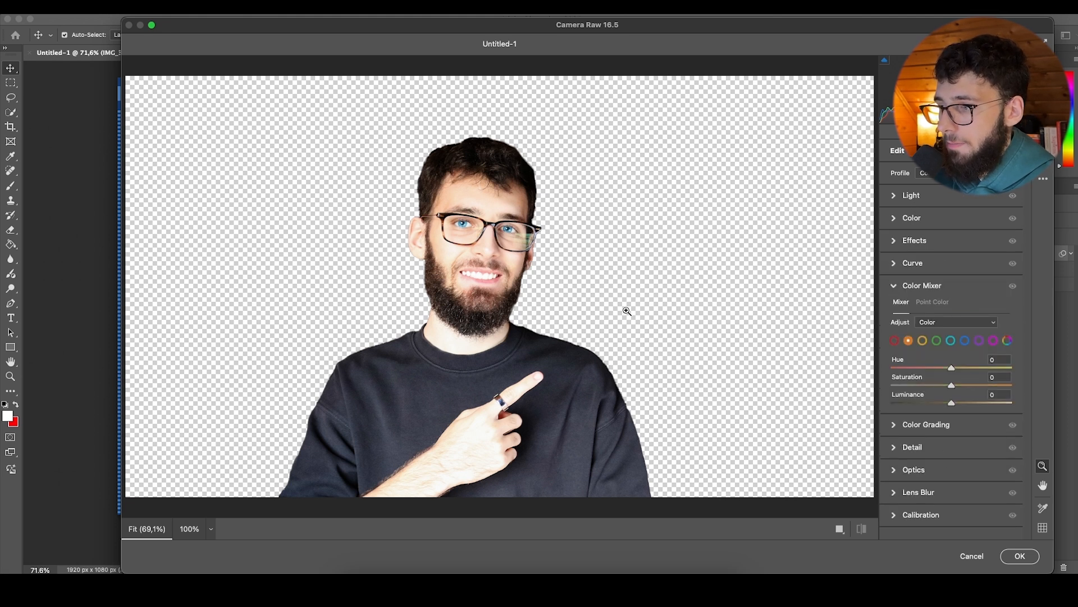
pyautogui.scroll(5, 490, 276)
pyautogui.scroll(5, 445, 212)
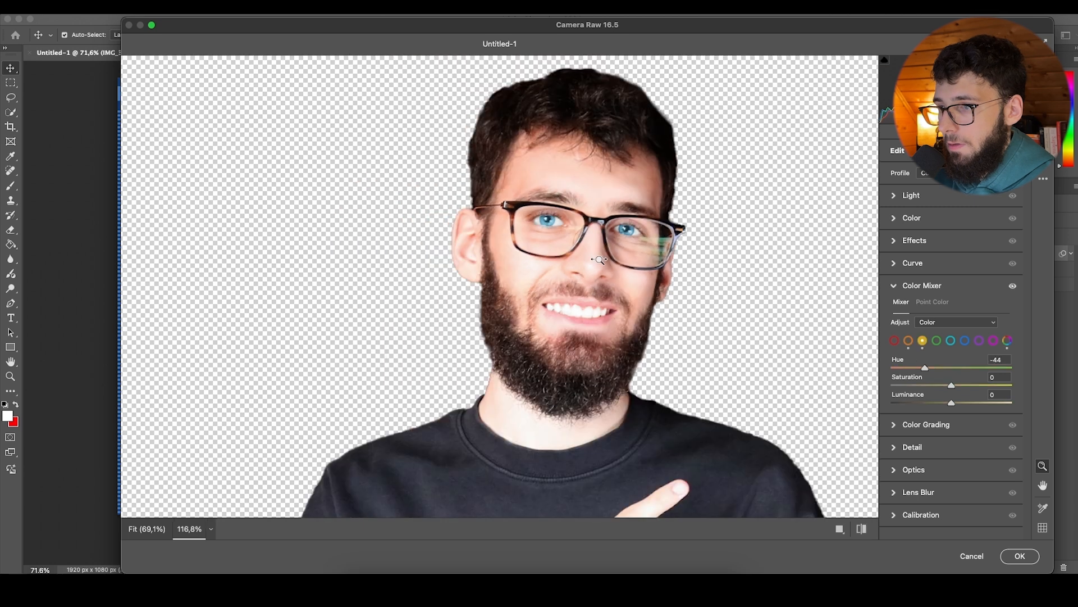
pyautogui.scroll(2, 600, 260)
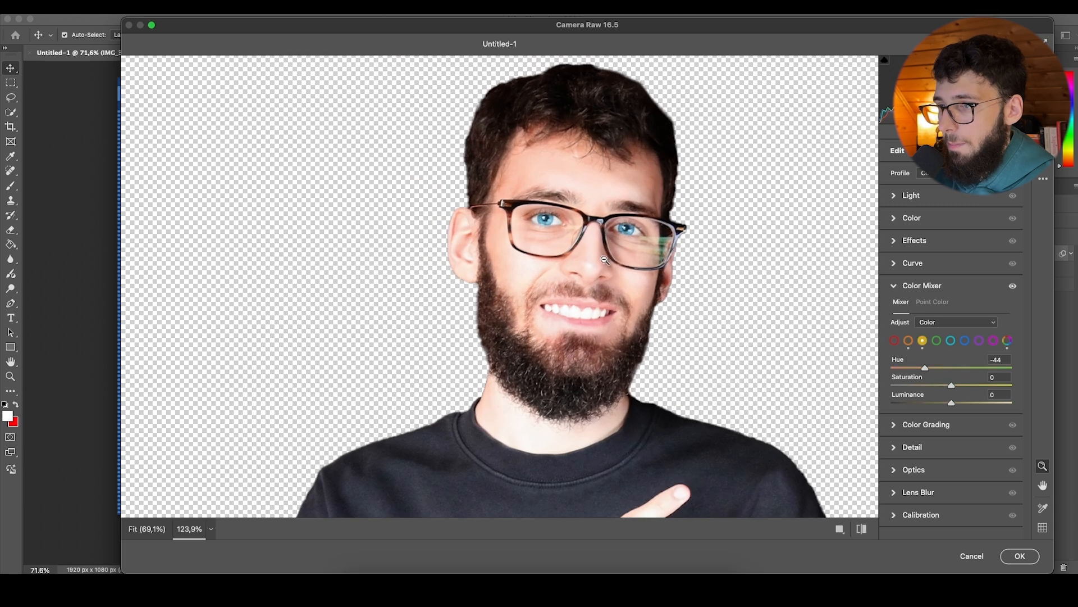
# Step: Set the oranges in the Color Mixer to Hue -19 and Saturation +3
pyautogui.click(908, 341)
pyautogui.moveTo(941, 371); pyautogui.dragTo(954, 387)
pyautogui.scroll(-4, 662, 296)
pyautogui.scroll(1, 662, 297)
pyautogui.scroll(1, 662, 296)
# Step: Adjust the reds in the Color Mixer to balance the portrait's skin color
pyautogui.click(894, 340)
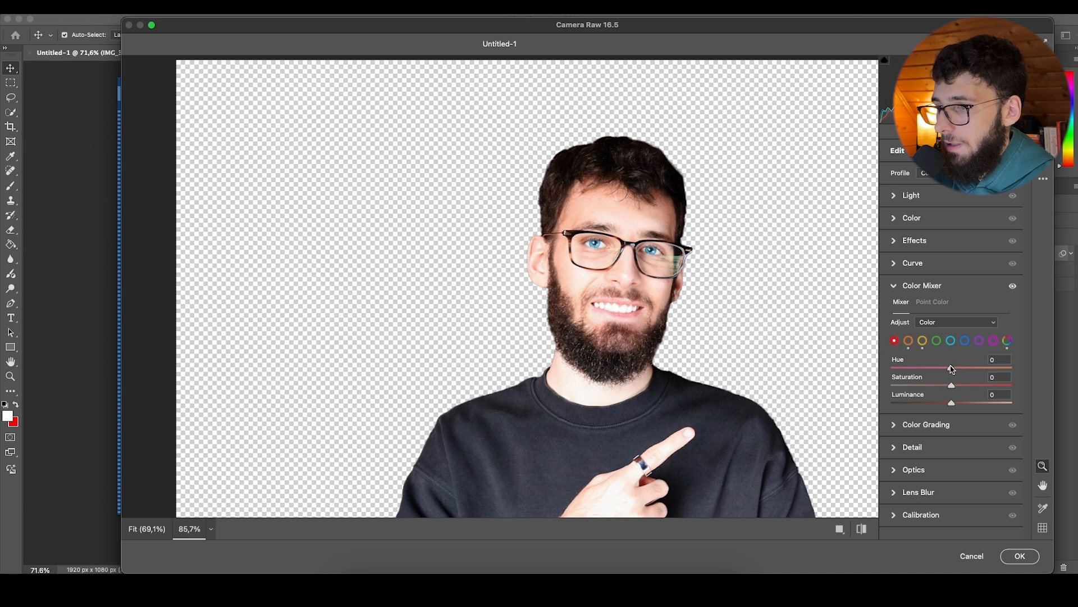
pyautogui.click(937, 342)
pyautogui.click(895, 341)
pyautogui.scroll(1, 773, 338)
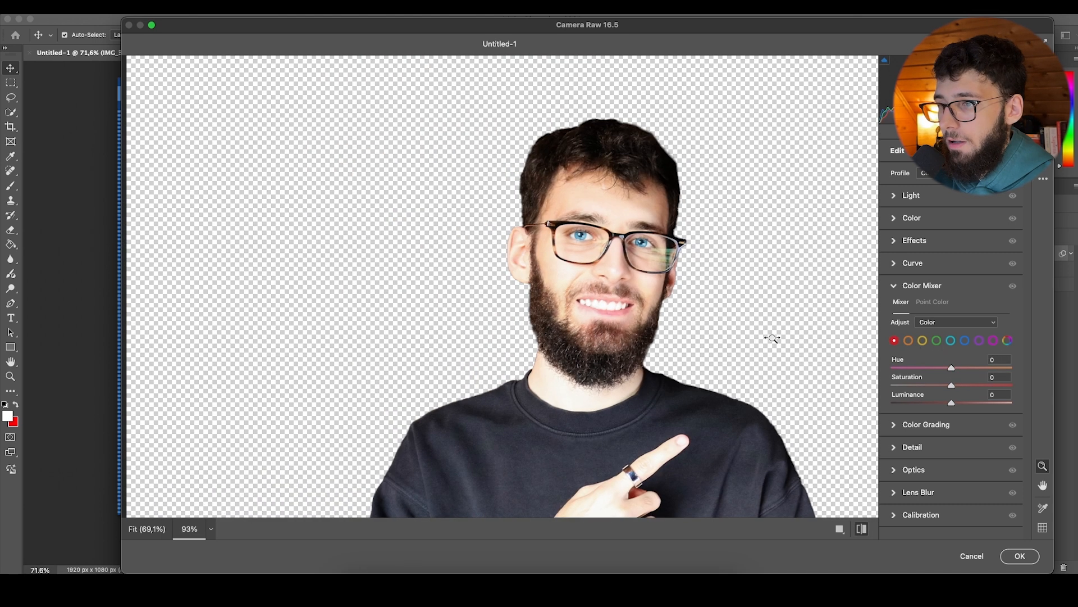
# Step: Compare the portrait before and after the Color Mixer changes and apply the Camera Raw Filter
pyautogui.click(804, 311)
pyautogui.click(804, 312)
pyautogui.moveTo(275, 206)
pyautogui.mouseDown()
pyautogui.moveTo(303, 212)
pyautogui.moveTo(275, 216)
pyautogui.mouseUp()
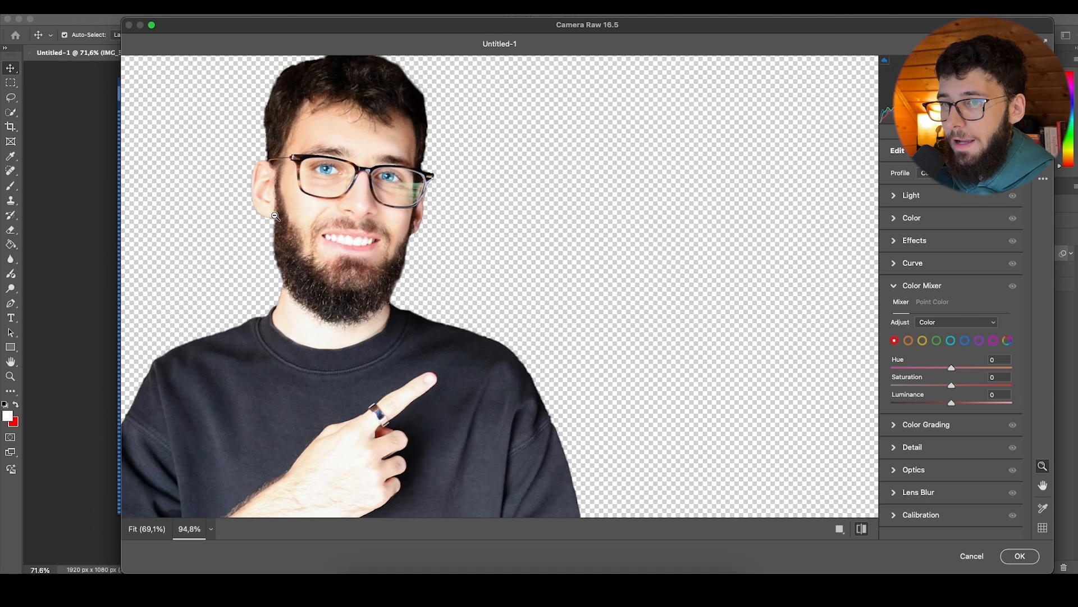
pyautogui.click(233, 177)
pyautogui.click(862, 529)
pyautogui.moveTo(415, 226); pyautogui.dragTo(448, 223)
pyautogui.scroll(2, 584, 254)
pyautogui.click(908, 340)
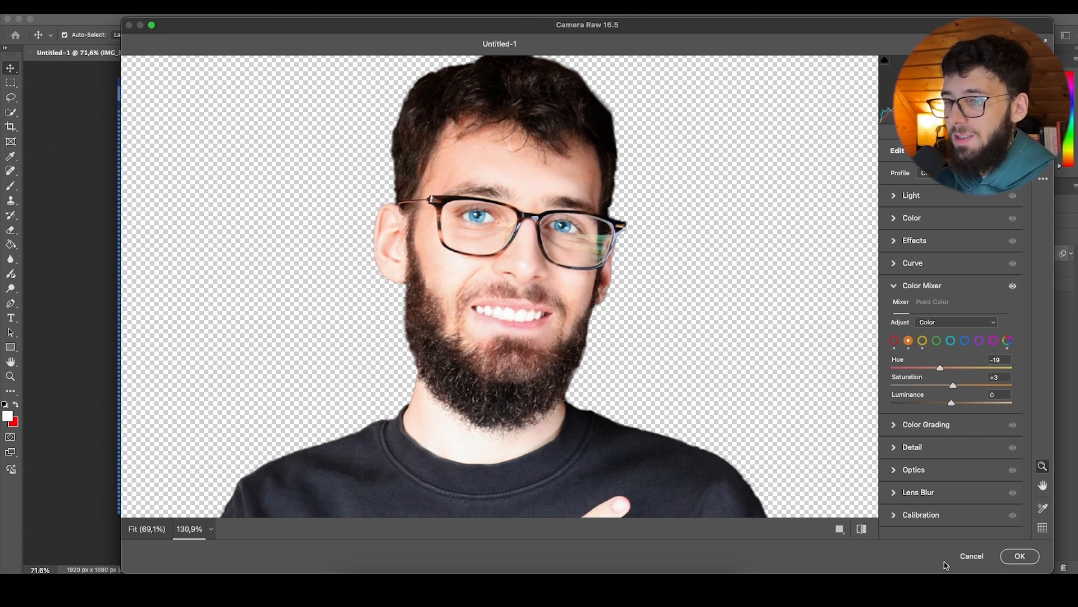
pyautogui.click(1020, 556)
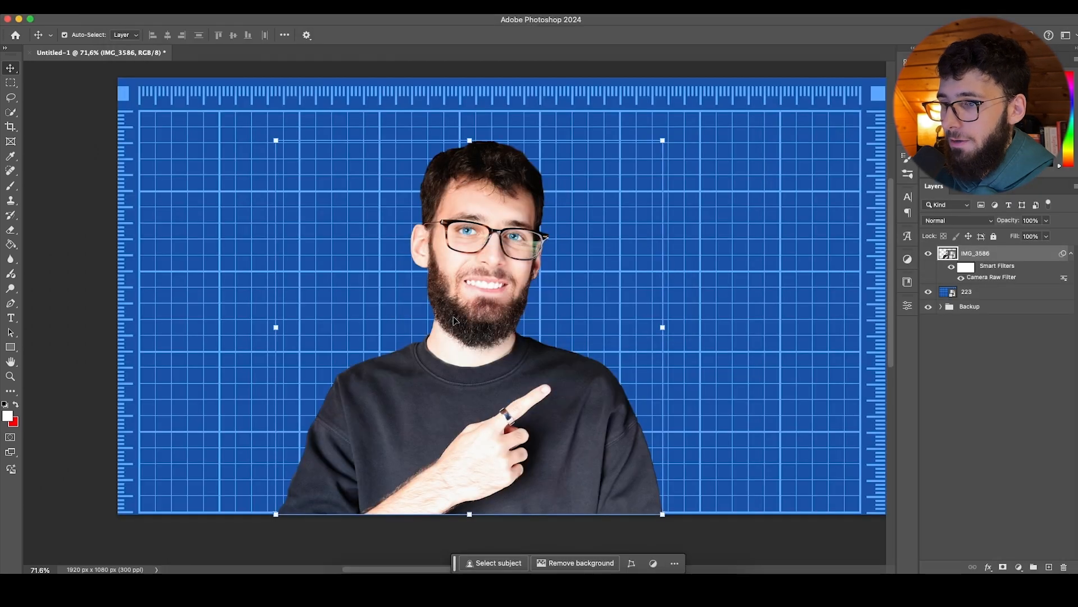
# Step: Add a layer mask to the IMG_3586 portrait layer
pyautogui.scroll(10, 455, 321)
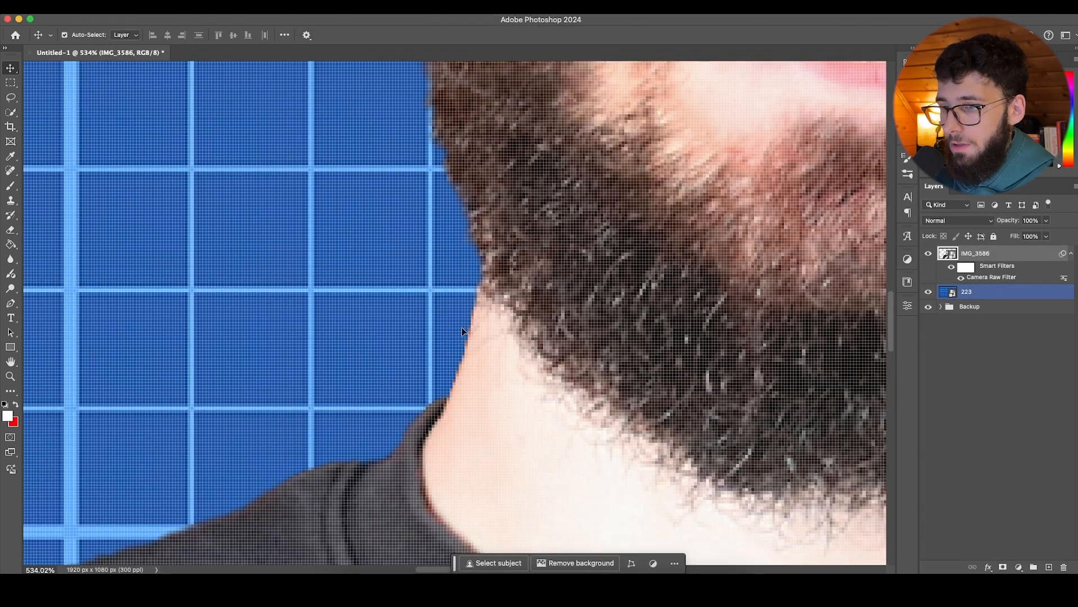
pyautogui.scroll(-4, 459, 367)
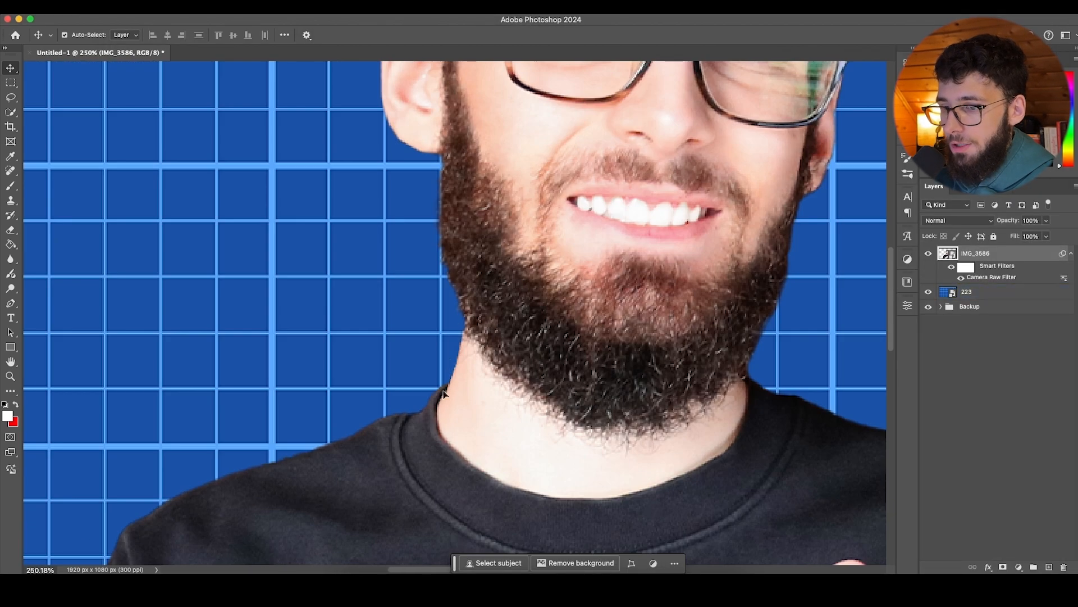
pyautogui.scroll(1, 447, 386)
pyautogui.click(1002, 568)
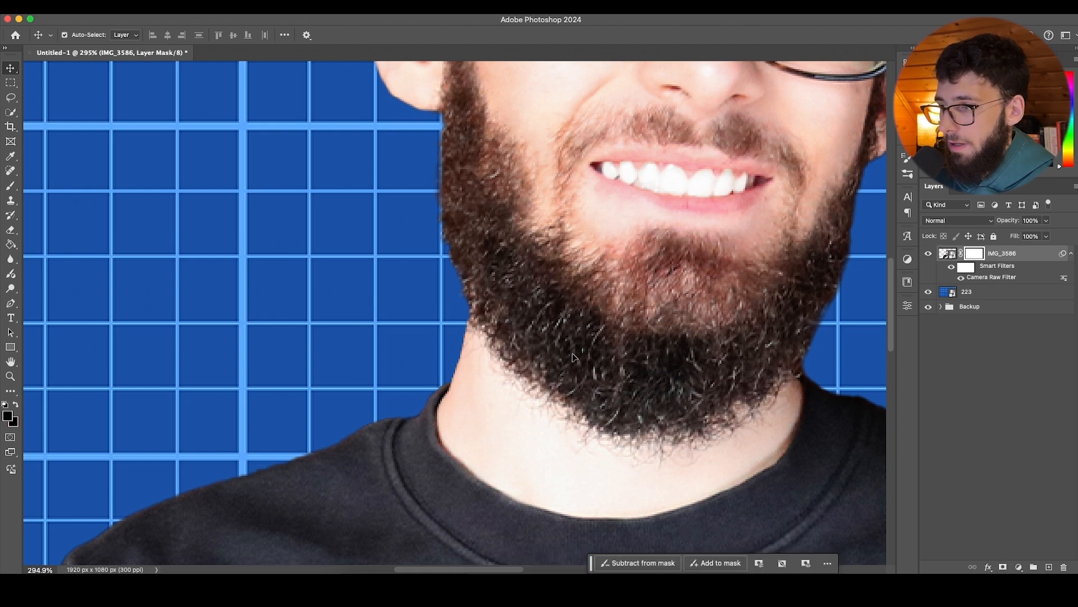
# Step: Set up the Brush tool with 85% flow for painting the portrait's mask along the neck edge
pyautogui.click(12, 185)
pyautogui.scroll(1, 448, 318)
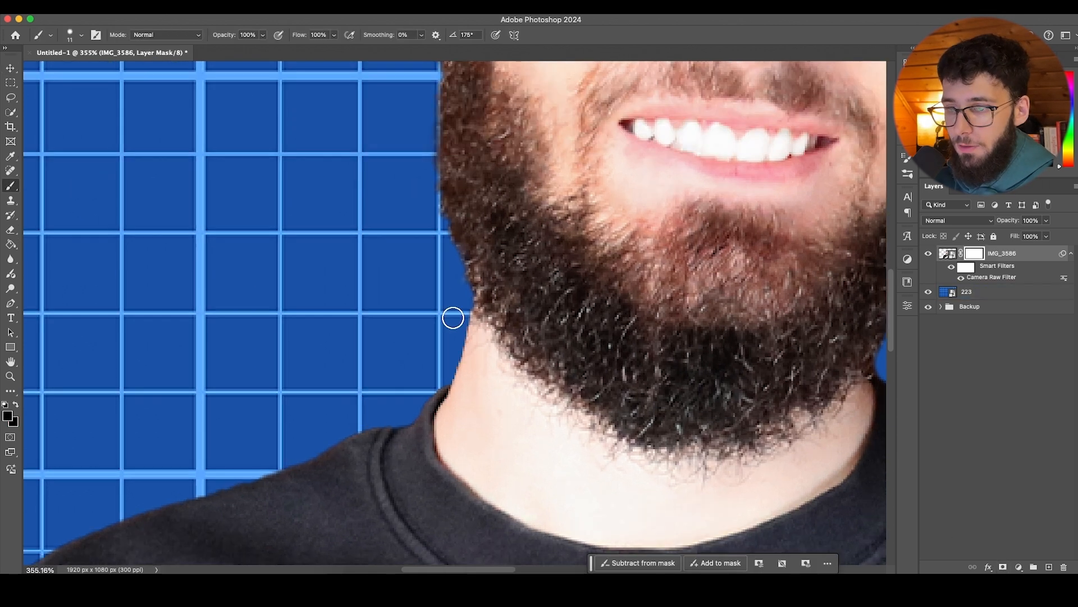
pyautogui.scroll(1, 442, 346)
pyautogui.rightClick(441, 342)
pyautogui.moveTo(550, 393); pyautogui.dragTo(546, 394)
pyautogui.moveTo(306, 37); pyautogui.dragTo(299, 40)
pyautogui.scroll(1, 417, 303)
pyautogui.scroll(3, 417, 303)
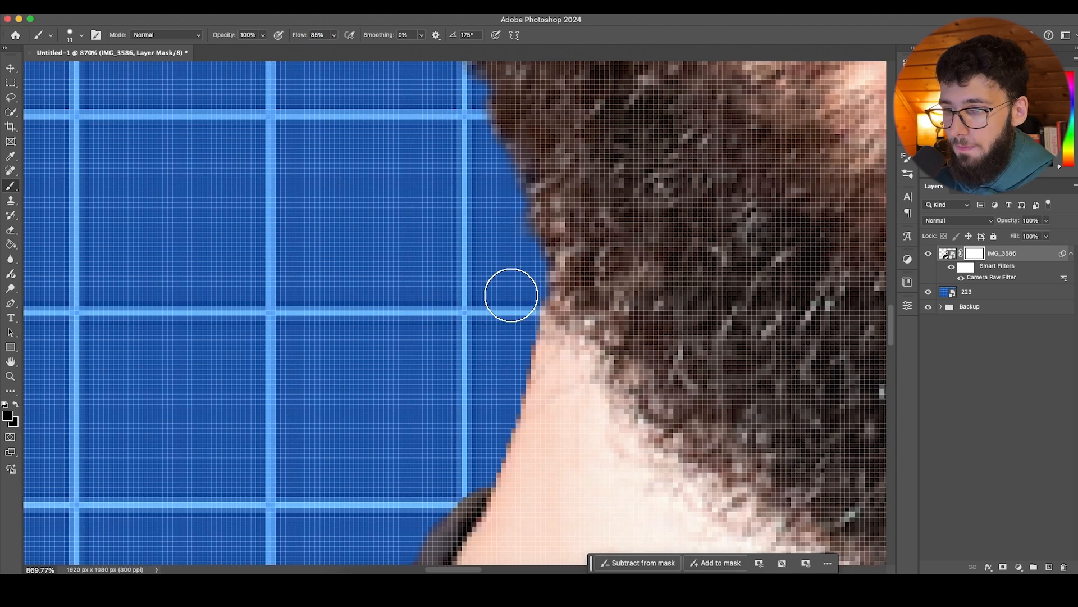
# Step: Turn off the display of Extras to hide the pixel grid, toggling it to compare
pyautogui.click(305, 8)
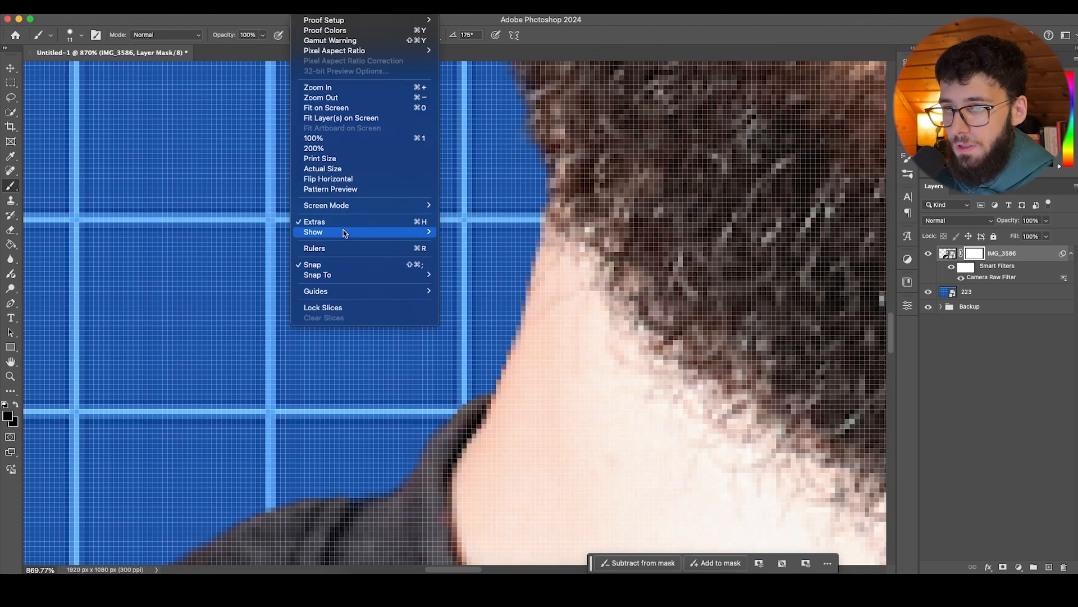
pyautogui.click(348, 223)
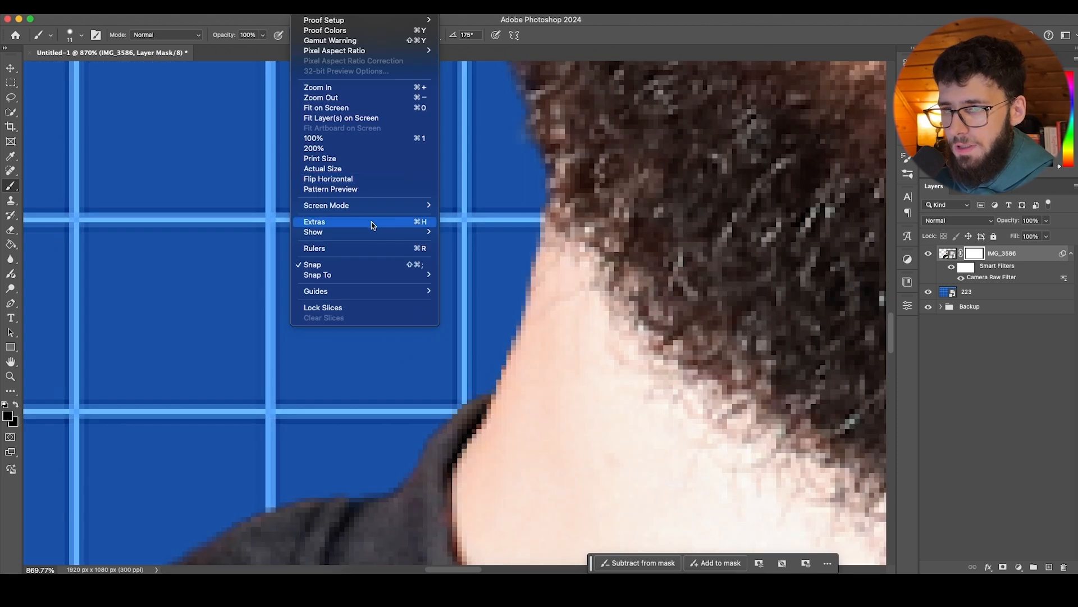
pyautogui.click(625, 243)
pyautogui.press('super+h')
pyautogui.press('super+h')
pyautogui.press('super+h')
pyautogui.press('super+h')
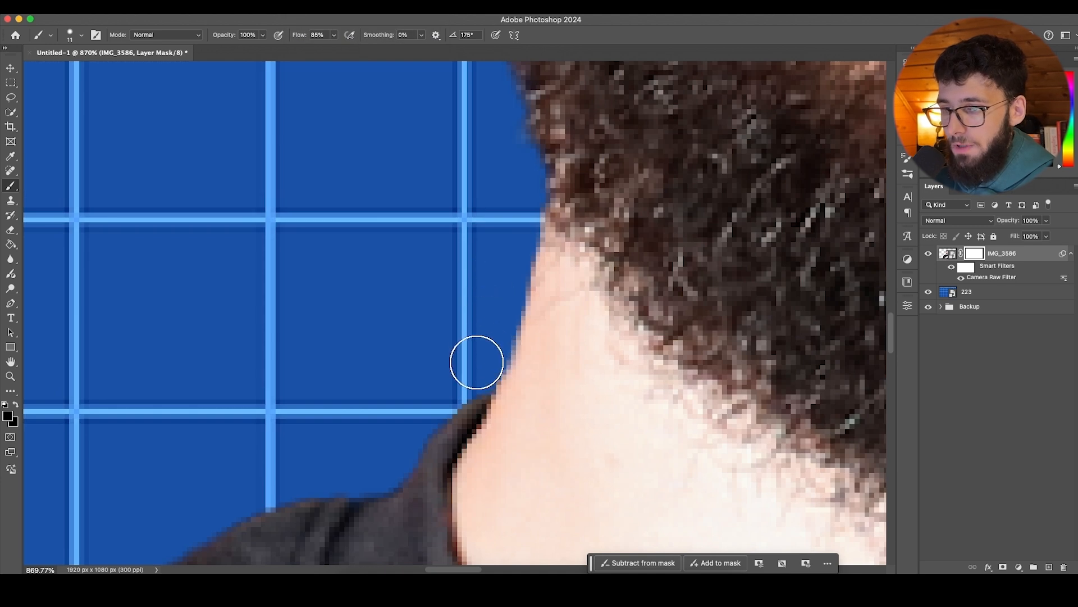
# Step: Examine the portrait's beard and neck edges against the blueprint background
pyautogui.scroll(-5, 434, 358)
pyautogui.scroll(-8, 435, 358)
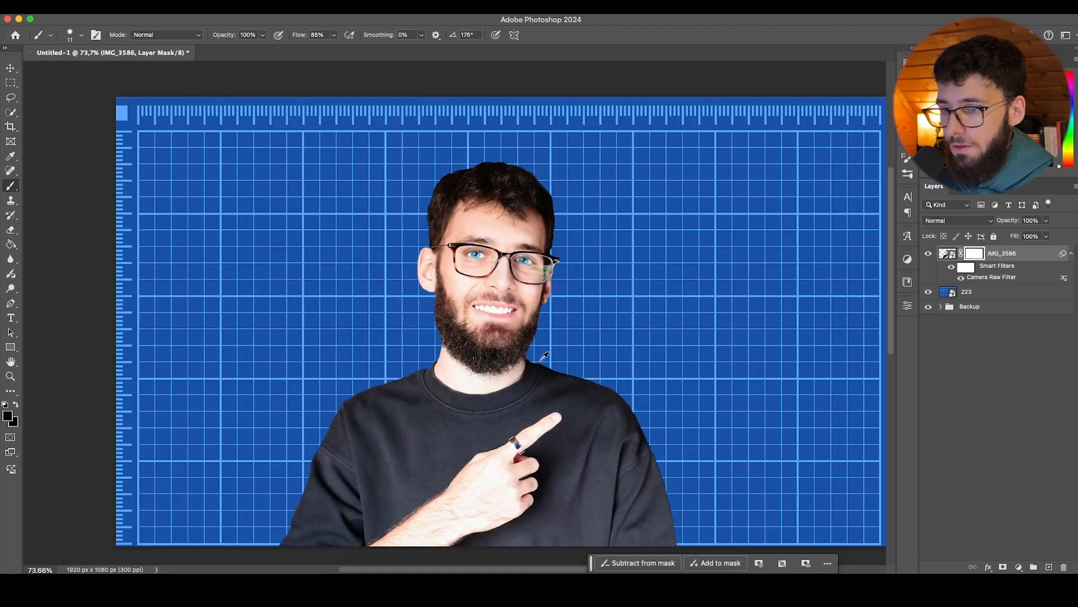
pyautogui.scroll(7, 552, 360)
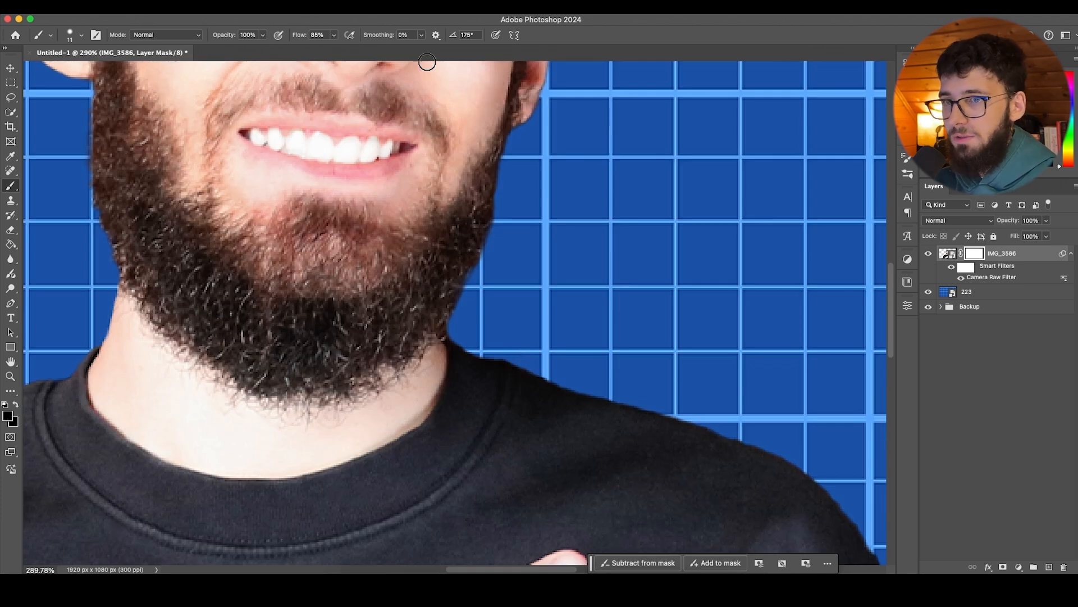
pyautogui.hscroll(-2, 312, 345)
pyautogui.hscroll(-2, 306, 346)
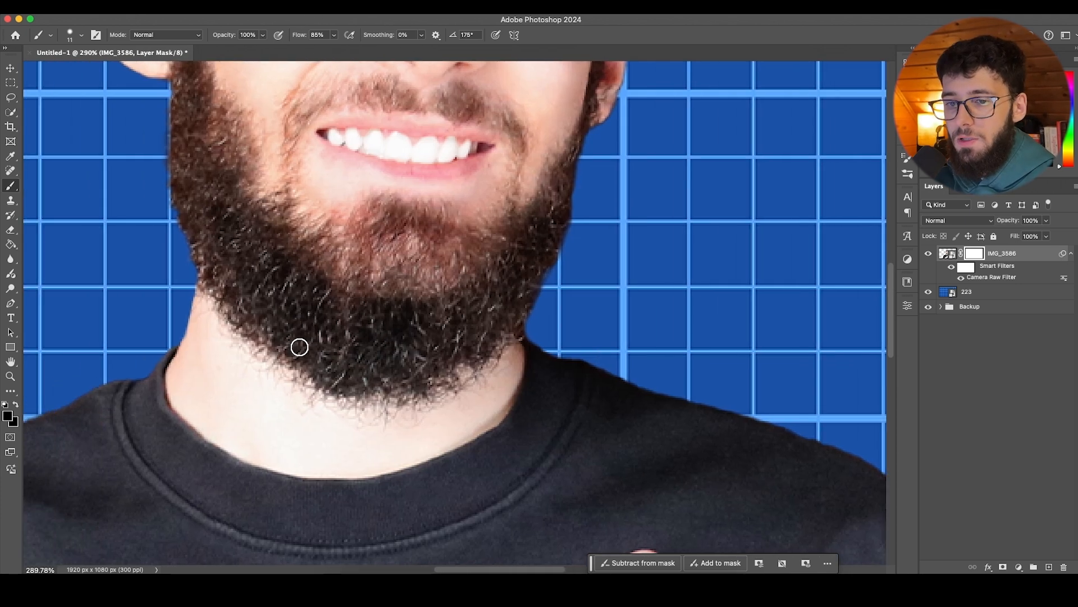
pyautogui.scroll(2, 164, 311)
# Step: Toggle the Extras display again and check the edges around the beard and collar
pyautogui.click(299, 12)
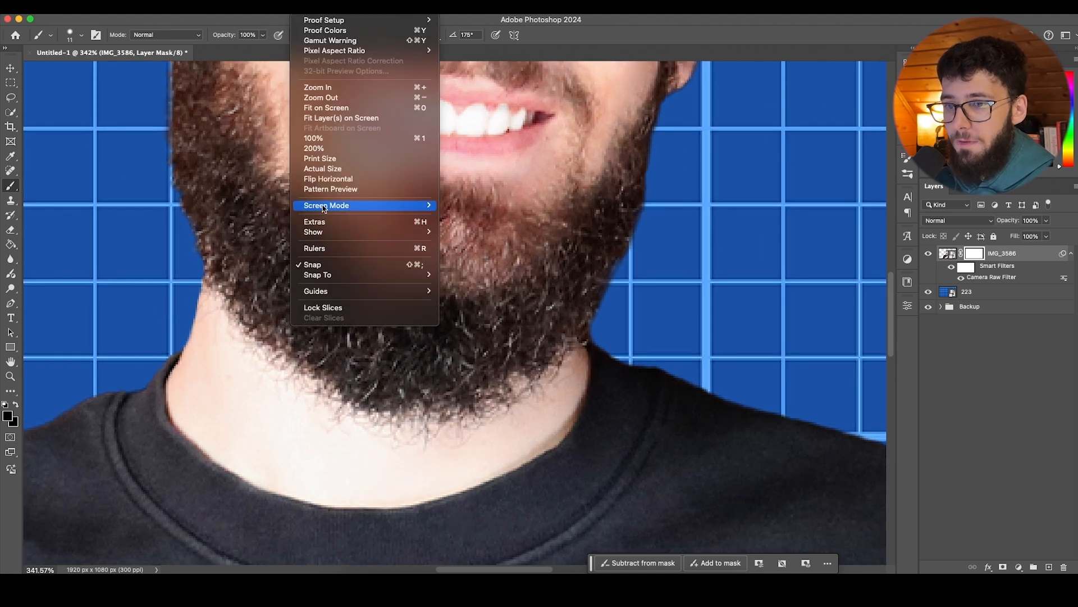
pyautogui.click(356, 224)
pyautogui.scroll(2, 181, 289)
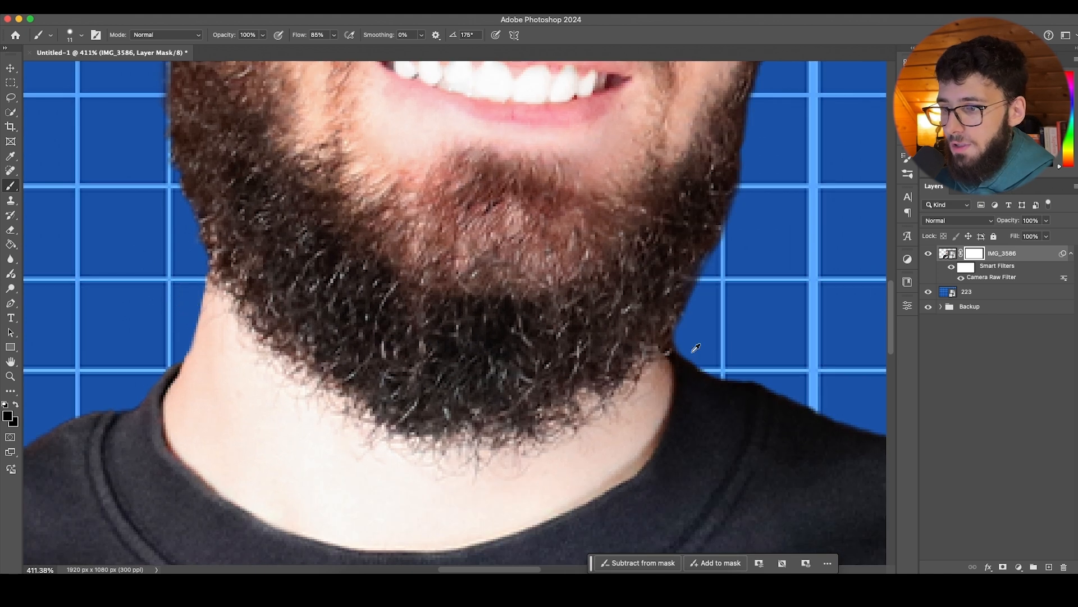
pyautogui.scroll(1, 696, 352)
pyautogui.scroll(-5, 734, 361)
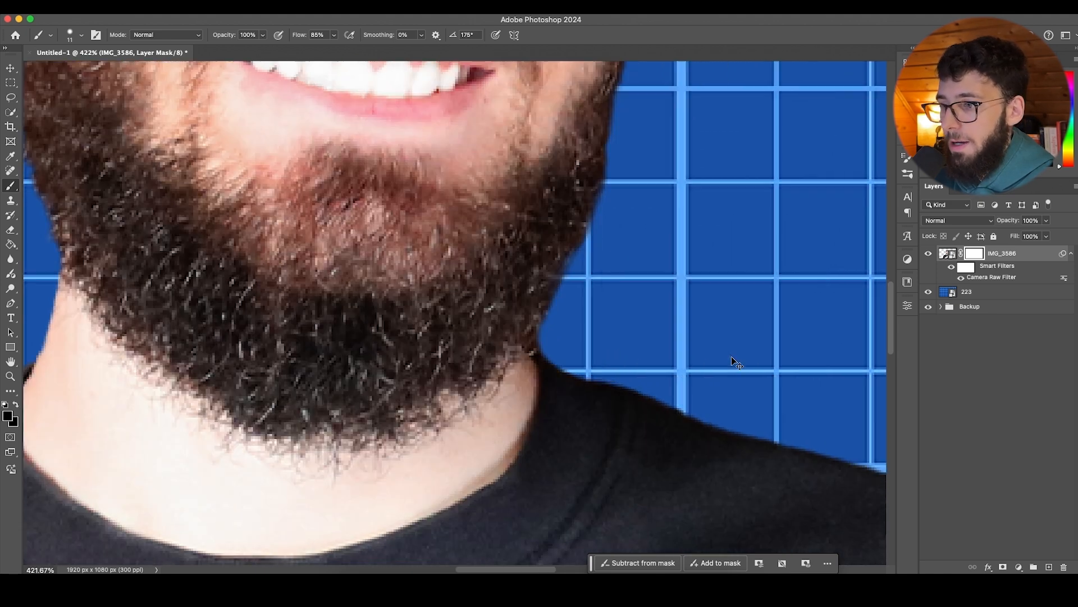
pyautogui.scroll(3, 284, 471)
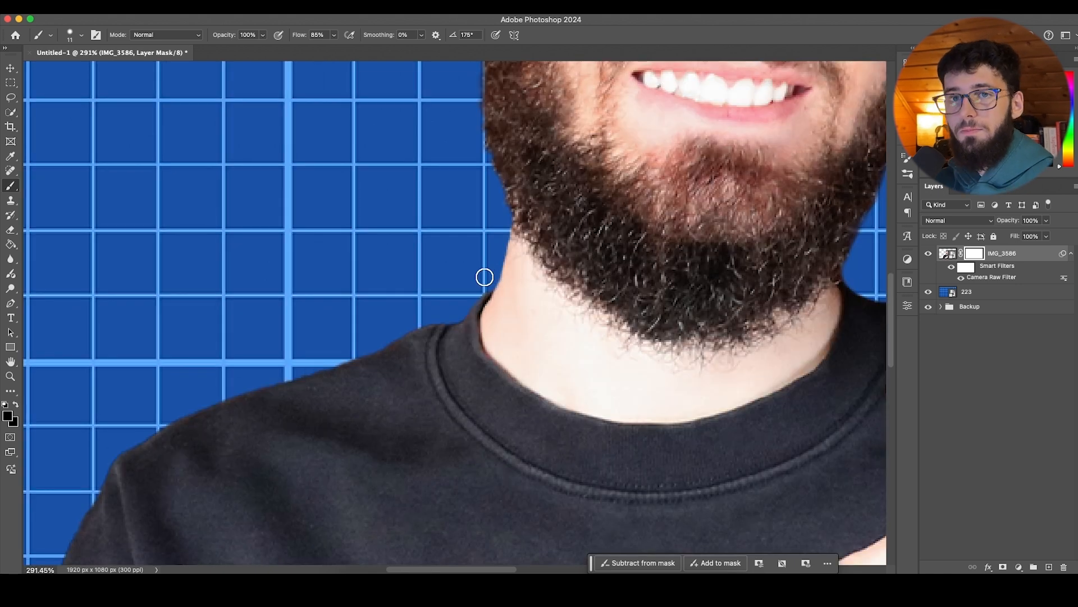
# Step: Review the face and the cutout edges of the whole portrait at different magnifications
pyautogui.scroll(-8, 485, 277)
pyautogui.scroll(1, 528, 266)
pyautogui.scroll(3, 528, 264)
pyautogui.scroll(-6, 497, 269)
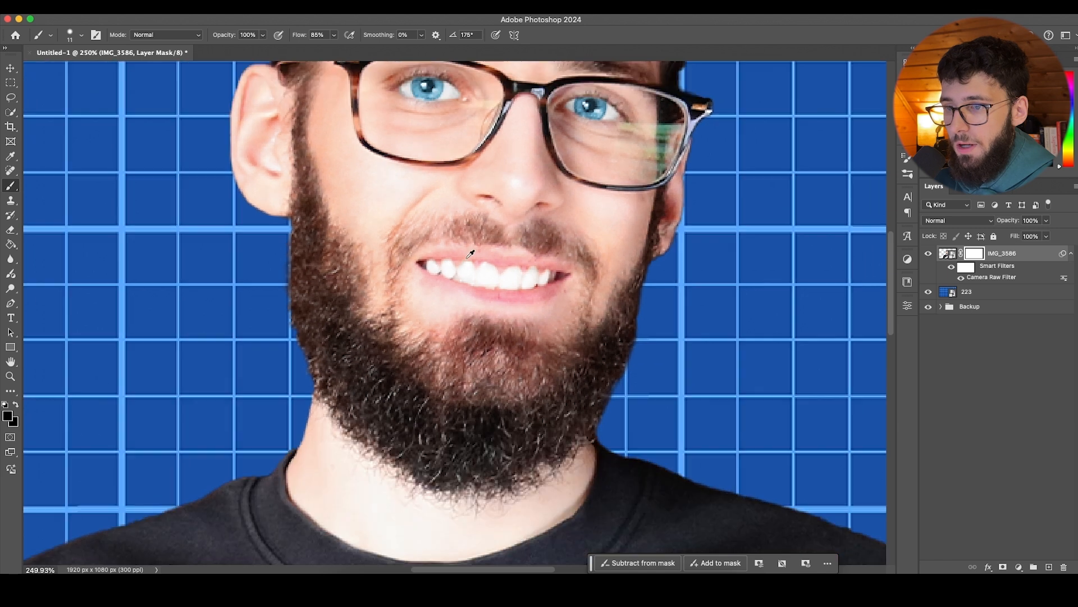
pyautogui.scroll(5, 456, 193)
pyautogui.scroll(-5, 456, 193)
pyautogui.scroll(3, 449, 196)
pyautogui.press('v')
pyautogui.scroll(-2, 443, 197)
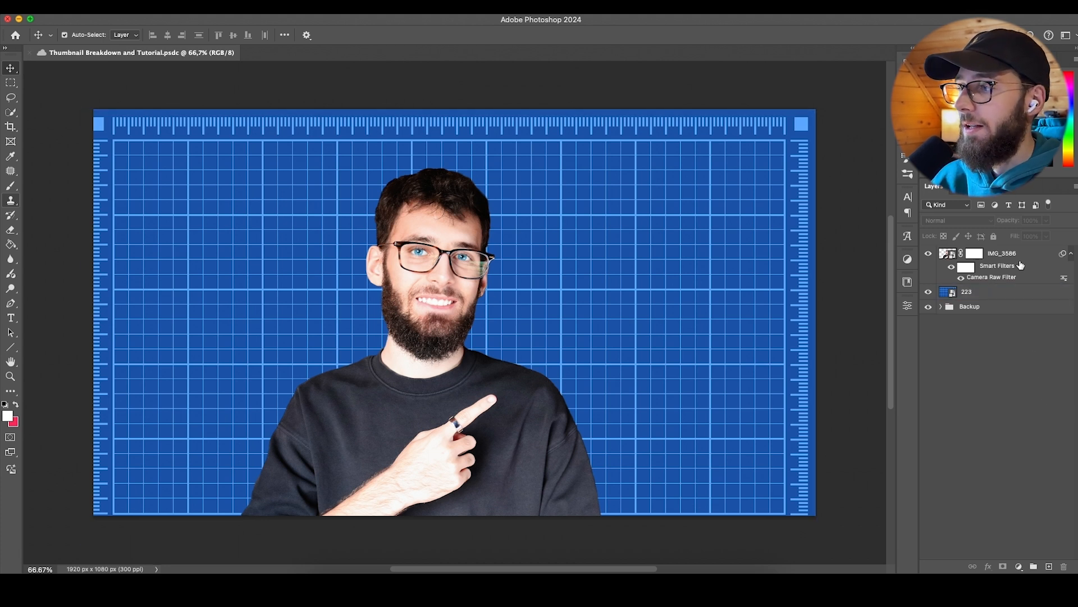
# Step: Select the IMG_3586 layer and examine the retouched face and glasses up close and in the full composition
pyautogui.click(1005, 254)
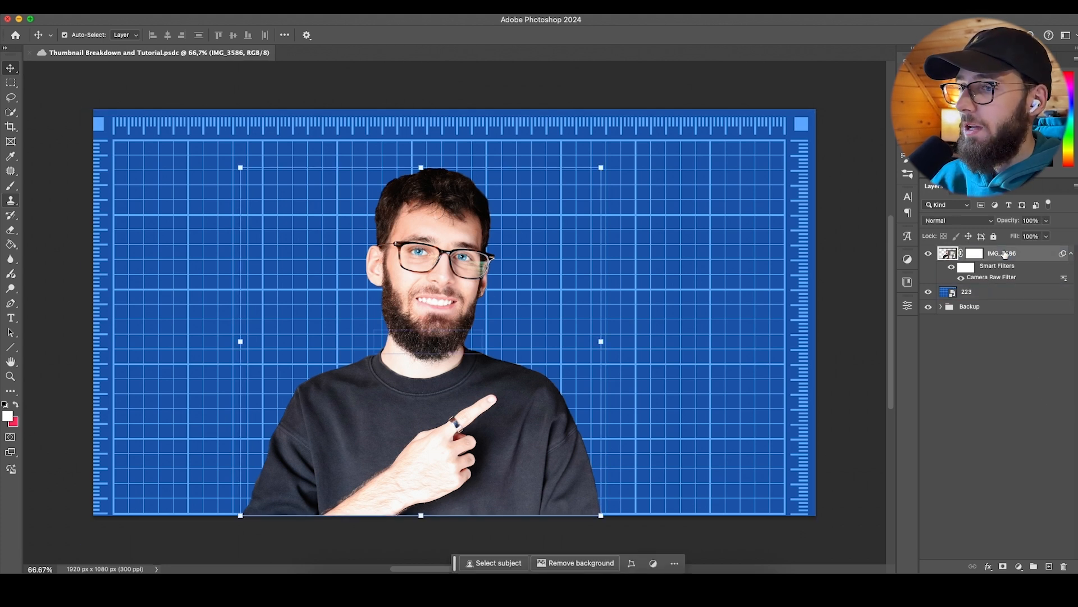
pyautogui.scroll(3, 416, 441)
pyautogui.hscroll(-2, 397, 447)
pyautogui.scroll(1, 428, 424)
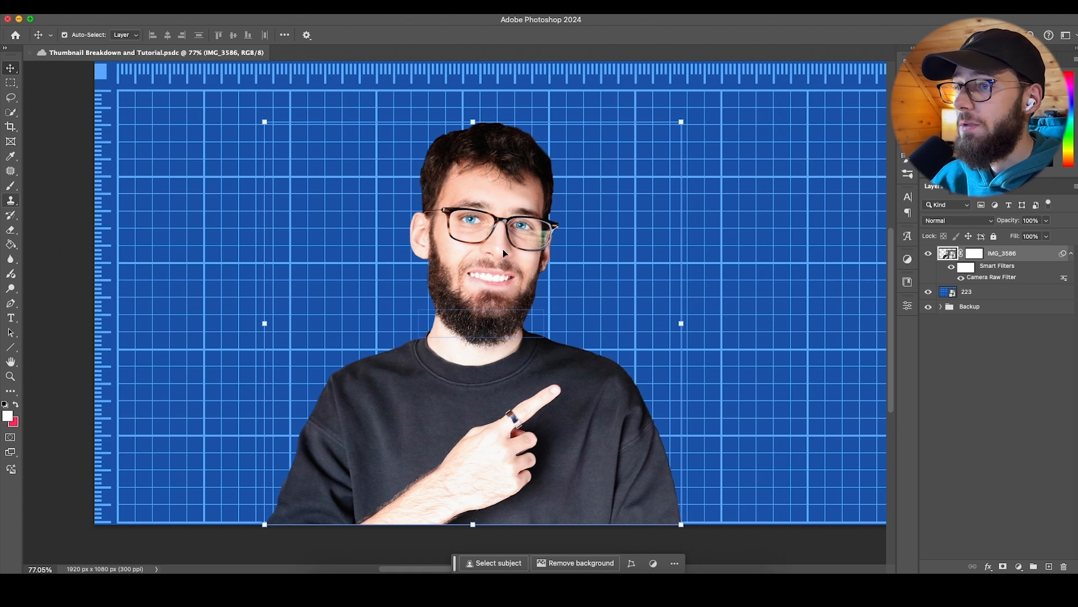
pyautogui.scroll(8, 503, 236)
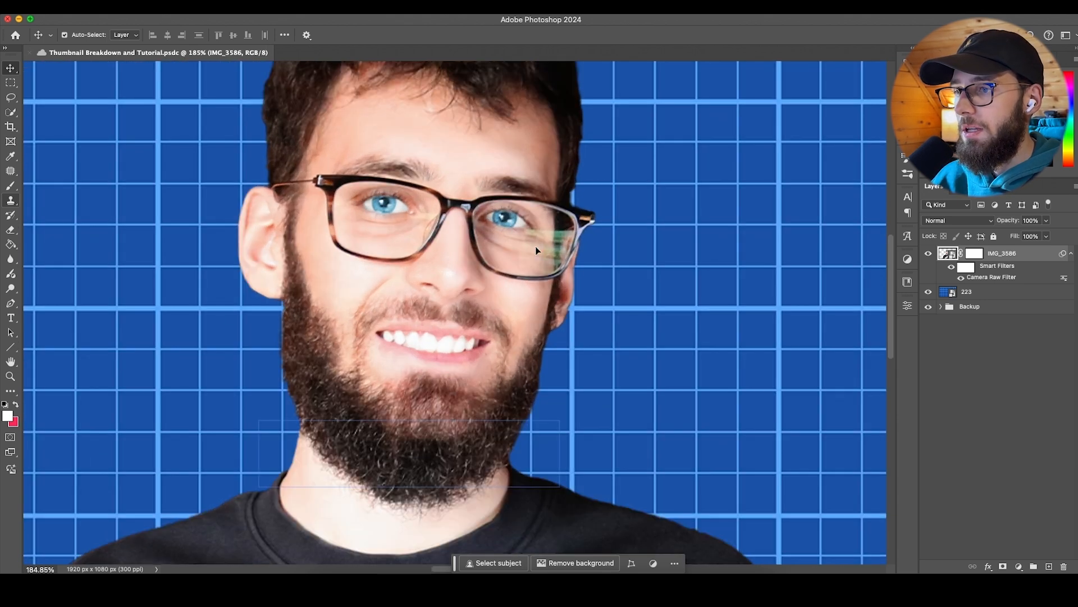
pyautogui.scroll(-8, 544, 246)
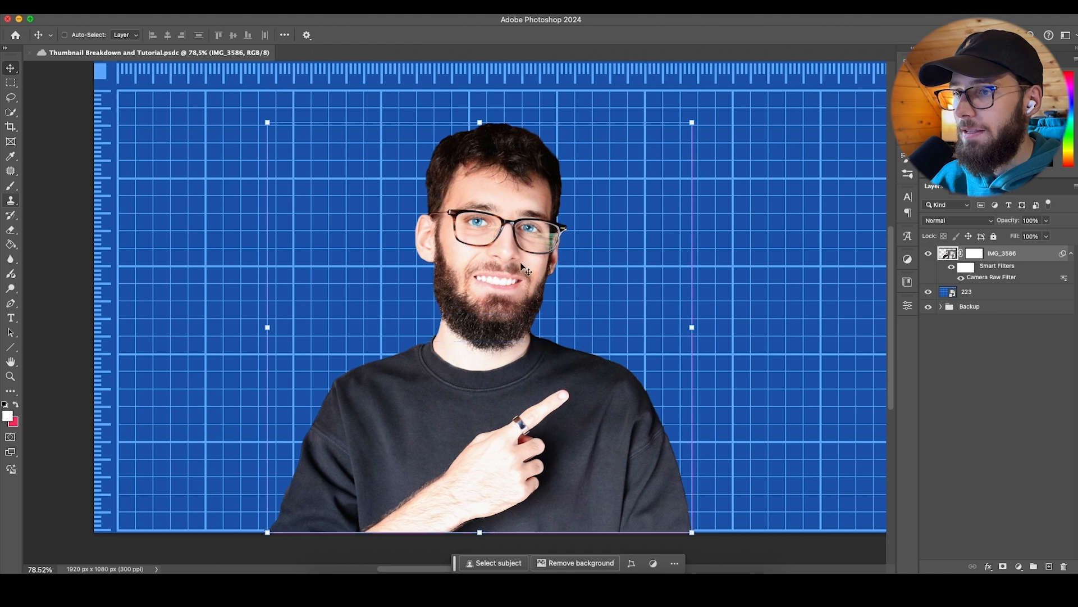
pyautogui.scroll(-3, 521, 264)
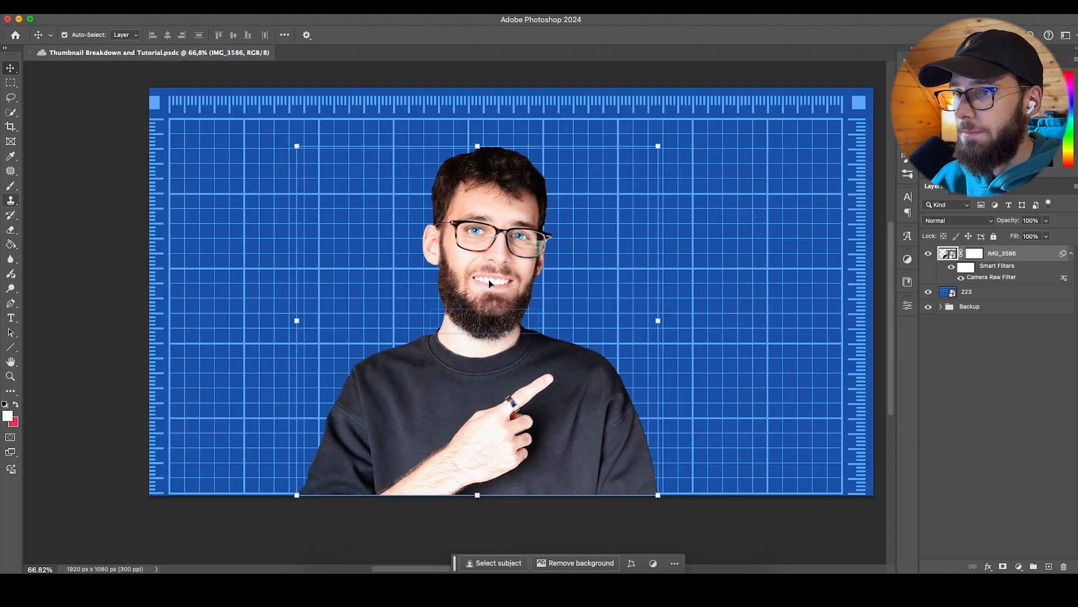
pyautogui.scroll(5, 489, 279)
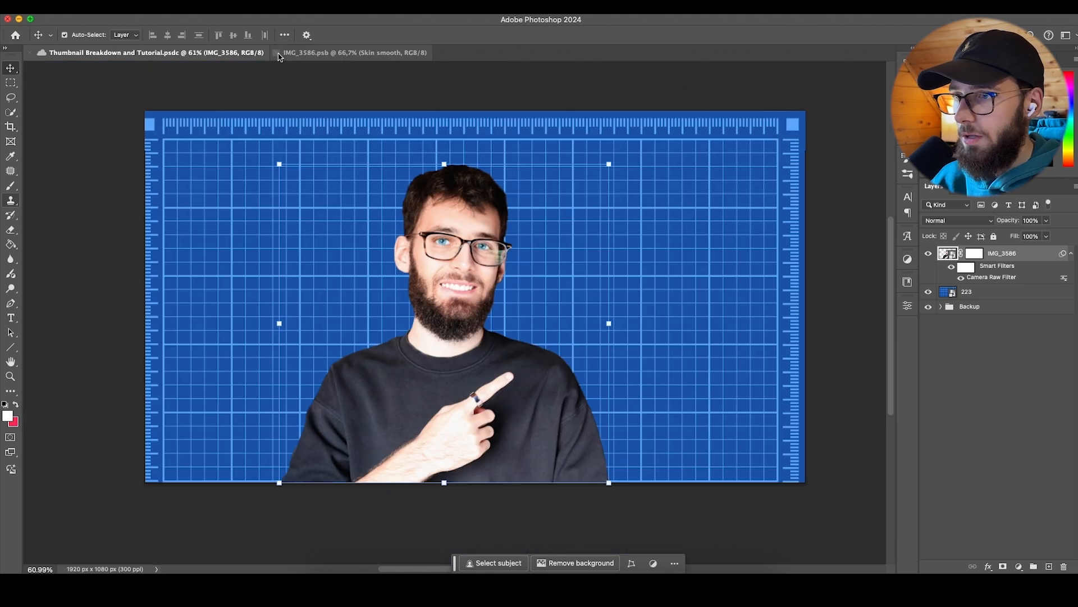
# Step: Open the contents of the IMG_3586 Smart Object and add an empty layer above all retouching layers
pyautogui.click(276, 53)
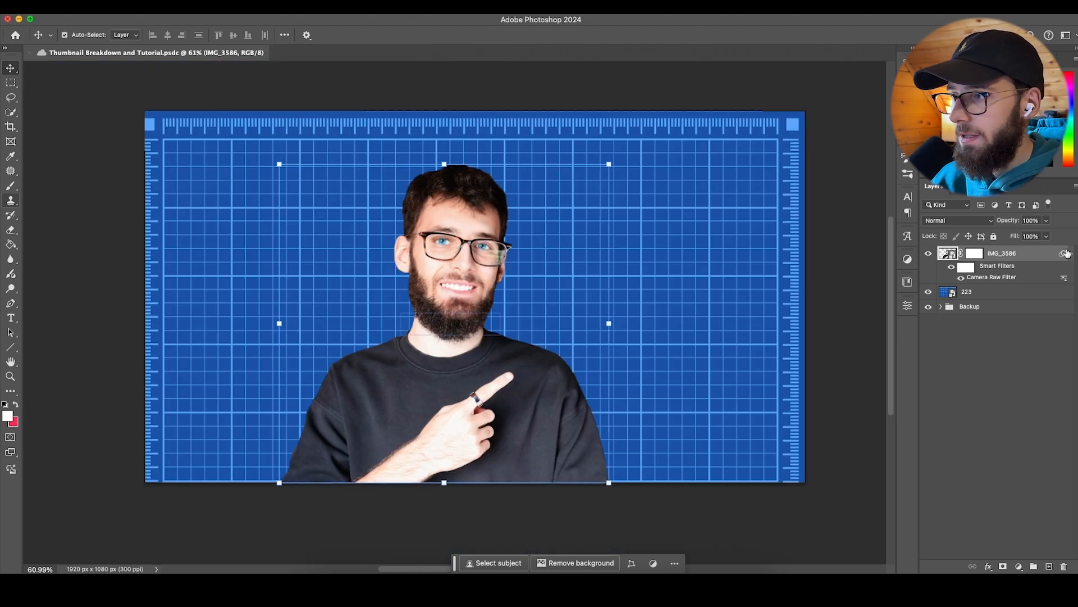
pyautogui.doubleClick(948, 255)
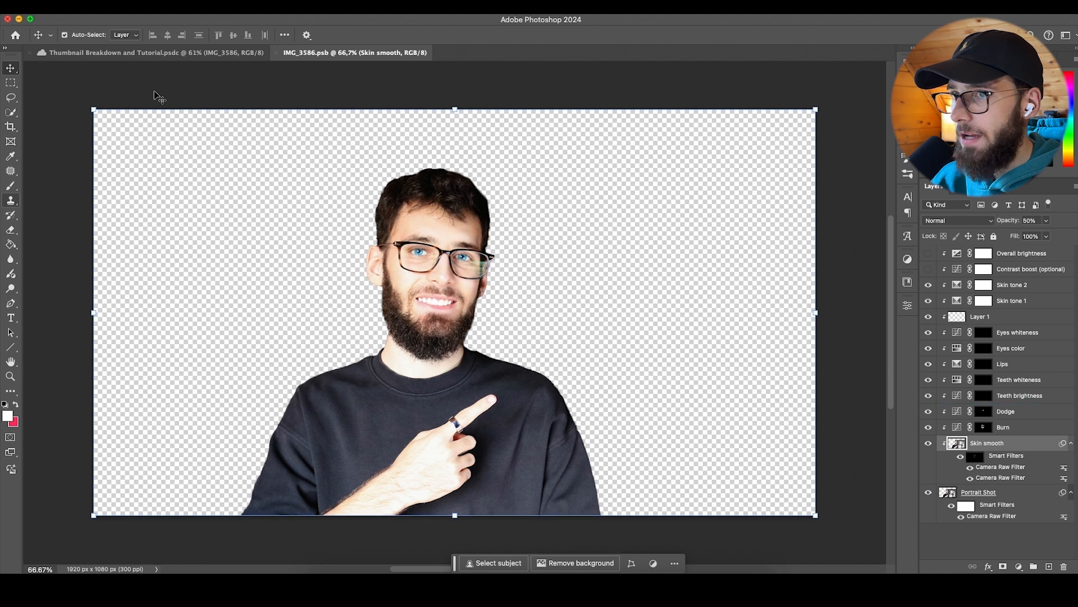
pyautogui.press('super+shift+alt+n')
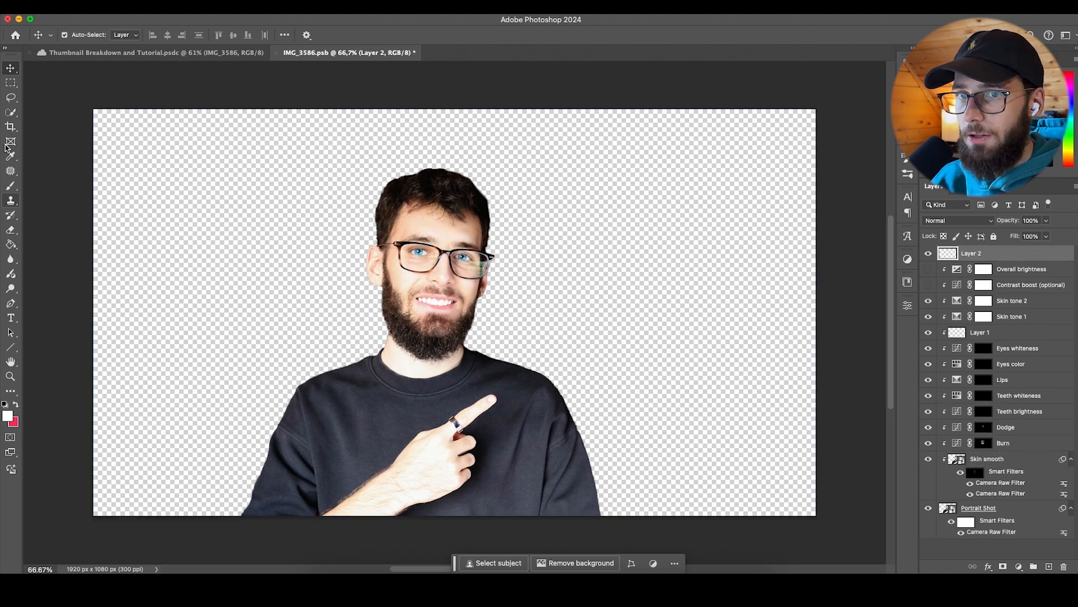
# Step: Lasso the pointing hand and forearm and run Generative Fill with the prompt "remove hands"
pyautogui.press('l')
pyautogui.scroll(2, 306, 519)
pyautogui.moveTo(303, 518)
pyautogui.mouseDown()
pyautogui.moveTo(425, 409)
pyautogui.moveTo(516, 369)
pyautogui.mouseUp()
pyautogui.moveTo(318, 550); pyautogui.dragTo(307, 548)
pyautogui.click(483, 563)
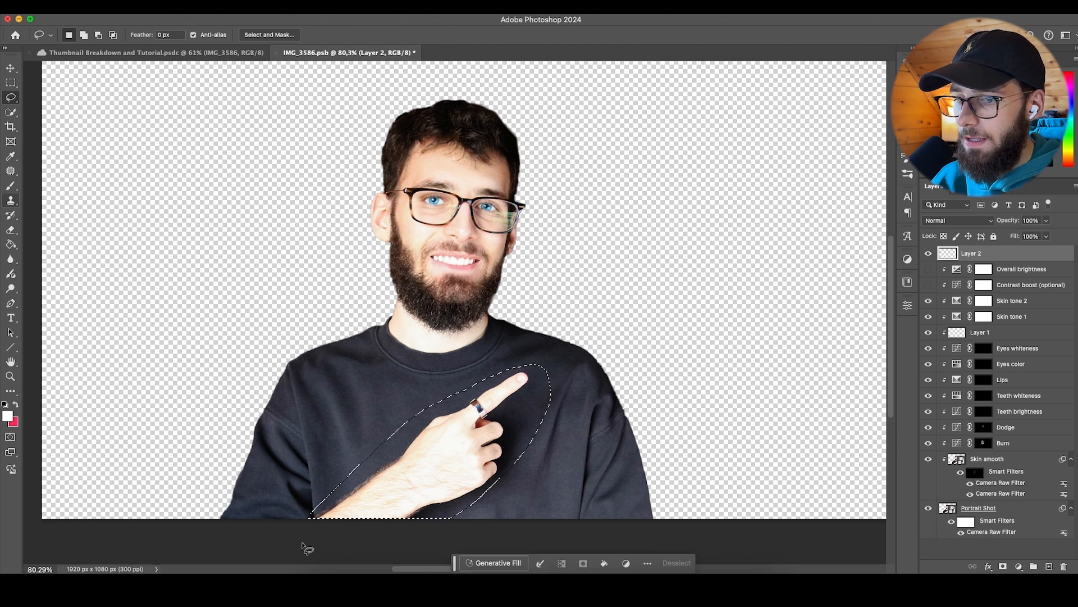
pyautogui.write('remove hands')
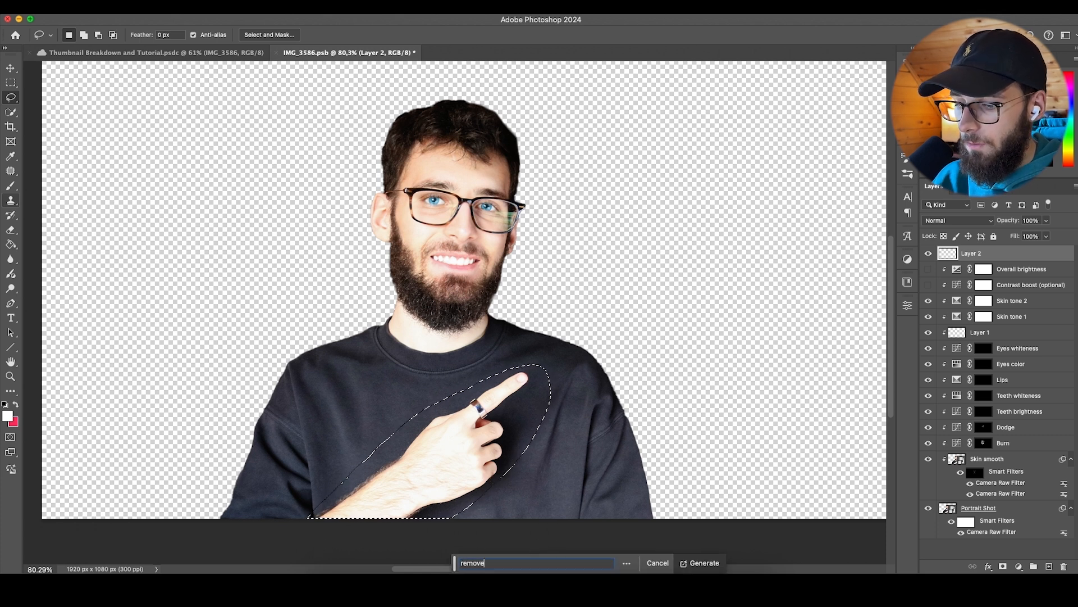
pyautogui.press('Return')
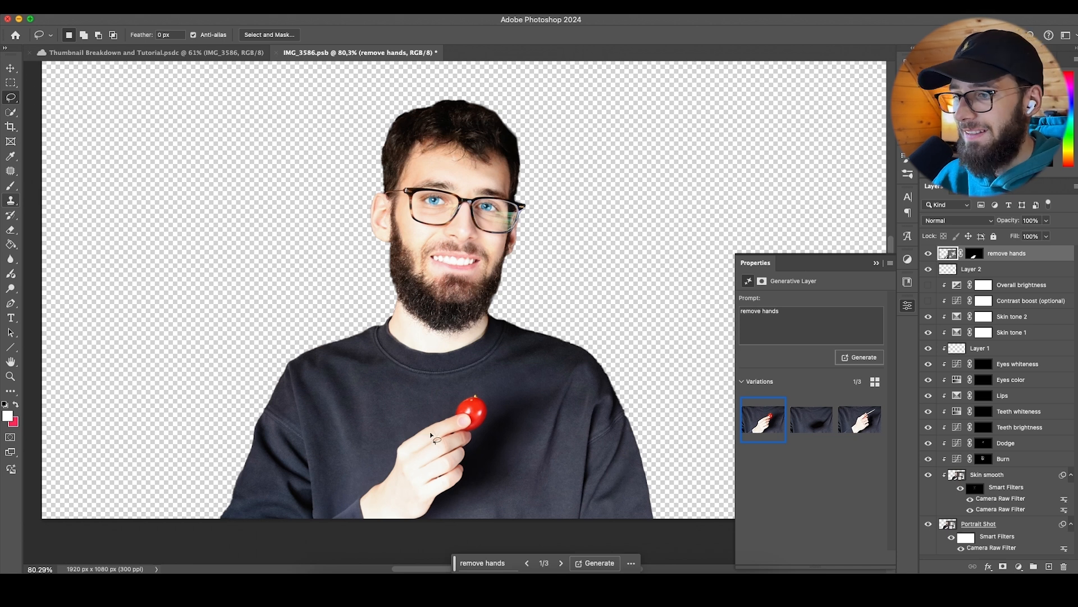
# Step: Inspect the generated hand result and choose the second variation, the one with the plain sweater
pyautogui.scroll(5, 422, 456)
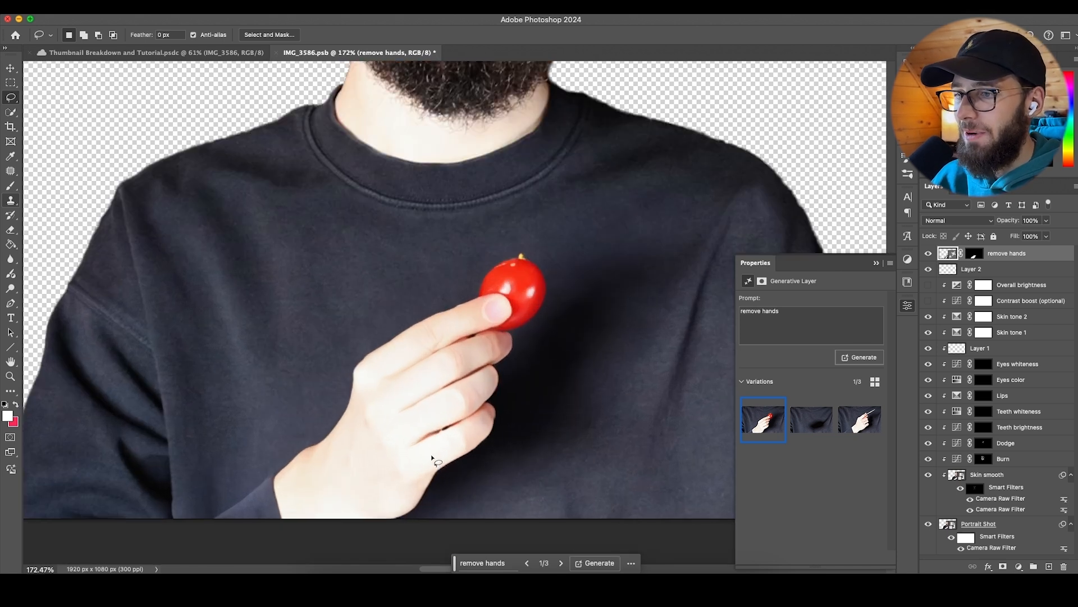
pyautogui.scroll(-1, 371, 411)
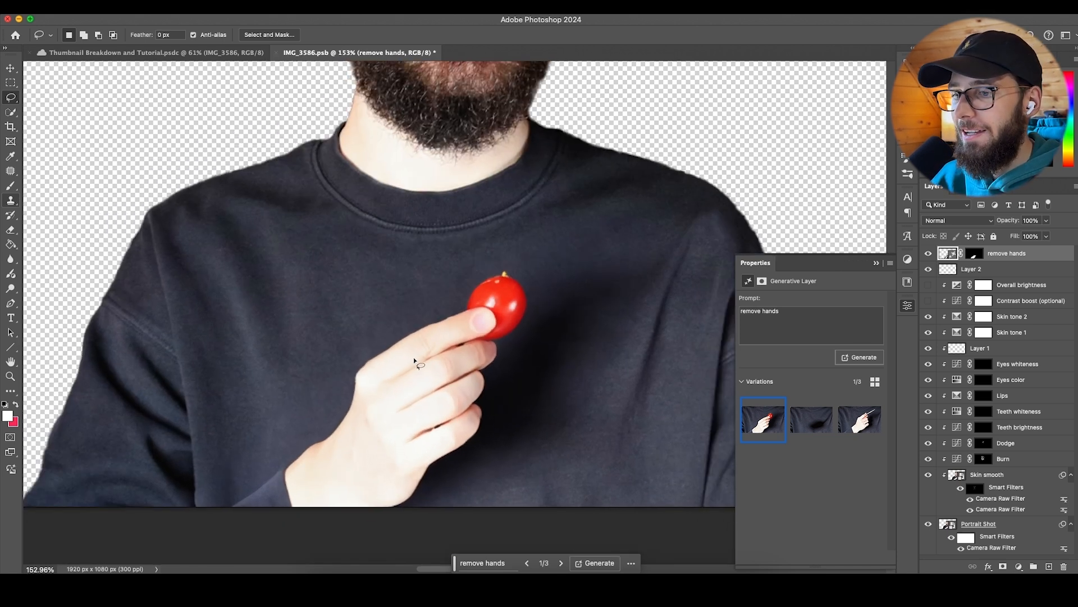
pyautogui.scroll(-4, 444, 387)
pyautogui.scroll(1, 438, 382)
pyautogui.click(812, 421)
pyautogui.scroll(2, 428, 351)
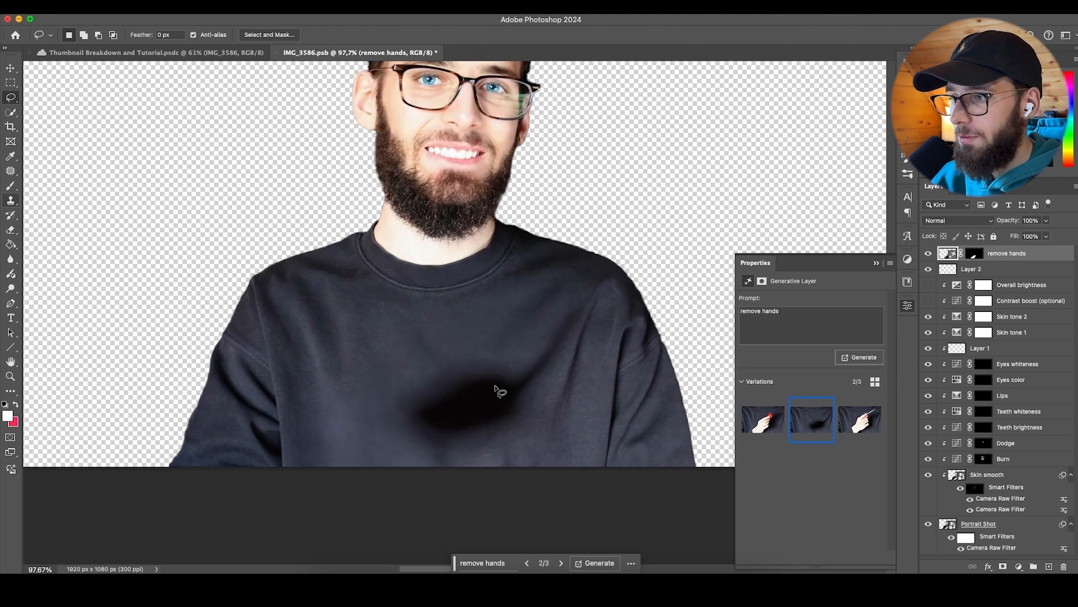
# Step: Merge the "remove hands" generative layer with Layer 2
pyautogui.click(900, 304)
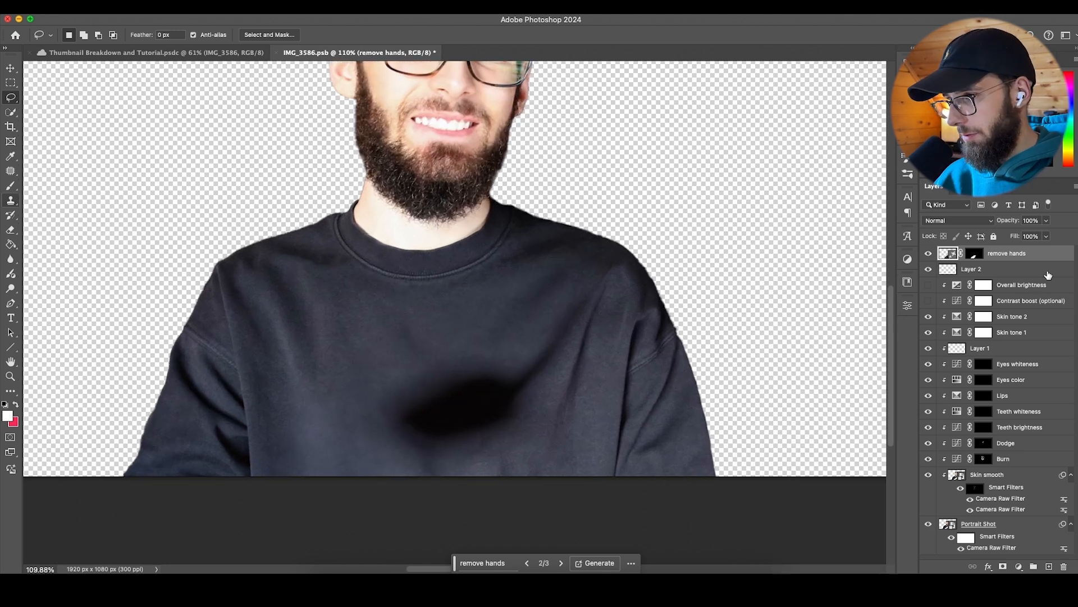
pyautogui.moveTo(972, 269); pyautogui.dragTo(971, 259)
pyautogui.press('super+e')
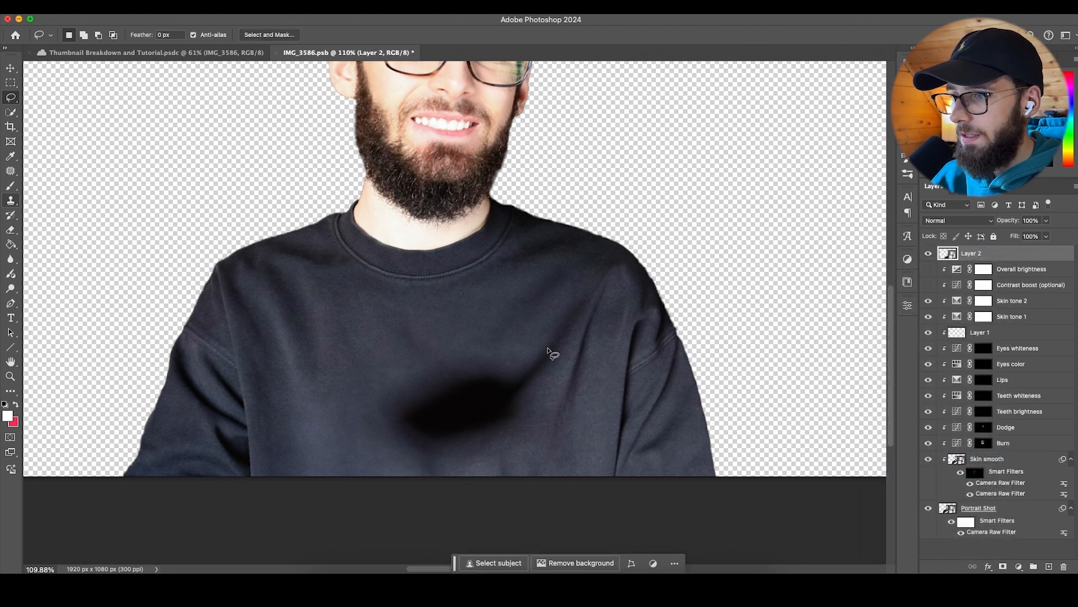
# Step: Lasso the dark smudge on the lower chest of the sweater and rasterize Layer 2, keeping the selection
pyautogui.moveTo(560, 350); pyautogui.dragTo(369, 355)
pyautogui.moveTo(292, 485)
pyautogui.mouseDown()
pyautogui.moveTo(444, 500)
pyautogui.moveTo(547, 444)
pyautogui.moveTo(560, 350)
pyautogui.mouseUp()
pyautogui.click(110, 7)
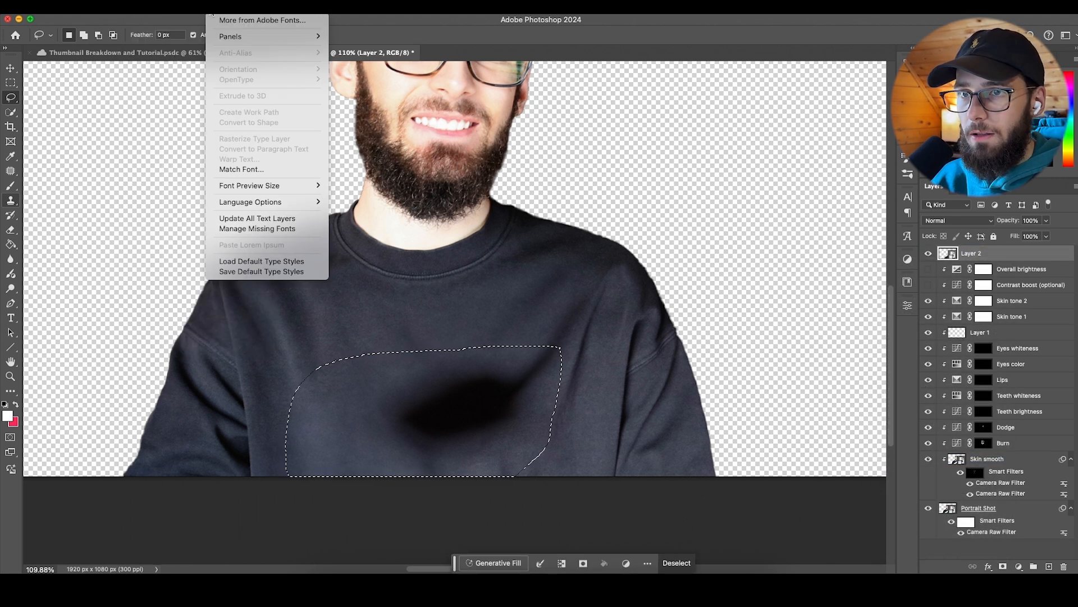
pyautogui.click(564, 305)
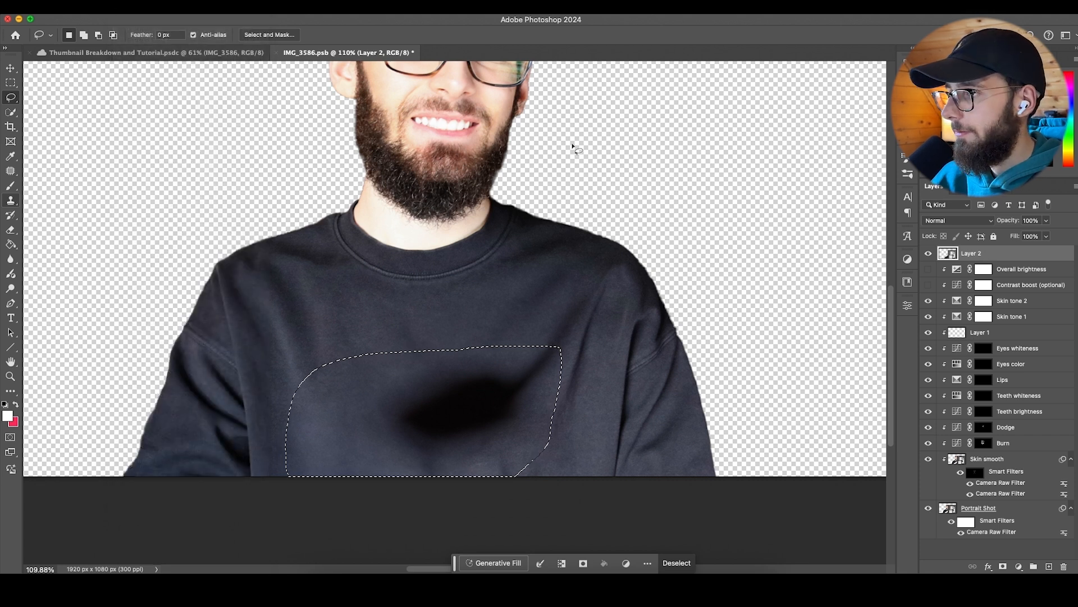
pyautogui.rightClick(984, 255)
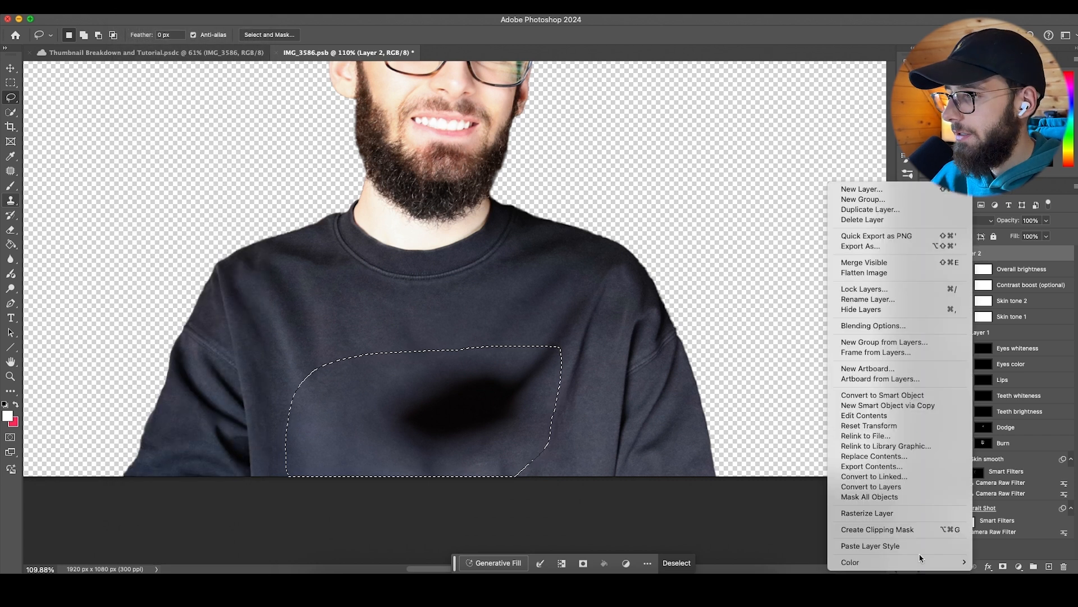
pyautogui.click(887, 513)
pyautogui.press('super+d')
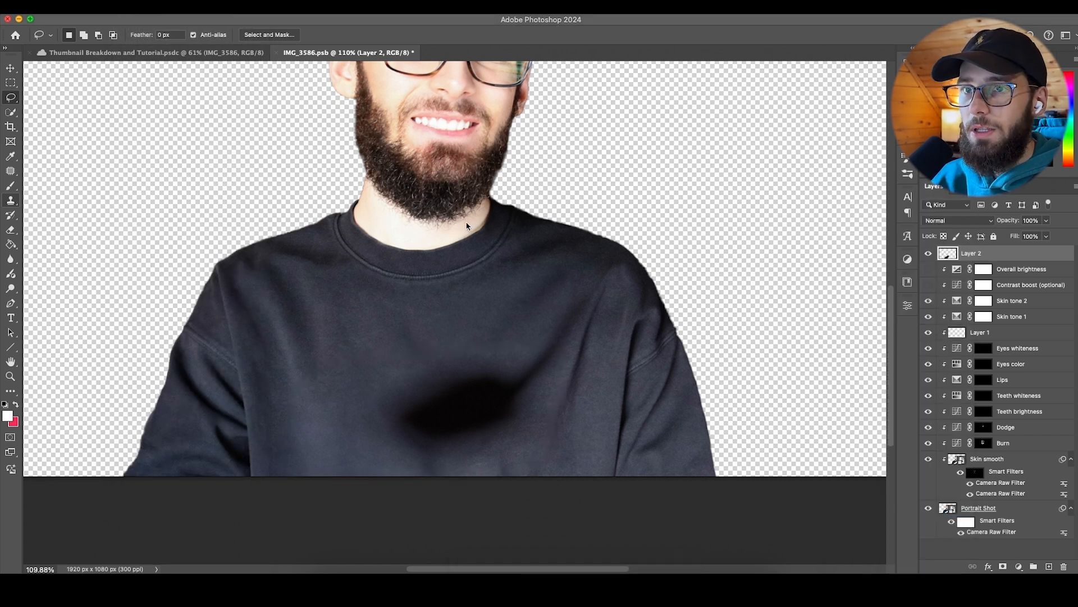
pyautogui.press('super+z')
# Step: Replace the selected dark smudge using Content-Aware Fill output to a new layer, and clear the selection
pyautogui.click(130, 7)
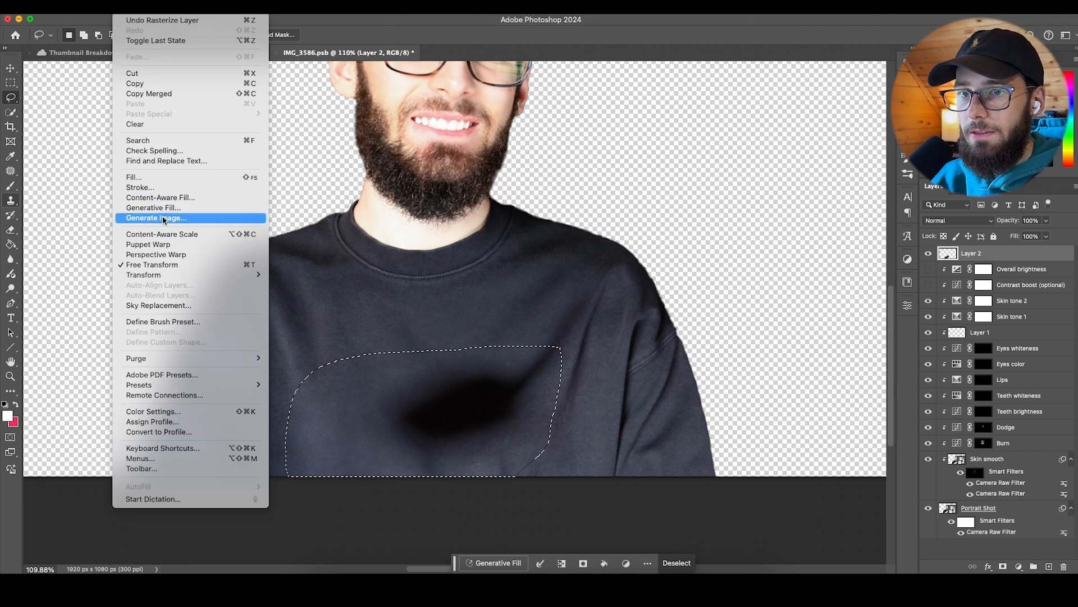
pyautogui.click(163, 201)
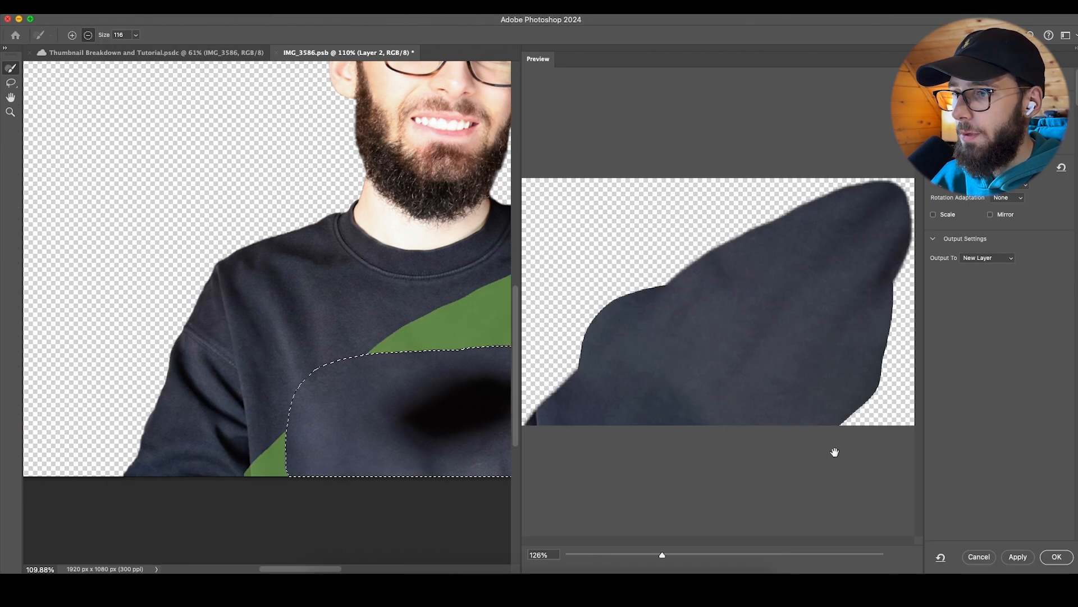
pyautogui.click(1056, 557)
pyautogui.press('m')
pyautogui.hotkey('ctrl', 'd')
# Step: Lasso a larger area covering the patched chest of the sweater and run Generative Fill with an empty prompt
pyautogui.scroll(1, 489, 402)
pyautogui.scroll(-5, 490, 405)
pyautogui.scroll(5, 535, 389)
pyautogui.click(10, 97)
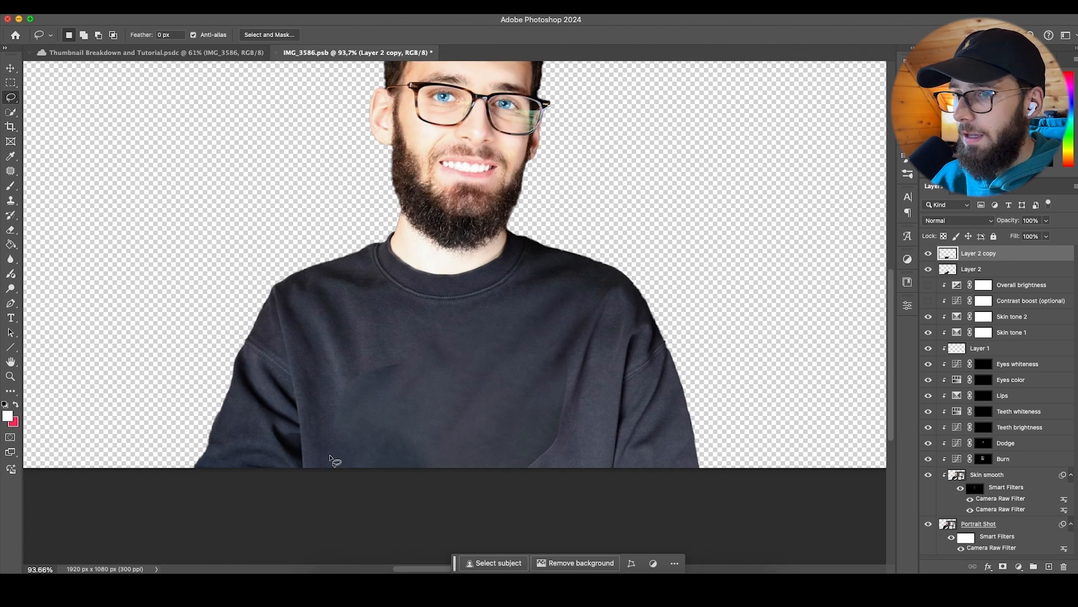
pyautogui.moveTo(314, 482)
pyautogui.mouseDown()
pyautogui.moveTo(310, 370)
pyautogui.moveTo(445, 323)
pyautogui.mouseUp()
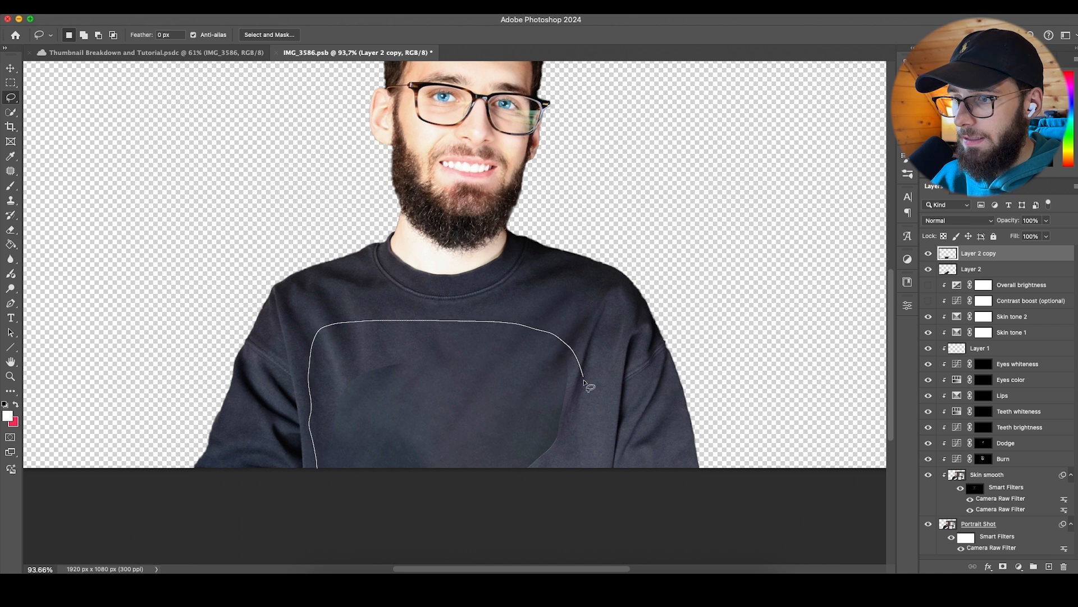
pyautogui.moveTo(525, 481); pyautogui.dragTo(526, 480)
pyautogui.click(506, 561)
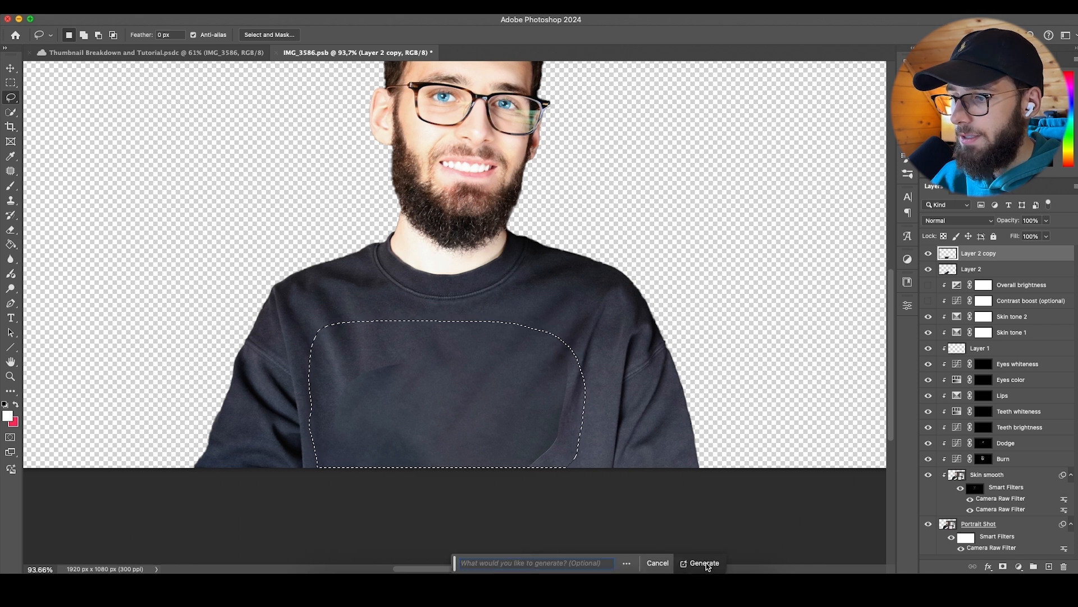
pyautogui.click(666, 562)
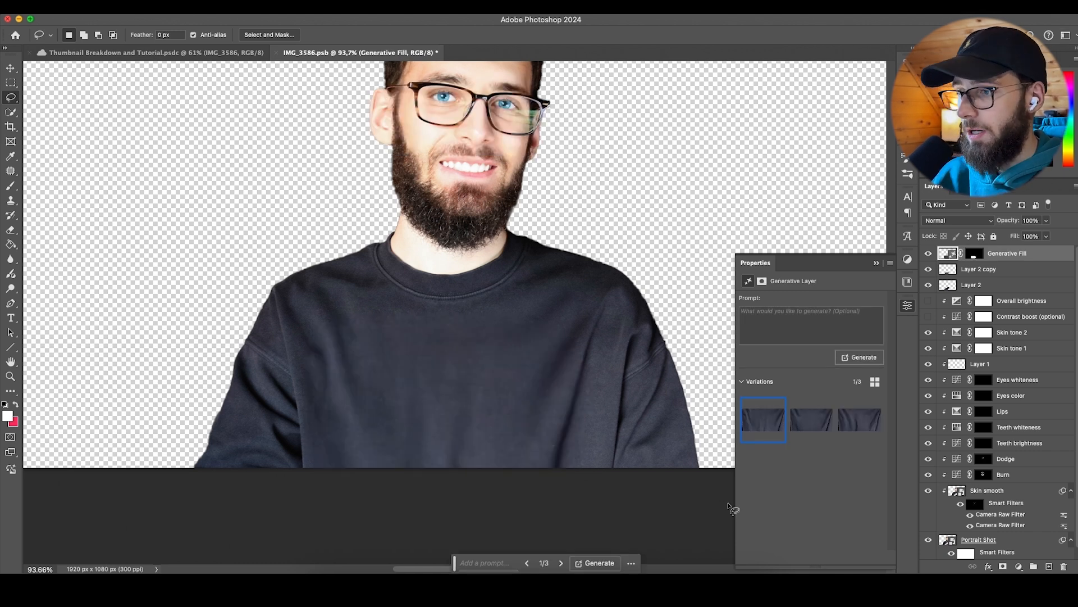
# Step: Compare the generated sweater variations and keep the second one
pyautogui.click(810, 417)
pyautogui.click(768, 424)
pyautogui.click(818, 423)
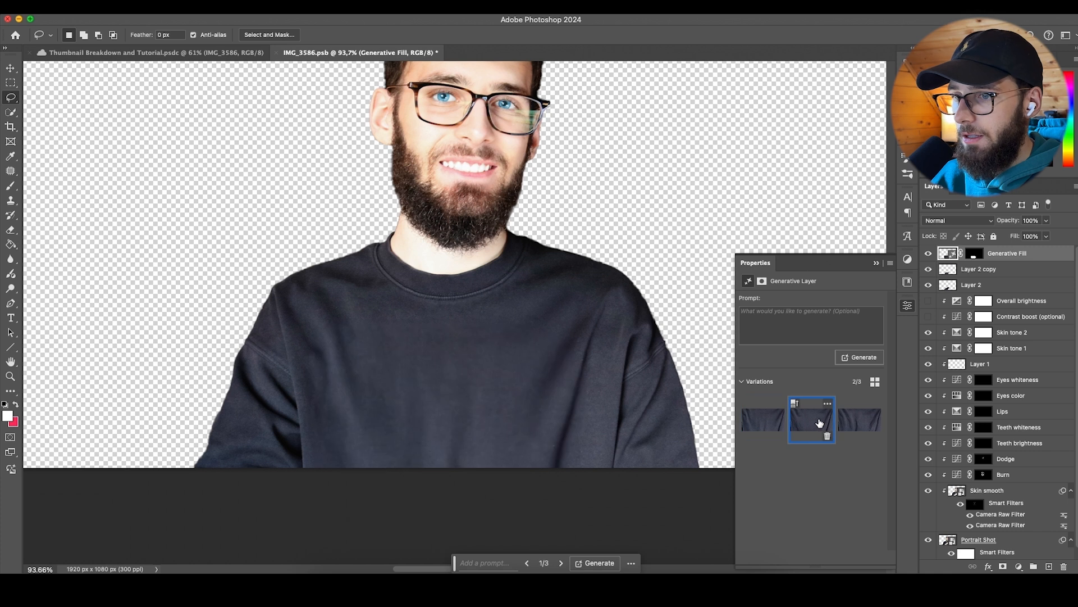
pyautogui.hscroll(1, 561, 351)
pyautogui.click(909, 305)
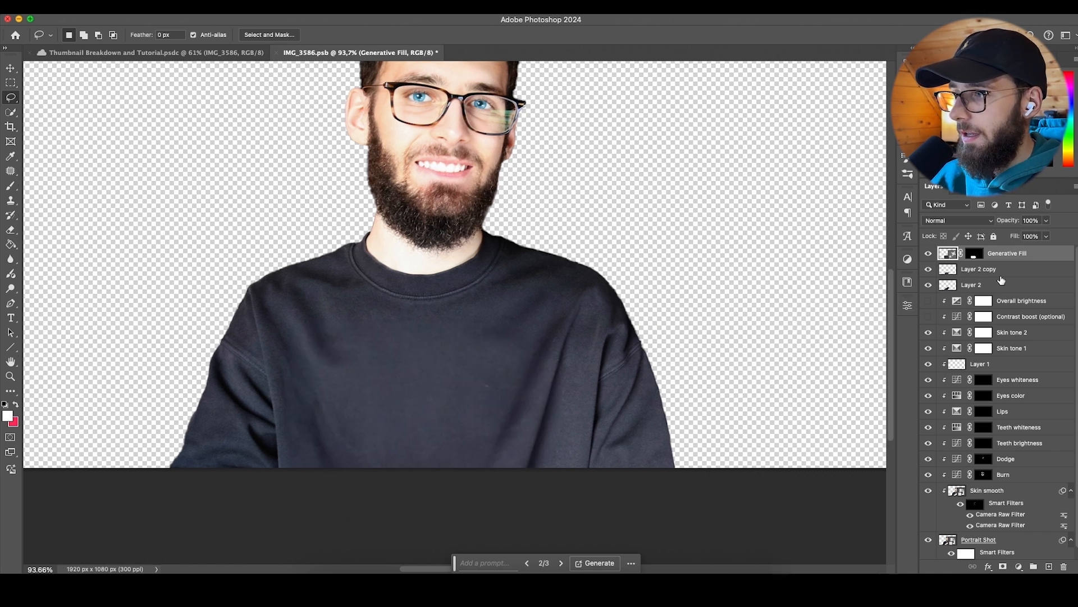
# Step: Add a new layer, lasso the whole sweater up to the neckline, and run Generative Fill with the prompt "white tshirt"
pyautogui.click(1050, 566)
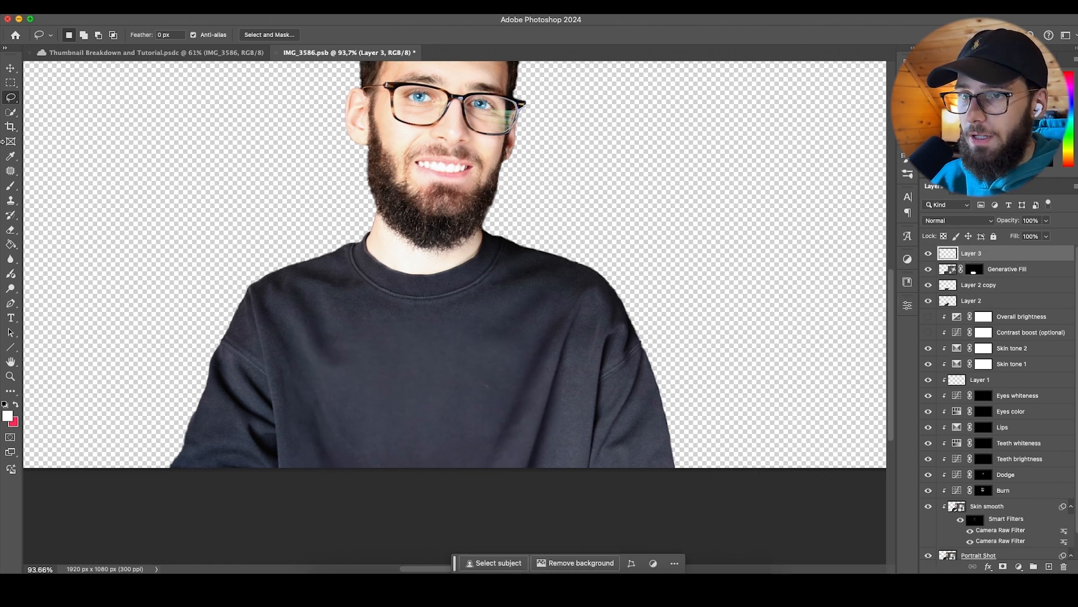
pyautogui.moveTo(157, 474); pyautogui.dragTo(200, 356)
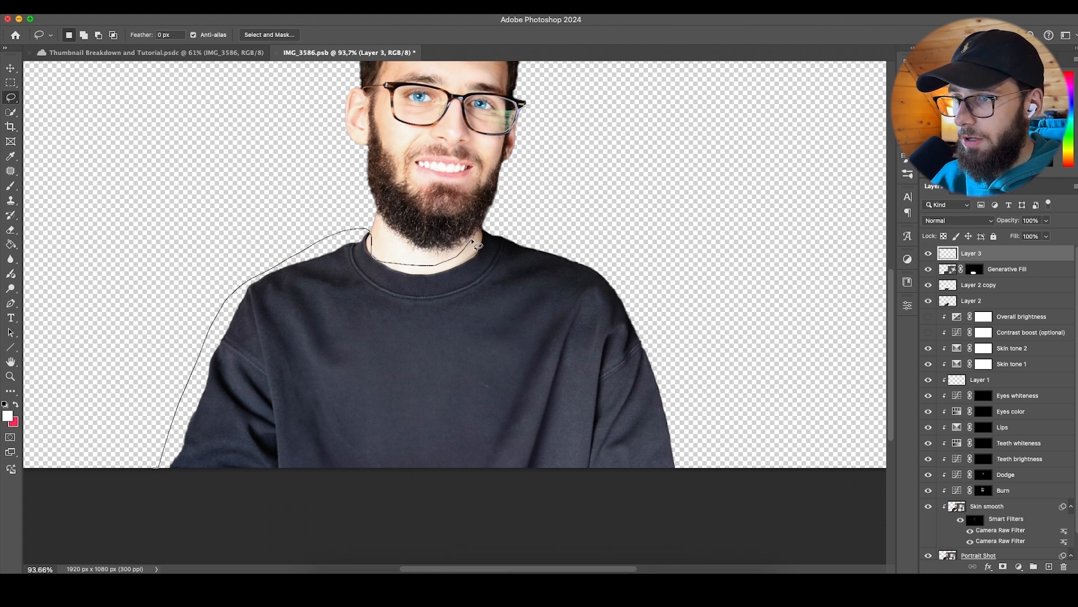
pyautogui.moveTo(611, 272)
pyautogui.mouseDown()
pyautogui.moveTo(693, 466)
pyautogui.moveTo(456, 523)
pyautogui.moveTo(156, 508)
pyautogui.mouseUp()
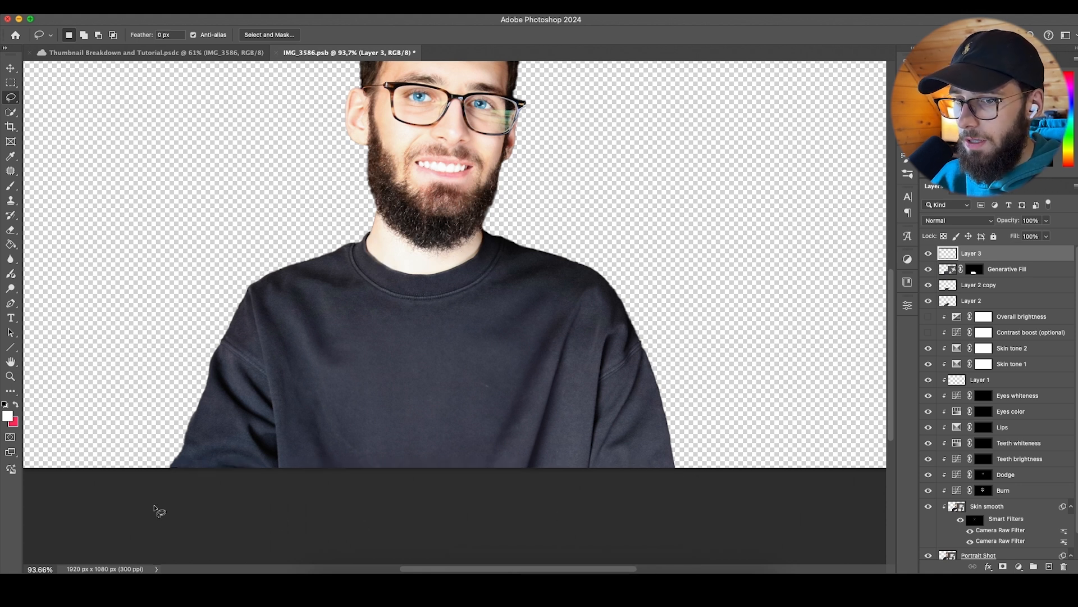
pyautogui.click(492, 563)
pyautogui.write('w')
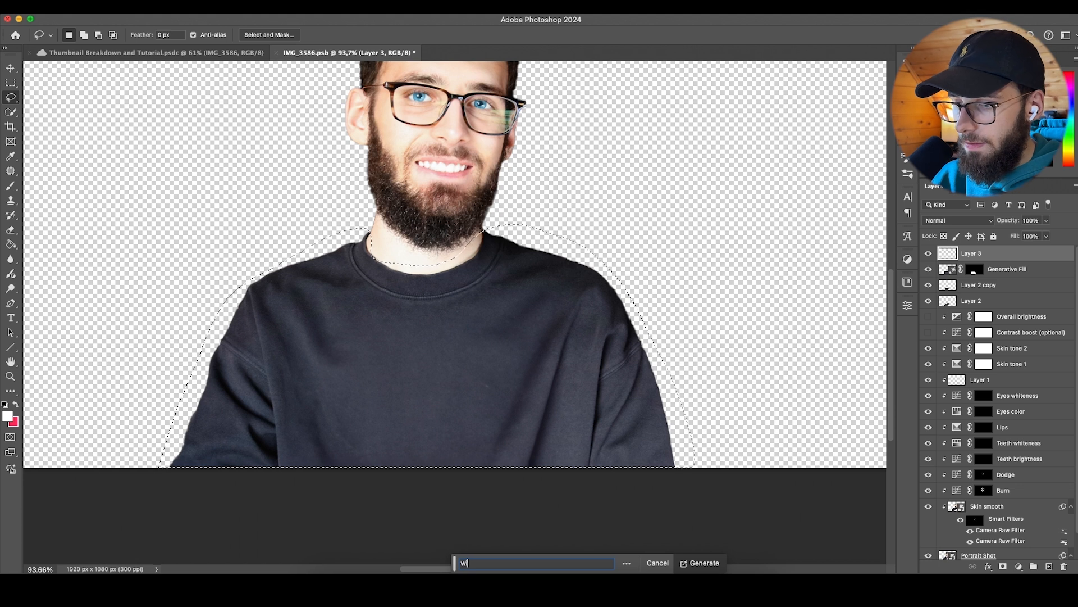
pyautogui.write('hite tshirt')
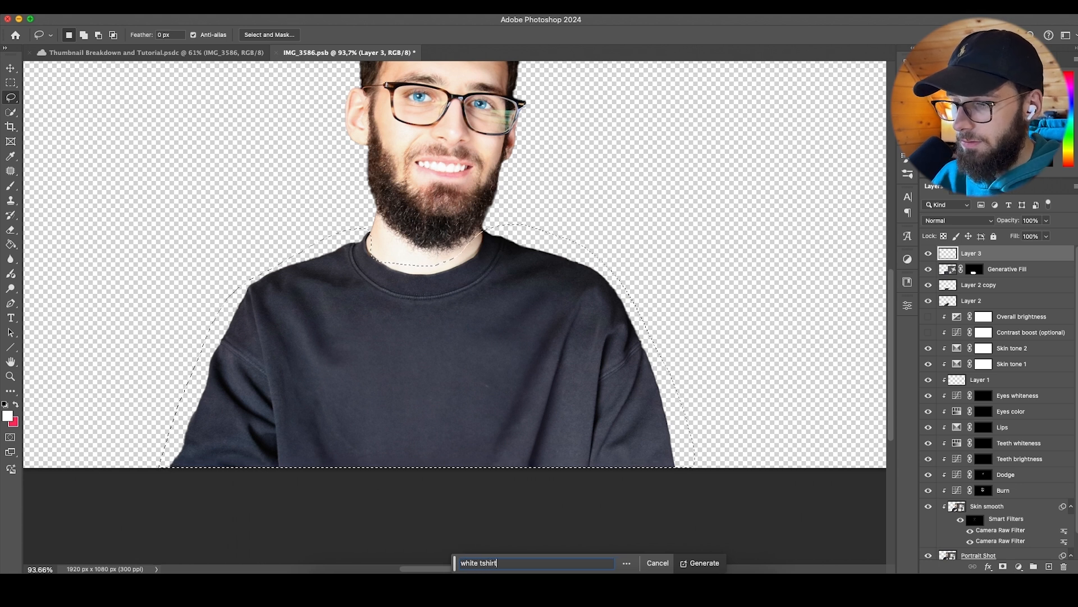
pyautogui.press('Return')
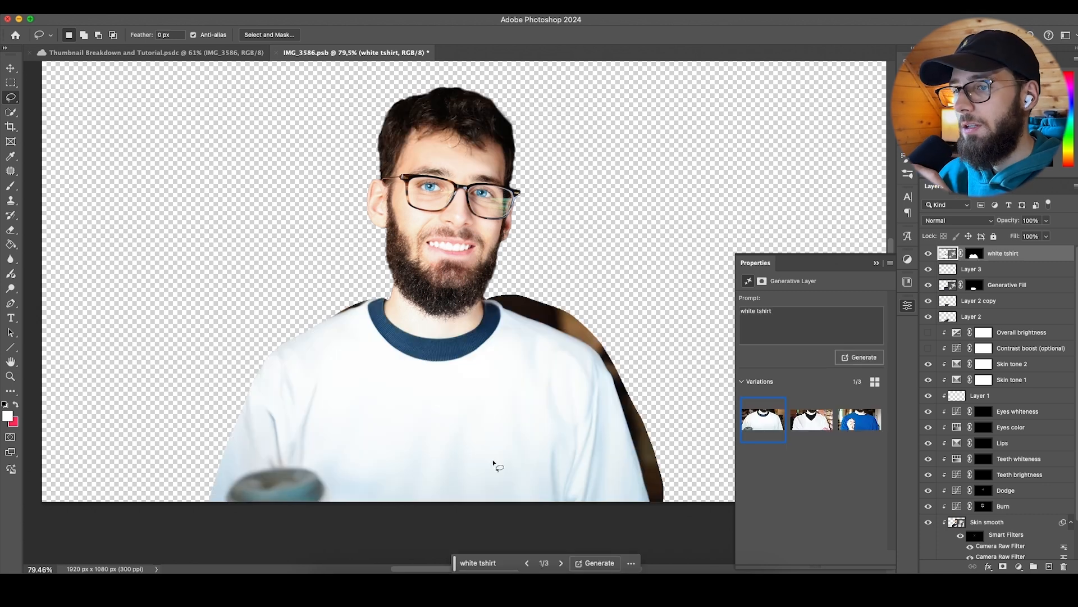
# Step: Preview the three "white tshirt" variations and generate another set with the same prompt
pyautogui.click(809, 422)
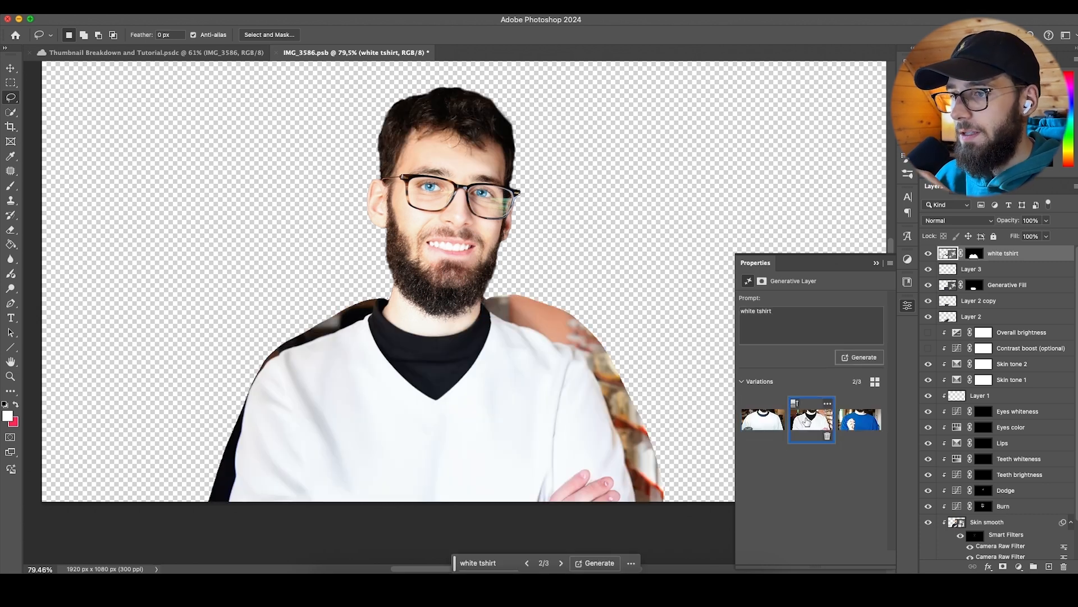
pyautogui.click(861, 422)
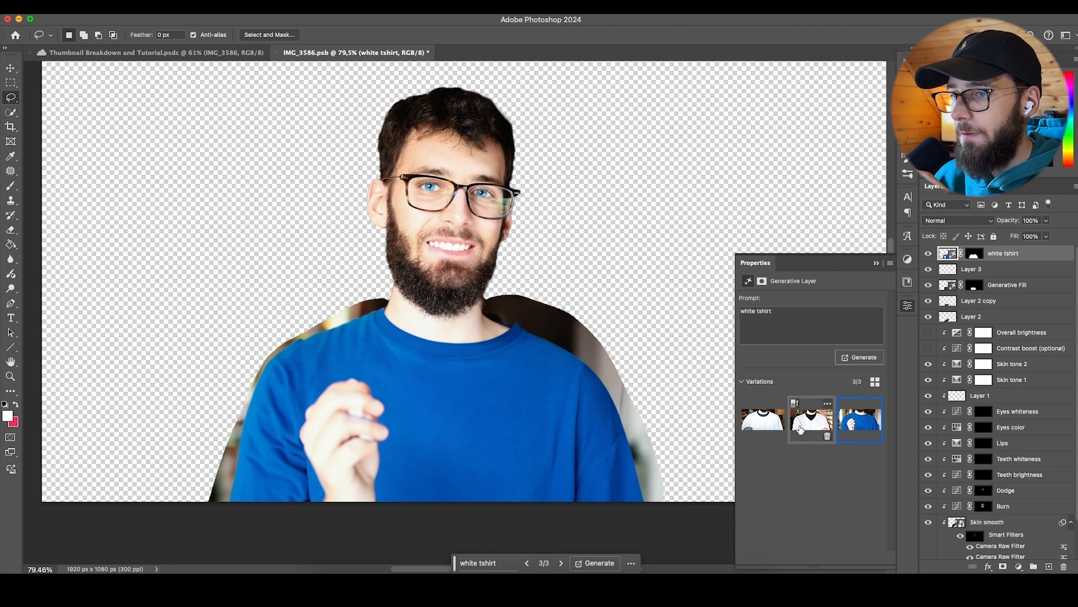
pyautogui.click(767, 422)
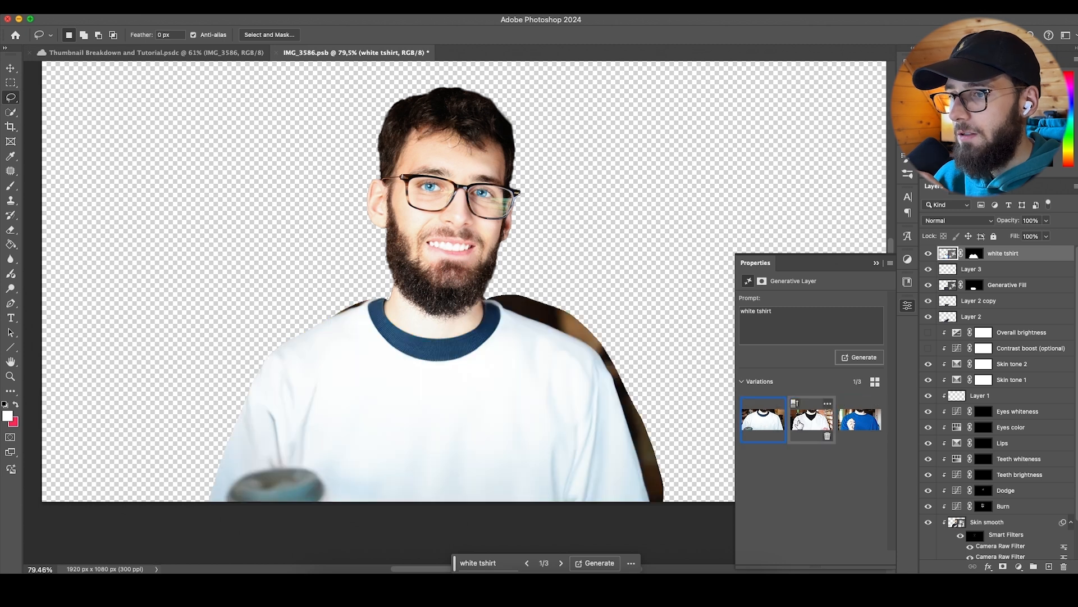
pyautogui.click(860, 357)
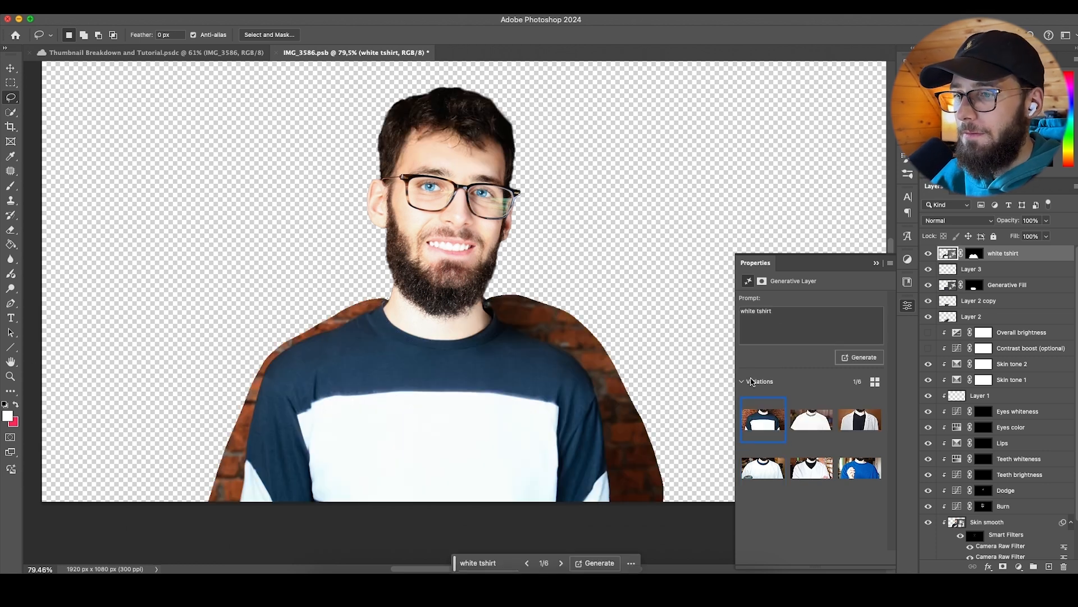
# Step: Compare the newly generated shirt variations, switching between the plain white T-shirt and the open jacket version
pyautogui.click(815, 422)
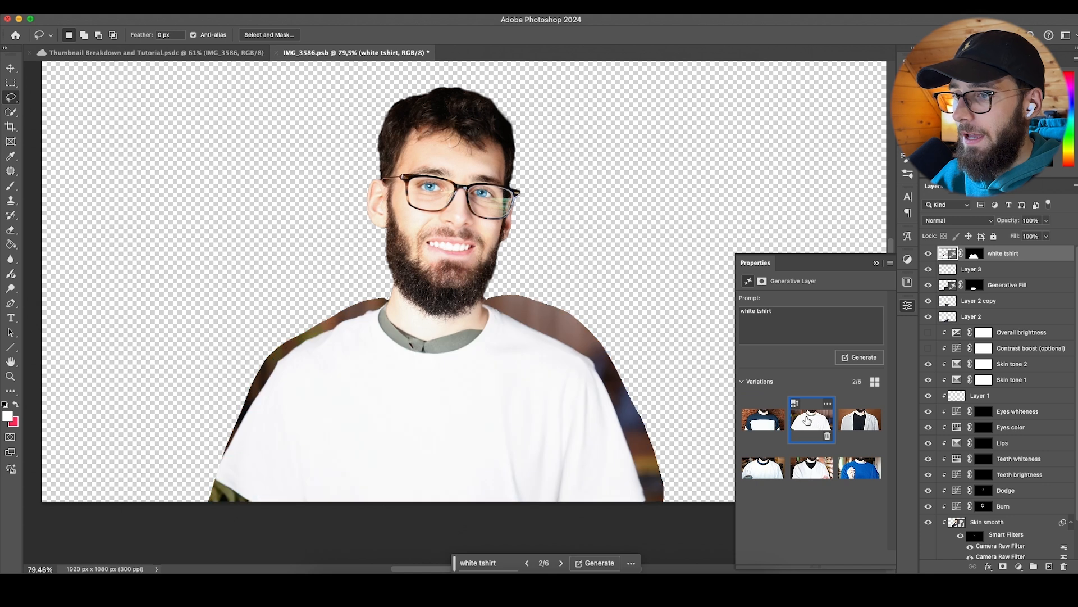
pyautogui.click(857, 421)
pyautogui.click(819, 425)
pyautogui.click(856, 426)
pyautogui.click(823, 418)
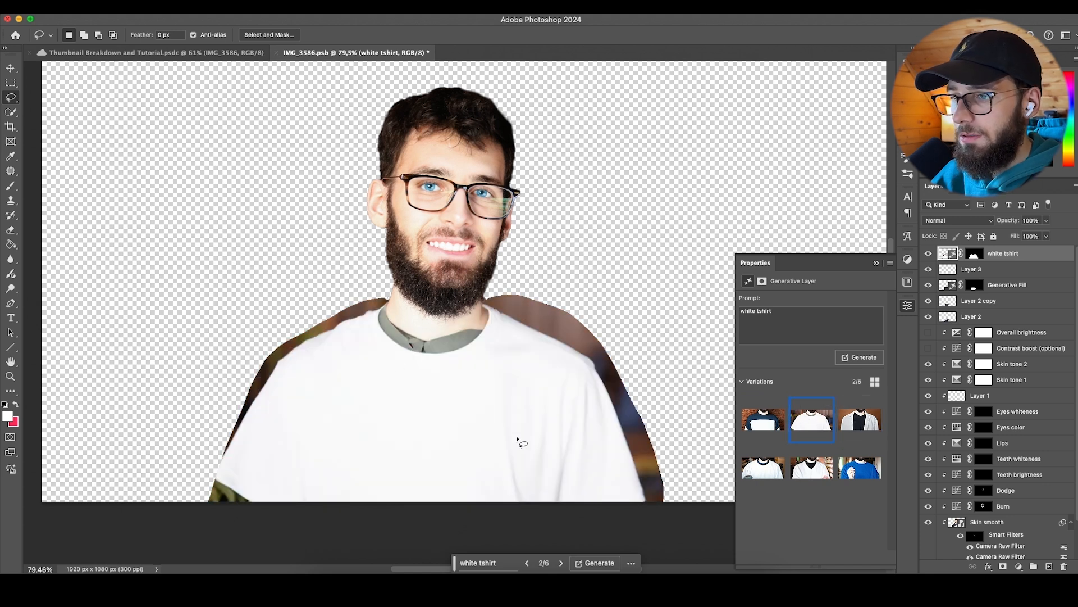
# Step: Generate more shirt variations, refine the prompt to "white basic tshirt", and choose the blue T-shirt with the white sheet
pyautogui.click(857, 358)
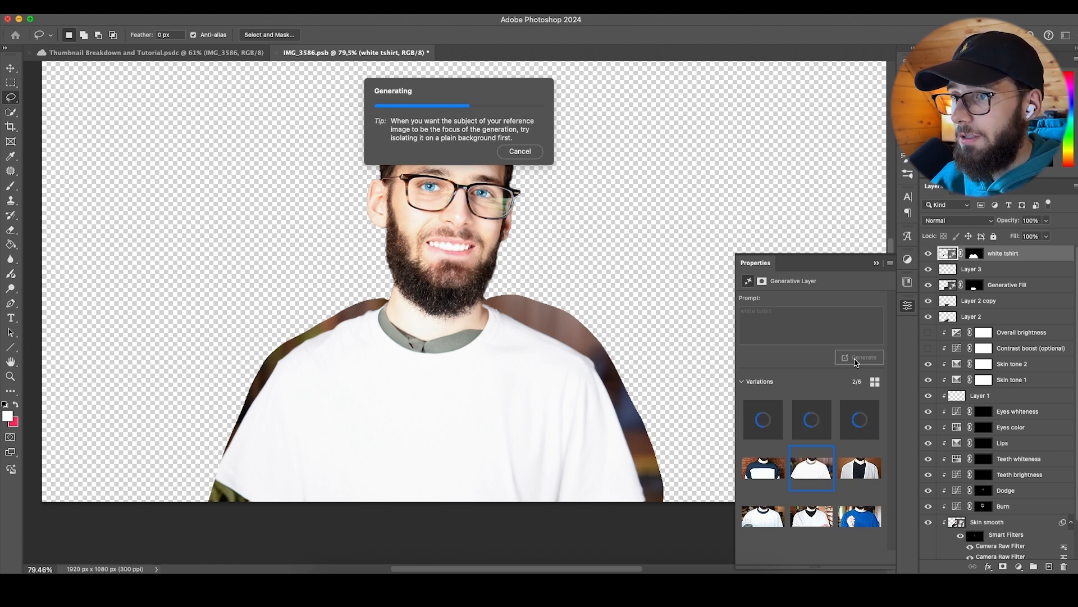
pyautogui.click(812, 420)
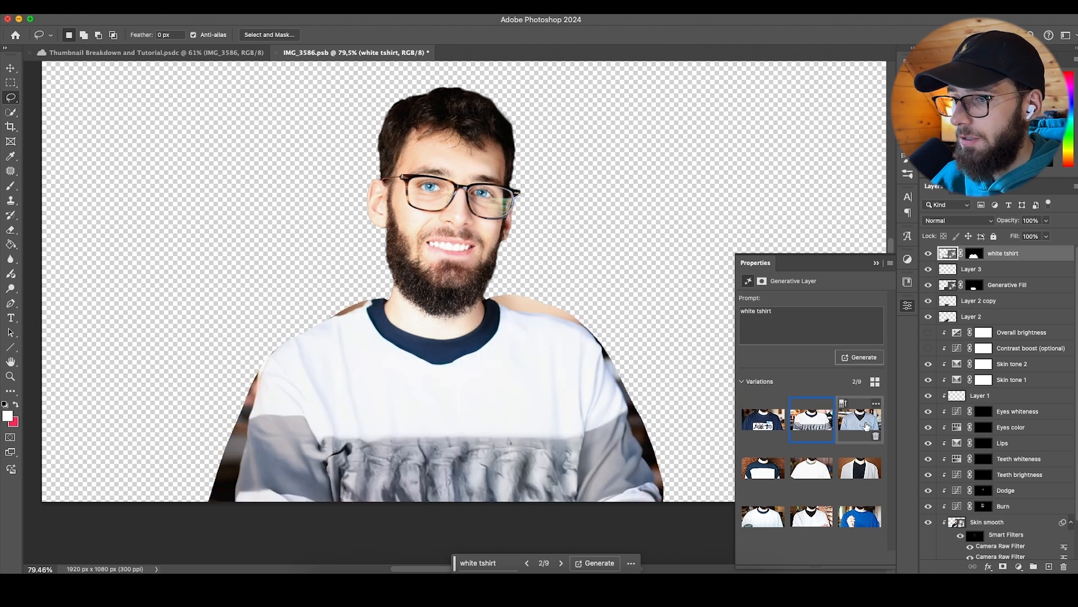
pyautogui.click(852, 358)
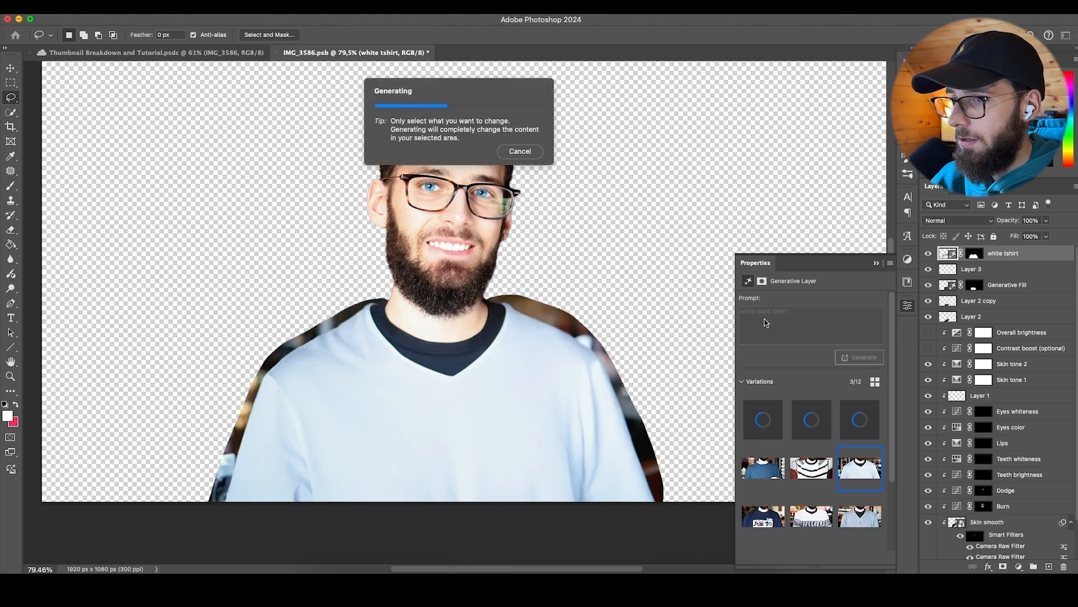
pyautogui.click(858, 401)
# Step: Toggle the white tshirt layer's visibility to compare the portrait with and without the generated shirt
pyautogui.click(929, 254)
pyautogui.click(930, 254)
pyautogui.click(929, 253)
pyautogui.click(929, 254)
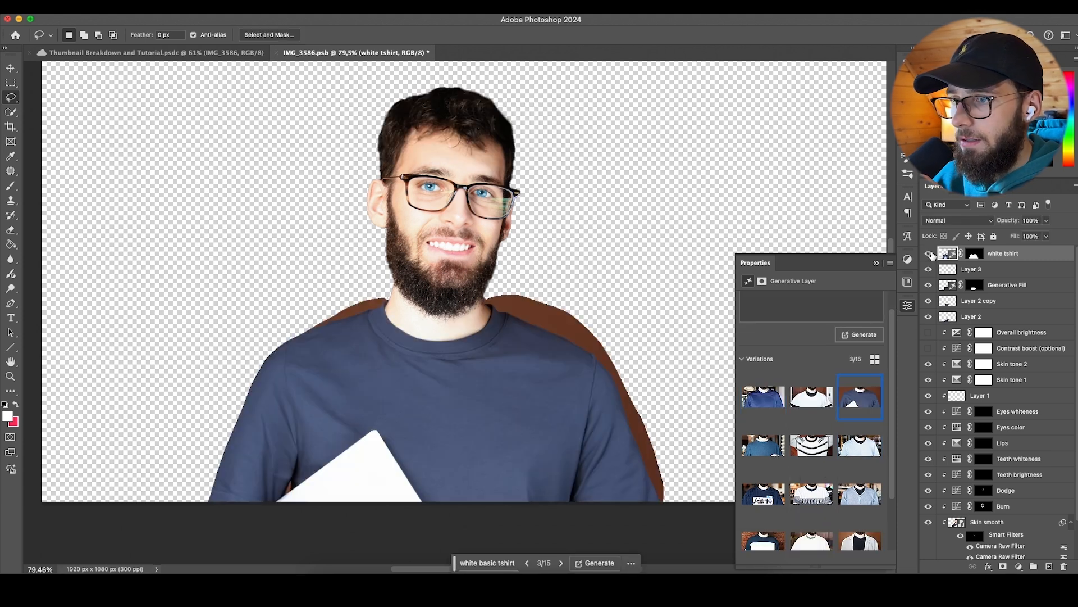
pyautogui.click(929, 253)
pyautogui.click(929, 254)
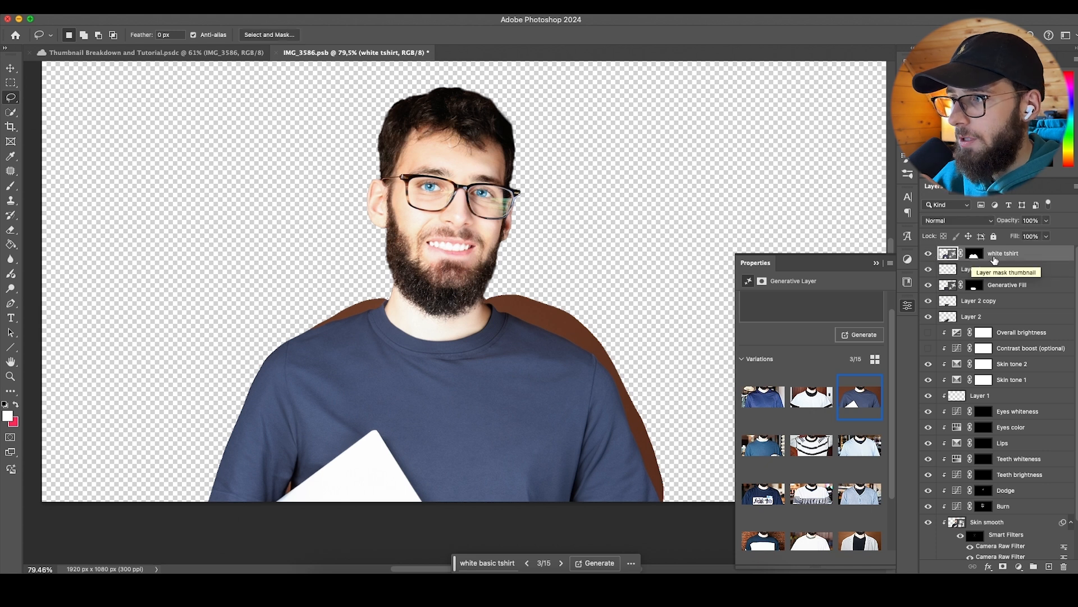
# Step: Select the layers from white tshirt down to Layer 2 and convert them into one Smart Object
pyautogui.click(977, 255)
pyautogui.scroll(5, 431, 326)
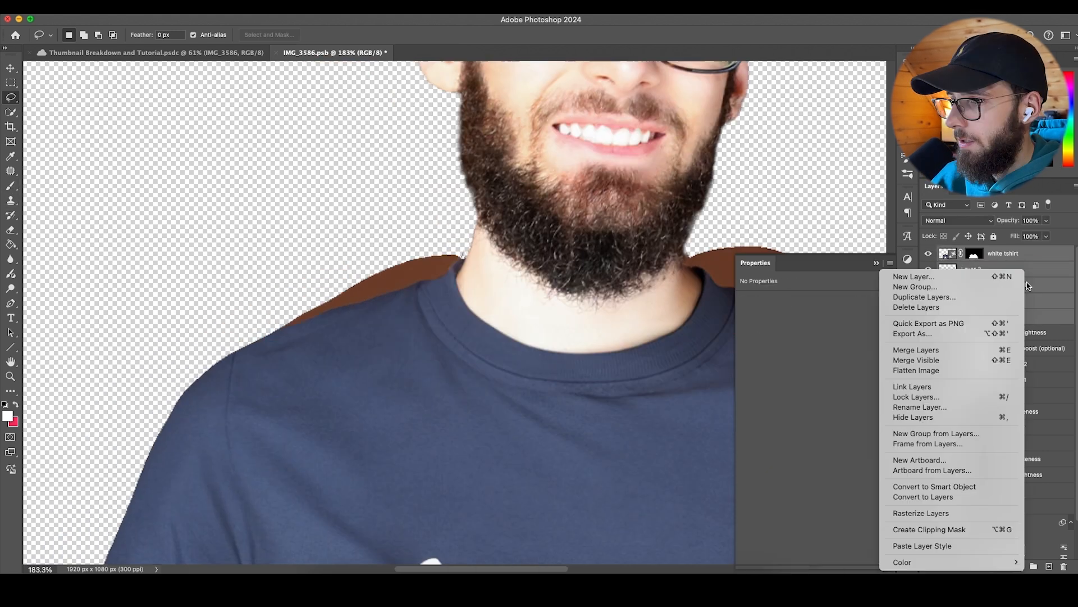
pyautogui.click(982, 489)
pyautogui.press('v')
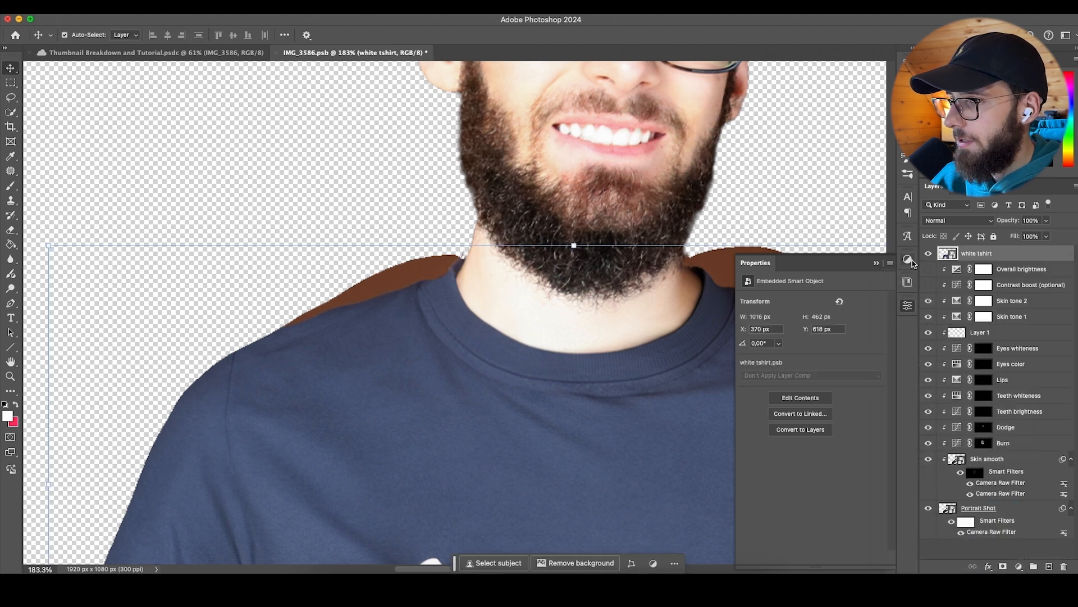
# Step: Clip the white tshirt Smart Object to the portrait layers below with a clipping mask
pyautogui.click(907, 307)
pyautogui.rightClick(1000, 254)
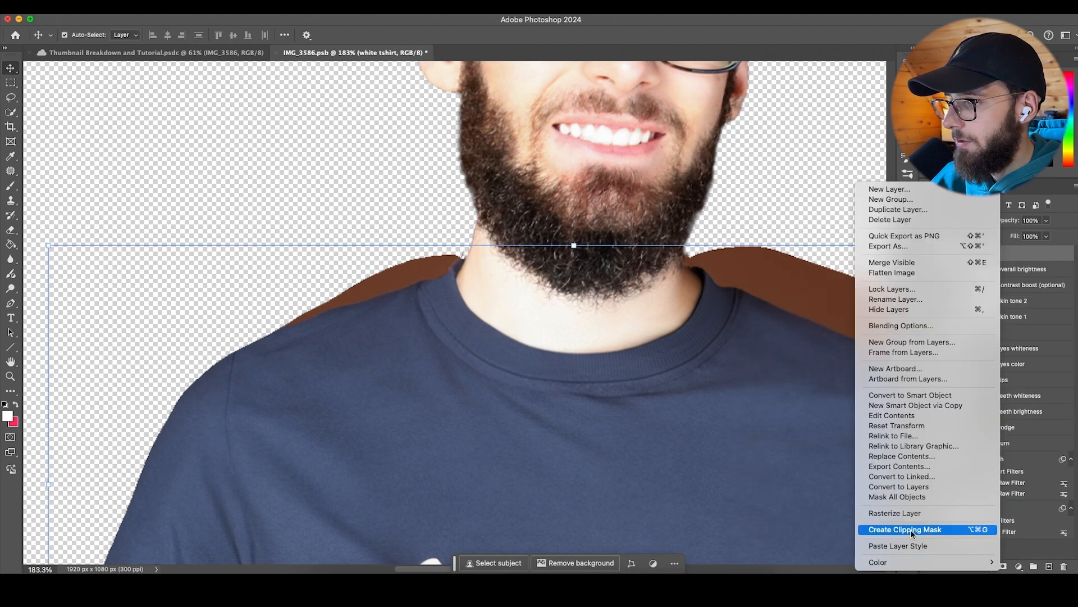
pyautogui.click(912, 530)
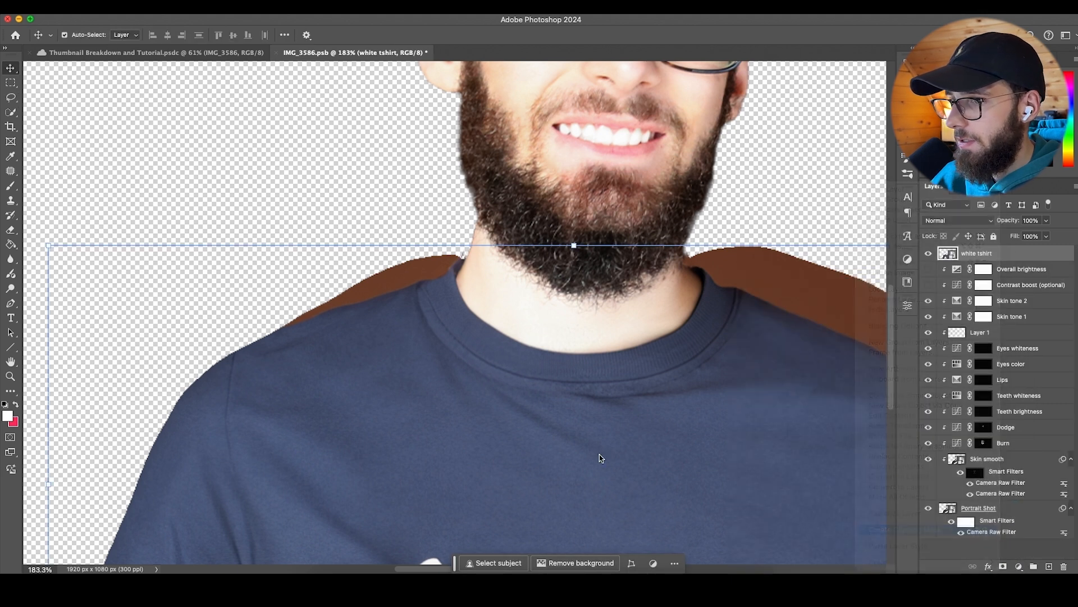
# Step: Add a layer mask to the white tshirt layer and ready the Brush with black as the foreground colour
pyautogui.scroll(-3, 579, 416)
pyautogui.scroll(-7, 568, 411)
pyautogui.scroll(5, 584, 400)
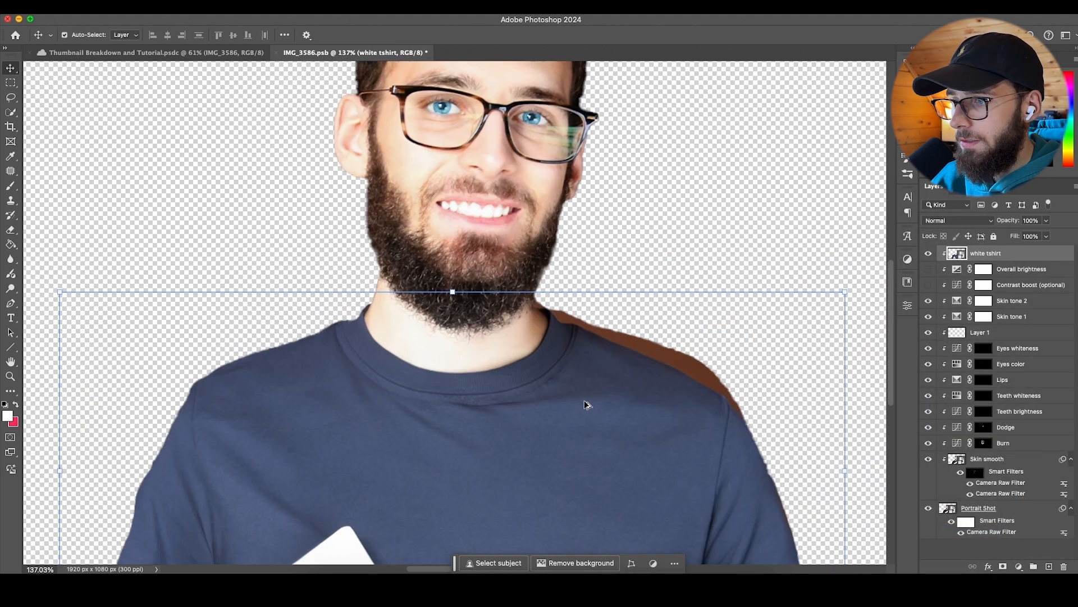
pyautogui.click(12, 187)
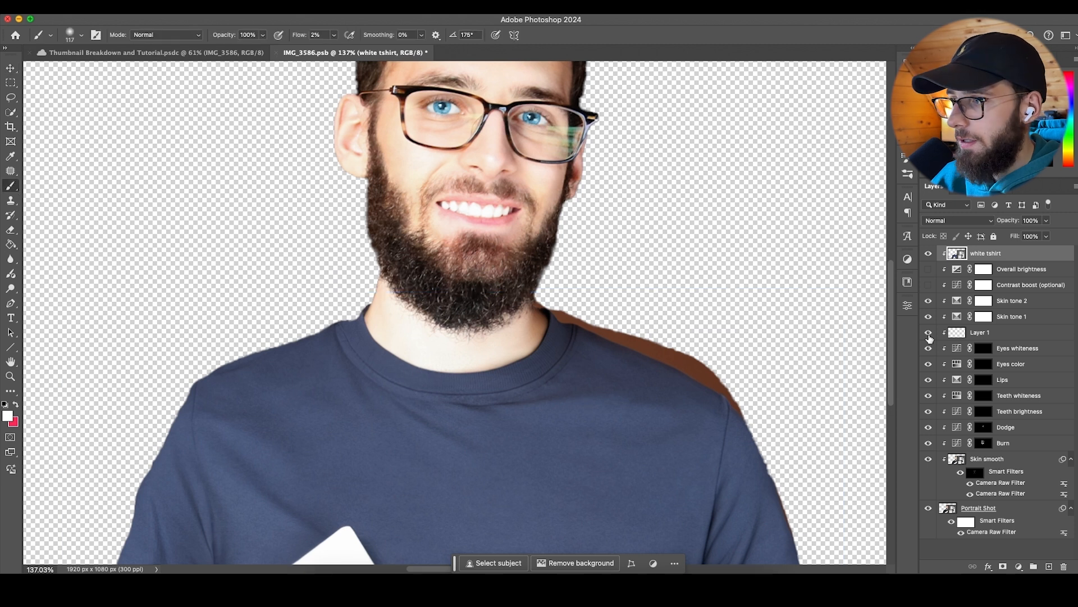
pyautogui.click(1003, 566)
pyautogui.scroll(5, 688, 351)
pyautogui.press('d')
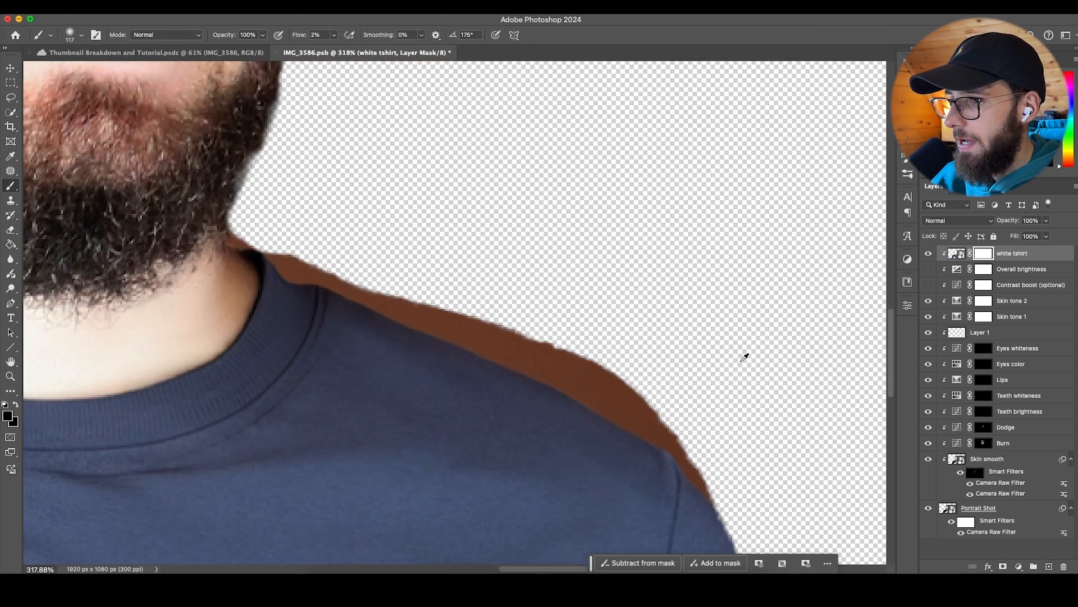
pyautogui.scroll(-2, 751, 414)
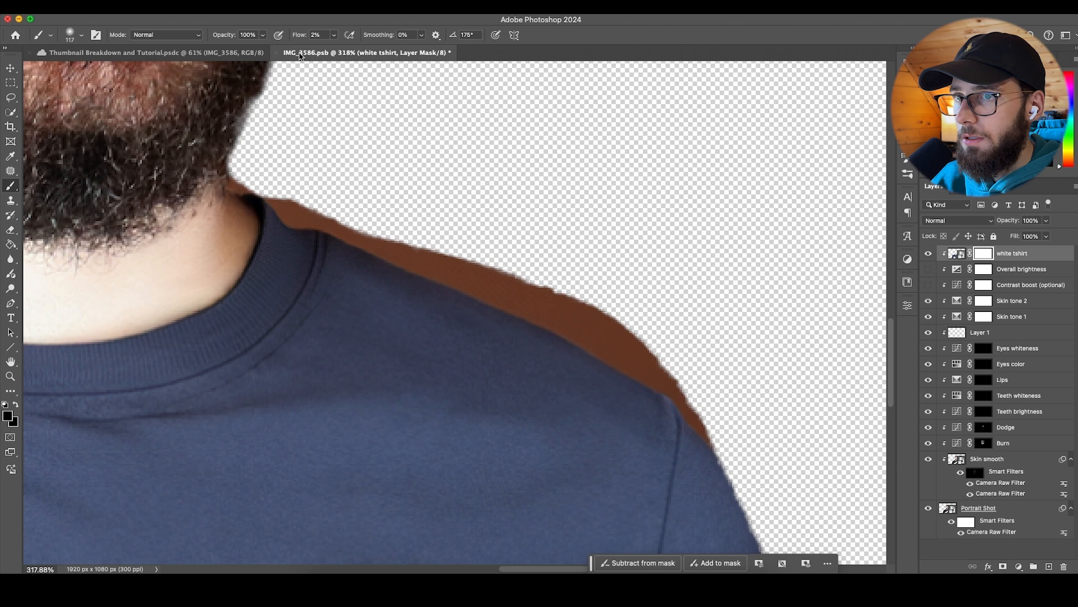
# Step: Set the brush flow to 100% and mask out the brown strip between the T-shirt's shoulder and the beard
pyautogui.hotkey('shift', '0')
pyautogui.rightClick(796, 339)
pyautogui.click(668, 189)
pyautogui.moveTo(773, 360)
pyautogui.mouseDown()
pyautogui.moveTo(782, 370)
pyautogui.moveTo(734, 313)
pyautogui.mouseUp()
pyautogui.moveTo(687, 364); pyautogui.dragTo(652, 352)
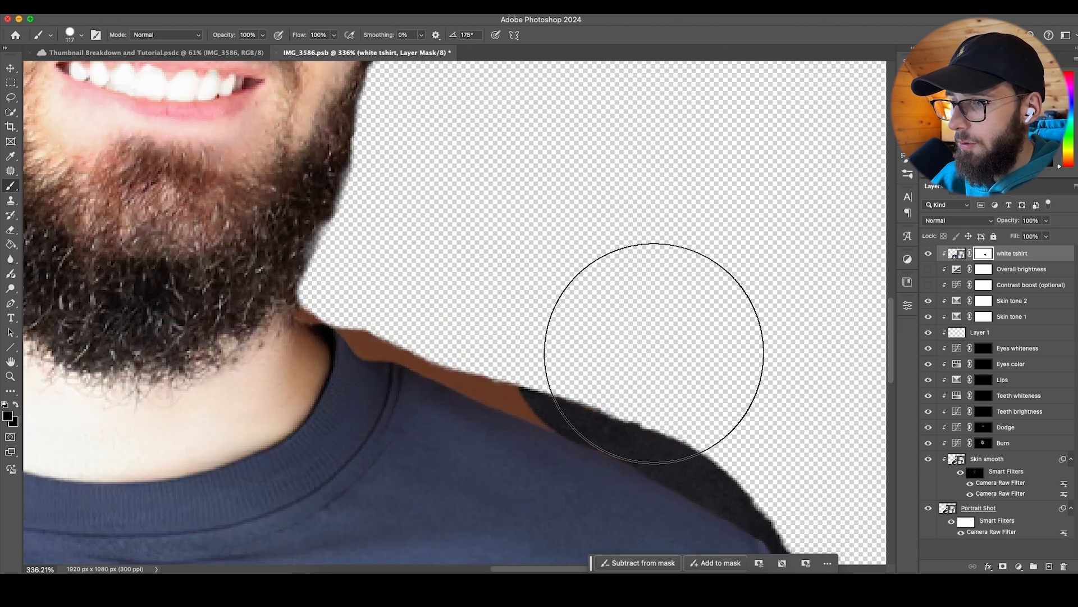
pyautogui.moveTo(594, 332)
pyautogui.mouseDown()
pyautogui.moveTo(498, 285)
pyautogui.moveTo(469, 308)
pyautogui.moveTo(426, 308)
pyautogui.mouseUp()
pyautogui.moveTo(447, 373); pyautogui.dragTo(395, 341)
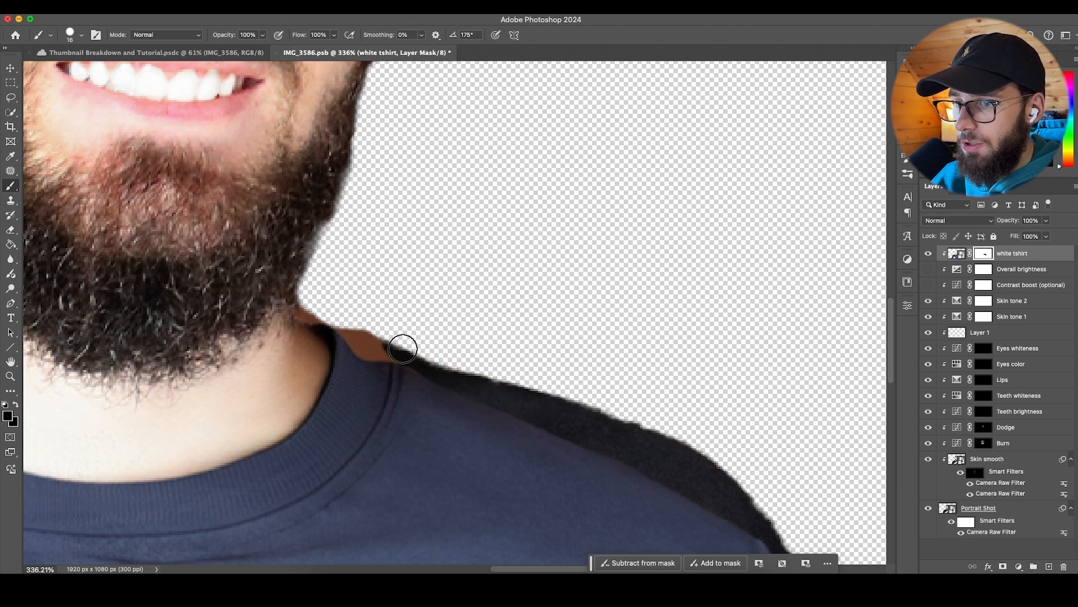
pyautogui.moveTo(406, 352)
pyautogui.mouseDown()
pyautogui.moveTo(370, 345)
pyautogui.moveTo(390, 350)
pyautogui.moveTo(348, 315)
pyautogui.moveTo(367, 344)
pyautogui.moveTo(311, 307)
pyautogui.mouseUp()
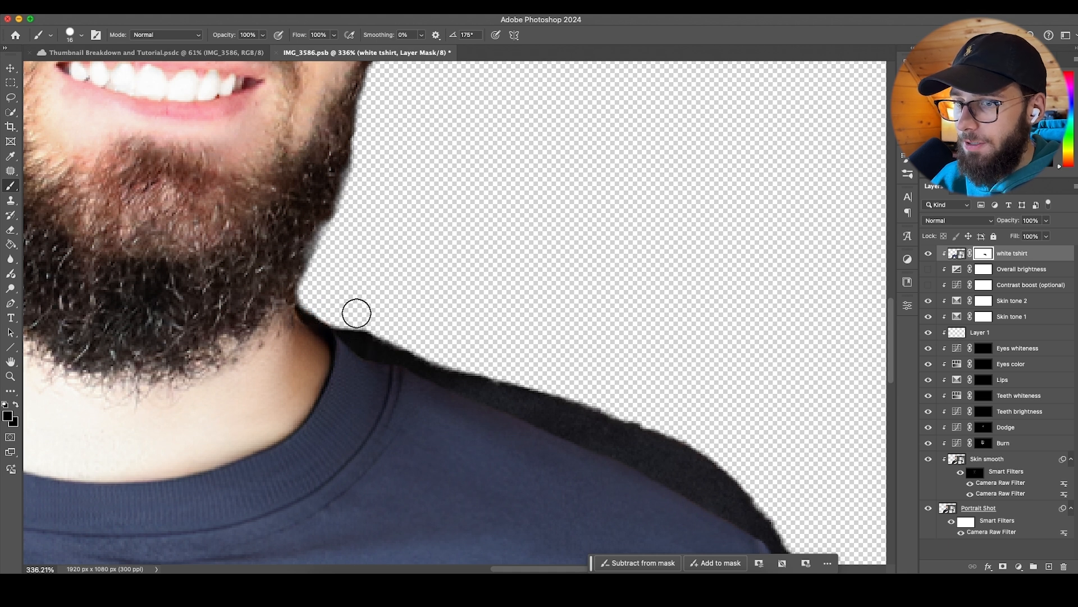
pyautogui.press('super+0')
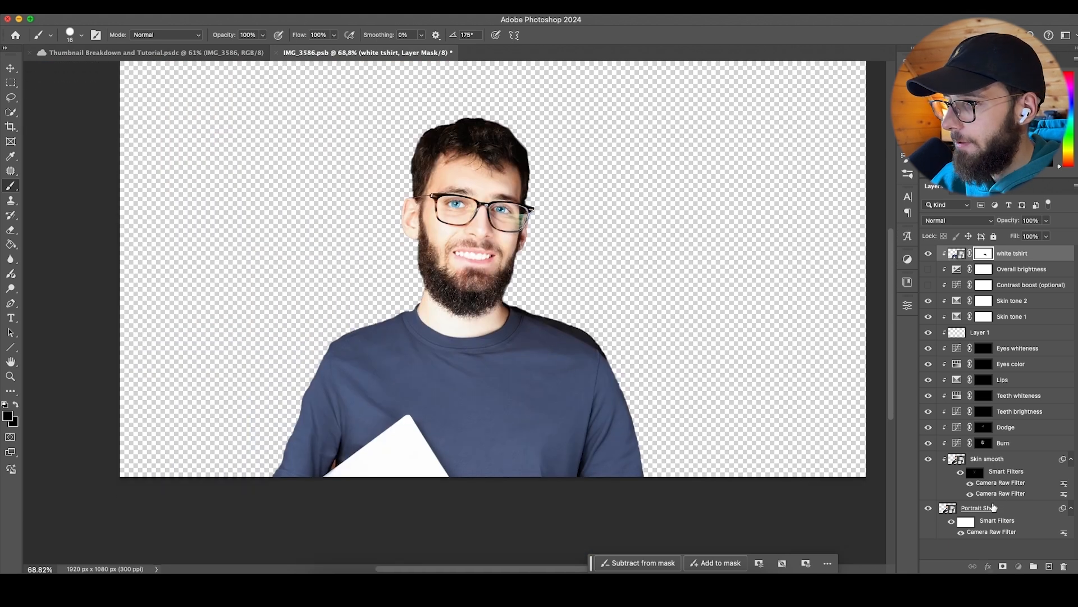
# Step: Add a layer mask to Portrait Shot and paint out the black sweater strip above the T-shirt's shoulder
pyautogui.click(993, 507)
pyautogui.click(1004, 566)
pyautogui.scroll(6, 546, 327)
pyautogui.moveTo(649, 322); pyautogui.dragTo(688, 326)
pyautogui.moveTo(706, 351)
pyautogui.mouseDown()
pyautogui.moveTo(686, 347)
pyautogui.moveTo(713, 364)
pyautogui.mouseUp()
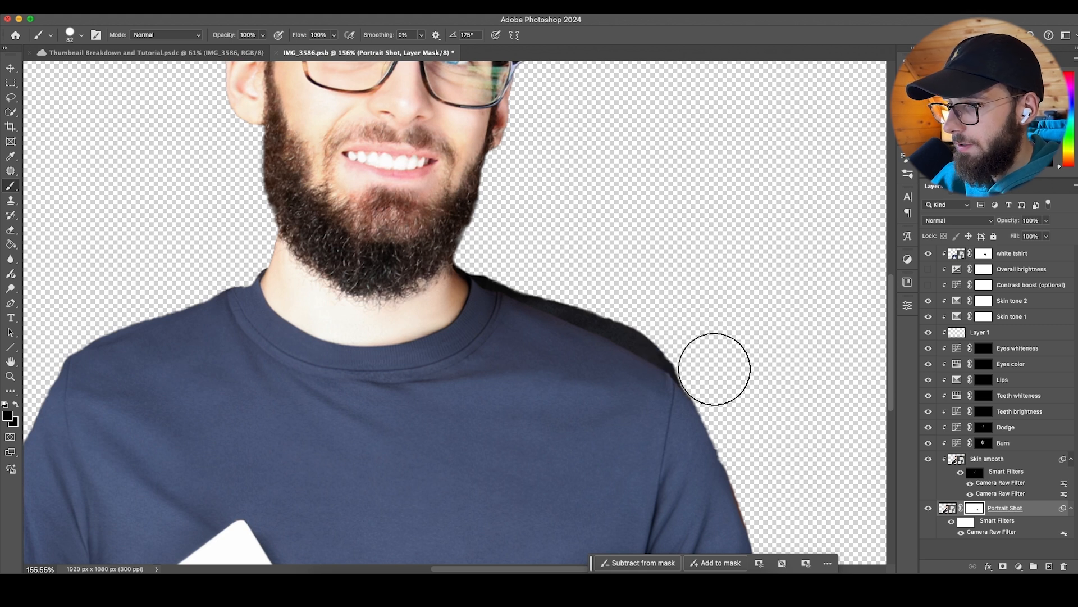
pyautogui.moveTo(678, 336)
pyautogui.mouseDown()
pyautogui.moveTo(506, 253)
pyautogui.moveTo(523, 258)
pyautogui.moveTo(514, 261)
pyautogui.mouseUp()
pyautogui.scroll(-6, 526, 276)
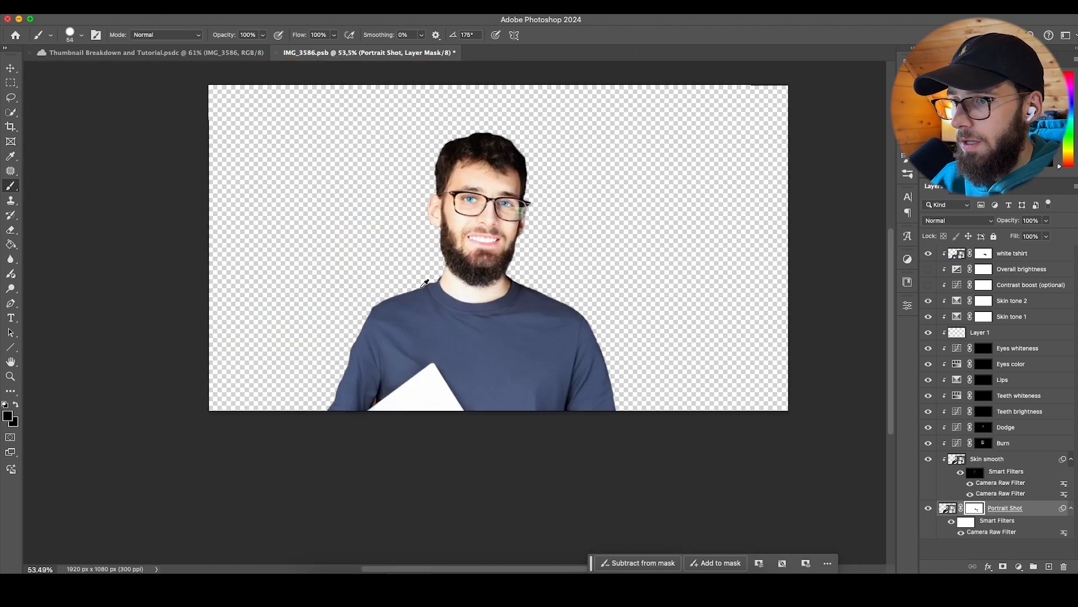
# Step: Reduce the brush to 32 px and clean up the leftover sweater edges around the neck and shoulders on the Portrait Shot mask
pyautogui.scroll(10, 430, 287)
pyautogui.moveTo(449, 243)
pyautogui.keyDown('ctrl'); pyautogui.keyDown('alt'); pyautogui.mouseDown()
pyautogui.moveTo(433, 243)
pyautogui.moveTo(443, 267)
pyautogui.mouseUp(); pyautogui.keyUp('alt'); pyautogui.keyUp('ctrl')
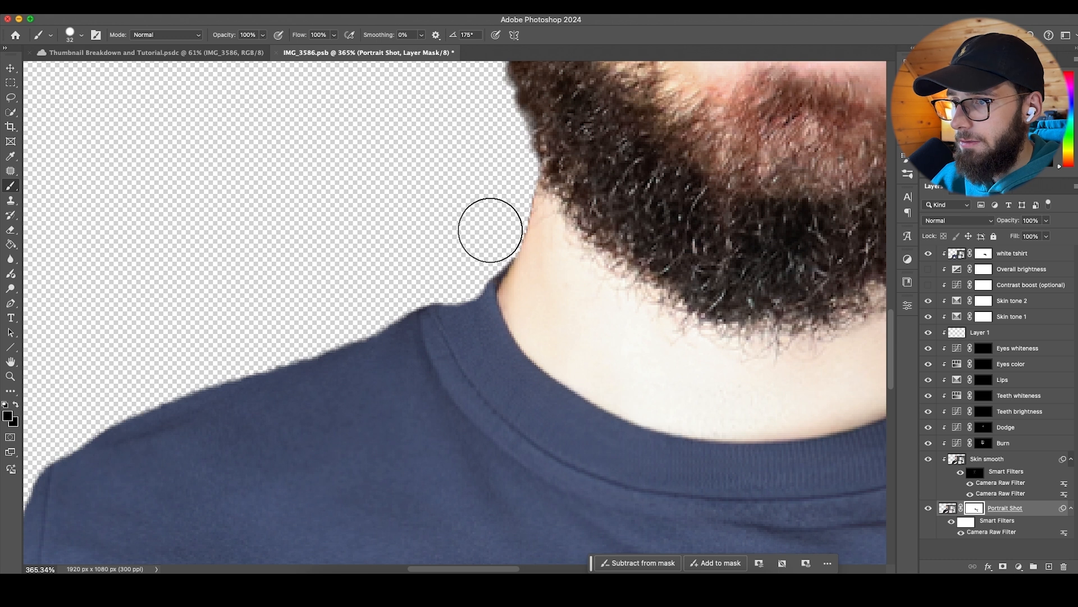
pyautogui.scroll(-5, 497, 208)
pyautogui.scroll(4, 612, 238)
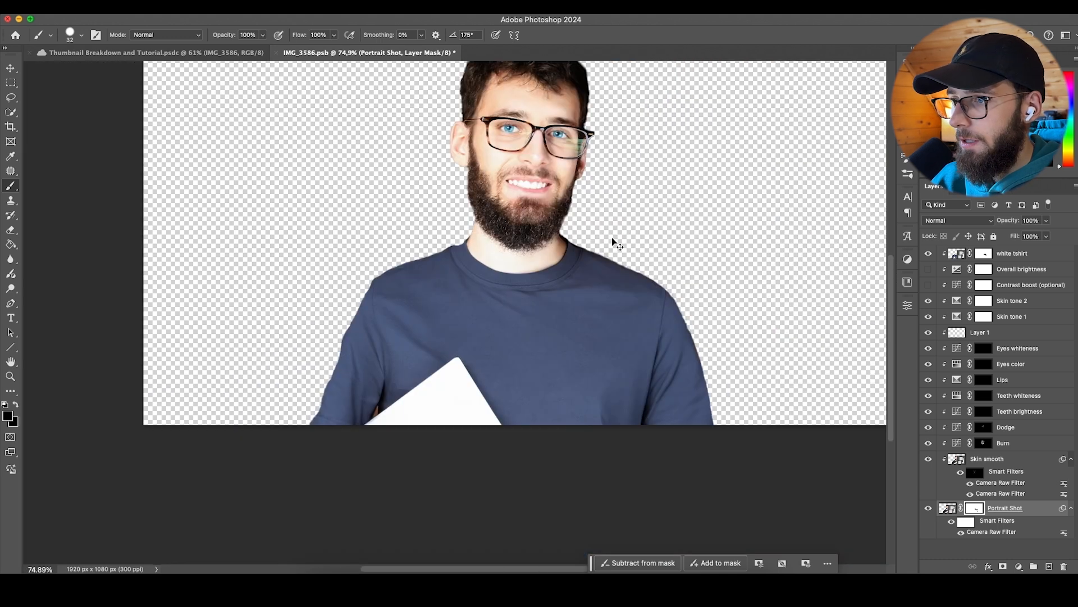
pyautogui.rightClick(618, 273)
pyautogui.click(741, 308)
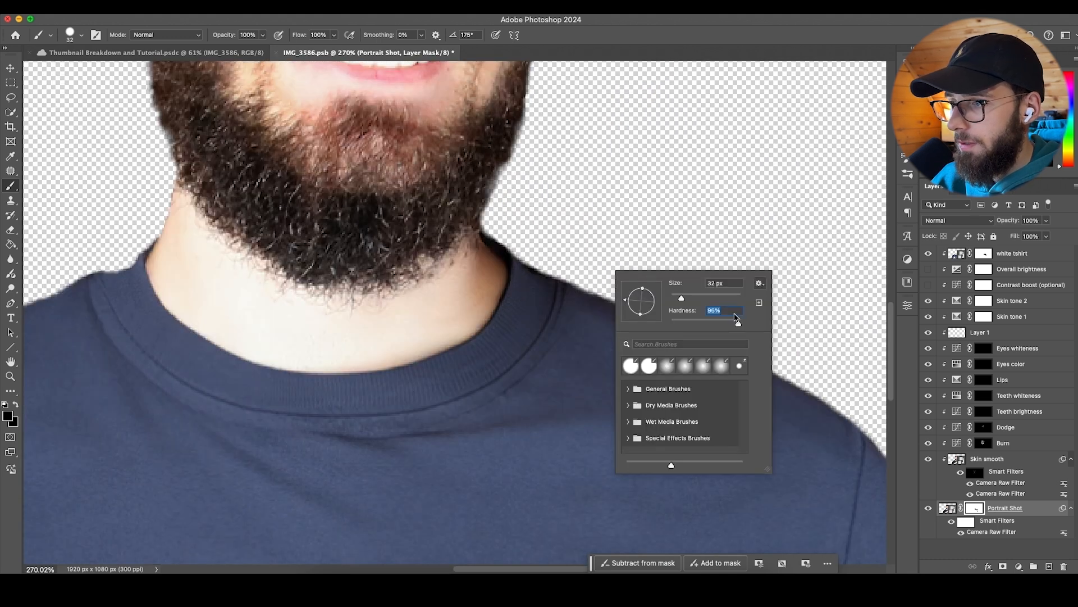
pyautogui.click(689, 206)
pyautogui.moveTo(765, 349); pyautogui.dragTo(665, 298)
pyautogui.scroll(-5, 610, 262)
pyautogui.hscroll(6, 611, 262)
pyautogui.moveTo(585, 245); pyautogui.dragTo(667, 470)
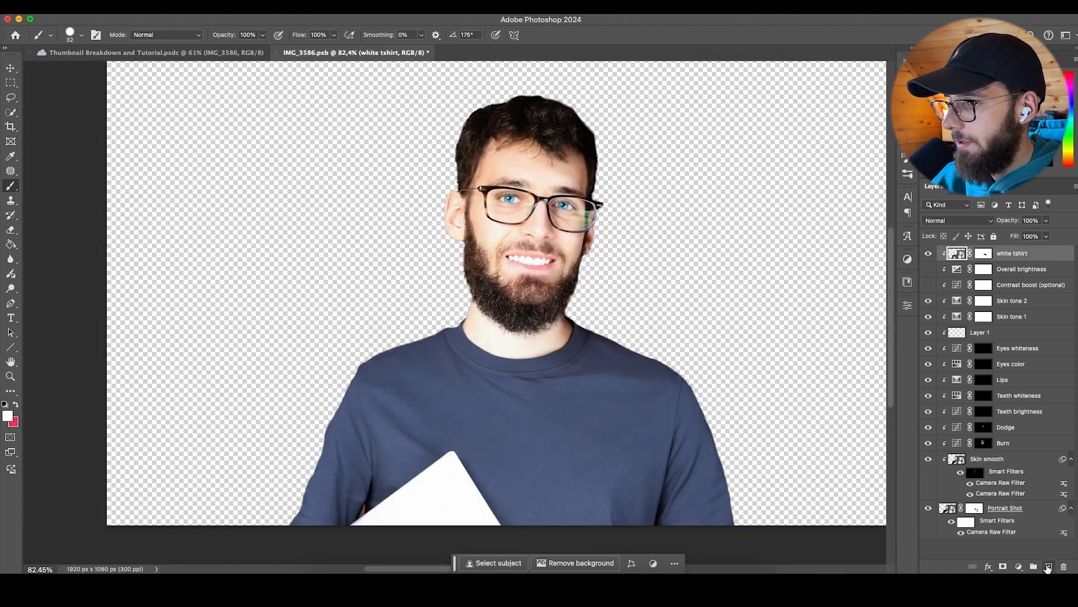
# Step: Add an empty layer above white tshirt, lasso the white sheet, and run Generative Fill with the prompt "remove"
pyautogui.click(1049, 568)
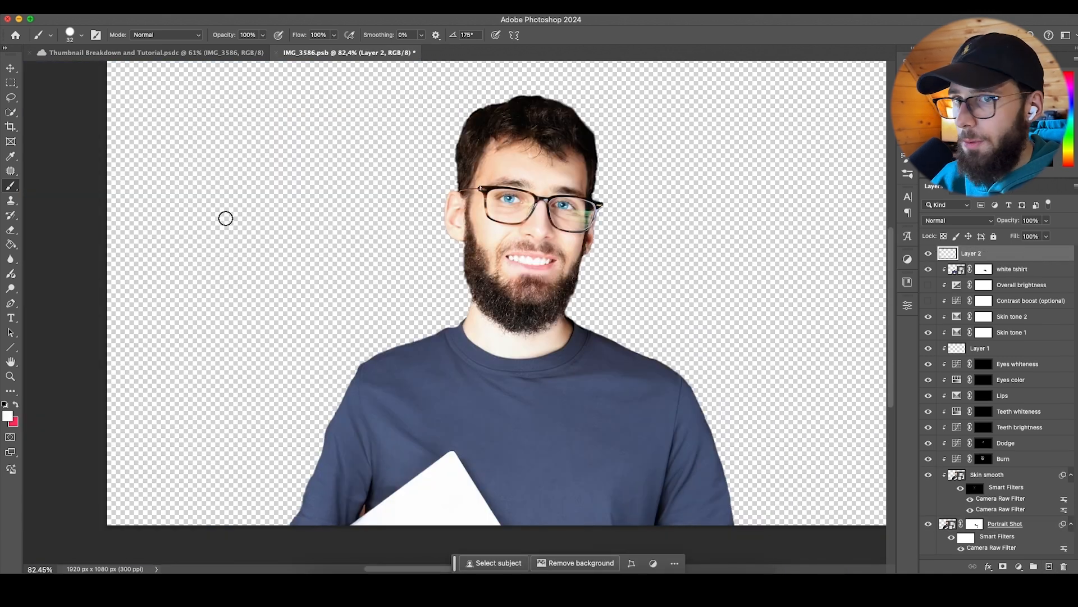
pyautogui.click(11, 97)
pyautogui.moveTo(520, 540); pyautogui.dragTo(493, 493)
pyautogui.moveTo(371, 488); pyautogui.dragTo(336, 524)
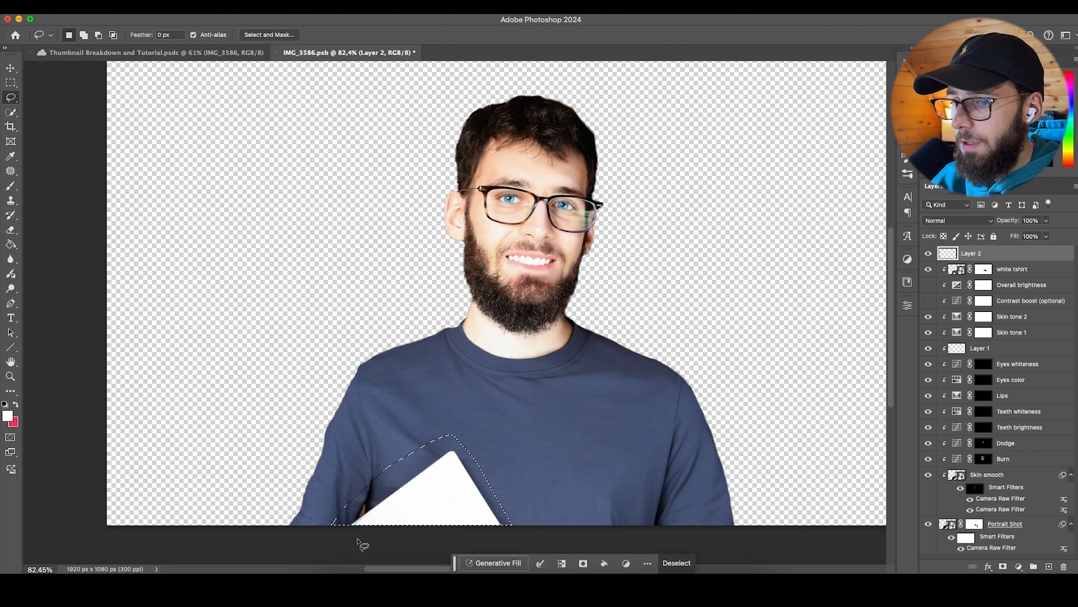
pyautogui.write('remove')
pyautogui.press('Return')
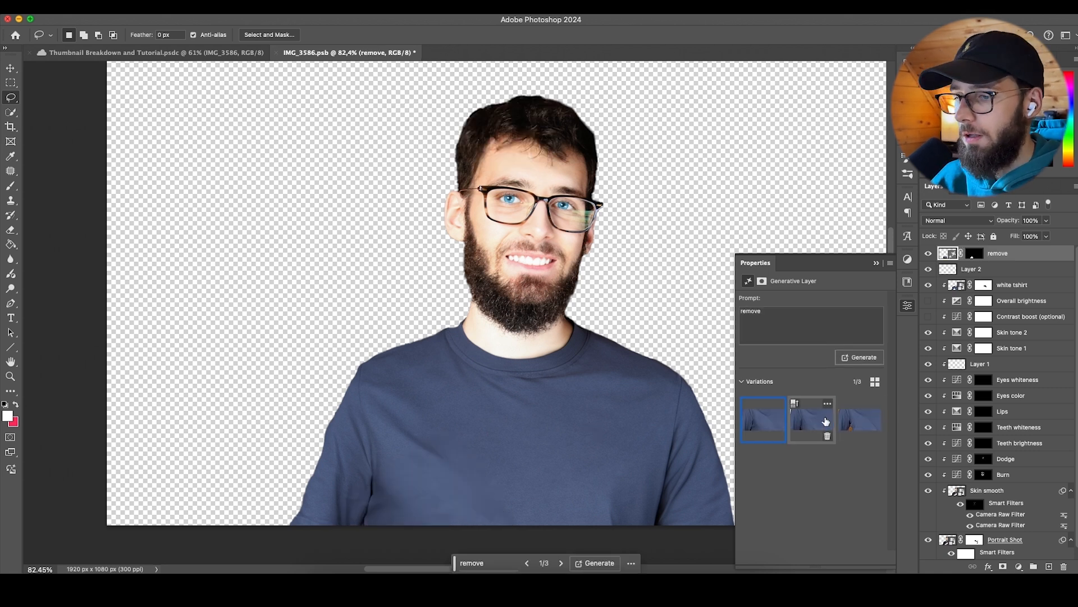
# Step: Convert the remove layer and Layer 2 into a smart object, and combine it with the white tshirt layer in one clipped smart object
pyautogui.click(908, 305)
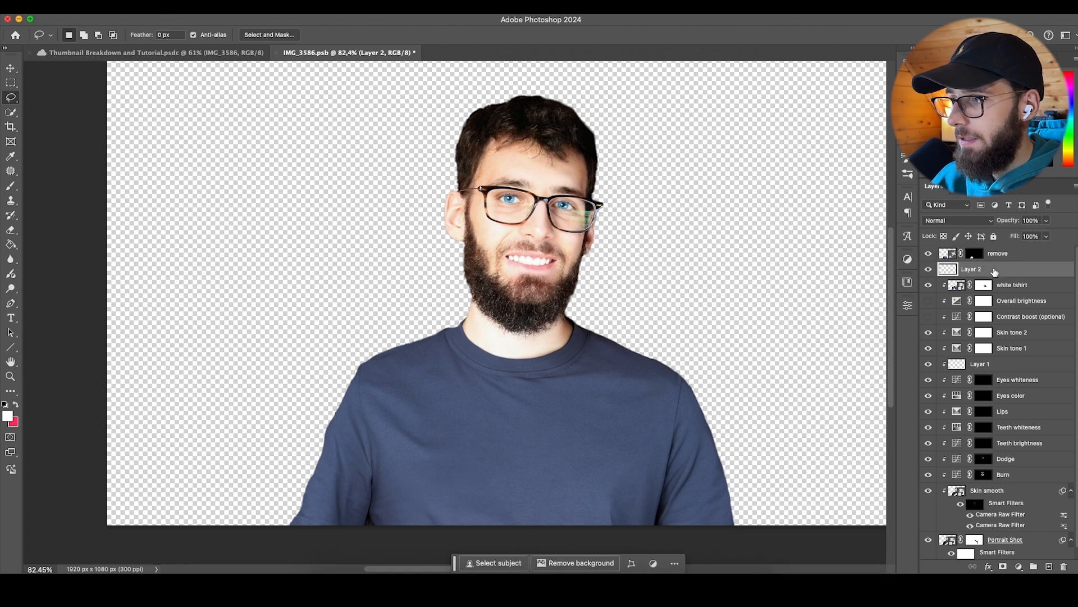
pyautogui.keyDown('shift'); pyautogui.click(1012, 272); pyautogui.keyUp('shift')
pyautogui.keyDown('shift'); pyautogui.click(1018, 285); pyautogui.keyUp('shift')
pyautogui.click(1019, 256)
pyautogui.keyDown('shift'); pyautogui.click(1013, 272); pyautogui.keyUp('shift')
pyautogui.rightClick(1006, 260)
pyautogui.click(938, 477)
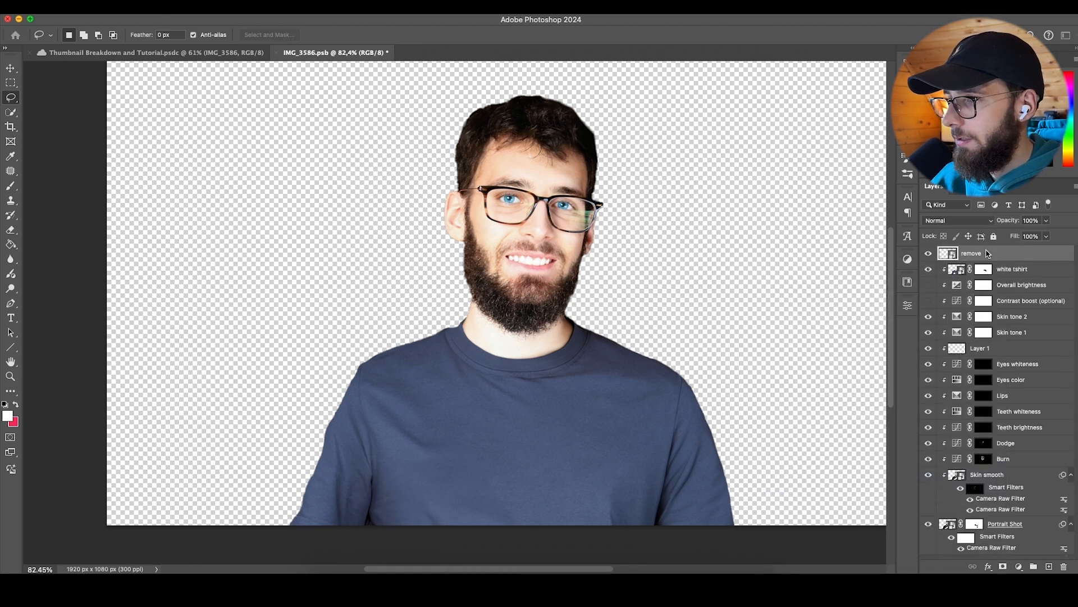
pyautogui.rightClick(1014, 270)
pyautogui.click(898, 527)
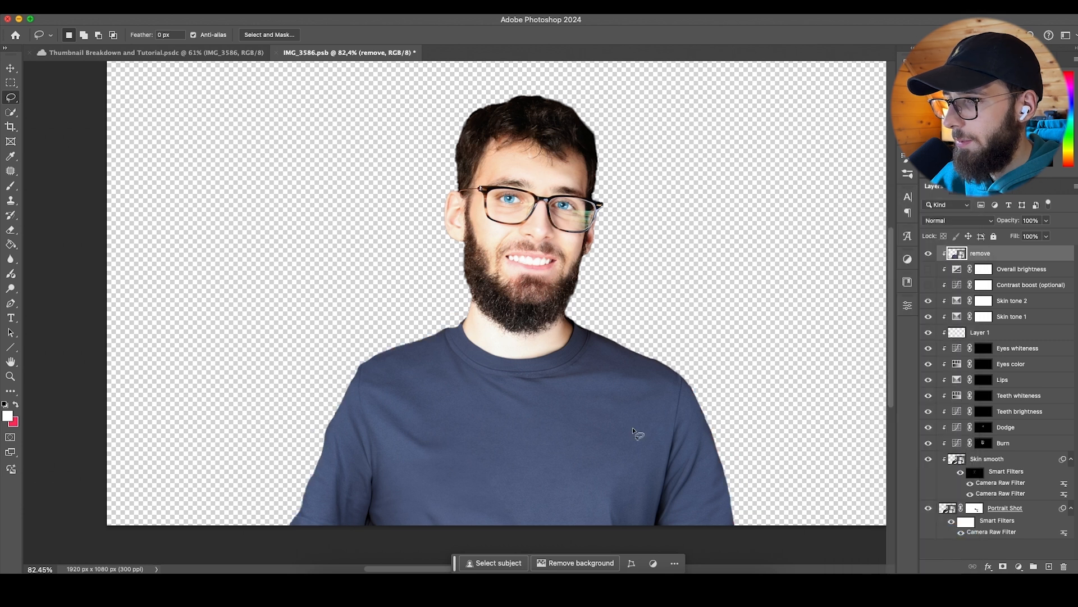
# Step: Add a new layer, load the remove layer's outline as a selection and paint white over the T-shirt with a large brush
pyautogui.hscroll(3, 602, 381)
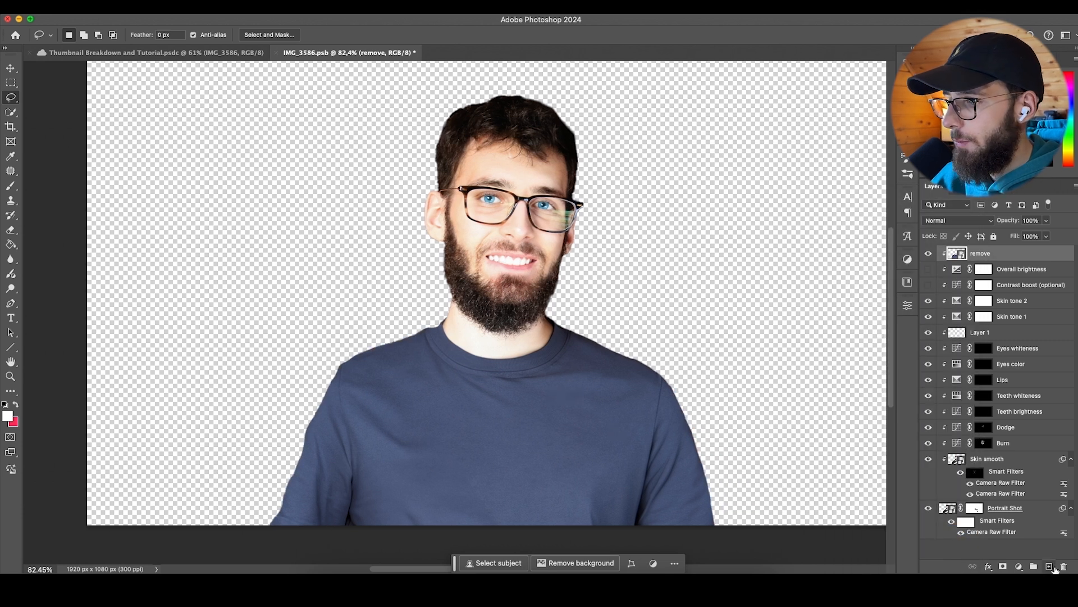
pyautogui.click(1049, 567)
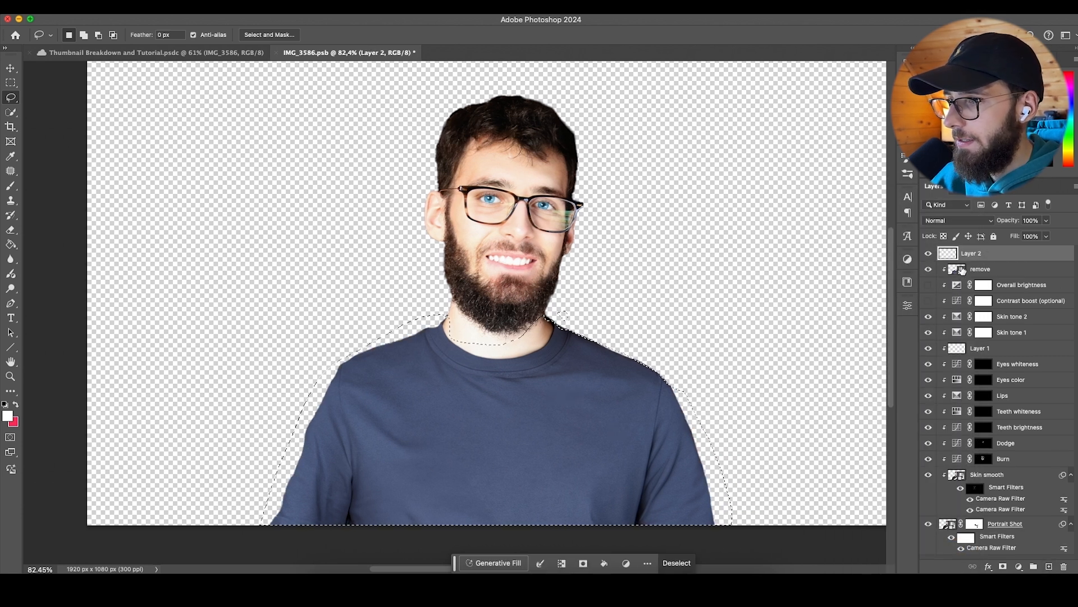
pyautogui.click(11, 185)
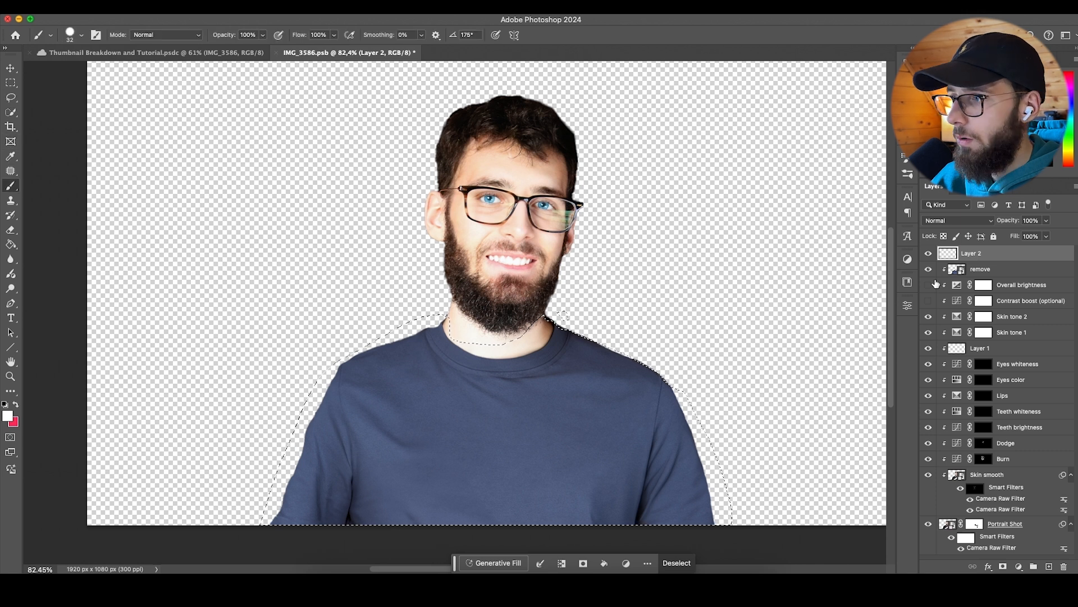
pyautogui.moveTo(266, 437); pyautogui.dragTo(272, 440)
pyautogui.moveTo(711, 475)
pyautogui.mouseDown()
pyautogui.moveTo(712, 424)
pyautogui.moveTo(674, 388)
pyautogui.moveTo(612, 424)
pyautogui.mouseUp()
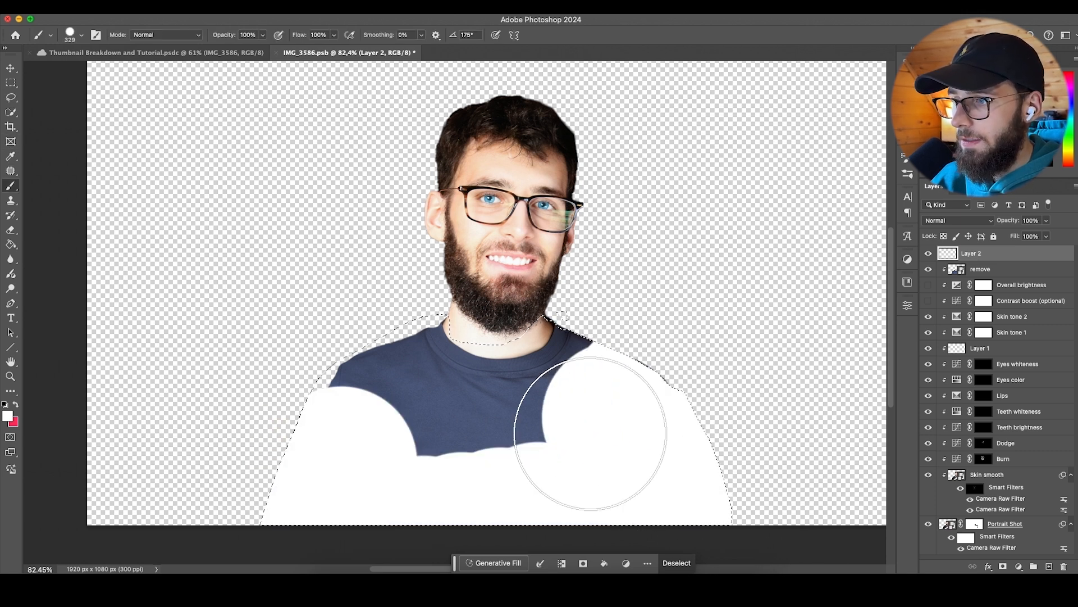
# Step: Clip the white paint layer to the layers below and clear the selection
pyautogui.rightClick(995, 254)
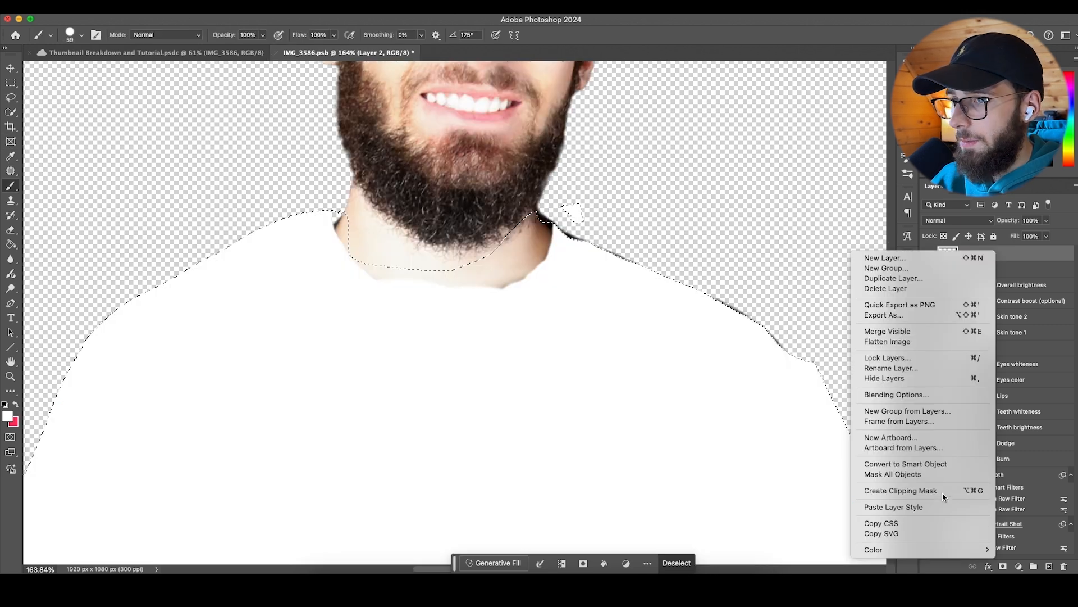
pyautogui.click(943, 491)
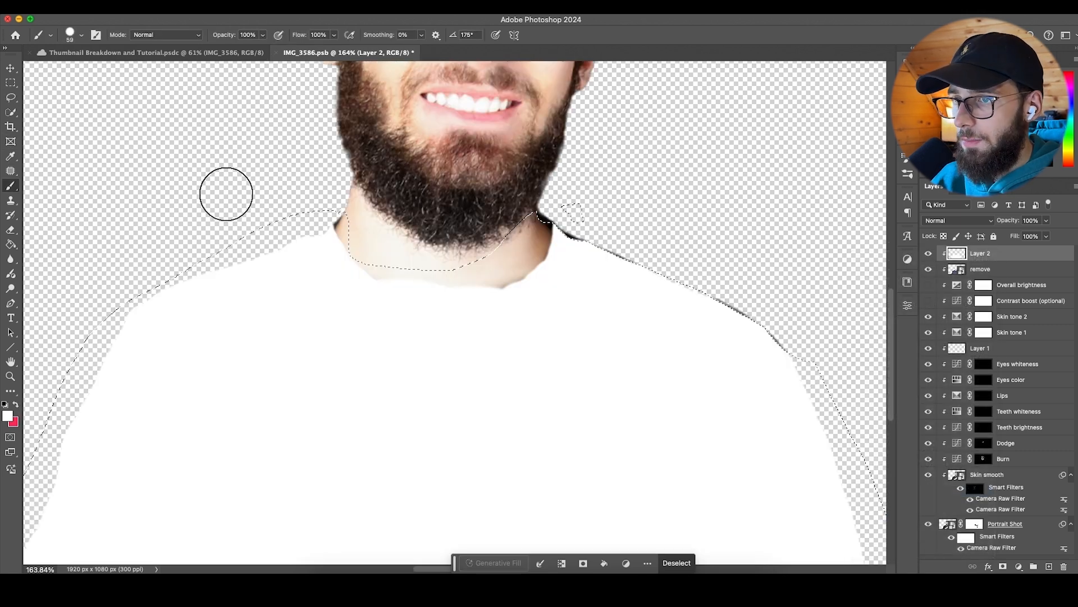
pyautogui.press('super+d')
# Step: Erase the white paint from the neck along the collar with a 38 px, 100% hardness eraser, and set the layer opacity to 100%
pyautogui.hscroll(-2, 631, 219)
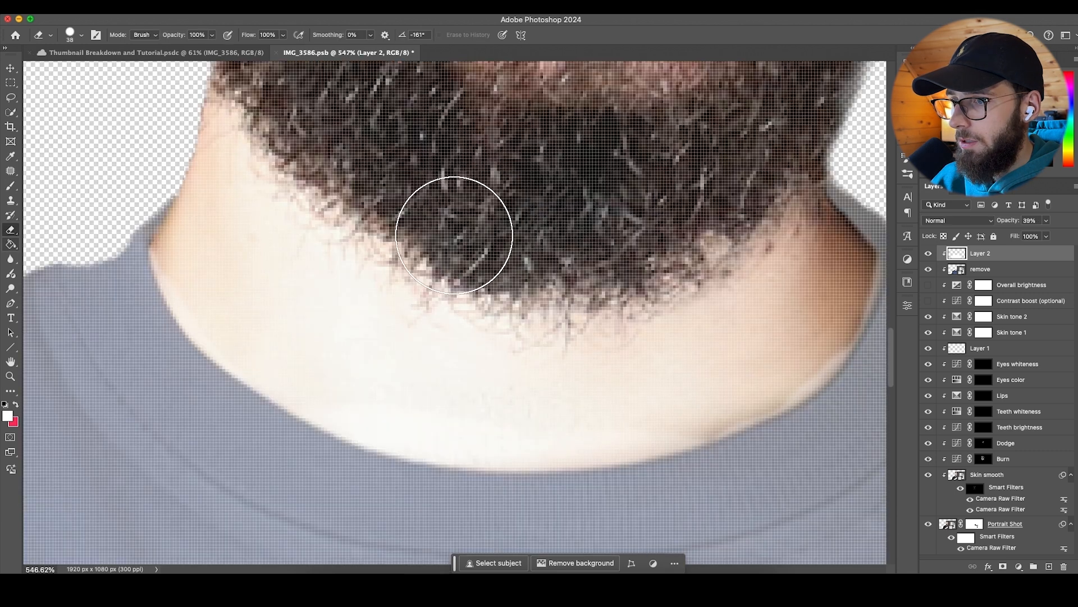
pyautogui.rightClick(221, 257)
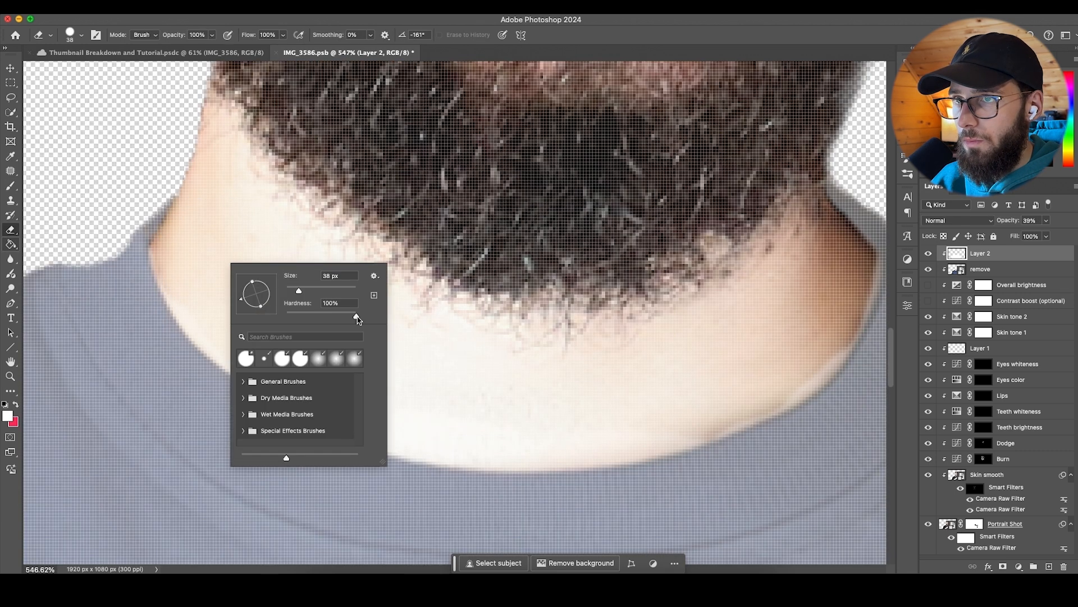
pyautogui.moveTo(223, 246)
pyautogui.mouseDown()
pyautogui.moveTo(211, 245)
pyautogui.moveTo(217, 270)
pyautogui.moveTo(242, 310)
pyautogui.moveTo(394, 391)
pyautogui.moveTo(457, 405)
pyautogui.moveTo(602, 402)
pyautogui.moveTo(712, 371)
pyautogui.moveTo(790, 318)
pyautogui.moveTo(715, 277)
pyautogui.moveTo(703, 321)
pyautogui.moveTo(640, 369)
pyautogui.moveTo(464, 410)
pyautogui.moveTo(330, 402)
pyautogui.moveTo(221, 356)
pyautogui.moveTo(162, 314)
pyautogui.moveTo(116, 255)
pyautogui.moveTo(125, 241)
pyautogui.mouseUp()
pyautogui.hscroll(3, 764, 298)
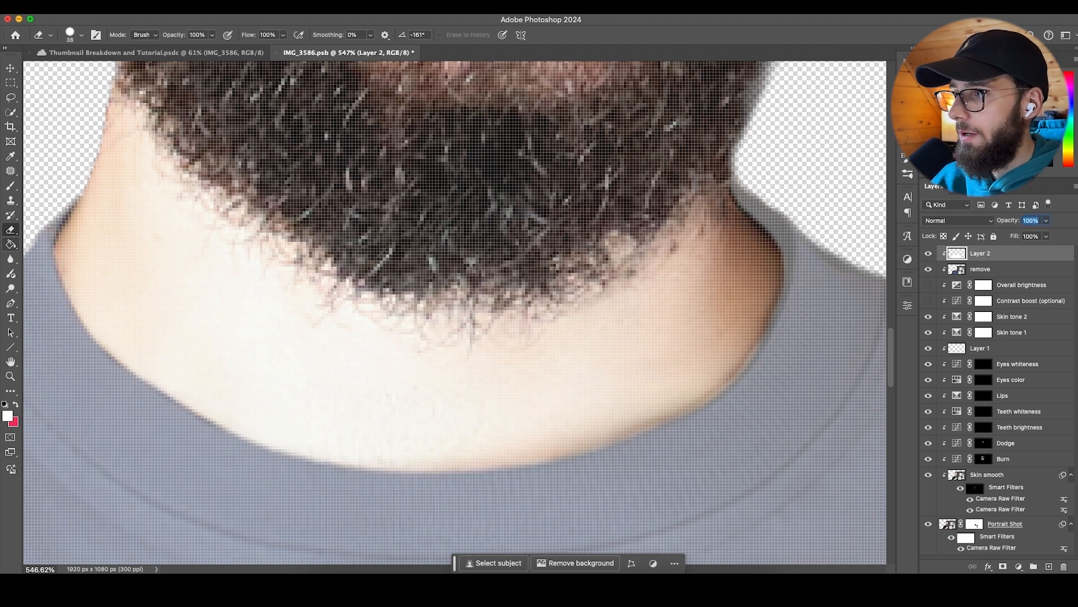
pyautogui.scroll(-6, 772, 281)
pyautogui.scroll(5, 474, 351)
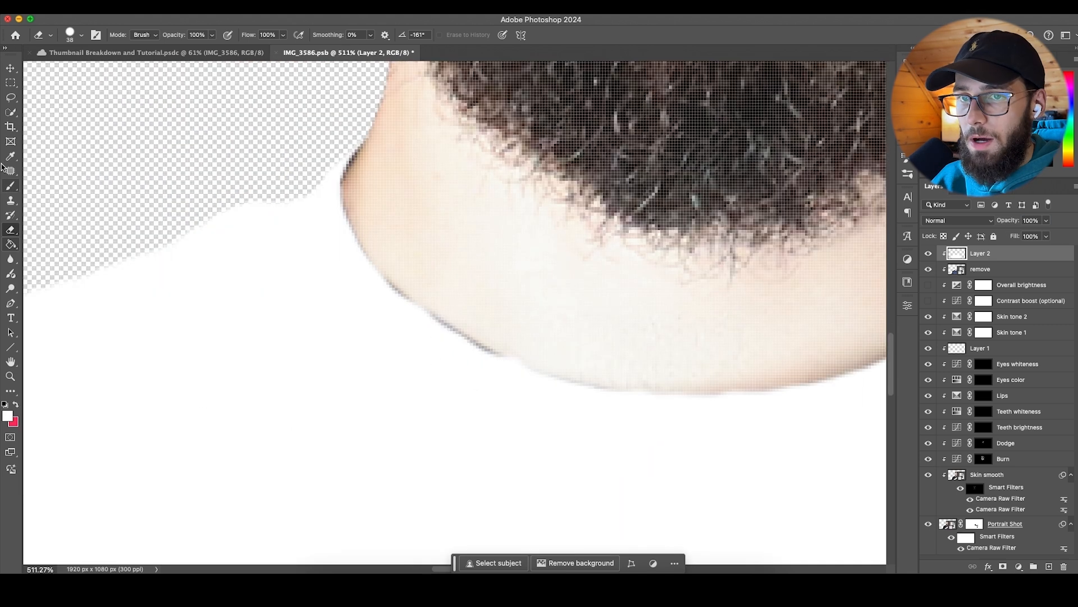
# Step: Paint white over the remaining dark edges along the collar with a 9 px brush
pyautogui.click(10, 185)
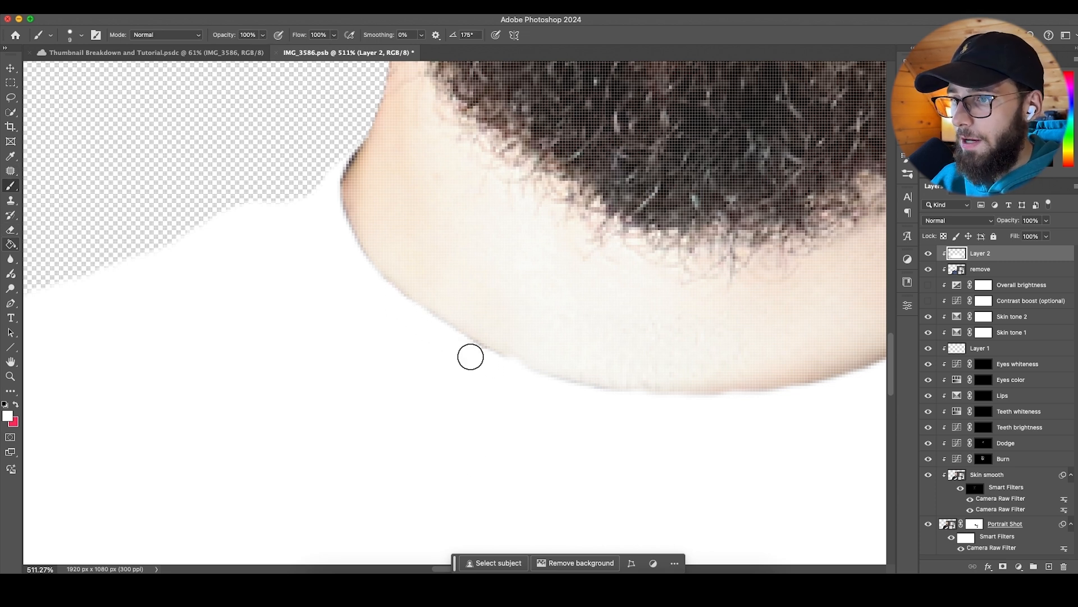
pyautogui.scroll(-3, 472, 354)
pyautogui.scroll(-4, 477, 366)
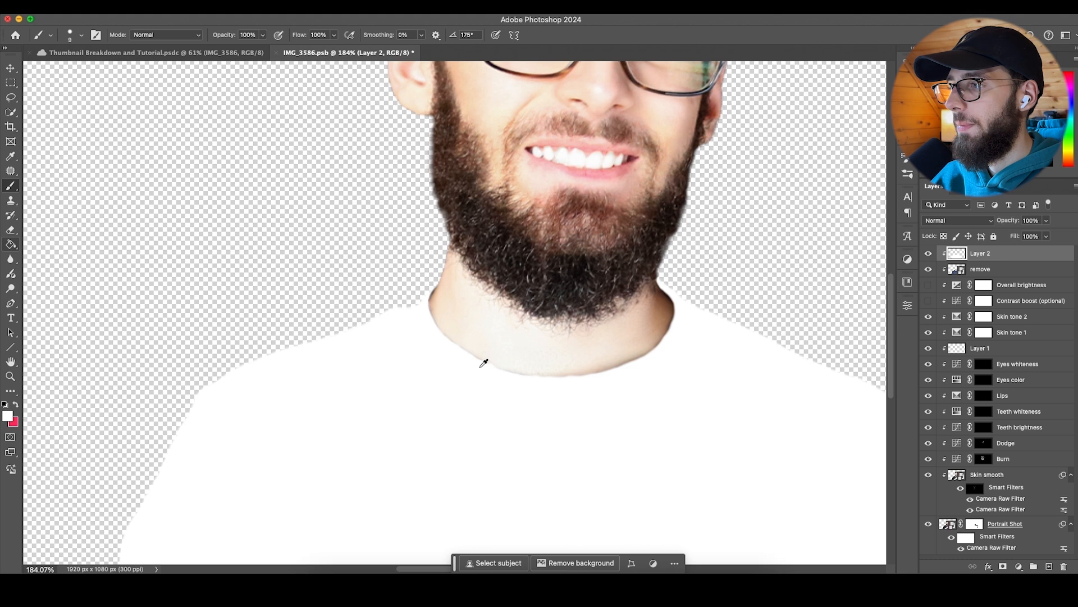
pyautogui.scroll(2, 472, 364)
pyautogui.scroll(-2, 471, 361)
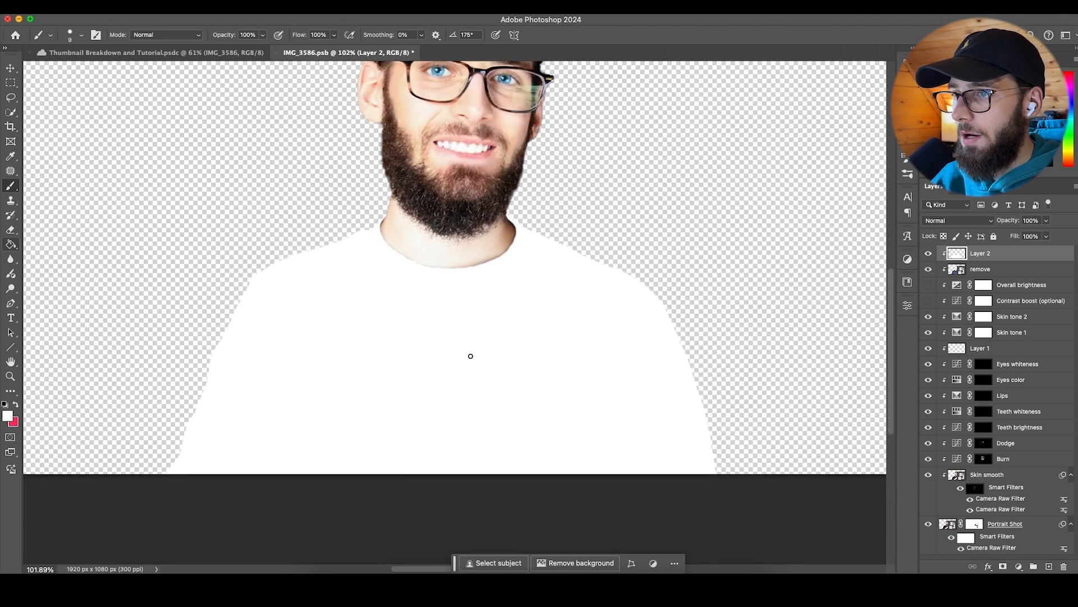
# Step: Set the blend mode of the white paint layer to Color
pyautogui.click(958, 220)
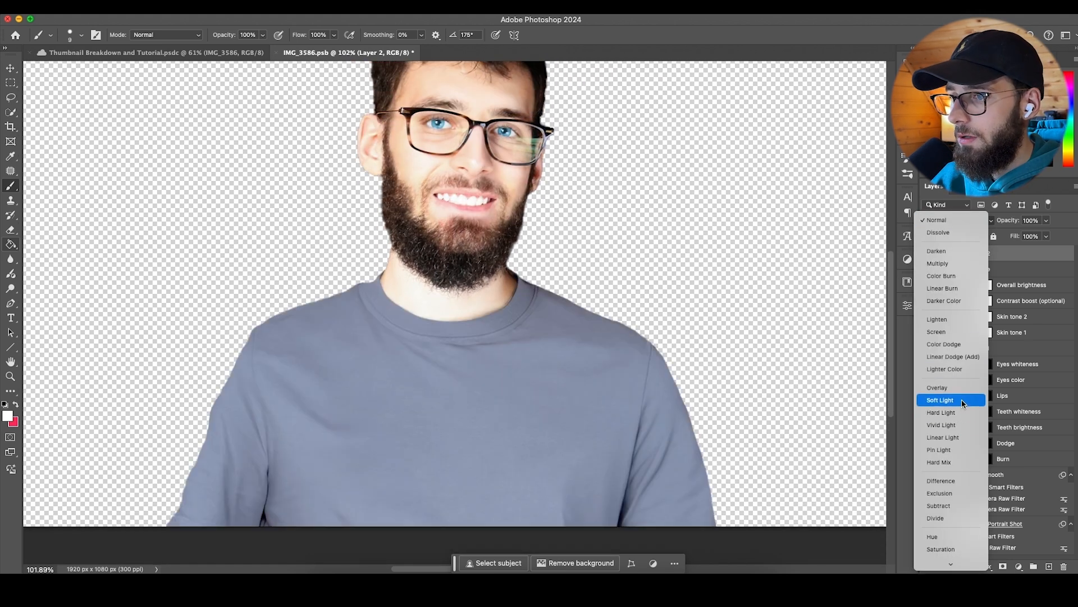
pyautogui.scroll(-1, 954, 470)
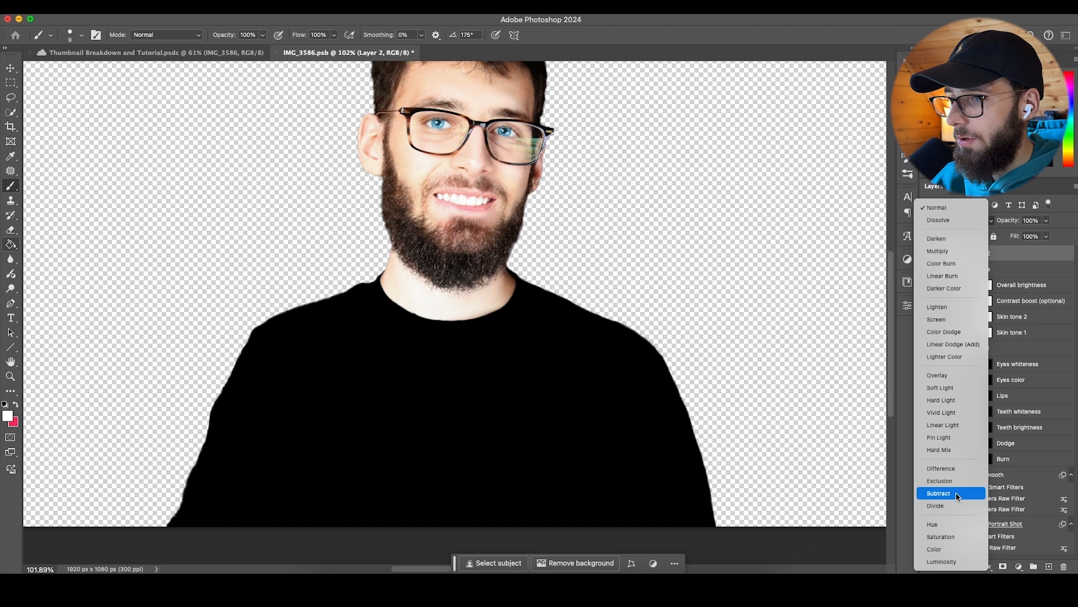
pyautogui.click(947, 548)
# Step: Load Layer 2's painted area as a selection and add a Levels adjustment masked to it and clipped to the layers below
pyautogui.keyDown('super'); pyautogui.click(956, 254); pyautogui.keyUp('super')
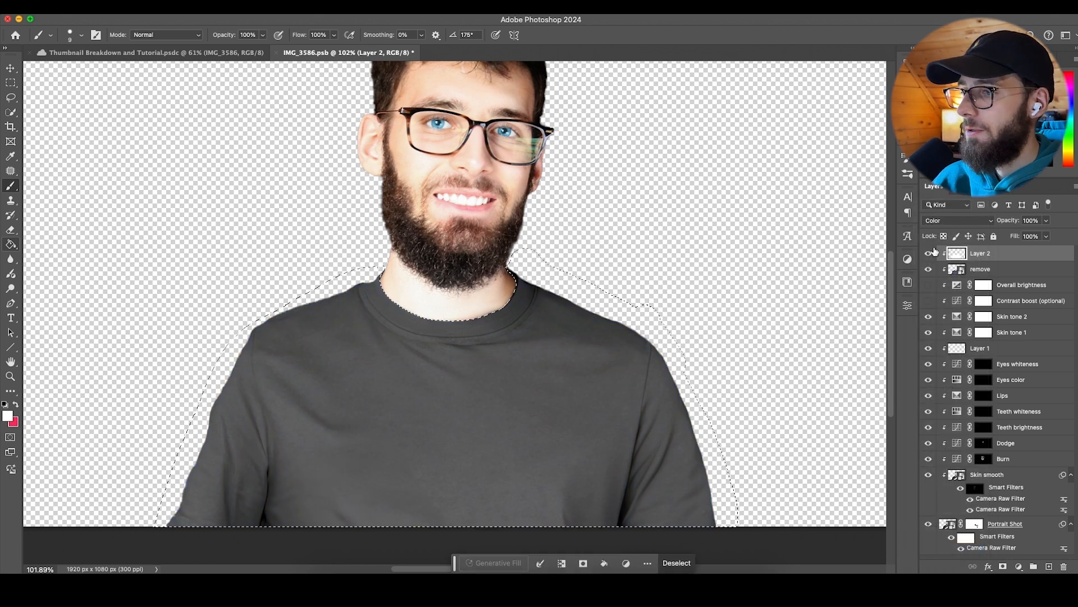
pyautogui.click(908, 259)
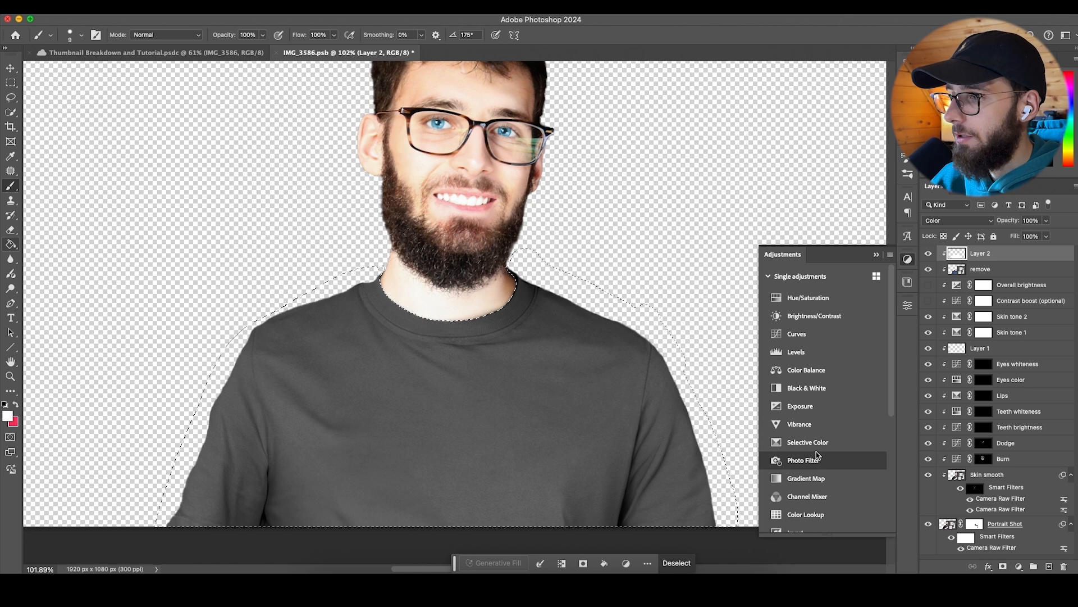
pyautogui.click(815, 353)
pyautogui.click(812, 557)
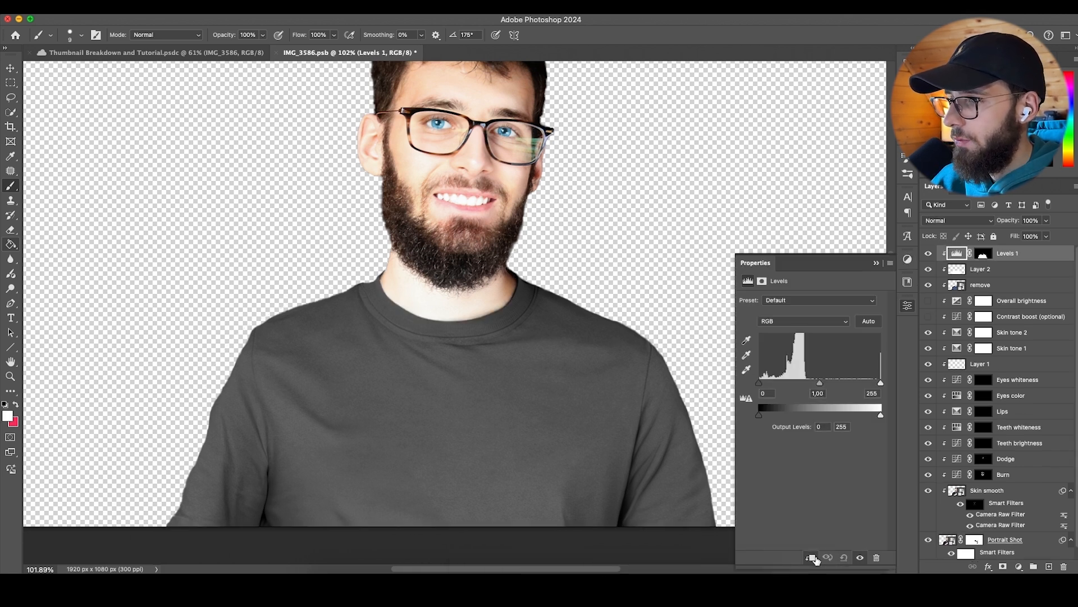
# Step: Brighten the T-shirt with Levels, setting the midtone input to 3.23, the white input to 76 and the black output to 70
pyautogui.moveTo(820, 385); pyautogui.dragTo(780, 389)
pyautogui.moveTo(881, 384); pyautogui.dragTo(796, 385)
pyautogui.moveTo(881, 415); pyautogui.dragTo(847, 416)
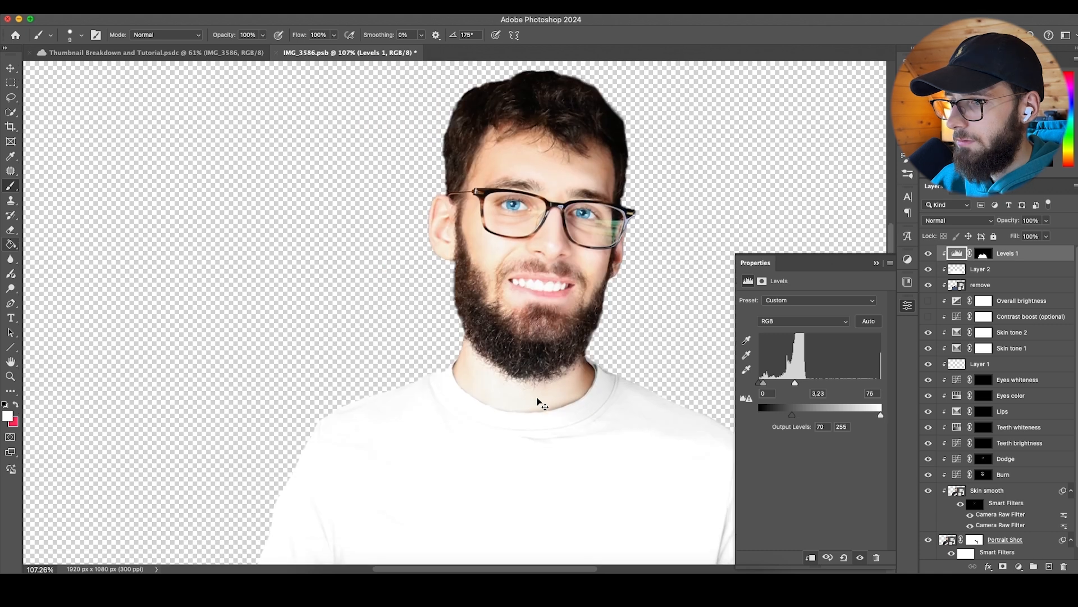
pyautogui.hscroll(2, 544, 395)
pyautogui.scroll(5, 482, 419)
pyautogui.hscroll(-3, 450, 392)
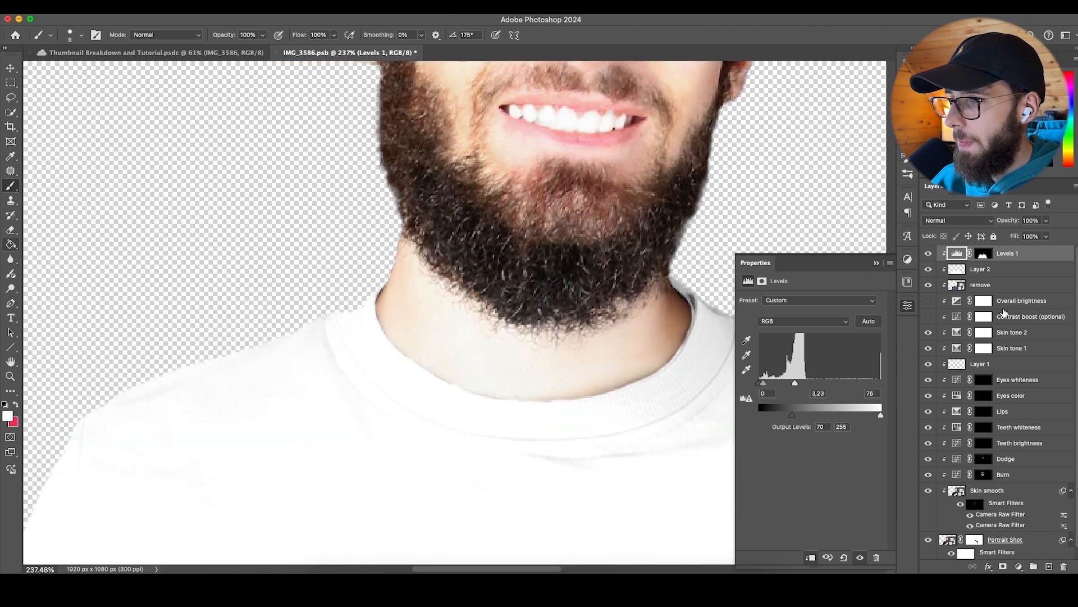
pyautogui.click(909, 306)
# Step: Compare the collar with Levels off and on, and paint white on the Levels 1 mask along the neckline with a 31 px brush
pyautogui.click(1003, 275)
pyautogui.click(928, 255)
pyautogui.click(928, 255)
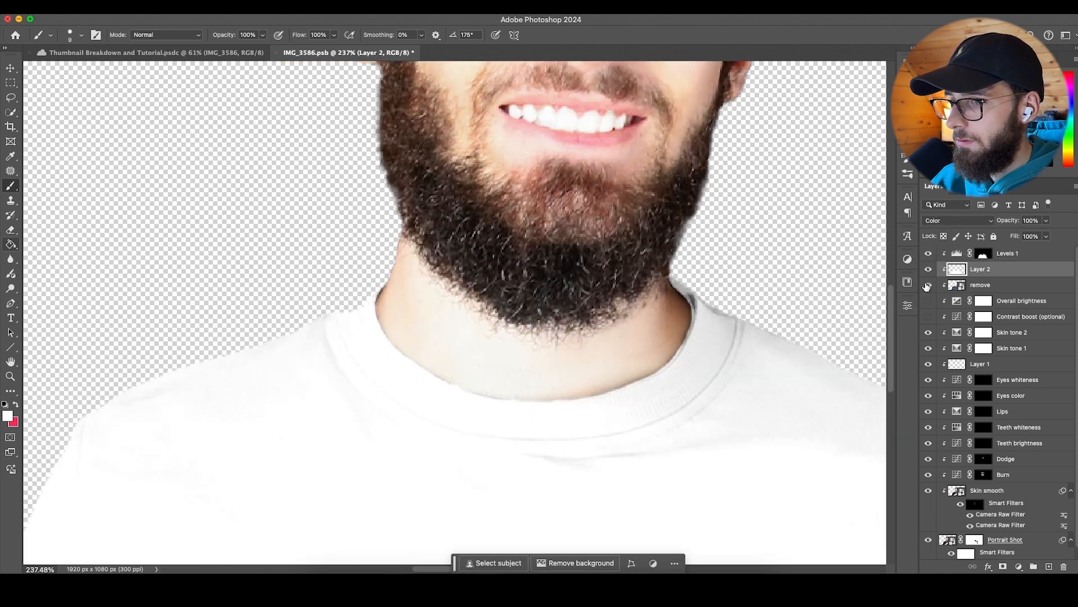
pyautogui.scroll(2, 564, 386)
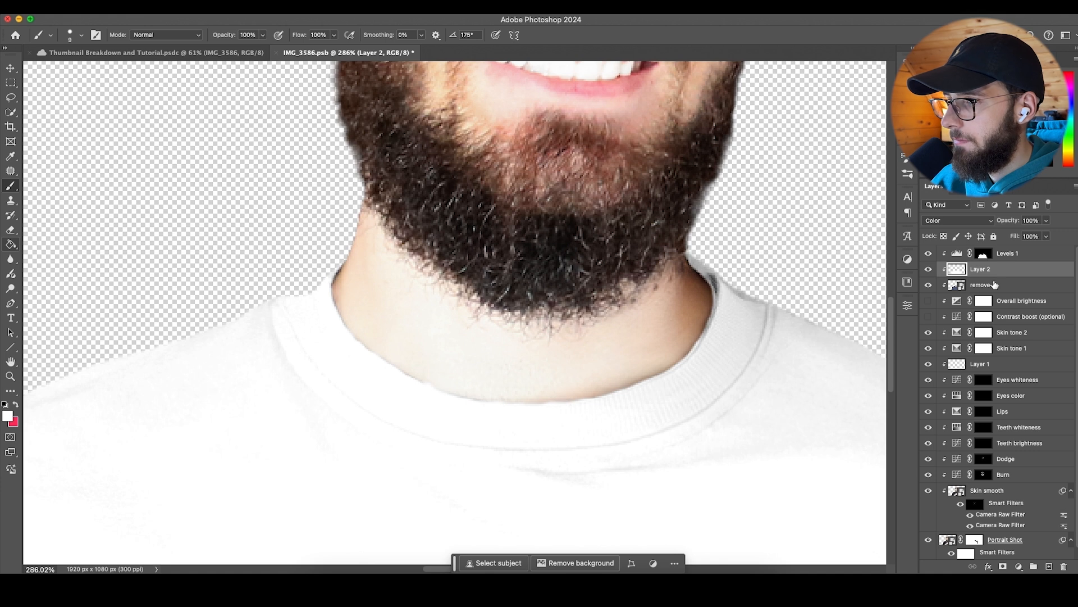
pyautogui.click(10, 230)
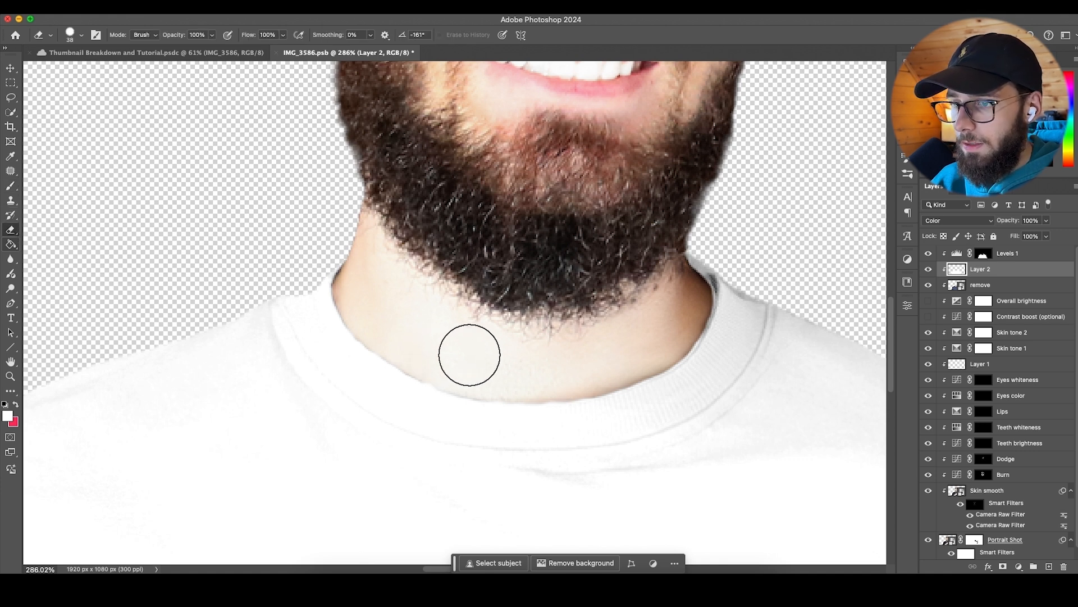
pyautogui.click(983, 254)
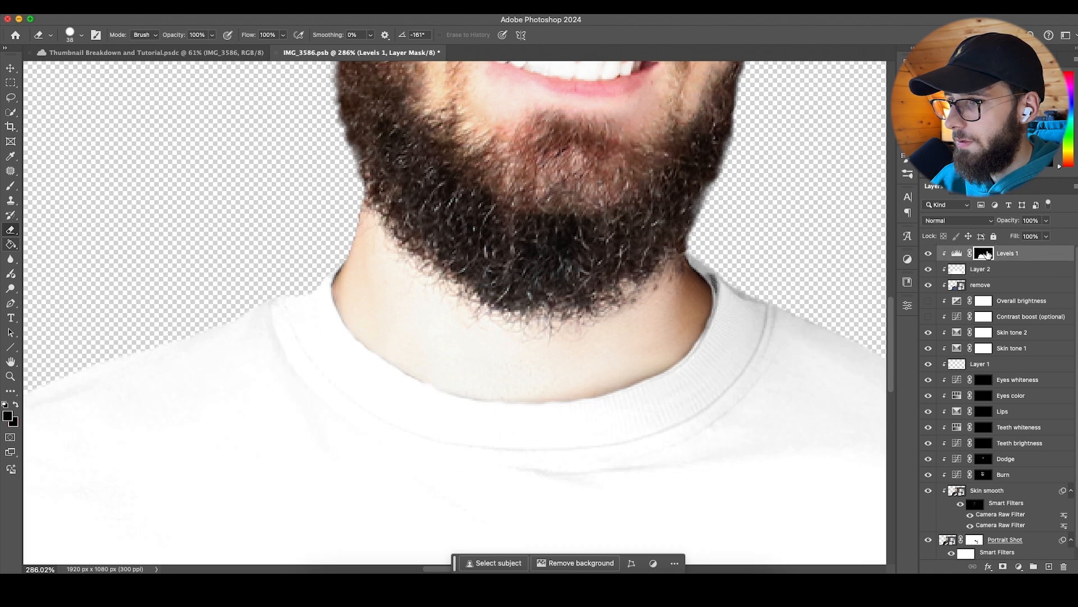
pyautogui.press('b')
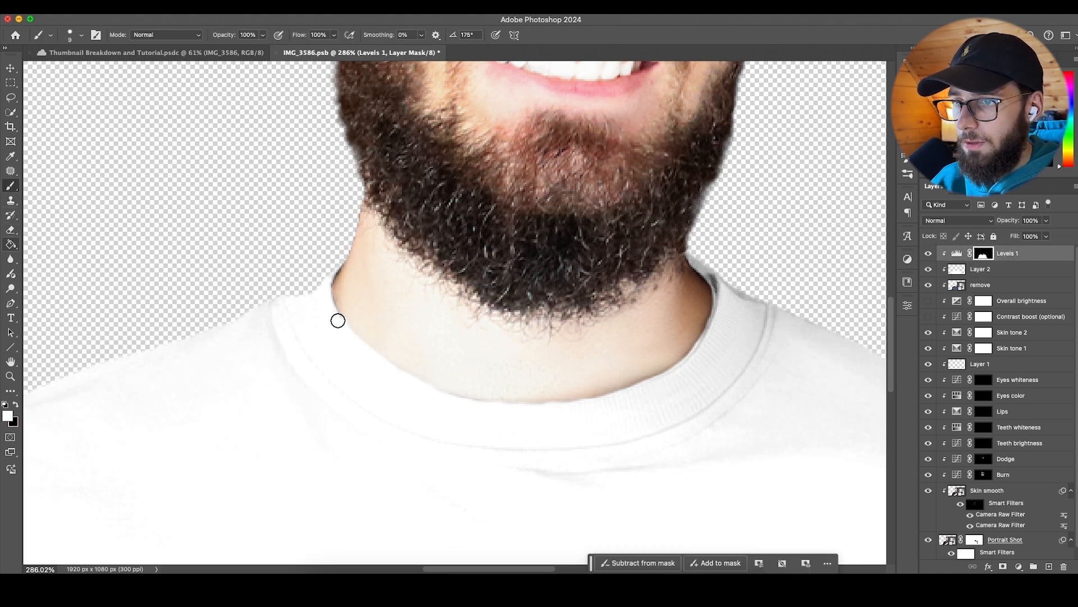
pyautogui.press(']')
pyautogui.press(']')
pyautogui.press(']')
pyautogui.press(']')
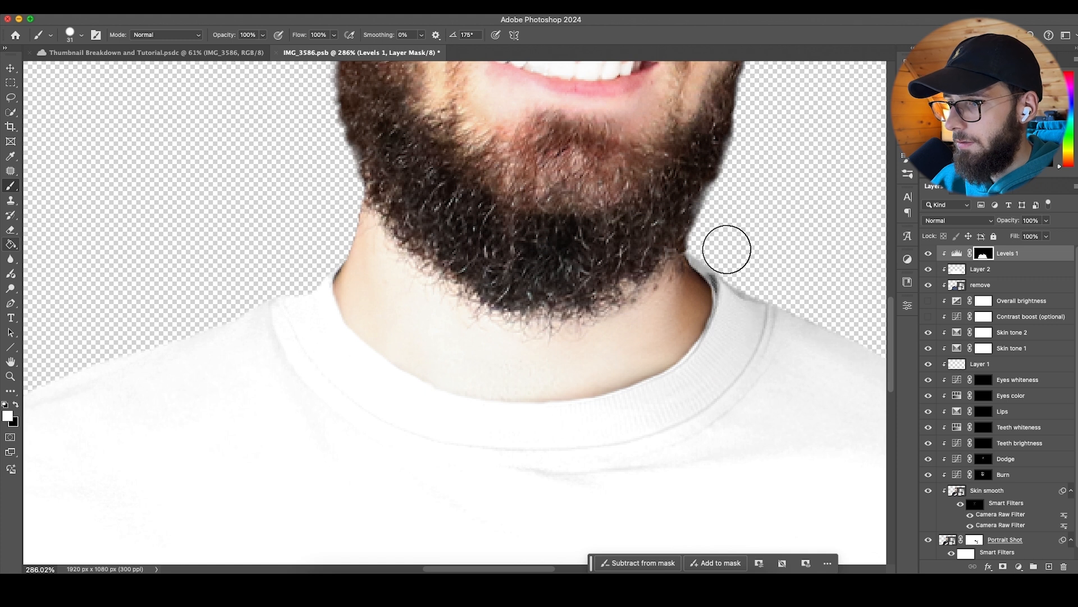
# Step: Add a new layer above Levels 1 and clip it to the layers below
pyautogui.click(1049, 566)
pyautogui.rightClick(989, 253)
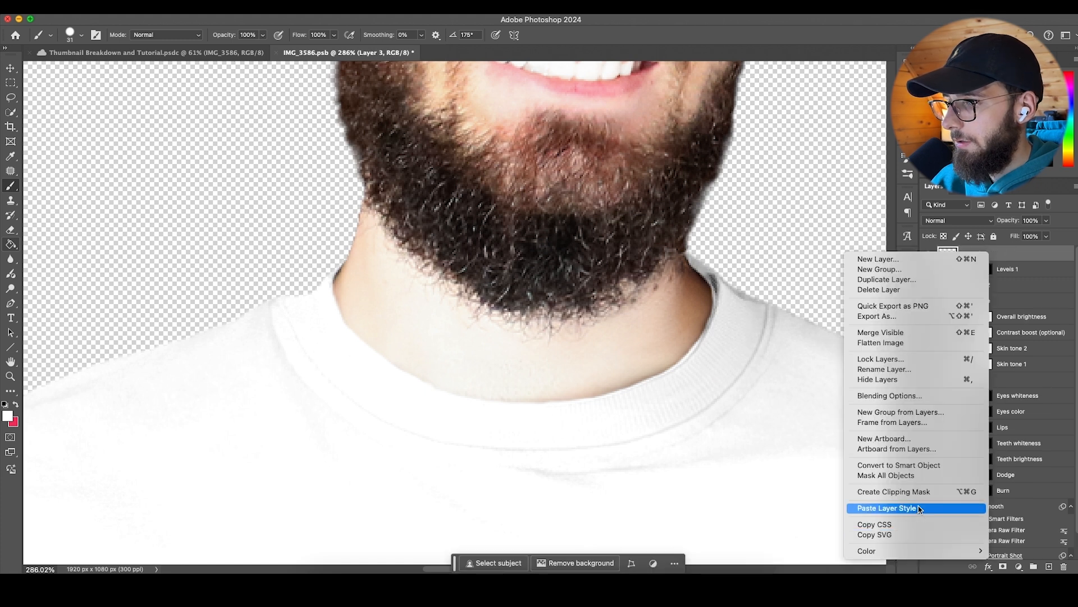
pyautogui.click(917, 491)
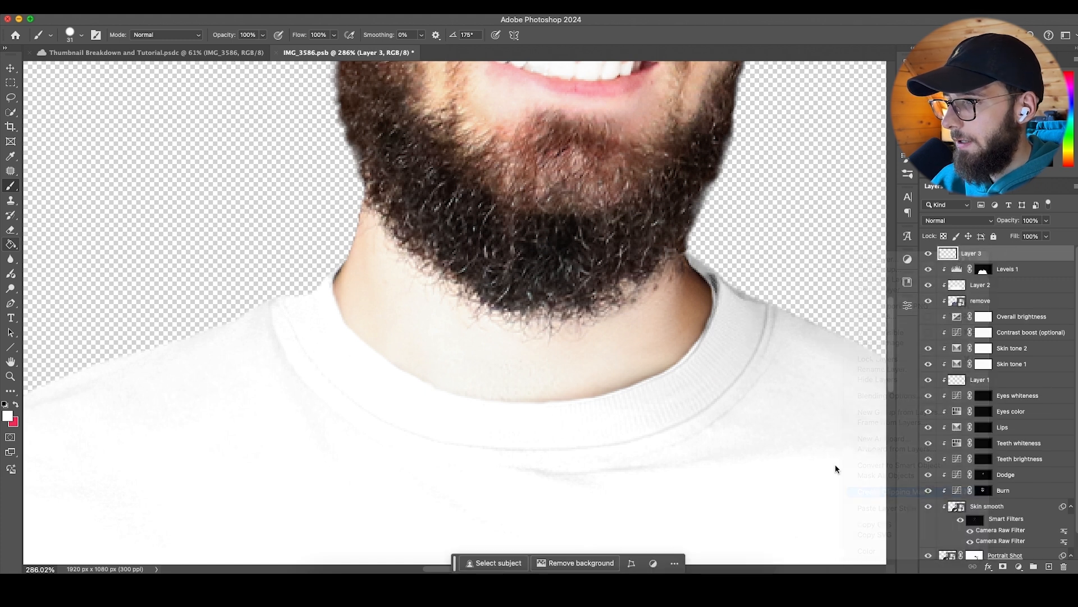
# Step: Paint light grey along the inner edge of the collar on the new layer with a 15 px brush
pyautogui.hscroll(2, 636, 347)
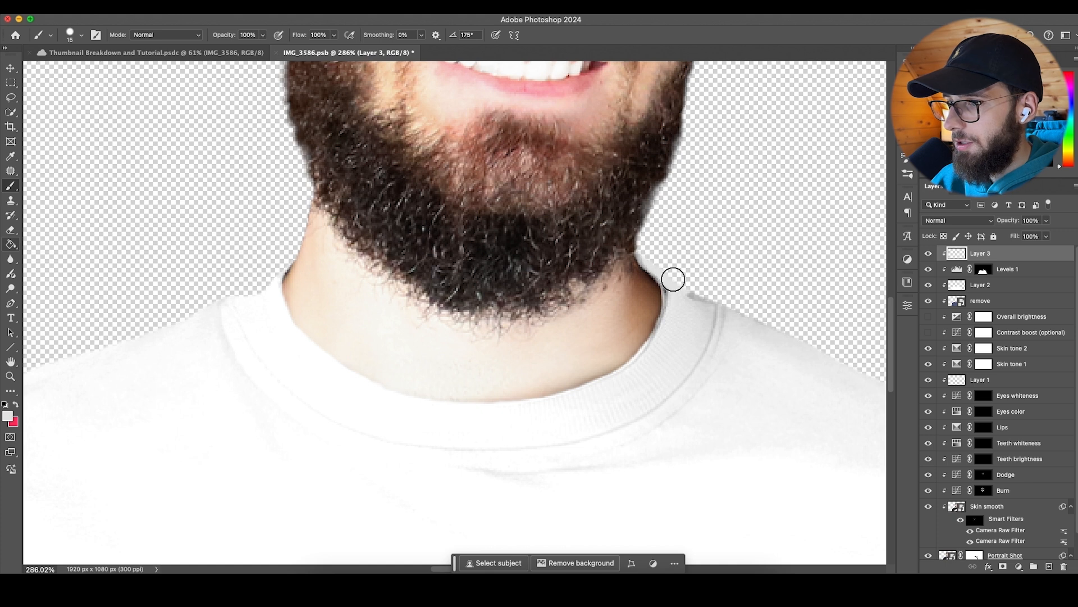
pyautogui.moveTo(676, 298); pyautogui.dragTo(620, 378)
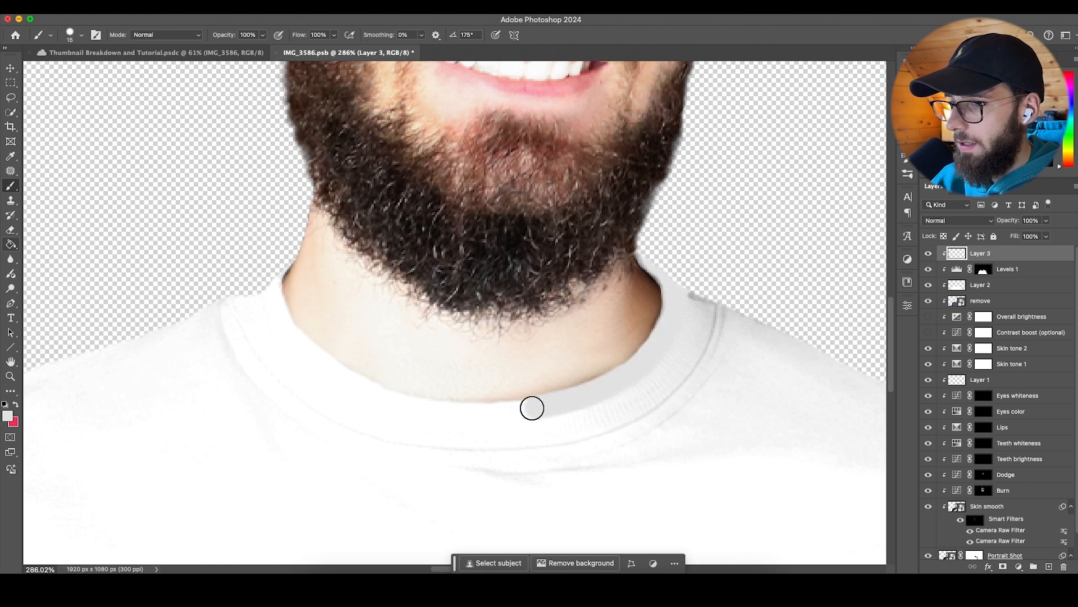
pyautogui.moveTo(535, 407); pyautogui.dragTo(474, 411)
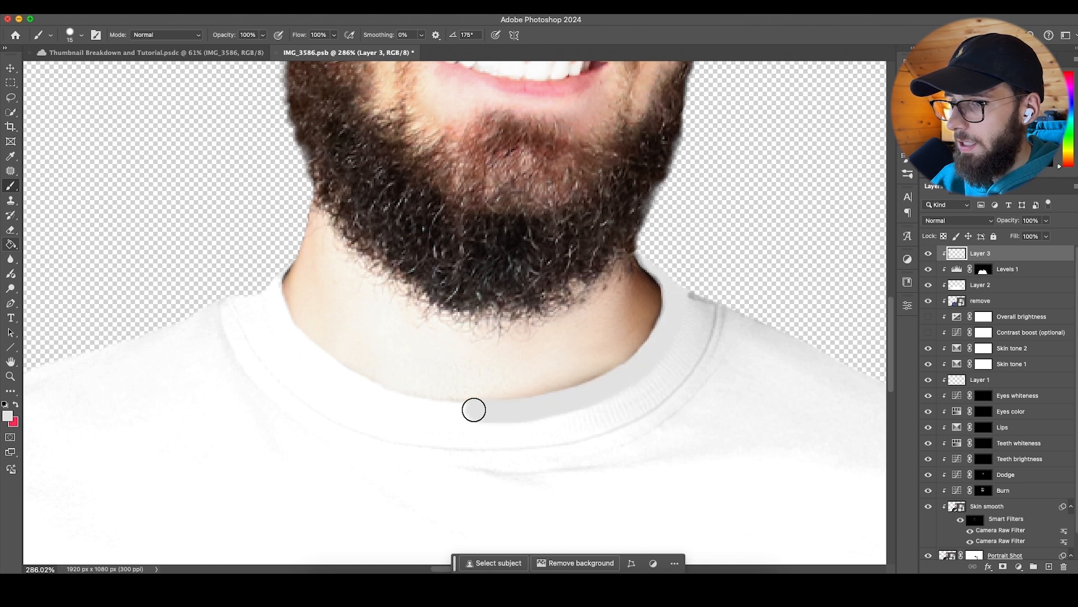
# Step: Try the Pin Light blend mode at 87% opacity on the grey collar paint layer
pyautogui.click(975, 222)
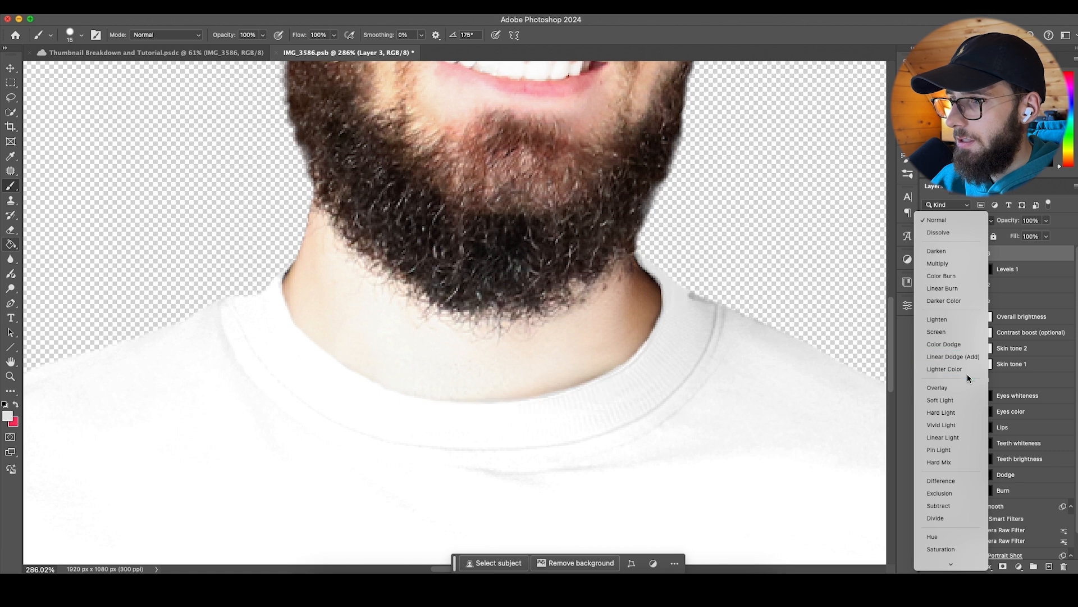
pyautogui.click(955, 449)
pyautogui.click(953, 224)
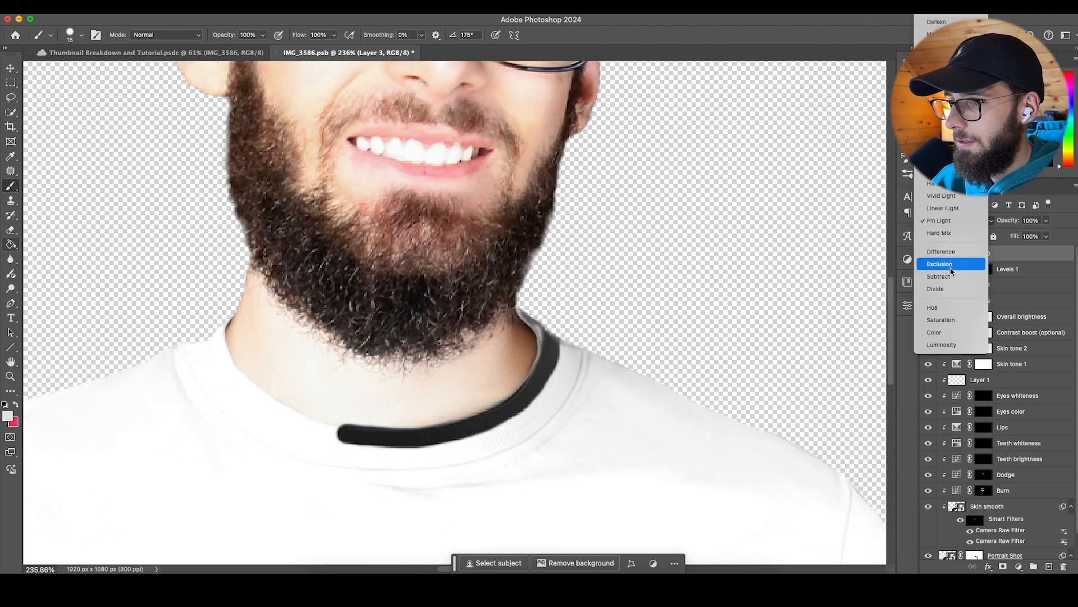
pyautogui.moveTo(1018, 222); pyautogui.dragTo(1014, 223)
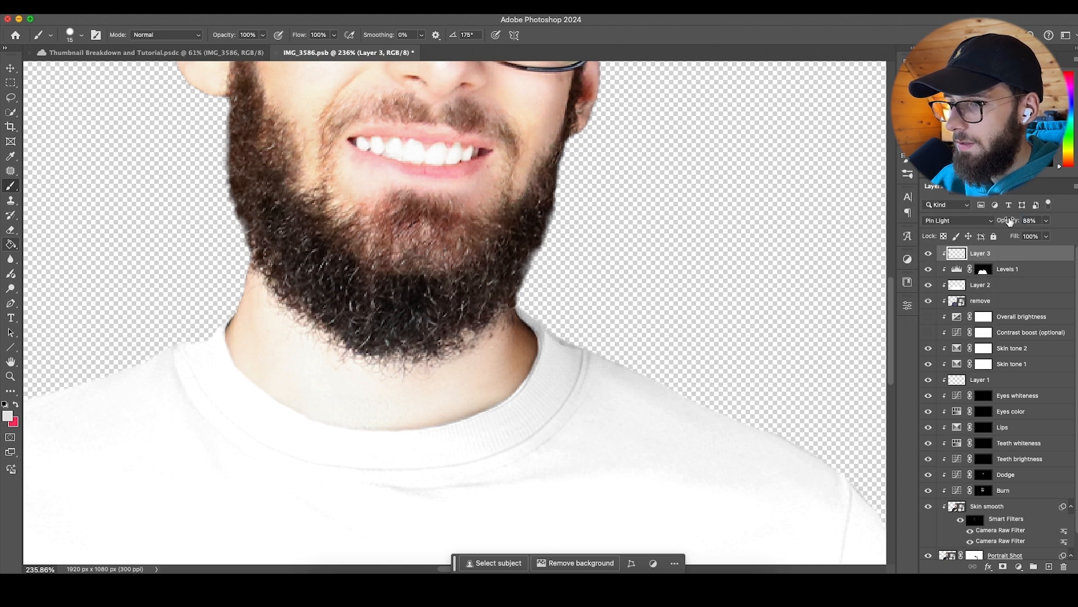
pyautogui.scroll(-5, 540, 349)
pyautogui.scroll(6, 510, 362)
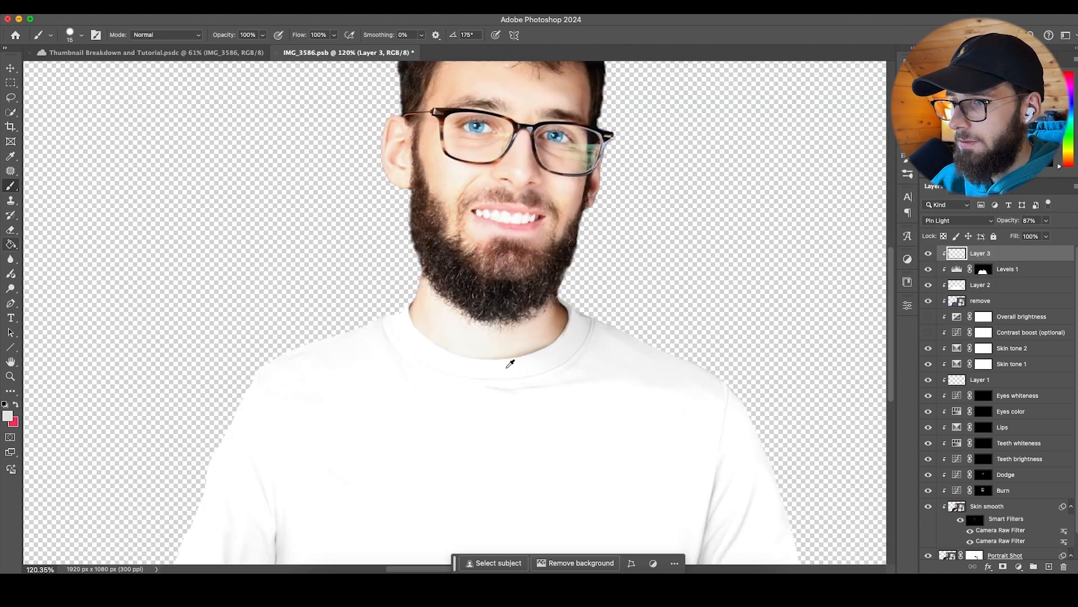
# Step: Try painting a lighter tone along the collar's inner edge on Layer 3 with a 15 px brush
pyautogui.scroll(4, 576, 334)
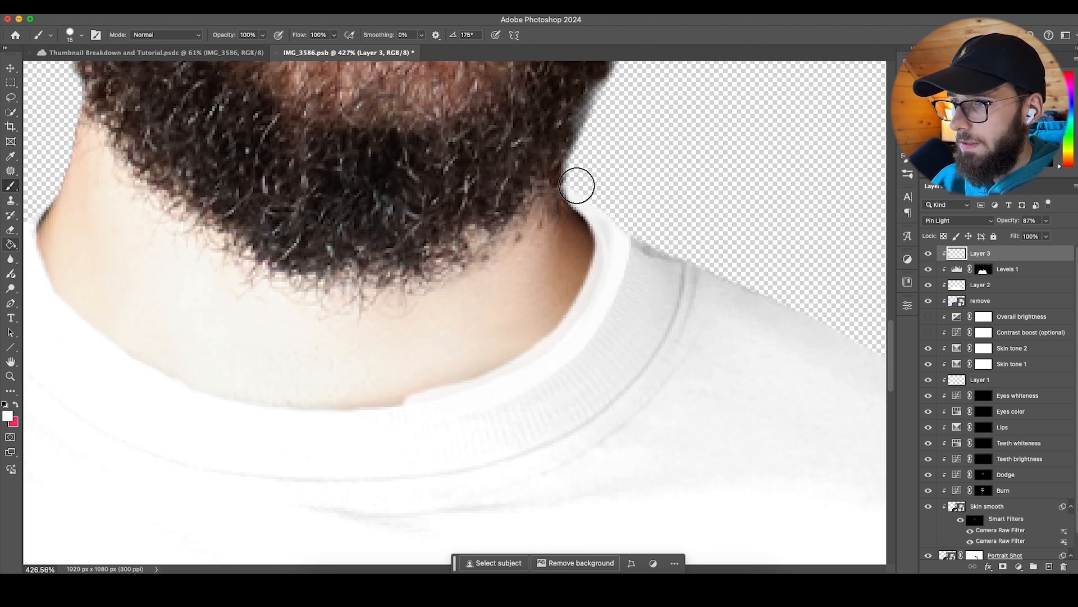
pyautogui.press('e')
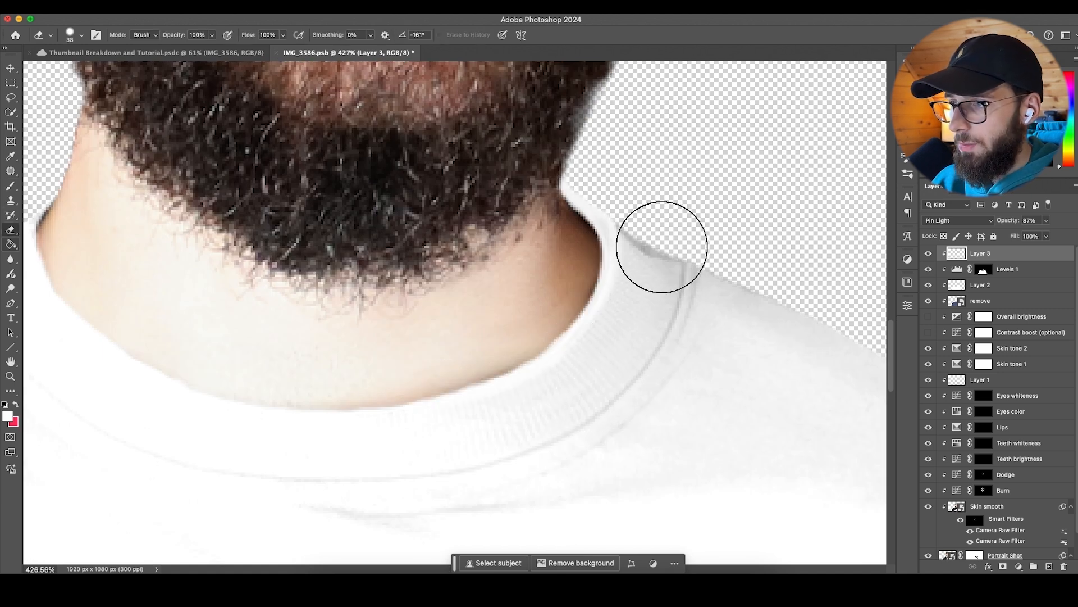
pyautogui.click(12, 189)
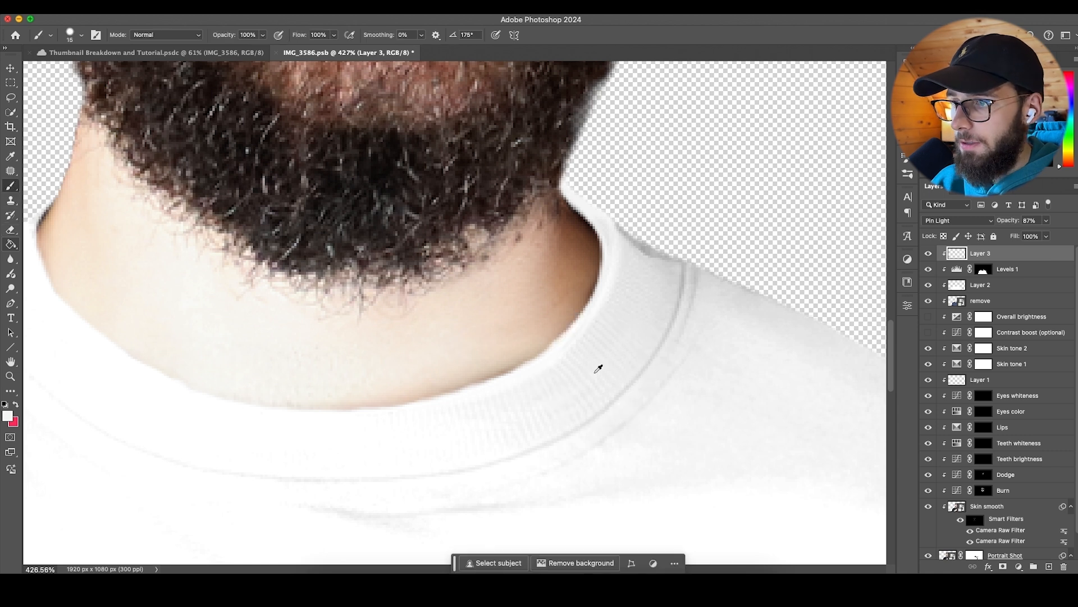
pyautogui.scroll(-5, 587, 371)
pyautogui.scroll(4, 524, 389)
pyautogui.scroll(-3, 471, 396)
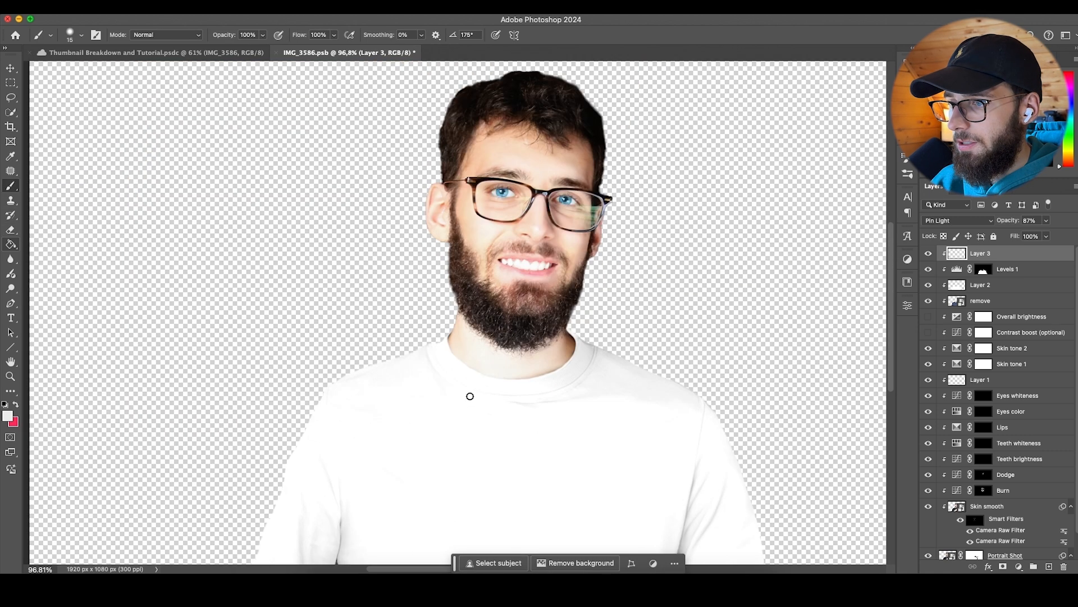
# Step: Darken the T-shirt slightly in Levels 1, setting the midtone input to 3.10, the white input to 111 and the black output to 60
pyautogui.click(981, 274)
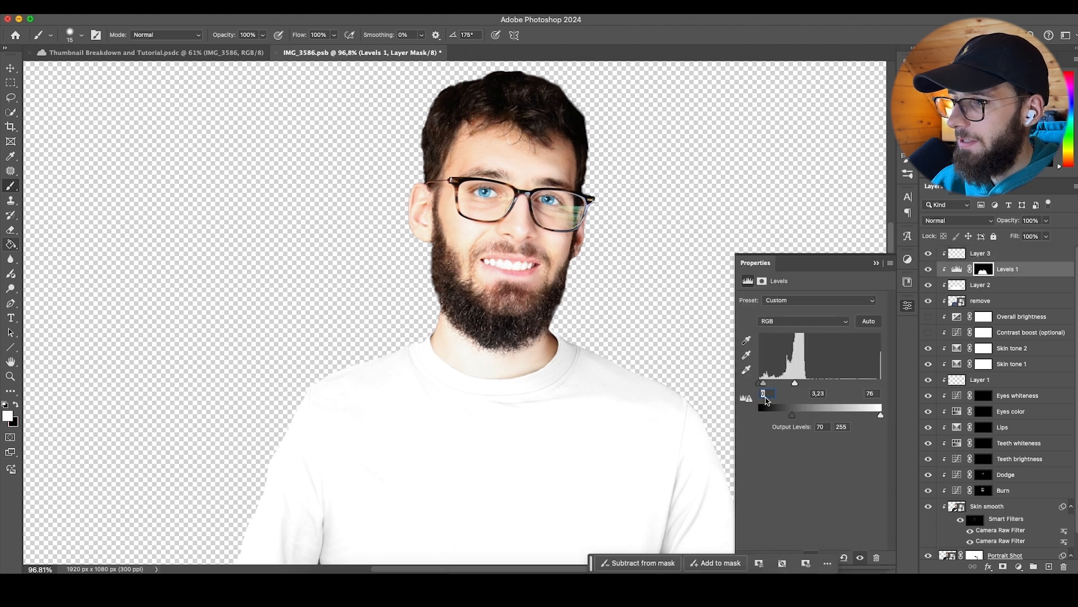
pyautogui.moveTo(797, 385); pyautogui.dragTo(805, 386)
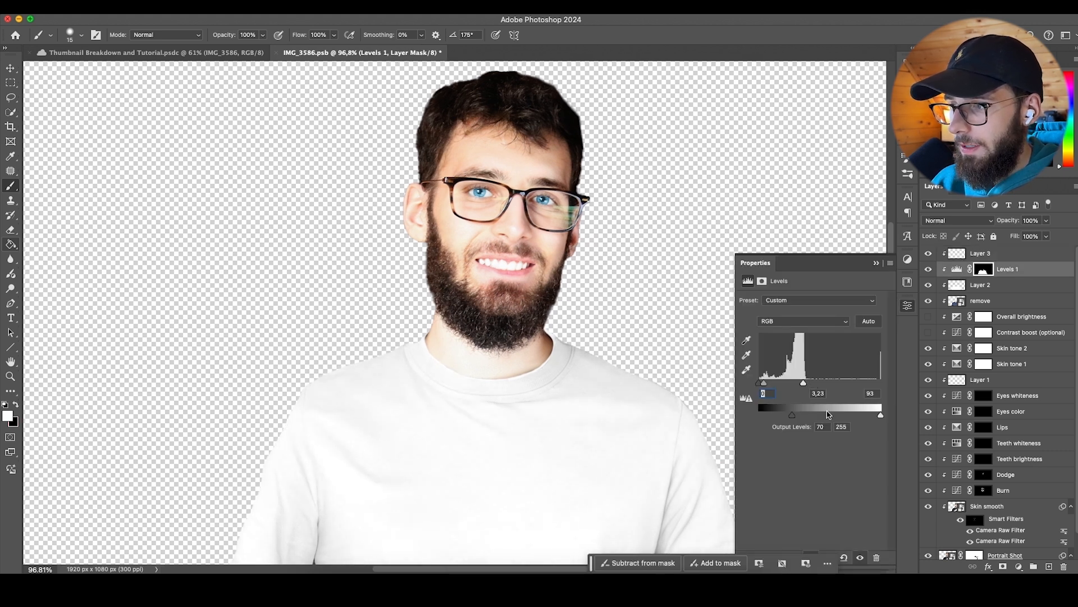
pyautogui.moveTo(803, 383); pyautogui.dragTo(810, 384)
# Step: Paint matching light grey over the white fringe along the collar's inner edge on Layer 3, and undo the last stroke
pyautogui.scroll(5, 486, 378)
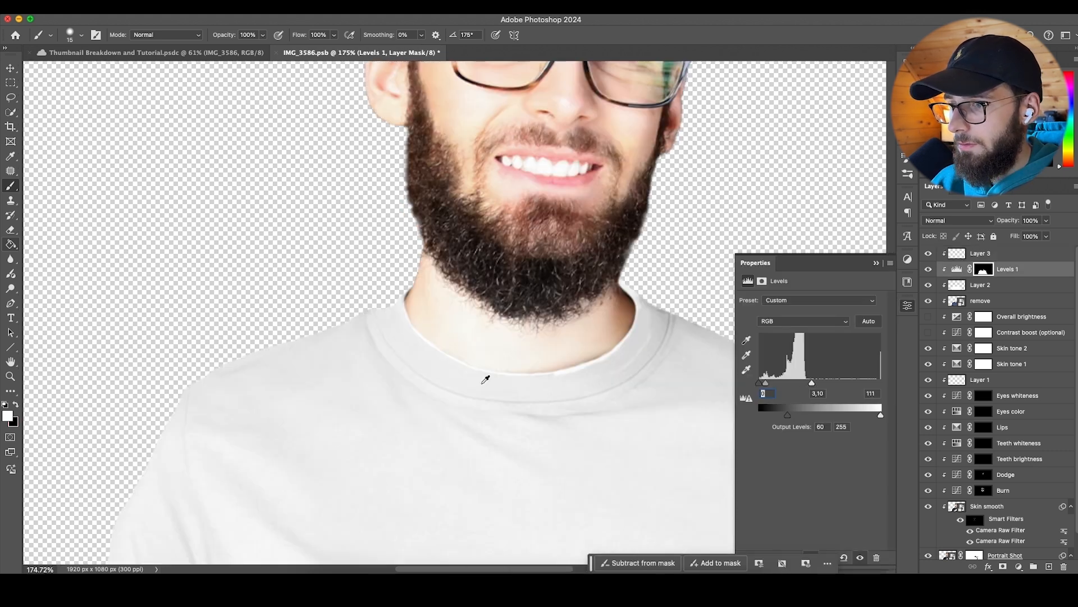
pyautogui.click(981, 254)
pyautogui.scroll(2, 690, 275)
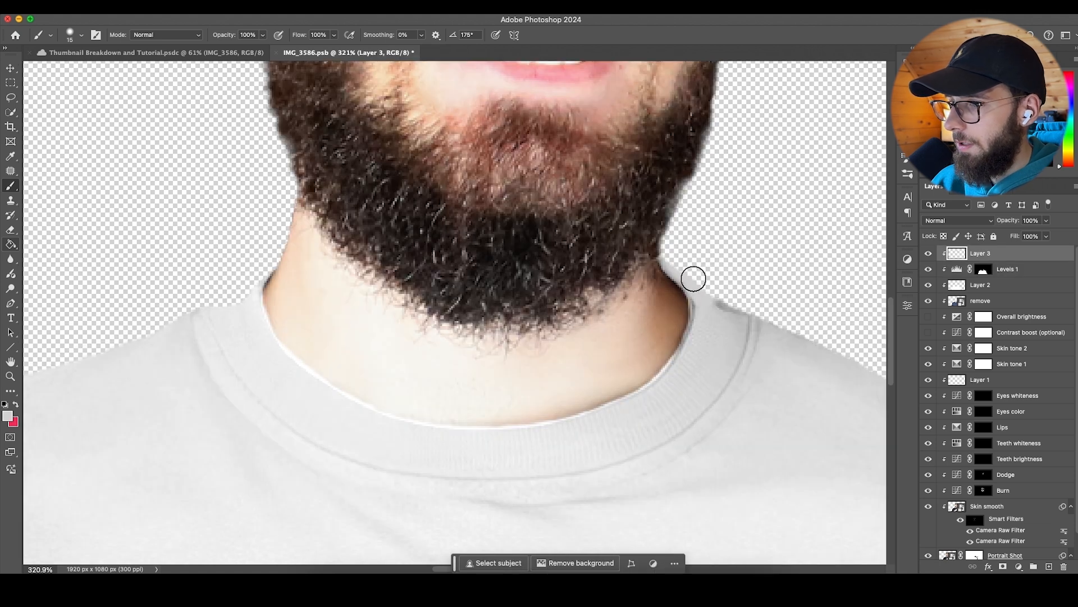
pyautogui.moveTo(694, 279); pyautogui.dragTo(696, 340)
pyautogui.moveTo(678, 380)
pyautogui.mouseDown()
pyautogui.moveTo(561, 429)
pyautogui.moveTo(435, 431)
pyautogui.moveTo(261, 291)
pyautogui.mouseUp()
pyautogui.press('super+z')
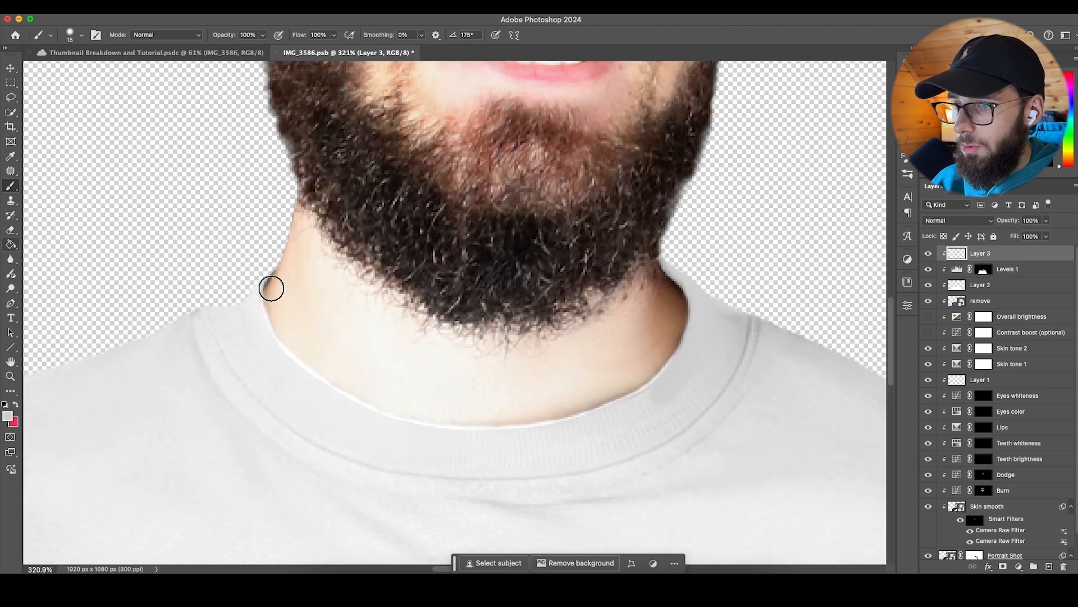
# Step: Select a narrow band along the neckline, covering the collar's inner edge from one side of the neck to the other, with the Lasso
pyautogui.click(11, 97)
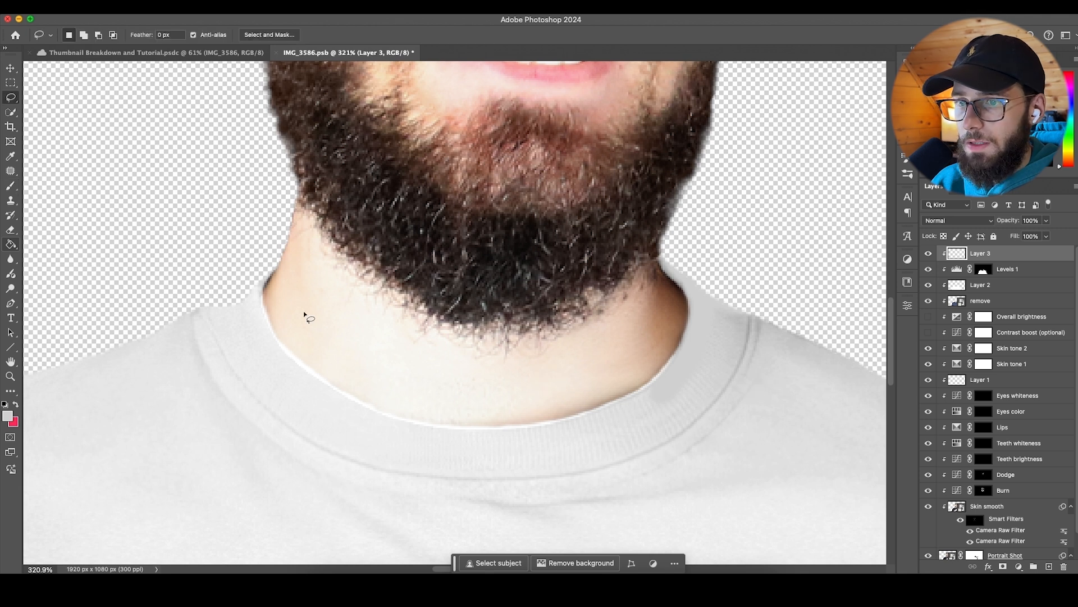
pyautogui.moveTo(267, 285); pyautogui.dragTo(275, 327)
pyautogui.moveTo(329, 376)
pyautogui.mouseDown()
pyautogui.moveTo(369, 392)
pyautogui.moveTo(678, 311)
pyautogui.mouseUp()
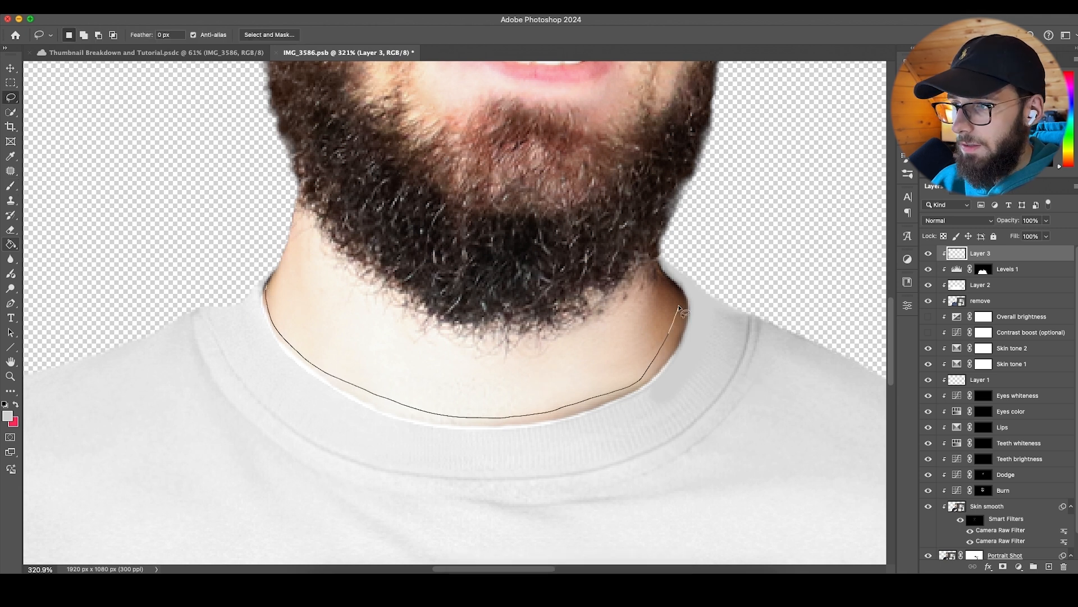
pyautogui.moveTo(575, 436); pyautogui.dragTo(268, 286)
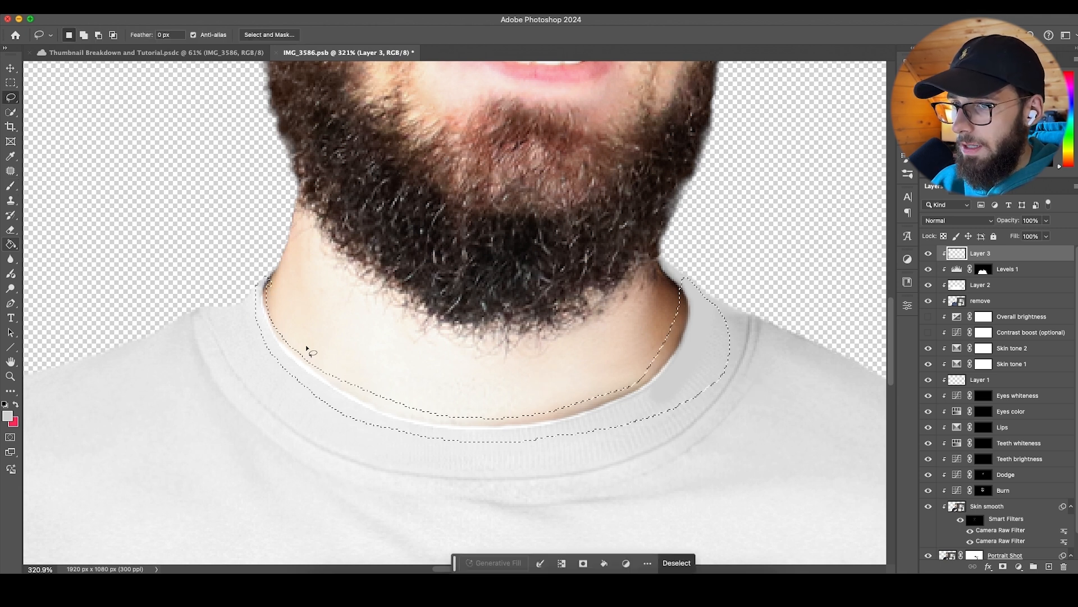
# Step: Add a new layer on top and run Generative Fill on the neckline selection with an empty prompt
pyautogui.click(1049, 567)
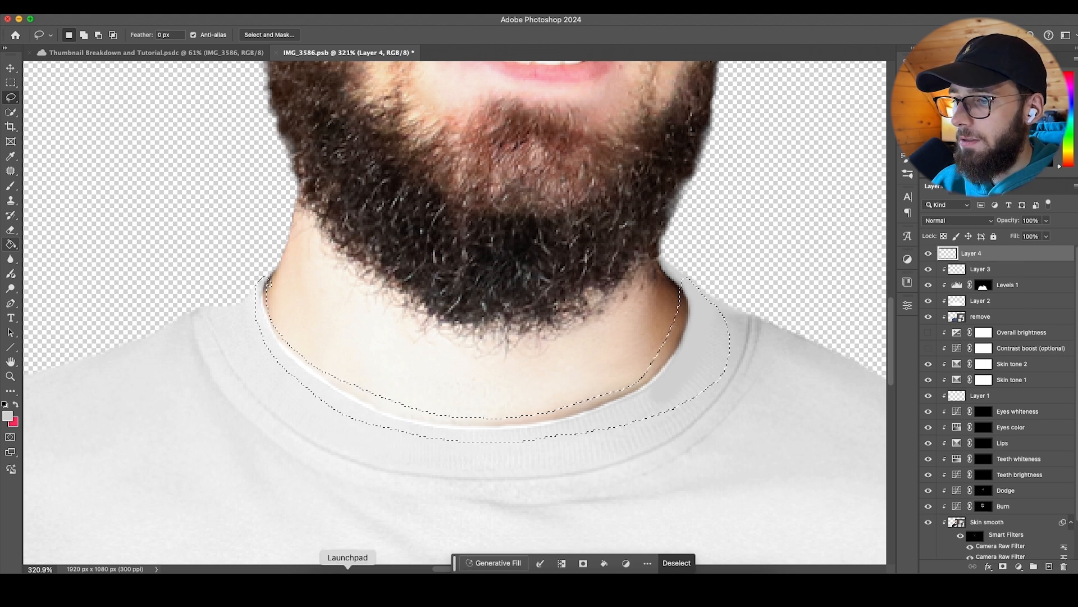
pyautogui.click(500, 563)
pyautogui.scroll(-3, 469, 477)
pyautogui.click(700, 563)
pyautogui.scroll(-4, 643, 486)
pyautogui.scroll(-4, 609, 449)
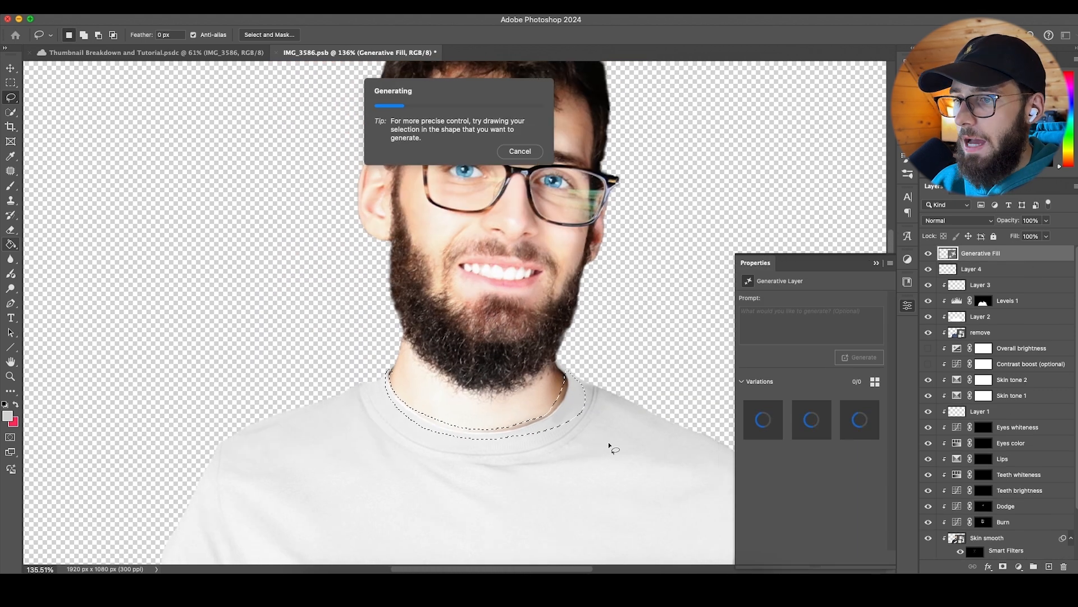
pyautogui.scroll(5, 494, 378)
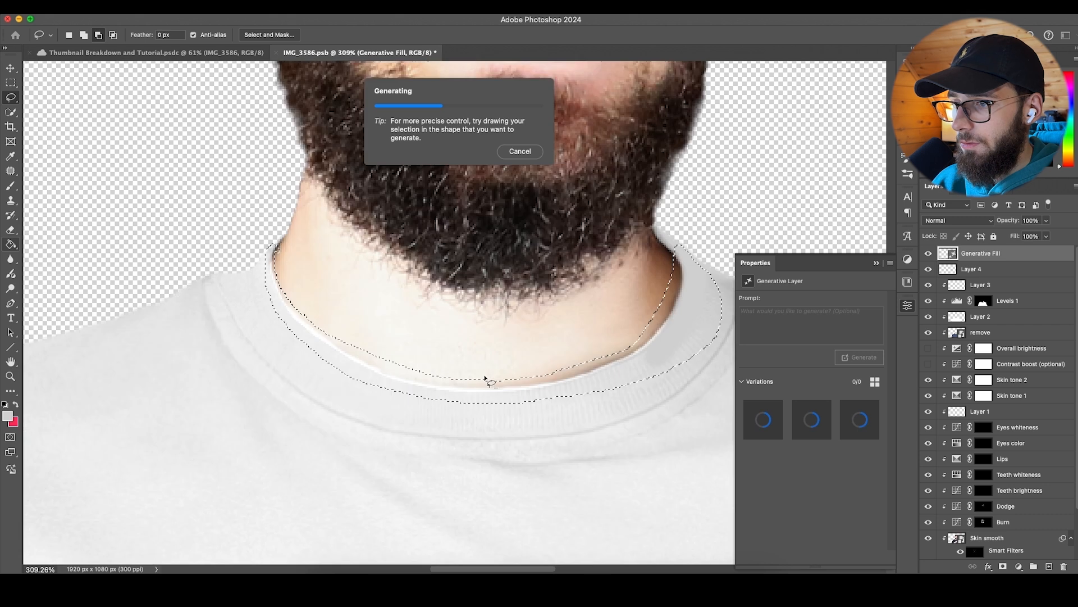
pyautogui.scroll(-2, 509, 378)
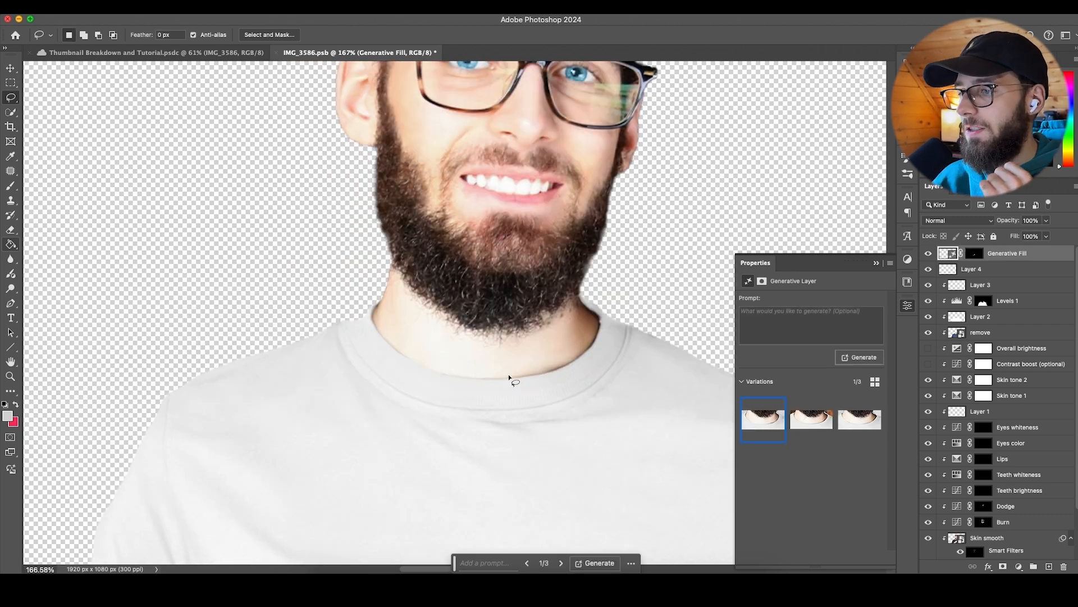
# Step: Compare the generated neckline variations, keep the first one, and check the collar with the Generative Fill layer off and on
pyautogui.click(812, 418)
pyautogui.click(872, 416)
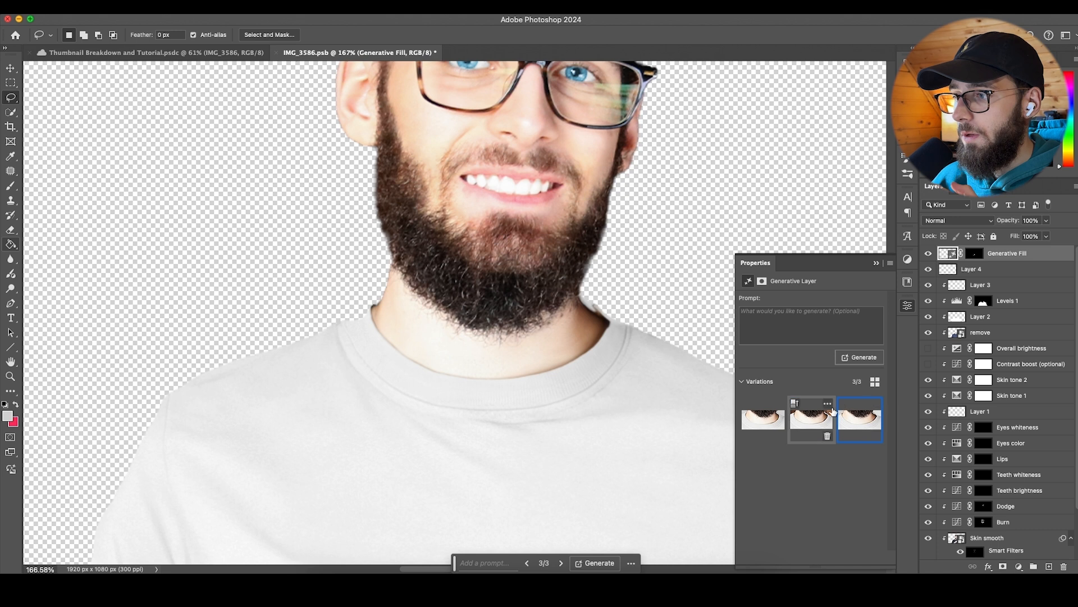
pyautogui.click(761, 419)
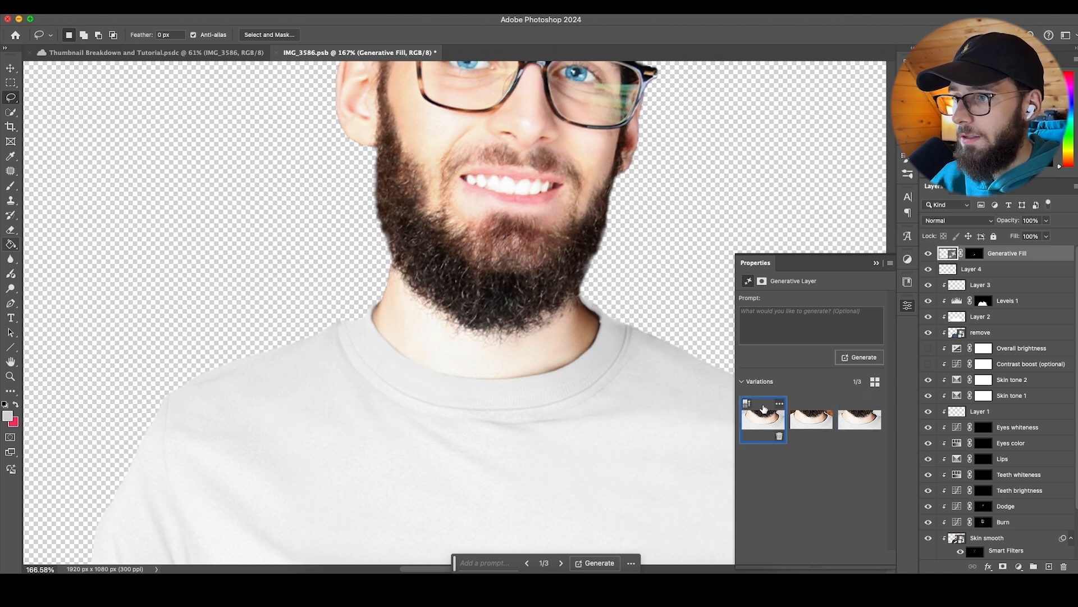
pyautogui.click(908, 281)
pyautogui.click(930, 254)
pyautogui.click(930, 253)
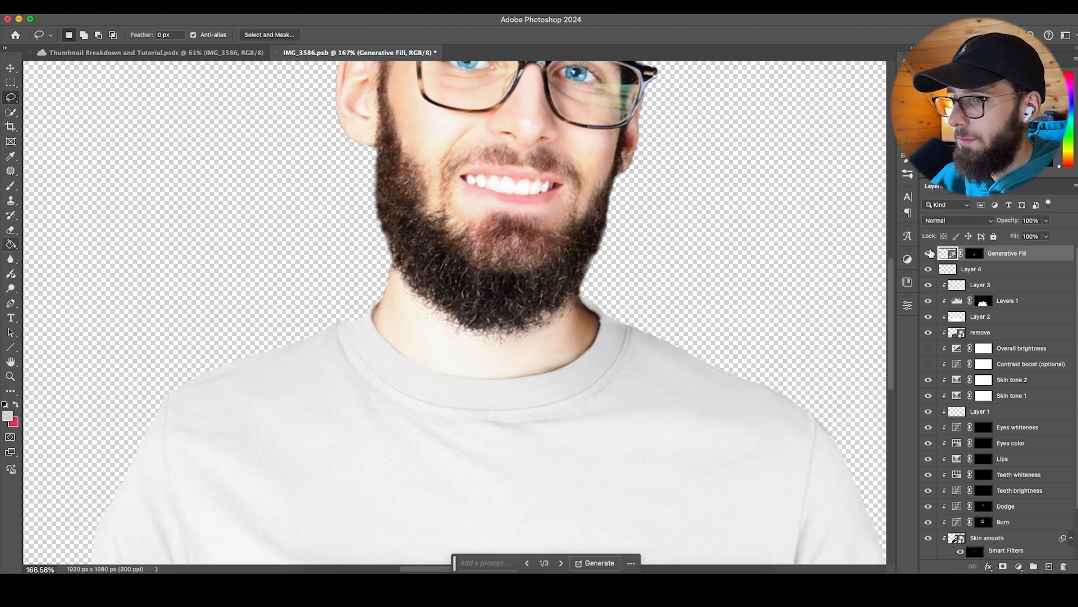
# Step: Convert the layers from Generative Fill down to remove into one smart object and clip it to the portrait
pyautogui.scroll(-5, 382, 337)
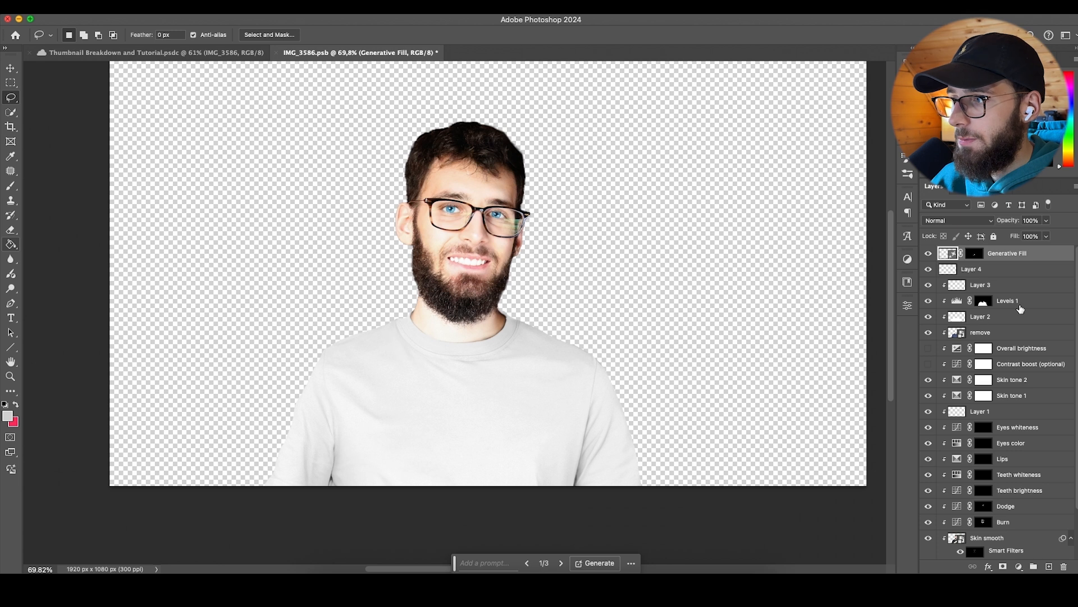
pyautogui.keyDown('shift'); pyautogui.click(1017, 332); pyautogui.keyUp('shift')
pyautogui.rightClick(1018, 301)
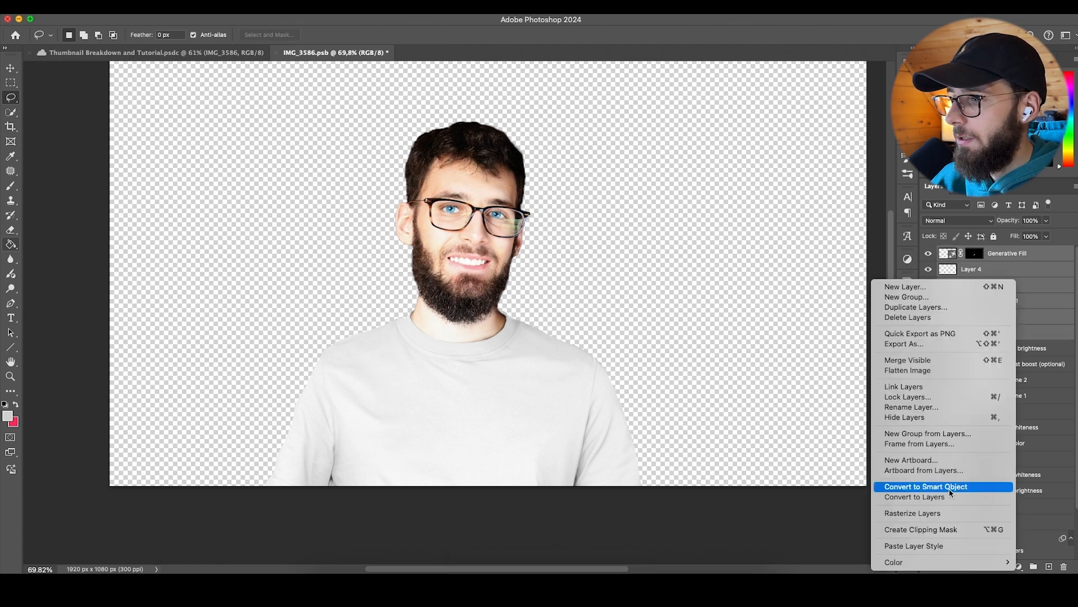
pyautogui.click(966, 484)
pyautogui.rightClick(997, 258)
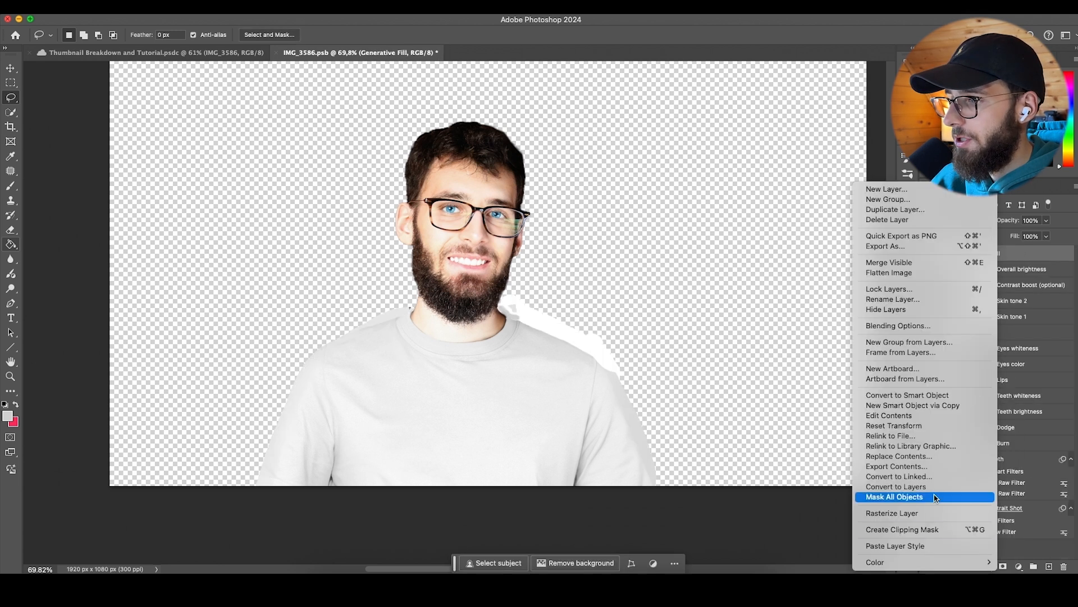
pyautogui.click(949, 527)
# Step: Add a layer mask to the Generative Fill smart object and try brushing on it along the shoulder edge
pyautogui.scroll(10, 488, 343)
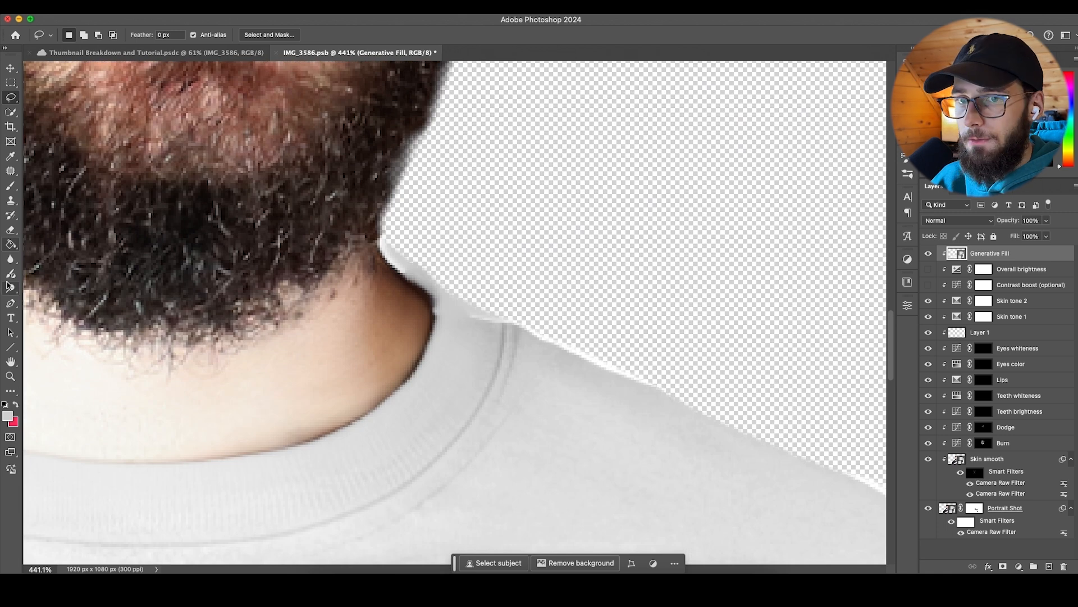
pyautogui.click(1003, 566)
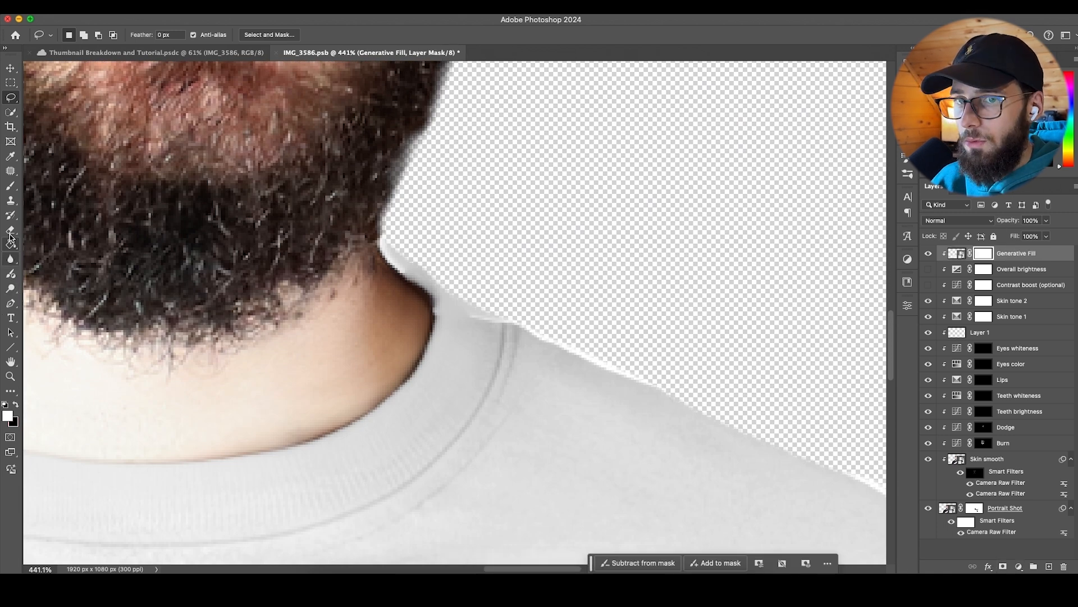
pyautogui.press('b')
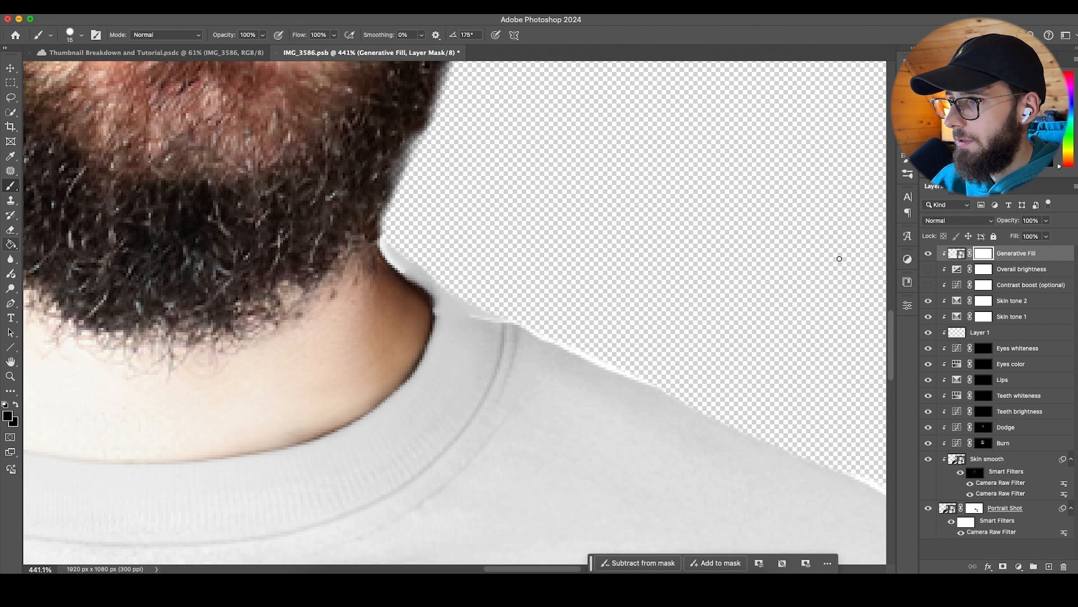
pyautogui.moveTo(678, 366); pyautogui.dragTo(655, 363)
pyautogui.keyDown('alt'); pyautogui.click(611, 386); pyautogui.keyUp('alt')
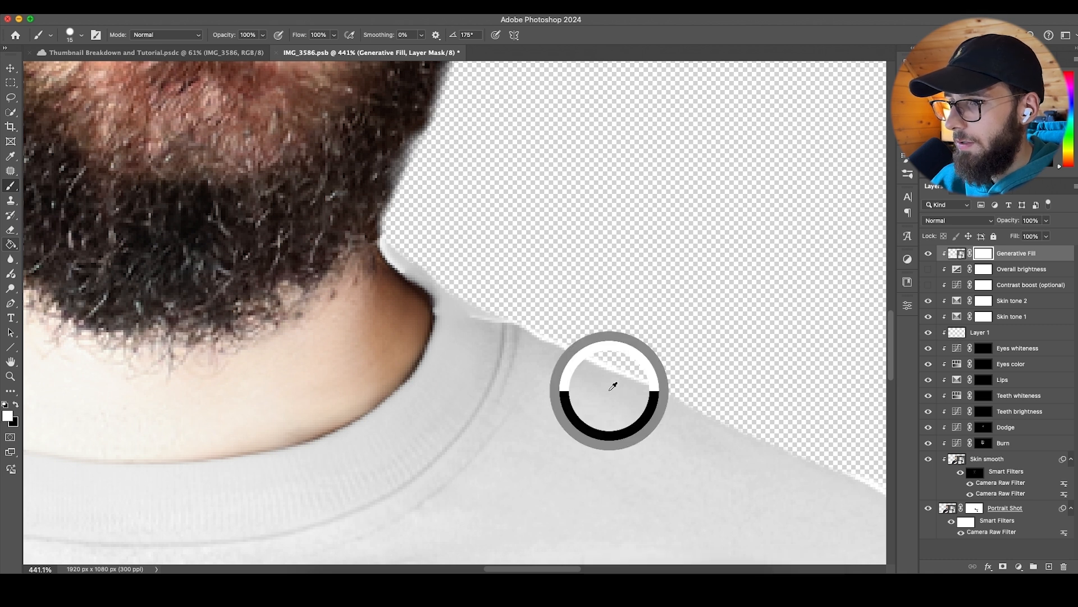
# Step: Add a new layer above the Generative Fill smart object and clip it to the layers below
pyautogui.click(1048, 566)
pyautogui.rightClick(1004, 254)
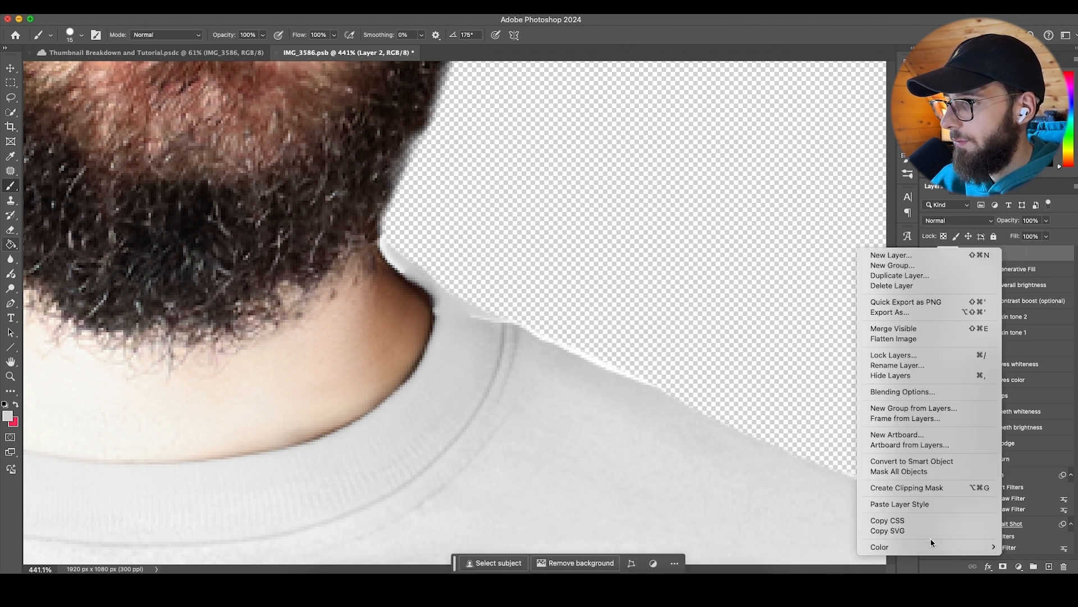
pyautogui.click(928, 505)
pyautogui.press('super+z')
pyautogui.rightClick(978, 250)
pyautogui.click(889, 486)
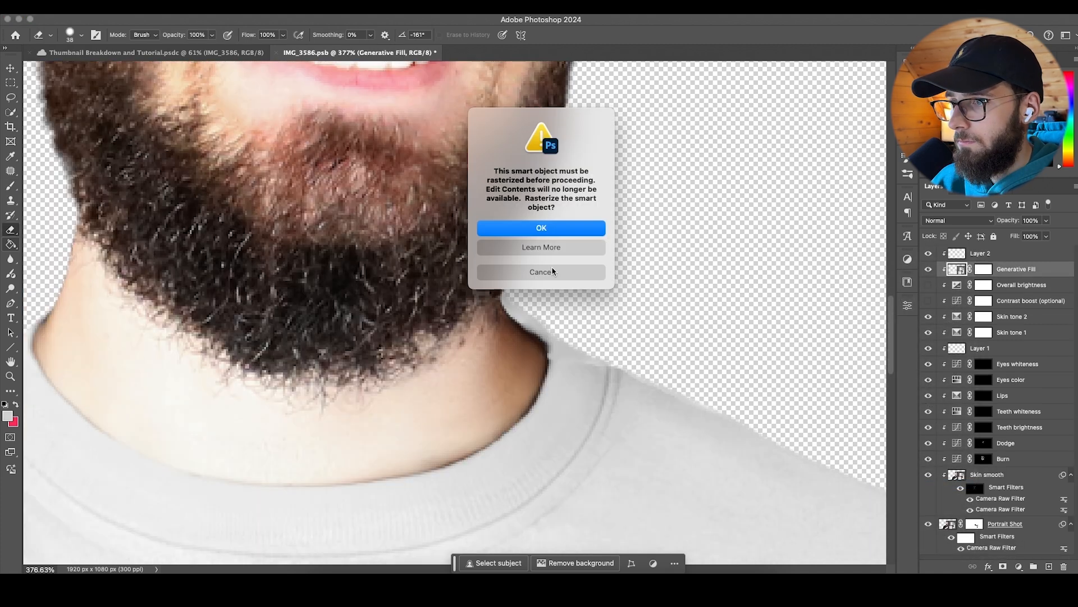
# Step: Cancel rasterizing the Generative Fill smart object and paint black on the Portrait Shot layer mask to trim the fringe along the shoulder and sleeve
pyautogui.click(552, 266)
pyautogui.press('super+backslash')
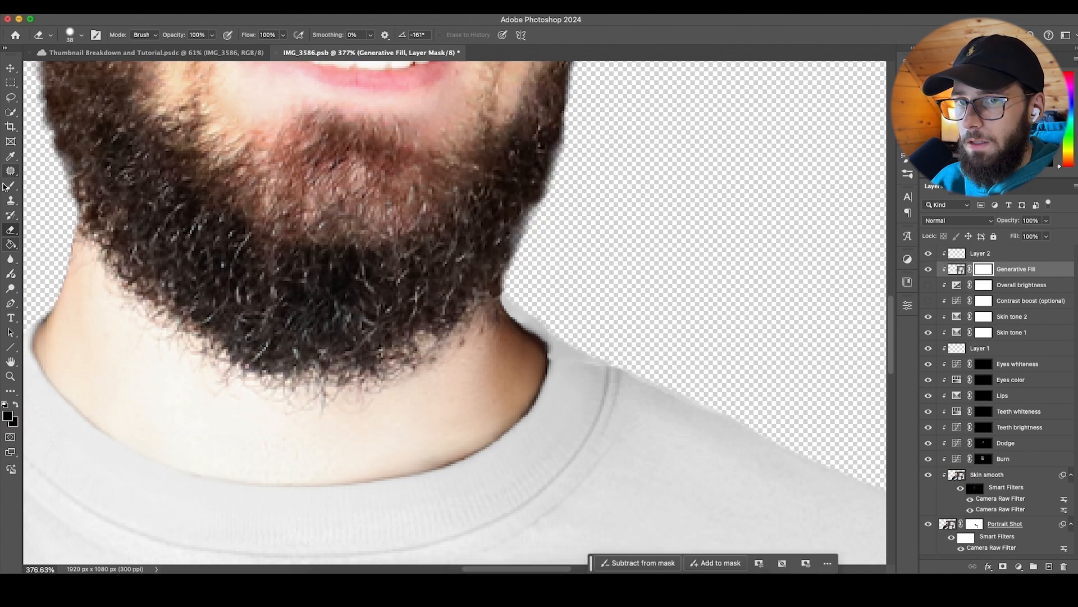
pyautogui.press('super+0')
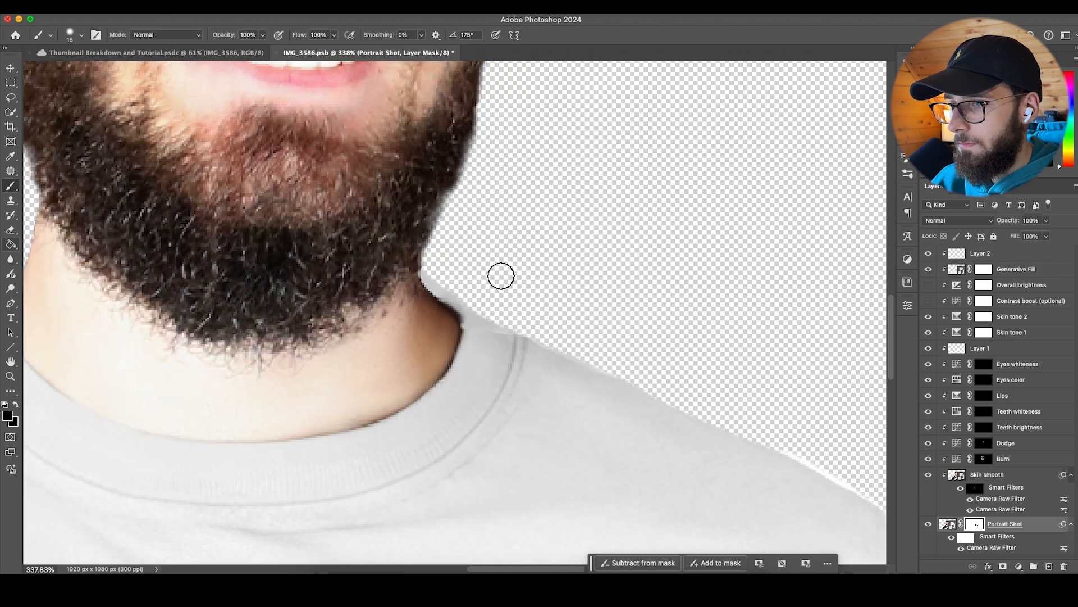
pyautogui.rightClick(501, 275)
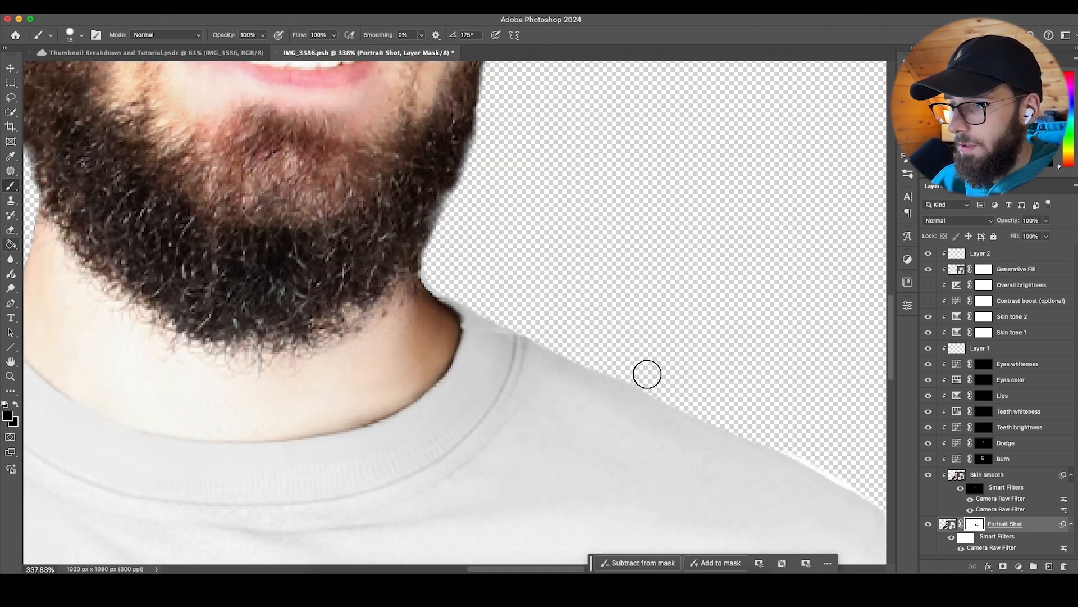
pyautogui.scroll(-5, 643, 372)
pyautogui.hscroll(6, 640, 337)
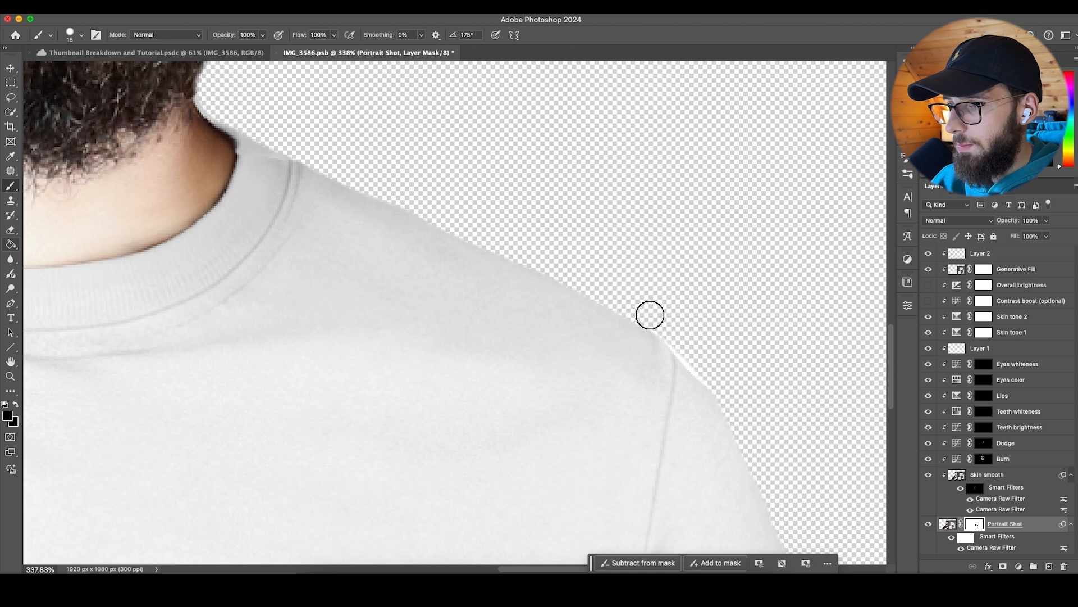
pyautogui.scroll(-5, 740, 409)
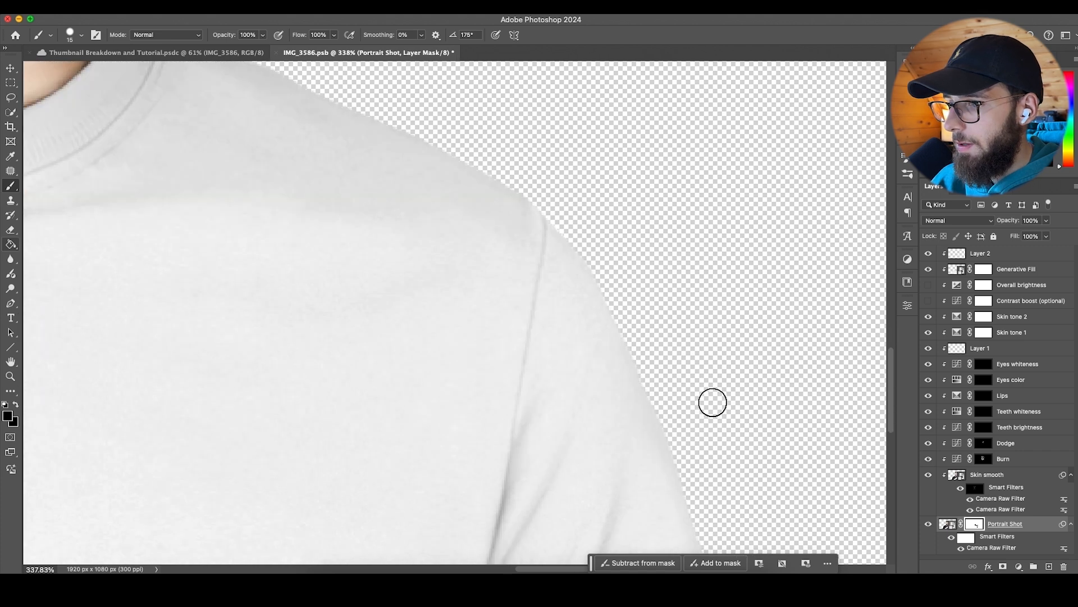
pyautogui.scroll(-10, 712, 404)
pyautogui.hscroll(2, 489, 306)
# Step: Save IMG_3586.psb and inspect the portrait's neck and shoulder edge in the Thumbnail Breakdown and Tutorial document
pyautogui.press('super+s')
pyautogui.click(211, 56)
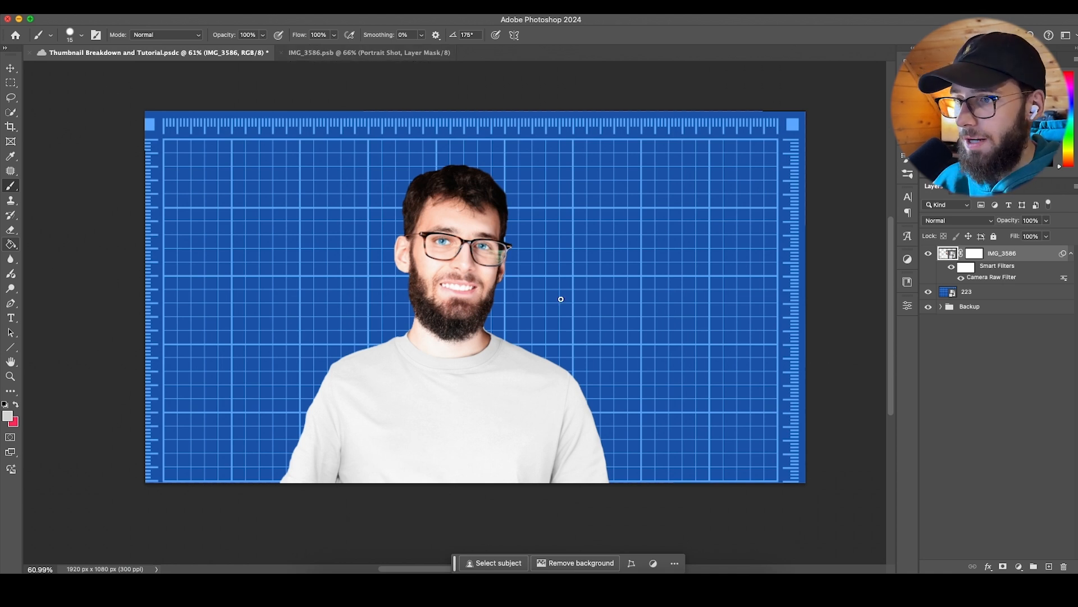
pyautogui.scroll(5, 472, 342)
# Step: Brush away the remaining fringe between the neck and collar on the Portrait Shot mask in IMG_3586.psb and save it
pyautogui.click(364, 54)
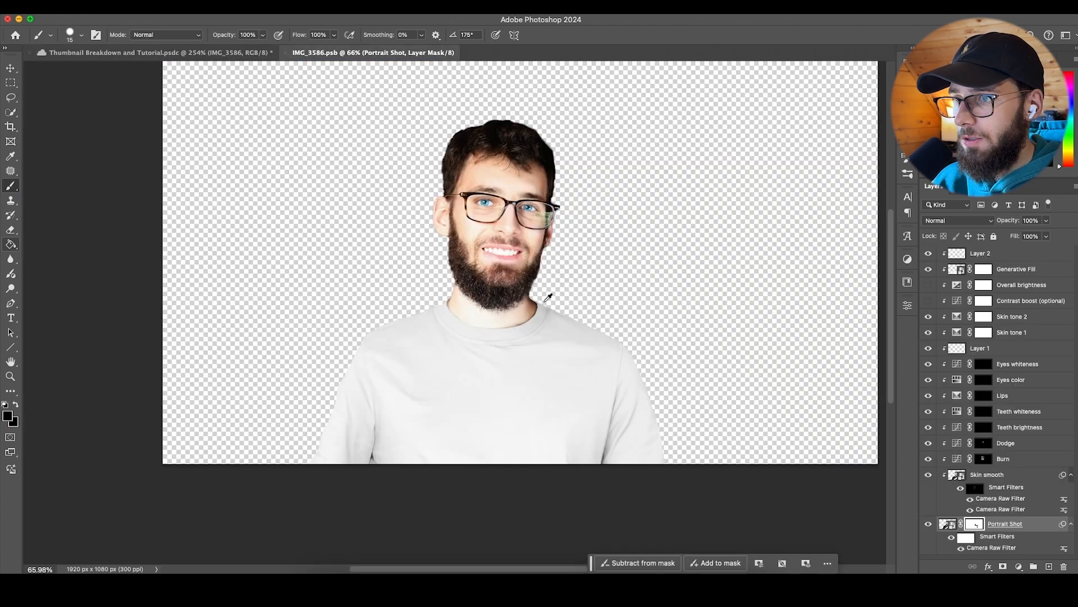
pyautogui.scroll(5, 542, 301)
pyautogui.scroll(5, 504, 213)
pyautogui.moveTo(489, 256); pyautogui.dragTo(503, 273)
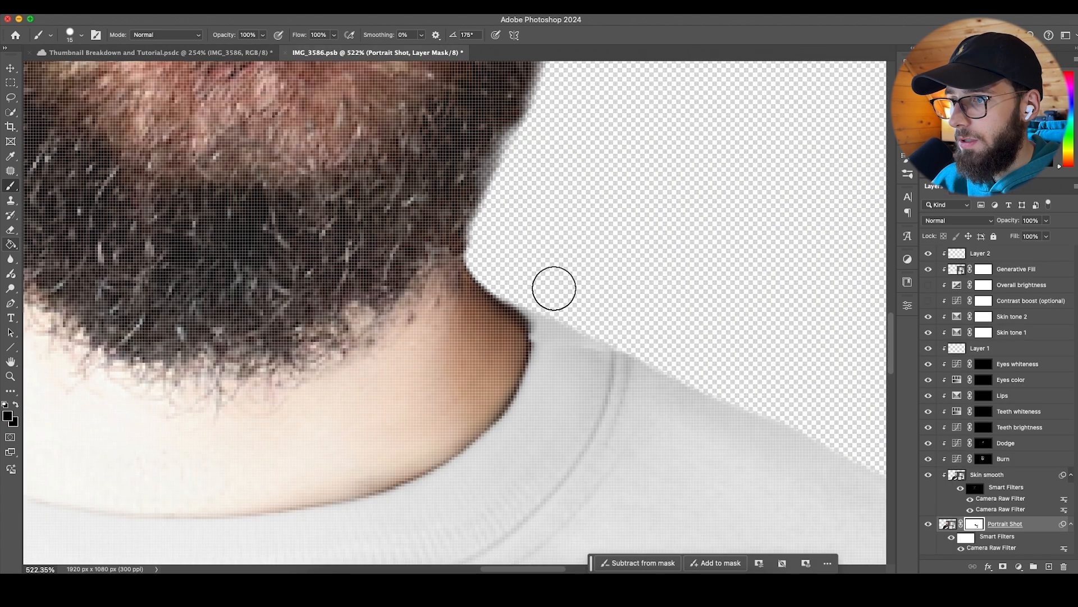
pyautogui.click(163, 52)
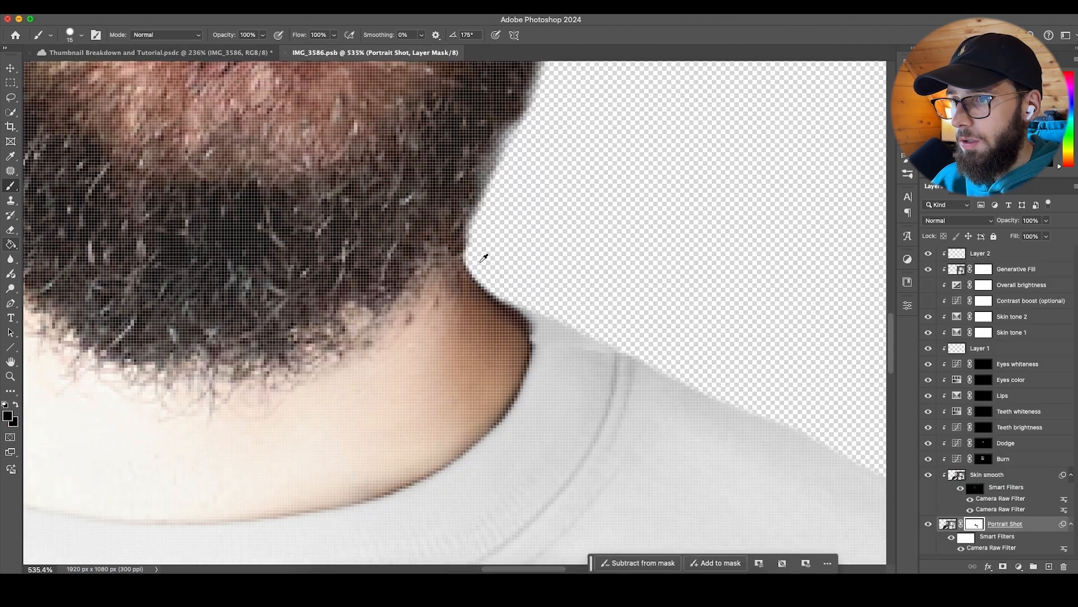
pyautogui.moveTo(517, 270); pyautogui.dragTo(522, 269)
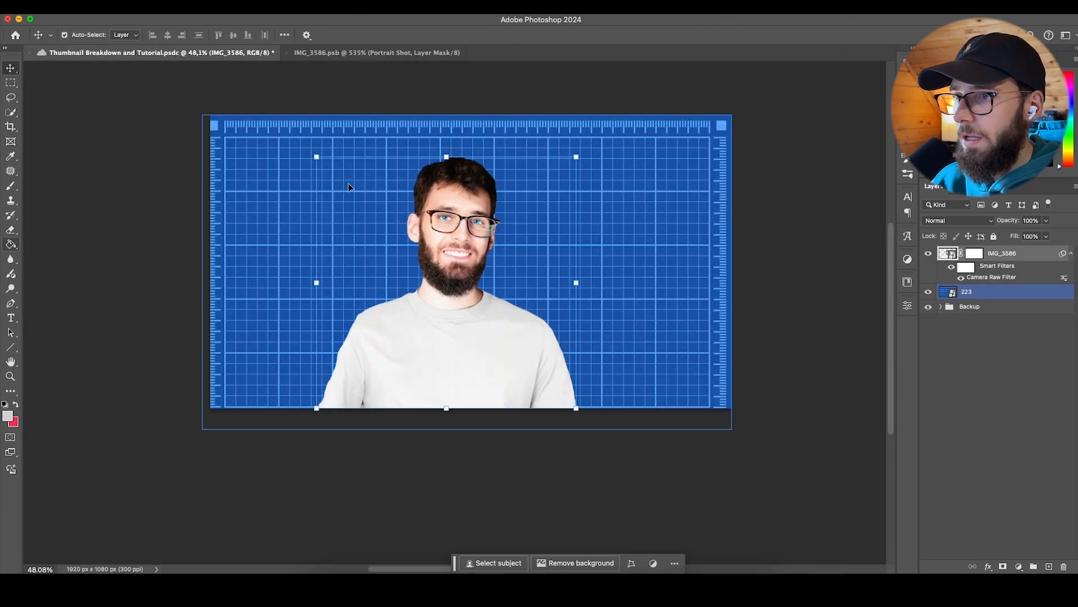
# Step: Enlarge the IMG_3586 portrait in the thumbnail and place it at the canvas's left side, with the hair near the upper edge
pyautogui.moveTo(576, 408); pyautogui.dragTo(715, 531)
pyautogui.click(554, 35)
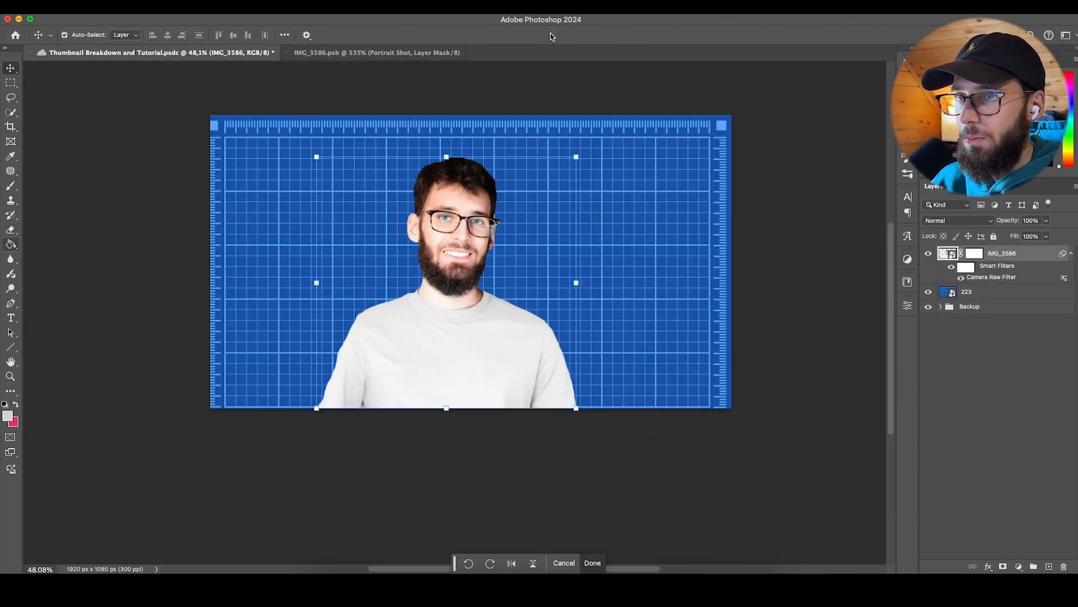
pyautogui.press('super+t')
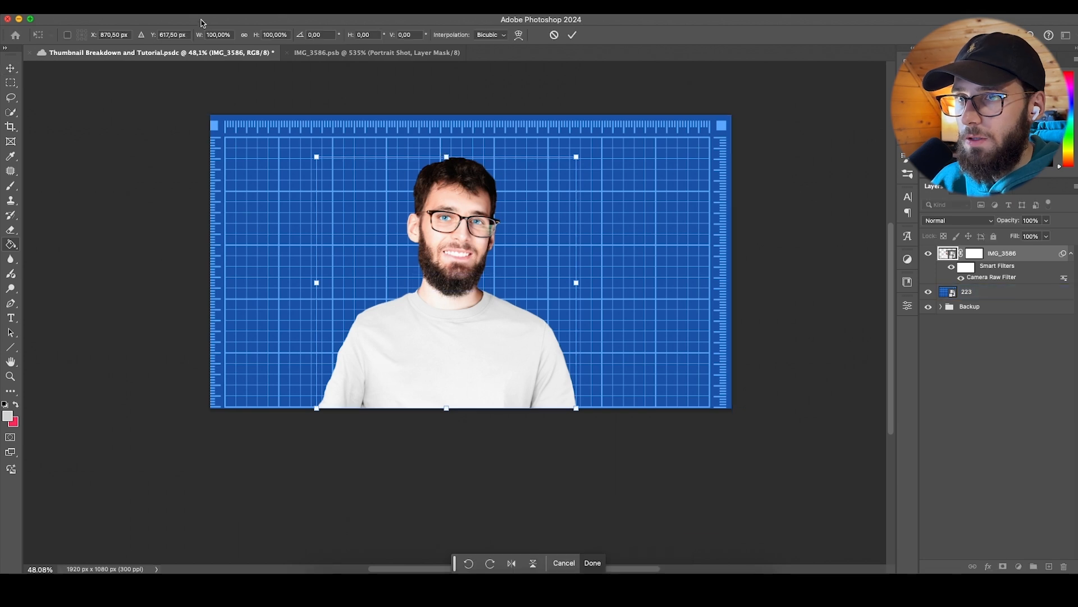
pyautogui.moveTo(577, 283); pyautogui.dragTo(698, 283)
pyautogui.moveTo(473, 233); pyautogui.dragTo(298, 257)
pyautogui.moveTo(513, 312); pyautogui.dragTo(630, 312)
pyautogui.moveTo(305, 214); pyautogui.dragTo(254, 250)
pyautogui.moveTo(580, 349); pyautogui.dragTo(561, 350)
pyautogui.moveTo(332, 281); pyautogui.dragTo(329, 277)
pyautogui.click(572, 35)
# Step: Add a new layer above Layer 2 in IMG_3586.psb and clip it to the layers below
pyautogui.scroll(-3, 295, 233)
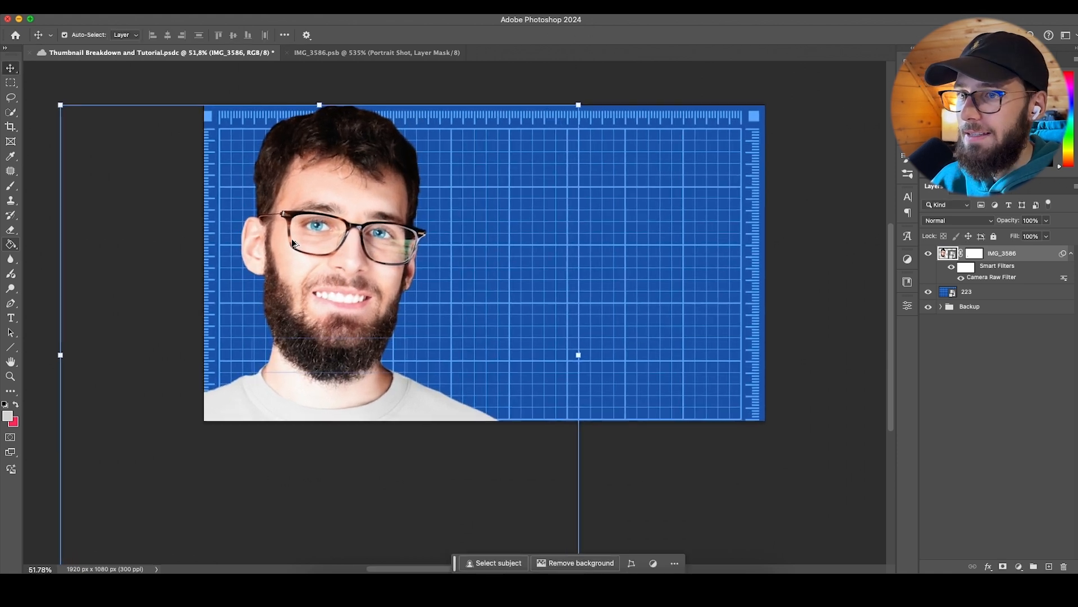
pyautogui.scroll(10, 431, 399)
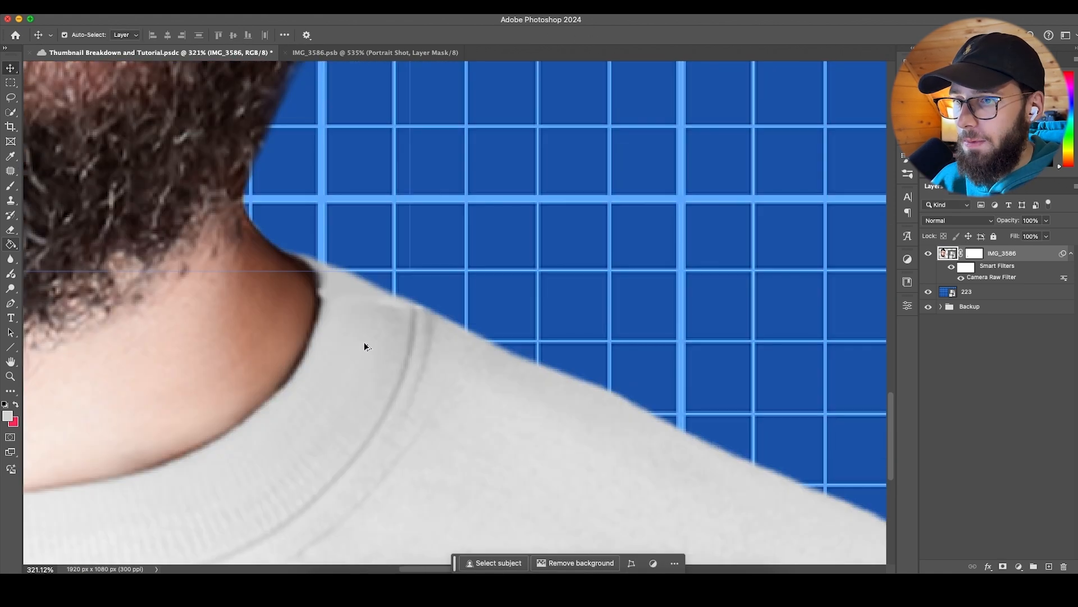
pyautogui.scroll(-10, 332, 305)
pyautogui.click(357, 52)
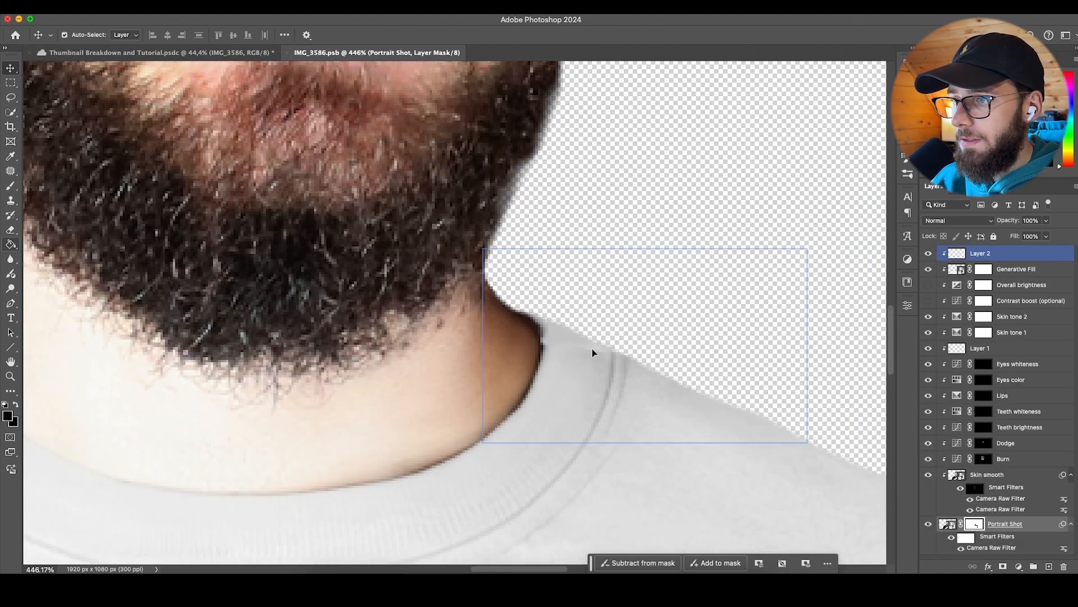
pyautogui.click(1049, 566)
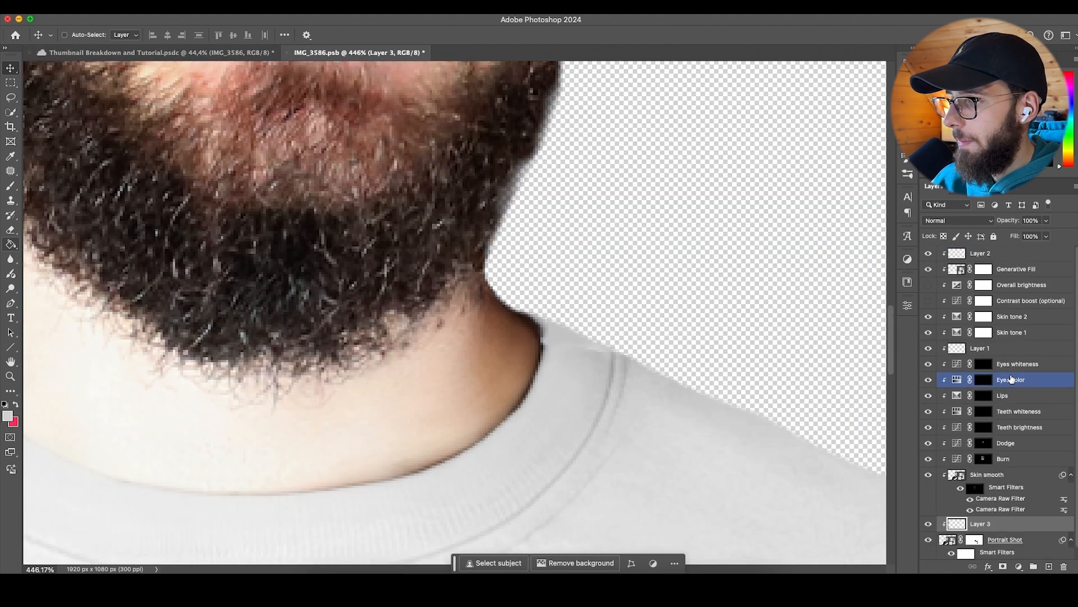
pyautogui.press('super+z')
pyautogui.click(1002, 255)
pyautogui.click(1048, 567)
pyautogui.rightClick(1015, 255)
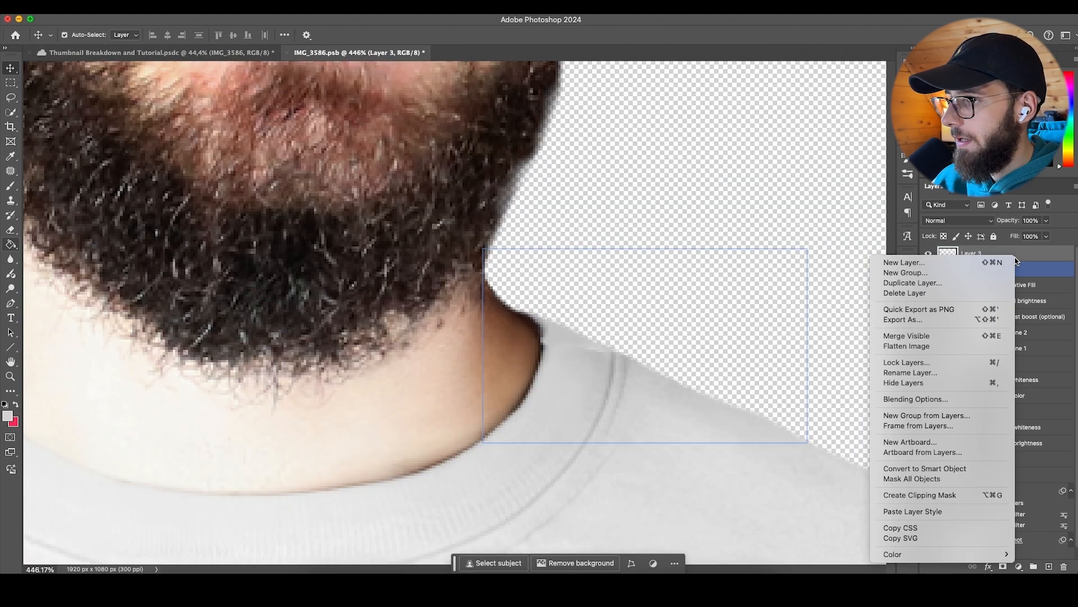
pyautogui.click(953, 495)
# Step: Retouch the collar's inner edge beside the neck on Layer 3 with a small brush, using colours sampled from the surrounding area
pyautogui.click(10, 185)
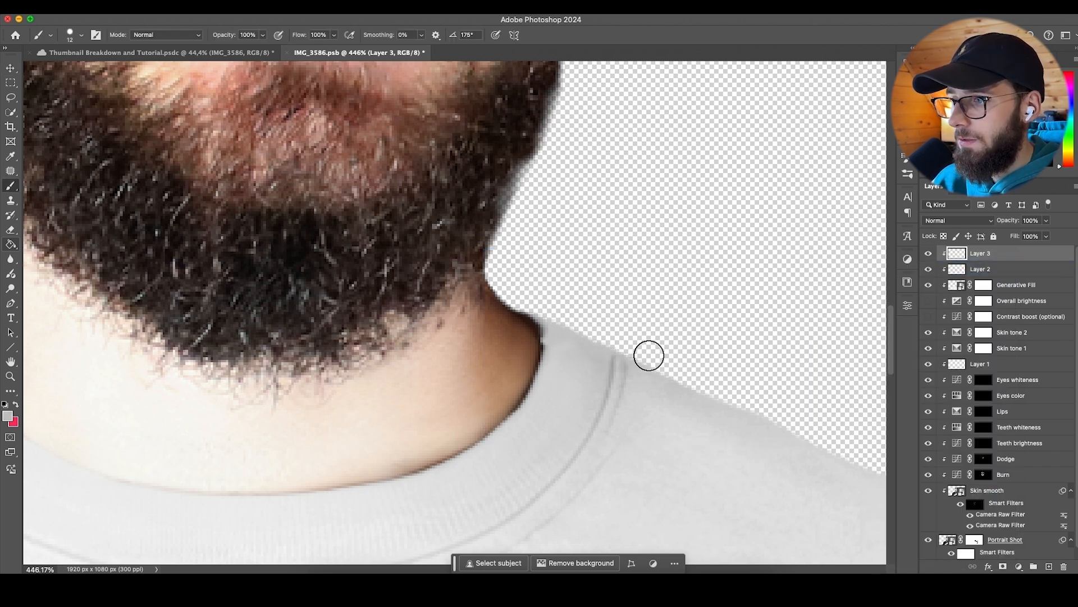
pyautogui.keyDown('alt'); pyautogui.click(544, 344); pyautogui.keyUp('alt')
pyautogui.moveTo(553, 347); pyautogui.dragTo(542, 345)
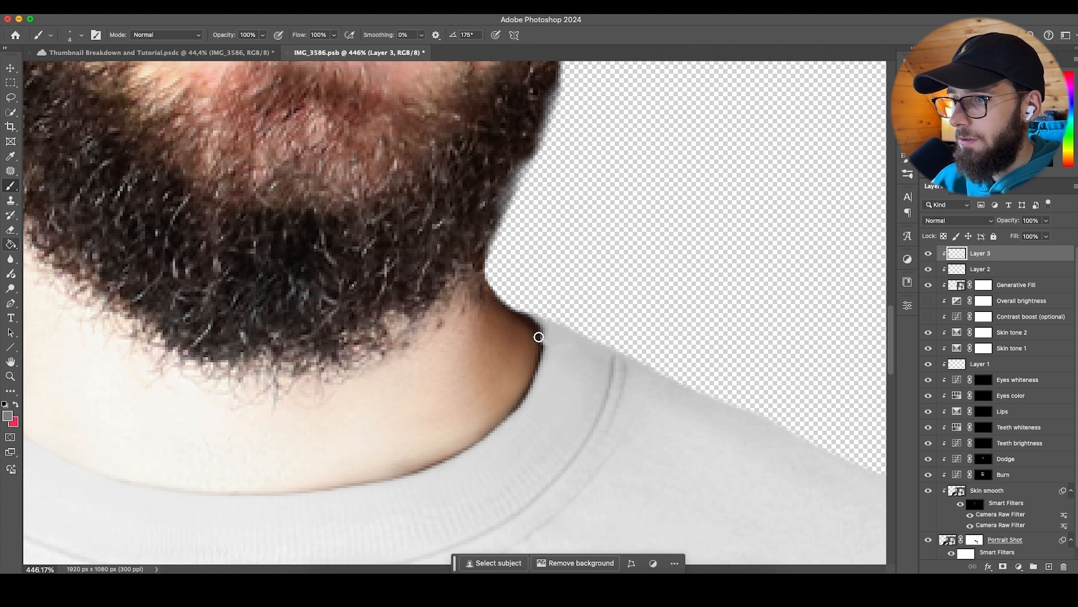
pyautogui.keyDown('alt'); pyautogui.click(542, 342); pyautogui.keyUp('alt')
pyautogui.press('[')
pyautogui.press('[')
pyautogui.press('[')
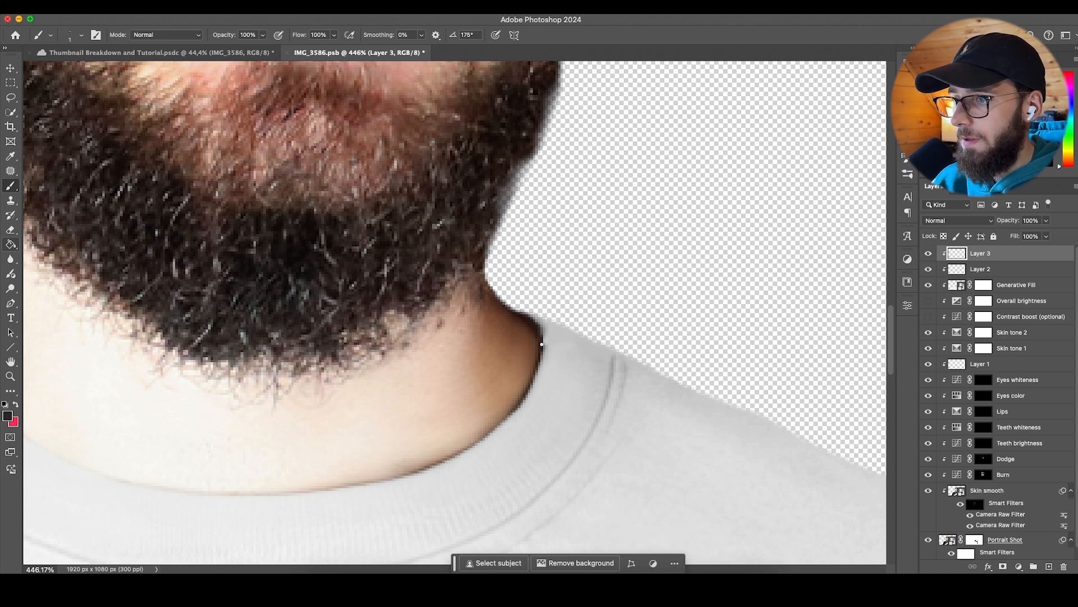
pyautogui.scroll(-5, 545, 351)
pyautogui.scroll(4, 546, 350)
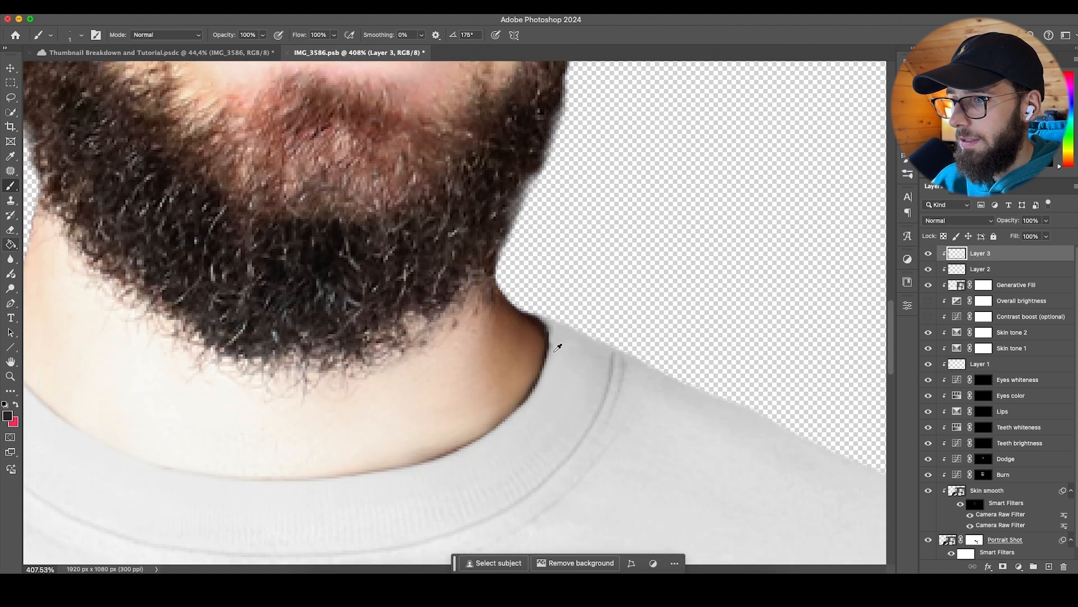
pyautogui.scroll(-5, 549, 345)
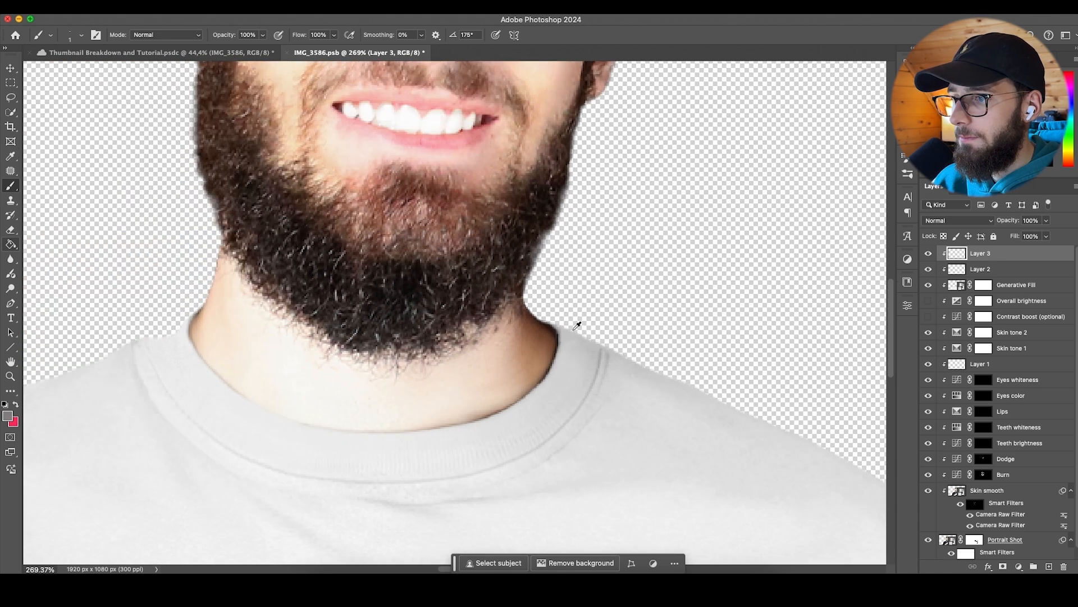
pyautogui.scroll(6, 556, 337)
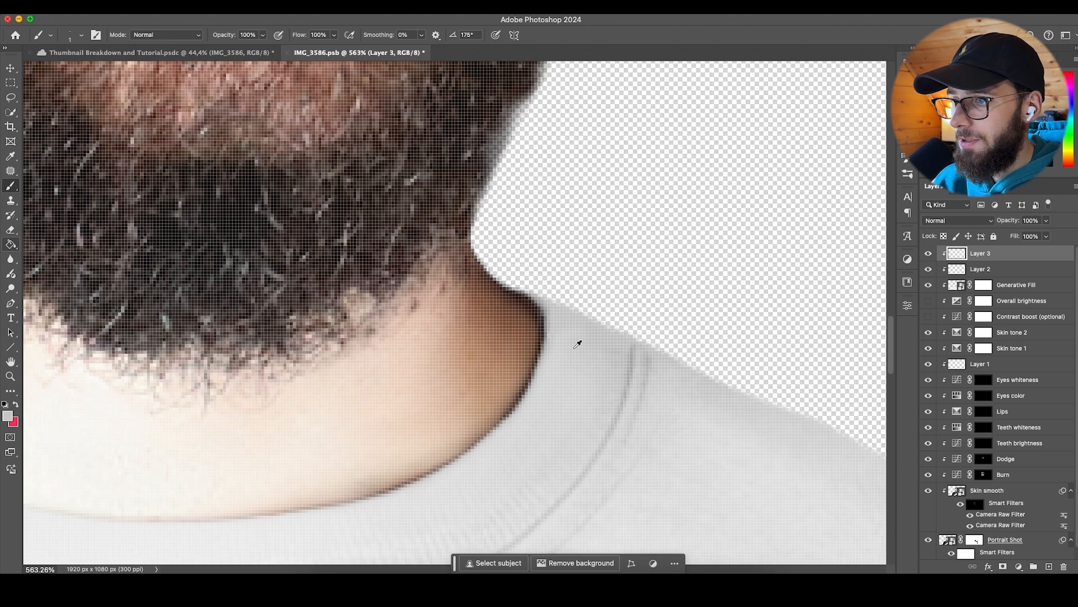
# Step: Save the retouched IMG_3586.psb and view the updated portrait in the thumbnail document
pyautogui.scroll(-4, 577, 343)
pyautogui.hotkey('ctrl', 's')
pyautogui.scroll(-4, 374, 353)
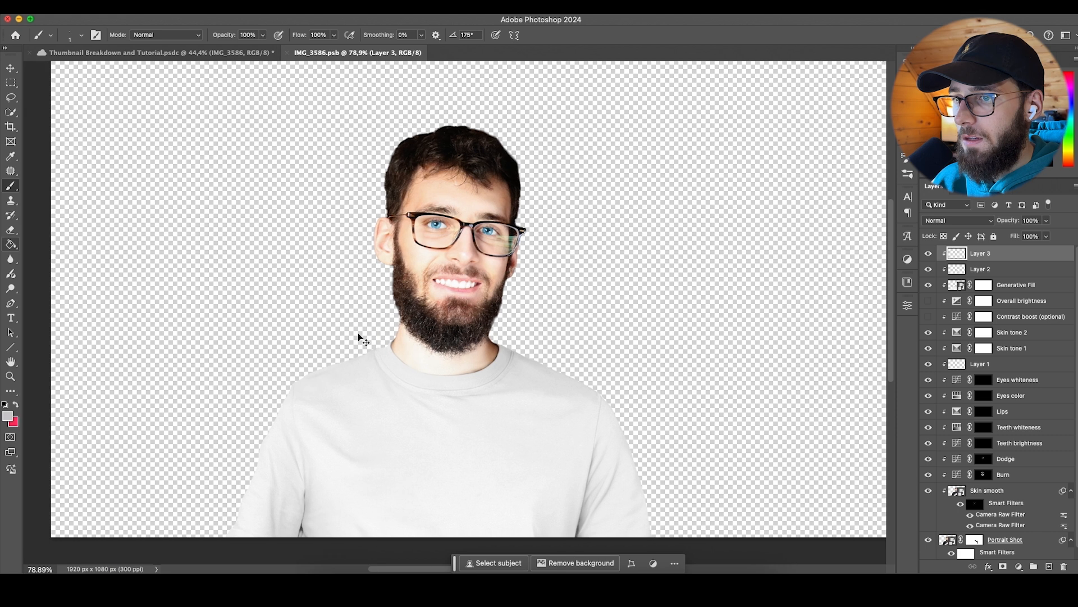
pyautogui.click(236, 53)
pyautogui.scroll(4, 301, 174)
pyautogui.scroll(-2, 300, 180)
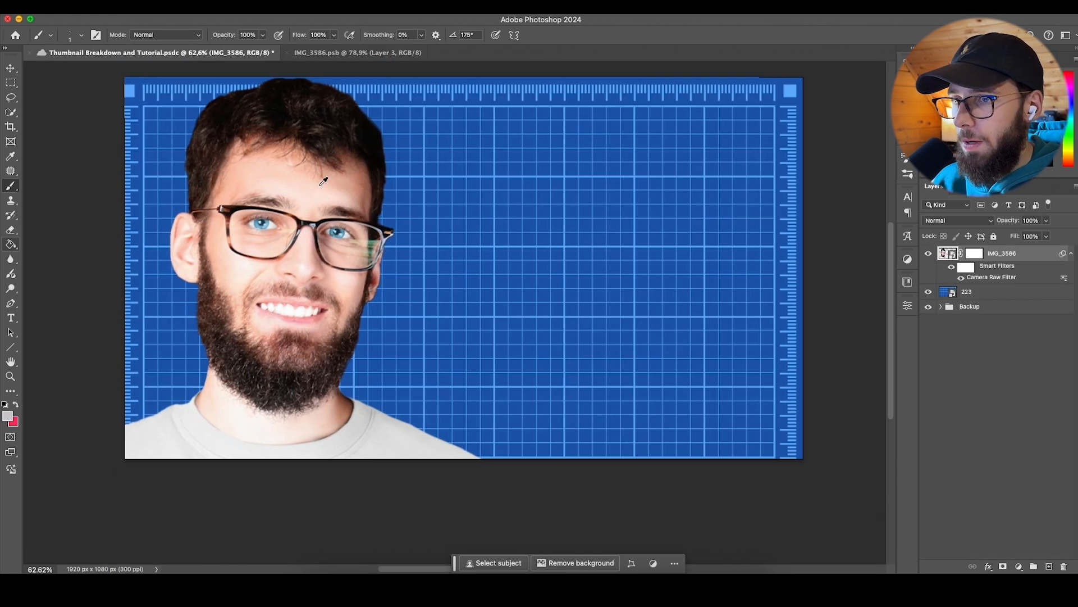
pyautogui.scroll(-2, 323, 181)
# Step: Edit the portrait's Camera Raw filter by adjusting its Effects and setting Sharpening to 34 and Noise Reduction to 6
pyautogui.doubleClick(995, 278)
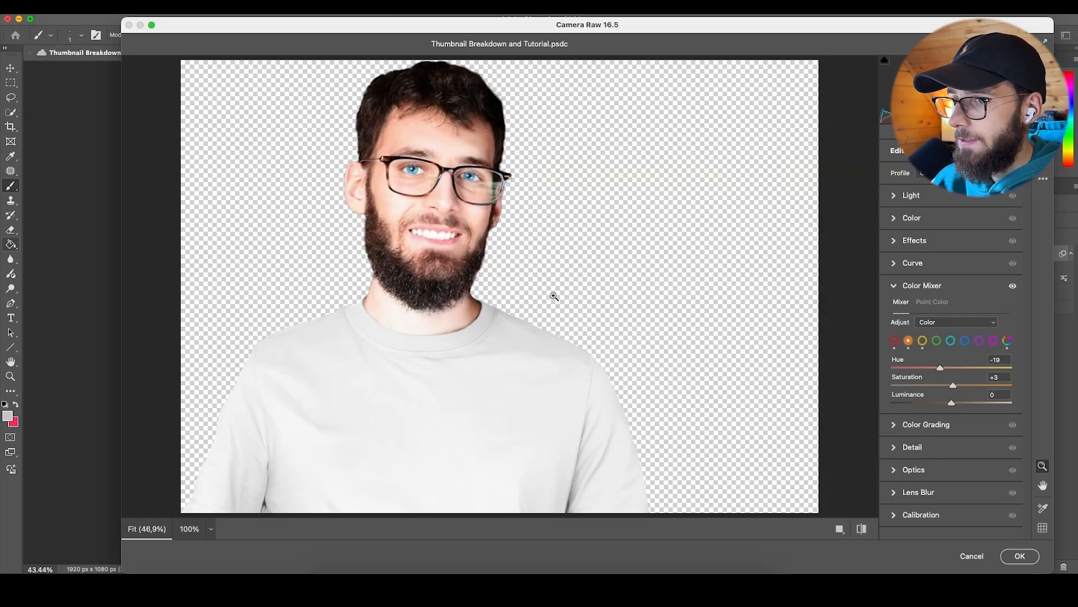
pyautogui.click(915, 241)
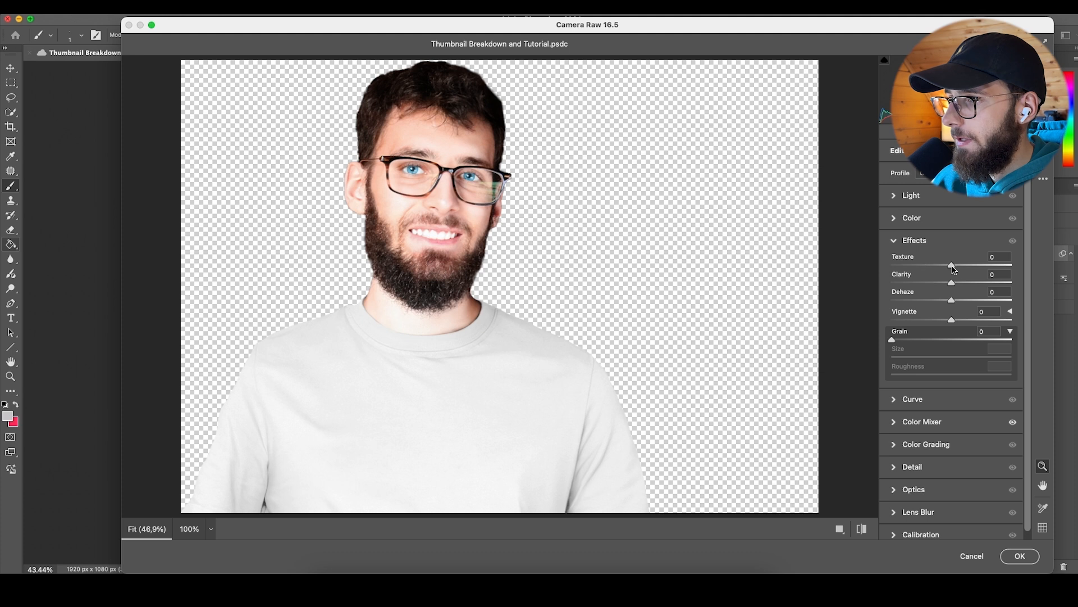
pyautogui.click(914, 240)
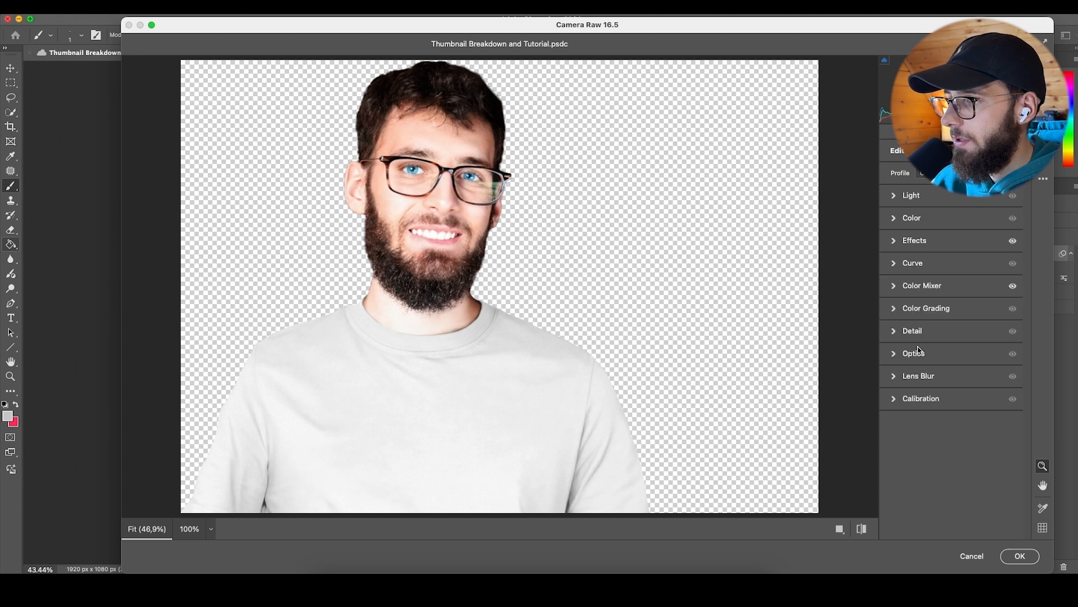
pyautogui.click(918, 335)
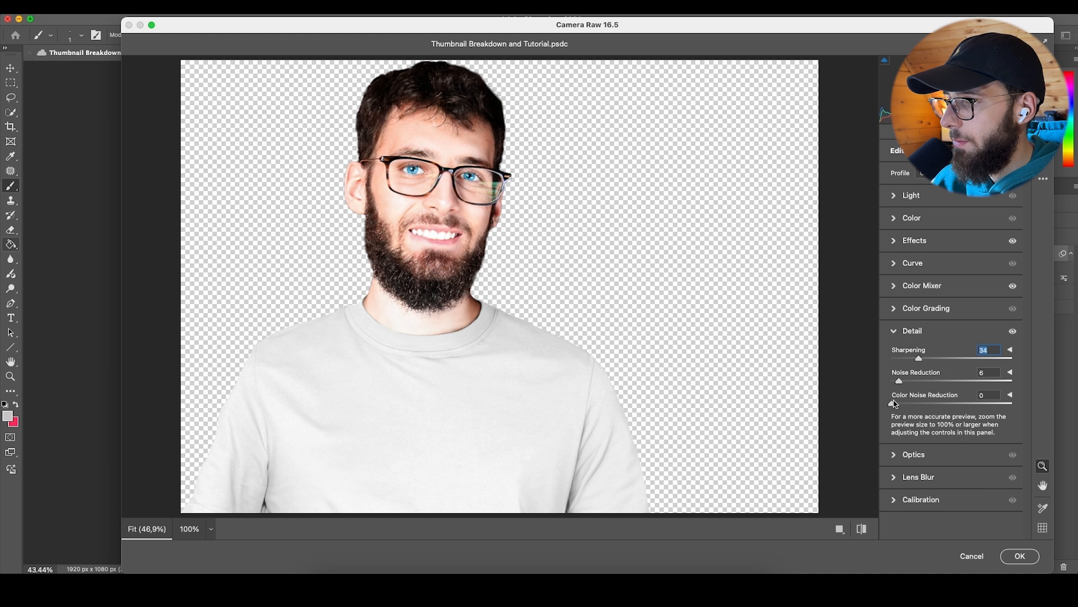
# Step: Examine the sharpened face, beard, glasses and shirt collar of the portrait against the blue grid background
pyautogui.scroll(5, 258, 292)
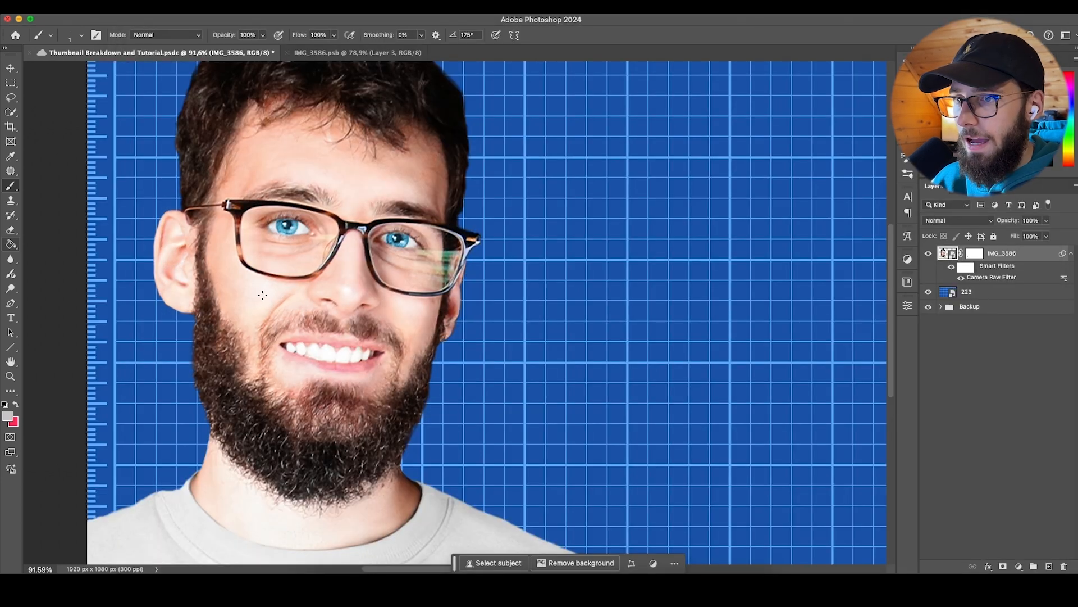
pyautogui.scroll(-4, 322, 261)
pyautogui.scroll(6, 319, 257)
pyautogui.scroll(-1, 317, 258)
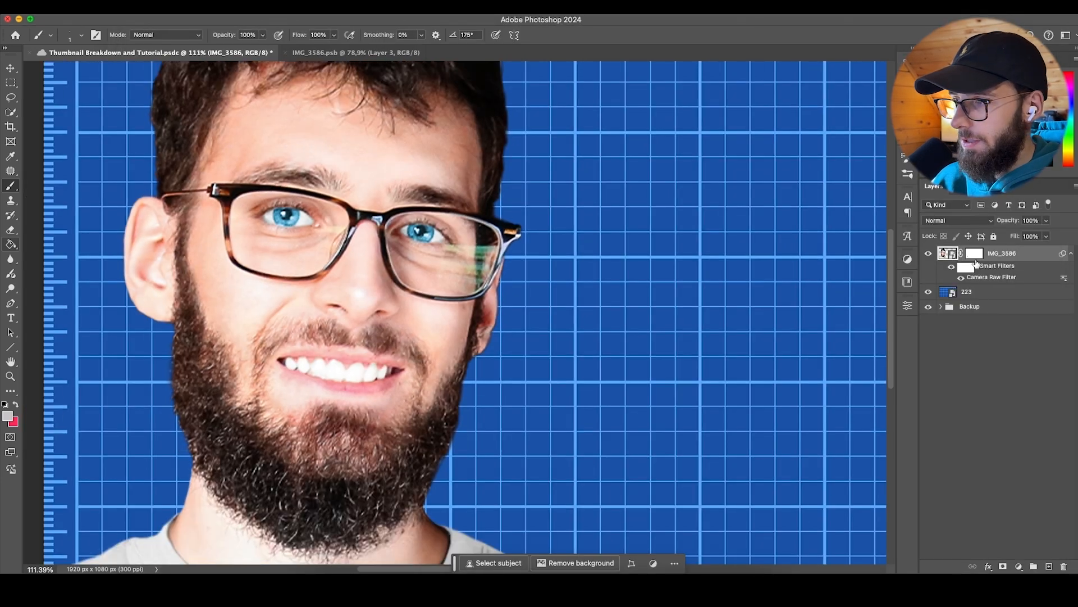
pyautogui.scroll(-1, 440, 376)
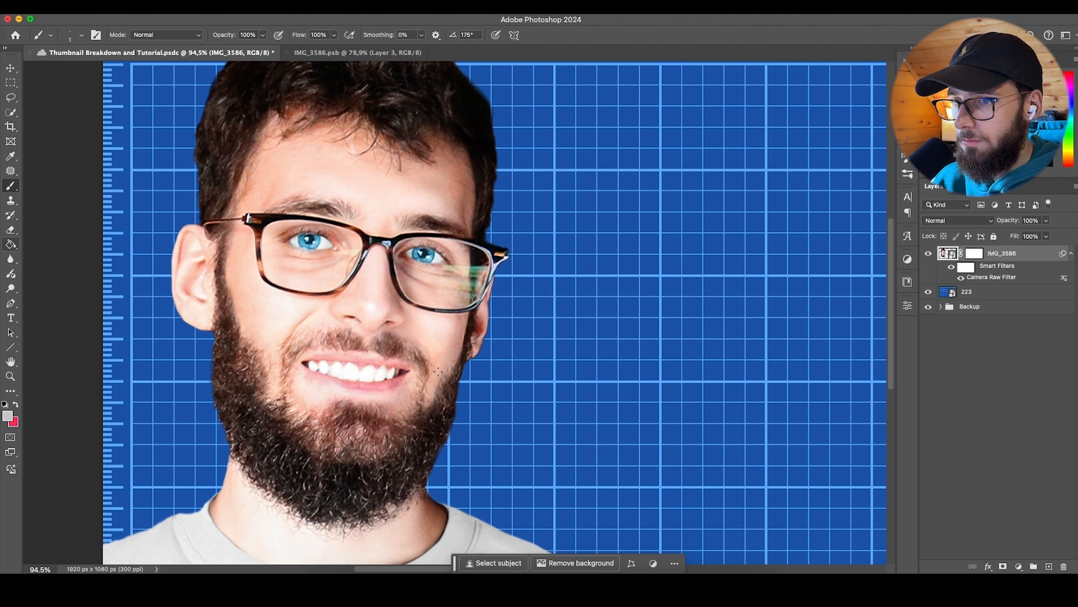
pyautogui.scroll(2, 415, 308)
pyautogui.scroll(-2, 414, 308)
pyautogui.hscroll(1, 415, 308)
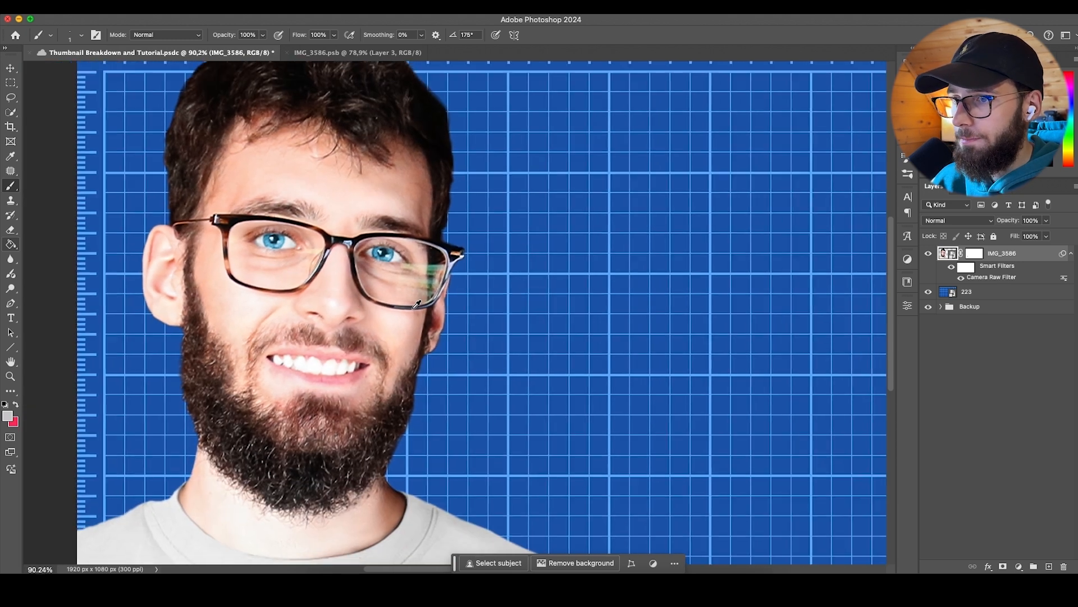
pyautogui.scroll(-2, 417, 304)
pyautogui.scroll(3, 319, 416)
pyautogui.scroll(-2, 325, 398)
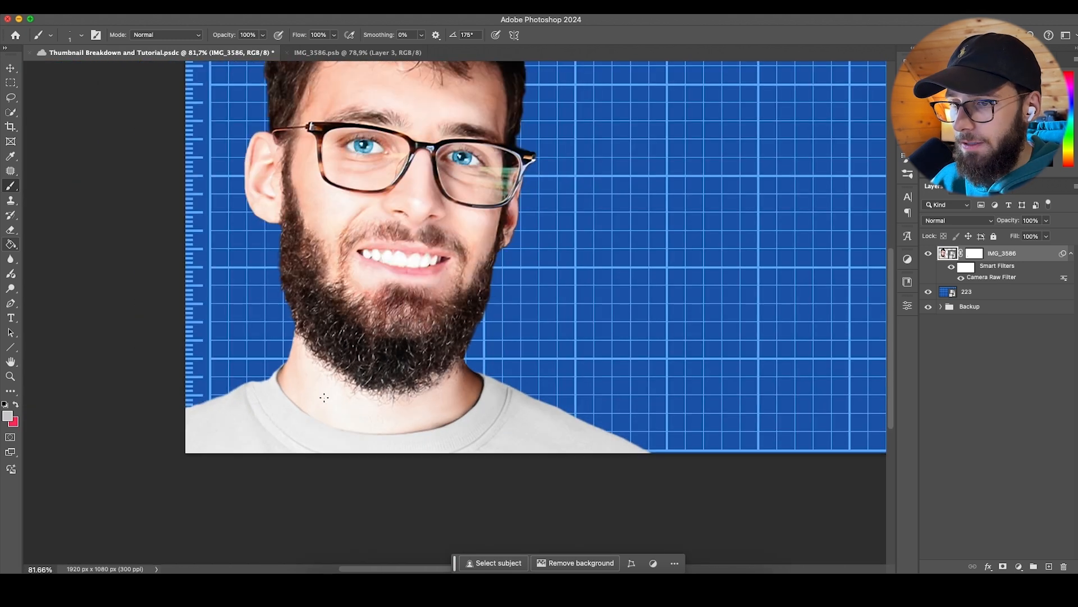
pyautogui.press('v')
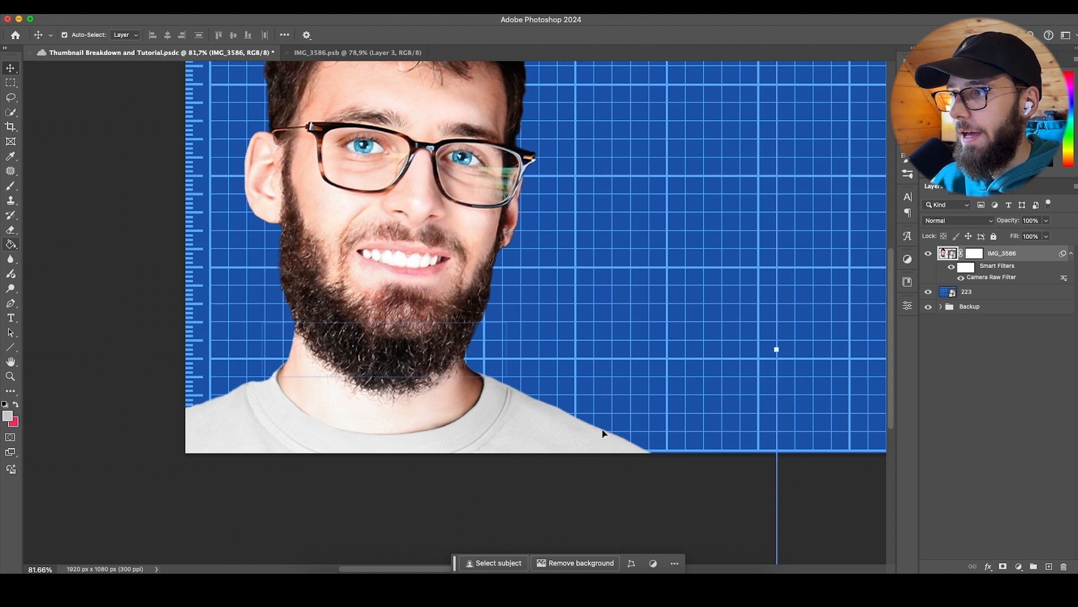
# Step: Return to the IMG_3586.psb portrait and add an empty layer at the top of the layer stack
pyautogui.click(1005, 403)
pyautogui.moveTo(515, 346); pyautogui.dragTo(490, 399)
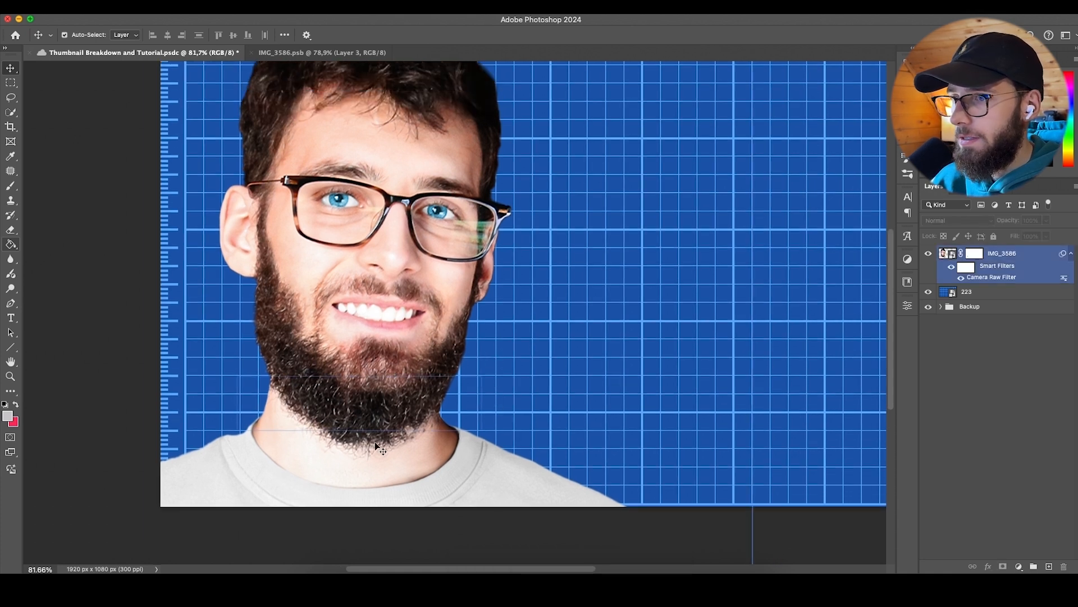
pyautogui.scroll(1, 370, 441)
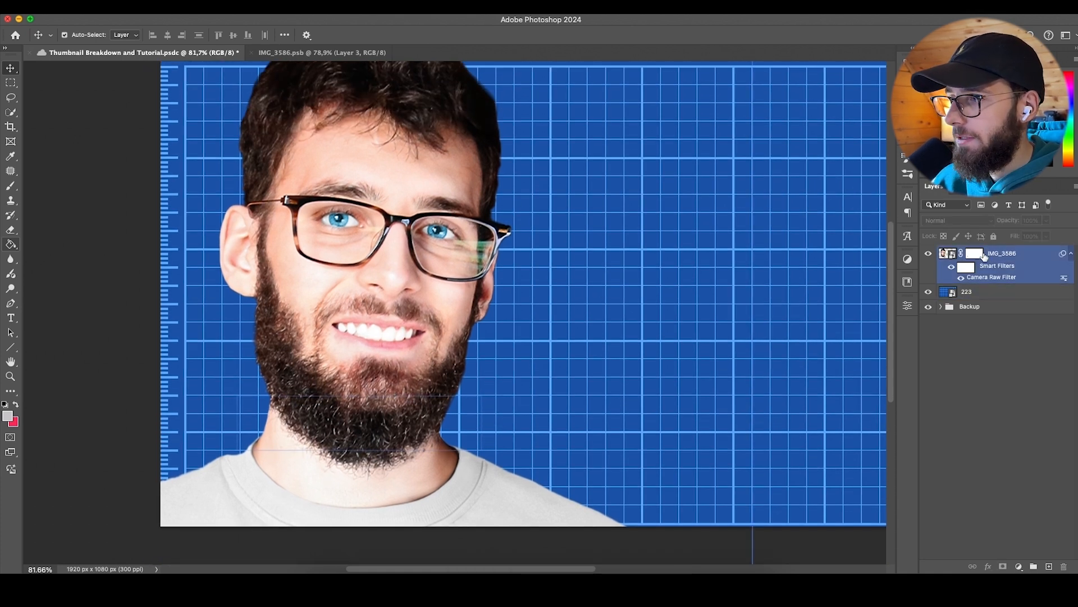
pyautogui.click(288, 53)
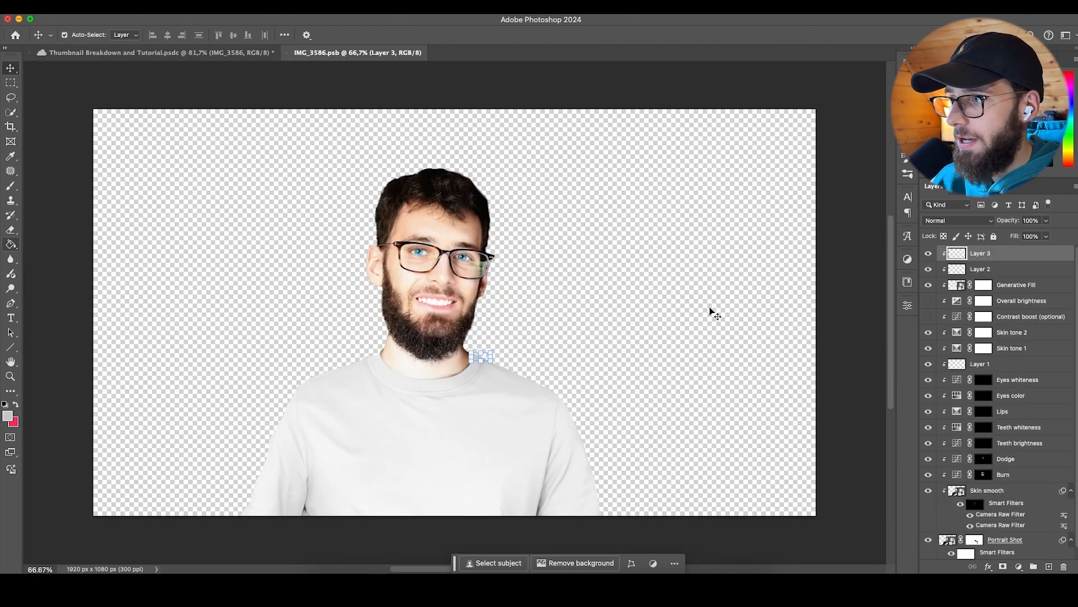
pyautogui.click(1061, 442)
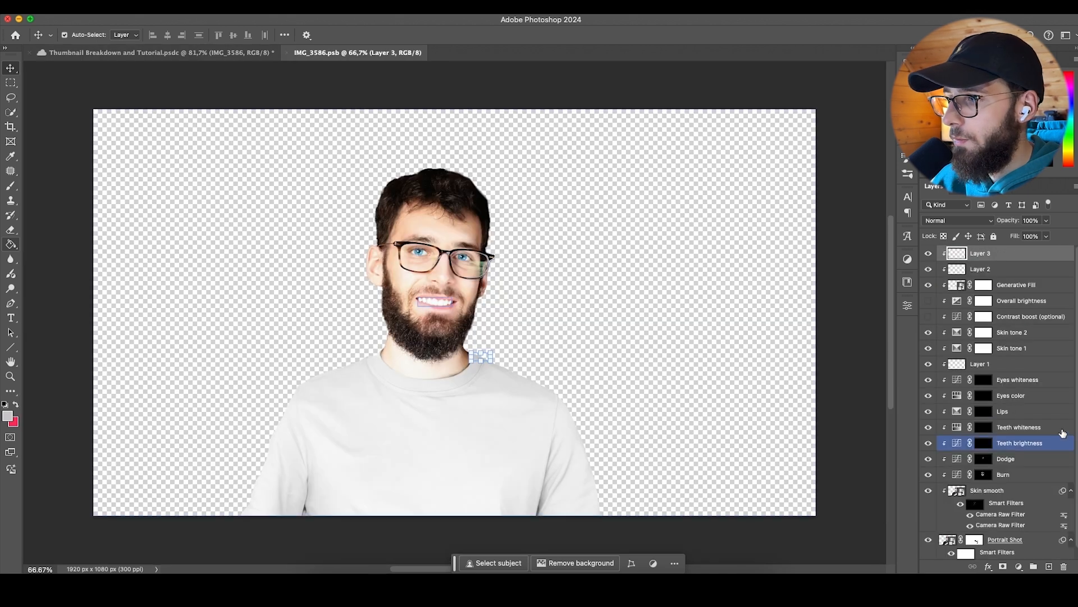
pyautogui.click(1050, 566)
pyautogui.scroll(10, 438, 227)
pyautogui.scroll(-2, 554, 321)
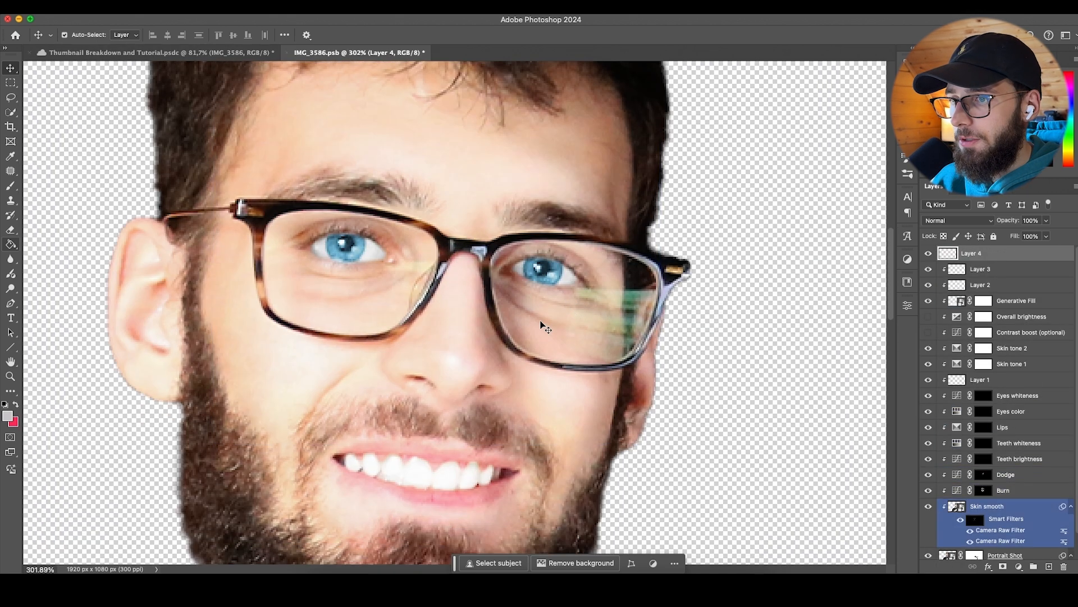
# Step: Remove the green reflection from the glasses lens by lassoing it and running Generative Fill without a prompt, choosing the first variation
pyautogui.press('l')
pyautogui.moveTo(621, 293)
pyautogui.mouseDown()
pyautogui.moveTo(568, 303)
pyautogui.moveTo(561, 340)
pyautogui.moveTo(576, 361)
pyautogui.moveTo(634, 351)
pyautogui.moveTo(651, 287)
pyautogui.moveTo(628, 288)
pyautogui.mouseUp()
pyautogui.moveTo(653, 324); pyautogui.dragTo(630, 356)
pyautogui.click(503, 561)
pyautogui.press('Return')
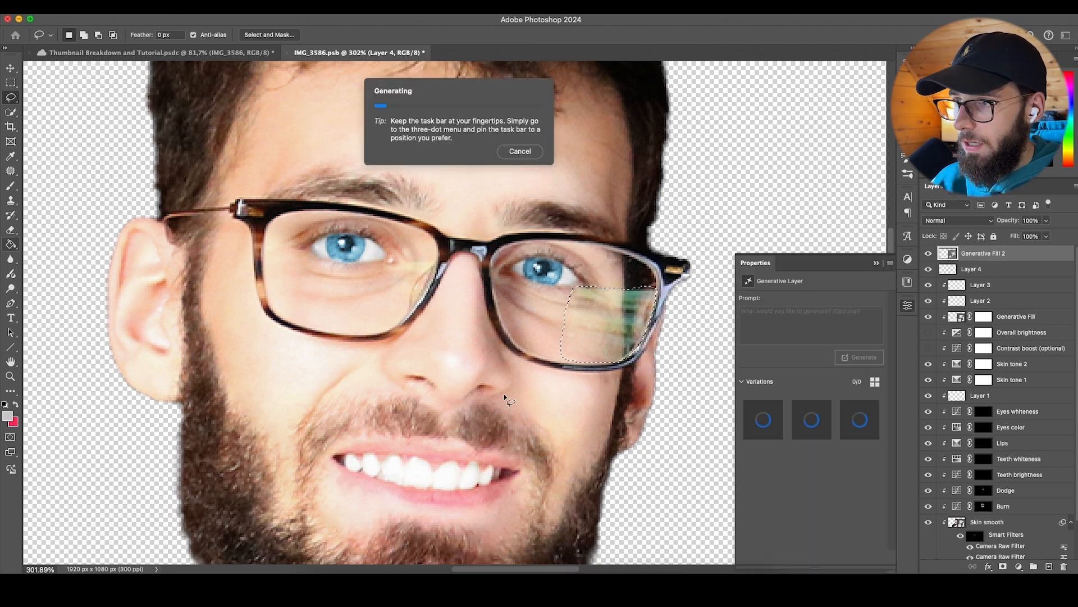
pyautogui.scroll(-5, 504, 394)
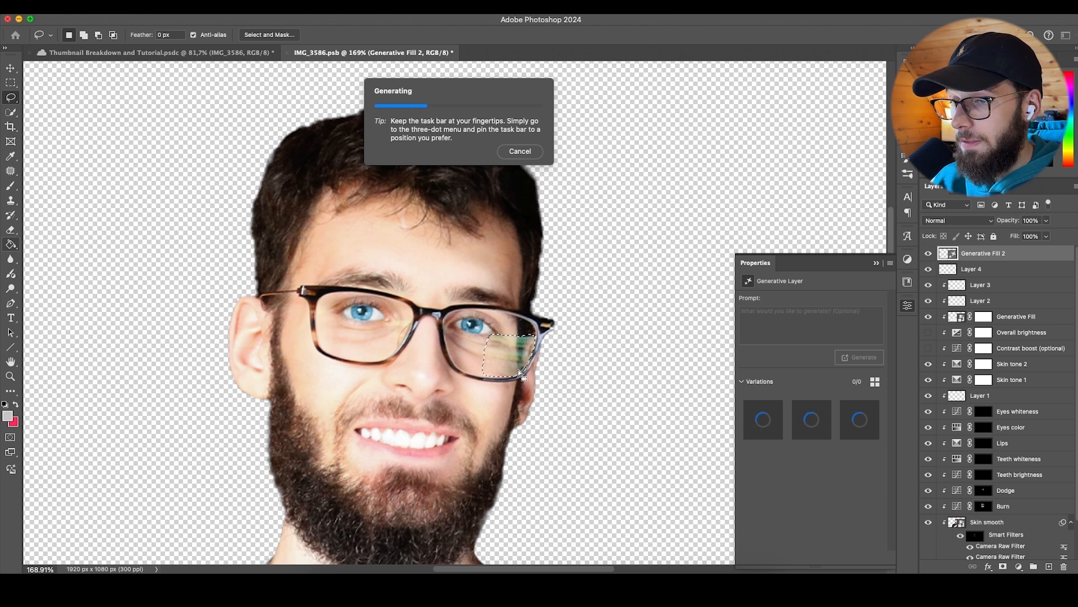
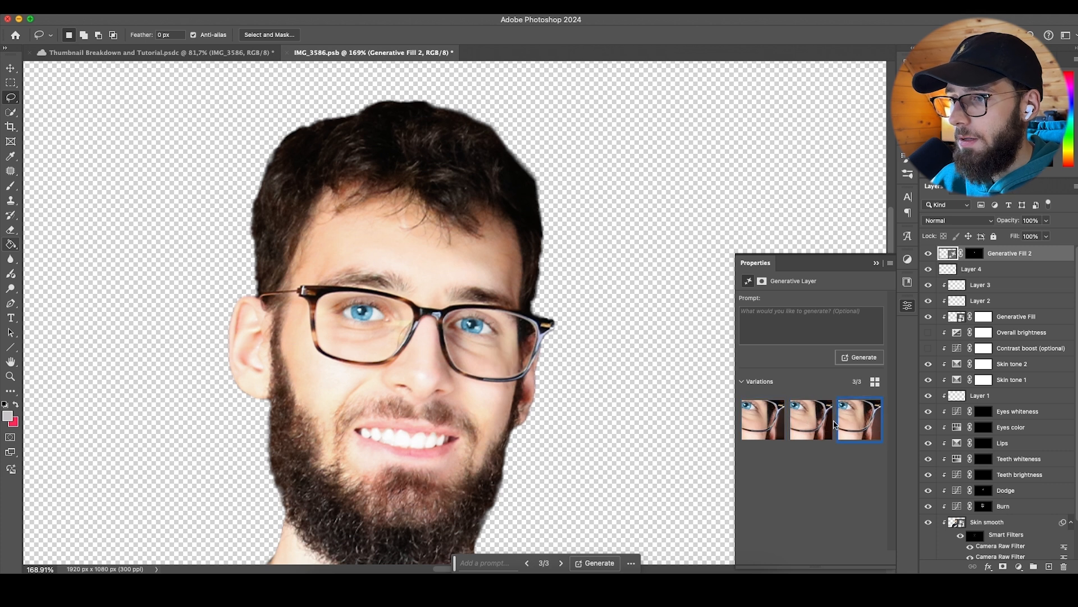
pyautogui.scroll(-2, 612, 396)
pyautogui.scroll(-2, 612, 396)
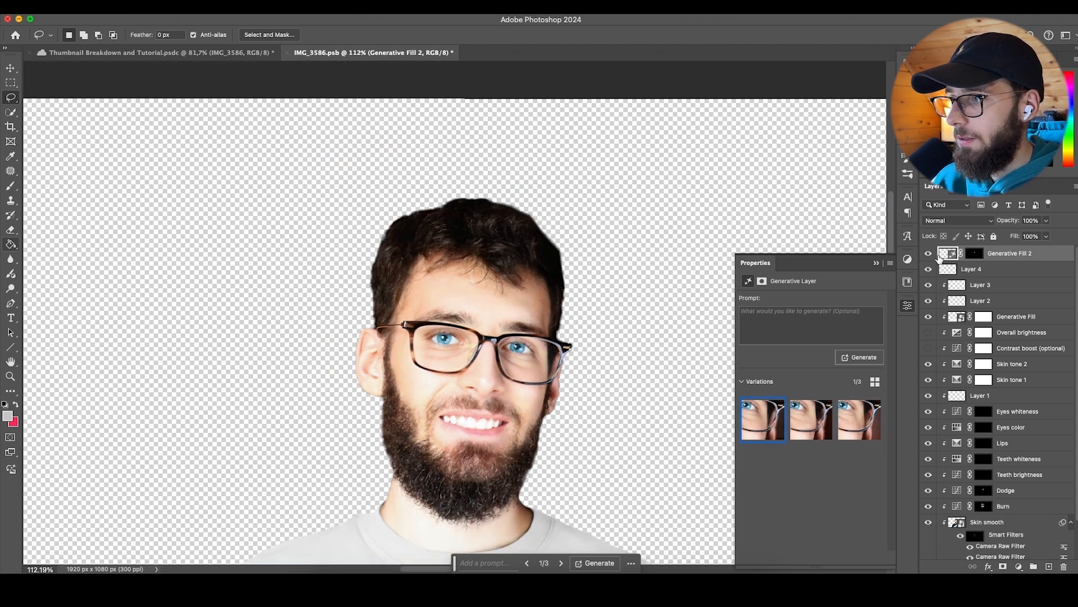
# Step: Compare the glasses with and without the Generative Fill 2 layer, both close up and from farther out
pyautogui.click(929, 254)
pyautogui.click(929, 254)
pyautogui.click(930, 254)
pyautogui.click(929, 254)
pyautogui.scroll(-5, 531, 364)
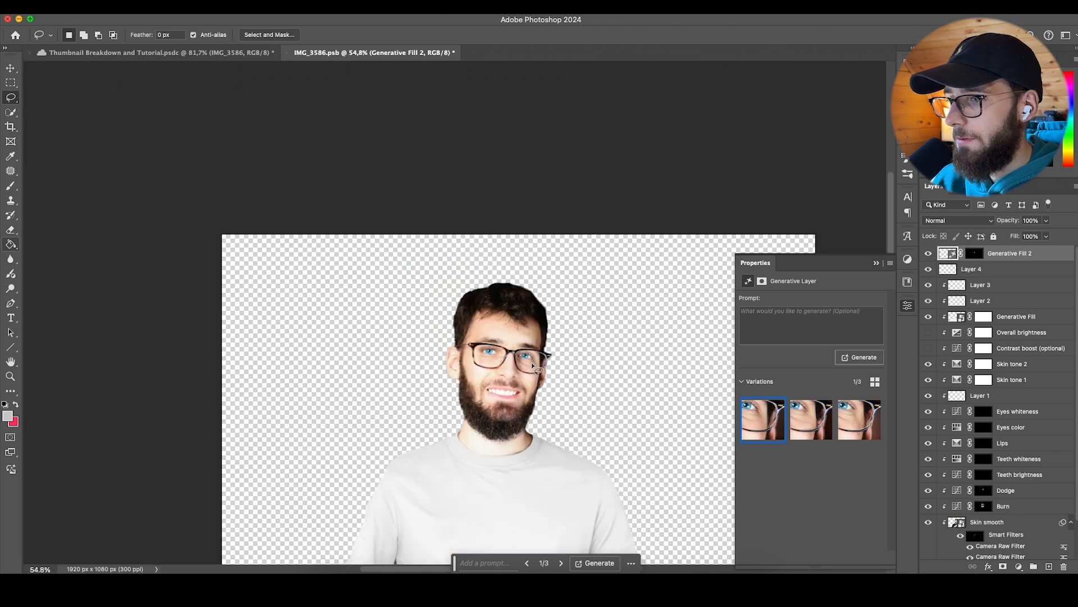
pyautogui.scroll(10, 517, 377)
pyautogui.click(928, 253)
pyautogui.click(929, 254)
pyautogui.click(929, 253)
pyautogui.click(930, 253)
pyautogui.click(930, 253)
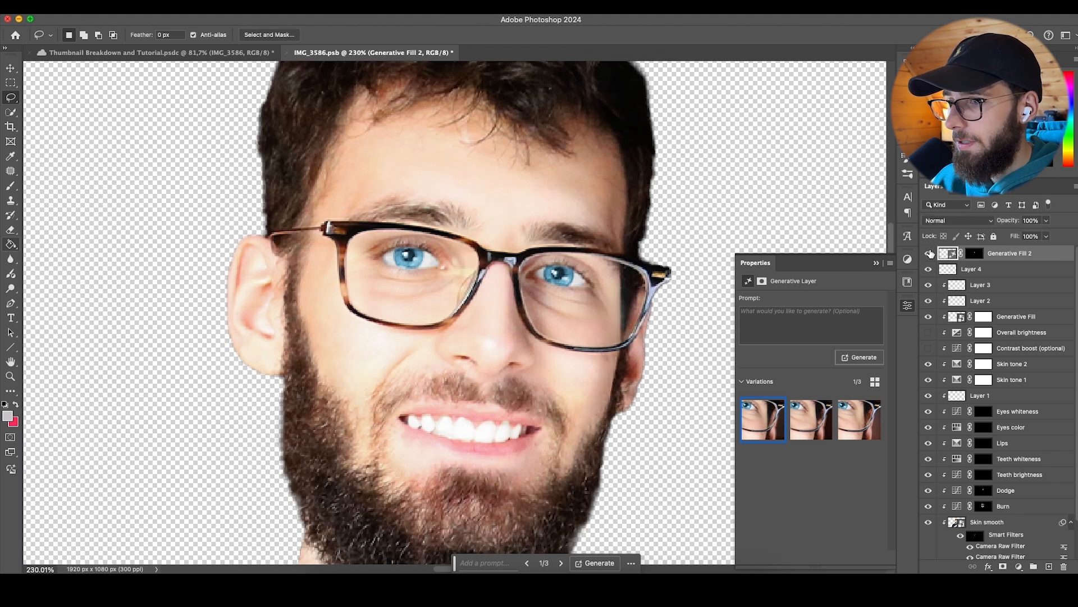
pyautogui.click(930, 253)
# Step: Clean up the glare on the other lens beside the nose by lassoing it and running Generative Fill without a prompt
pyautogui.click(907, 304)
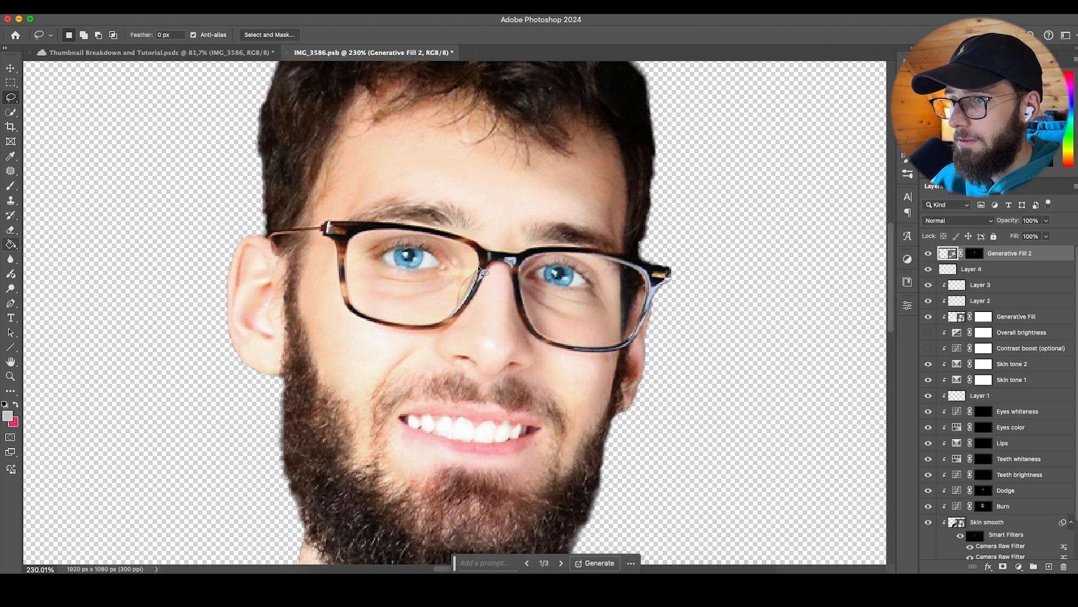
pyautogui.moveTo(478, 268)
pyautogui.mouseDown()
pyautogui.moveTo(448, 315)
pyautogui.moveTo(433, 303)
pyautogui.moveTo(450, 267)
pyautogui.mouseUp()
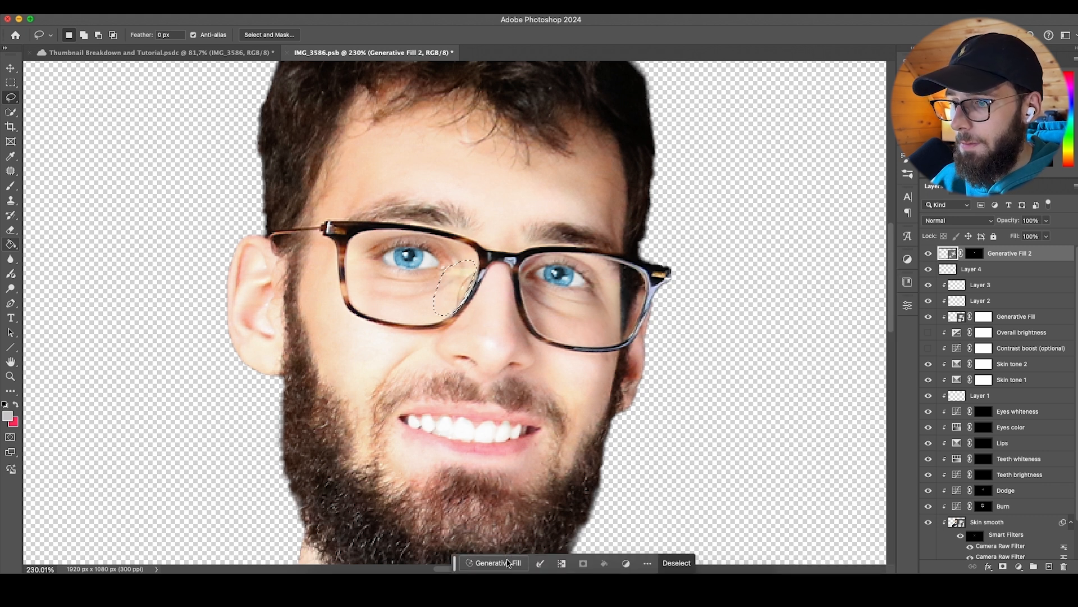
pyautogui.click(505, 561)
pyautogui.press('Return')
pyautogui.scroll(-5, 464, 358)
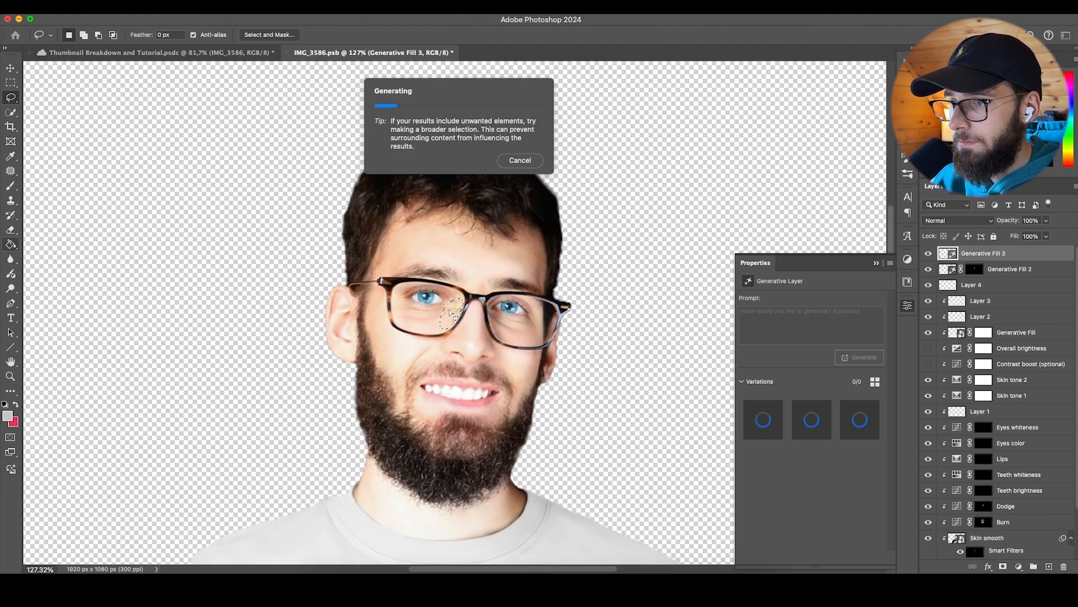
pyautogui.scroll(10, 469, 327)
pyautogui.scroll(-5, 456, 281)
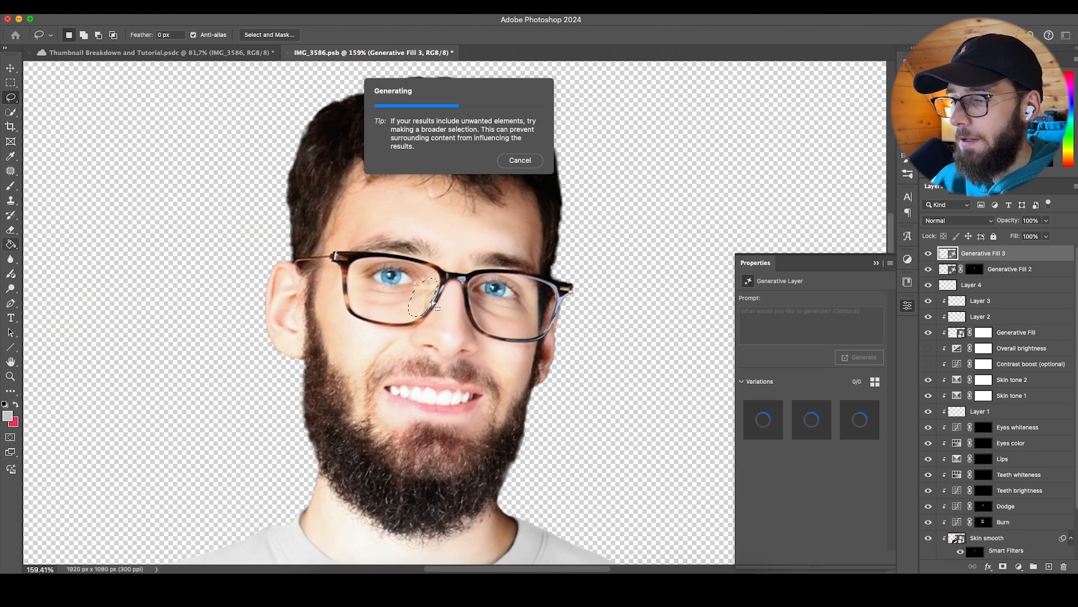
pyautogui.scroll(-1, 470, 264)
pyautogui.scroll(-1, 470, 264)
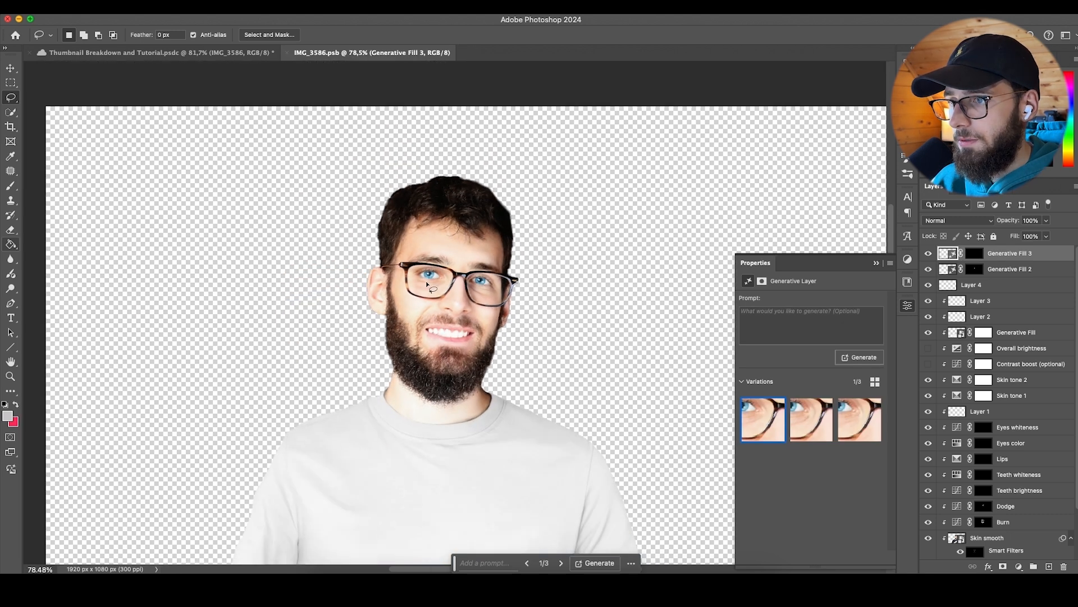
# Step: Smooth the skin under both eyes by lassoing the two areas and running Generative Fill without a prompt, choosing the third variation
pyautogui.scroll(5, 426, 281)
pyautogui.moveTo(508, 279)
pyautogui.mouseDown()
pyautogui.moveTo(563, 318)
pyautogui.moveTo(604, 304)
pyautogui.mouseUp()
pyautogui.moveTo(512, 270); pyautogui.dragTo(508, 277)
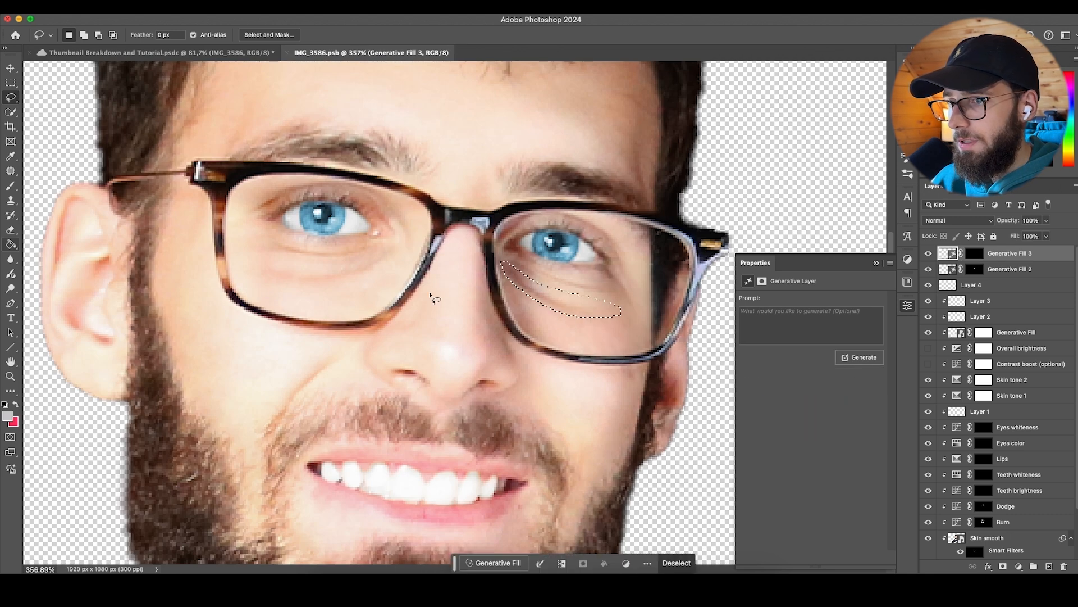
pyautogui.moveTo(386, 268)
pyautogui.mouseDown()
pyautogui.moveTo(289, 266)
pyautogui.moveTo(392, 260)
pyautogui.mouseUp()
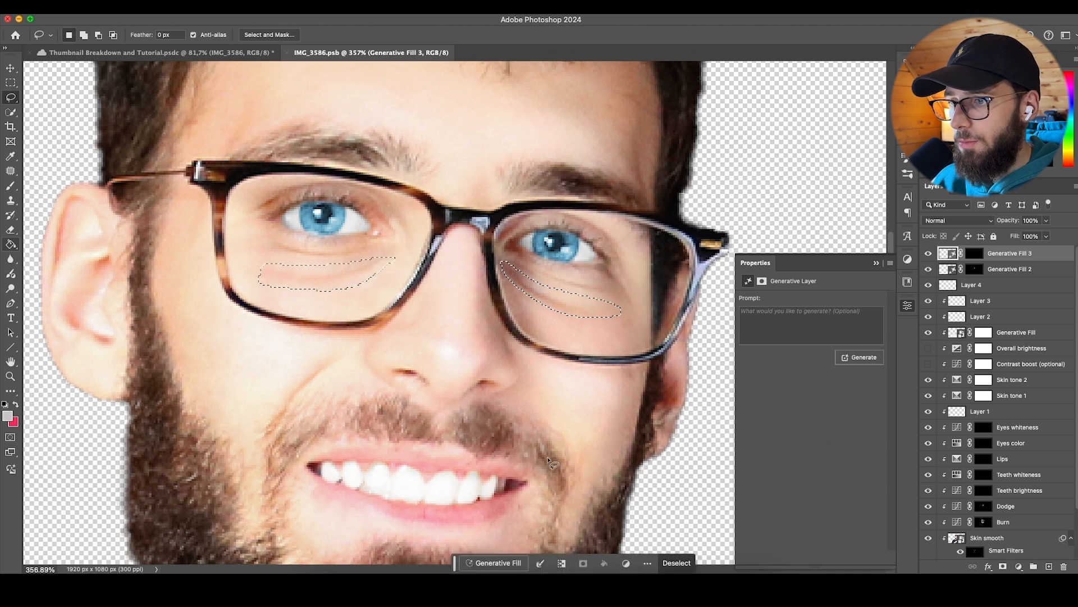
pyautogui.click(499, 563)
pyautogui.click(697, 564)
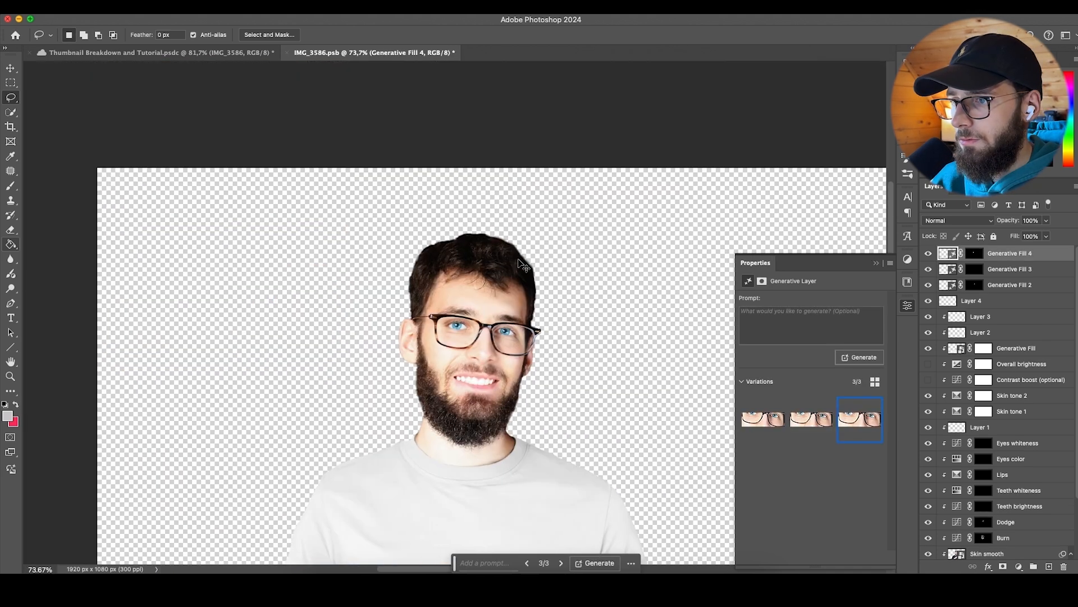
pyautogui.scroll(5, 487, 359)
# Step: Save and close IMG_3586.psb and view the updated portrait in the thumbnail document
pyautogui.press('super+s')
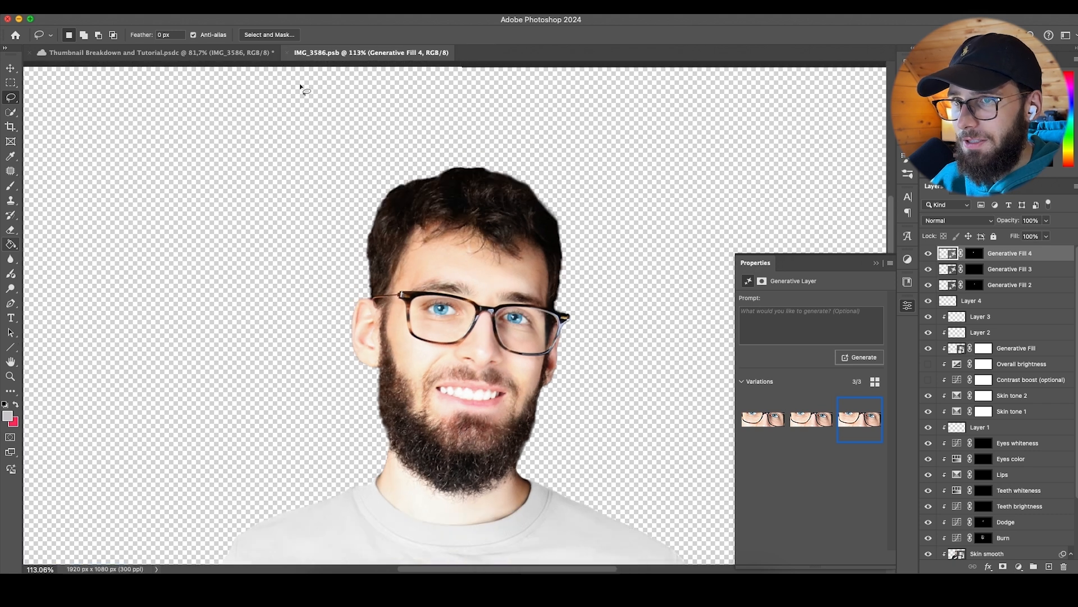
pyautogui.click(288, 52)
pyautogui.scroll(-2, 264, 205)
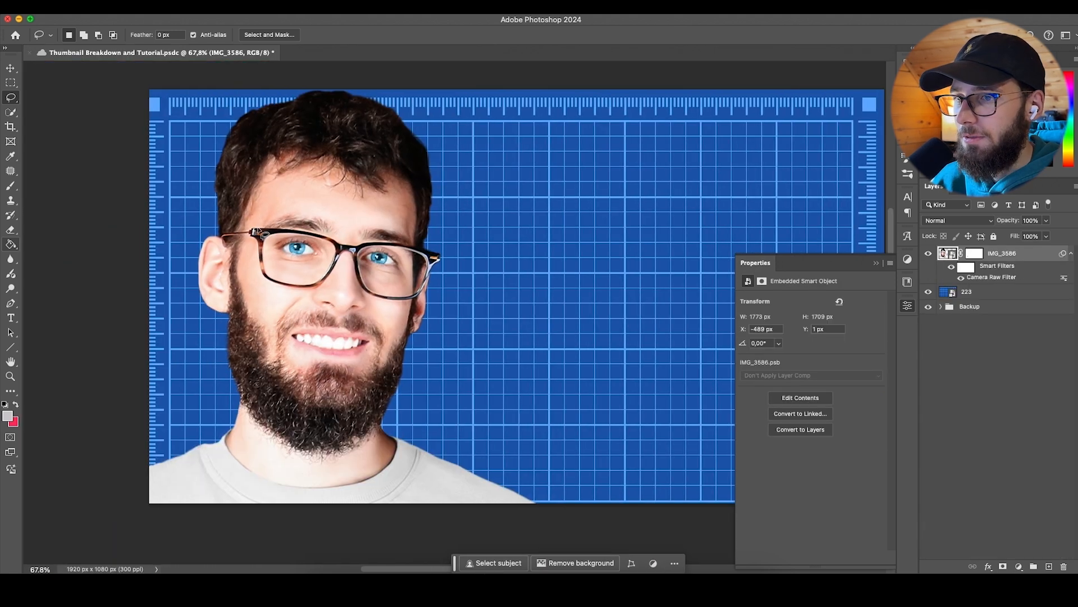
pyautogui.scroll(-1, 288, 277)
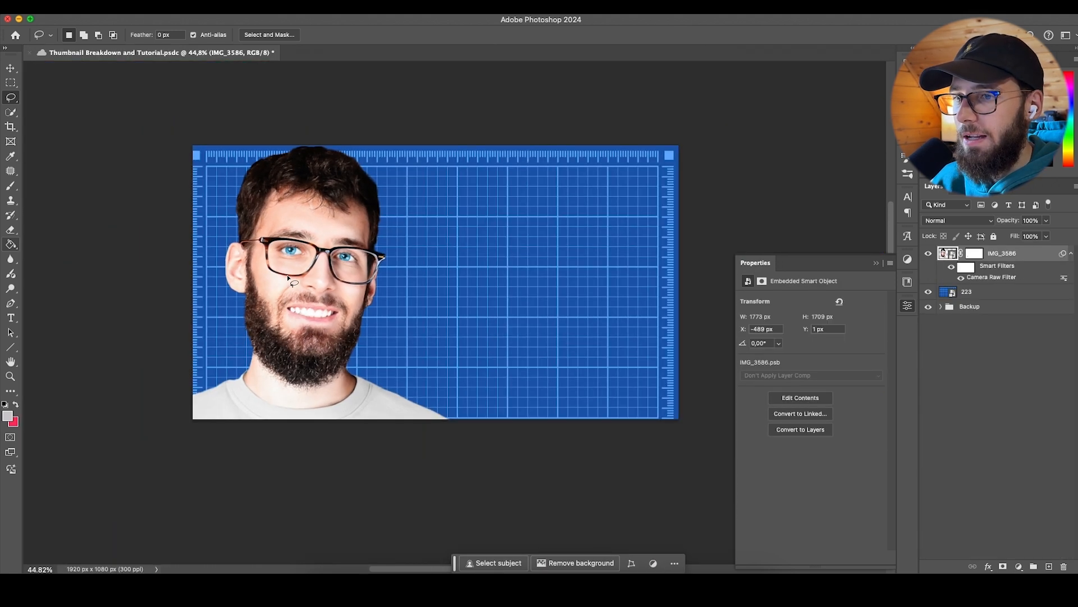
pyautogui.hscroll(-1, 275, 271)
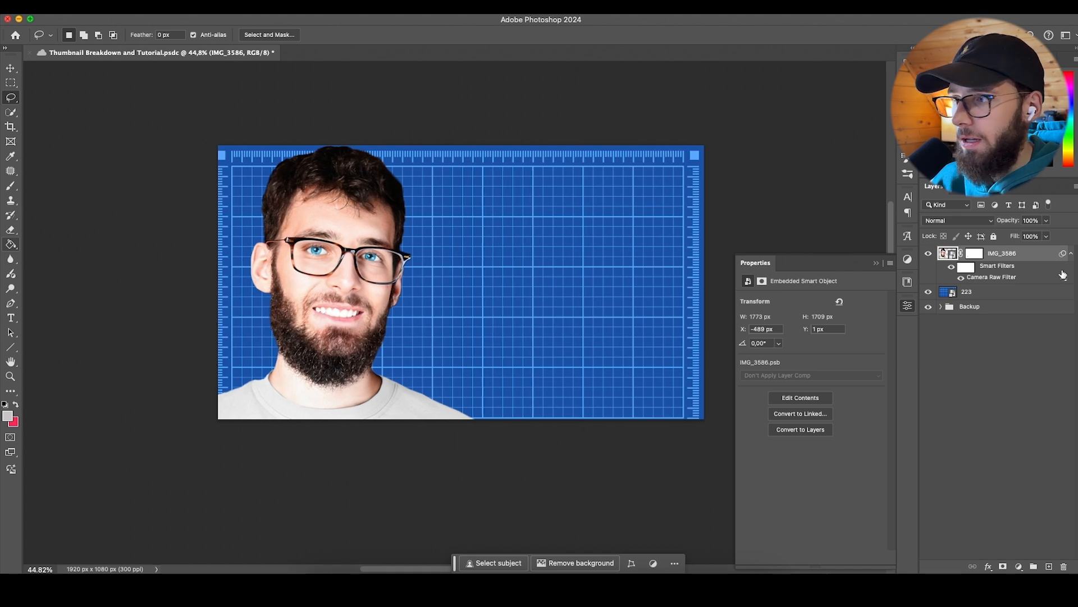
# Step: Open the contents of the IMG_3586 smart object and add an empty layer above Generative Fill 4
pyautogui.doubleClick(947, 256)
pyautogui.click(909, 304)
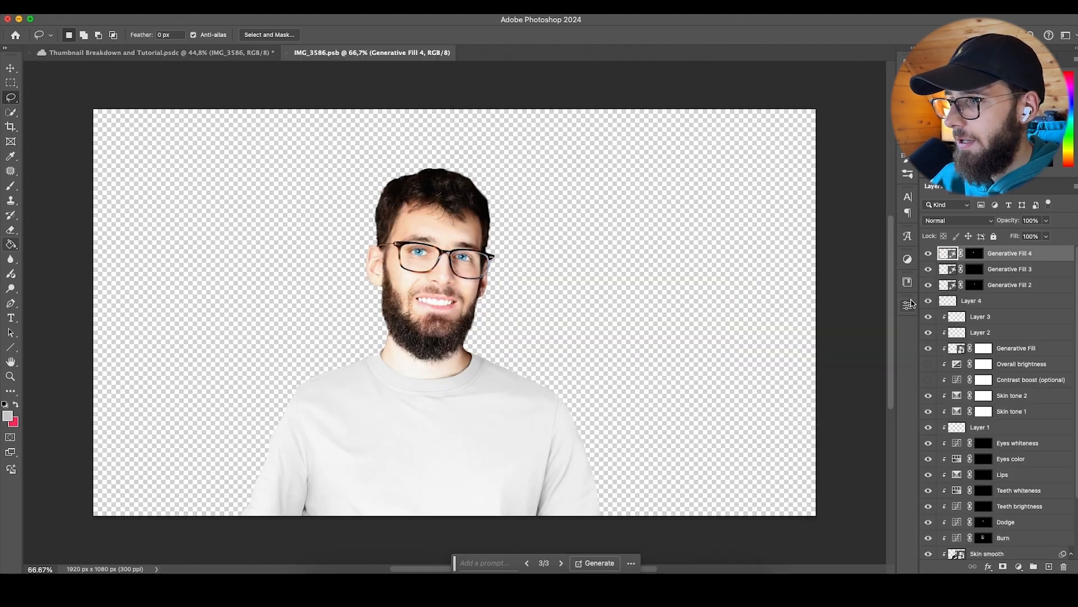
pyautogui.click(1049, 566)
pyautogui.scroll(5, 408, 210)
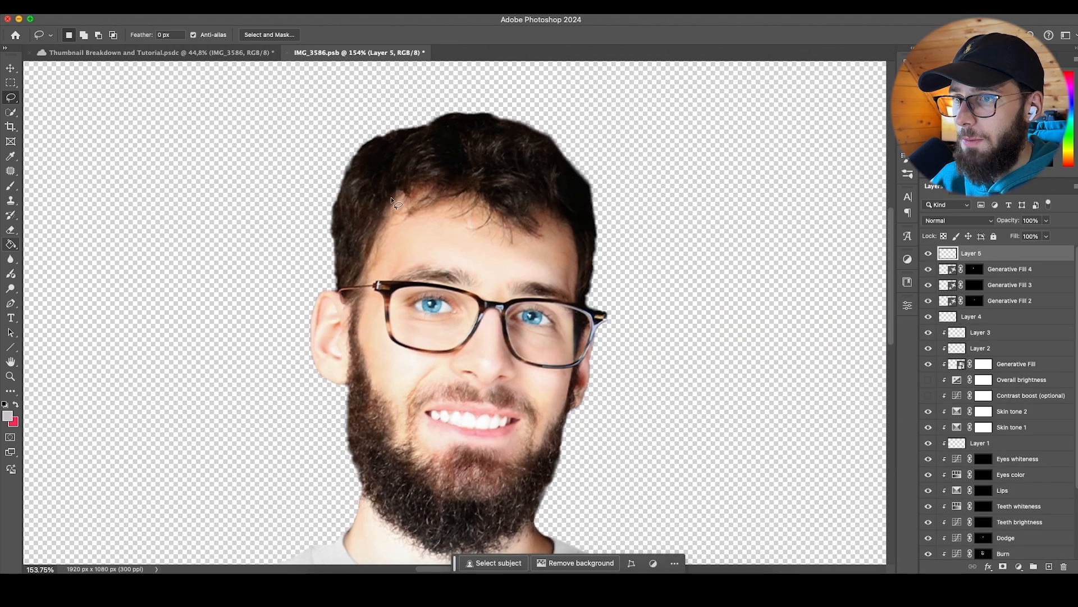
# Step: Try filling in the lassoed hairline above the forehead with Generative Fill and the prompt "add hair", comparing variations and choosing the second
pyautogui.moveTo(393, 182); pyautogui.dragTo(384, 213)
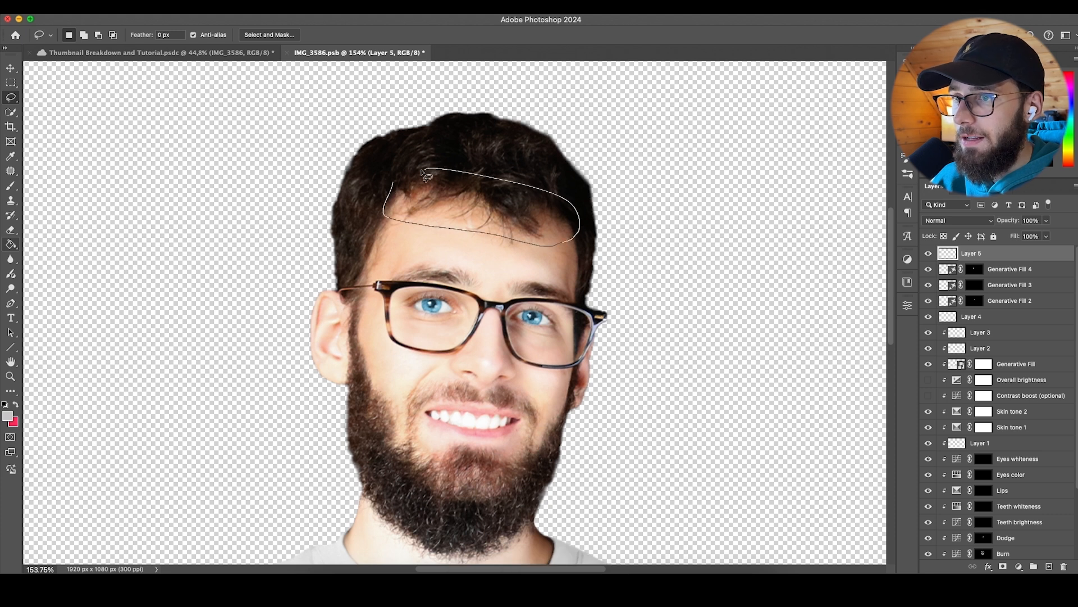
pyautogui.moveTo(428, 170); pyautogui.dragTo(396, 178)
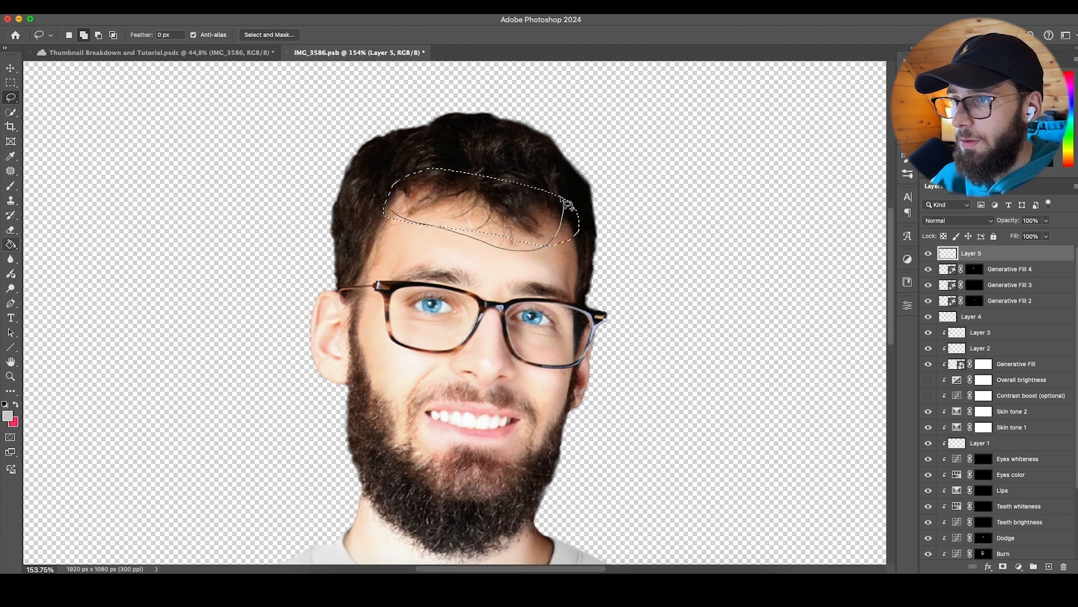
pyautogui.click(491, 562)
pyautogui.write('add hair')
pyautogui.press('Return')
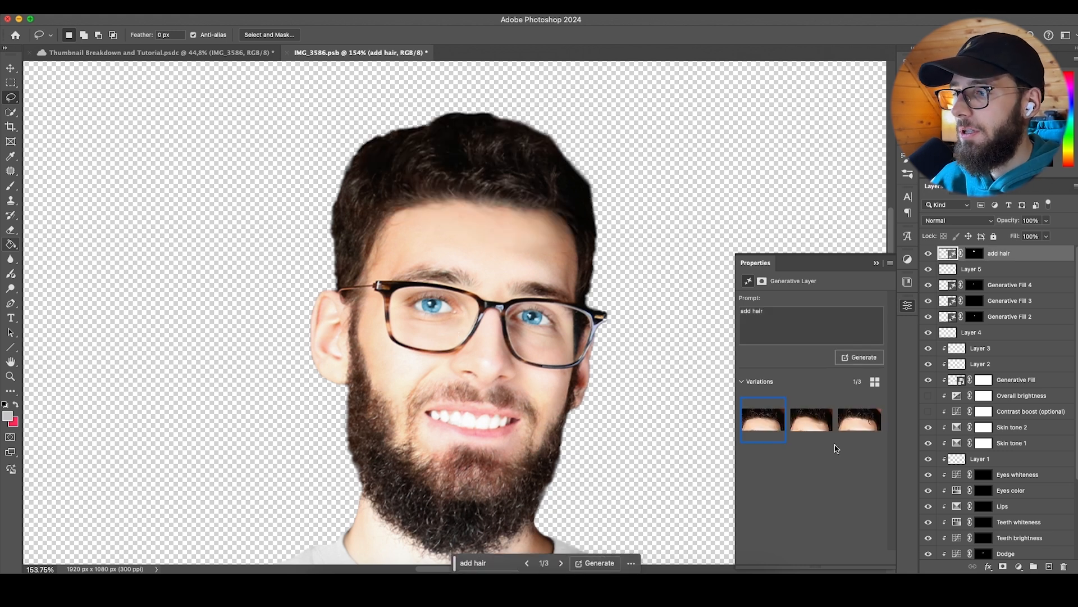
pyautogui.click(811, 425)
pyautogui.click(865, 425)
pyautogui.click(821, 426)
pyautogui.scroll(-5, 552, 314)
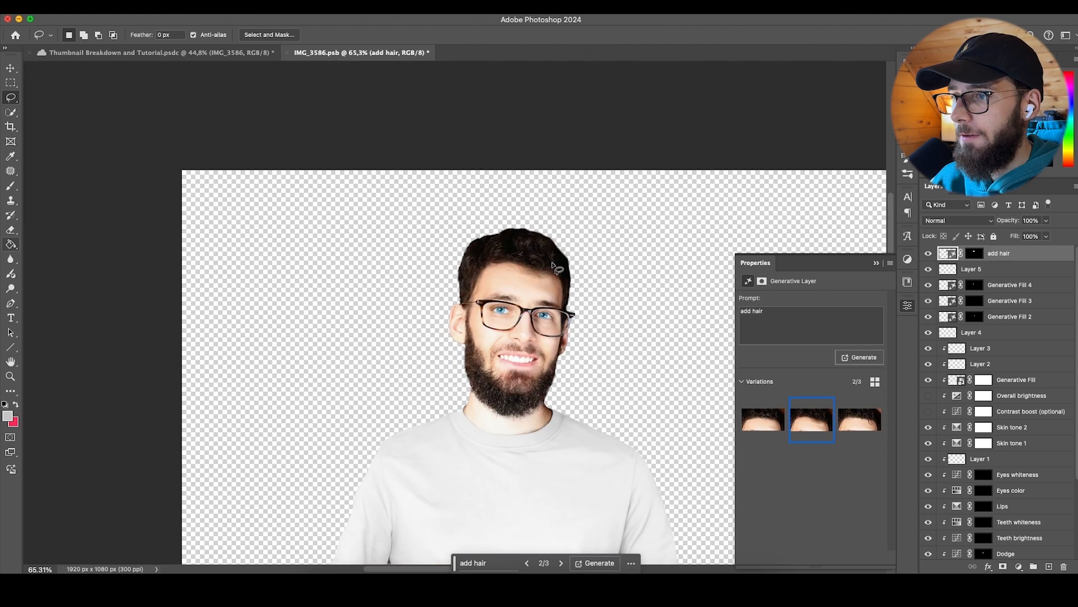
# Step: Try regenerating the hairline with the prompts "add thick hair" and "add thicker hair", comparing the variations
pyautogui.scroll(3, 514, 268)
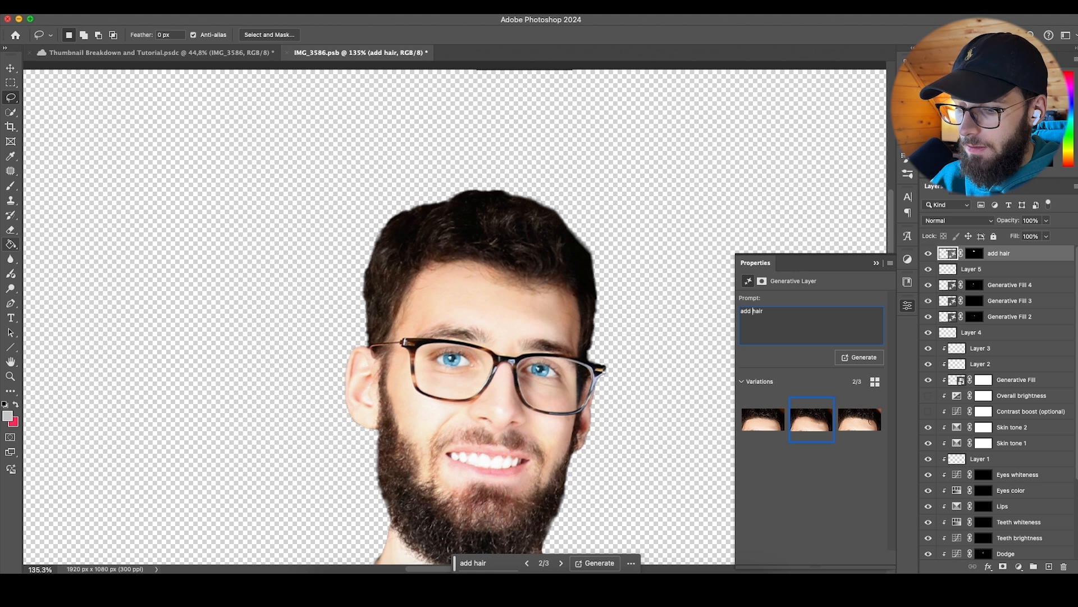
pyautogui.write('k')
pyautogui.press('Return')
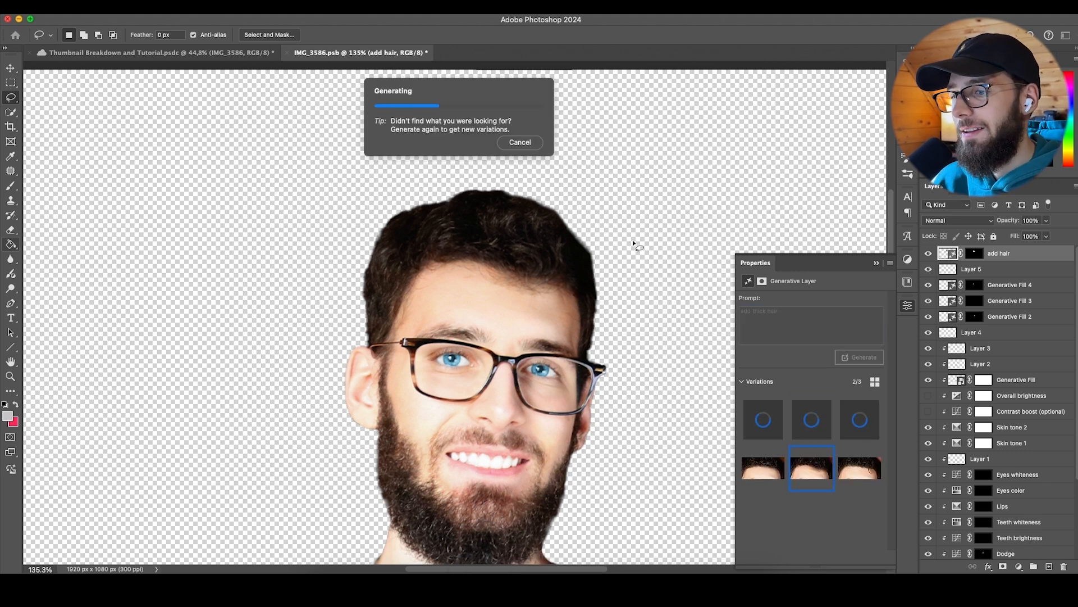
pyautogui.scroll(-2, 579, 274)
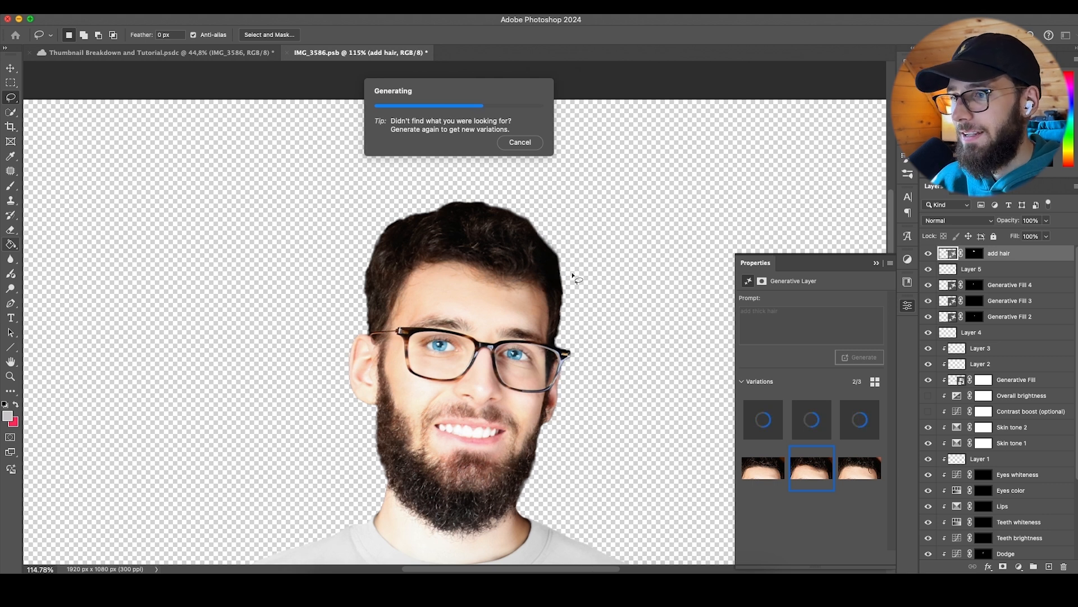
pyautogui.click(812, 420)
pyautogui.scroll(-6, 542, 317)
pyautogui.scroll(6, 547, 337)
pyautogui.click(761, 428)
pyautogui.click(928, 254)
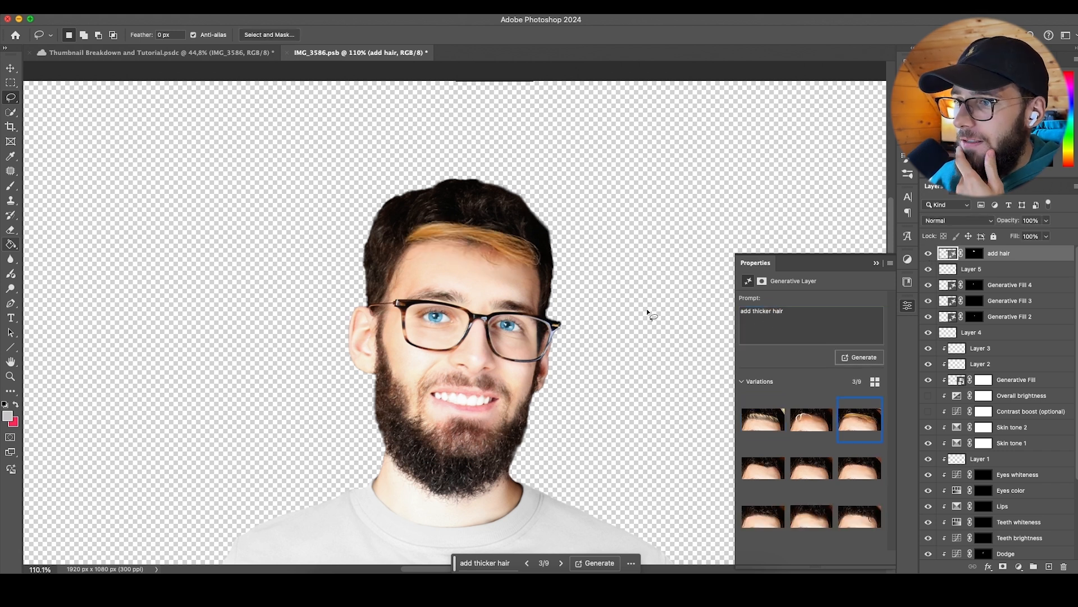
# Step: Try refilling the lassoed hairline and upper forehead with Generative Fill and the prompt "add hair", compare the second and third variations, and save
pyautogui.tripleClick(778, 318)
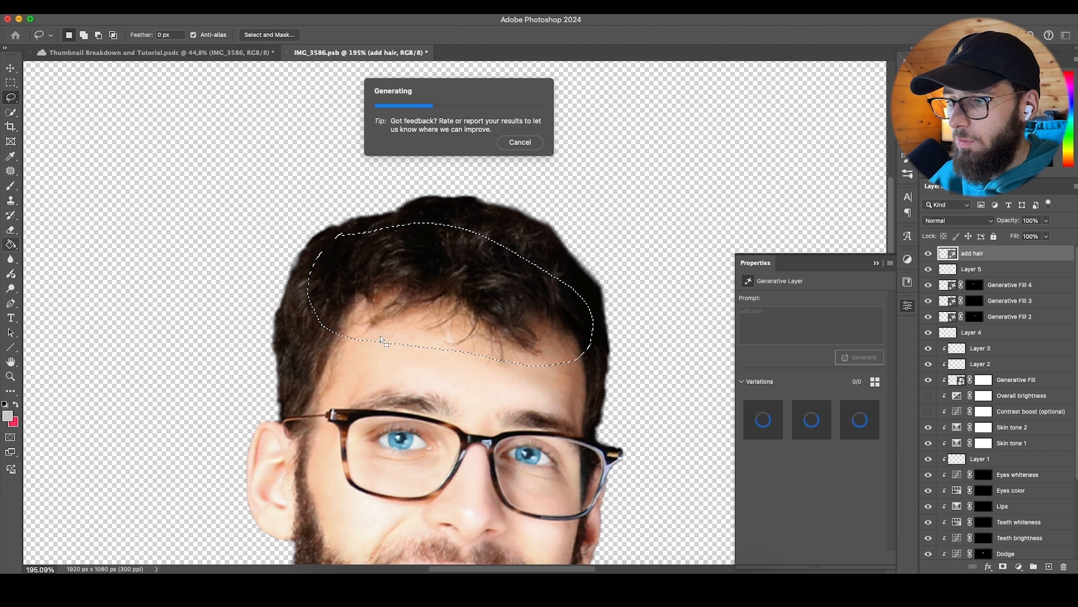
pyautogui.scroll(-5, 430, 295)
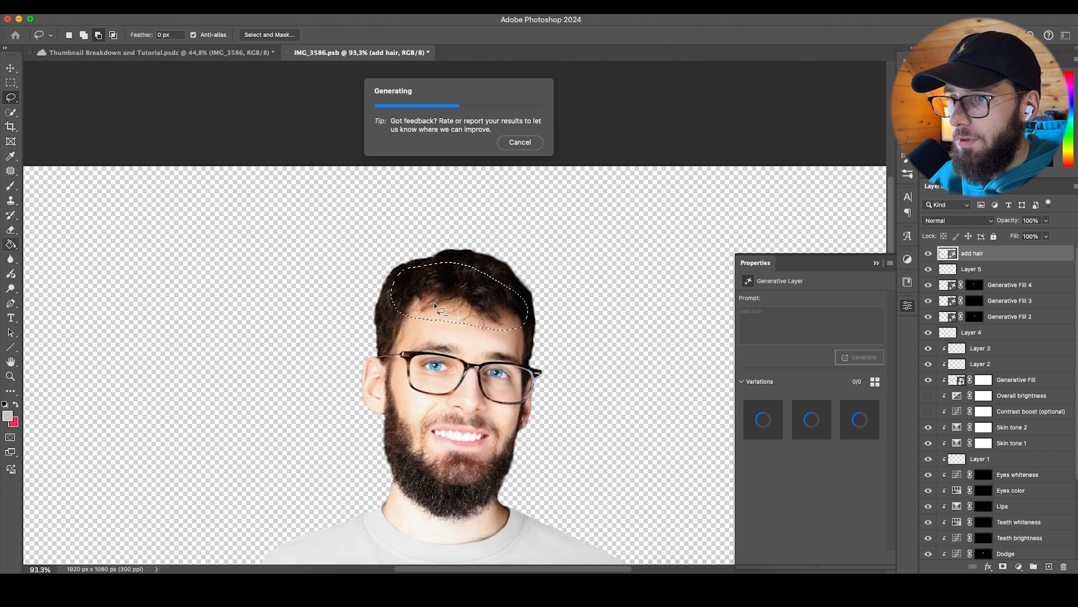
pyautogui.scroll(-3, 434, 303)
pyautogui.scroll(5, 419, 298)
pyautogui.click(812, 419)
pyautogui.click(860, 419)
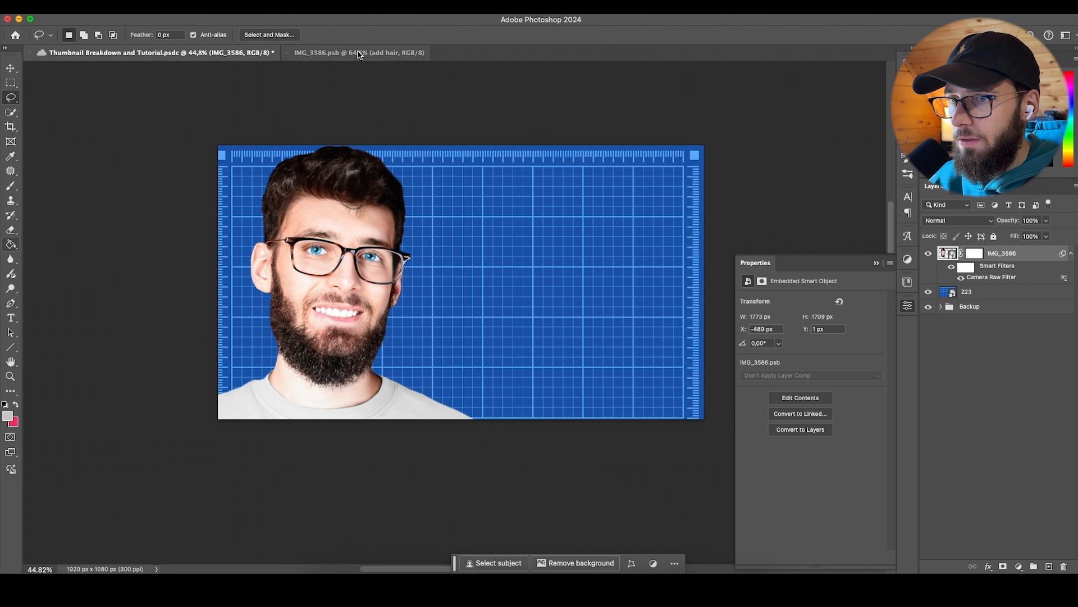
# Step: Try cleaning a small forehead patch below the hairline with promptless Generative Fill, choose the second variation, save and check the thumbnail
pyautogui.click(359, 53)
pyautogui.scroll(5, 501, 286)
pyautogui.moveTo(565, 342)
pyautogui.mouseDown()
pyautogui.moveTo(492, 336)
pyautogui.moveTo(442, 282)
pyautogui.moveTo(549, 288)
pyautogui.moveTo(572, 347)
pyautogui.moveTo(495, 341)
pyautogui.mouseUp()
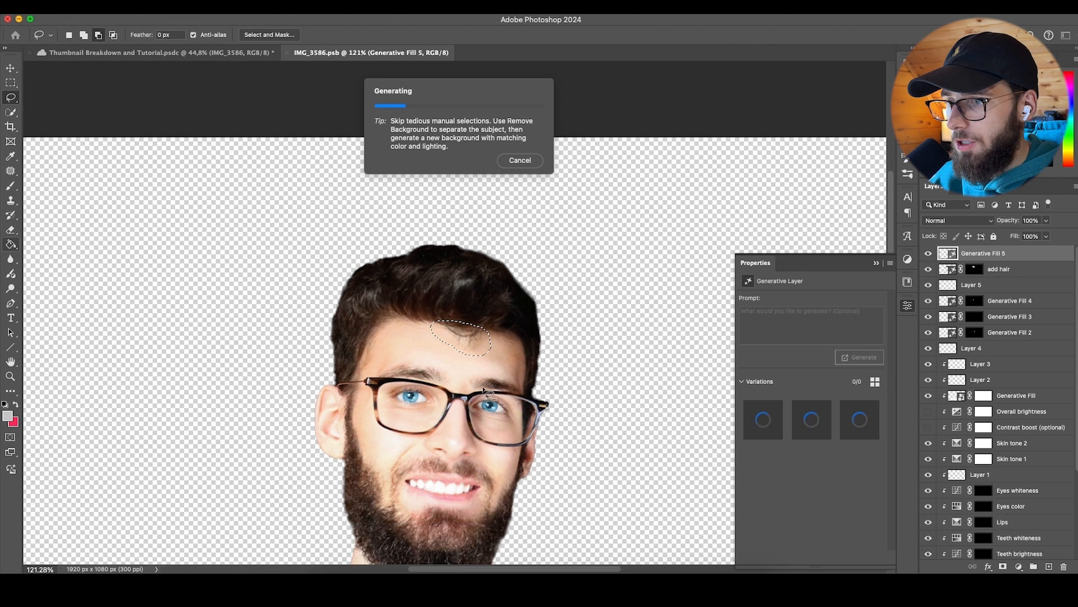
pyautogui.scroll(-3, 483, 390)
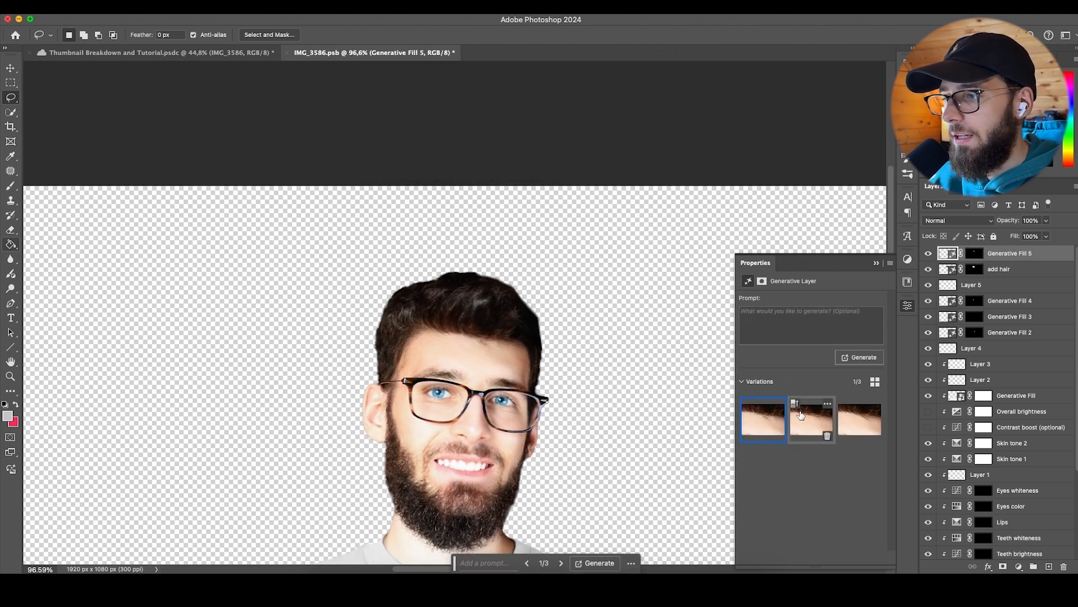
pyautogui.click(213, 53)
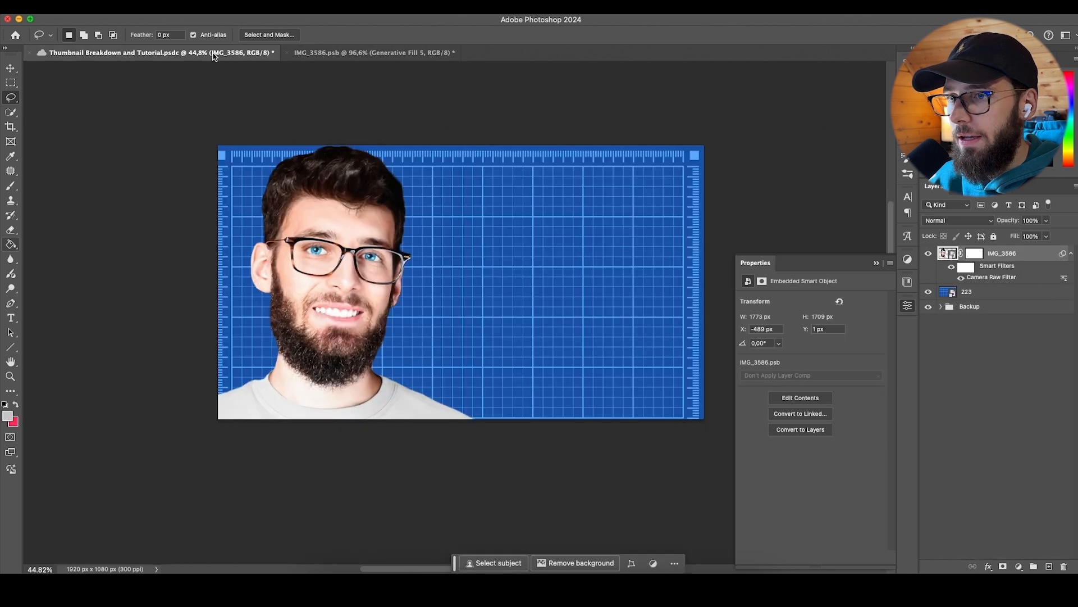
pyautogui.click(365, 52)
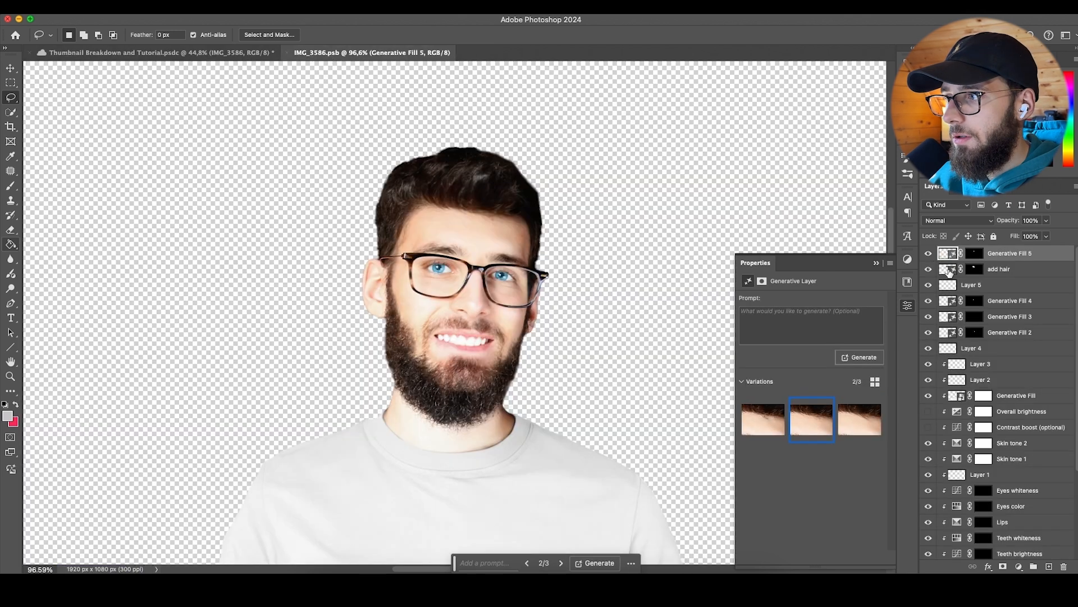
# Step: Hide the add hair and Generative Fill 5 layers, save, and compare the thumbnail's hairline with and without the fills
pyautogui.click(929, 270)
pyautogui.click(929, 254)
pyautogui.scroll(-5, 568, 257)
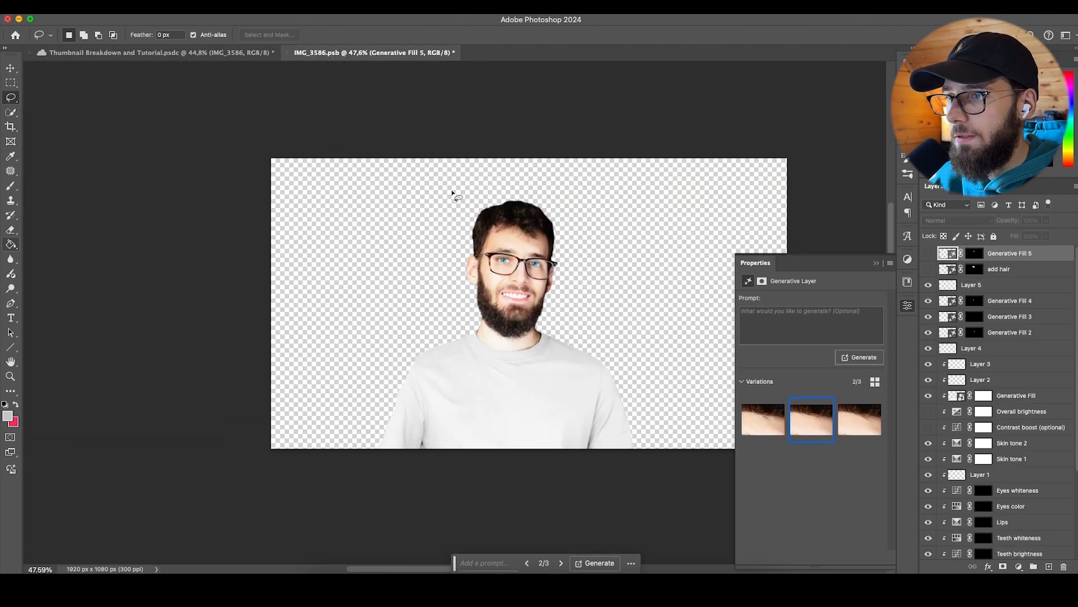
pyautogui.press('super+s')
pyautogui.click(236, 53)
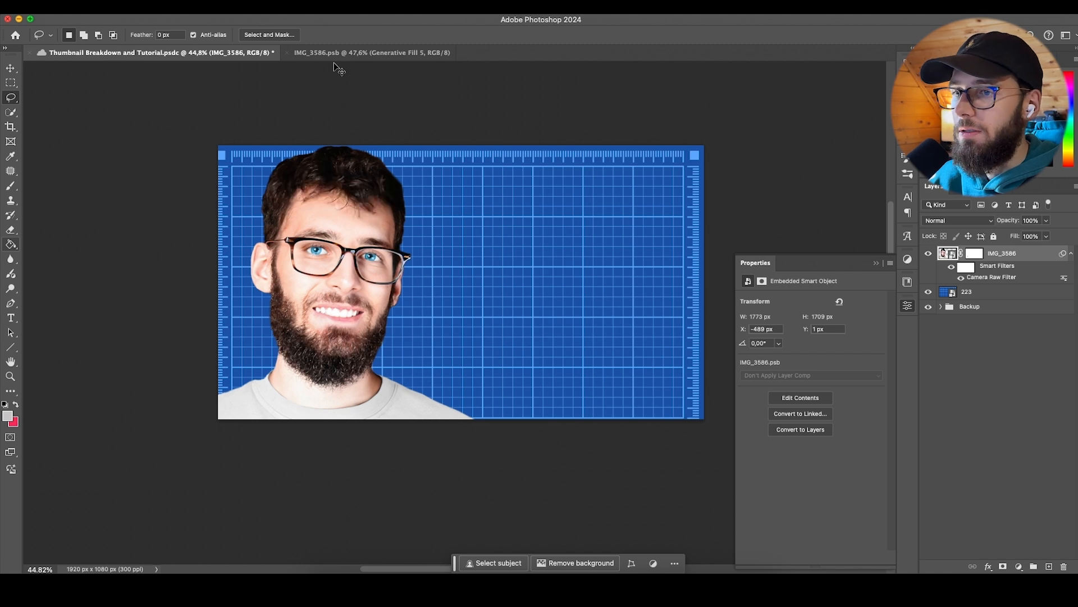
pyautogui.click(340, 53)
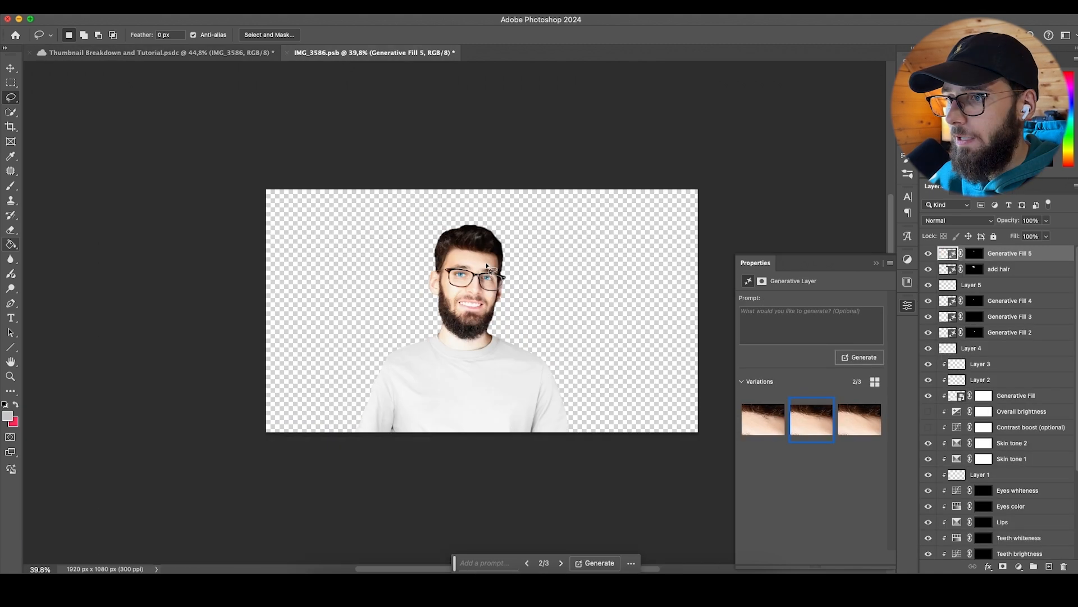
pyautogui.scroll(3, 487, 266)
pyautogui.click(189, 54)
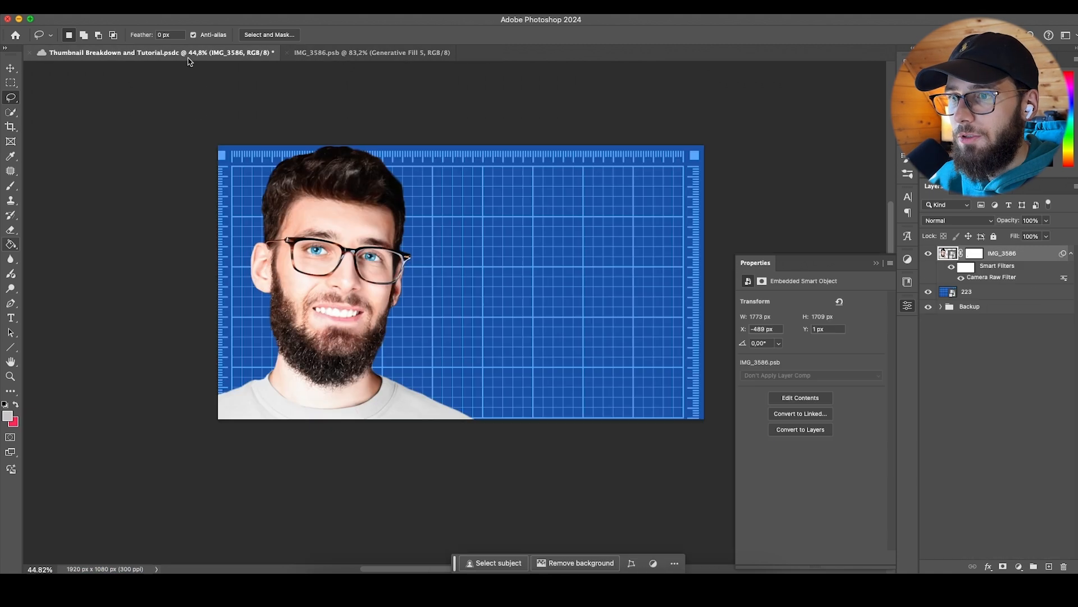
pyautogui.scroll(3, 265, 204)
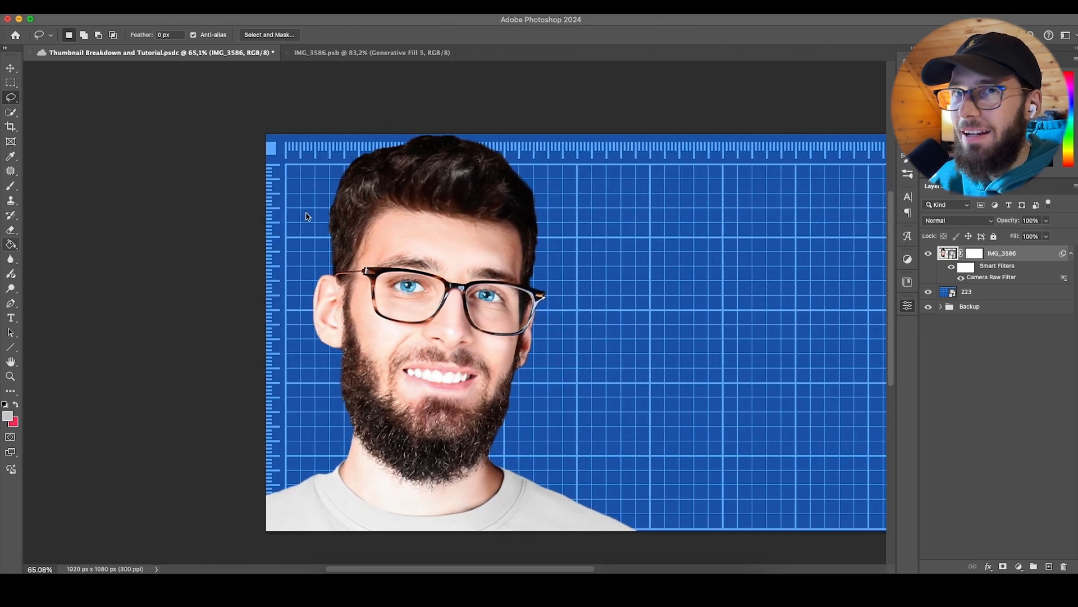
pyautogui.scroll(1, 362, 209)
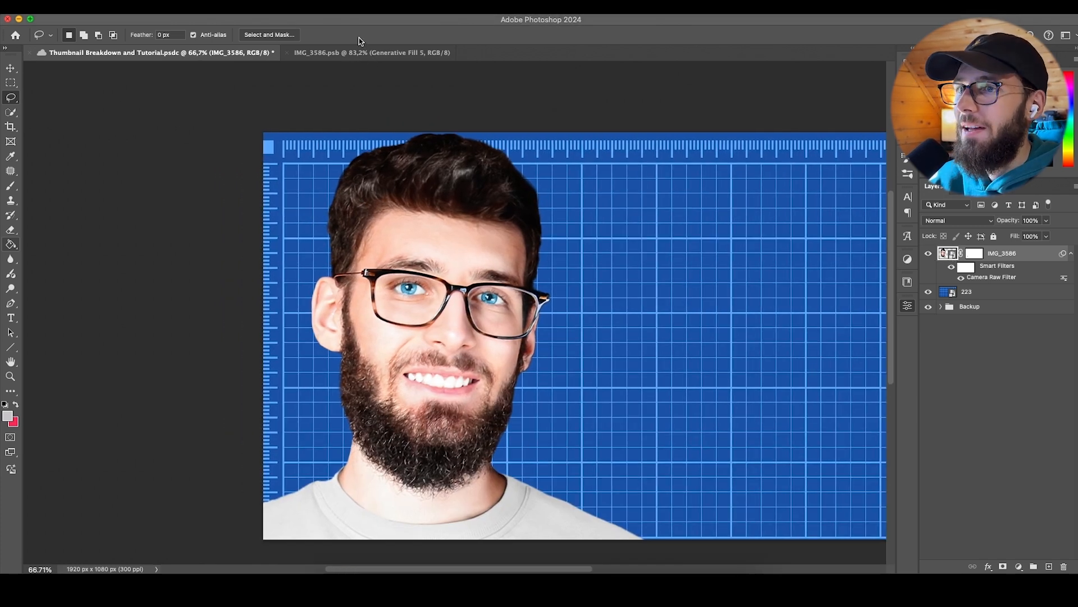
# Step: Delete the add hair and Generative Fill 5 layers from IMG_3586.psb and save it
pyautogui.click(362, 52)
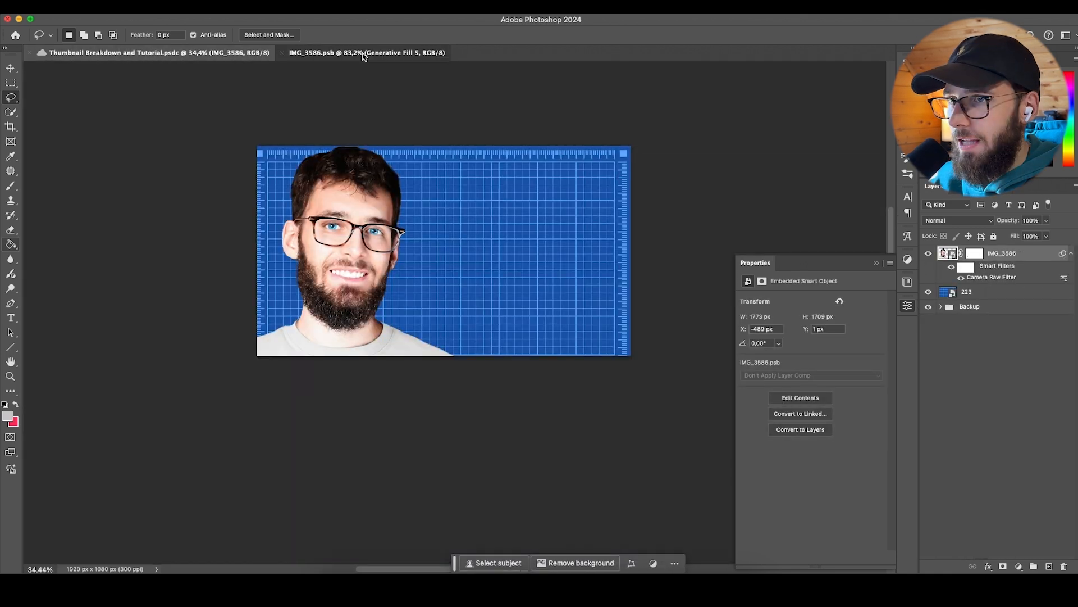
pyautogui.click(360, 52)
pyautogui.click(1006, 269)
pyautogui.keyDown('shift'); pyautogui.click(1023, 254); pyautogui.keyUp('shift')
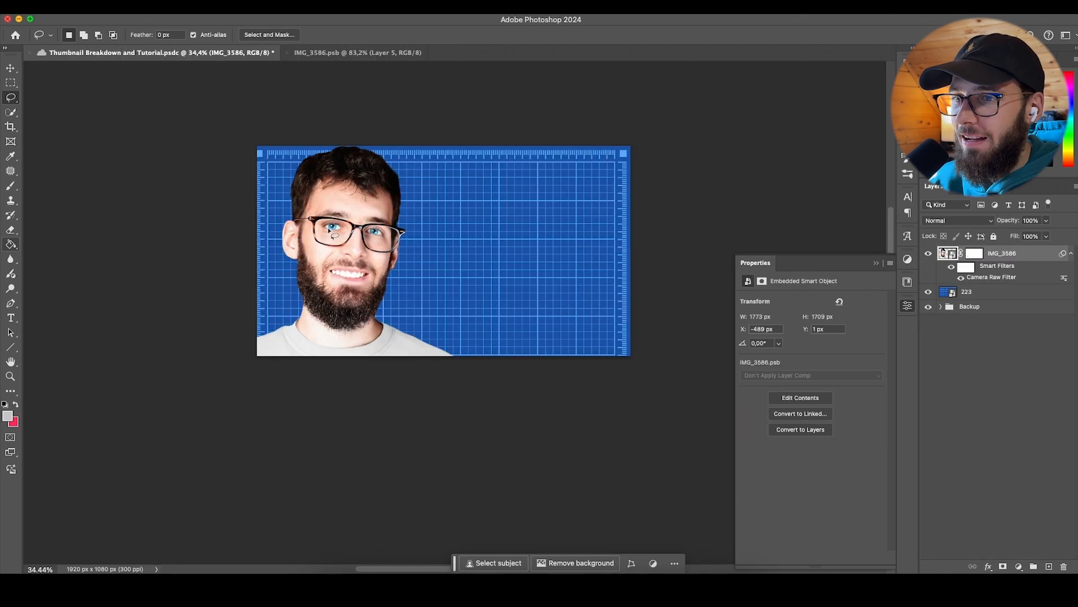
# Step: Inspect the portrait with its original hairline in the thumbnail document and close IMG_3586.psb
pyautogui.scroll(4, 341, 214)
pyautogui.hscroll(1, 342, 214)
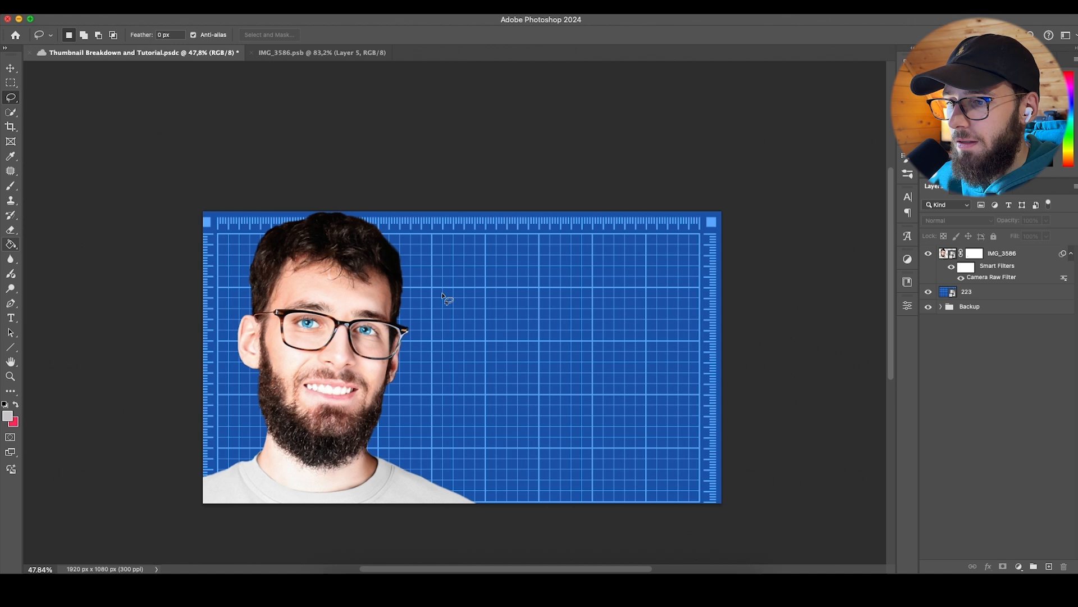
pyautogui.scroll(-1, 448, 302)
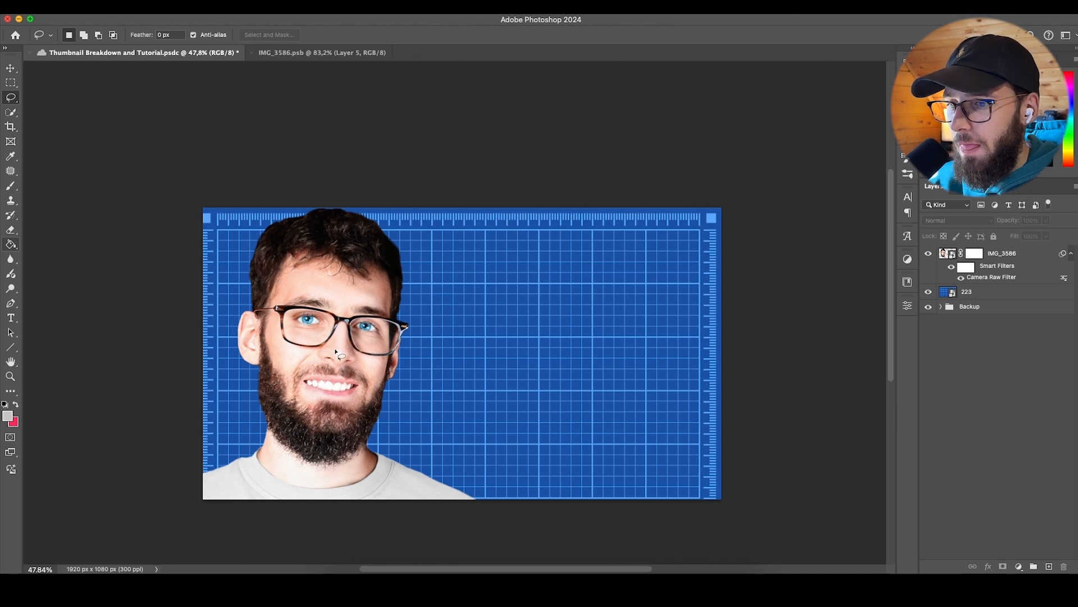
pyautogui.scroll(3, 451, 308)
pyautogui.doubleClick(949, 254)
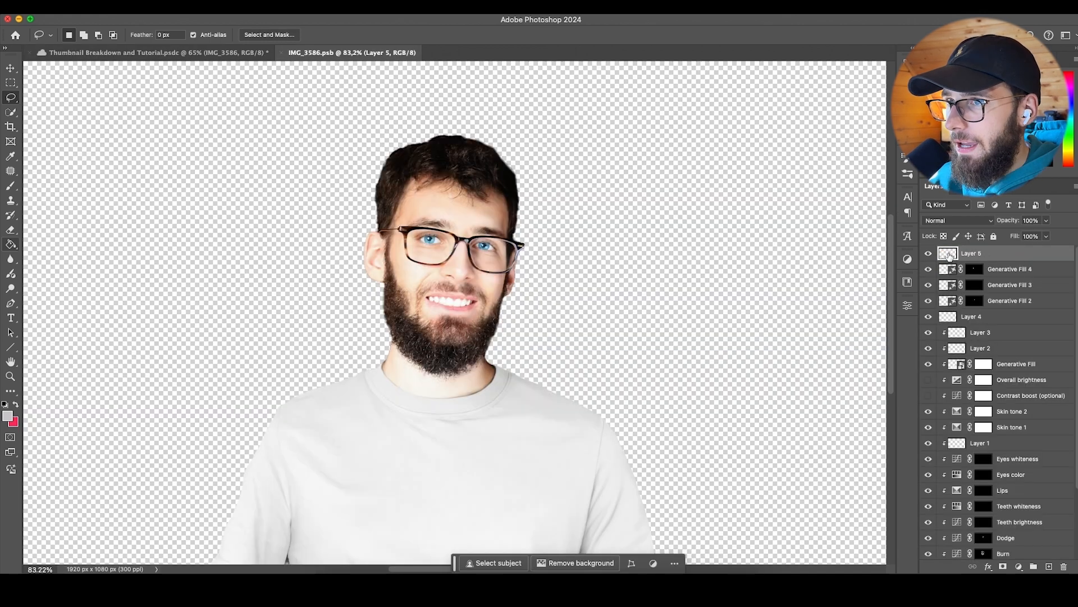
pyautogui.click(281, 53)
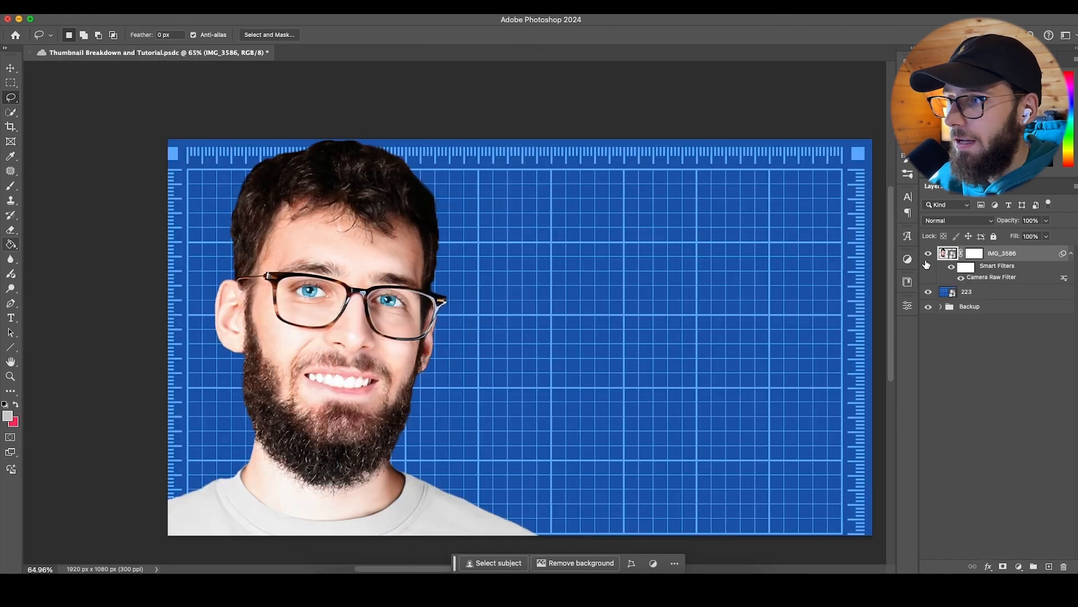
# Step: Open the contents of the IMG_3586 smart object and add a Curves adjustment layer above Layer 5
pyautogui.doubleClick(949, 254)
pyautogui.scroll(7, 397, 358)
pyautogui.scroll(2, 398, 358)
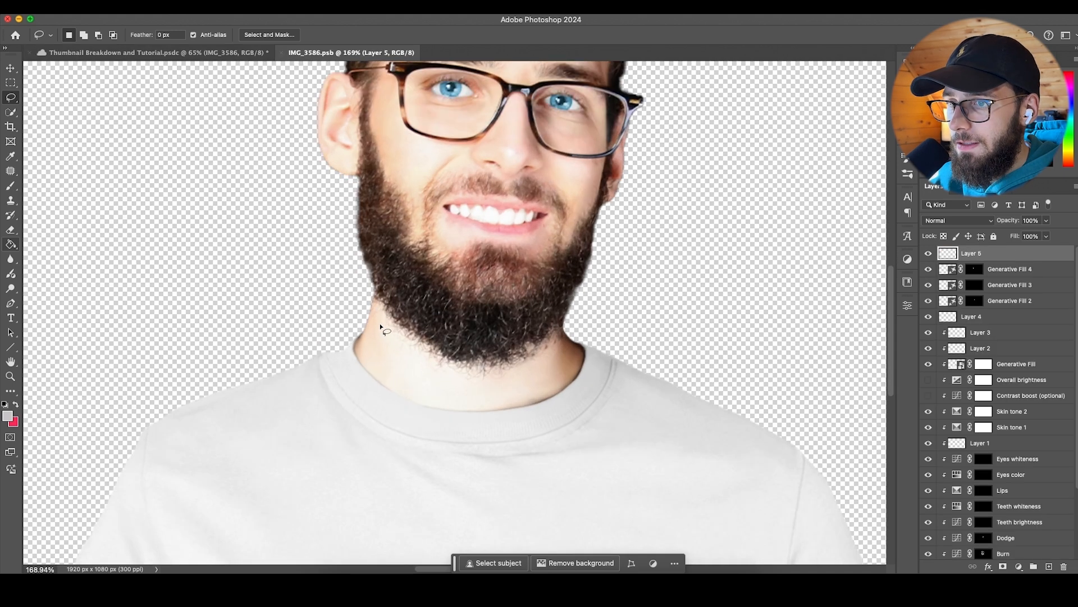
pyautogui.moveTo(377, 293)
pyautogui.mouseDown()
pyautogui.moveTo(356, 353)
pyautogui.moveTo(380, 377)
pyautogui.moveTo(430, 401)
pyautogui.moveTo(511, 400)
pyautogui.moveTo(500, 372)
pyautogui.moveTo(444, 358)
pyautogui.moveTo(400, 329)
pyautogui.mouseUp()
pyautogui.hotkey('ctrl', 'd')
pyautogui.click(908, 259)
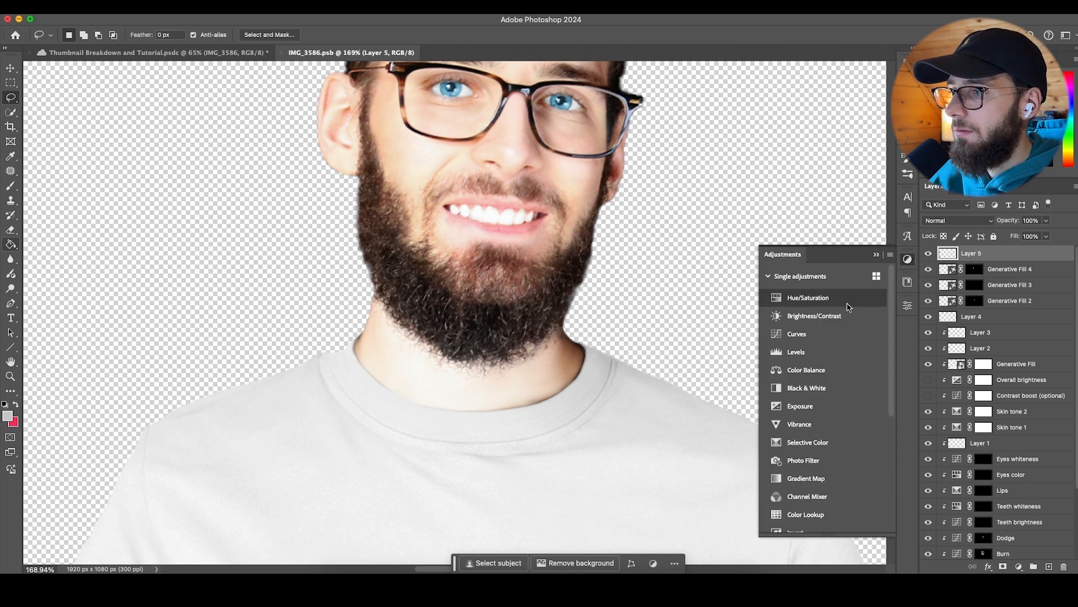
pyautogui.click(798, 332)
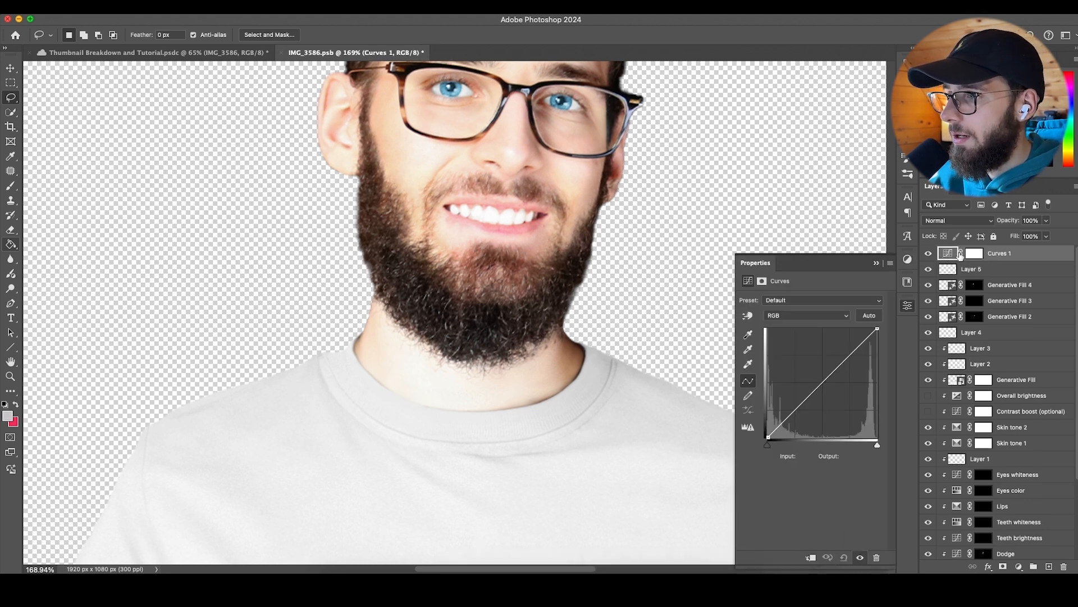
# Step: Darken the Curves 1 adjustment by pulling its midtones down and lowering the output of its white point
pyautogui.click(948, 253)
pyautogui.moveTo(804, 401); pyautogui.dragTo(807, 416)
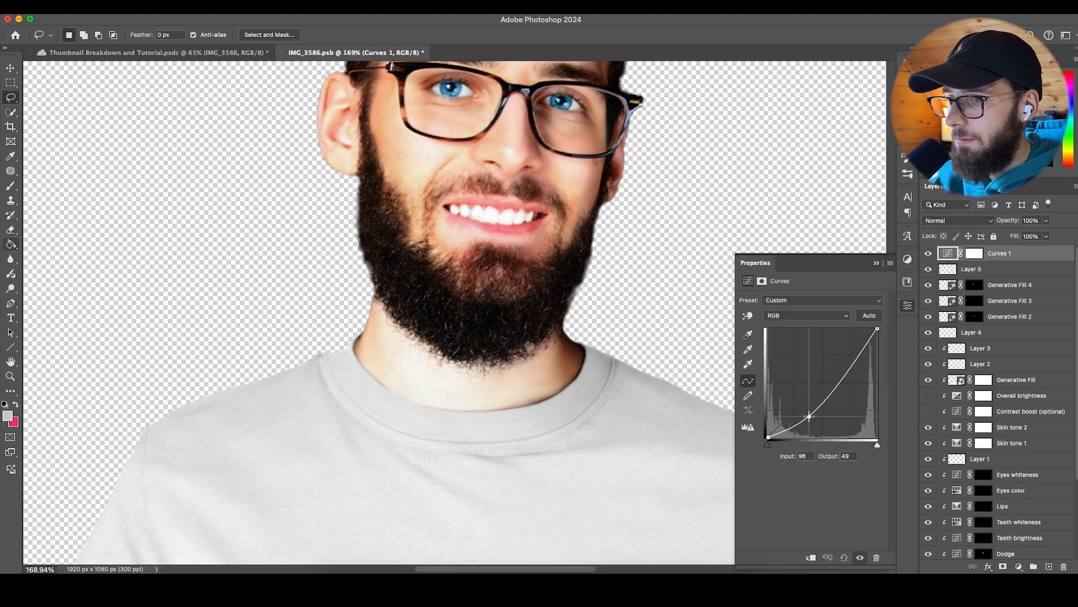
pyautogui.moveTo(877, 329); pyautogui.dragTo(877, 351)
pyautogui.moveTo(809, 416); pyautogui.dragTo(848, 391)
# Step: Invert the Curves 1 mask to black and paint the neck below the beard in white with a brush of about 43 px
pyautogui.click(972, 254)
pyautogui.press('super+i')
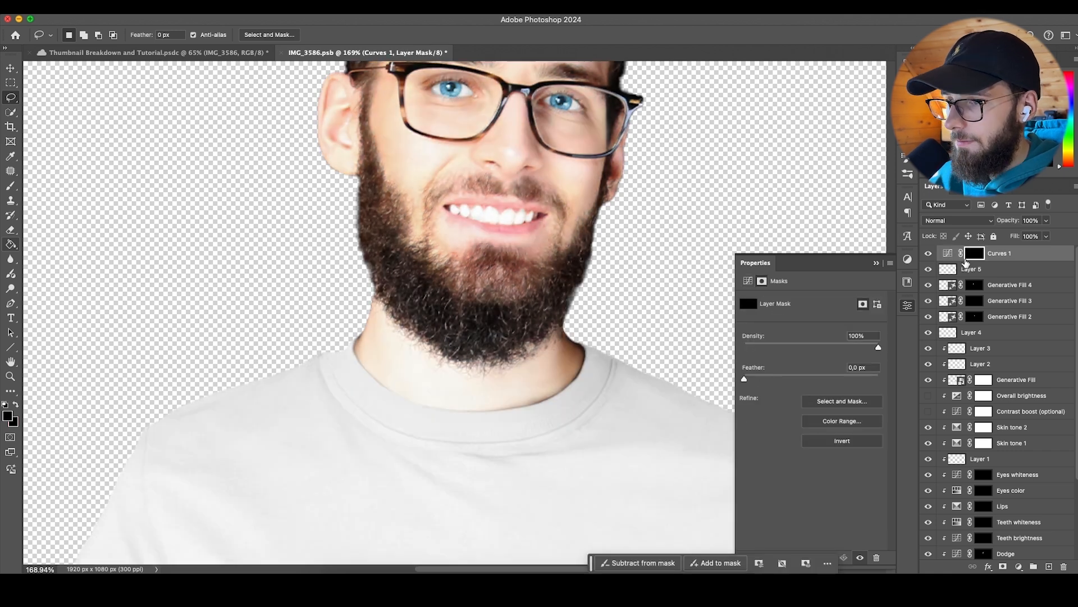
pyautogui.press('b')
pyautogui.press('x')
pyautogui.moveTo(392, 363)
pyautogui.keyDown('ctrl'); pyautogui.keyDown('alt'); pyautogui.mouseDown()
pyautogui.moveTo(513, 418)
pyautogui.moveTo(396, 358)
pyautogui.moveTo(417, 373)
pyautogui.moveTo(384, 338)
pyautogui.moveTo(425, 350)
pyautogui.moveTo(485, 391)
pyautogui.moveTo(550, 347)
pyautogui.moveTo(447, 390)
pyautogui.mouseUp(); pyautogui.keyUp('alt'); pyautogui.keyUp('ctrl')
pyautogui.rightClick(416, 368)
pyautogui.click(391, 347)
pyautogui.moveTo(394, 368); pyautogui.dragTo(378, 329)
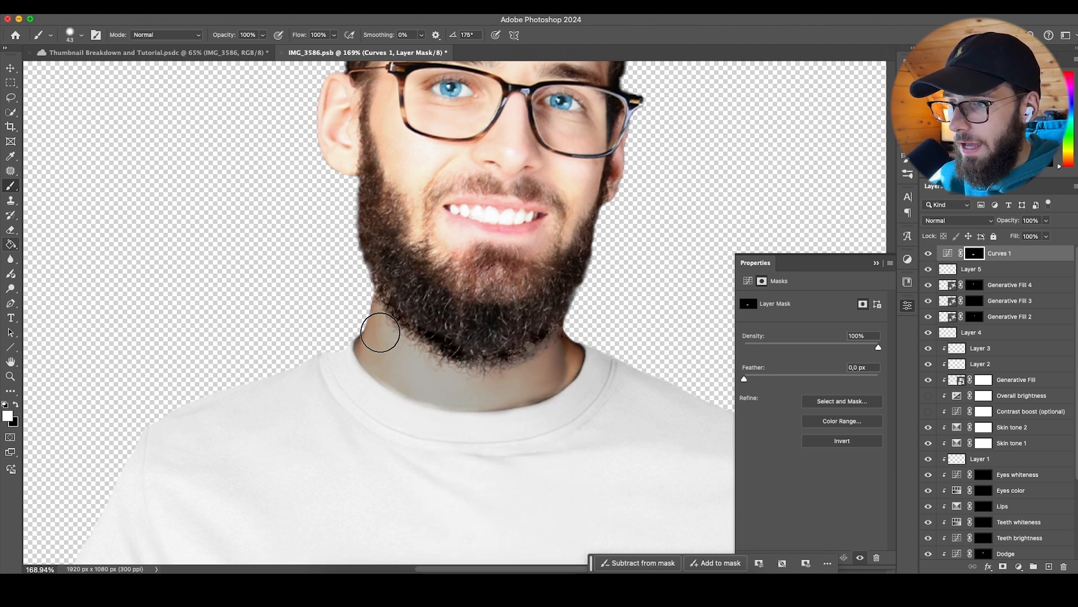
# Step: Reset the Curves 1 adjustment and apply the Darker (RGB) preset to it
pyautogui.click(947, 253)
pyautogui.click(843, 558)
pyautogui.click(843, 558)
pyautogui.click(843, 558)
pyautogui.click(878, 303)
pyautogui.click(877, 340)
pyautogui.scroll(3, 398, 365)
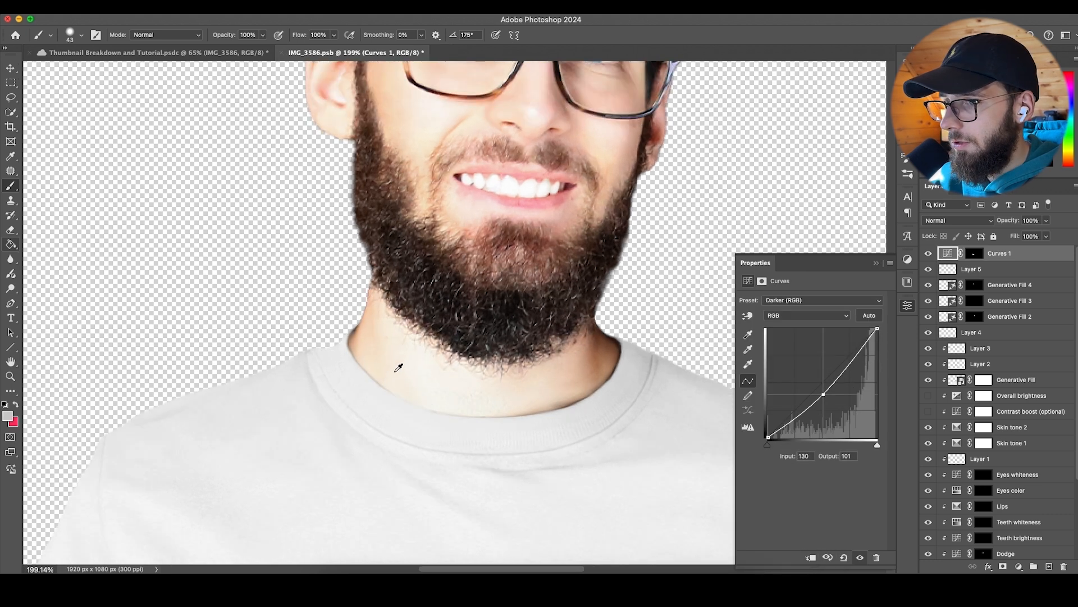
# Step: Touch up the Curves 1 mask around the beard and neck with the brush and save IMG_3586.psb
pyautogui.click(975, 254)
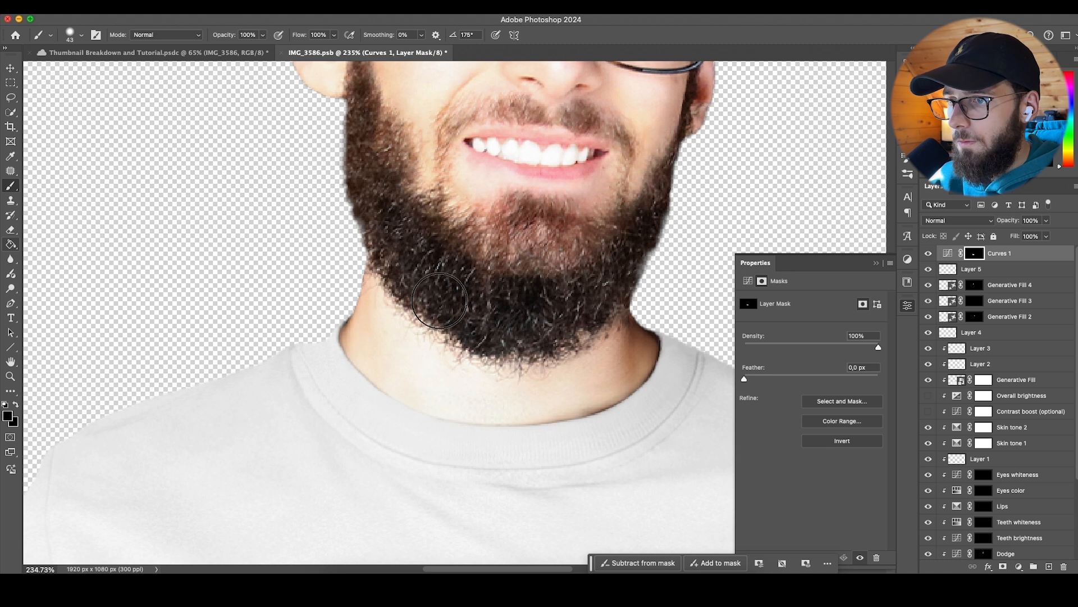
pyautogui.rightClick(454, 298)
pyautogui.click(398, 243)
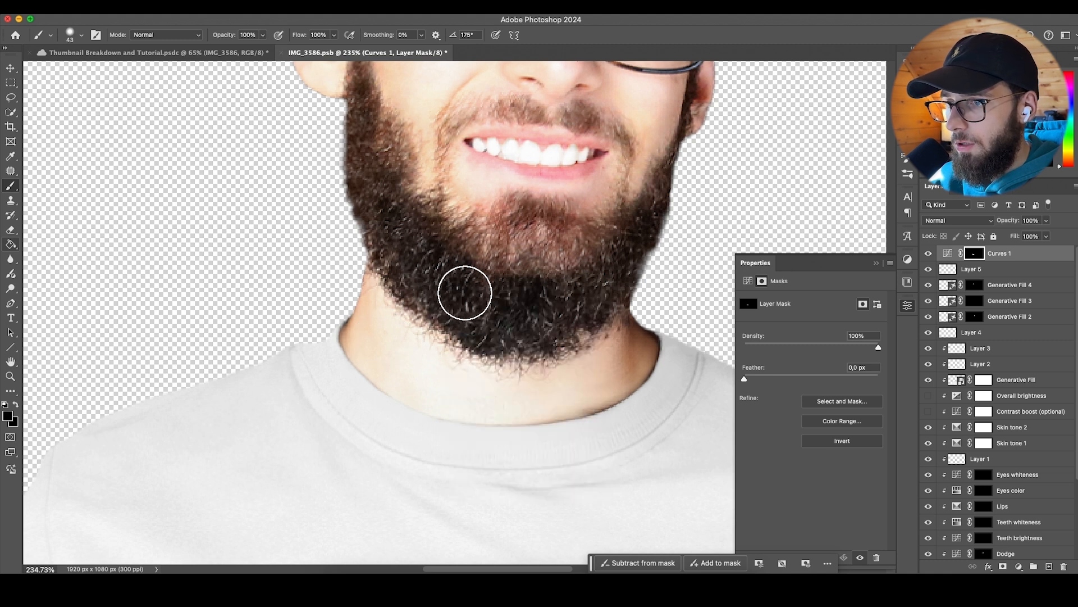
pyautogui.press('d')
pyautogui.scroll(-10, 499, 298)
pyautogui.scroll(2, 513, 274)
pyautogui.press('super+s')
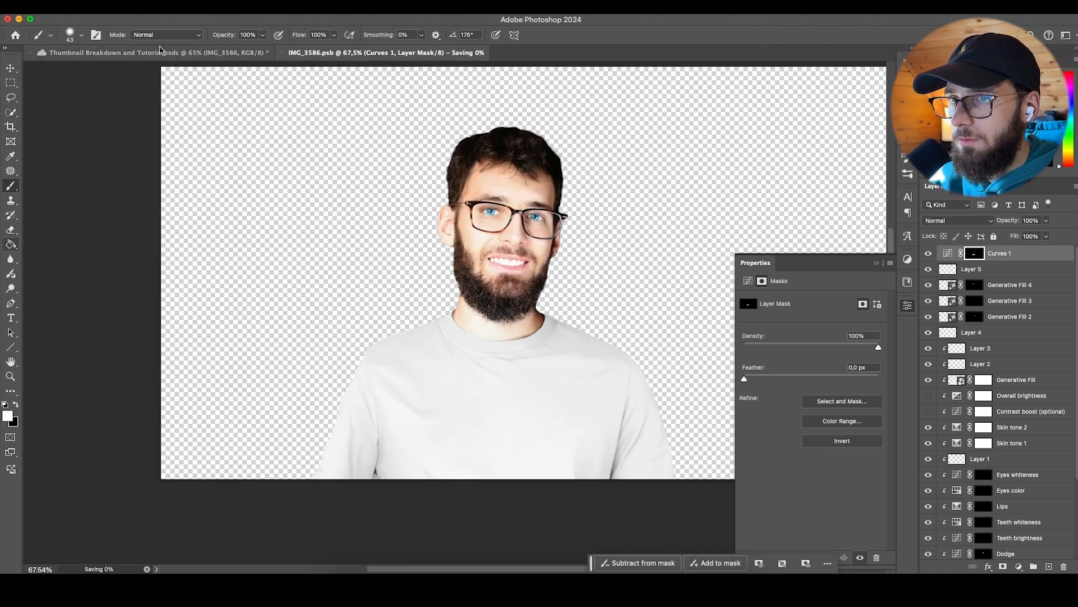
# Step: Examine the darkened neck shadow under the beard in the thumbnail document
pyautogui.click(162, 52)
pyautogui.scroll(-2, 306, 349)
pyautogui.click(909, 305)
pyautogui.scroll(3, 392, 400)
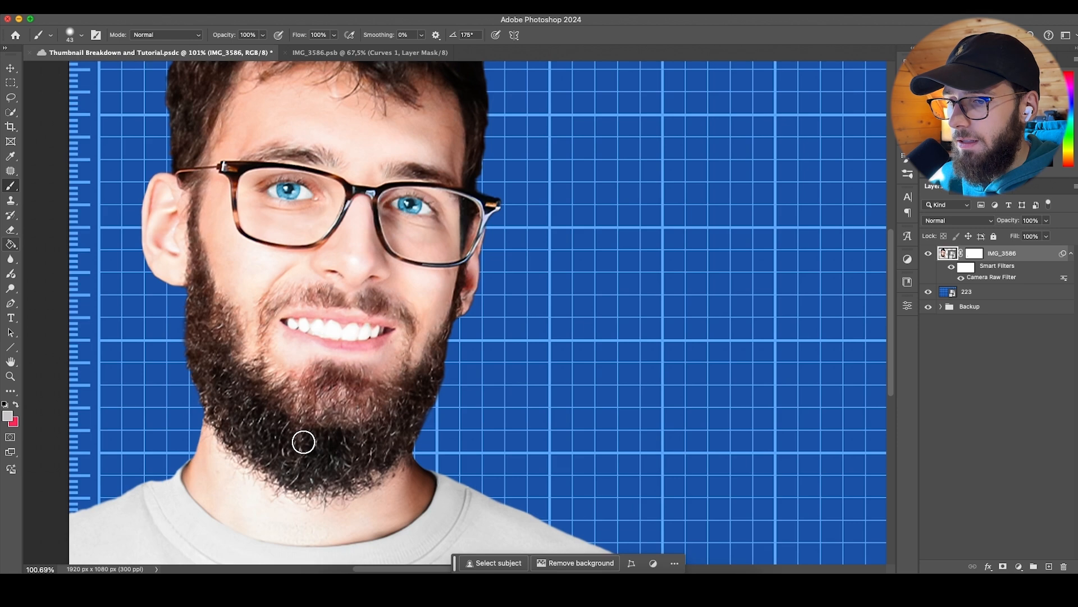
pyautogui.hscroll(-3, 335, 455)
# Step: Refine the Curves 1 mask along the neck and collar edge in IMG_3586.psb, save it and view the thumbnail document
pyautogui.hotkey('ctrl', 'Tab')
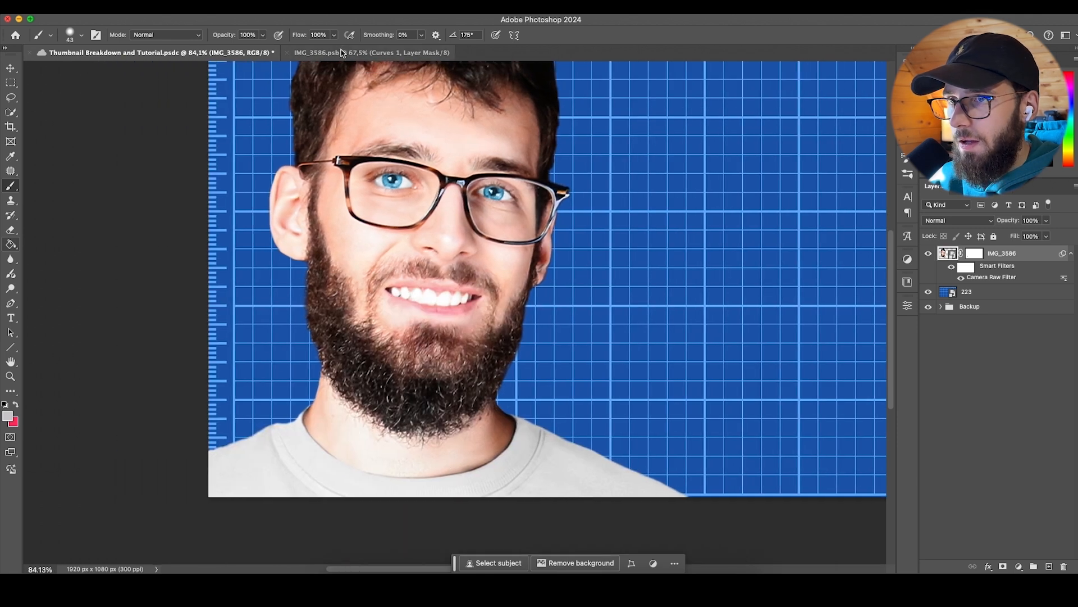
pyautogui.scroll(10, 543, 337)
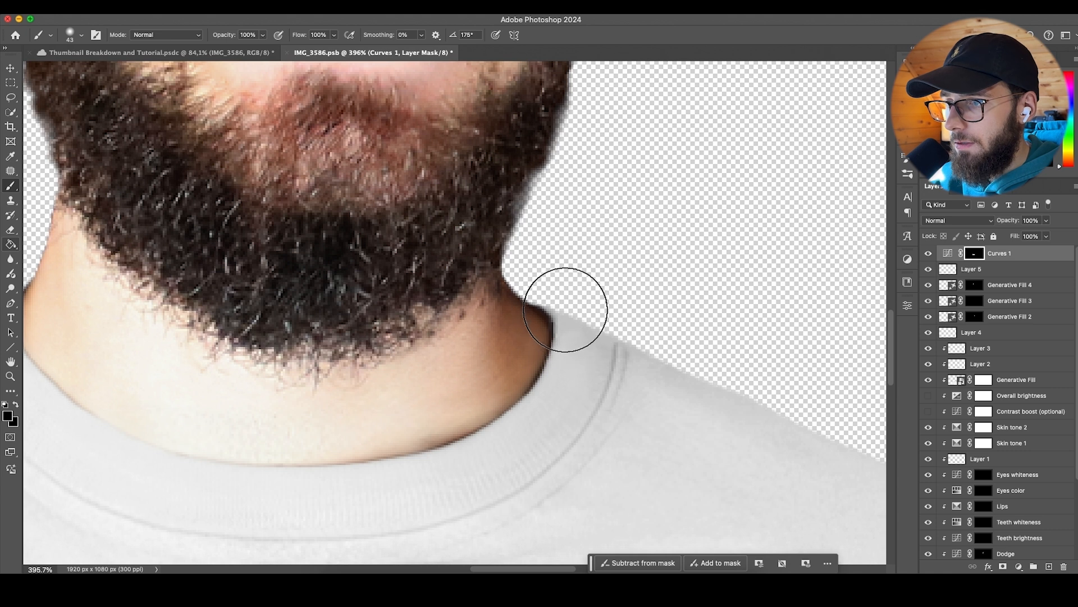
pyautogui.press('super+s')
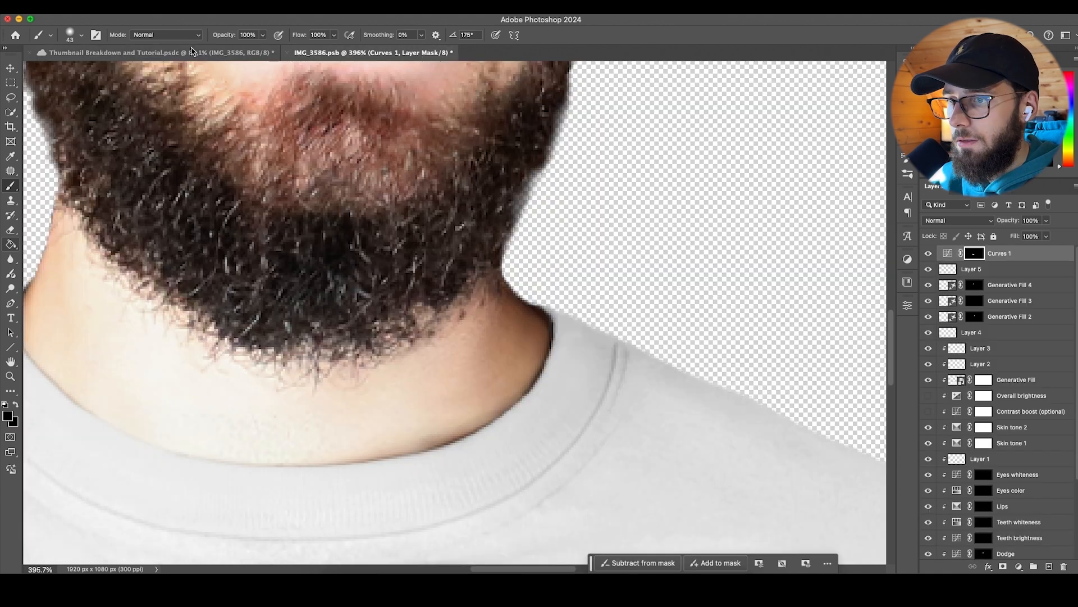
pyautogui.press('super+w')
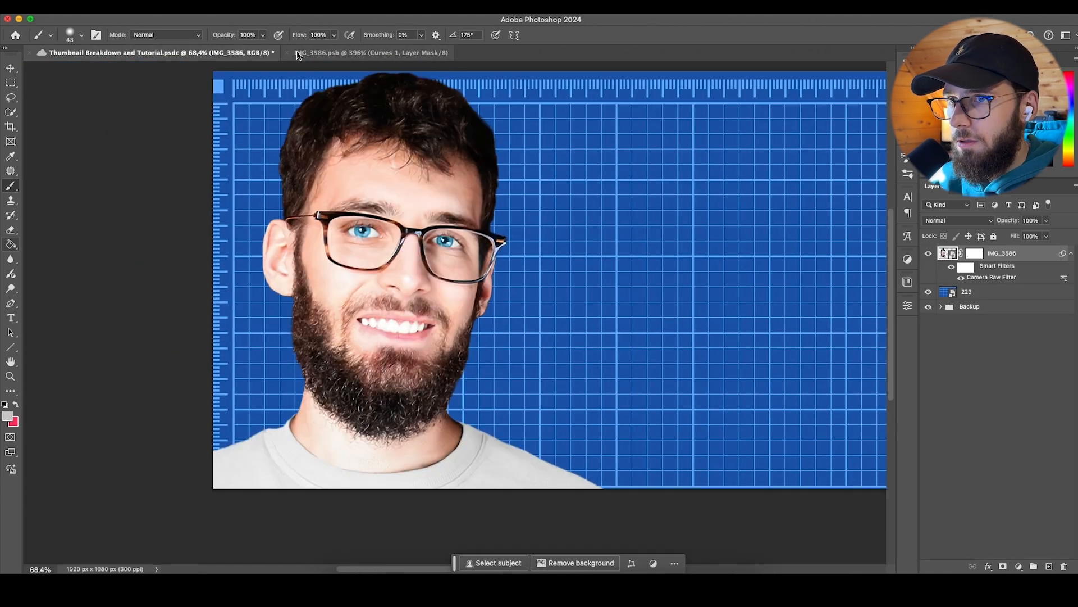
# Step: Open the Photoshop panel PSD and hide its Design and Photoshop Panel text layers
pyautogui.moveTo(534, 454); pyautogui.dragTo(408, 57)
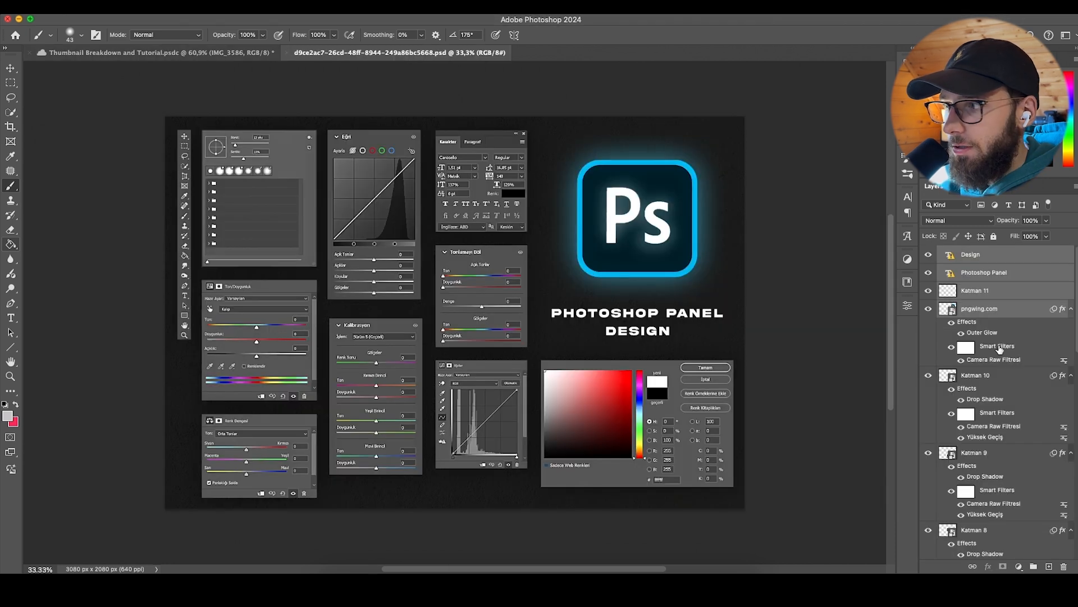
pyautogui.click(1002, 314)
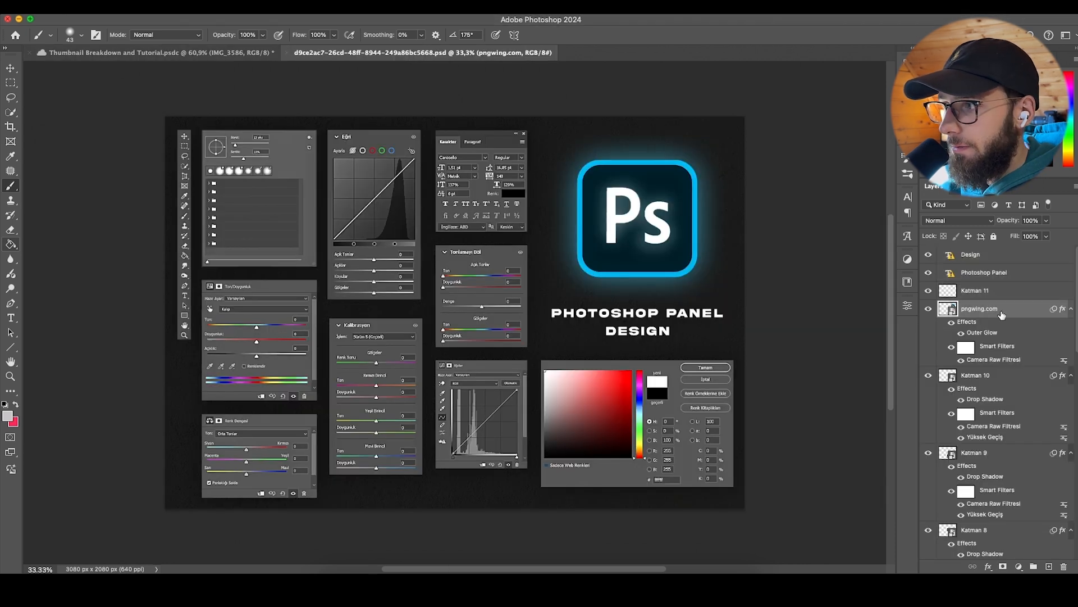
pyautogui.click(1003, 277)
pyautogui.moveTo(929, 257); pyautogui.dragTo(929, 275)
# Step: Hide the Katman 11, pngwing.com and Katman 10 layers so only the smaller panels remain
pyautogui.click(971, 293)
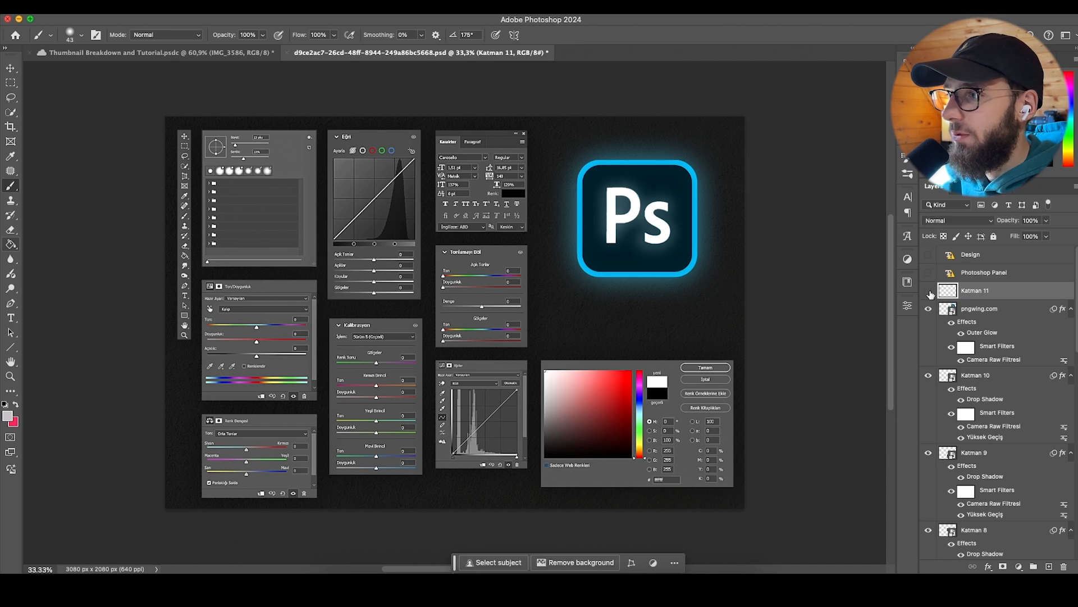
pyautogui.click(929, 292)
pyautogui.click(929, 291)
pyautogui.moveTo(929, 309); pyautogui.dragTo(933, 296)
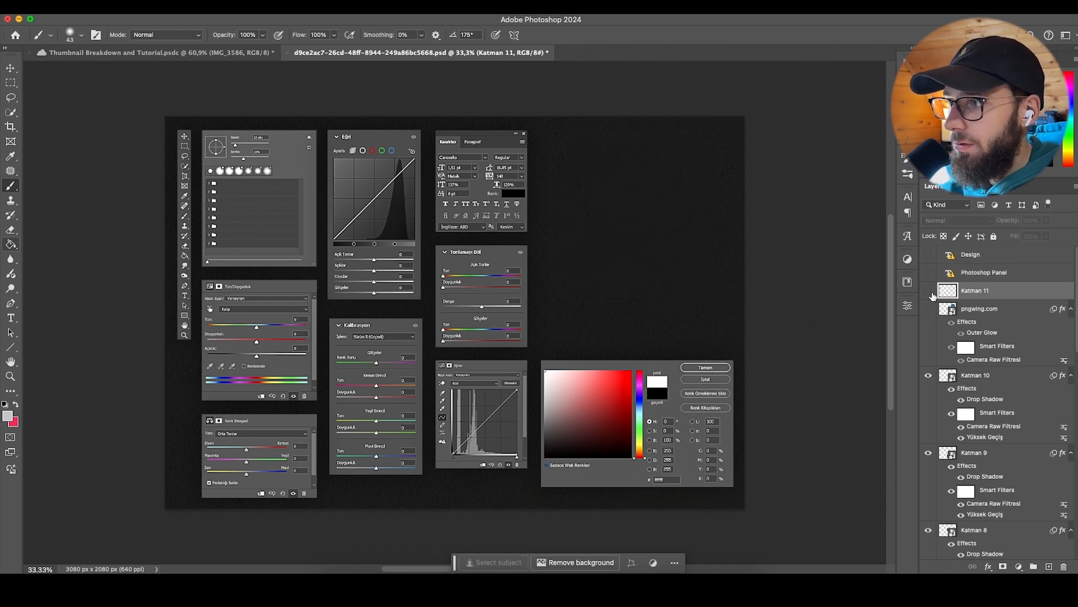
pyautogui.click(930, 375)
pyautogui.click(929, 375)
pyautogui.click(929, 376)
# Step: Copy the vertical tool strip layer, Katman 1, from the panel PSD into the thumbnail document
pyautogui.scroll(-5, 950, 371)
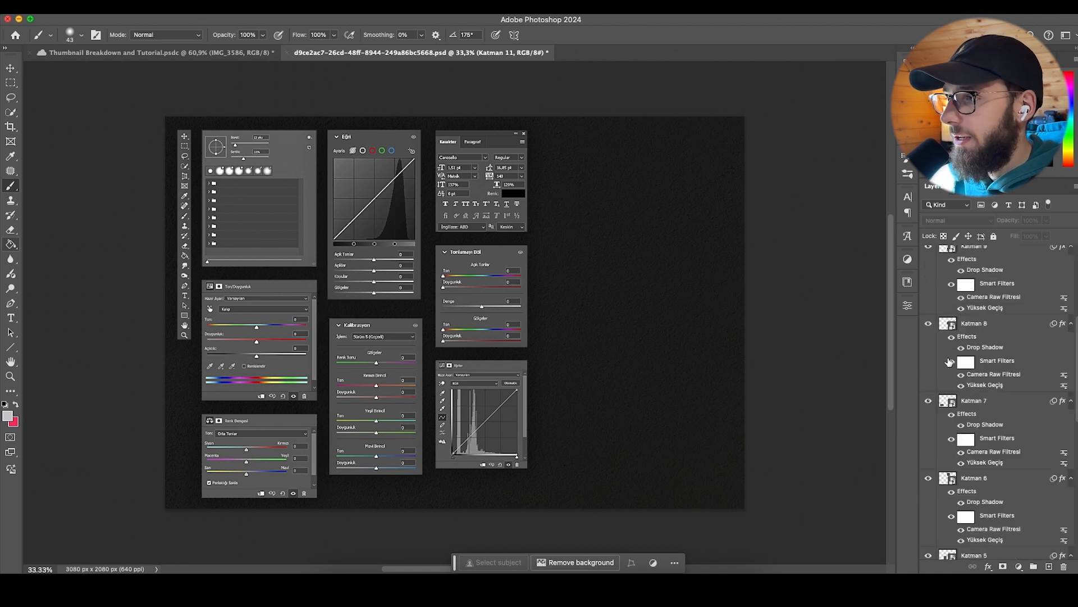
pyautogui.scroll(-8, 931, 326)
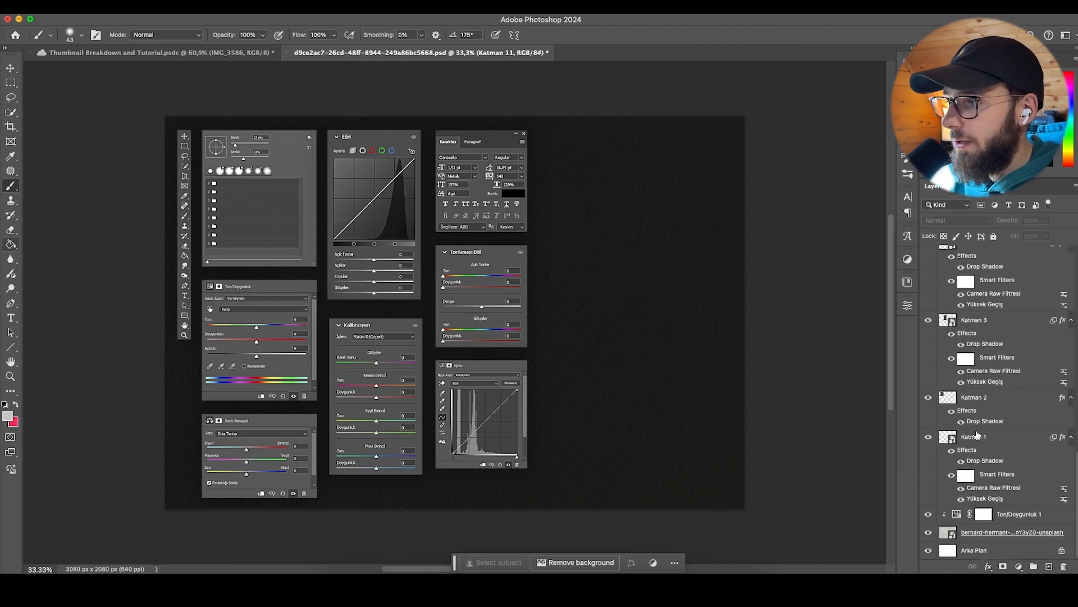
pyautogui.click(982, 442)
pyautogui.press('v')
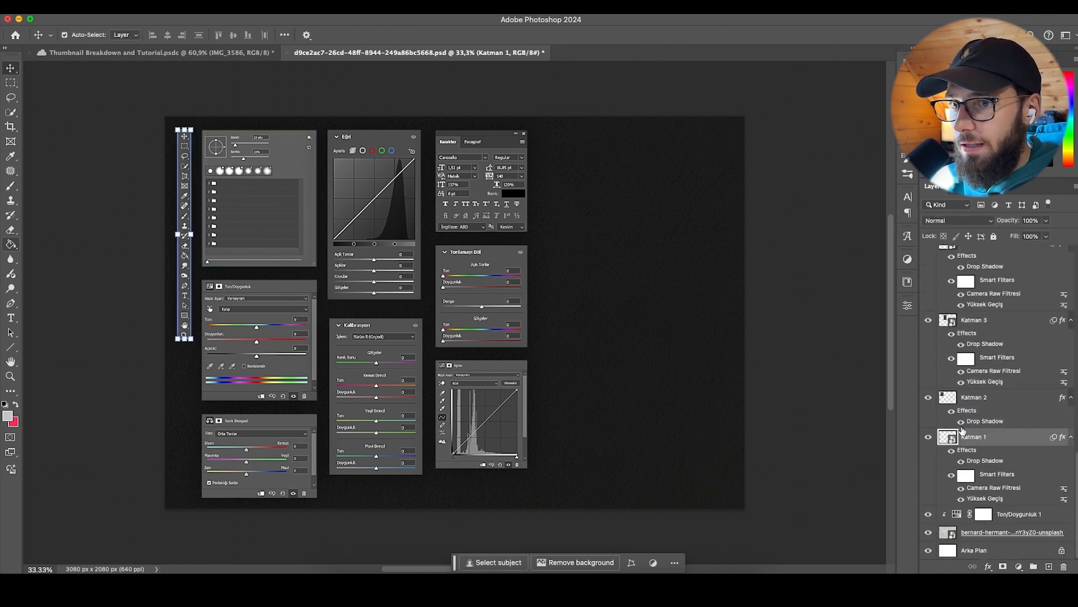
pyautogui.click(236, 54)
pyautogui.press('super+v')
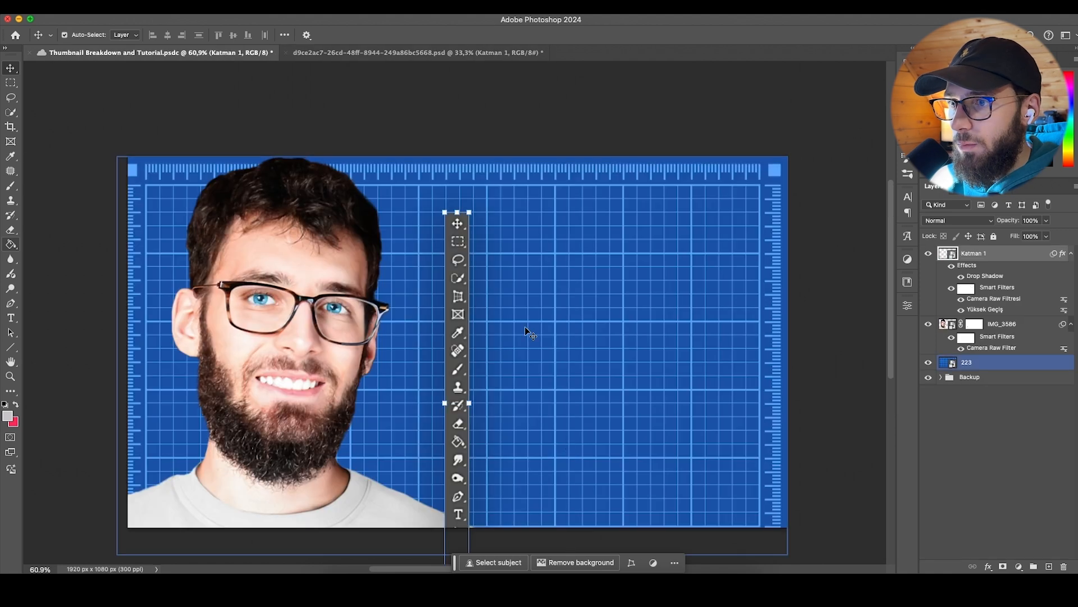
# Step: Scale down and tilt the tool strip beside the face, and move its layer below IMG_3586
pyautogui.moveTo(457, 214); pyautogui.dragTo(456, 333)
pyautogui.moveTo(454, 361); pyautogui.dragTo(434, 255)
pyautogui.moveTo(455, 200); pyautogui.dragTo(468, 201)
pyautogui.moveTo(447, 283); pyautogui.dragTo(447, 306)
pyautogui.press('Return')
pyautogui.moveTo(1017, 259); pyautogui.dragTo(1003, 345)
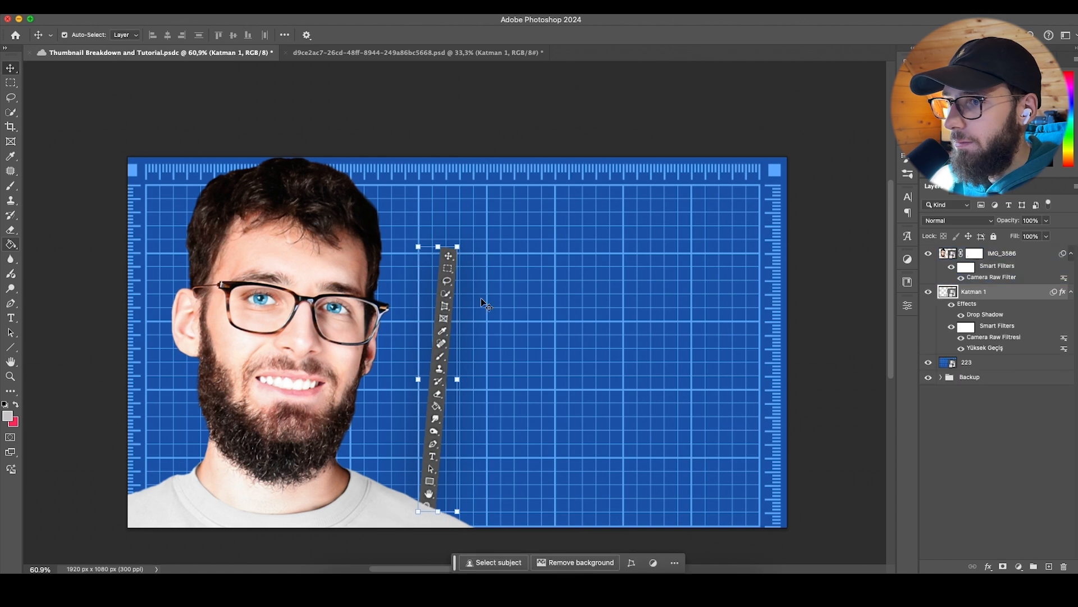
# Step: Enlarge the tilted tool strip slightly upward and apply the transform
pyautogui.press('super+t')
pyautogui.moveTo(437, 244); pyautogui.dragTo(431, 221)
pyautogui.moveTo(442, 285); pyautogui.dragTo(441, 289)
pyautogui.click(554, 35)
# Step: Create a layer group named Background, put layer 223 in it, and hide the Backup group
pyautogui.click(998, 406)
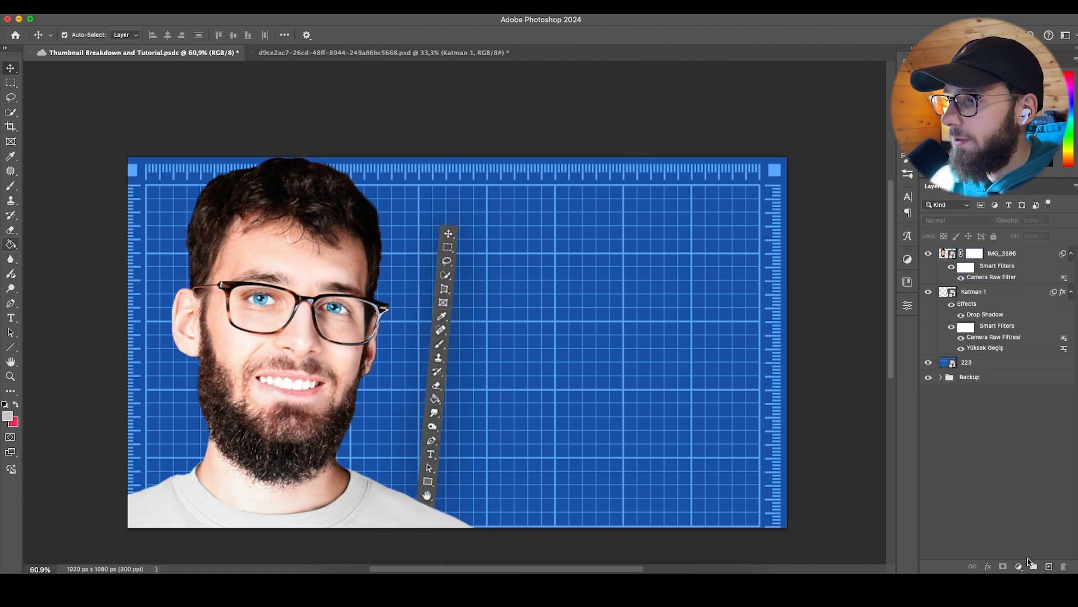
pyautogui.click(1034, 566)
pyautogui.click(928, 391)
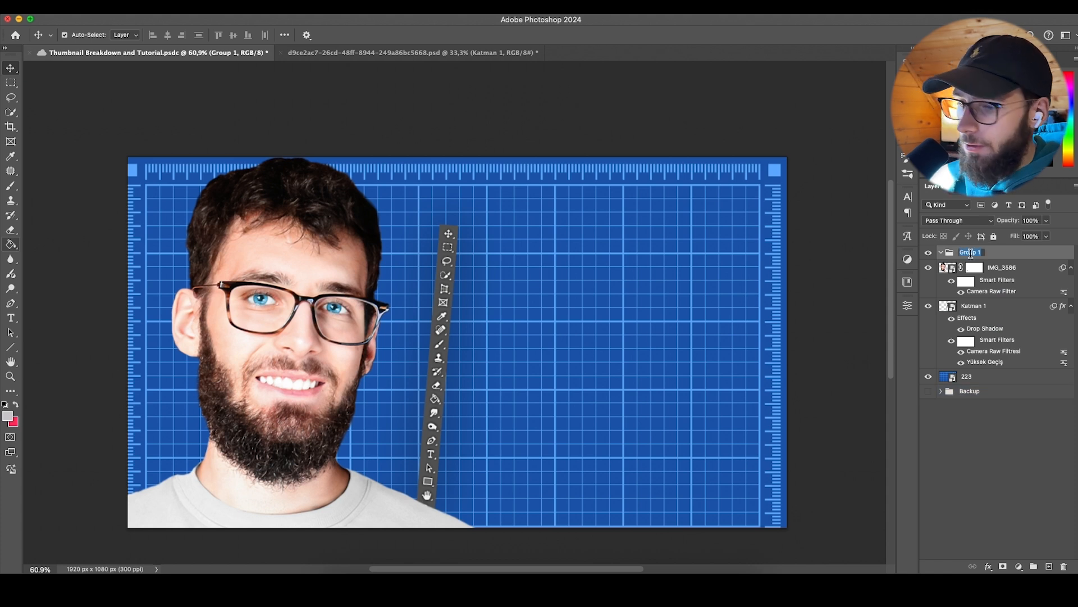
pyautogui.write('Background')
pyautogui.press('Return')
pyautogui.moveTo(979, 255); pyautogui.dragTo(967, 364)
pyautogui.click(941, 362)
# Step: Create a layer group named Subject and put the IMG_3586 layer in it
pyautogui.click(999, 450)
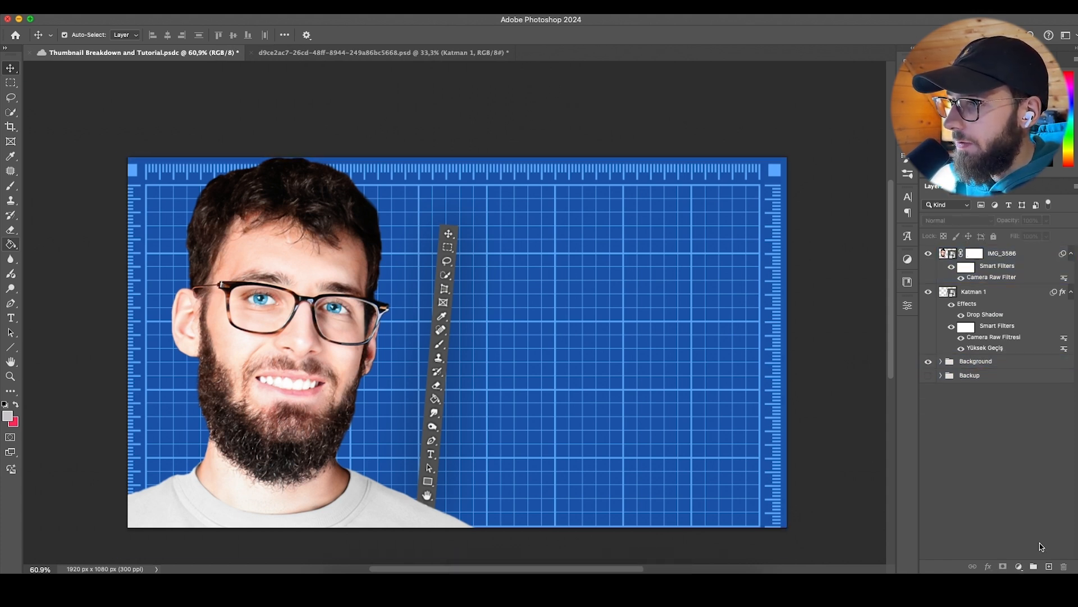
pyautogui.click(1033, 566)
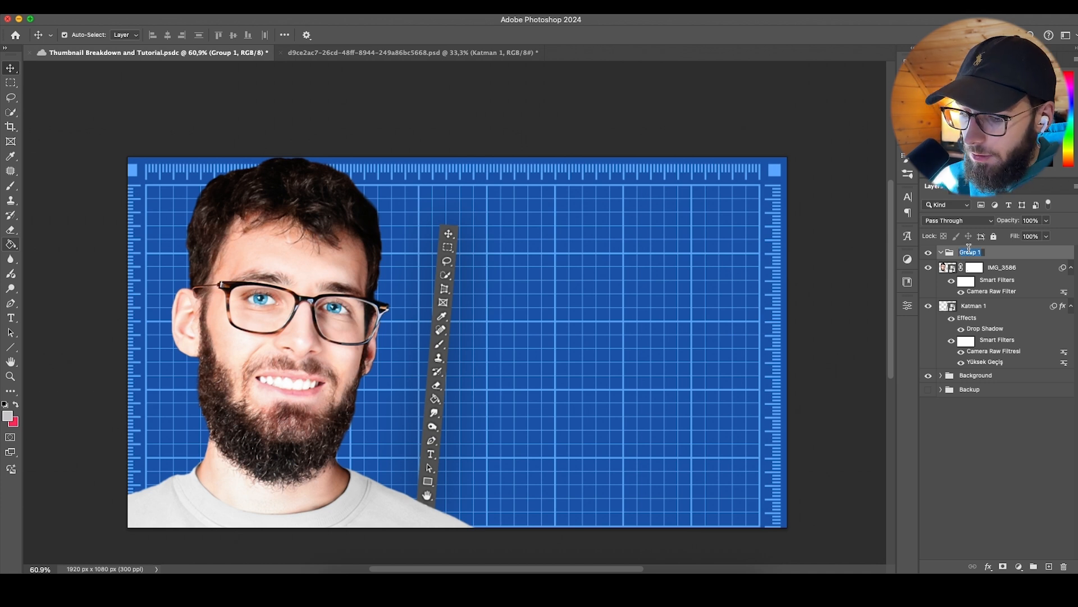
pyautogui.moveTo(993, 268)
pyautogui.mouseDown()
pyautogui.moveTo(992, 249)
pyautogui.moveTo(984, 254)
pyautogui.mouseUp()
pyautogui.click(978, 377)
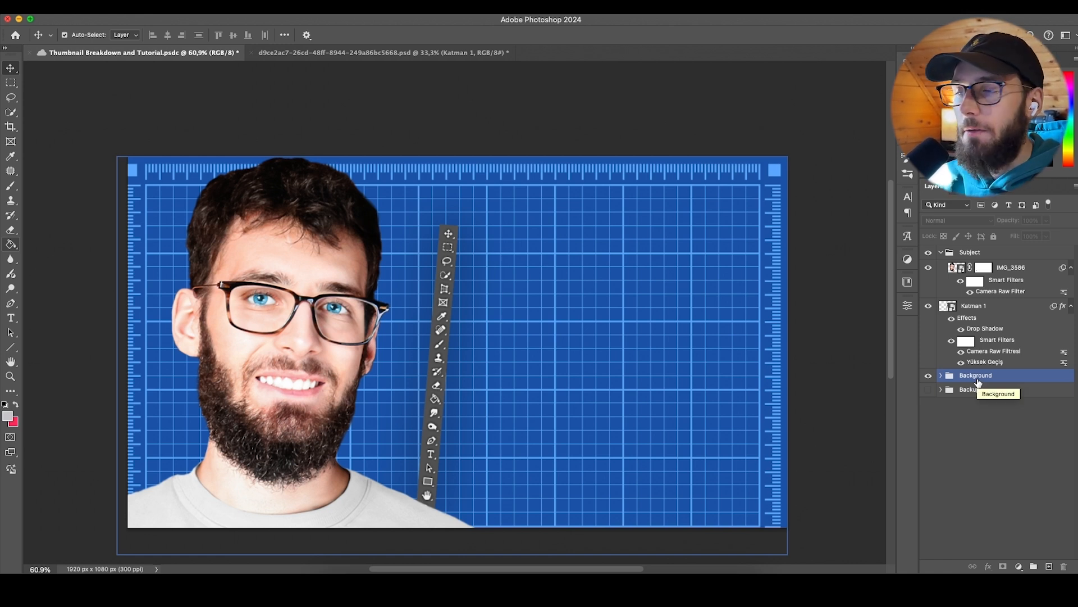
# Step: Group the Katman 1 layer and name the group Objects
pyautogui.click(974, 303)
pyautogui.click(1019, 544)
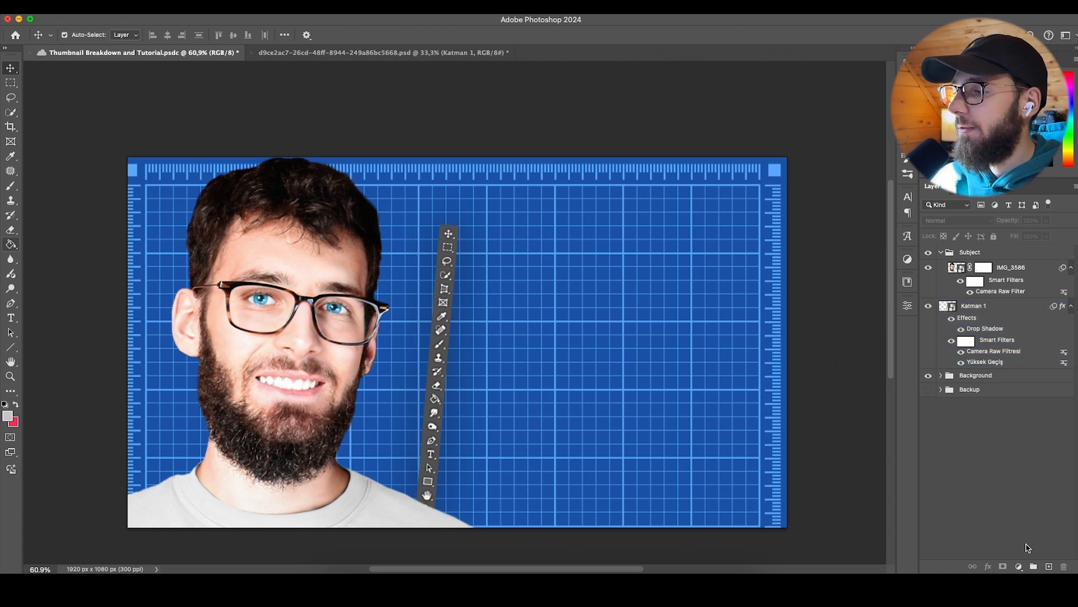
pyautogui.click(987, 345)
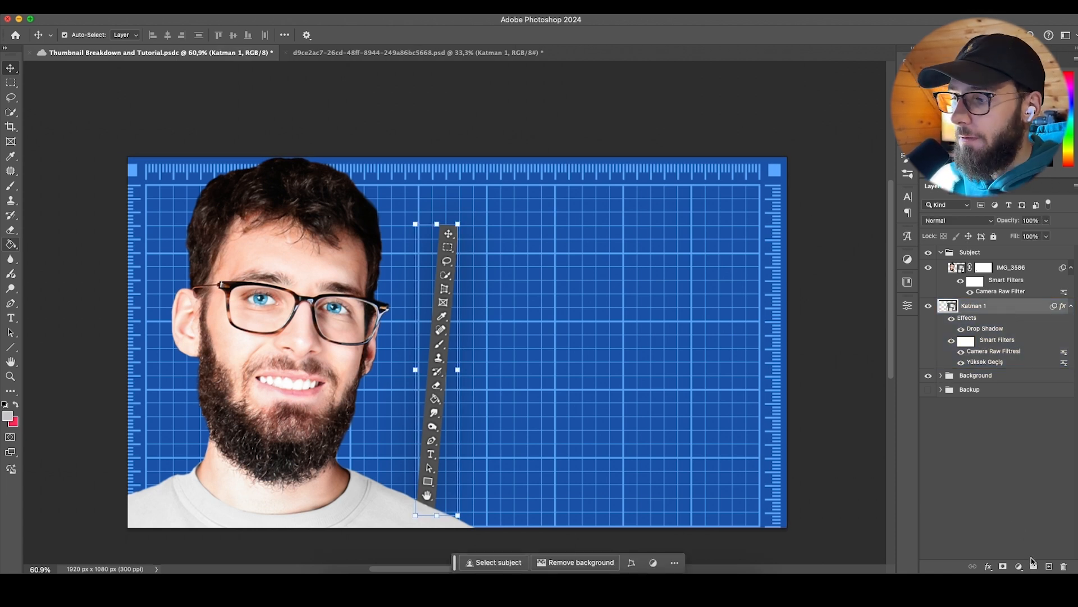
pyautogui.press('super+g')
pyautogui.doubleClick(970, 305)
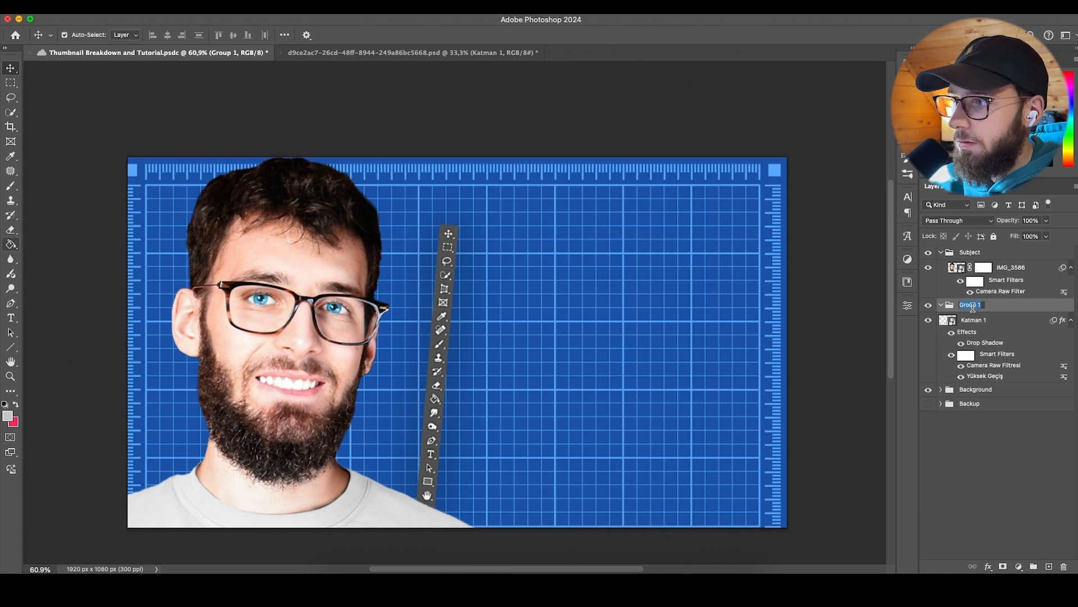
pyautogui.write('Objects')
pyautogui.press('Return')
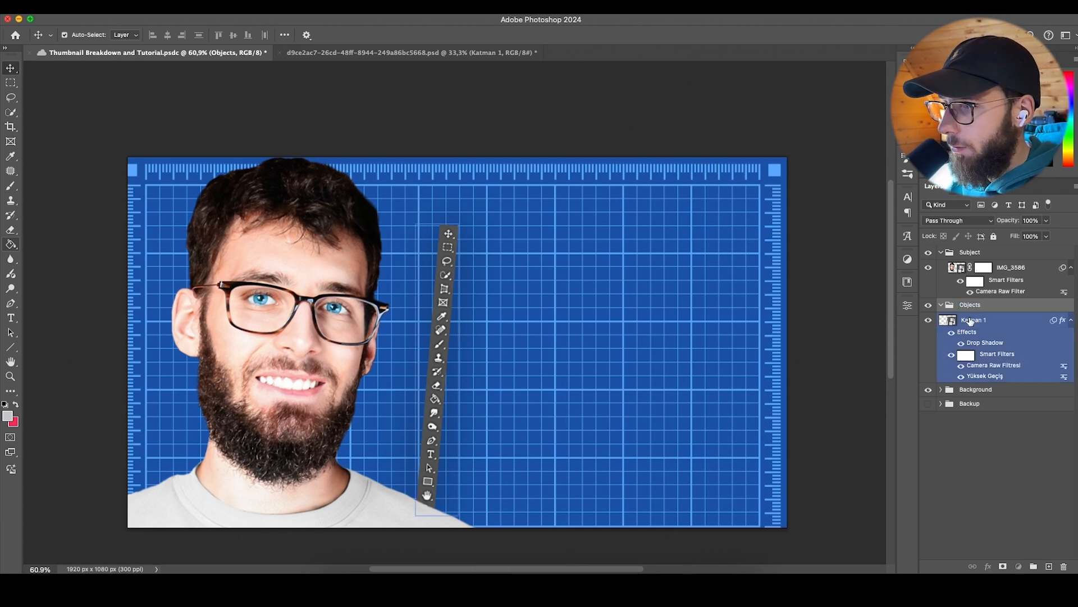
# Step: Move the tool strip closer to the portrait and rotate it slightly more upright
pyautogui.click(983, 320)
pyautogui.press('super+t')
pyautogui.press('Escape')
pyautogui.scroll(5, 434, 296)
pyautogui.scroll(2, 433, 297)
pyautogui.scroll(-6, 560, 380)
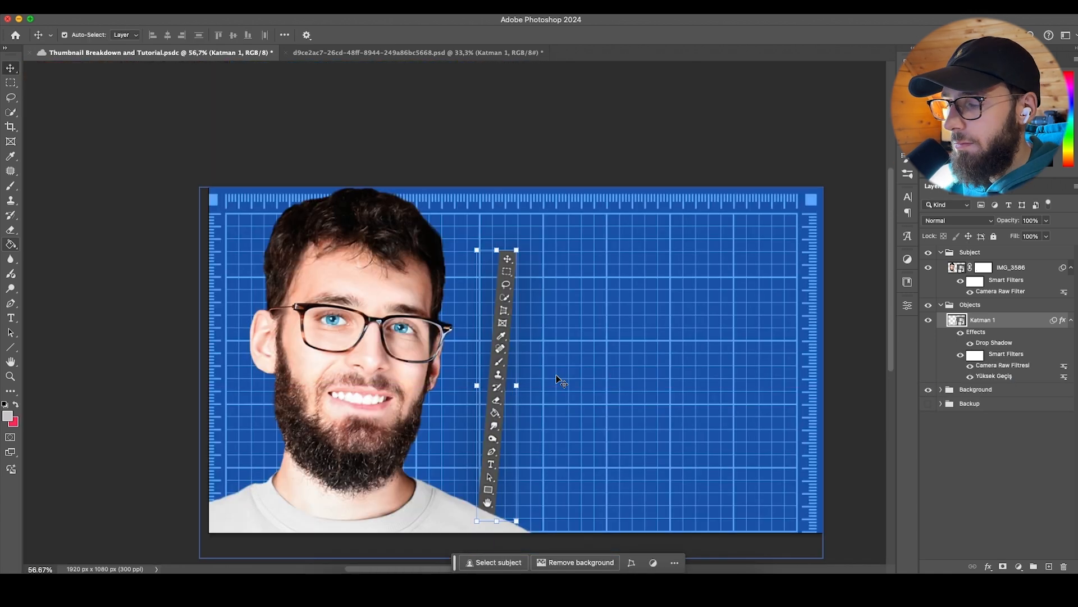
pyautogui.hscroll(1, 500, 362)
pyautogui.moveTo(474, 337); pyautogui.dragTo(459, 336)
pyautogui.moveTo(481, 268); pyautogui.dragTo(488, 244)
# Step: Place the many_icons image into the thumbnail document at its default fitted size
pyautogui.click(549, 512)
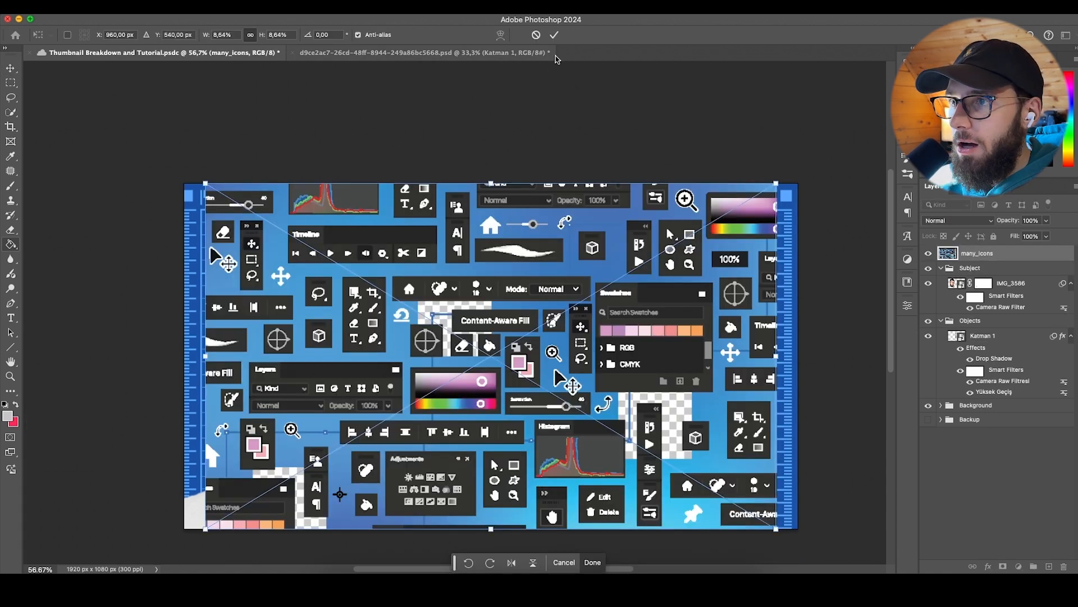
pyautogui.click(554, 35)
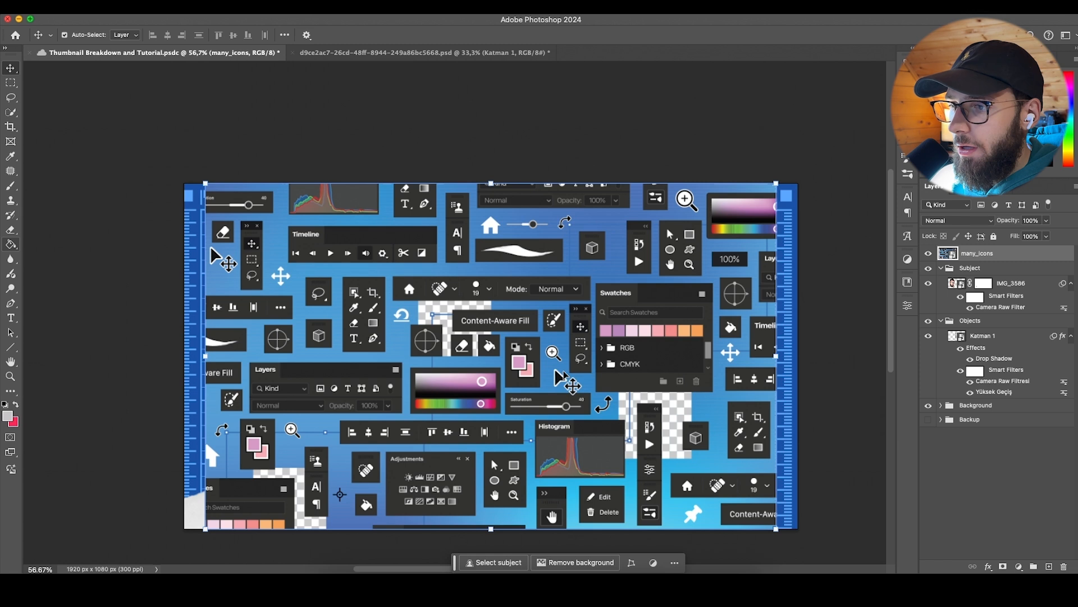
# Step: Try to select the arrow cursor in the many_icons image with the Object Selection tool
pyautogui.scroll(5, 573, 387)
pyautogui.scroll(1, 533, 375)
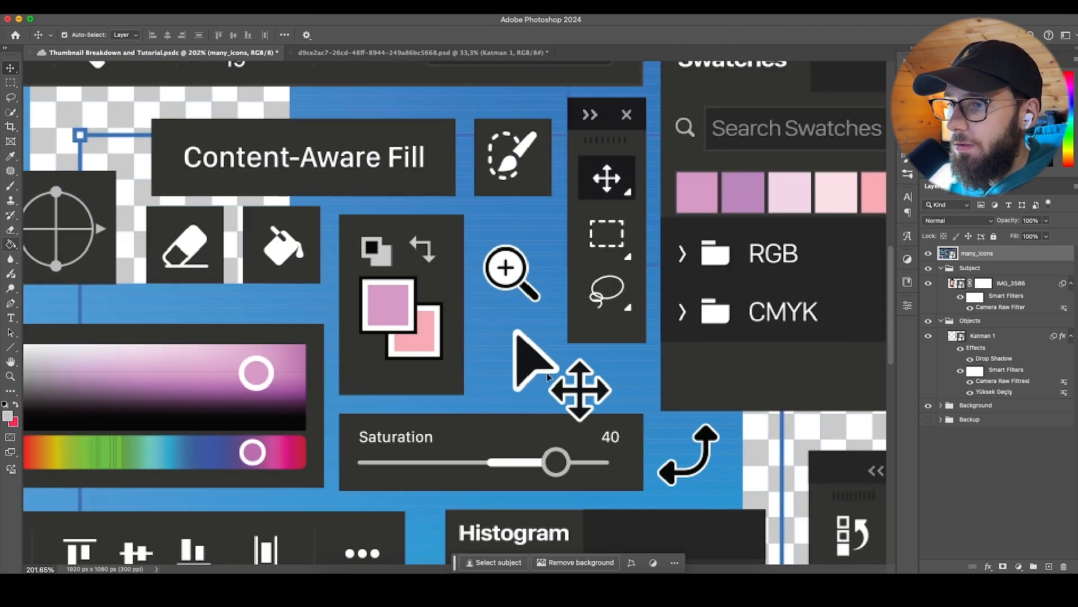
pyautogui.click(11, 96)
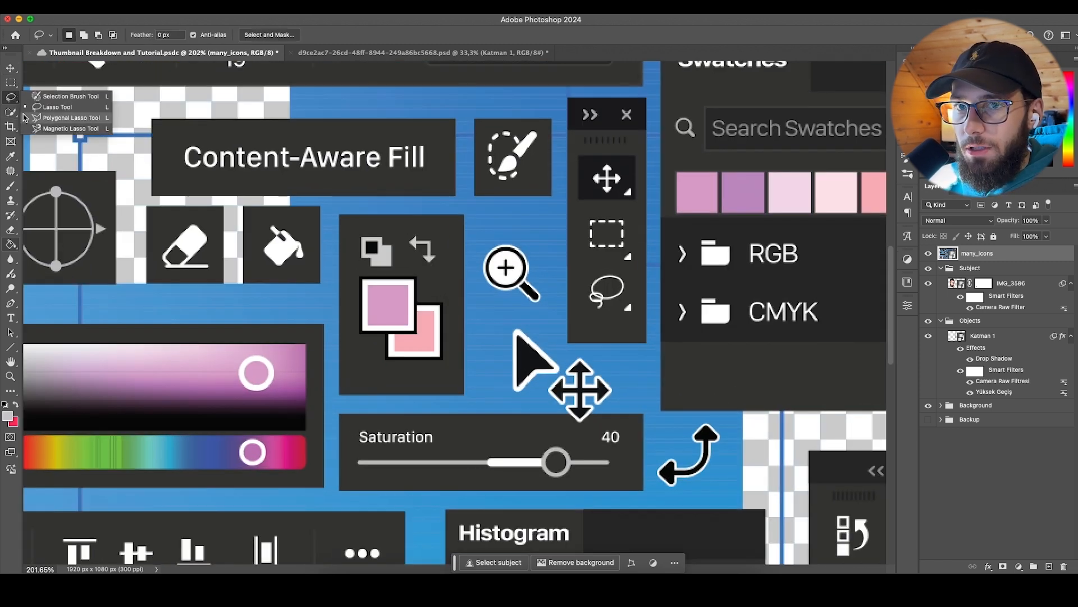
pyautogui.click(10, 111)
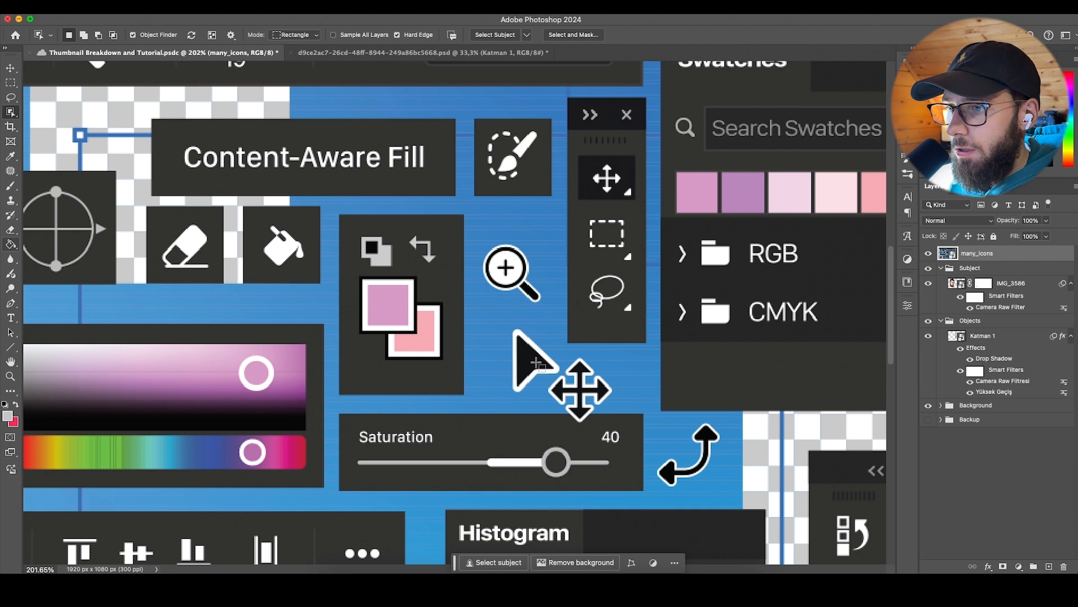
pyautogui.click(530, 362)
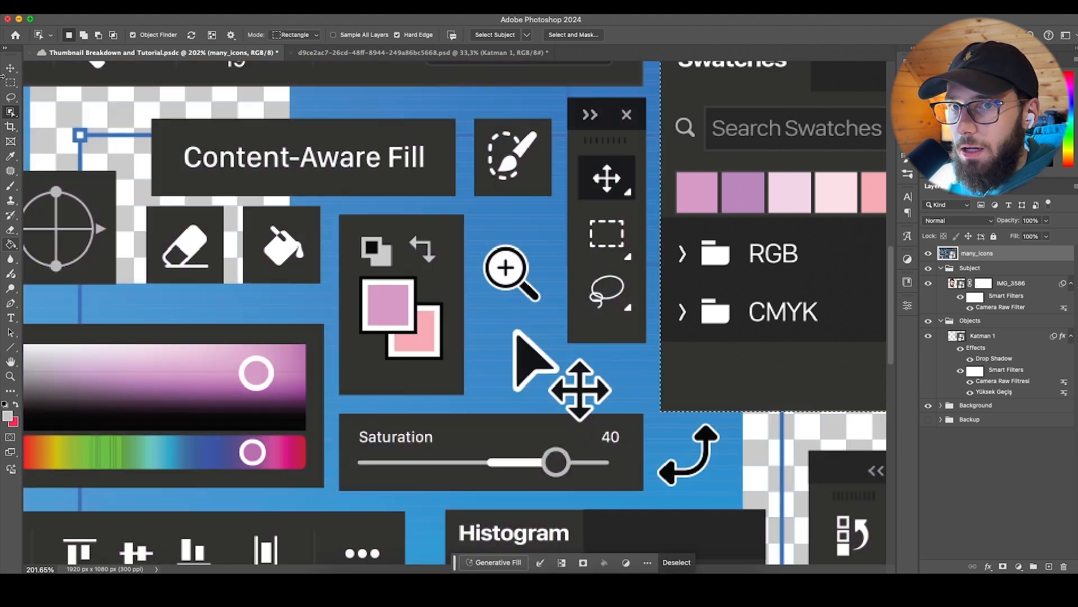
pyautogui.press('super+d')
# Step: Select the arrow cursor and its adjoining four-way move icon with the Magic Wand tool
pyautogui.rightClick(10, 112)
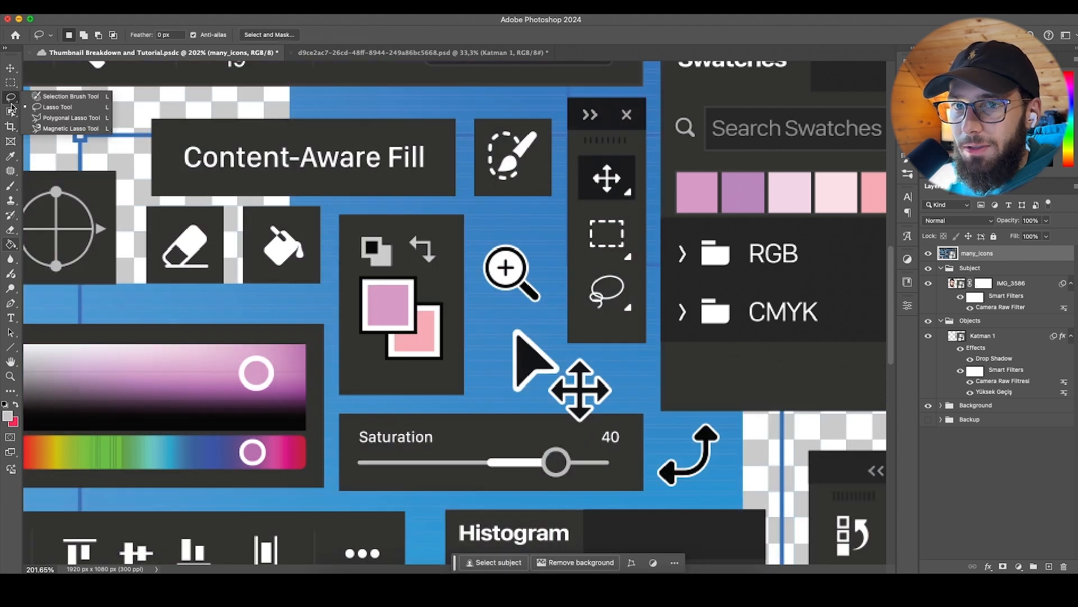
pyautogui.click(55, 131)
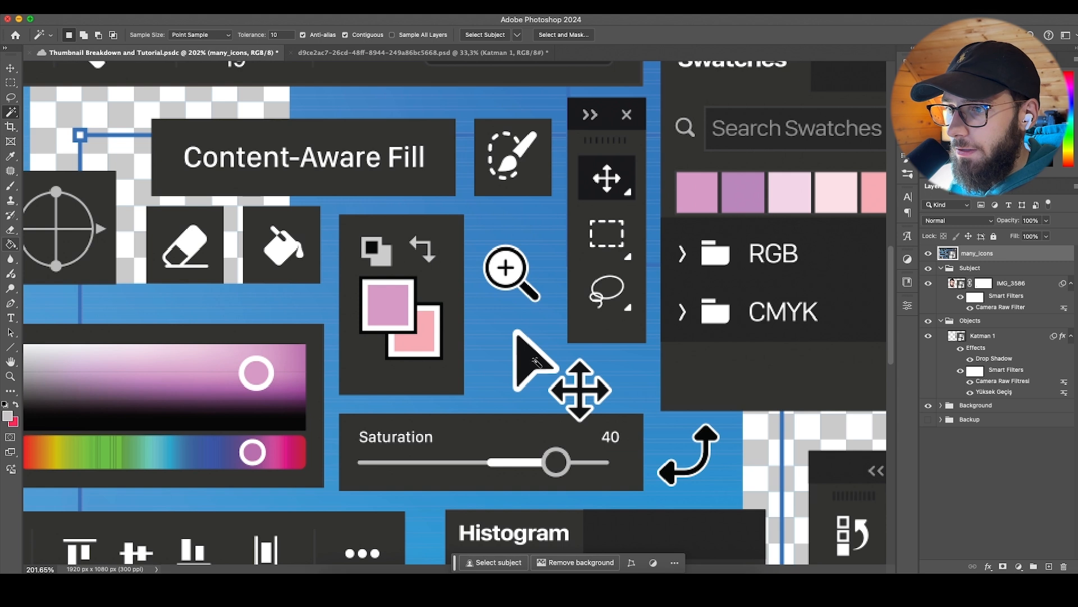
pyautogui.click(538, 363)
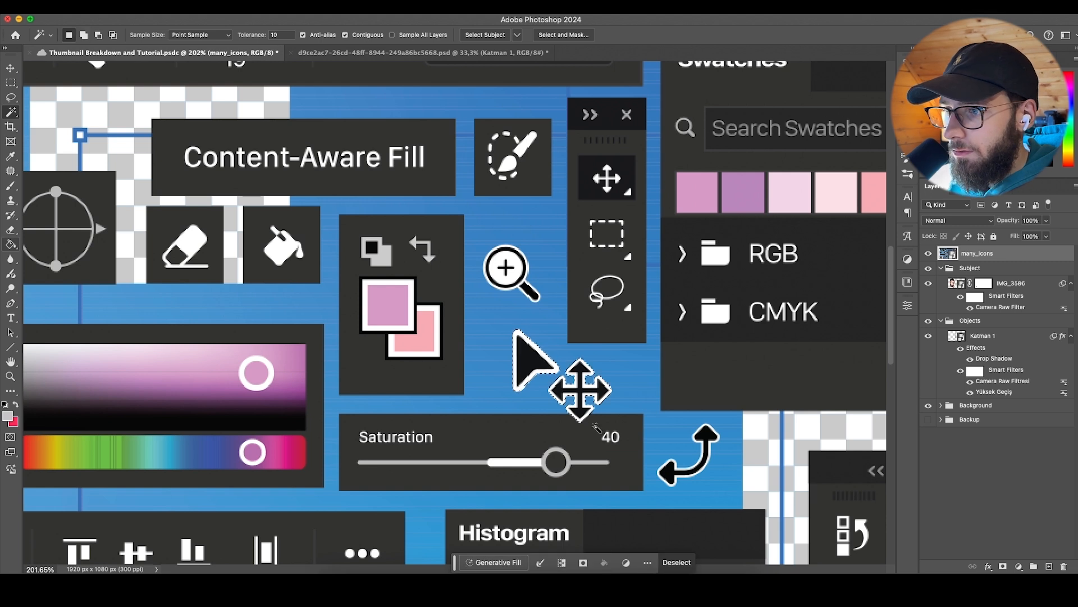
# Step: Try masking the many_icons layer to the selected cursor icons, and undo the mask
pyautogui.click(583, 562)
pyautogui.press('v')
pyautogui.scroll(-5, 535, 434)
pyautogui.scroll(-3, 535, 433)
pyautogui.press('super+z')
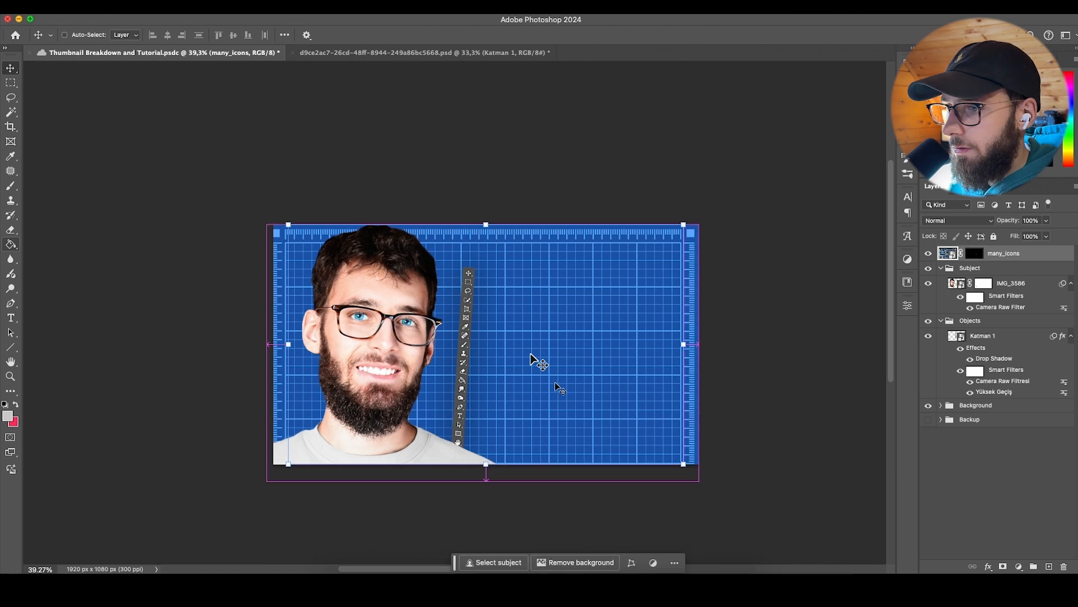
# Step: Copy the selected cursor icons to their own layer and hide the many_icons layer
pyautogui.scroll(10, 537, 362)
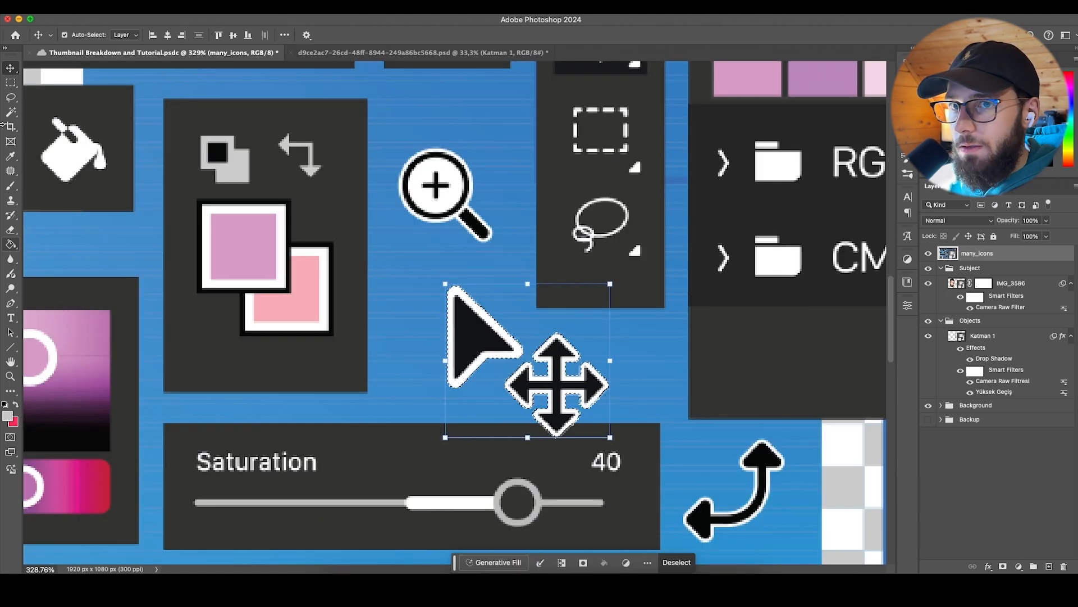
pyautogui.press('m')
pyautogui.rightClick(492, 265)
pyautogui.click(528, 360)
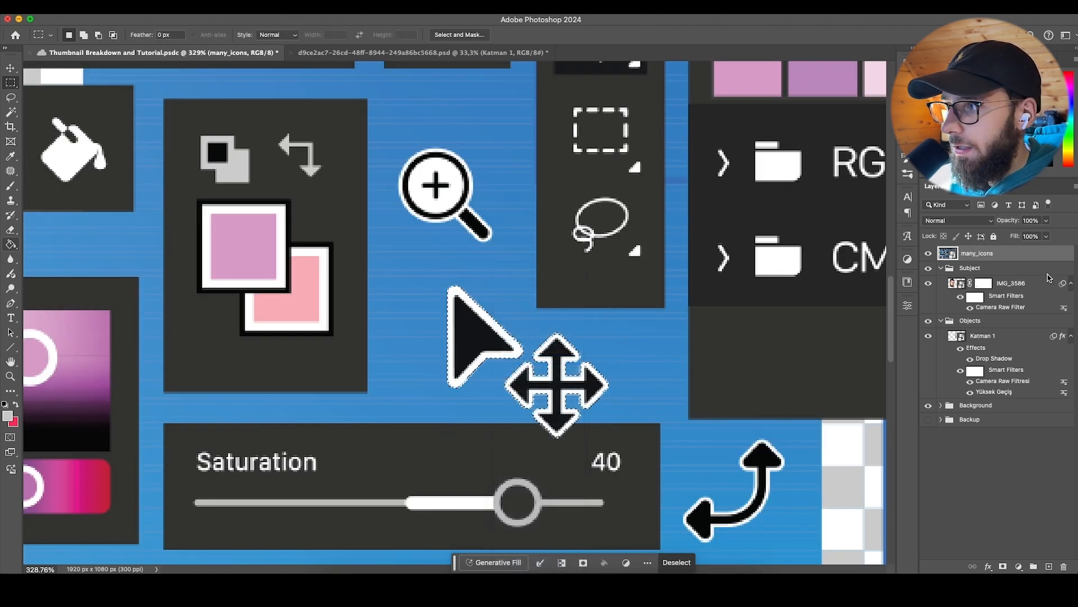
pyautogui.click(930, 269)
# Step: Move the copied cursor icons to the grid's lower-right area, scale them to 355.41% and rotate them -5.47°
pyautogui.press('v')
pyautogui.scroll(-10, 528, 366)
pyautogui.click(528, 366)
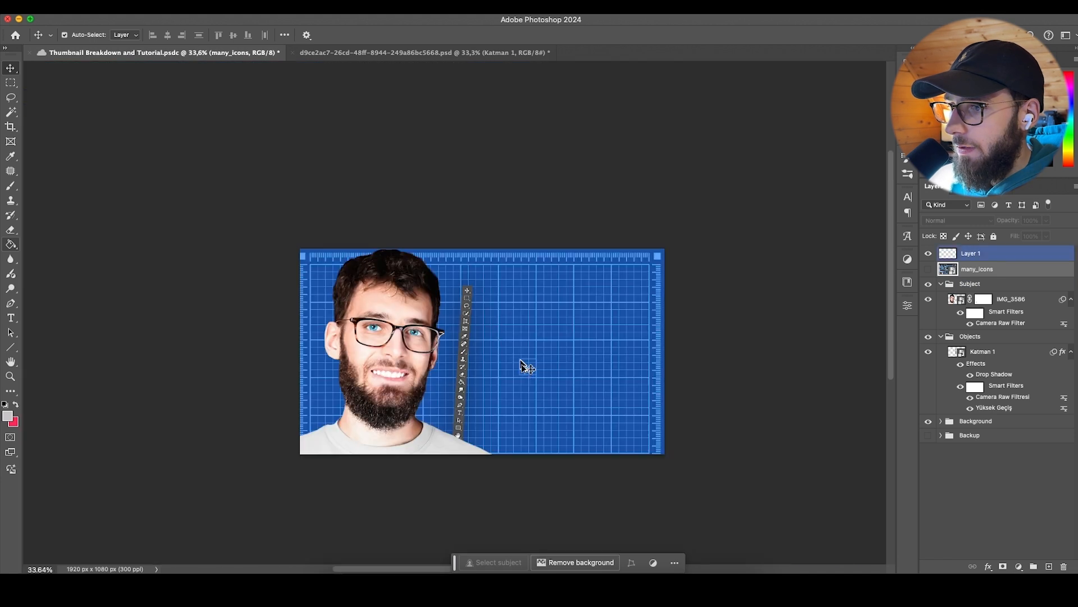
pyautogui.hotkey('ctrl', 't')
pyautogui.moveTo(537, 366); pyautogui.dragTo(603, 366)
pyautogui.scroll(4, 627, 405)
pyautogui.moveTo(586, 415); pyautogui.dragTo(672, 452)
pyautogui.moveTo(697, 479); pyautogui.dragTo(676, 461)
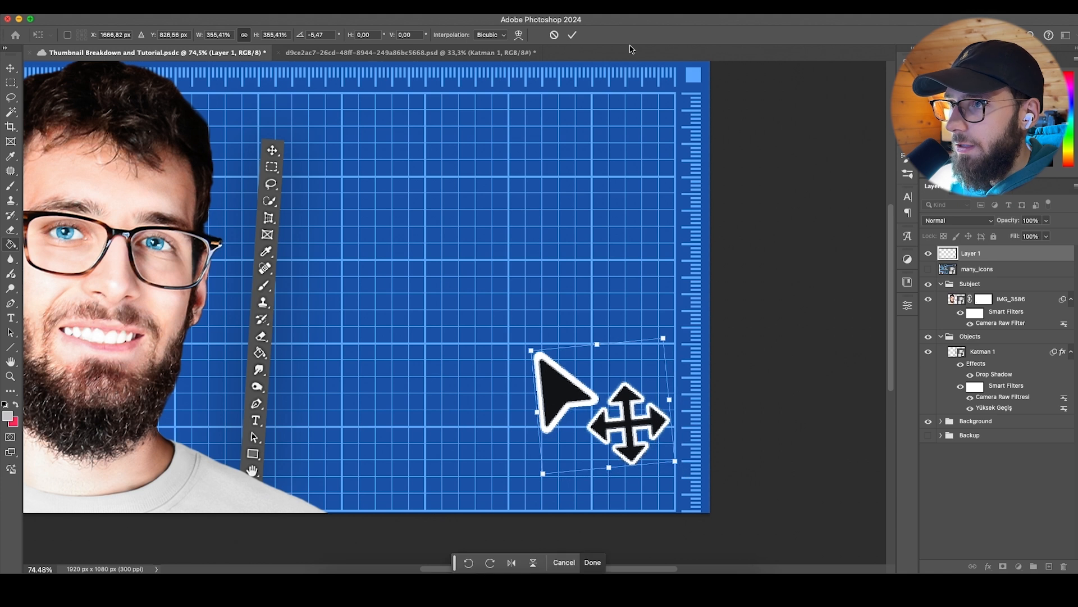
pyautogui.click(572, 35)
# Step: Examine the cursor icons close up in many_icons.eps and return to the thumbnail document
pyautogui.scroll(-2, 626, 406)
pyautogui.scroll(5, 626, 406)
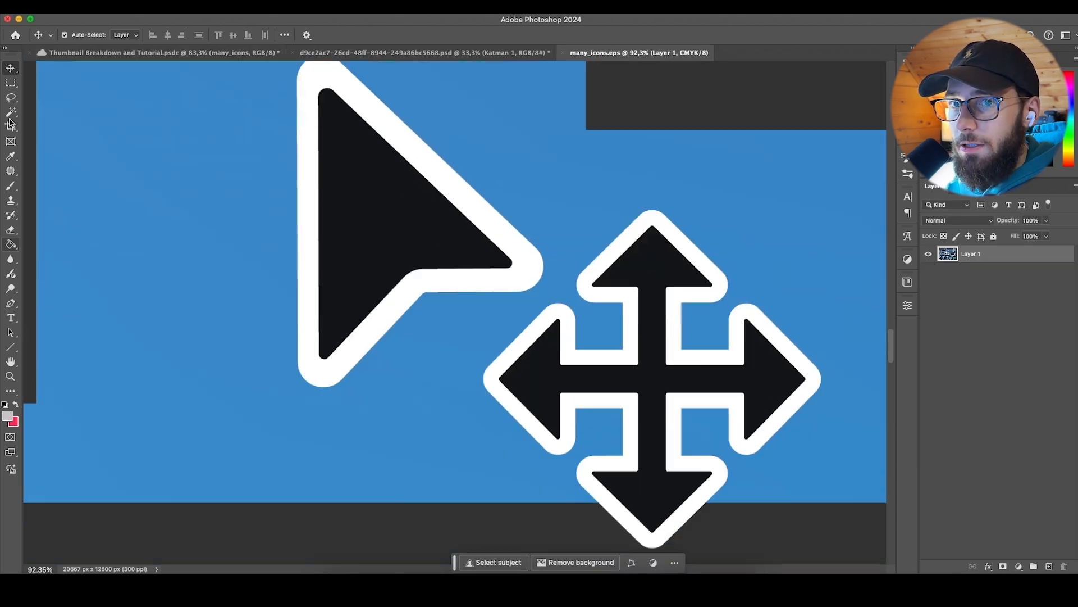
pyautogui.click(216, 52)
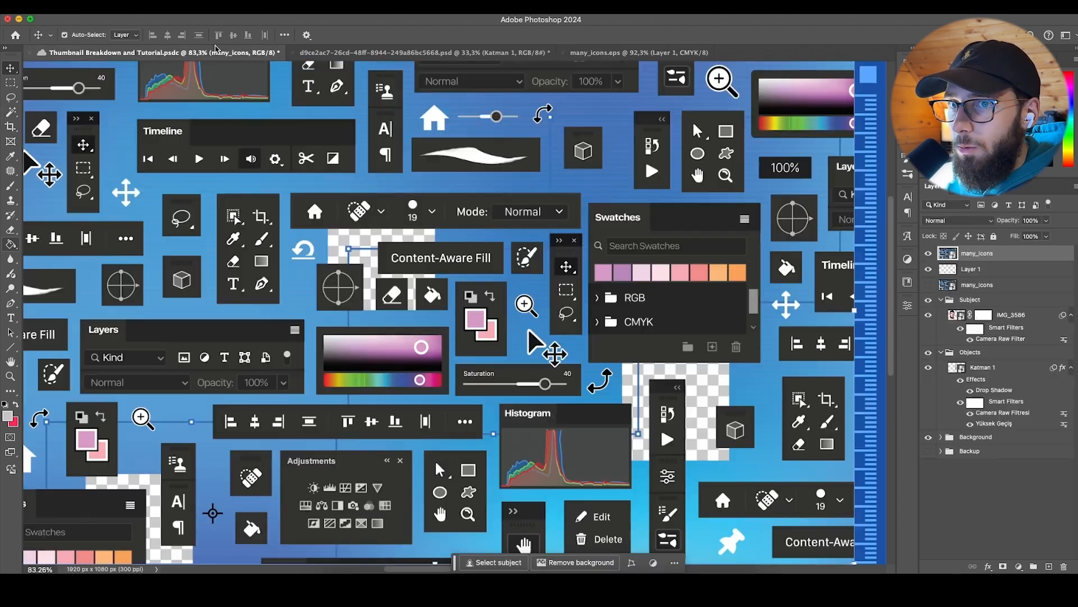
# Step: Paste the copied icon artwork as a new layer above the hidden many_icons layer, scale it down and place its cursor icons on the canvas
pyautogui.click(929, 254)
pyautogui.press('super+v')
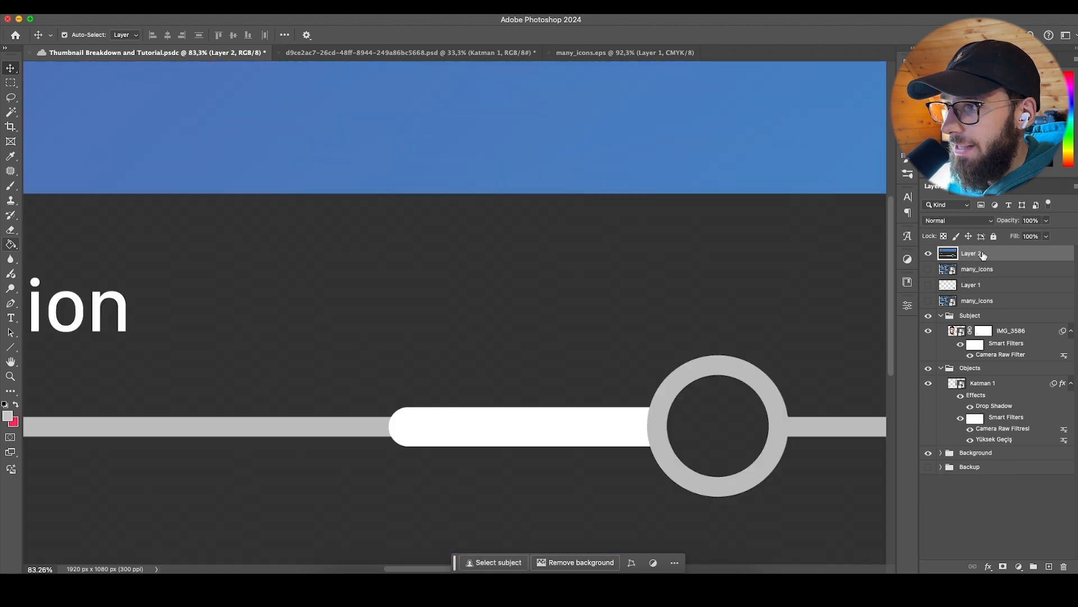
pyautogui.scroll(-5, 613, 329)
pyautogui.moveTo(697, 315); pyautogui.dragTo(695, 354)
pyautogui.moveTo(488, 274); pyautogui.dragTo(557, 314)
pyautogui.scroll(-5, 549, 330)
pyautogui.moveTo(552, 341); pyautogui.dragTo(408, 250)
pyautogui.scroll(15, 560, 335)
pyautogui.moveTo(558, 272); pyautogui.dragTo(573, 281)
pyautogui.scroll(5, 573, 291)
pyautogui.scroll(10, 573, 291)
pyautogui.scroll(-5, 561, 274)
pyautogui.press('Return')
# Step: Mask Layer 2 to the two cursor icons, marquee the area around them and copy it to a new layer
pyautogui.click(11, 113)
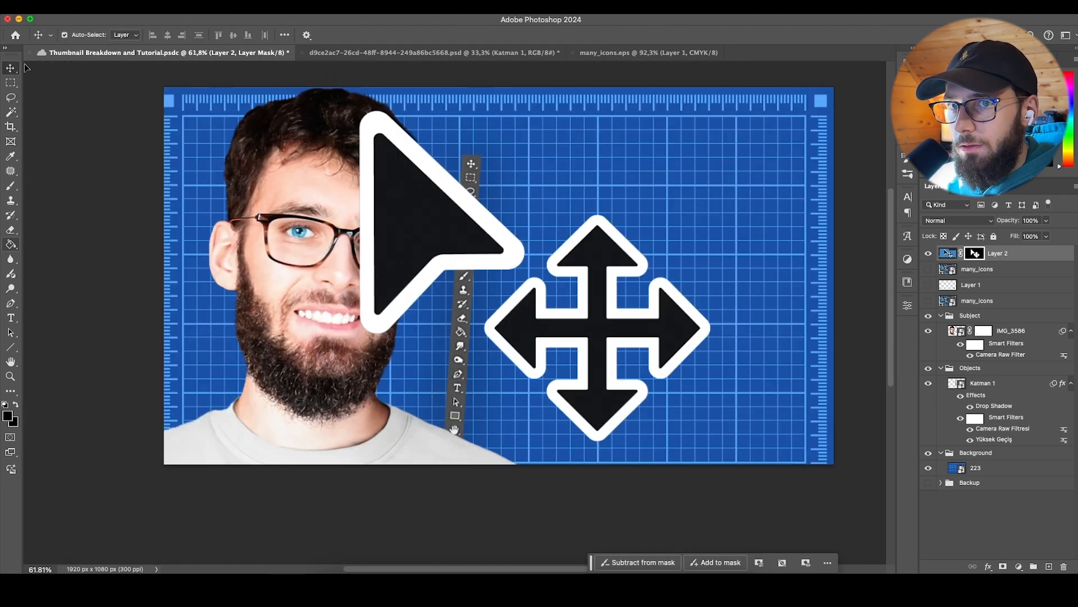
pyautogui.press('m')
pyautogui.moveTo(329, 102); pyautogui.dragTo(728, 448)
pyautogui.rightClick(560, 334)
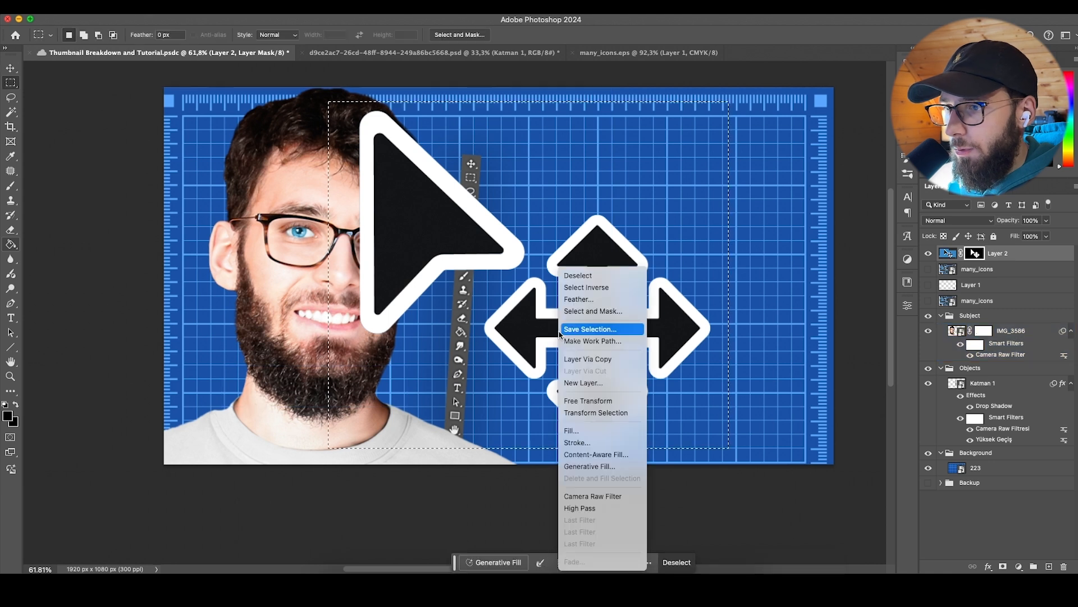
pyautogui.click(588, 359)
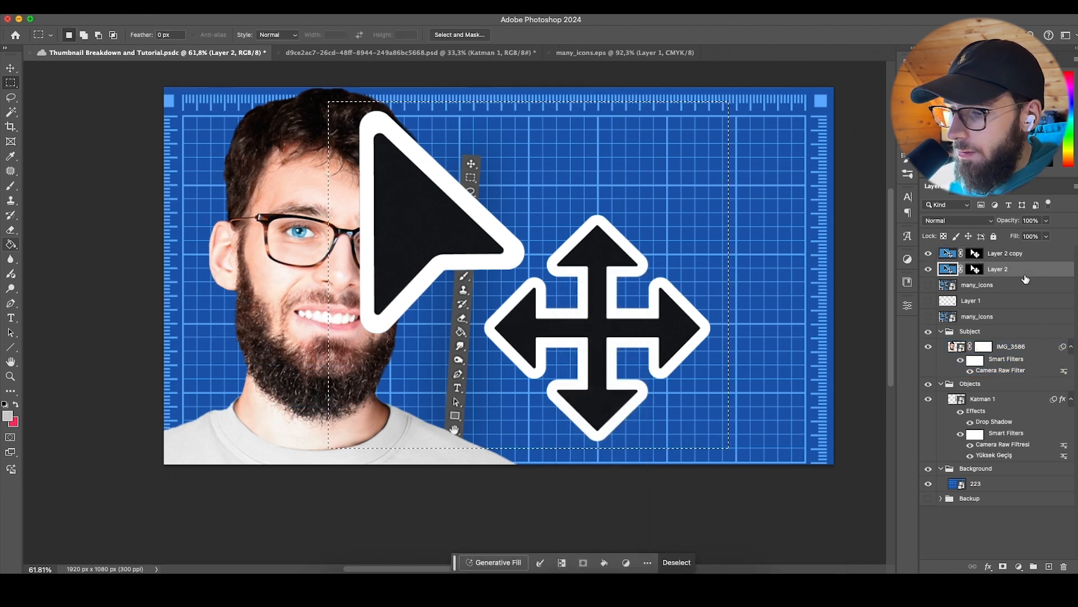
# Step: Delete the original Layer 2 and convert Layer 2 copy to a smart object
pyautogui.press('v')
pyautogui.rightClick(1018, 272)
pyautogui.click(937, 280)
pyautogui.press('Return')
pyautogui.rightClick(1029, 254)
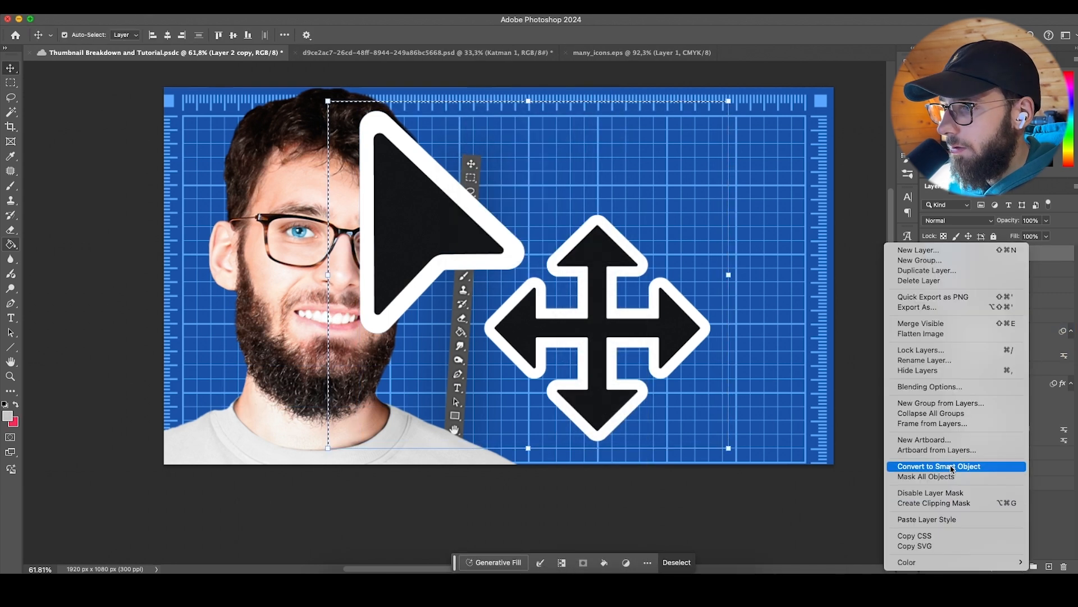
pyautogui.click(952, 467)
# Step: Shrink the cursor icons smart object and move it to the lower-right area of the grid
pyautogui.moveTo(729, 449); pyautogui.dragTo(514, 262)
pyautogui.moveTo(467, 204); pyautogui.dragTo(733, 359)
pyautogui.press('Return')
# Step: Delete both many_icons layers and Layer 1, and close the icon source documents without saving
pyautogui.click(1005, 300)
pyautogui.keyDown('shift'); pyautogui.click(1001, 273); pyautogui.keyUp('shift')
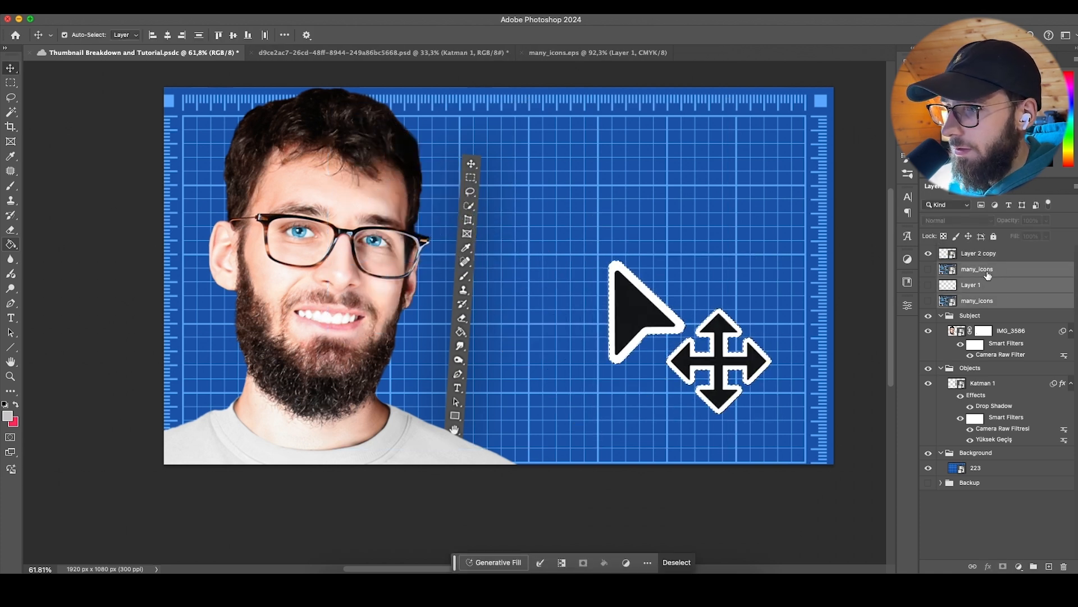
pyautogui.click(1005, 260)
pyautogui.click(998, 272)
pyautogui.click(279, 52)
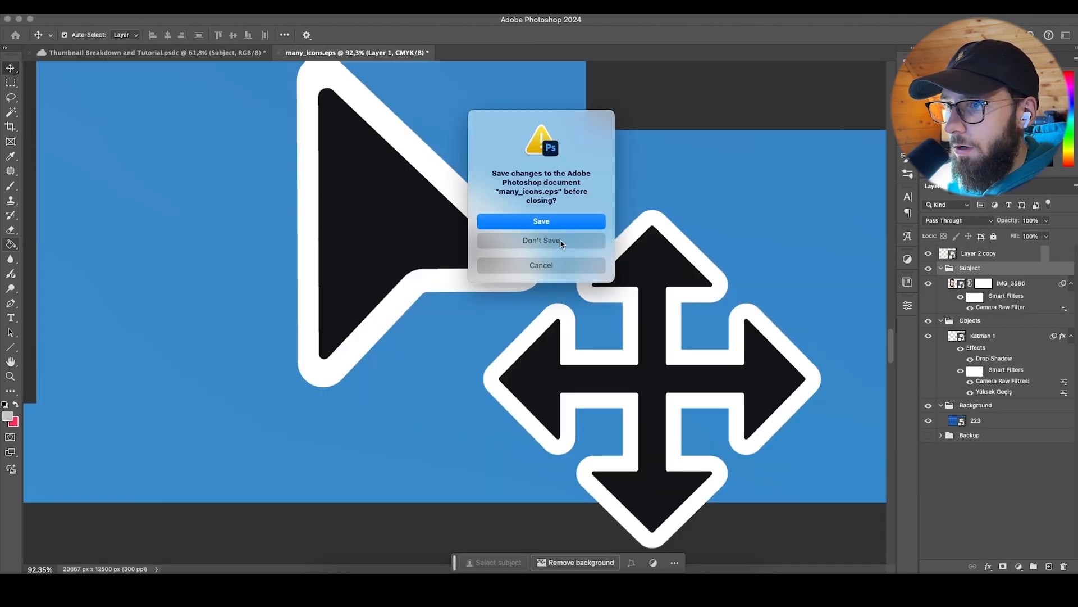
pyautogui.click(562, 245)
# Step: Open the glass morphism browser mockup PSD and inspect its Mockup and Place your text here layers
pyautogui.click(336, 583)
pyautogui.moveTo(357, 339); pyautogui.dragTo(317, 54)
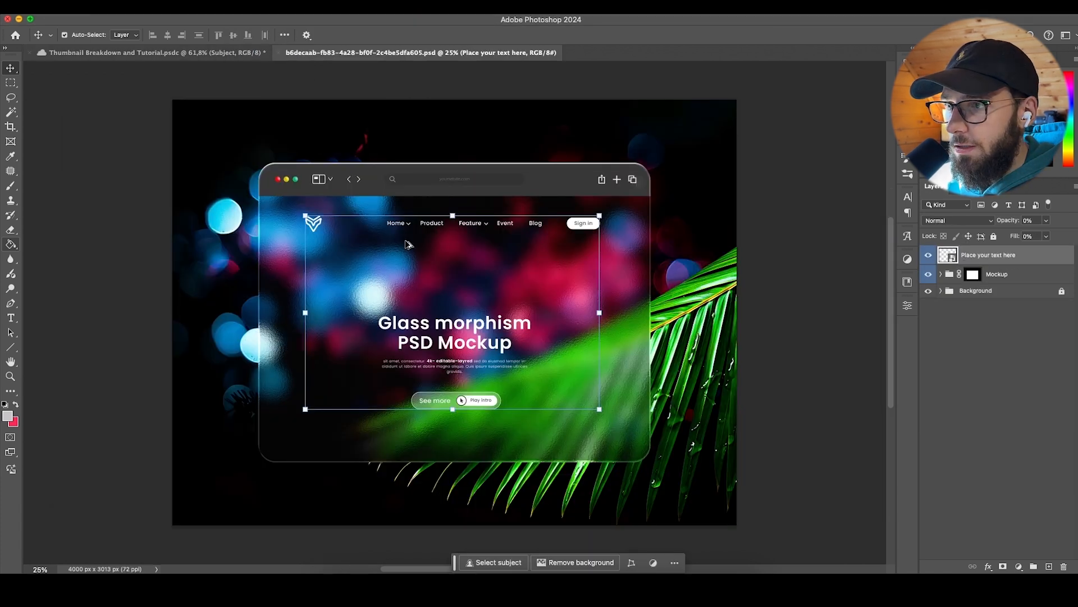
pyautogui.click(959, 339)
pyautogui.click(980, 274)
pyautogui.click(980, 256)
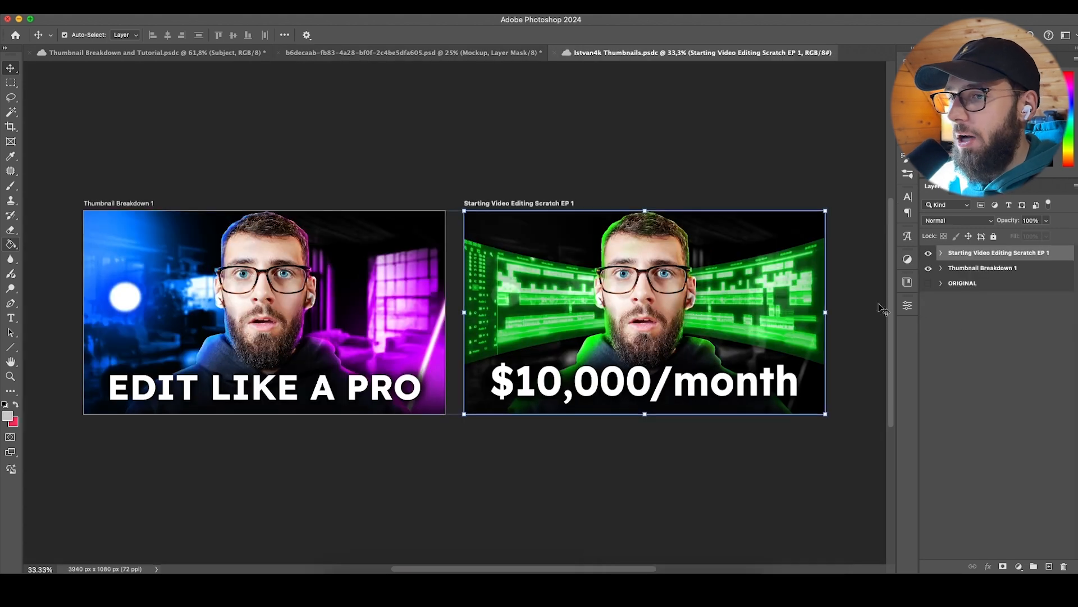
# Step: Export the Thumbnail Breakdown 1 and Starting Video Editing Scratch EP 1 artboards as 1920 x 1080 JPG files, leaving out ORIGINAL
pyautogui.click(1012, 362)
pyautogui.click(964, 257)
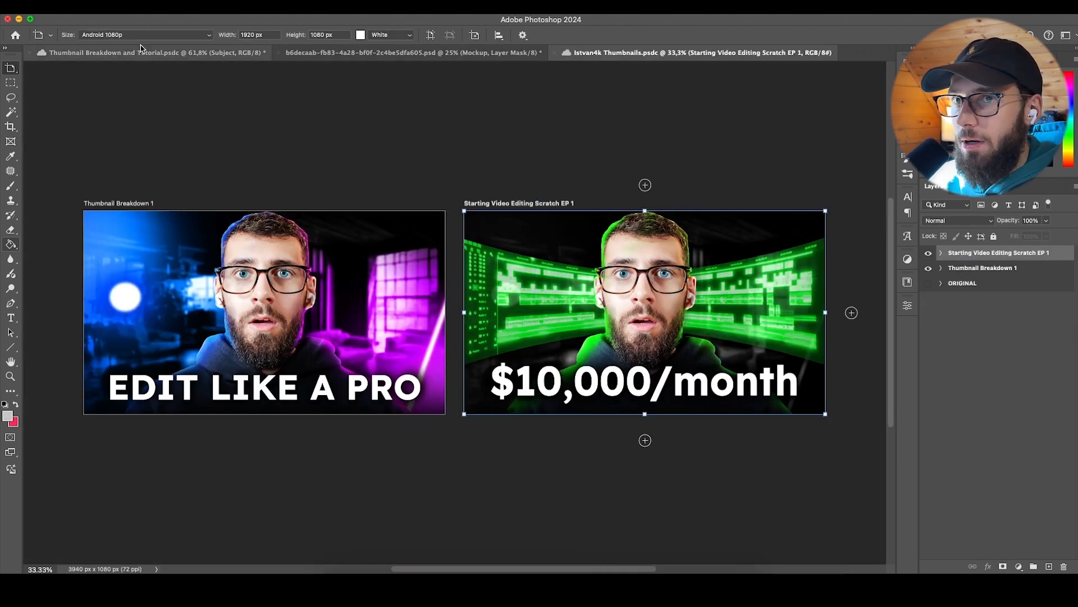
pyautogui.click(109, 13)
pyautogui.moveTo(197, 186)
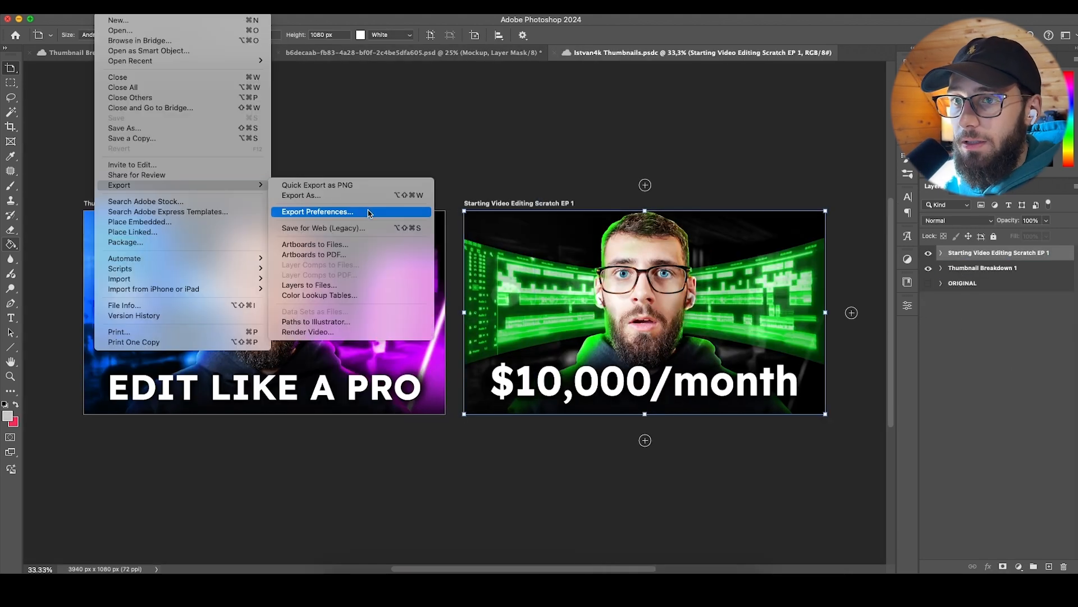
pyautogui.click(314, 197)
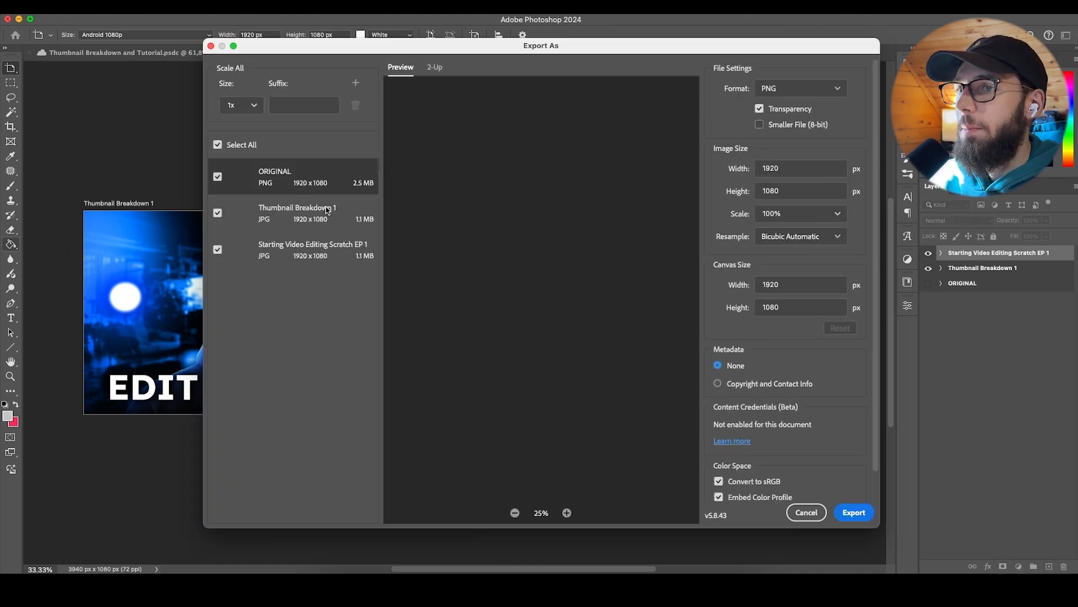
pyautogui.click(302, 216)
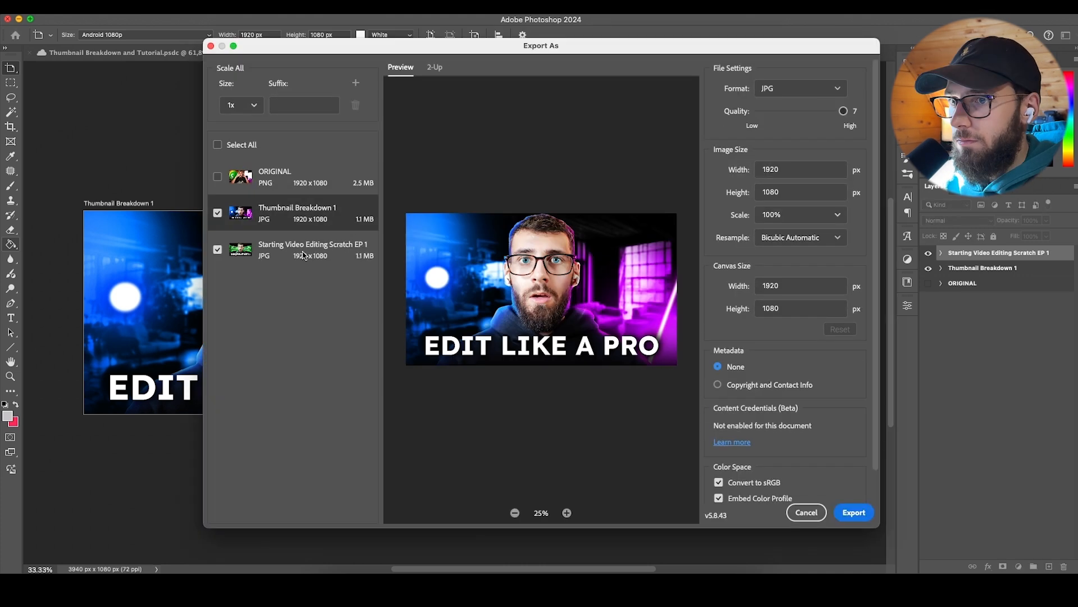
pyautogui.keyDown('shift'); pyautogui.click(302, 253); pyautogui.keyUp('shift')
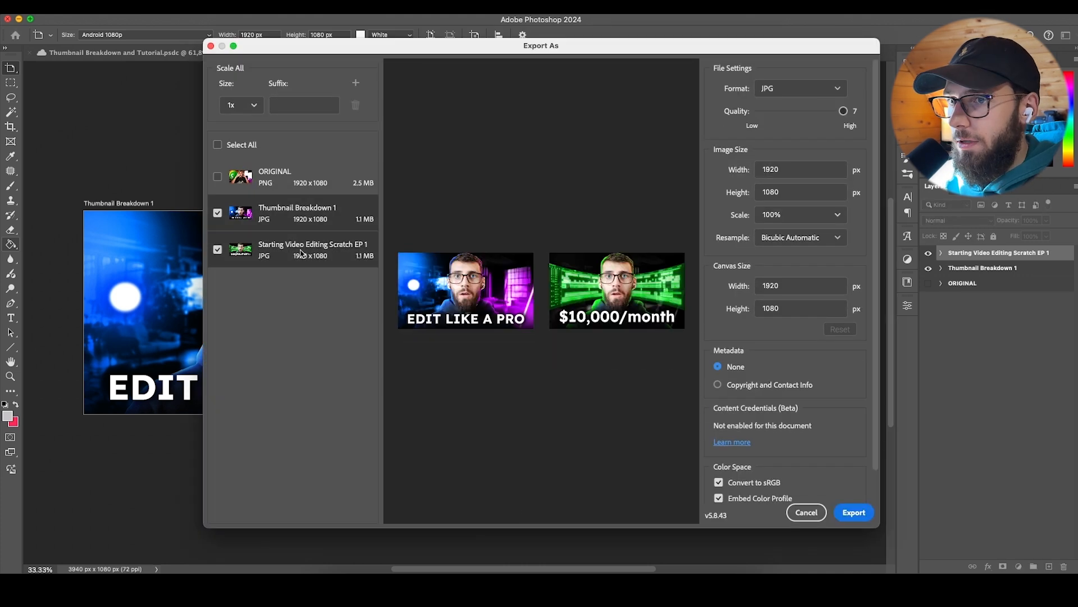
pyautogui.click(851, 514)
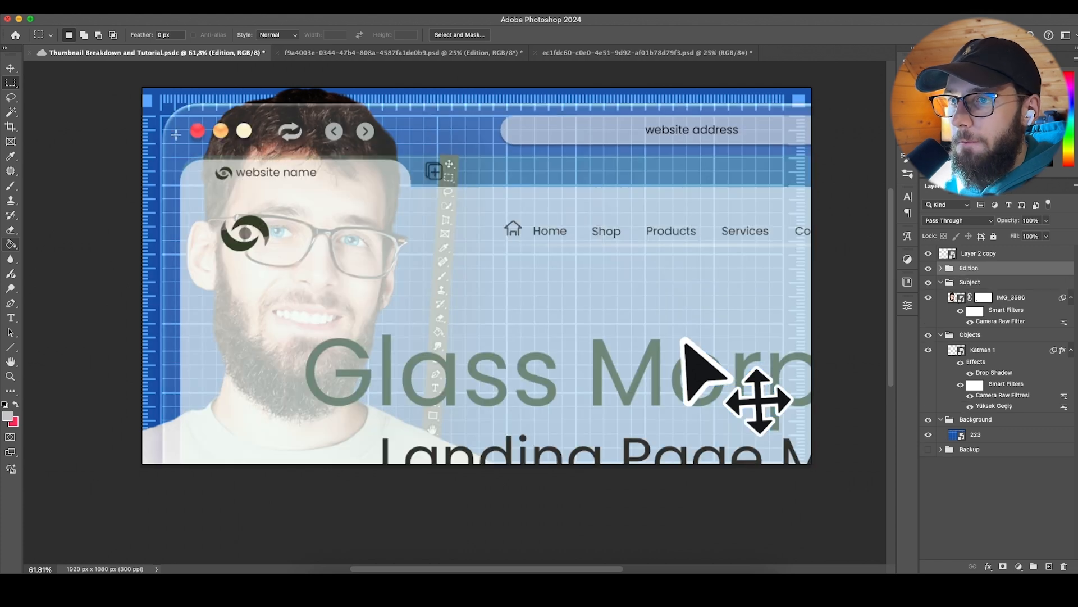
# Step: Scale the Edition browser mockup group to 32.88% and position it over the grid beside the portrait
pyautogui.scroll(-10, 176, 135)
pyautogui.click(13, 69)
pyautogui.moveTo(455, 253); pyautogui.dragTo(430, 181)
pyautogui.scroll(10, 428, 179)
pyautogui.scroll(3, 474, 216)
pyautogui.scroll(-2, 483, 225)
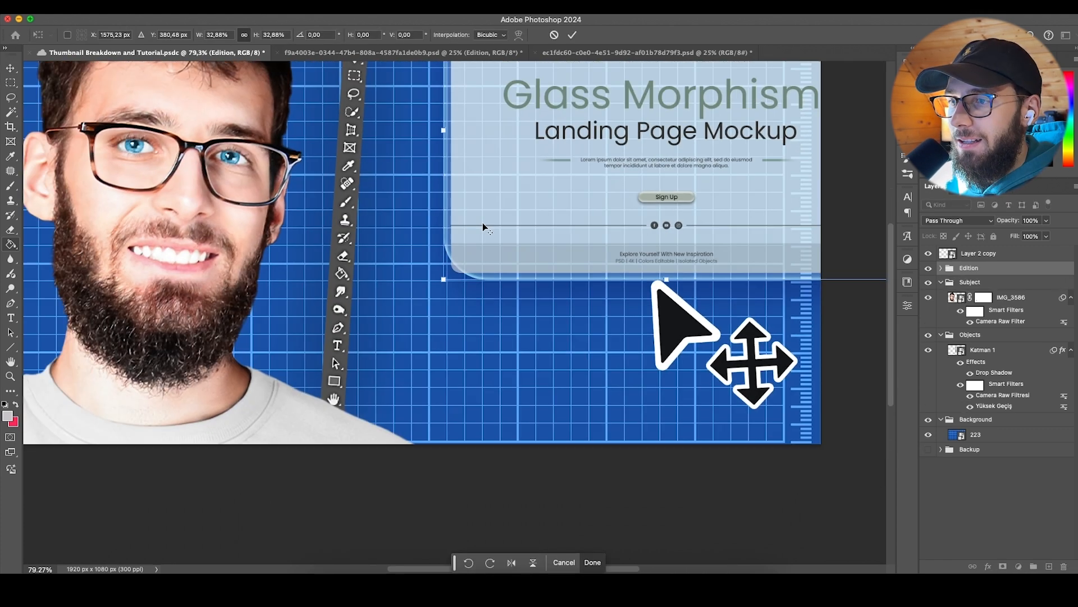
pyautogui.scroll(-5, 506, 236)
pyautogui.scroll(3, 524, 264)
pyautogui.moveTo(562, 224); pyautogui.dragTo(483, 235)
pyautogui.scroll(3, 484, 233)
pyautogui.scroll(-3, 484, 232)
pyautogui.scroll(3, 486, 231)
pyautogui.scroll(-3, 491, 228)
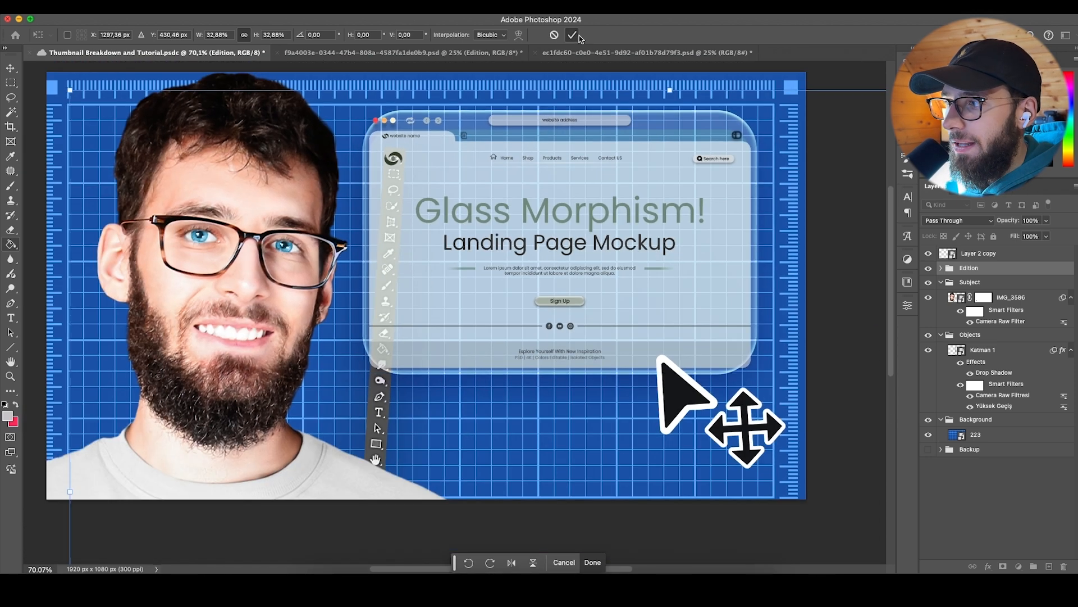
pyautogui.click(579, 36)
# Step: Fit the Thumbnail Breakdown 1 image inside the mockup's browser window and give it a drop shadow
pyautogui.click(940, 268)
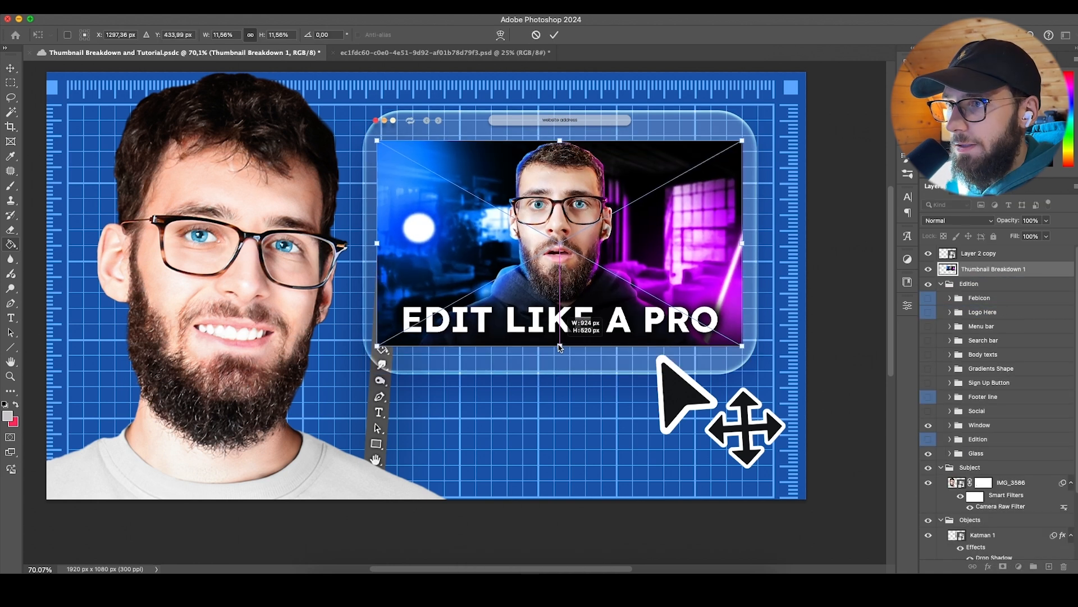
pyautogui.click(555, 36)
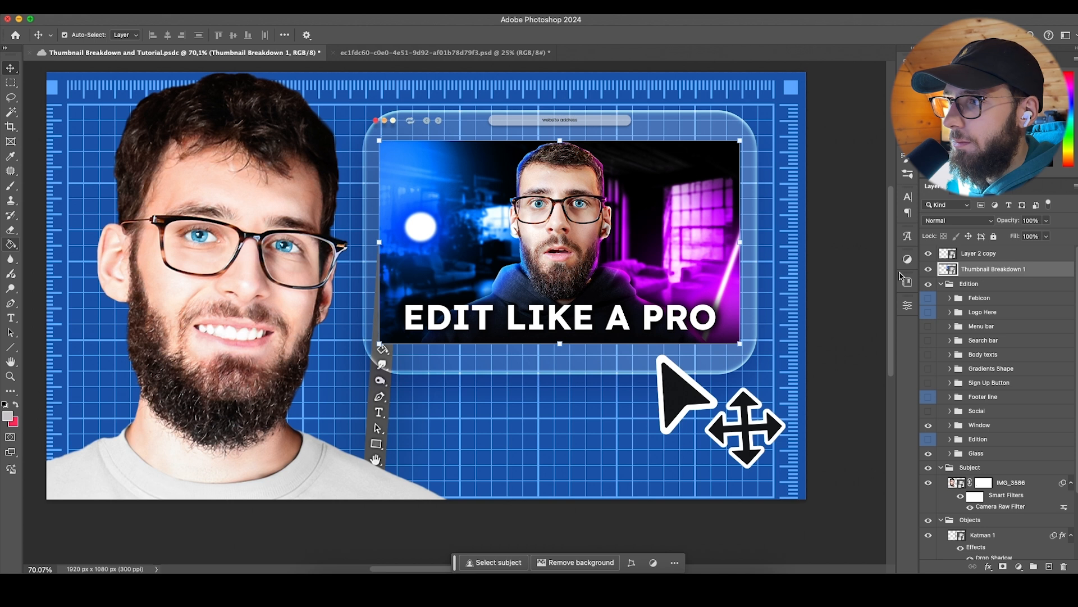
pyautogui.rightClick(958, 267)
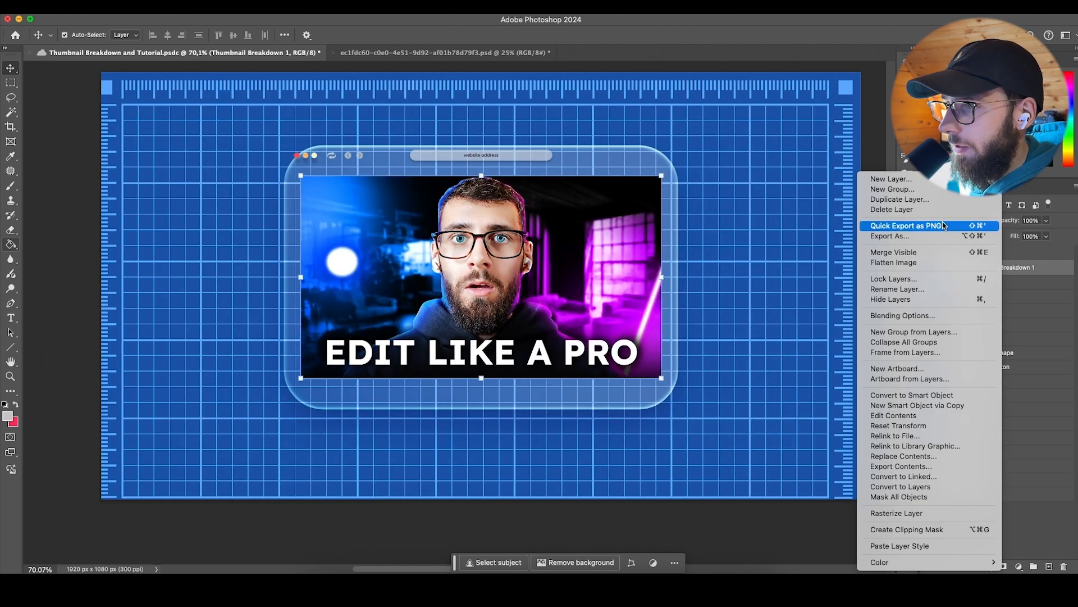
pyautogui.click(903, 315)
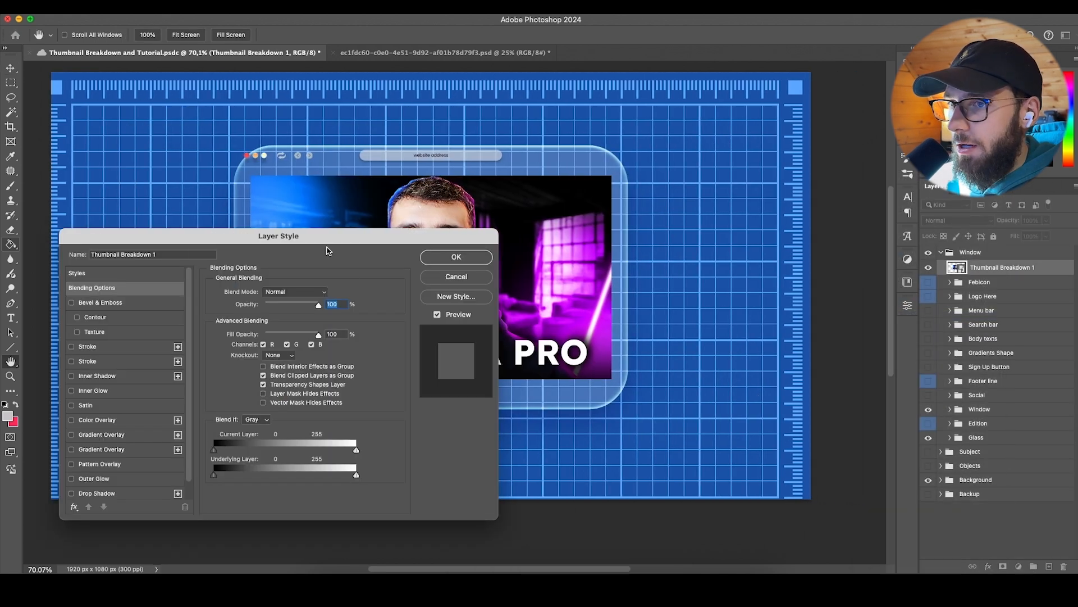
pyautogui.moveTo(983, 165); pyautogui.dragTo(926, 134)
pyautogui.click(717, 391)
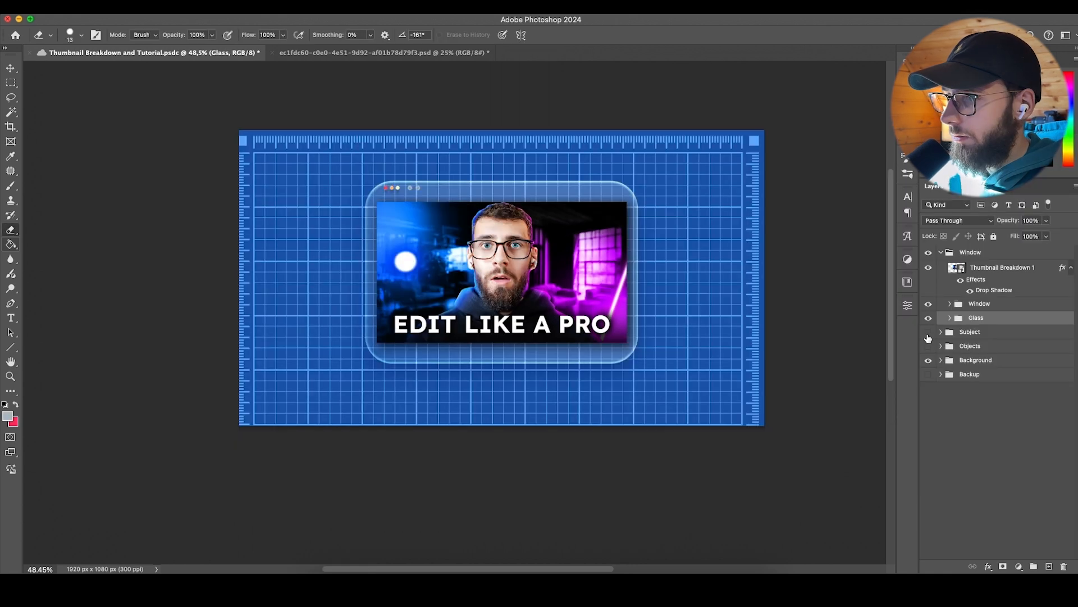
# Step: Show the Subject and Objects groups again and move the collapsed Window group into the Objects group
pyautogui.press('v')
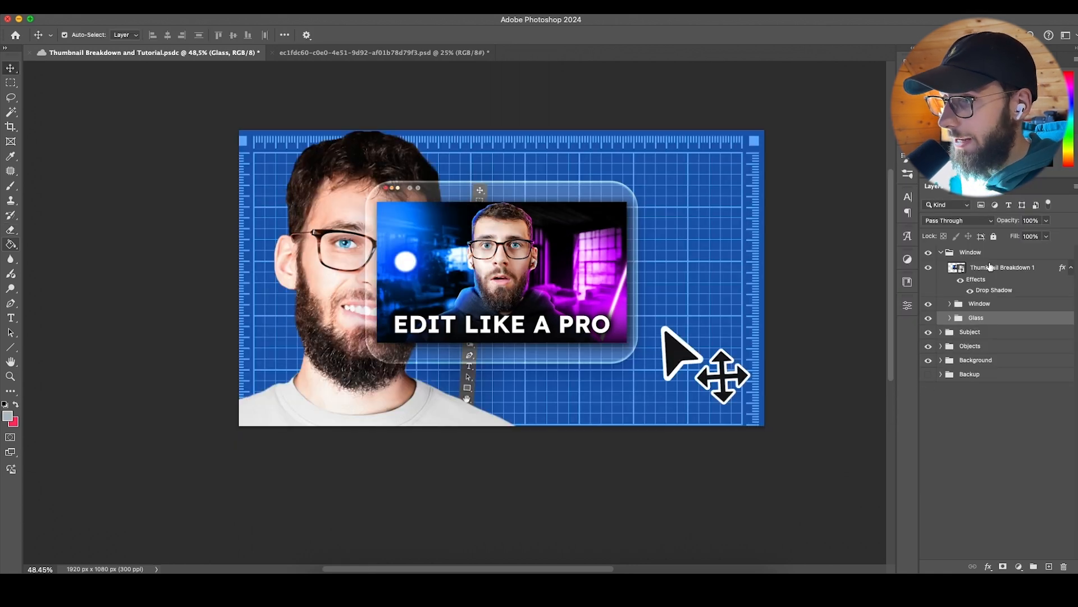
pyautogui.click(981, 256)
pyautogui.click(929, 253)
pyautogui.click(929, 252)
pyautogui.click(941, 253)
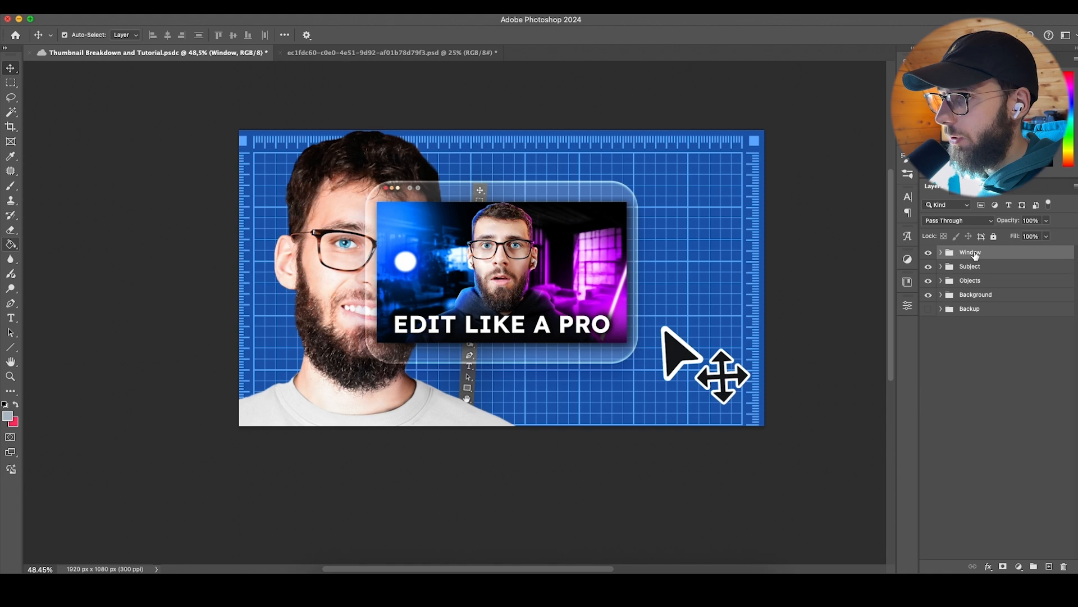
pyautogui.moveTo(977, 281); pyautogui.dragTo(975, 281)
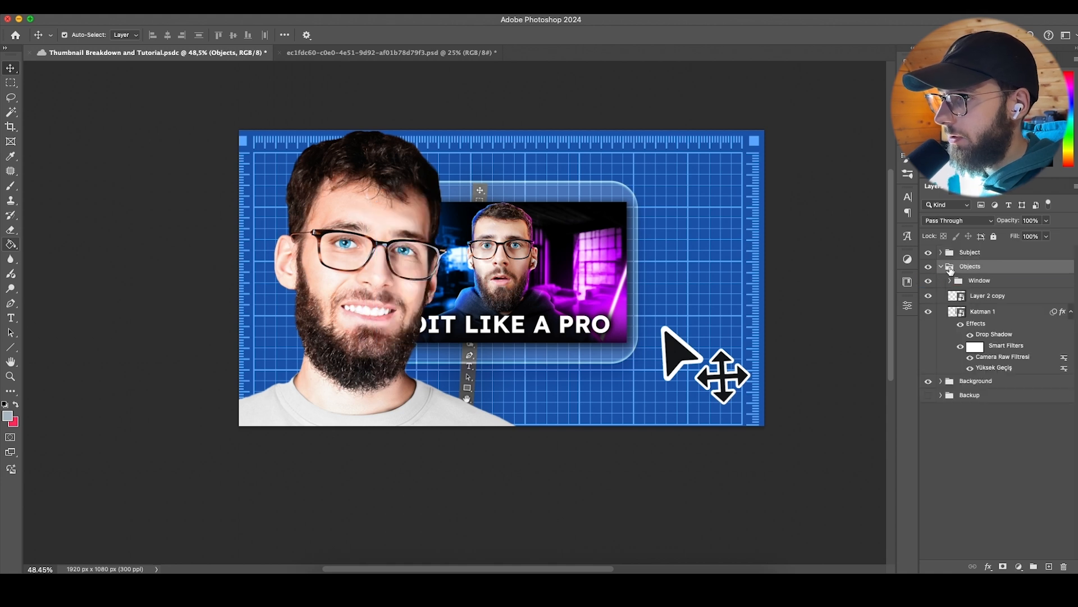
# Step: Colour-code the layer groups: Objects in seafoam, Subject in blue and Background in gray
pyautogui.rightClick(971, 269)
pyautogui.moveTo(900, 562)
pyautogui.click(1001, 501)
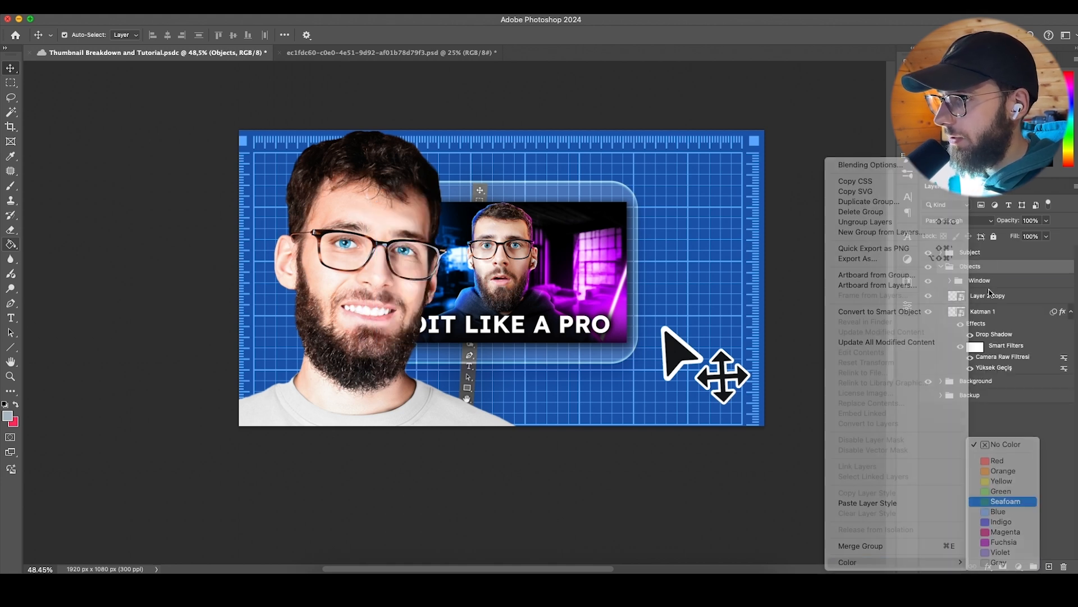
pyautogui.rightClick(981, 254)
pyautogui.click(1020, 505)
pyautogui.rightClick(979, 388)
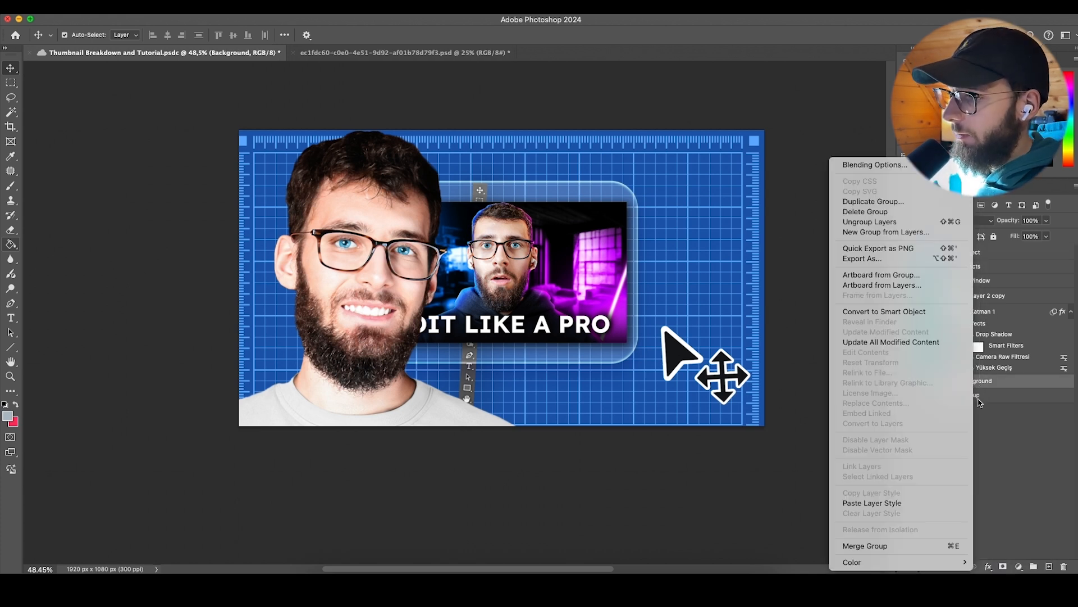
pyautogui.moveTo(916, 564)
pyautogui.click(992, 566)
pyautogui.click(987, 449)
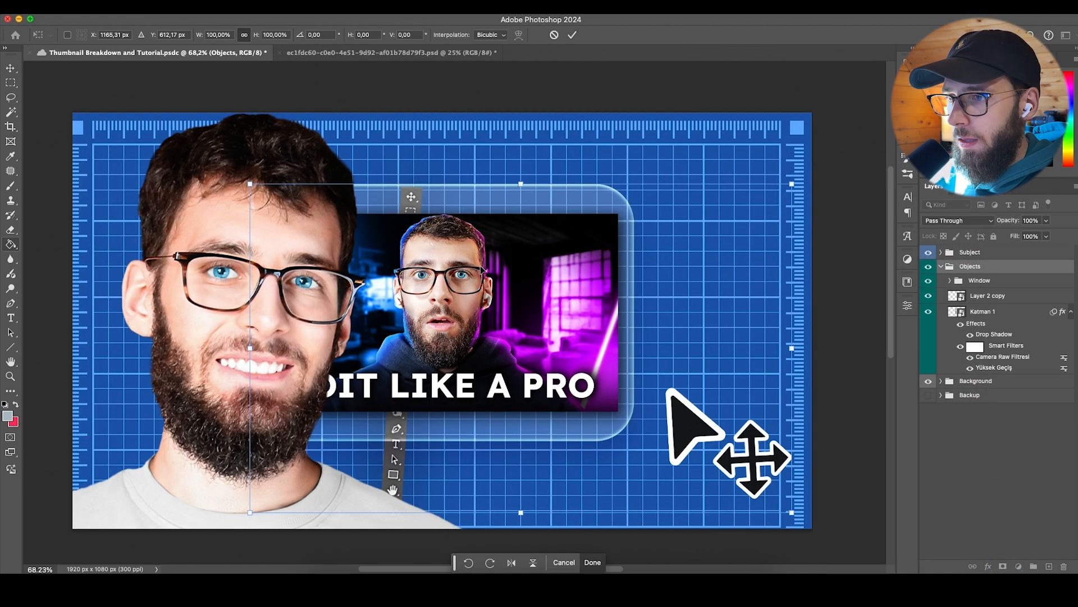
pyautogui.moveTo(492, 267); pyautogui.dragTo(519, 254)
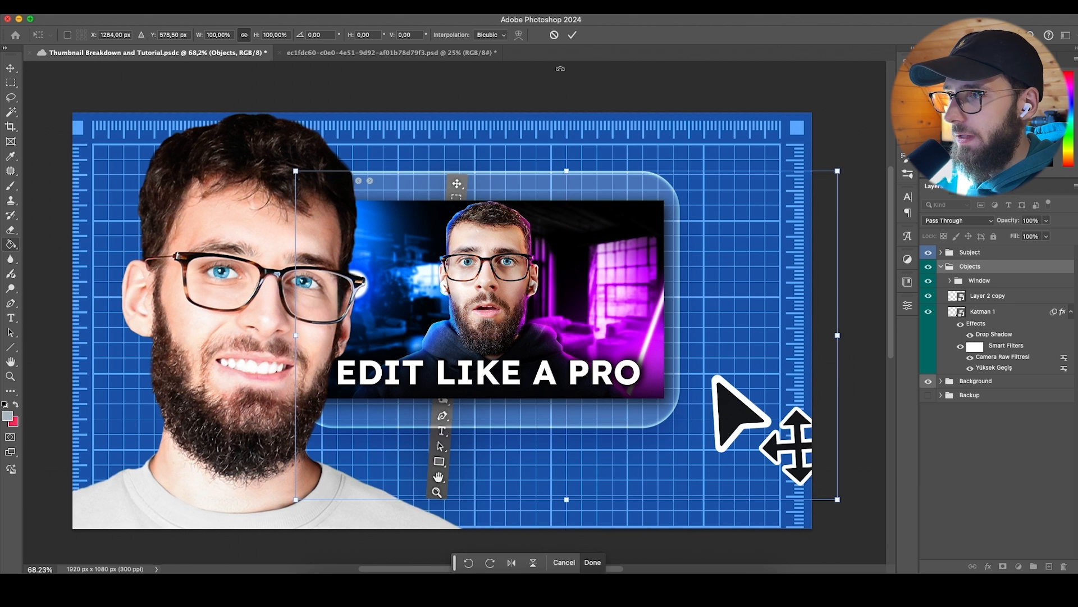
pyautogui.press('Return')
# Step: Move the Window group to the grid's free area, scale it to 116.65% and rotate it 2.86°
pyautogui.click(980, 281)
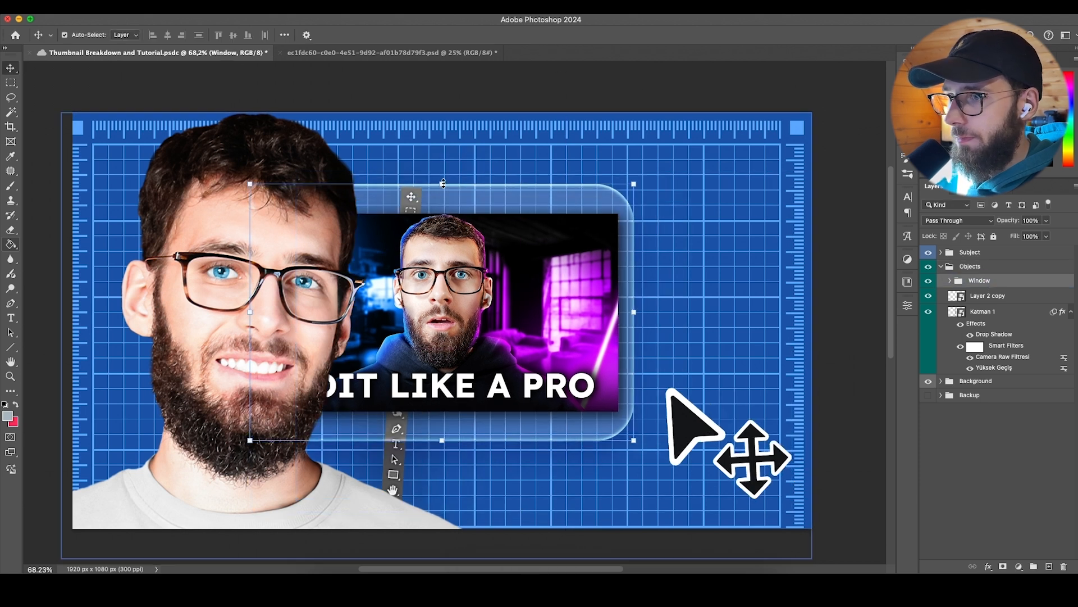
pyautogui.press('super+t')
pyautogui.moveTo(445, 267); pyautogui.dragTo(594, 266)
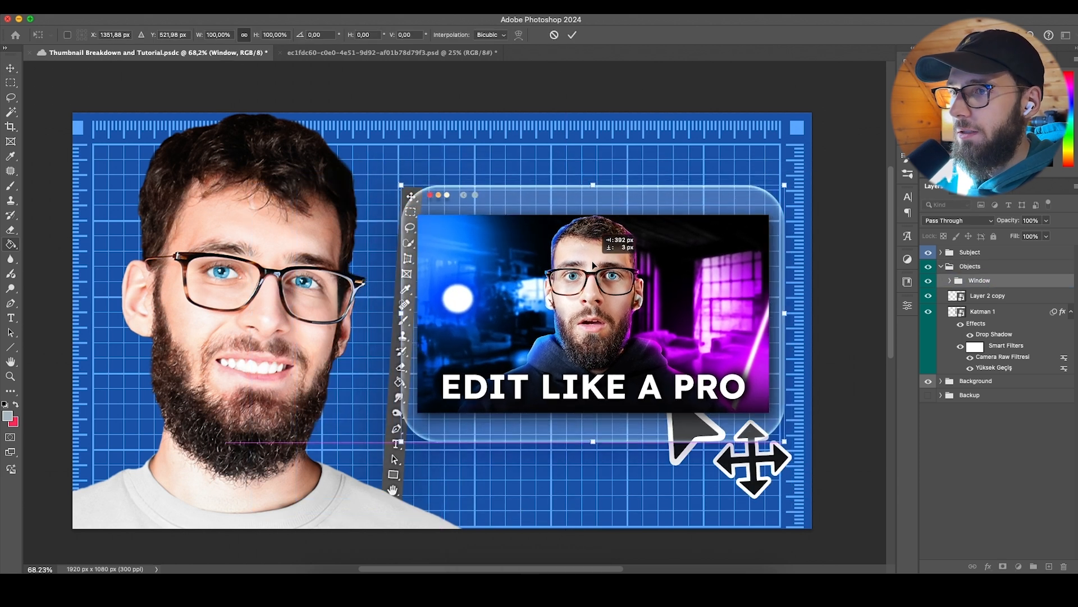
pyautogui.moveTo(400, 183); pyautogui.dragTo(396, 181)
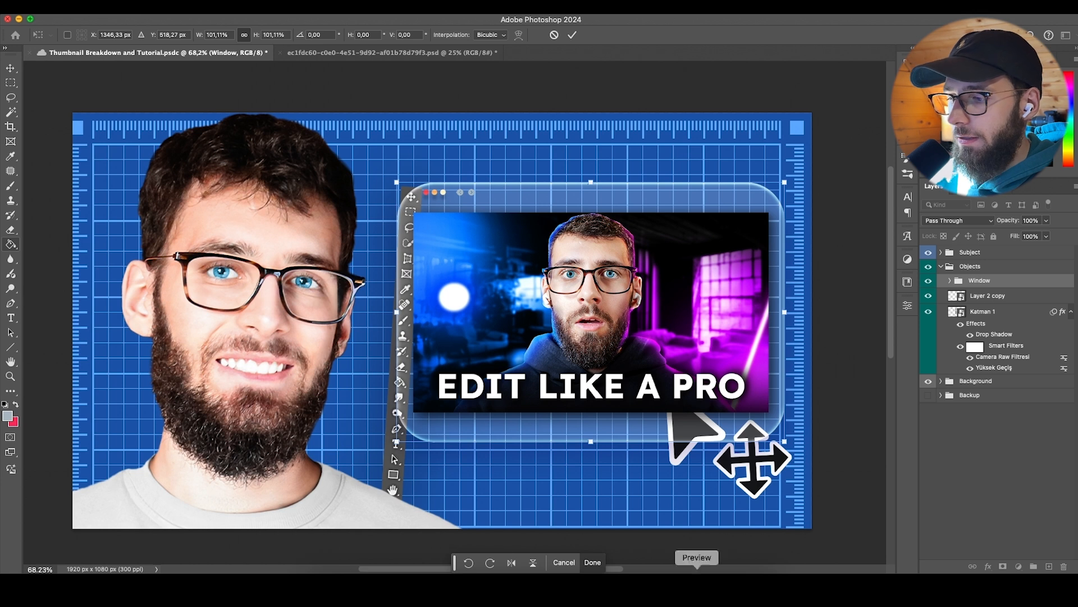
pyautogui.moveTo(396, 442); pyautogui.dragTo(336, 477)
pyautogui.moveTo(568, 169); pyautogui.dragTo(577, 169)
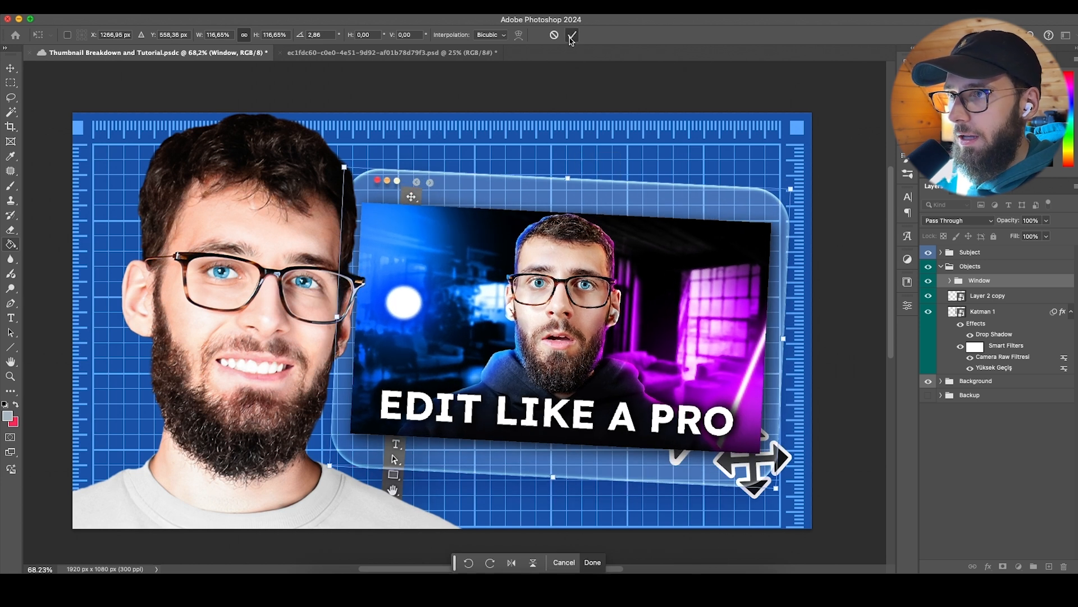
pyautogui.click(571, 38)
# Step: Place the RulesOfThirds-PNG overlay across the whole canvas and put it above all other layers
pyautogui.click(321, 579)
pyautogui.click(325, 261)
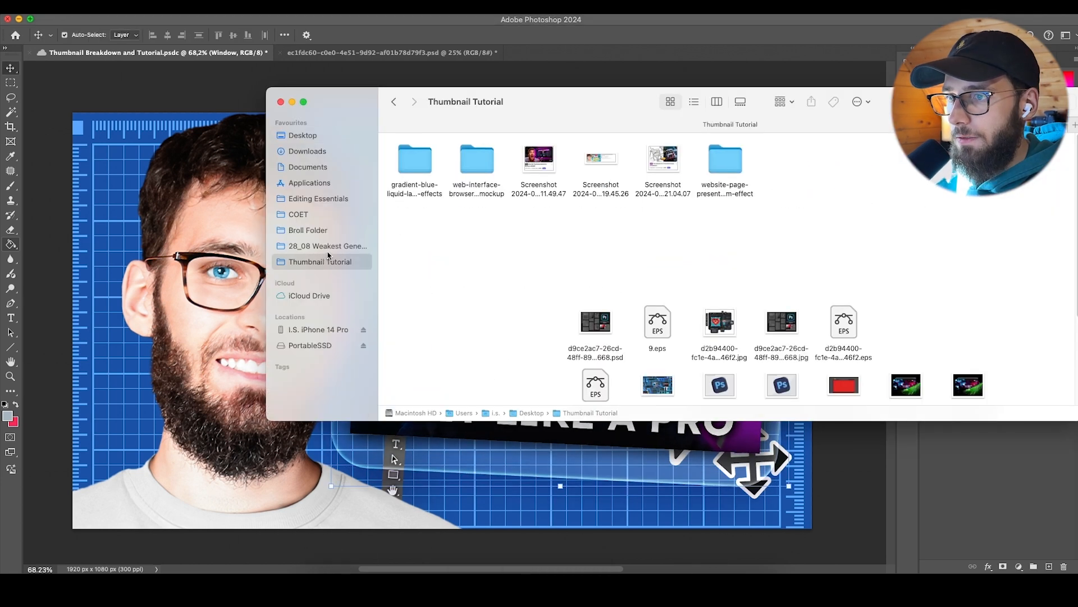
pyautogui.click(322, 248)
pyautogui.moveTo(414, 252); pyautogui.dragTo(380, 454)
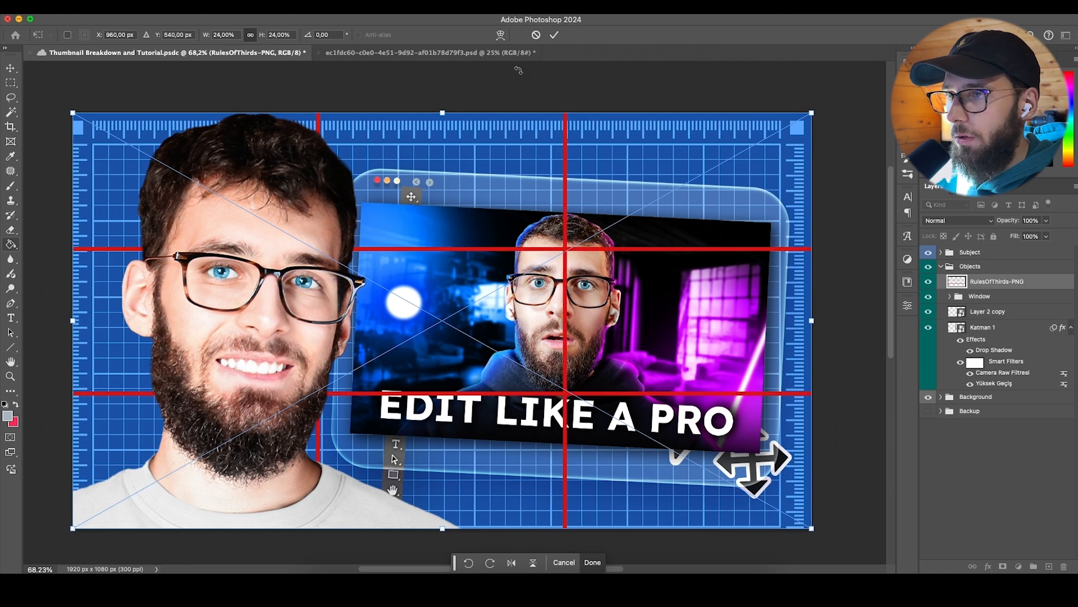
pyautogui.press('Return')
pyautogui.moveTo(995, 281); pyautogui.dragTo(980, 254)
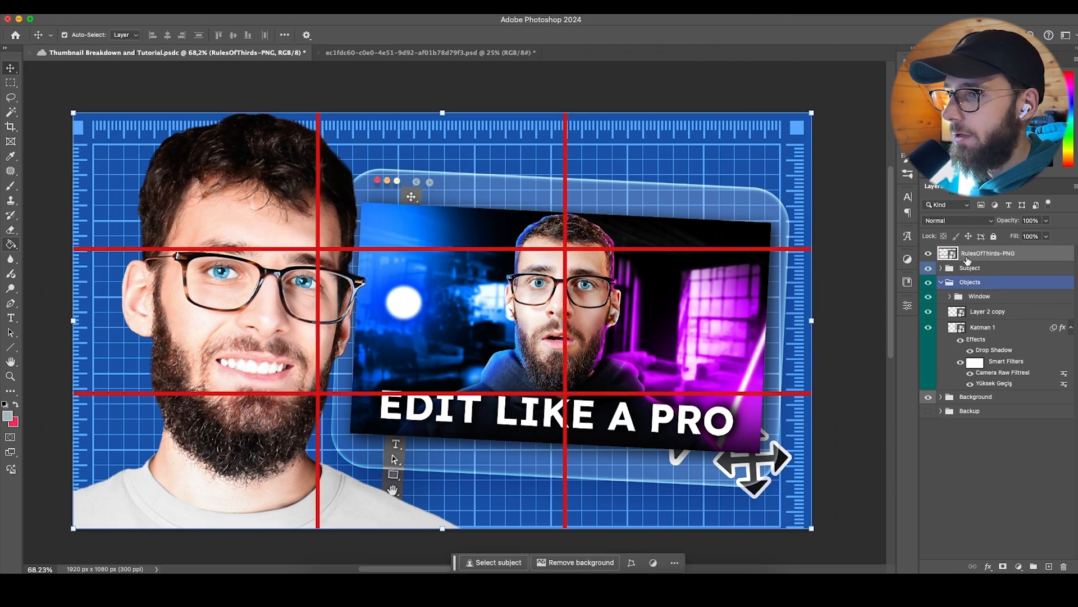
# Step: Move the Subject group slightly upward so the portrait's hair reaches the canvas's upper edge
pyautogui.click(984, 297)
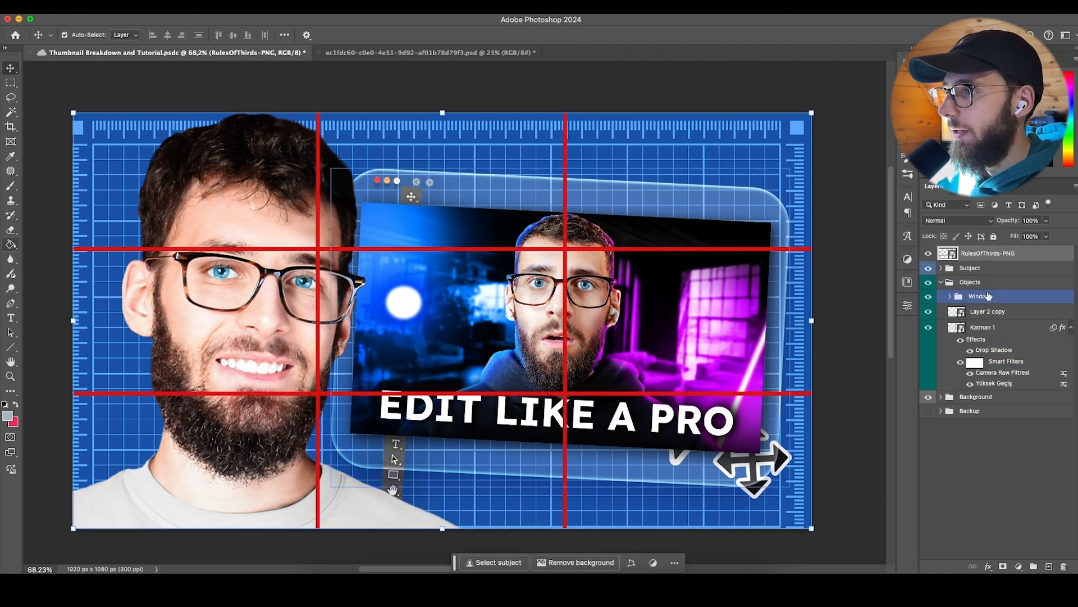
pyautogui.click(962, 269)
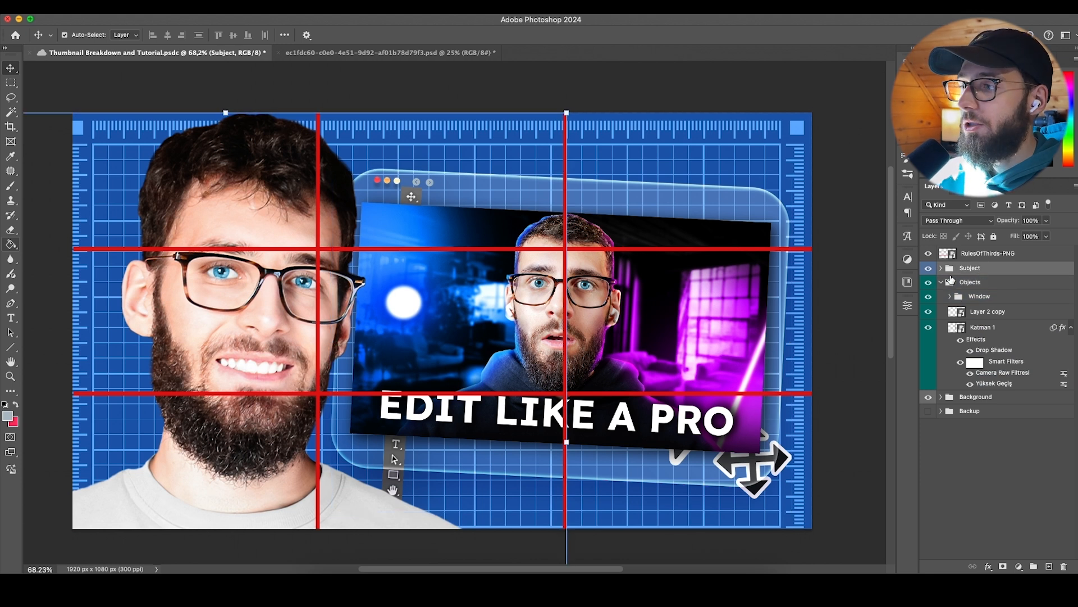
pyautogui.moveTo(225, 160); pyautogui.dragTo(229, 137)
pyautogui.click(572, 36)
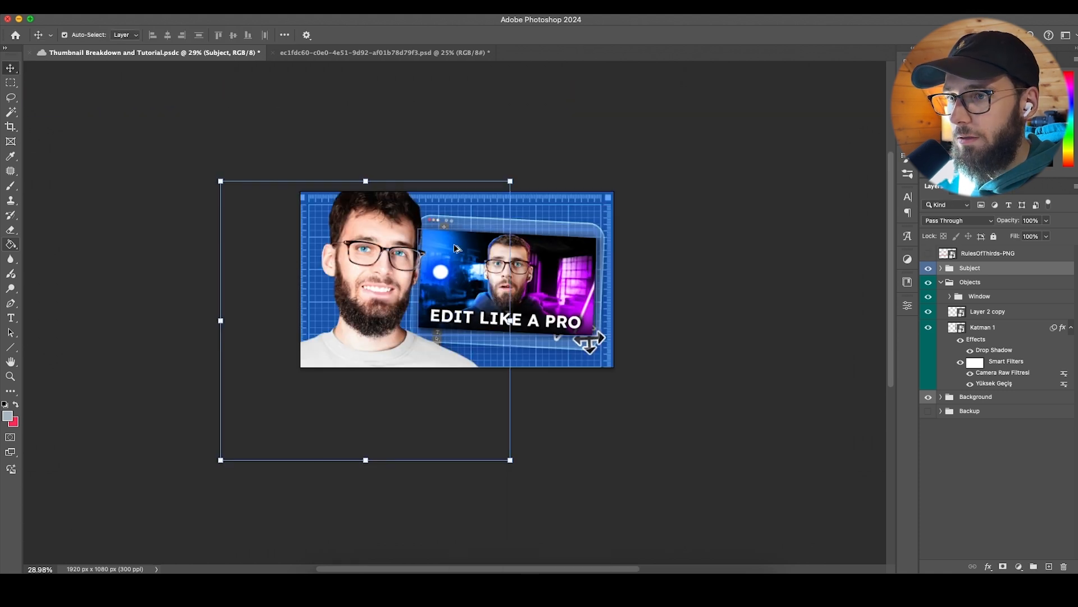
# Step: Show the rule-of-thirds overlay, scale the Subject group to 106.83% and align it with the thirds lines, and hide the overlay
pyautogui.scroll(8, 458, 249)
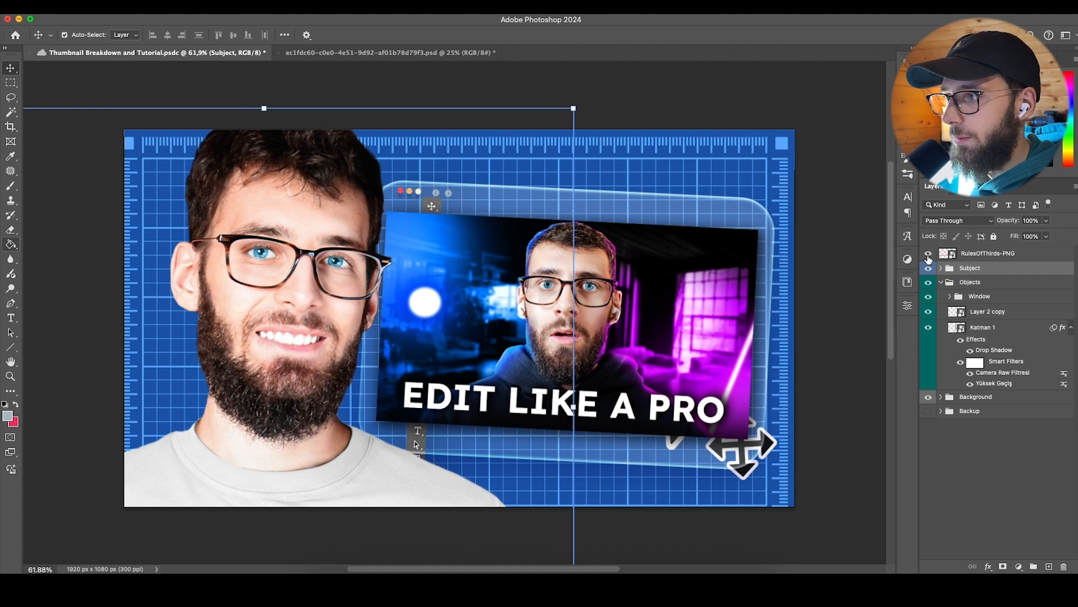
pyautogui.click(928, 255)
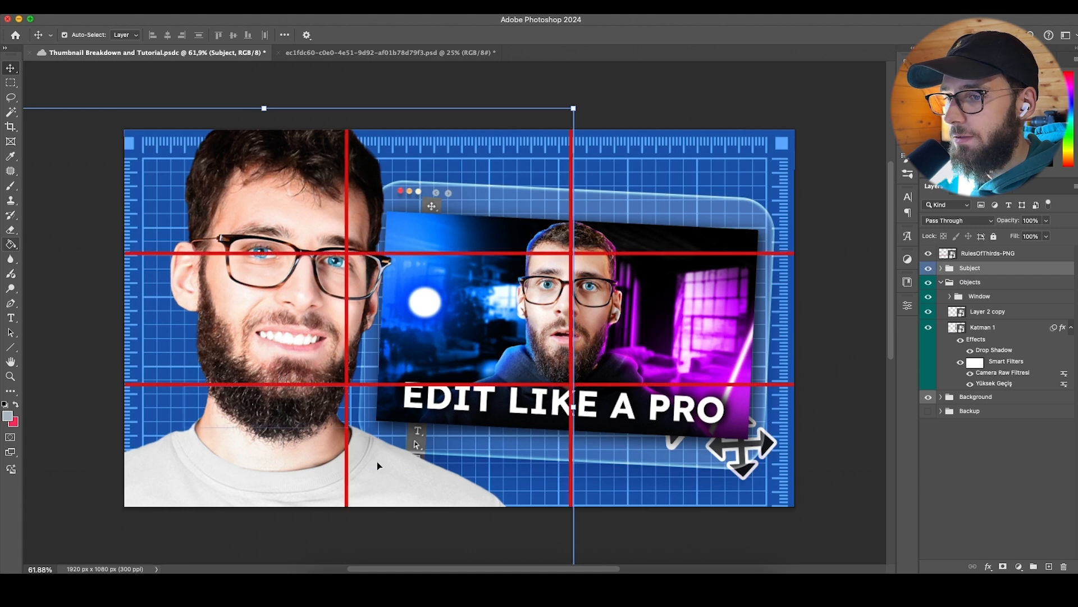
pyautogui.scroll(-5, 376, 460)
pyautogui.click(339, 472)
pyautogui.moveTo(339, 473); pyautogui.dragTo(339, 498)
pyautogui.moveTo(362, 386); pyautogui.dragTo(354, 387)
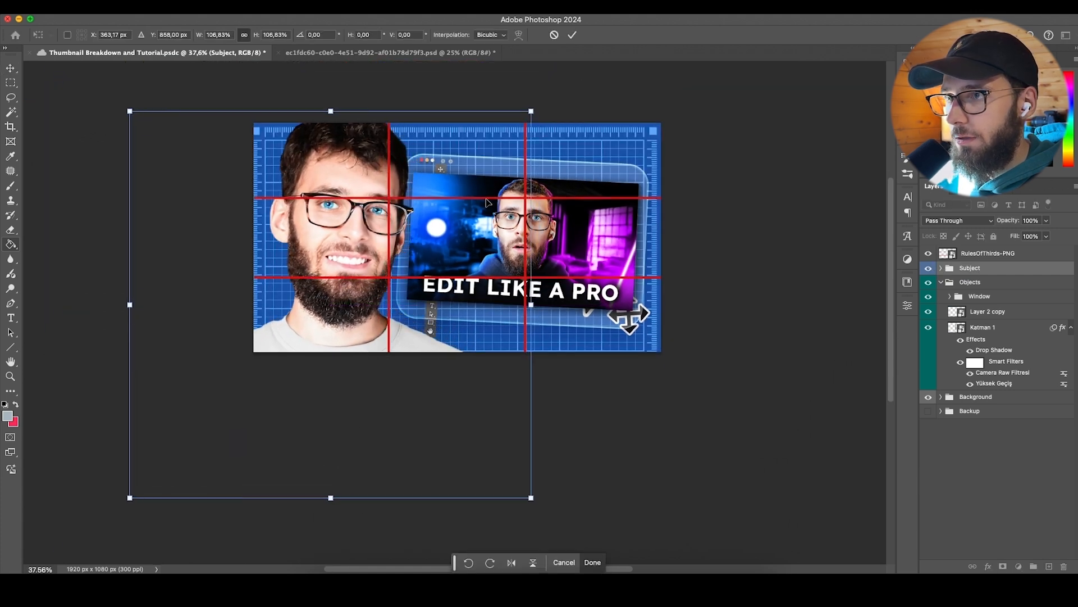
pyautogui.click(573, 36)
pyautogui.click(928, 254)
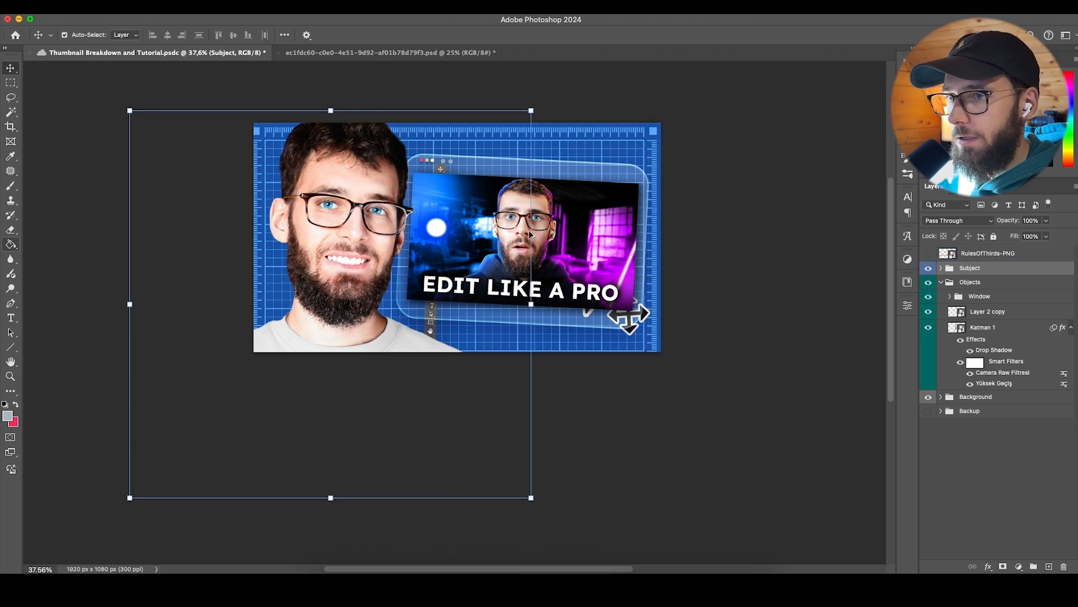
# Step: Move the collapsed Window group beneath the Layer 2 copy and Katman 1 layers inside the Objects group
pyautogui.scroll(-3, 520, 231)
pyautogui.scroll(6, 449, 275)
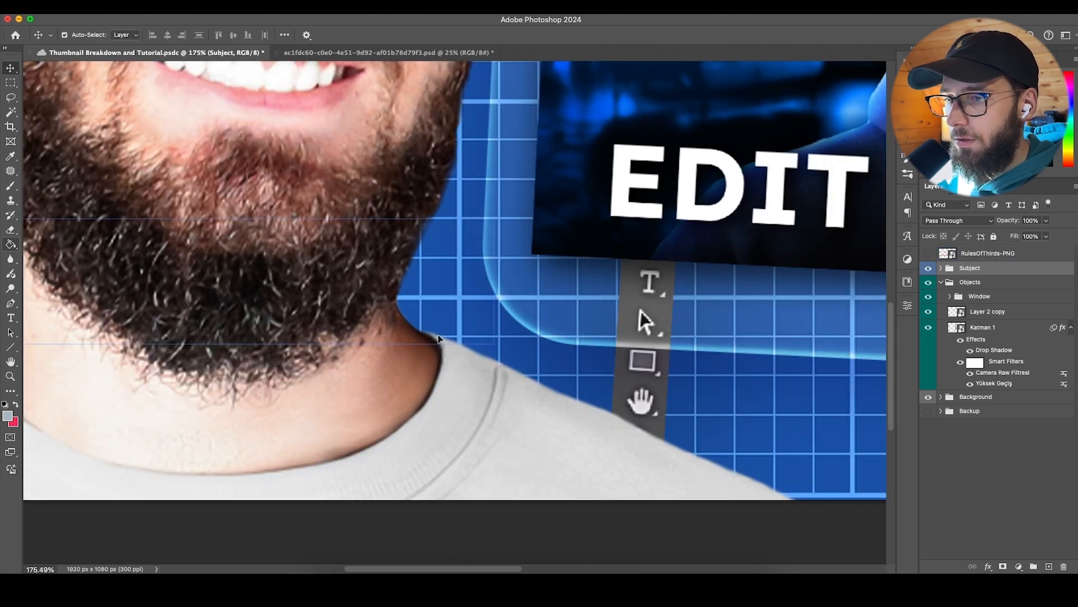
pyautogui.scroll(-5, 361, 430)
pyautogui.hscroll(3, 393, 410)
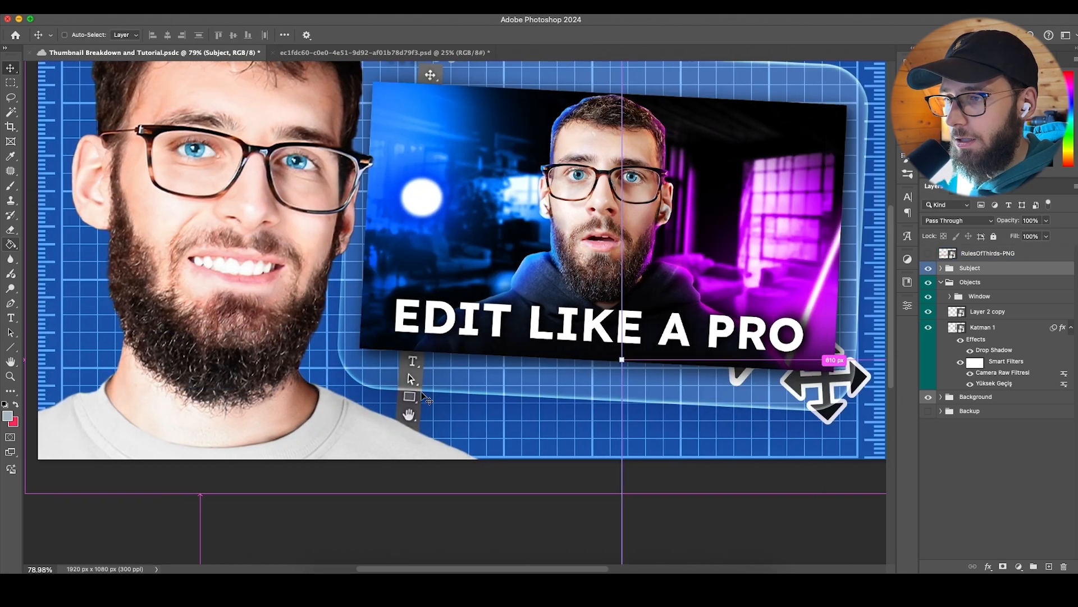
pyautogui.hscroll(1, 422, 394)
pyautogui.scroll(-1, 422, 393)
pyautogui.hscroll(2, 436, 387)
pyautogui.scroll(1, 441, 385)
pyautogui.click(991, 283)
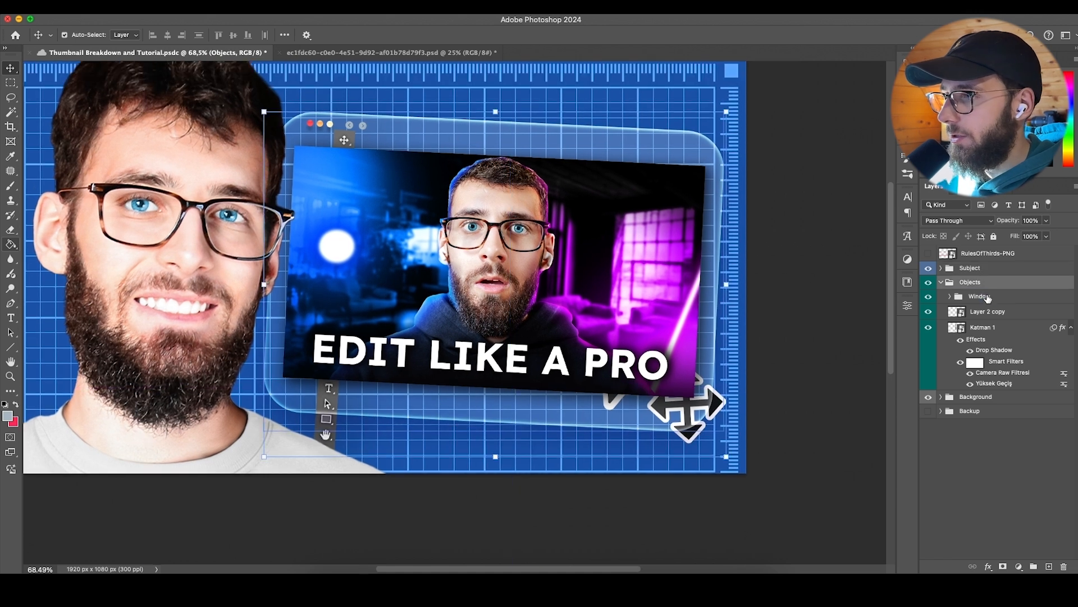
pyautogui.click(987, 298)
pyautogui.moveTo(983, 352); pyautogui.dragTo(973, 384)
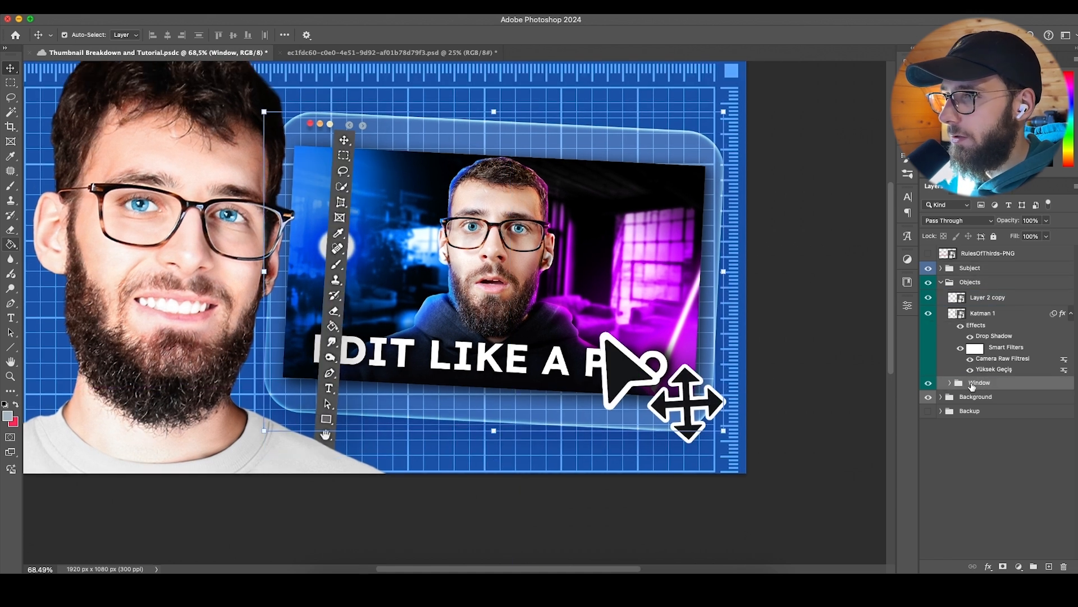
# Step: Shrink the Katman 1 tool strip and position it along the edge of the sample thumbnail nearest the portrait
pyautogui.click(994, 314)
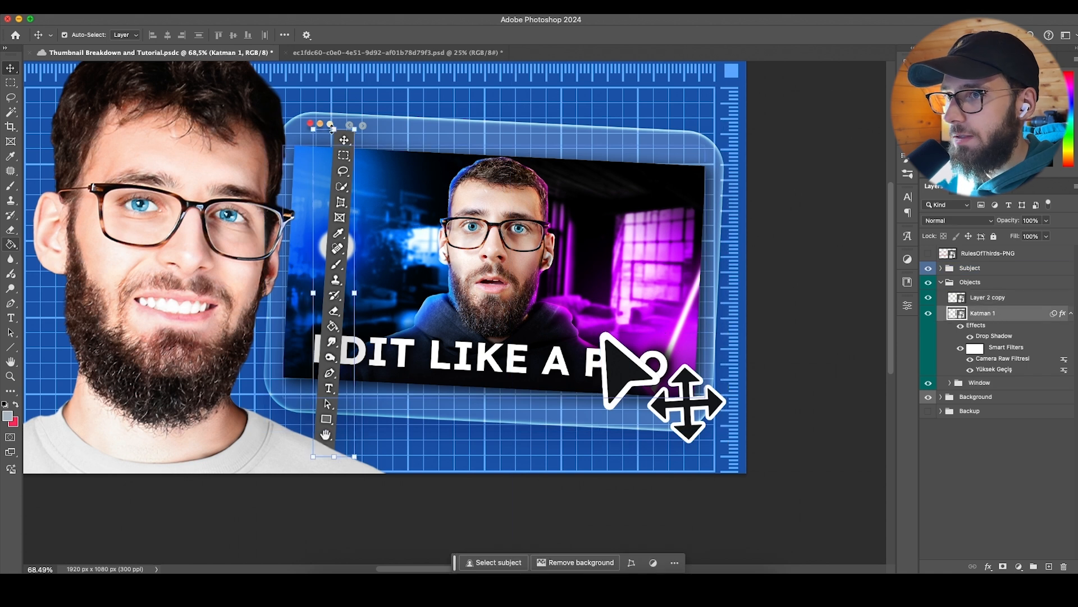
pyautogui.press('super+t')
pyautogui.moveTo(355, 132); pyautogui.dragTo(346, 201)
pyautogui.moveTo(337, 229); pyautogui.dragTo(298, 170)
pyautogui.press('Return')
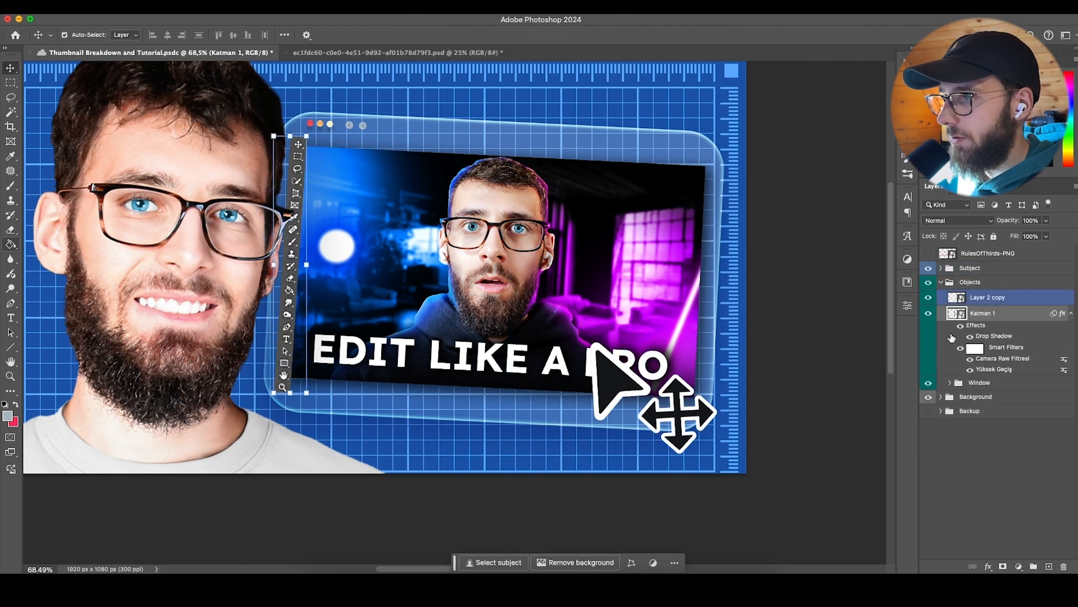
# Step: Expand the Window group and add a new empty layer between the Thumbnail Breakdown 1 image and the nested Window group
pyautogui.click(955, 383)
pyautogui.click(949, 383)
pyautogui.click(1008, 398)
pyautogui.moveTo(1020, 220); pyautogui.dragTo(1009, 223)
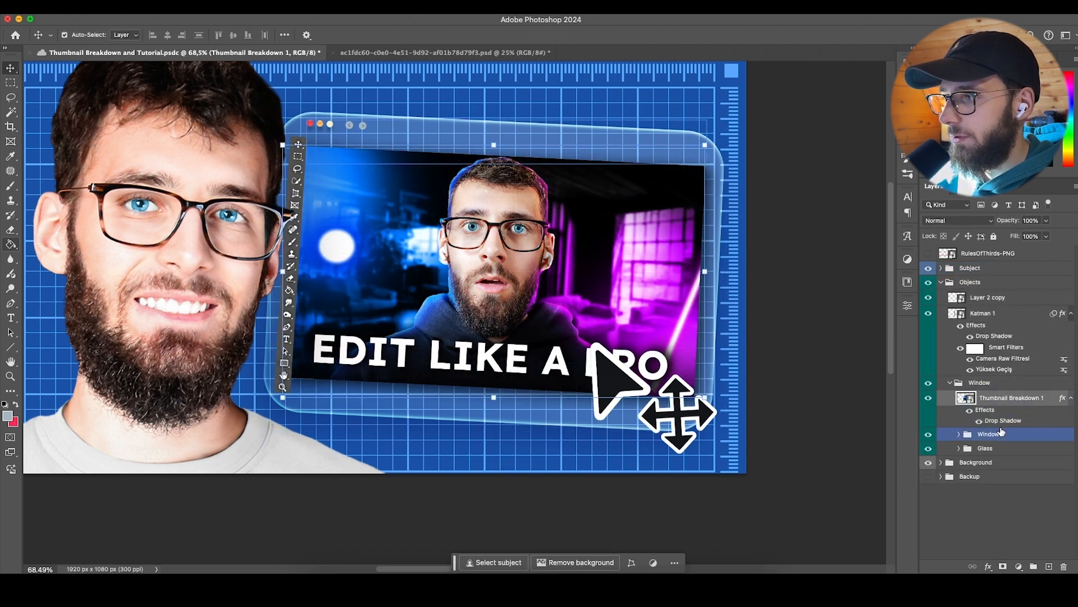
pyautogui.click(1002, 432)
pyautogui.click(1049, 567)
# Step: Duplicate the Thumbnail Breakdown 1 layer inside the Window group
pyautogui.click(1003, 402)
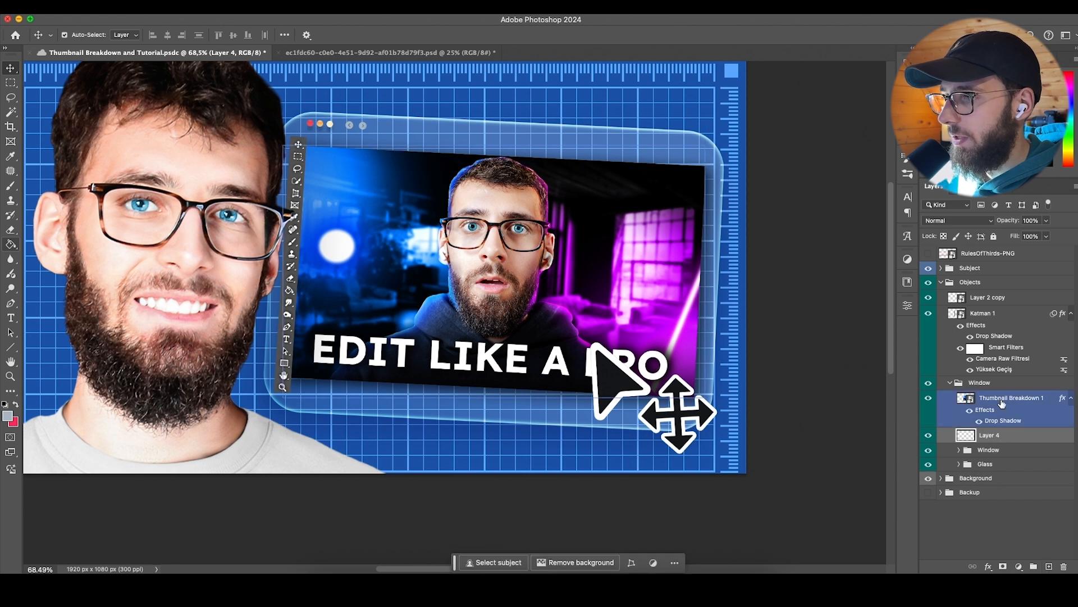
pyautogui.rightClick(1002, 402)
pyautogui.click(886, 153)
pyautogui.click(632, 298)
pyautogui.rightClick(987, 400)
pyautogui.click(883, 160)
pyautogui.click(646, 257)
pyautogui.click(1006, 435)
pyautogui.doubleClick(967, 435)
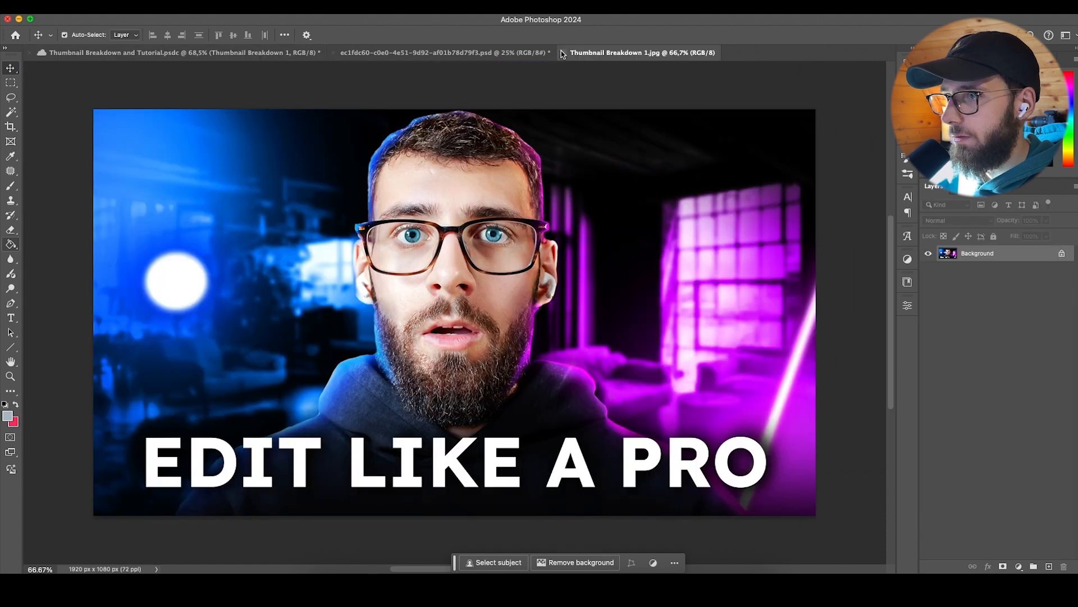
pyautogui.click(561, 53)
# Step: Add a white Color Overlay in Normal mode at 100% opacity to the original Thumbnail Breakdown 1 layer
pyautogui.rightClick(1006, 397)
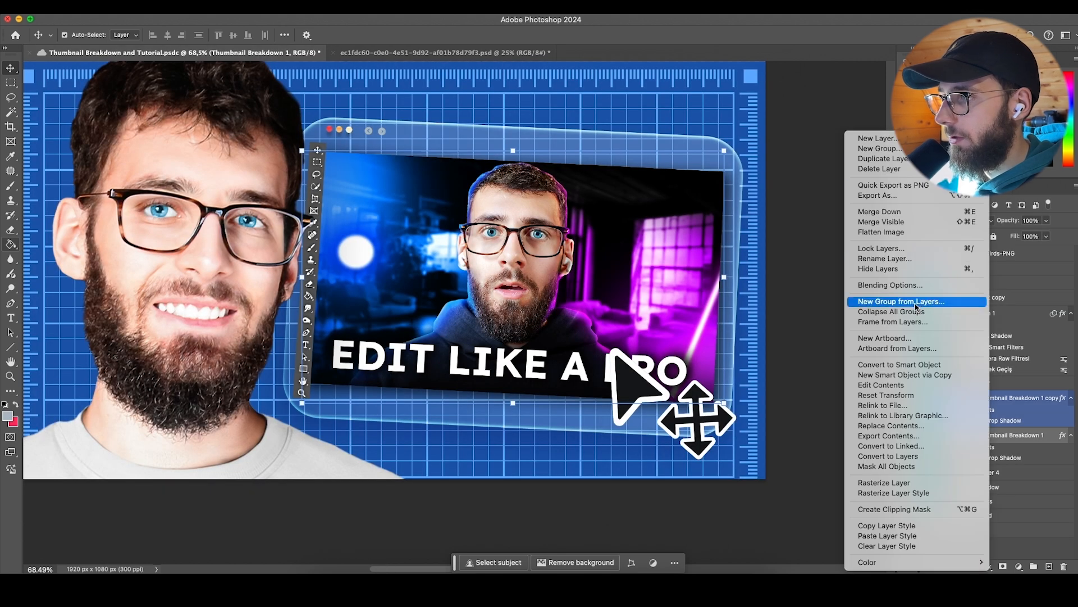
pyautogui.click(890, 285)
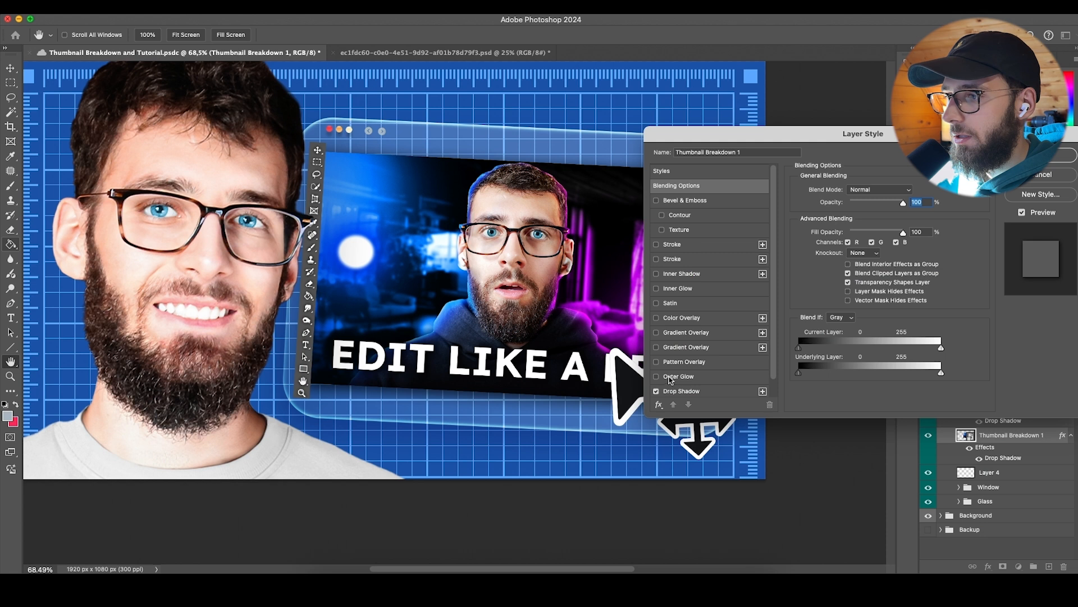
pyautogui.click(656, 318)
pyautogui.click(685, 318)
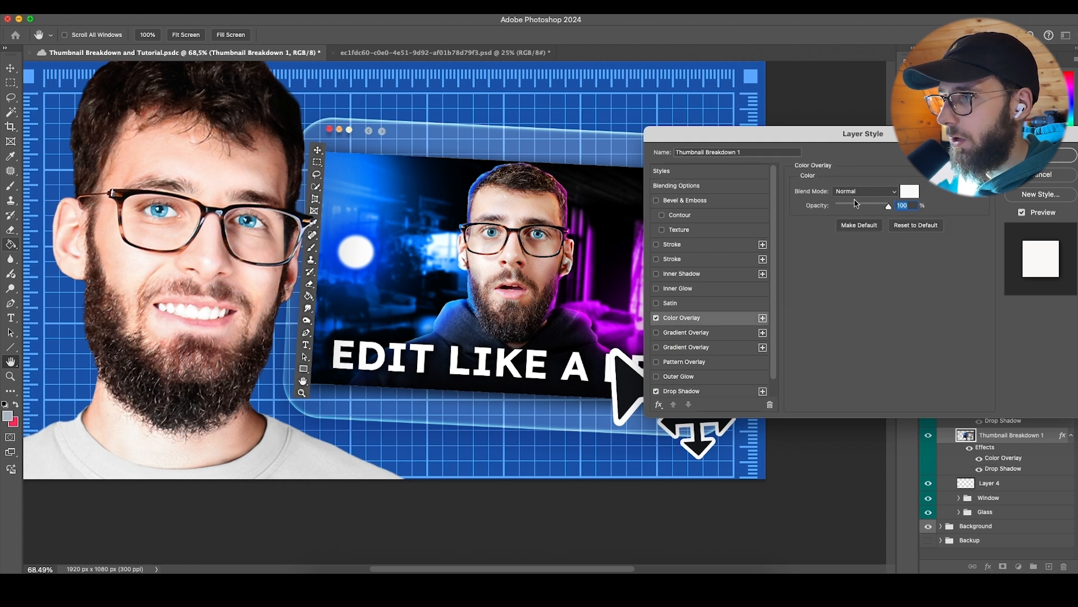
pyautogui.click(1040, 155)
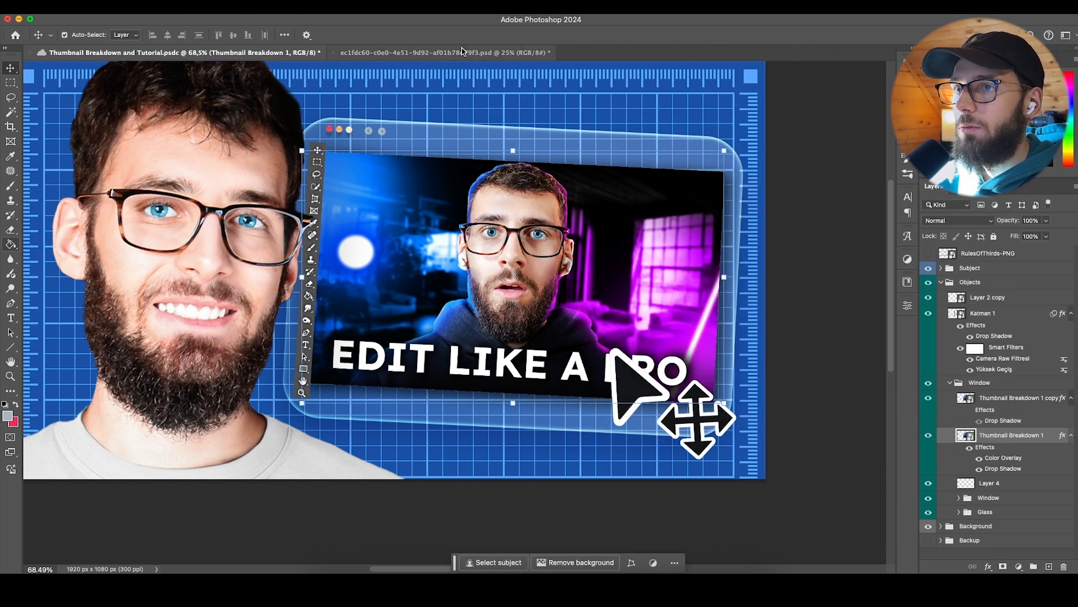
# Step: Close the other open PSD document and reopen the Color Overlay settings of the original Thumbnail Breakdown 1 layer
pyautogui.click(339, 54)
pyautogui.click(545, 240)
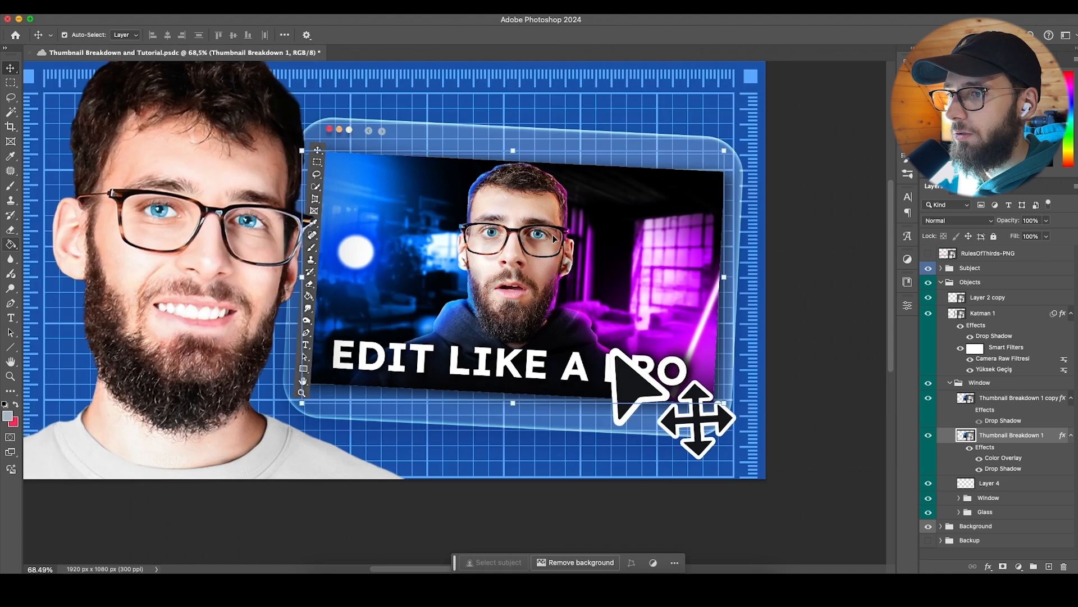
pyautogui.doubleClick(1003, 457)
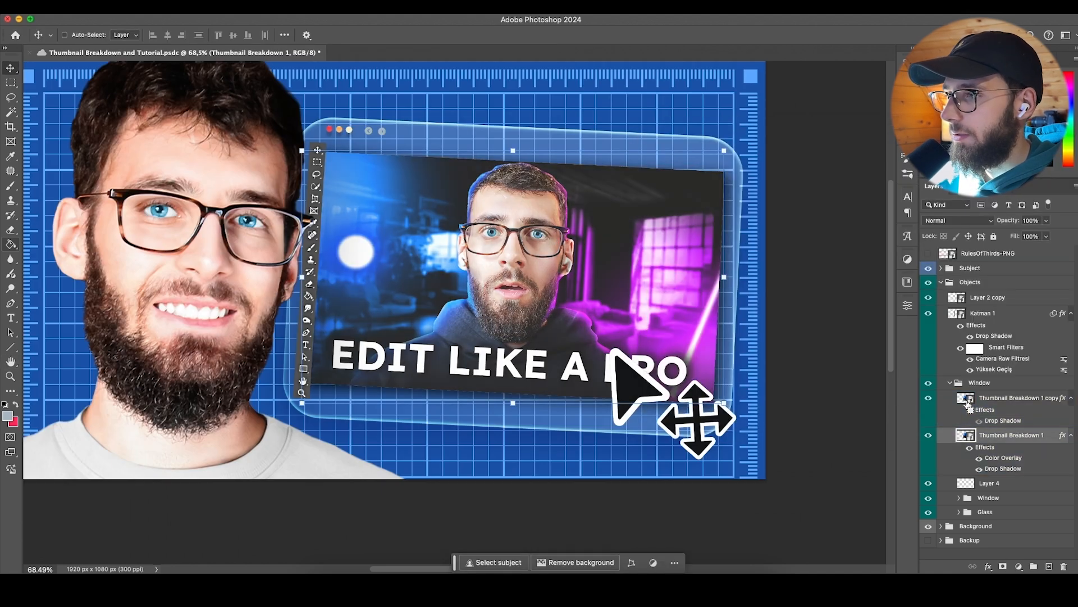
pyautogui.click(969, 403)
pyautogui.scroll(5, 494, 334)
pyautogui.scroll(-2, 562, 344)
pyautogui.moveTo(730, 408); pyautogui.dragTo(783, 374)
pyautogui.scroll(-2, 731, 406)
pyautogui.hotkey('ctrl', 't')
pyautogui.moveTo(732, 400); pyautogui.dragTo(741, 388)
pyautogui.moveTo(791, 361); pyautogui.dragTo(793, 381)
pyautogui.click(554, 35)
# Step: Draw a freehand lasso selection around the arrow cursor on Layer 2 copy, leaving out the four-way move icon
pyautogui.hscroll(1, 590, 337)
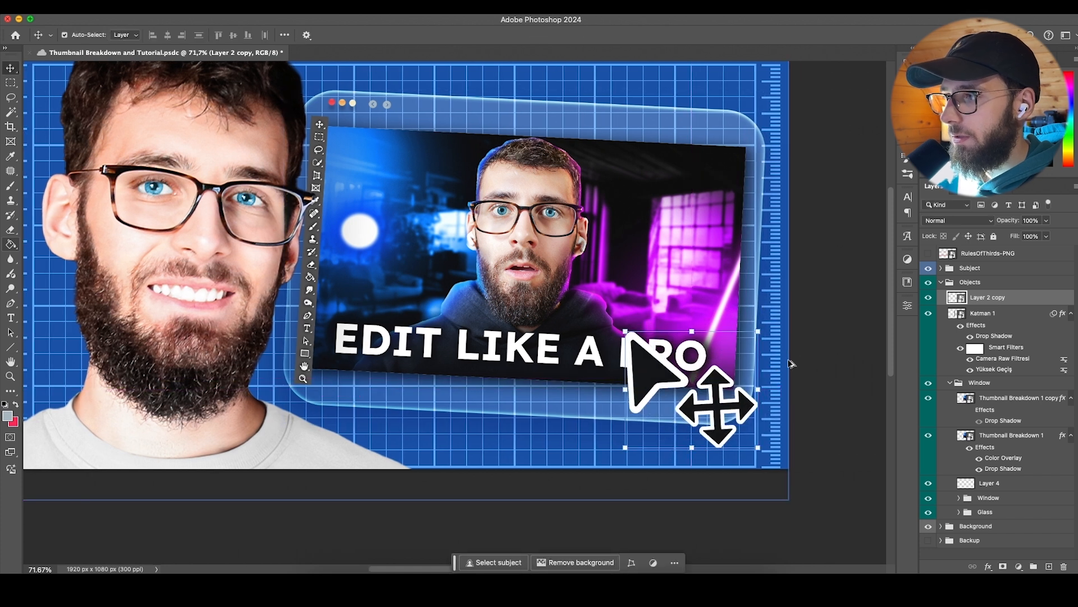
pyautogui.scroll(8, 584, 332)
pyautogui.hscroll(5, 719, 367)
pyautogui.scroll(-4, 730, 358)
pyautogui.hscroll(3, 739, 349)
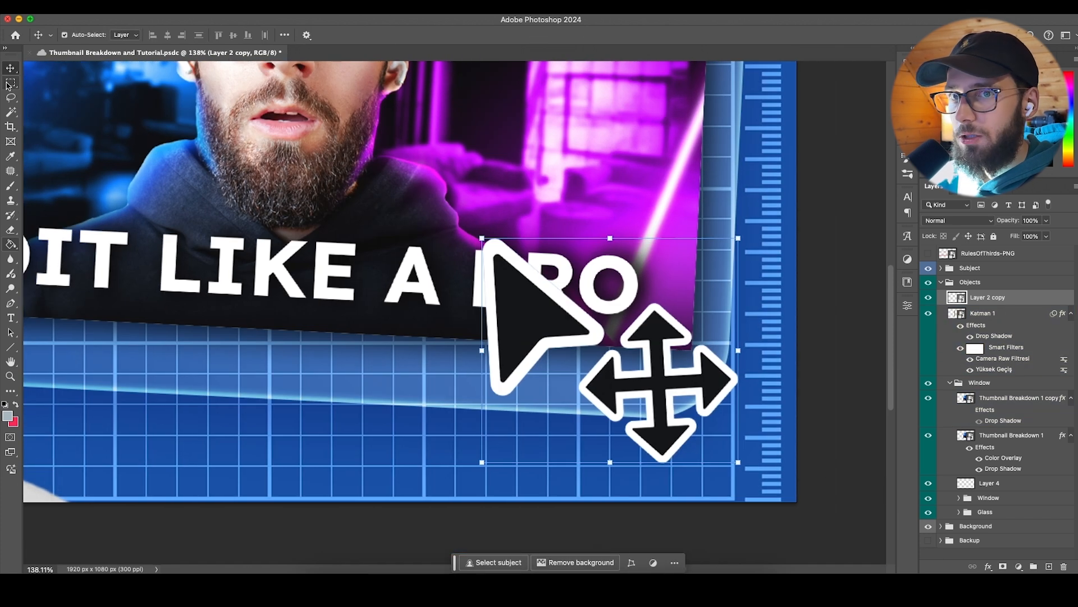
pyautogui.click(10, 97)
pyautogui.hotkey('shift', 'l')
pyautogui.hotkey('shift', 'l')
pyautogui.moveTo(619, 298); pyautogui.dragTo(604, 342)
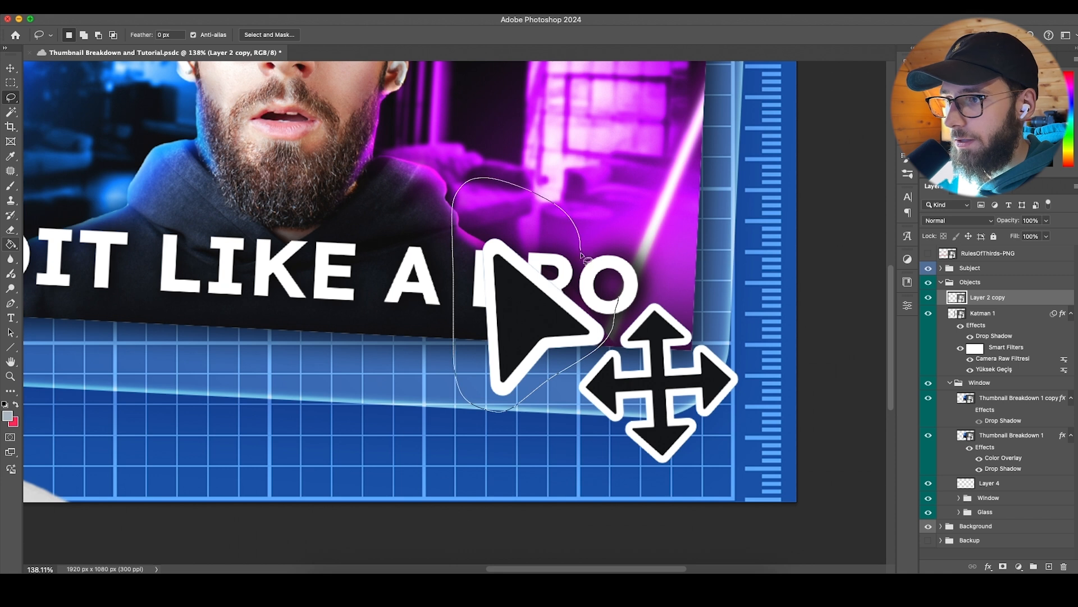
pyautogui.moveTo(621, 300); pyautogui.dragTo(620, 300)
# Step: Try lifting the lassoed arrow cursor onto its own layer with Layer Via Copy, and undo the copy
pyautogui.rightClick(495, 332)
pyautogui.click(488, 329)
pyautogui.rightClick(518, 330)
pyautogui.click(540, 360)
pyautogui.press('super+z')
pyautogui.rightClick(505, 333)
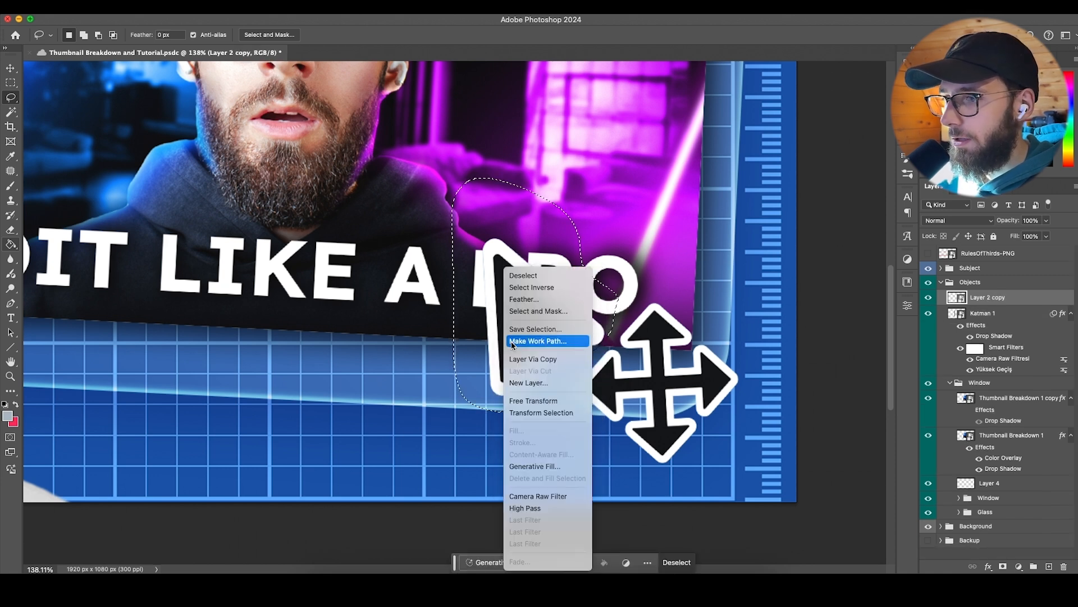
pyautogui.click(561, 360)
pyautogui.click(1007, 316)
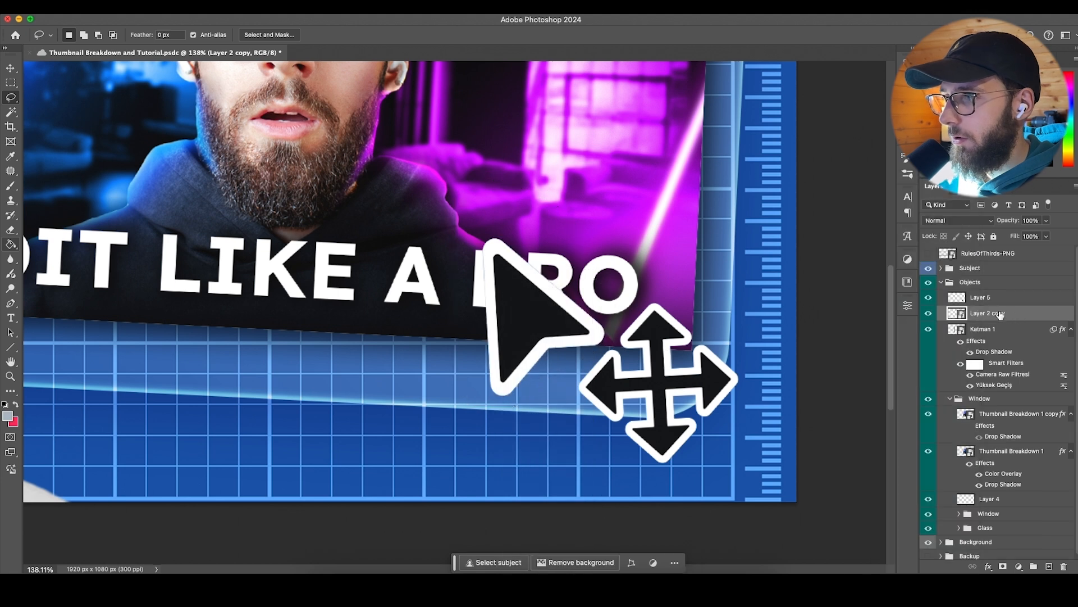
pyautogui.press('super+comma')
pyautogui.press('super+comma')
pyautogui.press('super+z')
# Step: Rasterize Layer 2 copy and cut the lassoed arrow cursor out onto its own layer with Layer Via Cut
pyautogui.rightClick(993, 299)
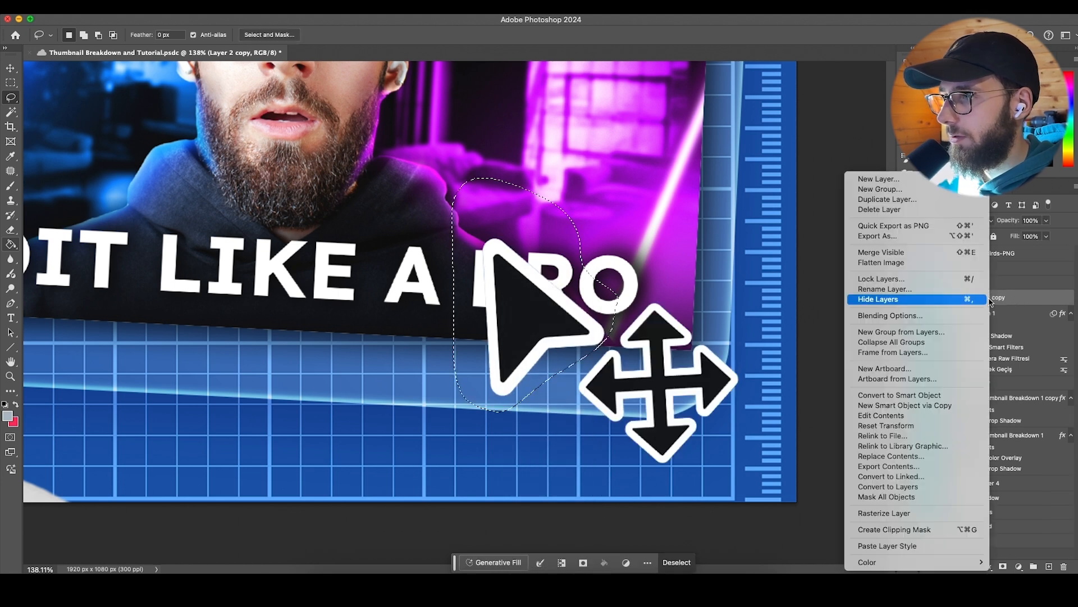
pyautogui.click(904, 514)
pyautogui.rightClick(506, 328)
pyautogui.click(531, 371)
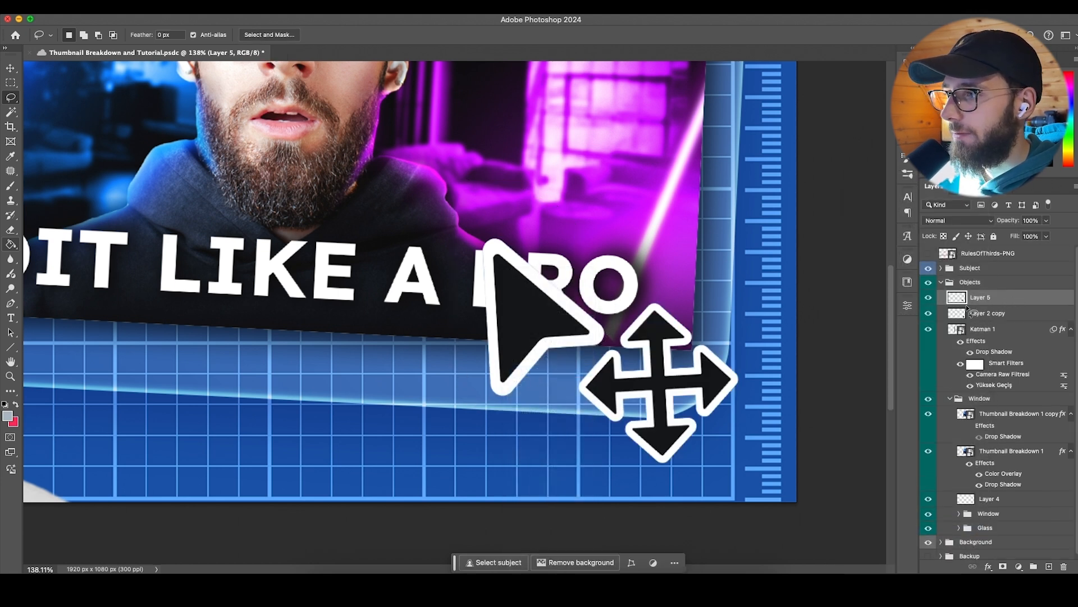
# Step: Rotate the separated arrow cursor on Layer 5 slightly counter-clockwise at the sample thumbnail's lower corner
pyautogui.scroll(-5, 600, 264)
pyautogui.press('v')
pyautogui.keyDown('shift'); pyautogui.click(939, 309); pyautogui.keyUp('shift')
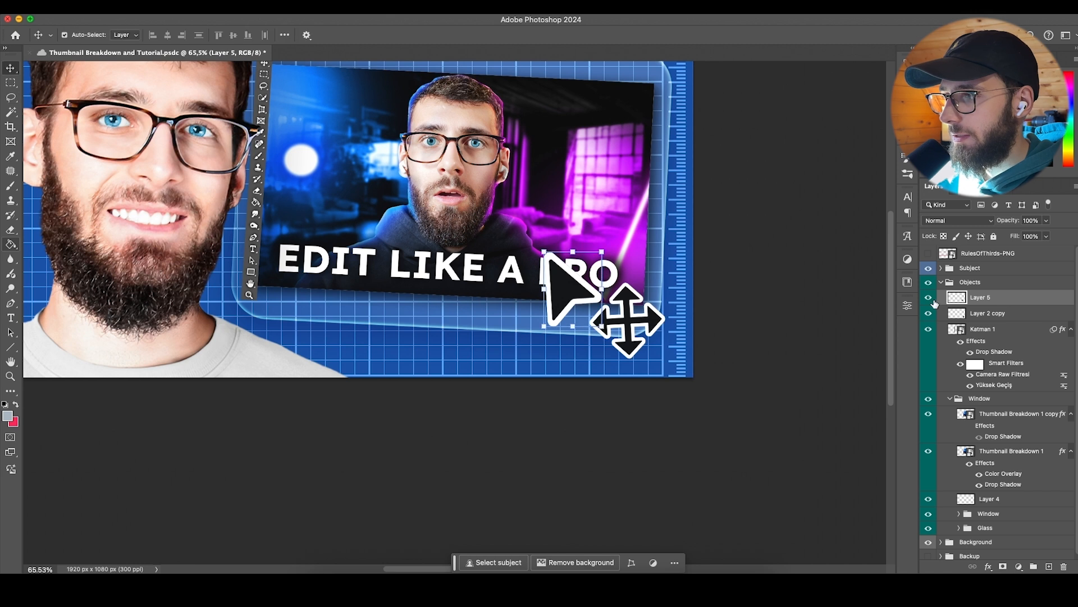
pyautogui.click(600, 289)
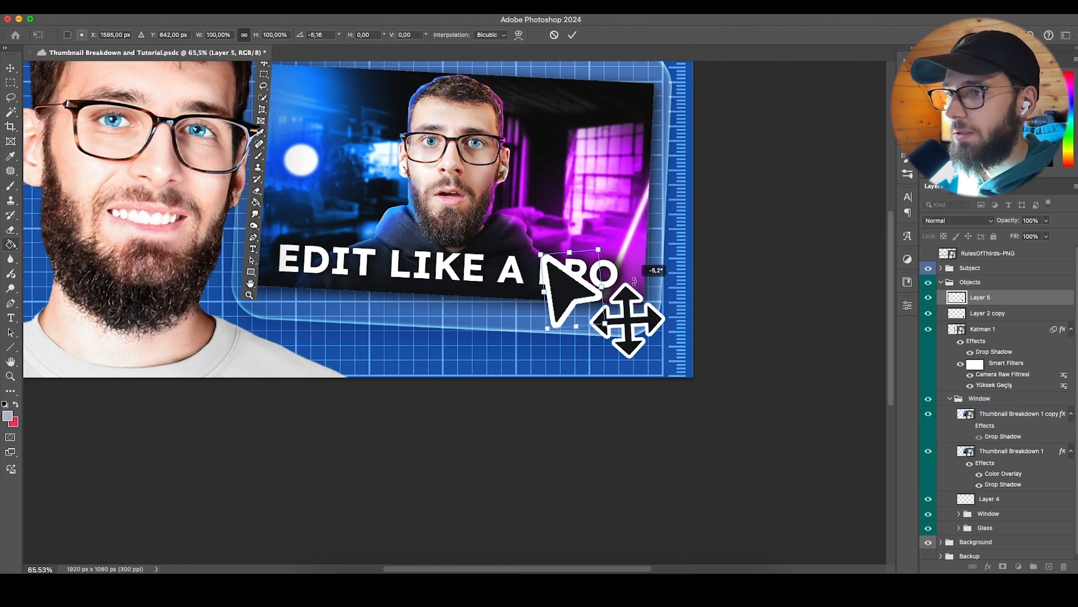
pyautogui.click(573, 35)
pyautogui.hscroll(-3, 393, 219)
pyautogui.press('m')
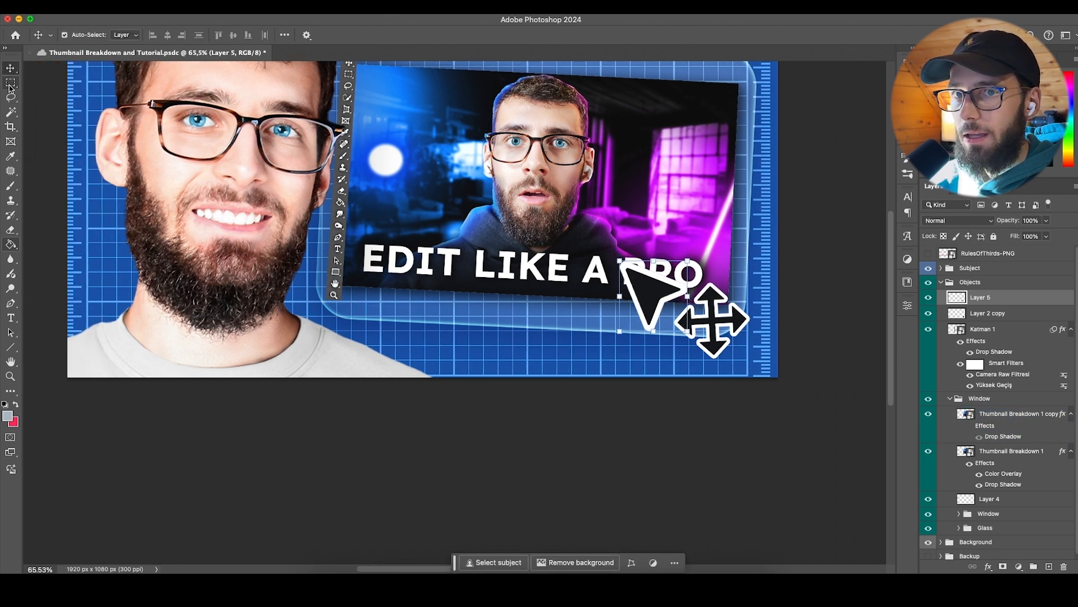
# Step: Draw a rounded rectangle shape about 705 × 215 px over the sample thumbnail's title and fill it with white
pyautogui.rightClick(10, 347)
pyautogui.click(45, 347)
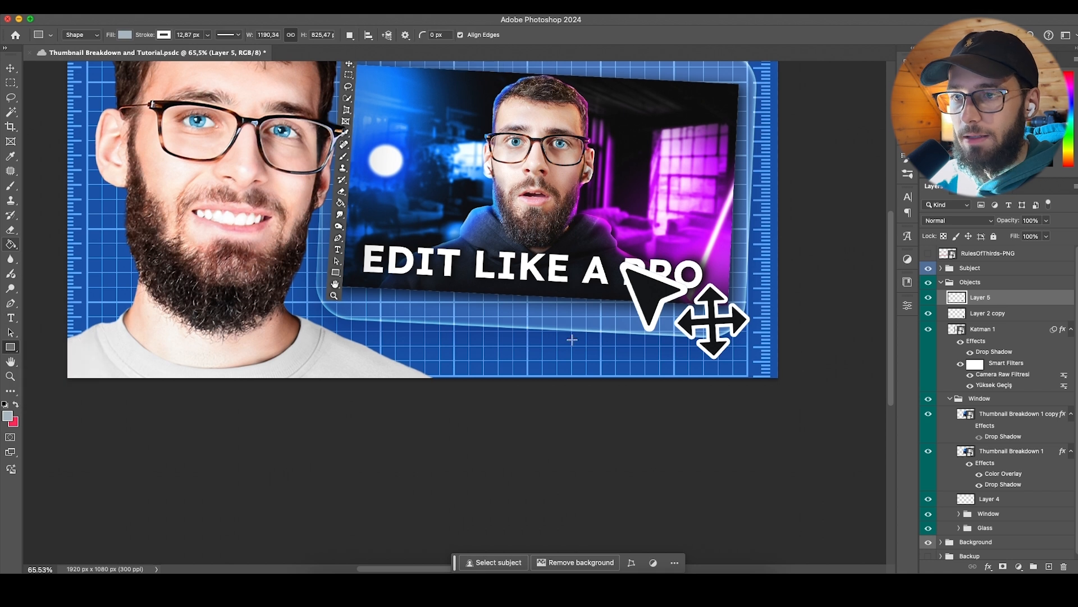
pyautogui.scroll(2, 427, 281)
pyautogui.moveTo(431, 305); pyautogui.dragTo(692, 385)
pyautogui.moveTo(679, 316); pyautogui.dragTo(673, 323)
pyautogui.click(778, 380)
pyautogui.click(799, 419)
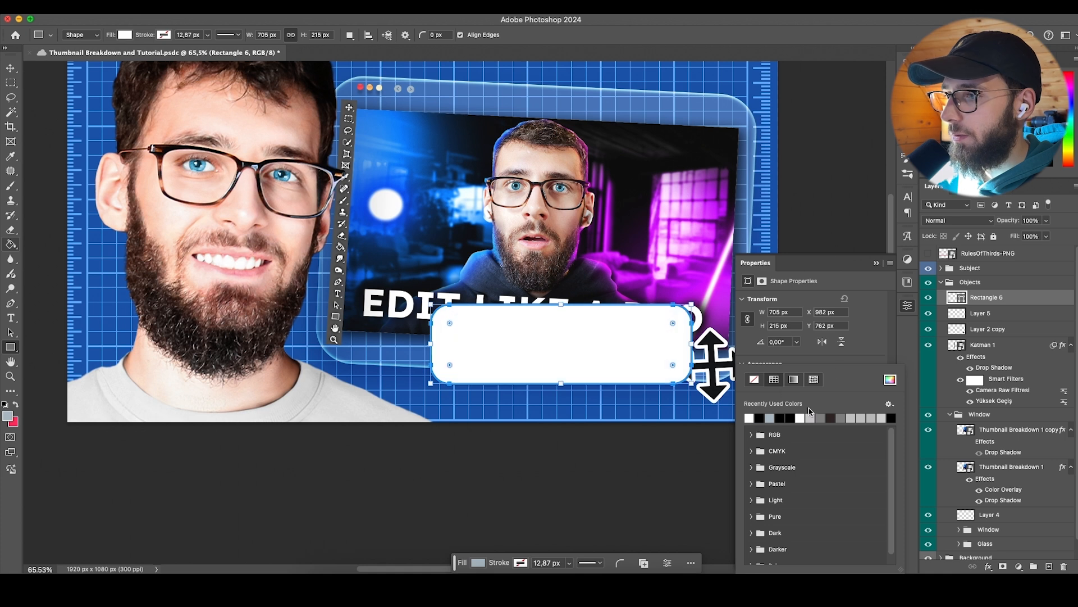
# Step: Reduce the white rectangle's corner radius and rotate the shape slightly counter-clockwise
pyautogui.click(906, 306)
pyautogui.moveTo(673, 323); pyautogui.dragTo(679, 319)
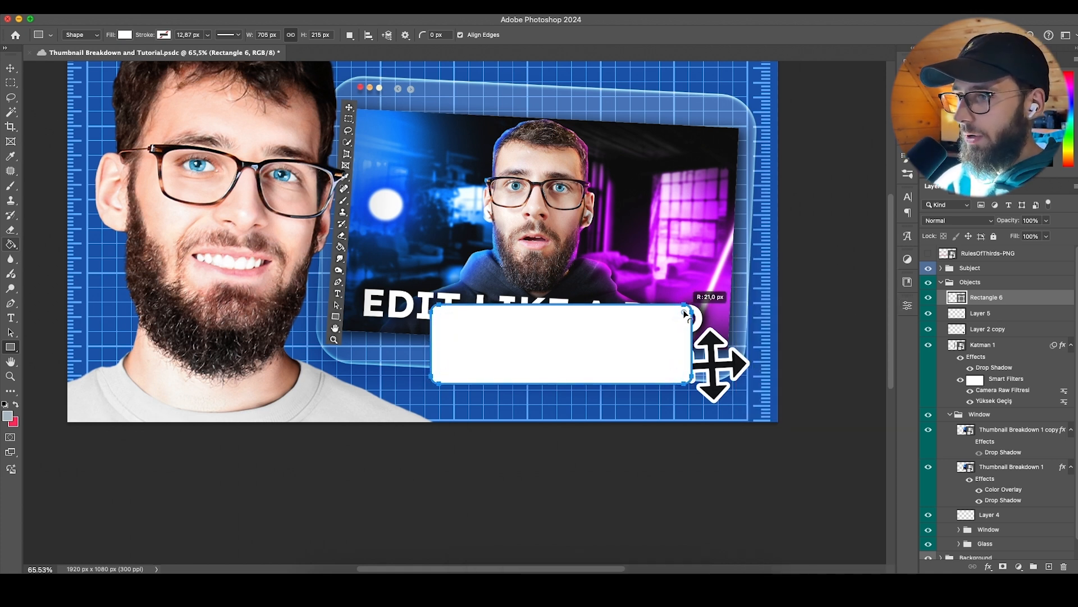
pyautogui.press('v')
pyautogui.scroll(5, 615, 353)
pyautogui.moveTo(584, 350); pyautogui.dragTo(494, 335)
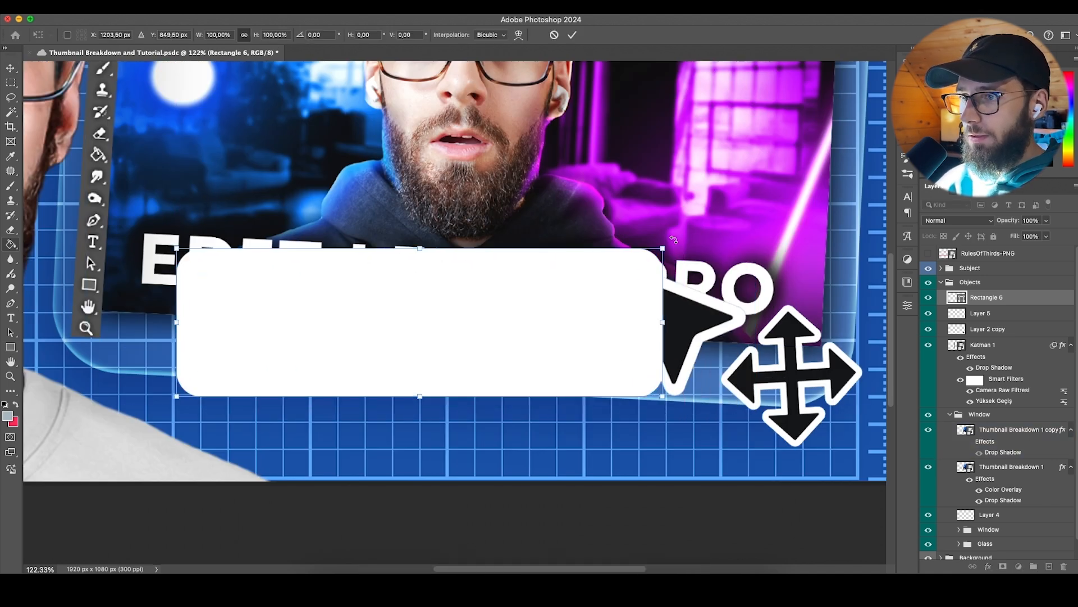
pyautogui.moveTo(668, 242); pyautogui.dragTo(662, 224)
pyautogui.scroll(-2, 587, 296)
# Step: Add a drop shadow with 70% opacity, 132° angle and 43 px size to Rectangle 6, and move its layer beneath both cursor layers
pyautogui.rightClick(999, 297)
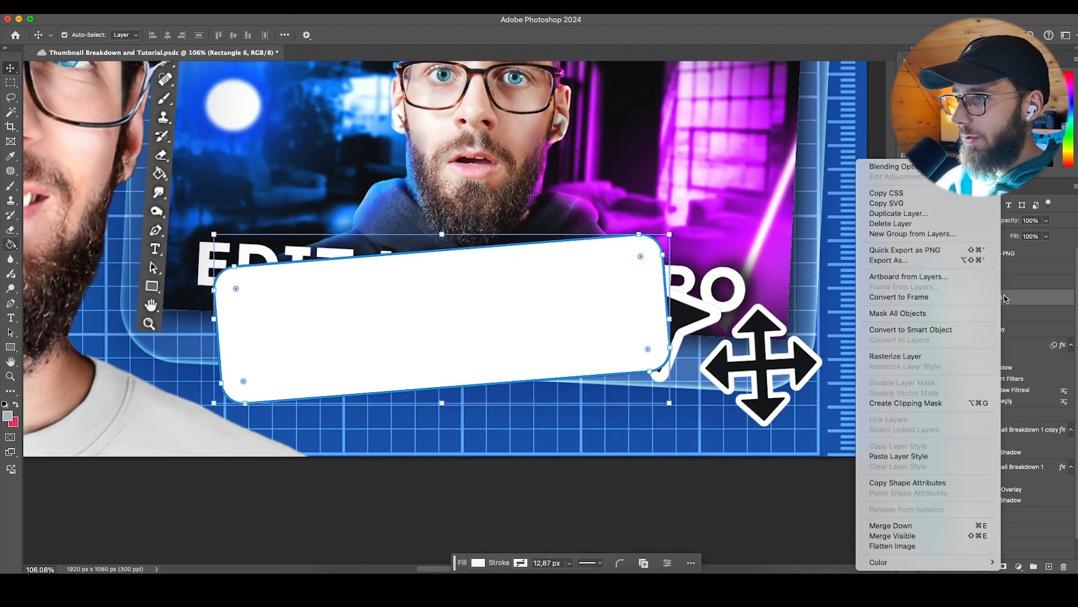
pyautogui.click(944, 167)
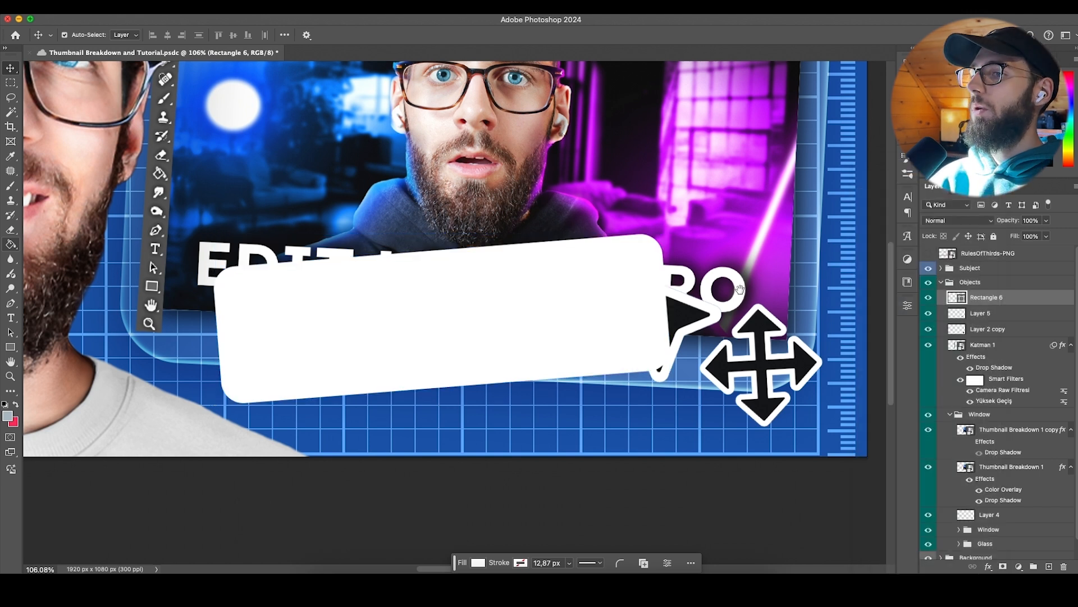
pyautogui.scroll(-6, 533, 347)
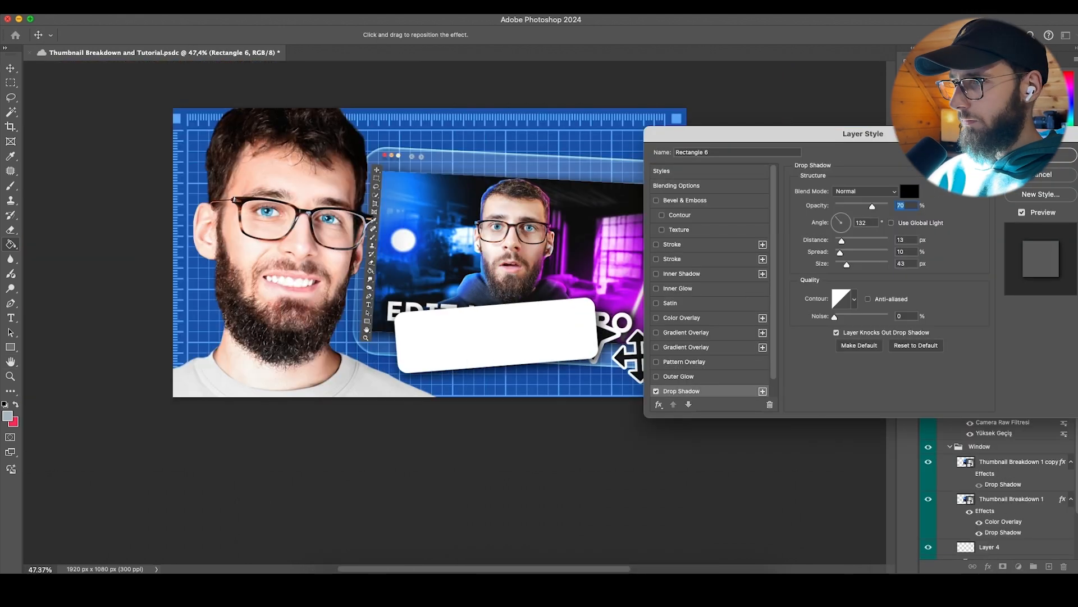
pyautogui.click(1038, 152)
pyautogui.moveTo(989, 298); pyautogui.dragTo(989, 360)
# Step: Rename the four-way move icon's layer tool2 and the arrow cursor's layer tool1
pyautogui.doubleClick(983, 313)
pyautogui.write('tool2')
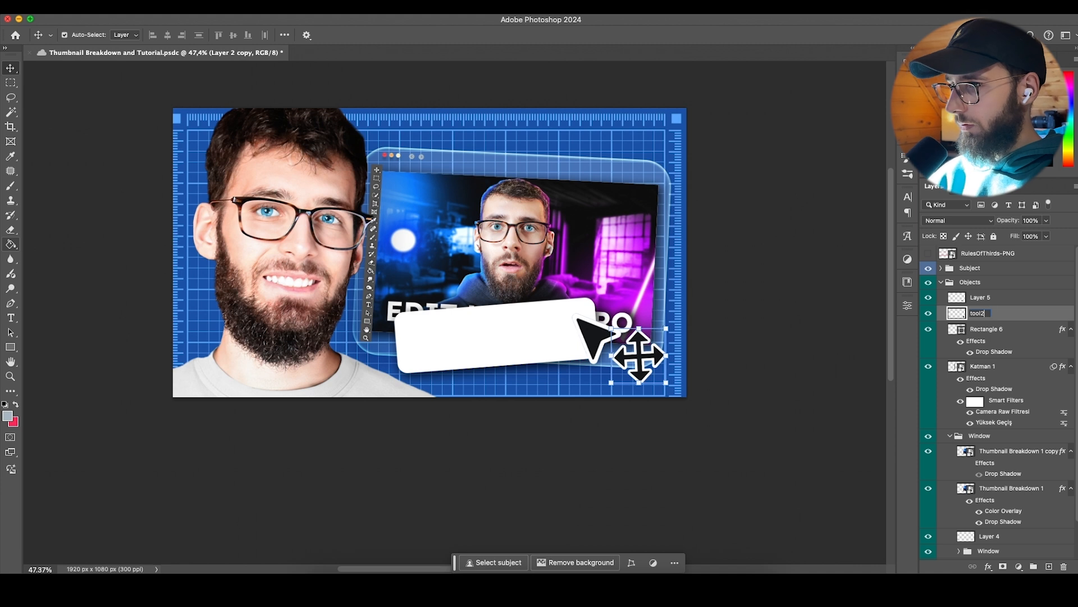
pyautogui.click(992, 298)
pyautogui.doubleClick(982, 298)
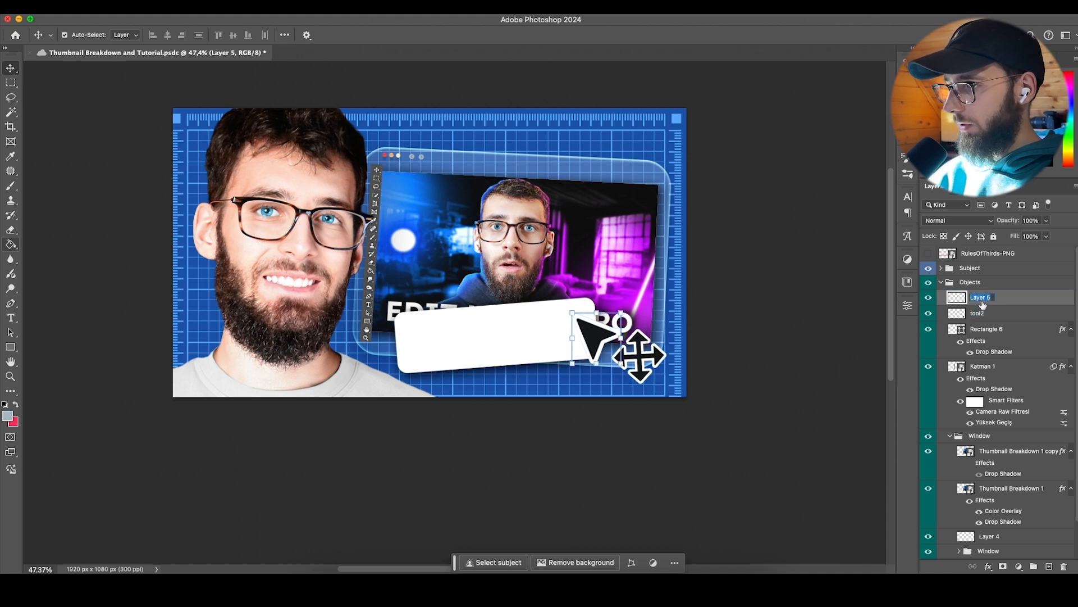
pyautogui.write('tool')
pyautogui.write('1')
pyautogui.press('Return')
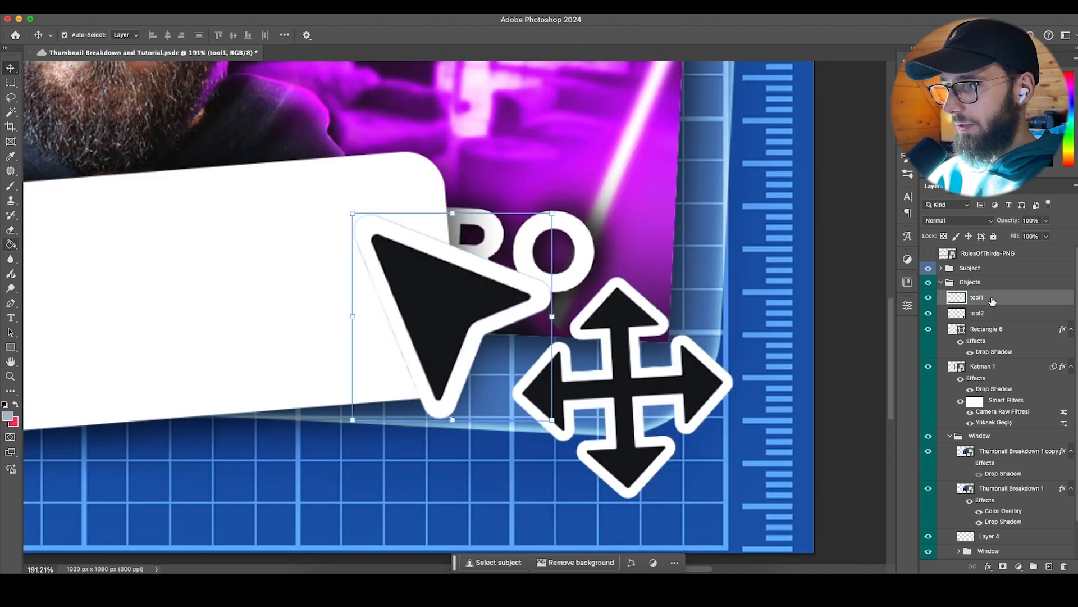
# Step: Try a 1 px inside stroke in white (#ffffff) on the tool1 arrow cursor
pyautogui.rightClick(992, 302)
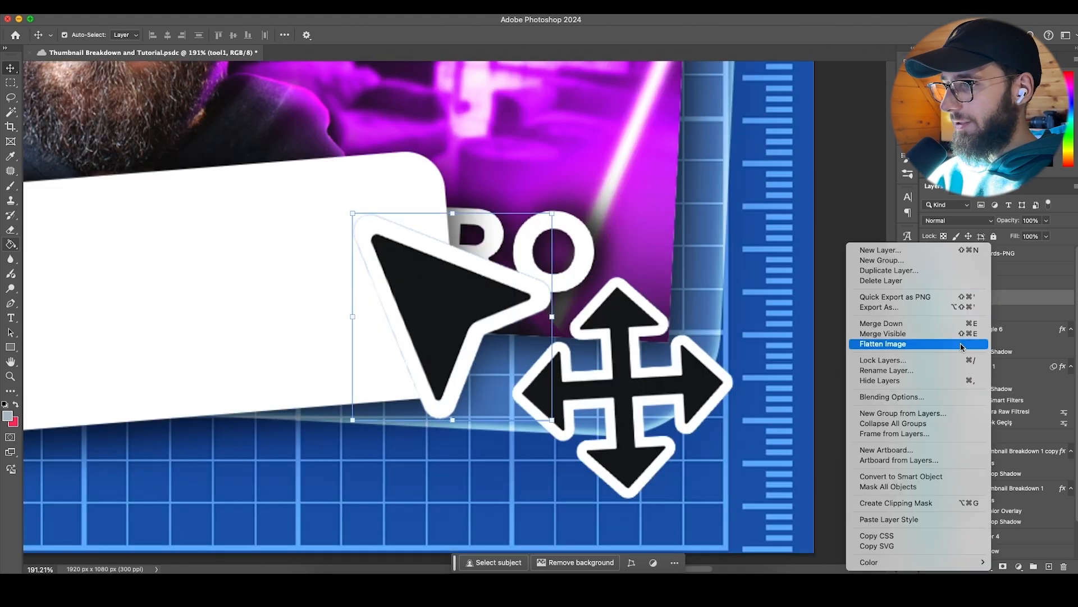
pyautogui.click(892, 397)
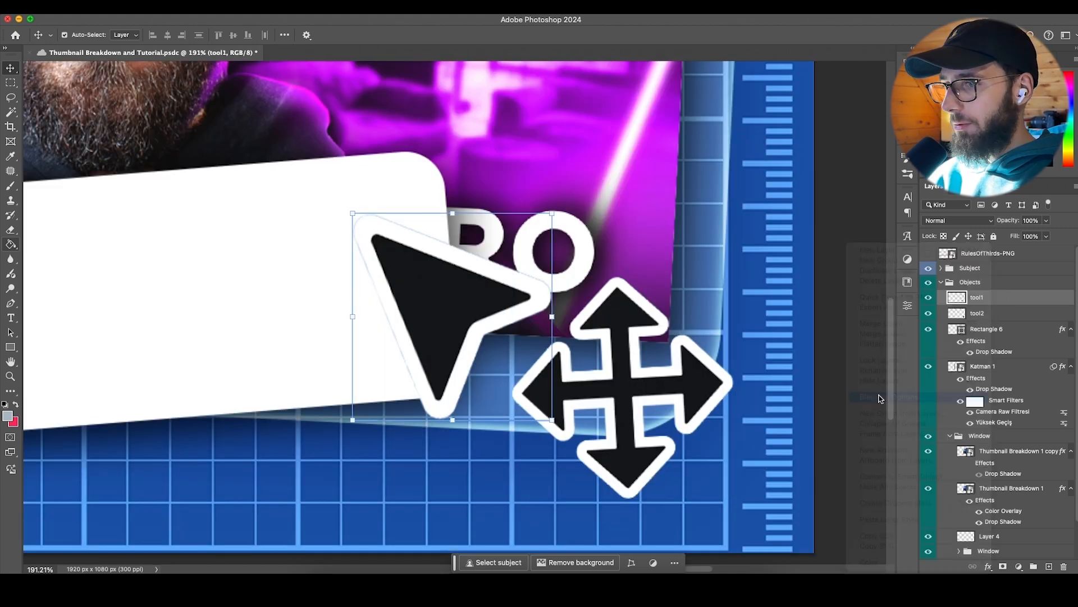
pyautogui.click(656, 247)
pyautogui.click(850, 201)
pyautogui.click(847, 214)
pyautogui.moveTo(841, 190); pyautogui.dragTo(832, 190)
pyautogui.click(823, 273)
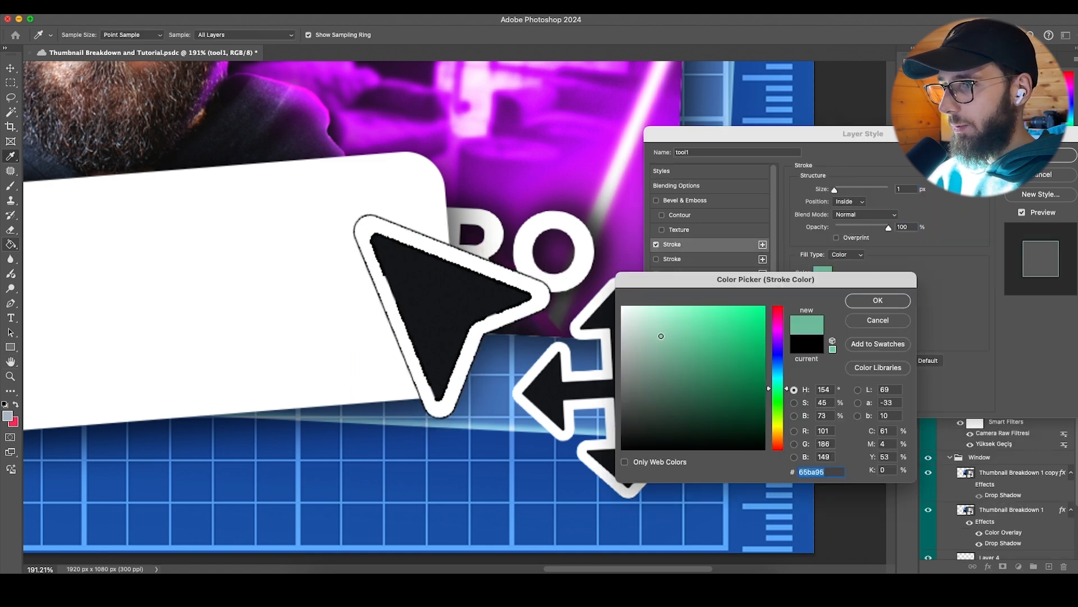
pyautogui.write('ffffff')
pyautogui.press('Return')
# Step: Try the center, outside and inside positions for tool1's stroke, and discard the stroke
pyautogui.click(849, 201)
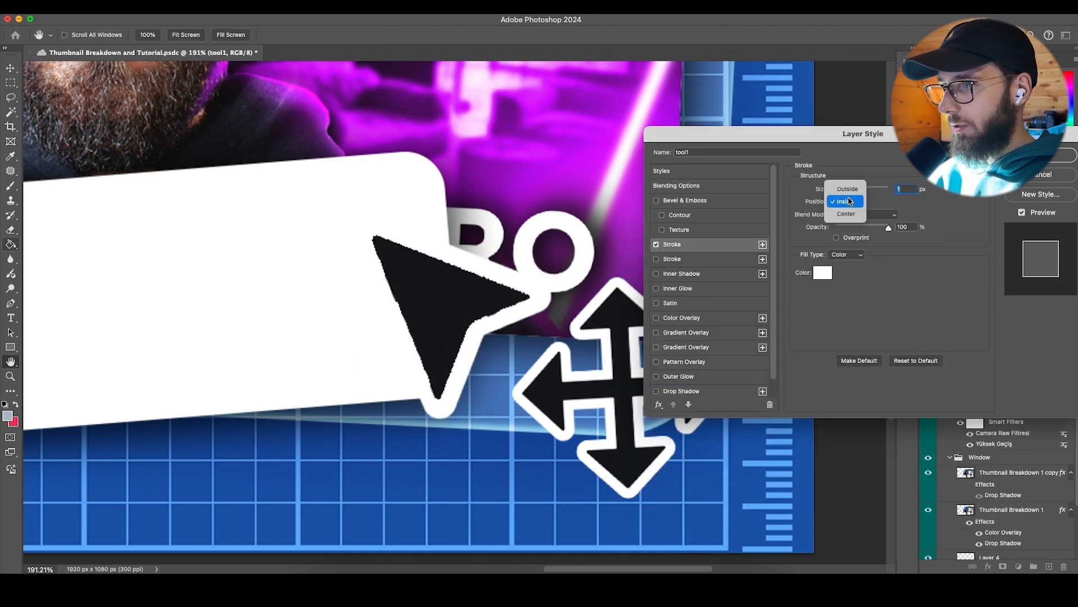
pyautogui.click(847, 214)
pyautogui.scroll(-3, 483, 315)
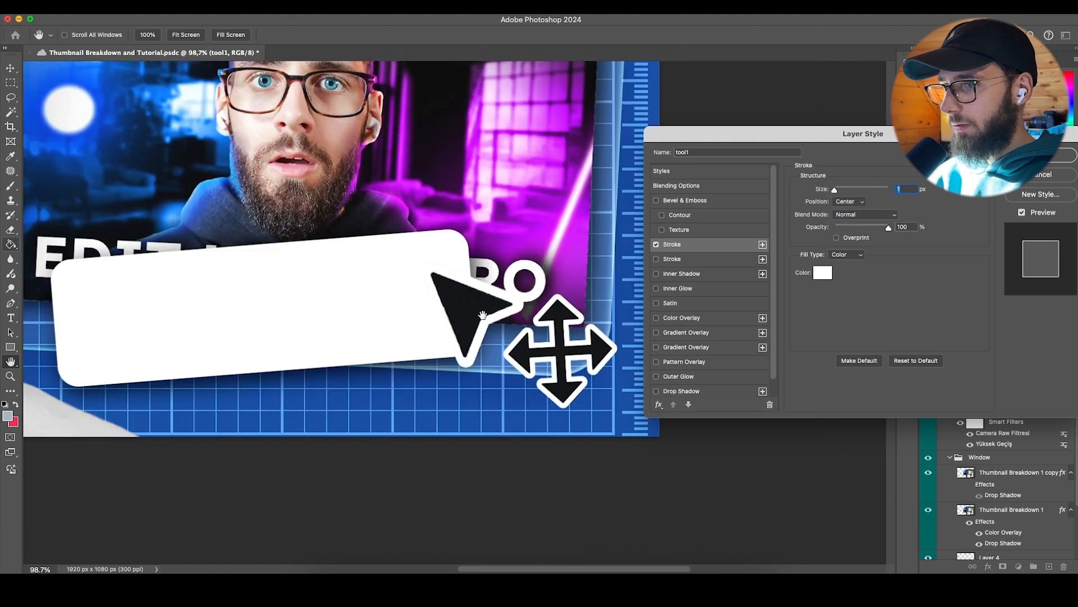
pyautogui.click(850, 201)
pyautogui.click(842, 181)
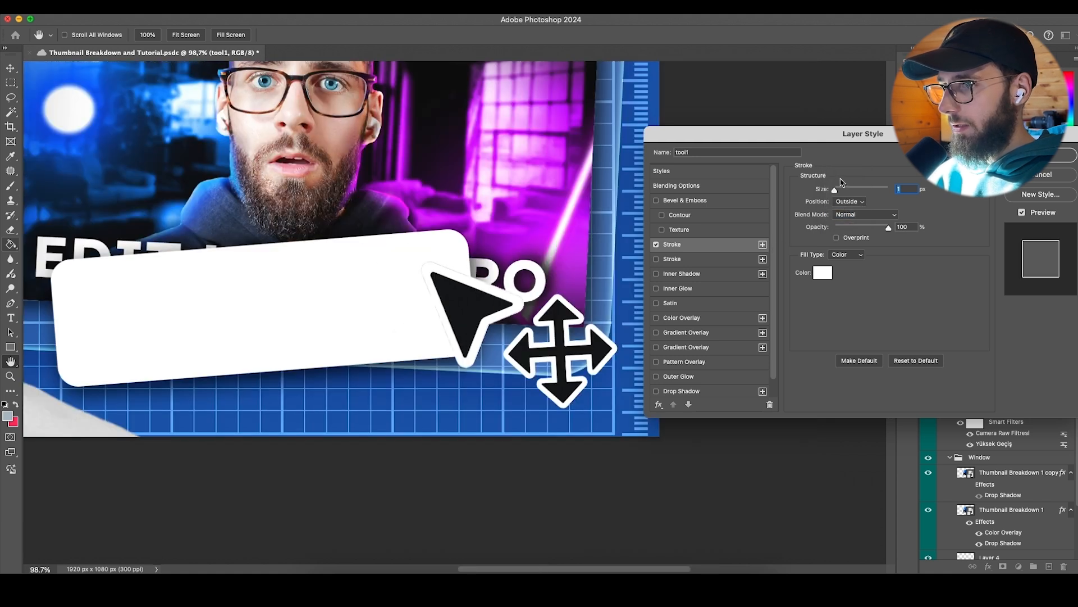
pyautogui.click(841, 202)
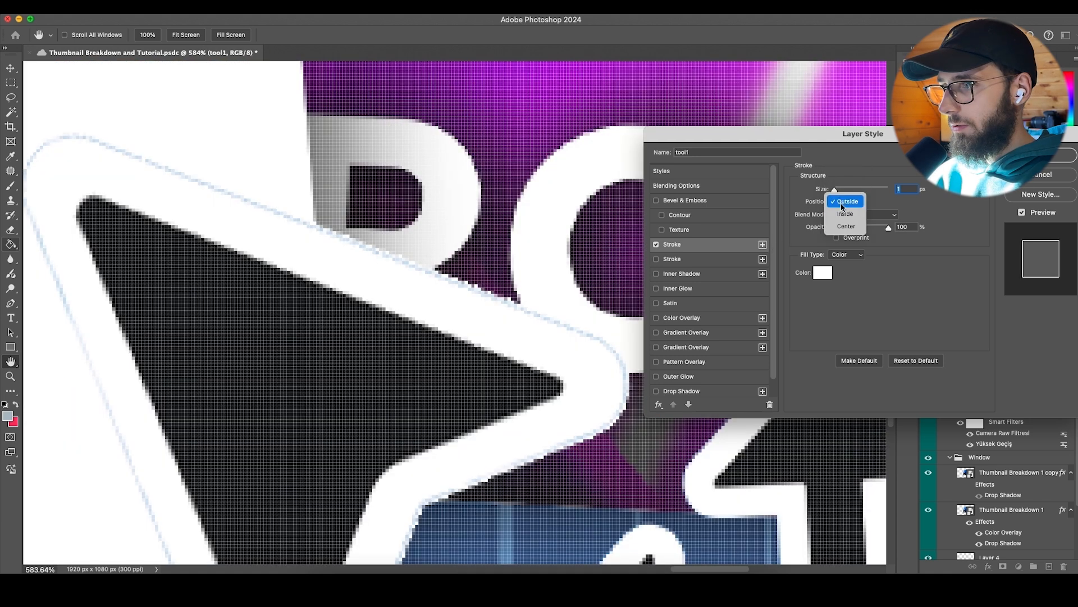
pyautogui.click(842, 214)
pyautogui.scroll(-3, 541, 245)
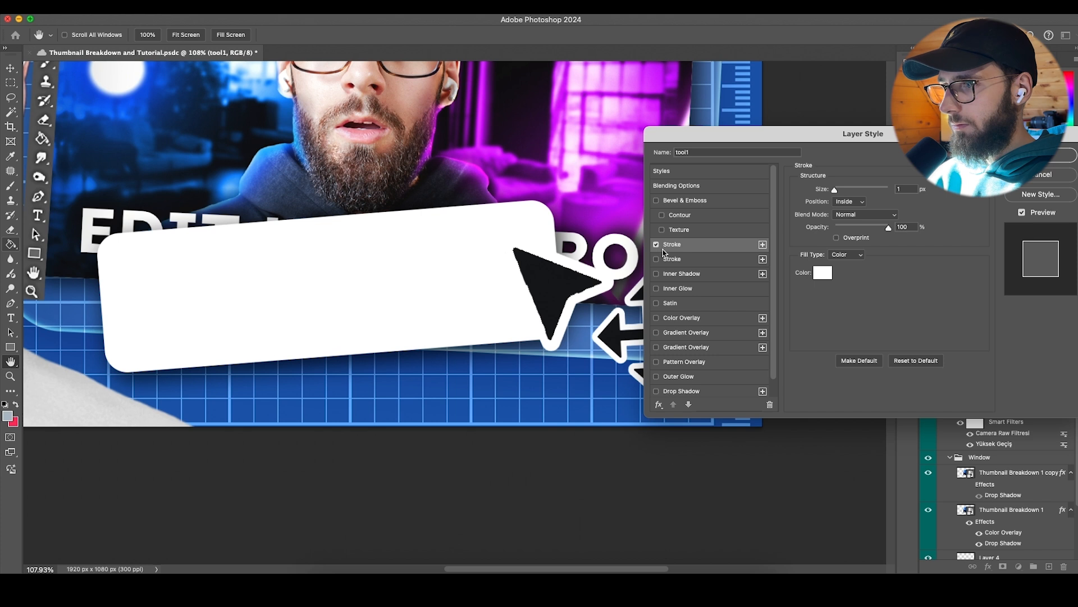
pyautogui.click(656, 245)
pyautogui.scroll(4, 583, 286)
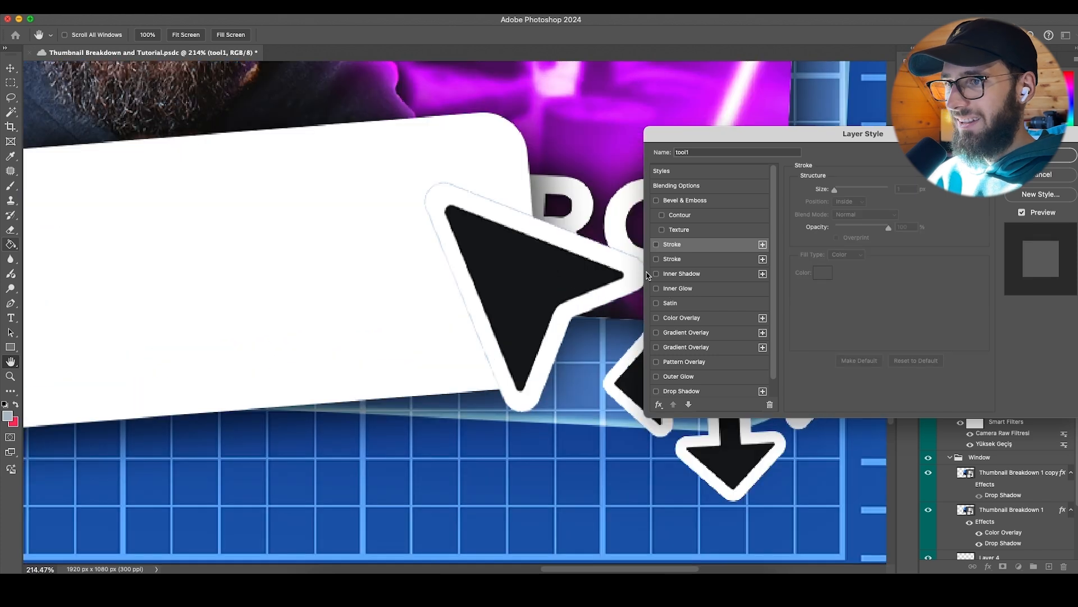
pyautogui.click(1049, 165)
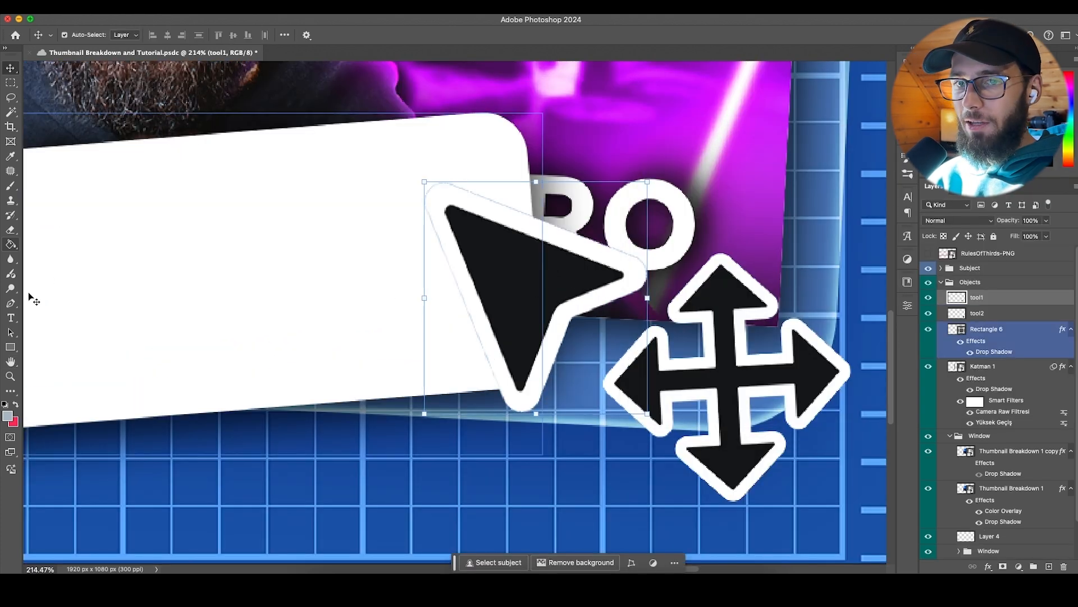
# Step: Load the tool1 arrow cursor's outline as a selection and contract it
pyautogui.click(10, 82)
pyautogui.keyDown('super'); pyautogui.click(959, 299); pyautogui.keyUp('super')
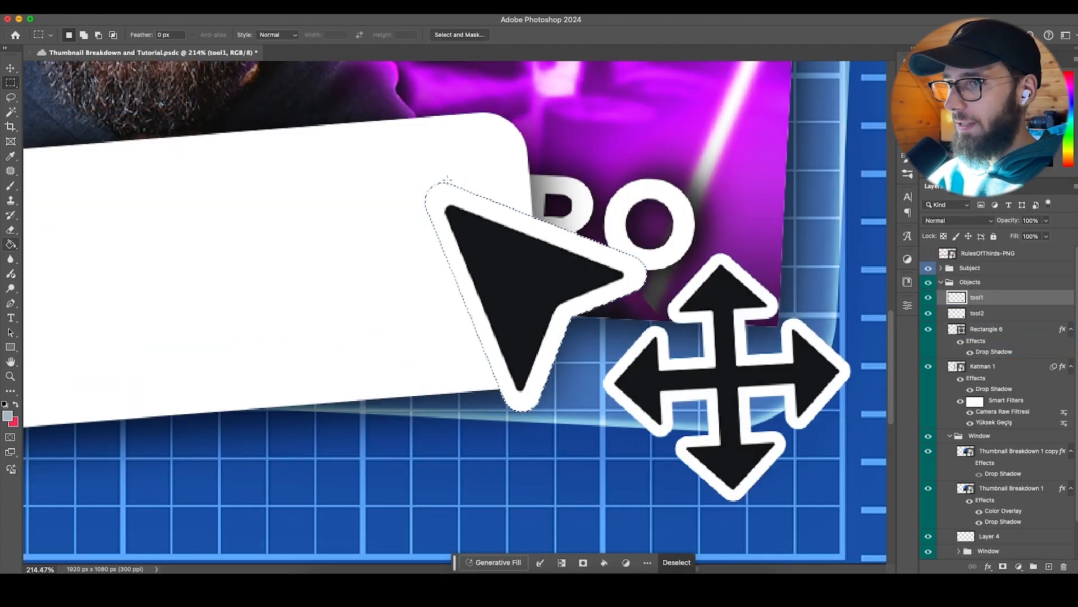
pyautogui.click(247, 7)
pyautogui.moveTo(278, 170)
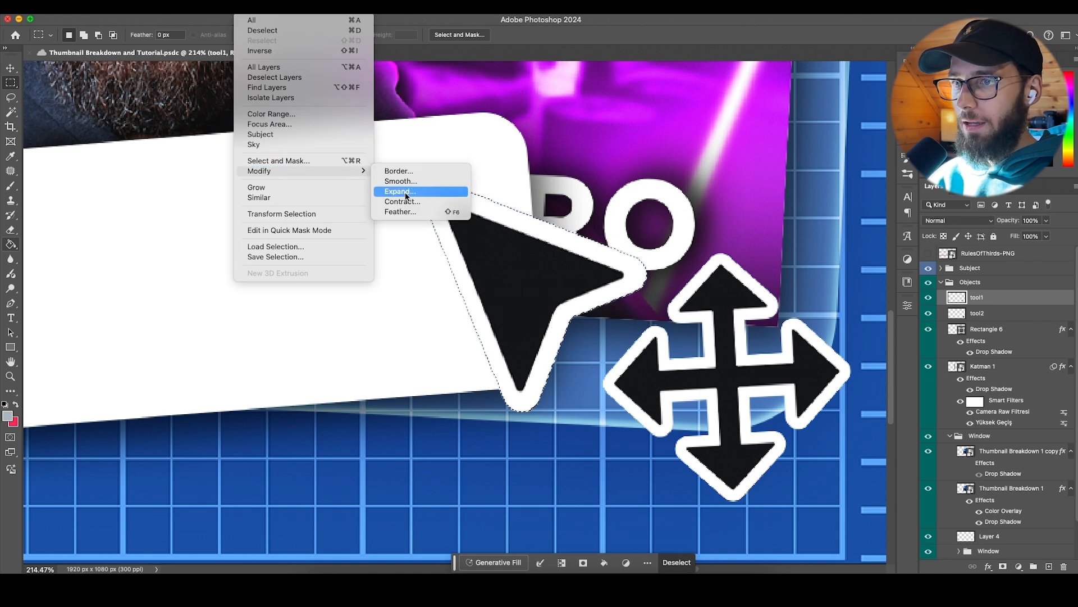
pyautogui.click(407, 202)
pyautogui.click(602, 282)
# Step: Invert the contracted selection, delete the thin fringe around the arrow cursor's white border, and deselect
pyautogui.press('Delete')
pyautogui.hotkey('ctrl', 'z')
pyautogui.rightClick(578, 297)
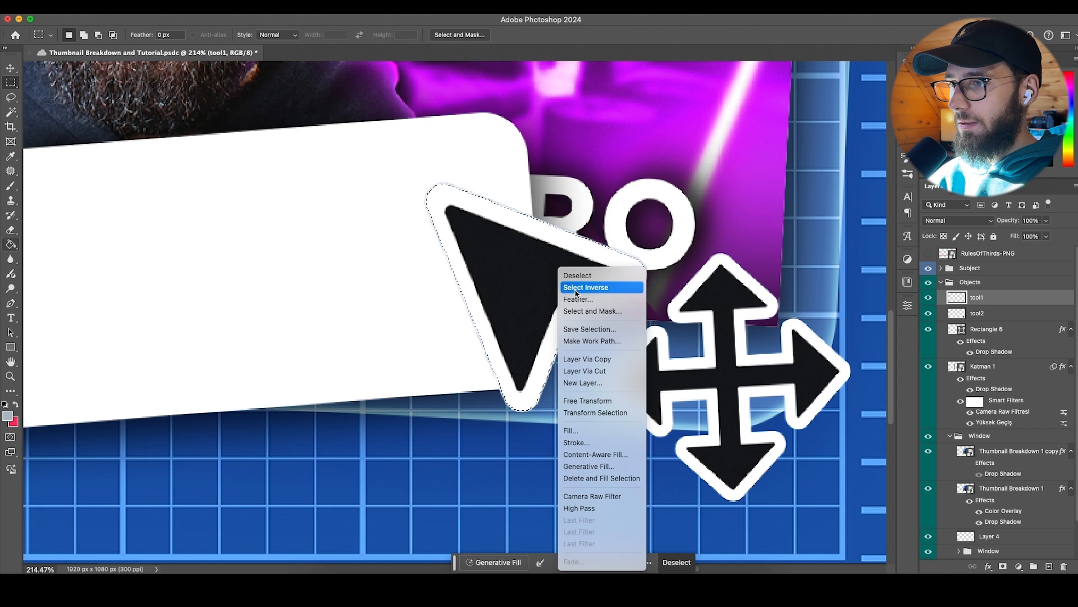
pyautogui.click(576, 290)
pyautogui.click(294, 163)
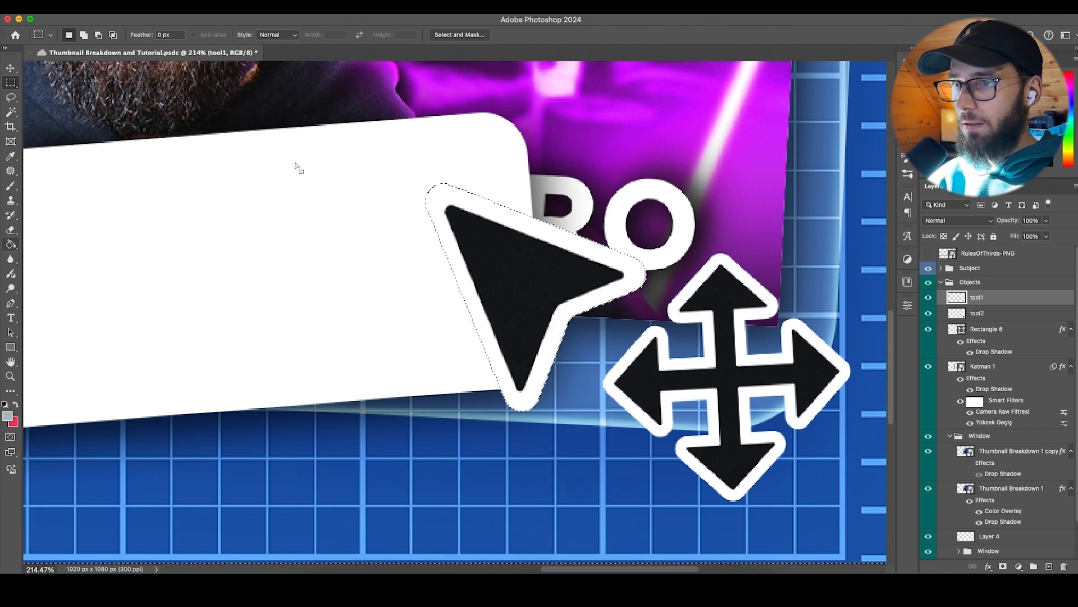
pyautogui.scroll(-2, 309, 165)
pyautogui.hscroll(-2, 309, 166)
pyautogui.press('v')
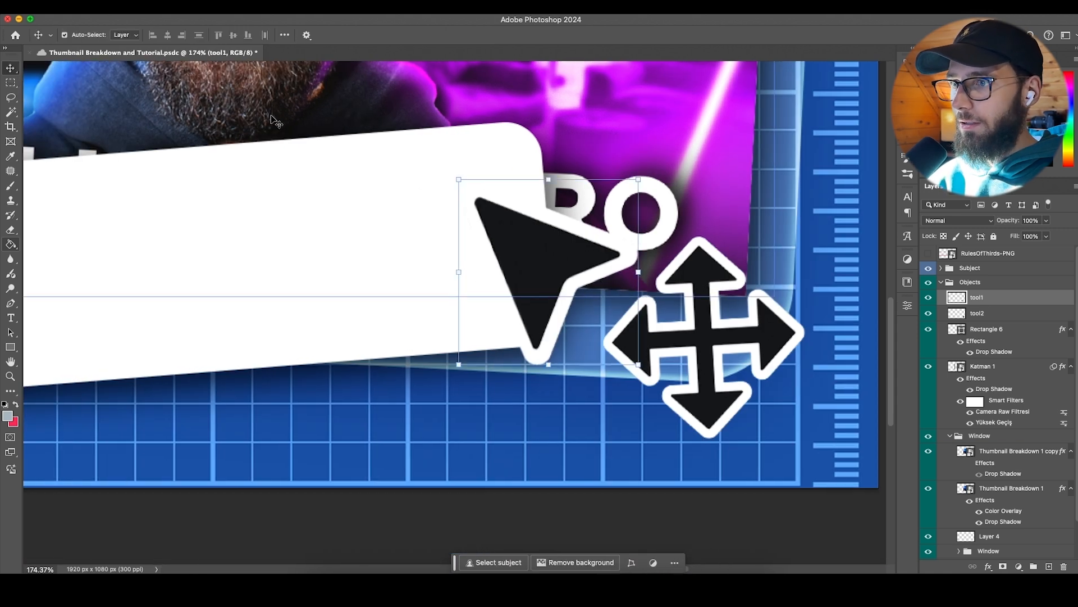
# Step: Add a drop shadow to tool1 and adjust its angle, distance, spread and opacity
pyautogui.rightClick(956, 311)
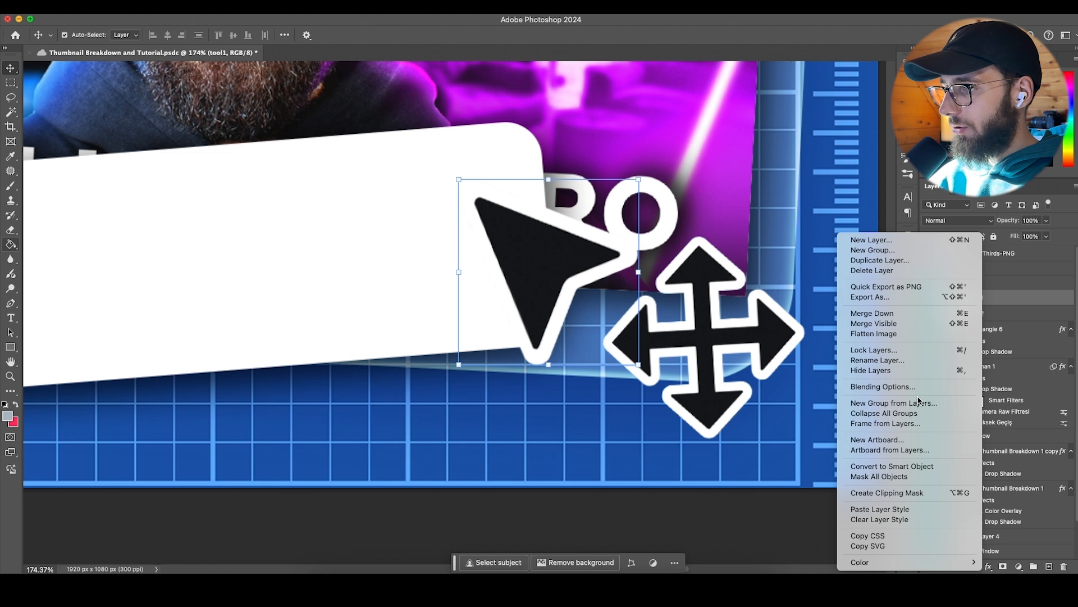
pyautogui.click(899, 387)
pyautogui.click(668, 391)
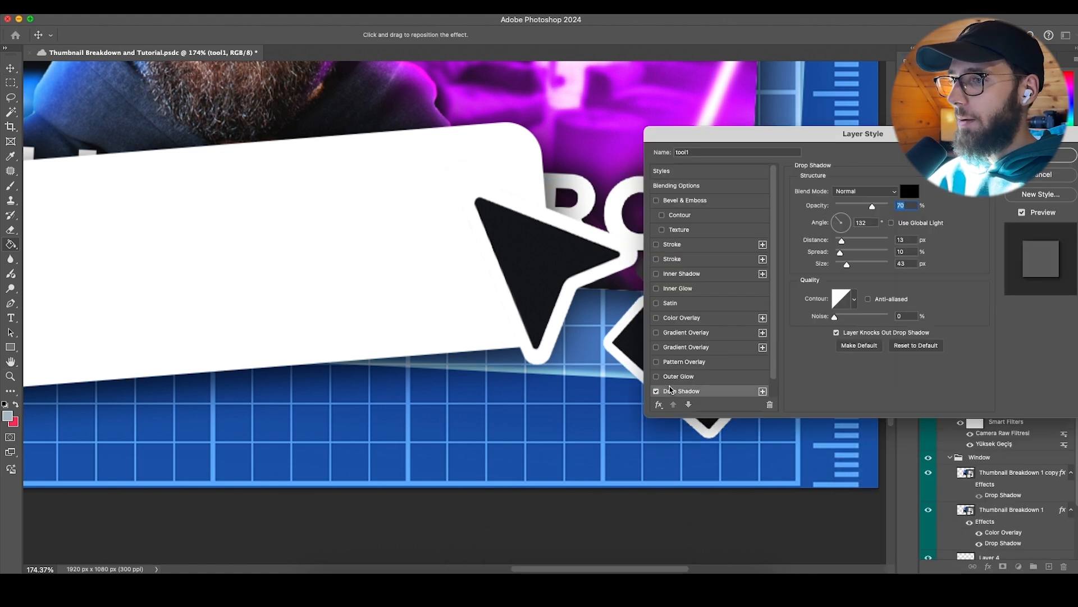
pyautogui.moveTo(841, 240); pyautogui.dragTo(847, 263)
pyautogui.click(843, 221)
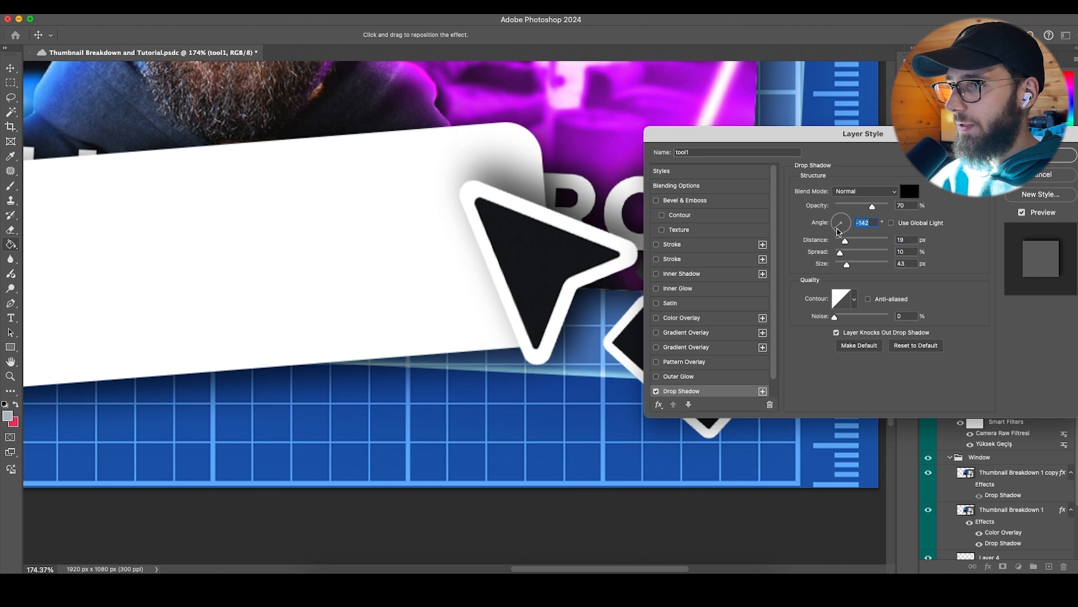
pyautogui.moveTo(842, 217); pyautogui.dragTo(842, 264)
pyautogui.click(851, 207)
pyautogui.click(846, 241)
pyautogui.moveTo(841, 253); pyautogui.dragTo(835, 253)
pyautogui.moveTo(852, 206); pyautogui.dragTo(850, 241)
pyautogui.press('Return')
# Step: Copy tool1's drop shadow layer style and paste it onto the tool2 move icon
pyautogui.scroll(-3, 784, 303)
pyautogui.rightClick(980, 309)
pyautogui.press('Escape')
pyautogui.scroll(5, 756, 315)
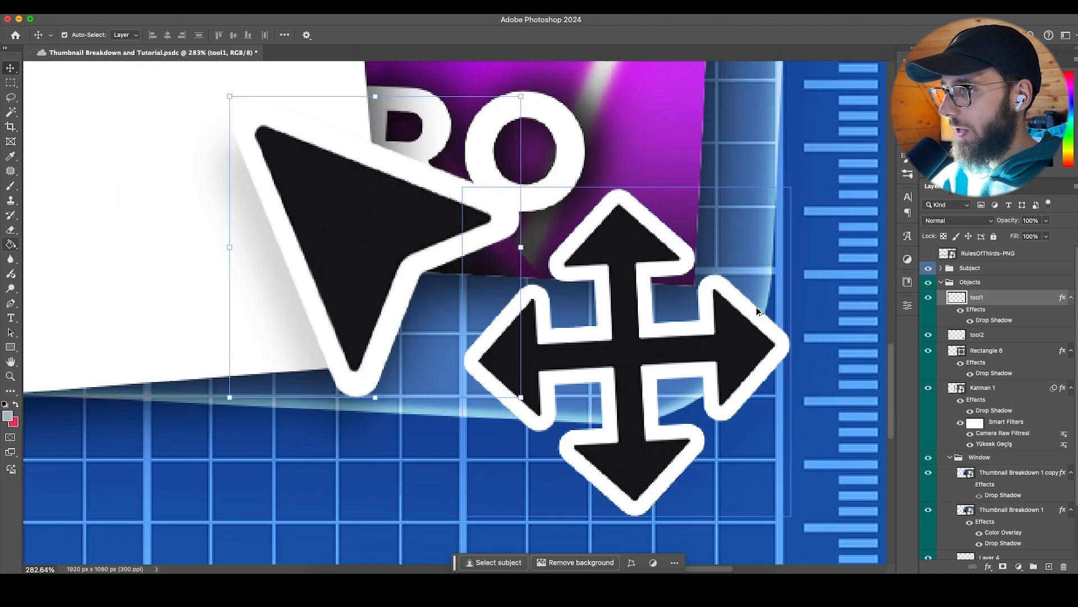
pyautogui.rightClick(980, 310)
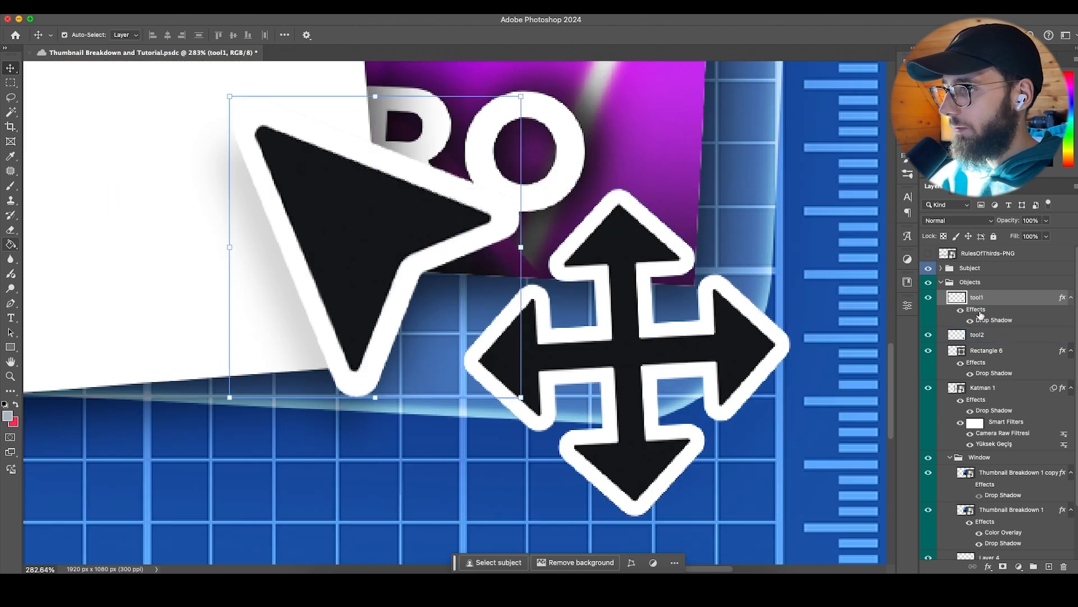
pyautogui.click(1018, 479)
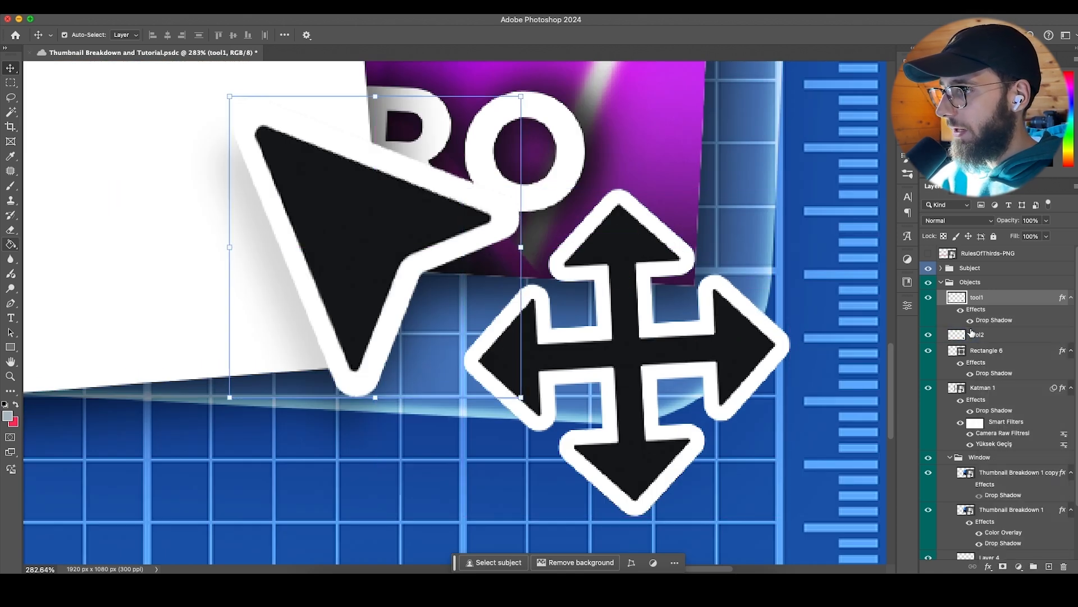
pyautogui.click(977, 335)
pyautogui.rightClick(989, 335)
pyautogui.click(910, 520)
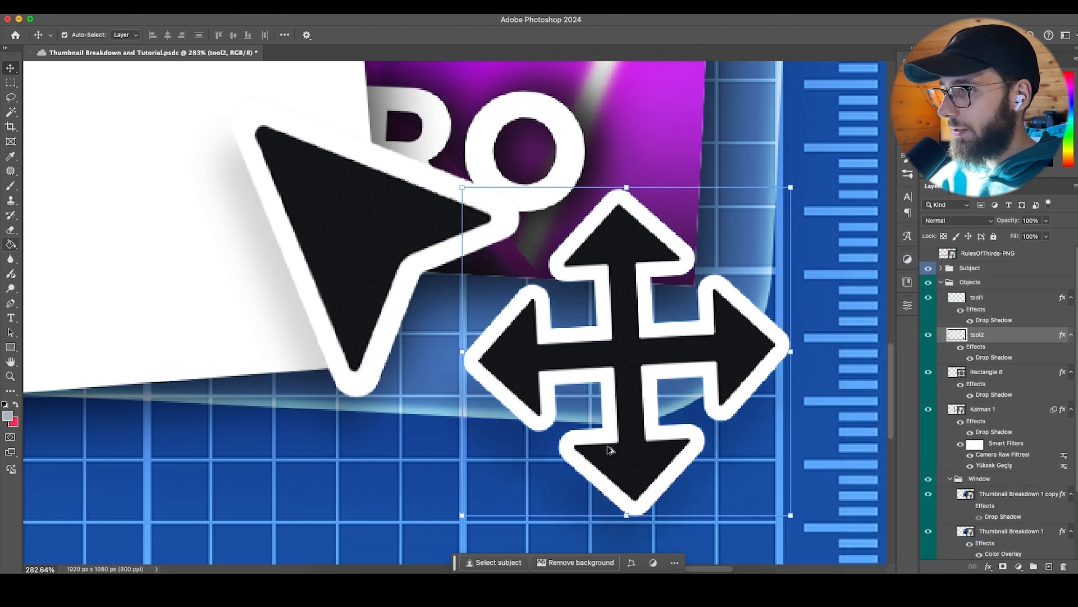
# Step: Scale the tool1 arrow cursor to about 77%, rotate it about -1.7° and place it at the white rectangle's upper-right corner
pyautogui.scroll(-5, 607, 448)
pyautogui.click(585, 368)
pyautogui.moveTo(584, 368); pyautogui.dragTo(587, 366)
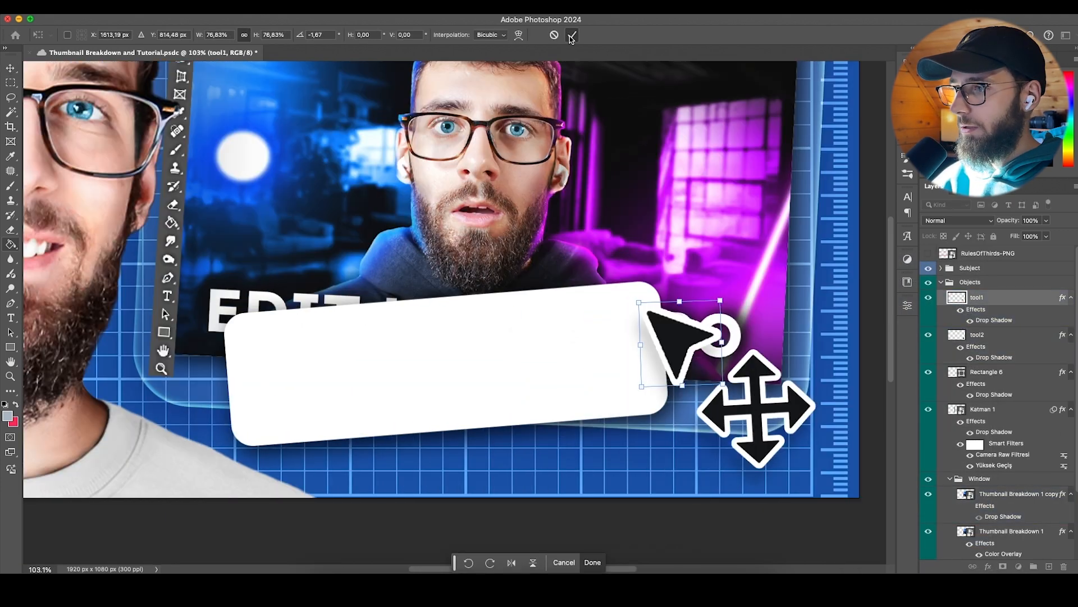
pyautogui.click(571, 35)
# Step: Scale the tool2 move icon to about 81%, rotate it about 1.9° and place it beside the arrow cursor's lower-right side
pyautogui.click(980, 338)
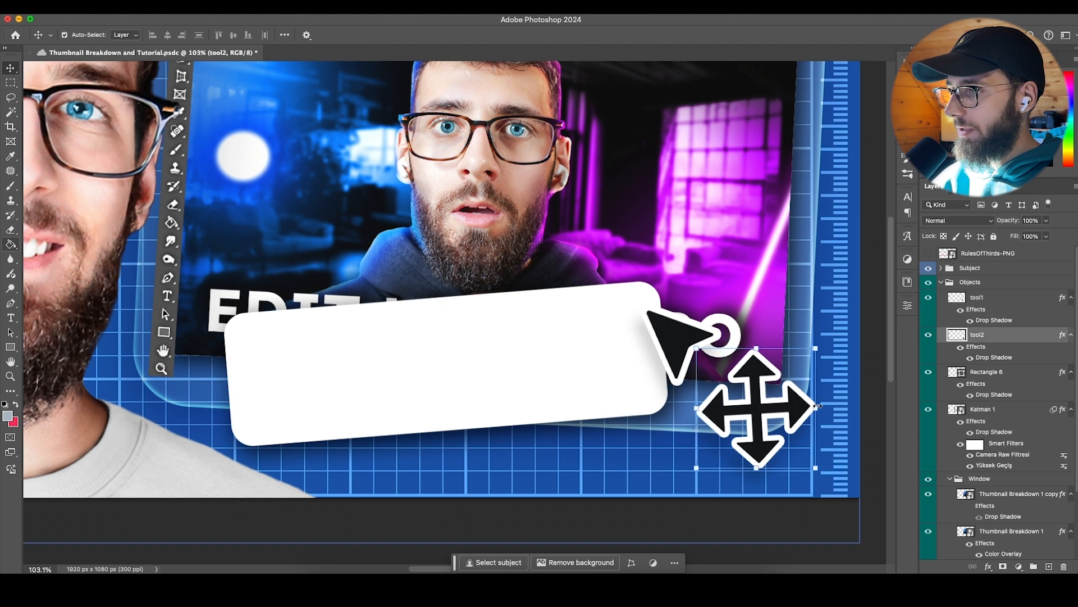
pyautogui.hotkey('ctrl', 't')
pyautogui.moveTo(813, 418); pyautogui.dragTo(790, 383)
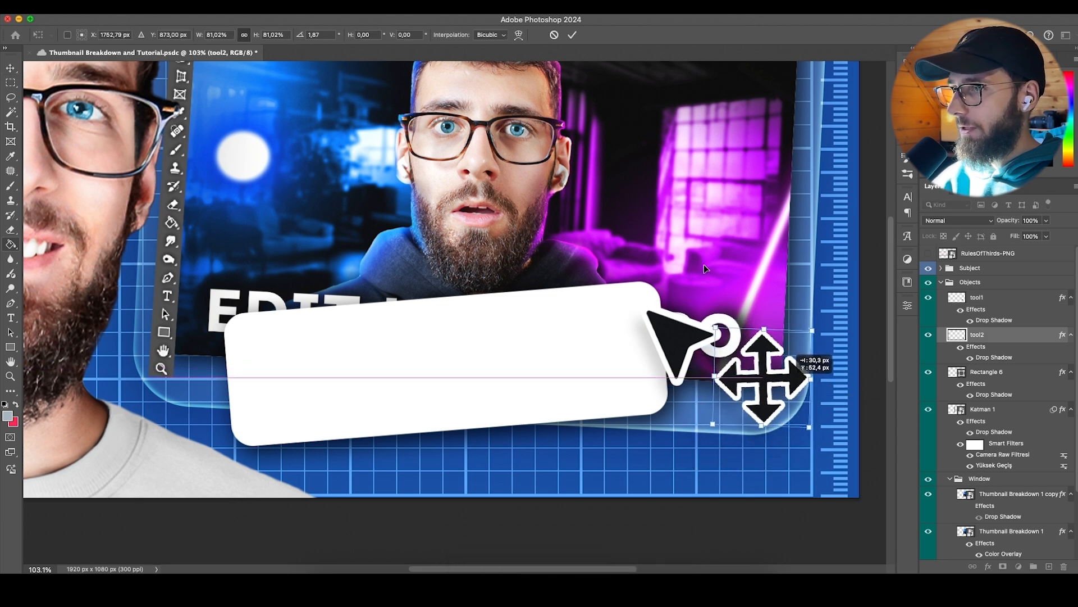
pyautogui.press('Return')
pyautogui.hscroll(-2, 730, 415)
pyautogui.scroll(-2, 852, 484)
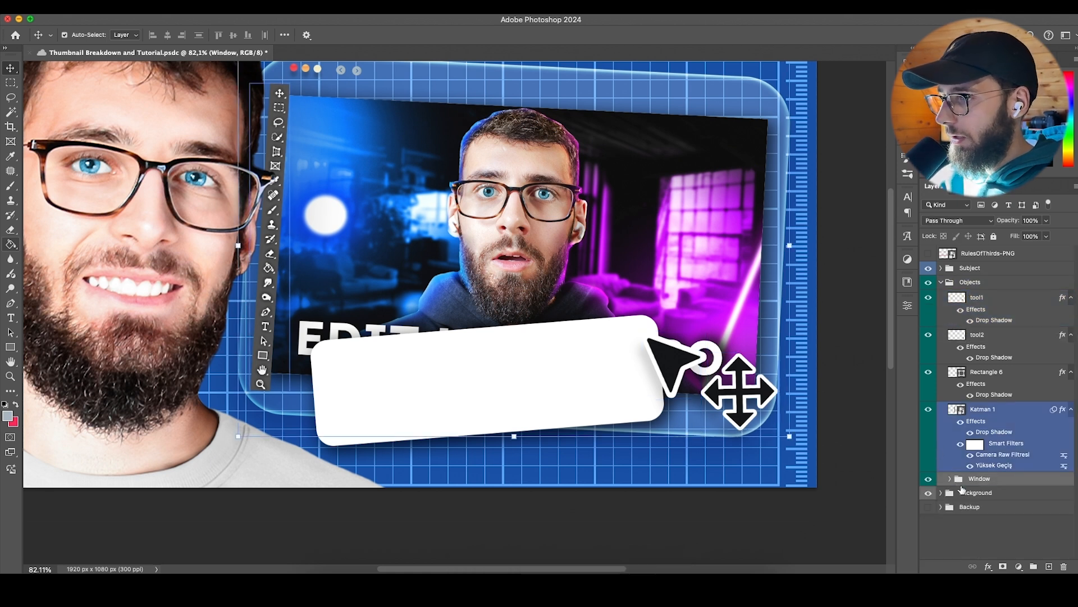
# Step: Expand the Window group, temporarily hide the cursor icons, label box and toolbar to inspect the sample thumbnail copy, and show them again
pyautogui.click(950, 479)
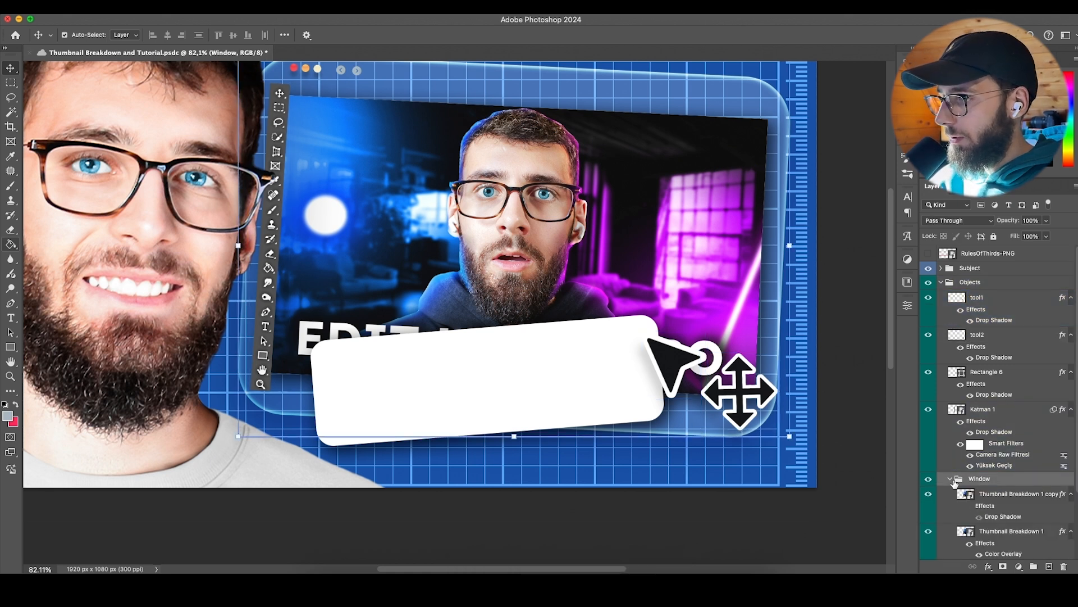
pyautogui.click(966, 495)
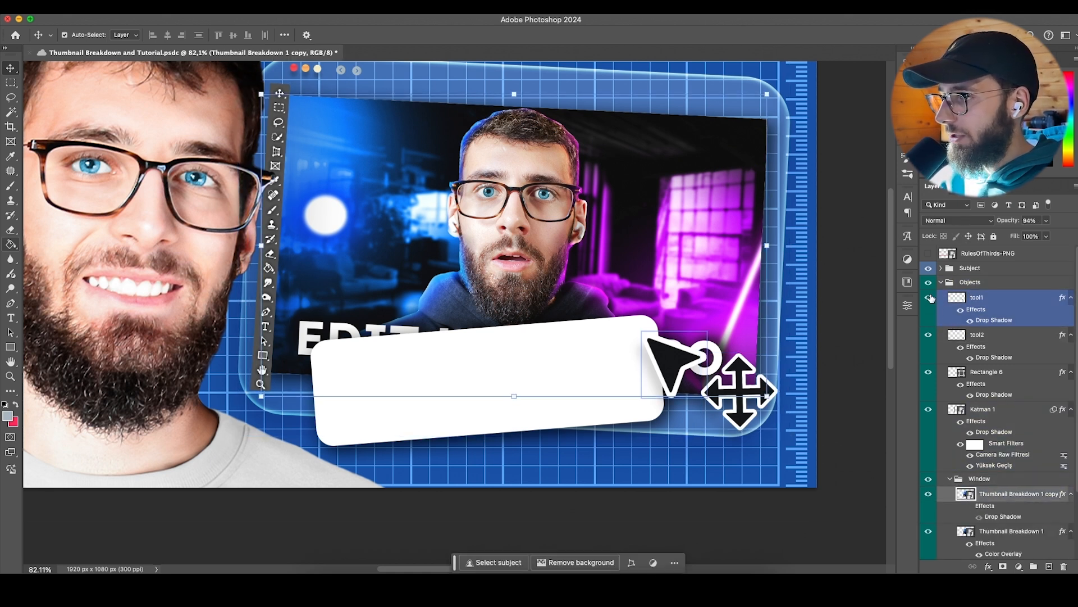
pyautogui.click(929, 409)
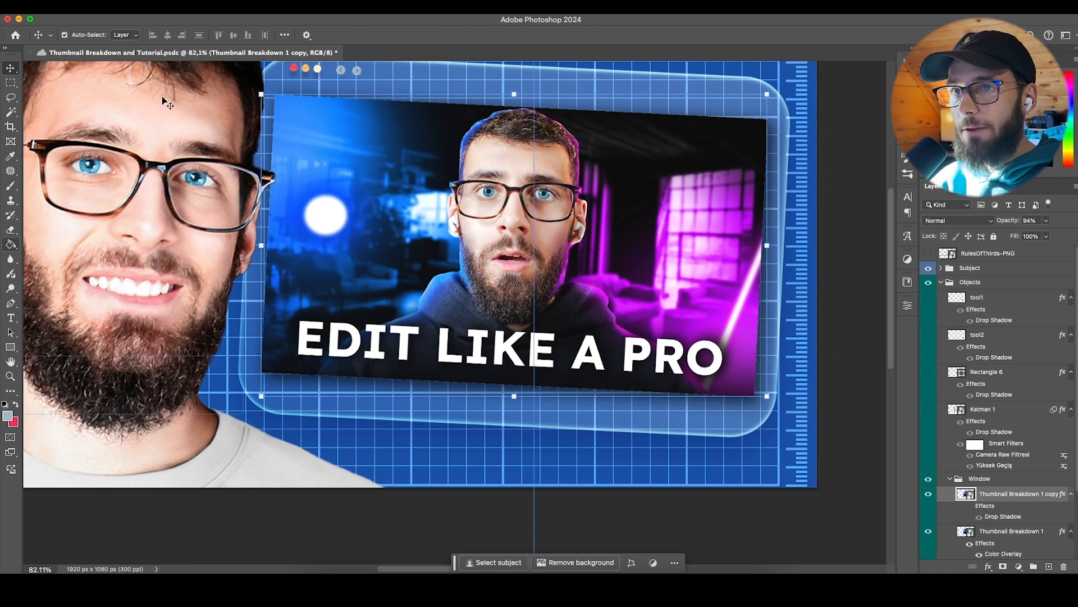
pyautogui.click(928, 409)
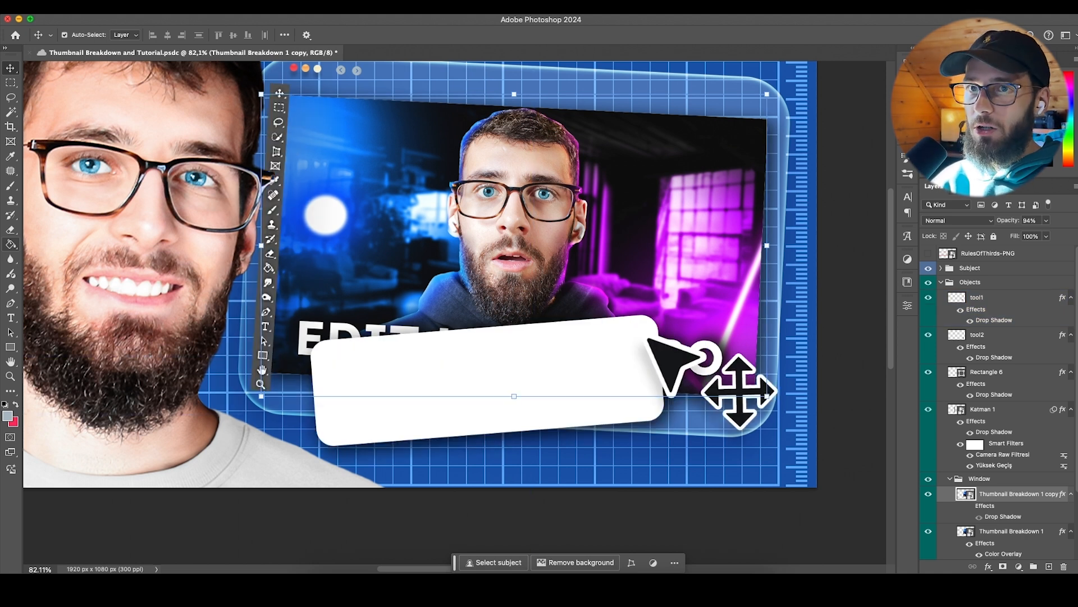
# Step: Hide the title text in the source thumbnails document and use the text-free artwork as the sample thumbnail in the glass window
pyautogui.click(107, 7)
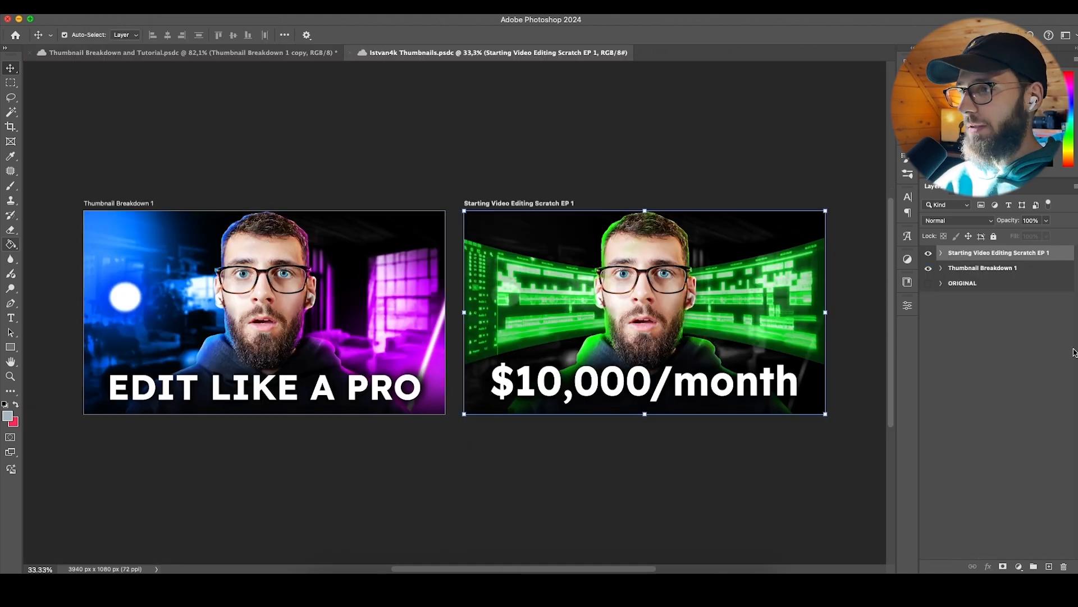
pyautogui.click(983, 278)
pyautogui.click(941, 253)
pyautogui.click(950, 331)
pyautogui.click(934, 413)
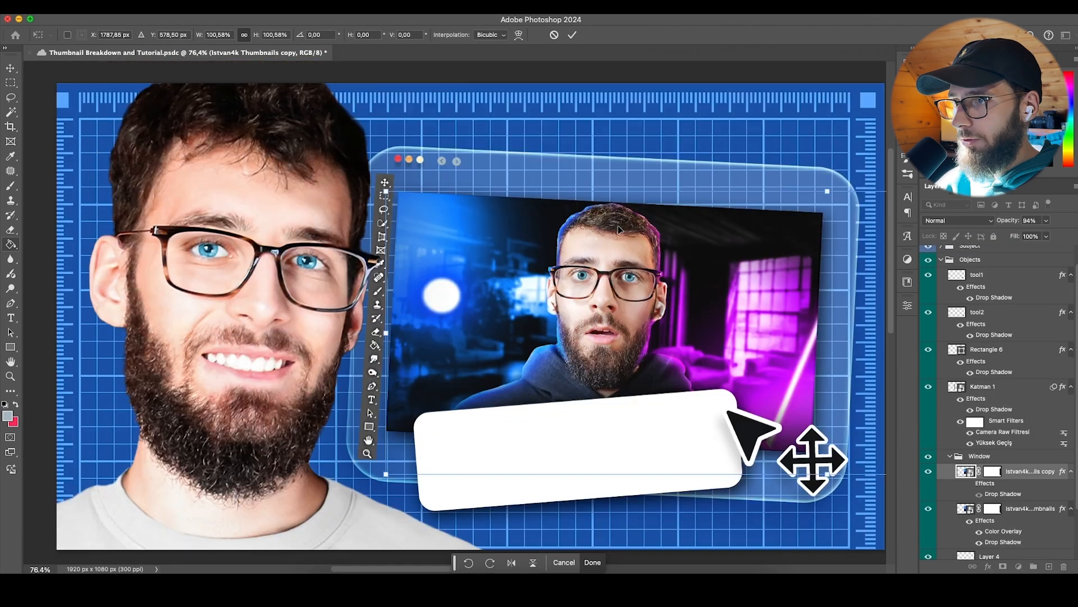
# Step: Try a lower opacity on the upper sample thumbnail copy and undo the change
pyautogui.scroll(3, 631, 378)
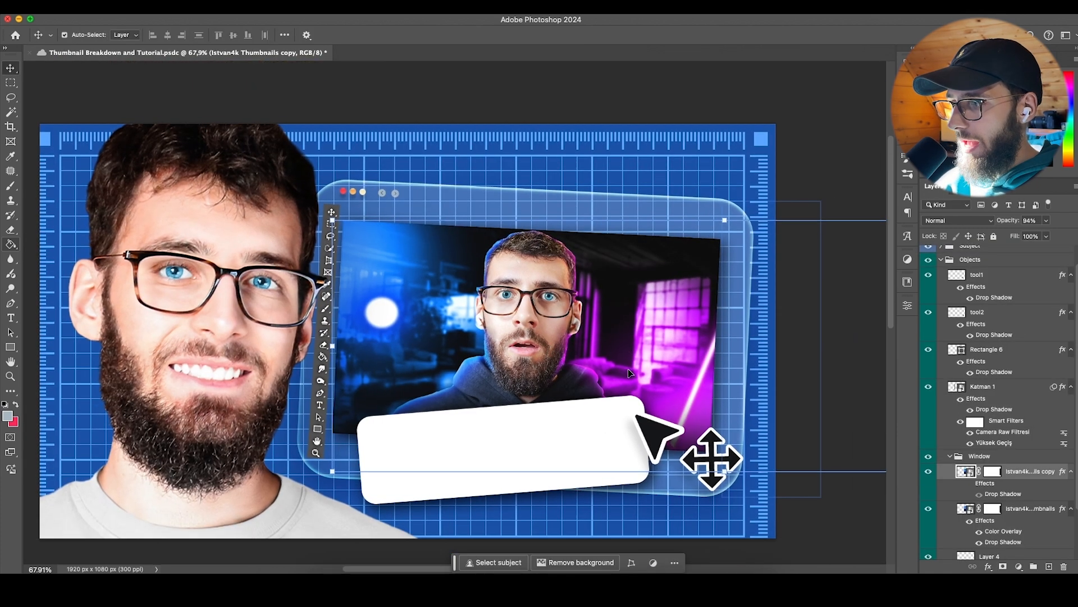
pyautogui.keyDown('ctrl'); pyautogui.click(628, 376); pyautogui.keyUp('ctrl')
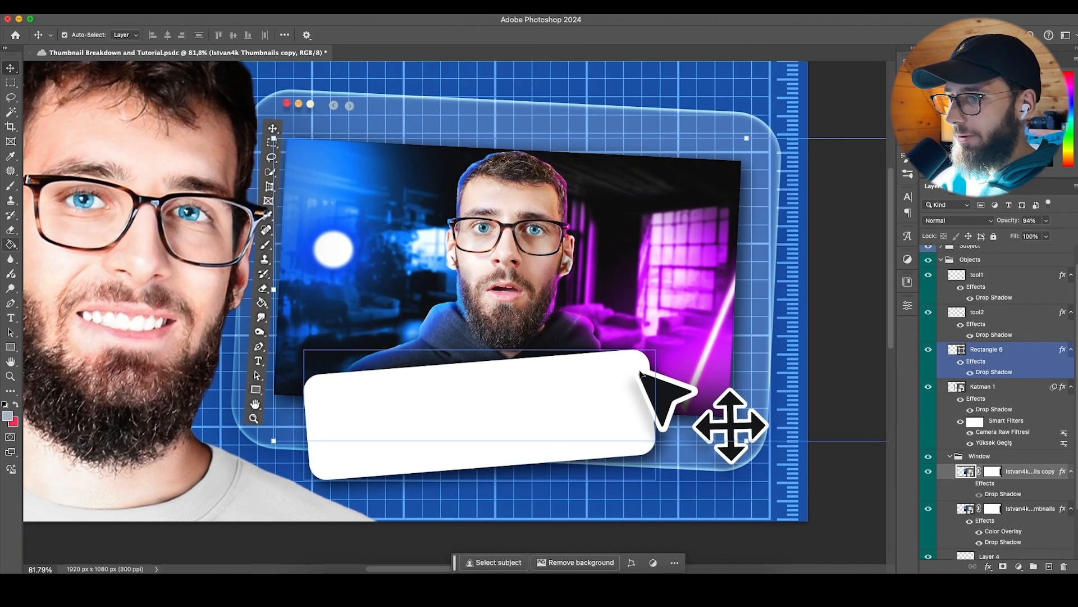
pyautogui.click(1011, 477)
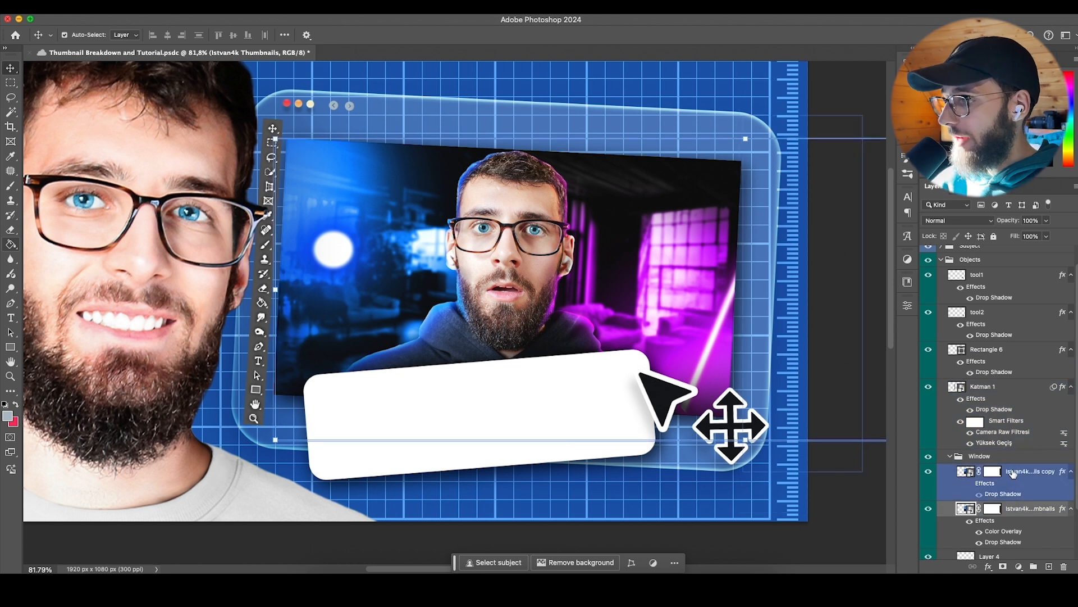
pyautogui.moveTo(1020, 222); pyautogui.dragTo(1011, 223)
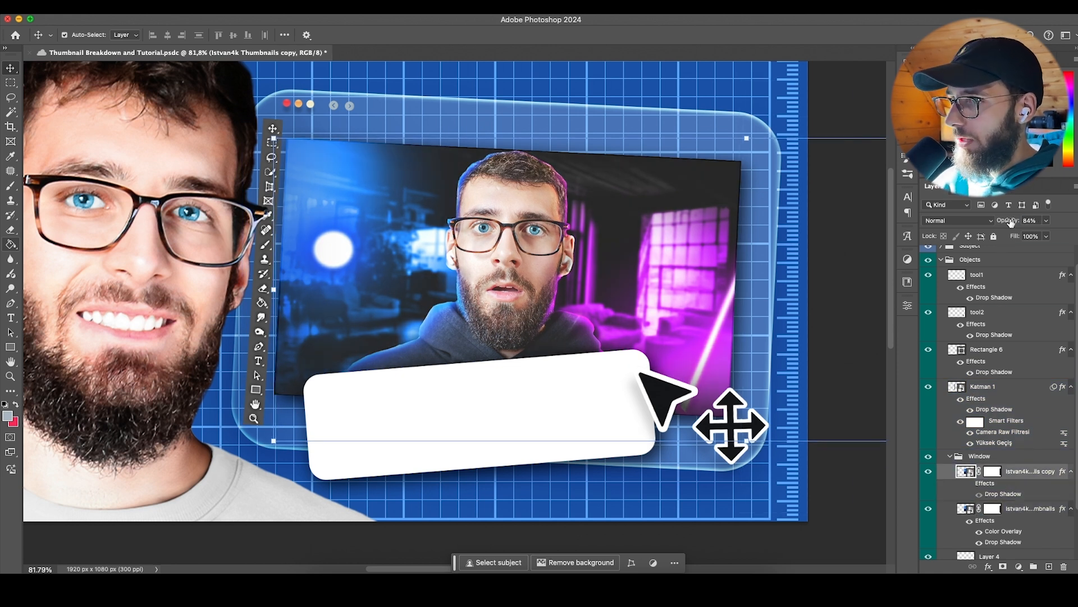
pyautogui.click(1029, 509)
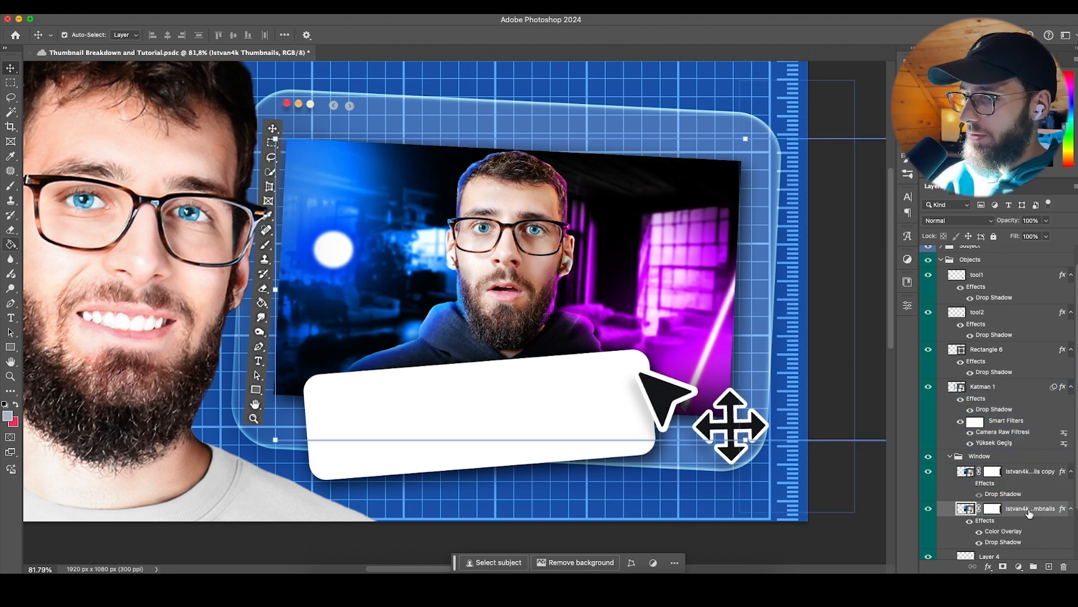
pyautogui.hotkey('ctrl', 'z')
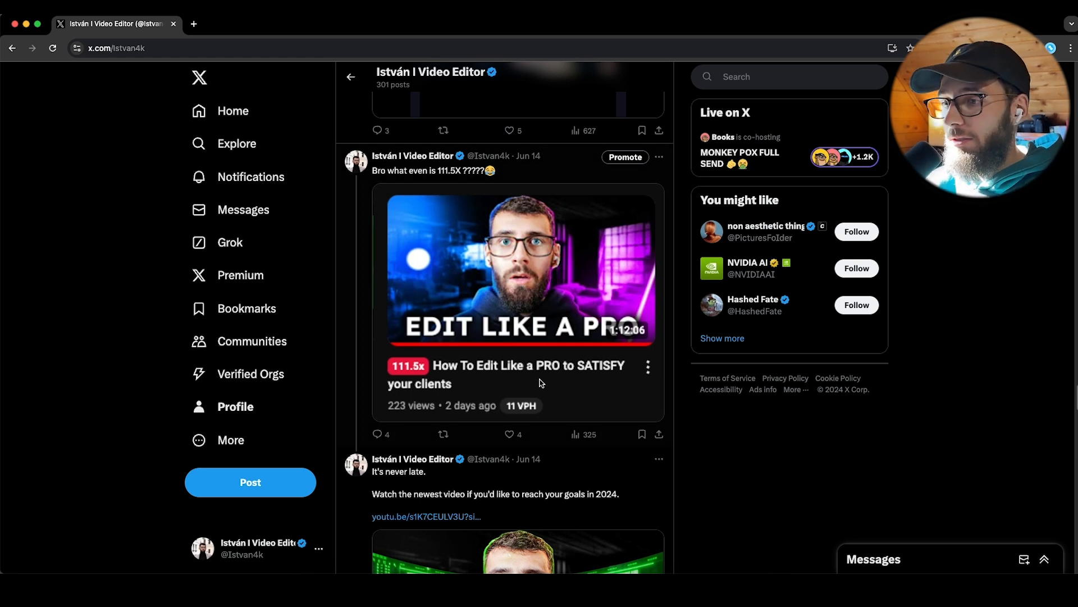
# Step: Switch to the X profile and review the posts showing the earlier thumbnails and their performance
pyautogui.scroll(-6, 415, 413)
pyautogui.scroll(4, 427, 415)
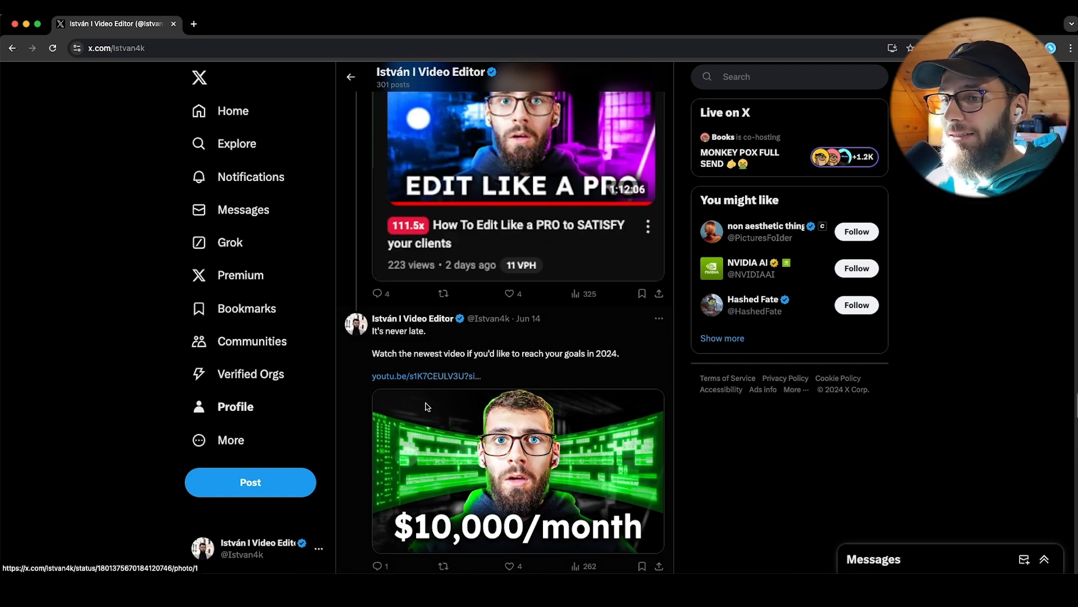
pyautogui.scroll(3, 428, 410)
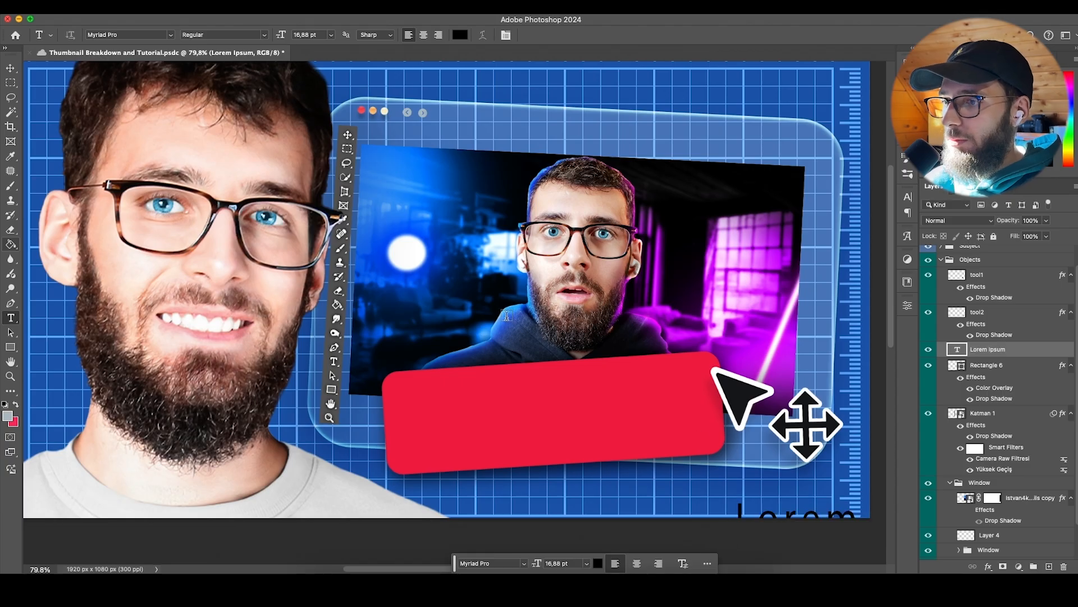
# Step: Add the text "110X" over the sample thumbnail and set its font to Lexend Deca Bold
pyautogui.click(507, 315)
pyautogui.write('110')
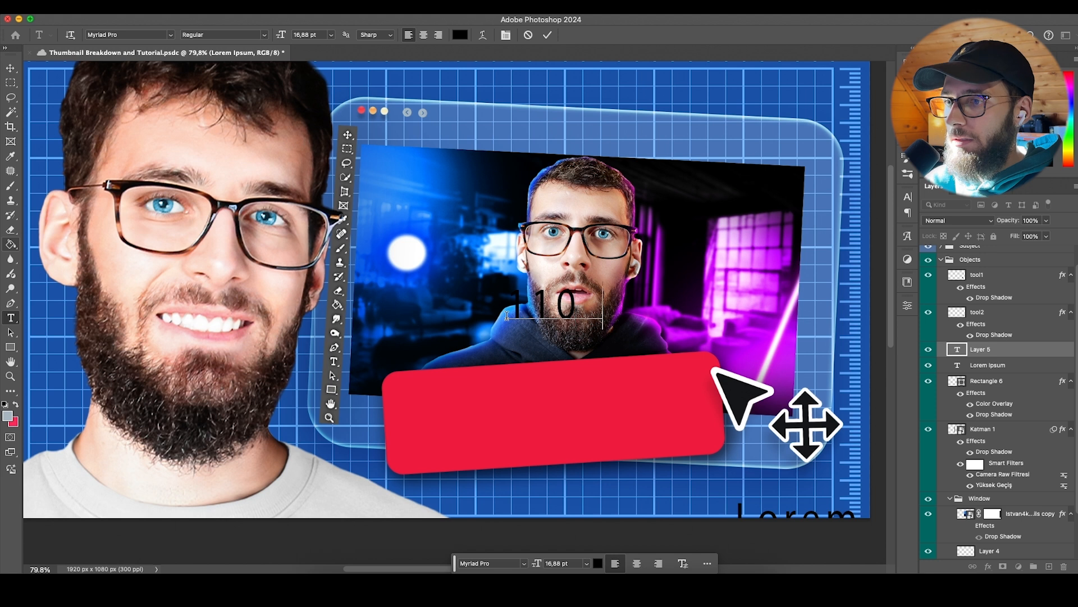
pyautogui.hotkey('ctrl', 'a')
pyautogui.click(128, 35)
pyautogui.write('lexen')
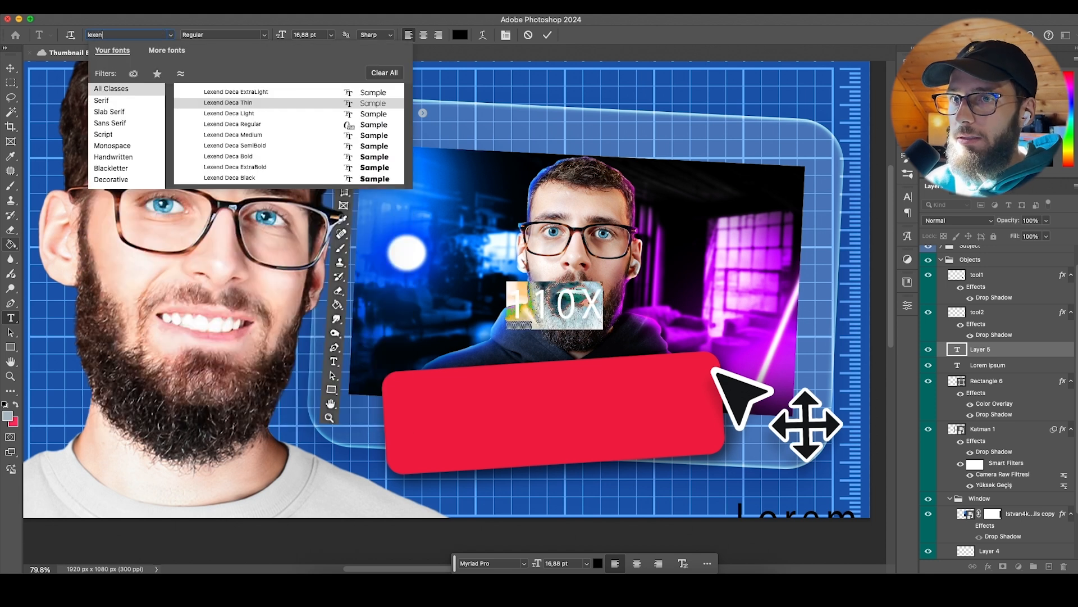
pyautogui.click(234, 156)
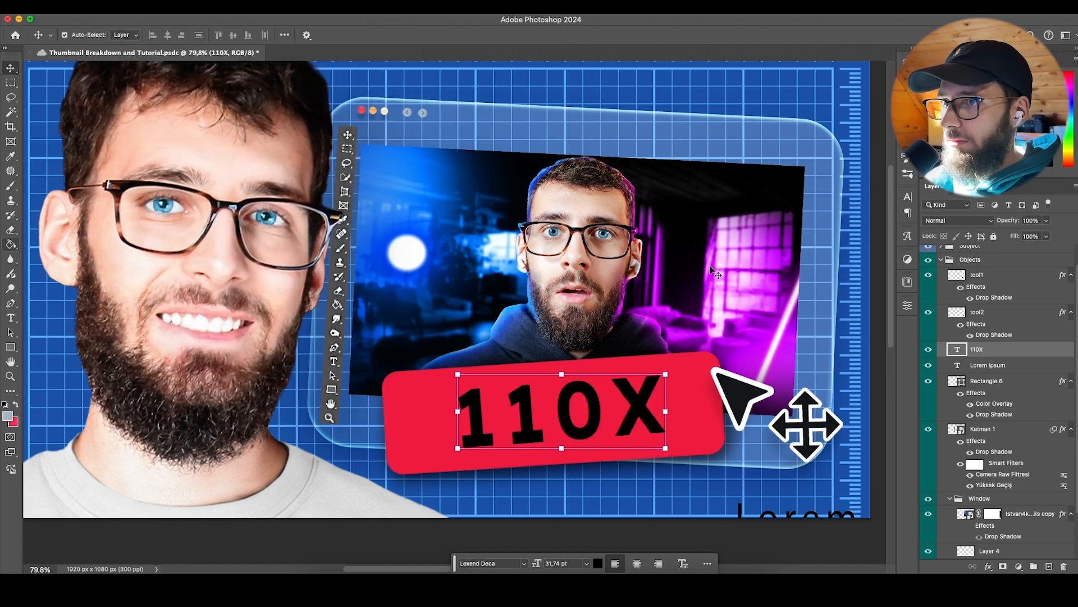
# Step: Change the 110X text colour to white and commit the edit
pyautogui.doubleClick(958, 350)
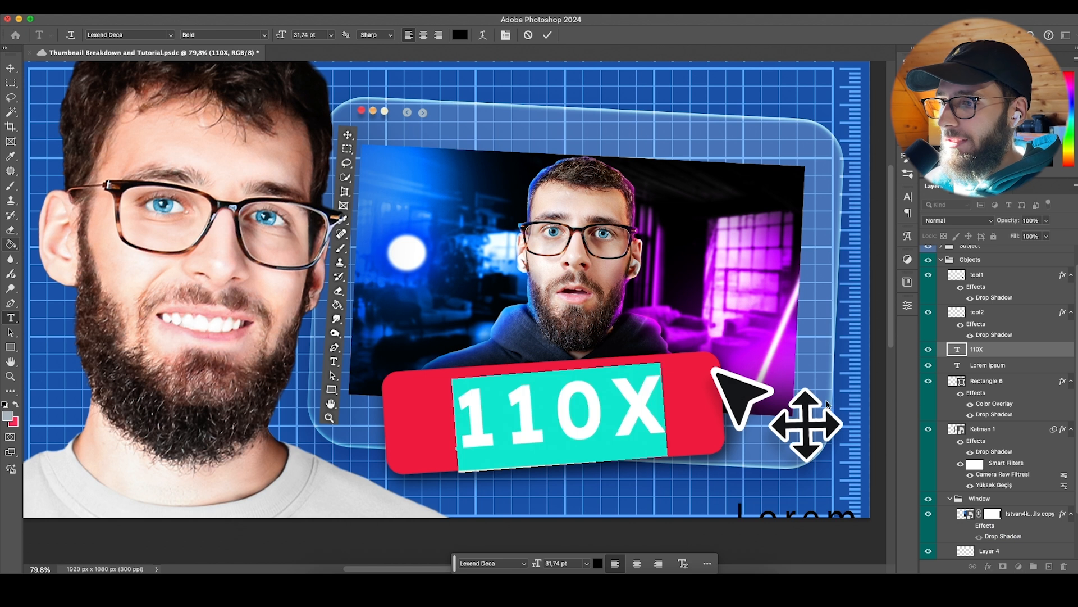
pyautogui.click(460, 36)
pyautogui.moveTo(634, 364); pyautogui.dragTo(632, 290)
pyautogui.click(878, 302)
pyautogui.click(622, 438)
pyautogui.click(10, 68)
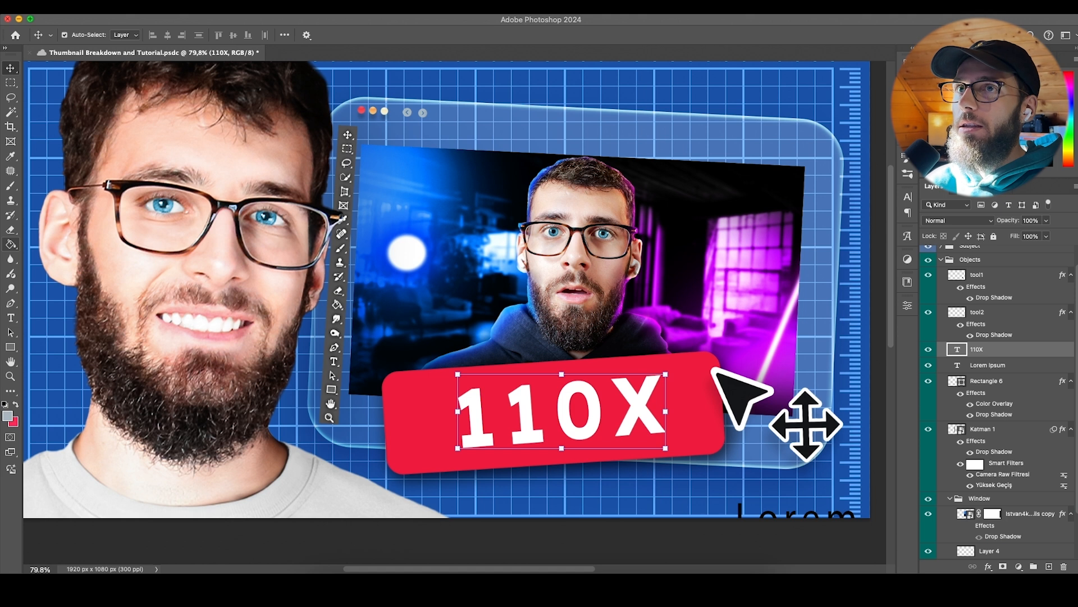
# Step: Open the YouTube channel in the browser, examine its video list and view multipliers, and close the page
pyautogui.moveTo(491, 570); pyautogui.dragTo(466, 47)
pyautogui.click(946, 101)
pyautogui.click(865, 159)
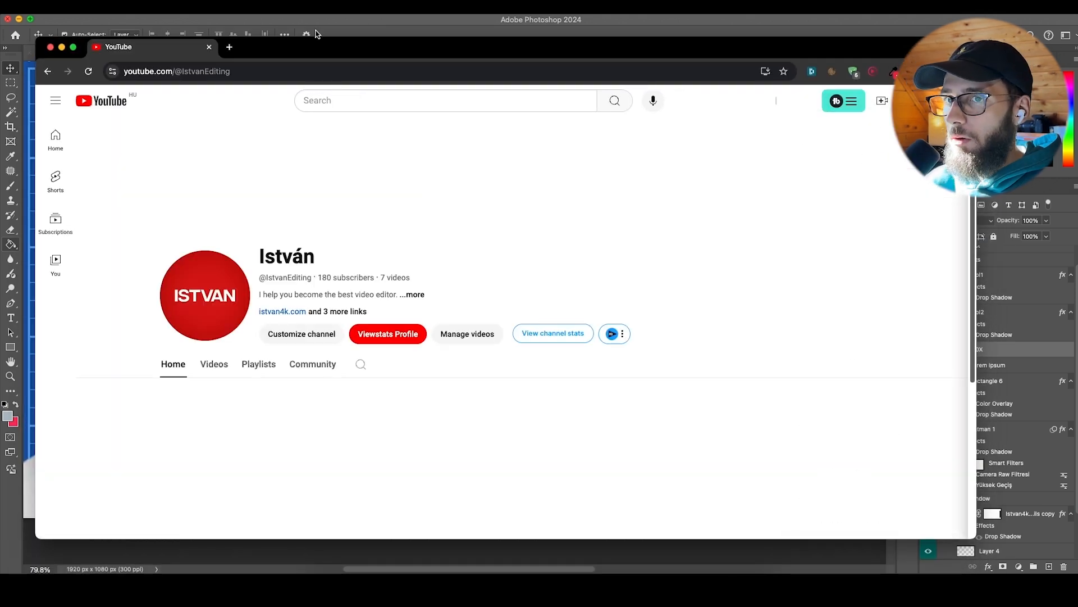
pyautogui.scroll(-3, 281, 360)
pyautogui.click(214, 163)
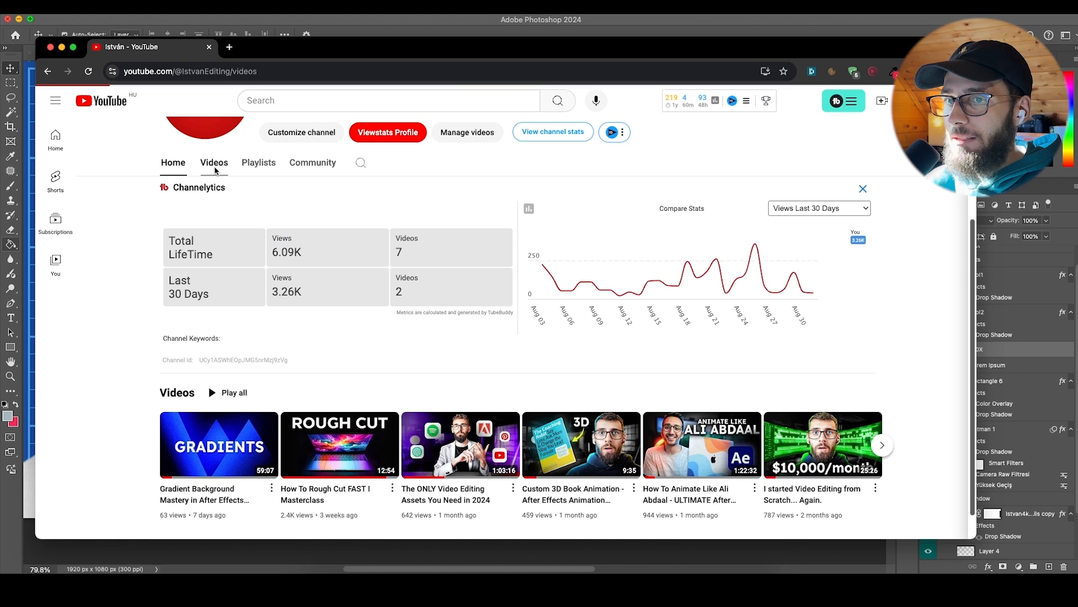
pyautogui.scroll(-3, 555, 484)
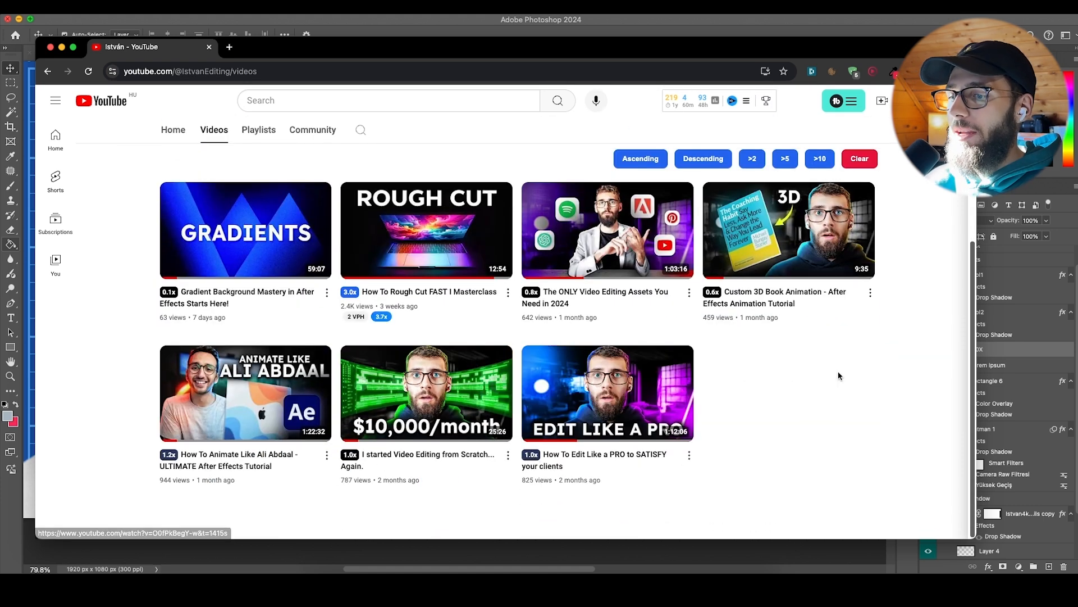
pyautogui.scroll(4, 809, 402)
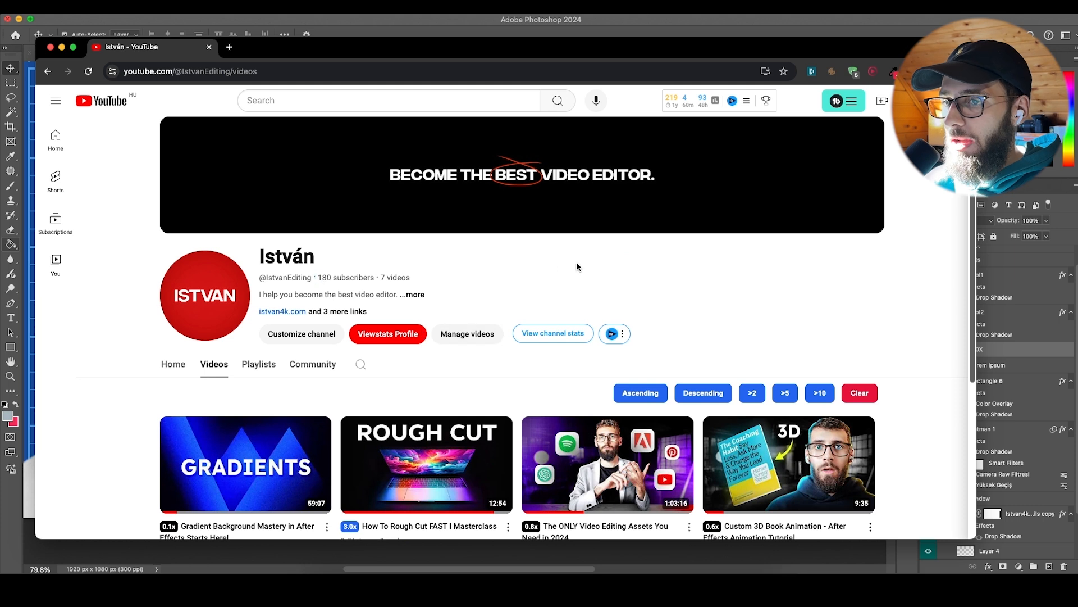
pyautogui.scroll(-4, 700, 339)
pyautogui.click(210, 47)
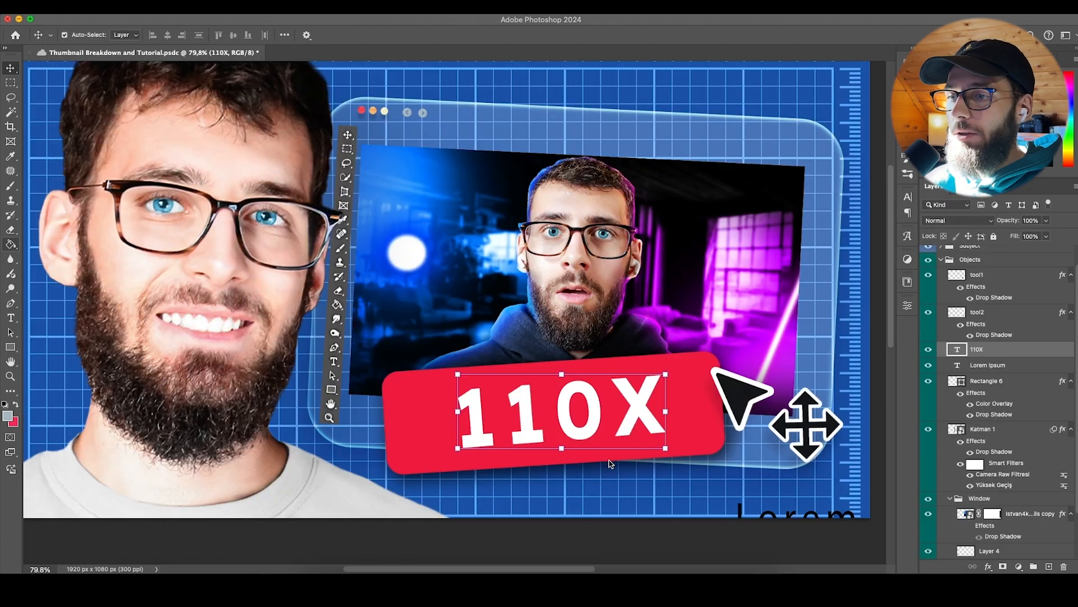
# Step: Enlarge the 110X text to about 112% and centre it on the red label box
pyautogui.moveTo(667, 411)
pyautogui.mouseDown()
pyautogui.moveTo(684, 411)
pyautogui.moveTo(649, 412)
pyautogui.mouseUp()
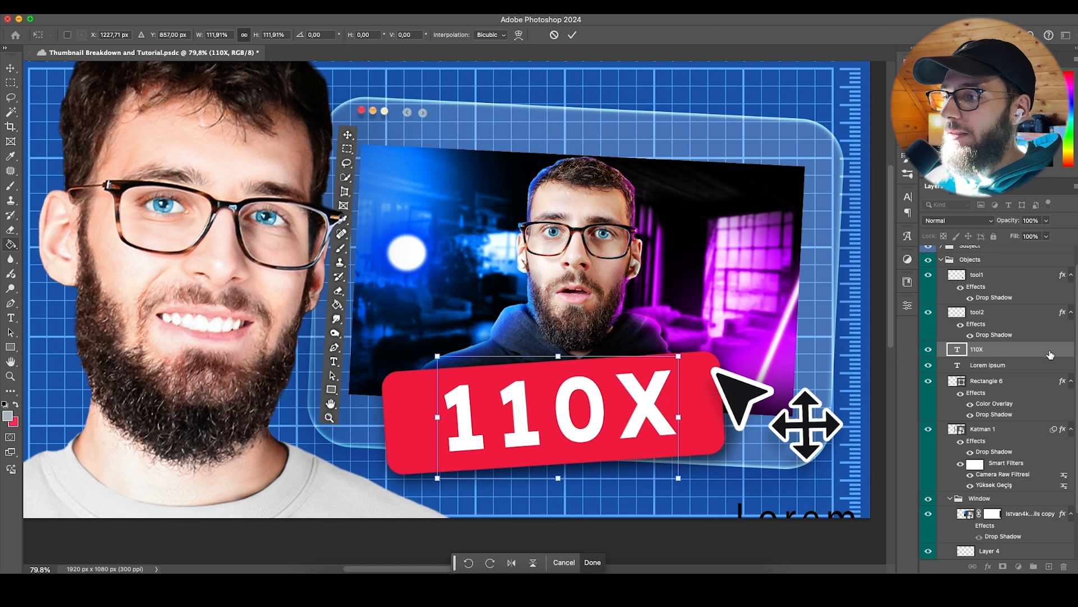
pyautogui.click(572, 35)
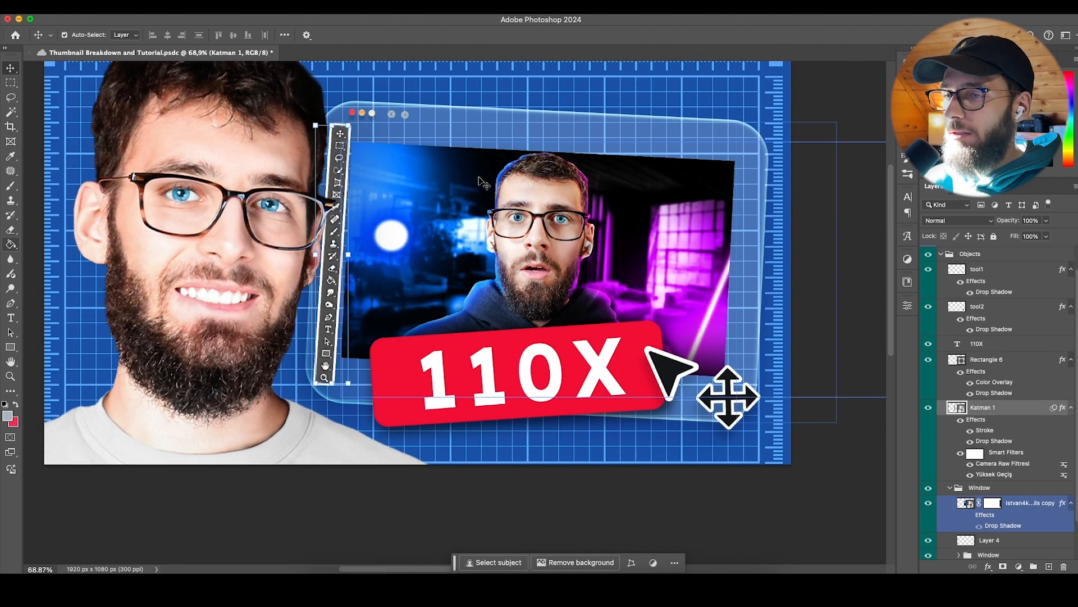
pyautogui.scroll(2, 360, 131)
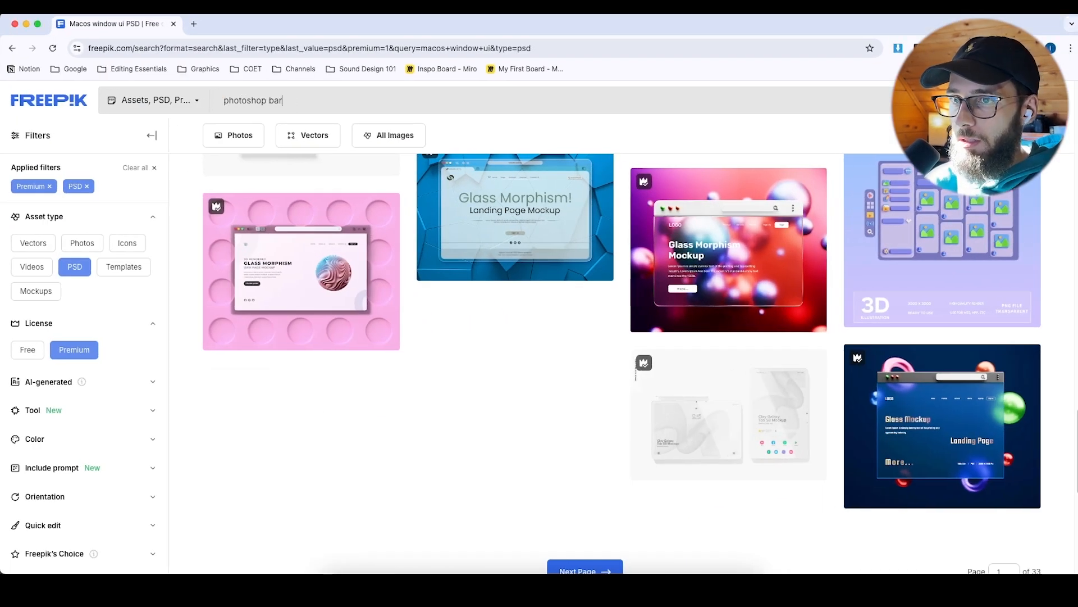
# Step: Search Freepik for "photoshop bar" and download the "Motion designer software. creating video effects and animations" vector
pyautogui.press('Return')
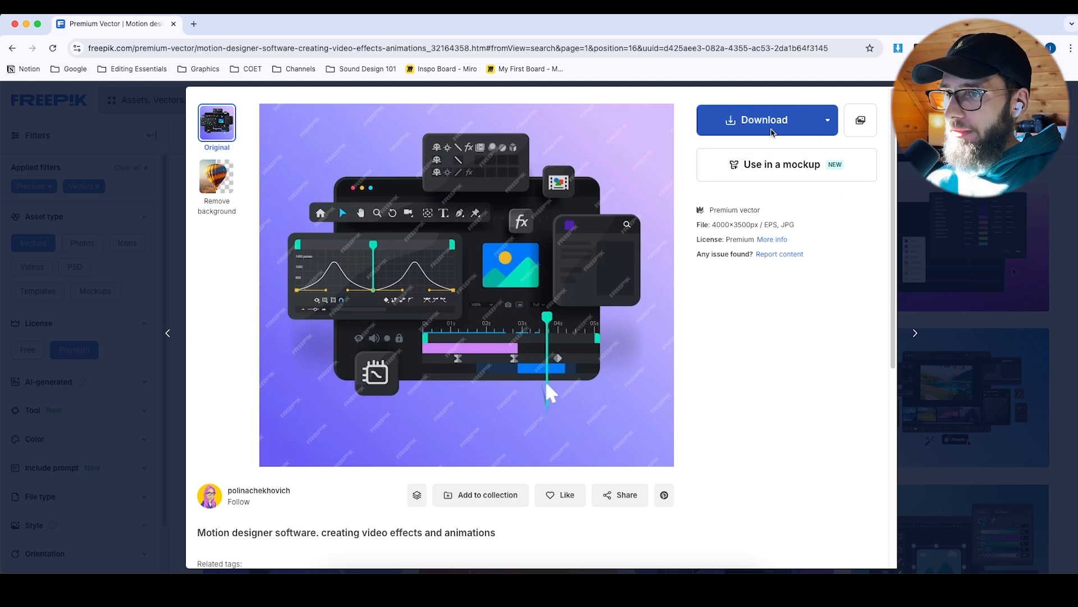
pyautogui.click(770, 125)
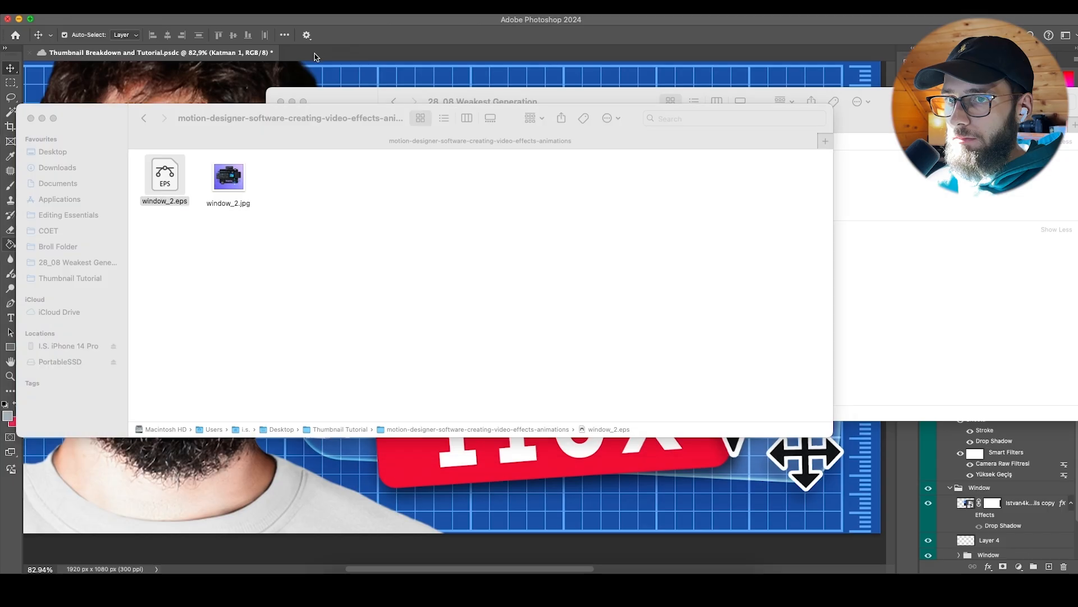
# Step: Open window_2.eps in Photoshop, rasterized at 16667 × 14583 pixels, 300 pixels/inch, in CMYK Color
pyautogui.press('super+o')
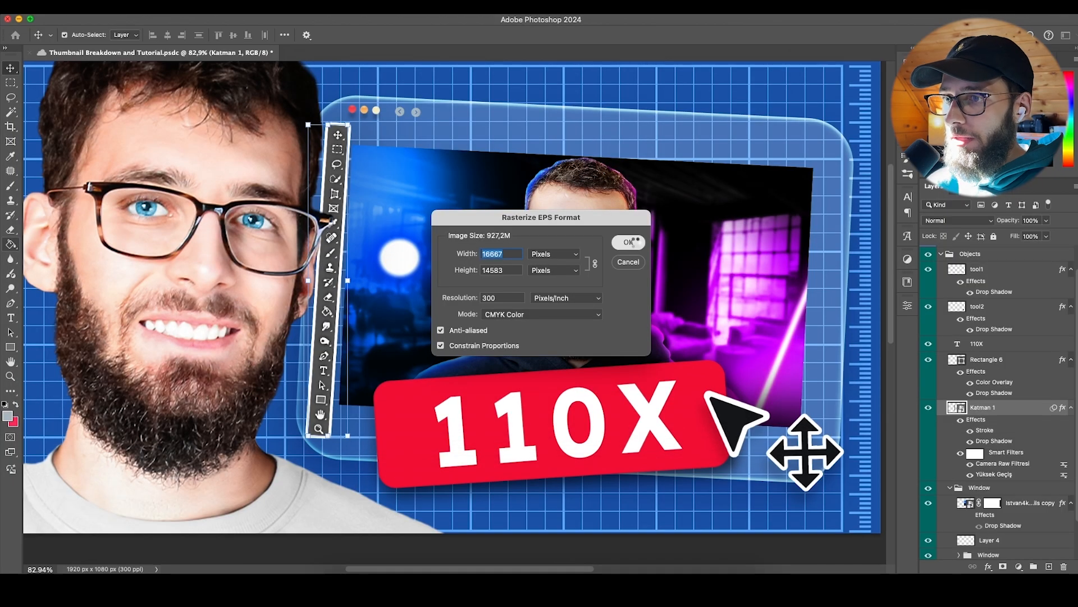
pyautogui.click(628, 243)
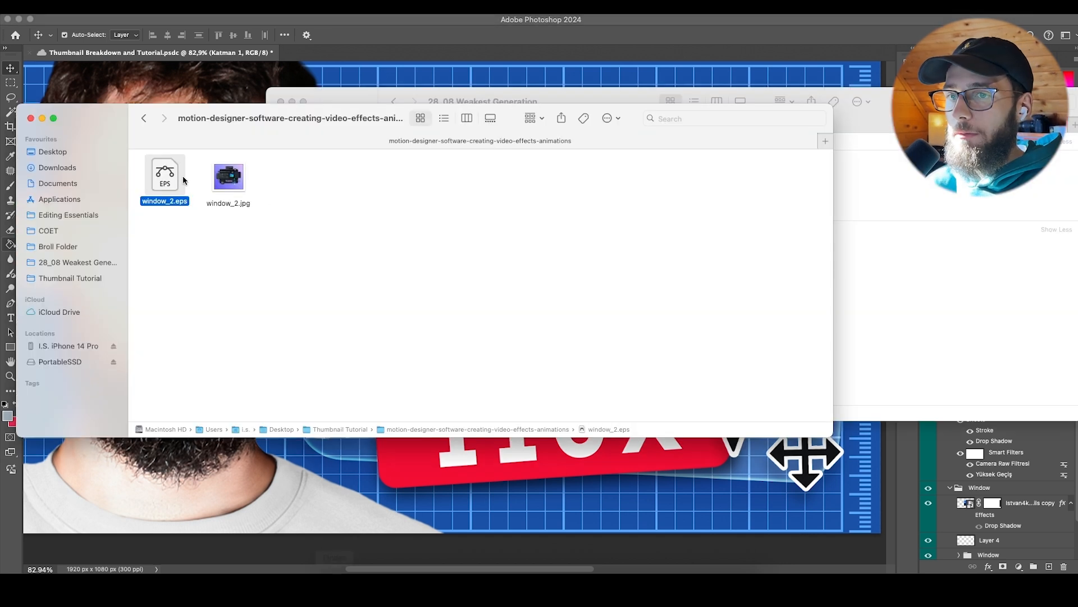
# Step: Check the file info of window_2.eps and close the info and Finder windows
pyautogui.rightClick(150, 166)
pyautogui.click(179, 226)
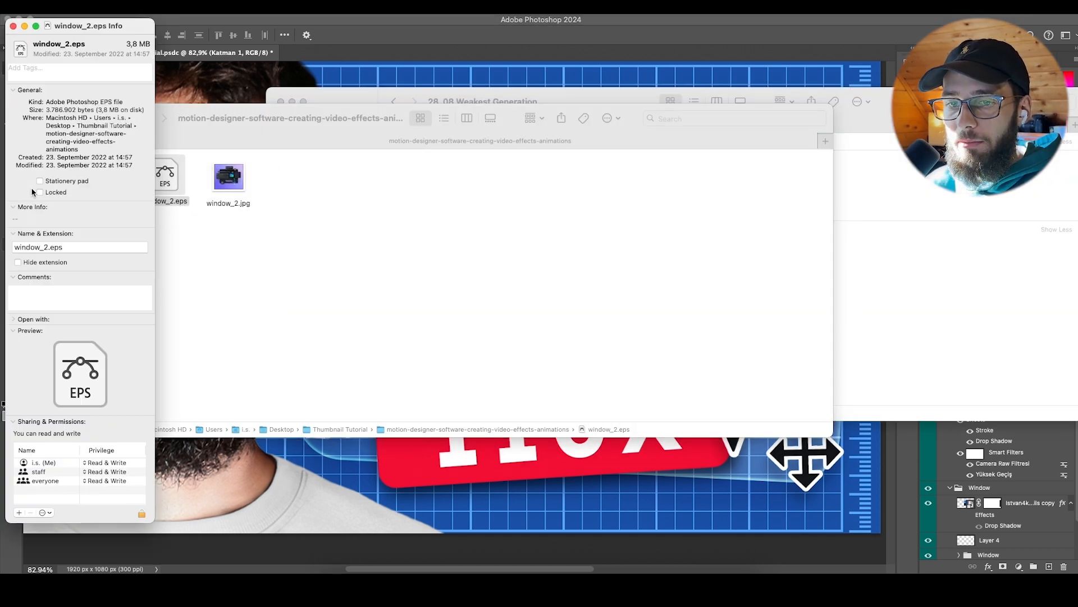
pyautogui.click(13, 26)
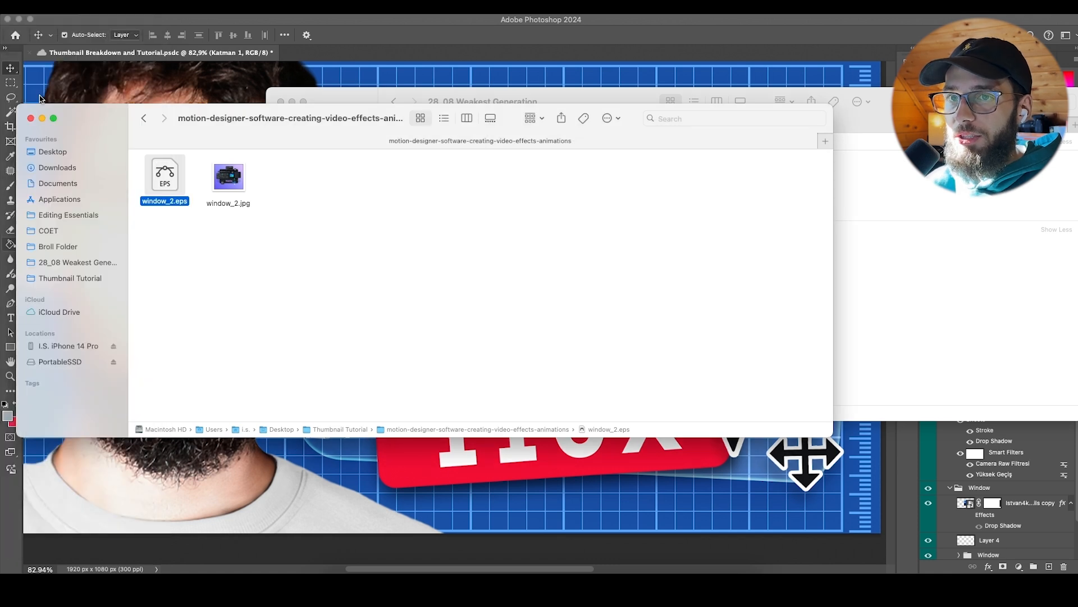
pyautogui.click(28, 114)
pyautogui.click(281, 102)
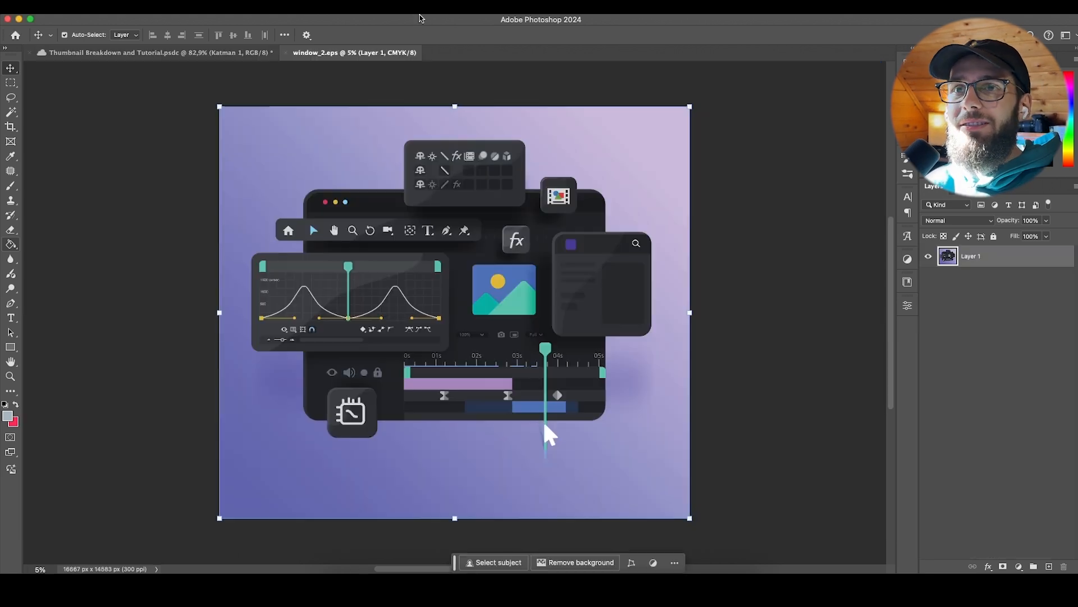
# Step: Select the home-icon end of the dark horizontal toolbar strip with the Magic Wand at tolerance 10
pyautogui.click(985, 283)
pyautogui.scroll(5, 281, 233)
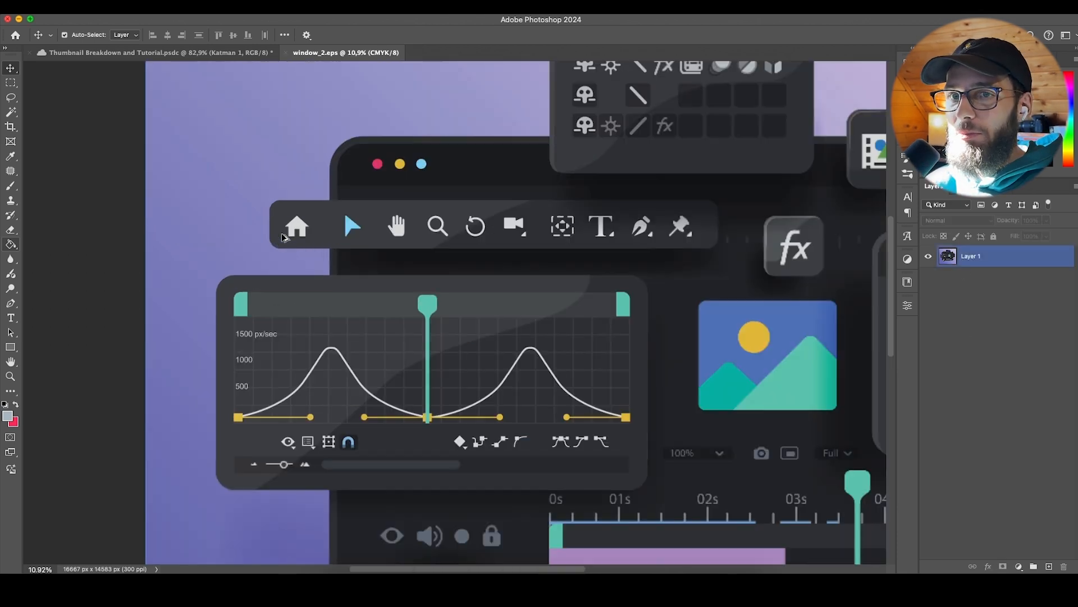
pyautogui.click(14, 113)
pyautogui.click(609, 210)
pyautogui.click(575, 218)
pyautogui.click(971, 256)
pyautogui.click(326, 230)
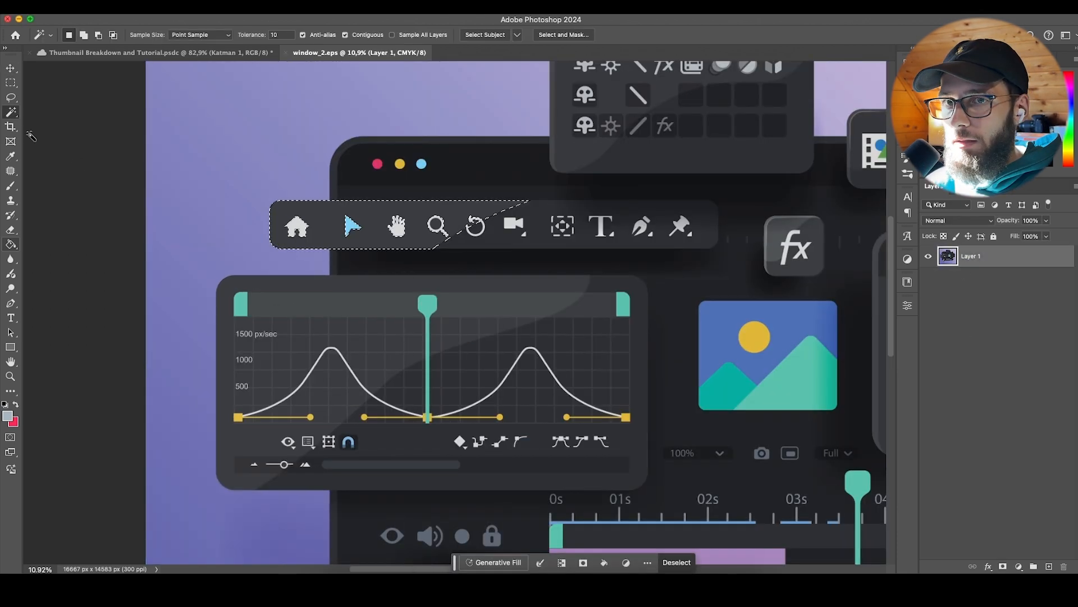
# Step: Extend the selection to the whole horizontal toolbar strip with the Quick Selection Tool
pyautogui.rightClick(12, 113)
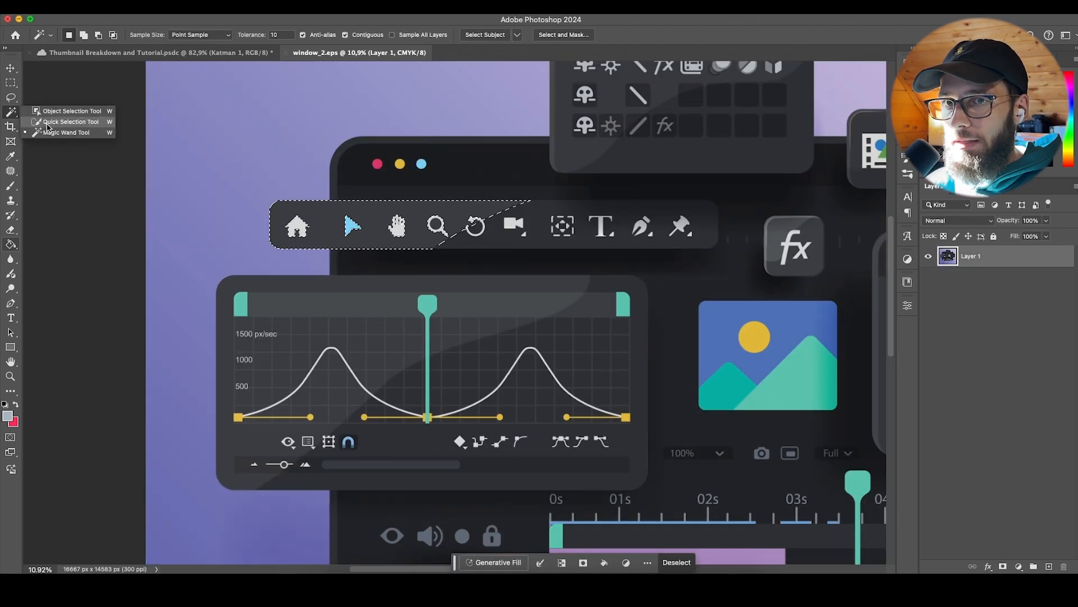
pyautogui.click(62, 122)
pyautogui.click(292, 225)
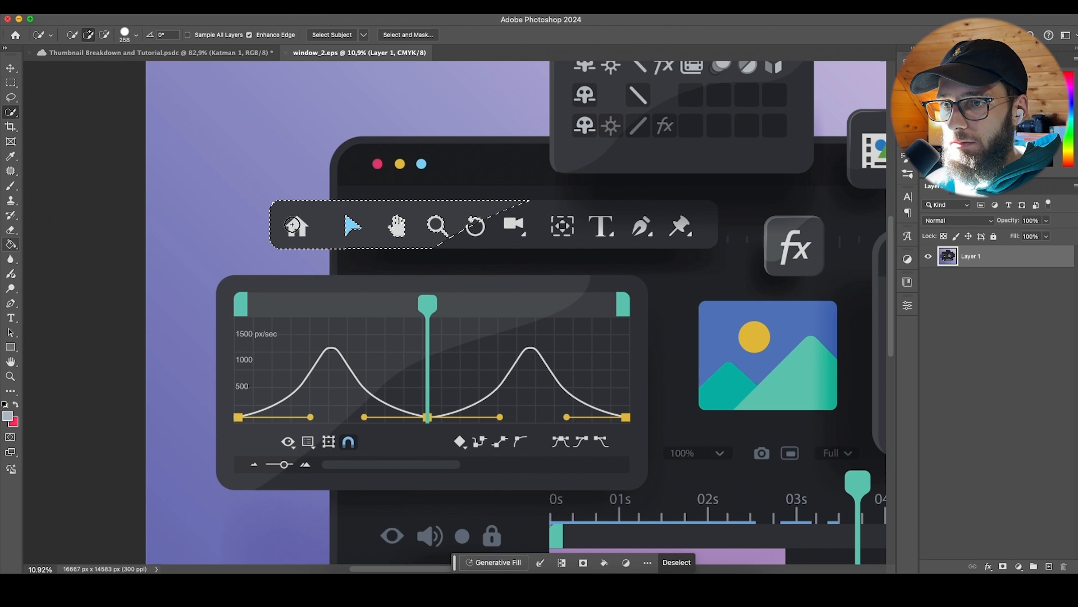
pyautogui.moveTo(466, 227); pyautogui.dragTo(693, 225)
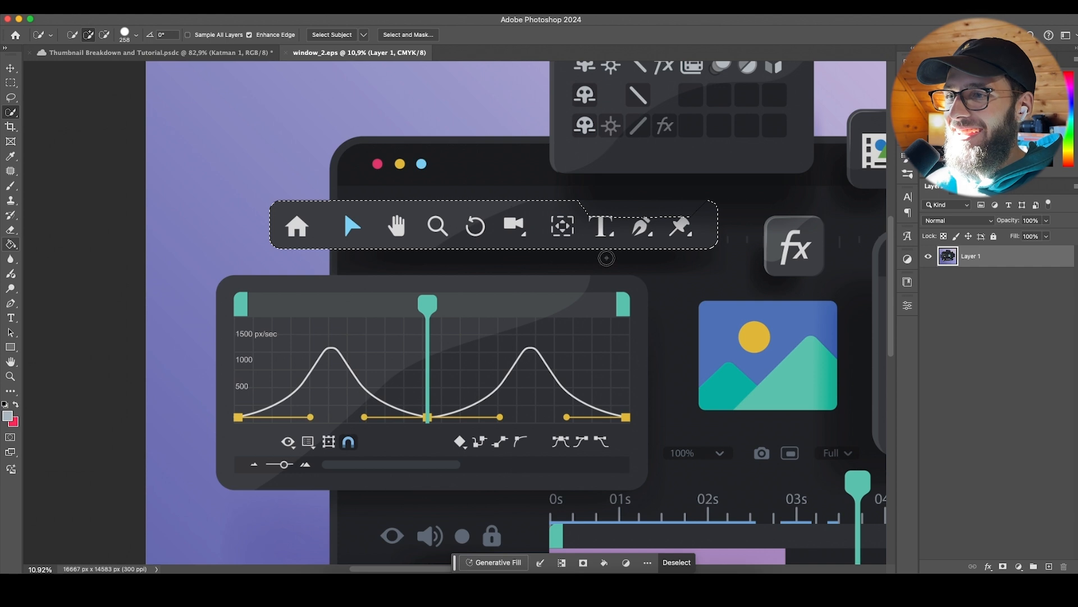
pyautogui.moveTo(569, 220); pyautogui.dragTo(688, 215)
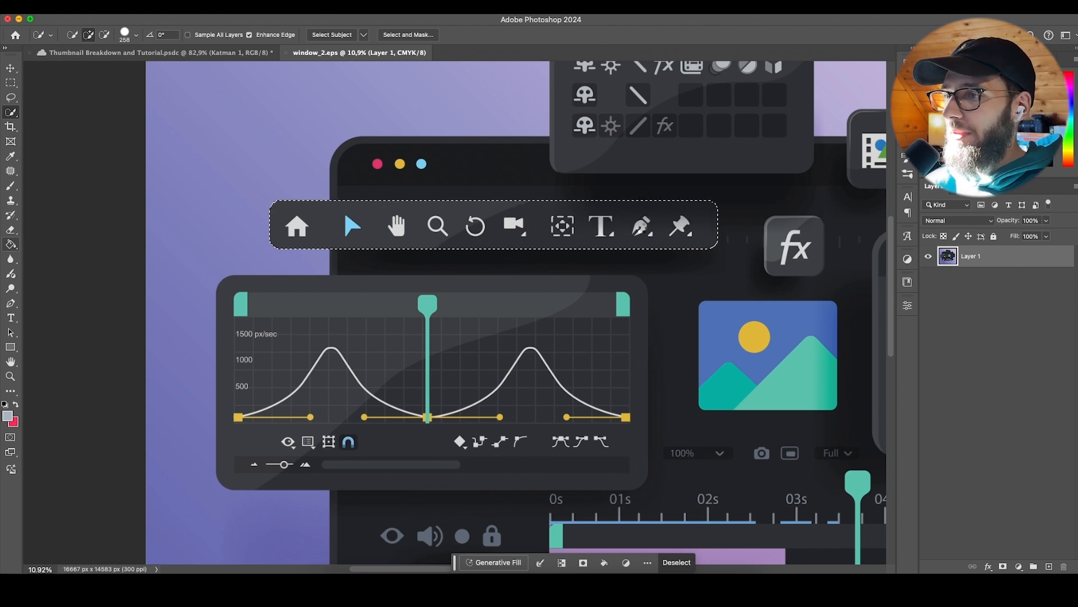
# Step: Add a layer mask to Layer 1 that isolates the selected toolbar strip
pyautogui.hscroll(1, 526, 236)
pyautogui.scroll(-2, 524, 235)
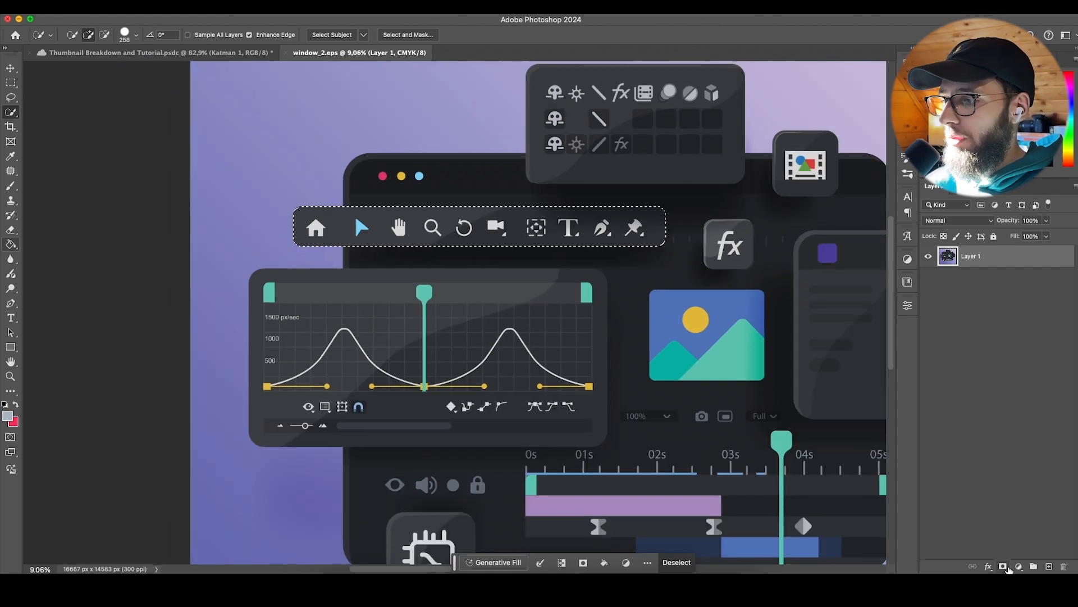
pyautogui.click(1004, 566)
pyautogui.hscroll(2, 540, 287)
pyautogui.press('v')
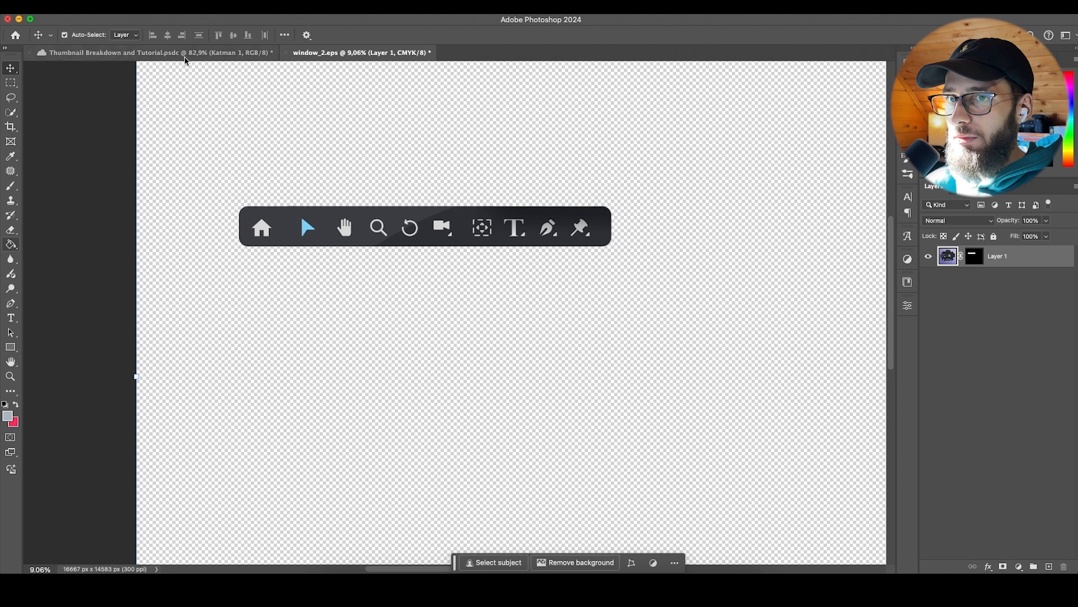
# Step: Paste the masked toolbar strip into the Thumbnail Breakdown and Tutorial document and place its layer first in the Objects group
pyautogui.click(186, 56)
pyautogui.press('super+v')
pyautogui.moveTo(1004, 436); pyautogui.dragTo(1004, 293)
# Step: Scale the pasted toolbar strip to about 7.9%, rotate it about 3.2°, and place it along the glass window's upper edge
pyautogui.scroll(-8, 607, 226)
pyautogui.scroll(-5, 607, 228)
pyautogui.moveTo(814, 280); pyautogui.dragTo(598, 273)
pyautogui.moveTo(563, 292); pyautogui.dragTo(592, 234)
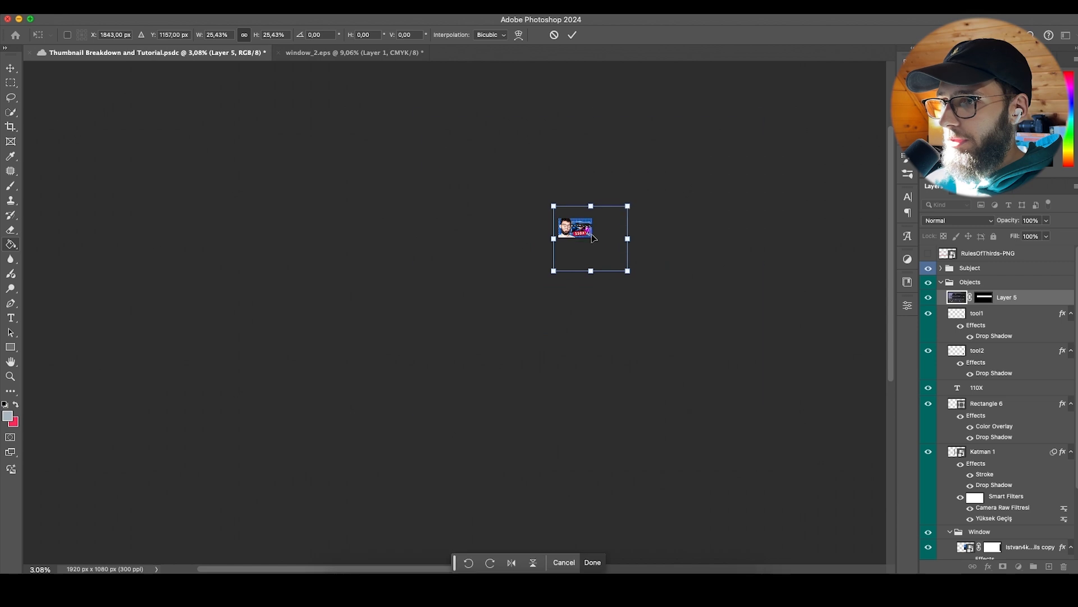
pyautogui.scroll(8, 592, 233)
pyautogui.moveTo(827, 268); pyautogui.dragTo(827, 288)
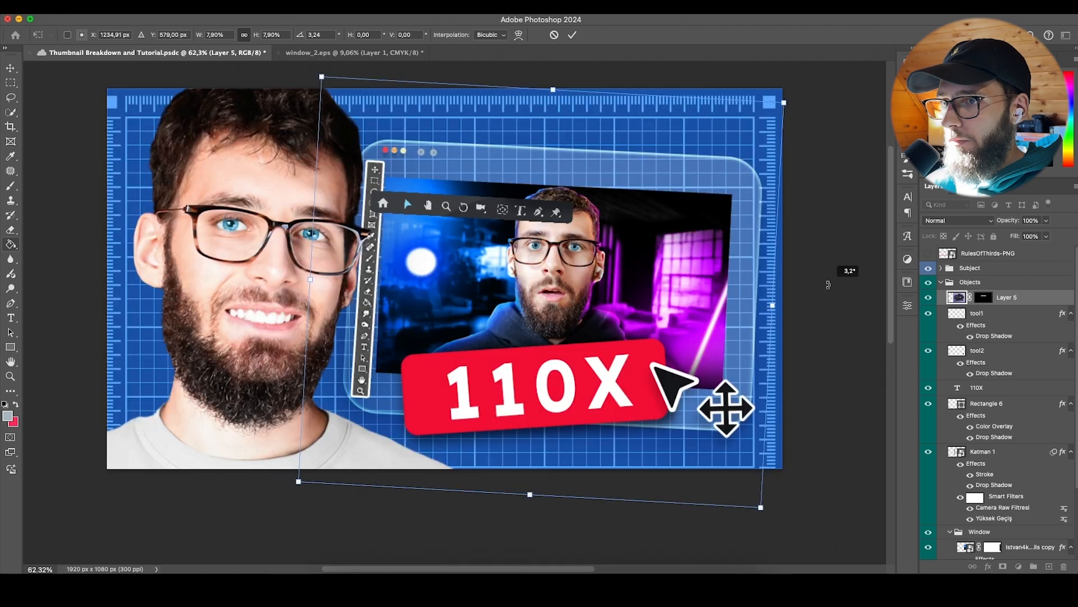
pyautogui.moveTo(474, 201); pyautogui.dragTo(491, 164)
pyautogui.scroll(8, 515, 166)
pyautogui.press('Return')
pyautogui.scroll(-4, 483, 152)
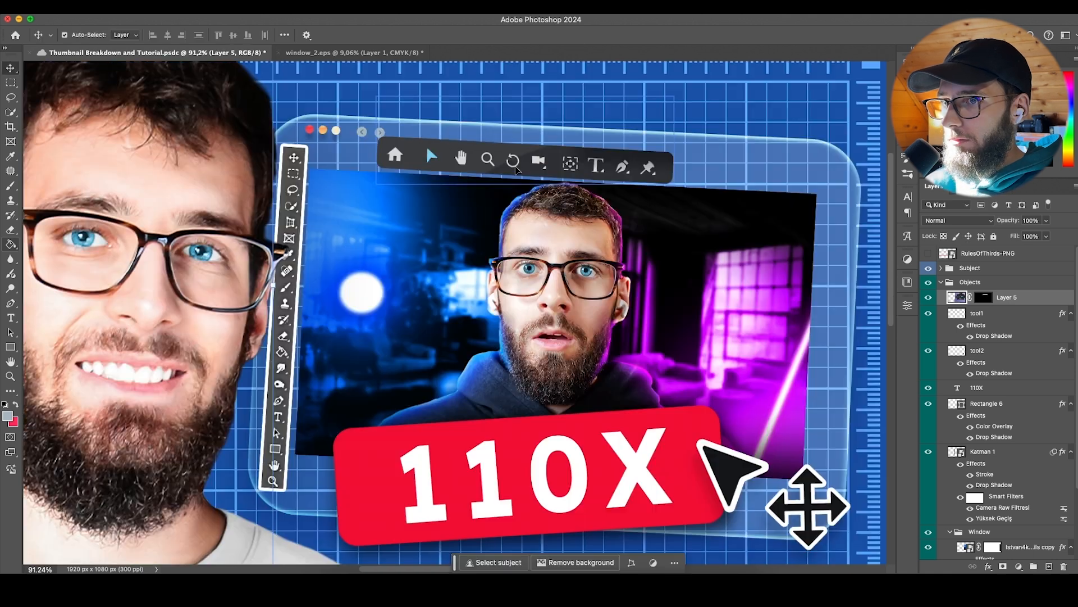
# Step: Add a white Stroke layer style to the toolbar strip
pyautogui.rightClick(1038, 301)
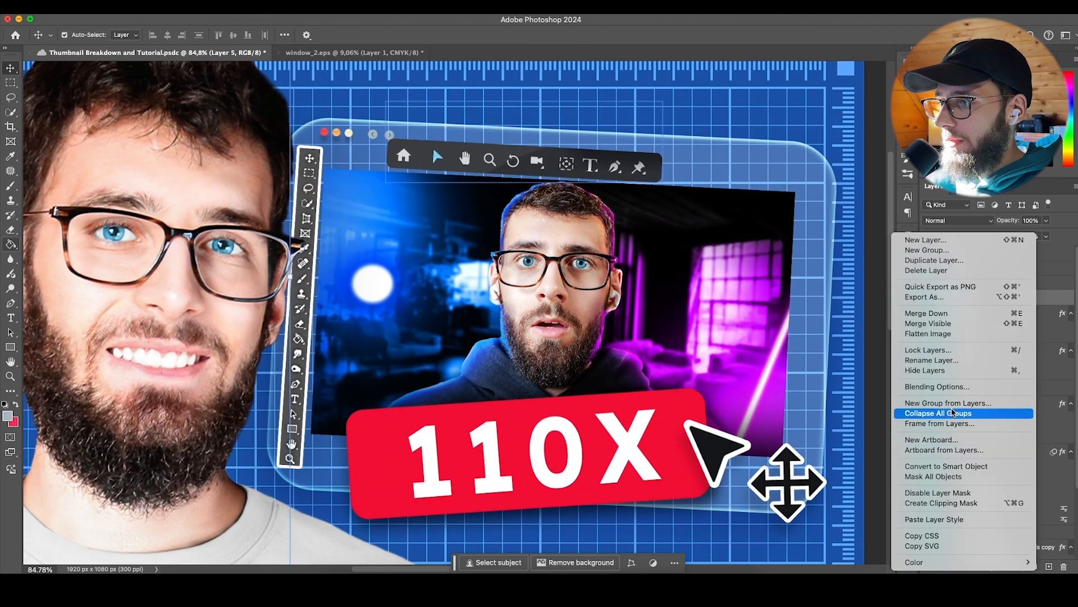
pyautogui.click(937, 386)
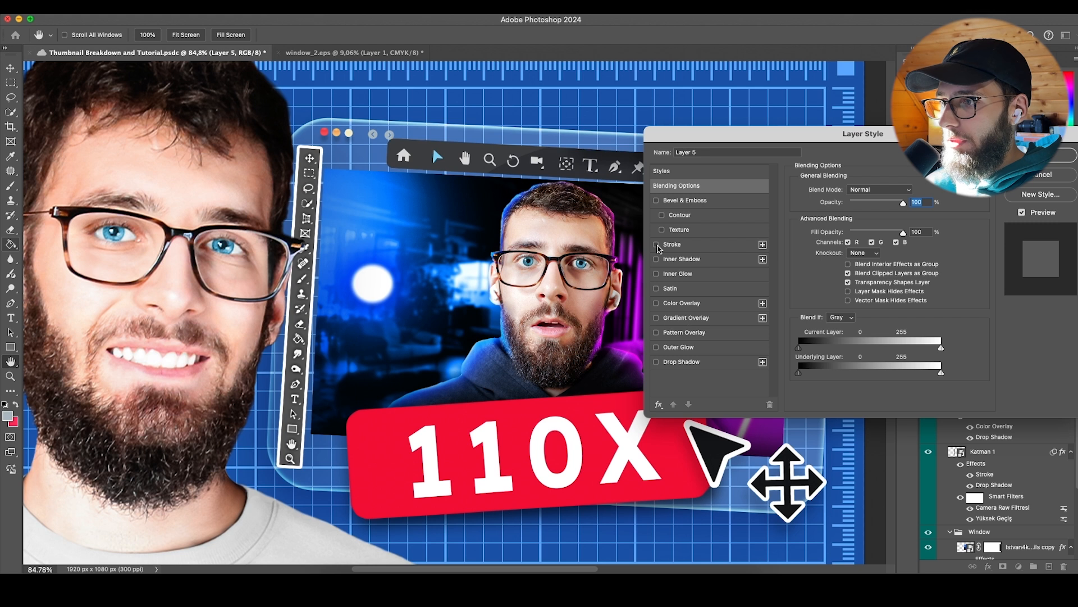
pyautogui.click(662, 245)
pyautogui.click(1067, 157)
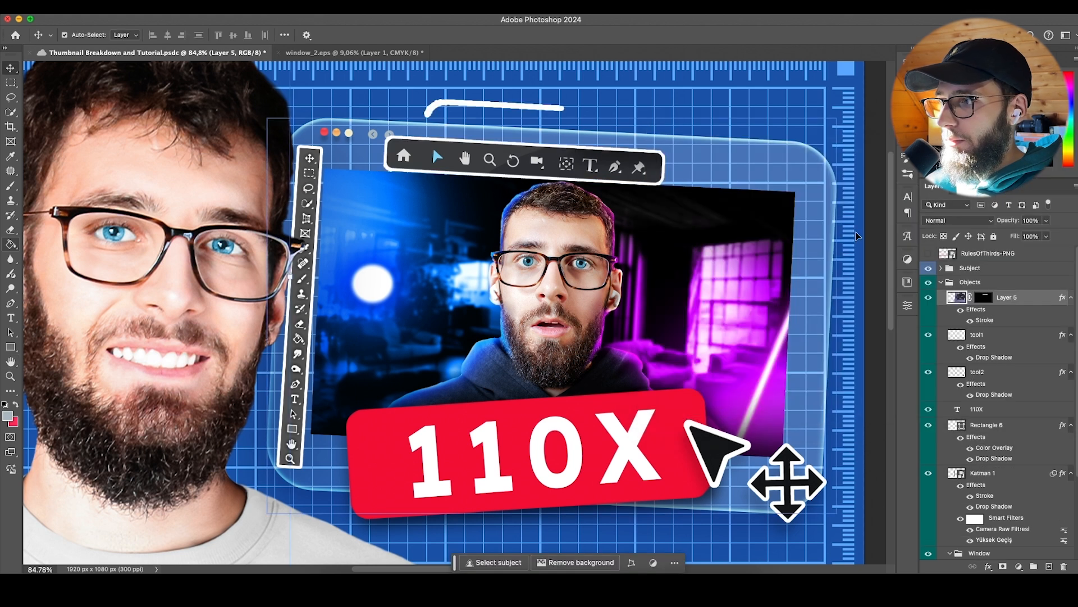
# Step: Paint black on the toolbar layer's mask to remove the stray white line above the strip
pyautogui.click(983, 297)
pyautogui.click(11, 186)
pyautogui.click(564, 99)
pyautogui.moveTo(564, 99); pyautogui.dragTo(414, 94)
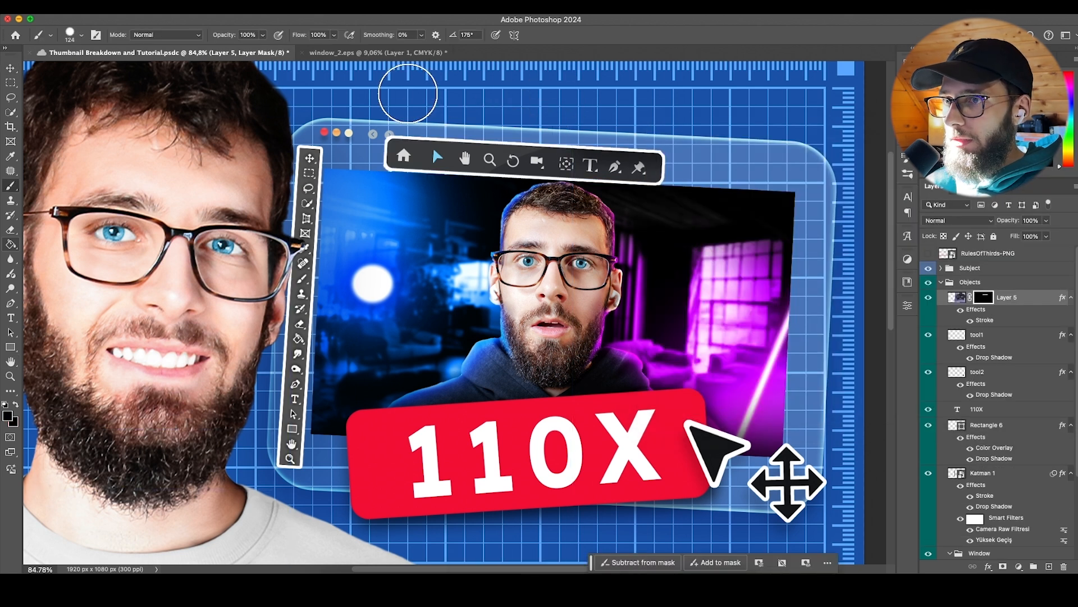
pyautogui.scroll(-2, 496, 118)
# Step: Hide the stroke effect and brush black on the mask around the toolbar strip's lower corner near the home icon
pyautogui.scroll(10, 426, 146)
pyautogui.press('v')
pyautogui.scroll(-10, 407, 198)
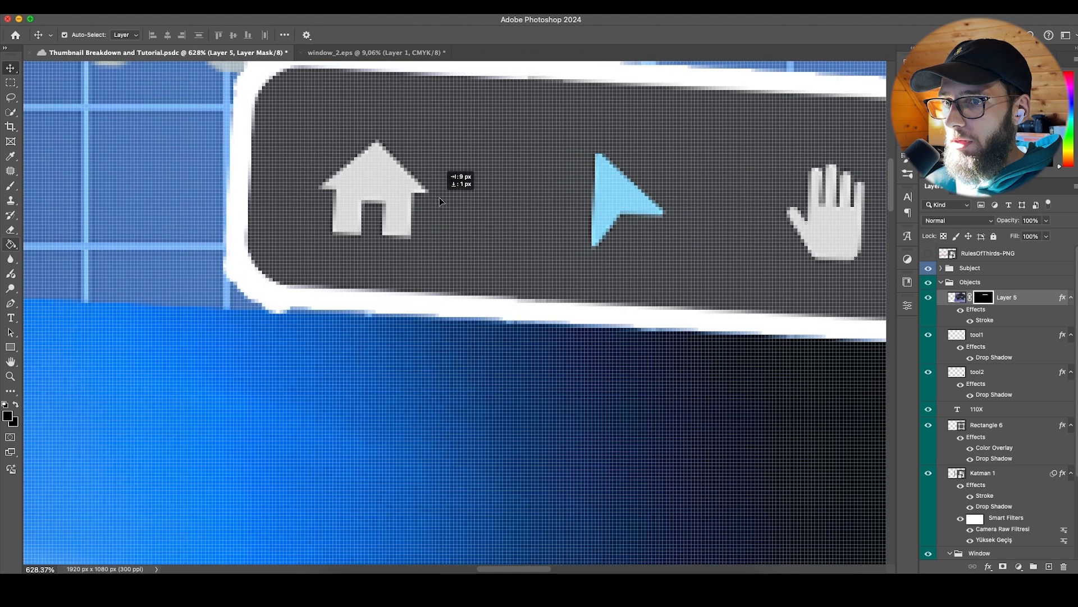
pyautogui.hscroll(2, 498, 203)
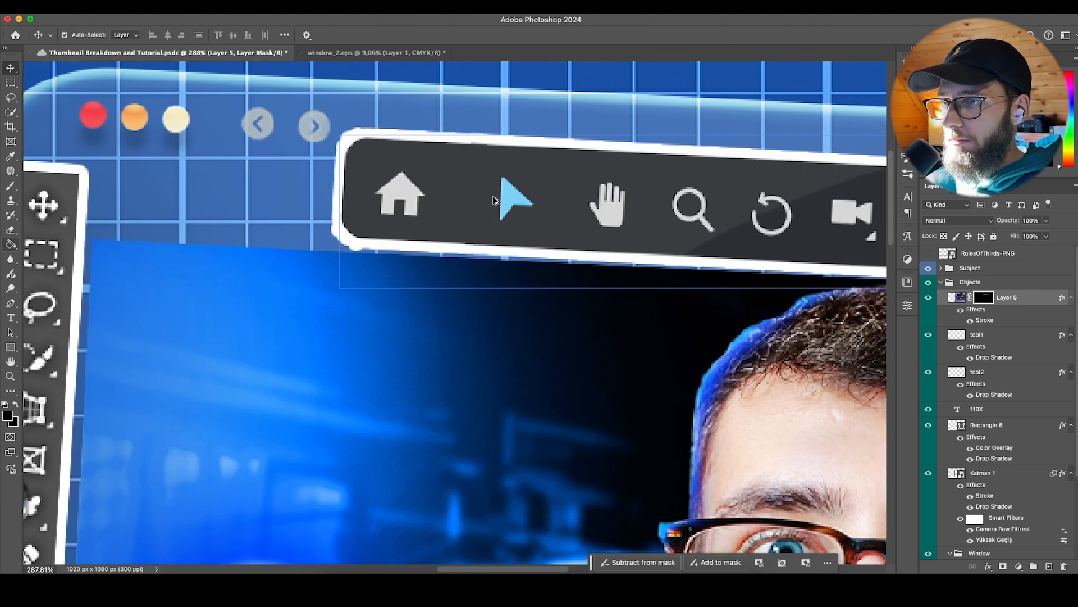
pyautogui.scroll(-2, 461, 193)
pyautogui.hscroll(10, 464, 199)
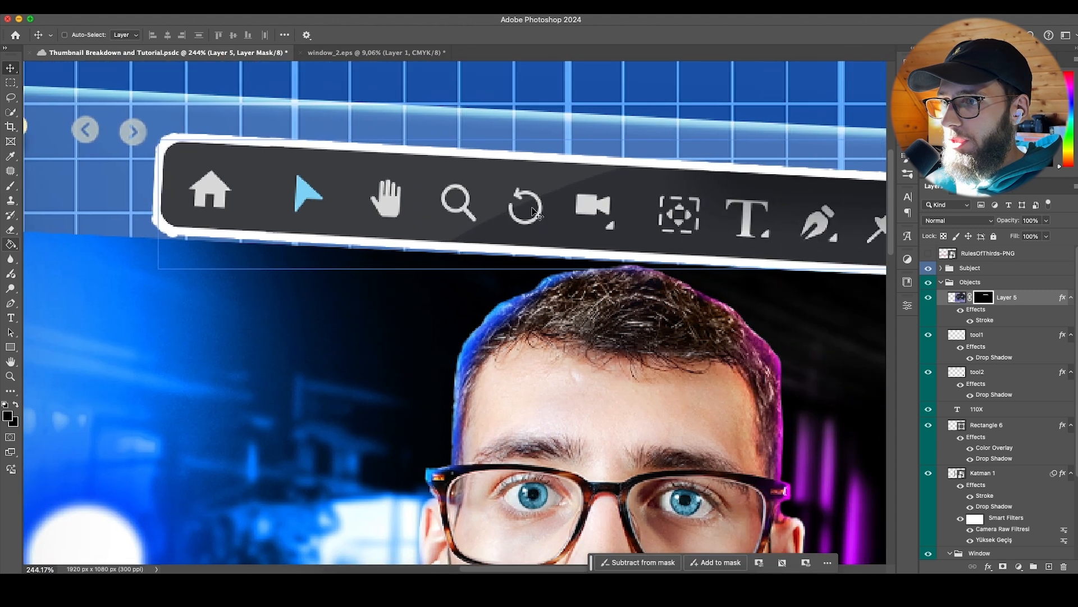
pyautogui.hscroll(-10, 464, 199)
pyautogui.click(12, 186)
pyautogui.scroll(8, 232, 255)
pyautogui.moveTo(438, 301); pyautogui.dragTo(354, 276)
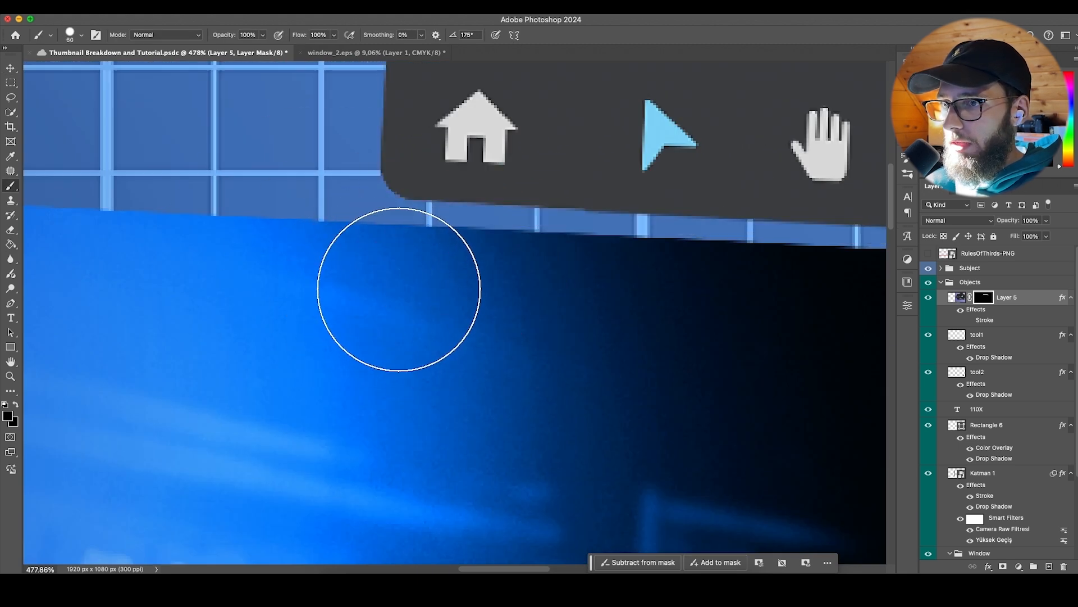
# Step: Reduce the brush size to 35 px and turn the toolbar strip's Stroke effect back on
pyautogui.rightClick(461, 279)
pyautogui.press('Return')
pyautogui.press('[')
pyautogui.press('[')
pyautogui.press('[')
pyautogui.press('[')
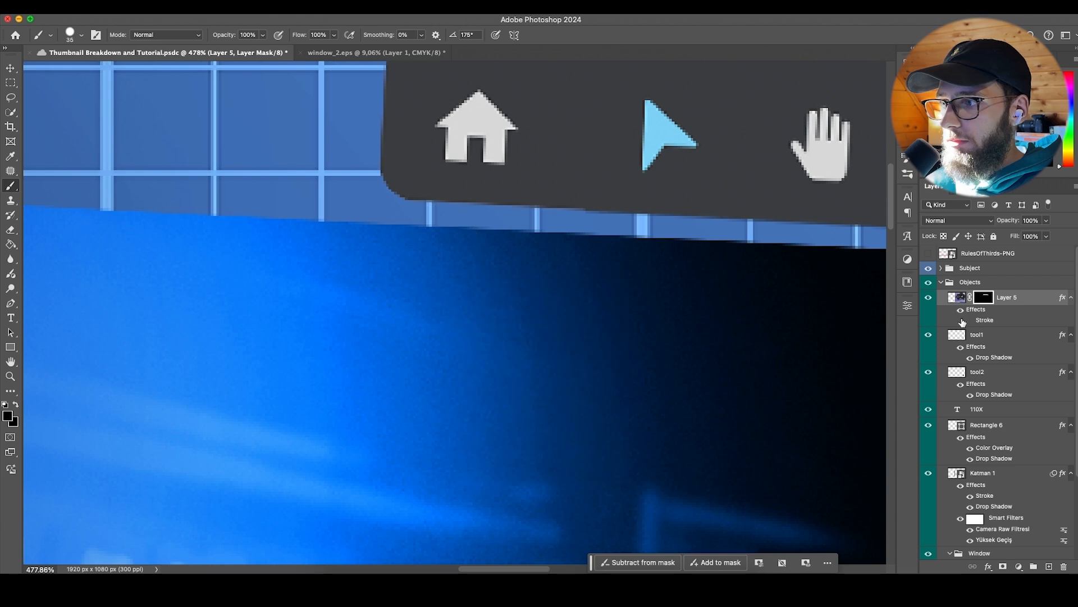
pyautogui.click(970, 320)
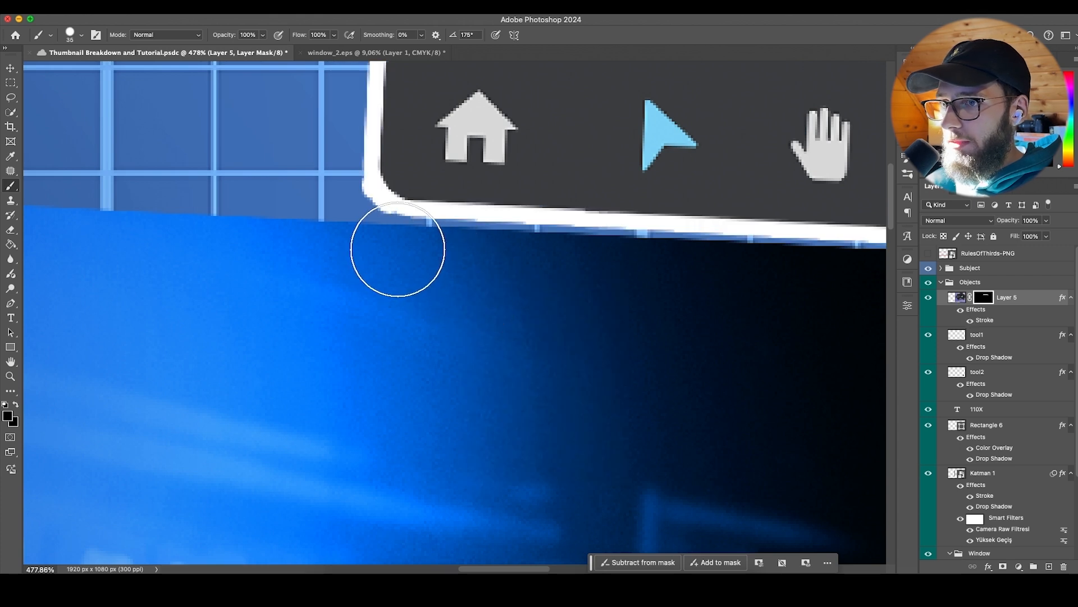
# Step: Clean up the mask edges around both rounded ends of the toolbar strip and save the document
pyautogui.scroll(3, 325, 213)
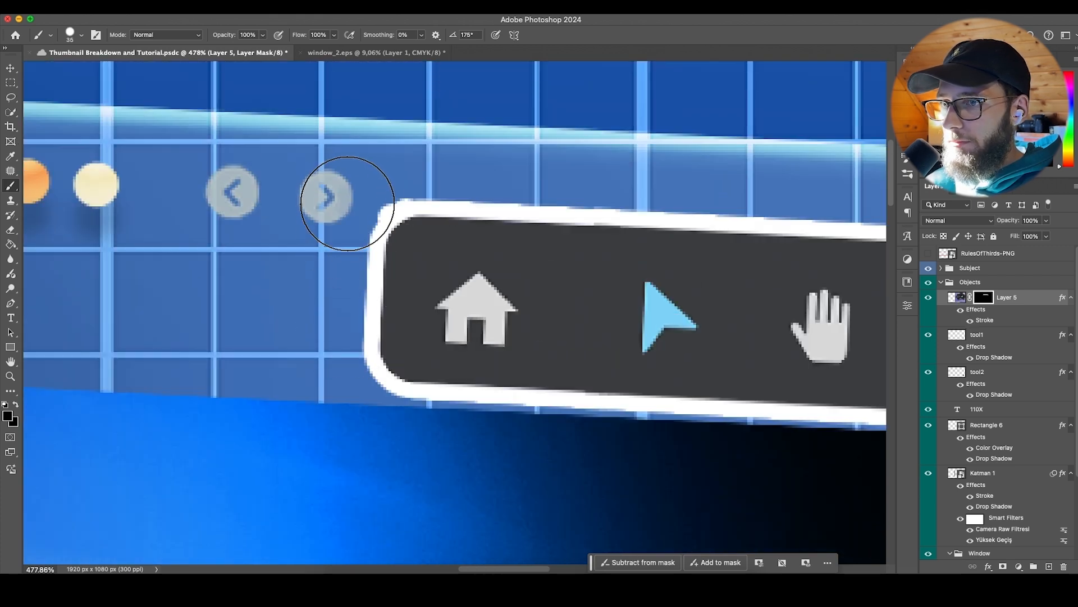
pyautogui.scroll(-5, 565, 253)
pyautogui.scroll(5, 734, 275)
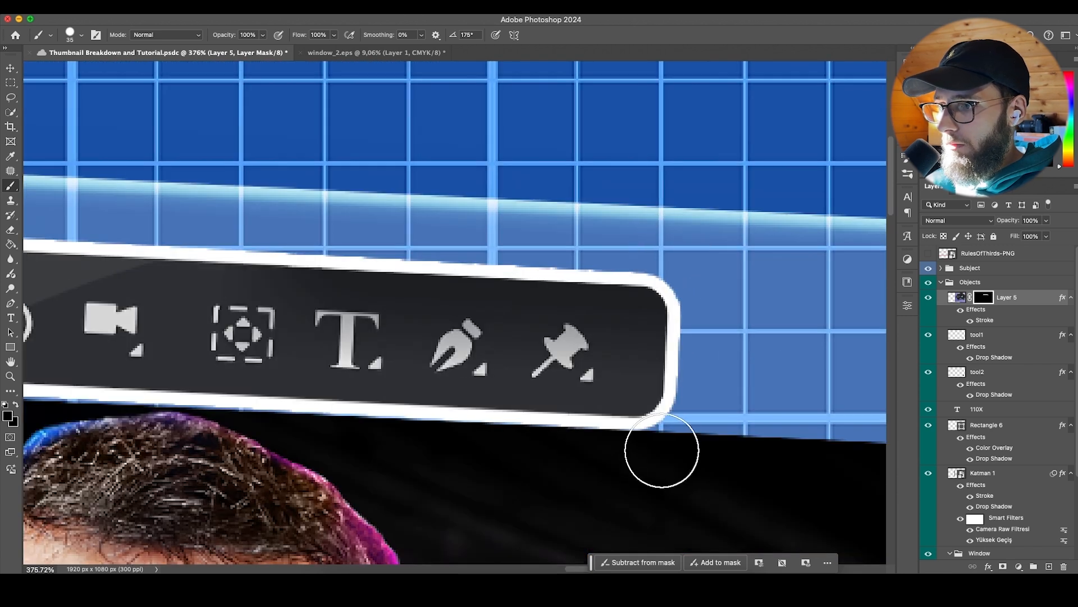
pyautogui.press('super+0')
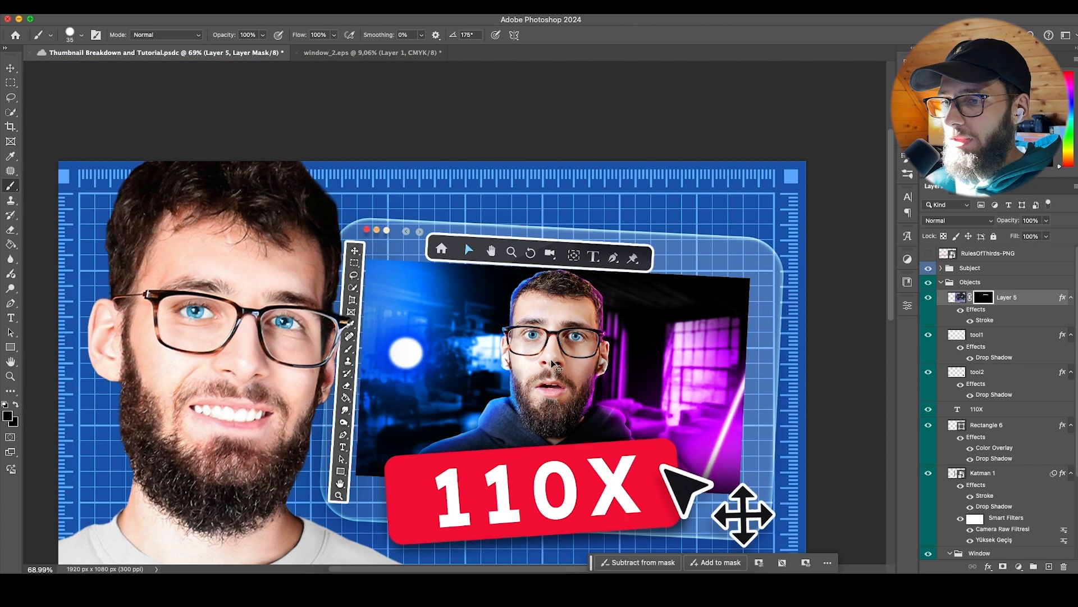
pyautogui.press('super+s')
pyautogui.scroll(-2, 556, 367)
pyautogui.scroll(-1, 561, 371)
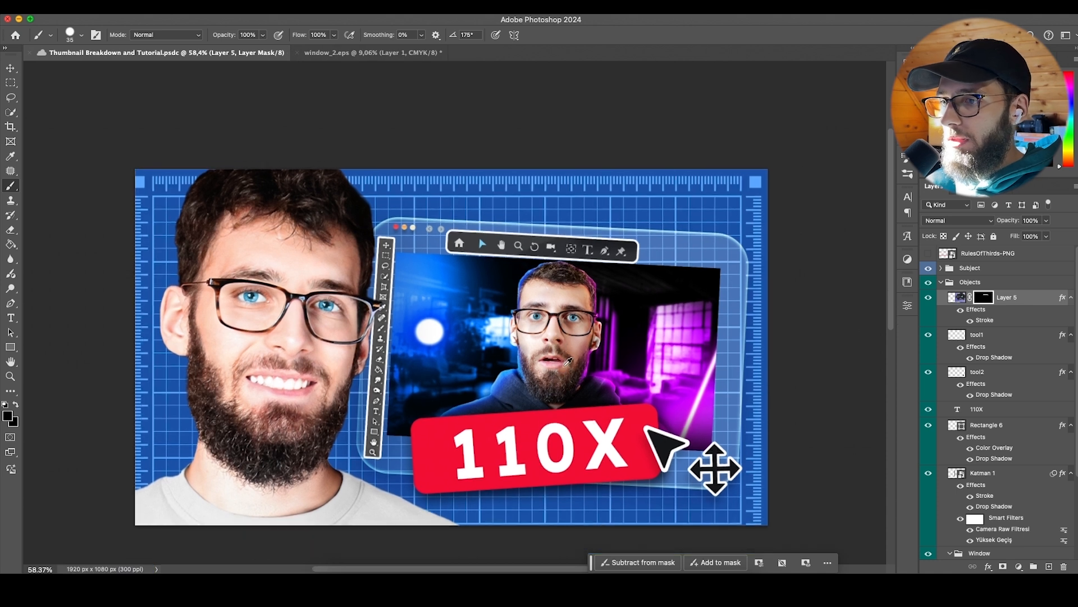
# Step: Select the toolbar strip's layer and adjust its position along the top of the glass window
pyautogui.press('v')
pyautogui.click(1015, 301)
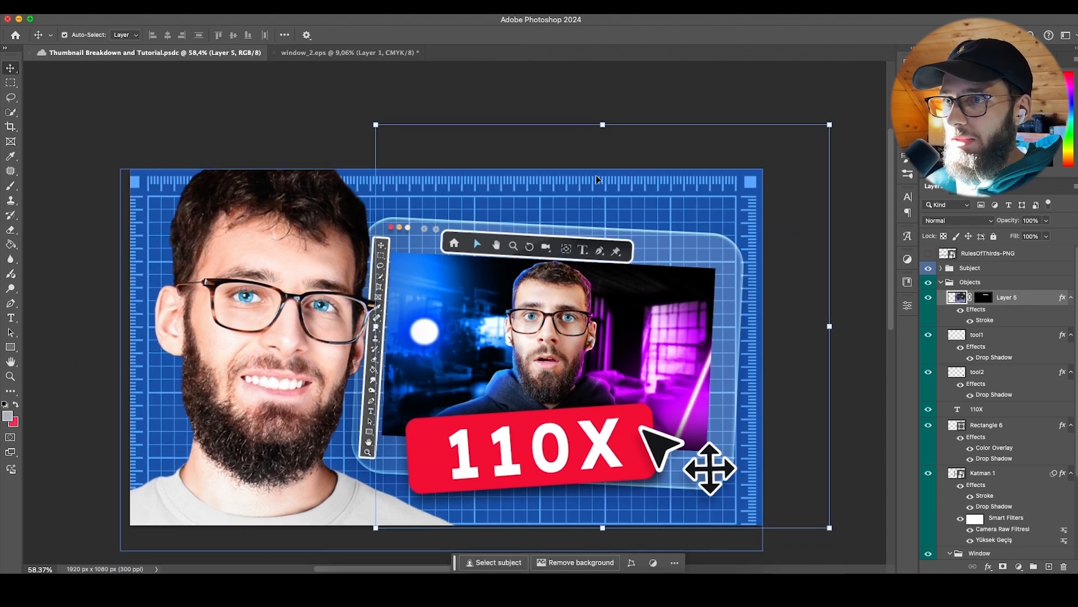
pyautogui.moveTo(581, 232); pyautogui.dragTo(602, 236)
pyautogui.scroll(10, 569, 238)
pyautogui.moveTo(560, 265); pyautogui.dragTo(553, 258)
pyautogui.scroll(-5, 472, 284)
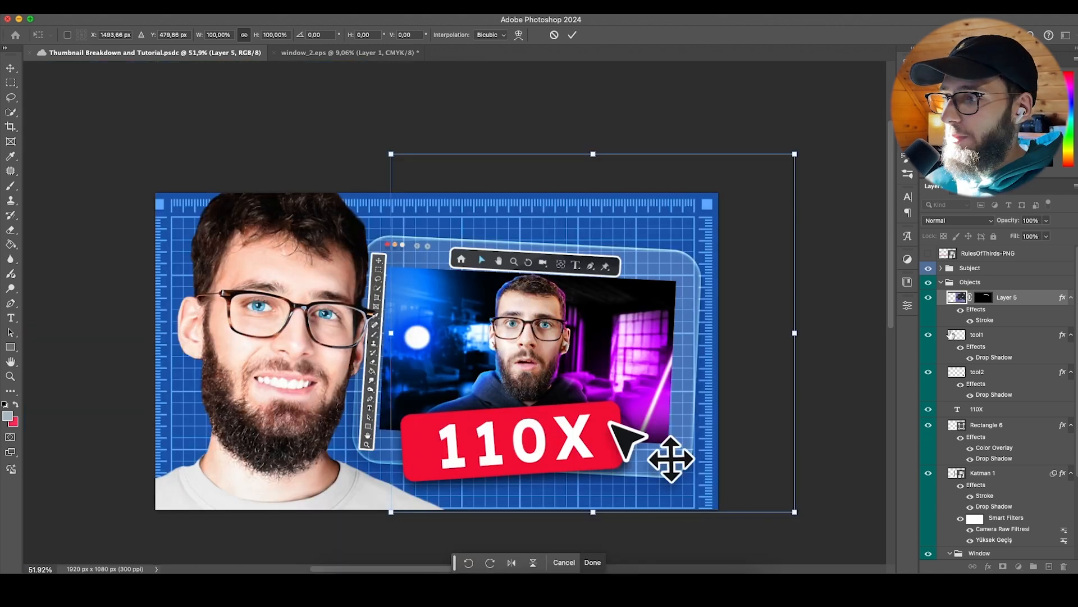
# Step: Collapse the layer groups, then enlarge the Objects group to about 117% and reposition it beside the portrait
pyautogui.click(999, 441)
pyautogui.click(1004, 473)
pyautogui.scroll(8, 313, 247)
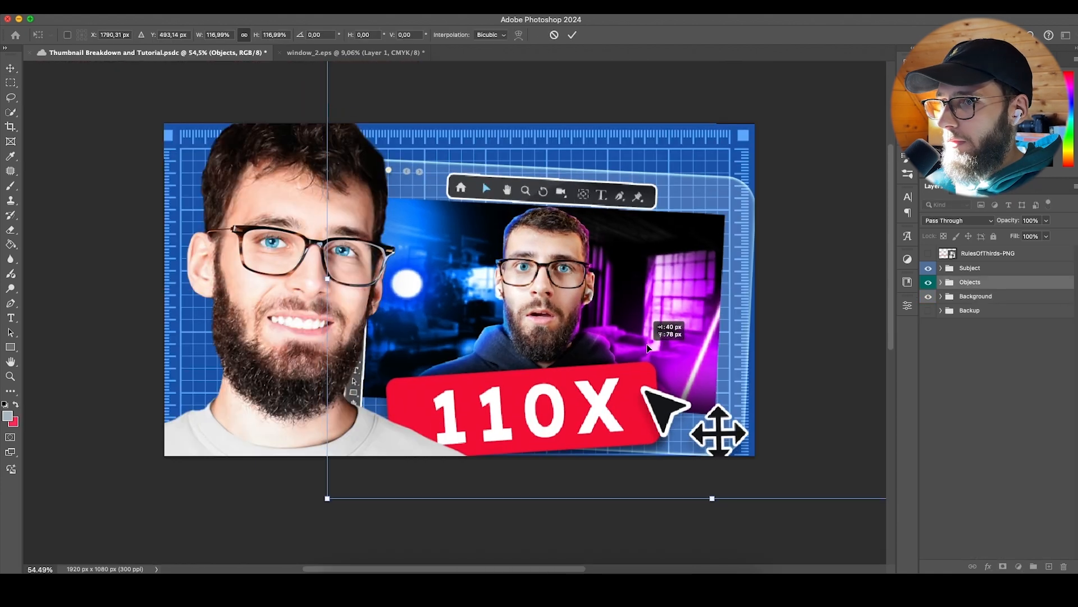
pyautogui.moveTo(671, 346)
pyautogui.mouseDown()
pyautogui.moveTo(668, 323)
pyautogui.moveTo(681, 318)
pyautogui.moveTo(669, 326)
pyautogui.mouseUp()
pyautogui.press('Return')
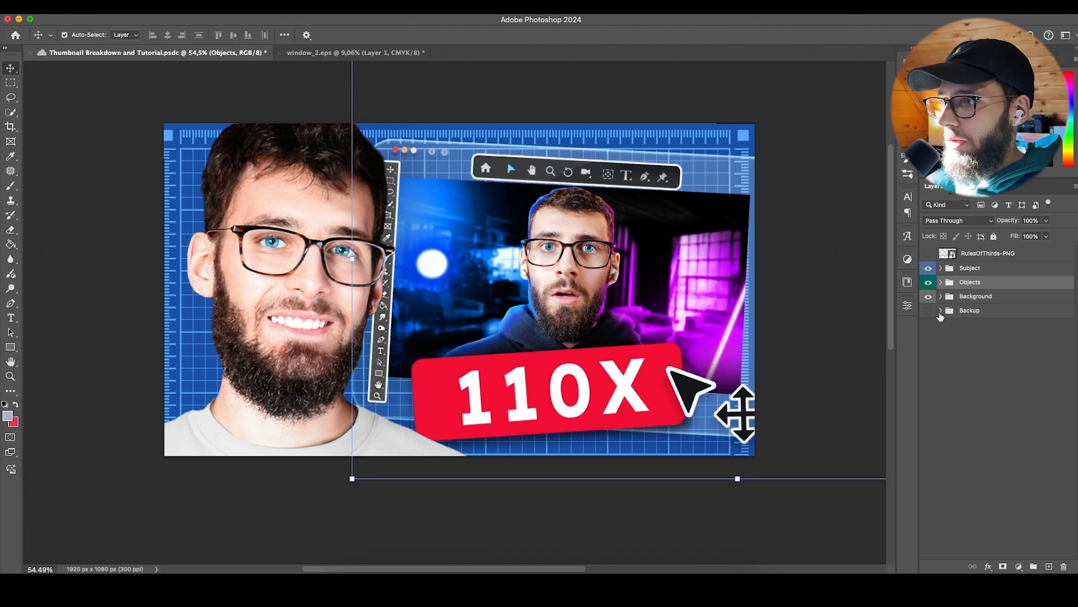
# Step: Enlarge the blueprint image inside the Background group, keeping its upper-right corner aligned with the canvas
pyautogui.click(945, 301)
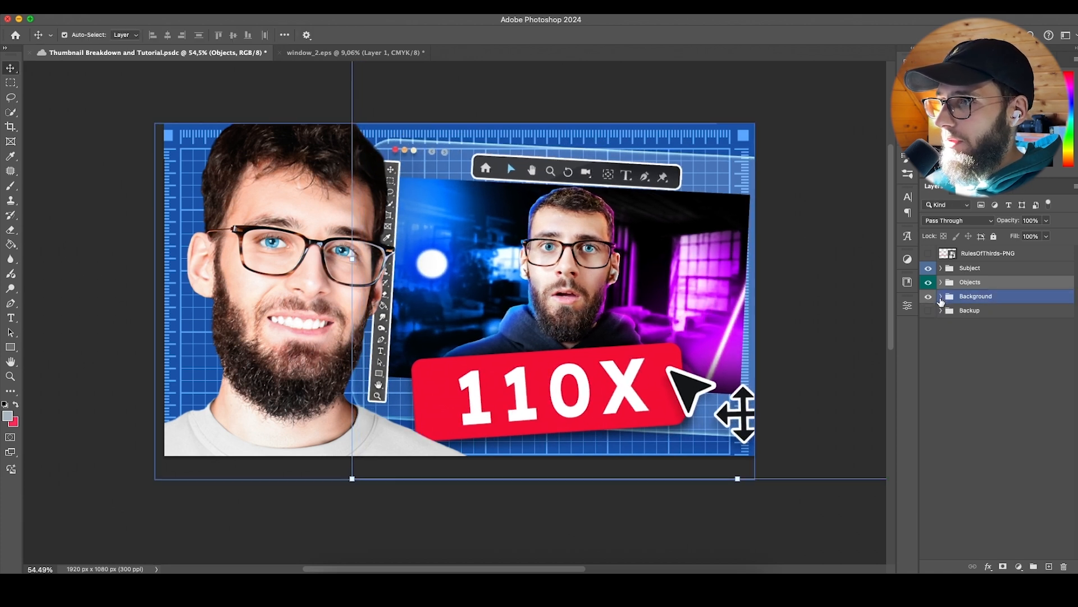
pyautogui.click(941, 298)
pyautogui.click(976, 311)
pyautogui.press('super+t')
pyautogui.moveTo(457, 87); pyautogui.dragTo(458, 58)
pyautogui.moveTo(578, 117); pyautogui.dragTo(515, 190)
pyautogui.press('Return')
pyautogui.click(824, 227)
pyautogui.click(992, 312)
pyautogui.click(833, 396)
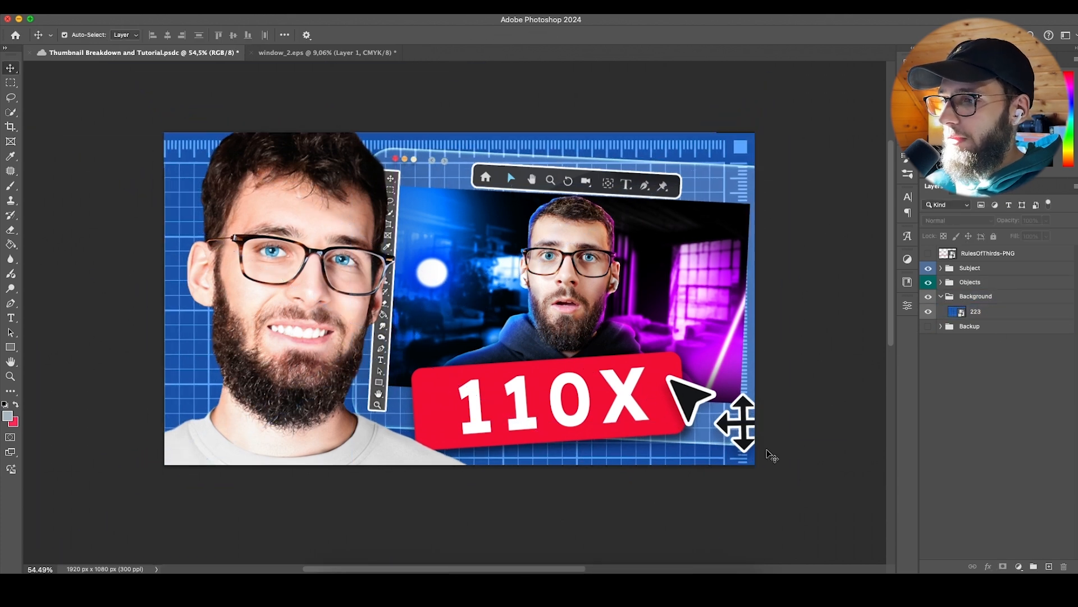
pyautogui.click(987, 310)
pyautogui.click(988, 297)
# Step: Move the arrow cursor and four-way move icons inward from the canvas edge, and nudge the Objects group slightly toward the portrait
pyautogui.click(942, 282)
pyautogui.click(1007, 298)
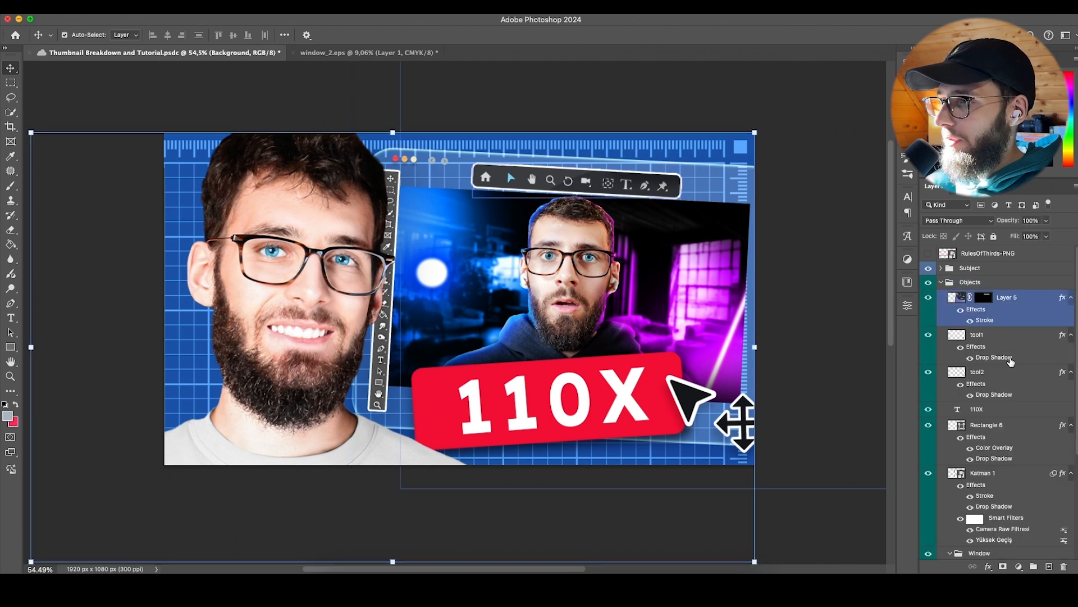
pyautogui.click(1003, 336)
pyautogui.click(996, 376)
pyautogui.moveTo(709, 403)
pyautogui.mouseDown()
pyautogui.moveTo(688, 405)
pyautogui.moveTo(697, 403)
pyautogui.mouseUp()
pyautogui.click(977, 282)
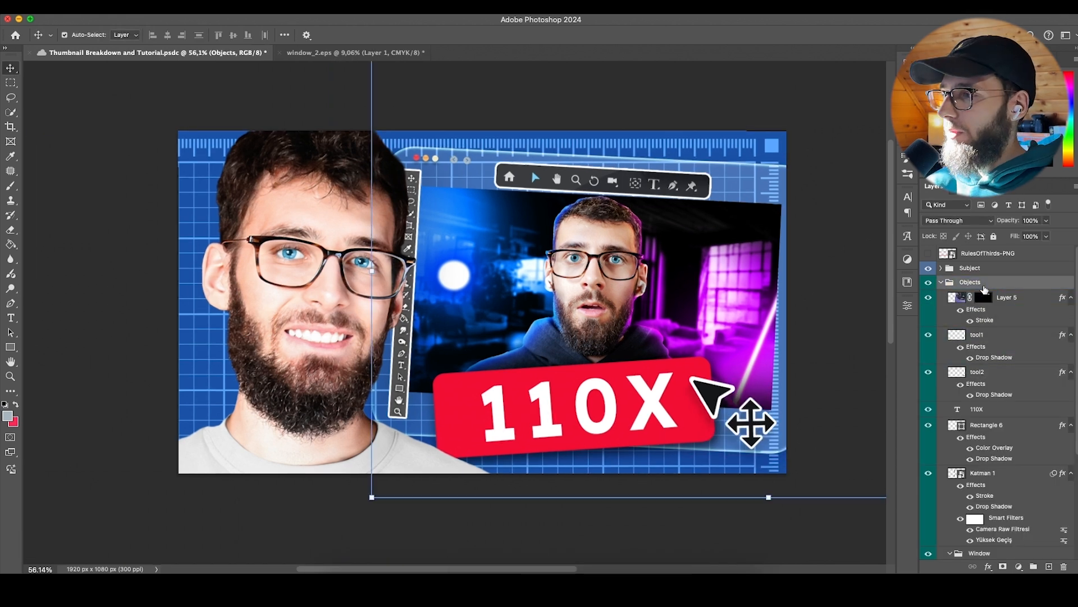
pyautogui.click(943, 284)
pyautogui.moveTo(782, 428); pyautogui.dragTo(782, 396)
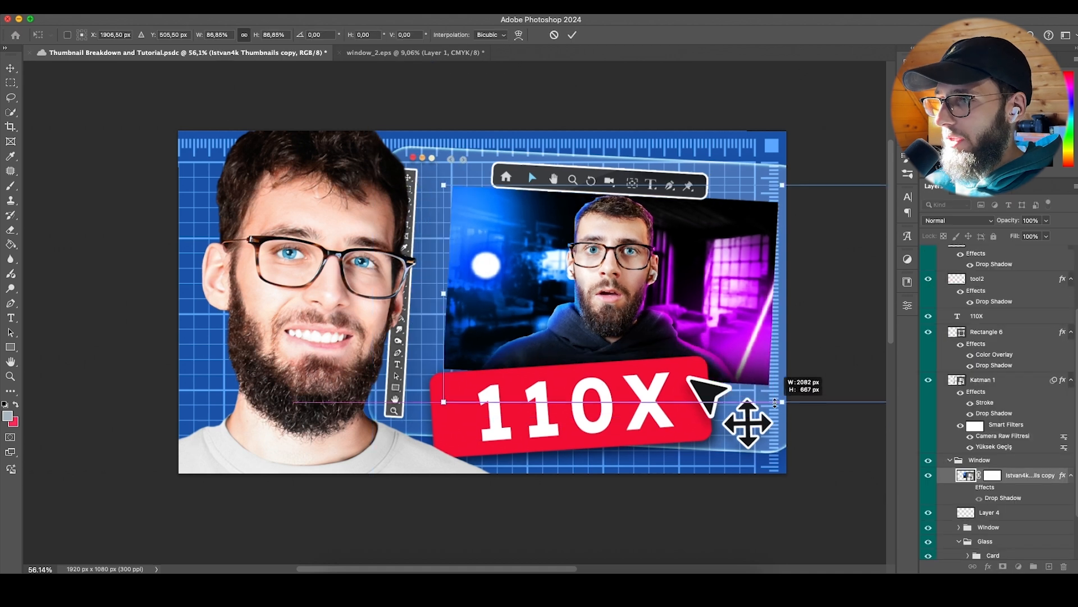
pyautogui.moveTo(742, 321); pyautogui.dragTo(711, 330)
pyautogui.click(555, 35)
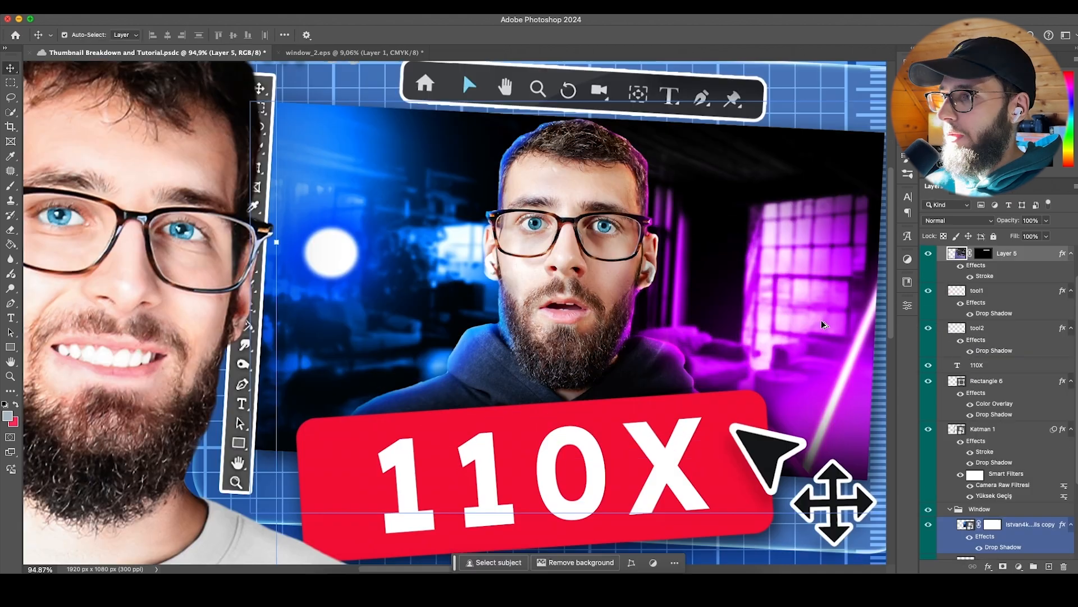
# Step: Add a drop shadow to the horizontal toolbar strip with 6% spread and 13 px size, and fine-tune its distance and opacity
pyautogui.scroll(-5, 823, 320)
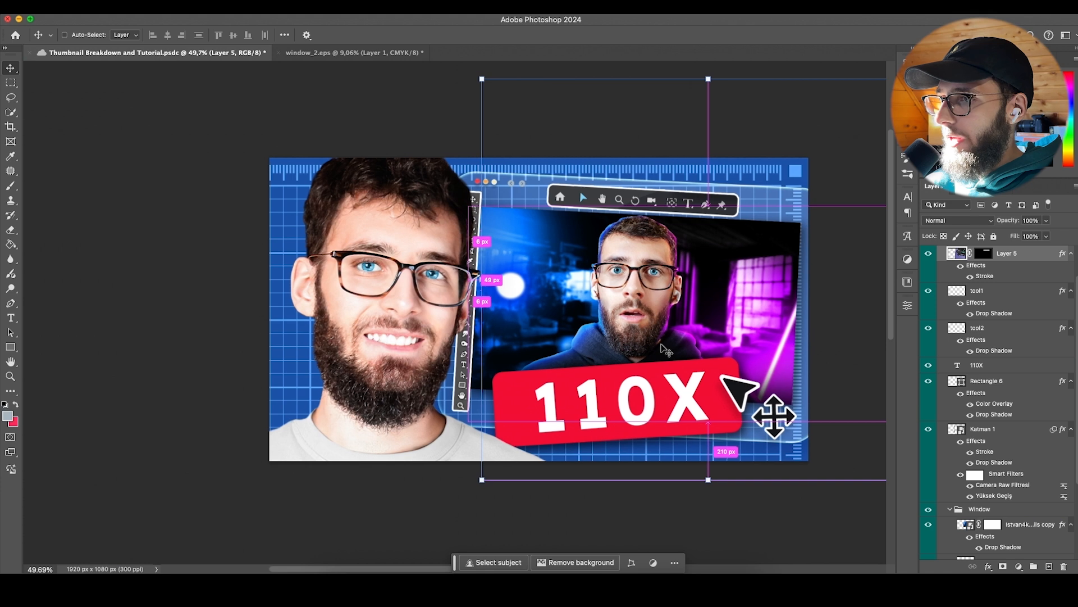
pyautogui.scroll(2, 677, 214)
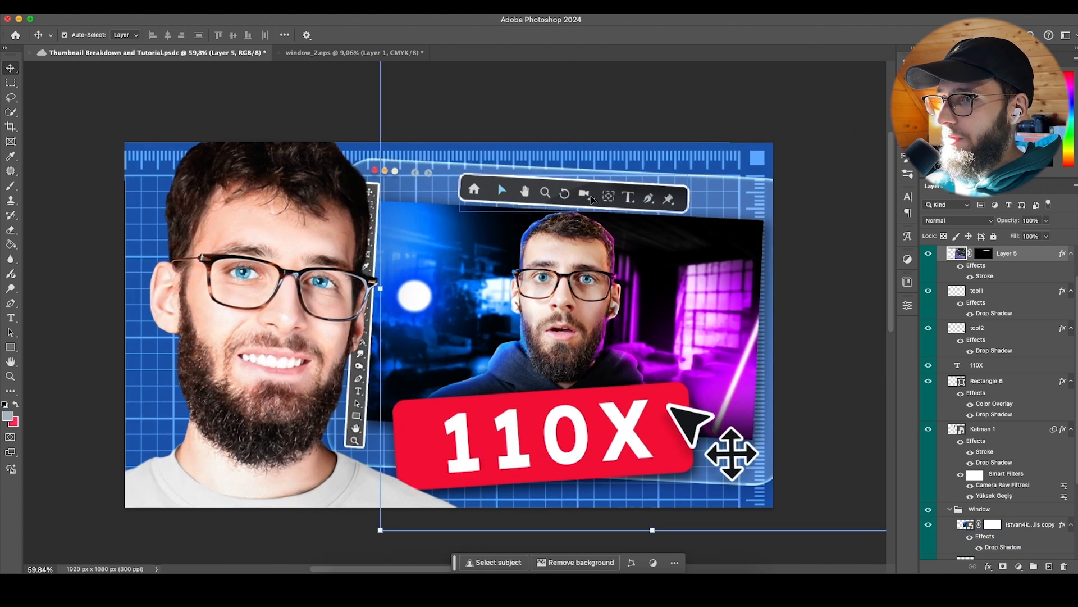
pyautogui.scroll(1, 1004, 273)
pyautogui.rightClick(1015, 260)
pyautogui.press('Escape')
pyautogui.doubleClick(980, 272)
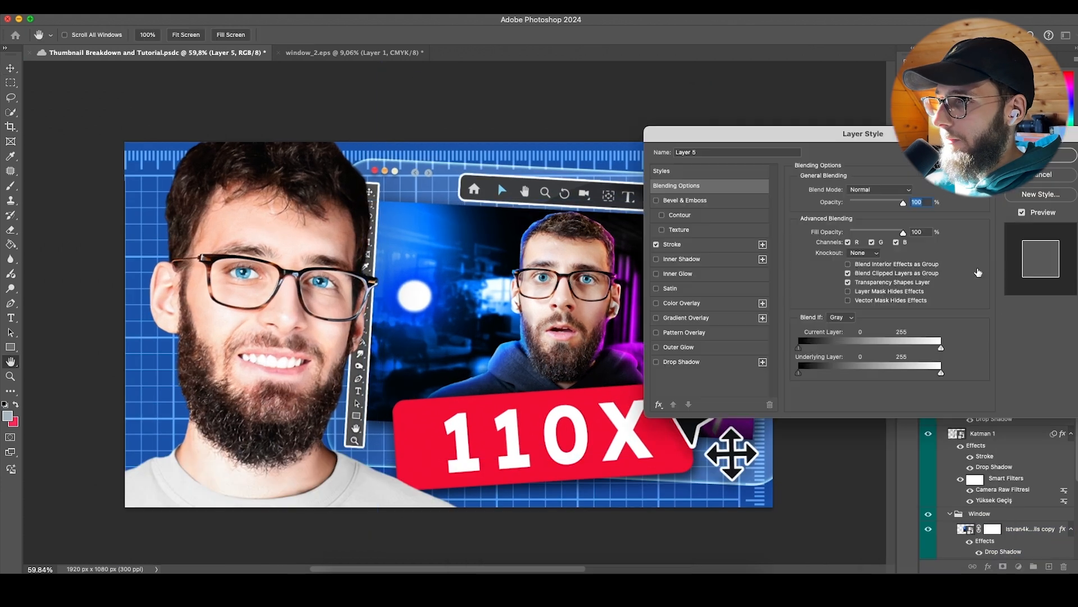
pyautogui.click(681, 362)
pyautogui.moveTo(870, 269); pyautogui.dragTo(847, 268)
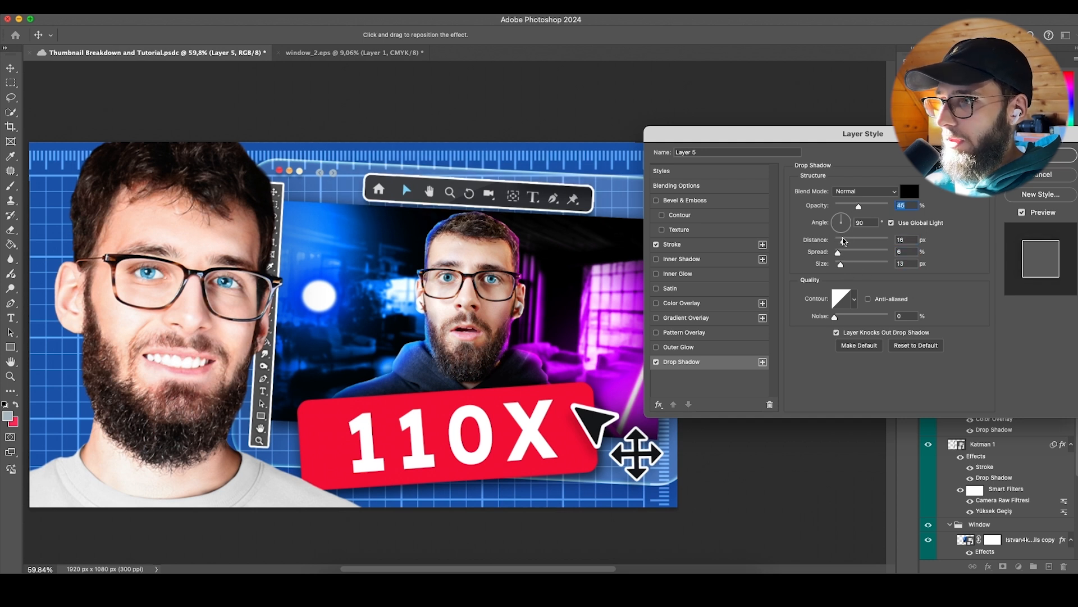
pyautogui.moveTo(843, 241); pyautogui.dragTo(844, 241)
pyautogui.moveTo(859, 206); pyautogui.dragTo(847, 206)
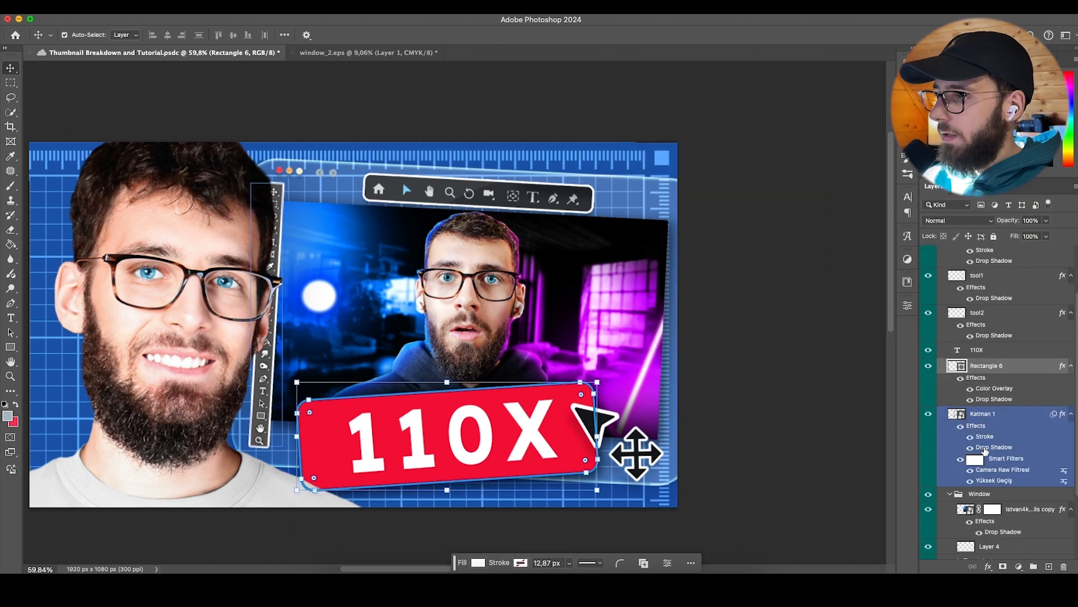
# Step: Set the vertical toolbar's drop shadow to 70% opacity, 10 px distance, 13% spread and 70 px size, then deselect the layer
pyautogui.moveTo(983, 451); pyautogui.dragTo(974, 449)
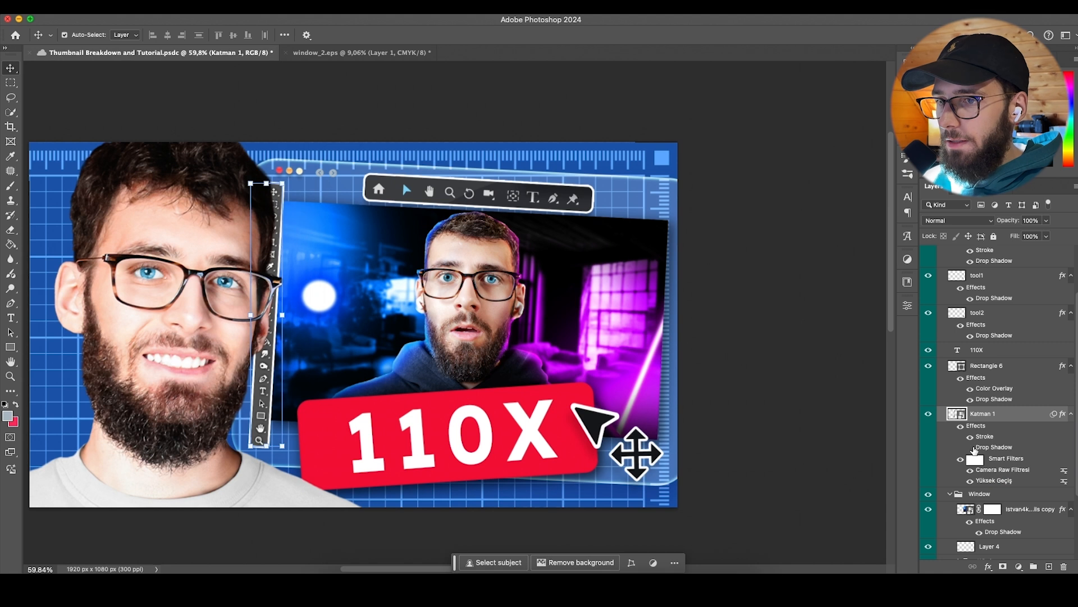
pyautogui.doubleClick(975, 448)
pyautogui.click(854, 263)
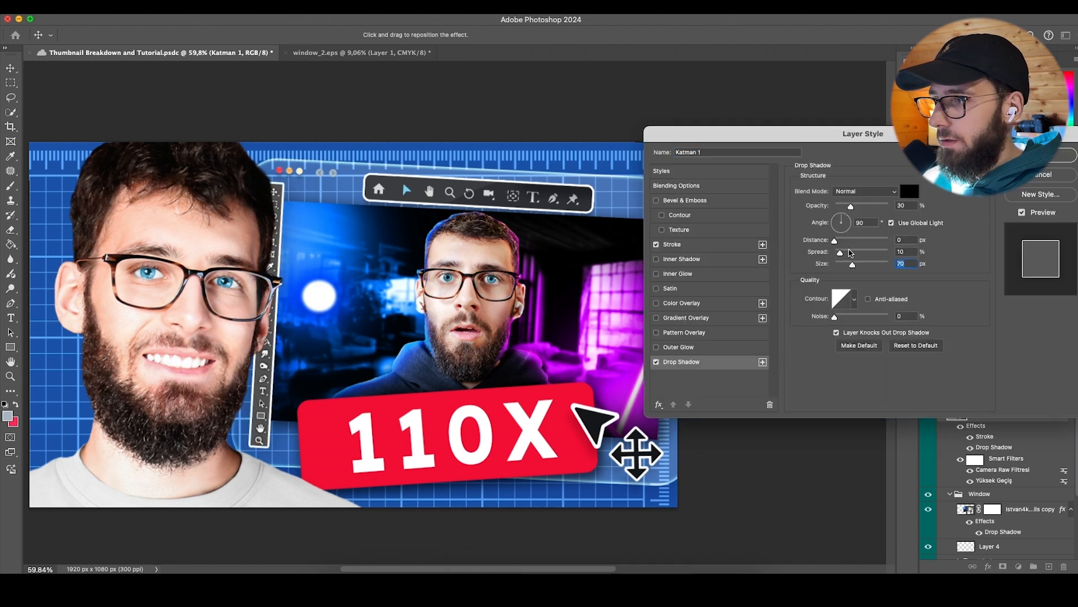
pyautogui.moveTo(851, 206); pyautogui.dragTo(869, 207)
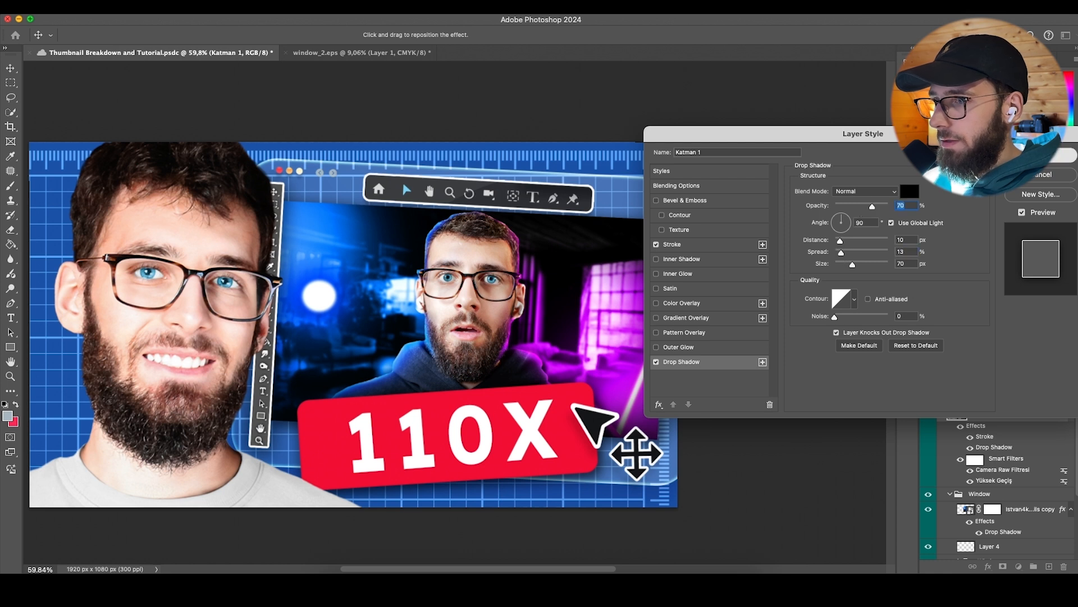
pyautogui.click(1041, 155)
pyautogui.keyDown('super'); pyautogui.click(829, 402); pyautogui.keyUp('super')
pyautogui.scroll(-3, 573, 356)
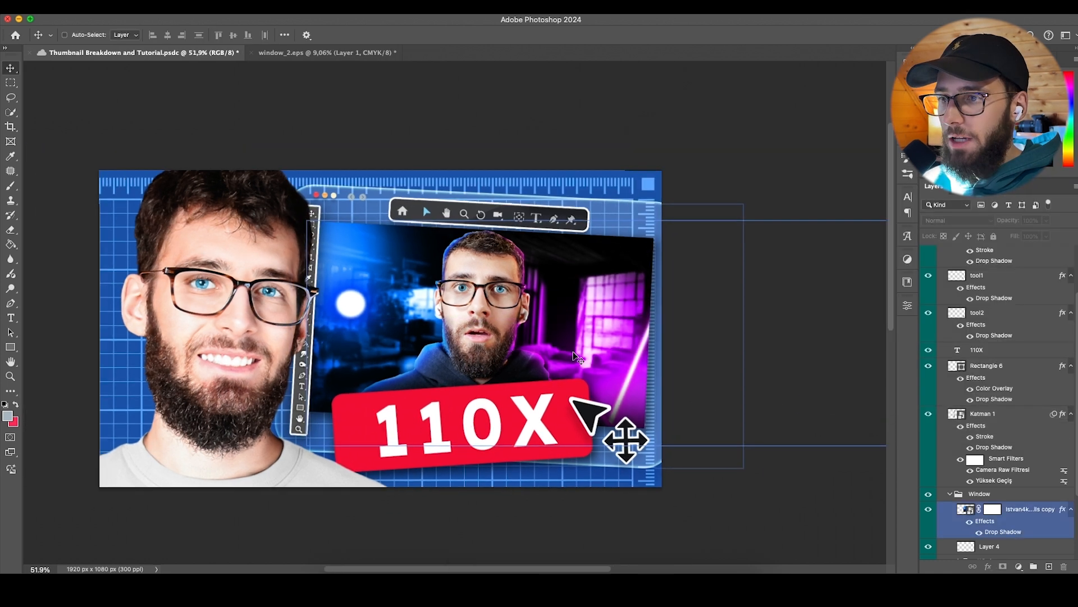
pyautogui.hscroll(-4, 578, 357)
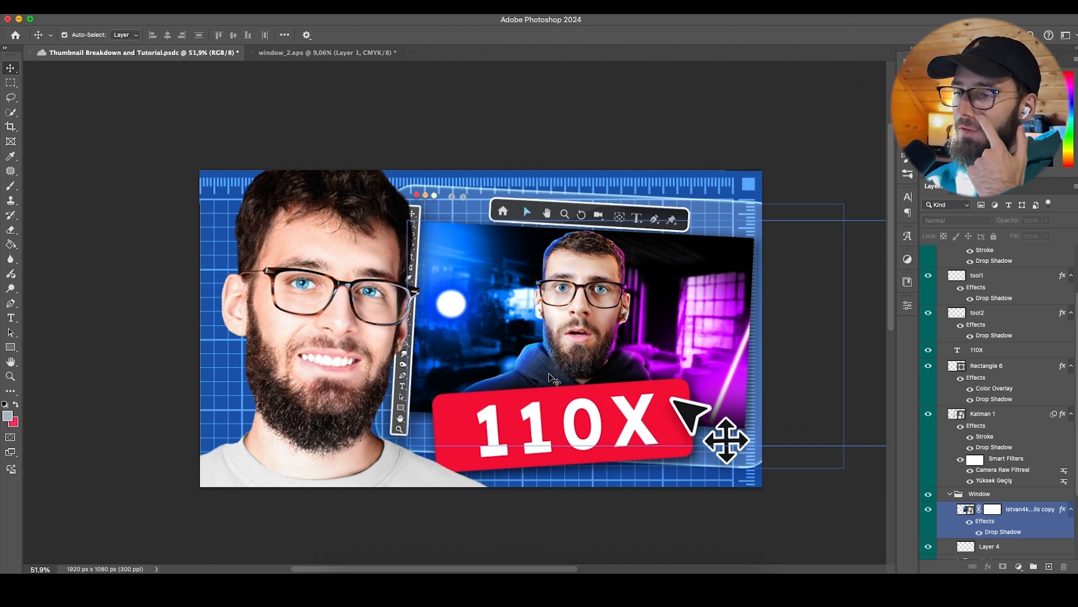
pyautogui.hscroll(3, 555, 381)
pyautogui.click(349, 346)
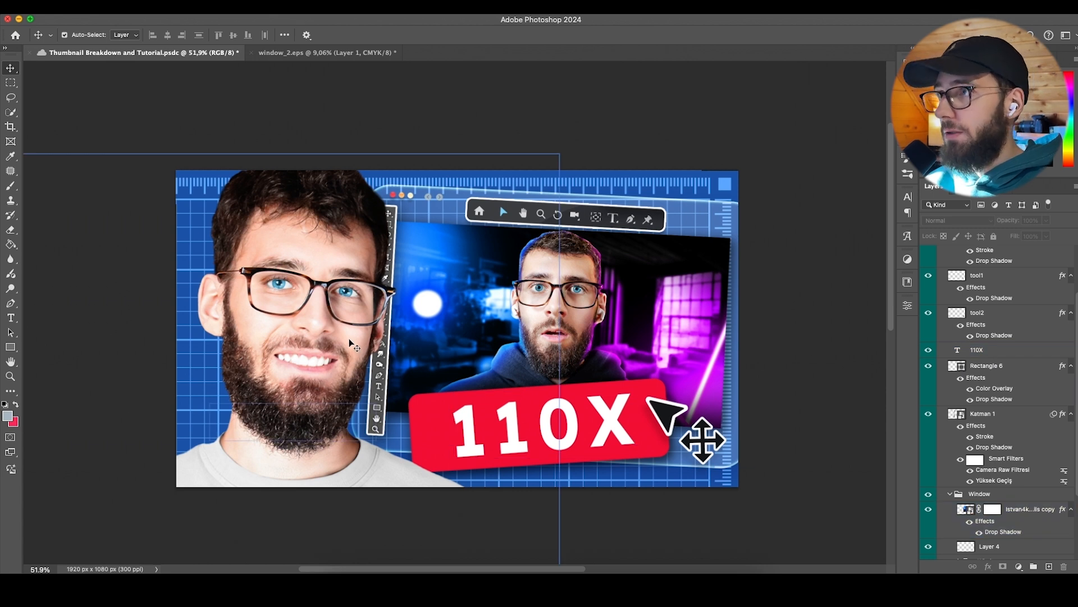
# Step: Collapse the Objects group, expand the Subject group and add an empty layer beneath the portrait for brushing in white
pyautogui.press('b')
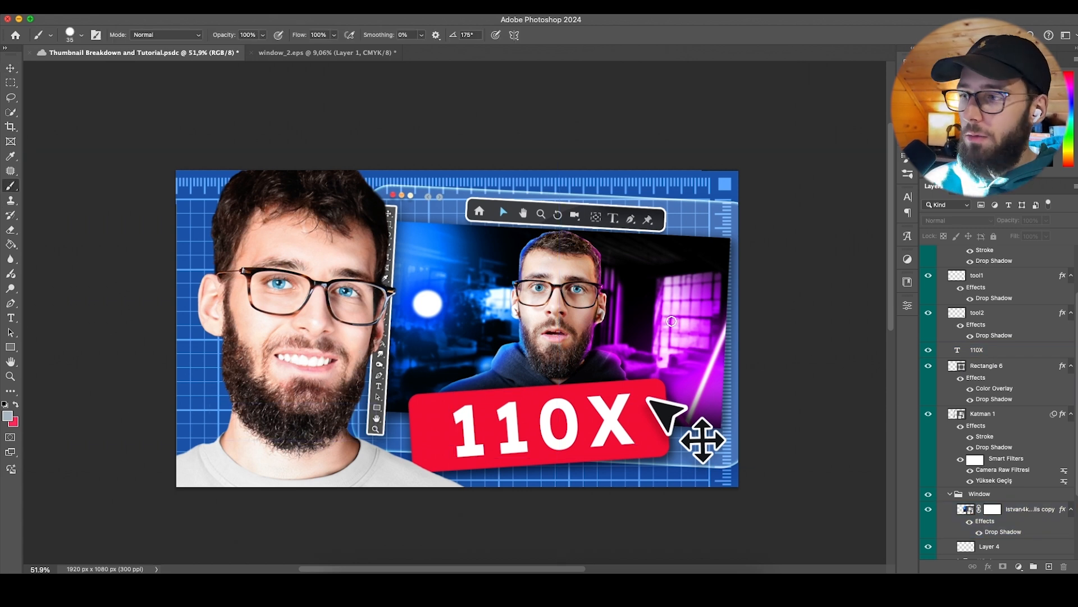
pyautogui.scroll(3, 1004, 398)
pyautogui.click(940, 285)
pyautogui.click(942, 282)
pyautogui.click(941, 269)
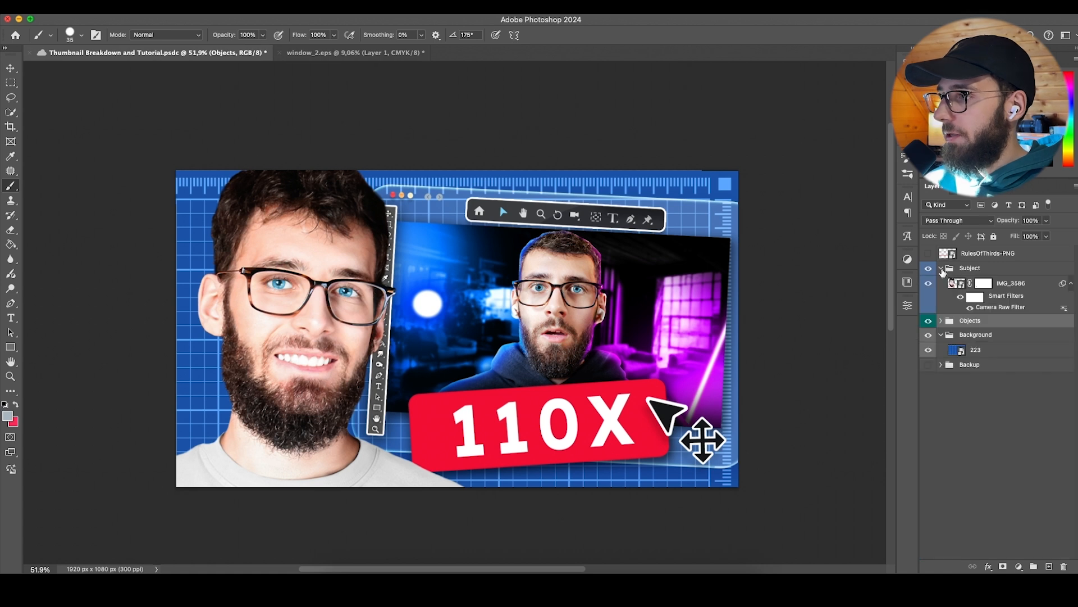
pyautogui.click(1004, 284)
pyautogui.moveTo(989, 321)
pyautogui.mouseDown()
pyautogui.moveTo(980, 290)
pyautogui.moveTo(987, 326)
pyautogui.mouseUp()
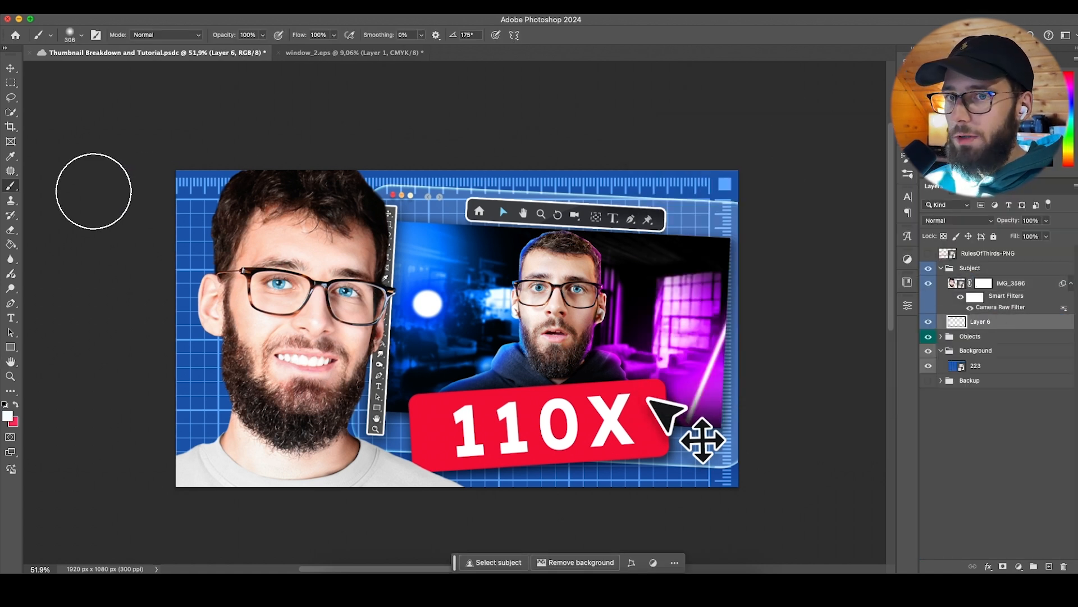
# Step: Paint a soft white glow behind the portrait's neck and shoulders on the new layer, using brush sizes of 520, 413 and 495 px
pyautogui.moveTo(280, 335); pyautogui.dragTo(303, 333)
pyautogui.rightClick(323, 321)
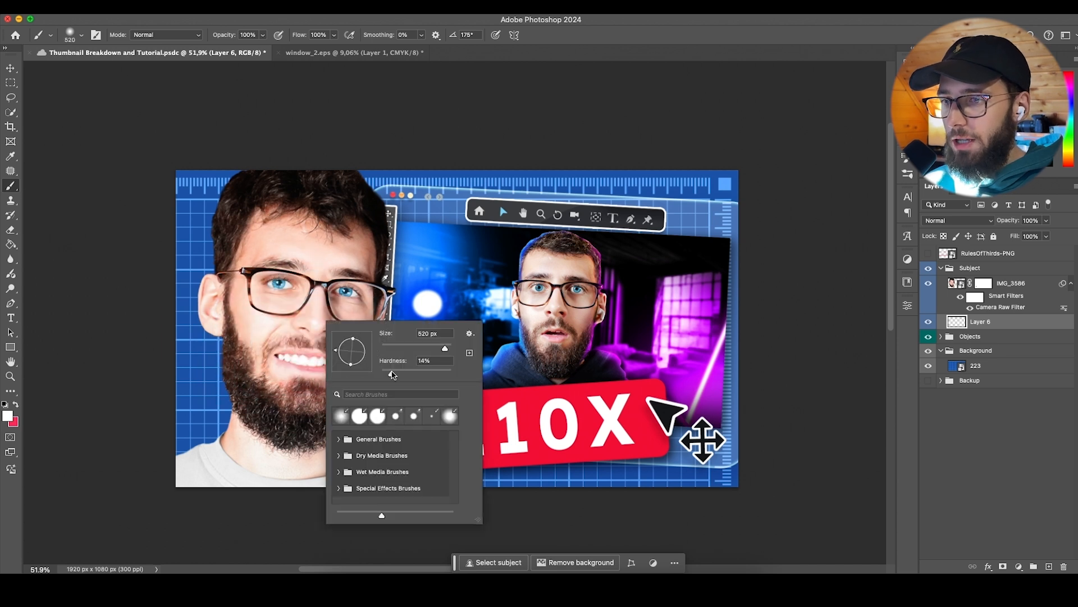
pyautogui.press('Return')
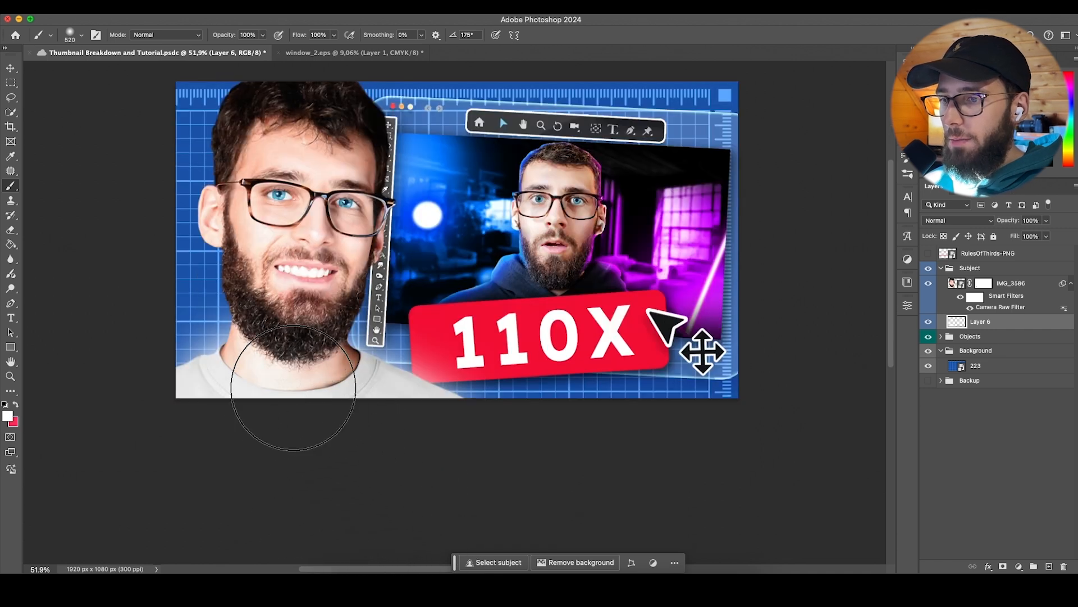
pyautogui.scroll(2, 264, 421)
pyautogui.press('[')
pyautogui.scroll(4, 393, 348)
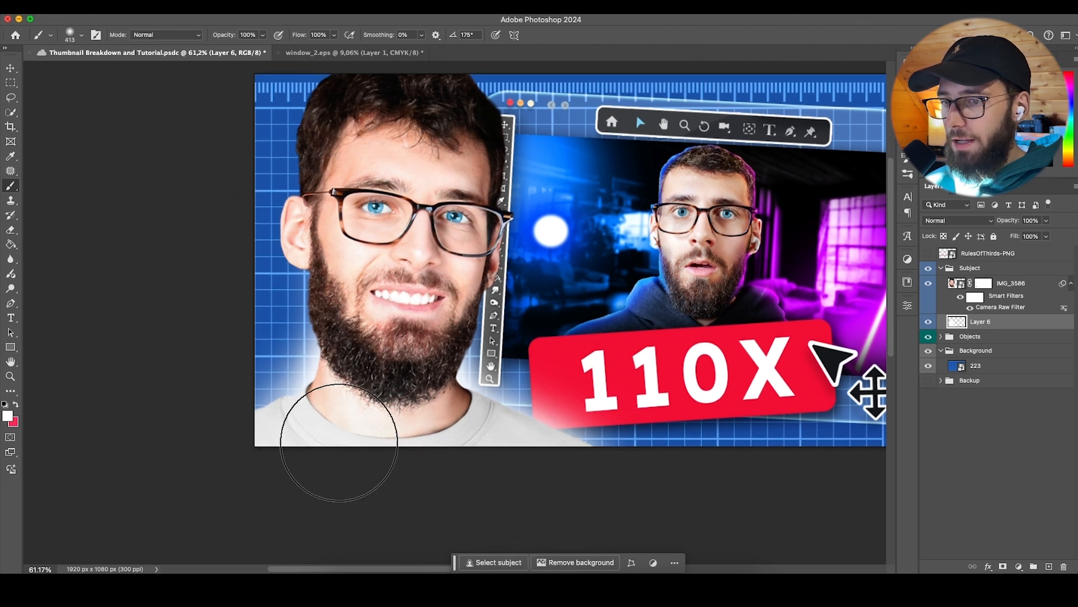
pyautogui.press(']')
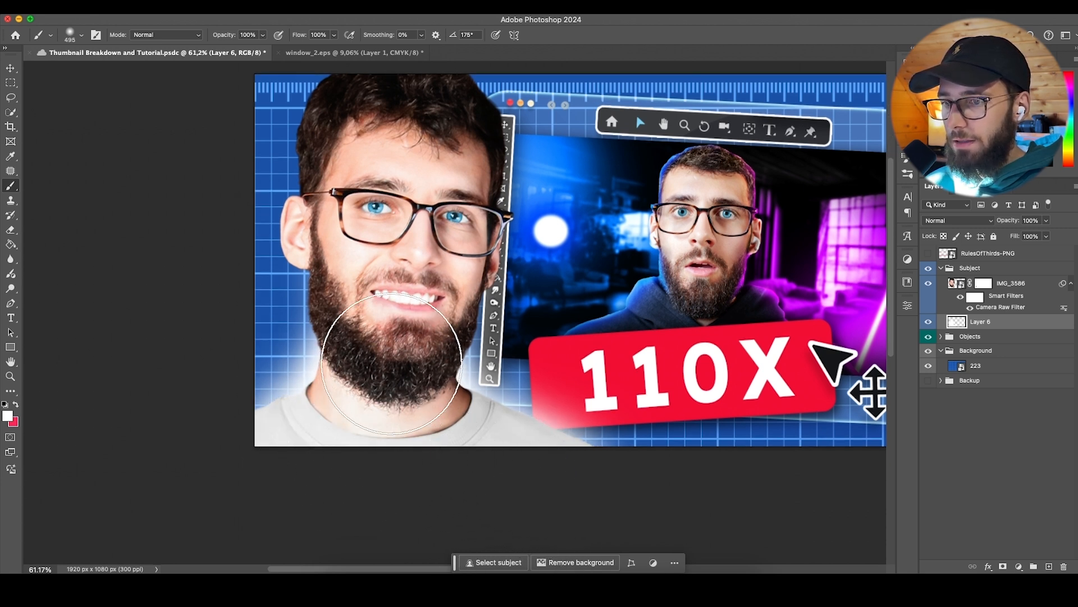
pyautogui.scroll(-2, 385, 398)
pyautogui.scroll(-1, 401, 369)
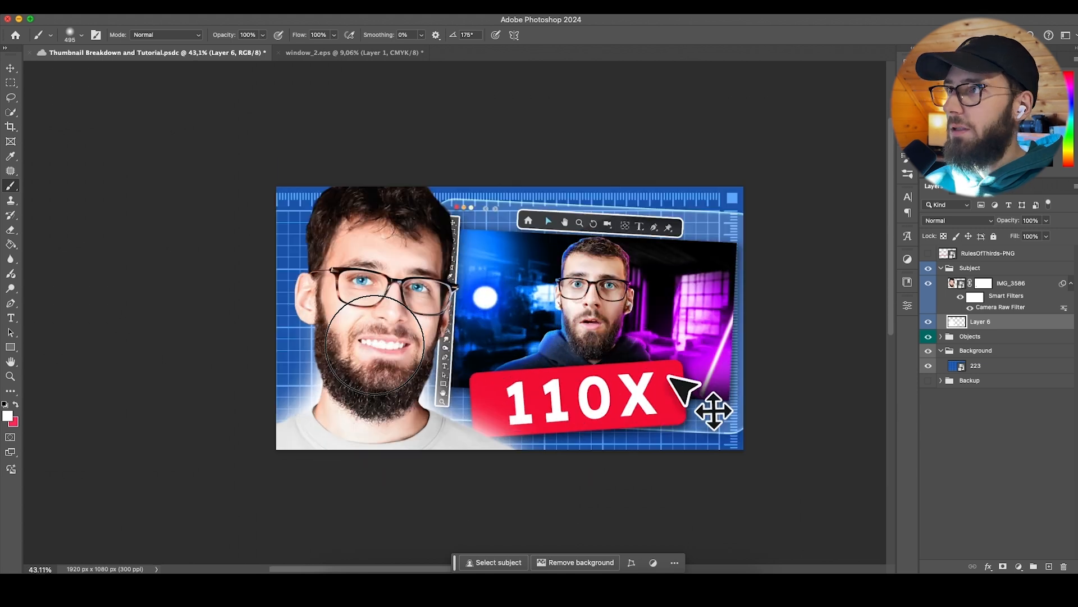
# Step: Add a drop shadow to the IMG_3586 layer with 26% opacity, 18 px distance, 29% spread and 35 px size, without global light
pyautogui.click(1006, 309)
pyautogui.rightClick(1006, 311)
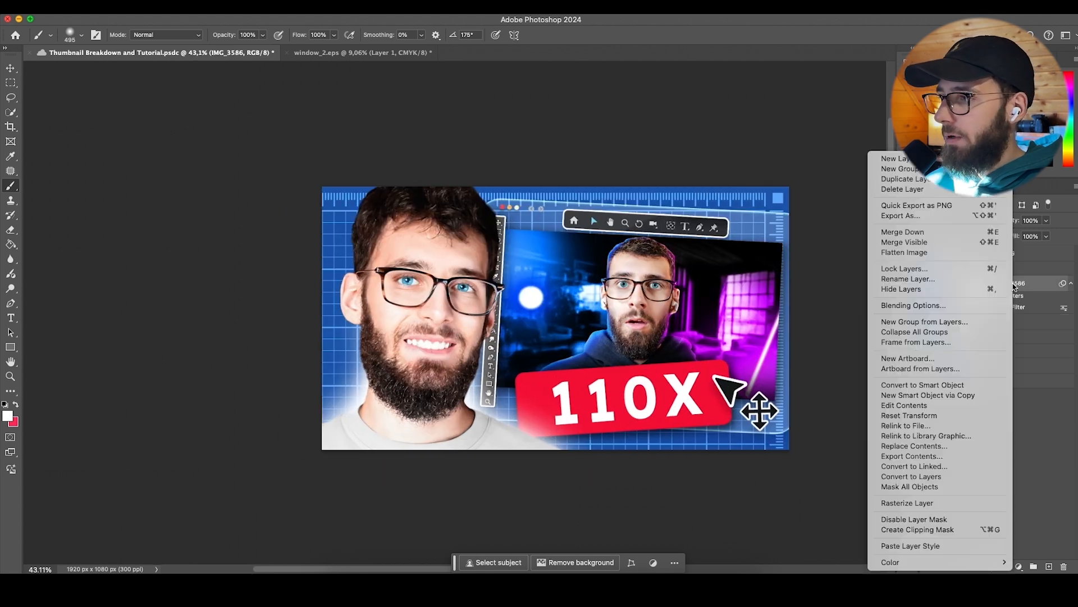
pyautogui.click(949, 312)
pyautogui.click(681, 362)
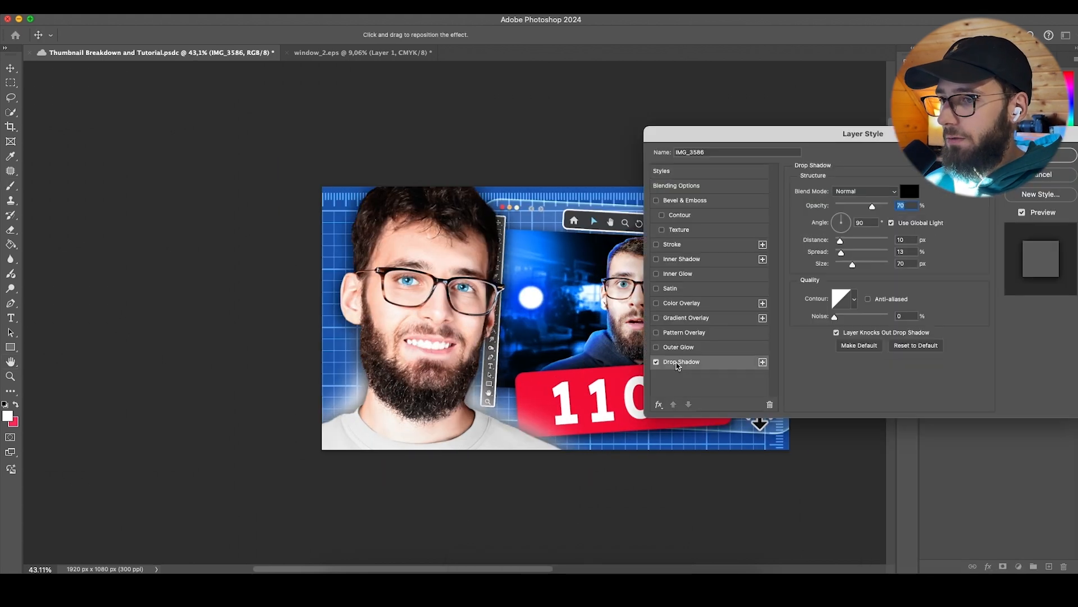
pyautogui.click(833, 242)
pyautogui.moveTo(842, 252); pyautogui.dragTo(850, 252)
pyautogui.moveTo(853, 264); pyautogui.dragTo(845, 264)
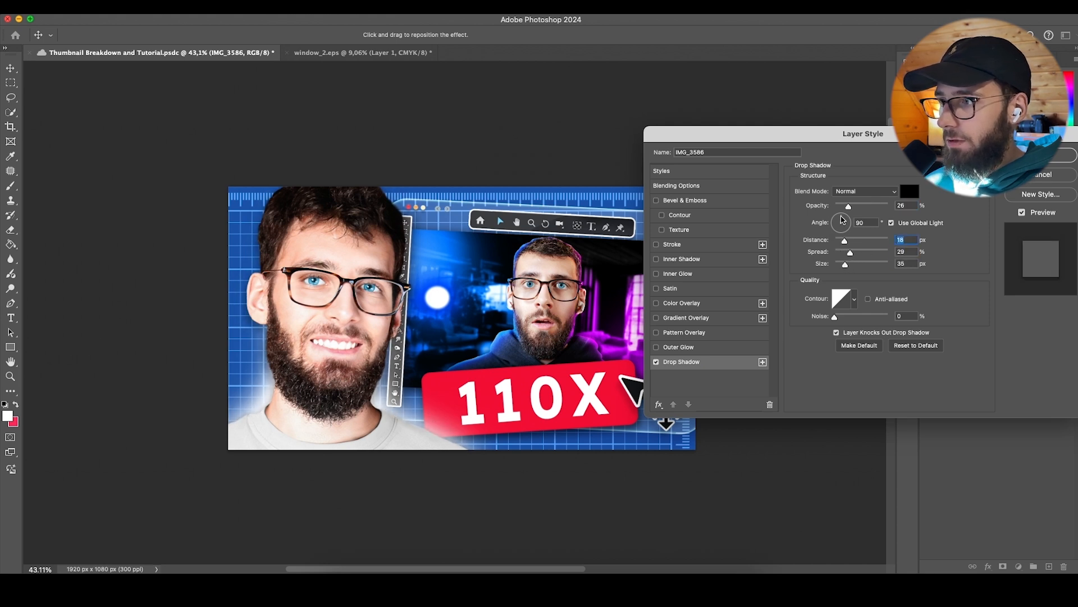
pyautogui.click(891, 223)
pyautogui.press('Return')
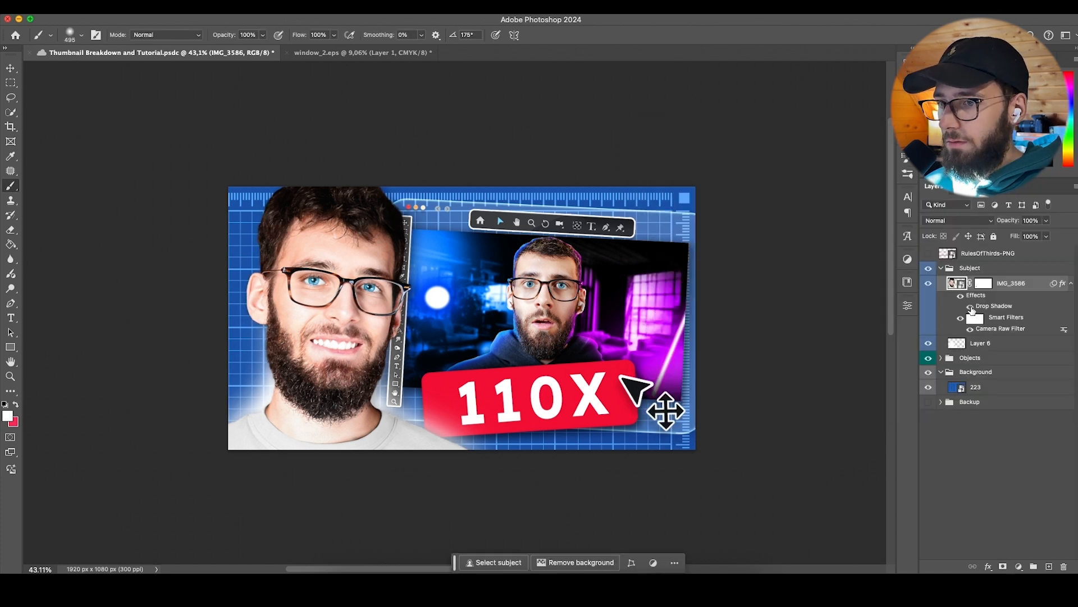
# Step: Add a new empty layer directly above the IMG_3586 portrait layer in the Subject group
pyautogui.hscroll(-5, 415, 369)
pyautogui.scroll(2, 414, 370)
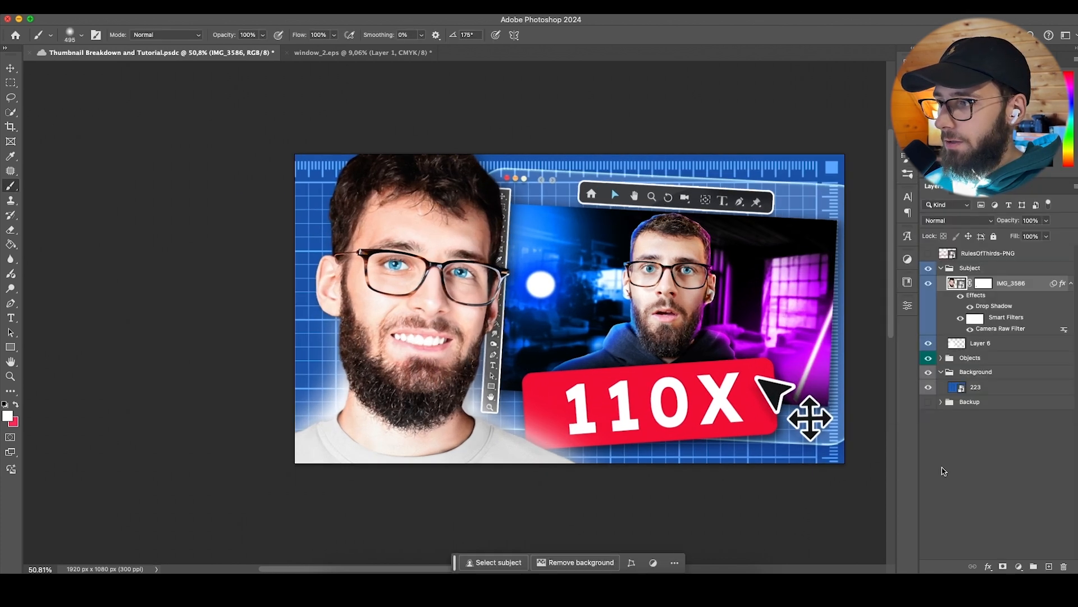
pyautogui.click(1049, 567)
pyautogui.rightClick(1009, 283)
pyautogui.click(919, 518)
pyautogui.click(921, 519)
pyautogui.click(959, 220)
pyautogui.click(949, 402)
pyautogui.scroll(5, 435, 406)
pyautogui.moveTo(499, 389); pyautogui.dragTo(522, 389)
pyautogui.press('super+z')
pyautogui.rightClick(1001, 284)
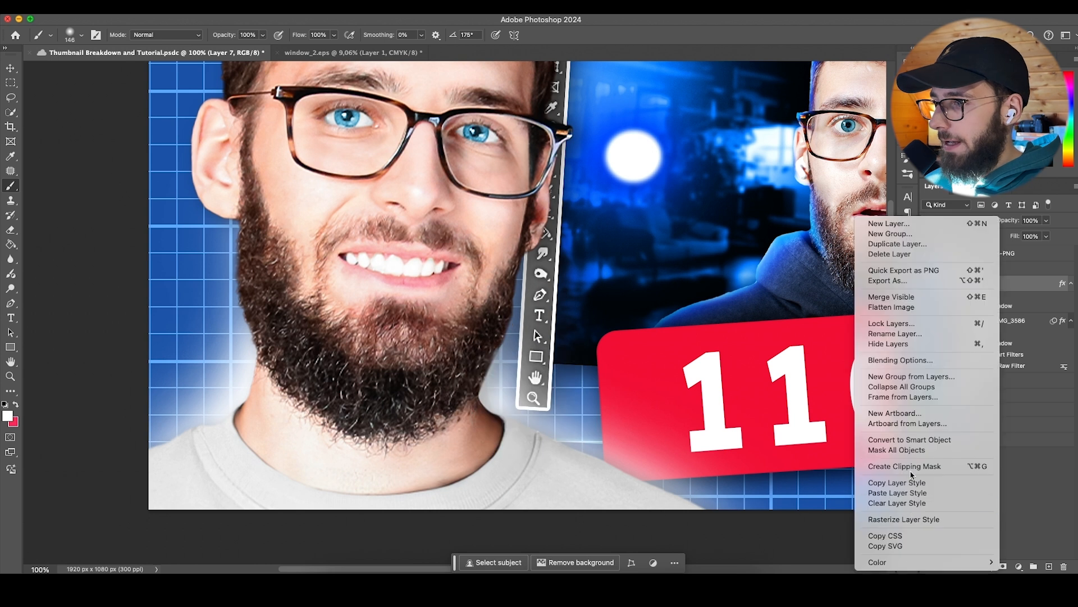
pyautogui.click(910, 466)
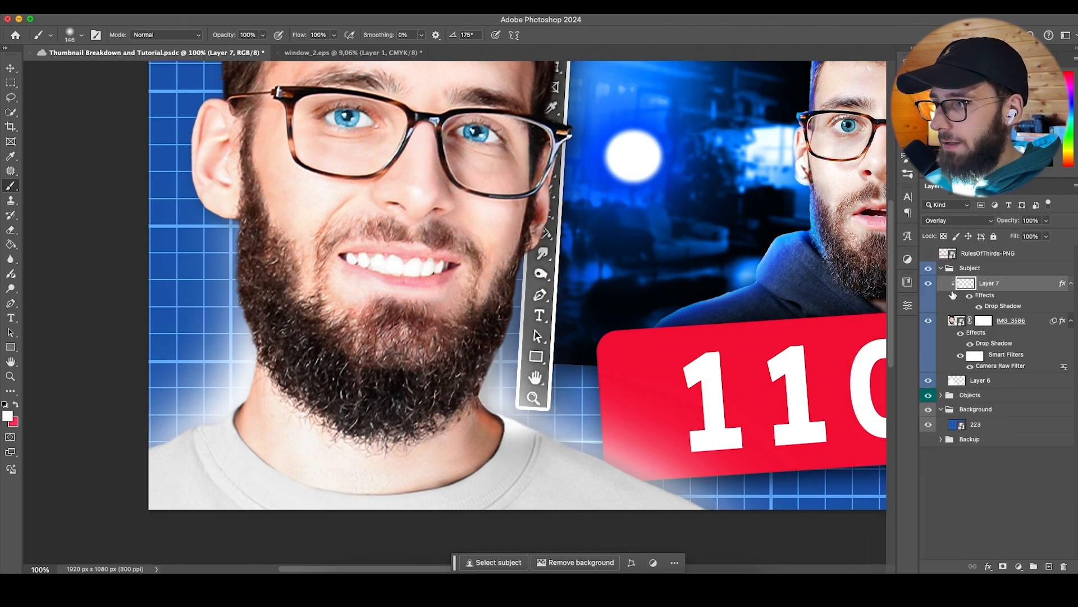
pyautogui.rightClick(1005, 308)
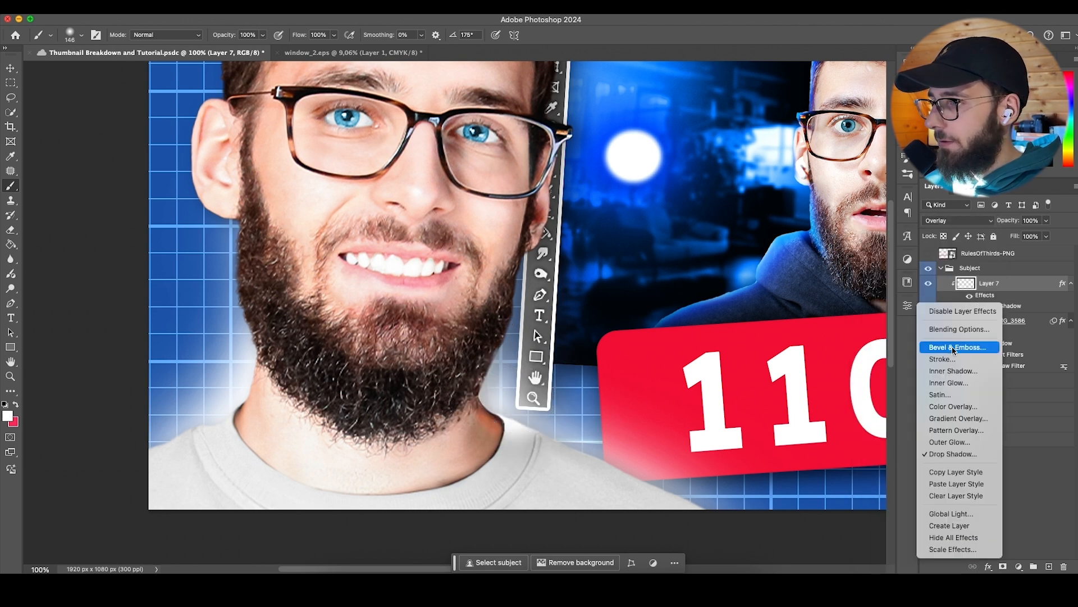
pyautogui.click(1023, 312)
pyautogui.press('super+z')
pyautogui.press('super+z')
pyautogui.press('super+z')
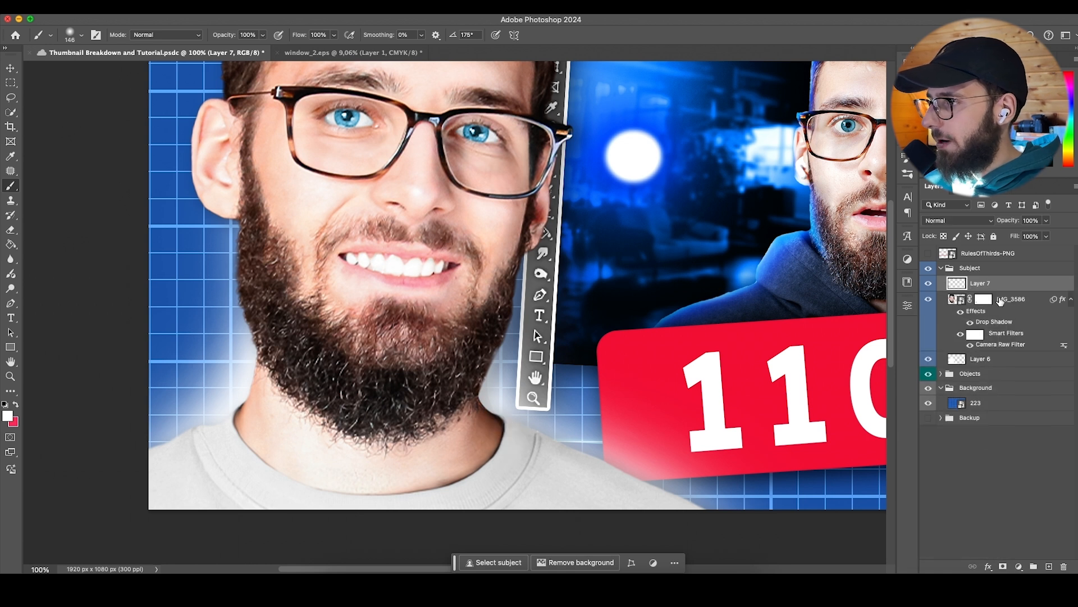
# Step: Clip Layer 7 to the IMG_3586 portrait and paint a soft white rim light along the jaw on the toolbar graphic's side
pyautogui.rightClick(992, 283)
pyautogui.click(918, 503)
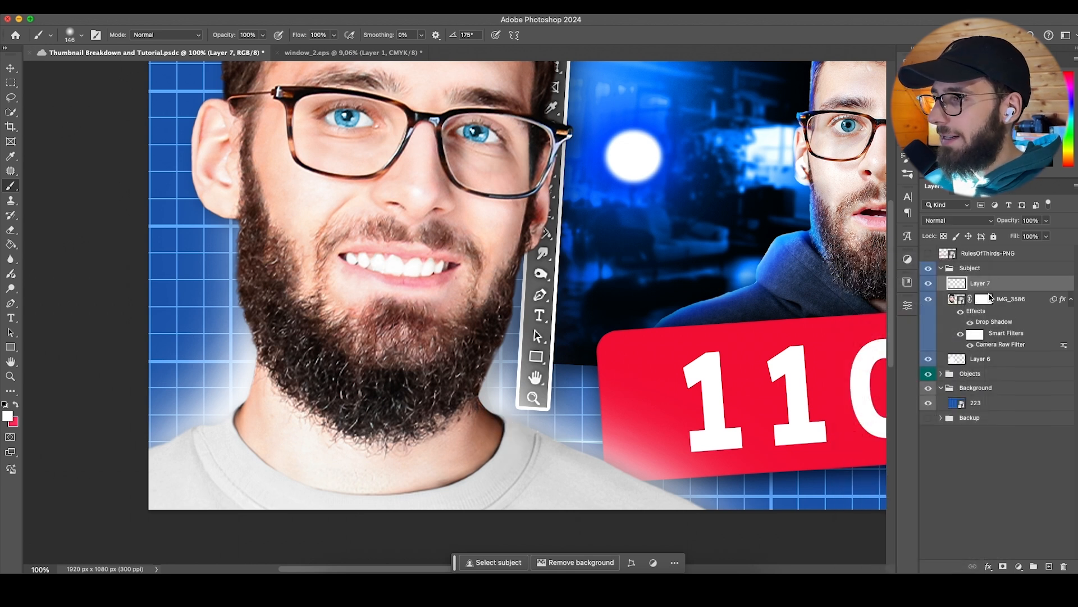
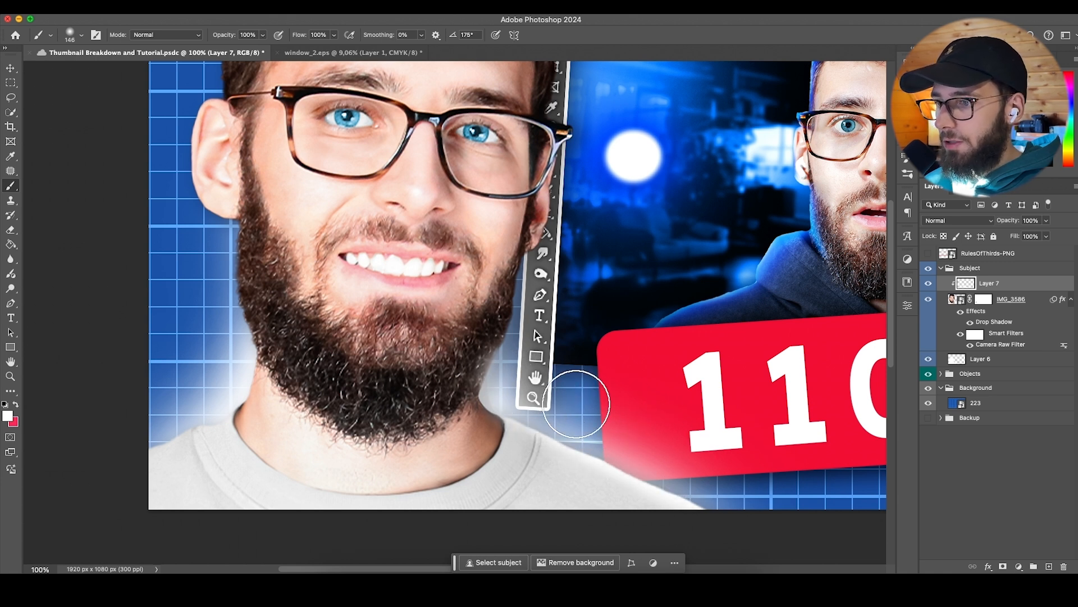
pyautogui.keyDown('ctrl'); pyautogui.keyDown('alt'); pyautogui.moveTo(559, 382); pyautogui.dragTo(502, 384); pyautogui.keyUp('alt'); pyautogui.keyUp('ctrl')
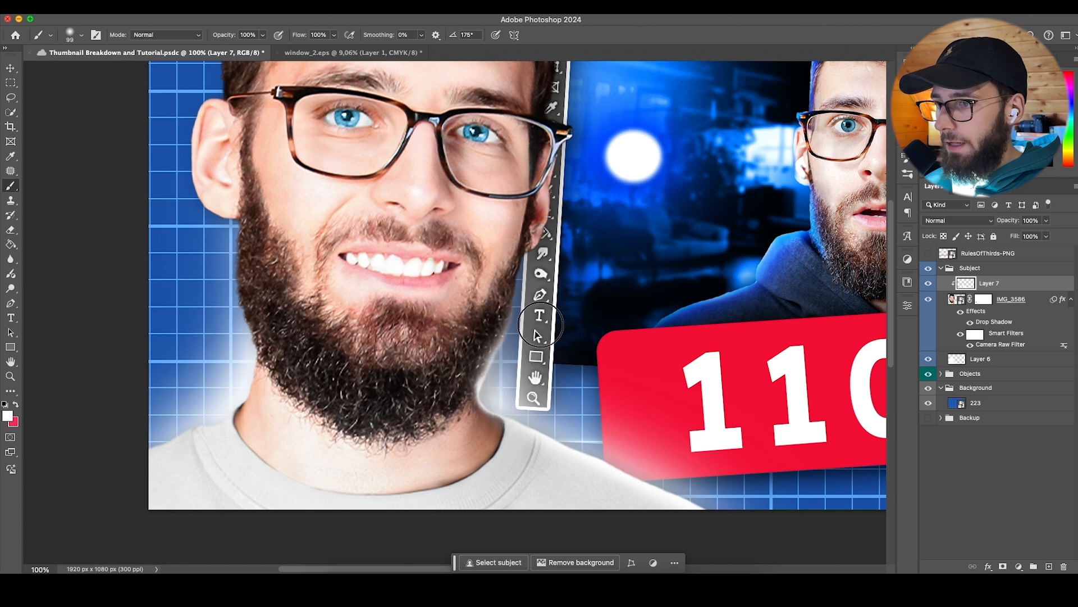
# Step: Paint the soft white rim light up past the glasses and around the hair on the toolbar graphic's side
pyautogui.scroll(2, 556, 315)
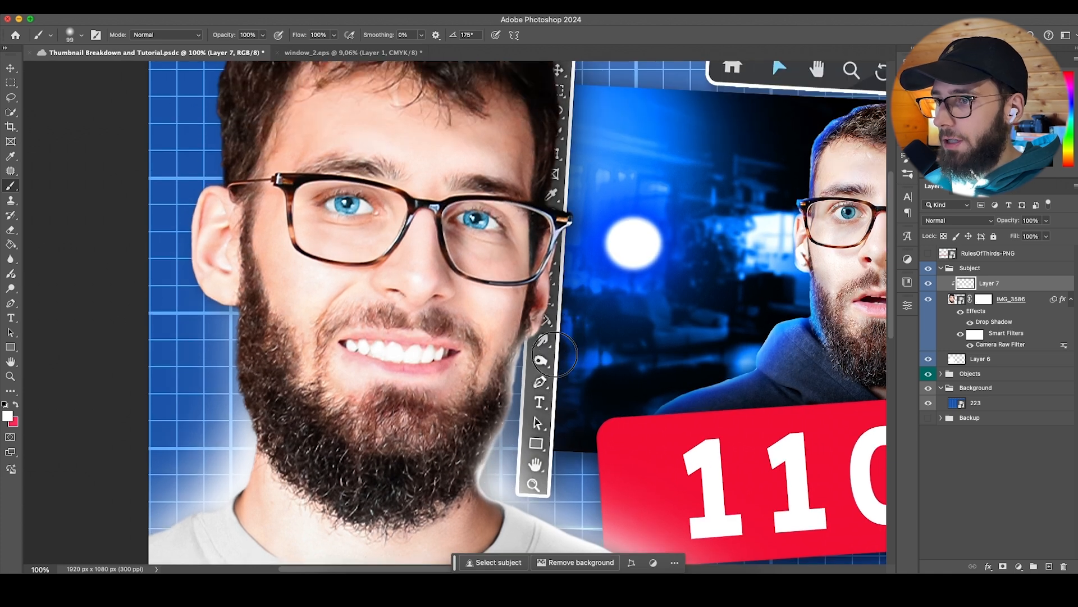
pyautogui.scroll(2, 570, 404)
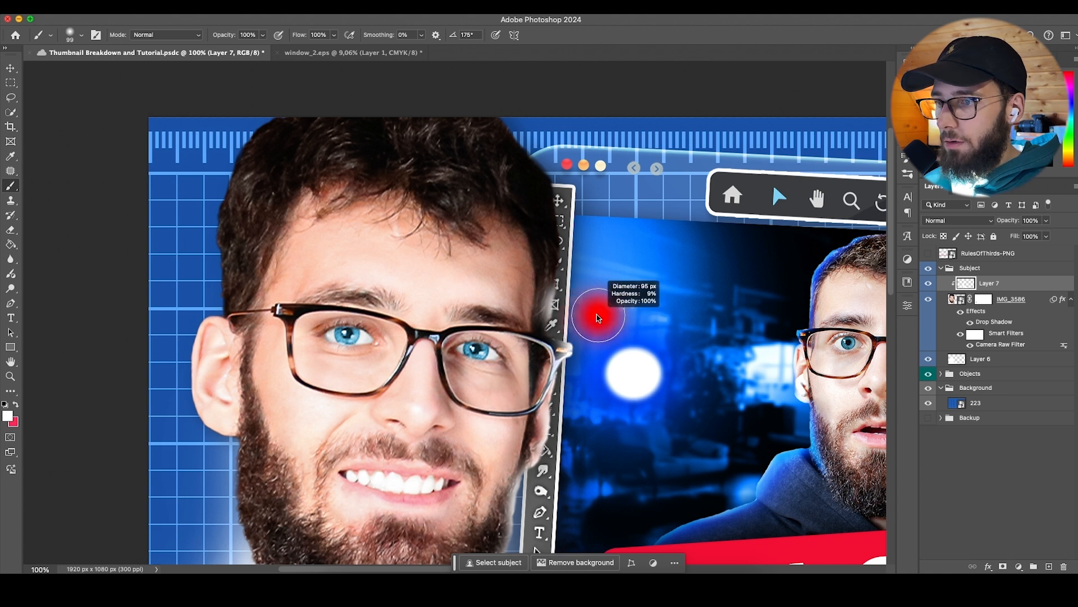
pyautogui.scroll(1, 584, 326)
pyautogui.moveTo(597, 336)
pyautogui.mouseDown()
pyautogui.moveTo(585, 316)
pyautogui.moveTo(583, 325)
pyautogui.moveTo(588, 241)
pyautogui.moveTo(583, 217)
pyautogui.moveTo(585, 263)
pyautogui.moveTo(578, 212)
pyautogui.mouseUp()
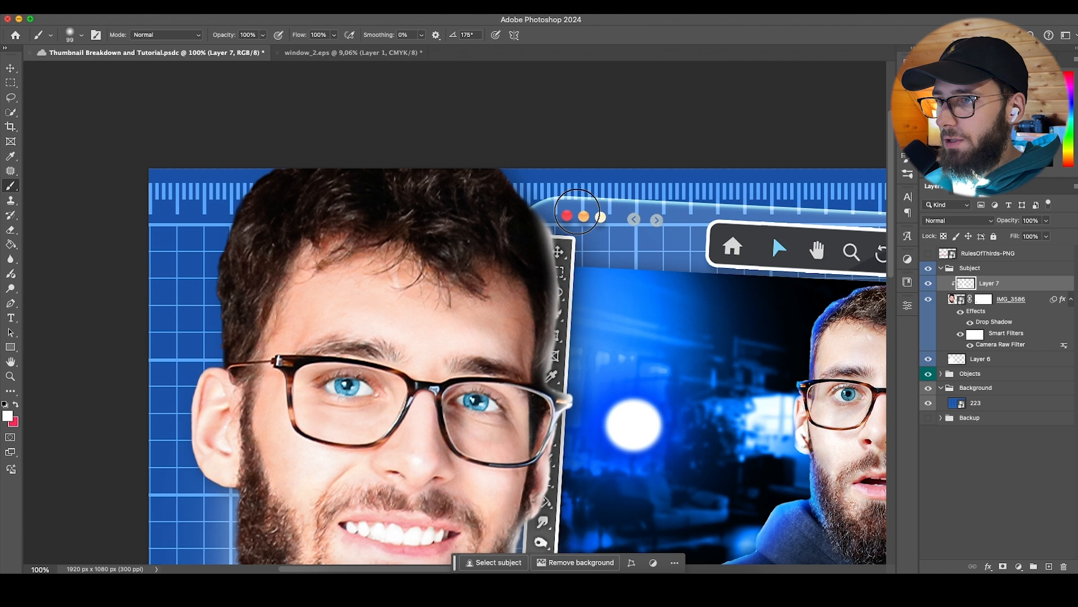
pyautogui.moveTo(494, 134); pyautogui.dragTo(569, 205)
# Step: Paint the white rim light along the opposite side of the portrait, from the hair past the ear to the beard and neck
pyautogui.scroll(-1, 473, 185)
pyautogui.hscroll(-4, 472, 185)
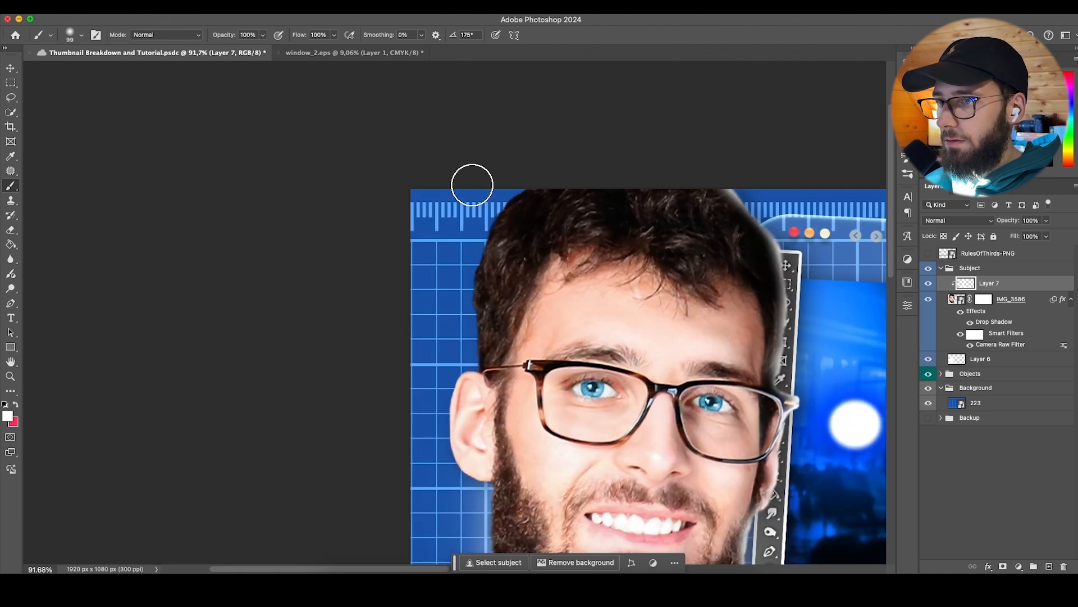
pyautogui.moveTo(477, 193)
pyautogui.mouseDown()
pyautogui.moveTo(457, 224)
pyautogui.moveTo(451, 319)
pyautogui.mouseUp()
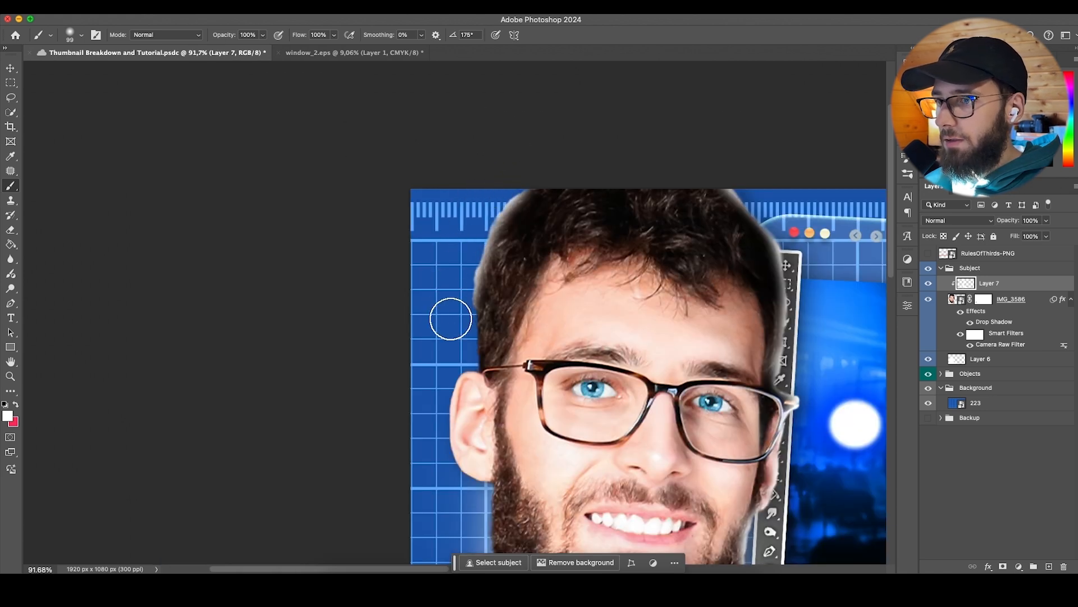
pyautogui.scroll(-2, 452, 377)
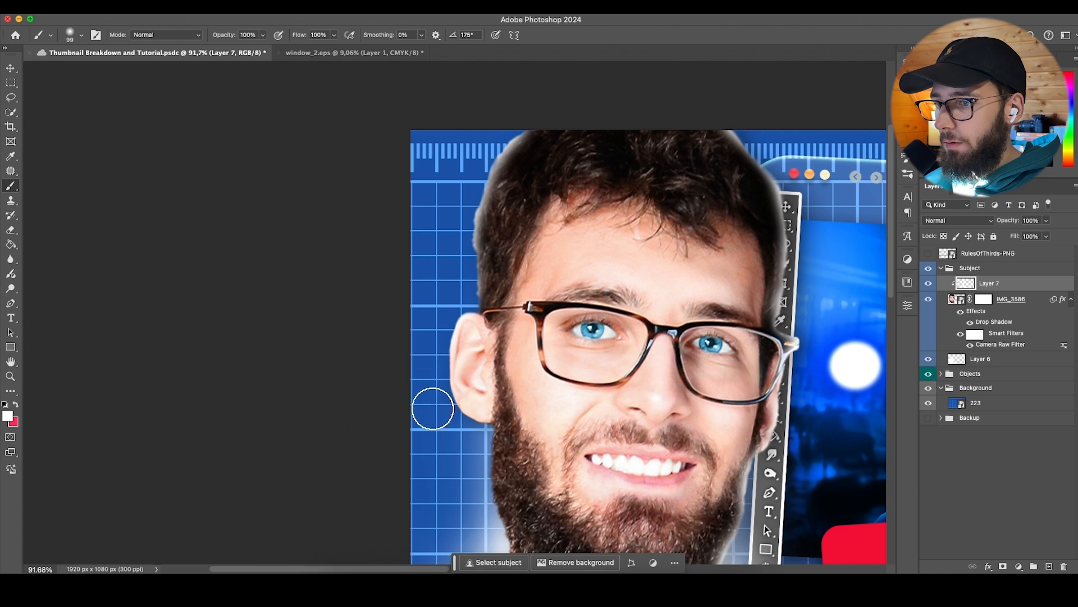
pyautogui.scroll(-1, 427, 411)
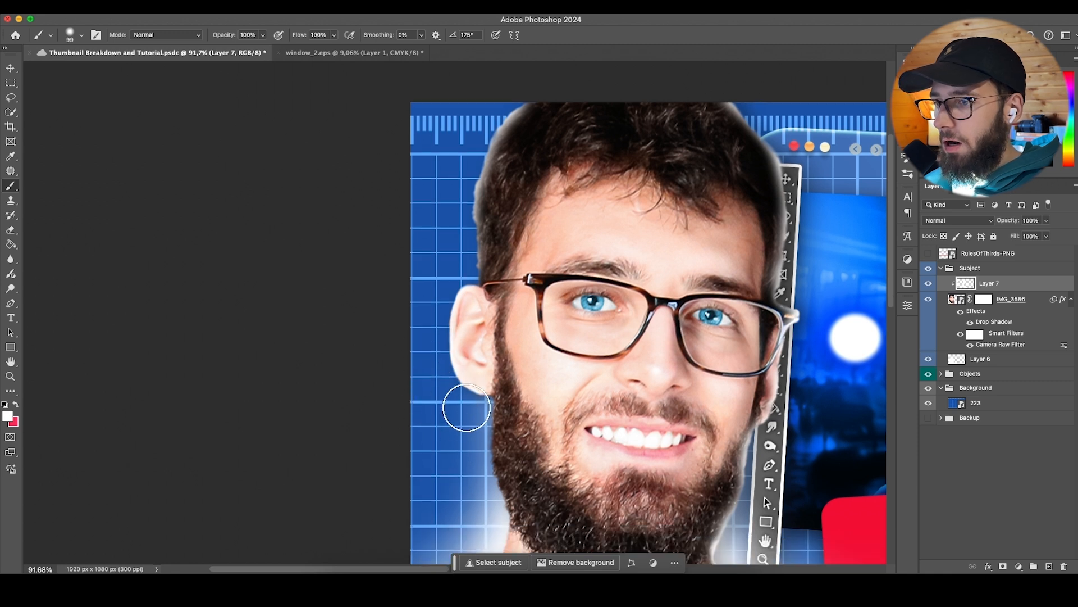
pyautogui.scroll(-2, 465, 427)
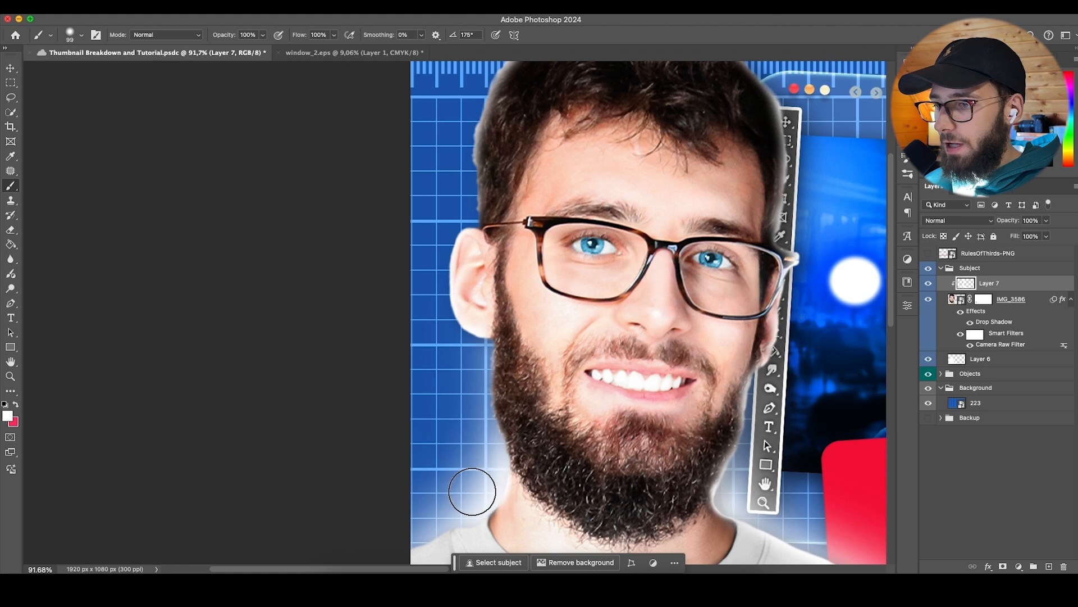
pyautogui.scroll(-2, 471, 491)
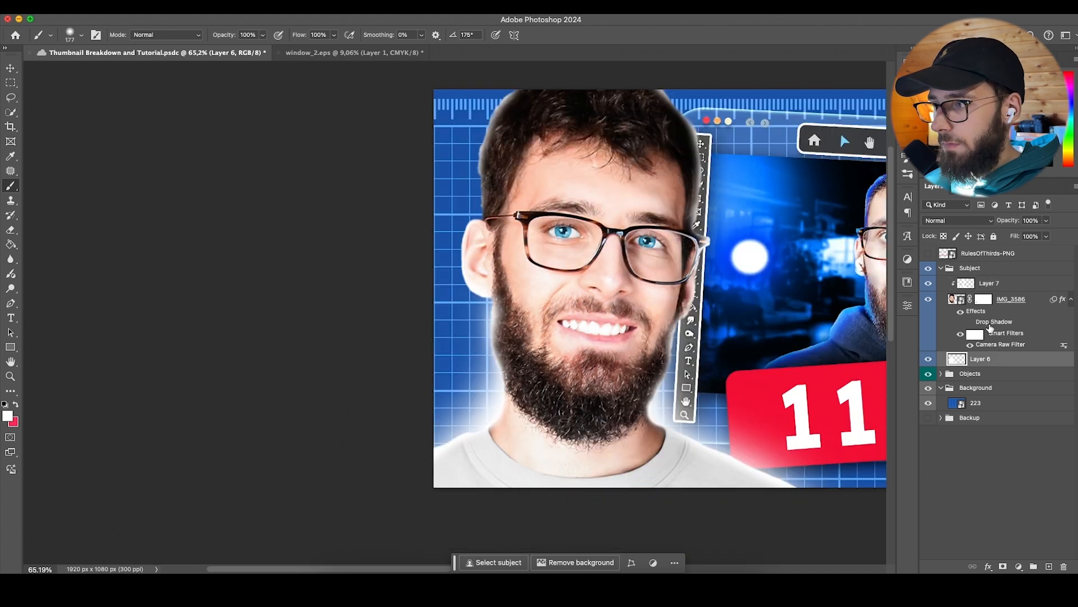
# Step: Compare the IMG_3586 portrait with and without its Drop Shadow effect and leave the effect hidden
pyautogui.click(970, 322)
pyautogui.click(970, 322)
pyautogui.click(970, 322)
pyautogui.click(970, 323)
pyautogui.hscroll(1, 700, 338)
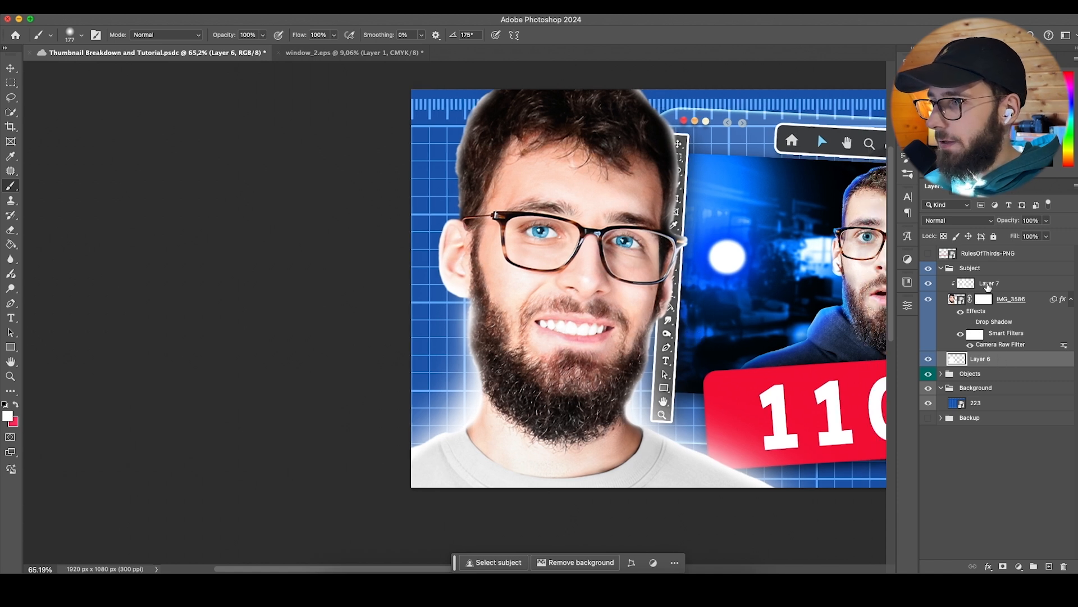
# Step: Erase excess white glow from the ear-side beard on Layer 7 using a soft eraser of 109 px and 0% hardness
pyautogui.click(987, 285)
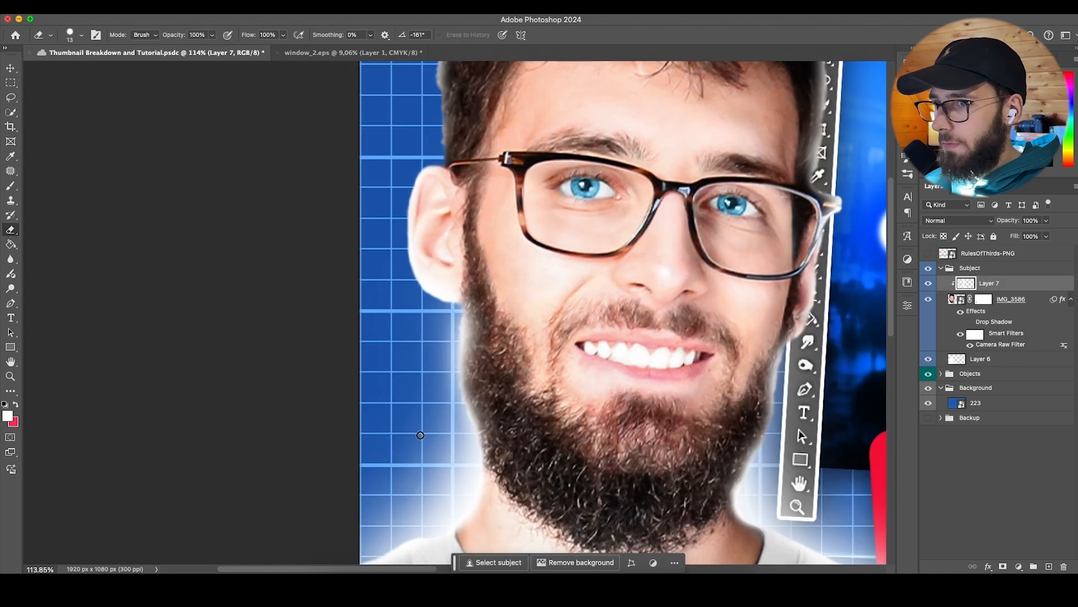
pyautogui.moveTo(364, 415); pyautogui.dragTo(398, 418)
pyautogui.rightClick(605, 355)
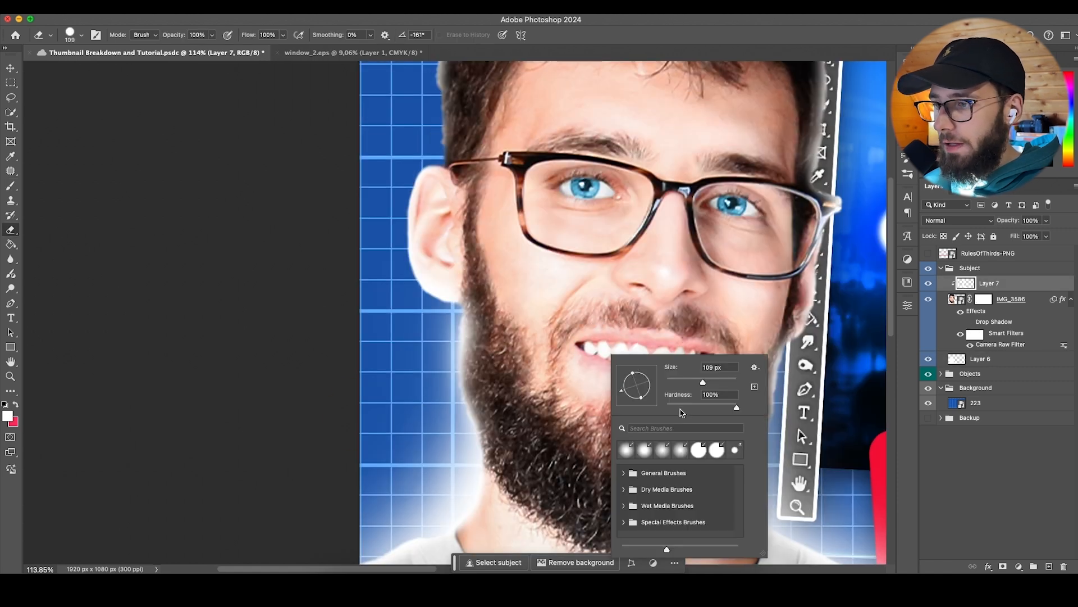
pyautogui.press('Return')
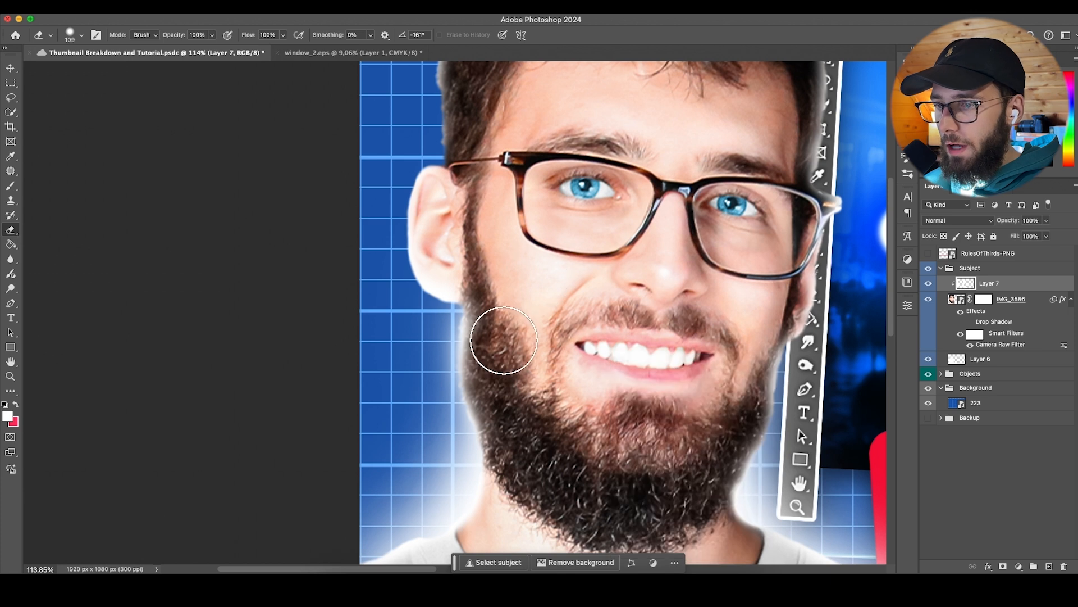
pyautogui.rightClick(573, 337)
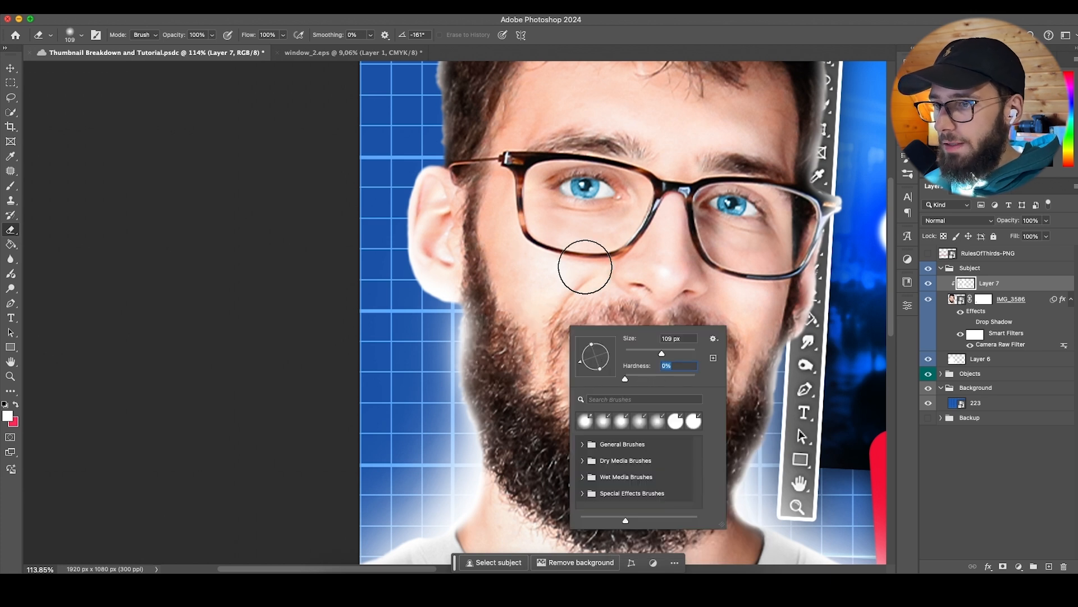
pyautogui.press('Return')
pyautogui.moveTo(508, 324); pyautogui.dragTo(510, 303)
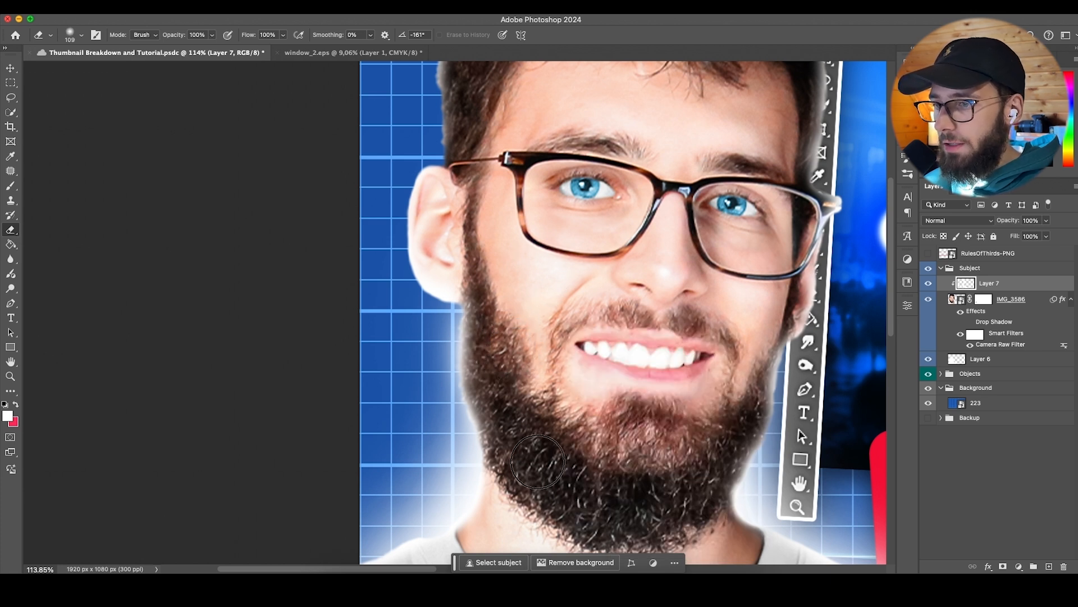
# Step: Erase the excess rim glow from inside the hair on both sides of the head with the soft 109 px eraser
pyautogui.scroll(4, 500, 360)
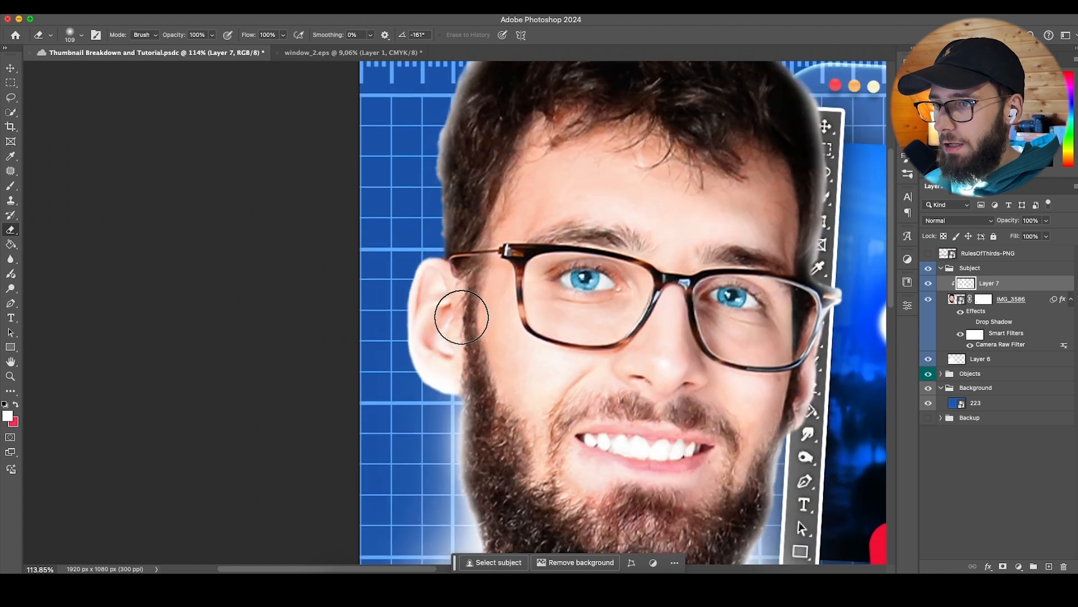
pyautogui.moveTo(495, 253)
pyautogui.mouseDown()
pyautogui.moveTo(474, 309)
pyautogui.moveTo(509, 216)
pyautogui.moveTo(525, 200)
pyautogui.mouseUp()
pyautogui.rightClick(556, 224)
pyautogui.click(576, 196)
pyautogui.moveTo(628, 276); pyautogui.dragTo(619, 293)
pyautogui.rightClick(547, 239)
pyautogui.click(534, 216)
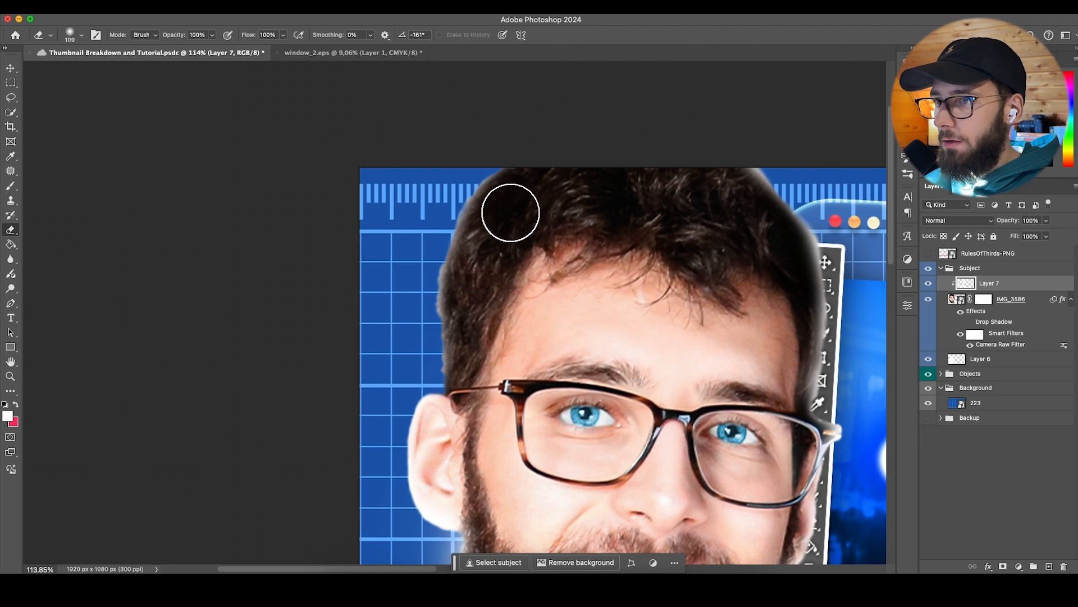
pyautogui.moveTo(496, 240); pyautogui.dragTo(496, 228)
pyautogui.hscroll(5, 643, 231)
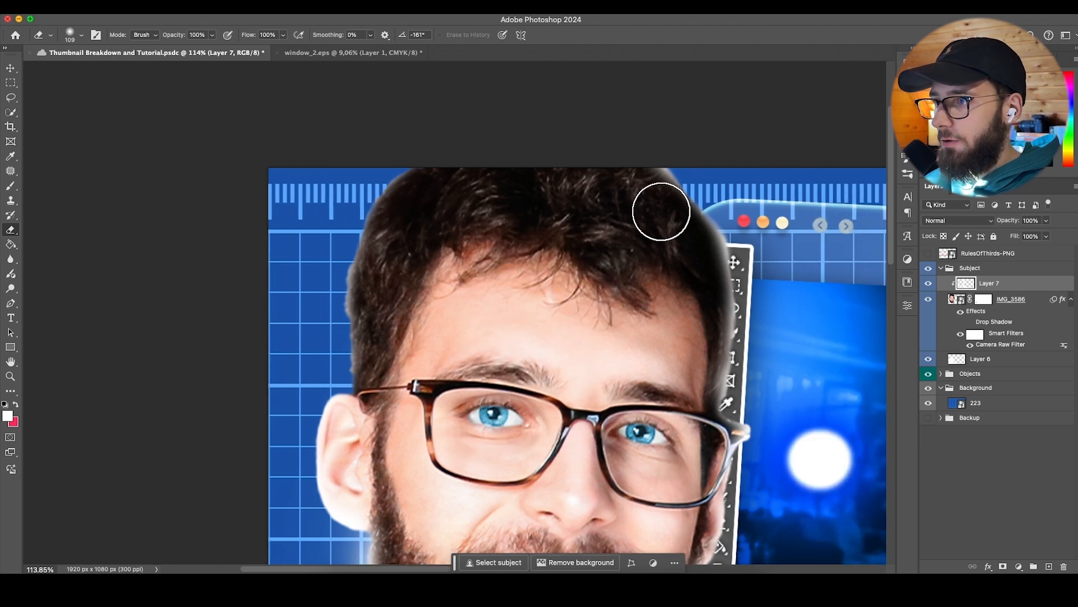
pyautogui.moveTo(644, 213)
pyautogui.mouseDown()
pyautogui.moveTo(686, 248)
pyautogui.moveTo(695, 339)
pyautogui.moveTo(682, 379)
pyautogui.mouseUp()
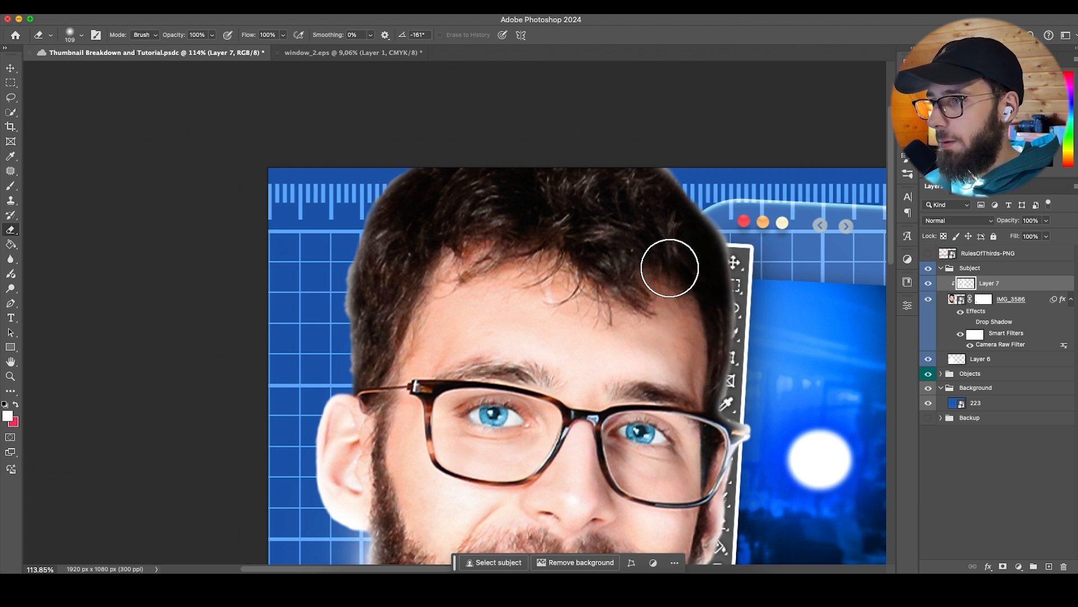
# Step: Clean the glow off the glasses' outer corner with a 20 px eraser and off the adjacent beard edge with a 62 px eraser
pyautogui.hscroll(3, 670, 268)
pyautogui.scroll(-5, 606, 266)
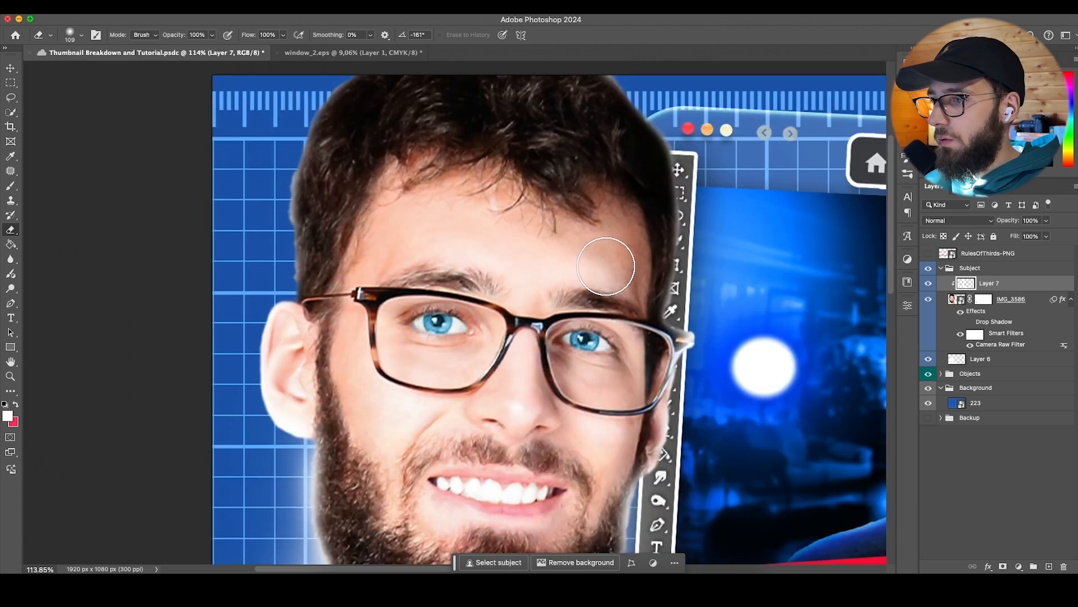
pyautogui.scroll(-1, 629, 295)
pyautogui.moveTo(669, 338)
pyautogui.mouseDown()
pyautogui.moveTo(651, 336)
pyautogui.moveTo(681, 325)
pyautogui.mouseUp()
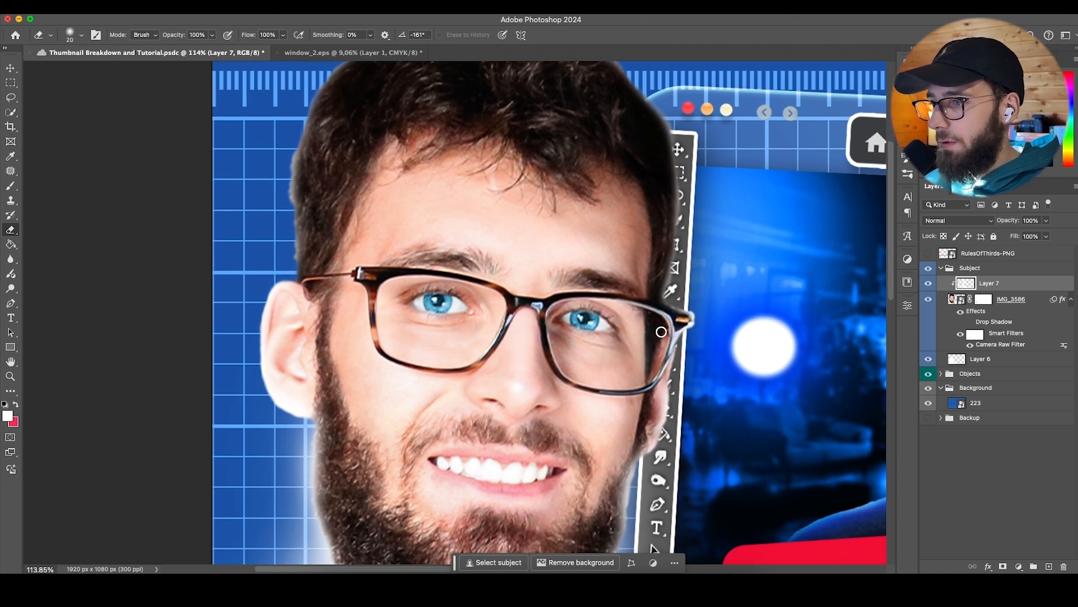
pyautogui.scroll(-3, 646, 336)
pyautogui.scroll(-5, 638, 360)
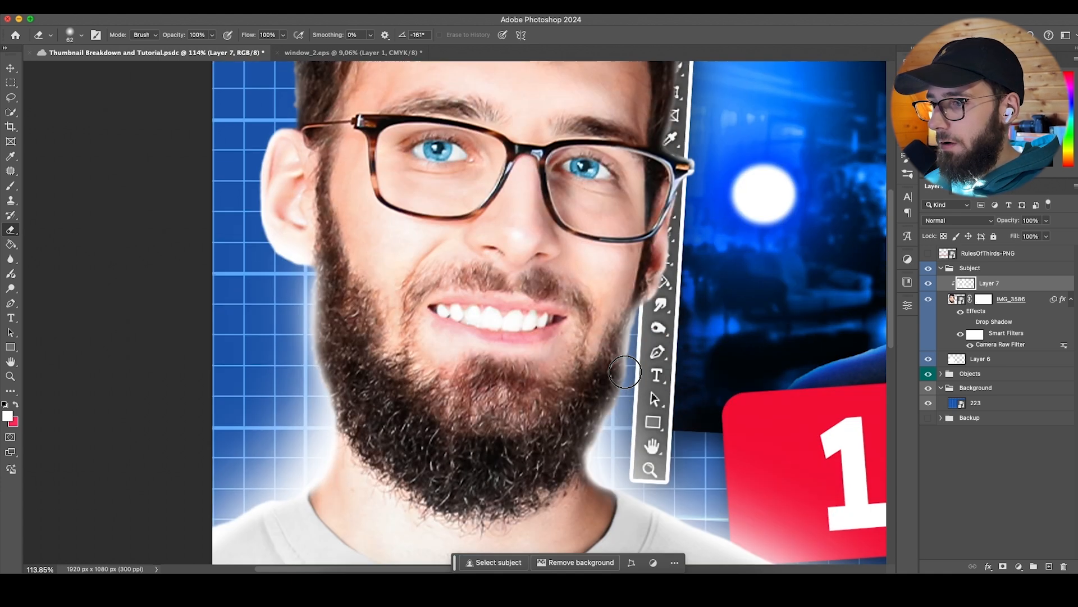
# Step: Add a new layer clipped to the IMG_3586 portrait, between it and Layer 7
pyautogui.scroll(-3, 597, 365)
pyautogui.click(1015, 299)
pyautogui.click(1049, 566)
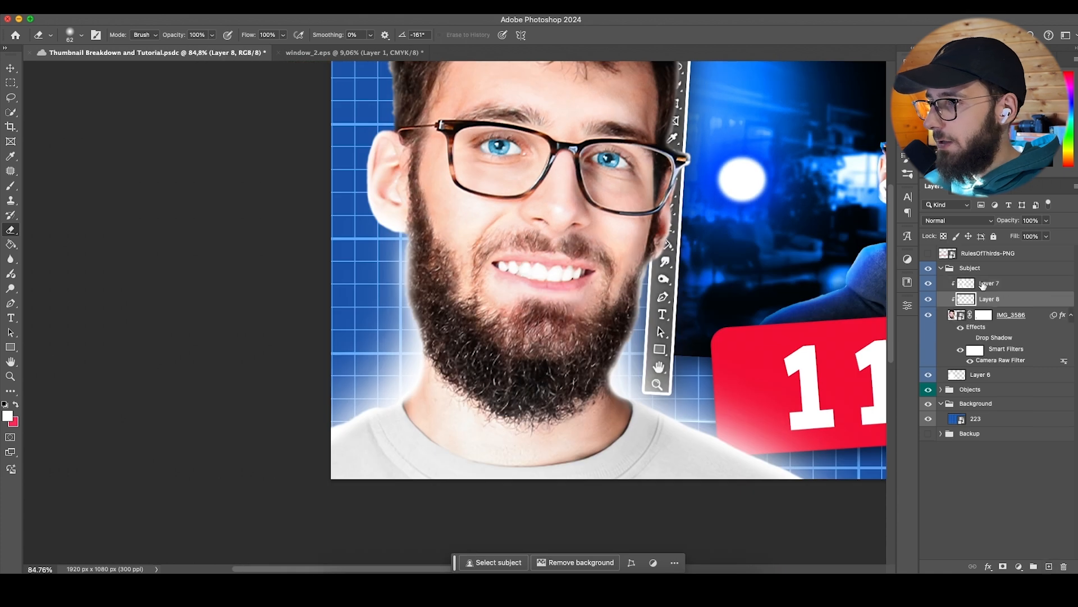
# Step: Set Layer 8's blend mode to Overlay and try brushing white over the ear-side edge of the beard
pyautogui.click(956, 220)
pyautogui.click(937, 388)
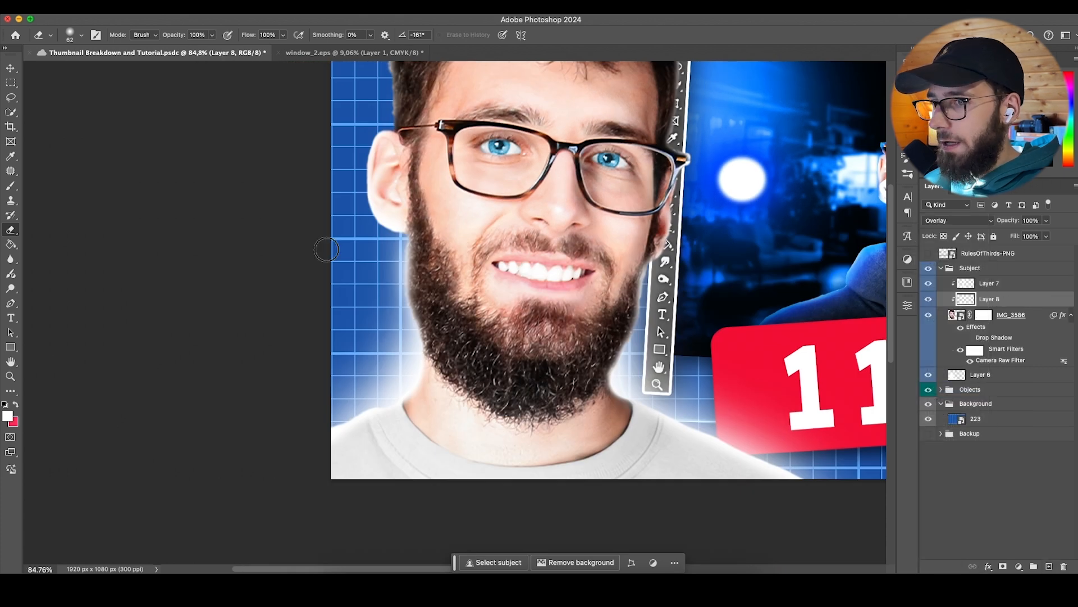
pyautogui.click(8, 185)
pyautogui.moveTo(424, 267); pyautogui.dragTo(449, 289)
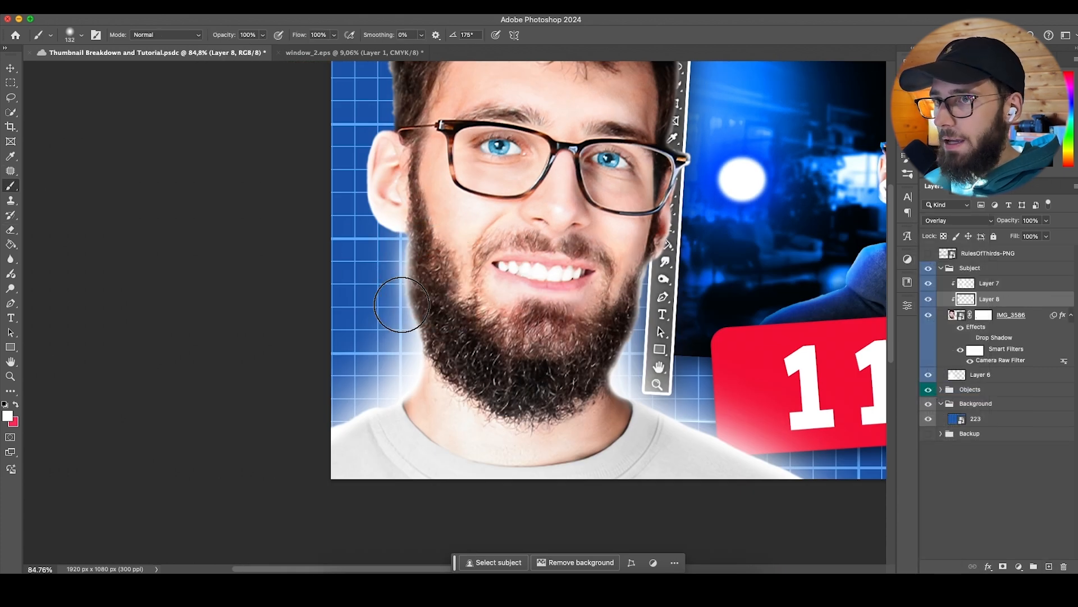
pyautogui.scroll(5, 431, 328)
pyautogui.moveTo(429, 337); pyautogui.dragTo(458, 373)
pyautogui.scroll(-3, 464, 345)
pyautogui.press('super+z')
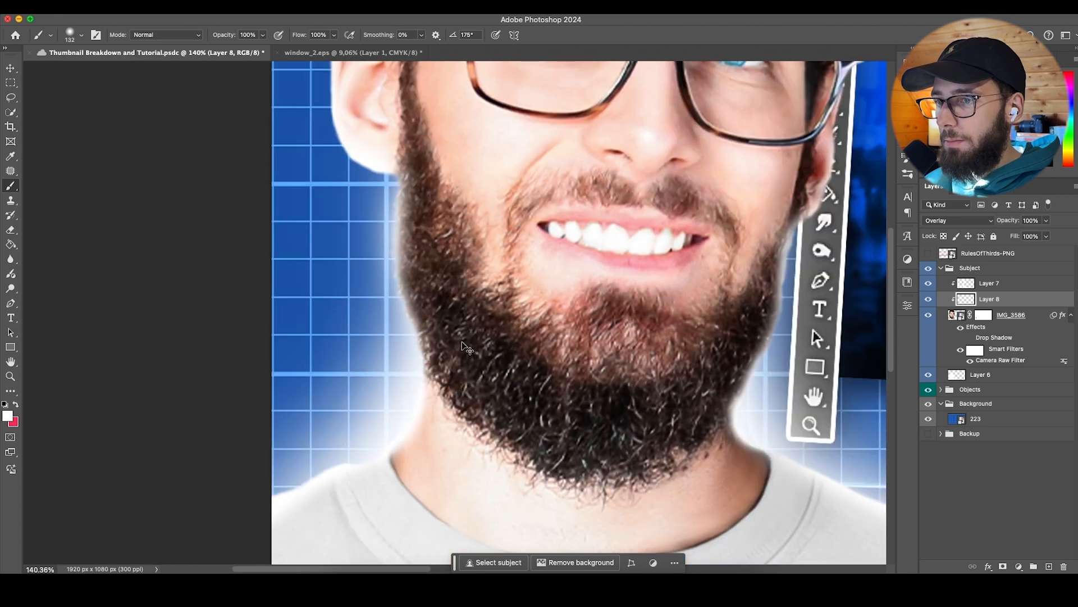
# Step: Paint a white stroke down the ear-side beard on Layer 8 with an 86 px brush and set the layer's blend mode to Normal
pyautogui.rightClick(474, 341)
pyautogui.moveTo(534, 364); pyautogui.dragTo(539, 367)
pyautogui.moveTo(394, 237)
pyautogui.mouseDown()
pyautogui.moveTo(452, 349)
pyautogui.moveTo(486, 382)
pyautogui.mouseUp()
pyautogui.scroll(-3, 486, 382)
pyautogui.click(958, 220)
pyautogui.click(937, 53)
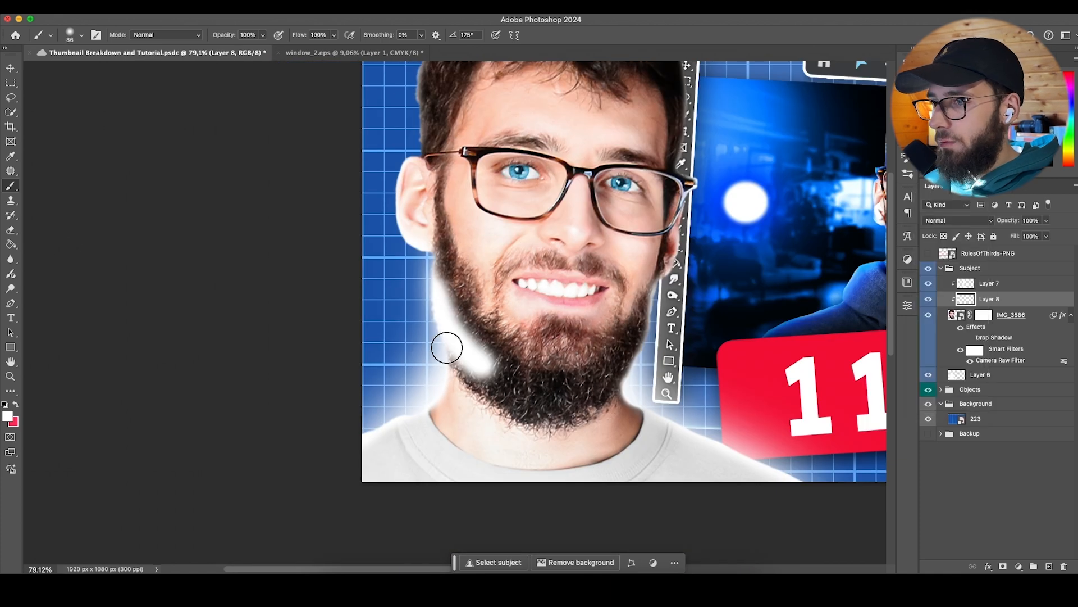
pyautogui.moveTo(649, 321); pyautogui.dragTo(592, 377)
pyautogui.press('super+z')
# Step: Soften the inner edge of the white beard stroke on Layer 8 using a 119 px eraser with 11% hardness
pyautogui.scroll(3, 468, 358)
pyautogui.press('e')
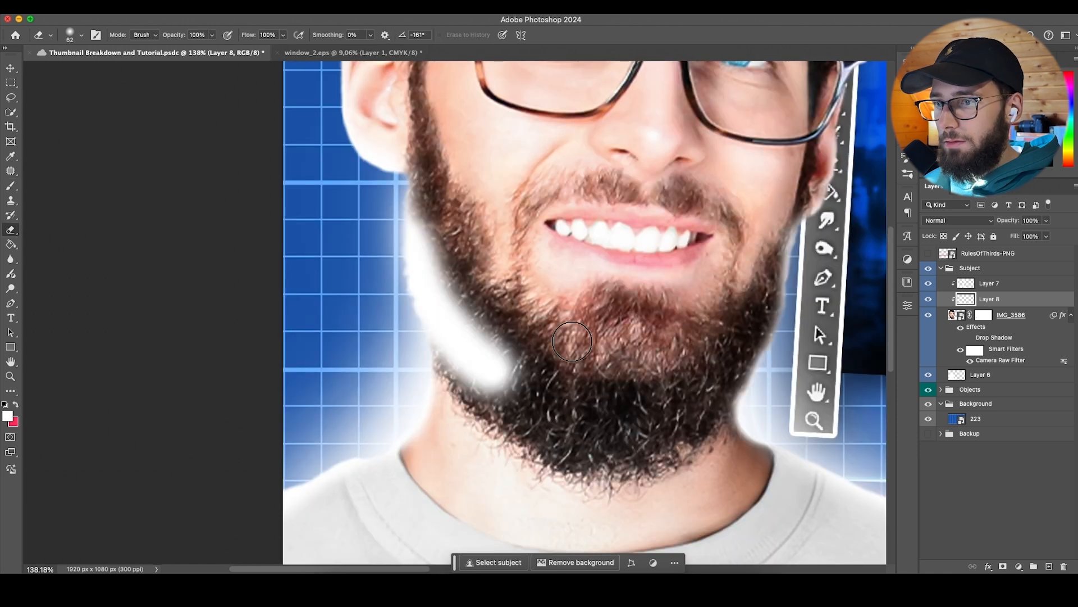
pyautogui.keyDown('alt'); pyautogui.click(602, 332); pyautogui.keyUp('alt')
pyautogui.click(556, 240)
pyautogui.moveTo(535, 256); pyautogui.dragTo(552, 260)
pyautogui.moveTo(556, 334)
pyautogui.mouseDown()
pyautogui.moveTo(545, 258)
pyautogui.moveTo(540, 286)
pyautogui.mouseUp()
pyautogui.press('super+z')
pyautogui.moveTo(594, 337); pyautogui.dragTo(571, 342)
pyautogui.rightClick(573, 352)
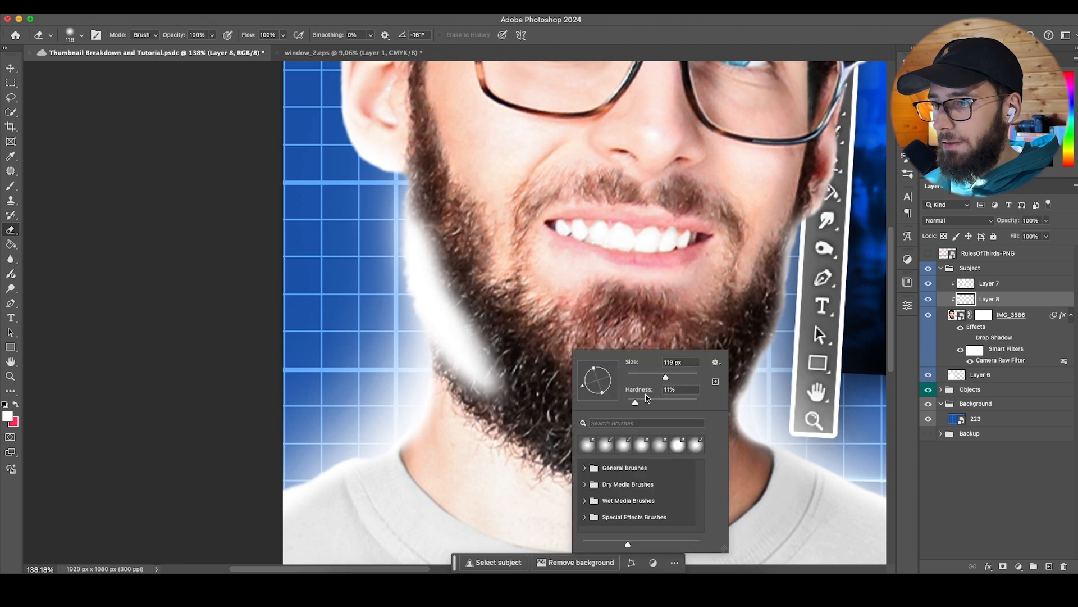
pyautogui.press('Return')
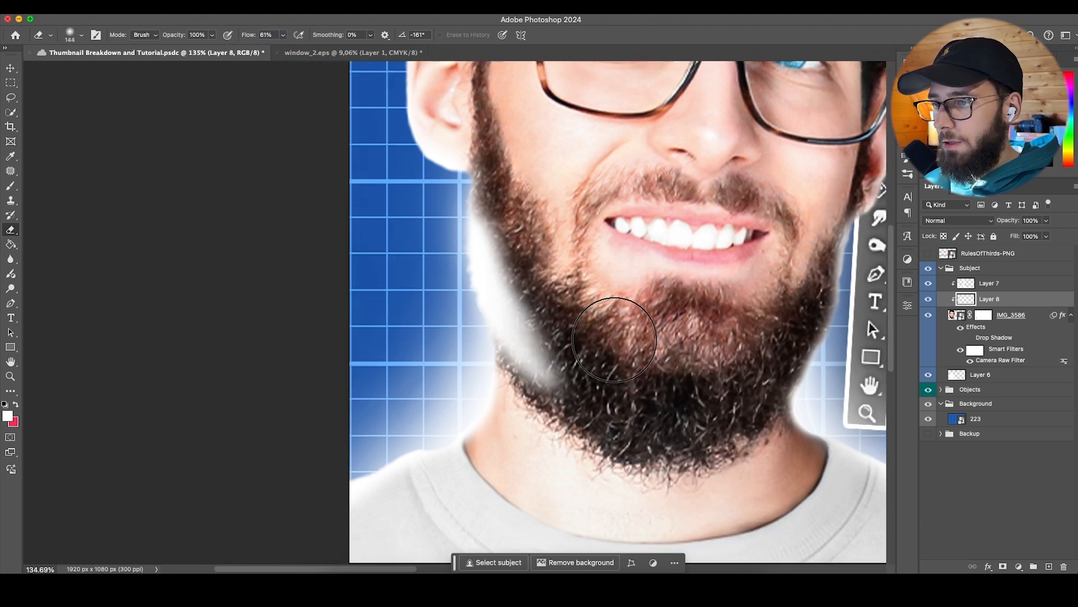
# Step: Fade the remaining white on the ear-side beard with a 144 px eraser at 25% flow
pyautogui.rightClick(599, 349)
pyautogui.press('Return')
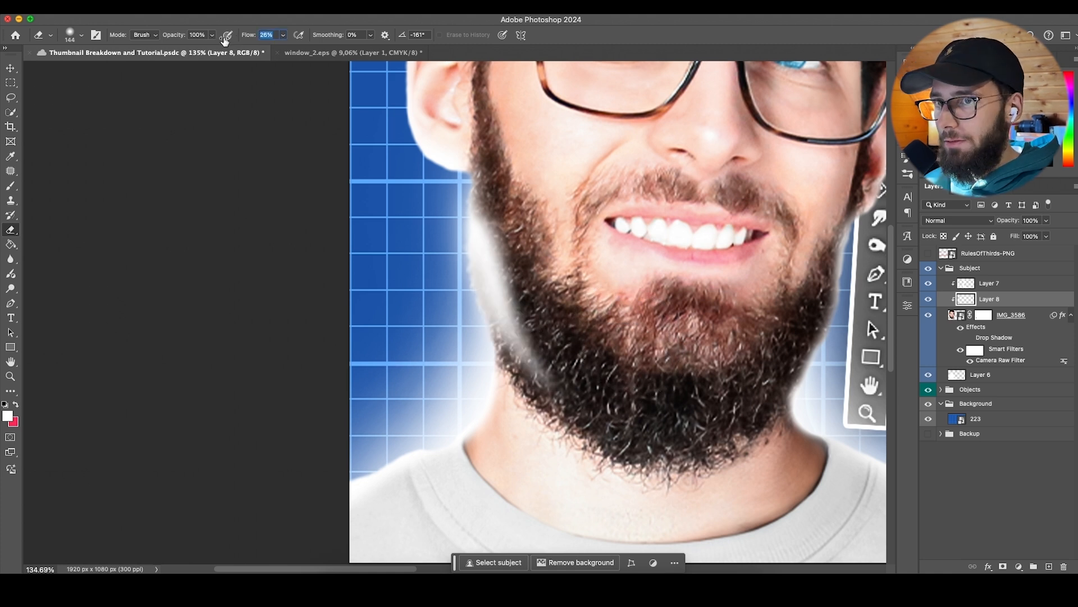
pyautogui.moveTo(502, 382)
pyautogui.mouseDown()
pyautogui.moveTo(472, 340)
pyautogui.moveTo(504, 341)
pyautogui.mouseUp()
pyautogui.scroll(-3, 617, 457)
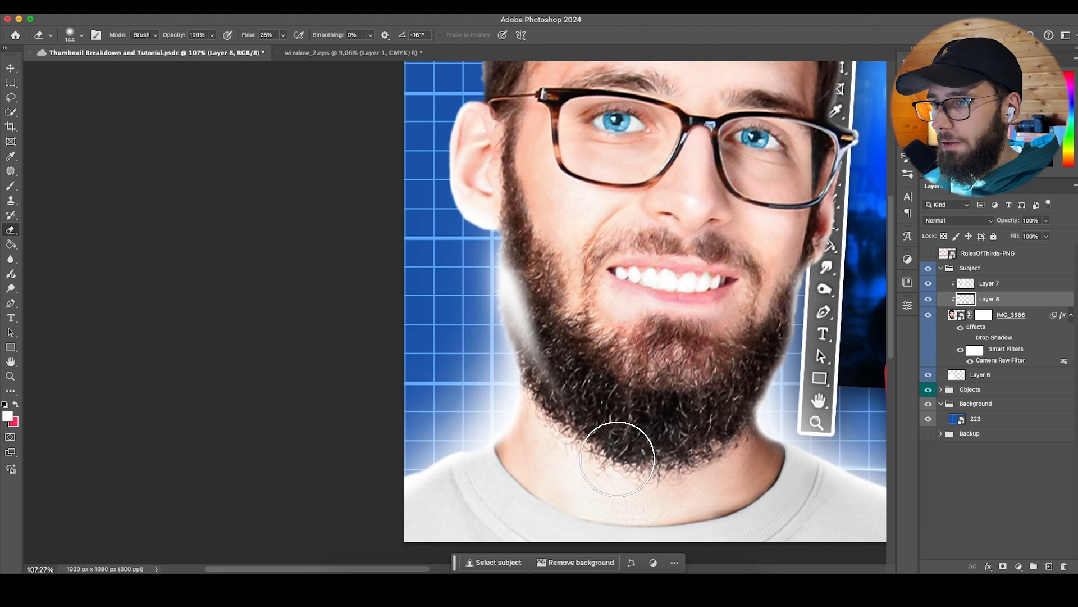
# Step: Try a white rim on the beard's opposite side on a new clipped layer, softening it with a 137 px eraser
pyautogui.hscroll(3, 618, 457)
pyautogui.press('b')
pyautogui.click(1048, 566)
pyautogui.moveTo(708, 288)
pyautogui.mouseDown()
pyautogui.moveTo(669, 355)
pyautogui.moveTo(581, 389)
pyautogui.mouseUp()
pyautogui.click(11, 230)
pyautogui.moveTo(674, 264)
pyautogui.mouseDown()
pyautogui.moveTo(594, 353)
pyautogui.moveTo(633, 308)
pyautogui.moveTo(669, 416)
pyautogui.moveTo(705, 386)
pyautogui.moveTo(760, 265)
pyautogui.moveTo(703, 381)
pyautogui.mouseUp()
pyautogui.moveTo(603, 433)
pyautogui.mouseDown()
pyautogui.moveTo(695, 374)
pyautogui.moveTo(639, 412)
pyautogui.moveTo(588, 426)
pyautogui.moveTo(543, 403)
pyautogui.moveTo(636, 309)
pyautogui.moveTo(623, 345)
pyautogui.moveTo(611, 356)
pyautogui.moveTo(645, 300)
pyautogui.moveTo(640, 312)
pyautogui.moveTo(652, 310)
pyautogui.moveTo(628, 342)
pyautogui.mouseUp()
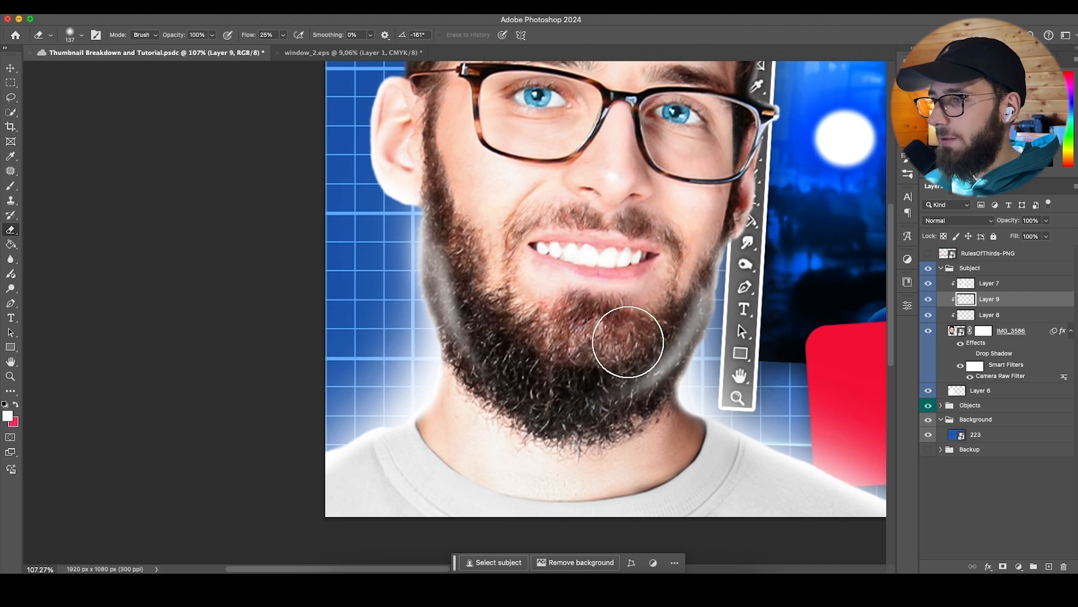
# Step: Delete Layer 9 with the rim light painted on the far side of the beard
pyautogui.scroll(-5, 587, 346)
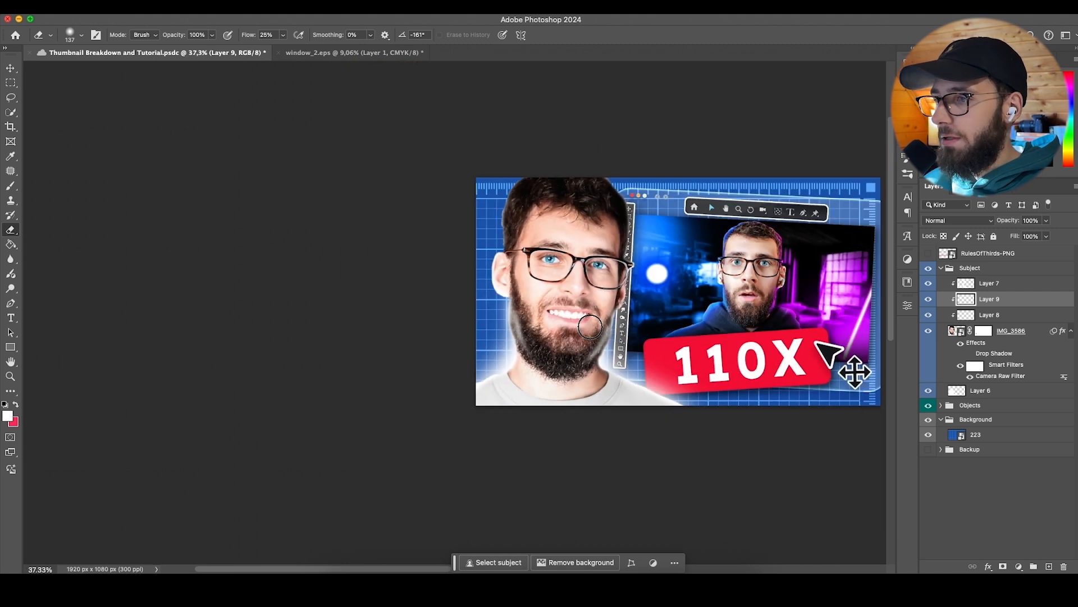
pyautogui.scroll(5, 590, 326)
pyautogui.hotkey('alt', '[')
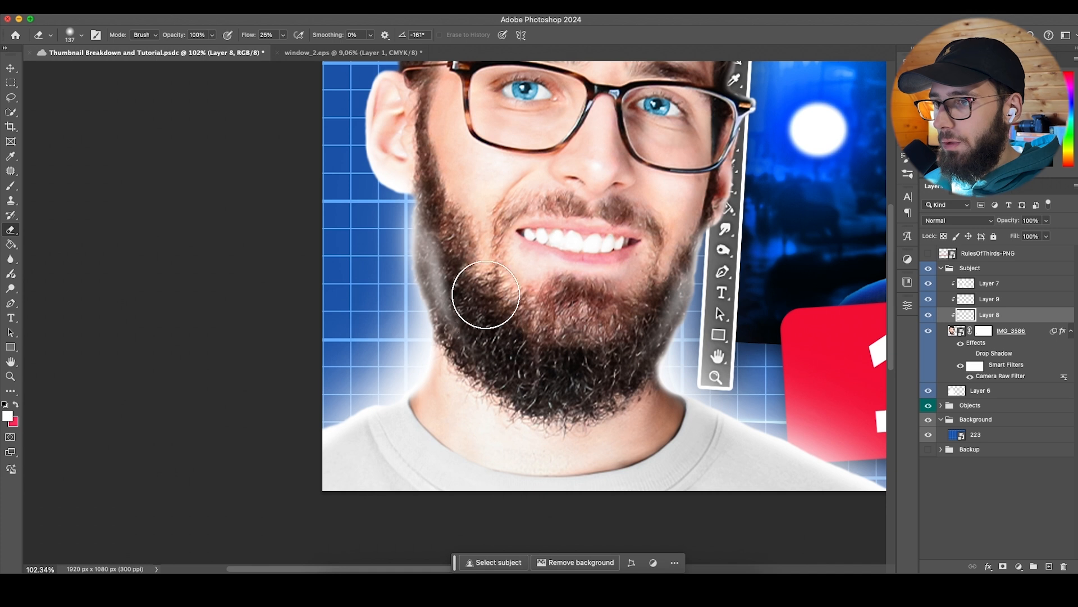
pyautogui.scroll(-1, 438, 449)
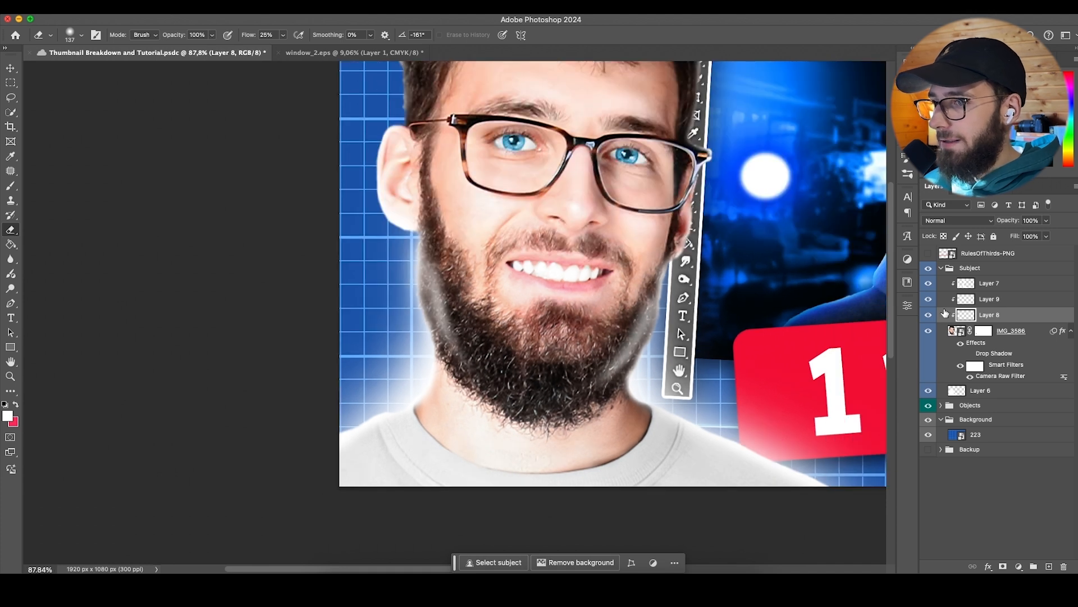
pyautogui.click(1011, 303)
pyautogui.press('Delete')
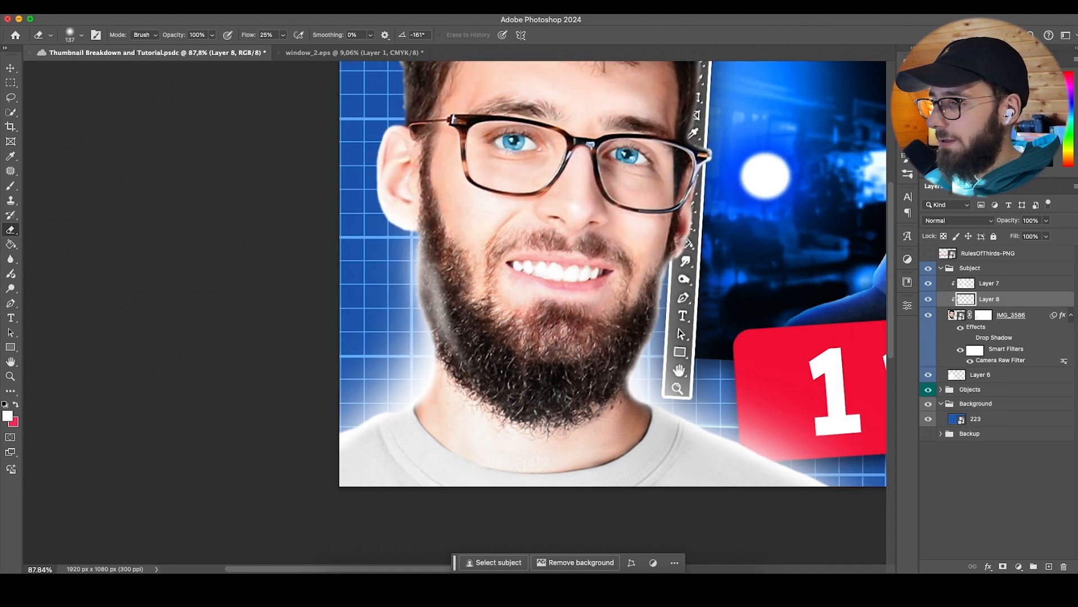
# Step: Repaint the far-side beard rim in white on a new clipped layer above Layer 8 and fade it with a 137 px eraser at 25% flow
pyautogui.click(1049, 566)
pyautogui.press('b')
pyautogui.moveTo(666, 281)
pyautogui.mouseDown()
pyautogui.moveTo(625, 349)
pyautogui.moveTo(568, 376)
pyautogui.mouseUp()
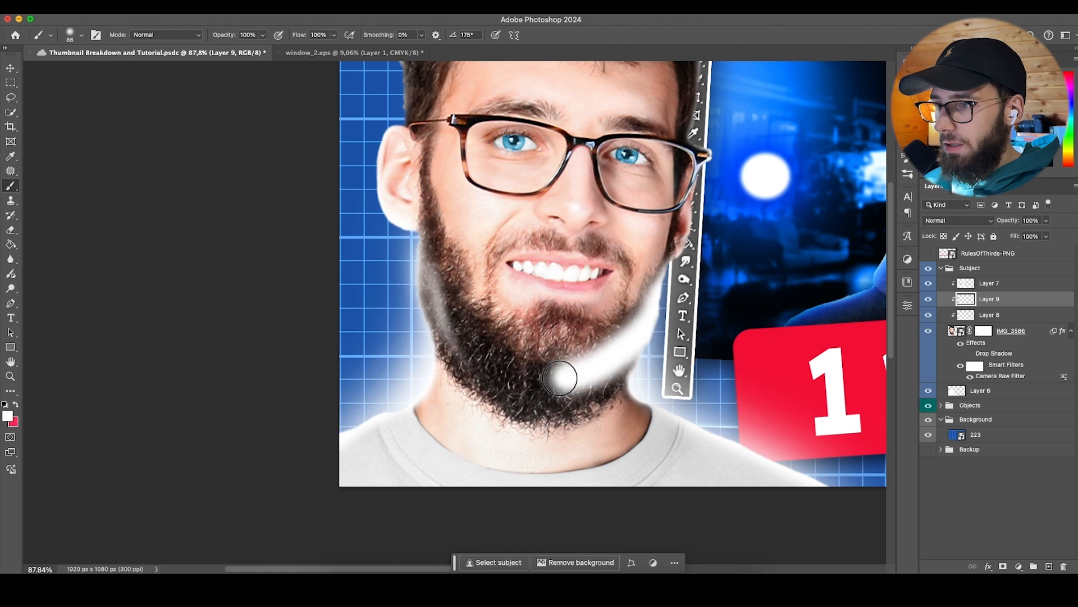
pyautogui.press('e')
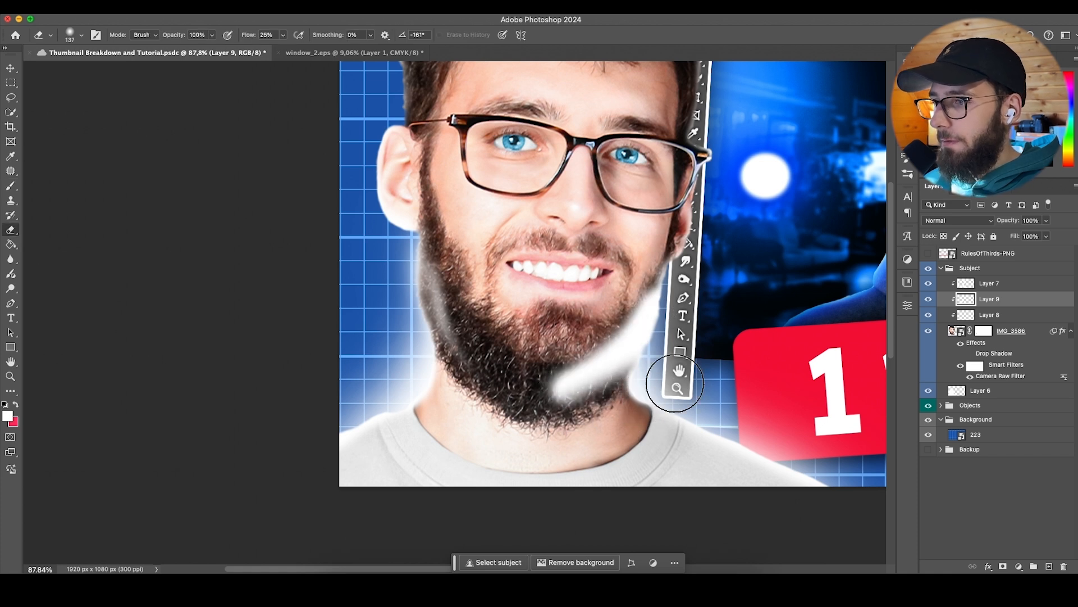
pyautogui.scroll(5, 669, 385)
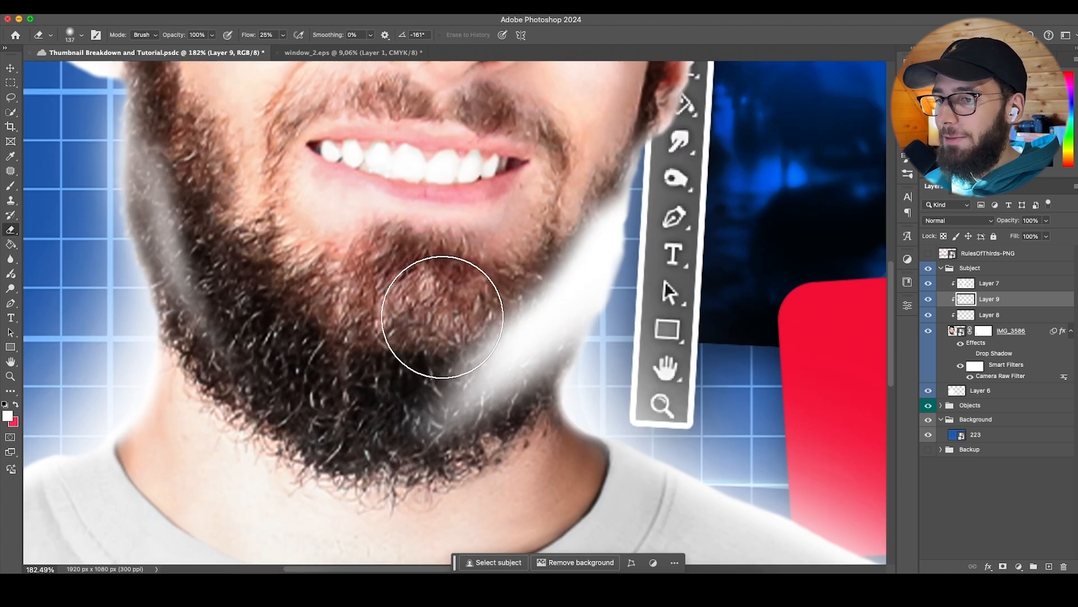
pyautogui.scroll(-3, 426, 329)
pyautogui.scroll(1, 441, 337)
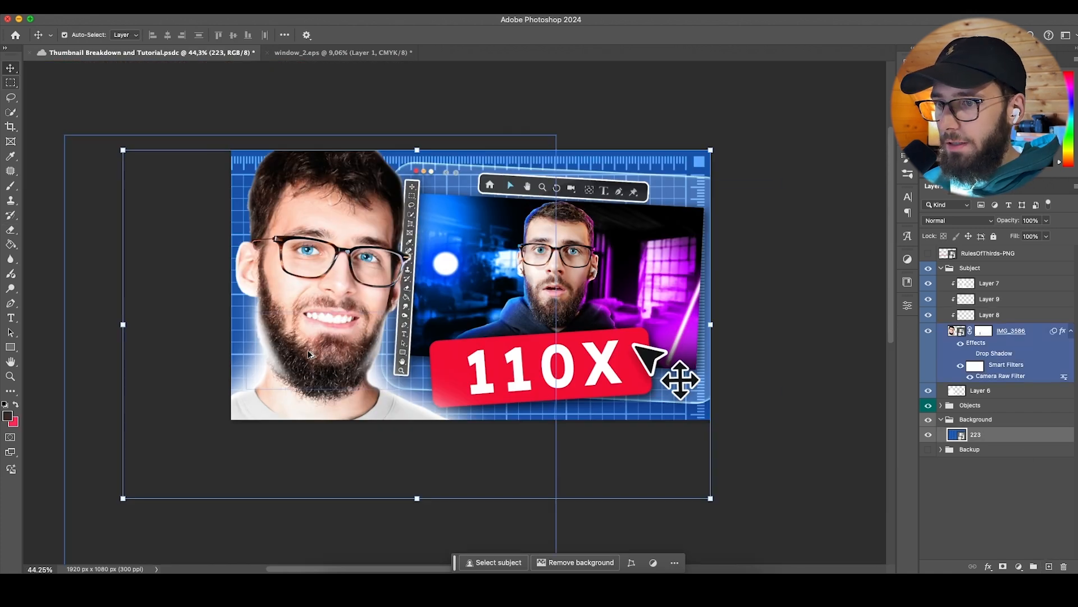
# Step: Add a new clipped layer directly above the IMG_3586 portrait, below Layer 8
pyautogui.scroll(2, 306, 353)
pyautogui.hscroll(-2, 337, 370)
pyautogui.scroll(5, 386, 395)
pyautogui.hscroll(-2, 388, 395)
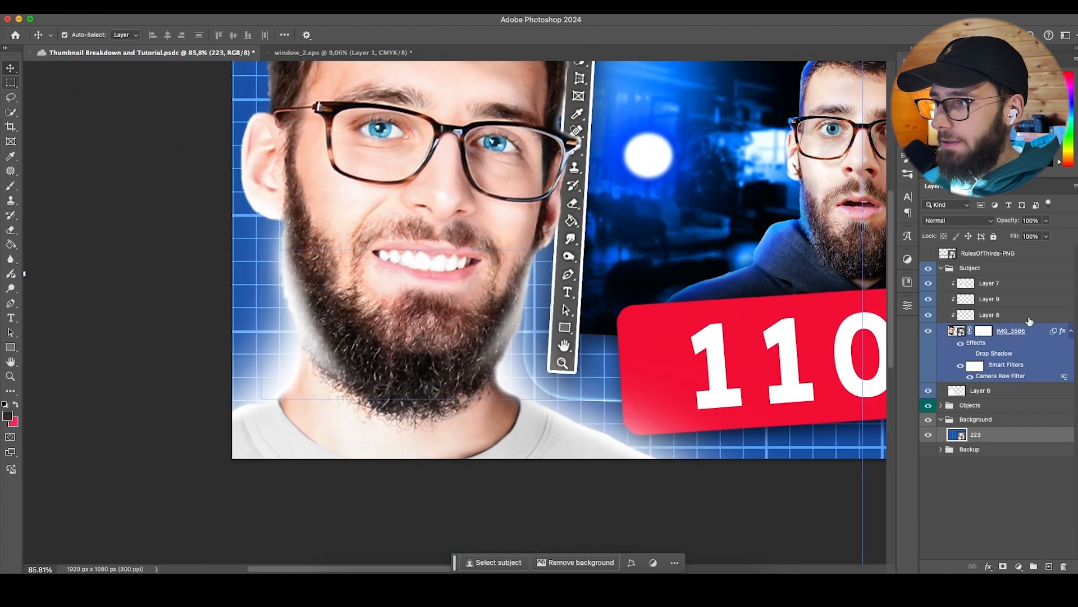
pyautogui.click(1027, 316)
pyautogui.click(1021, 330)
pyautogui.click(1050, 566)
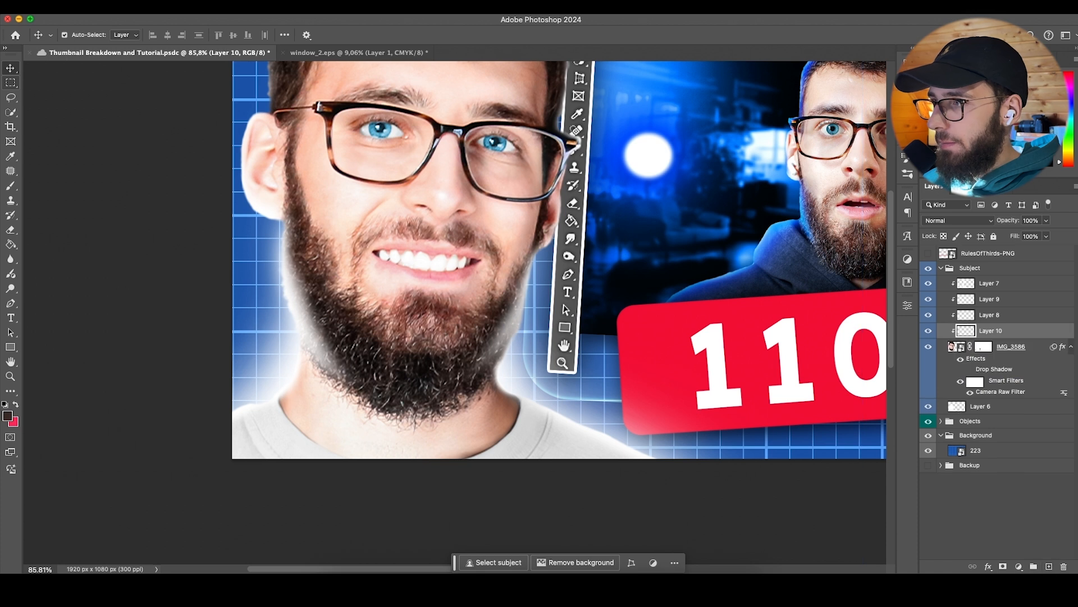
# Step: Set Layer 10's blend mode to Overlay and lightly brush white over the shirt at 11% flow
pyautogui.press('b')
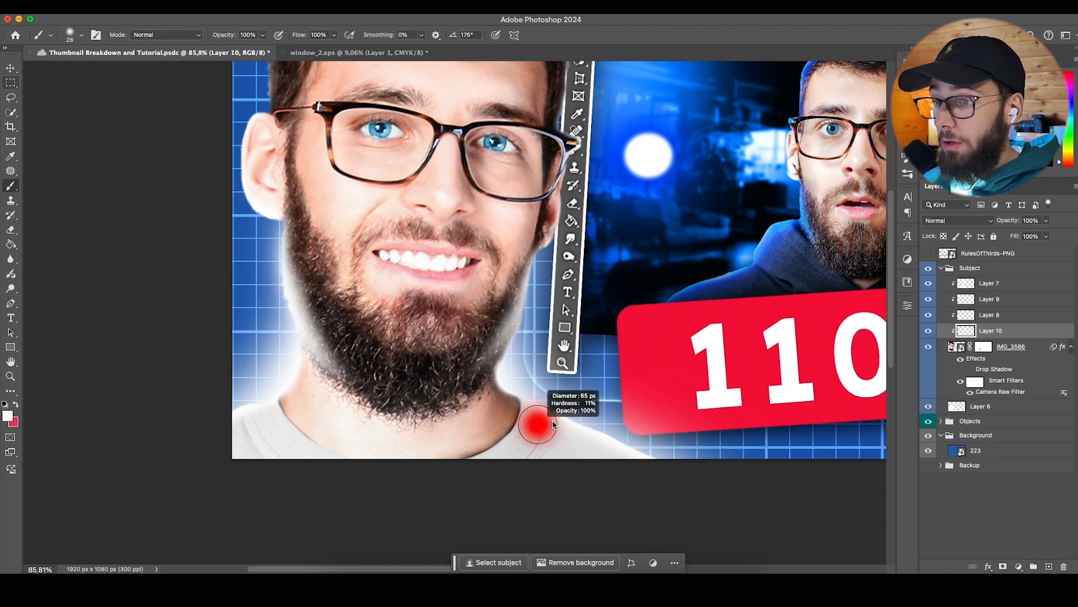
pyautogui.rightClick(599, 432)
pyautogui.click(954, 222)
pyautogui.click(949, 387)
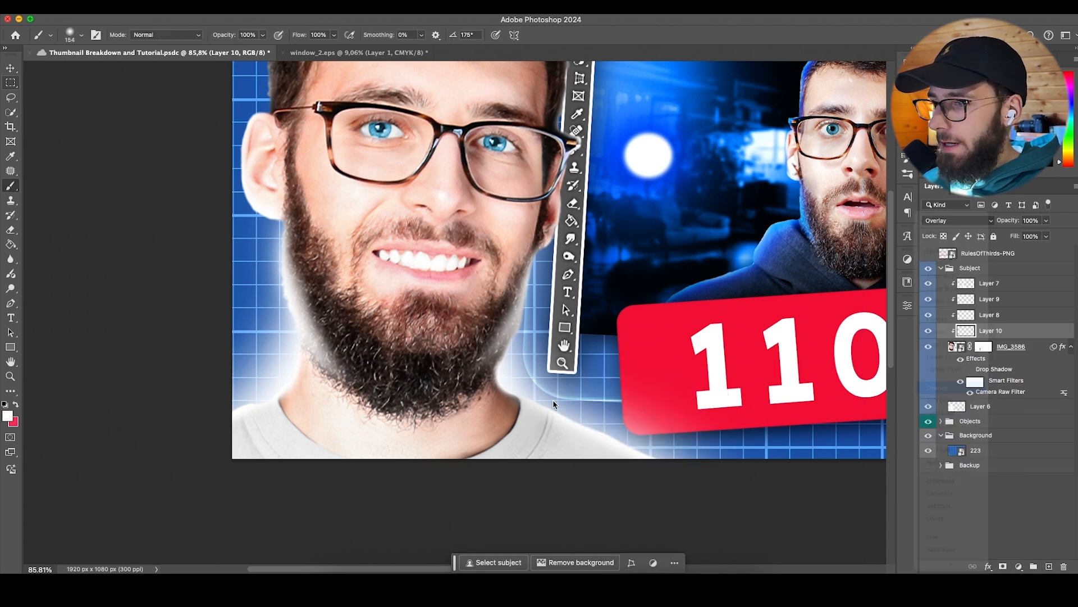
pyautogui.rightClick(587, 426)
pyautogui.moveTo(298, 37); pyautogui.dragTo(169, 42)
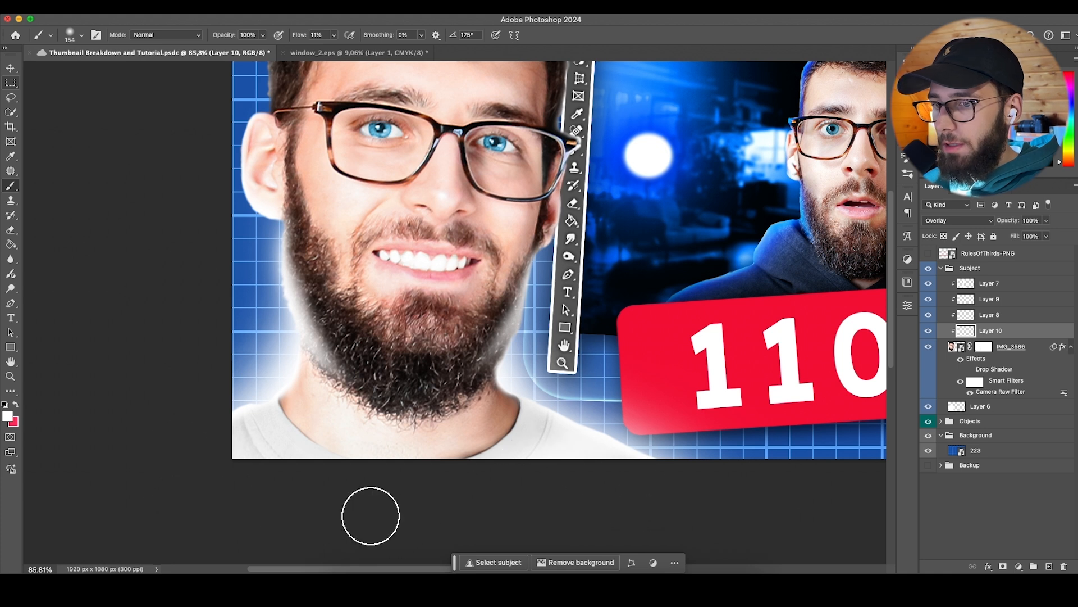
pyautogui.scroll(-5, 340, 478)
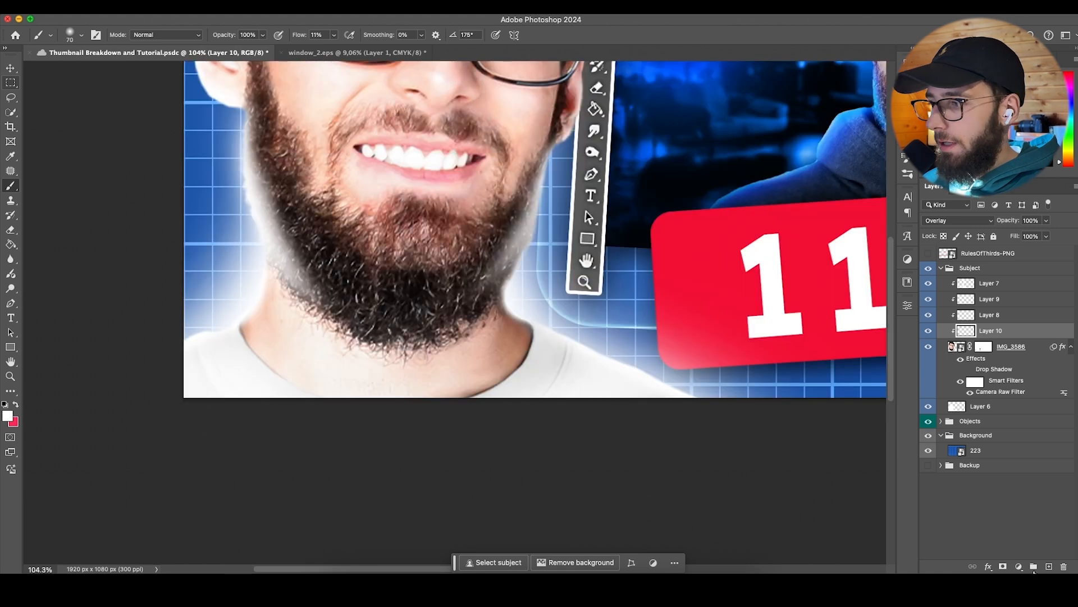
# Step: Try a faint white highlight on the neck on a new clipped layer with a 228 px brush, and discard that layer
pyautogui.click(1050, 567)
pyautogui.moveTo(522, 321); pyautogui.dragTo(534, 320)
pyautogui.moveTo(523, 321)
pyautogui.mouseDown()
pyautogui.moveTo(478, 356)
pyautogui.moveTo(559, 342)
pyautogui.mouseUp()
pyautogui.click(536, 340)
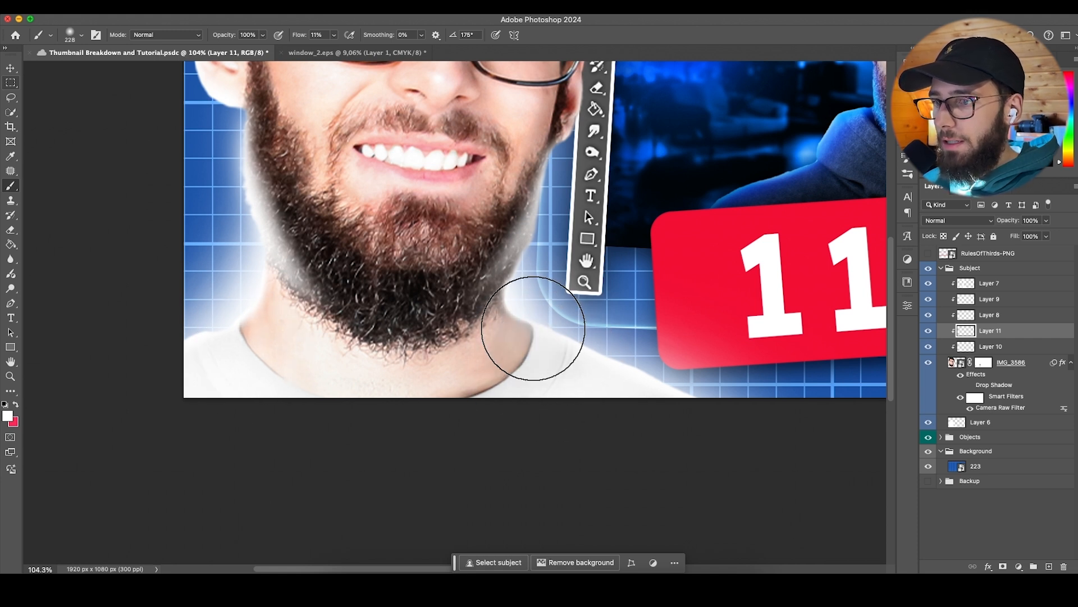
pyautogui.hscroll(-2, 369, 335)
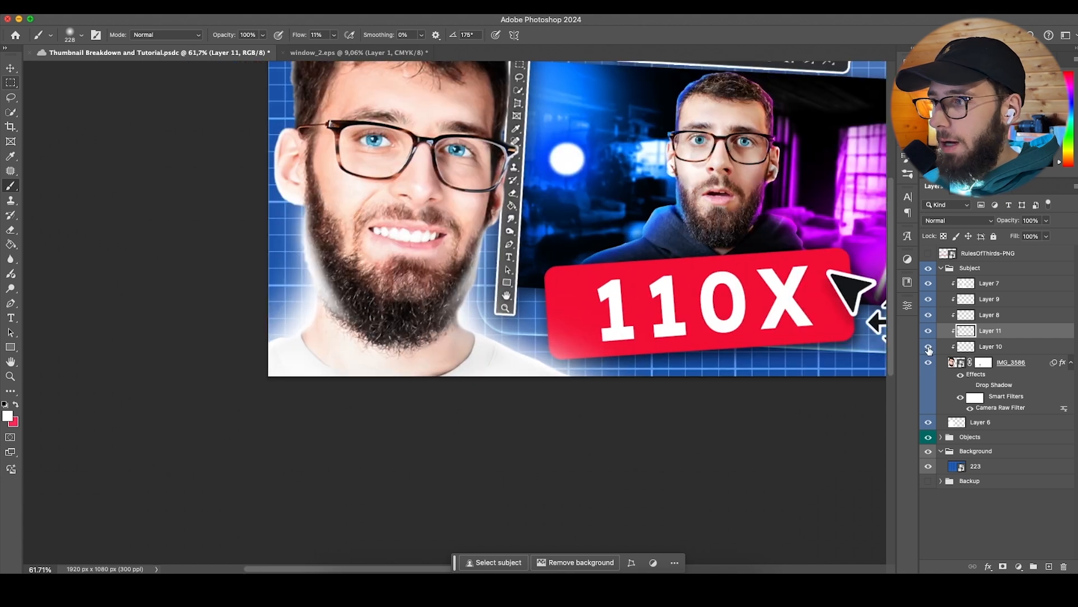
pyautogui.click(929, 331)
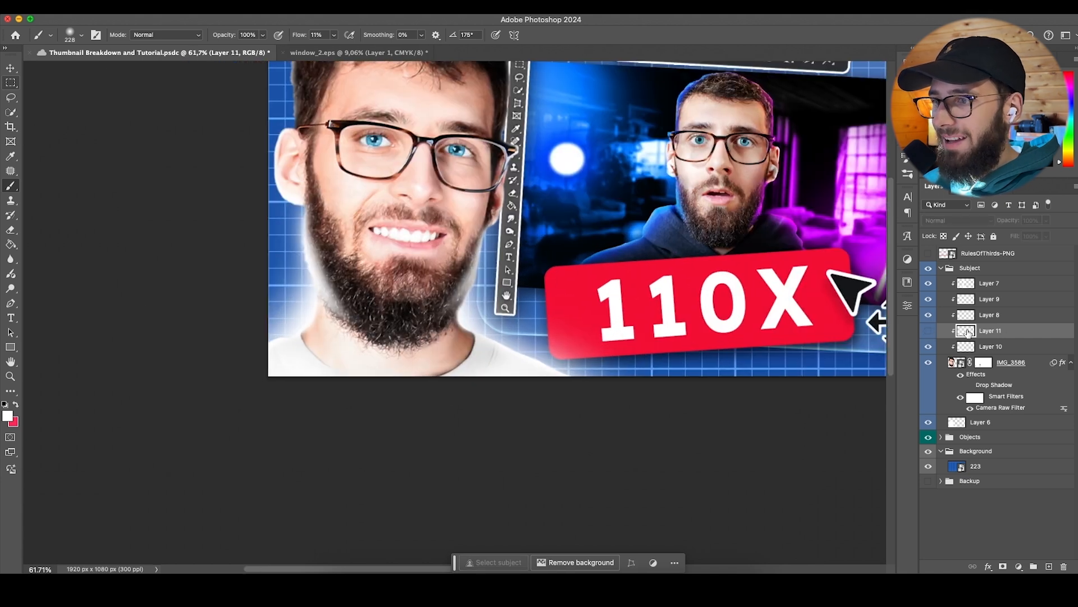
pyautogui.press('Delete')
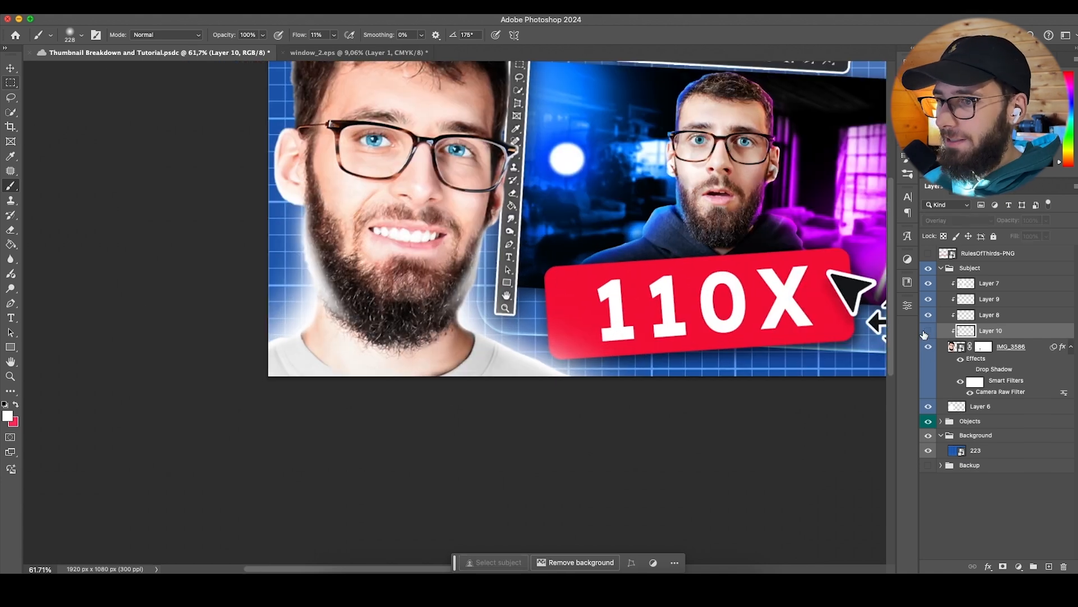
pyautogui.click(927, 332)
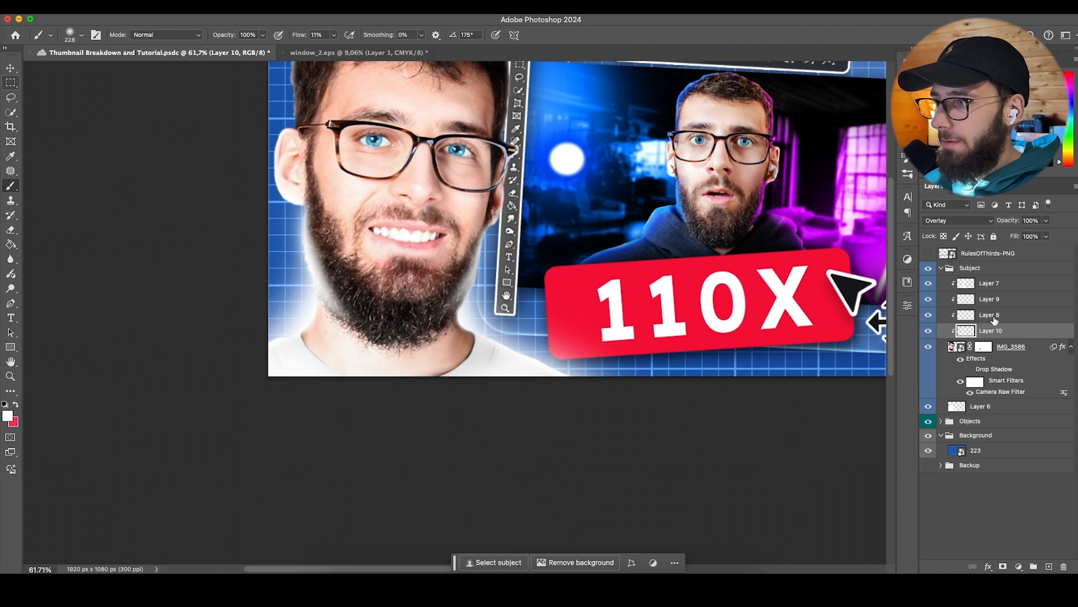
pyautogui.moveTo(1005, 224); pyautogui.dragTo(963, 226)
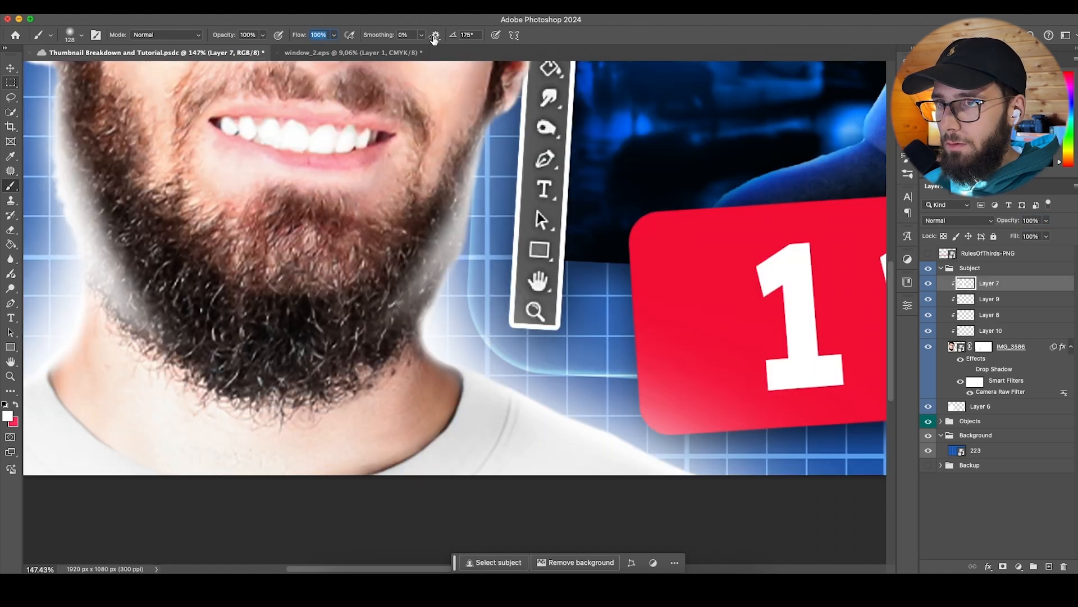
# Step: Strengthen the white rim along the beard's outer edges on Layer 7 with a soft 99 px brush at reduced flow
pyautogui.moveTo(301, 35); pyautogui.dragTo(293, 35)
pyautogui.hscroll(-5, 269, 247)
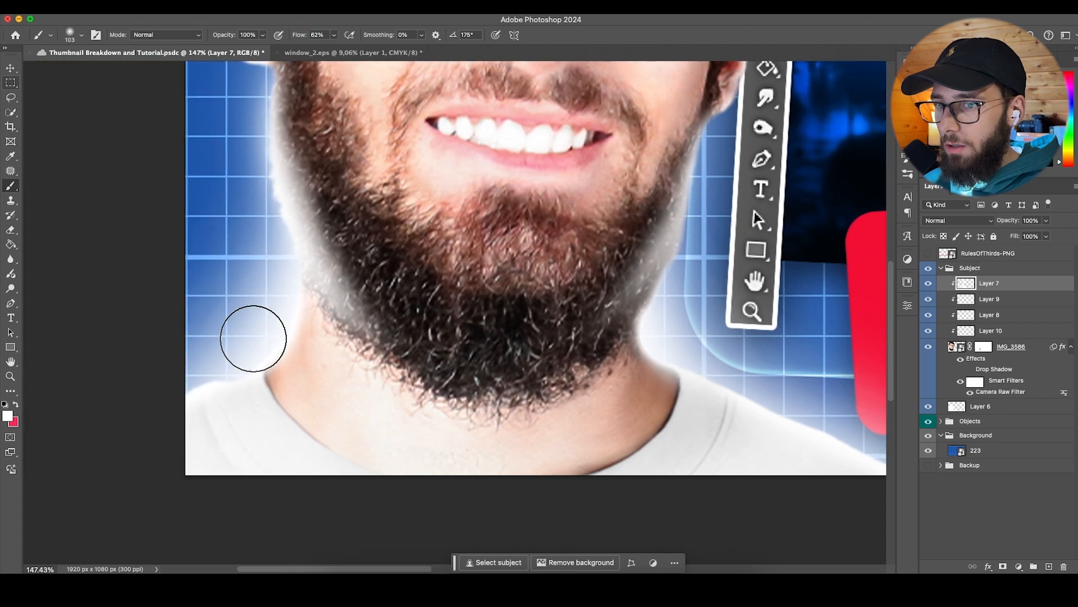
pyautogui.hscroll(2, 674, 320)
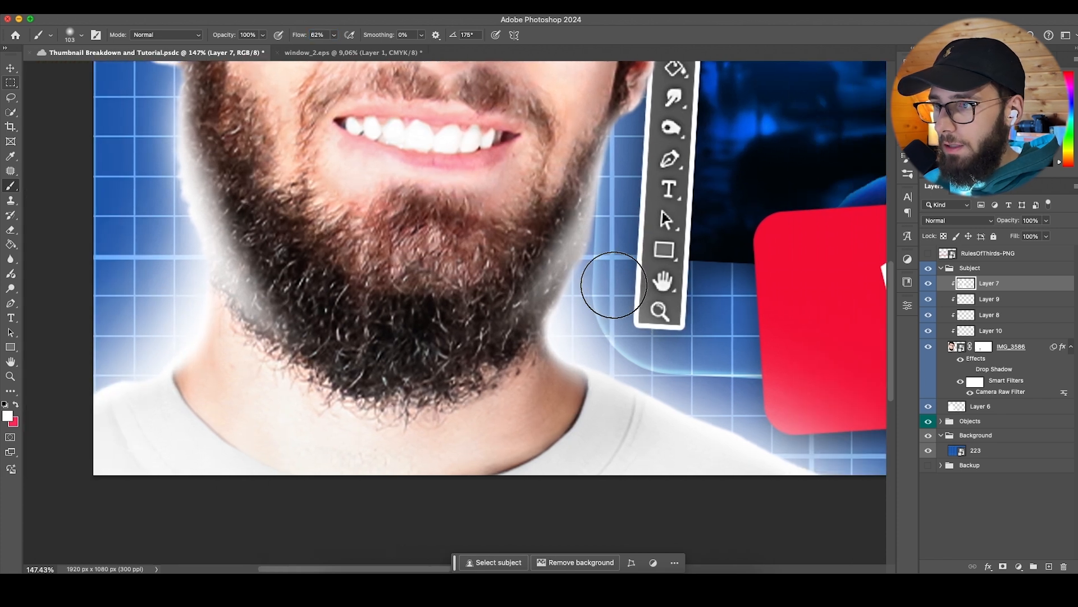
pyautogui.rightClick(631, 309)
pyautogui.click(618, 289)
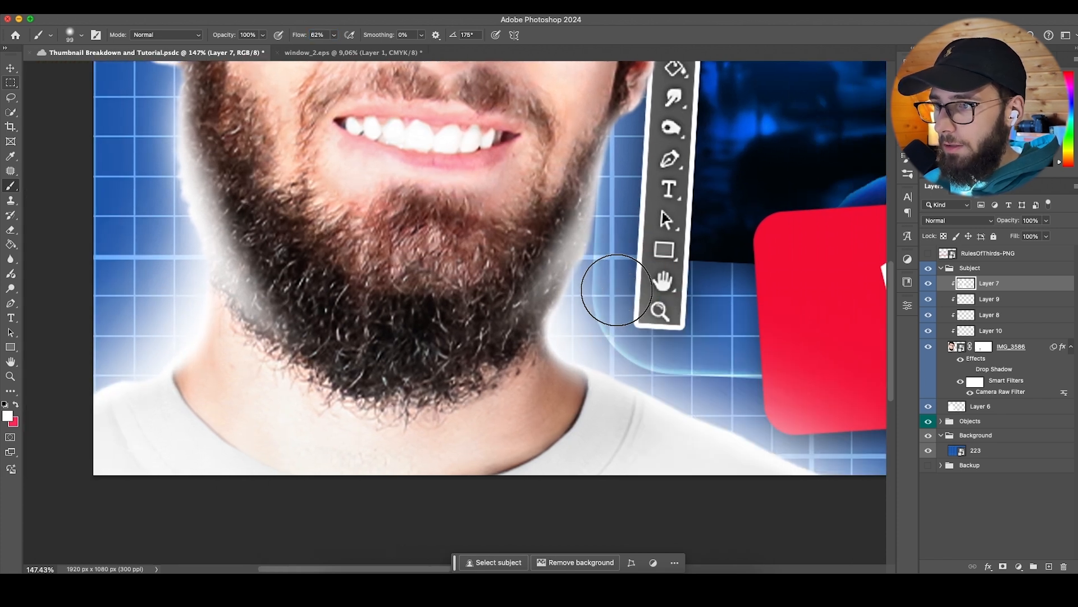
pyautogui.scroll(1, 610, 284)
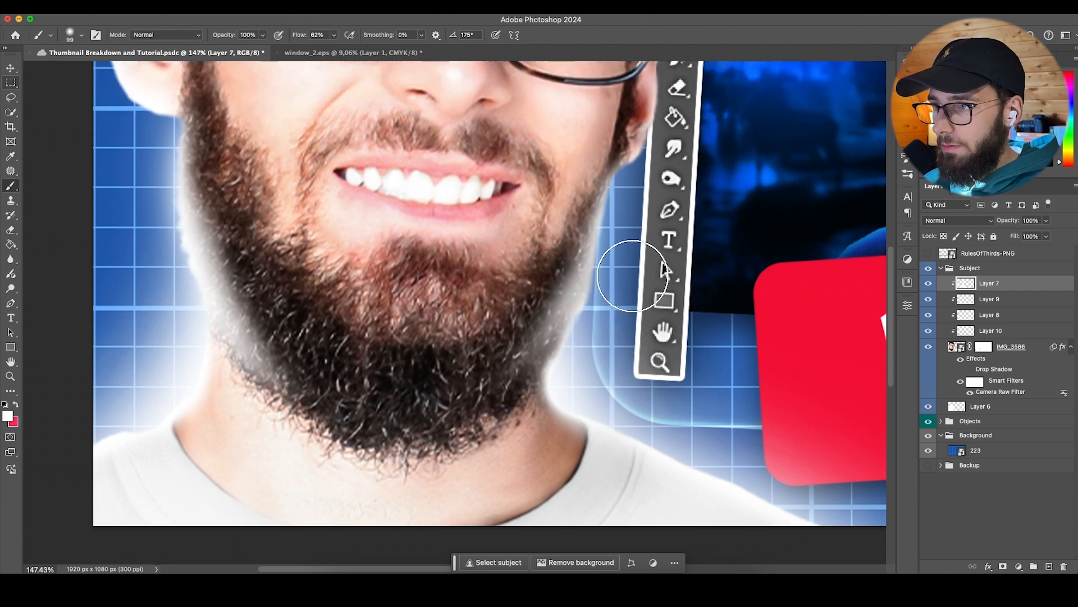
pyautogui.press('super+0')
pyautogui.press('v')
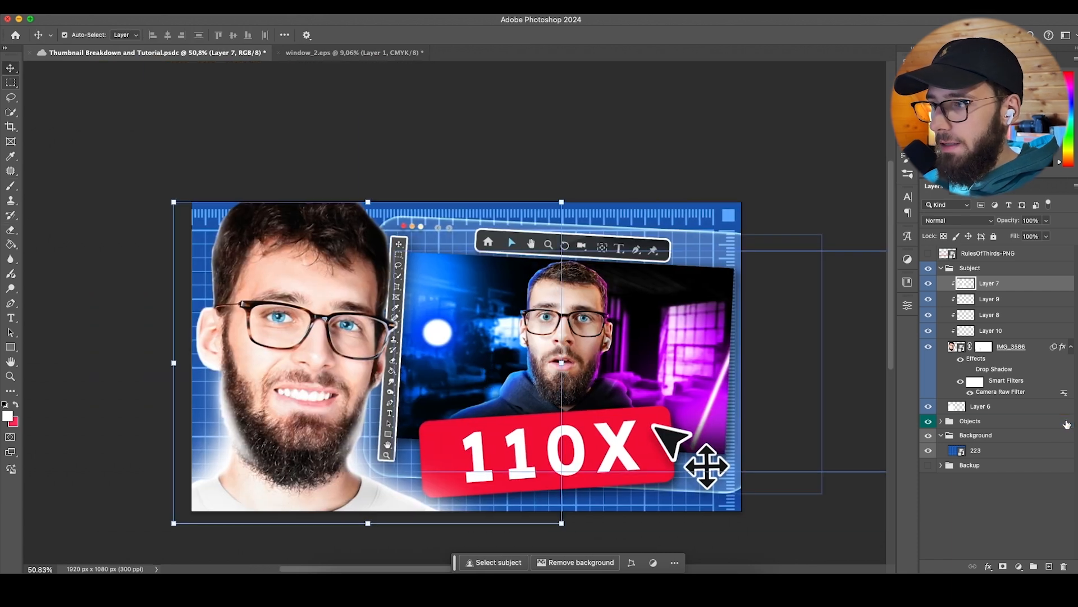
# Step: Add a new layer directly beneath Layer 6 and paint a soft black shadow behind the portrait with an 832 px brush at 15% flow
pyautogui.click(1021, 410)
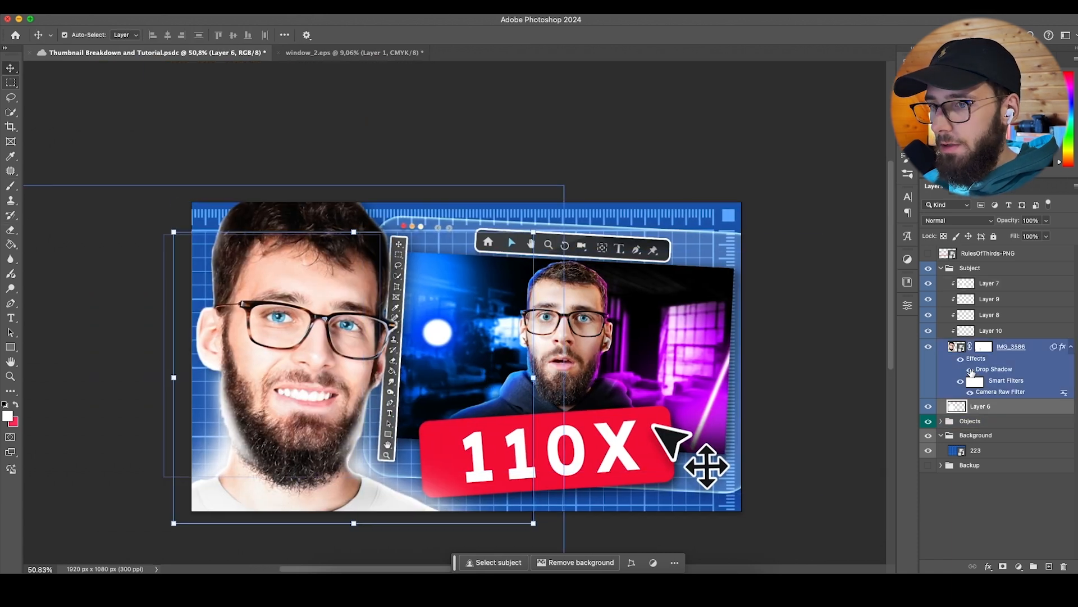
pyautogui.click(1017, 432)
pyautogui.click(1017, 423)
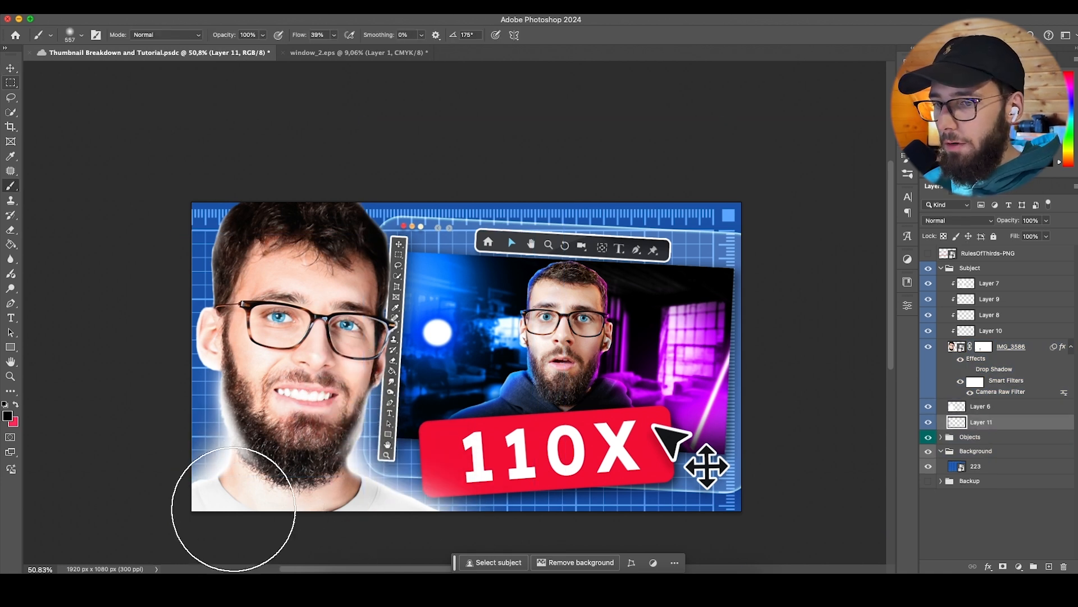
pyautogui.scroll(-2, 296, 414)
pyautogui.moveTo(300, 385); pyautogui.dragTo(339, 386)
pyautogui.moveTo(289, 37); pyautogui.dragTo(282, 36)
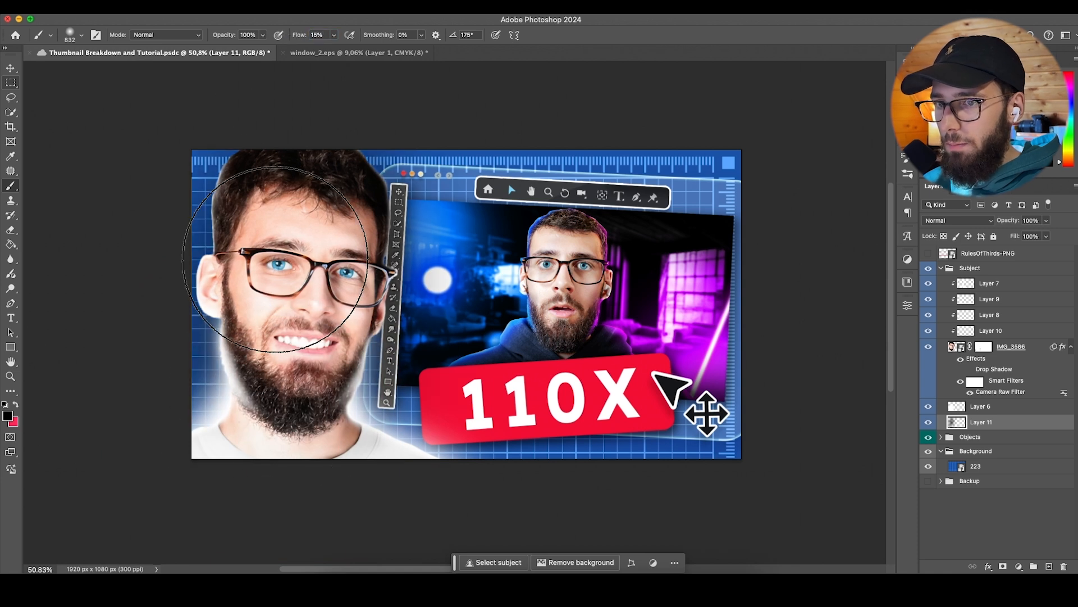
pyautogui.moveTo(382, 360); pyautogui.dragTo(421, 474)
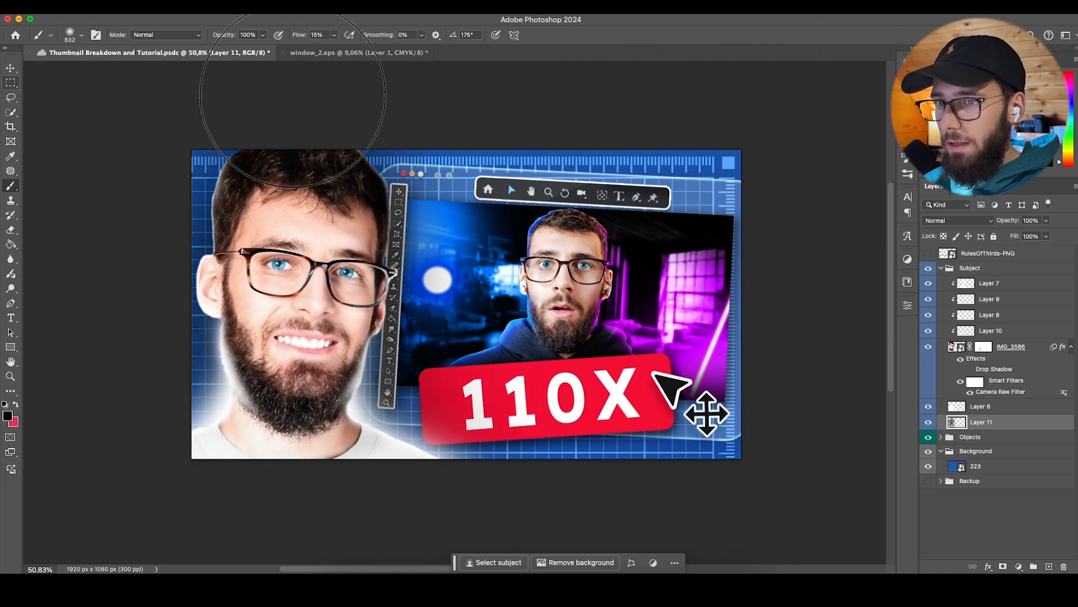
pyautogui.hscroll(-2, 289, 193)
pyautogui.click(929, 422)
pyautogui.click(929, 422)
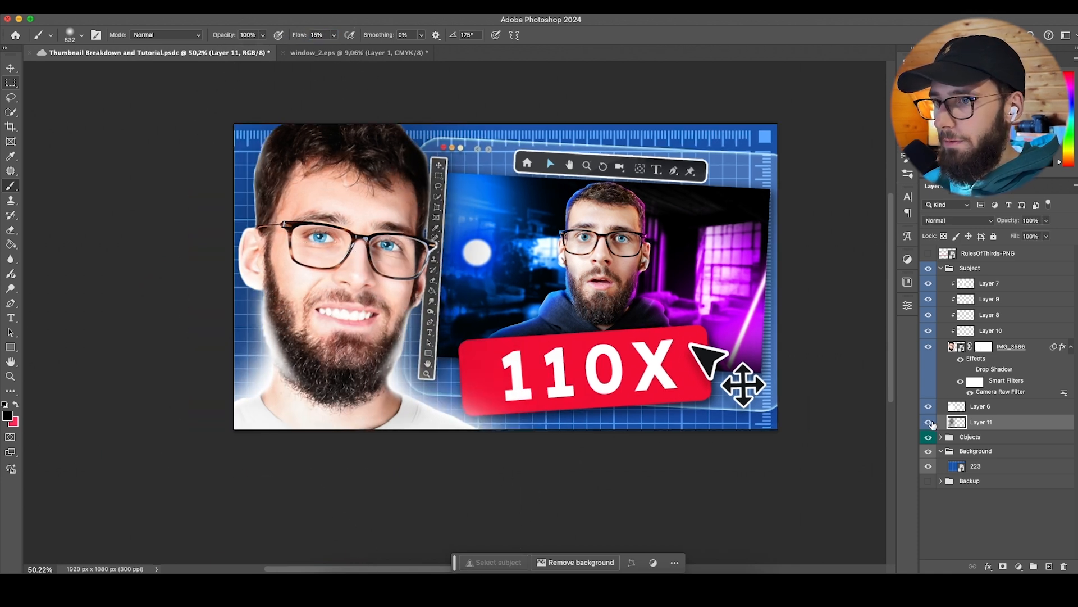
# Step: Slightly enlarge the vertical toolbar graphic (Katman 1) in the Objects group and shift it away from the portrait's face
pyautogui.hscroll(3, 481, 325)
pyautogui.press('v')
pyautogui.scroll(2, 451, 264)
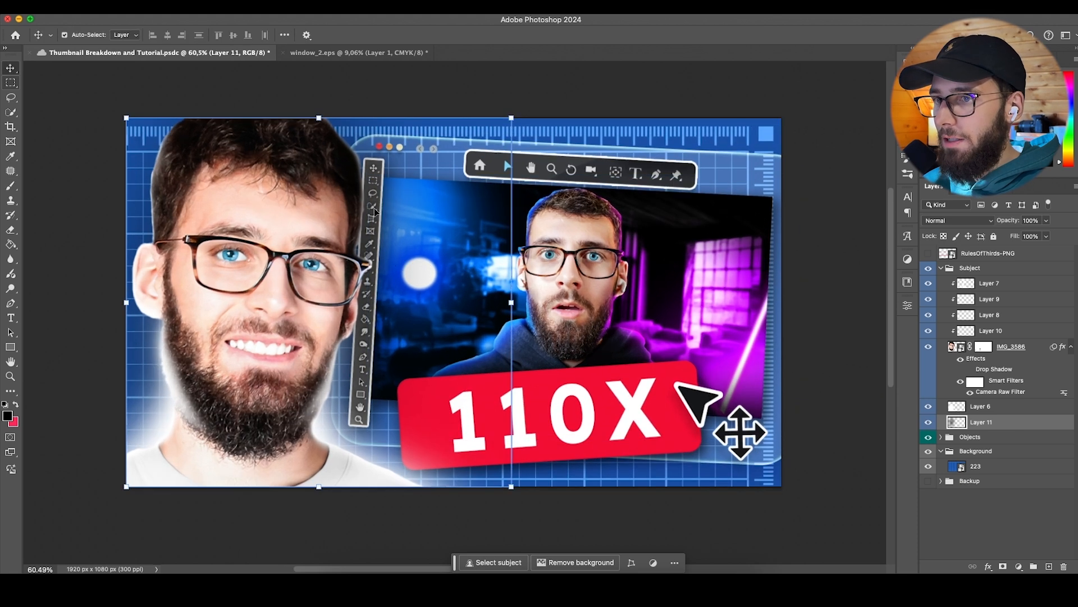
pyautogui.click(944, 269)
pyautogui.click(942, 269)
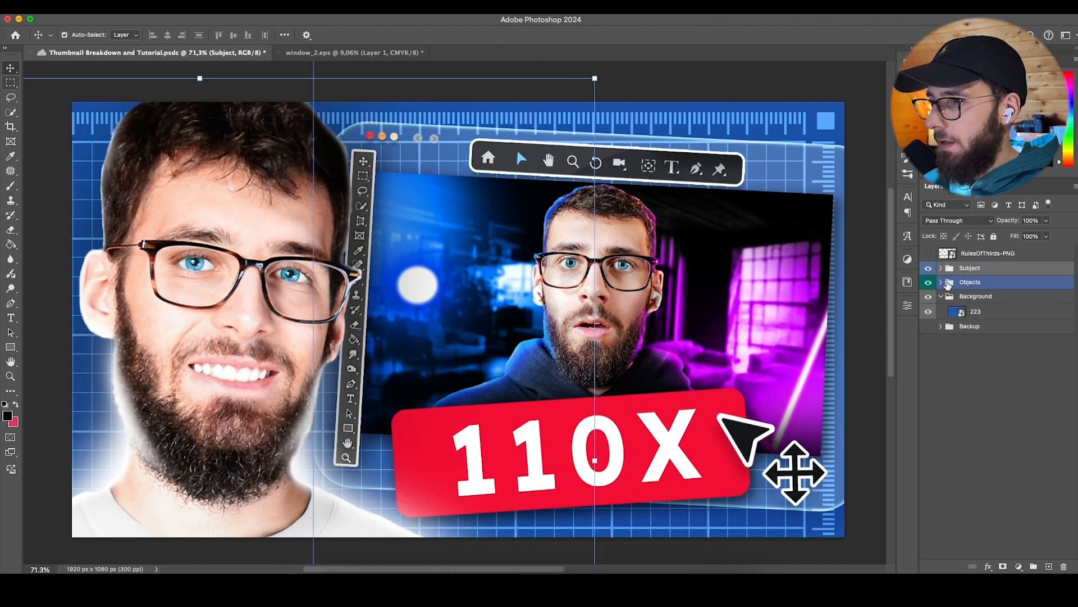
pyautogui.click(942, 283)
pyautogui.click(984, 485)
pyautogui.hotkey('ctrl', 't')
pyautogui.moveTo(358, 302); pyautogui.dragTo(374, 297)
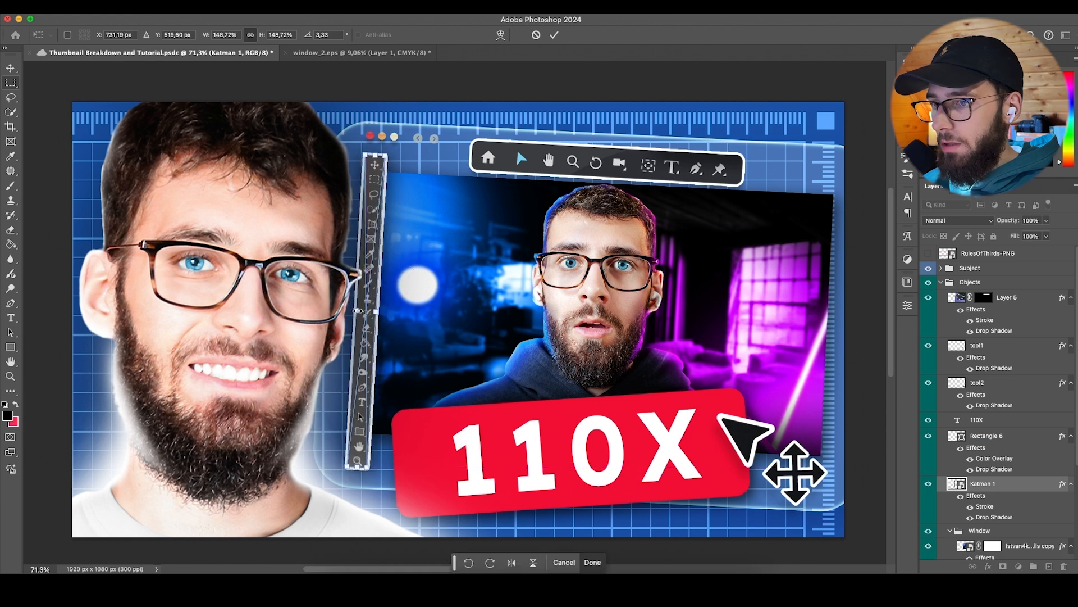
pyautogui.click(554, 35)
# Step: Bring the 3D Ps icon into the thumbnail directly above Layer 5 and close the icon's source document
pyautogui.doubleClick(958, 298)
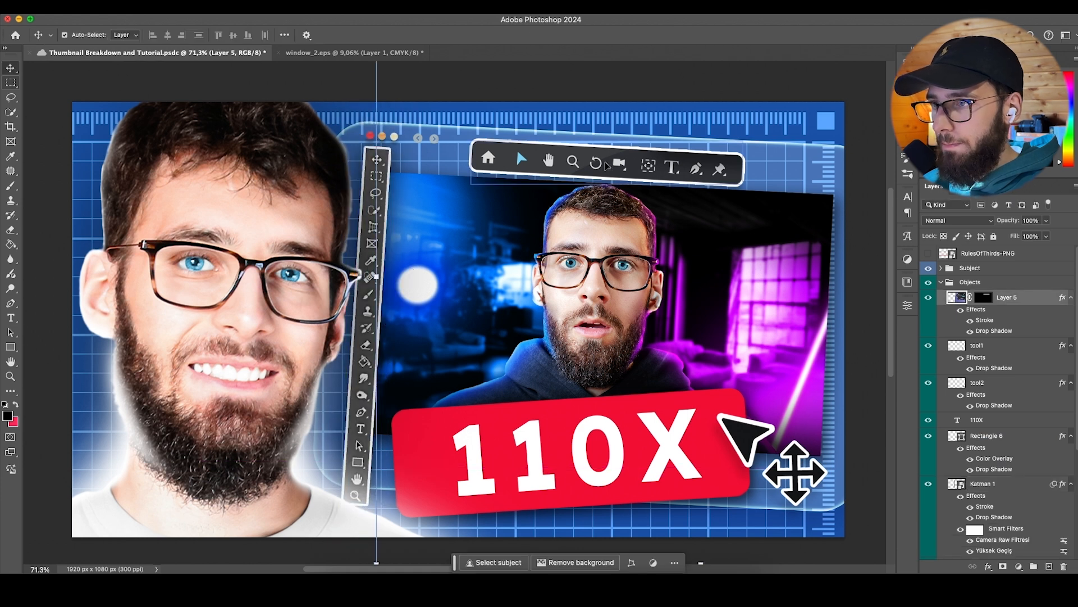
pyautogui.click(929, 292)
pyautogui.click(929, 293)
pyautogui.click(279, 52)
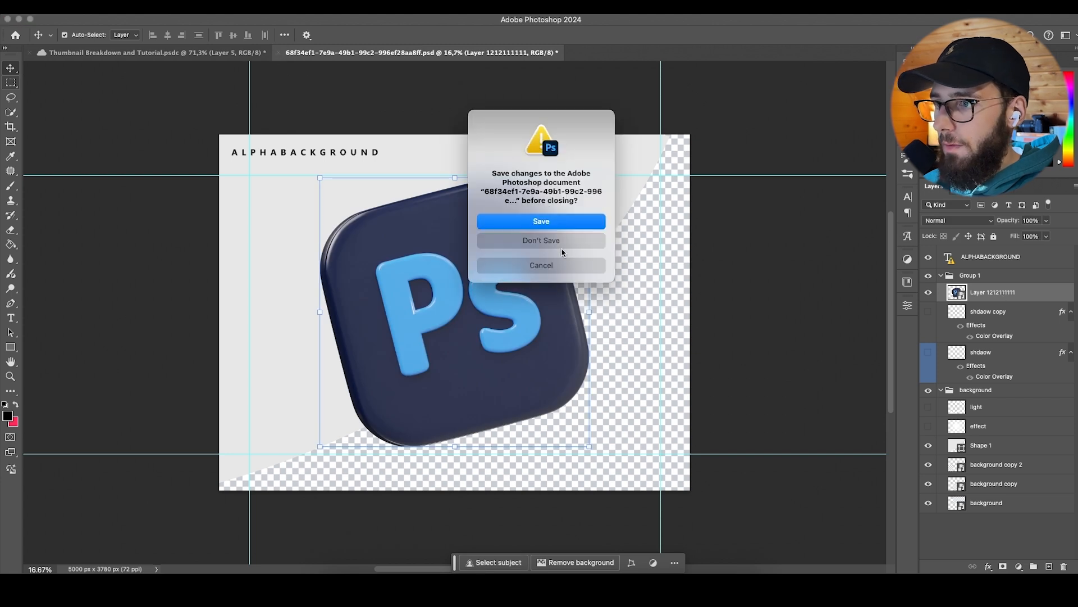
pyautogui.click(539, 219)
# Step: Scale down and rotate the Ps icon, placing it over the window graphic's upper-right corner
pyautogui.scroll(-5, 670, 260)
pyautogui.press('super+t')
pyautogui.moveTo(632, 193); pyautogui.dragTo(569, 125)
pyautogui.scroll(-10, 587, 150)
pyautogui.moveTo(595, 315); pyautogui.dragTo(620, 204)
pyautogui.scroll(15, 624, 205)
pyautogui.press('Return')
pyautogui.press('v')
# Step: Scale the horizontal toolbar graphic on Layer 5 to 72.11% and place it beside the vertical toolbar's upper end
pyautogui.moveTo(522, 234); pyautogui.dragTo(485, 233)
pyautogui.moveTo(165, 418); pyautogui.dragTo(442, 420)
pyautogui.moveTo(594, 299); pyautogui.dragTo(277, 254)
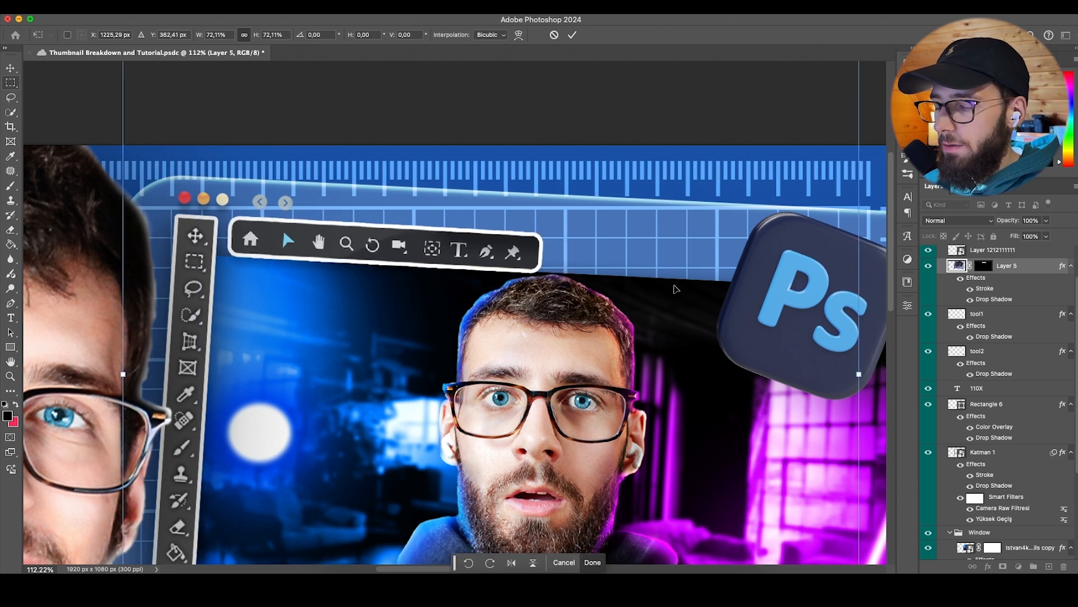
pyautogui.click(573, 35)
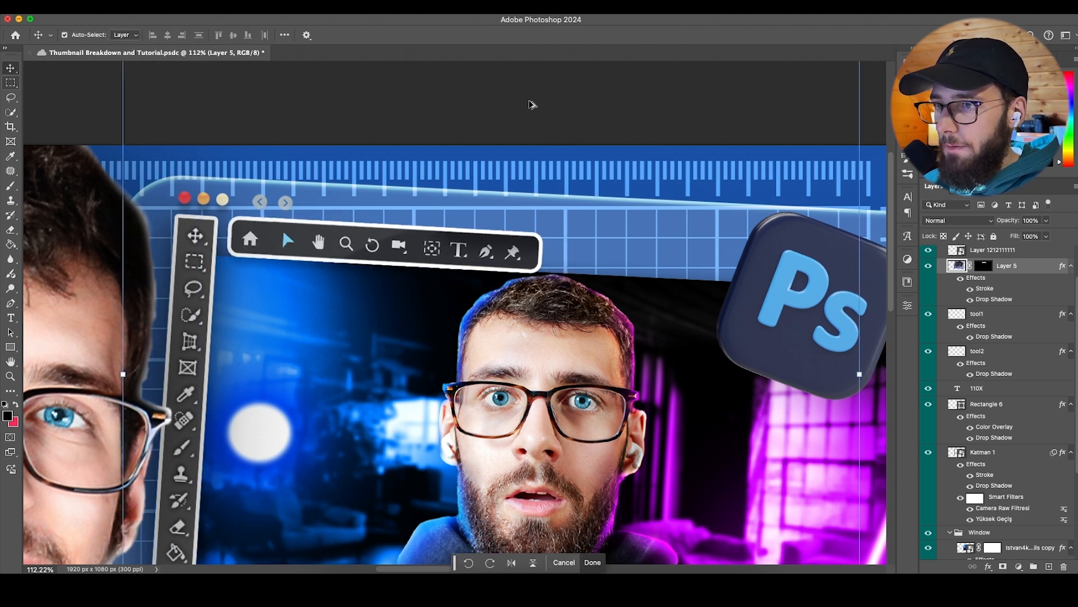
pyautogui.press('super+0')
pyautogui.scroll(5, 433, 217)
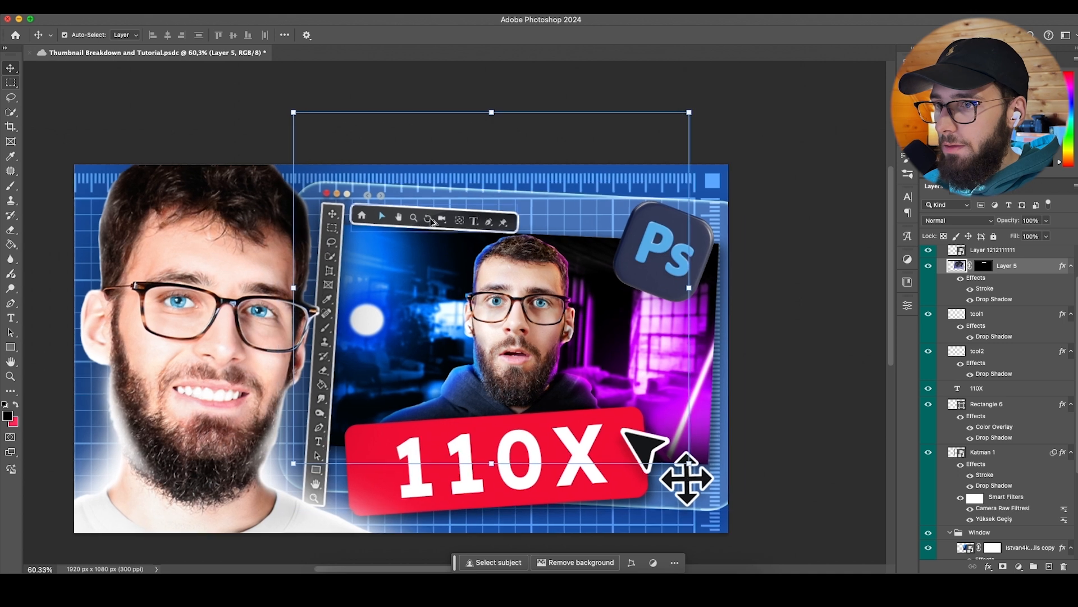
pyautogui.moveTo(421, 212); pyautogui.dragTo(423, 217)
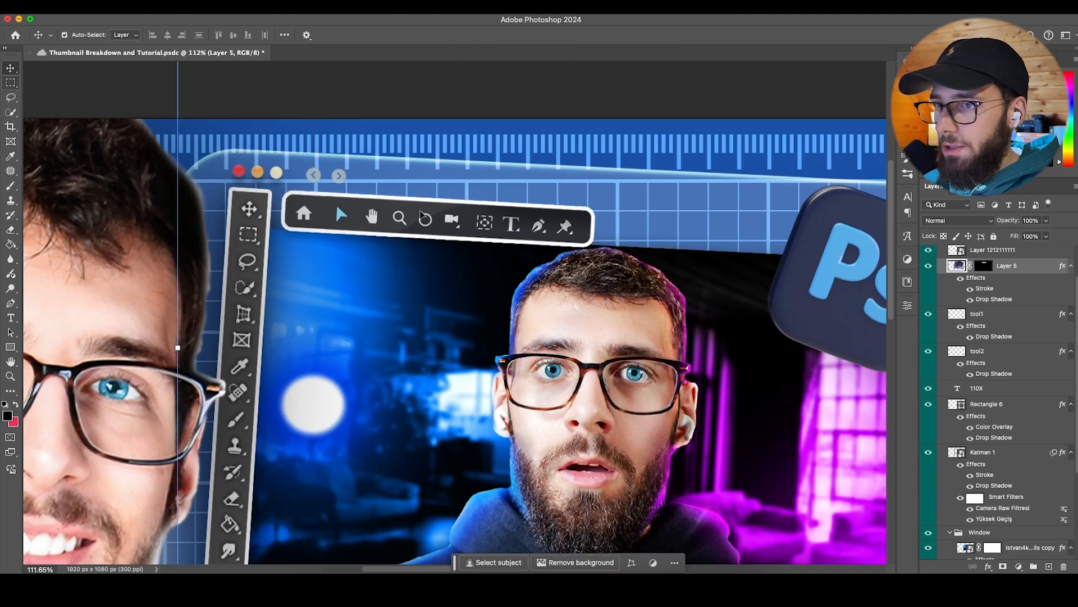
pyautogui.scroll(-3, 423, 216)
pyautogui.scroll(-2, 430, 215)
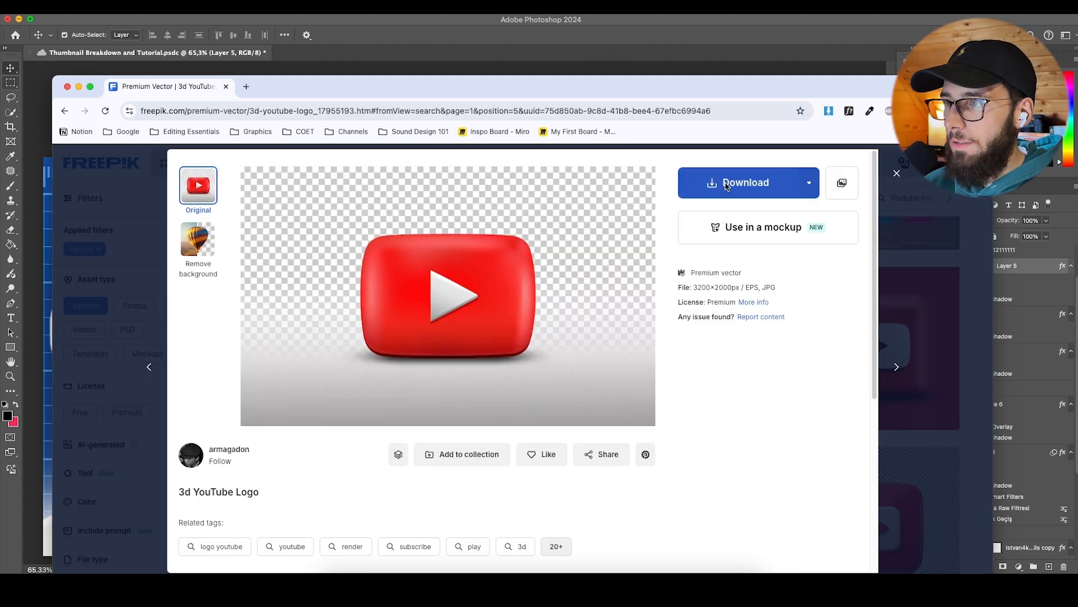
# Step: Download the 3D YouTube logo from Freepik as an EPS and transfer the file to the thumbnail project folder
pyautogui.click(777, 188)
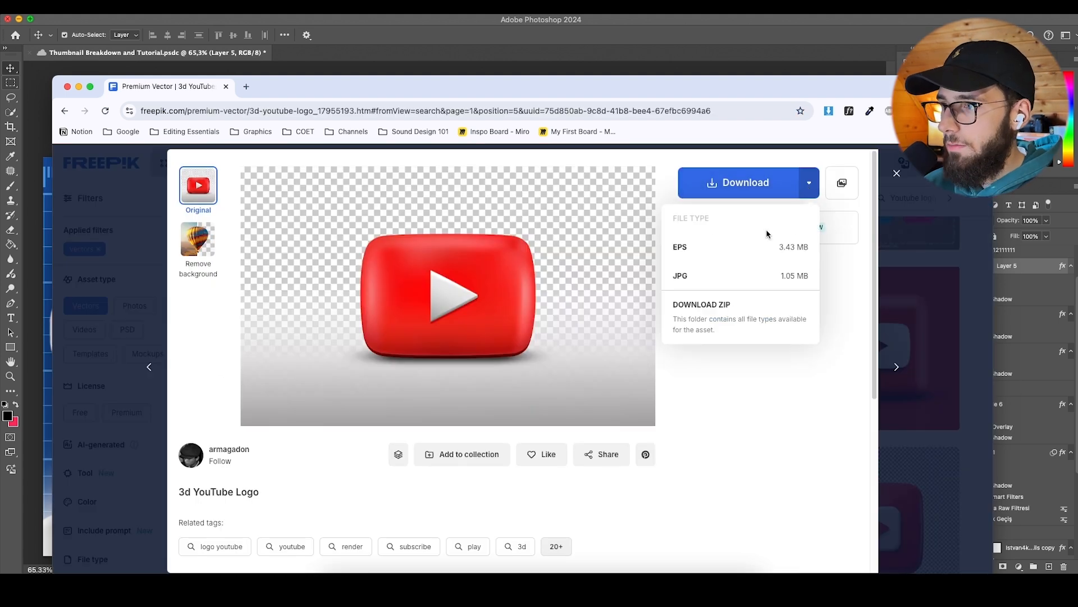
pyautogui.click(715, 248)
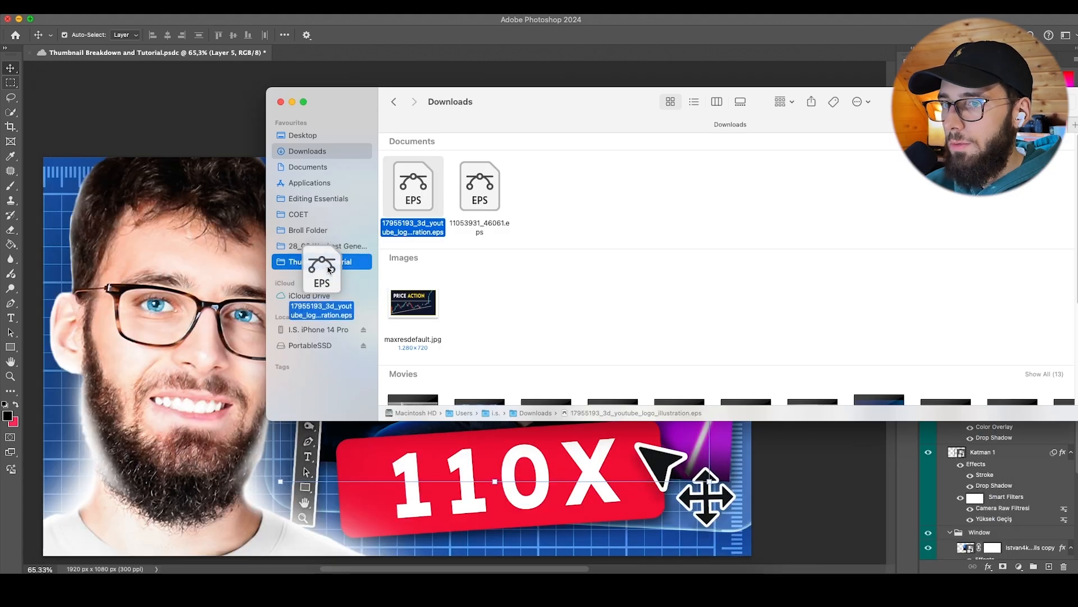
pyautogui.moveTo(313, 259); pyautogui.dragTo(325, 266)
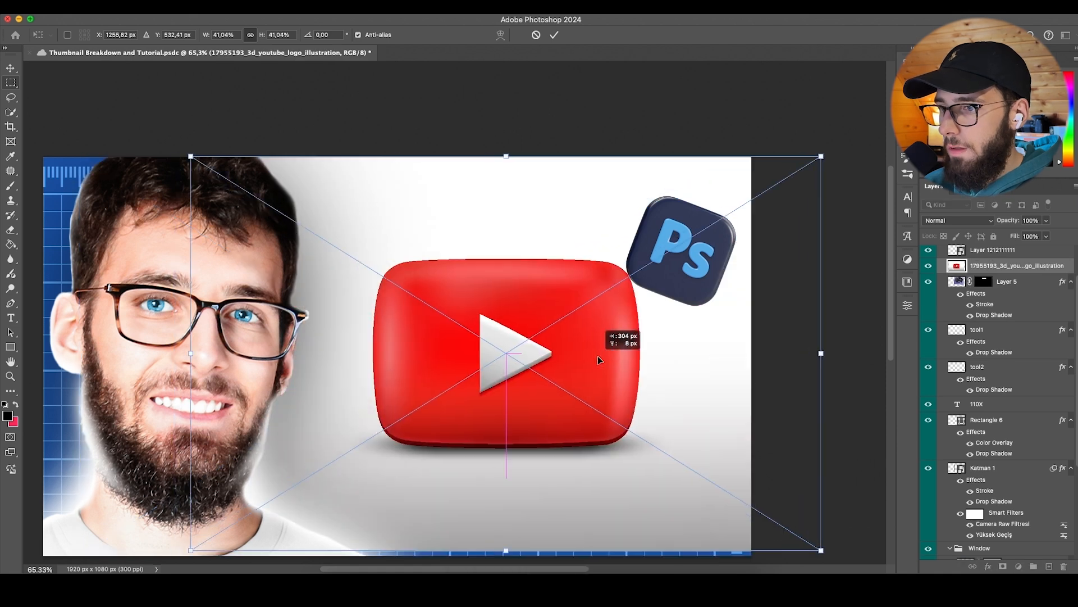
# Step: Place the YouTube logo illustration above the Subject group and mask out everything except the red play button
pyautogui.click(555, 35)
pyautogui.scroll(2, 999, 315)
pyautogui.moveTo(1001, 313); pyautogui.dragTo(993, 262)
pyautogui.moveTo(485, 314); pyautogui.dragTo(440, 314)
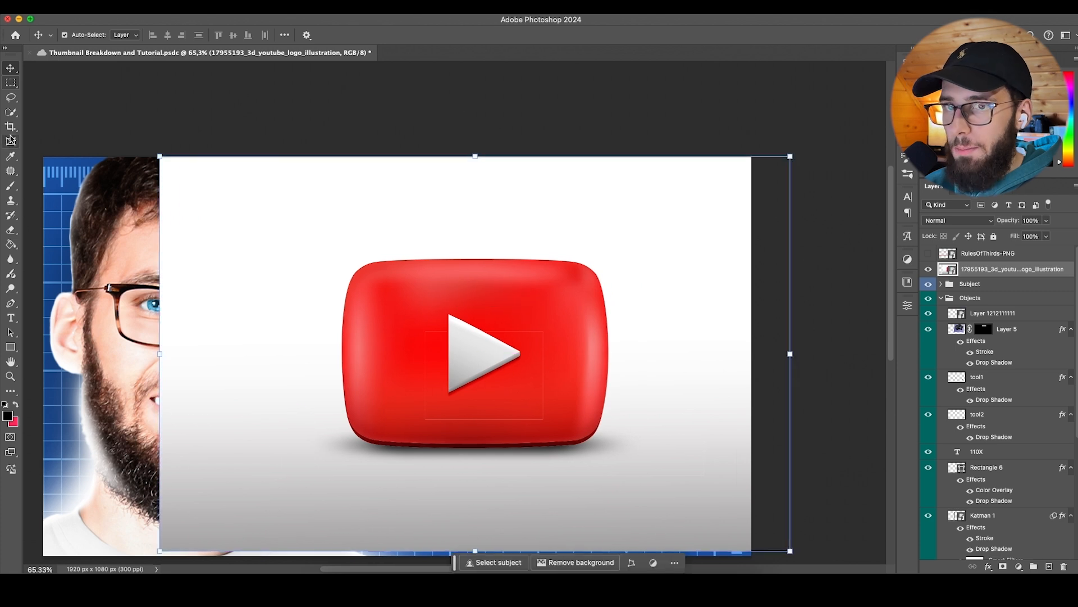
pyautogui.click(245, 17)
pyautogui.click(264, 134)
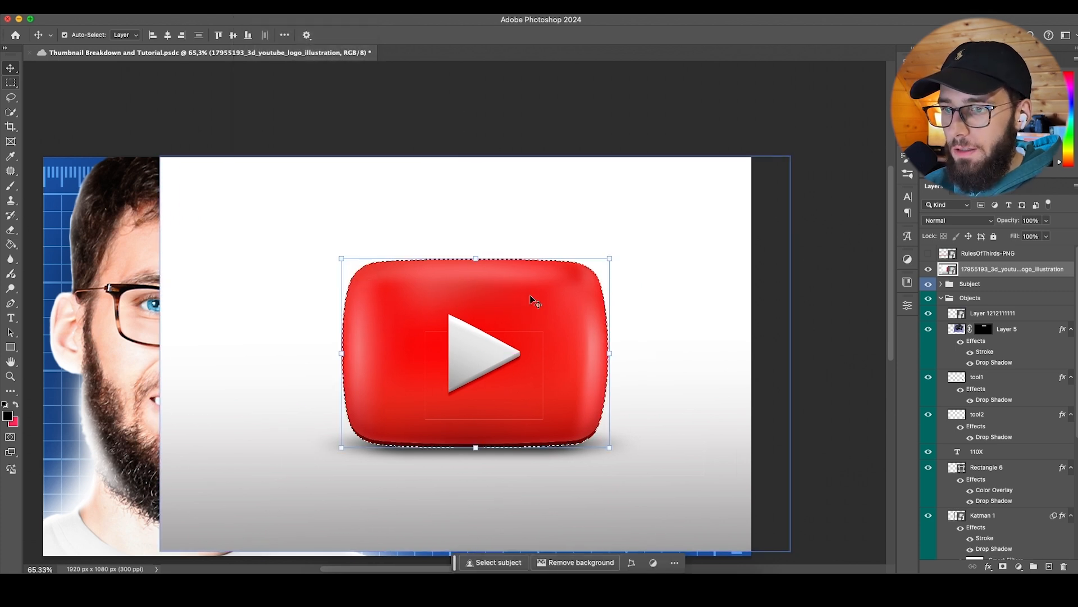
pyautogui.click(583, 563)
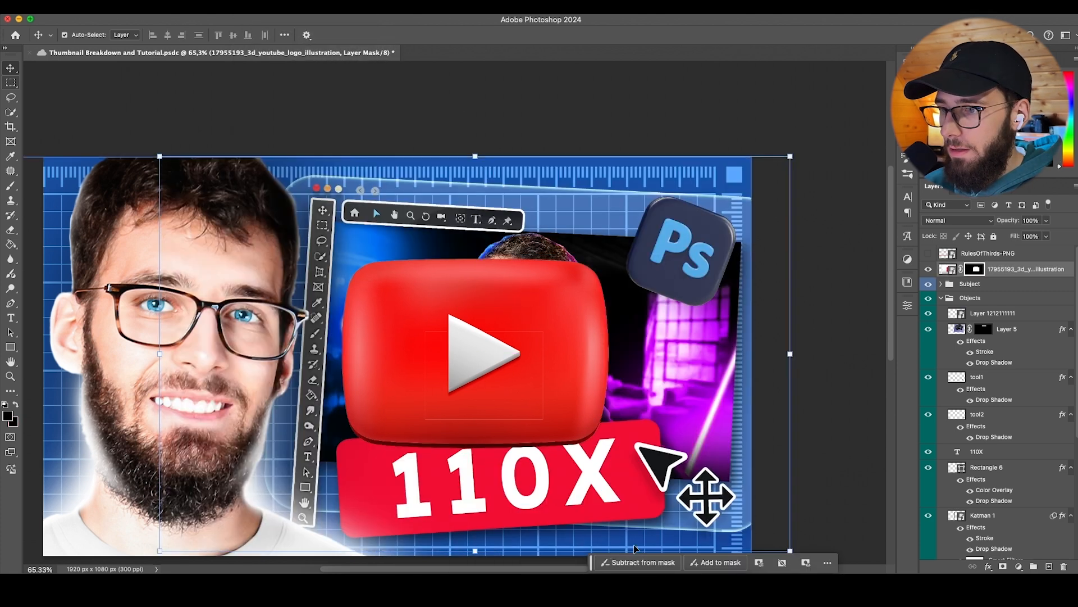
# Step: Scale the YouTube logo to 32.60%, rotate it -3.80°, and tuck it behind the Ps icon within the Objects group
pyautogui.moveTo(785, 548); pyautogui.dragTo(448, 335)
pyautogui.moveTo(298, 249); pyautogui.dragTo(539, 219)
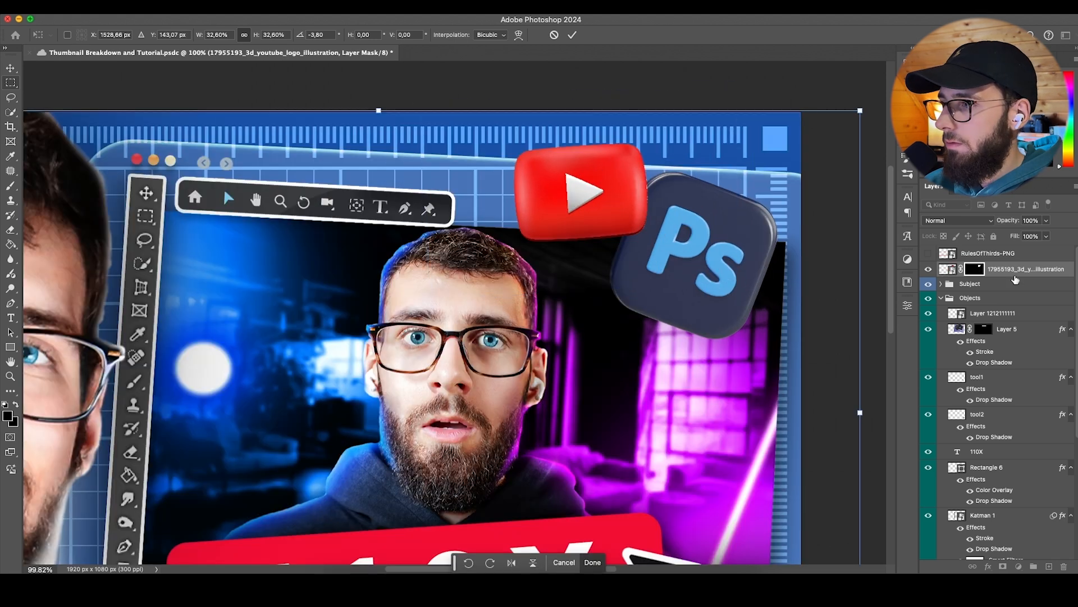
pyautogui.moveTo(1015, 272); pyautogui.dragTo(1017, 330)
pyautogui.click(957, 313)
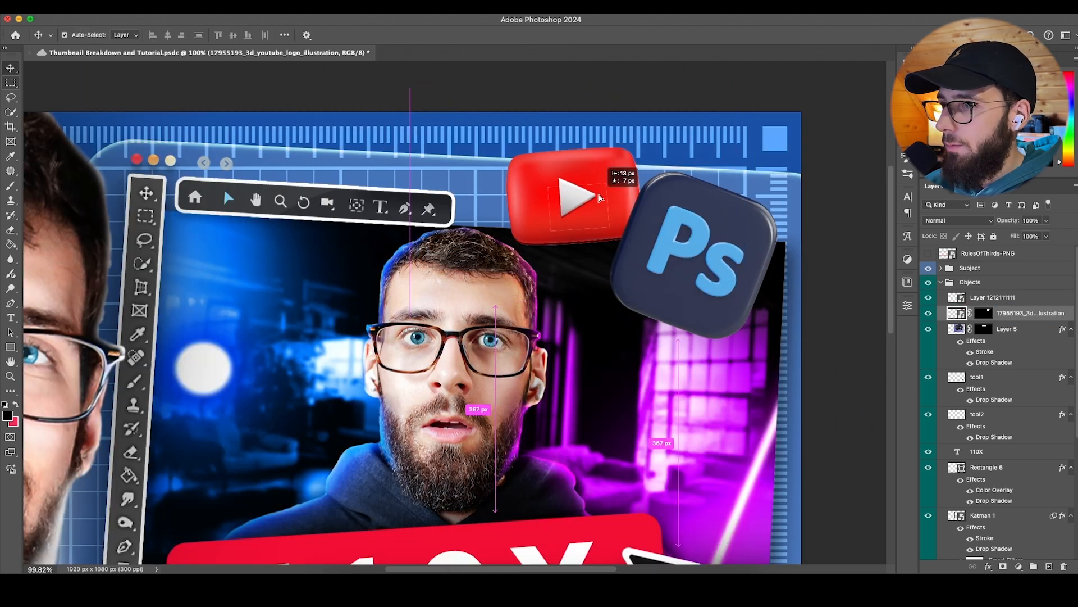
# Step: Add a new layer clipped to the YouTube logo and paint out the thin rectangular outline around the play triangle with sampled colours
pyautogui.scroll(5, 610, 204)
pyautogui.hscroll(-3, 549, 277)
pyautogui.scroll(2, 549, 276)
pyautogui.click(973, 560)
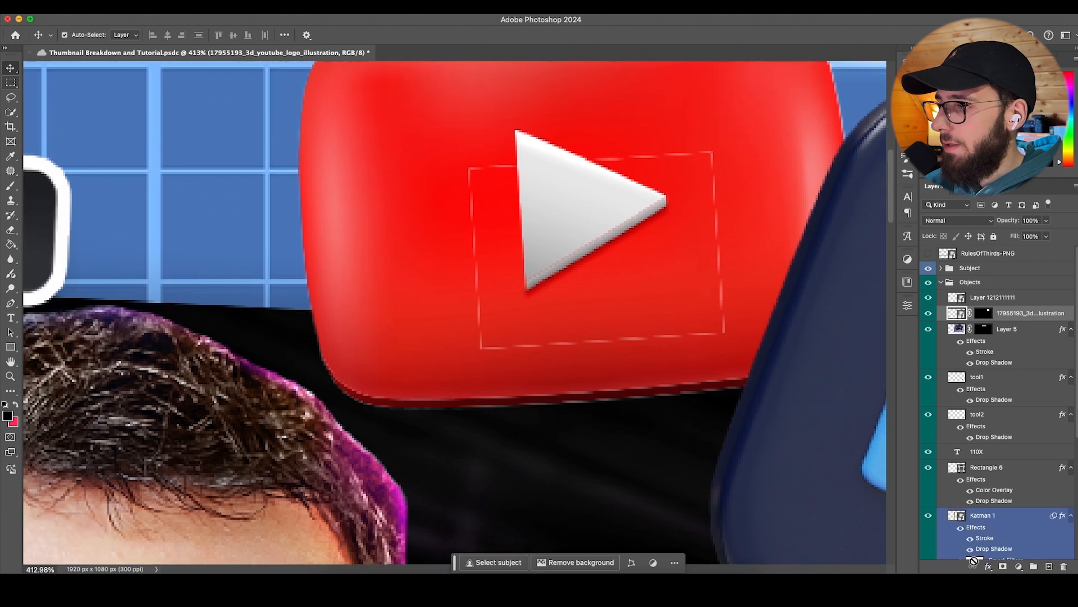
pyautogui.click(1049, 566)
pyautogui.rightClick(1005, 313)
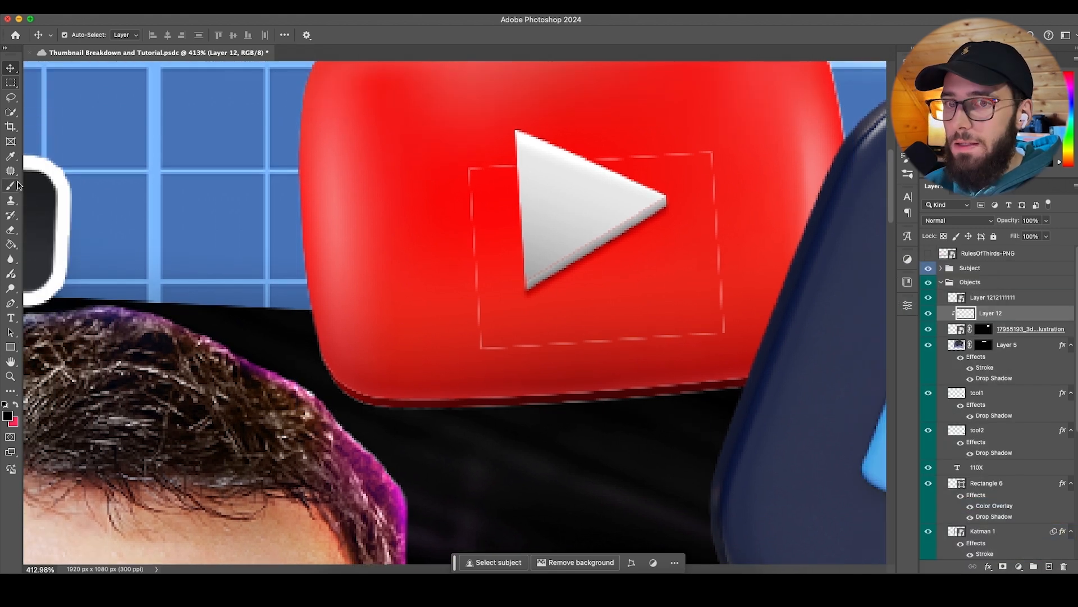
pyautogui.click(17, 183)
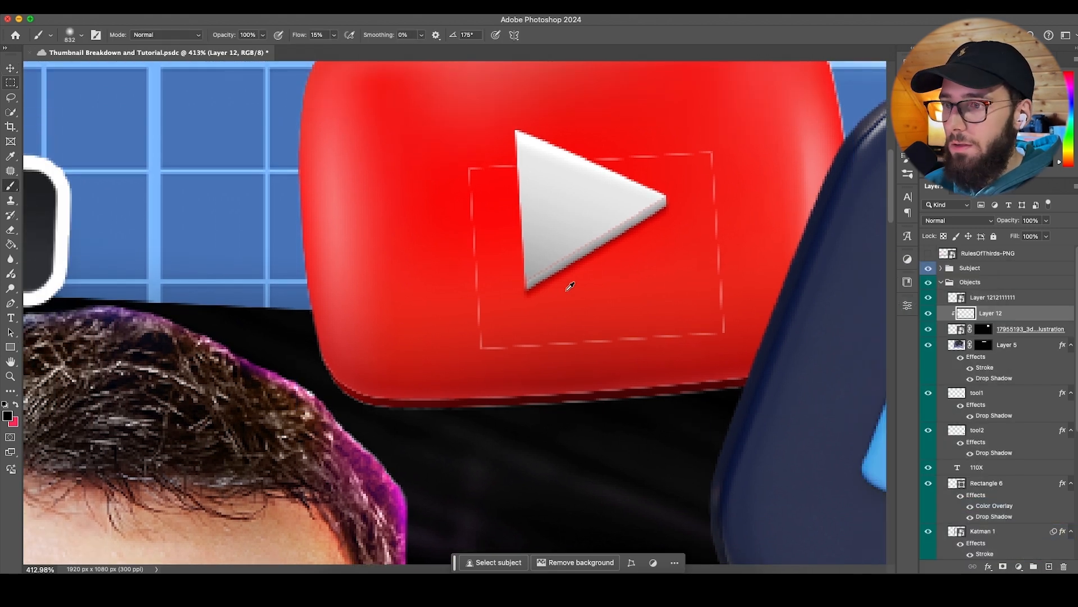
pyautogui.moveTo(482, 184); pyautogui.dragTo(282, 207)
pyautogui.moveTo(602, 226)
pyautogui.mouseDown()
pyautogui.moveTo(580, 228)
pyautogui.moveTo(589, 229)
pyautogui.mouseUp()
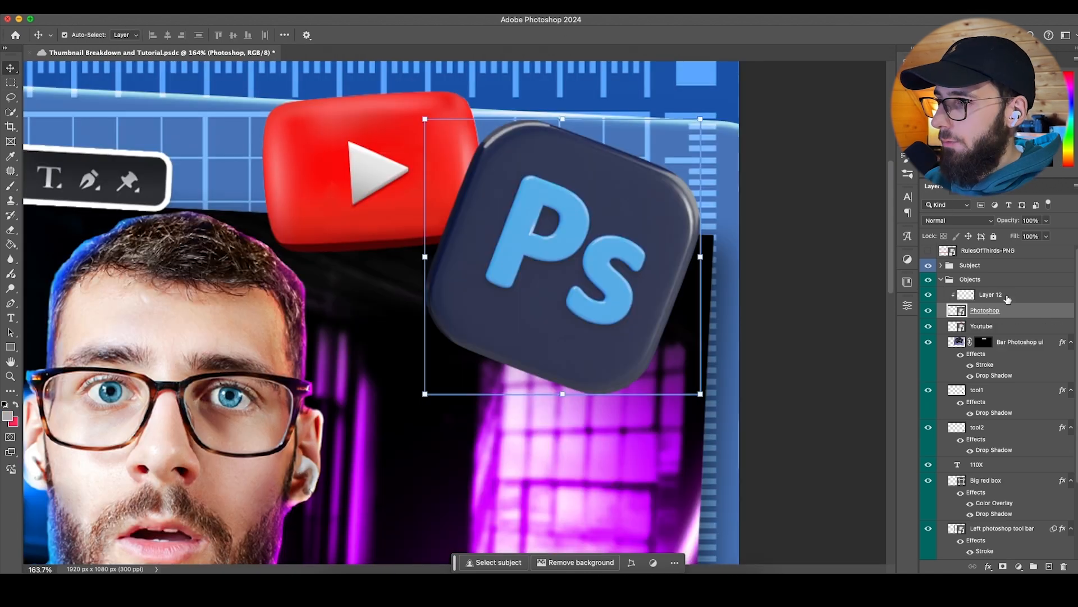
# Step: Combine clipped Layer 12 and the Photoshop icon layer into one smart object
pyautogui.rightClick(991, 310)
pyautogui.click(945, 488)
# Step: Add a thin white outside Stroke at 100% opacity to the Youtube layer
pyautogui.rightClick(981, 310)
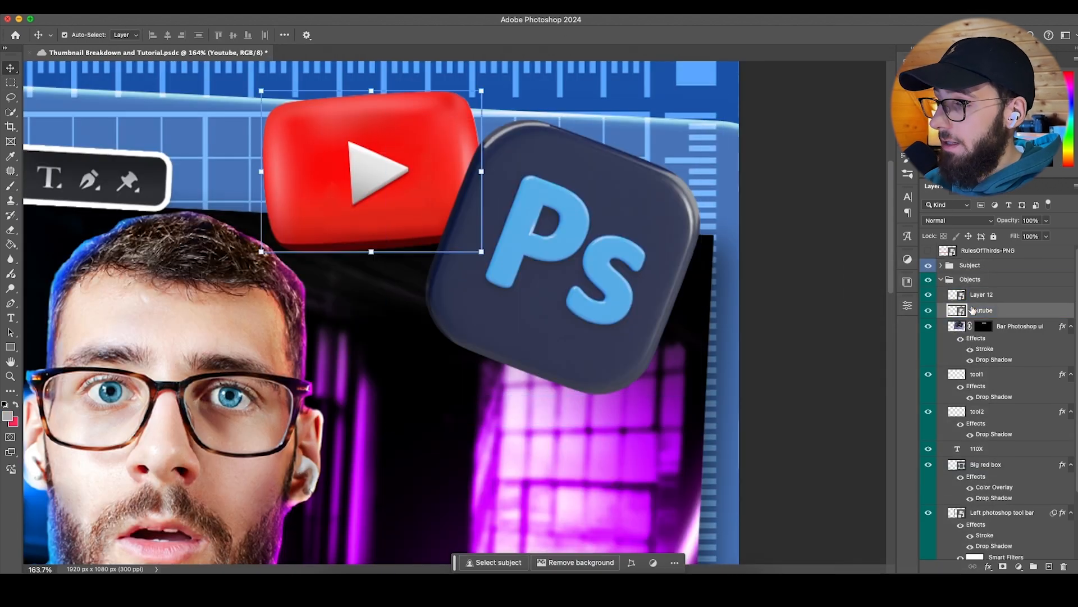
pyautogui.click(881, 316)
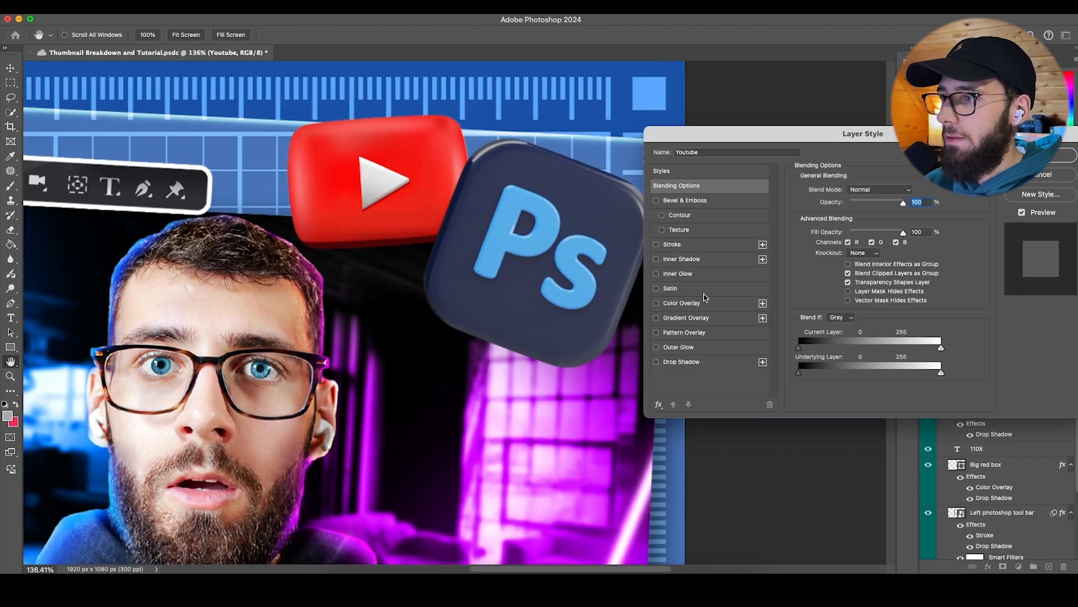
pyautogui.click(672, 245)
pyautogui.scroll(-5, 425, 242)
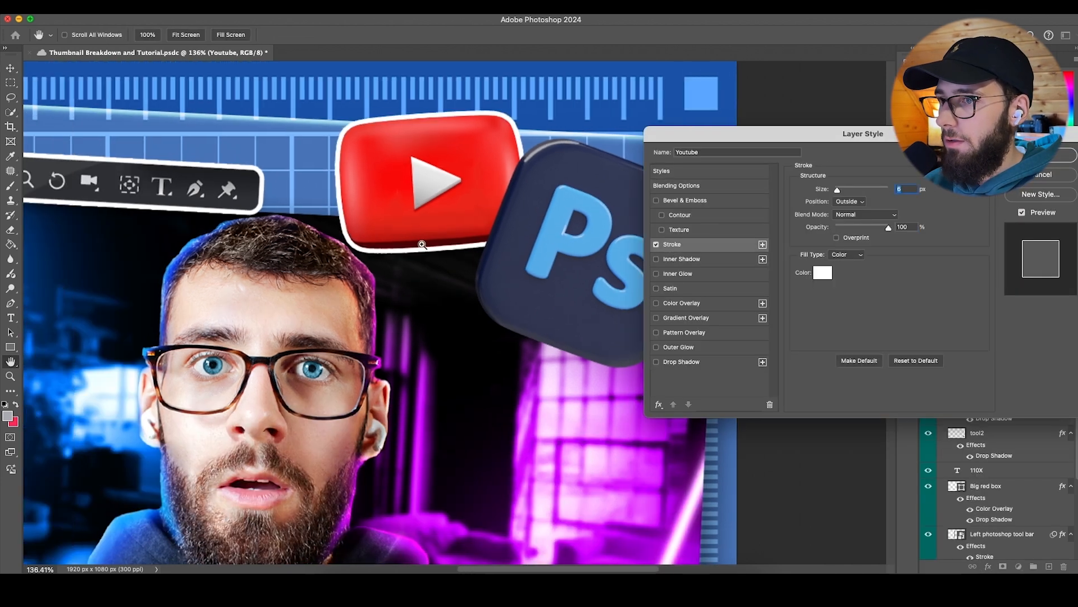
pyautogui.scroll(2, 425, 242)
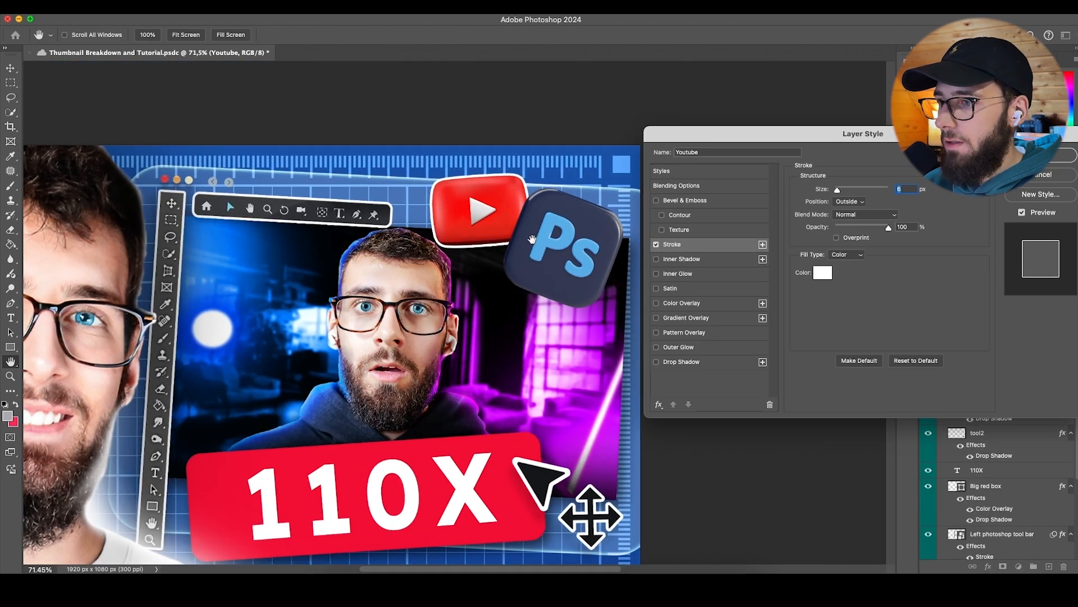
pyautogui.click(1041, 155)
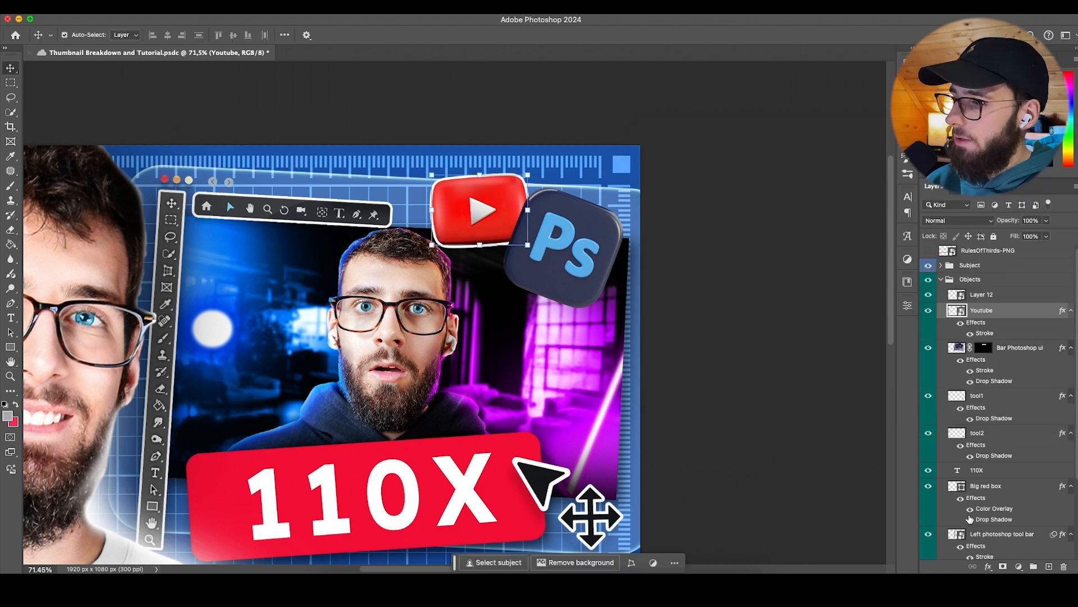
# Step: Add a 10 px white outside Stroke to the inner thumbnail image inside the Window group
pyautogui.scroll(-5, 971, 512)
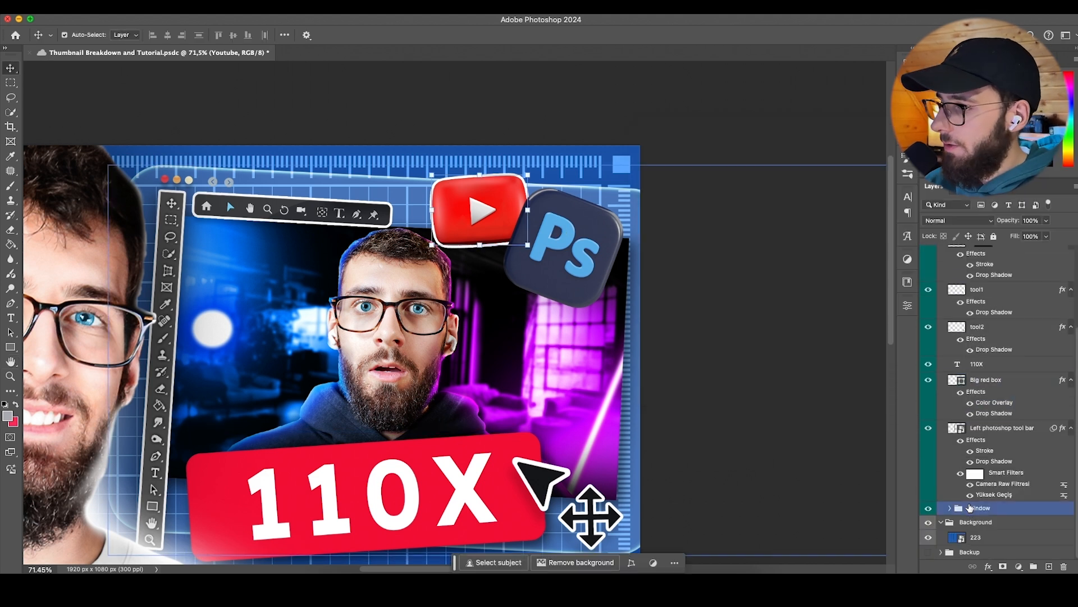
pyautogui.click(950, 510)
pyautogui.scroll(-1, 1047, 510)
pyautogui.press('h')
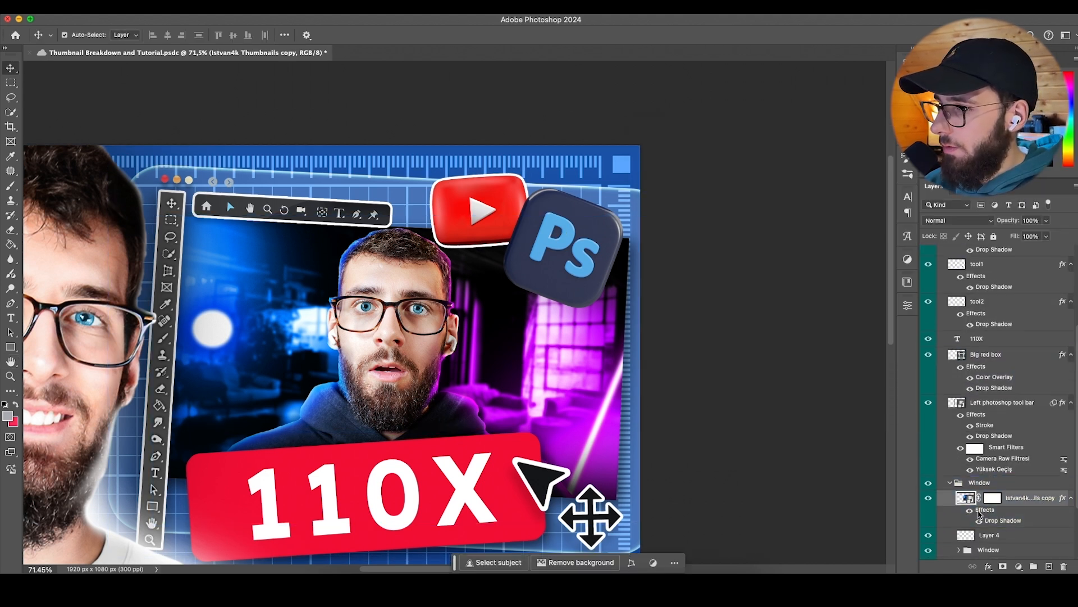
pyautogui.doubleClick(1046, 510)
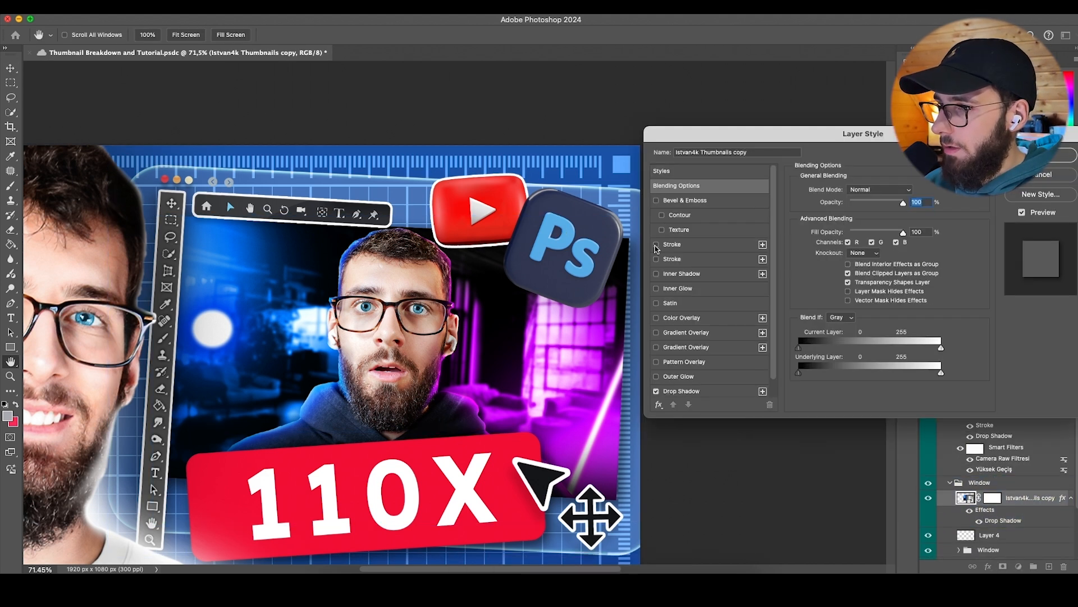
pyautogui.click(657, 258)
pyautogui.scroll(-2, 578, 292)
pyautogui.click(672, 258)
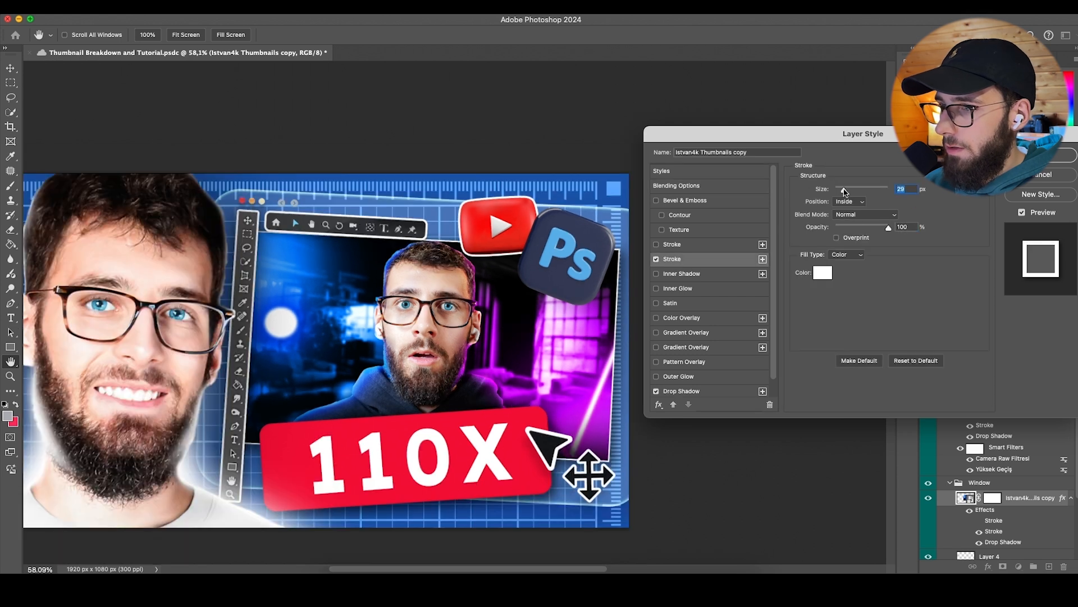
pyautogui.moveTo(846, 192); pyautogui.dragTo(841, 191)
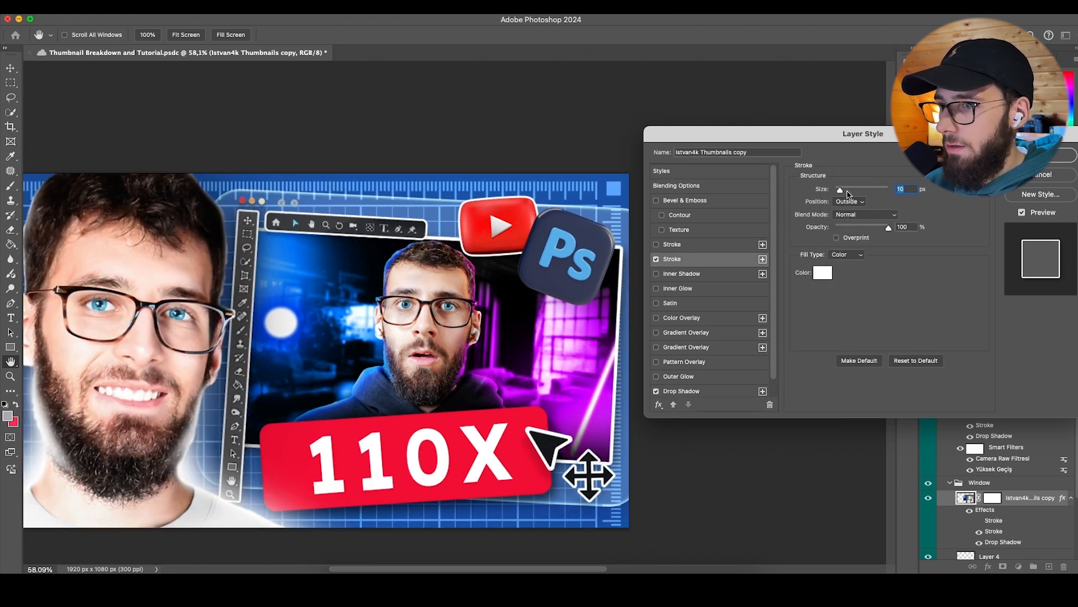
pyautogui.press('Return')
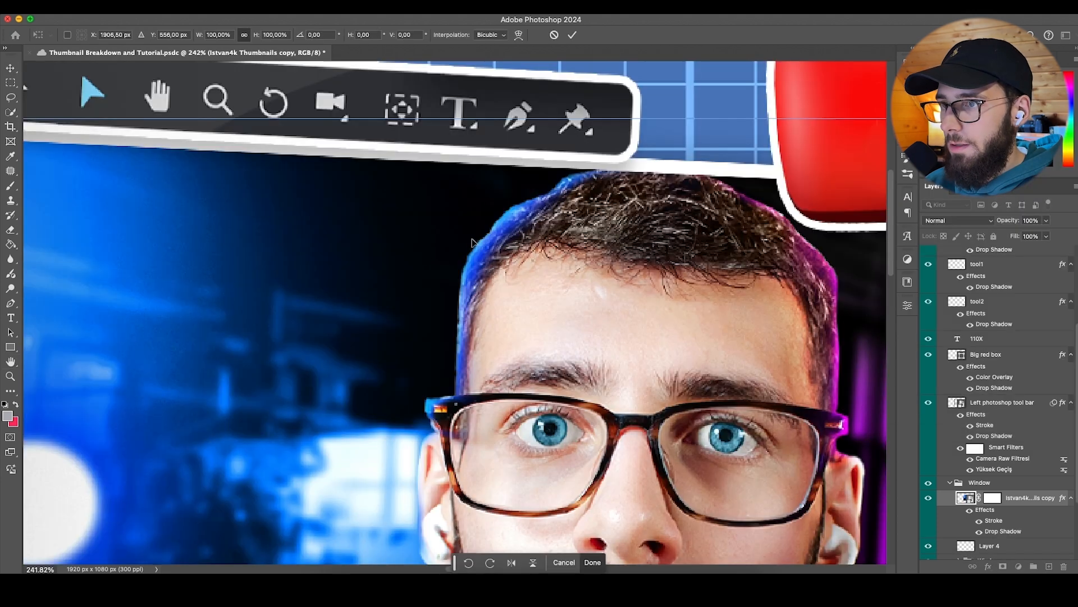
# Step: Scale the inner thumbnail image to 102.67% so it sits behind the toolbars and logos
pyautogui.scroll(-5, 472, 241)
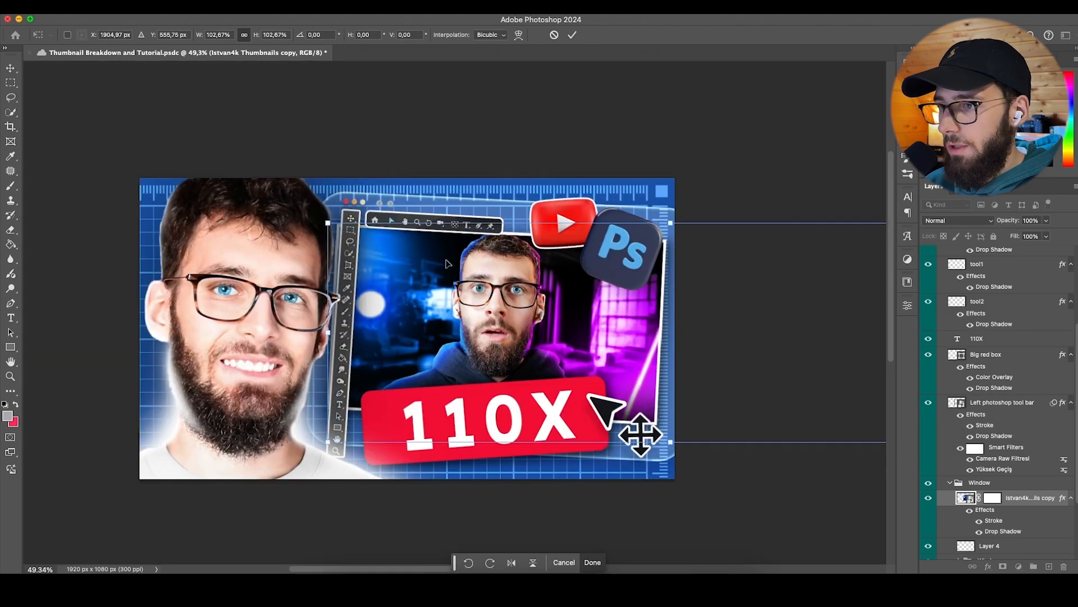
pyautogui.press('Return')
pyautogui.scroll(3, 281, 386)
pyautogui.scroll(-4, 262, 371)
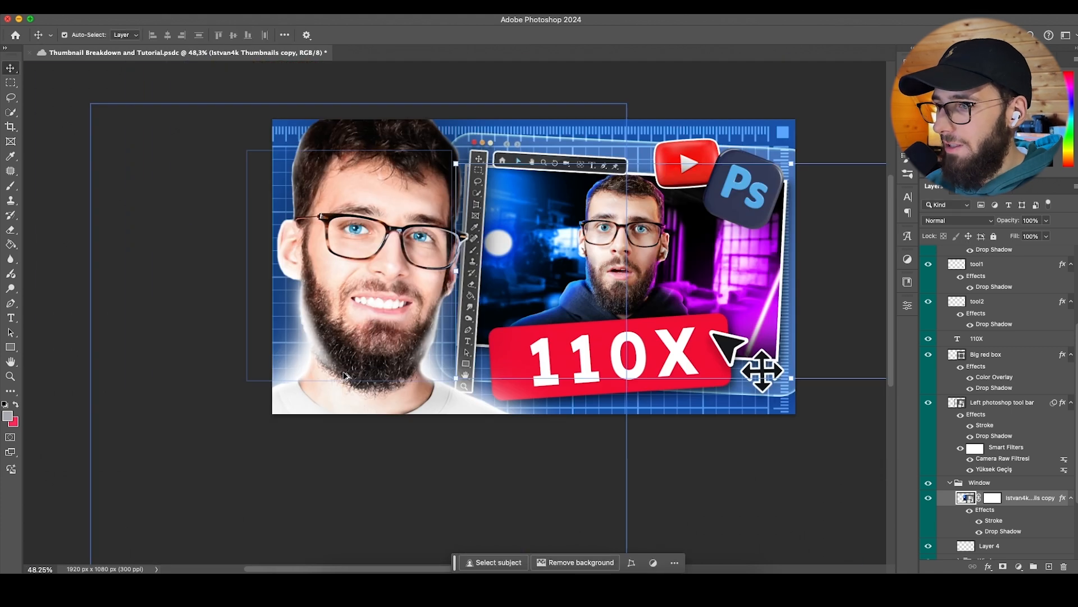
pyautogui.scroll(1, 236, 388)
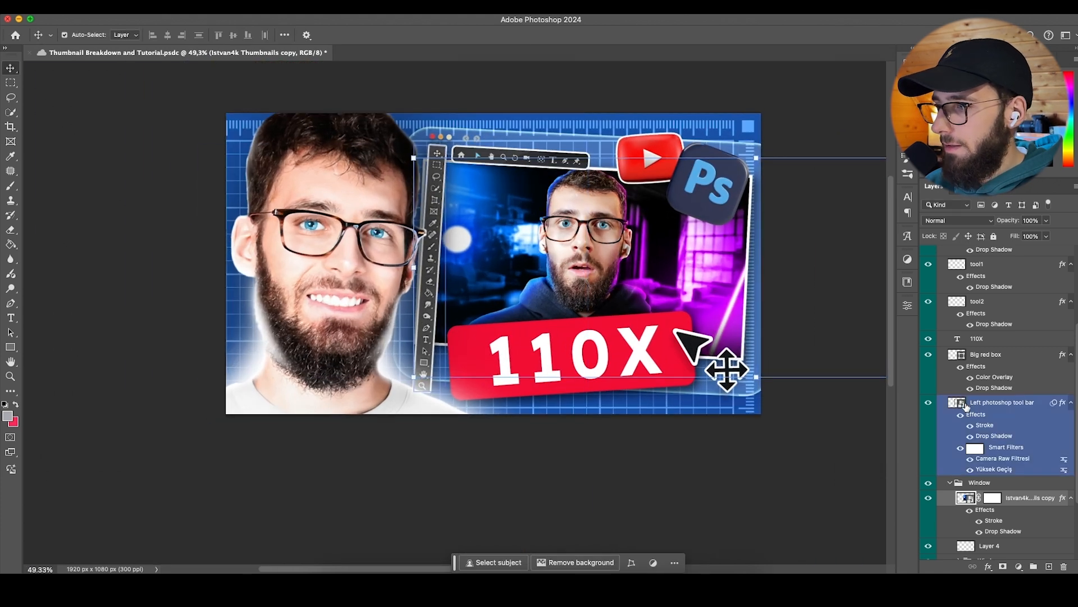
# Step: Copy the Youtube layer's stroke style onto Layer 12, the Photoshop icon, in the Objects group
pyautogui.scroll(5, 972, 387)
pyautogui.click(941, 284)
pyautogui.click(955, 268)
pyautogui.hscroll(2, 942, 272)
pyautogui.click(941, 269)
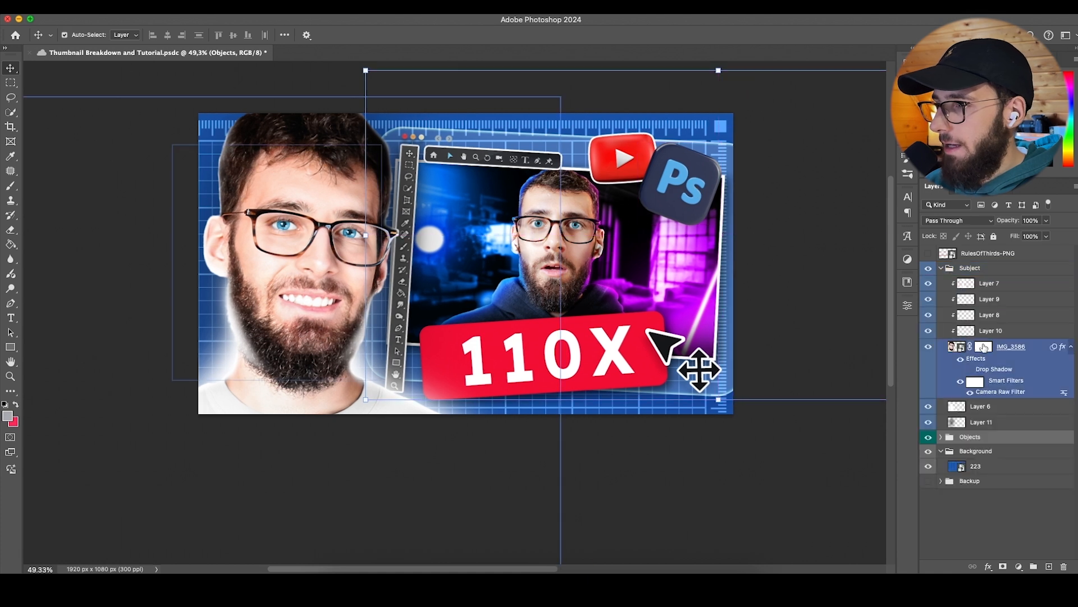
pyautogui.click(942, 269)
pyautogui.click(942, 282)
pyautogui.click(982, 297)
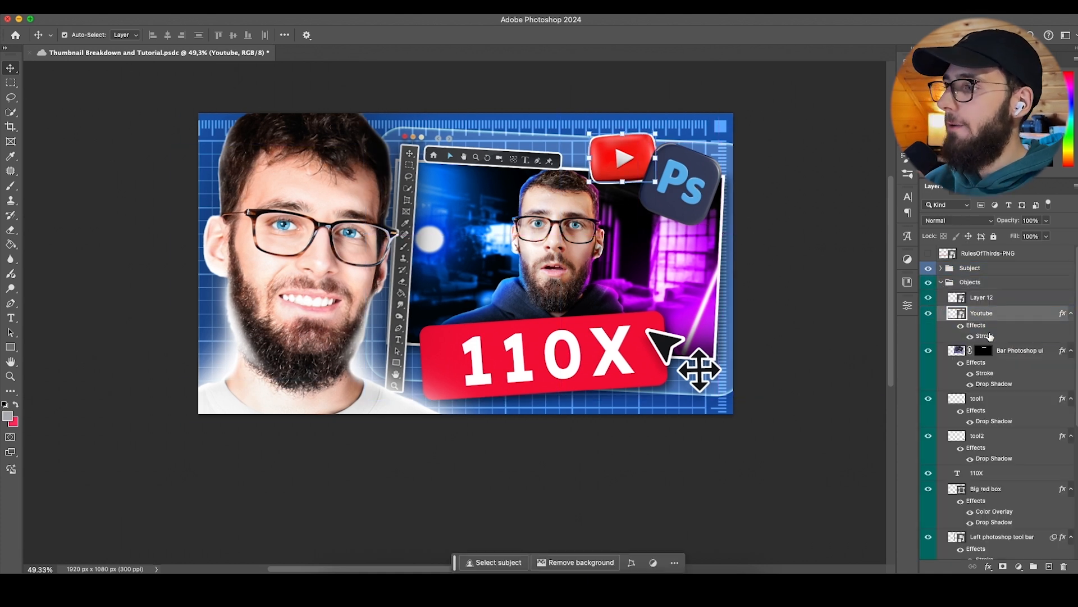
pyautogui.rightClick(983, 298)
pyautogui.click(899, 315)
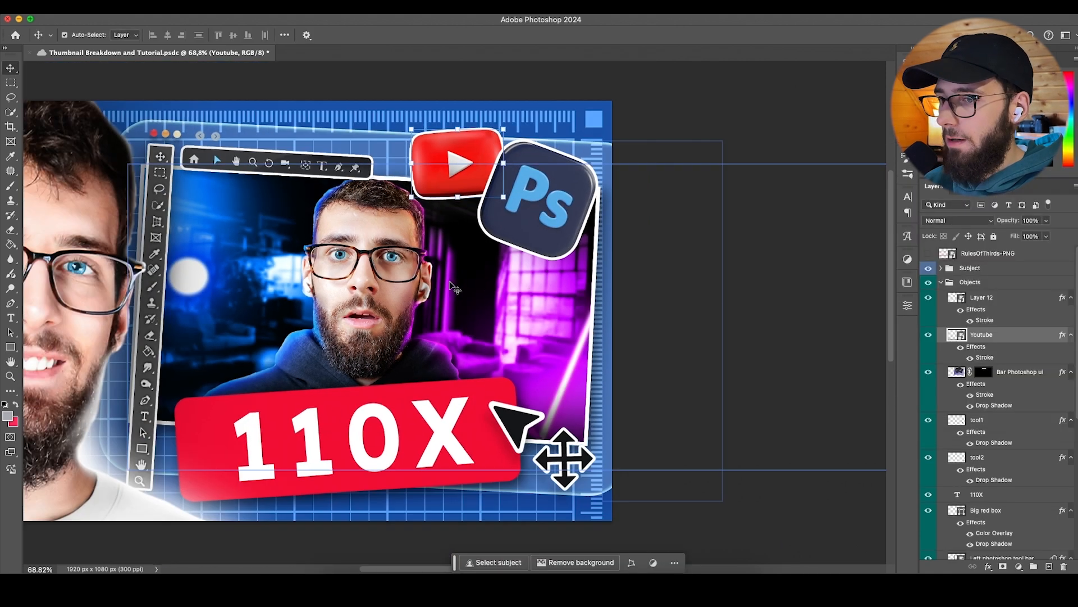
# Step: Paint black on the IMG_3586 layer mask with a 71 px brush to trim the pale fringe beside the portrait's beard
pyautogui.scroll(-3, 437, 331)
pyautogui.hscroll(-6, 524, 98)
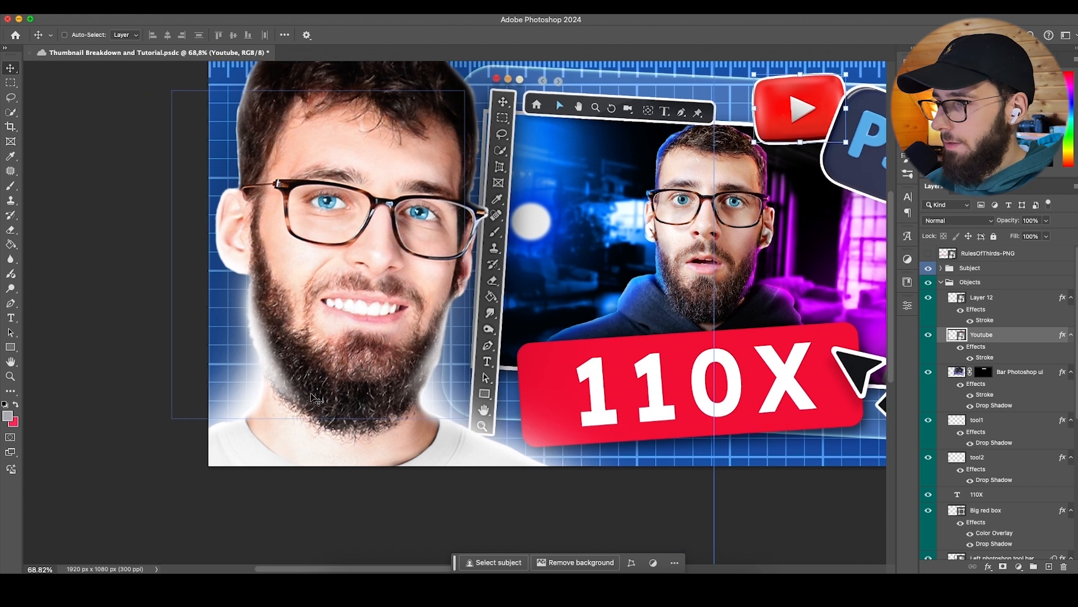
pyautogui.click(959, 284)
pyautogui.click(941, 282)
pyautogui.click(941, 268)
pyautogui.click(955, 407)
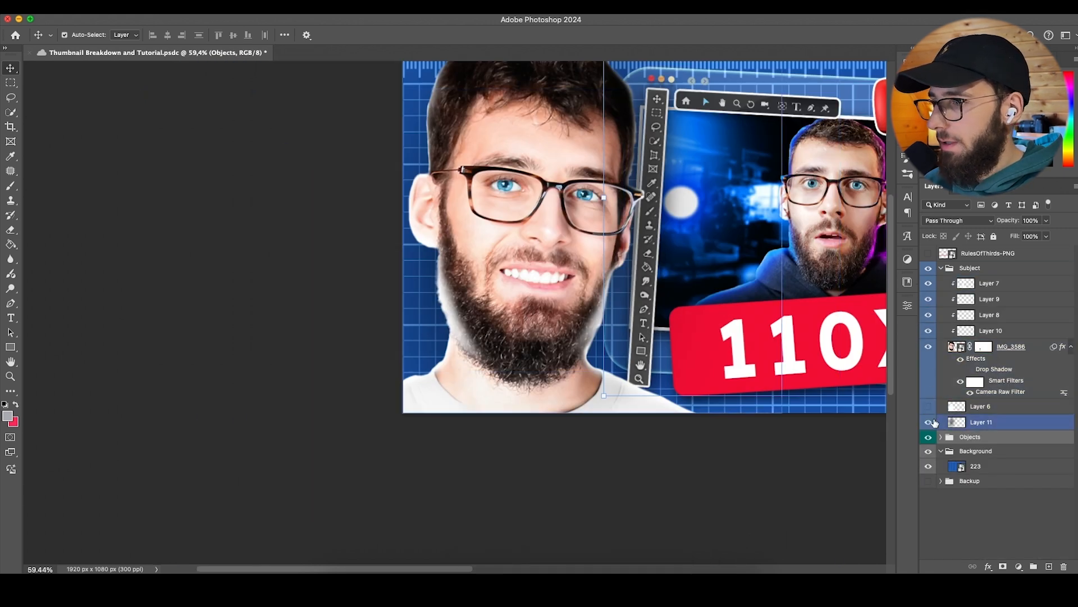
pyautogui.click(983, 347)
pyautogui.scroll(5, 450, 285)
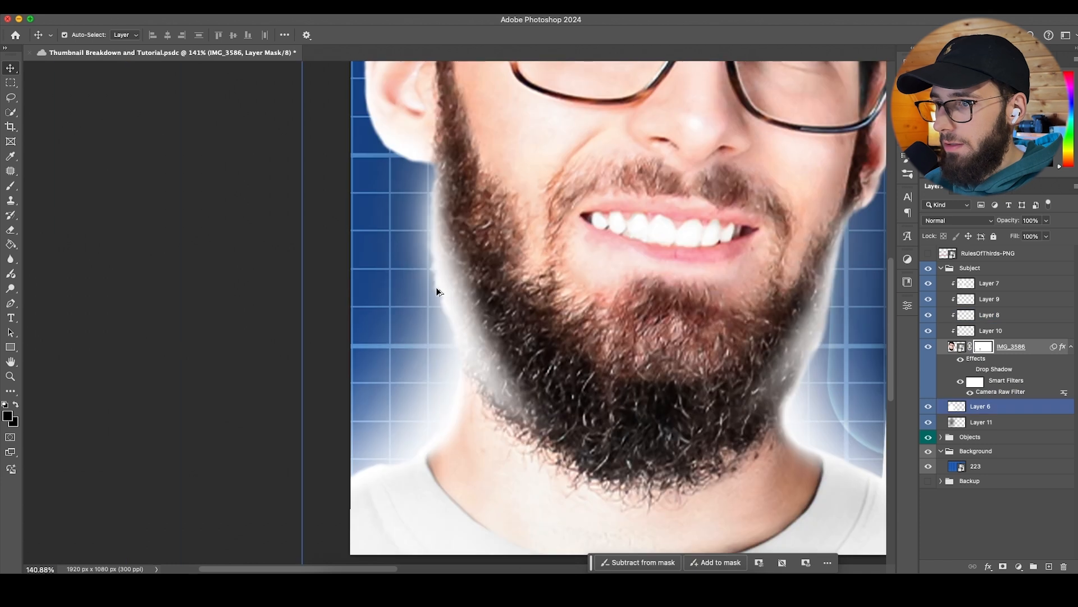
pyautogui.press('b')
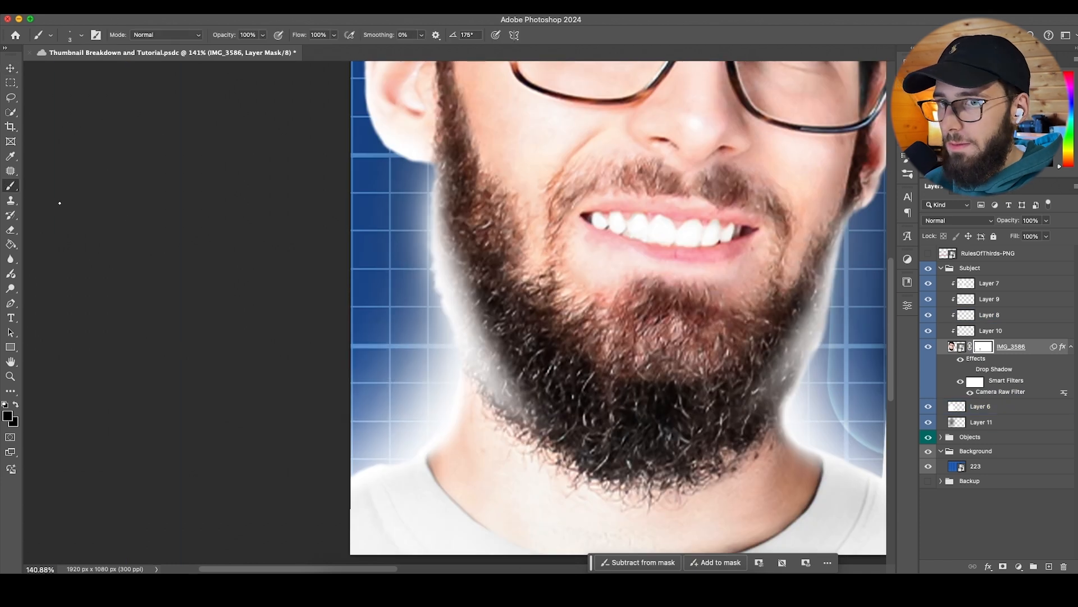
pyautogui.moveTo(411, 307); pyautogui.dragTo(438, 308)
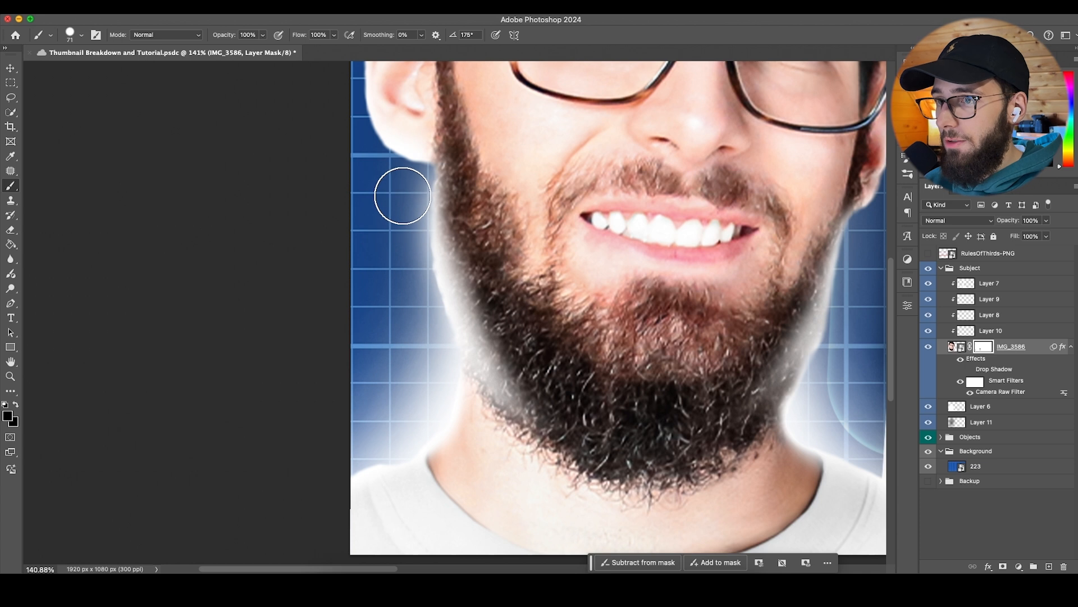
# Step: Refine the portrait's mask along both sides of the jaw using a 71 px brush at 88% hardness
pyautogui.hscroll(5, 640, 332)
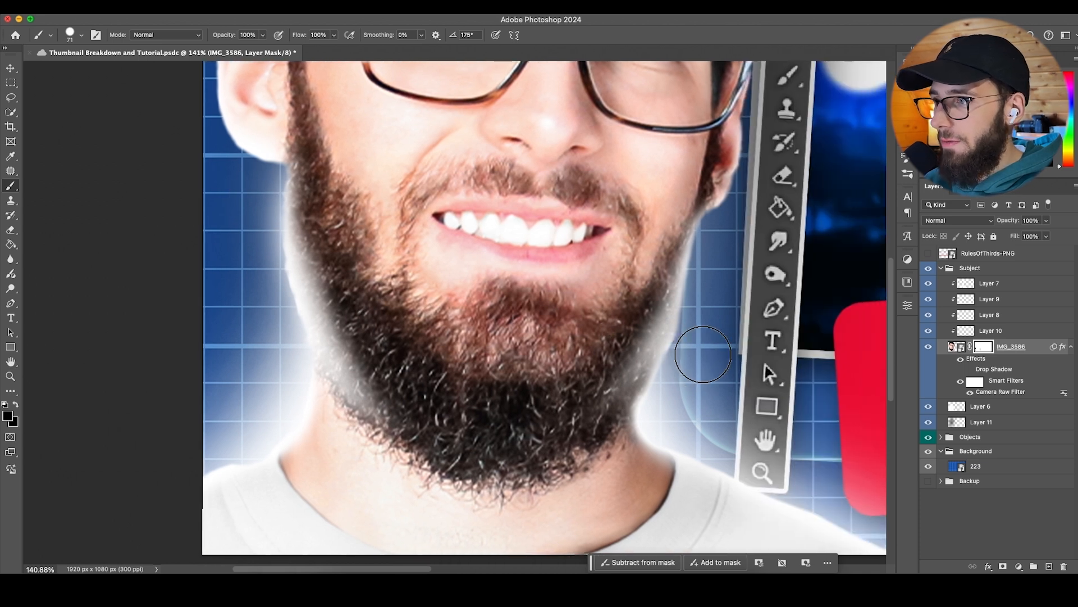
pyautogui.rightClick(706, 349)
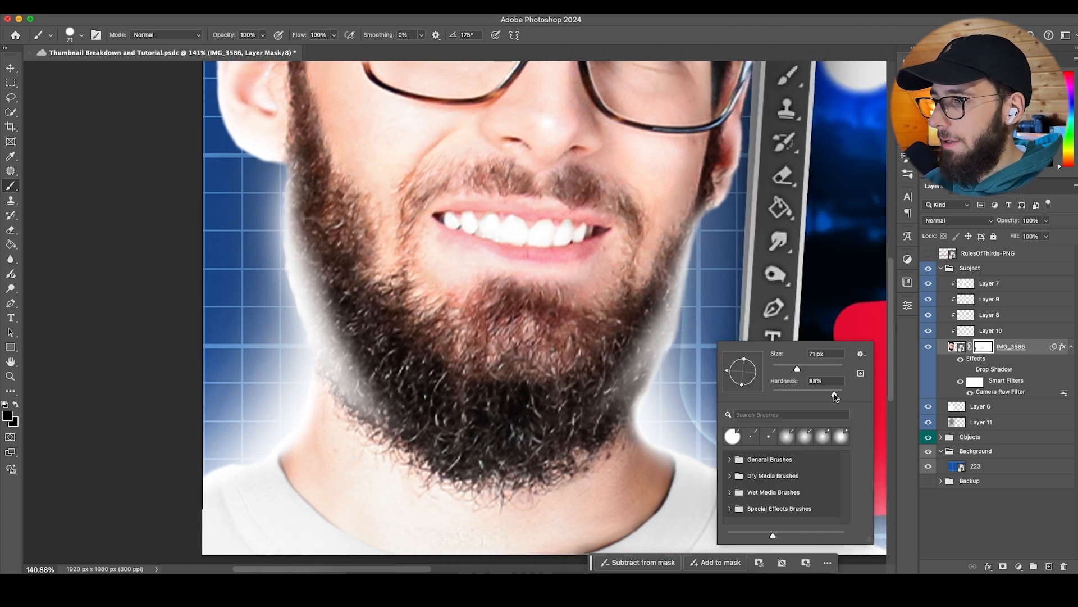
pyautogui.click(710, 345)
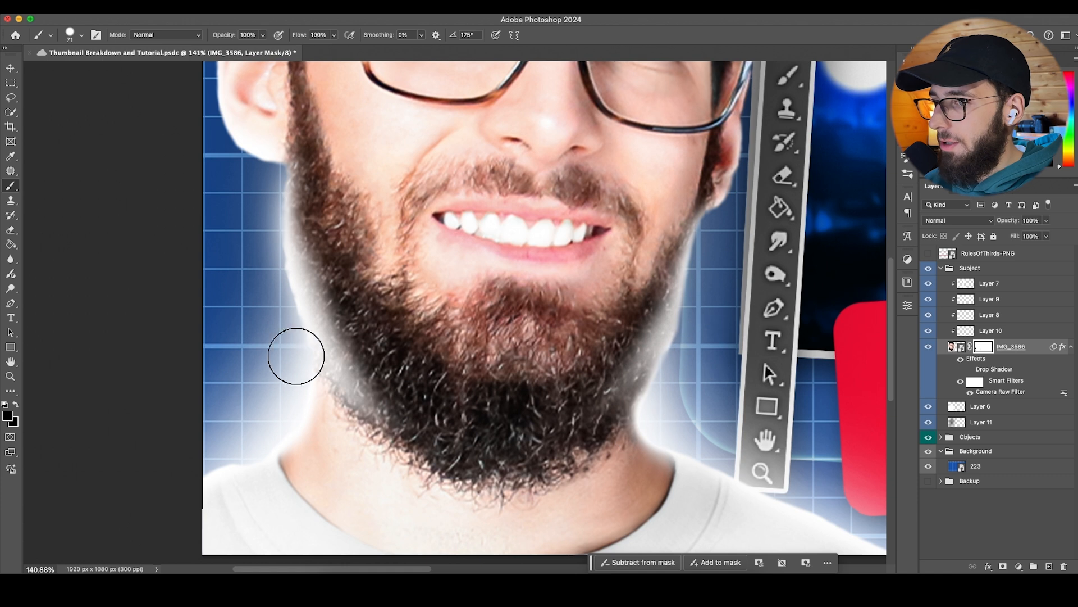
pyautogui.scroll(-1, 263, 326)
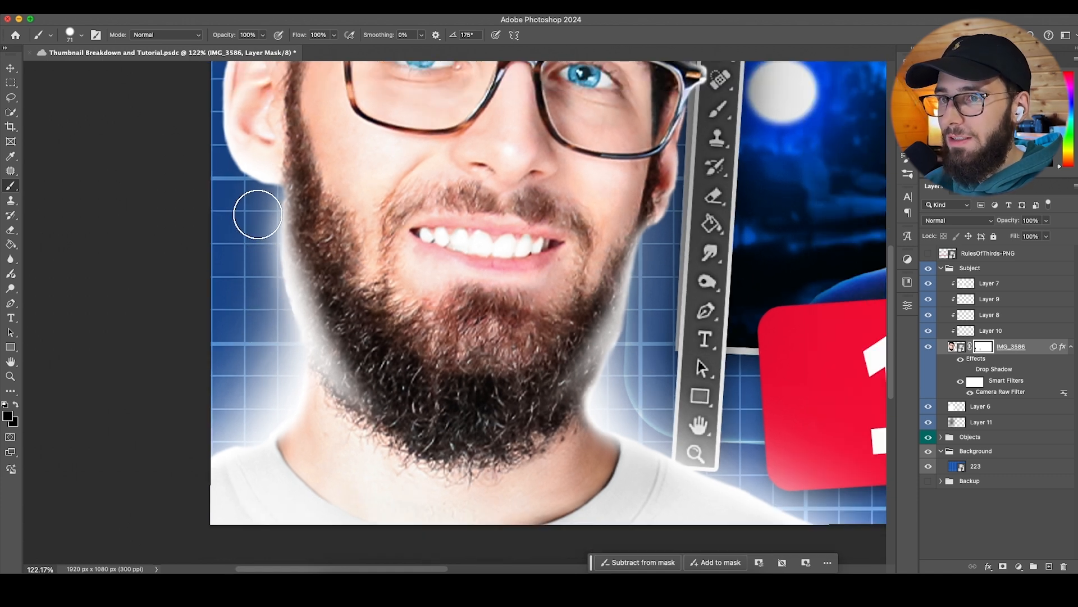
pyautogui.scroll(-5, 293, 259)
pyautogui.hscroll(-3, 324, 318)
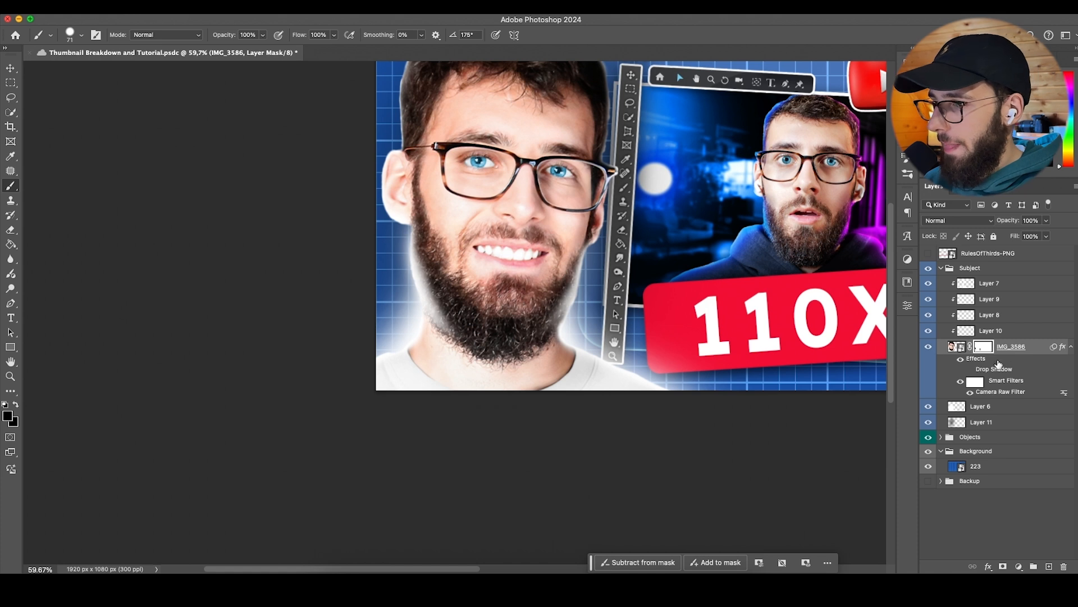
# Step: Compare the portrait with and without its drop shadow and the clipped Layer 8 retouching
pyautogui.click(956, 346)
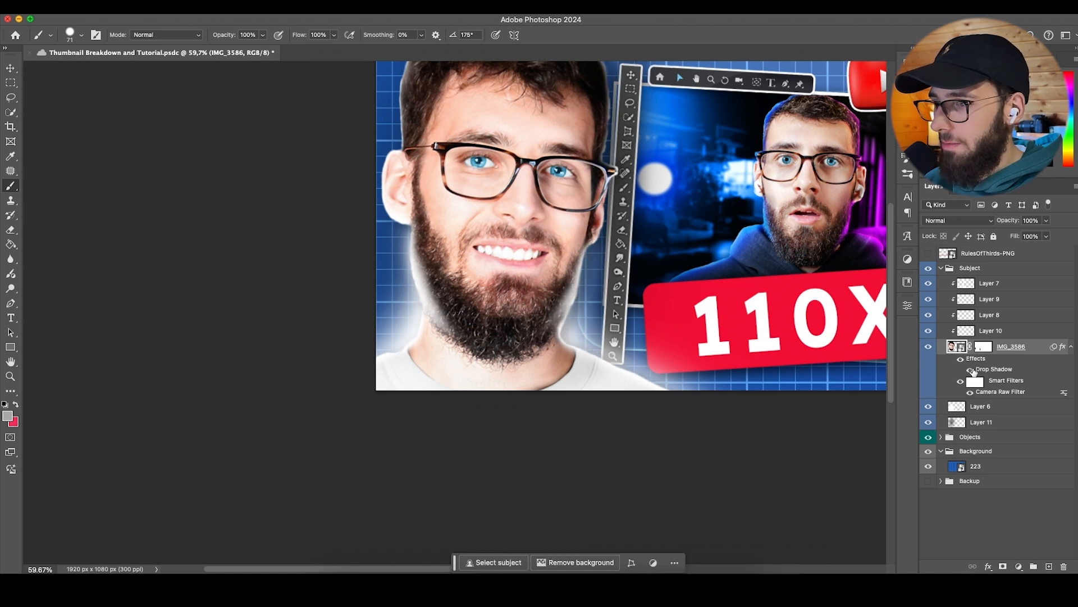
pyautogui.hscroll(3, 649, 367)
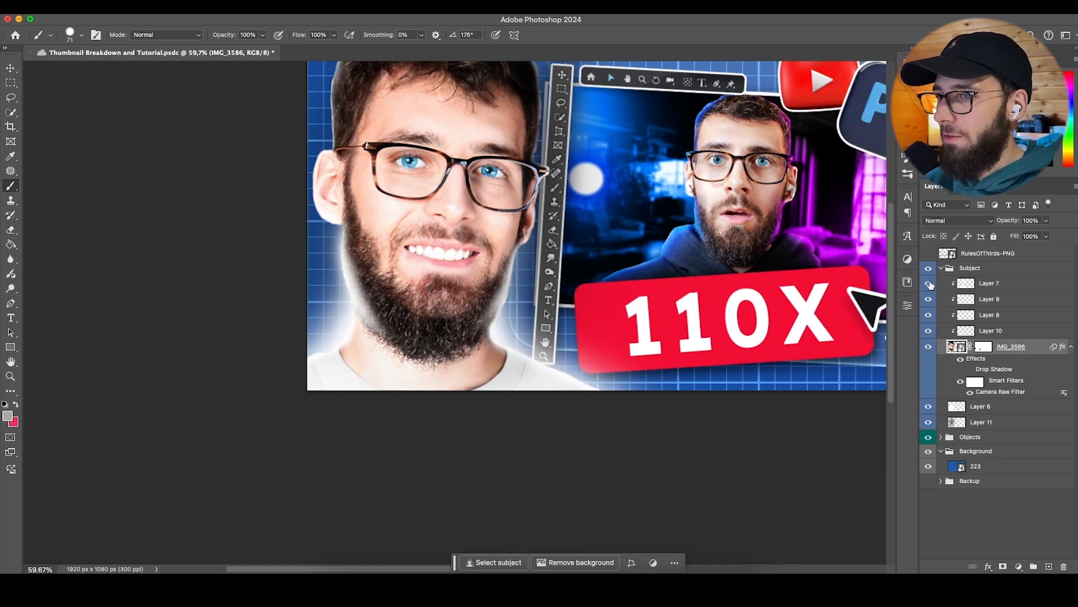
pyautogui.click(929, 314)
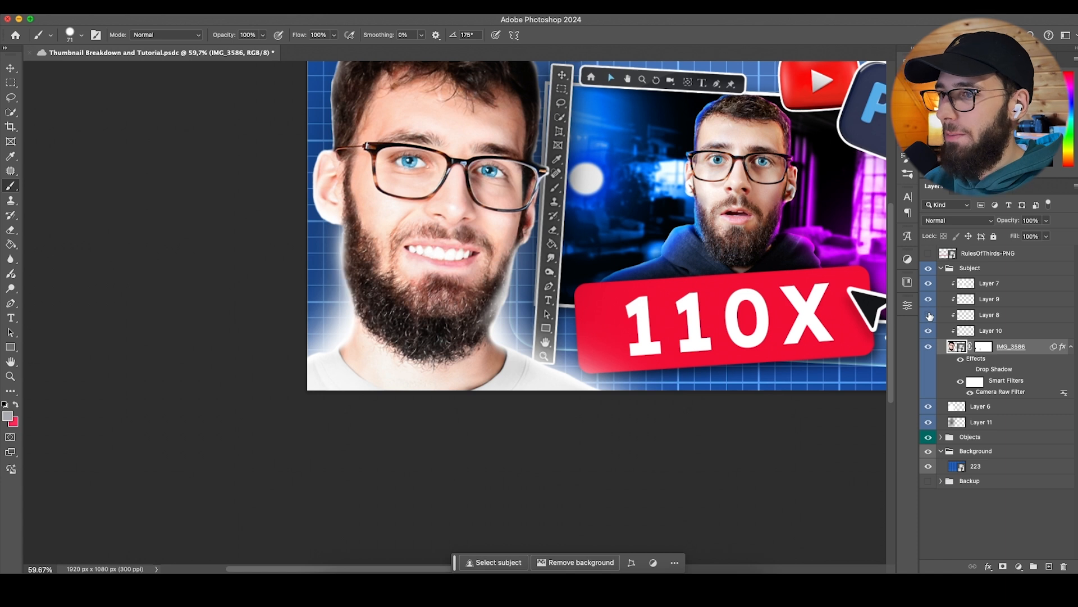
pyautogui.click(929, 316)
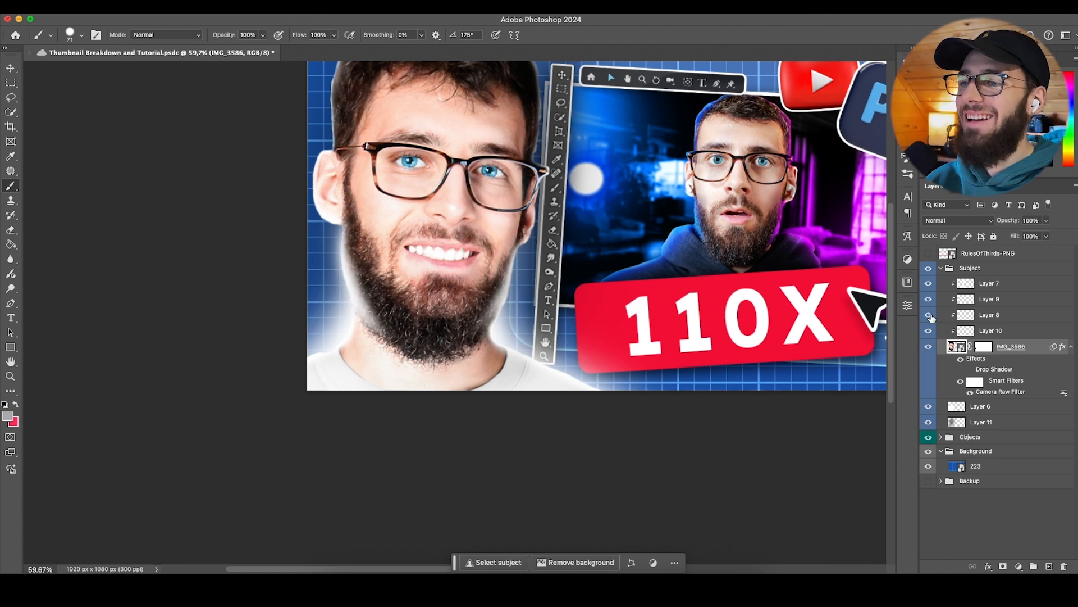
pyautogui.click(989, 315)
pyautogui.click(958, 220)
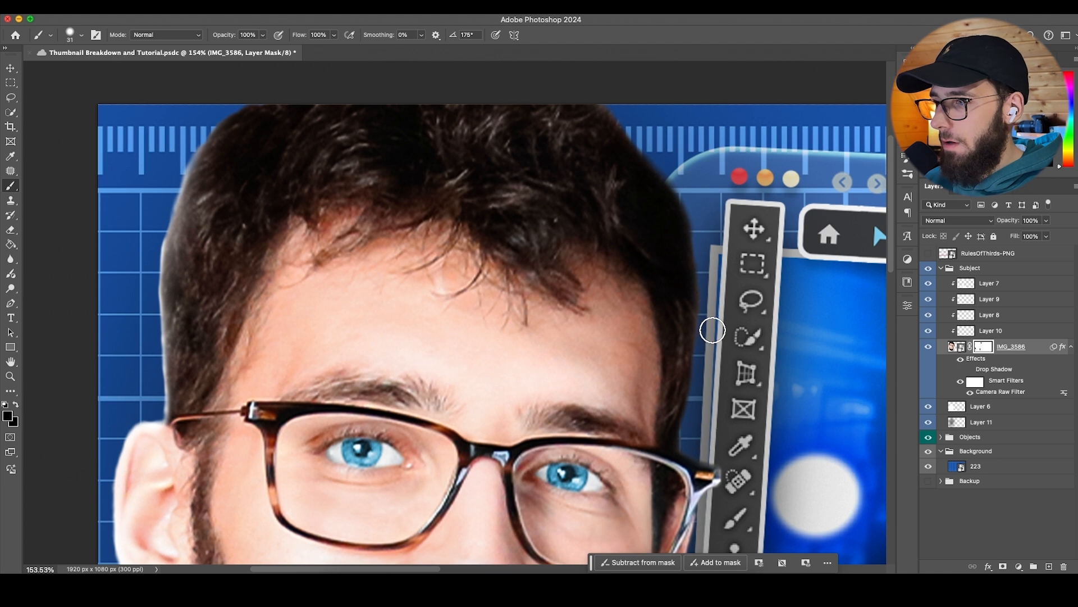
# Step: Add a new layer clipped to the IMG_3586 portrait and set its blend mode to Overlay
pyautogui.scroll(-5, 478, 235)
pyautogui.scroll(-5, 483, 239)
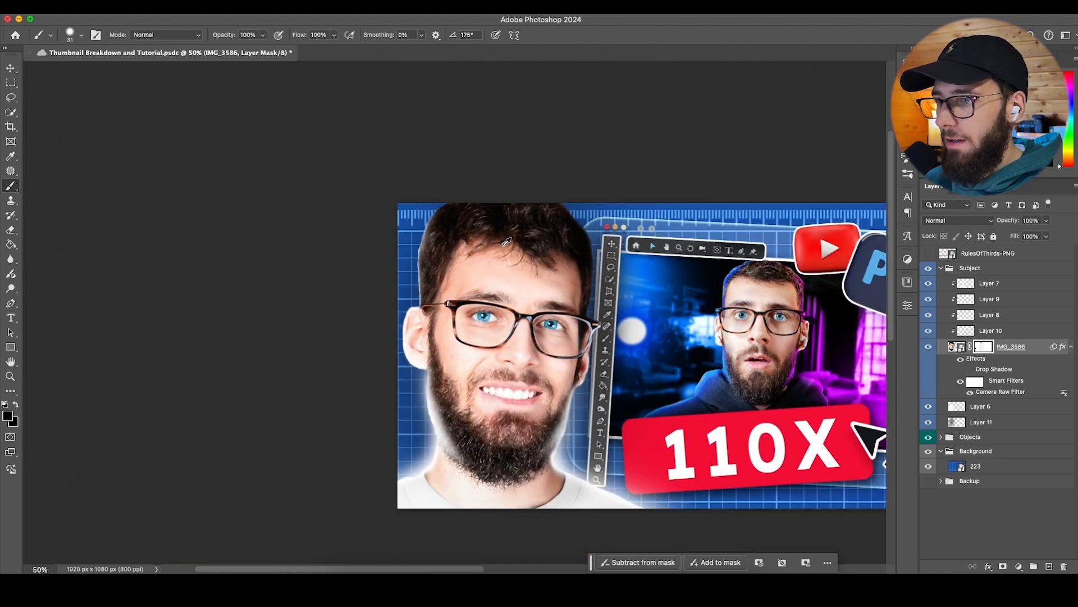
pyautogui.hscroll(2, 555, 274)
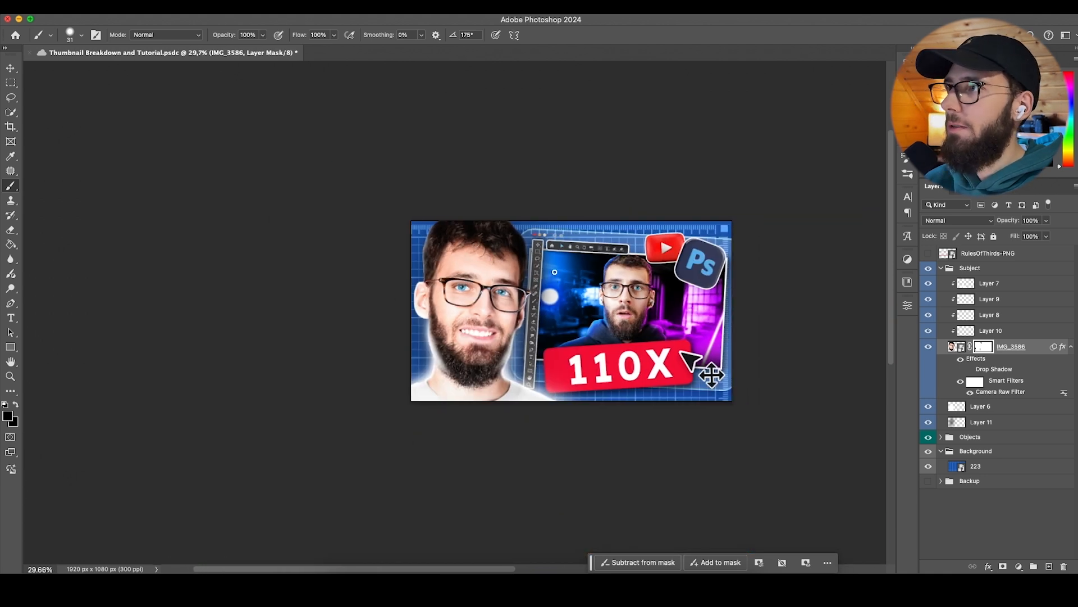
pyautogui.scroll(3, 547, 270)
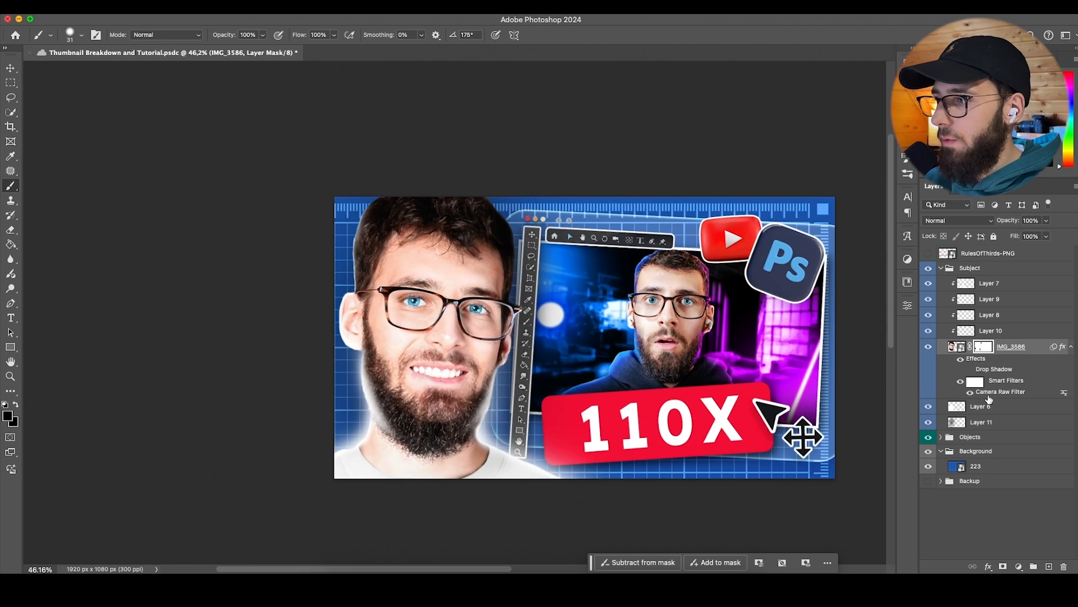
pyautogui.press('super+shift+alt+n')
pyautogui.click(958, 221)
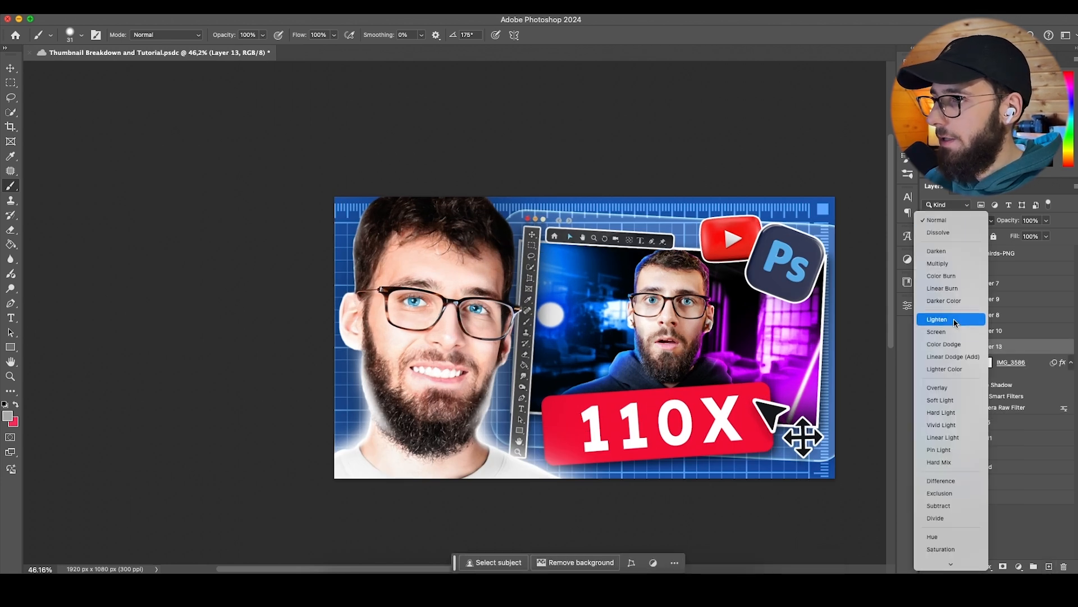
pyautogui.click(944, 387)
# Step: Brush soft white highlights along the edges of the portrait's hair on the Overlay layer
pyautogui.moveTo(378, 197); pyautogui.dragTo(411, 198)
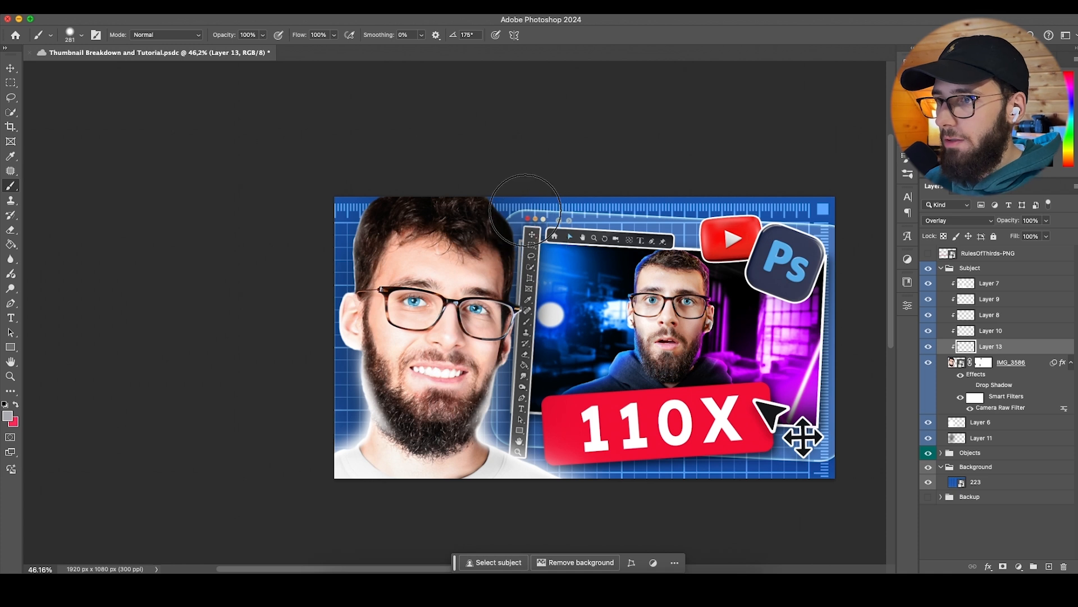
pyautogui.scroll(5, 477, 204)
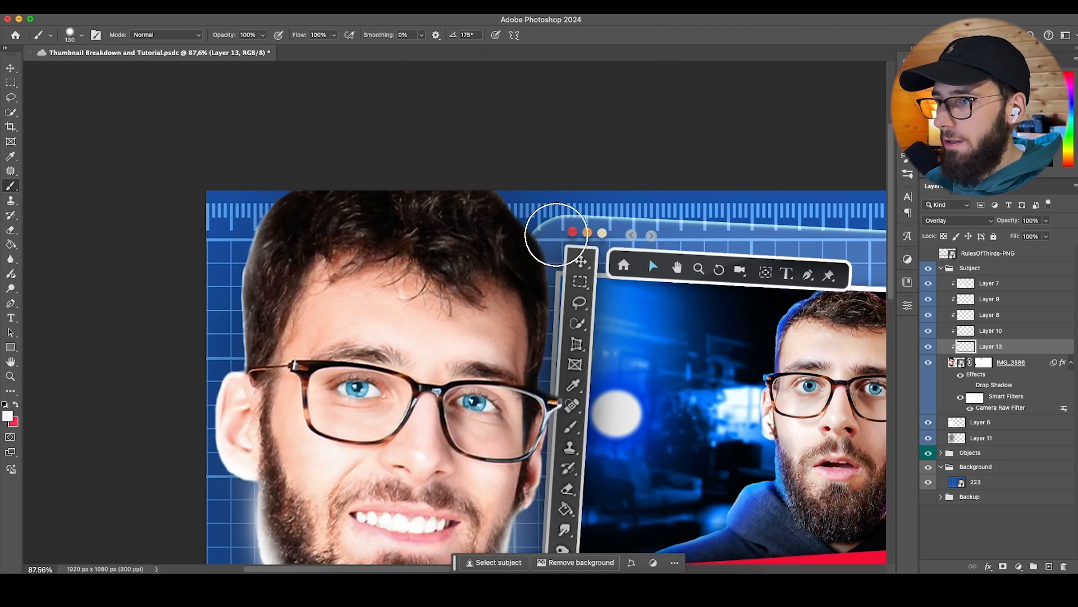
pyautogui.moveTo(565, 360); pyautogui.dragTo(547, 373)
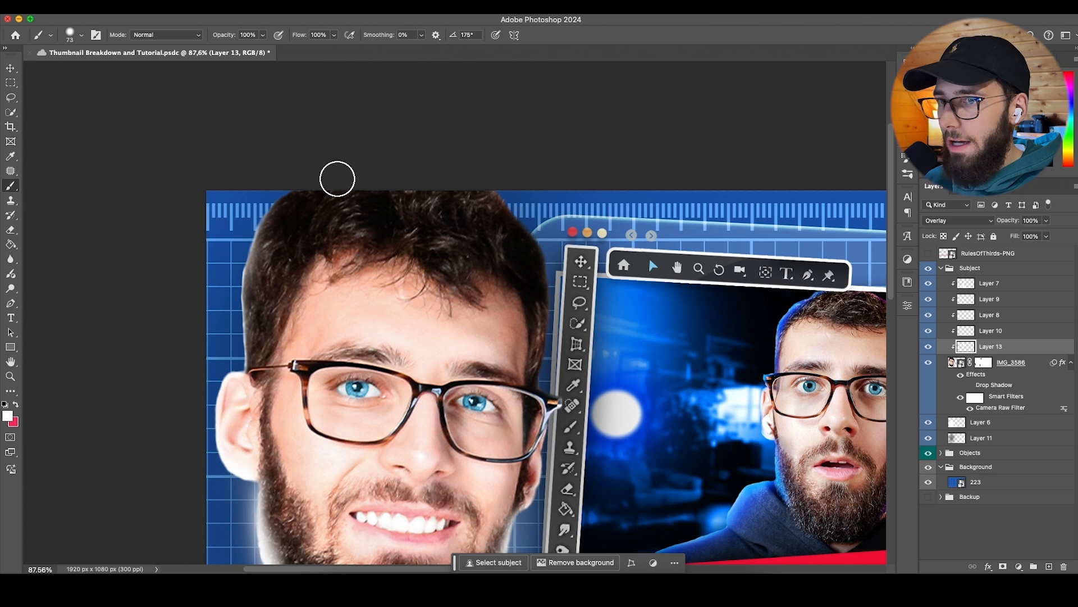
pyautogui.scroll(-5, 369, 178)
pyautogui.scroll(3, 520, 188)
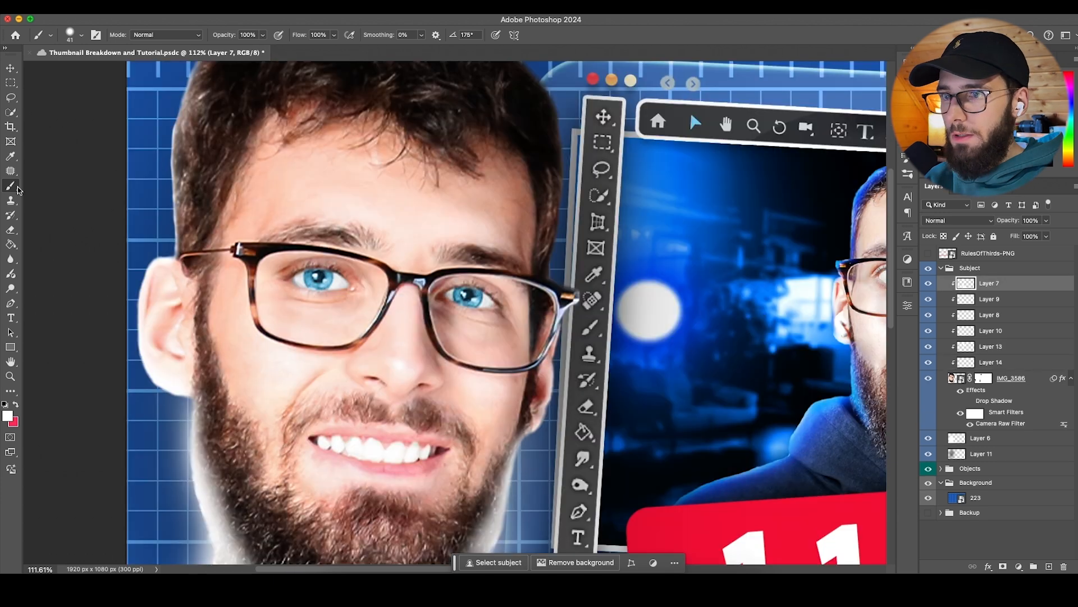
# Step: Compare the thumbnail with and without the glow on Layer 6 and the shading on Layer 11 behind the portrait
pyautogui.click(1020, 365)
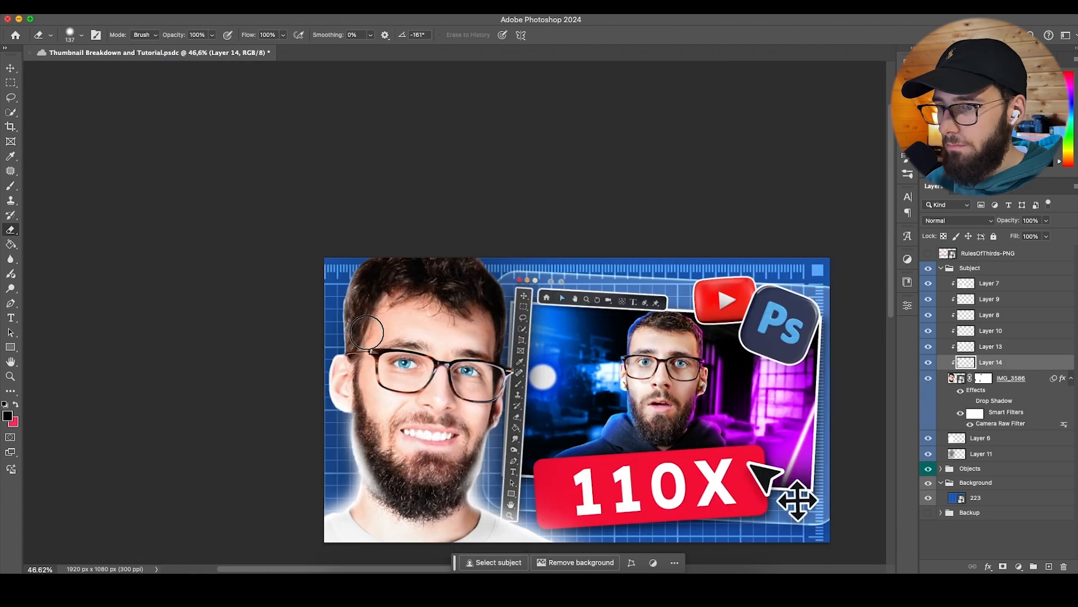
pyautogui.scroll(-1, 366, 333)
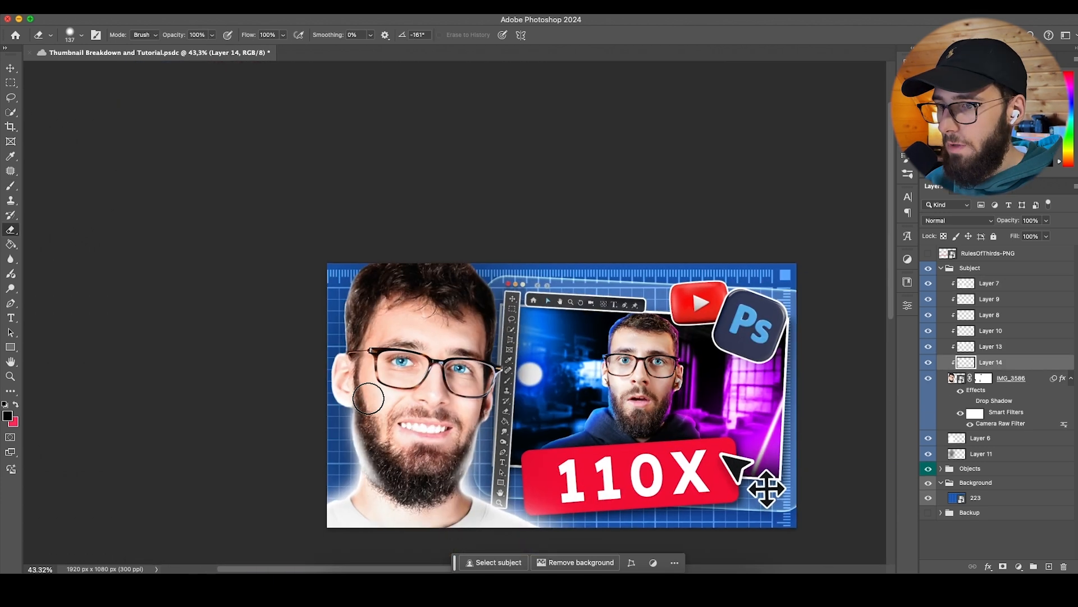
pyautogui.scroll(-2, 386, 413)
pyautogui.scroll(-1, 388, 411)
pyautogui.click(929, 439)
pyautogui.click(929, 438)
pyautogui.click(926, 456)
pyautogui.click(926, 456)
pyautogui.click(927, 456)
pyautogui.click(926, 456)
pyautogui.click(928, 454)
pyautogui.click(928, 454)
pyautogui.click(927, 454)
pyautogui.scroll(-5, 367, 207)
pyautogui.scroll(6, 385, 281)
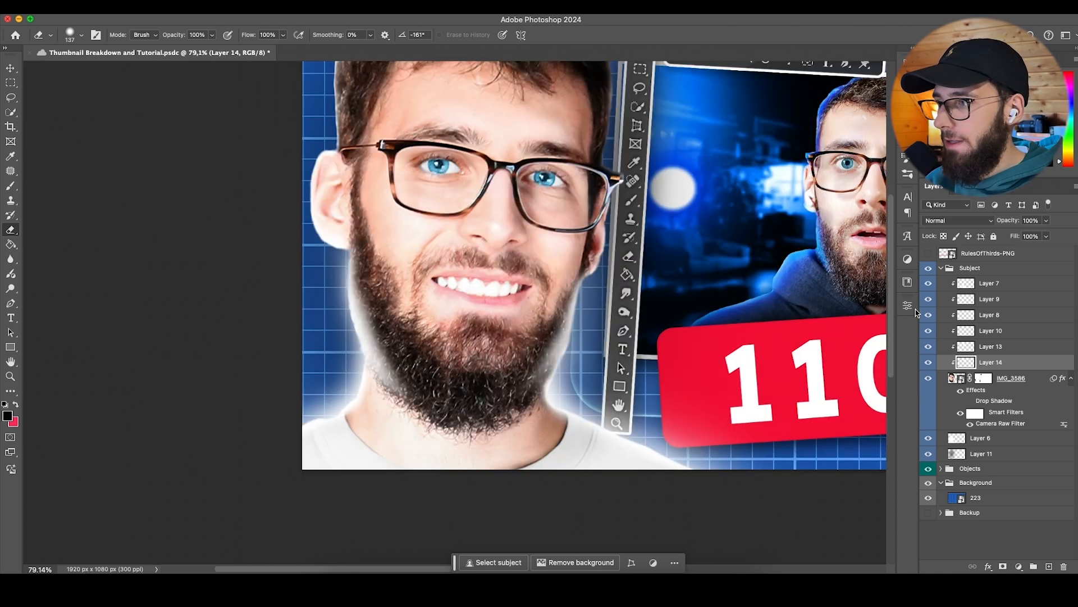
# Step: Compare the portrait with and without the clipped beard-edge light on Layer 8 and Layer 9, close up and at thumbnail size
pyautogui.click(928, 314)
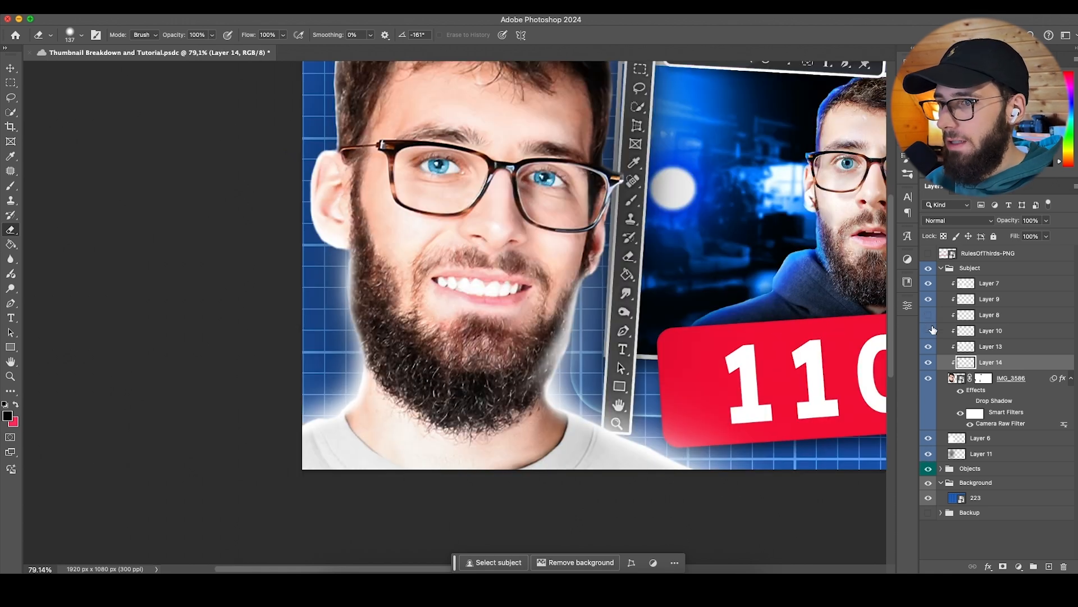
pyautogui.click(928, 317)
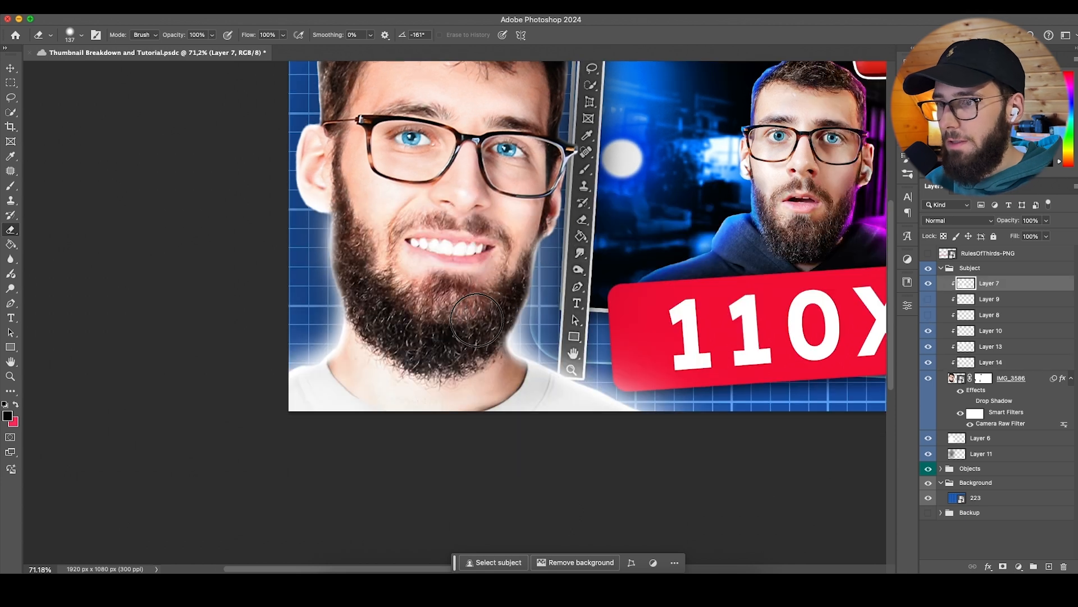
pyautogui.rightClick(490, 301)
pyautogui.moveTo(572, 350); pyautogui.dragTo(571, 350)
pyautogui.click(478, 315)
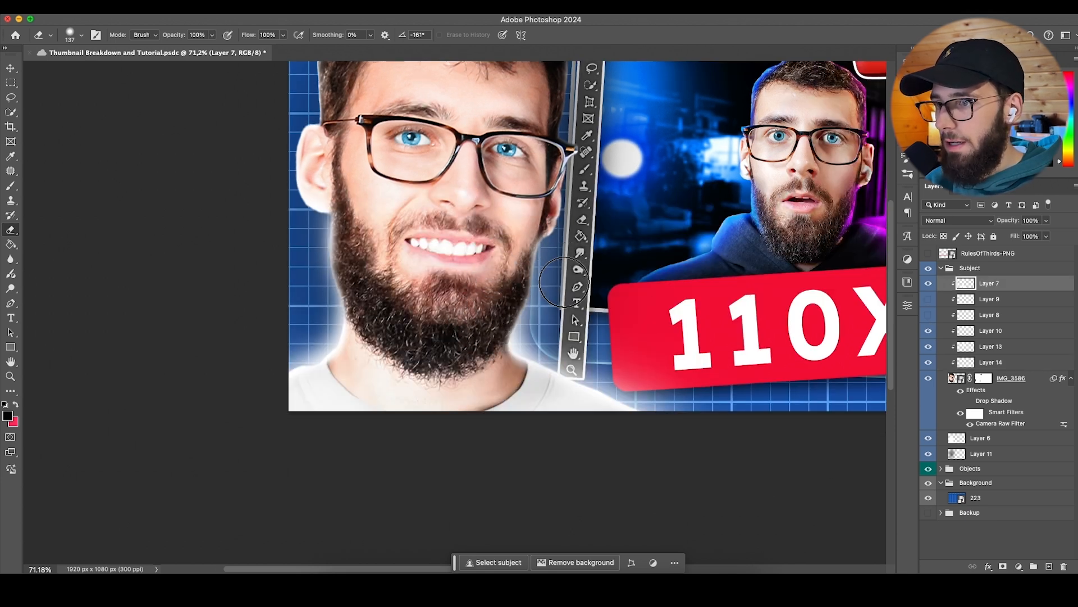
pyautogui.scroll(-8, 565, 281)
pyautogui.scroll(-3, 556, 234)
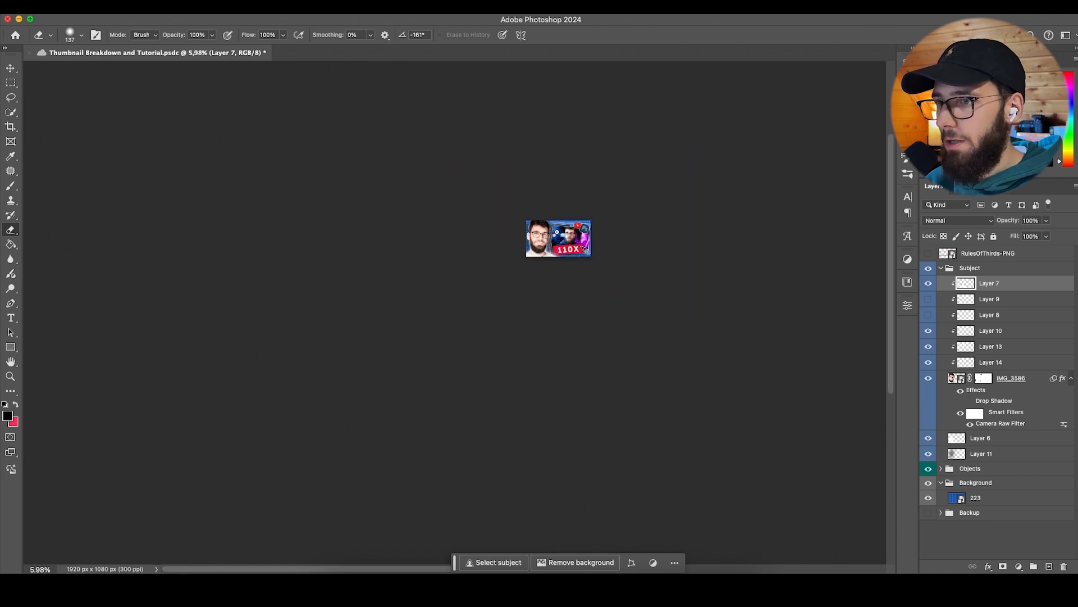
pyautogui.scroll(3, 598, 232)
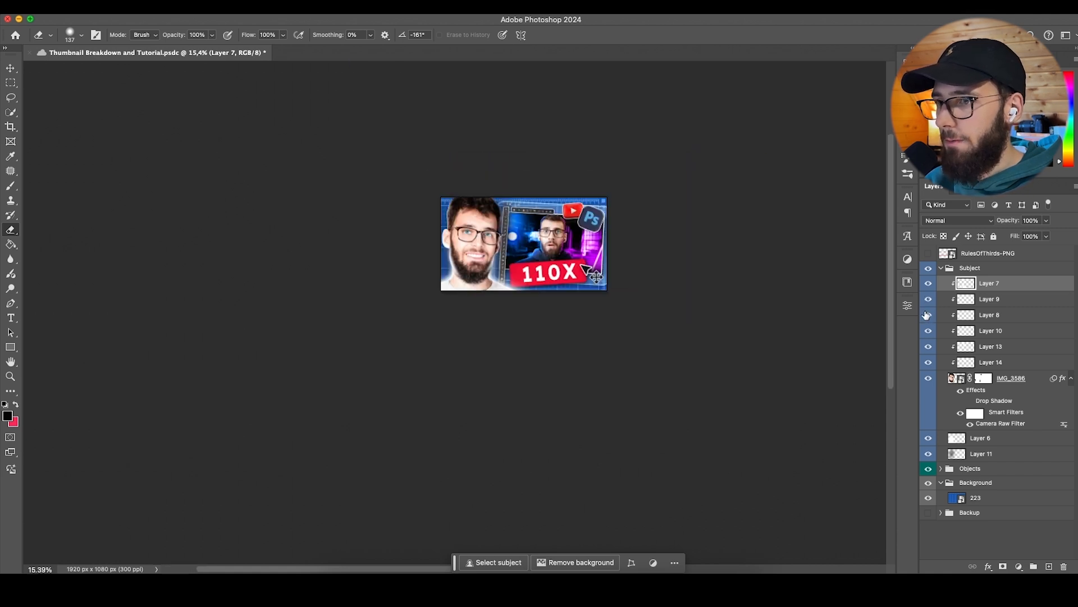
# Step: Try a much lower opacity, such as 9%, for the beard-edge light on Layer 8
pyautogui.click(1004, 301)
pyautogui.click(995, 310)
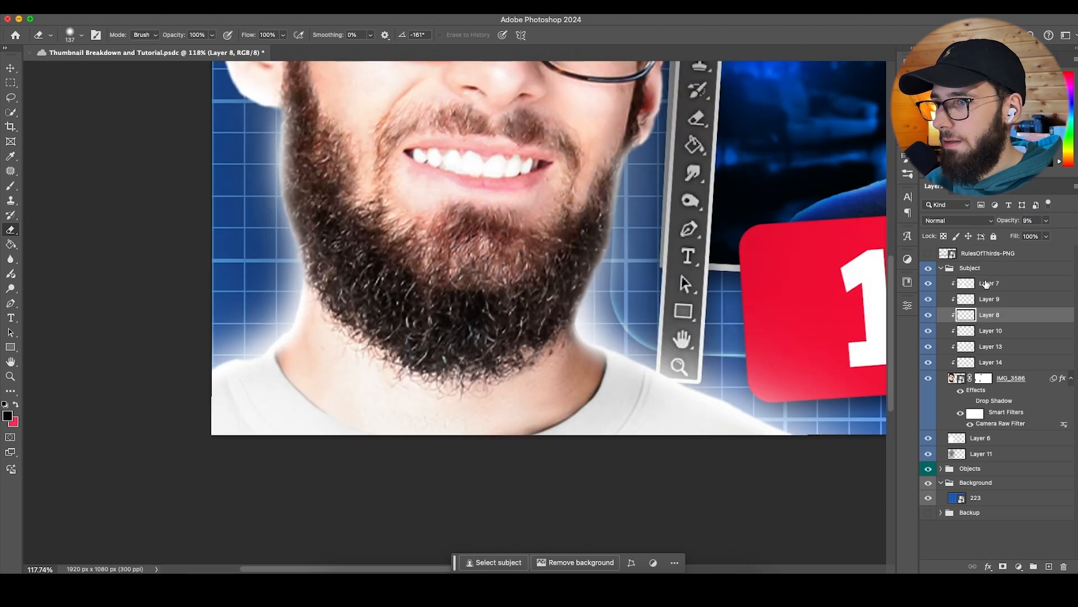
pyautogui.click(988, 305)
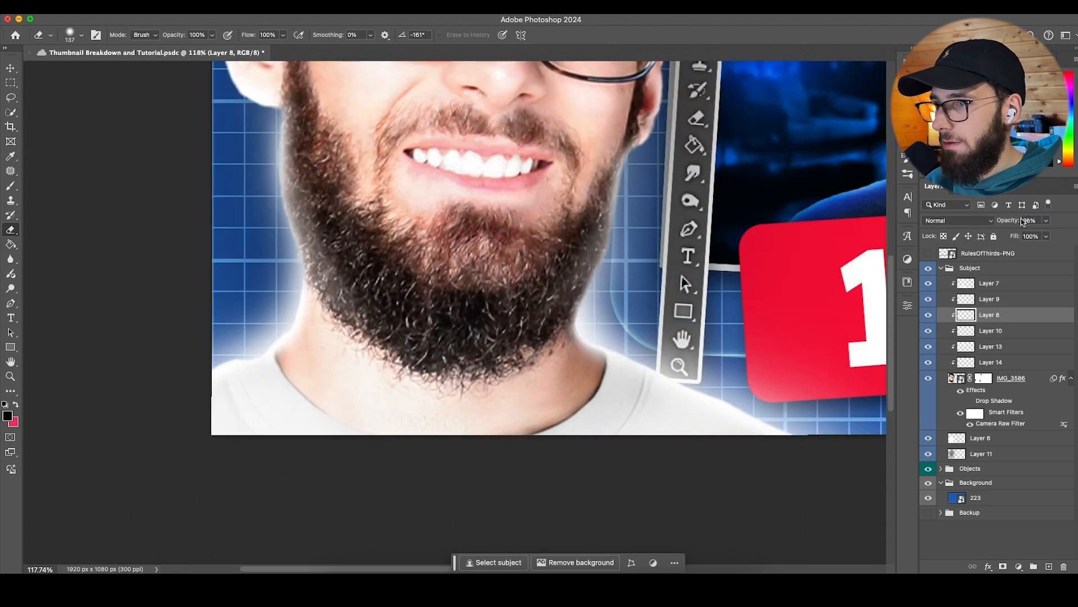
pyautogui.scroll(-5, 574, 258)
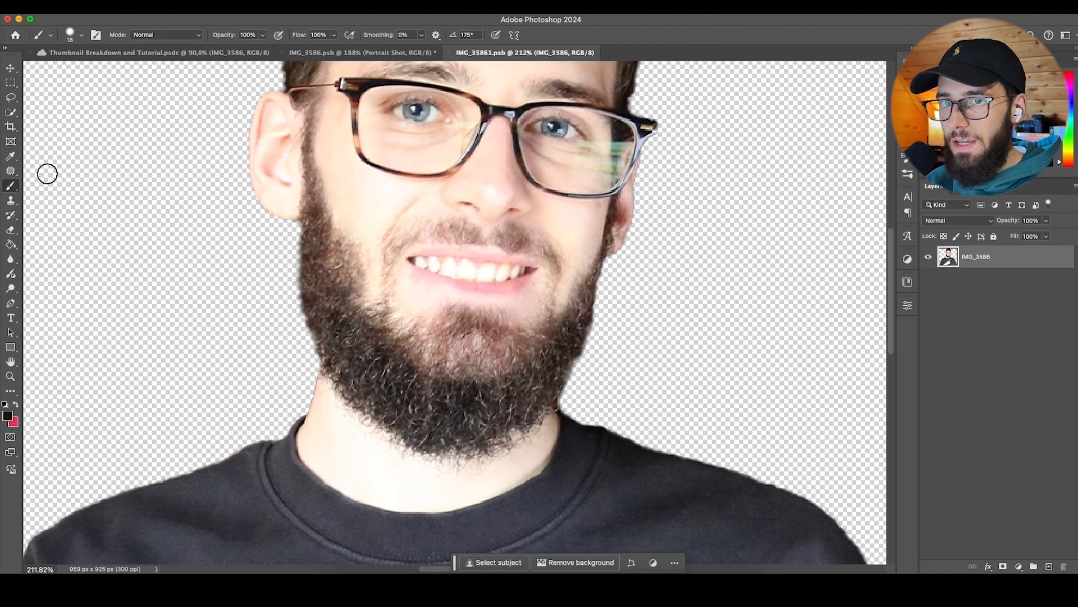
# Step: In the portrait's IMG_35861.psb document, lasso the gap beside the right jaw and run Generative Fill with the prompt "beard"
pyautogui.click(11, 98)
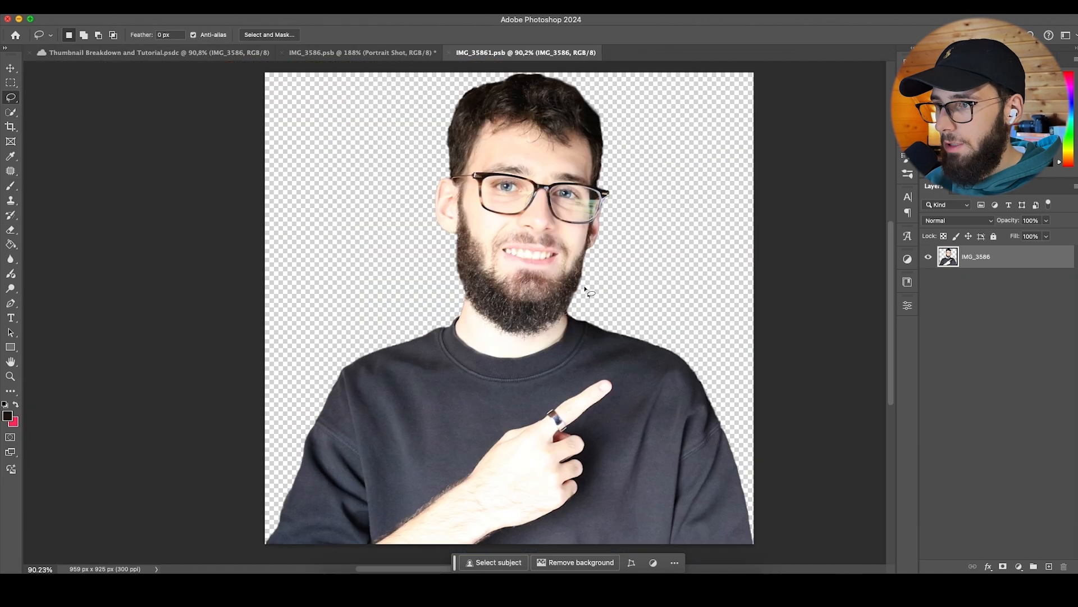
pyautogui.scroll(2, 585, 289)
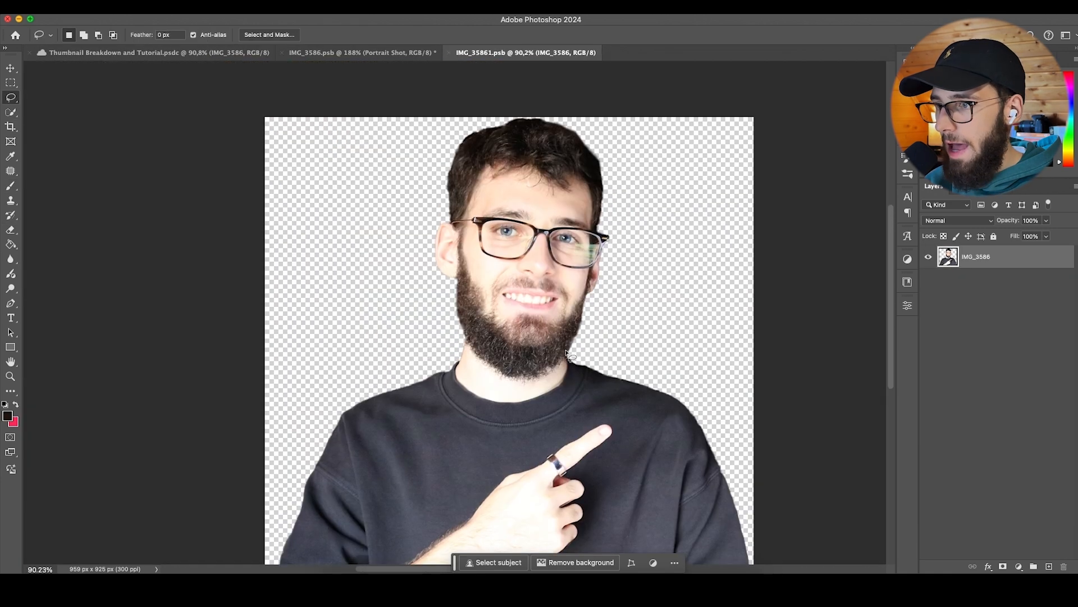
pyautogui.moveTo(567, 352)
pyautogui.mouseDown()
pyautogui.moveTo(590, 316)
pyautogui.moveTo(567, 354)
pyautogui.mouseUp()
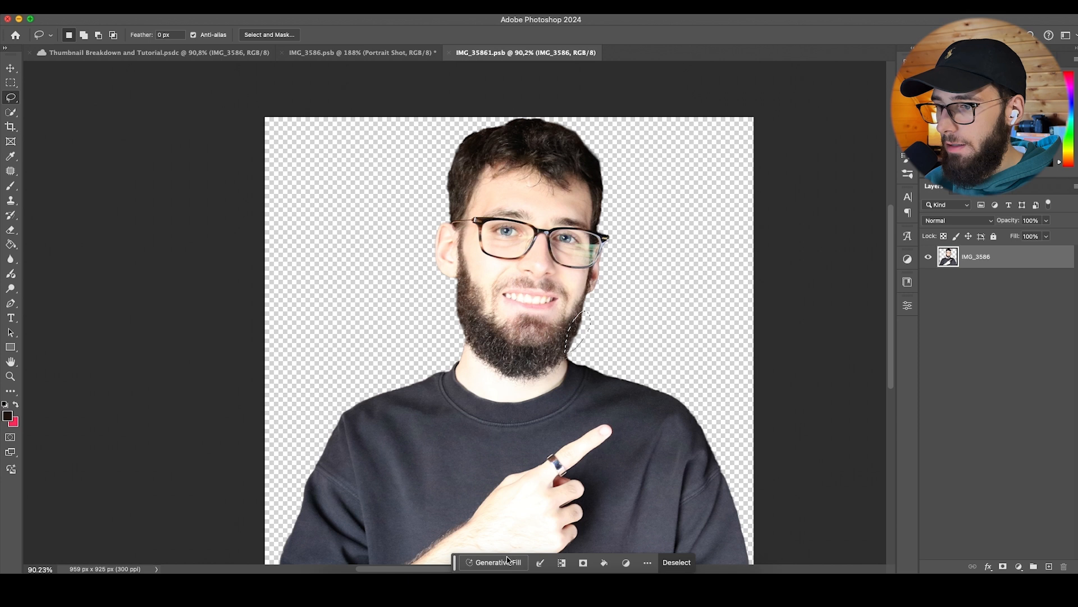
pyautogui.click(494, 559)
pyautogui.write('beard')
pyautogui.press('Return')
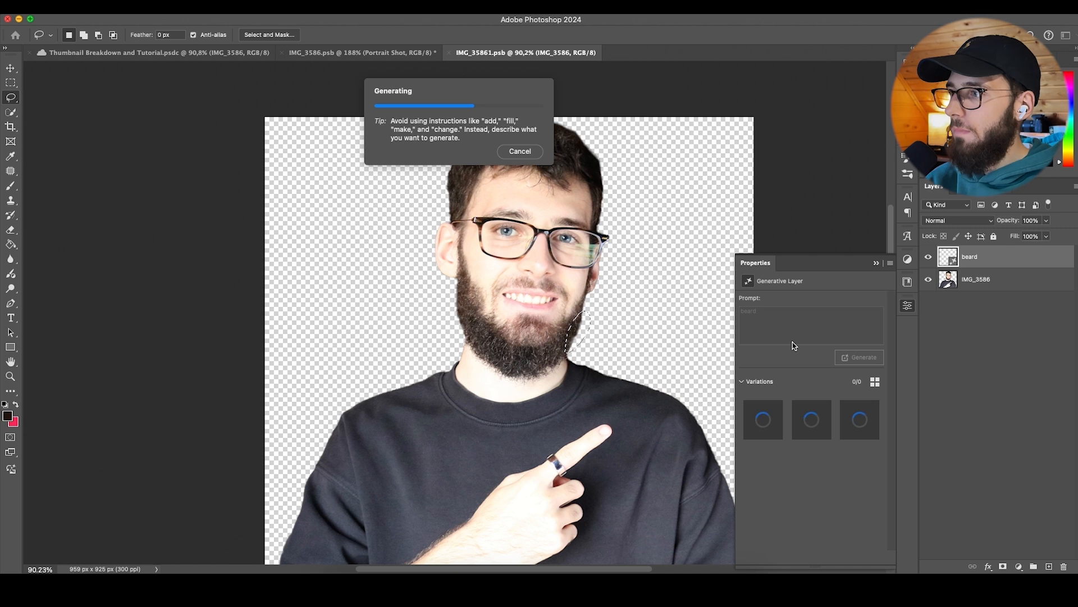
pyautogui.click(804, 429)
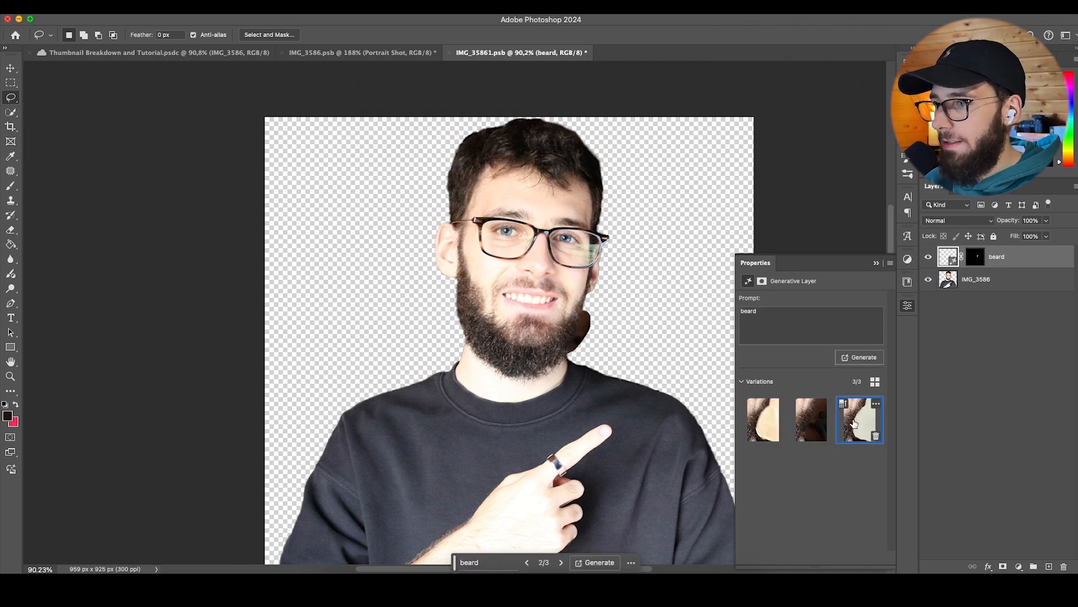
# Step: Blend the generated beard area at the right jaw into the surrounding beard with the Patch tool, then deselect
pyautogui.scroll(1, 598, 342)
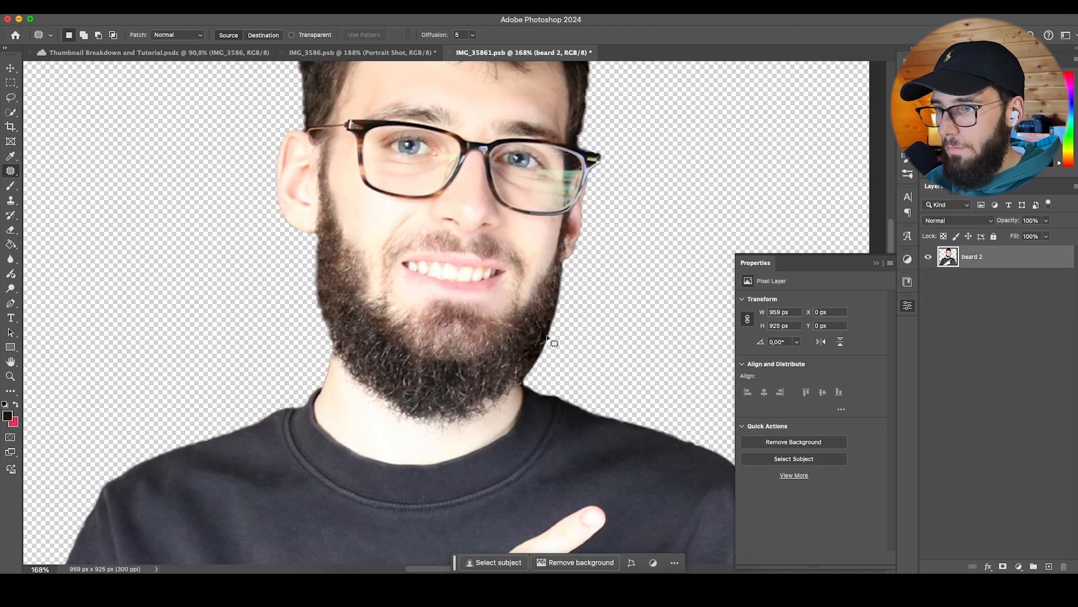
pyautogui.moveTo(549, 337); pyautogui.dragTo(525, 384)
pyautogui.moveTo(543, 343); pyautogui.dragTo(545, 340)
pyautogui.moveTo(527, 362); pyautogui.dragTo(500, 368)
pyautogui.press('super+d')
pyautogui.scroll(-8, 536, 360)
pyautogui.scroll(5, 540, 341)
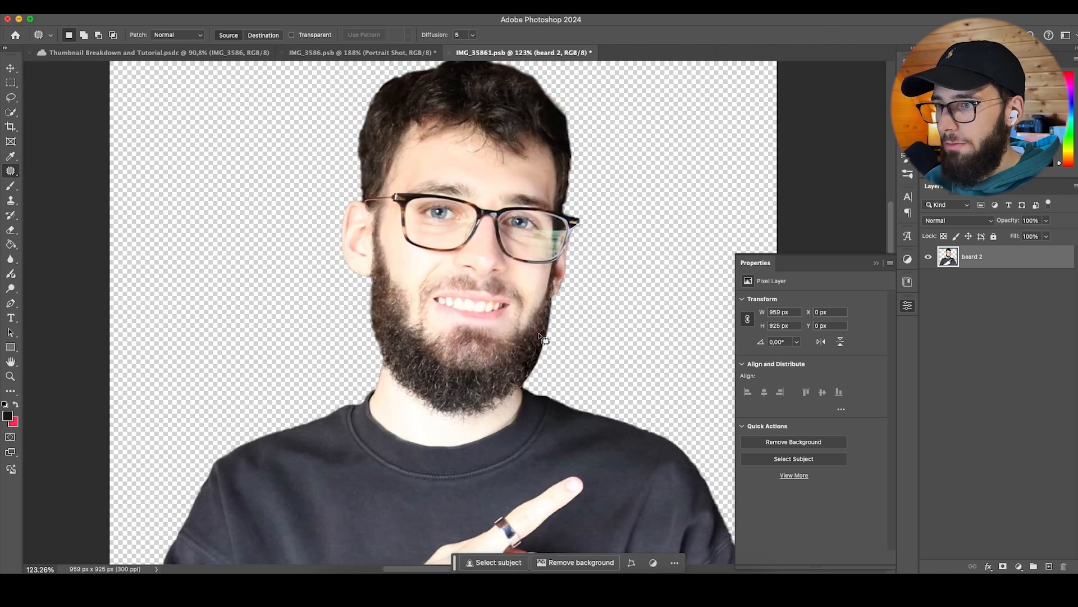
# Step: Add a layer mask to beard 2, trim the beard's right outer edge with a 14 px brush, and save the document
pyautogui.click(9, 229)
pyautogui.scroll(6, 542, 355)
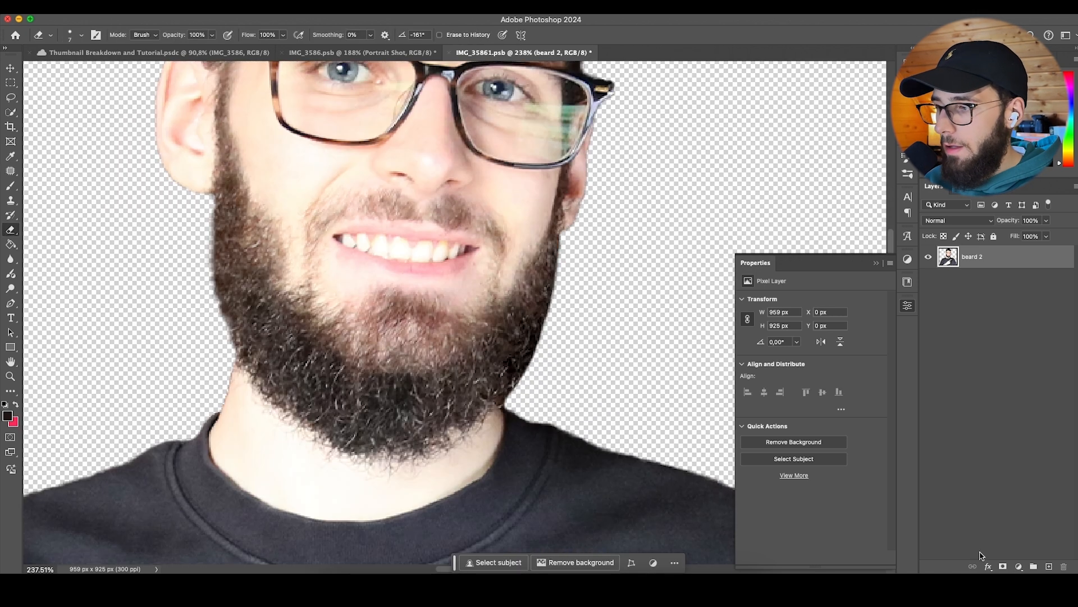
pyautogui.click(1003, 566)
pyautogui.press('b')
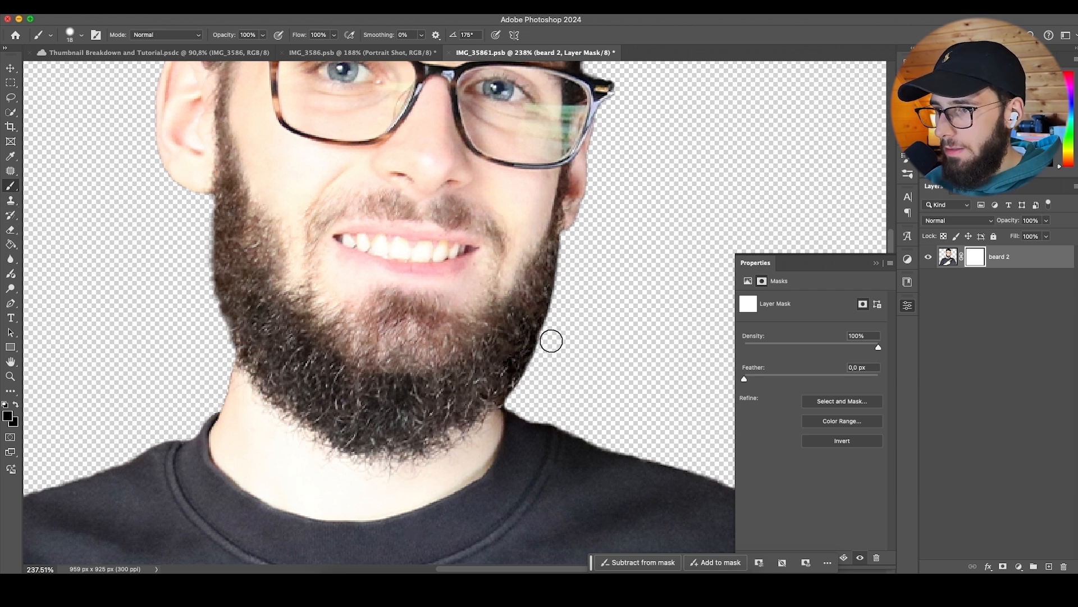
pyautogui.press('[')
pyautogui.press('[')
pyautogui.press('[')
pyautogui.moveTo(562, 277); pyautogui.dragTo(562, 307)
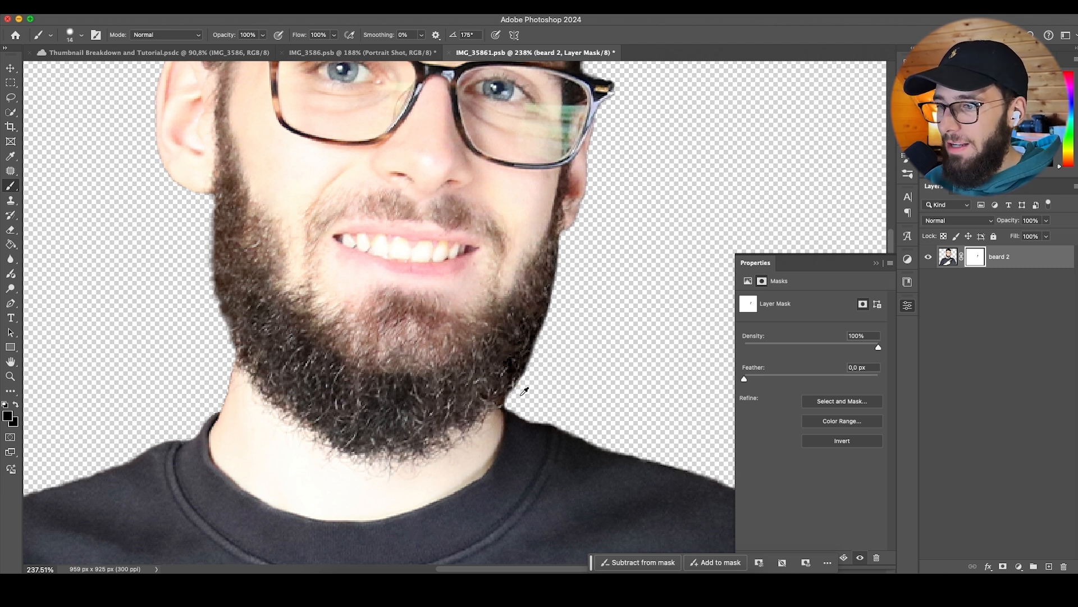
pyautogui.rightClick(524, 392)
pyautogui.press('Return')
pyautogui.scroll(-5, 543, 356)
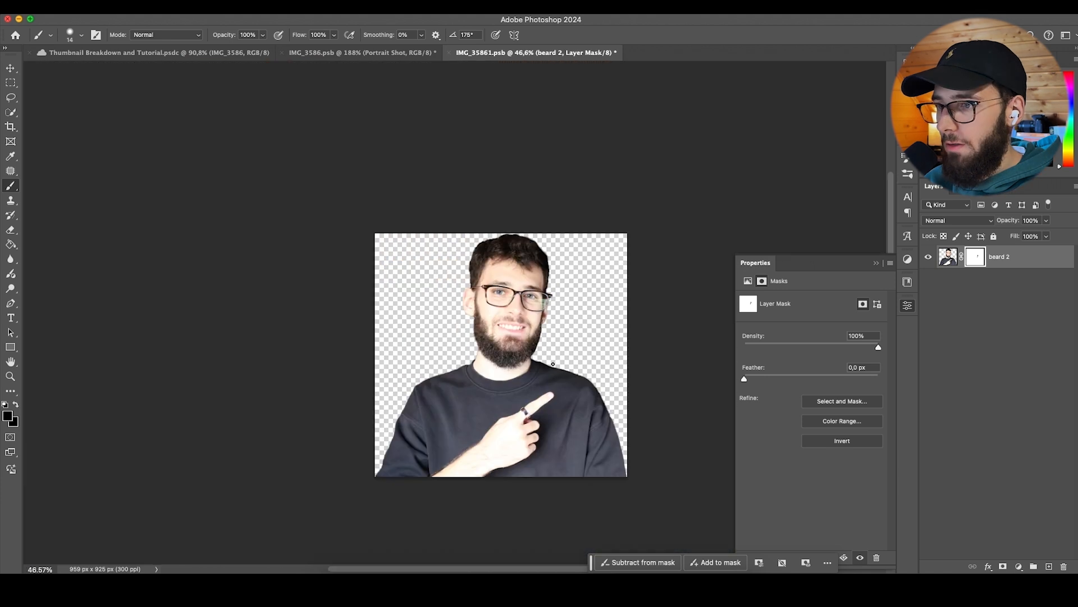
pyautogui.press('super+s')
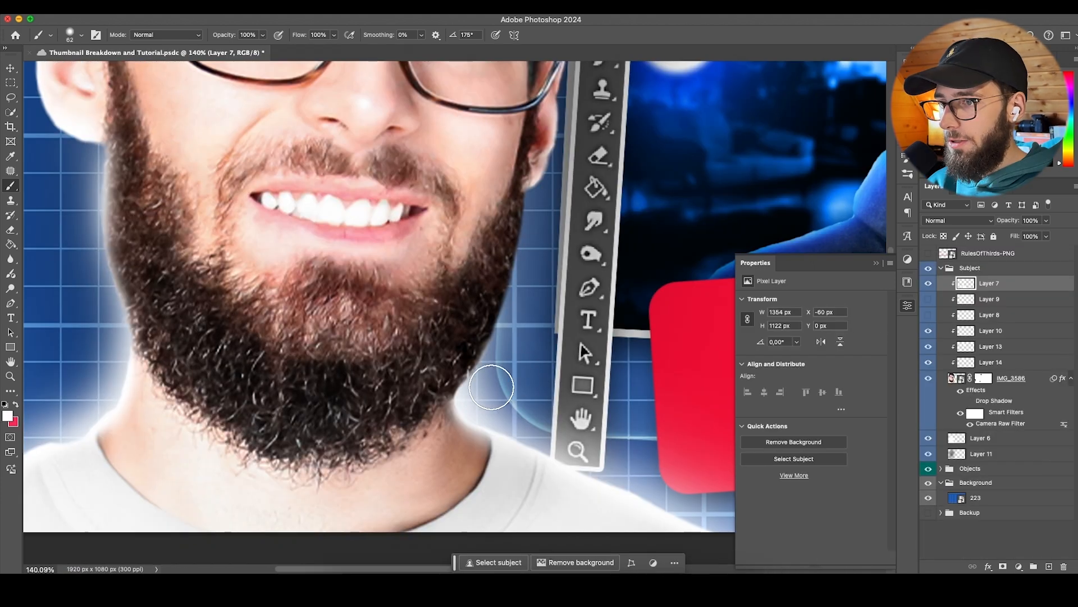
# Step: Brush a soft white glow along the right beard edge on Layer 7 using a 146 px brush at 15% flow
pyautogui.moveTo(492, 387); pyautogui.dragTo(521, 338)
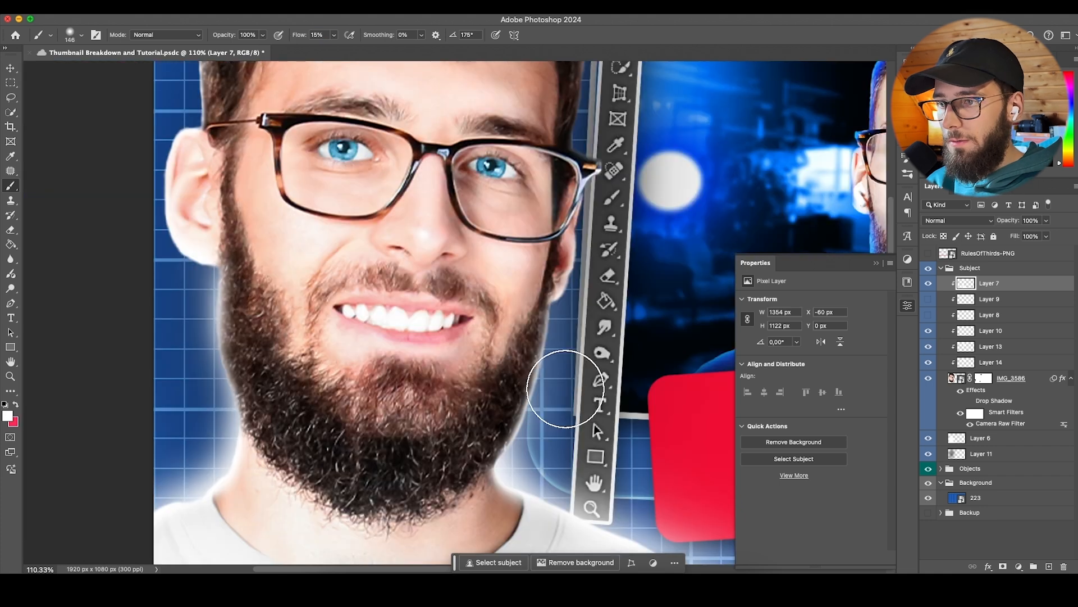
pyautogui.moveTo(561, 373); pyautogui.dragTo(541, 459)
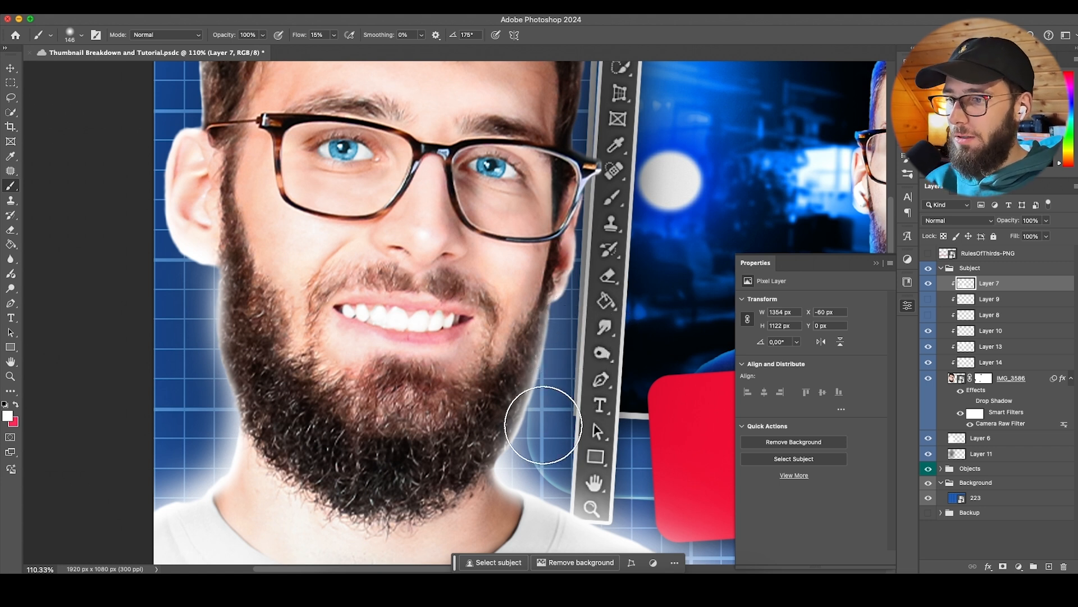
pyautogui.scroll(-5, 542, 441)
pyautogui.scroll(2, 377, 424)
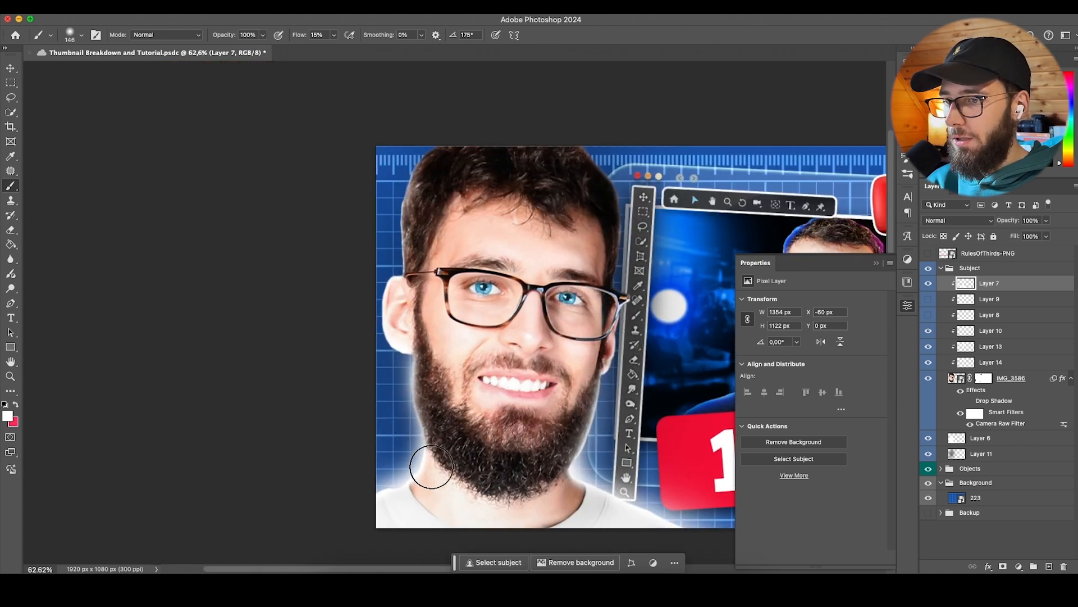
pyautogui.scroll(-3, 424, 466)
pyautogui.scroll(3, 519, 437)
# Step: Delete Layer 8 and Layer 9 and add a new empty layer clipped to the portrait in their place
pyautogui.moveTo(929, 314); pyautogui.dragTo(931, 305)
pyautogui.click(998, 316)
pyautogui.keyDown('shift'); pyautogui.click(994, 299); pyautogui.keyUp('shift')
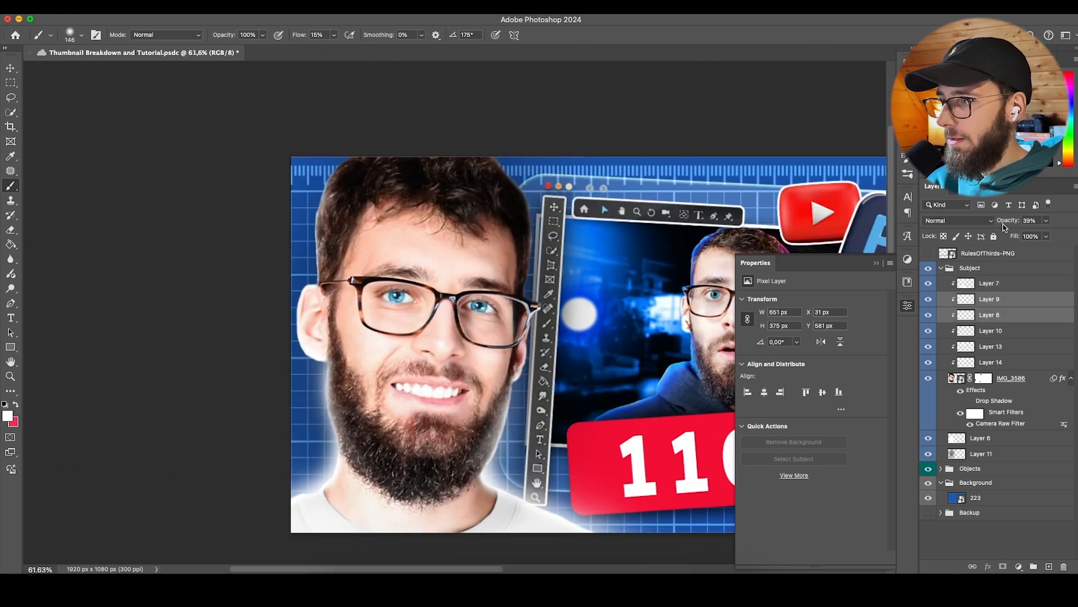
pyautogui.scroll(-3, 593, 431)
pyautogui.click(1029, 318)
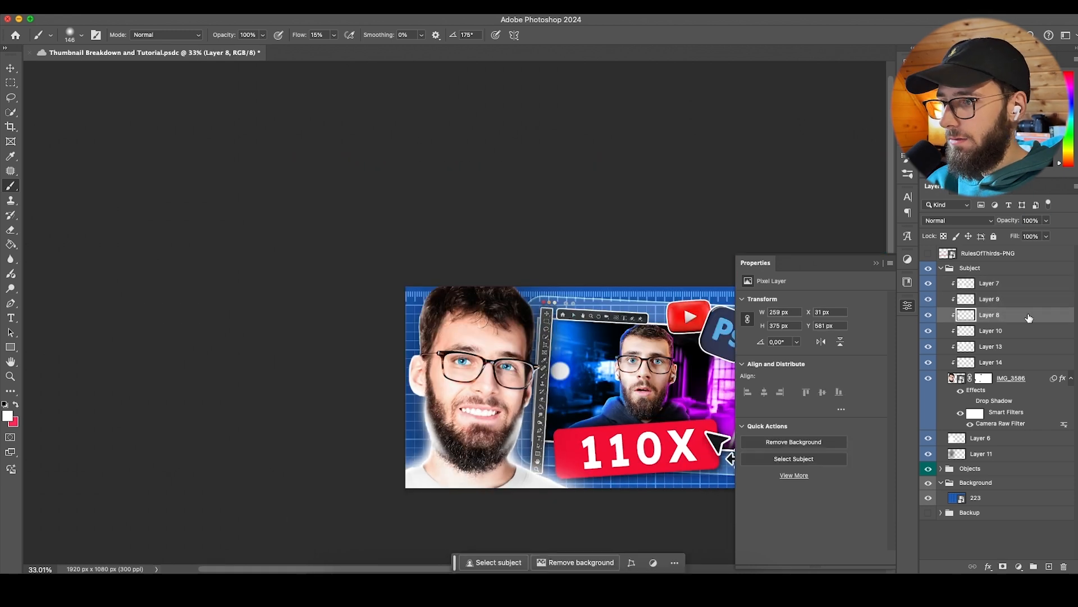
pyautogui.keyDown('shift'); pyautogui.click(1009, 307); pyautogui.keyUp('shift')
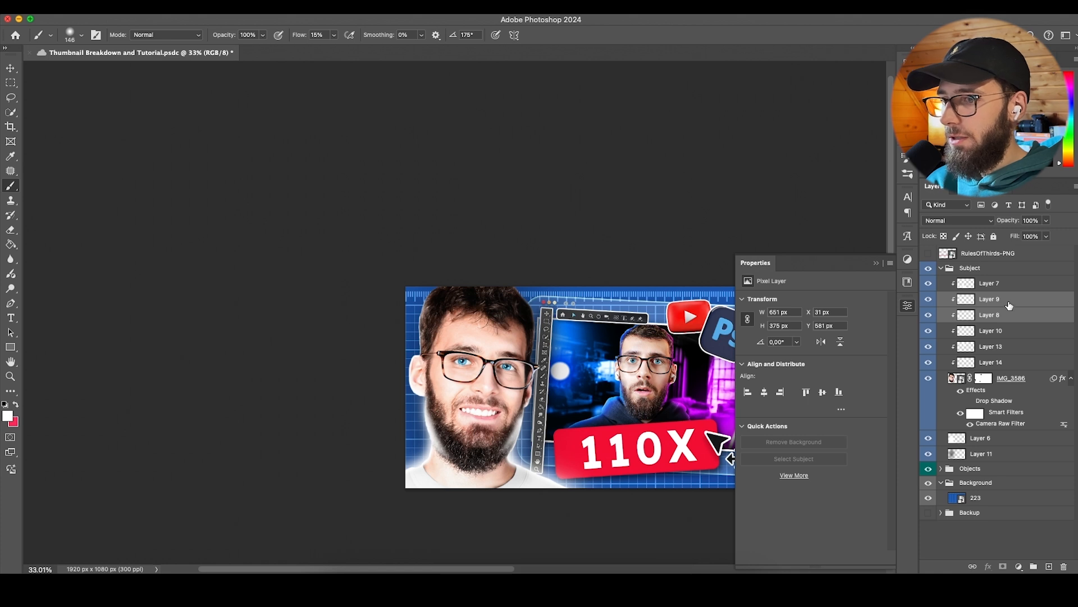
pyautogui.hotkey('ctrl', 'e')
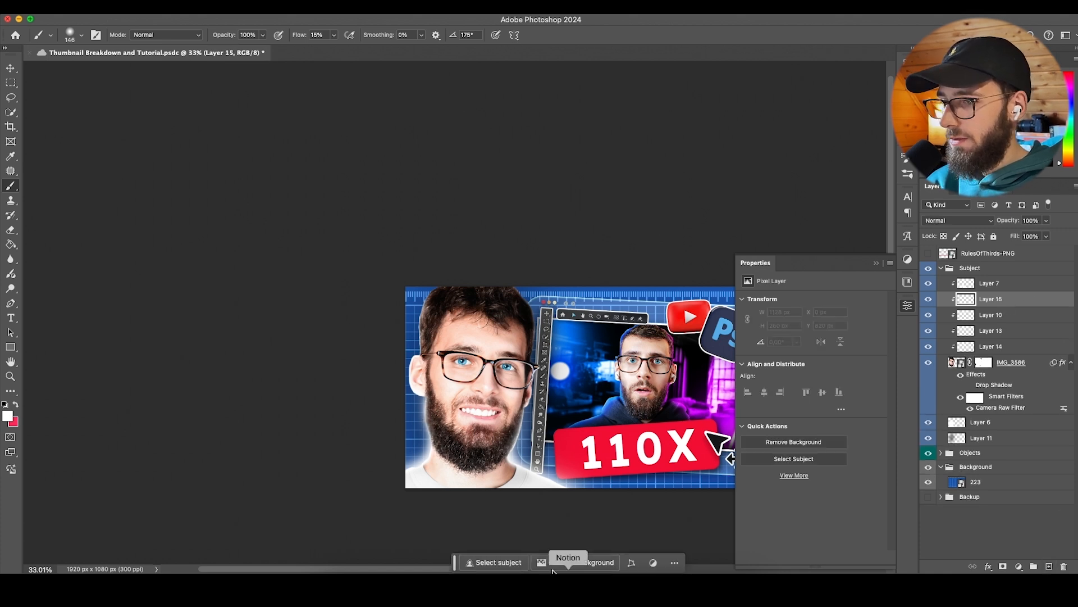
# Step: Paint a thick solid white stroke along the left jaw and beard edge on the new clipped layer
pyautogui.scroll(3, 439, 427)
pyautogui.scroll(1, 439, 427)
pyautogui.keyDown('ctrl'); pyautogui.keyDown('alt'); pyautogui.moveTo(483, 351); pyautogui.dragTo(471, 351); pyautogui.keyUp('alt'); pyautogui.keyUp('ctrl')
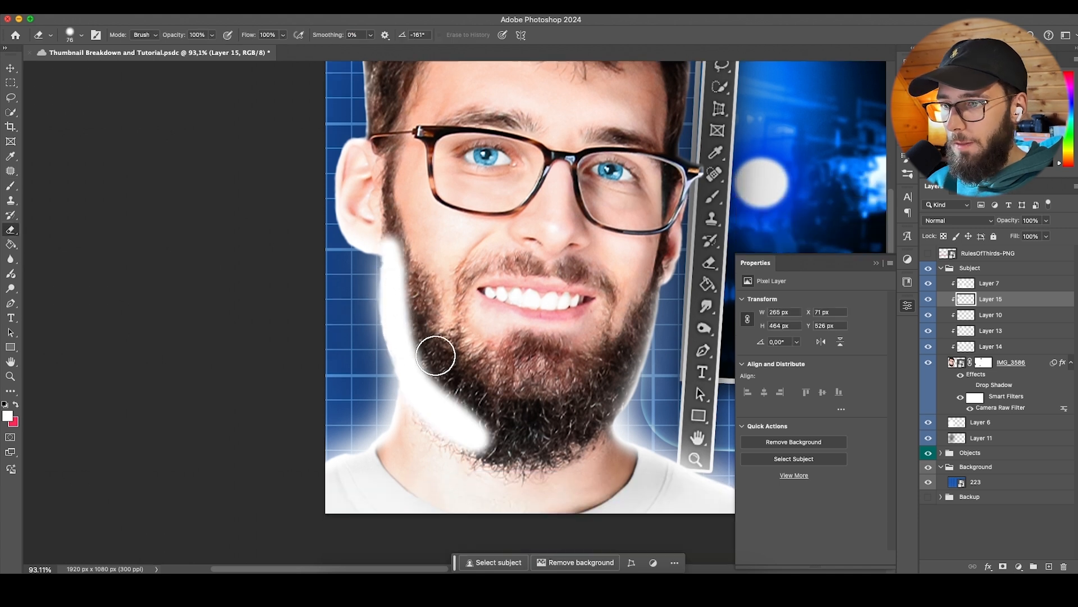
# Step: Fade the white jaw stroke into the beard by erasing its inner side and lower end with a 129 px eraser
pyautogui.rightClick(552, 392)
pyautogui.moveTo(531, 372)
pyautogui.mouseDown()
pyautogui.moveTo(417, 459)
pyautogui.moveTo(373, 416)
pyautogui.mouseUp()
pyautogui.moveTo(429, 278); pyautogui.dragTo(425, 231)
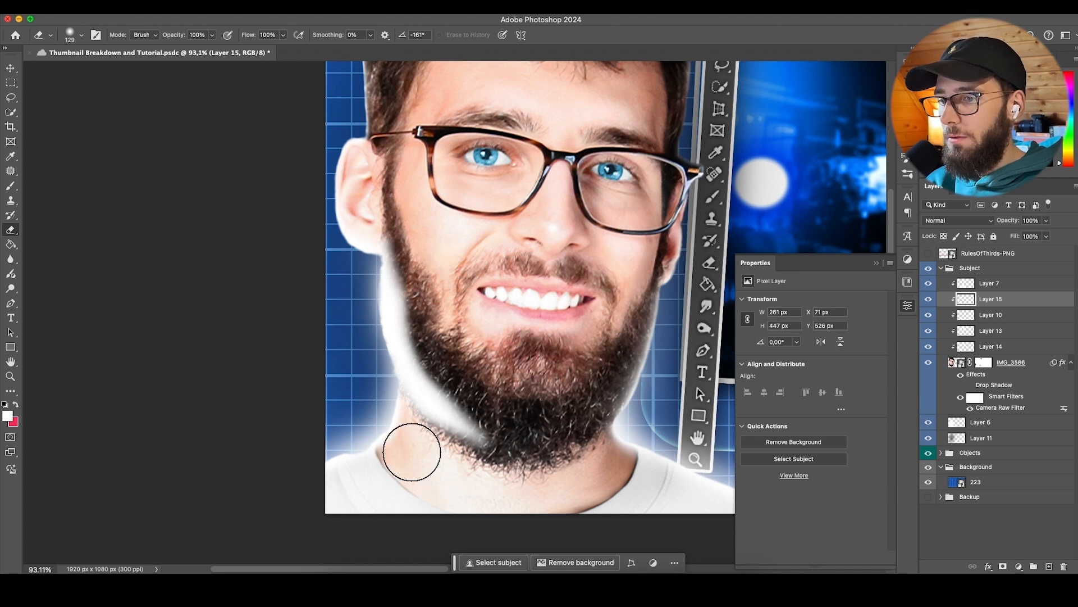
pyautogui.moveTo(523, 438)
pyautogui.mouseDown()
pyautogui.moveTo(503, 441)
pyautogui.moveTo(505, 416)
pyautogui.moveTo(483, 398)
pyautogui.moveTo(488, 407)
pyautogui.mouseUp()
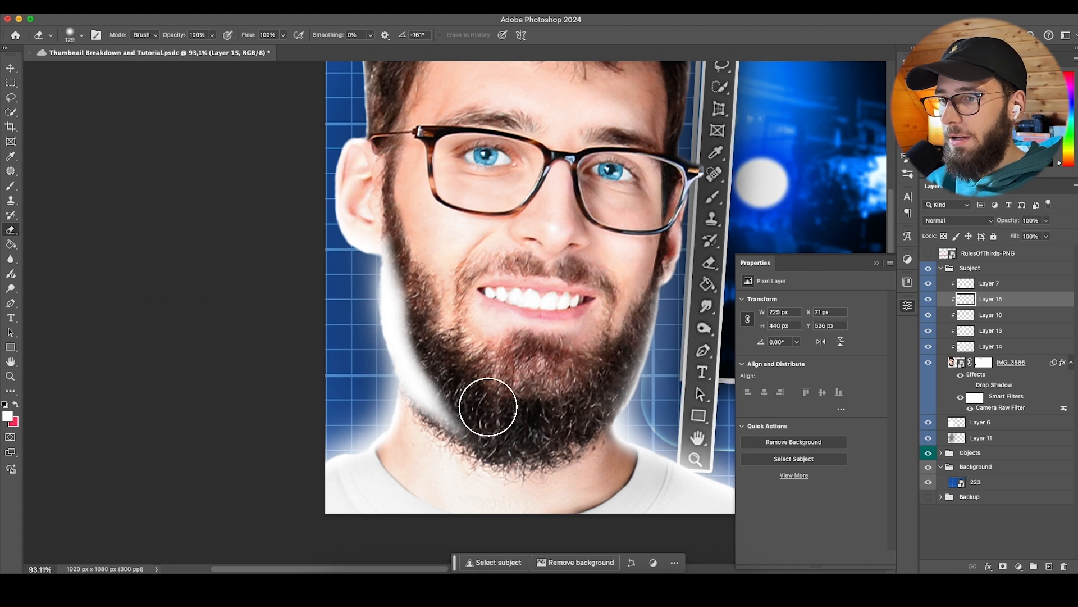
pyautogui.moveTo(341, 334)
pyautogui.mouseDown()
pyautogui.moveTo(374, 360)
pyautogui.moveTo(362, 313)
pyautogui.moveTo(349, 342)
pyautogui.moveTo(367, 387)
pyautogui.moveTo(345, 318)
pyautogui.moveTo(351, 354)
pyautogui.moveTo(316, 361)
pyautogui.moveTo(362, 335)
pyautogui.mouseUp()
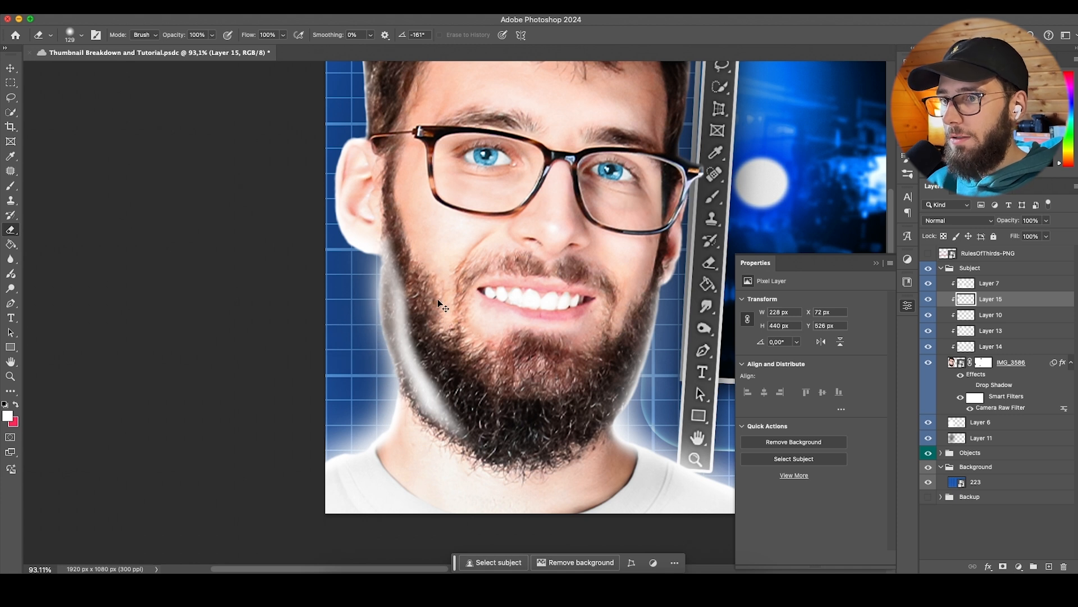
pyautogui.press('super+z')
pyautogui.press('super+z')
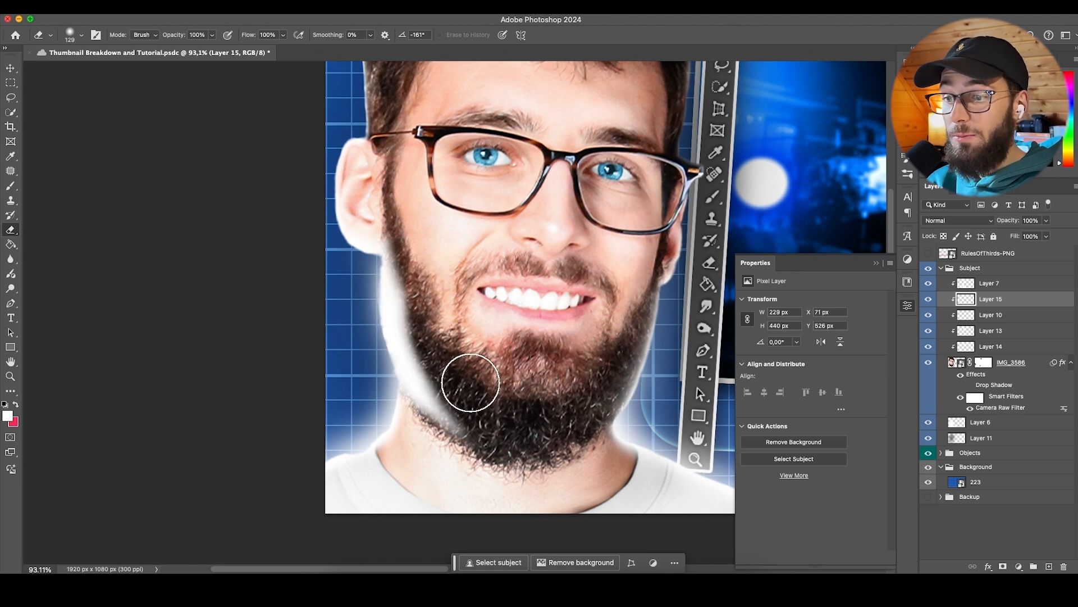
# Step: Erase most of the white jaw stroke with a 189 px eraser, leaving only a thin glow along the left beard edge
pyautogui.moveTo(487, 363); pyautogui.dragTo(506, 364)
pyautogui.rightClick(572, 395)
pyautogui.click(500, 405)
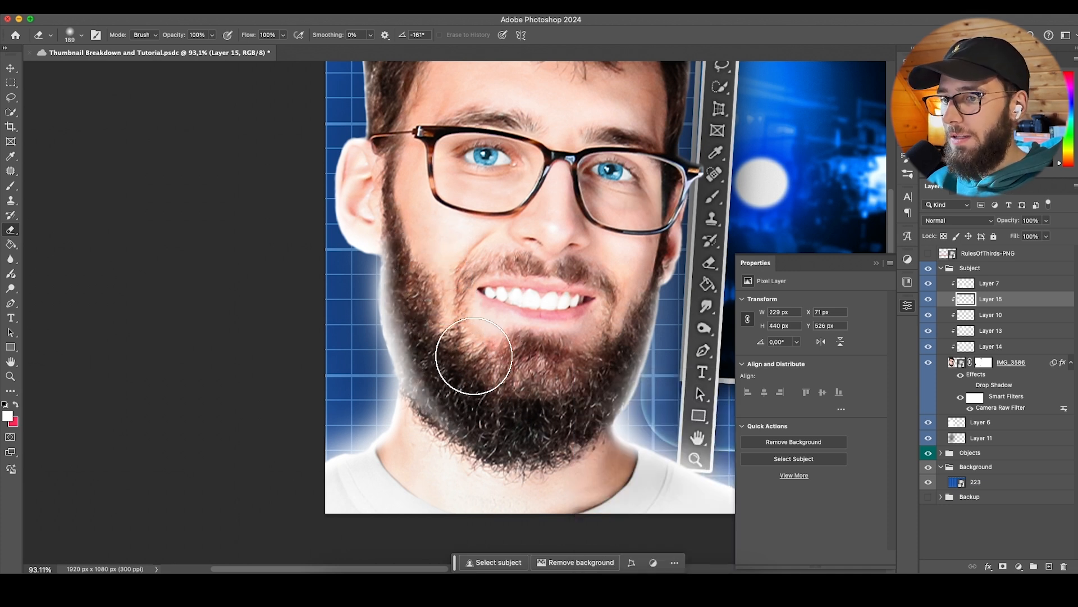
pyautogui.scroll(-2, 470, 361)
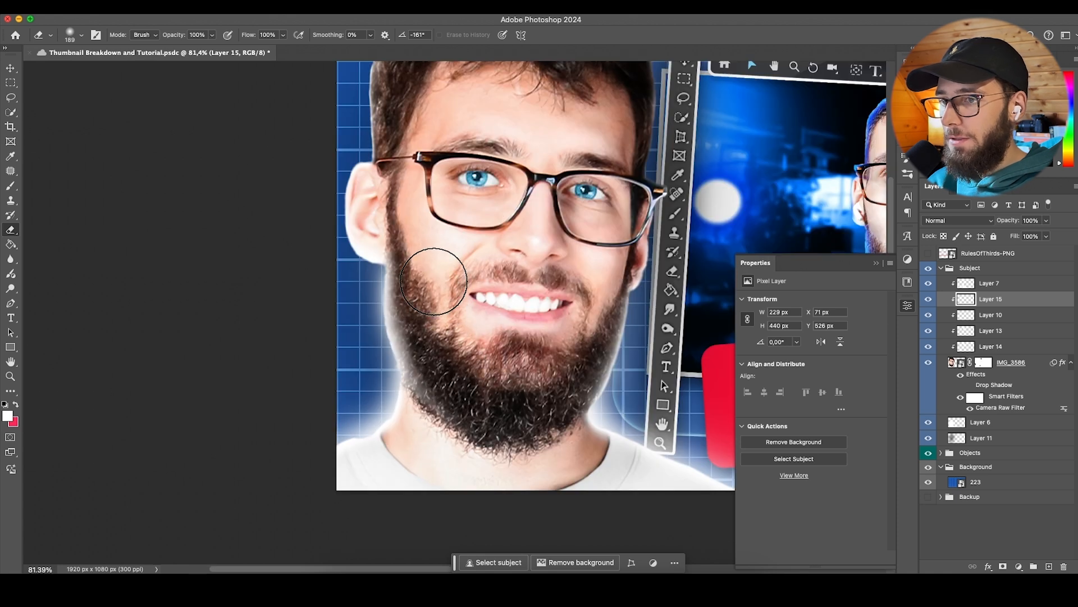
pyautogui.moveTo(410, 241); pyautogui.dragTo(409, 246)
pyautogui.scroll(-5, 478, 247)
pyautogui.hscroll(3, 483, 245)
pyautogui.scroll(10, 568, 245)
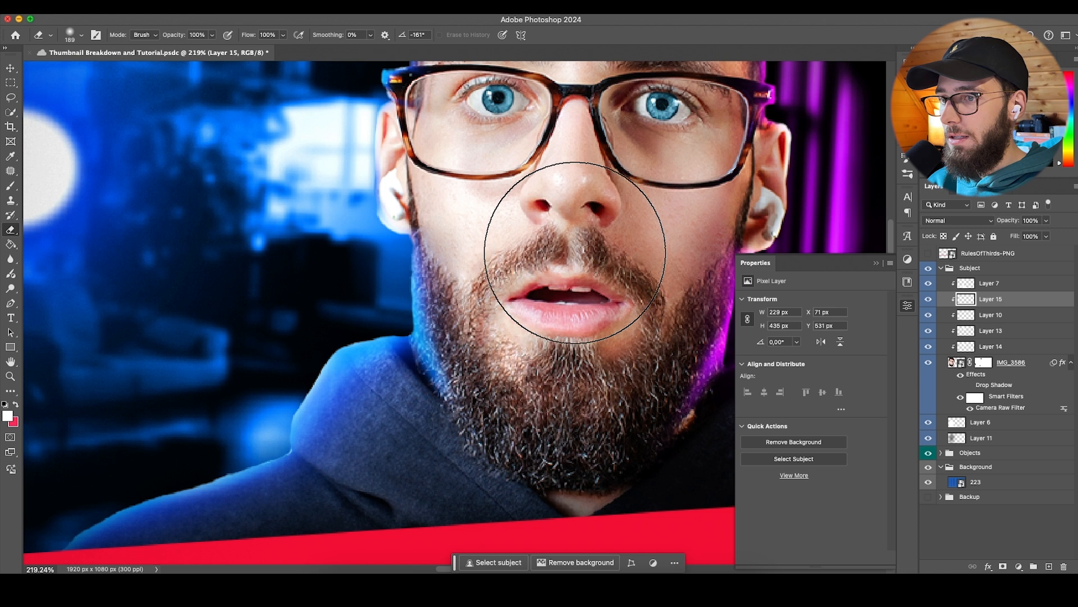
pyautogui.scroll(-2, 459, 439)
pyautogui.scroll(-3, 570, 318)
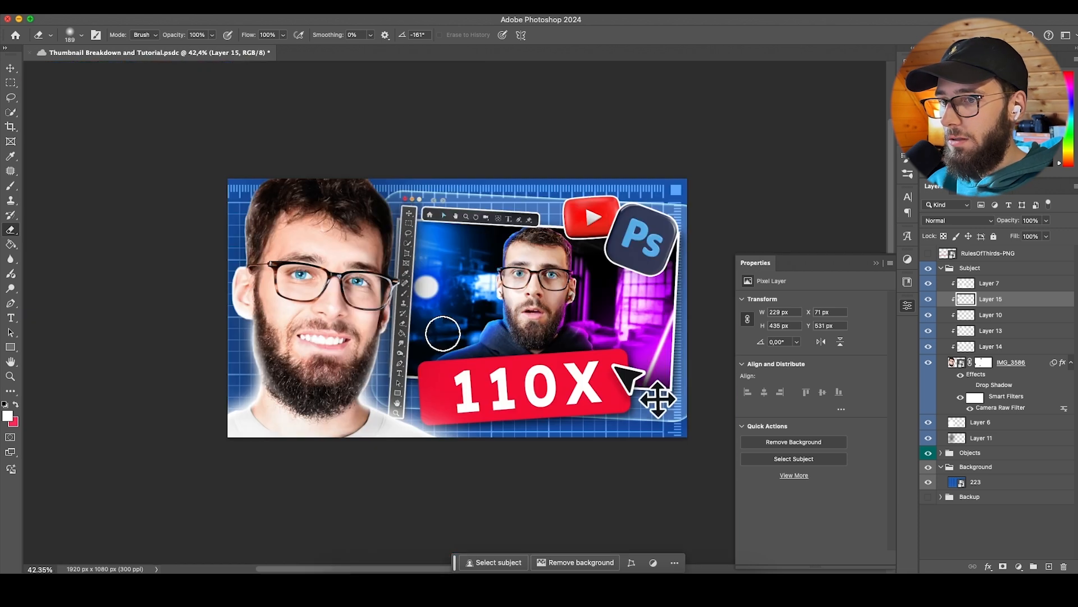
# Step: Add a new clipped layer above Layer 15 and paint a white stroke along the lower right beard edge with an enlarged brush
pyautogui.scroll(3, 224, 309)
pyautogui.click(10, 184)
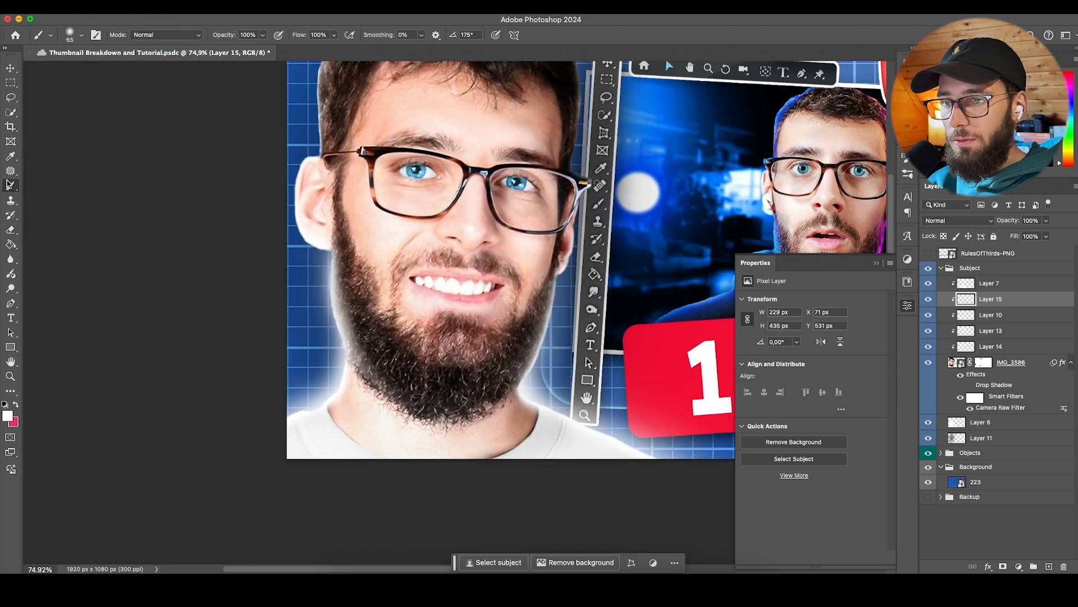
pyautogui.moveTo(539, 382)
pyautogui.mouseDown()
pyautogui.moveTo(466, 406)
pyautogui.moveTo(539, 339)
pyautogui.mouseUp()
pyautogui.press('super+z')
pyautogui.click(1048, 566)
pyautogui.press('super+z')
pyautogui.press(']')
pyautogui.press(']')
pyautogui.press(']')
pyautogui.press(']')
pyautogui.moveTo(486, 399)
pyautogui.mouseDown()
pyautogui.moveTo(531, 320)
pyautogui.moveTo(525, 306)
pyautogui.moveTo(465, 361)
pyautogui.moveTo(474, 387)
pyautogui.mouseUp()
# Step: Fade the new lower right beard stroke into the hair with a 102 px eraser at 0% hardness
pyautogui.press('e')
pyautogui.press('super+z')
pyautogui.moveTo(499, 339); pyautogui.dragTo(478, 347)
pyautogui.rightClick(498, 425)
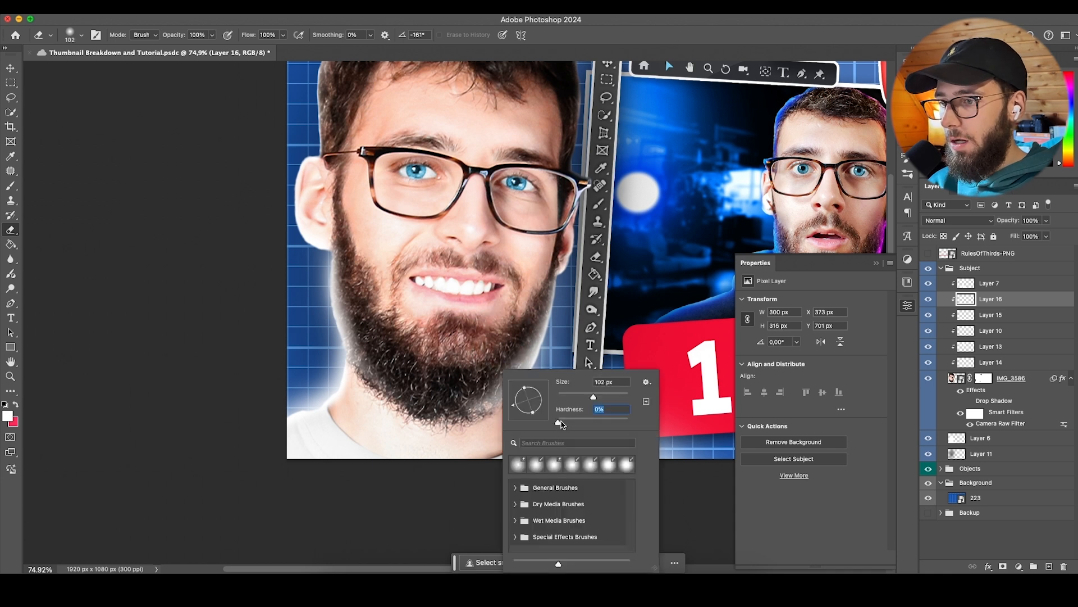
pyautogui.click(453, 431)
pyautogui.moveTo(473, 432); pyautogui.dragTo(563, 388)
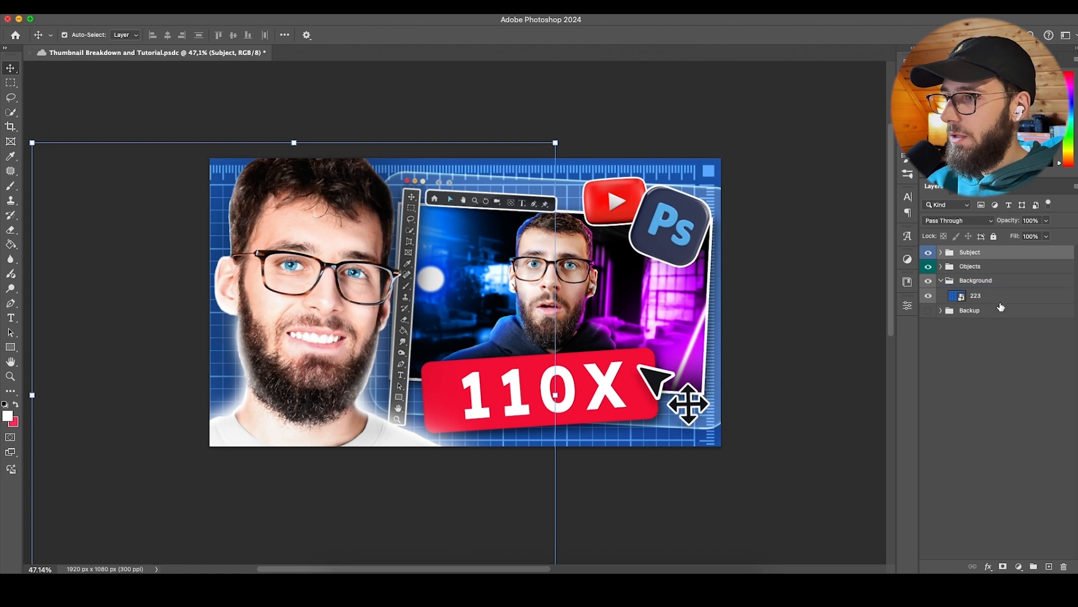
# Step: Bring in the texture images and move the design-features dust texture above layer 223 in the Background group, hiding the other textures
pyautogui.click(997, 296)
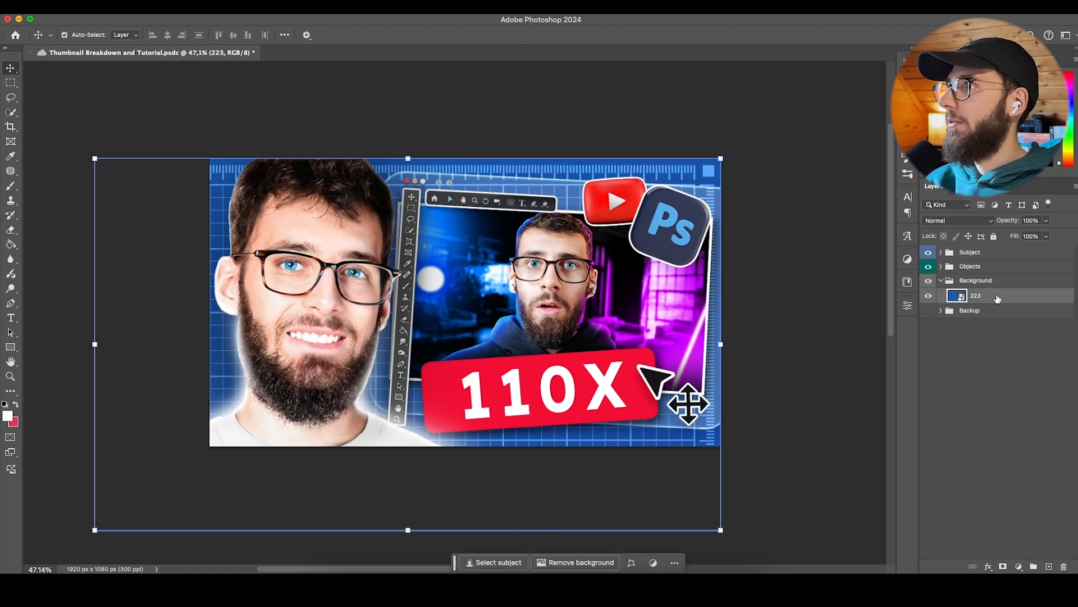
pyautogui.click(645, 500)
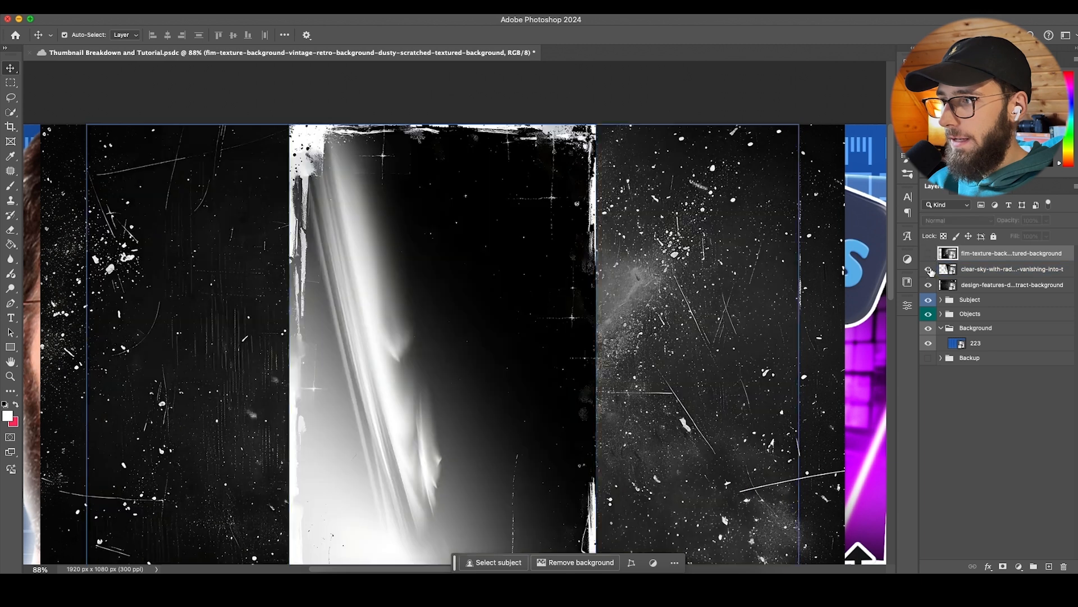
pyautogui.click(929, 254)
pyautogui.click(979, 287)
pyautogui.moveTo(979, 290); pyautogui.dragTo(982, 339)
# Step: Scale the design-features dust texture to 11.75% so it covers the canvas, and set its blend mode to Screen
pyautogui.scroll(-5, 612, 332)
pyautogui.moveTo(522, 221)
pyautogui.mouseDown()
pyautogui.moveTo(522, 157)
pyautogui.moveTo(517, 205)
pyautogui.mouseUp()
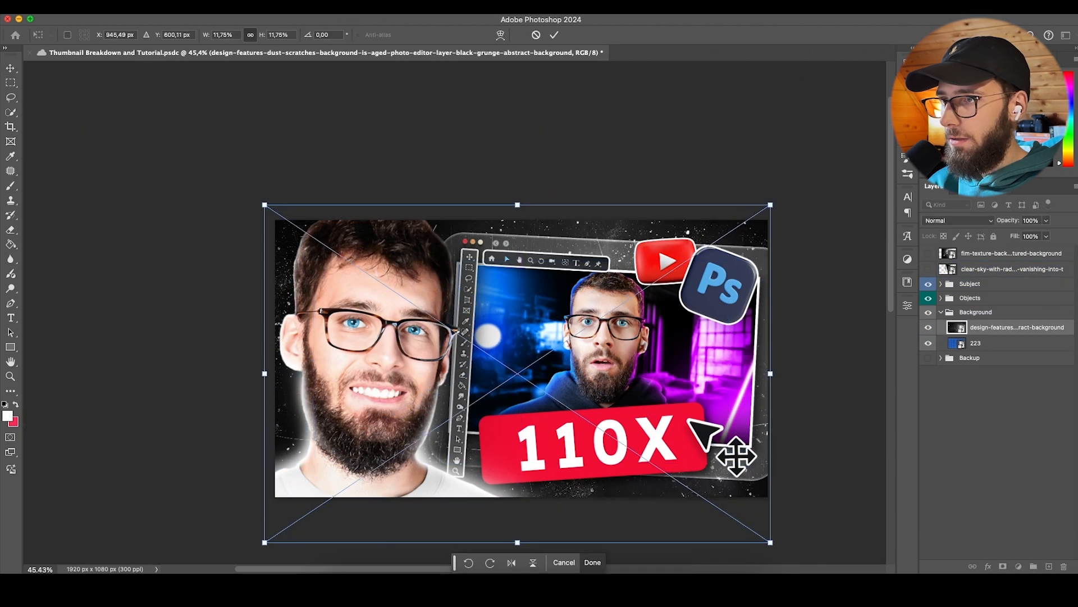
pyautogui.click(562, 33)
pyautogui.click(957, 220)
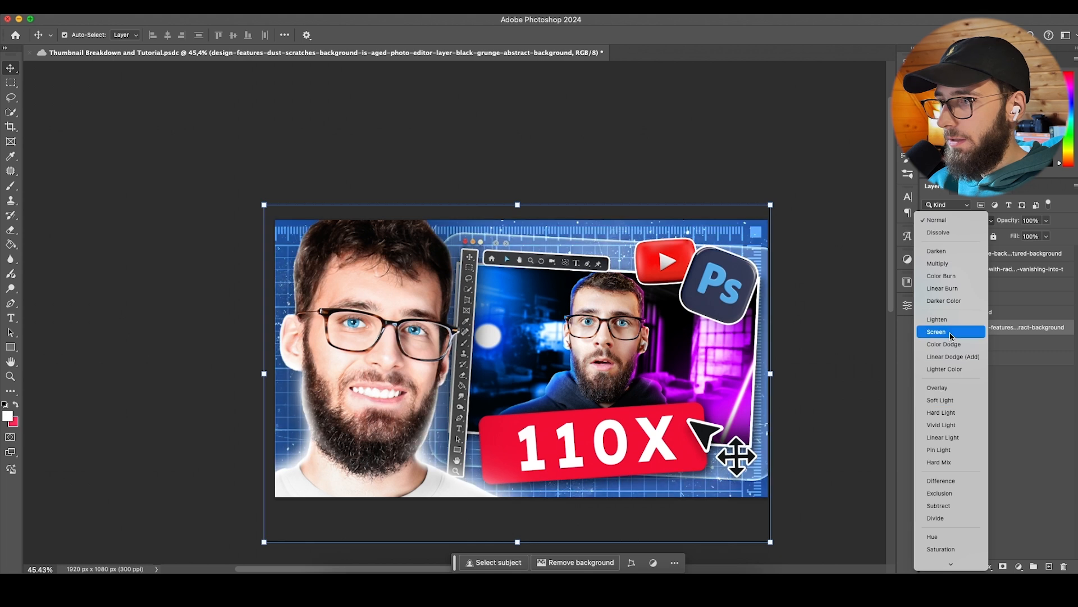
pyautogui.click(944, 331)
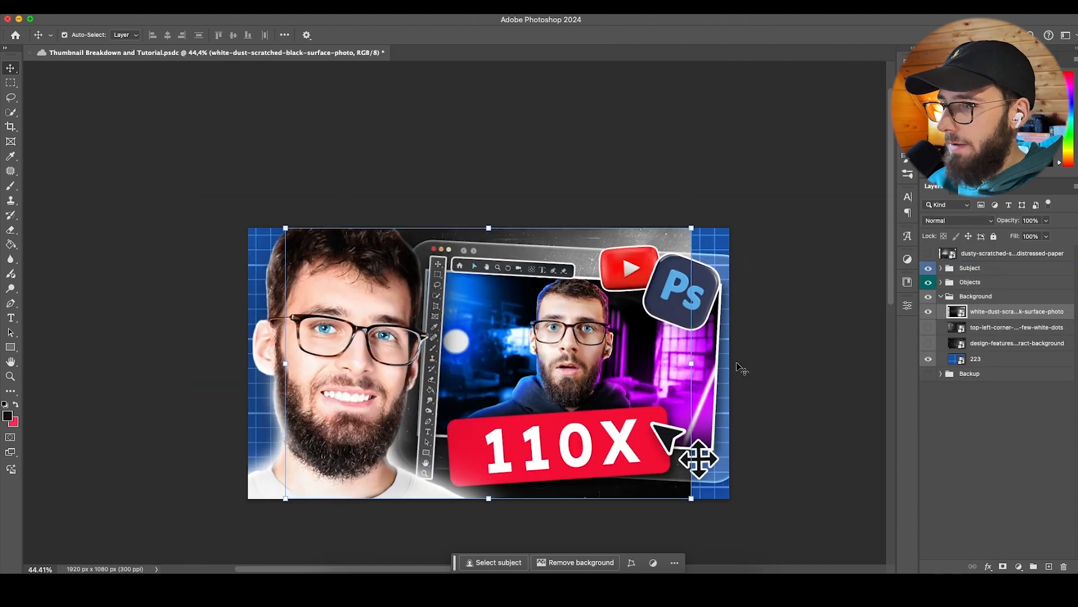
# Step: Enlarge the white-dust-scratched texture in the Background group until it spans the full canvas width
pyautogui.press('super+t')
pyautogui.moveTo(699, 364); pyautogui.dragTo(736, 365)
pyautogui.moveTo(285, 364); pyautogui.dragTo(242, 364)
pyautogui.click(554, 34)
pyautogui.click(553, 34)
# Step: Set the white-dust-scratched texture to Overlay blending at 79% opacity
pyautogui.click(958, 221)
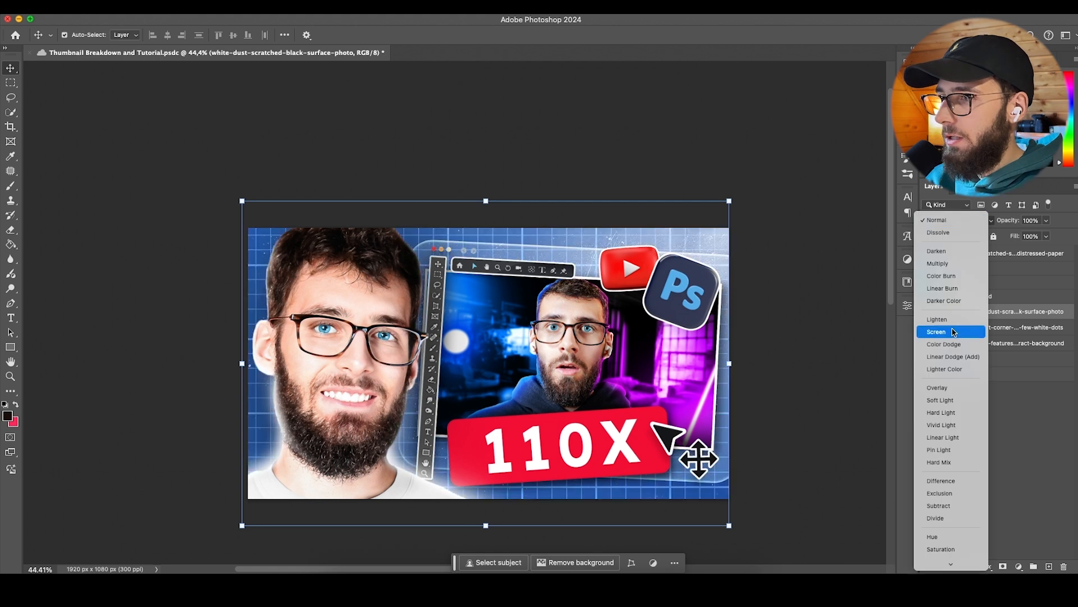
pyautogui.click(953, 388)
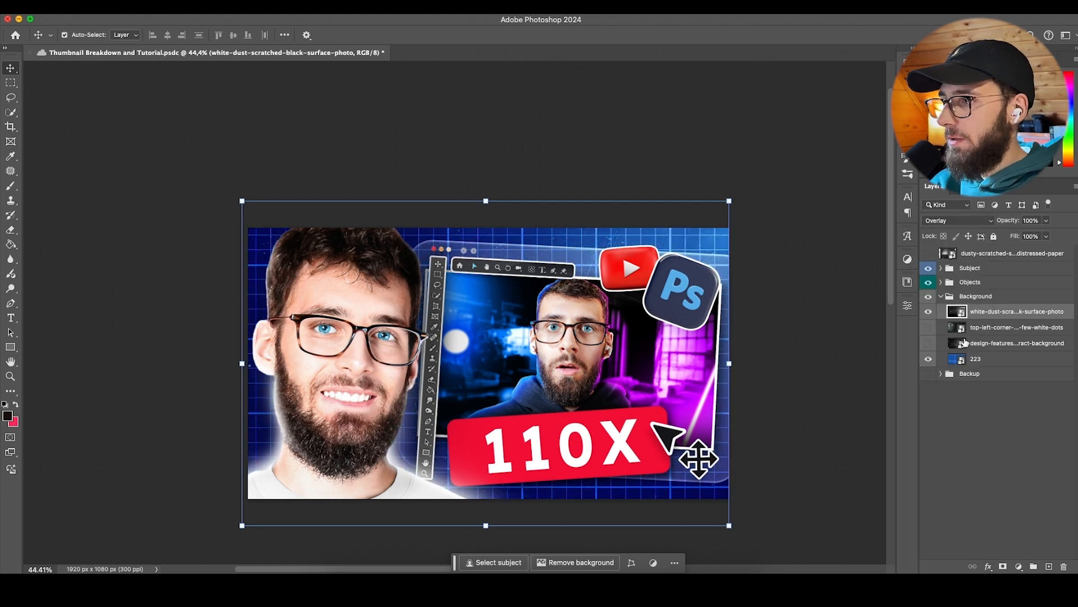
pyautogui.moveTo(1005, 223); pyautogui.dragTo(997, 224)
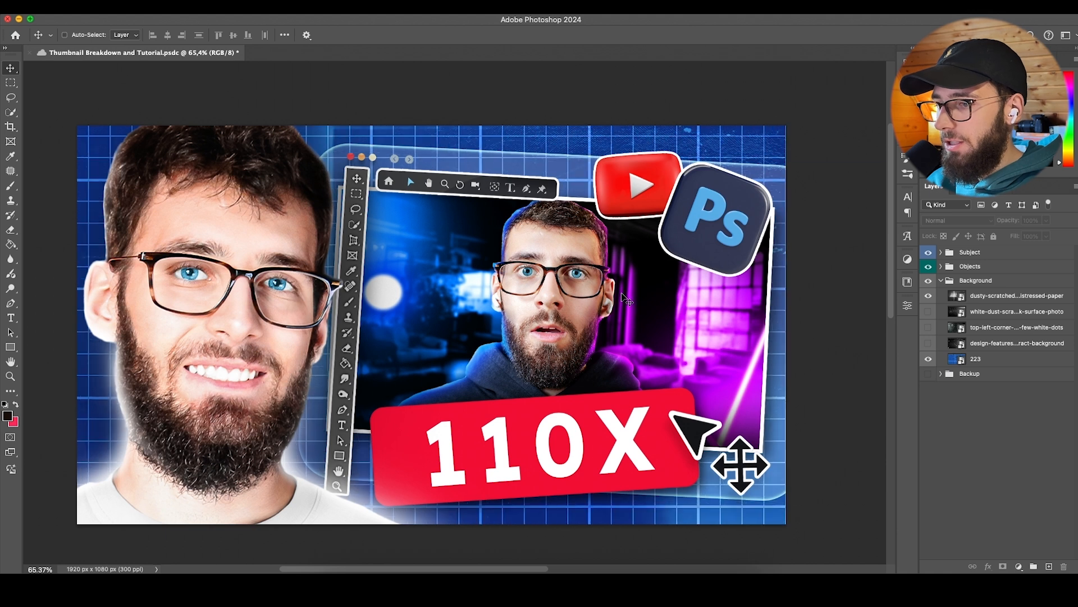
# Step: Free-transform the blue grid background layer 223 by repositioning its corners while keeping the canvas covered
pyautogui.scroll(-5, 621, 295)
pyautogui.scroll(4, 652, 294)
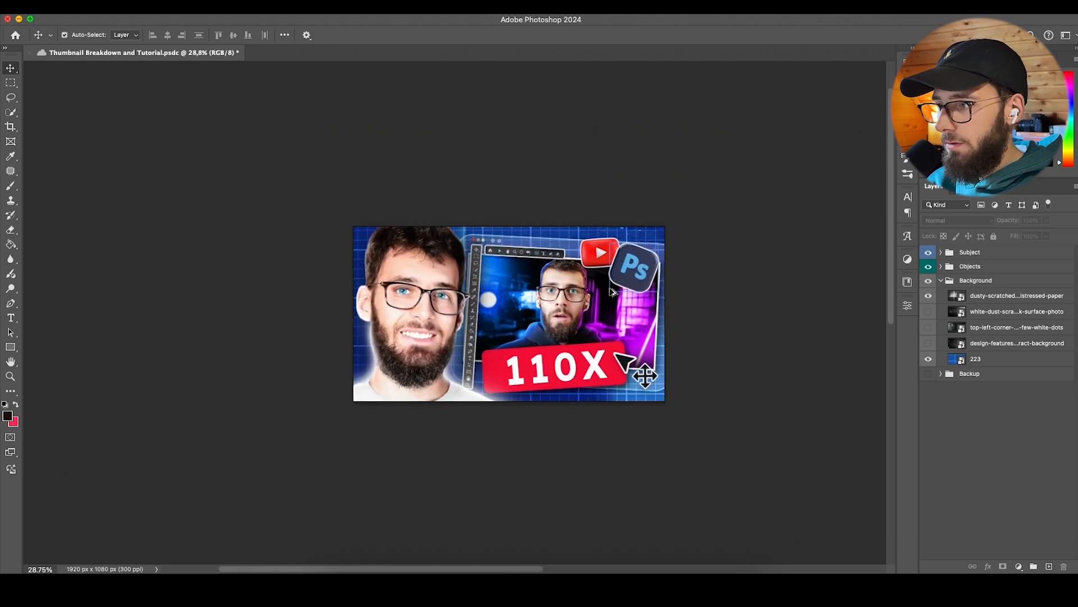
pyautogui.click(744, 319)
pyautogui.press('super+t')
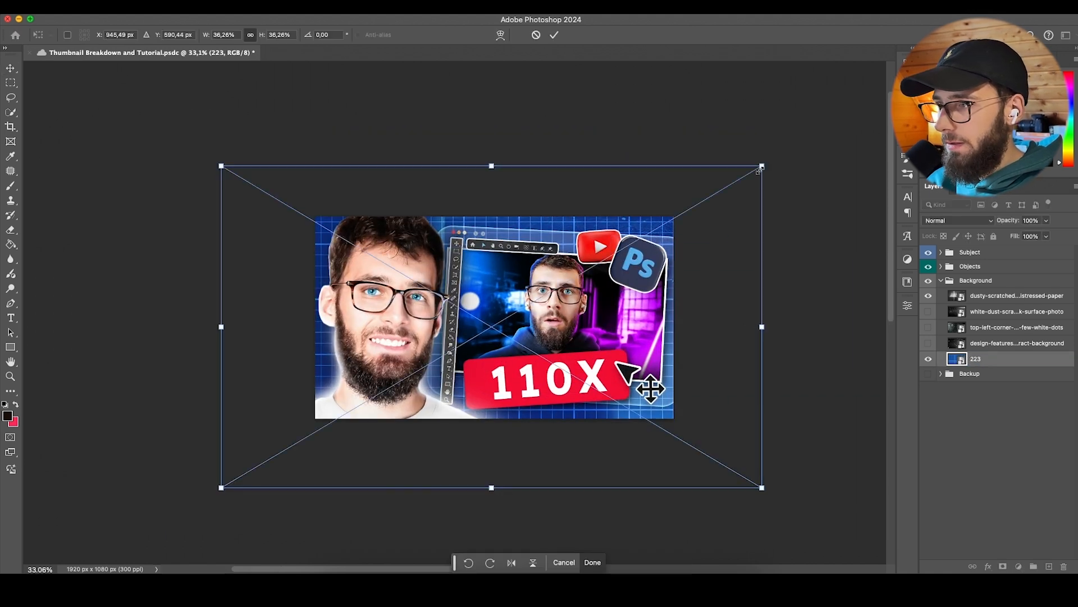
pyautogui.moveTo(761, 168)
pyautogui.mouseDown()
pyautogui.moveTo(642, 231)
pyautogui.moveTo(758, 148)
pyautogui.mouseUp()
pyautogui.moveTo(220, 489); pyautogui.dragTo(277, 438)
pyautogui.moveTo(202, 174); pyautogui.dragTo(295, 184)
pyautogui.moveTo(833, 167); pyautogui.dragTo(826, 164)
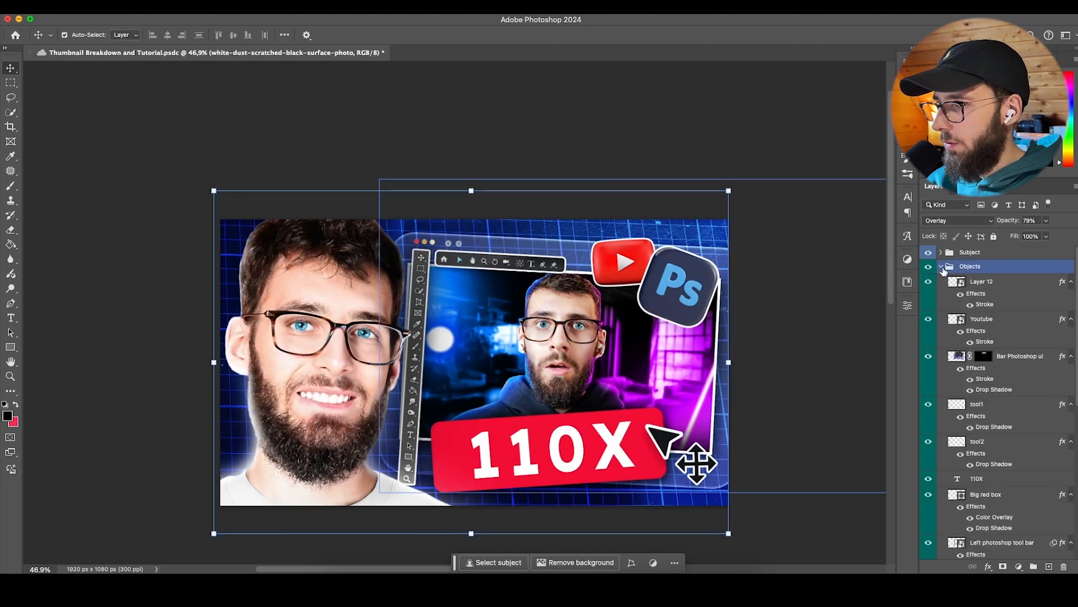
# Step: Group the loose layers in Objects from Layer 12 down to just above the Window group, and name the group 1
pyautogui.click(961, 292)
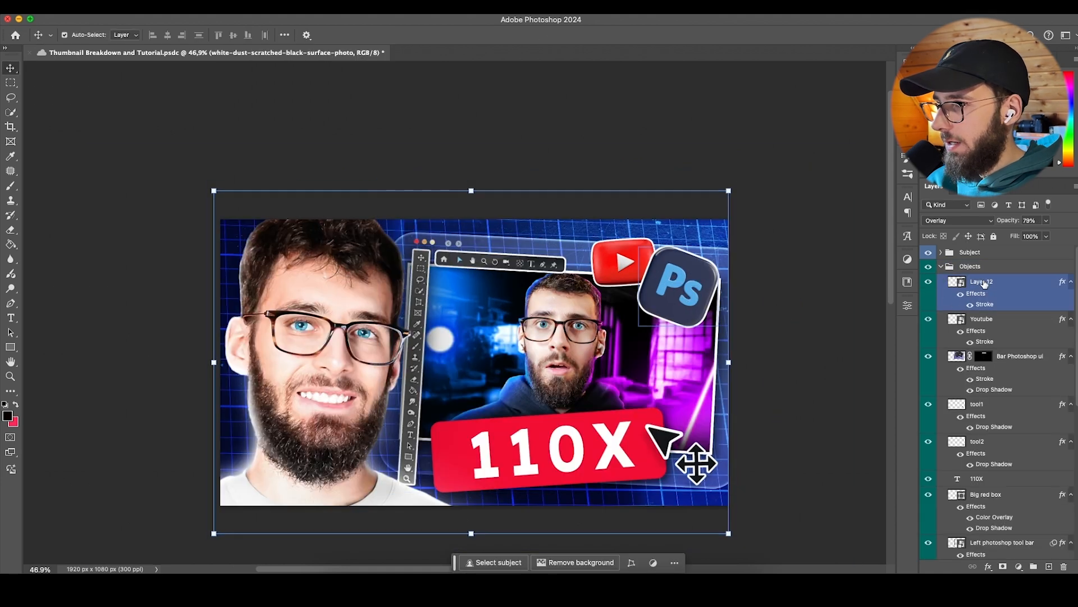
pyautogui.click(984, 283)
pyautogui.scroll(-3, 1023, 522)
pyautogui.keyDown('shift'); pyautogui.click(996, 451); pyautogui.keyUp('shift')
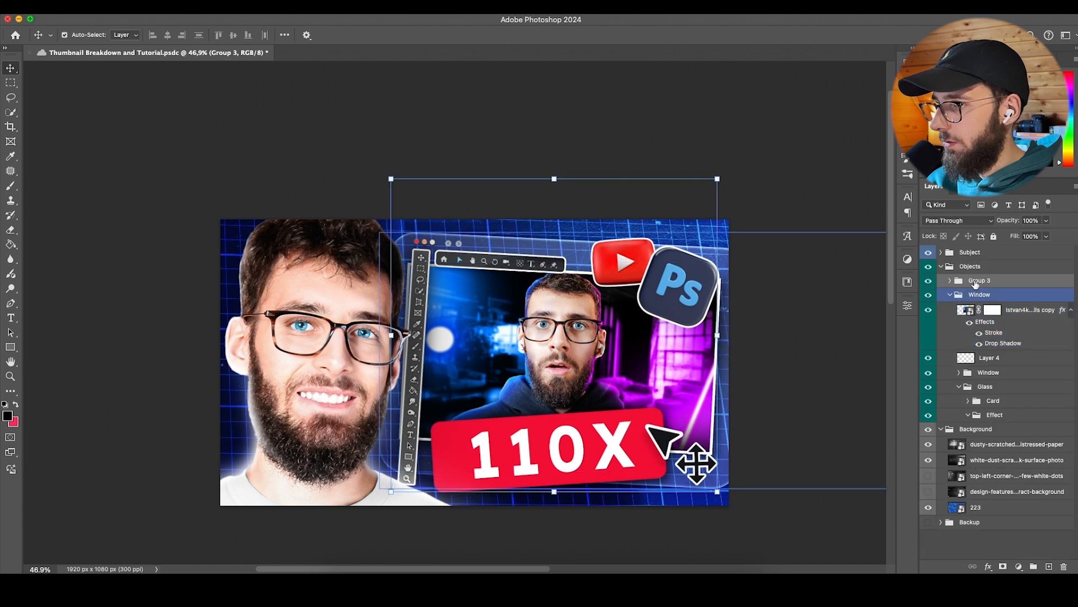
pyautogui.doubleClick(978, 282)
pyautogui.write('1')
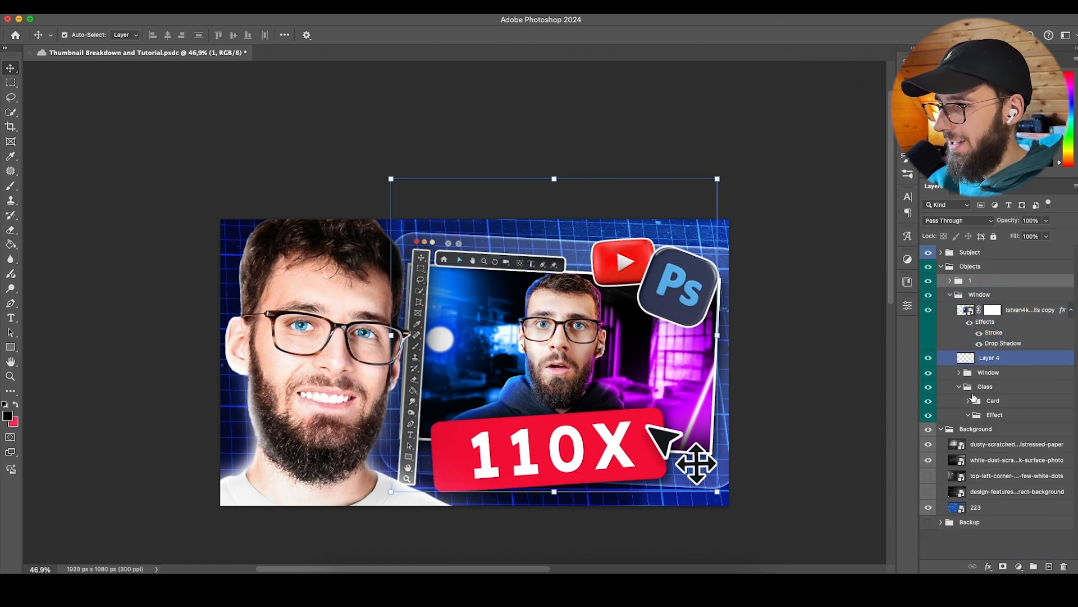
# Step: Move the white-dust-scratched texture from Background into the Window group, directly above the framed thumbnail photo
pyautogui.click(959, 387)
pyautogui.click(1007, 312)
pyautogui.click(989, 417)
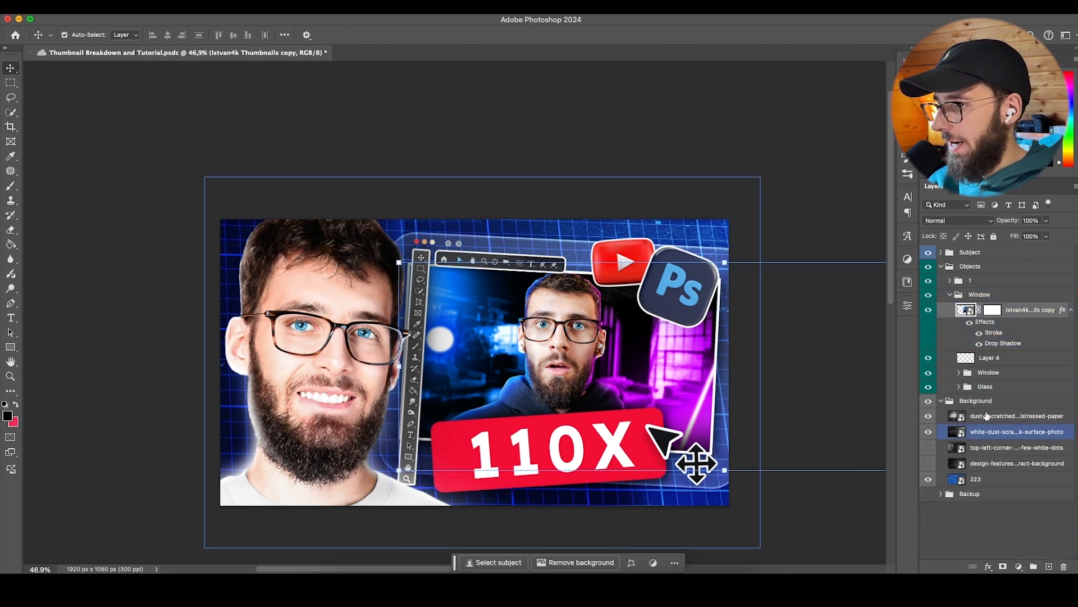
pyautogui.moveTo(990, 303); pyautogui.dragTo(989, 303)
# Step: Scale the white-dust texture to 4.24% and rotate it 2.70° to match the framed photo, and clip it to that photo
pyautogui.moveTo(736, 362); pyautogui.dragTo(720, 366)
pyautogui.moveTo(213, 363); pyautogui.dragTo(408, 362)
pyautogui.scroll(1, 589, 352)
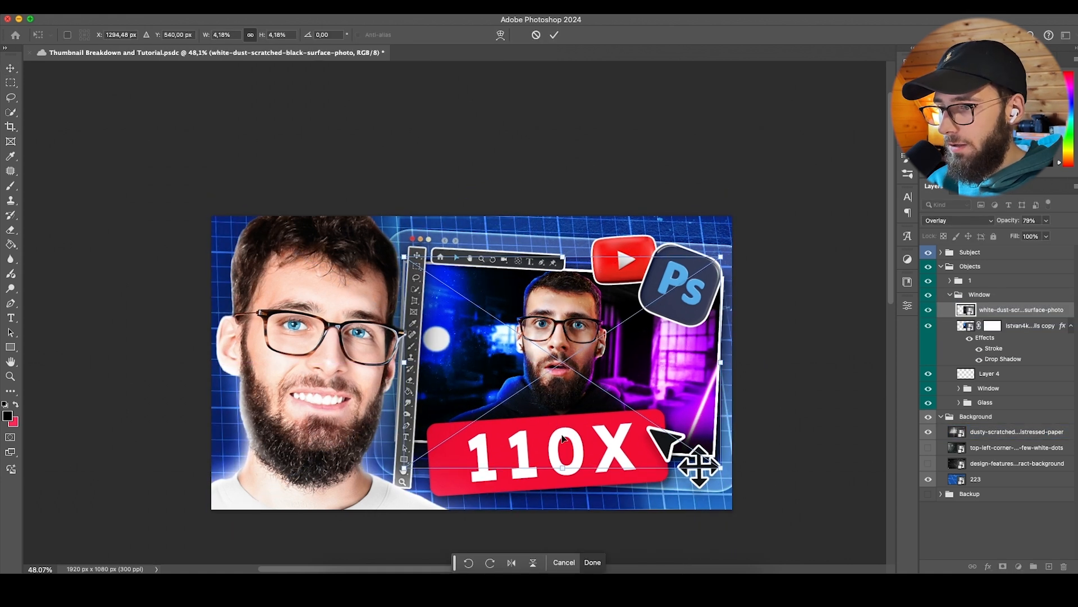
pyautogui.moveTo(570, 486); pyautogui.dragTo(563, 486)
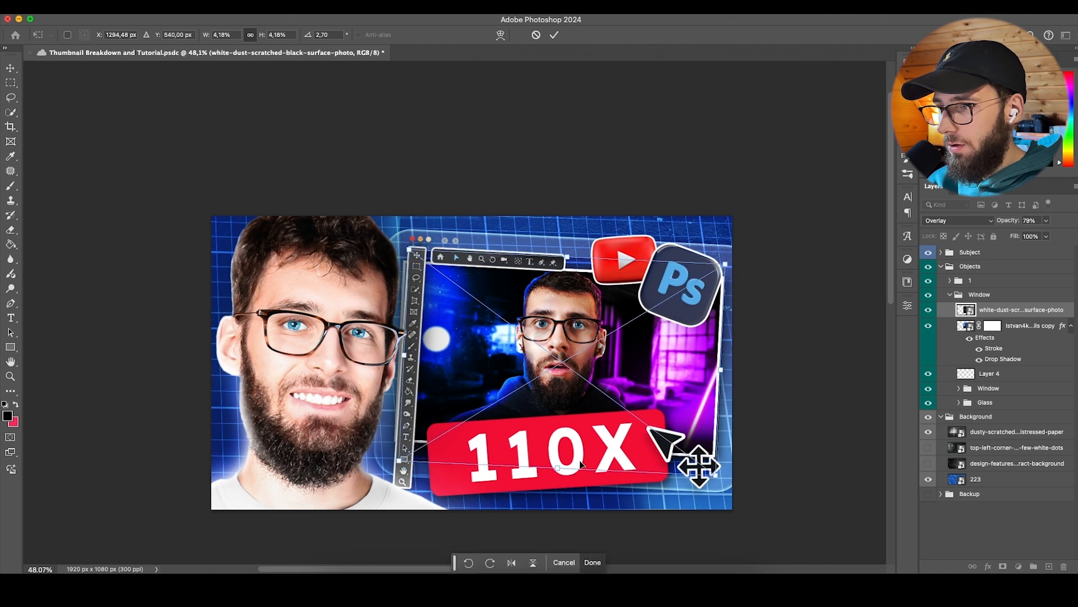
pyautogui.moveTo(404, 355); pyautogui.dragTo(399, 355)
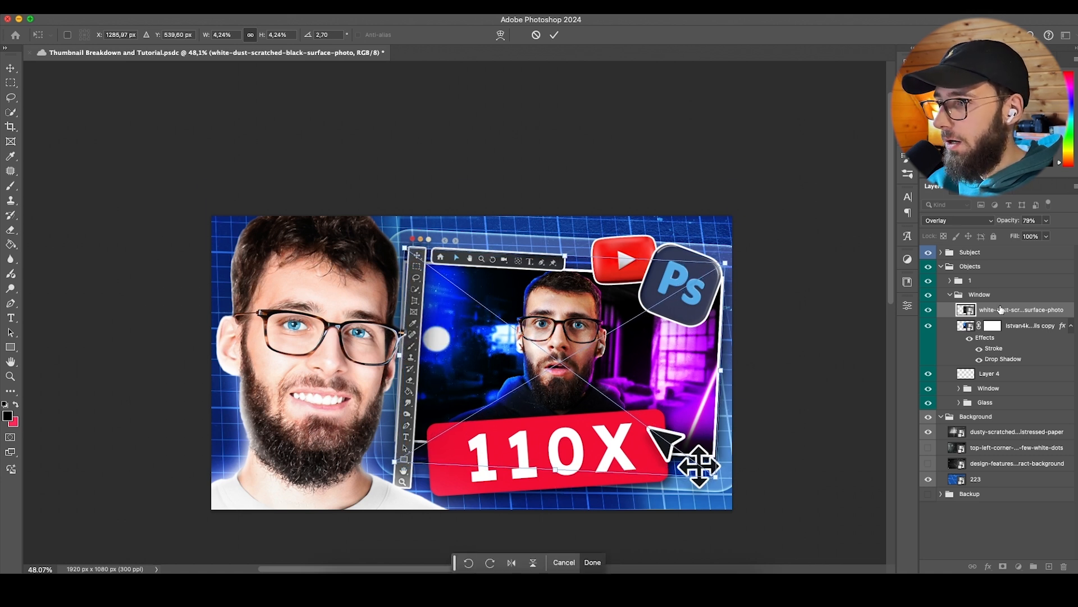
pyautogui.rightClick(1001, 308)
pyautogui.click(937, 510)
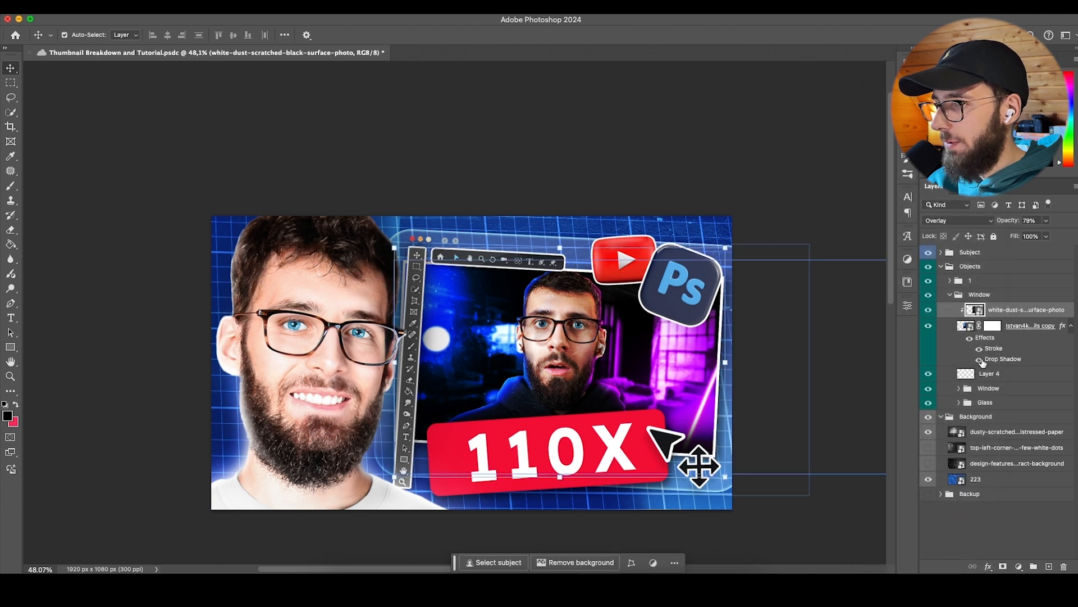
# Step: Compare blend modes for the clipped dust texture and set it to Screen at 100% opacity
pyautogui.click(970, 222)
pyautogui.click(955, 52)
pyautogui.moveTo(1009, 221); pyautogui.dragTo(1055, 223)
pyautogui.click(994, 227)
pyautogui.click(943, 330)
pyautogui.scroll(5, 605, 352)
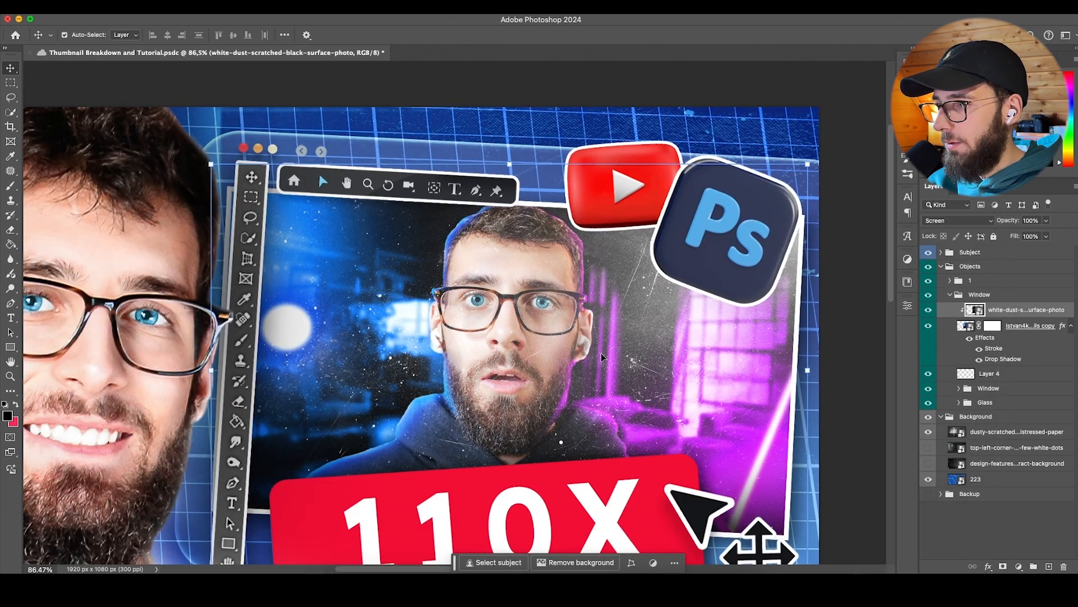
pyautogui.hscroll(-2, 596, 355)
pyautogui.scroll(-2, 592, 354)
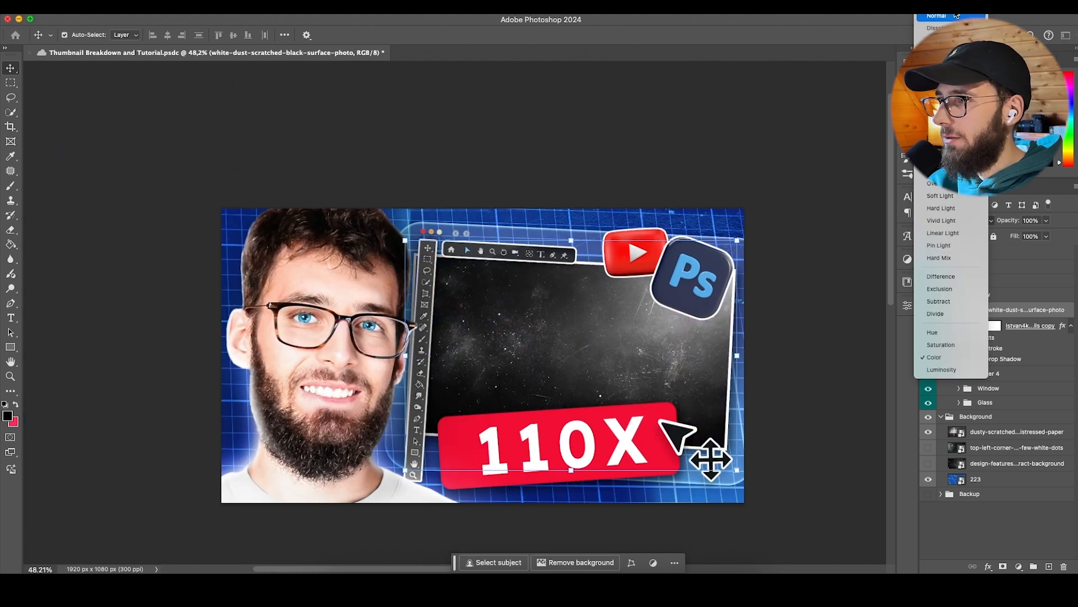
pyautogui.click(937, 127)
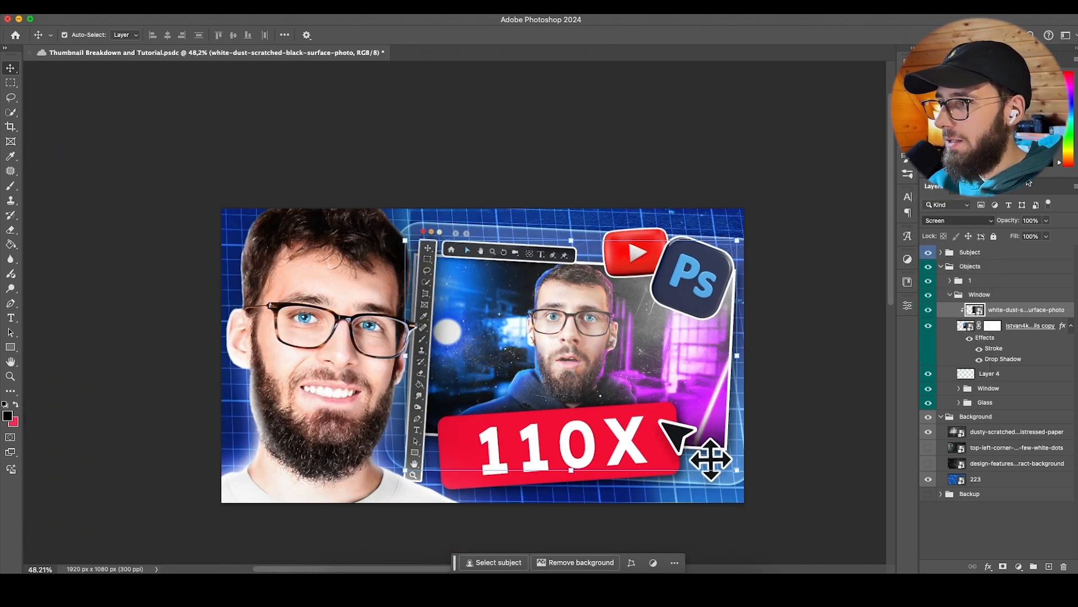
# Step: Enable Bevel & Emboss on the framed thumbnail photo and turn off its Stroke effect
pyautogui.click(995, 351)
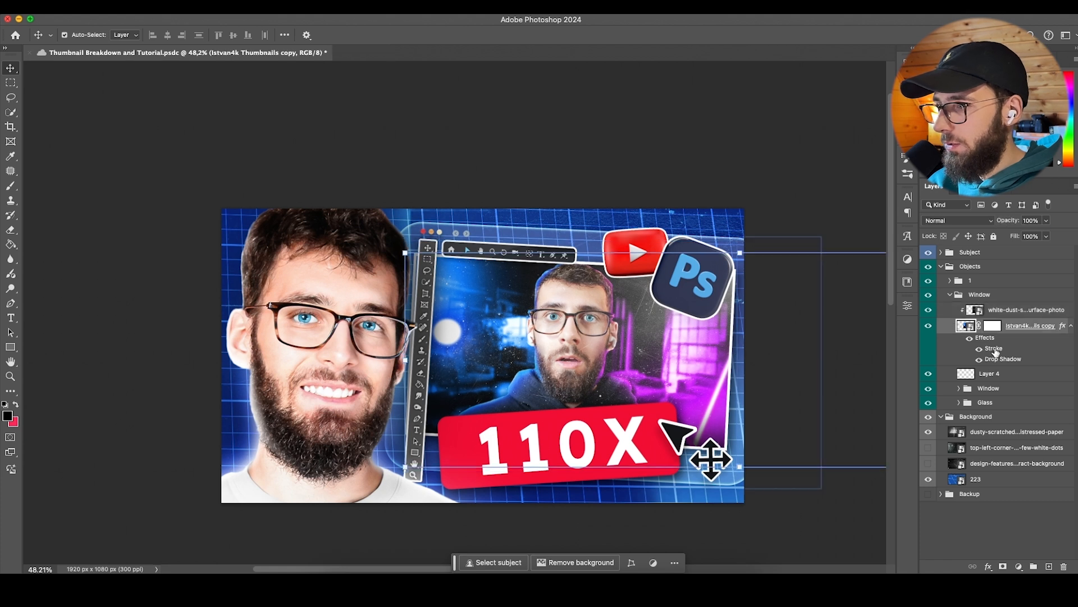
pyautogui.doubleClick(996, 352)
pyautogui.click(671, 205)
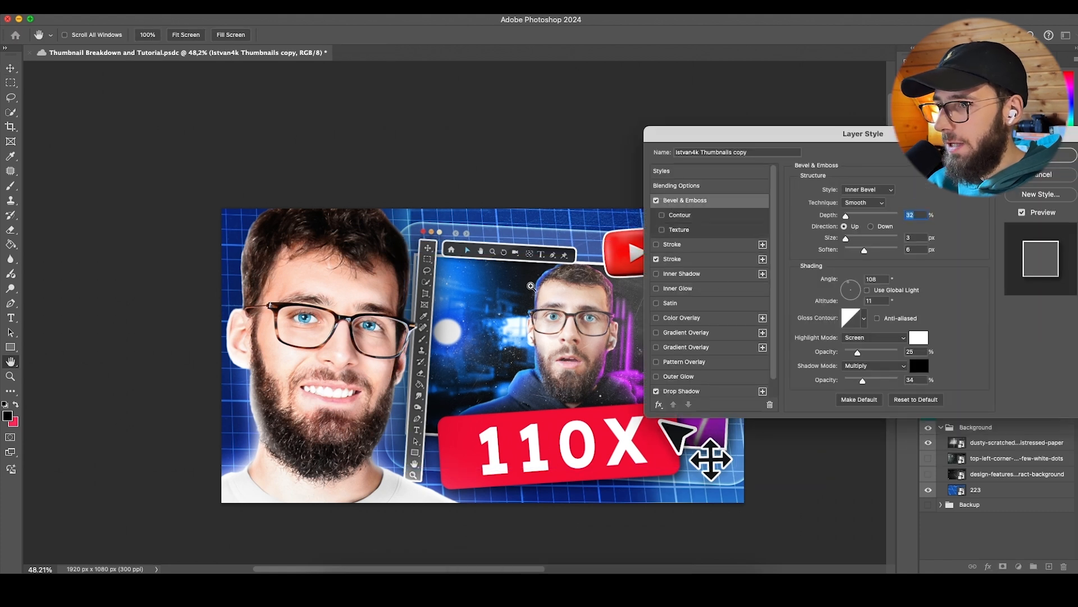
pyautogui.scroll(3, 505, 303)
pyautogui.click(678, 260)
pyautogui.click(657, 259)
pyautogui.click(656, 260)
pyautogui.click(657, 260)
# Step: Add Contour to the framed photo's Bevel & Emboss, with depth 105%, size 16 px, soften 13 px, highlight opacity 61% and shadow opacity 56%
pyautogui.click(681, 208)
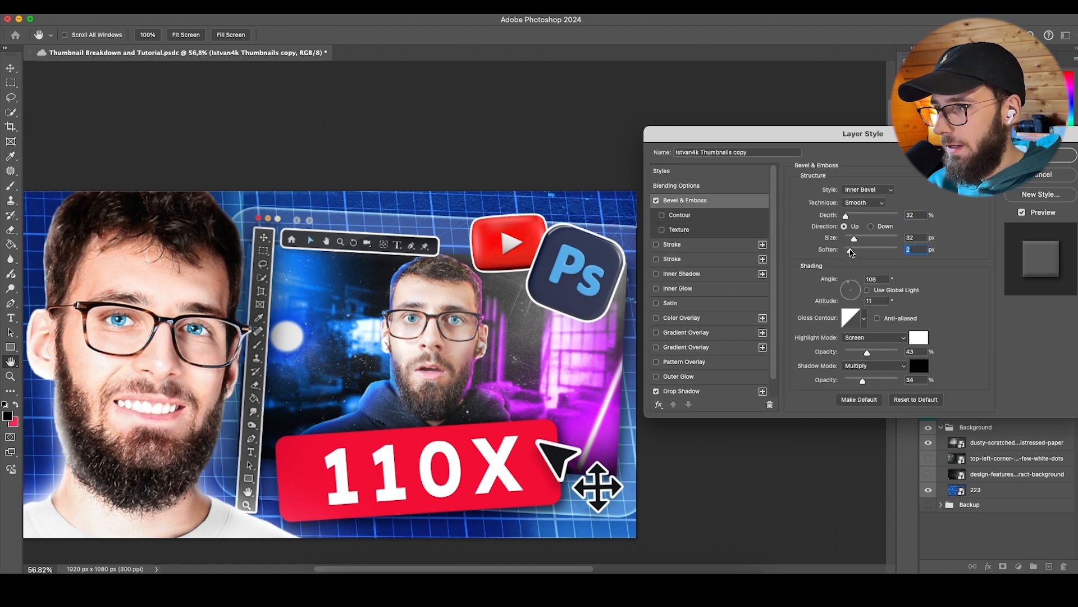
pyautogui.moveTo(855, 238); pyautogui.dragTo(865, 238)
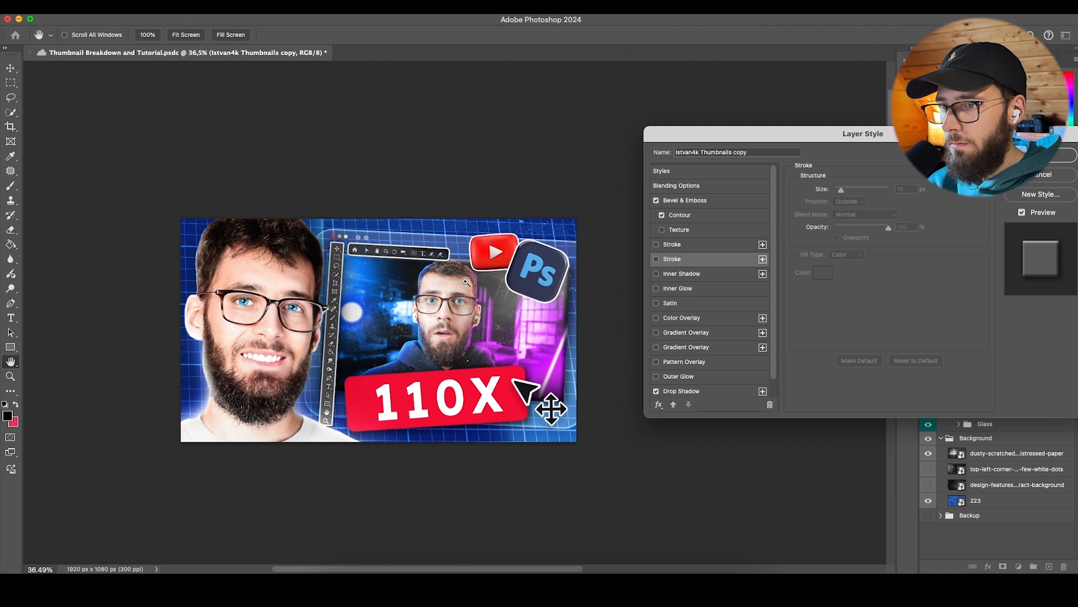
pyautogui.click(683, 208)
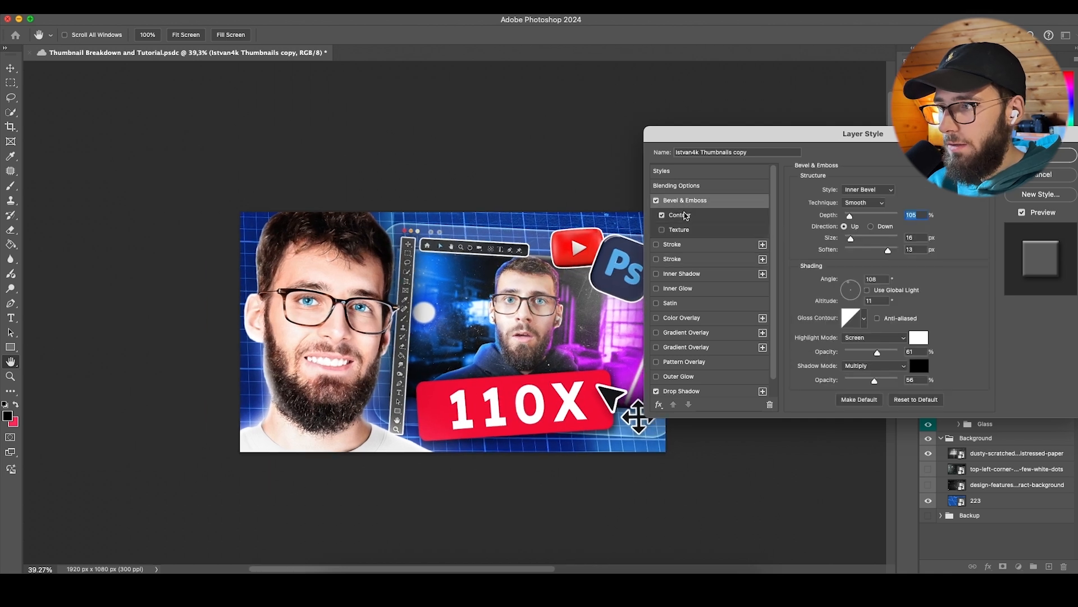
pyautogui.hscroll(5, 528, 292)
pyautogui.scroll(6, 522, 330)
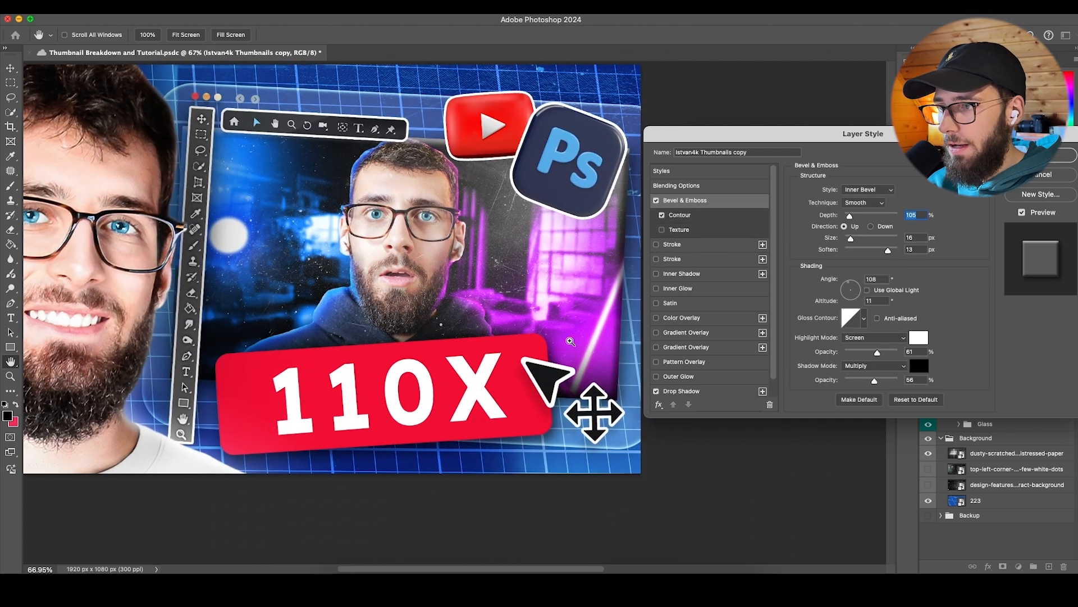
# Step: Turn the framed photo's white 16 px outside Stroke back on and hide its Bevel & Emboss effect
pyautogui.hscroll(-2, 570, 342)
pyautogui.click(656, 259)
pyautogui.hscroll(2, 582, 274)
pyautogui.scroll(2, 582, 274)
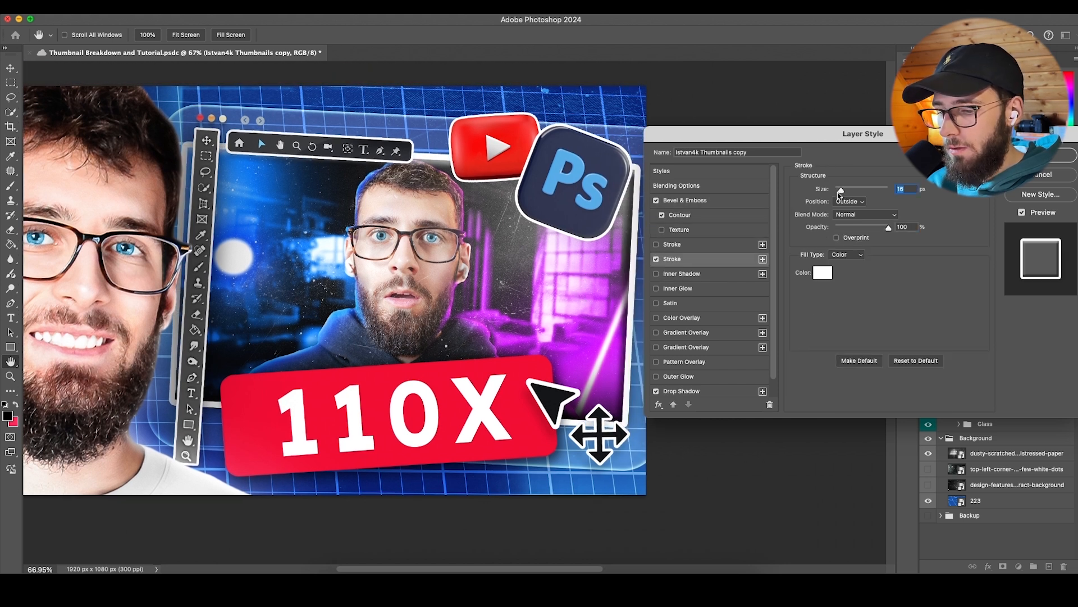
pyautogui.press('Return')
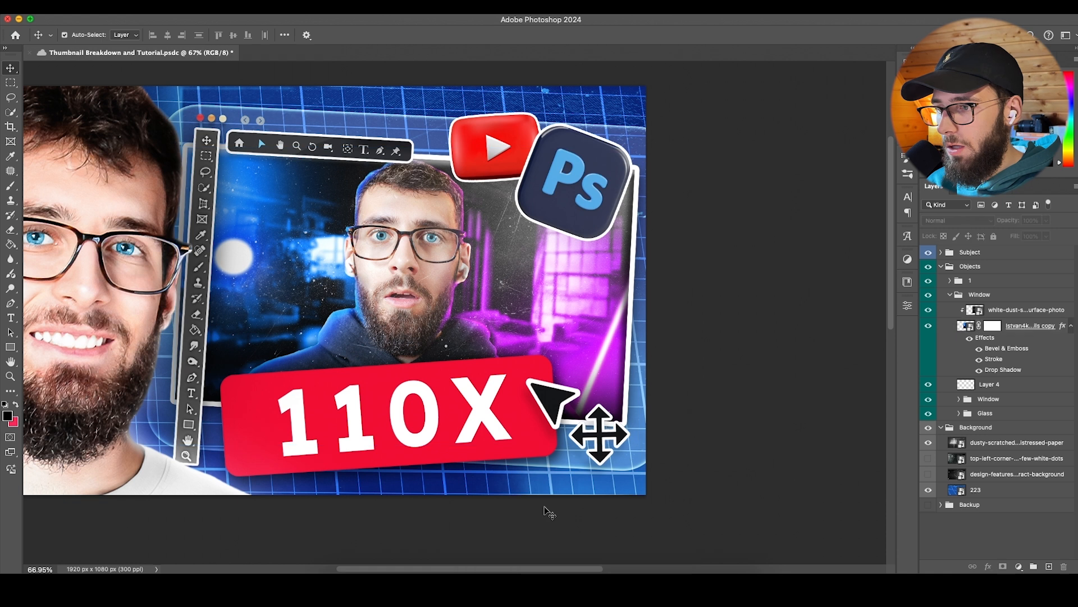
pyautogui.scroll(-5, 466, 475)
pyautogui.click(976, 360)
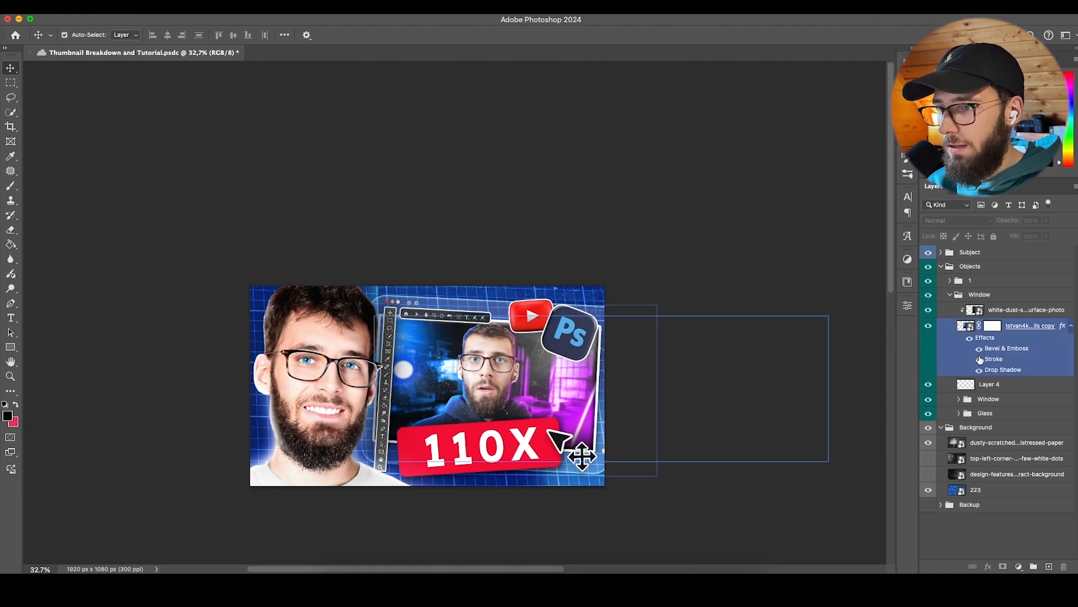
pyautogui.scroll(5, 511, 478)
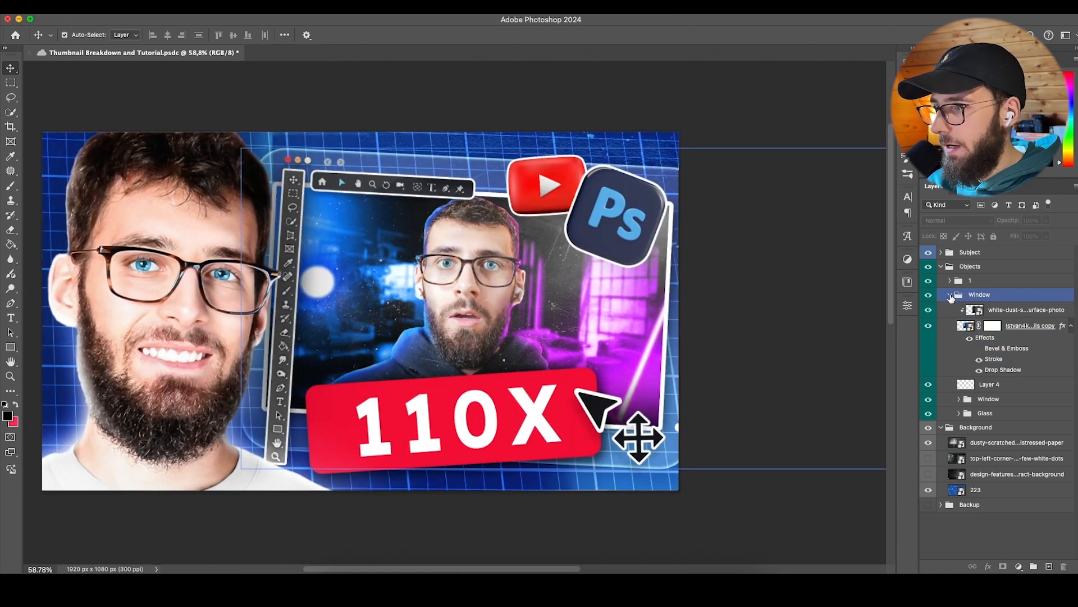
# Step: Add a white (ffffff) 17 px outside Stroke to the Big red box layer in group 1
pyautogui.click(951, 298)
pyautogui.click(950, 280)
pyautogui.click(985, 298)
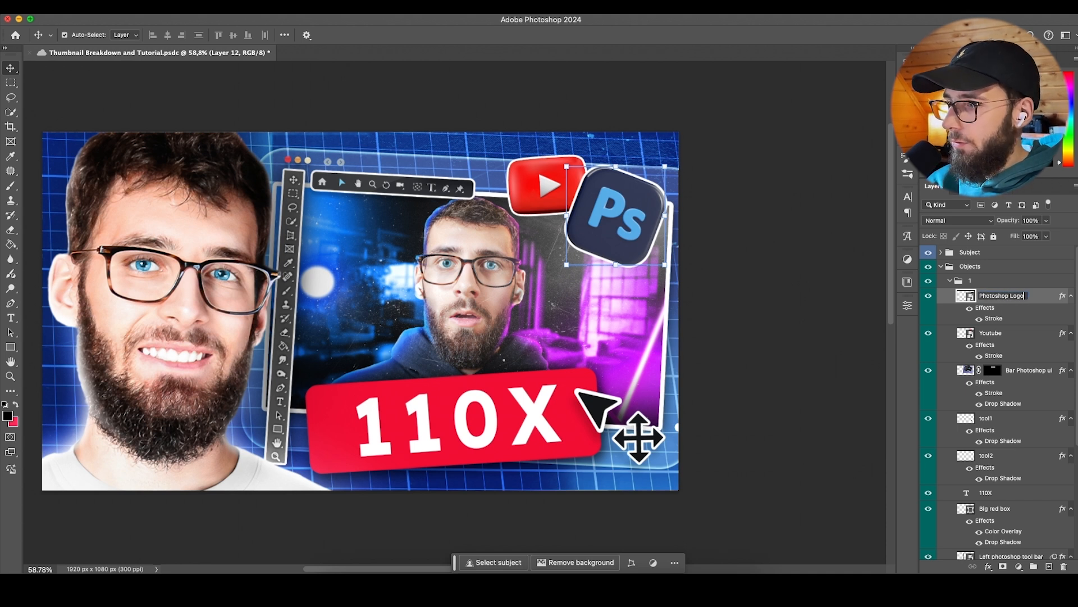
pyautogui.click(995, 509)
pyautogui.doubleClick(997, 532)
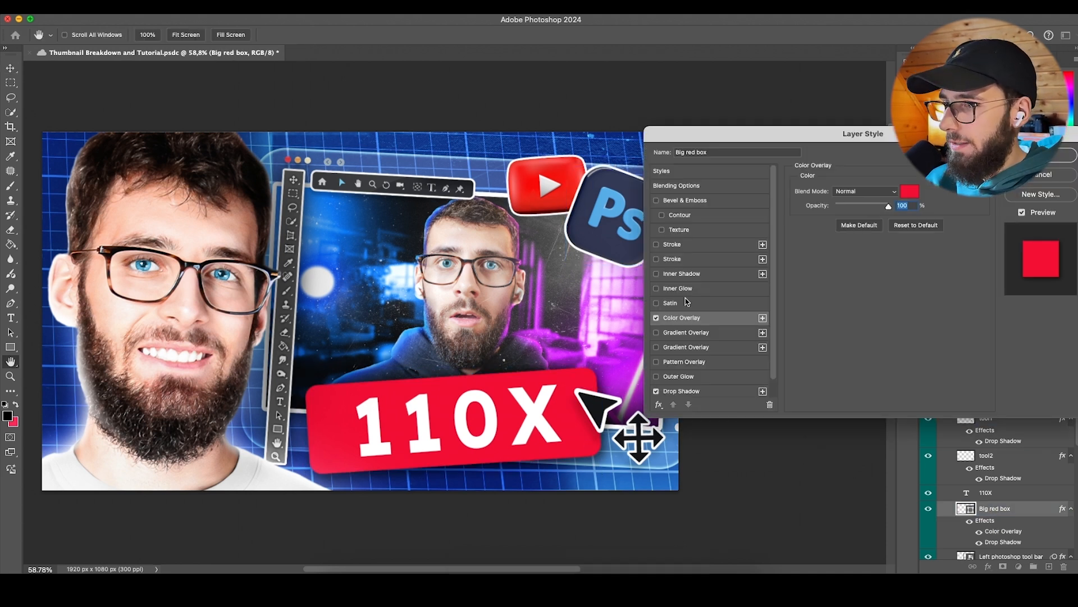
pyautogui.click(672, 245)
pyautogui.hscroll(2, 652, 283)
pyautogui.click(822, 273)
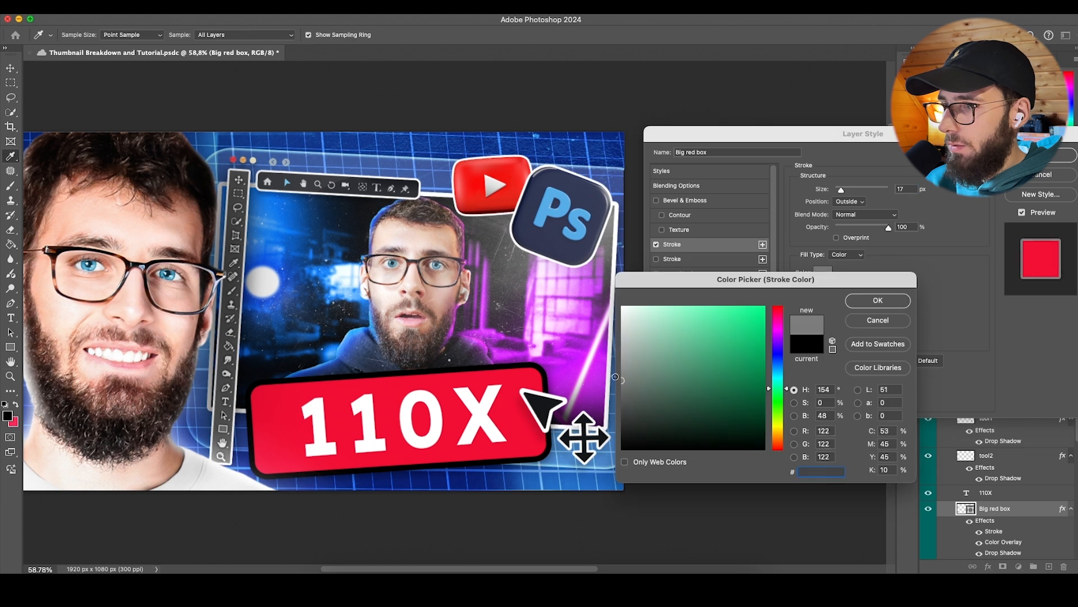
pyautogui.write('ffffff')
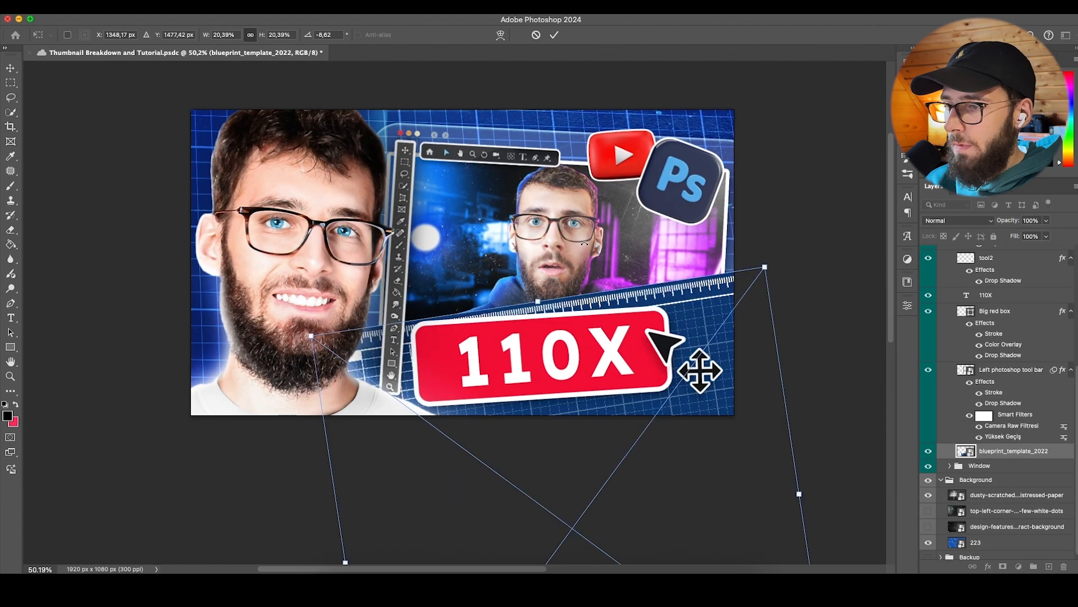
# Step: Scale the blueprint template to 18.50% and rotate it to -6.31° behind the 110X box
pyautogui.moveTo(556, 336); pyautogui.dragTo(550, 315)
pyautogui.moveTo(765, 251); pyautogui.dragTo(760, 246)
pyautogui.moveTo(660, 280); pyautogui.dragTo(667, 291)
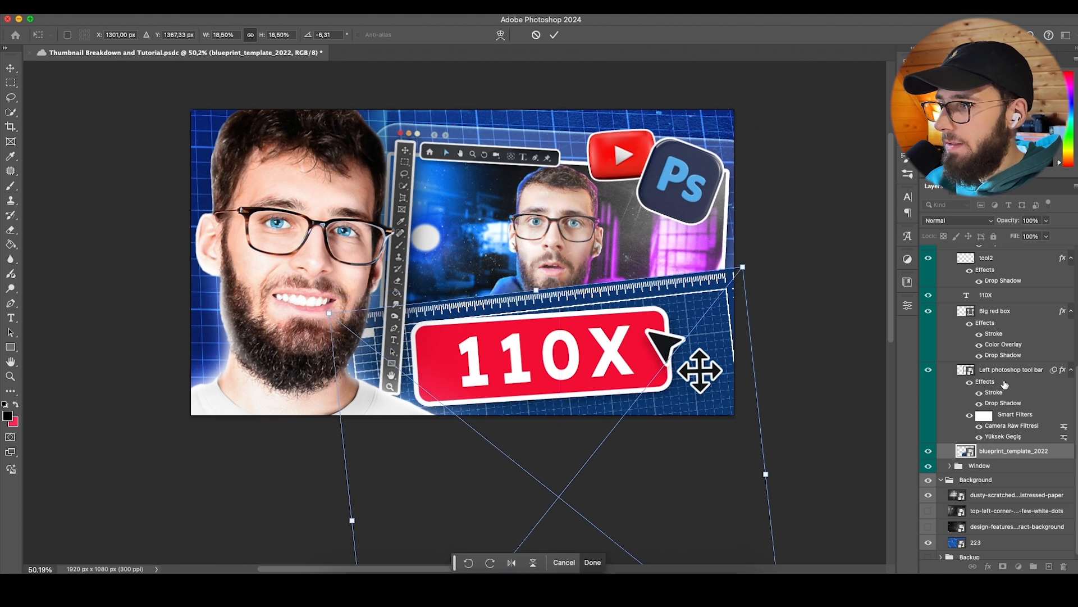
pyautogui.click(1007, 392)
# Step: Scale down the red box together with its 110X text and the two tool cursors, and reposition them over the blueprint
pyautogui.click(993, 312)
pyautogui.scroll(2, 1001, 308)
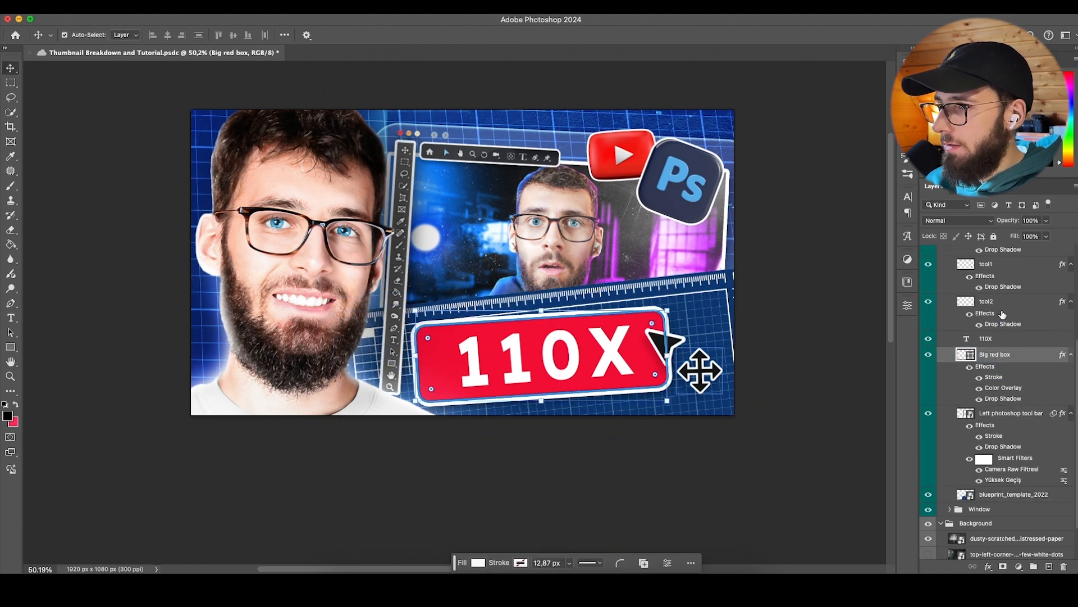
pyautogui.keyDown('shift'); pyautogui.click(989, 264); pyautogui.keyUp('shift')
pyautogui.press('super+t')
pyautogui.moveTo(722, 355); pyautogui.dragTo(662, 356)
pyautogui.moveTo(557, 364); pyautogui.dragTo(602, 363)
pyautogui.press('Return')
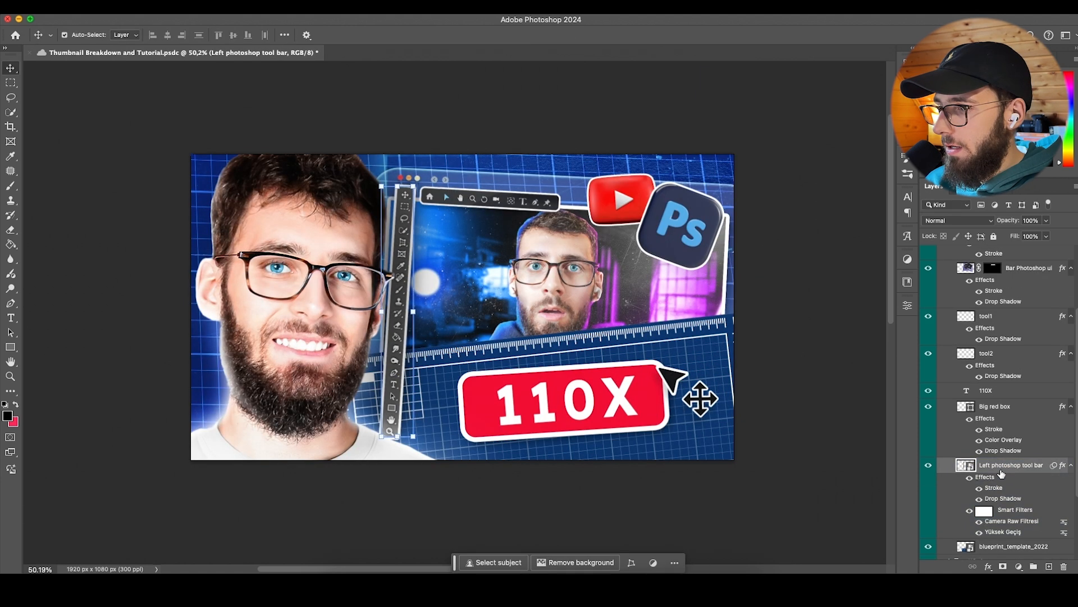
# Step: Give the blueprint template a black Drop Shadow with 70% opacity, 10 px distance, 22% spread and 70 px size
pyautogui.click(1011, 494)
pyautogui.rightClick(998, 494)
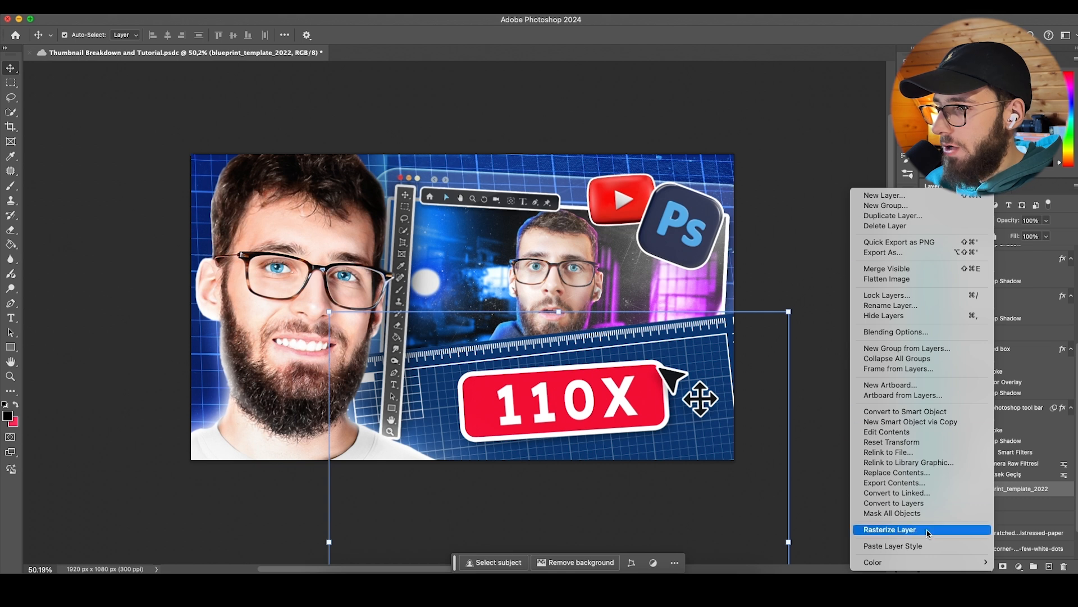
pyautogui.click(901, 331)
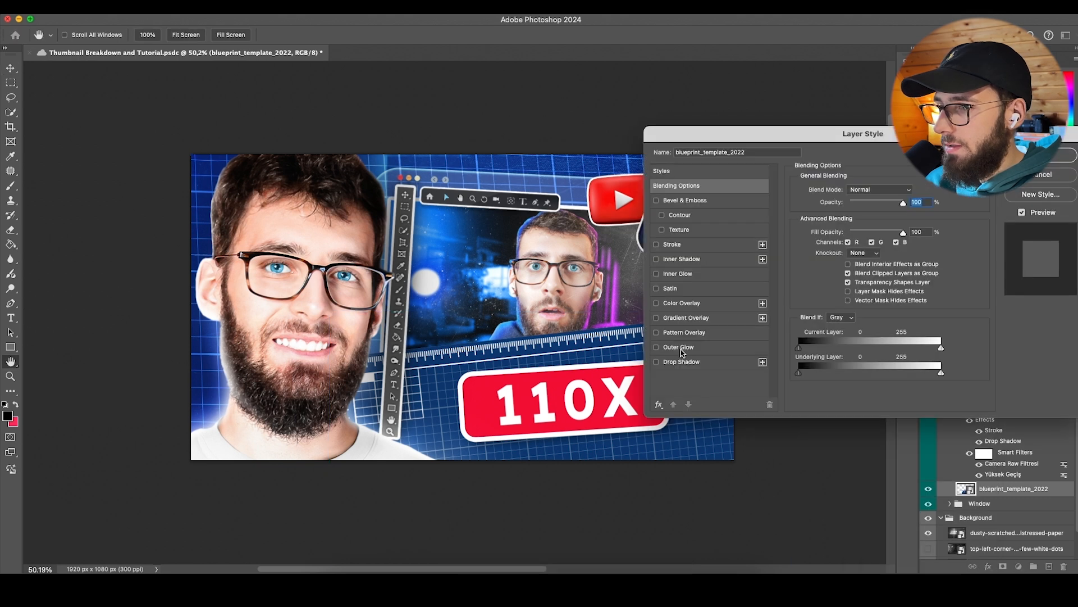
pyautogui.click(657, 347)
pyautogui.click(657, 347)
pyautogui.click(662, 360)
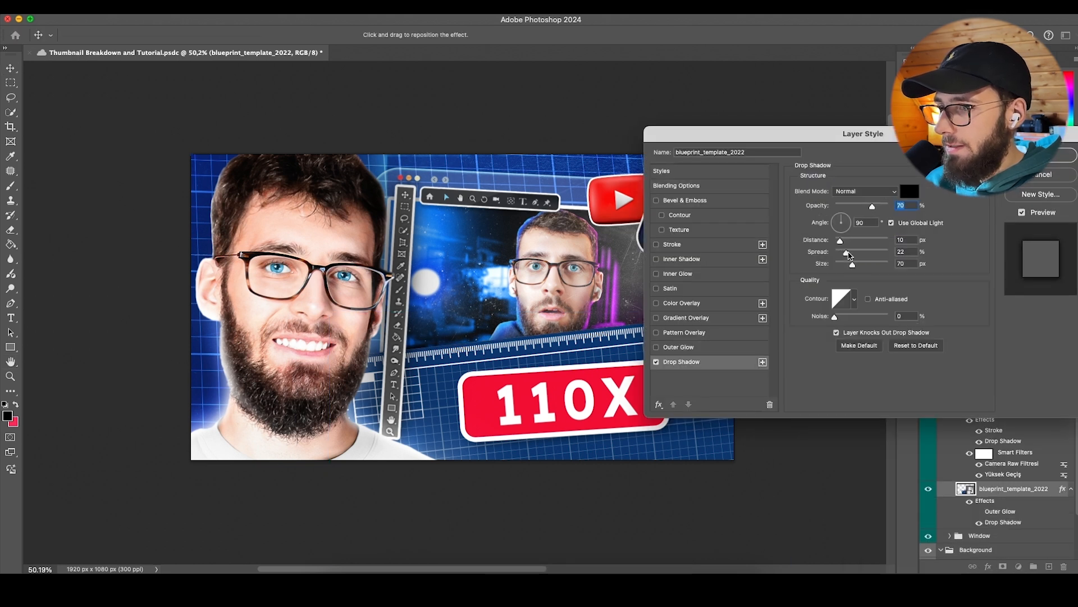
pyautogui.click(1032, 175)
# Step: Enlarge the blueprint template to 26.38%, rotate it to -4.82° and lower its ruler edge to just above the 110X box
pyautogui.press('super+t')
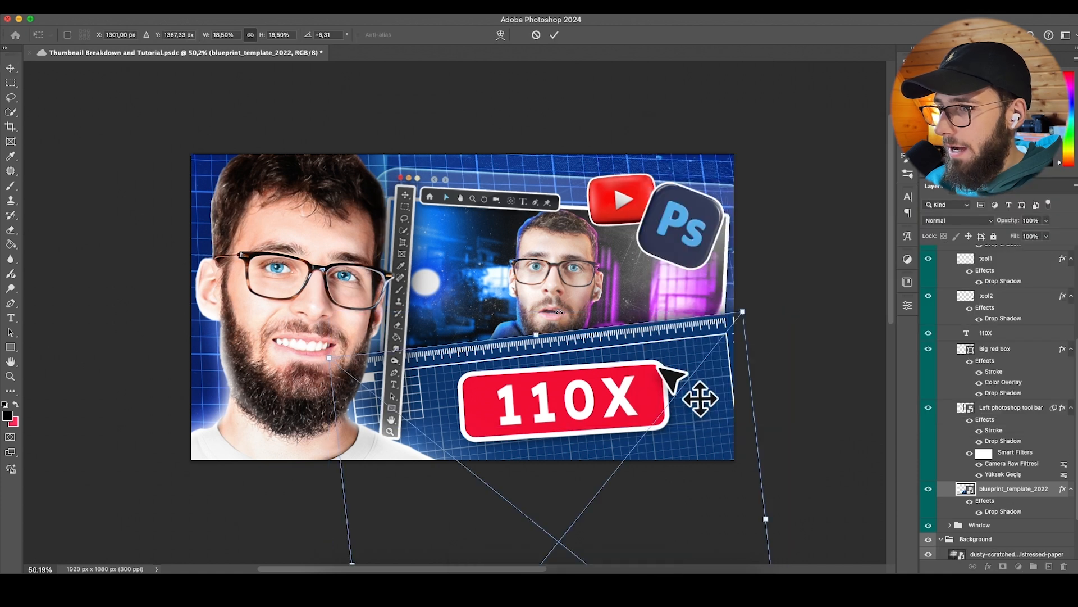
pyautogui.moveTo(538, 333); pyautogui.dragTo(522, 220)
pyautogui.moveTo(559, 271); pyautogui.dragTo(564, 398)
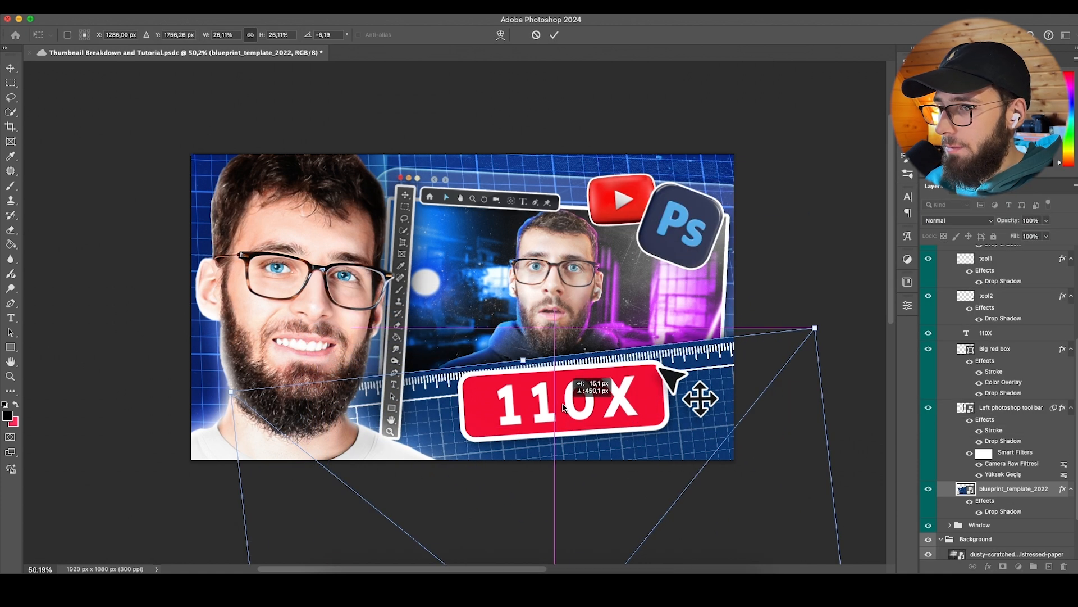
pyautogui.moveTo(838, 323); pyautogui.dragTo(835, 319)
pyautogui.press('Return')
pyautogui.click(931, 491)
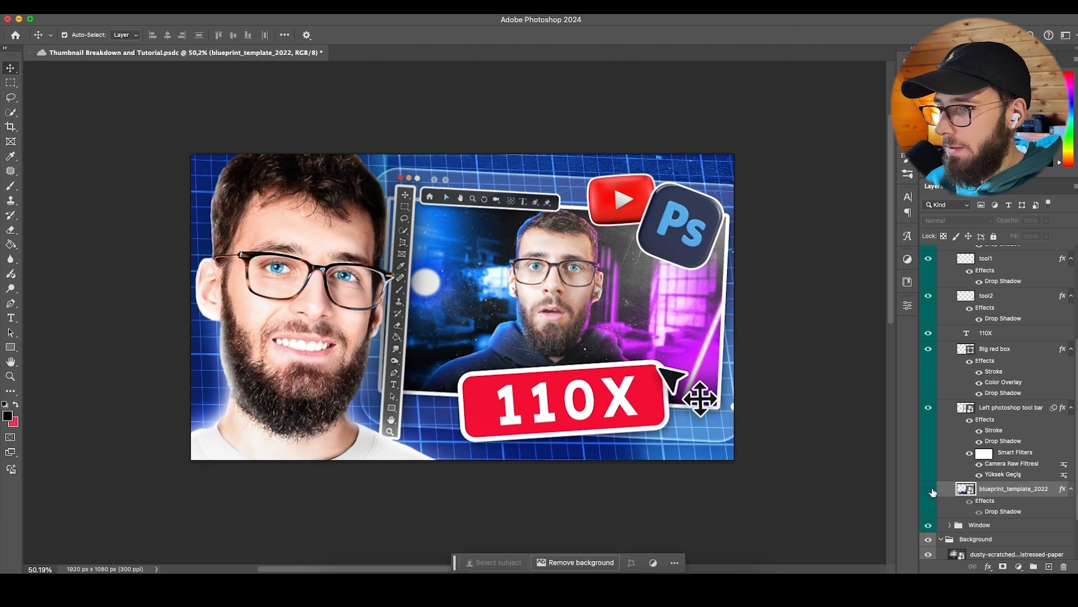
pyautogui.click(932, 492)
pyautogui.hotkey('ctrl', 't')
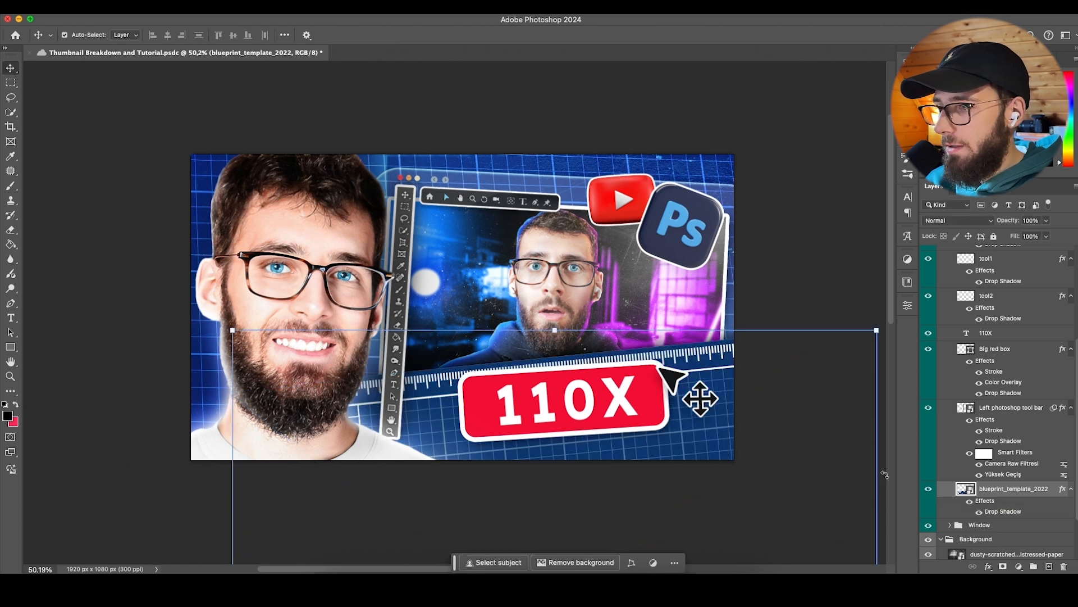
pyautogui.moveTo(550, 315); pyautogui.dragTo(553, 349)
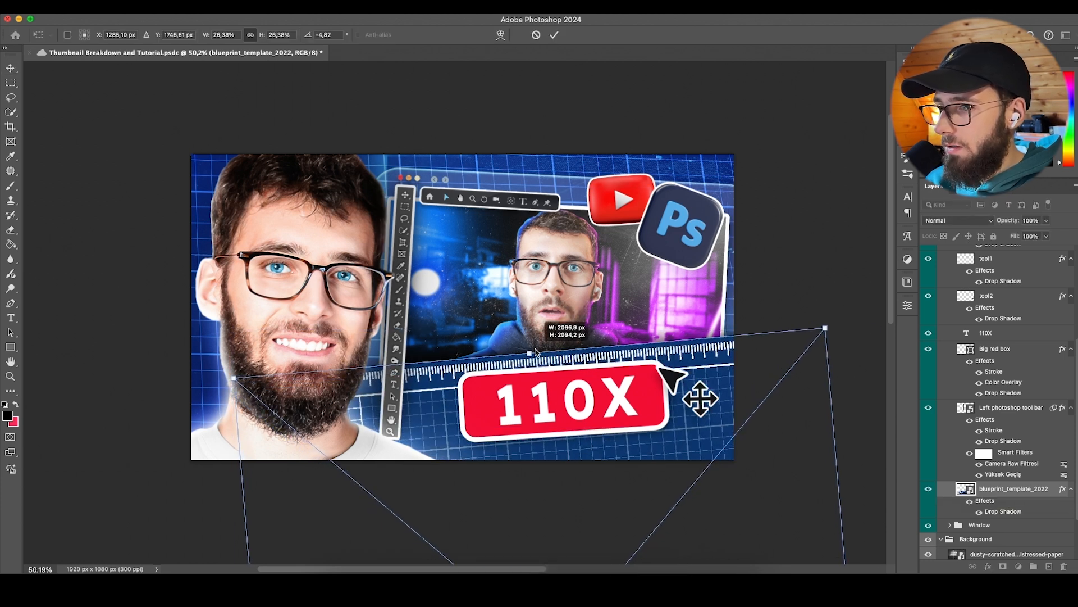
pyautogui.press('Return')
# Step: Hide the blueprint template and paint soft black shading on a new layer over the thumbnail's lower right area
pyautogui.click(1048, 566)
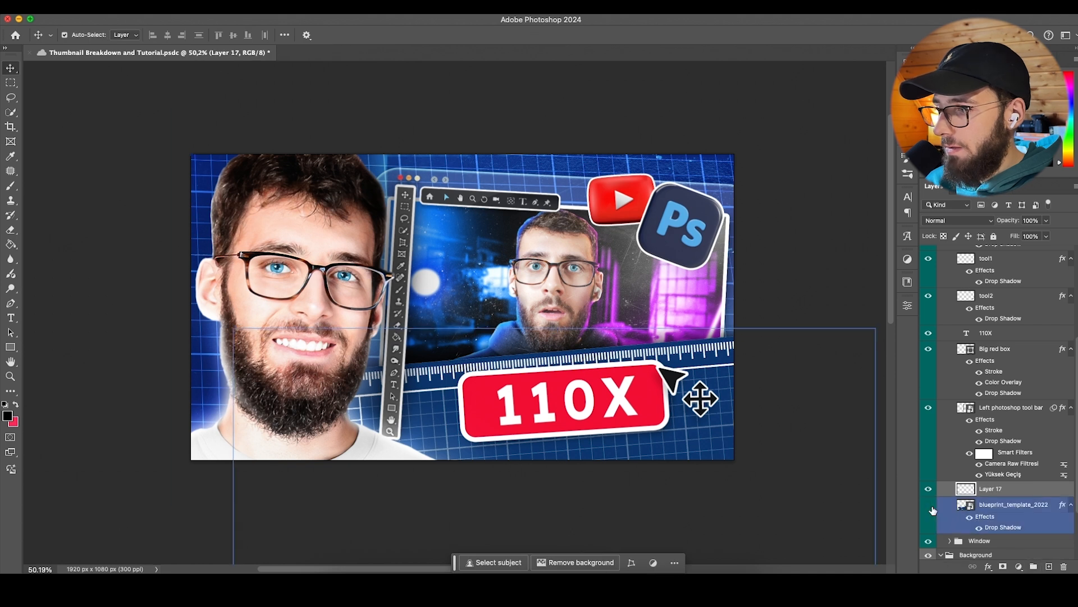
pyautogui.press('b')
pyautogui.moveTo(405, 302); pyautogui.dragTo(477, 296)
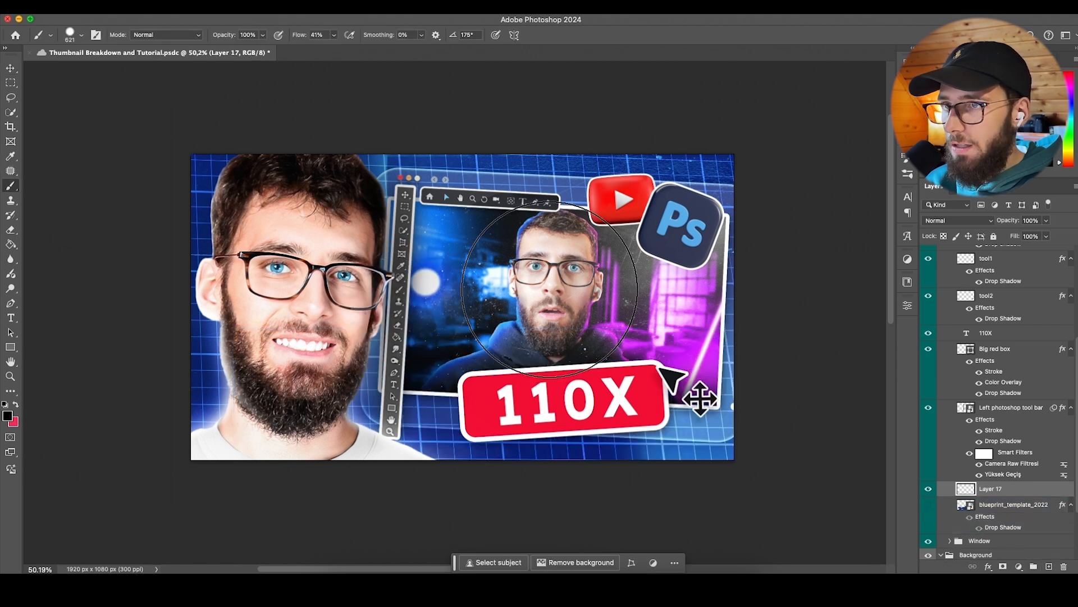
pyautogui.rightClick(511, 308)
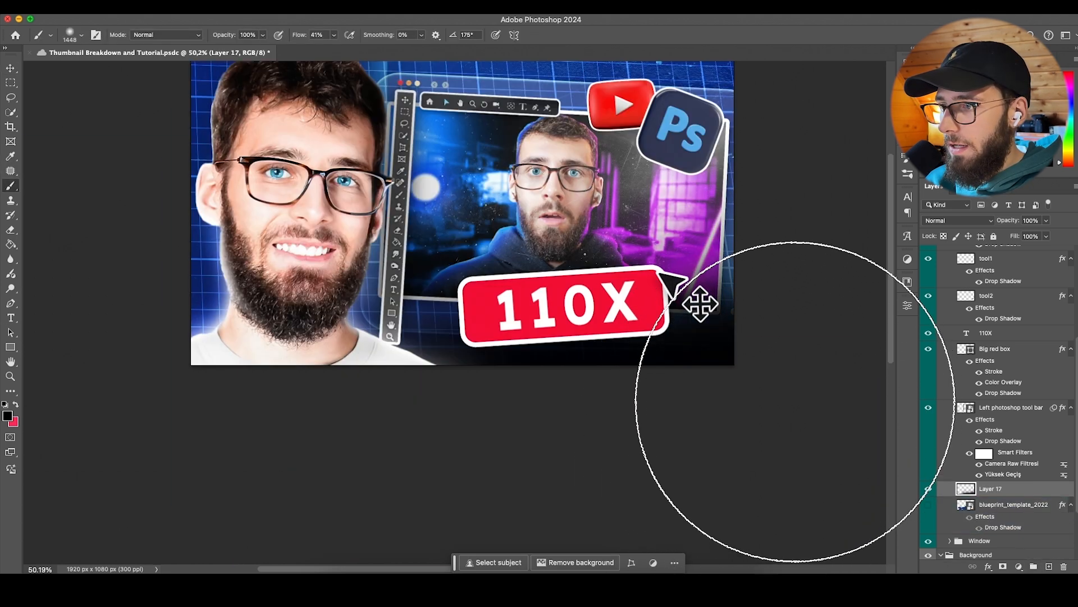
pyautogui.moveTo(681, 360); pyautogui.dragTo(592, 359)
# Step: Move the black shading layer below the Window group, set its opacity to 85% and compare the thumbnail with and without it
pyautogui.moveTo(1004, 493); pyautogui.dragTo(1004, 549)
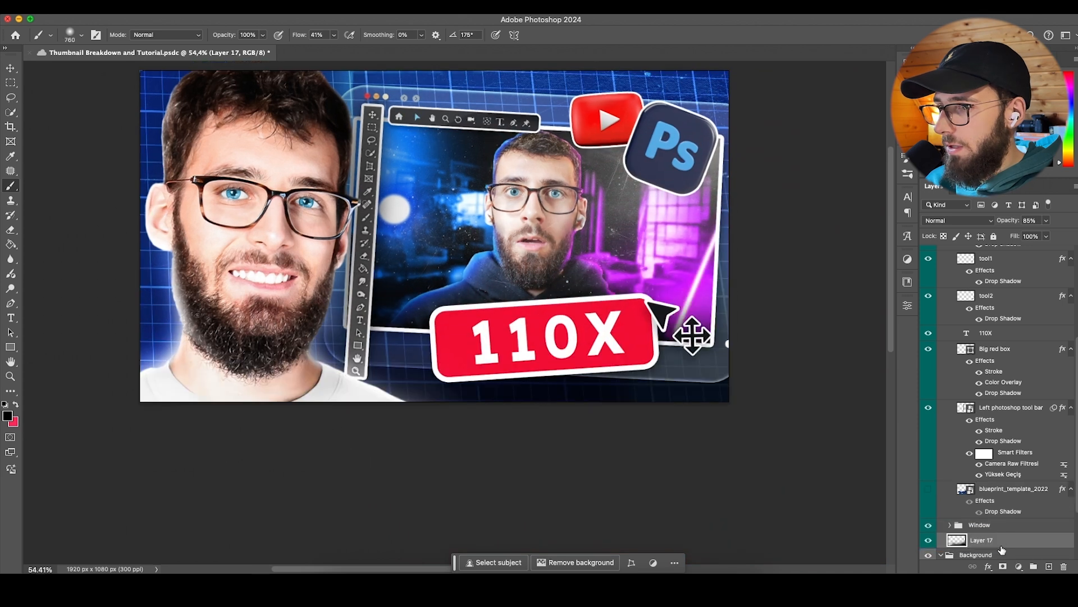
pyautogui.scroll(-3, 701, 313)
pyautogui.click(930, 542)
pyautogui.click(929, 542)
pyautogui.click(928, 540)
pyautogui.click(928, 539)
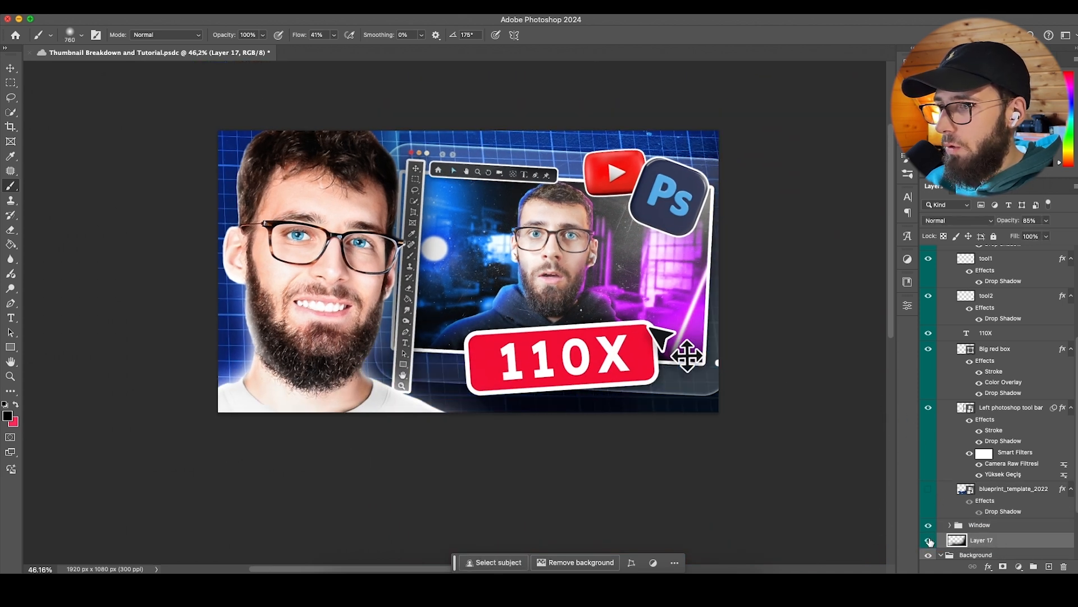
# Step: Show the blueprint template again and desaturate it with a white Color Overlay in Saturation mode at 100% opacity
pyautogui.press('v')
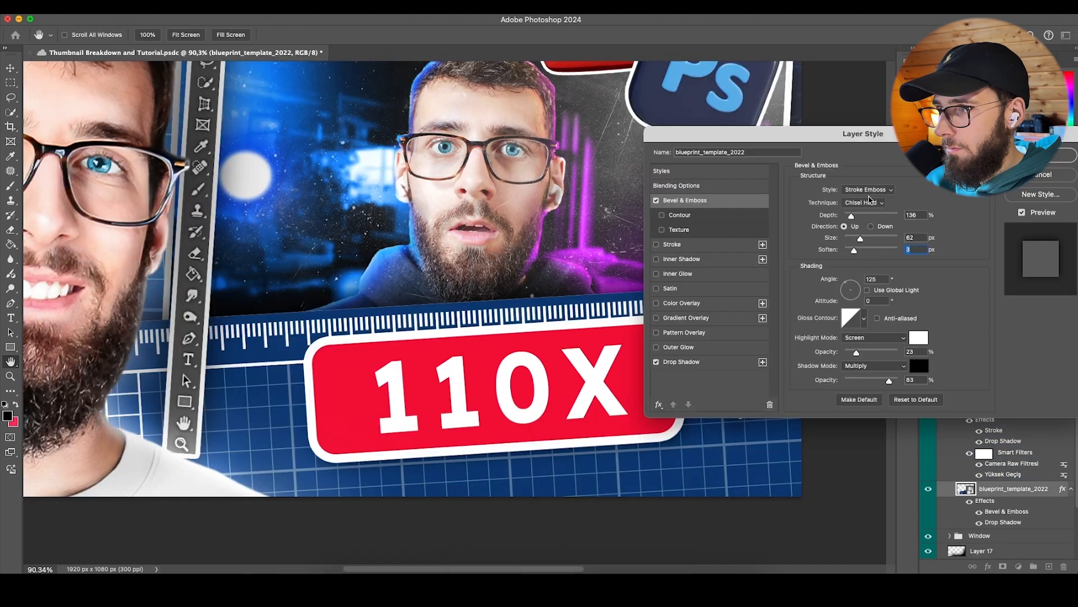
pyautogui.scroll(-3, 523, 298)
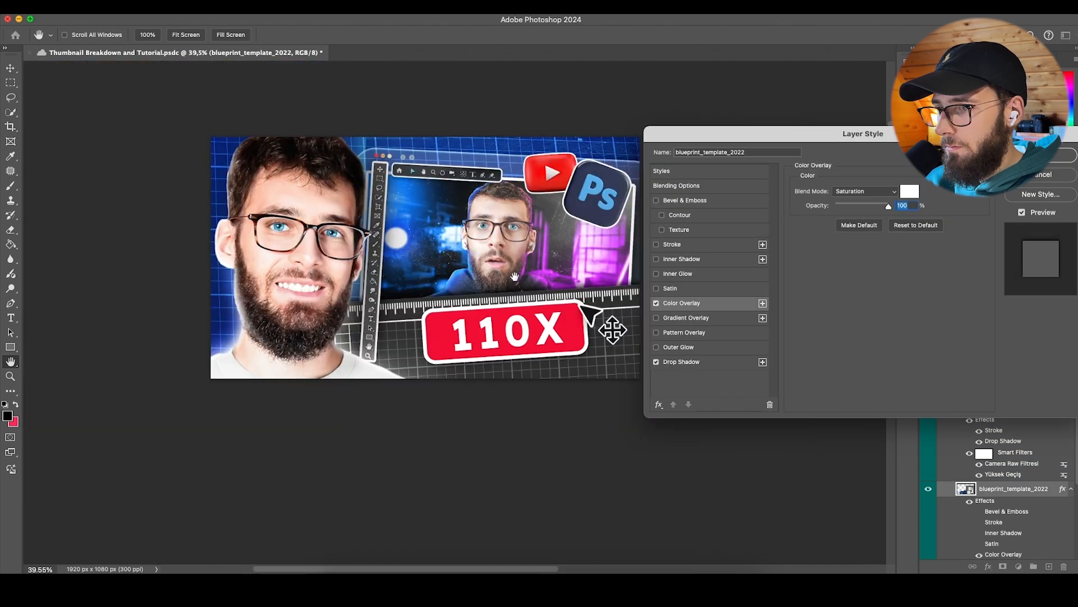
pyautogui.scroll(1, 523, 299)
pyautogui.hscroll(1, 523, 299)
pyautogui.click(1057, 156)
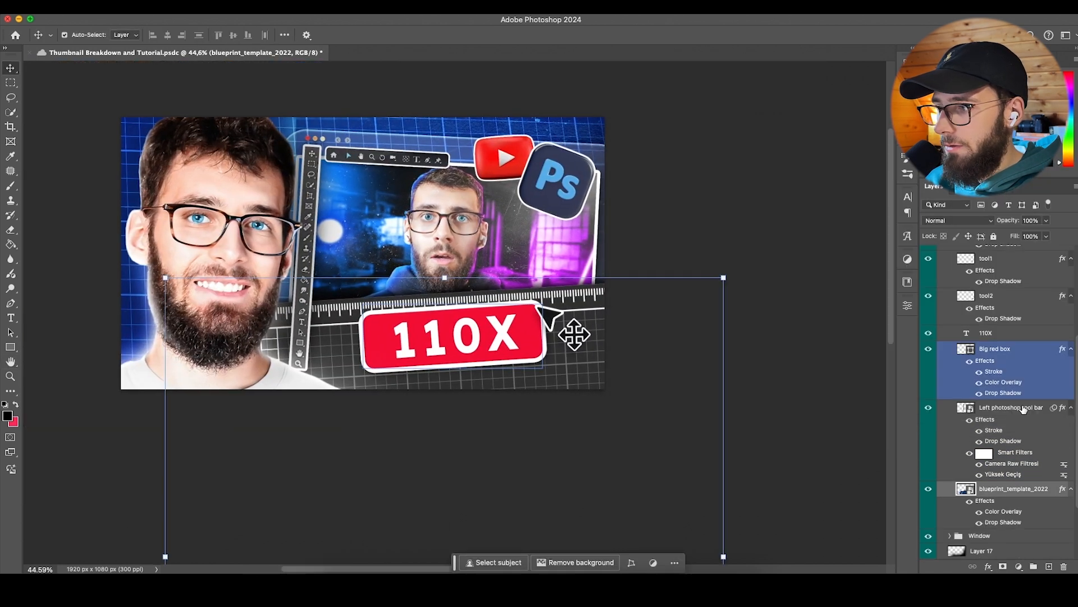
# Step: Rotate the blueprint template to -3.78°, keeping its scale at 26.38%
pyautogui.scroll(-2, 1019, 418)
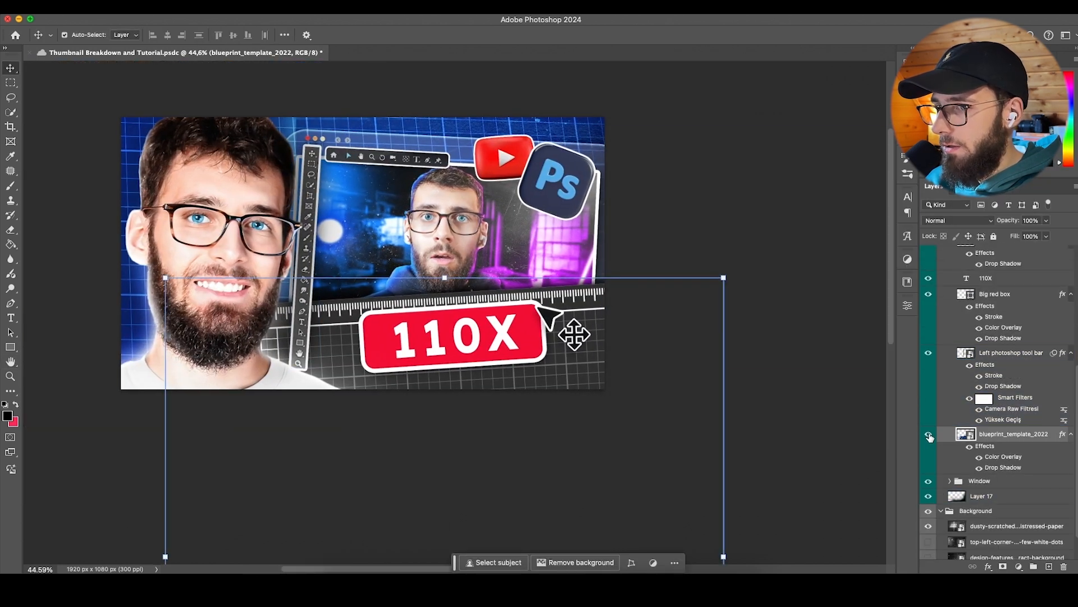
pyautogui.scroll(2, 417, 347)
pyautogui.hscroll(-2, 440, 348)
pyautogui.scroll(1, 449, 355)
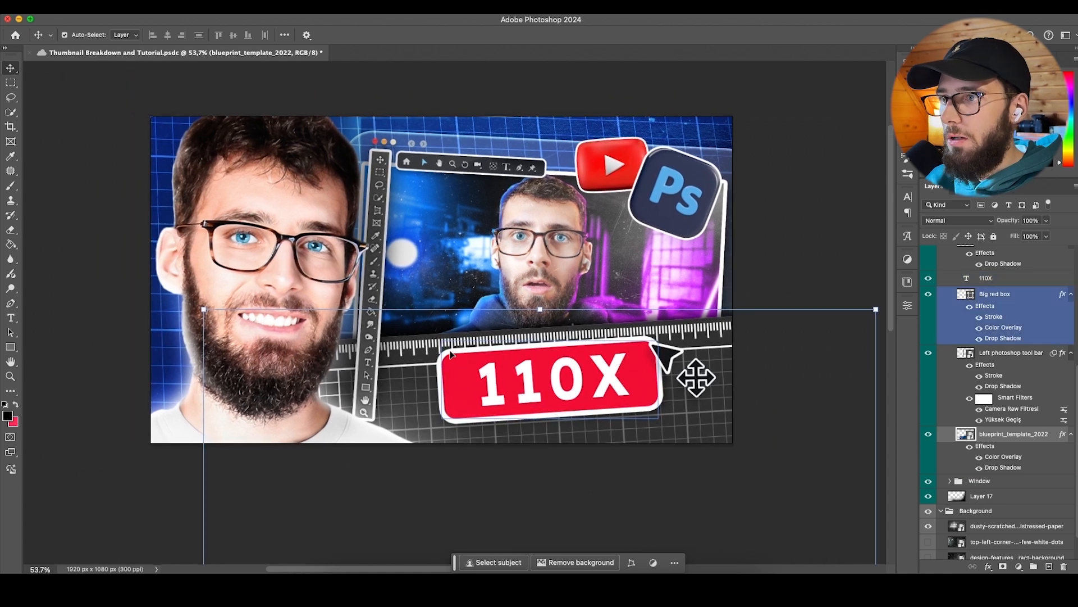
pyautogui.scroll(1, 452, 354)
pyautogui.press('super+t')
pyautogui.moveTo(590, 302); pyautogui.dragTo(583, 299)
pyautogui.click(536, 36)
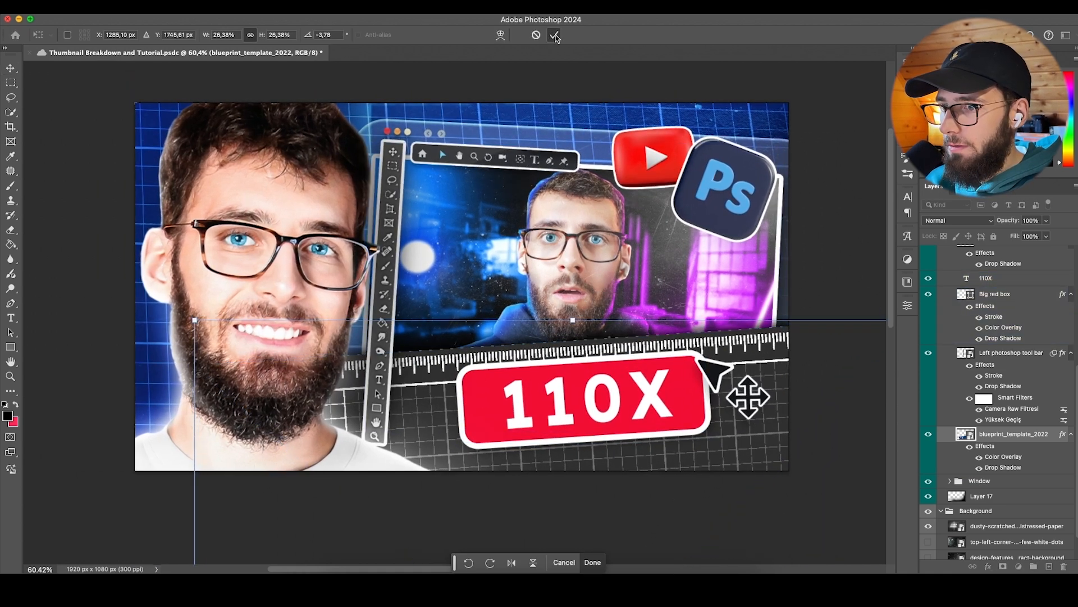
# Step: Shift the 110X box toward the portrait, and enlarge the arrow and move cursors beside it, tilting the move cursor
pyautogui.click(713, 364)
pyautogui.moveTo(697, 398); pyautogui.dragTo(691, 394)
pyautogui.click(1013, 305)
pyautogui.moveTo(757, 398); pyautogui.dragTo(742, 425)
pyautogui.moveTo(762, 426); pyautogui.dragTo(756, 401)
# Step: Create a new layer above the blueprint template and clip it to the blueprint
pyautogui.click(1039, 528)
pyautogui.click(1048, 566)
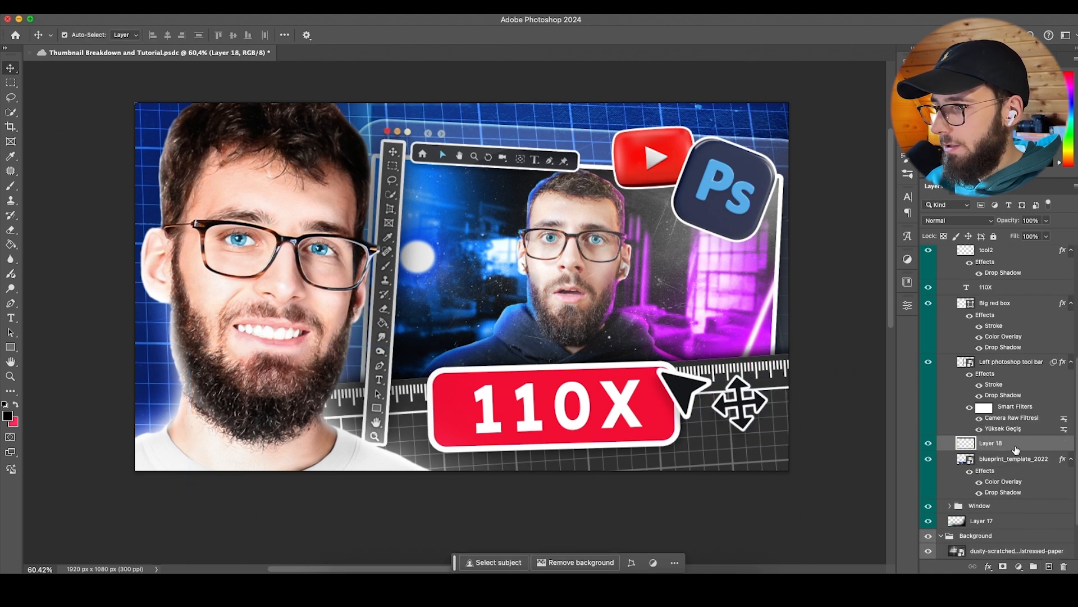
pyautogui.rightClick(1019, 442)
pyautogui.click(933, 500)
# Step: Brush soft black shading over the blueprint area behind the 110X box with a very large brush on the clipped layer
pyautogui.click(12, 185)
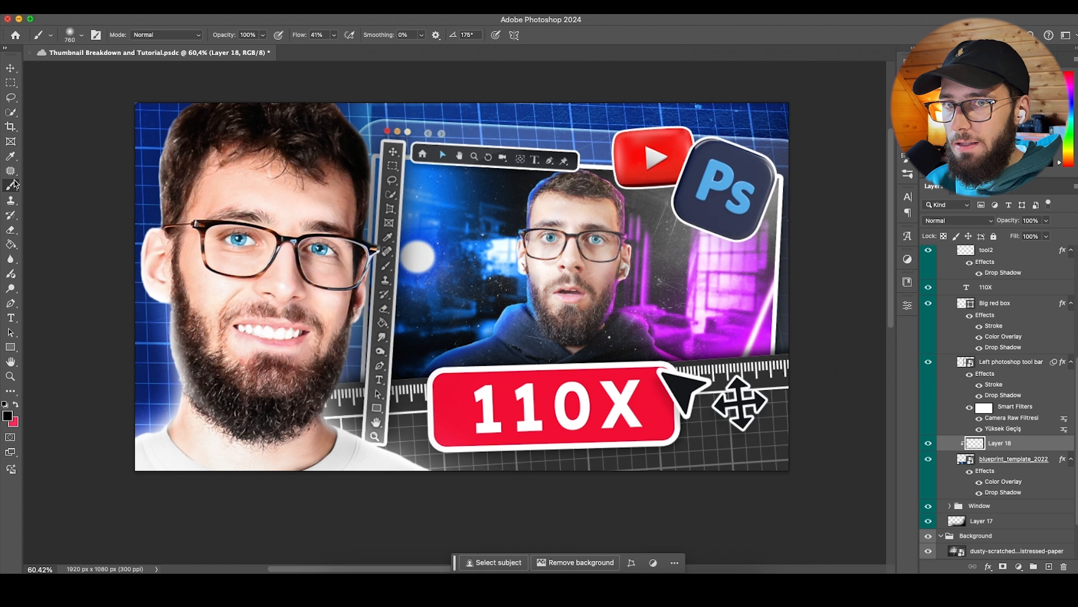
pyautogui.keyDown('ctrl'); pyautogui.click(612, 507); pyautogui.keyUp('ctrl')
pyautogui.moveTo(589, 426); pyautogui.dragTo(677, 426)
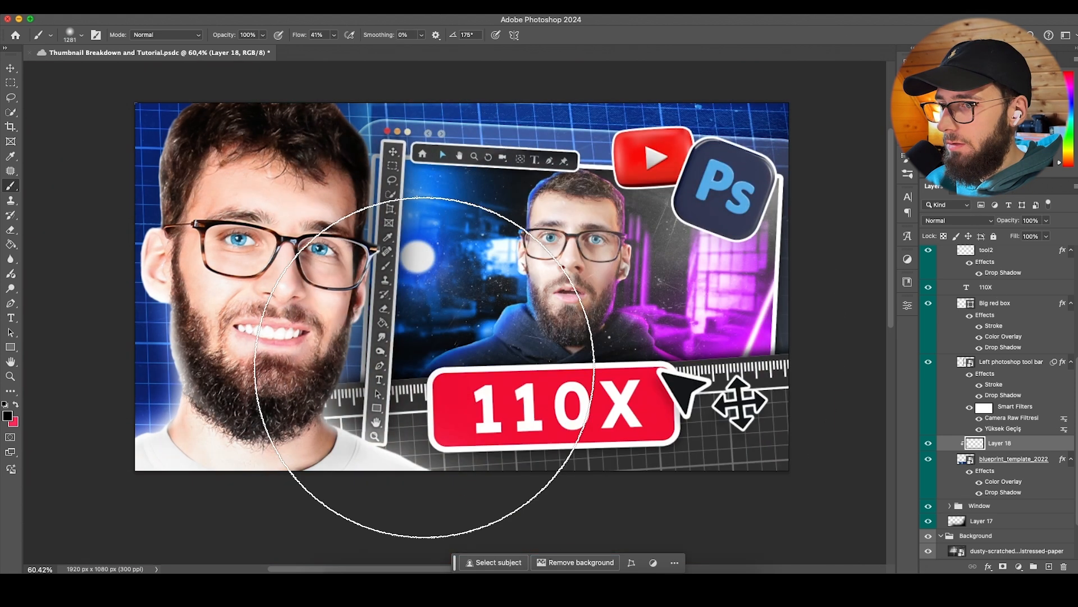
pyautogui.moveTo(619, 381); pyautogui.dragTo(545, 381)
pyautogui.scroll(-3, 618, 381)
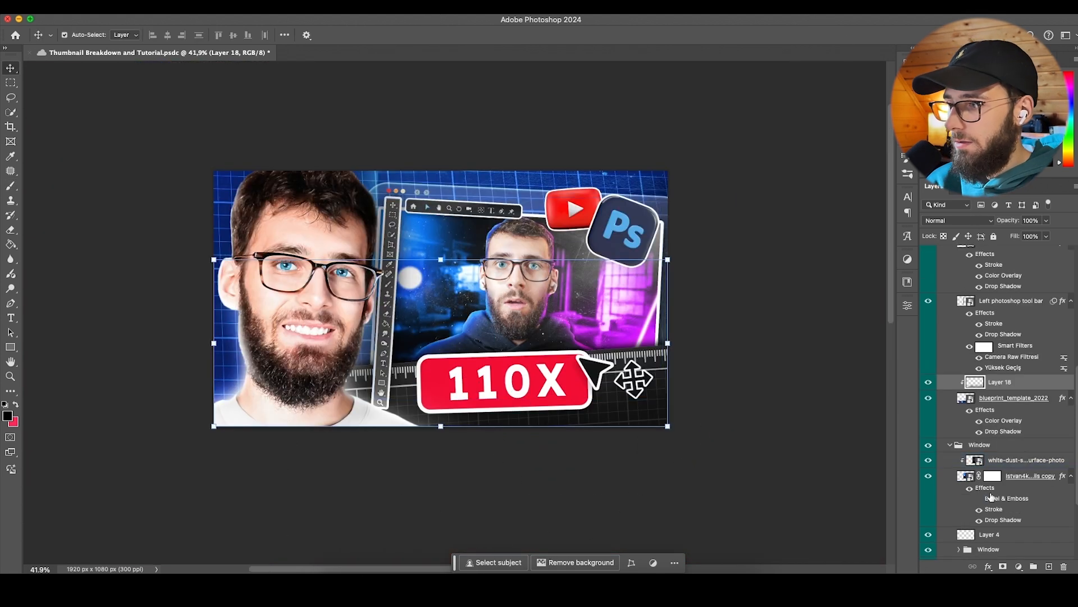
# Step: Compare the thumbnail with and without the framed photo and check the photo's layer style
pyautogui.click(973, 477)
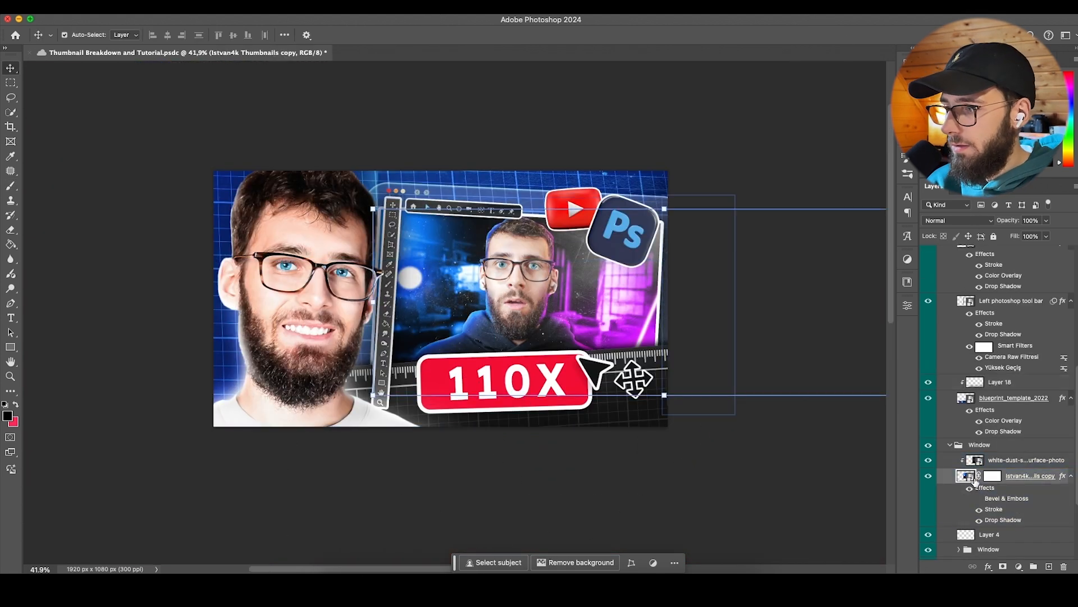
pyautogui.click(929, 476)
pyautogui.click(930, 476)
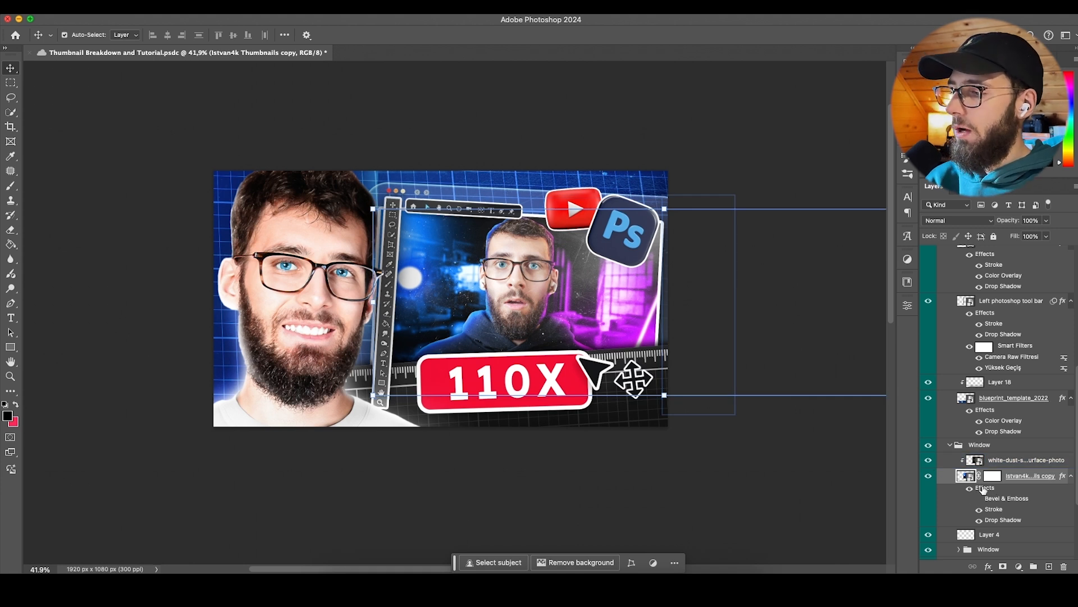
pyautogui.doubleClick(977, 477)
pyautogui.click(1036, 156)
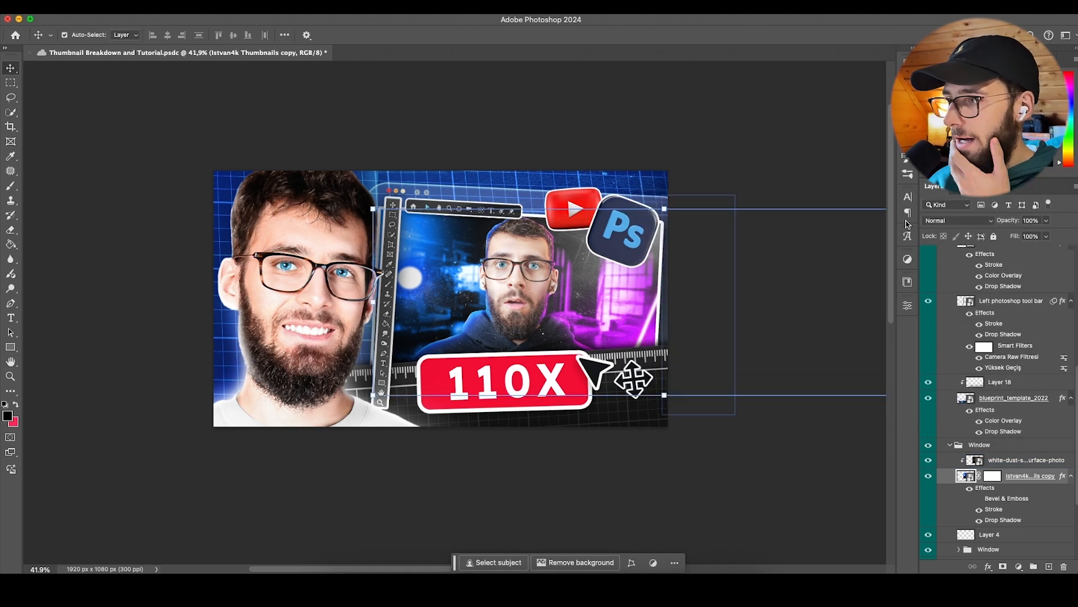
# Step: Add a Hue/Saturation adjustment clipped to the framed photo and set its saturation to +26
pyautogui.click(907, 259)
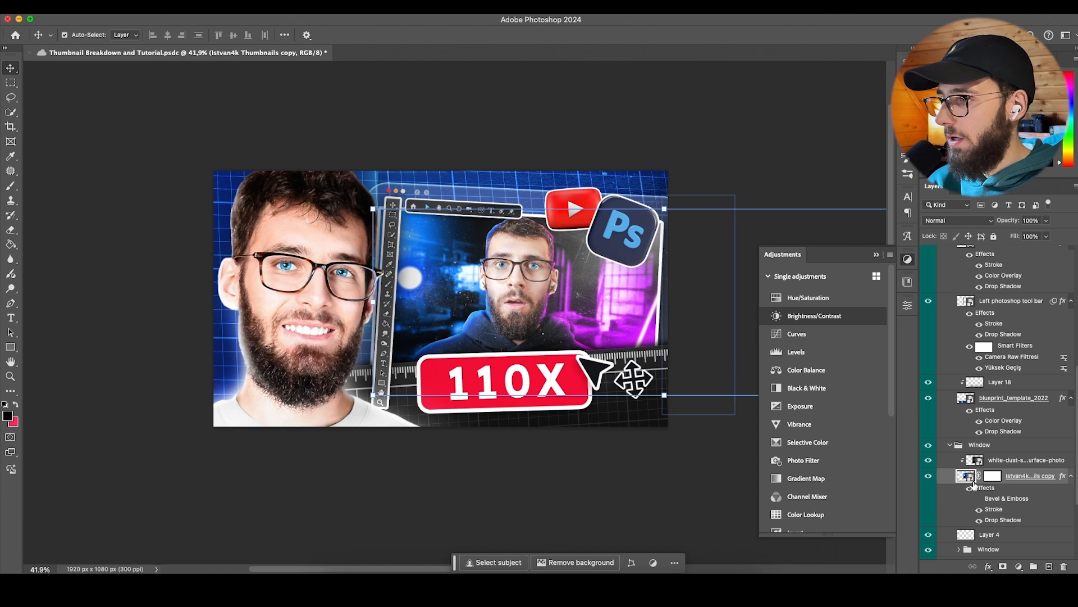
pyautogui.click(821, 301)
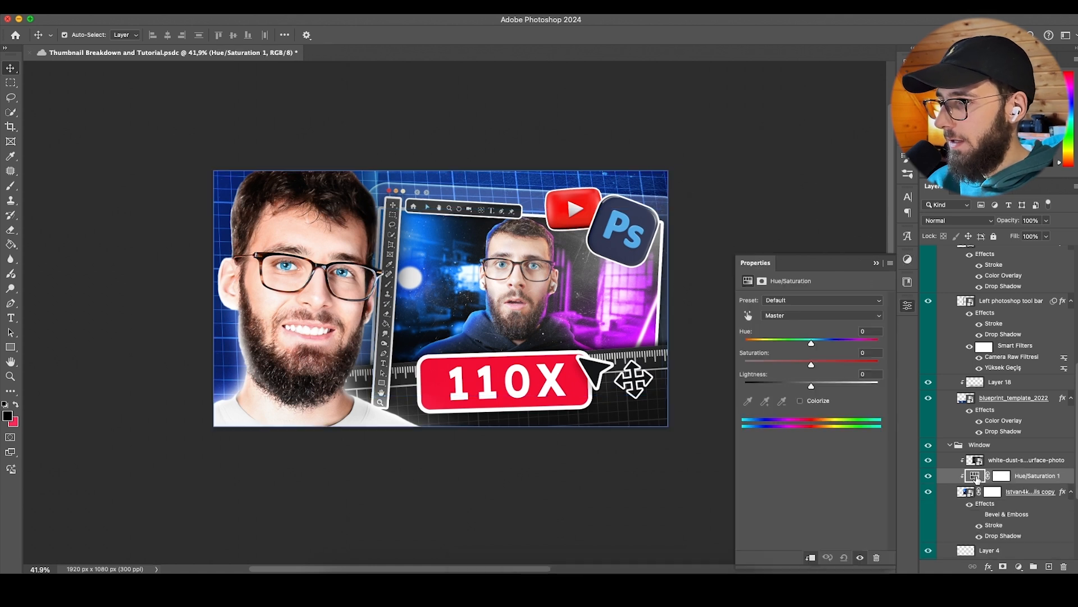
pyautogui.moveTo(811, 364); pyautogui.dragTo(835, 361)
pyautogui.scroll(-5, 475, 264)
pyautogui.scroll(2, 472, 265)
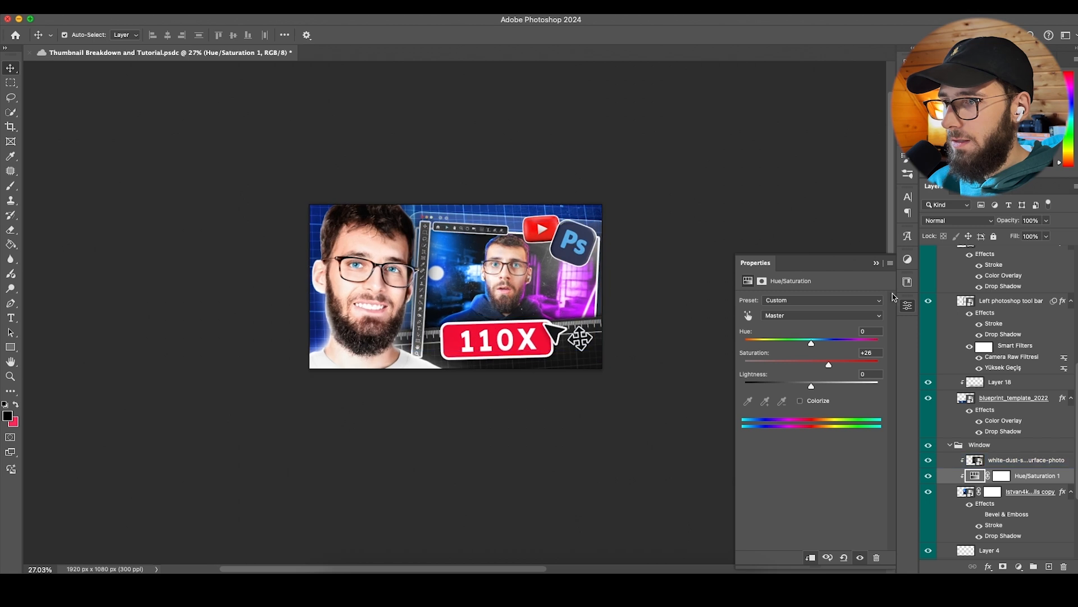
pyautogui.click(877, 263)
# Step: Add a black Drop Shadow to the YouTube logo with 49% opacity, 22 px distance, 24% spread and 49 px size
pyautogui.scroll(6, 564, 236)
pyautogui.scroll(5, 528, 244)
pyautogui.click(526, 239)
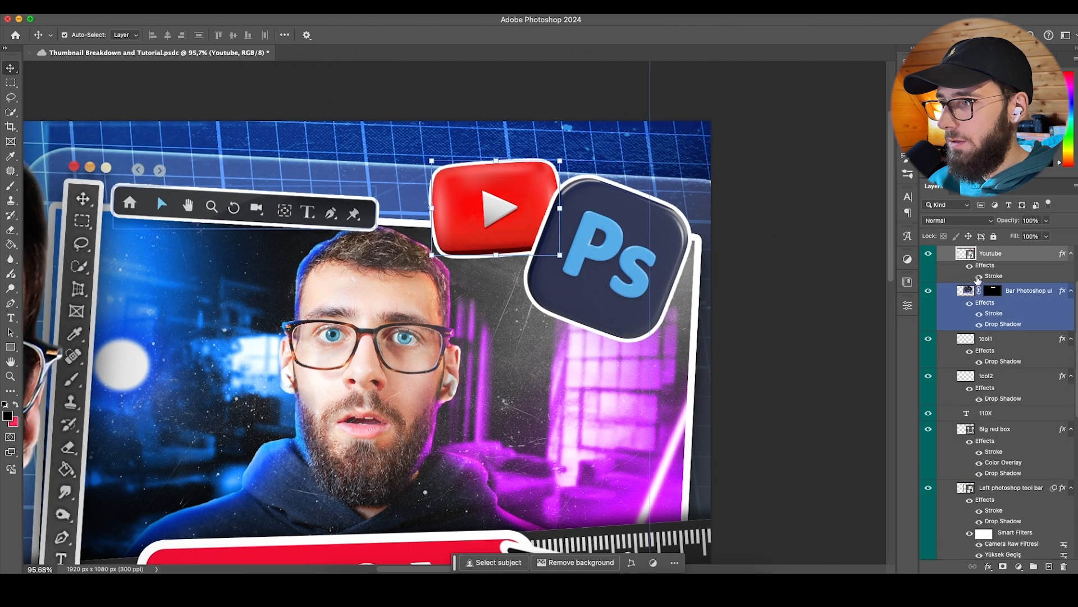
pyautogui.doubleClick(994, 276)
pyautogui.click(697, 361)
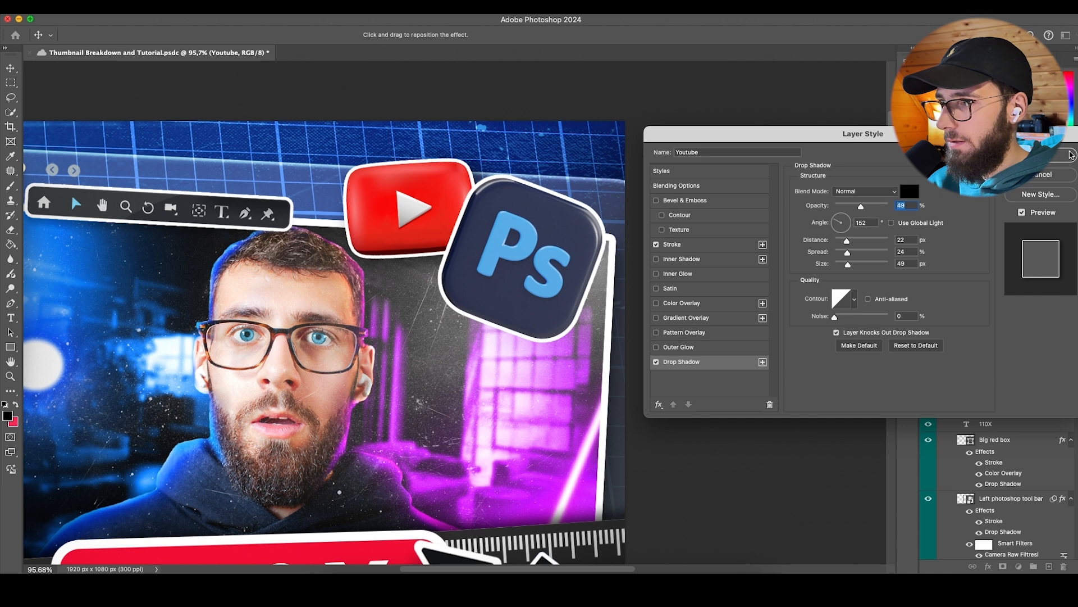
pyautogui.click(674, 244)
pyautogui.write('45')
pyautogui.press('Return')
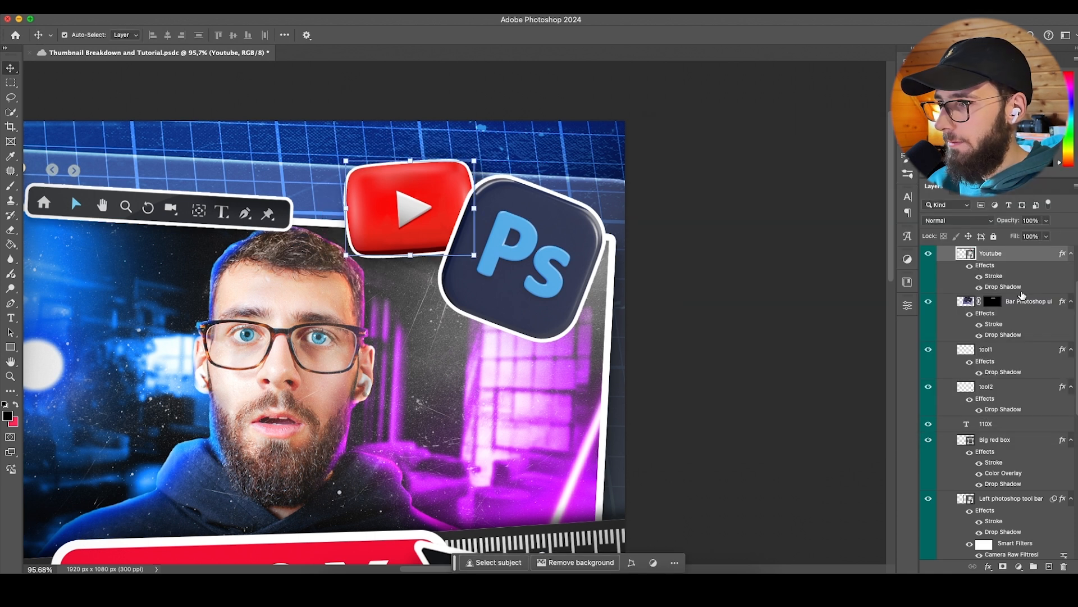
# Step: Add a black Drop Shadow to the Photoshop logo with 79% opacity, 14 px distance, 14% spread and 43 px size
pyautogui.scroll(4, 991, 331)
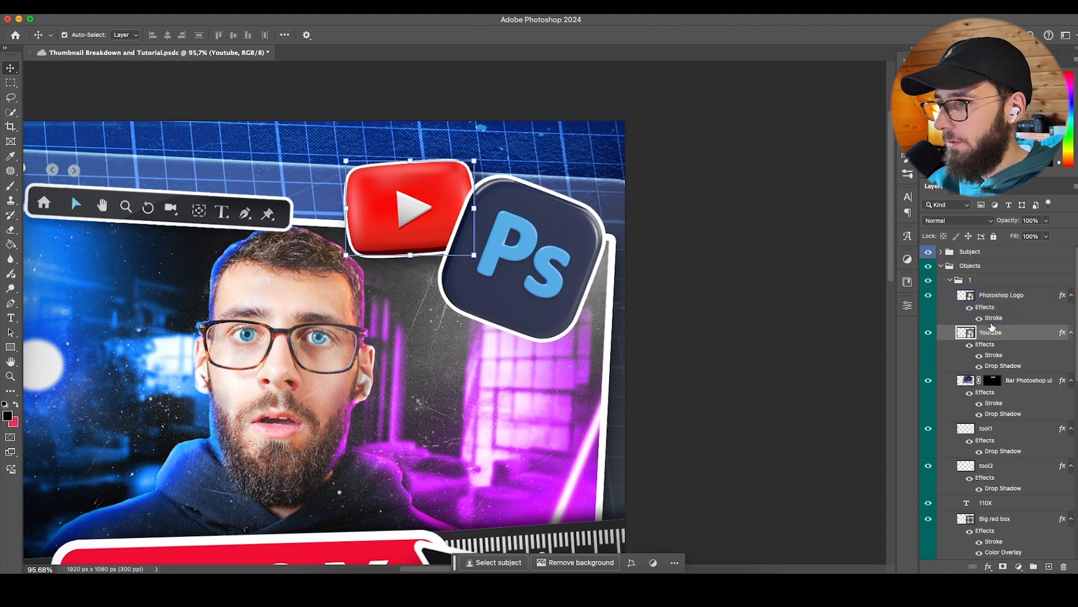
pyautogui.doubleClick(994, 318)
pyautogui.click(690, 391)
pyautogui.moveTo(865, 208); pyautogui.dragTo(876, 209)
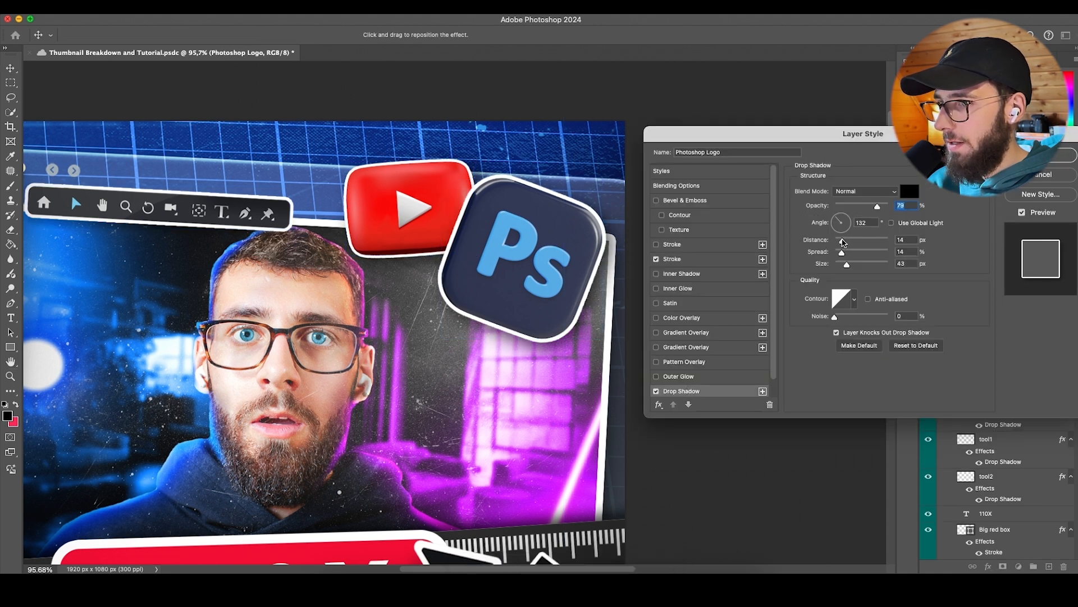
pyautogui.press('Return')
pyautogui.doubleClick(993, 319)
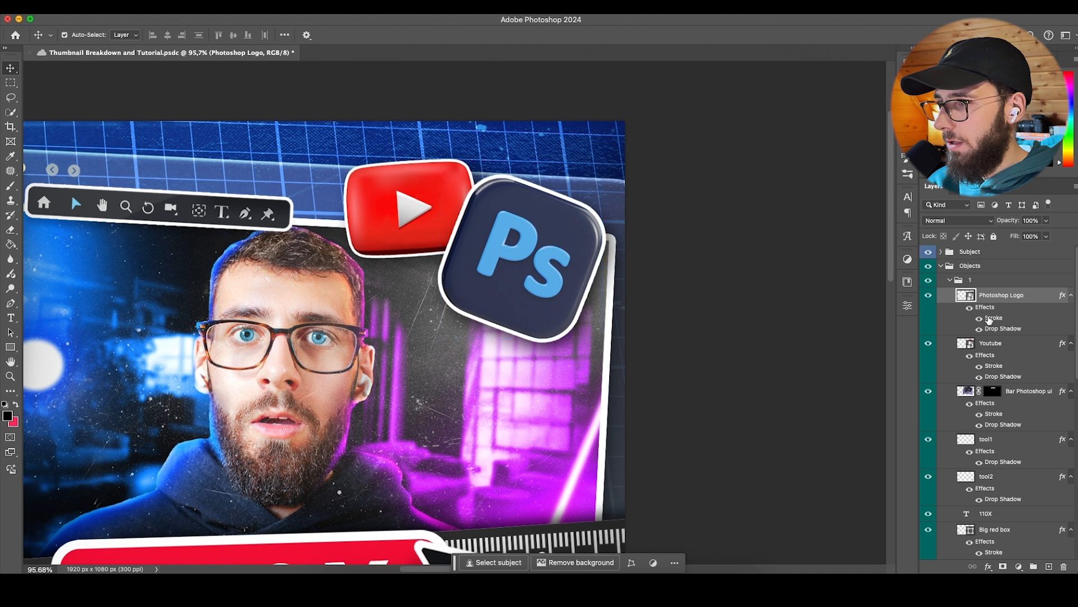
pyautogui.press('Return')
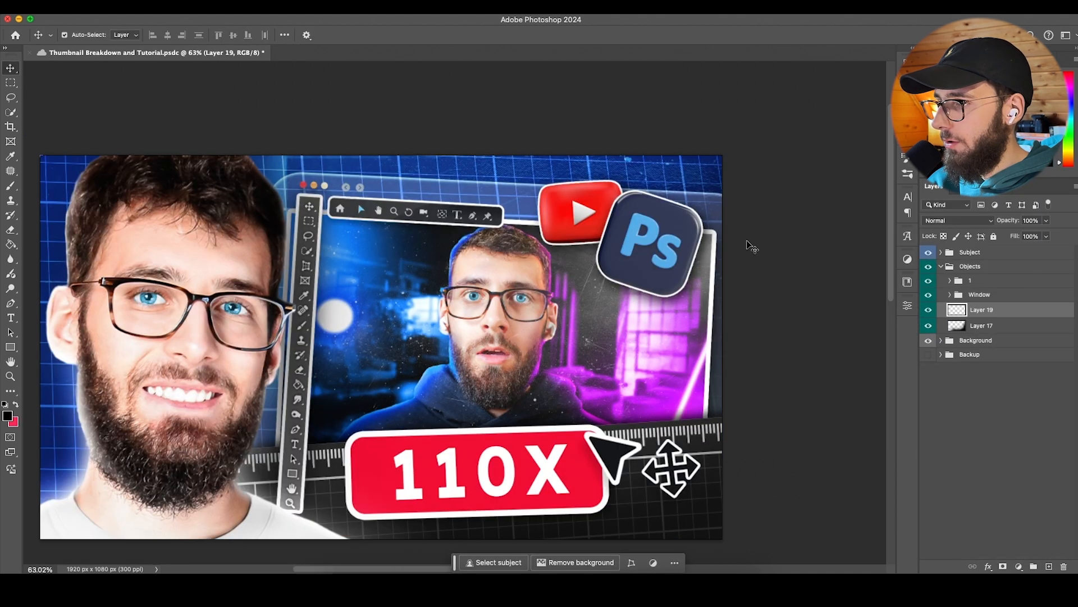
# Step: Brush soft black shading over the background on Layer 19 and set the layer's opacity to 25%
pyautogui.press('b')
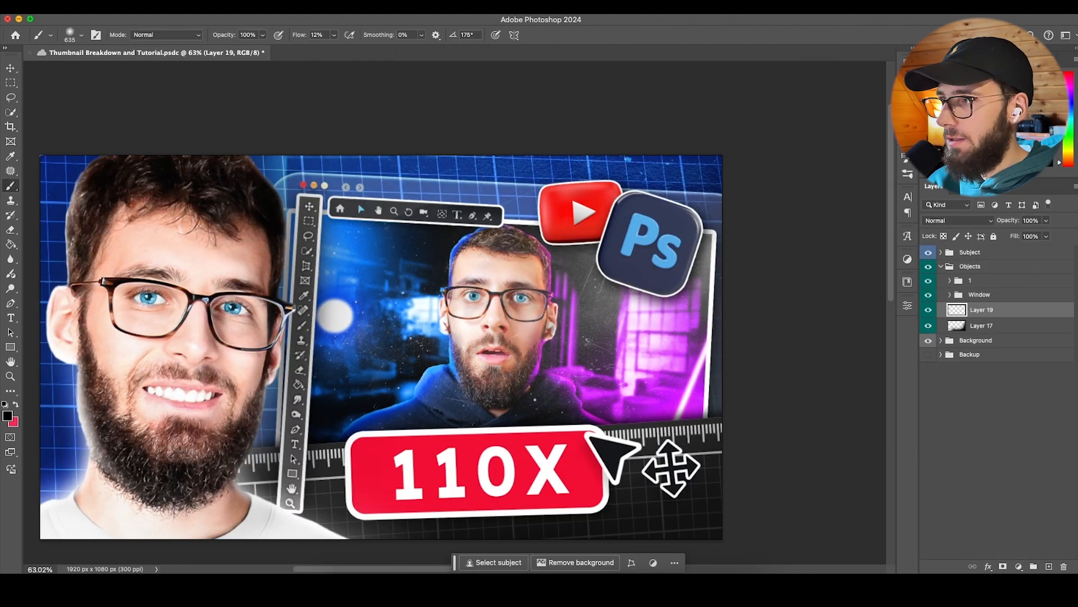
pyautogui.scroll(-3, 581, 135)
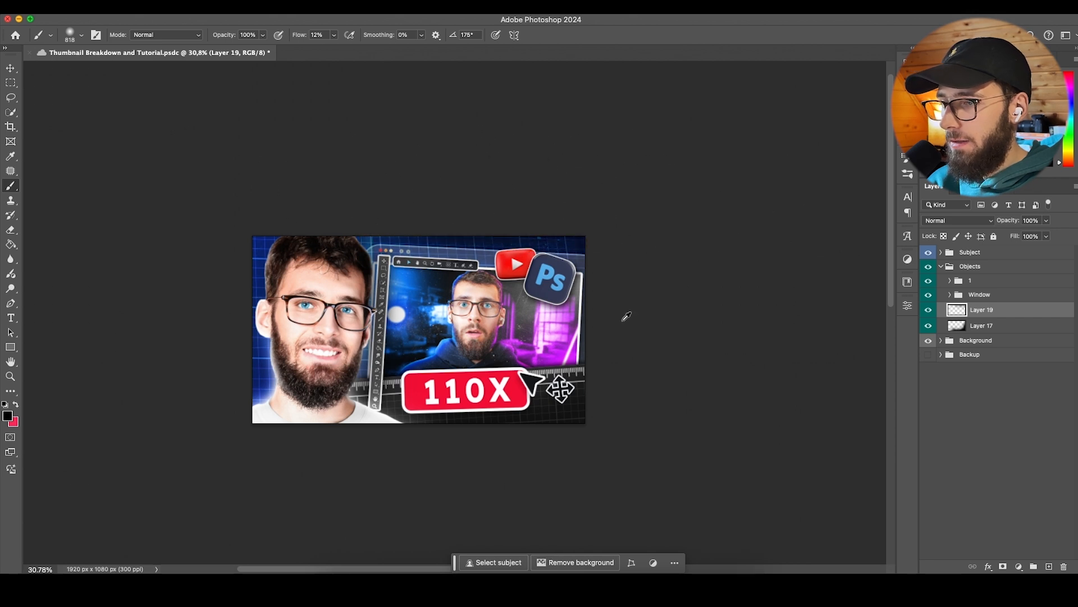
pyautogui.scroll(1, 522, 292)
pyautogui.scroll(1, 587, 227)
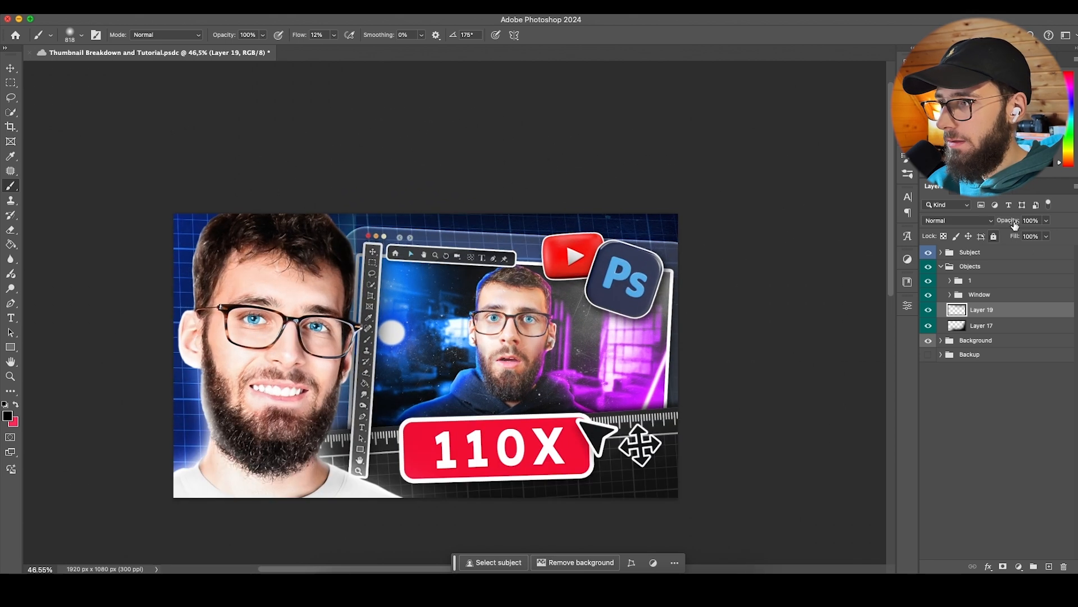
pyautogui.moveTo(1015, 225); pyautogui.dragTo(1007, 226)
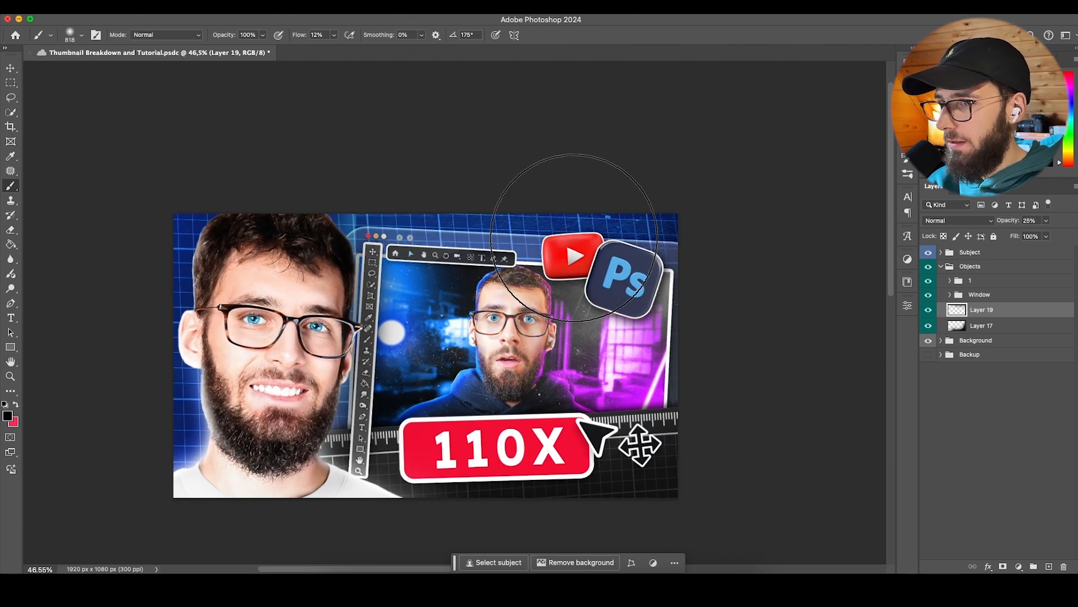
pyautogui.scroll(-1, 566, 238)
pyautogui.press('v')
# Step: Expand the Background group, check the dusty scratched paper texture and select the blue grid layer 223
pyautogui.click(977, 340)
pyautogui.click(942, 341)
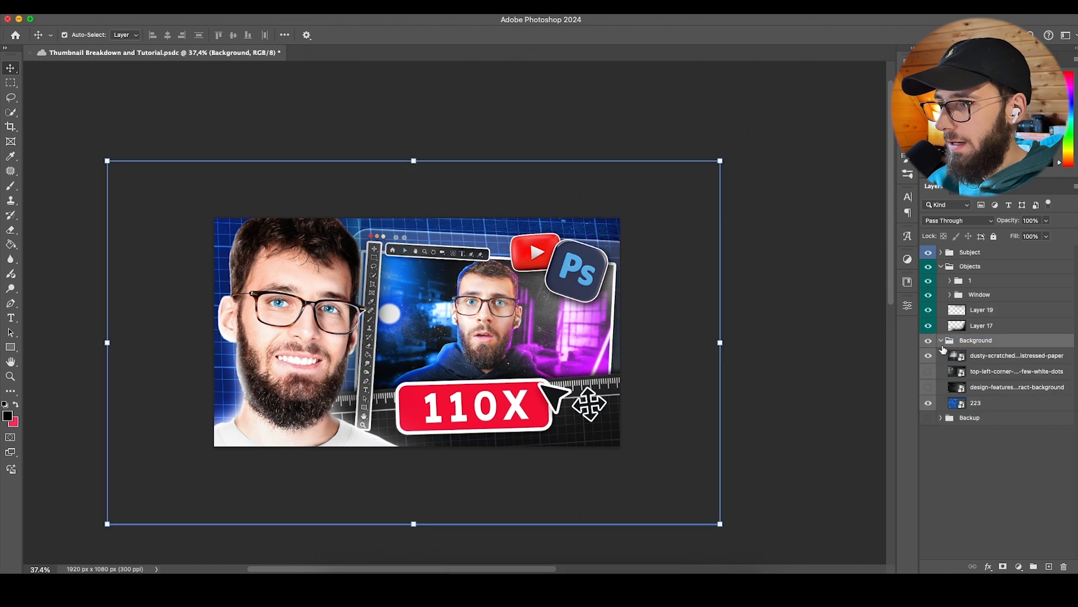
pyautogui.click(929, 357)
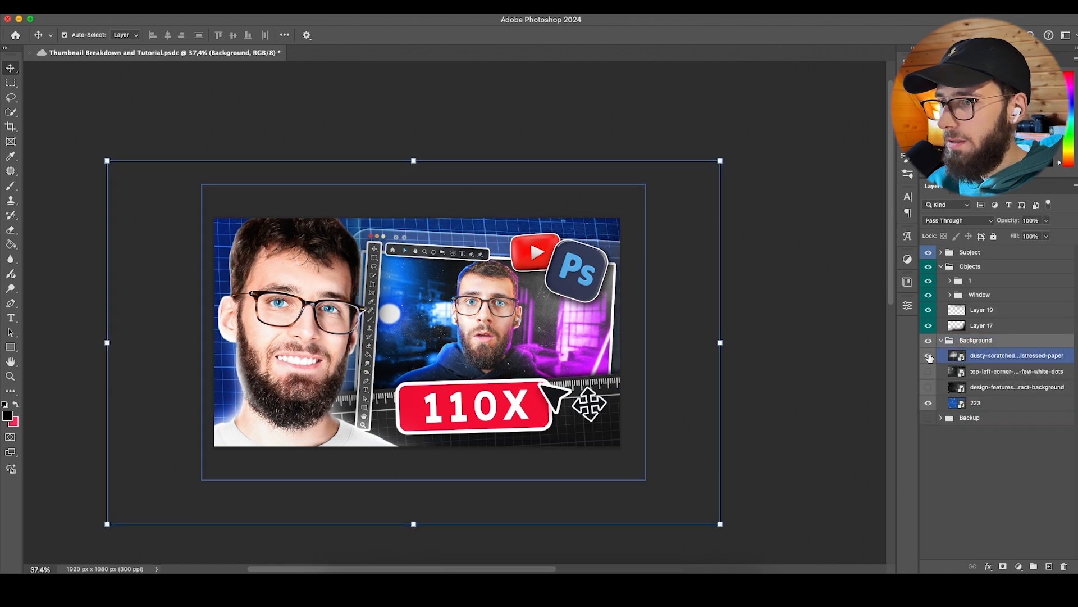
pyautogui.click(980, 403)
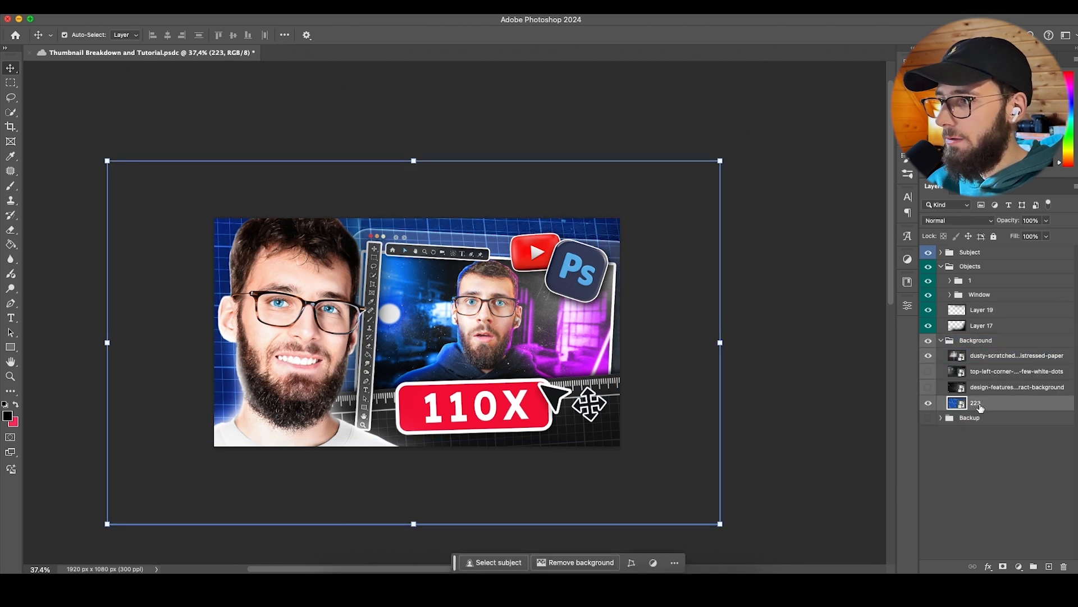
# Step: Shift the arrow cursor slightly away from the X on the 110X box and reposition the move cursor beside it
pyautogui.click(993, 291)
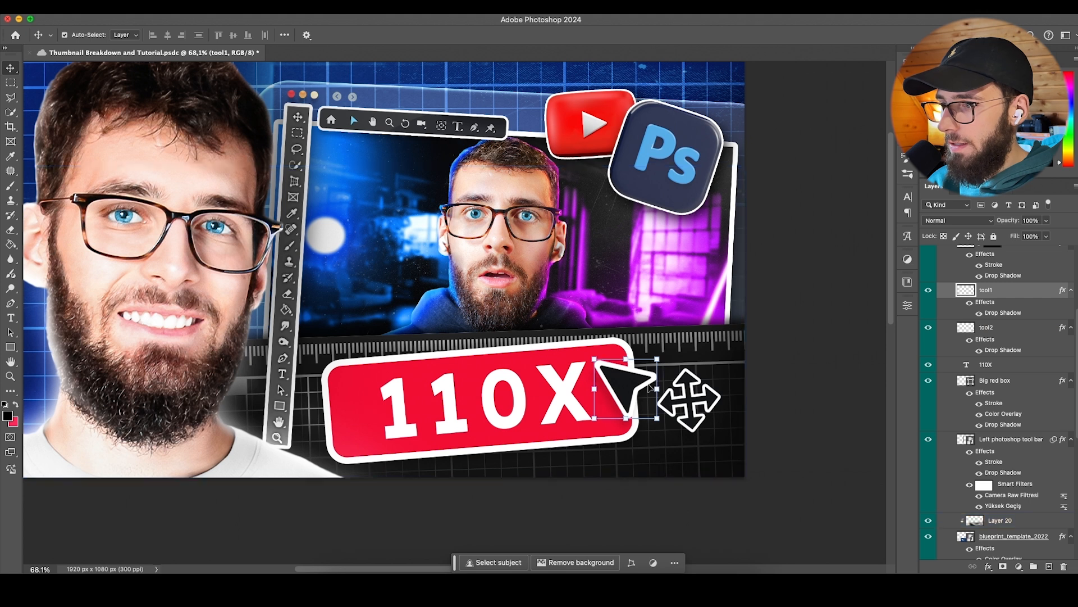
pyautogui.moveTo(652, 387)
pyautogui.mouseDown()
pyautogui.moveTo(642, 377)
pyautogui.moveTo(684, 356)
pyautogui.moveTo(653, 379)
pyautogui.mouseUp()
pyautogui.click(1011, 336)
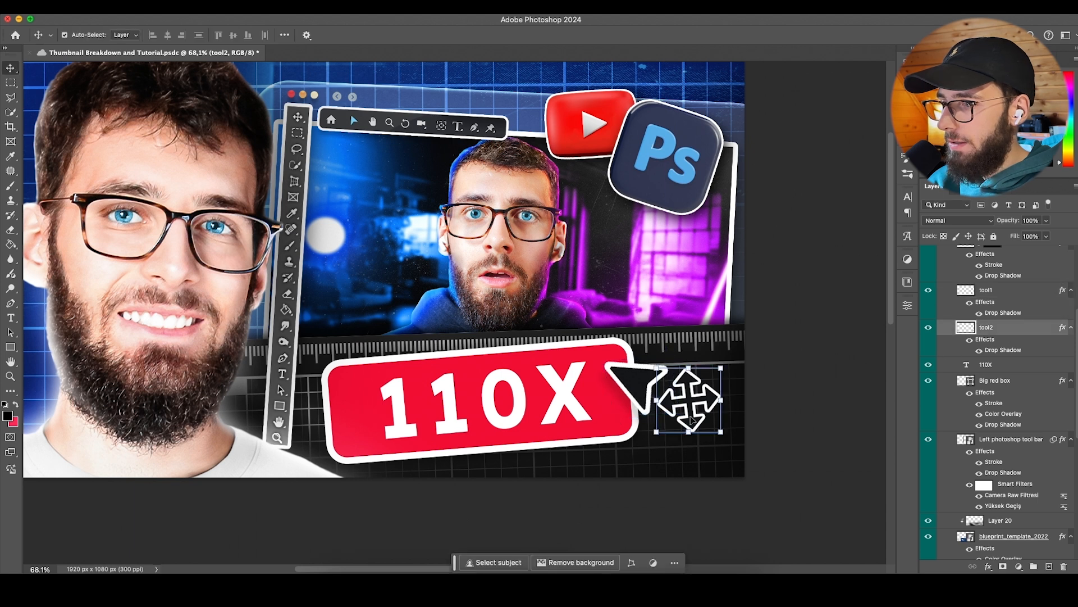
pyautogui.moveTo(741, 393); pyautogui.dragTo(706, 389)
pyautogui.moveTo(738, 392); pyautogui.dragTo(737, 388)
pyautogui.scroll(3, 731, 382)
pyautogui.click(573, 34)
# Step: Examine the whole thumbnail at reduced size with nothing selected
pyautogui.scroll(-2, 468, 235)
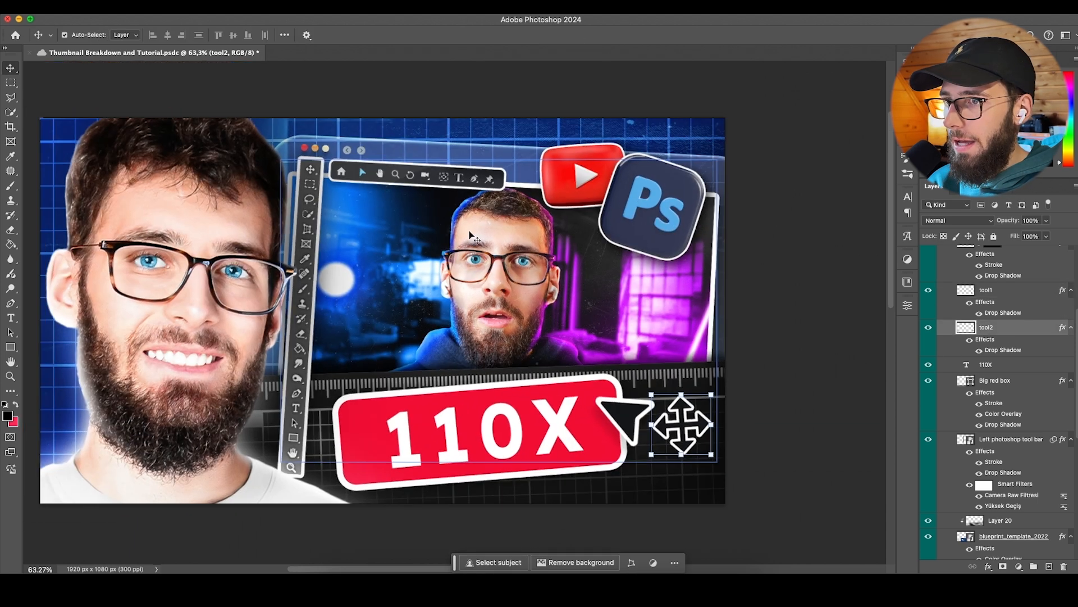
pyautogui.hscroll(-3, 474, 253)
pyautogui.scroll(-1, 473, 262)
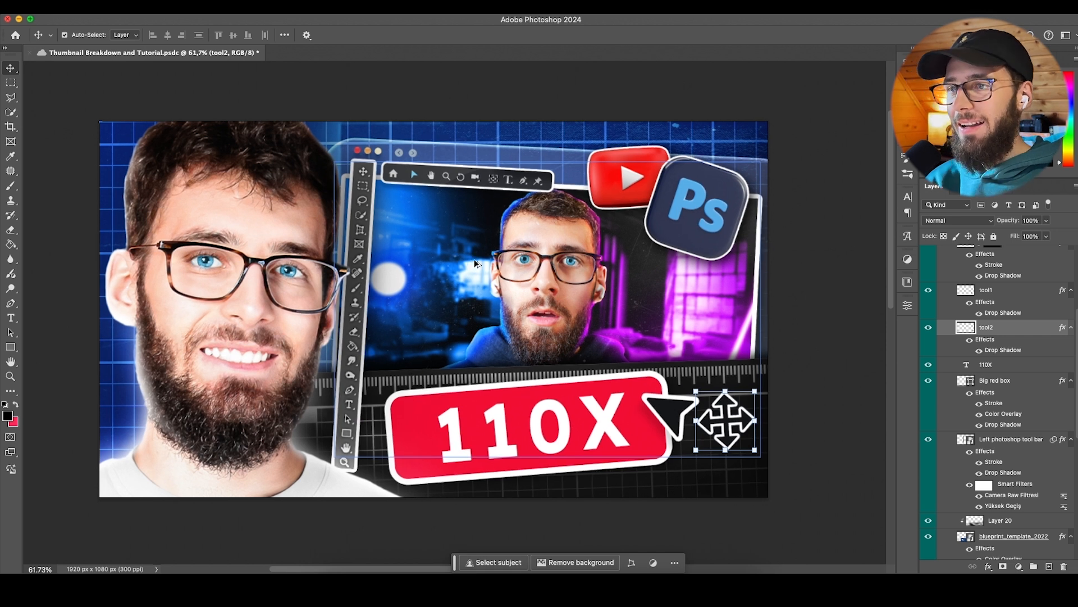
pyautogui.scroll(-5, 476, 264)
pyautogui.click(469, 431)
pyautogui.scroll(1, 490, 378)
pyautogui.scroll(3, 551, 219)
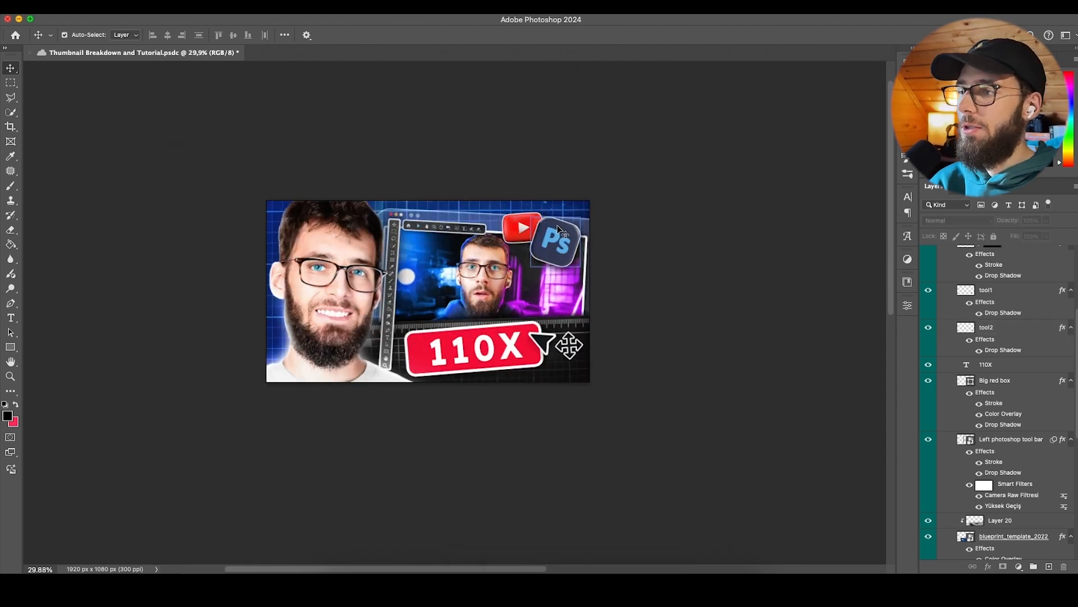
pyautogui.click(559, 229)
pyautogui.scroll(4, 988, 337)
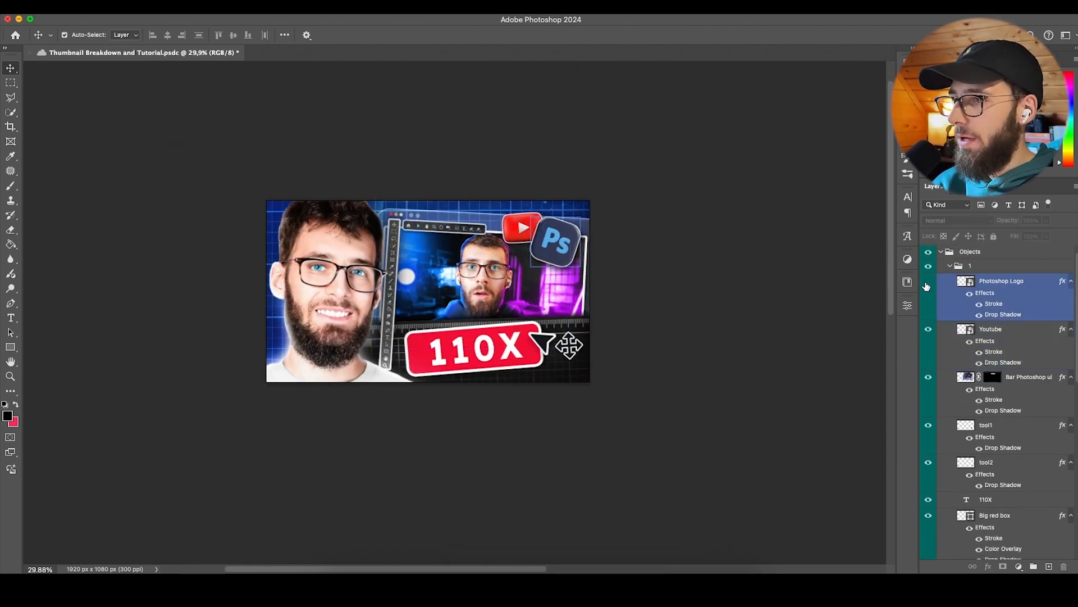
# Step: Collapse group 1 and move the Window group upward with Free Transform, keeping its scale at 100%
pyautogui.click(949, 266)
pyautogui.click(958, 295)
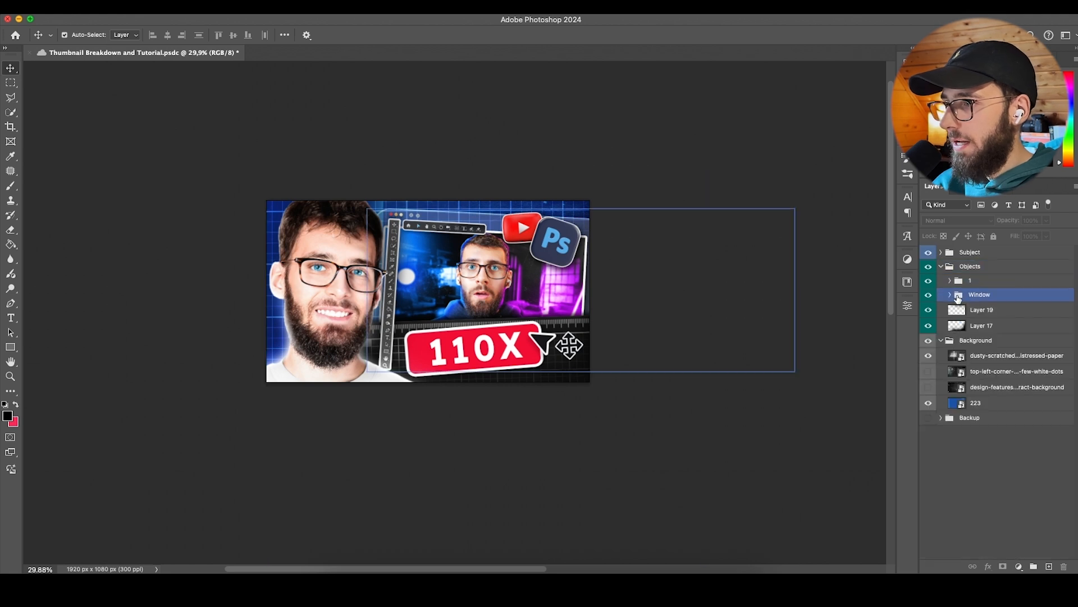
pyautogui.keyDown('shift'); pyautogui.click(977, 280); pyautogui.keyUp('shift')
pyautogui.press('super+t')
pyautogui.moveTo(518, 196); pyautogui.dragTo(517, 182)
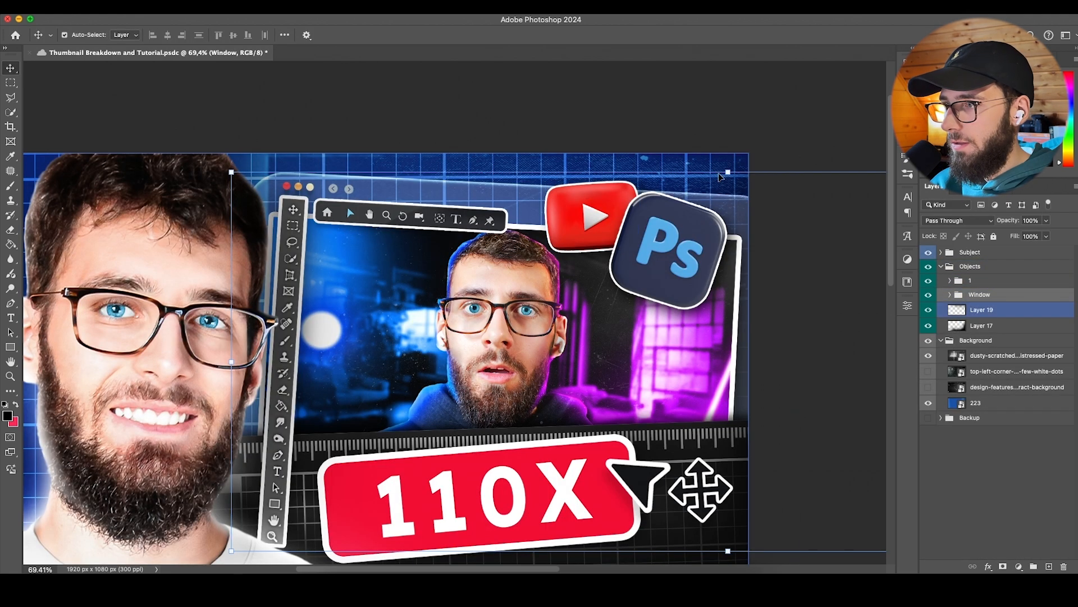
pyautogui.press('super+t')
pyautogui.moveTo(703, 207); pyautogui.dragTo(700, 193)
pyautogui.click(573, 36)
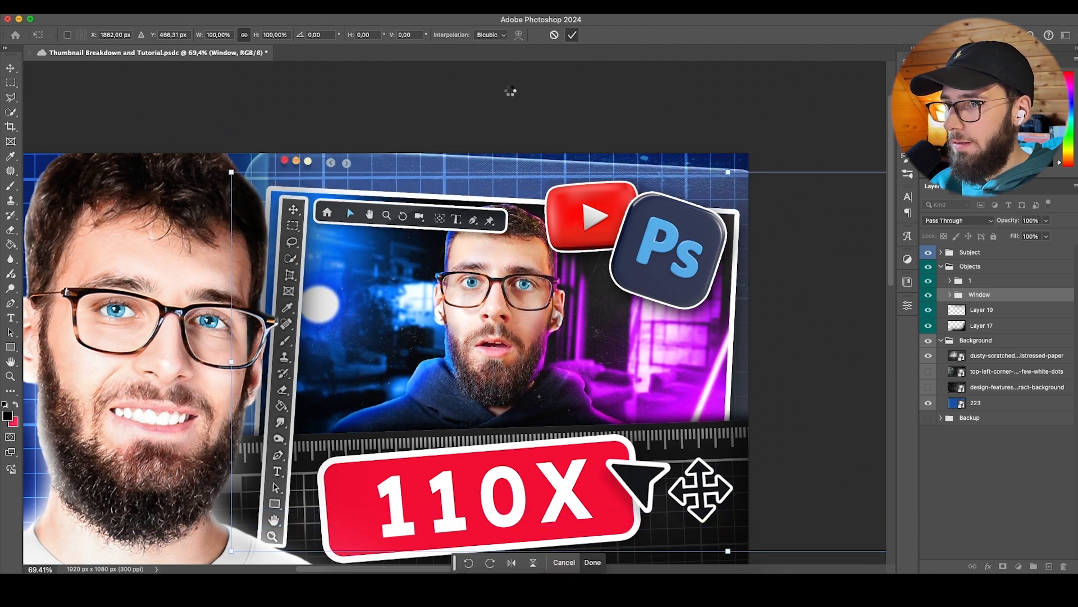
# Step: Expand group 1 and move the left toolbar, top toolbar, YouTube icon and Photoshop logo together slightly upward with Free Transform
pyautogui.click(400, 216)
pyautogui.click(1003, 296)
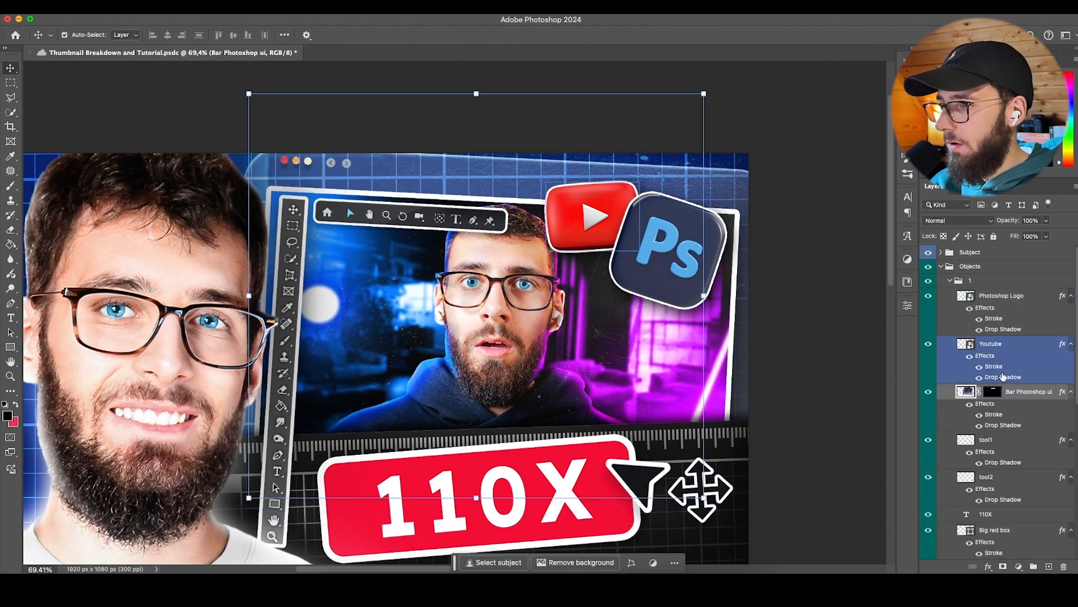
pyautogui.scroll(-5, 1003, 489)
pyautogui.click(1005, 490)
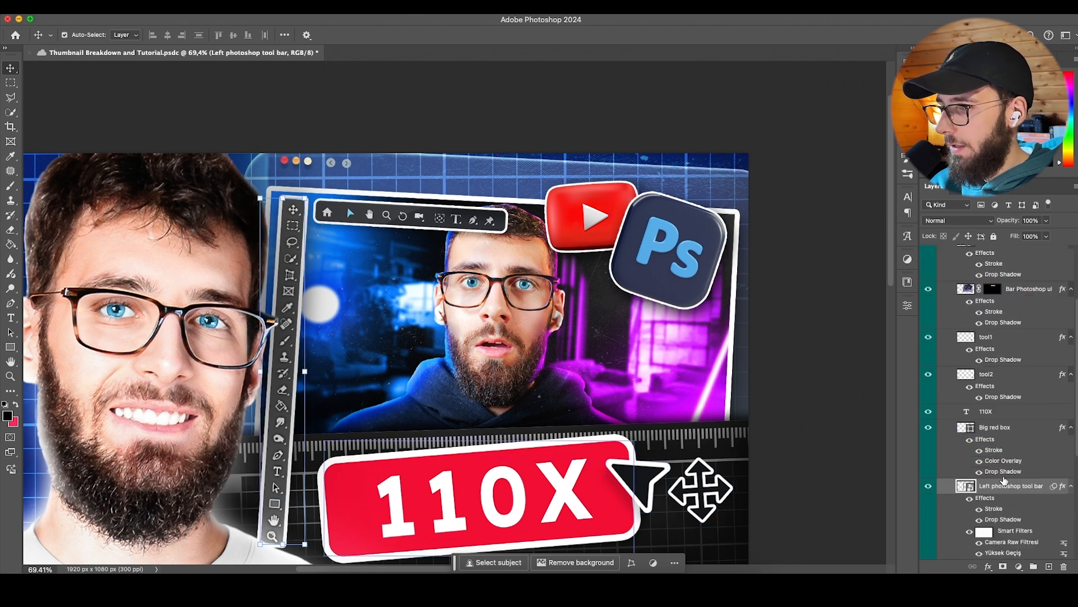
pyautogui.scroll(2, 1003, 449)
pyautogui.keyDown('super'); pyautogui.click(998, 395); pyautogui.keyUp('super')
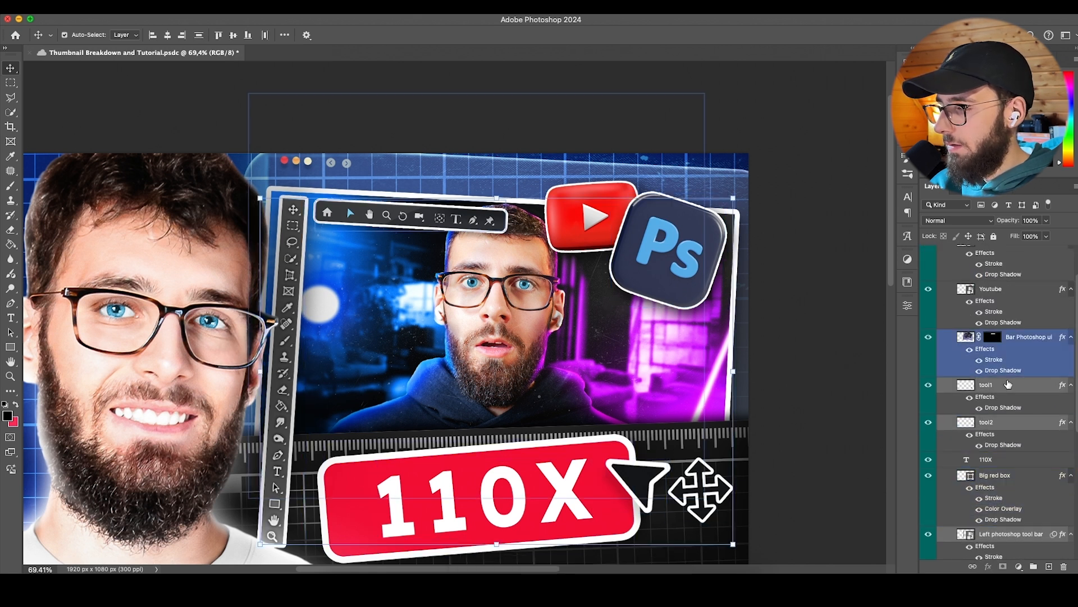
pyautogui.scroll(-4, 1012, 393)
pyautogui.click(1014, 416)
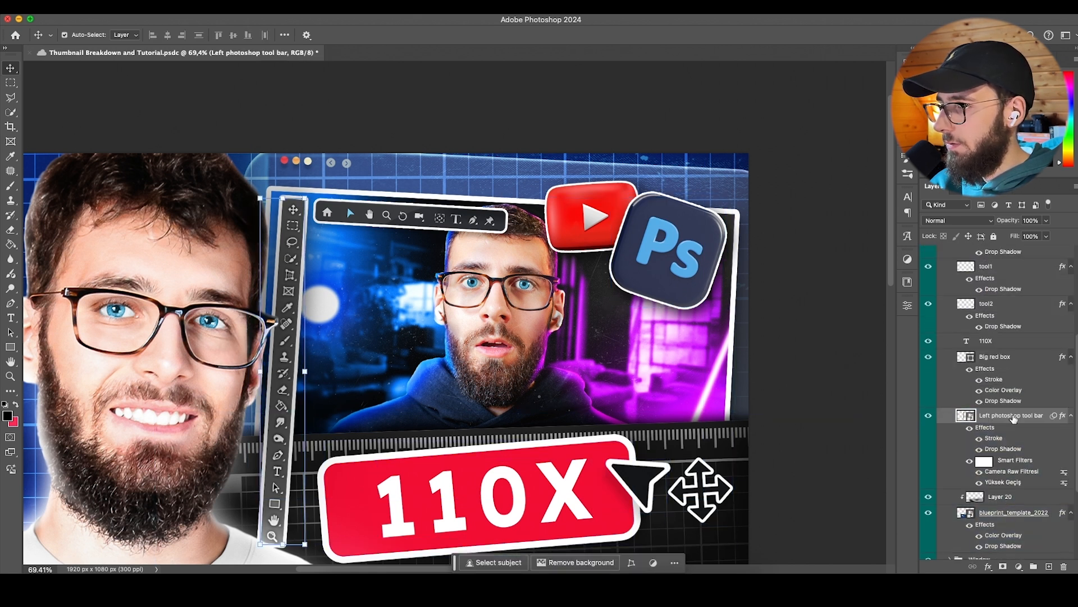
pyautogui.scroll(5, 1013, 416)
pyautogui.keyDown('super'); pyautogui.click(1019, 355); pyautogui.keyUp('super')
pyautogui.keyDown('super'); pyautogui.click(1014, 308); pyautogui.keyUp('super')
pyautogui.keyDown('super'); pyautogui.click(1005, 262); pyautogui.keyUp('super')
pyautogui.scroll(2, 1004, 265)
pyautogui.press('super+t')
pyautogui.moveTo(487, 133)
pyautogui.mouseDown()
pyautogui.moveTo(488, 106)
pyautogui.moveTo(475, 103)
pyautogui.moveTo(494, 114)
pyautogui.mouseUp()
# Step: Nudge the top toolbar slightly up and to the right, and shift the Photoshop logo and YouTube icon slightly down
pyautogui.click(1010, 394)
pyautogui.moveTo(437, 196); pyautogui.dragTo(448, 192)
pyautogui.moveTo(694, 248); pyautogui.dragTo(698, 259)
pyautogui.moveTo(600, 194); pyautogui.dragTo(606, 205)
pyautogui.scroll(-2, 669, 285)
pyautogui.scroll(-2, 674, 348)
pyautogui.scroll(1, 613, 393)
# Step: Select Layer 20 together with the blueprint_template_2022 layer and move the ruler graphic slightly downward
pyautogui.click(597, 407)
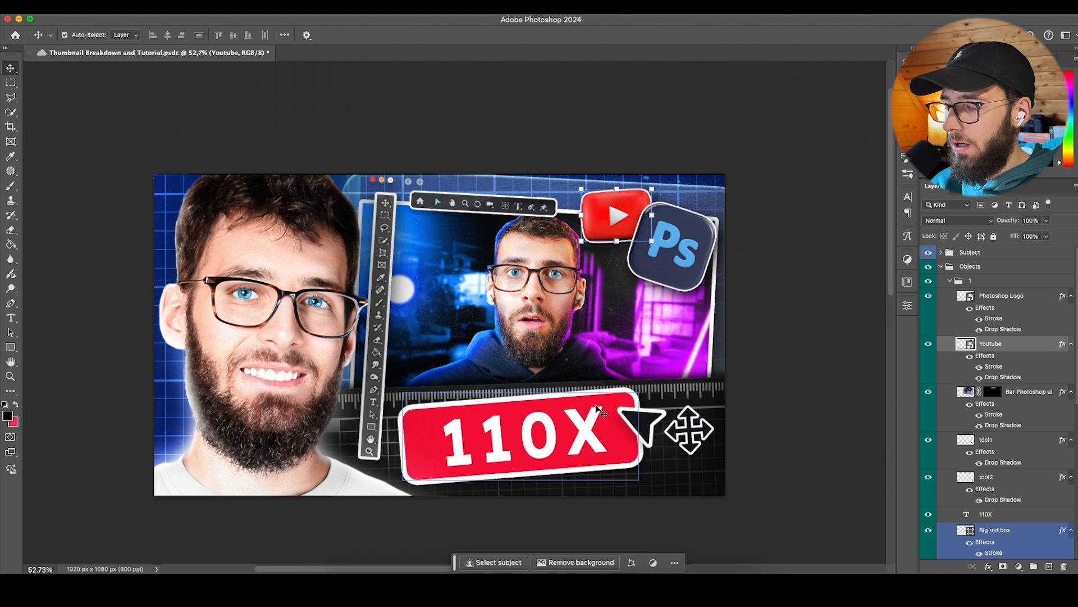
pyautogui.click(684, 492)
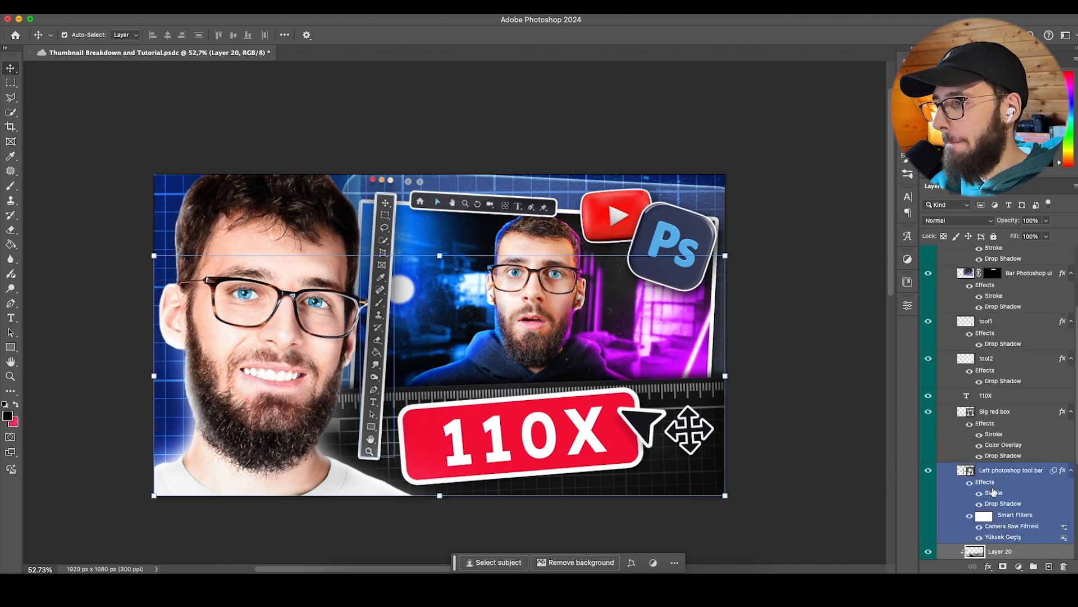
pyautogui.click(976, 508)
pyautogui.scroll(-3, 984, 483)
pyautogui.click(1002, 497)
pyautogui.keyDown('shift'); pyautogui.click(984, 513); pyautogui.keyUp('shift')
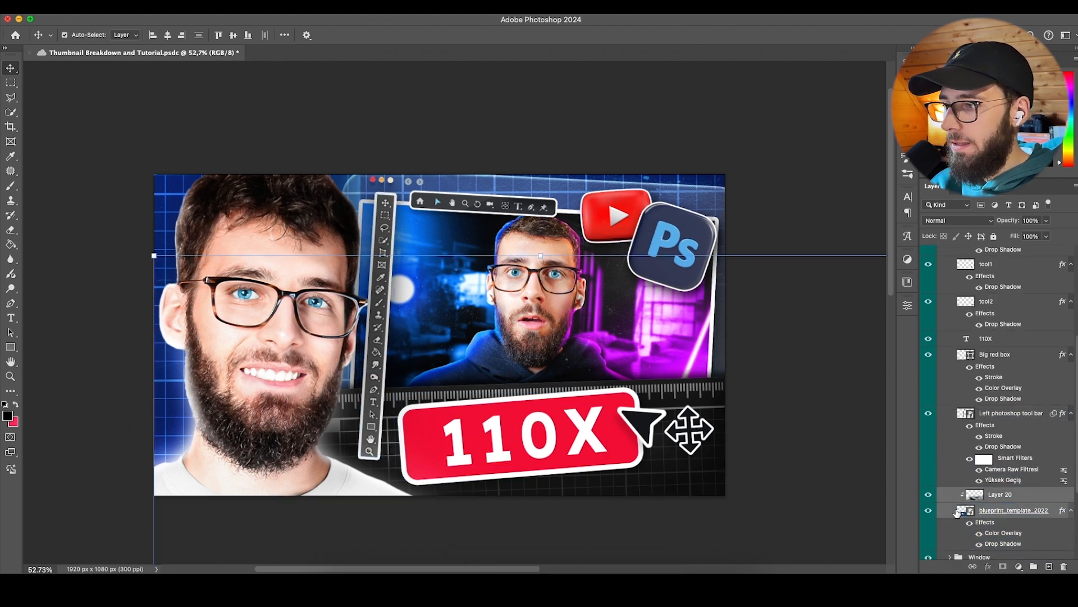
pyautogui.moveTo(541, 256); pyautogui.dragTo(541, 270)
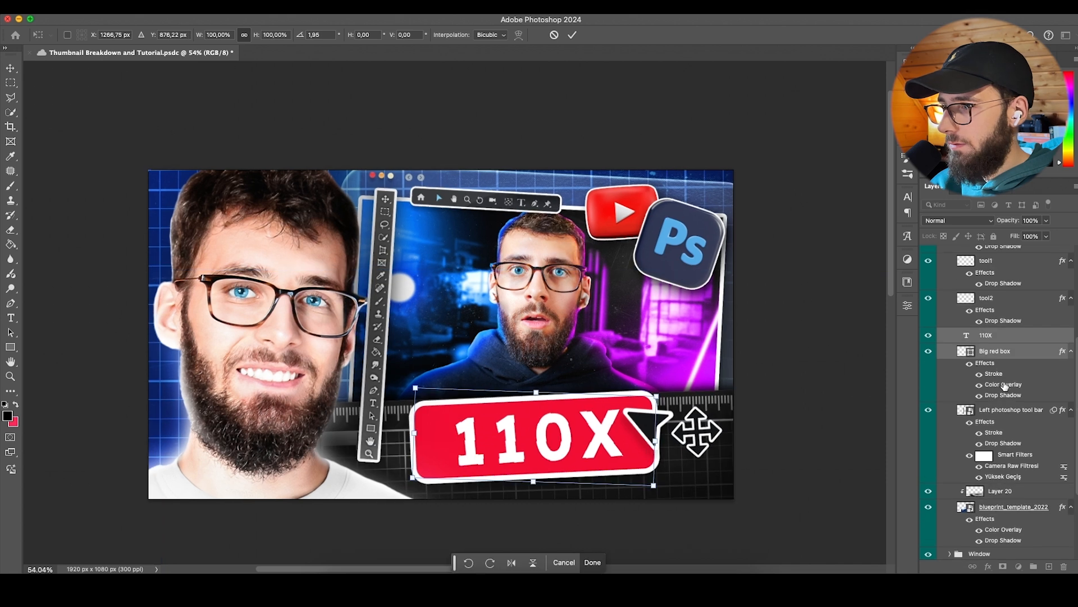
# Step: Move the left toolbar slightly toward the smiling face with Free Transform
pyautogui.hotkey('ctrl', 't')
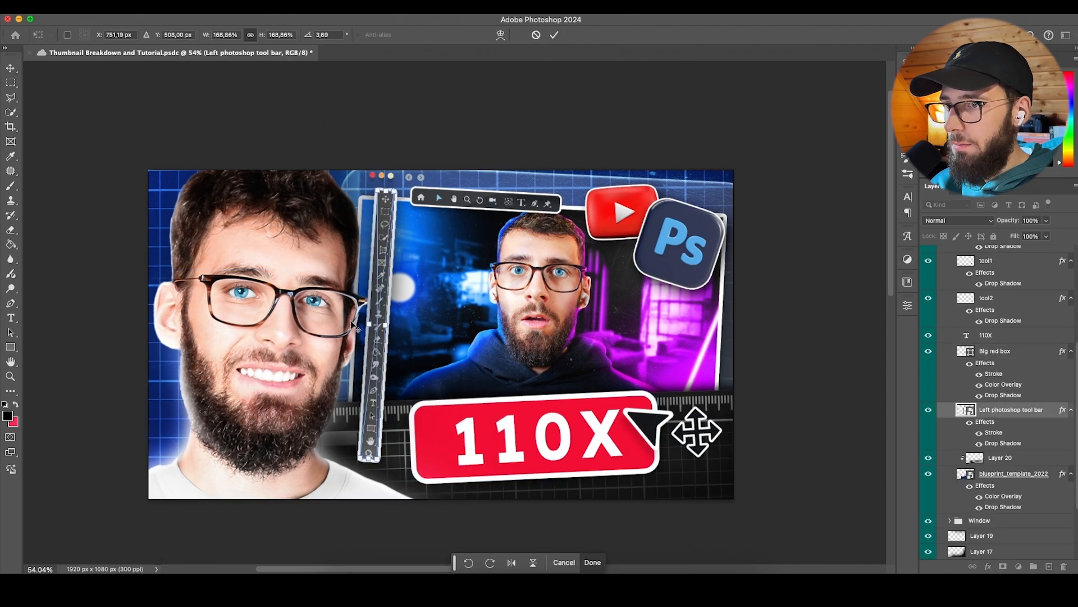
pyautogui.scroll(2, 354, 324)
pyautogui.moveTo(388, 297)
pyautogui.mouseDown()
pyautogui.moveTo(354, 296)
pyautogui.moveTo(368, 294)
pyautogui.mouseUp()
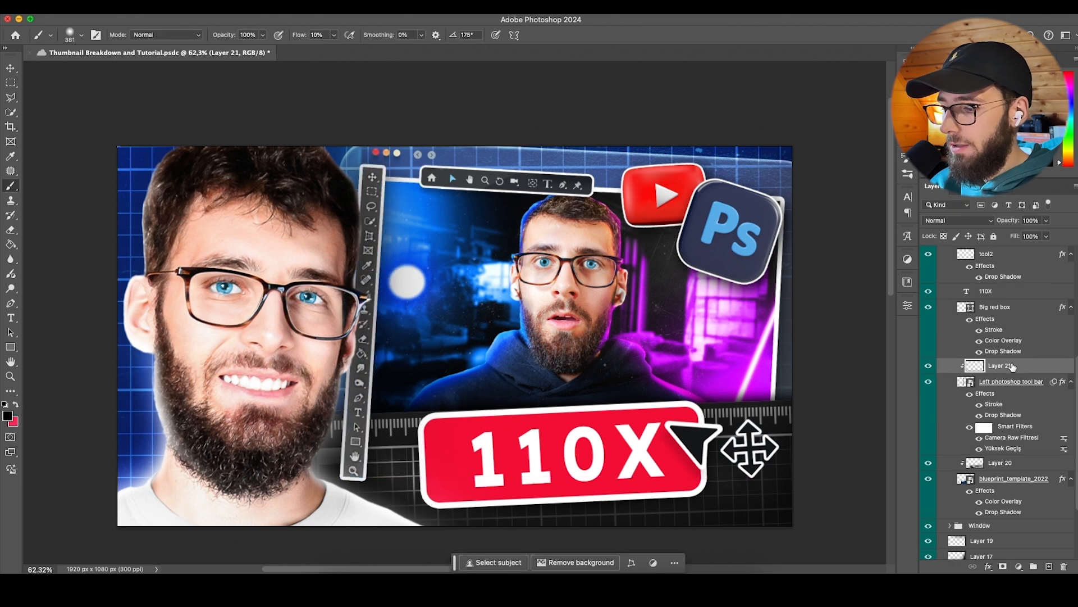
# Step: Replace the clipped Layer 21 with a new unclipped layer above the left toolbar and brush soft black shading over the toolbar's lower end
pyautogui.press('Delete')
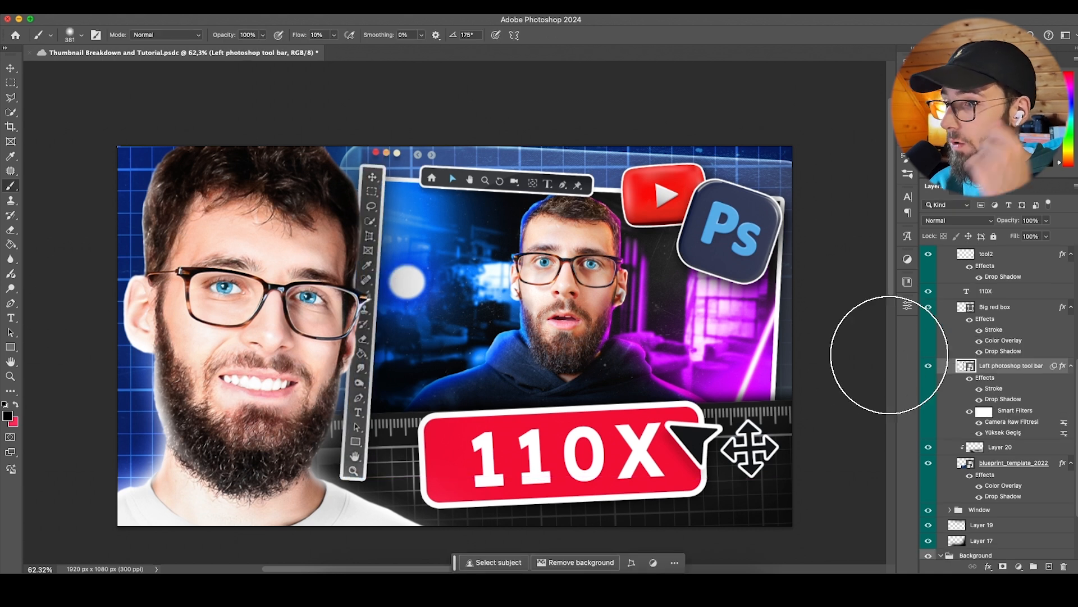
pyautogui.keyDown('super'); pyautogui.click(353, 482); pyautogui.keyUp('super')
pyautogui.press('super+z')
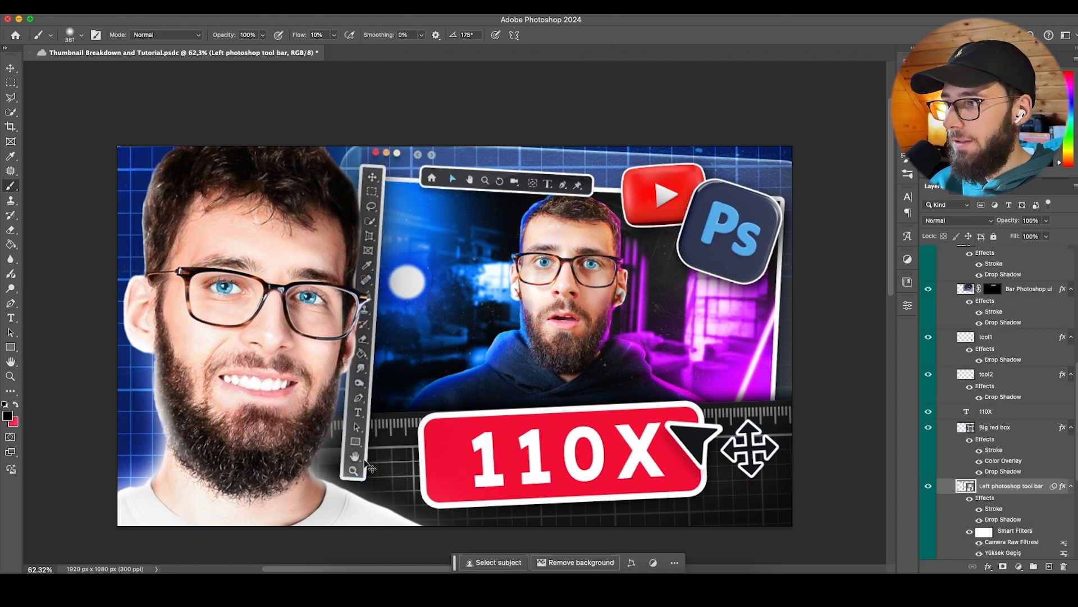
pyautogui.scroll(-2, 436, 436)
pyautogui.click(1049, 566)
pyautogui.scroll(-1, 347, 333)
pyautogui.moveTo(291, 379); pyautogui.dragTo(431, 511)
pyautogui.scroll(2, 342, 422)
pyautogui.moveTo(381, 375)
pyautogui.mouseDown()
pyautogui.moveTo(328, 377)
pyautogui.moveTo(340, 380)
pyautogui.mouseUp()
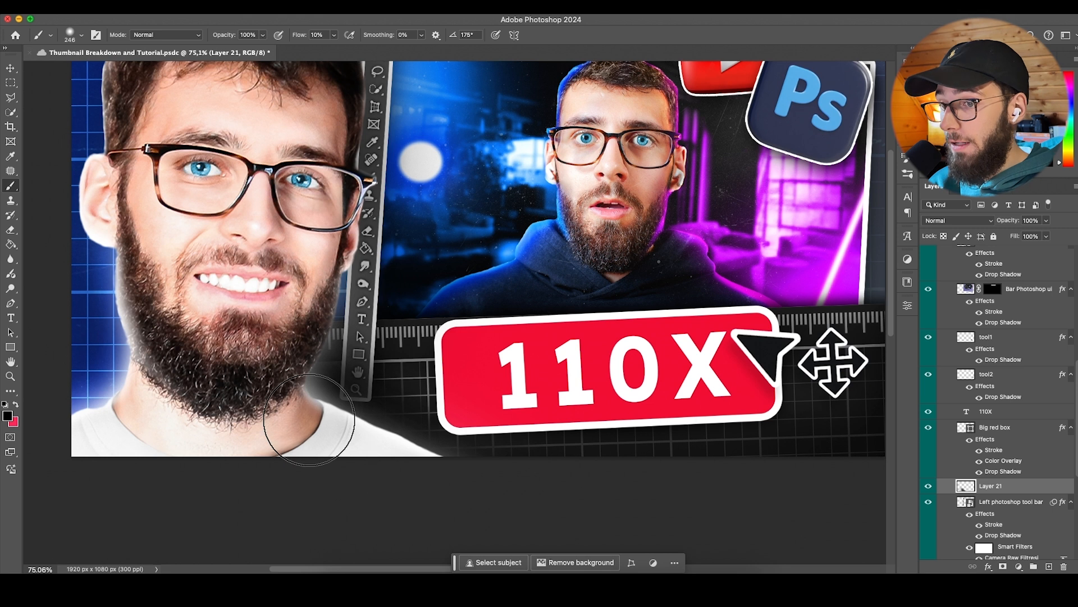
# Step: Compare the thumbnail with and without Layer 21, and softly erase part of its shading over the toolbar's lower end
pyautogui.scroll(-2, 370, 456)
pyautogui.scroll(1, 396, 407)
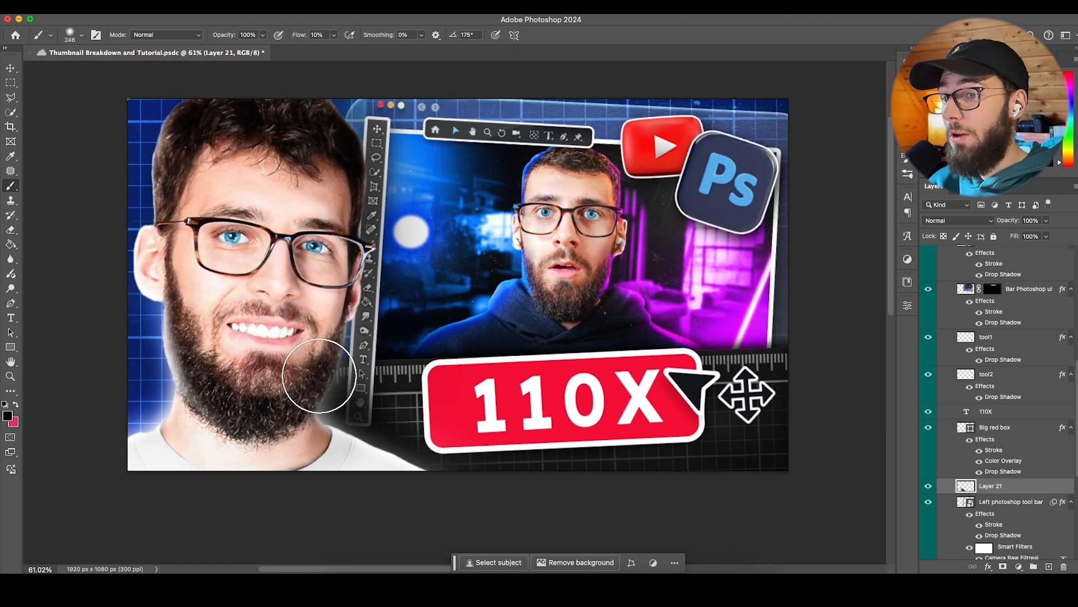
pyautogui.scroll(3, 345, 458)
pyautogui.click(928, 486)
pyautogui.click(928, 486)
pyautogui.hscroll(1, 591, 386)
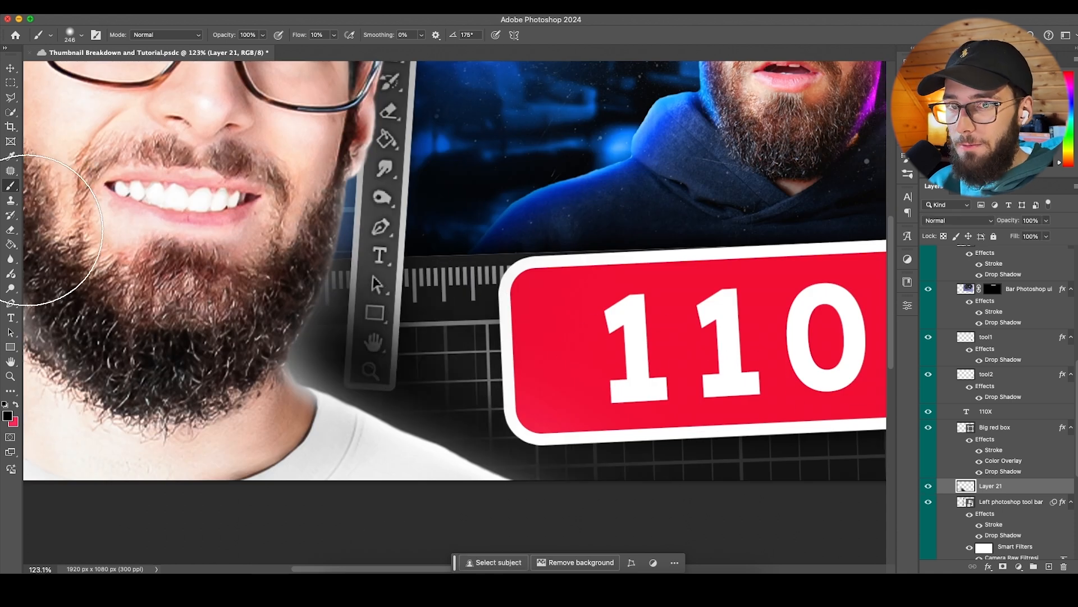
pyautogui.press('e')
pyautogui.rightClick(485, 321)
pyautogui.moveTo(550, 371); pyautogui.dragTo(547, 372)
pyautogui.moveTo(400, 332); pyautogui.dragTo(357, 343)
# Step: Erase more of Layer 21's shading over the lowest toolbar icons with the eraser reduced to size 103
pyautogui.scroll(-4, 442, 324)
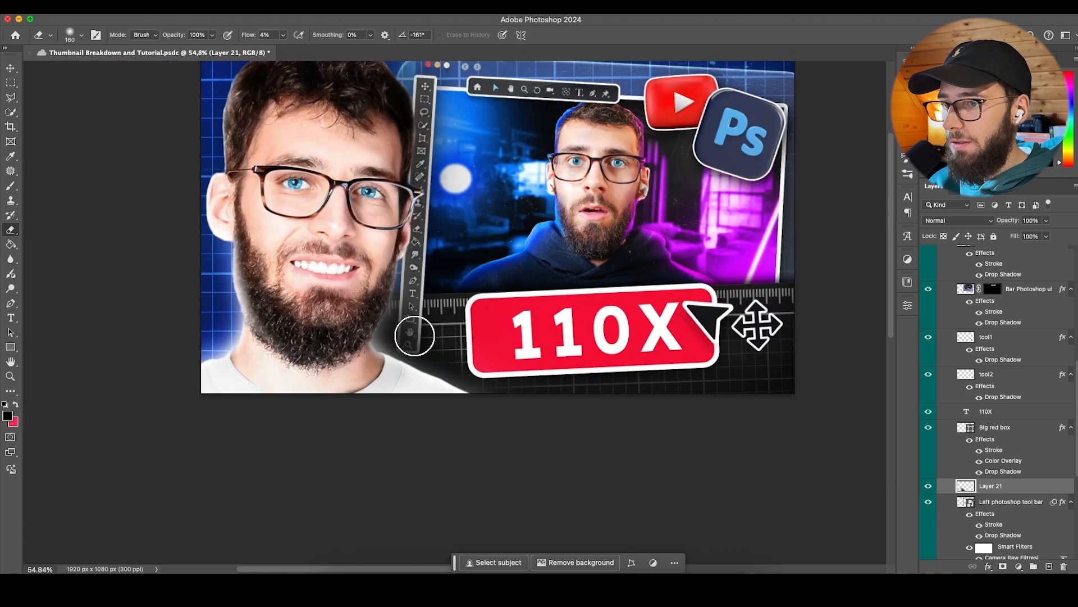
pyautogui.scroll(3, 412, 332)
pyautogui.keyDown('ctrl'); pyautogui.keyDown('alt'); pyautogui.rightClick(441, 348); pyautogui.keyUp('alt'); pyautogui.keyUp('ctrl')
pyautogui.moveTo(440, 349); pyautogui.dragTo(404, 337)
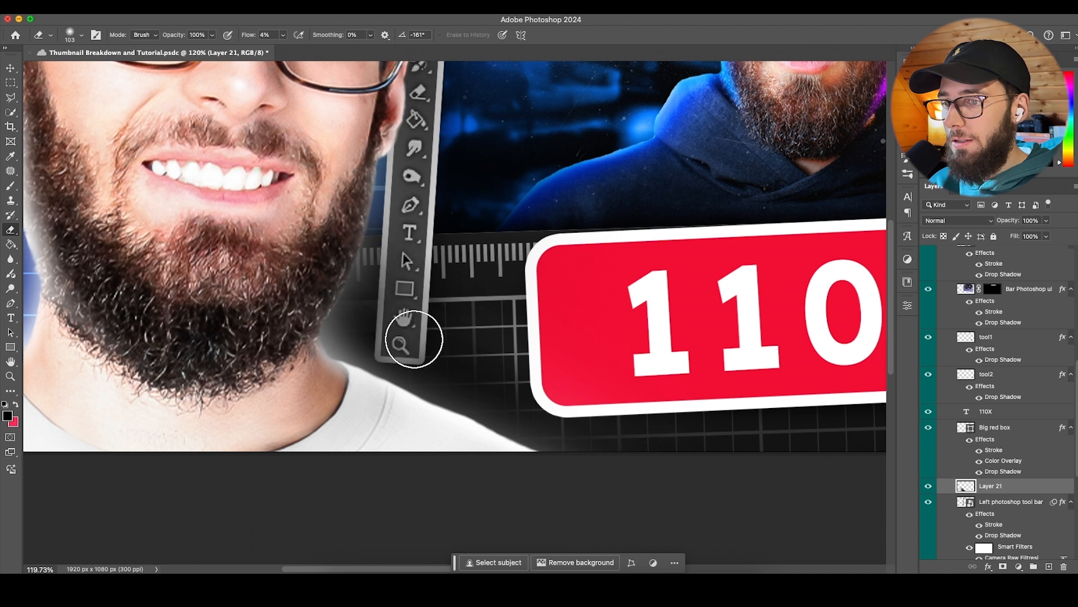
pyautogui.scroll(-2, 414, 314)
pyautogui.scroll(-5, 422, 314)
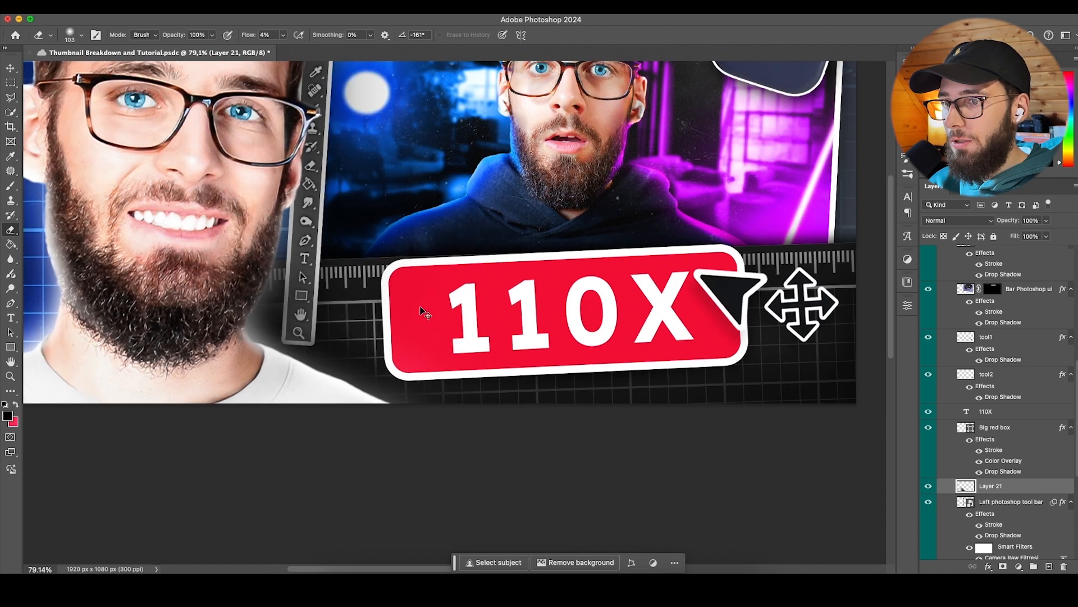
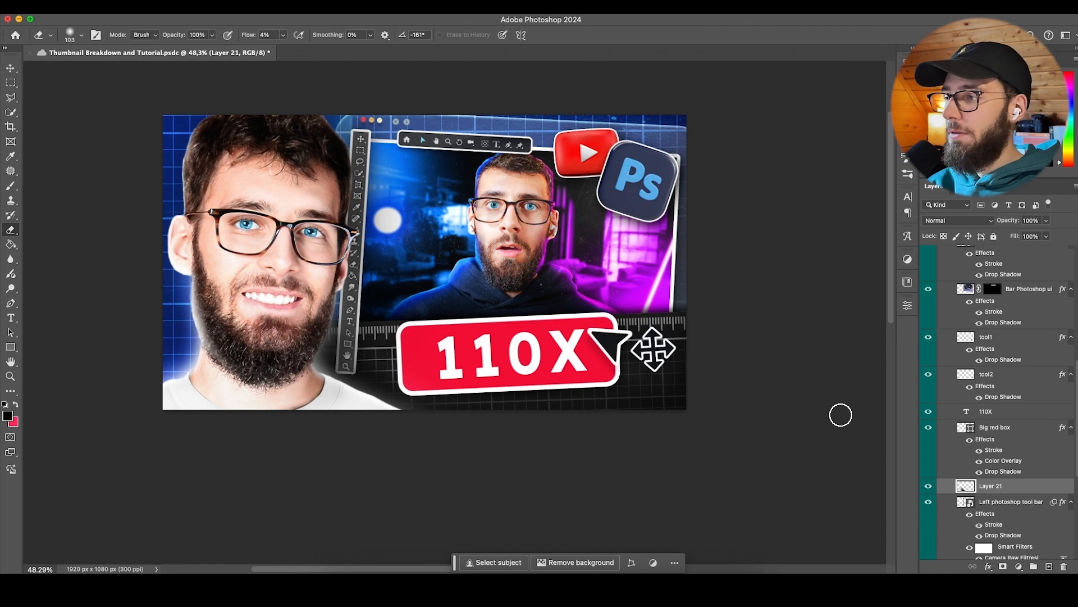
# Step: Select group 1 with the Move tool and collapse the Subject and Background groups
pyautogui.click(961, 414)
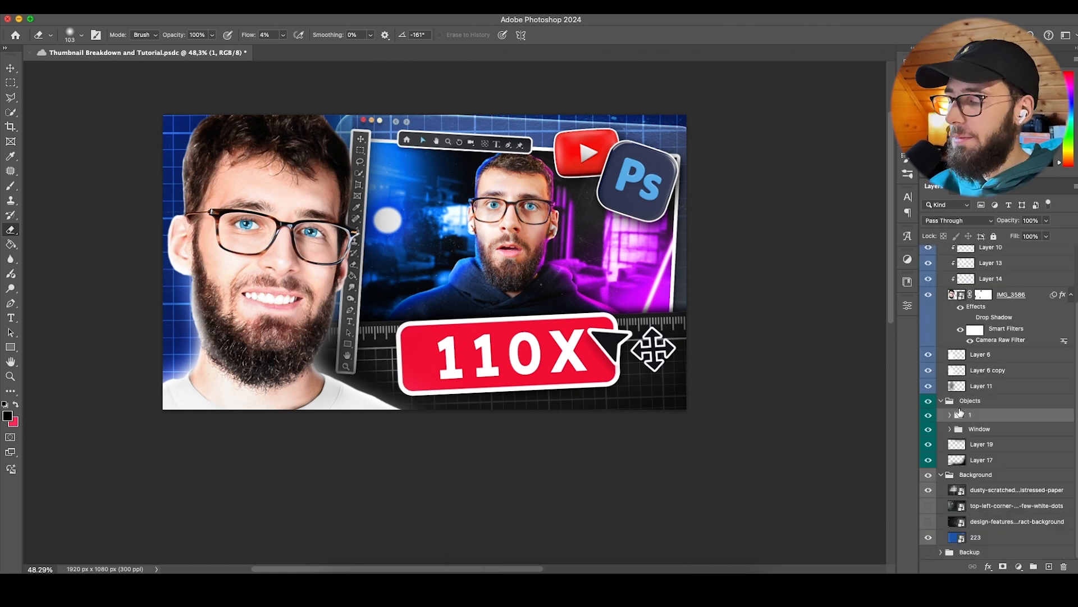
pyautogui.press('v')
pyautogui.scroll(2, 589, 220)
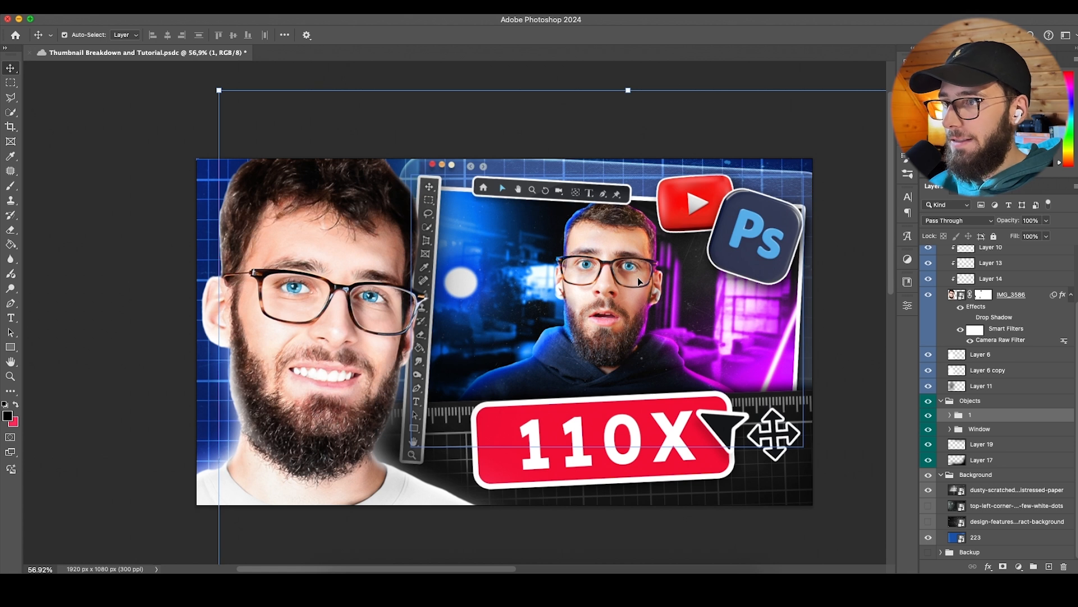
pyautogui.scroll(4, 1030, 400)
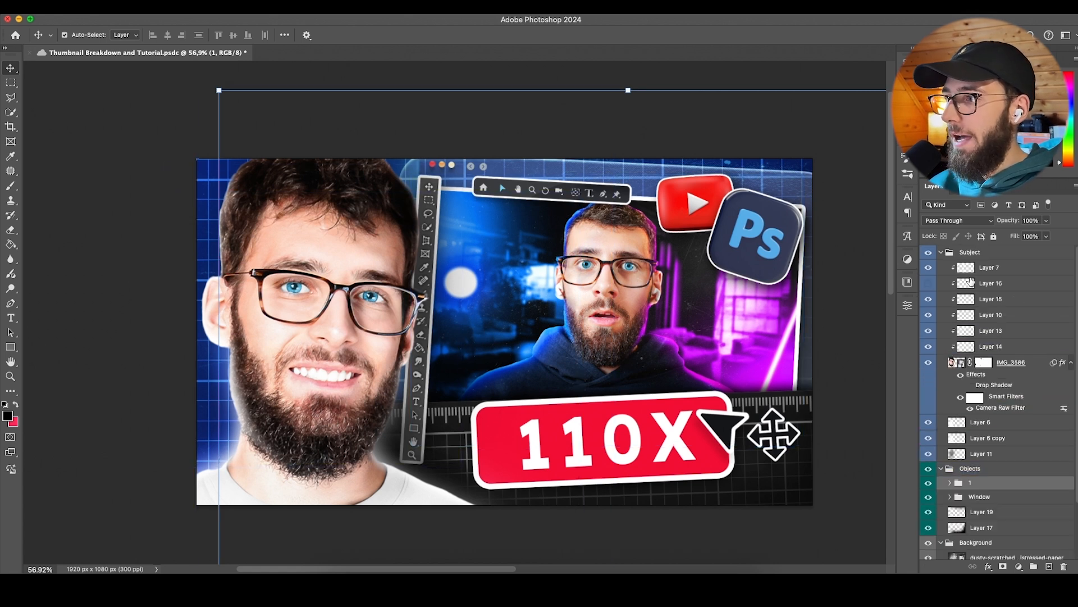
pyautogui.click(941, 252)
pyautogui.click(941, 340)
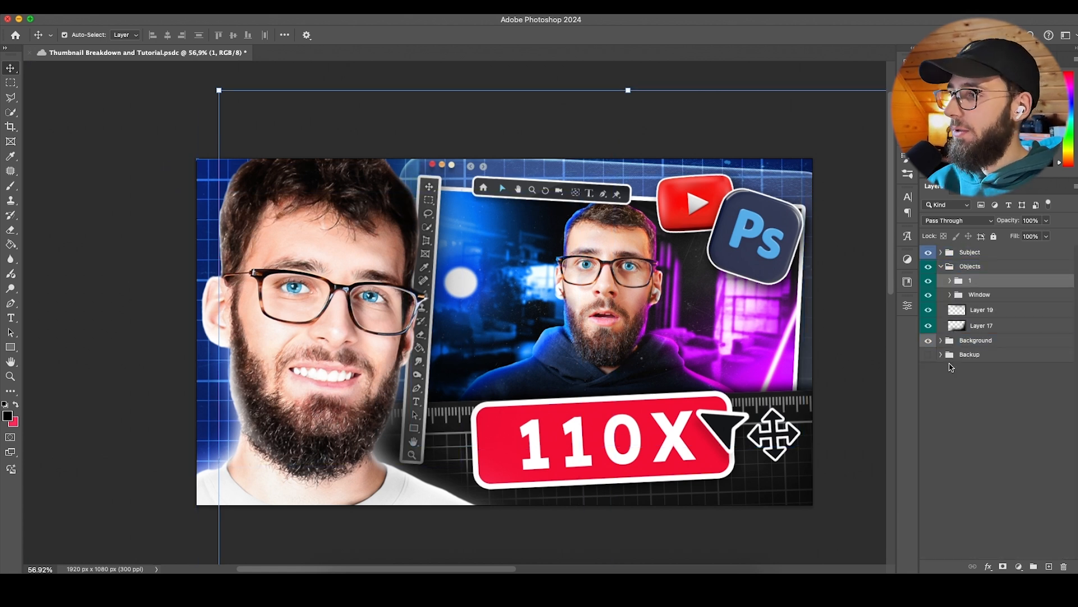
# Step: Make the Backup group visible, check its contents and delete the group
pyautogui.click(978, 254)
pyautogui.keyDown('shift'); pyautogui.click(981, 331); pyautogui.keyUp('shift')
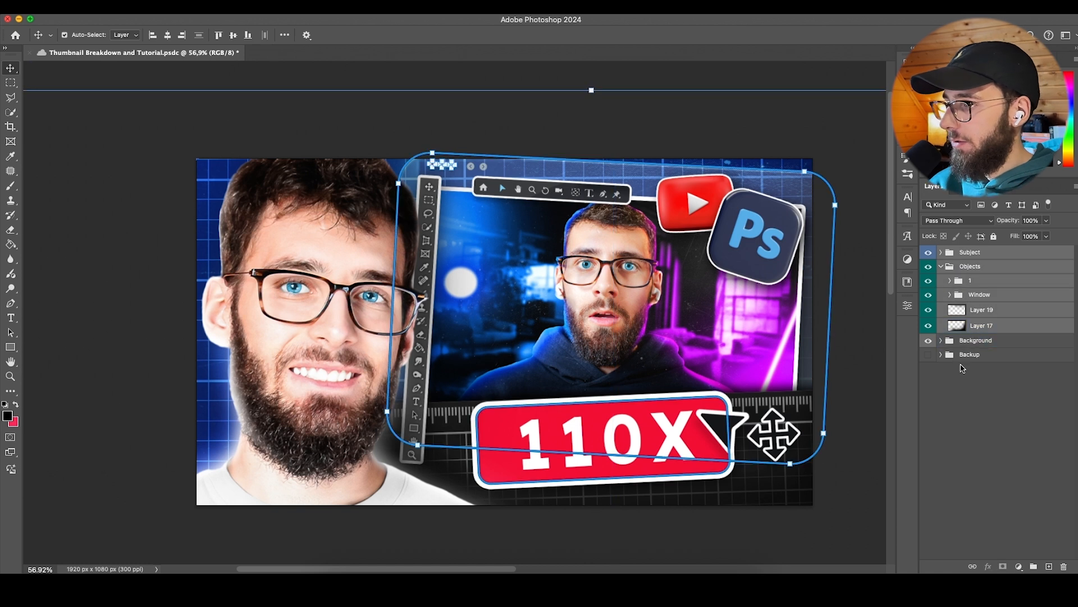
pyautogui.click(929, 354)
pyautogui.click(941, 356)
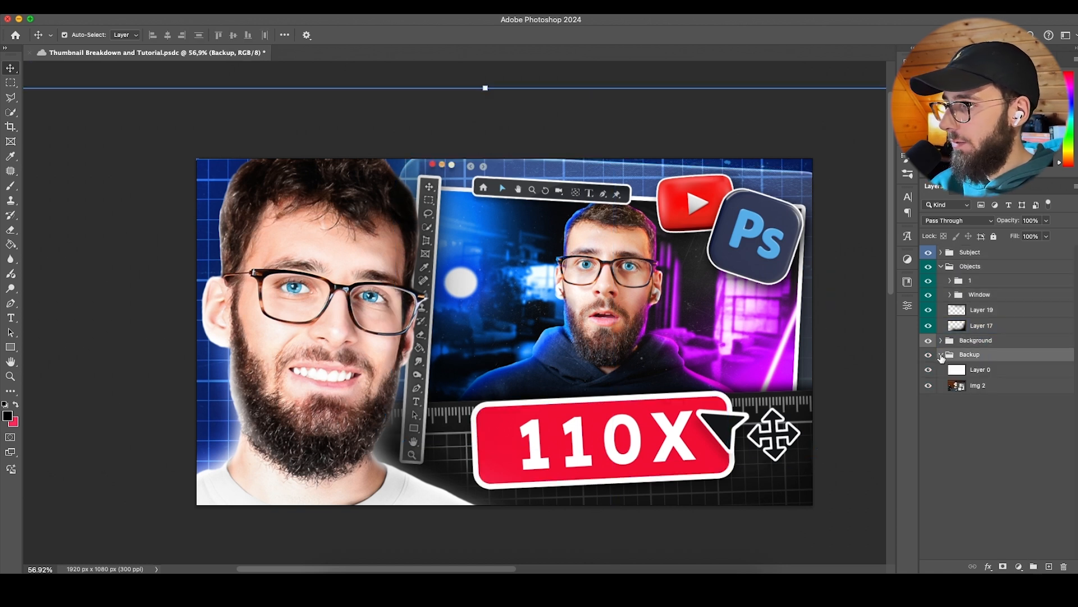
pyautogui.click(941, 356)
pyautogui.press('Delete')
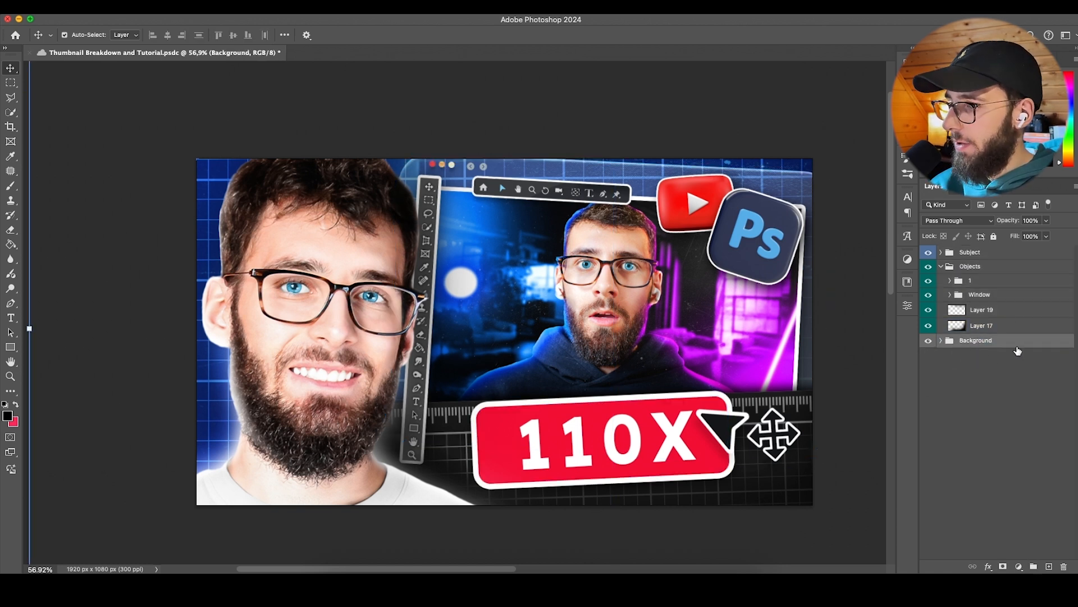
# Step: Combine the Subject, Objects and Background groups into one group named Version 1
pyautogui.keyDown('shift'); pyautogui.click(982, 253); pyautogui.keyUp('shift')
pyautogui.click(941, 267)
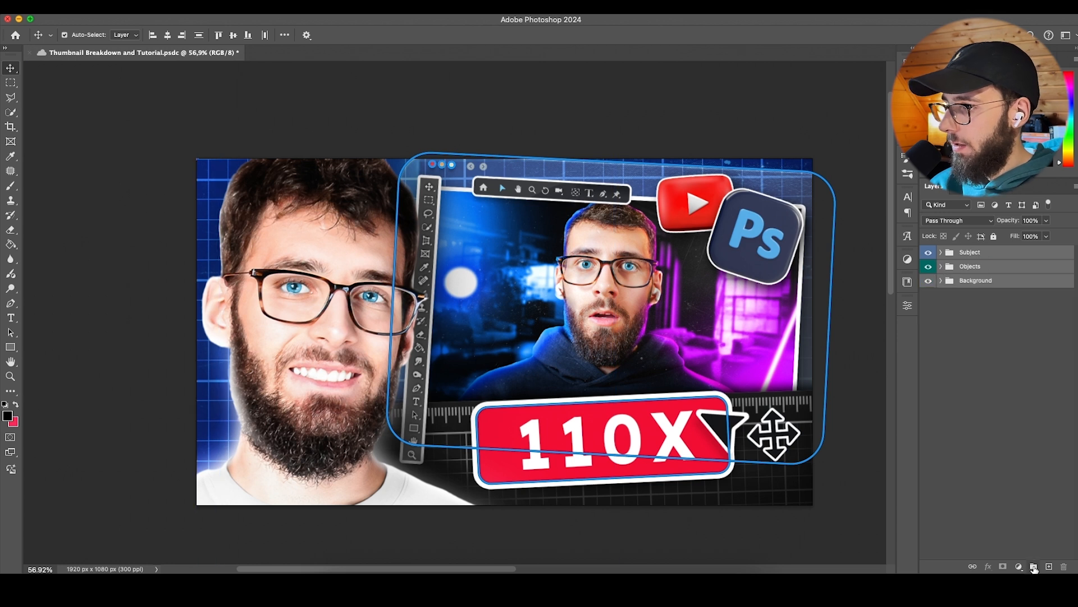
pyautogui.press('super+g')
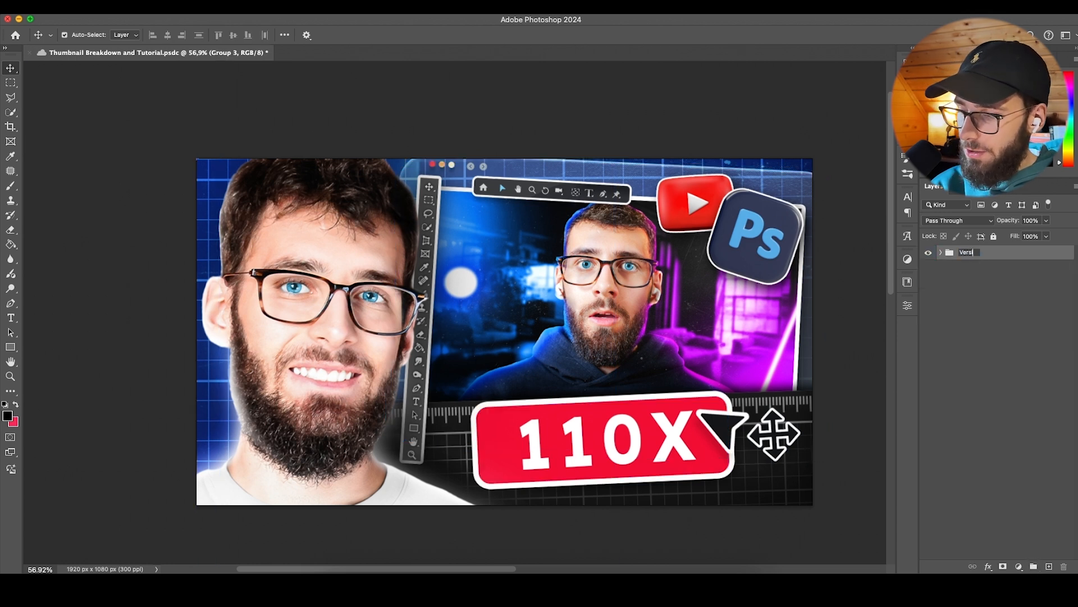
pyautogui.click(987, 279)
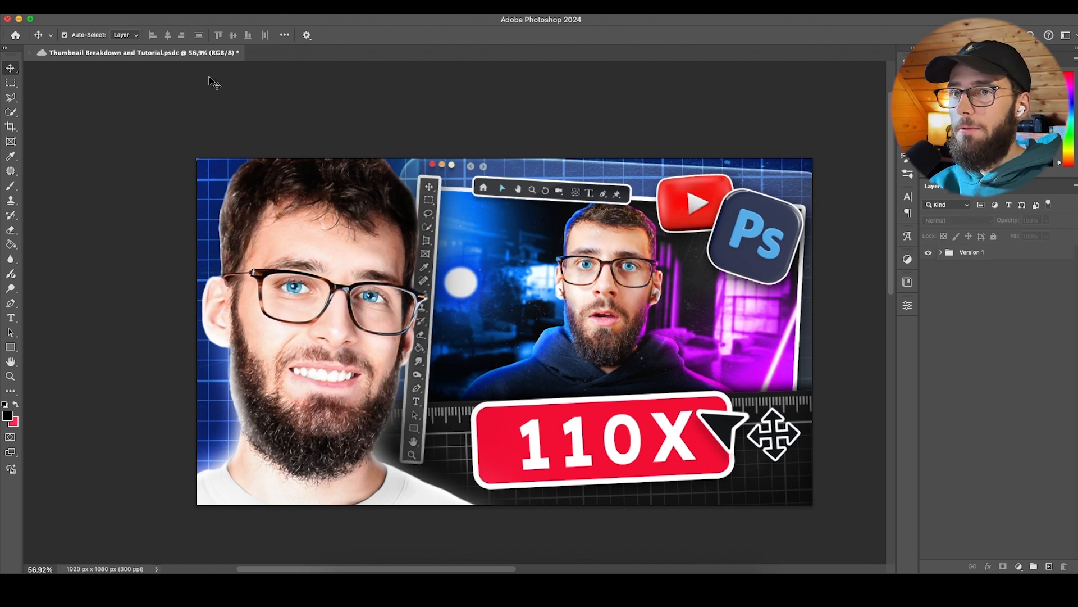
# Step: Export the thumbnail as a 1920 x 1080 px JPG named Thumbnail Breakdown and Tutorial into the Thumbnail Tutorial folder
pyautogui.click(119, 8)
pyautogui.moveTo(197, 185)
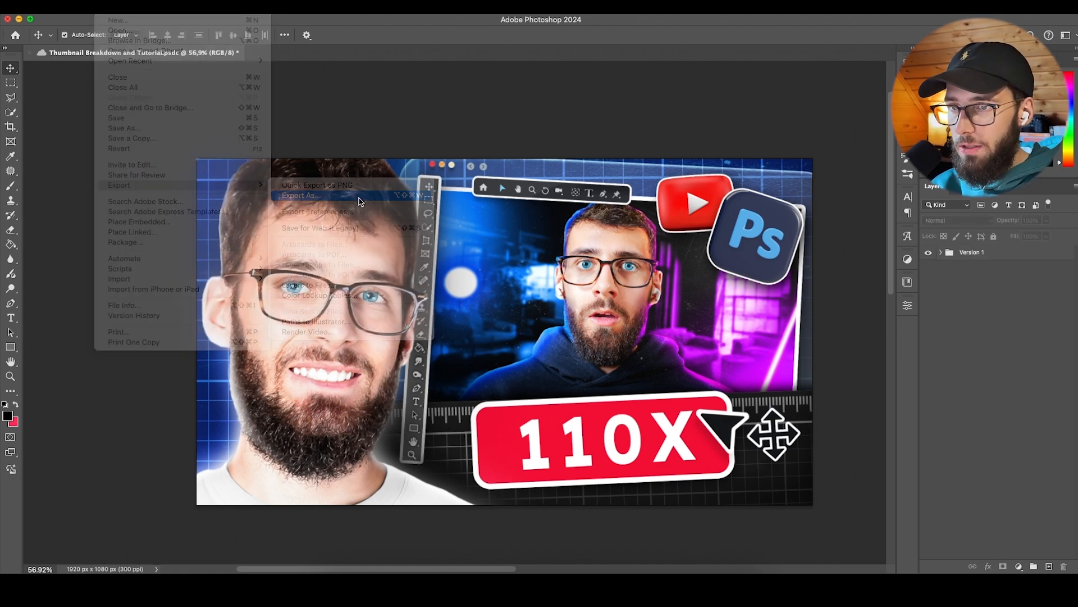
pyautogui.click(360, 202)
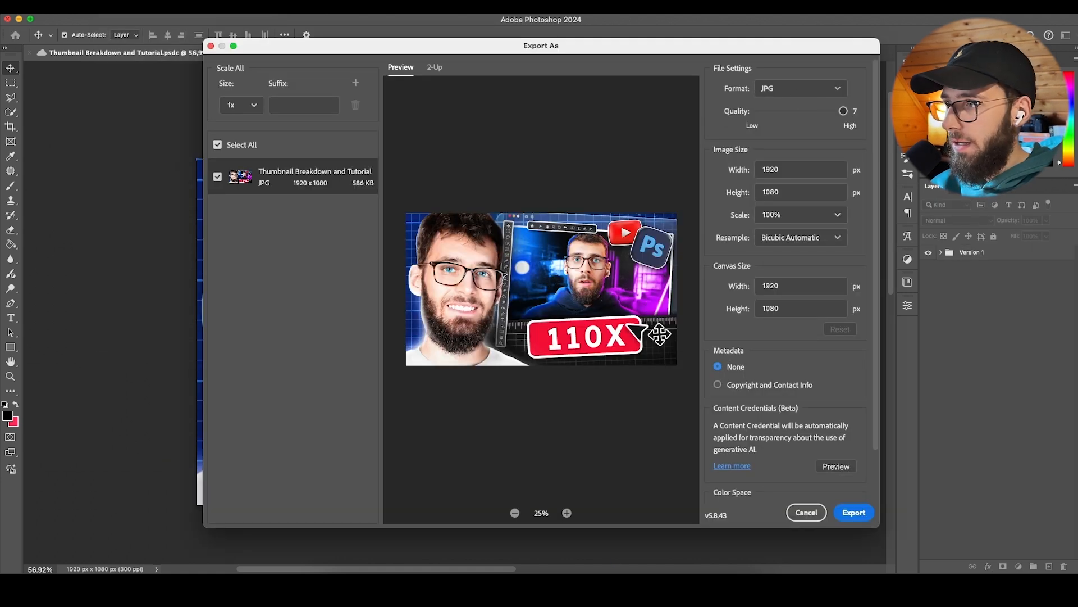
pyautogui.click(848, 515)
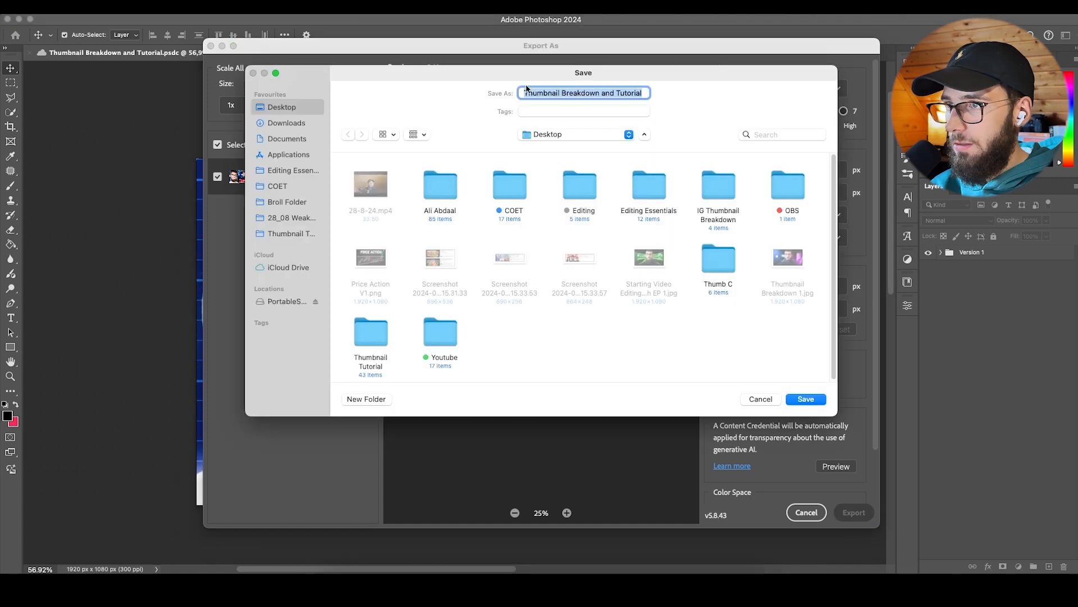
pyautogui.click(277, 236)
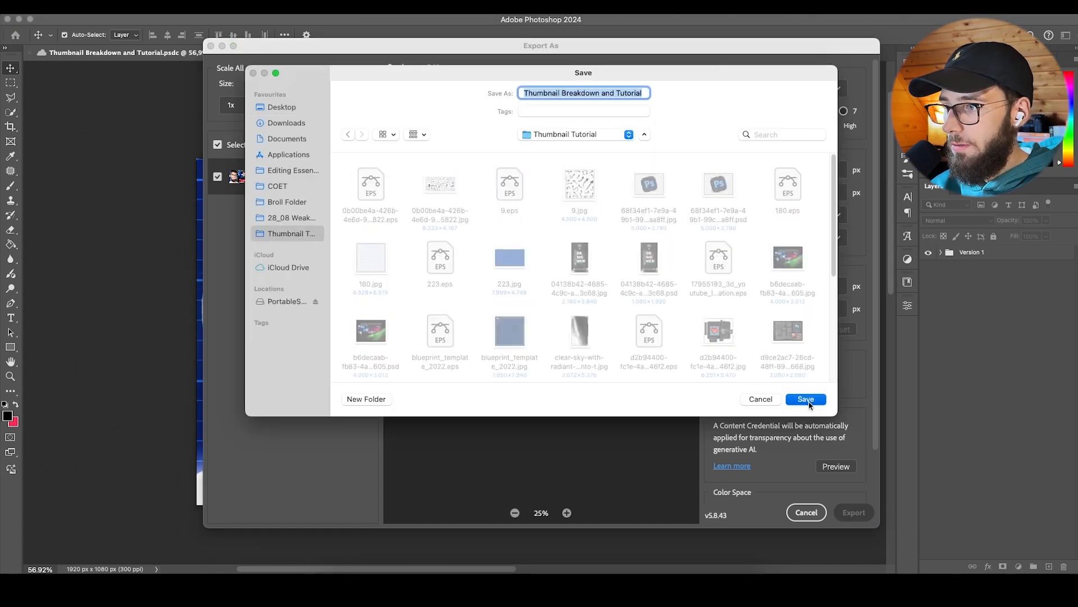
pyautogui.click(808, 399)
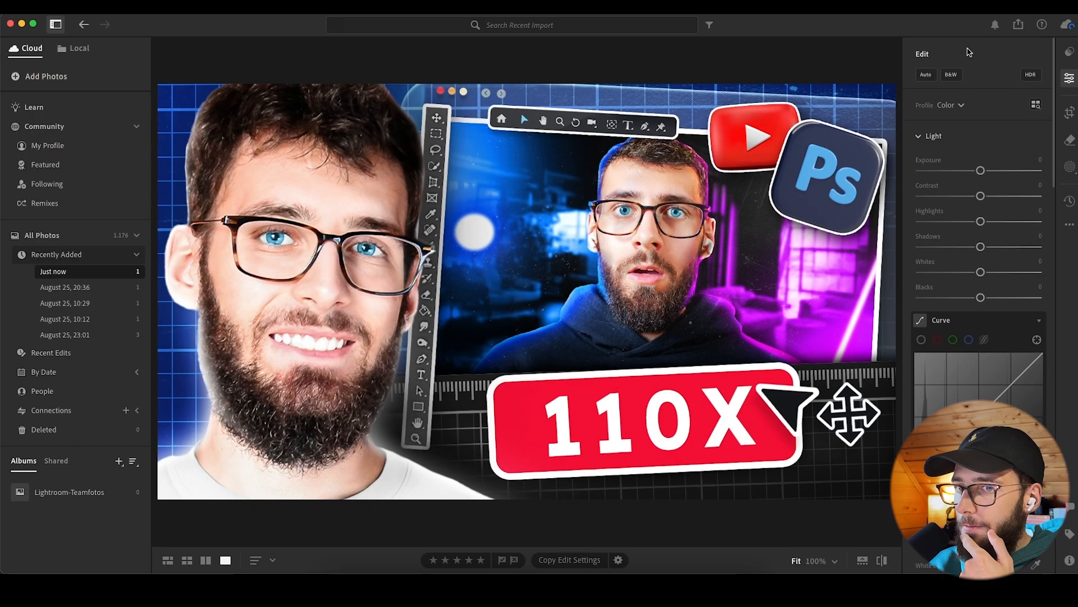
# Step: In Lightroom, hide the photo library sidebar to enlarge the thumbnail view
pyautogui.click(55, 24)
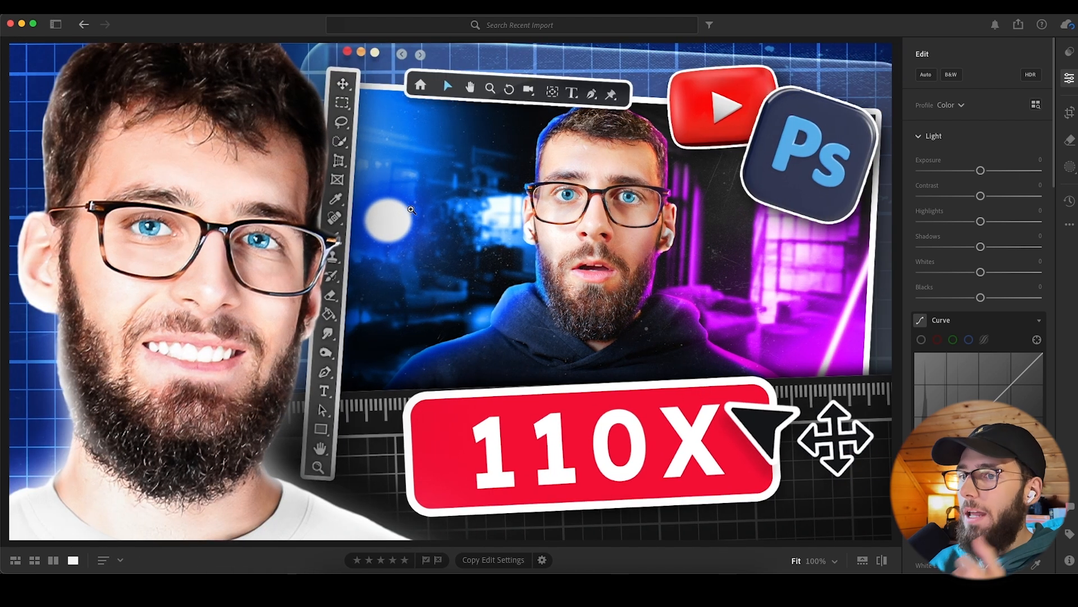
# Step: Try the Enhance Portrait premium preset on the thumbnail and apply the Enhance Eyes preset with an amount of 40
pyautogui.scroll(-5, 395, 223)
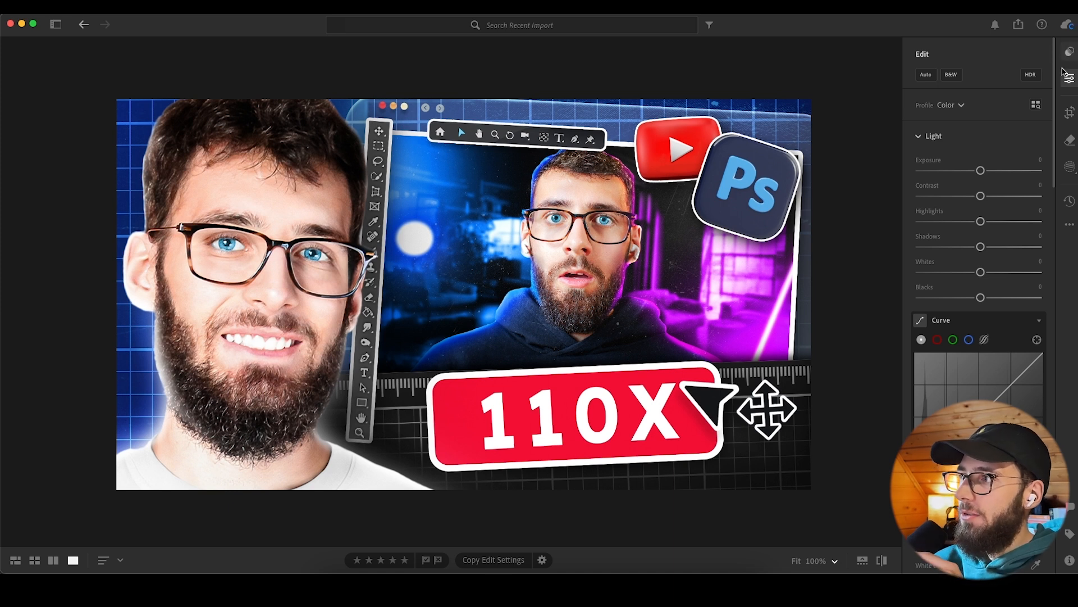
pyautogui.click(1070, 53)
pyautogui.click(807, 74)
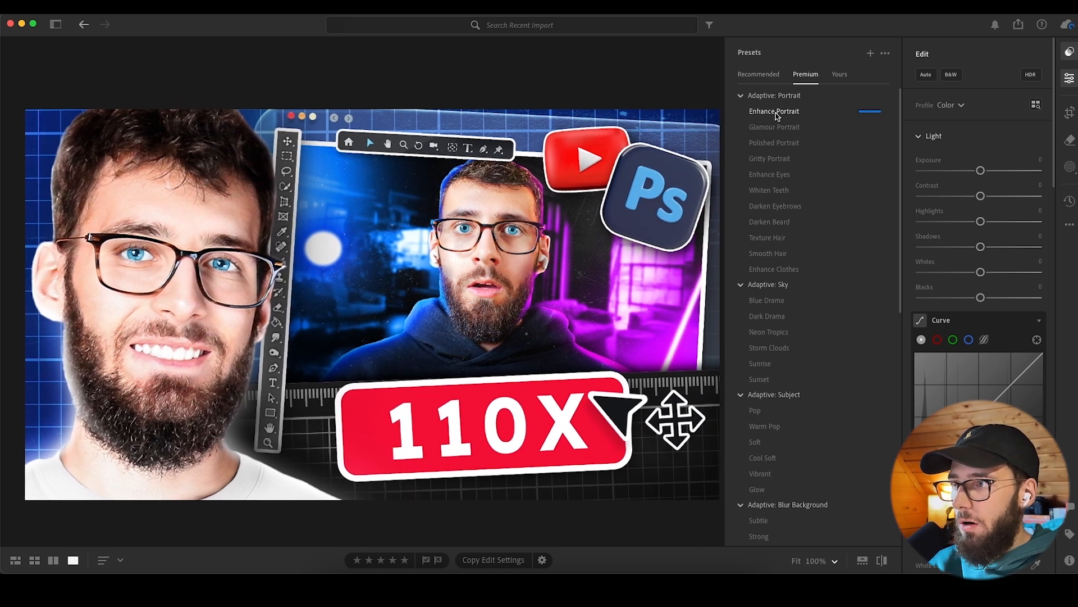
pyautogui.click(775, 112)
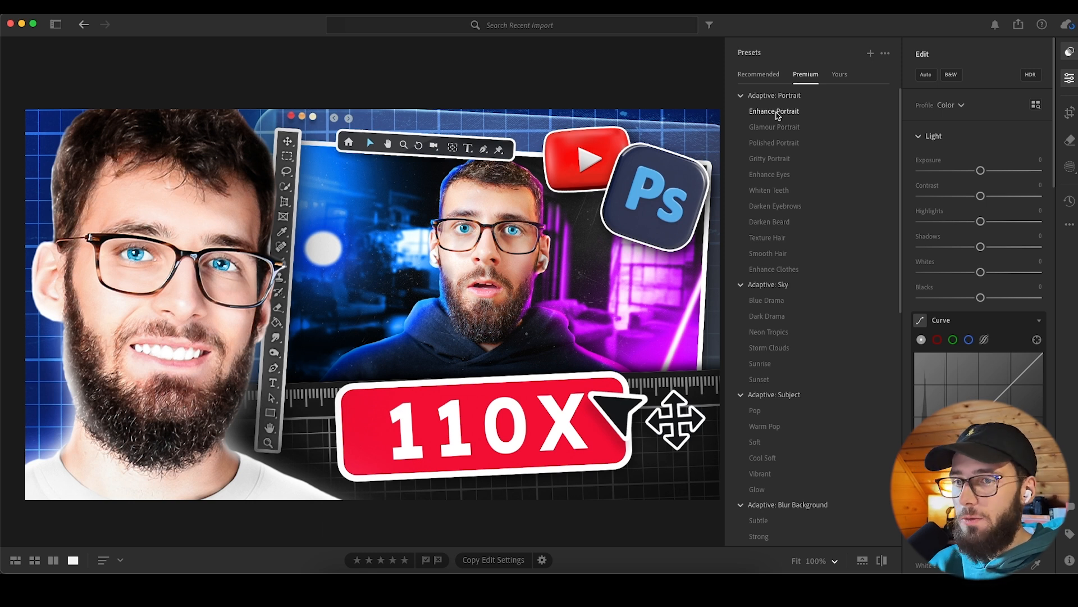
pyautogui.click(777, 116)
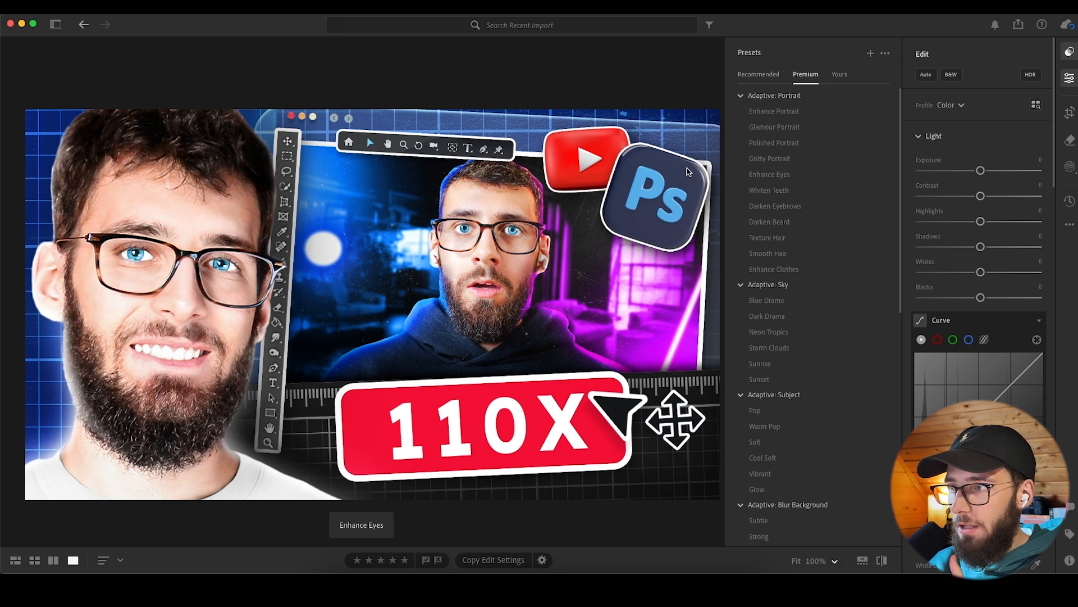
pyautogui.click(745, 175)
pyautogui.moveTo(795, 201)
pyautogui.mouseDown()
pyautogui.moveTo(766, 201)
pyautogui.moveTo(781, 202)
pyautogui.mouseUp()
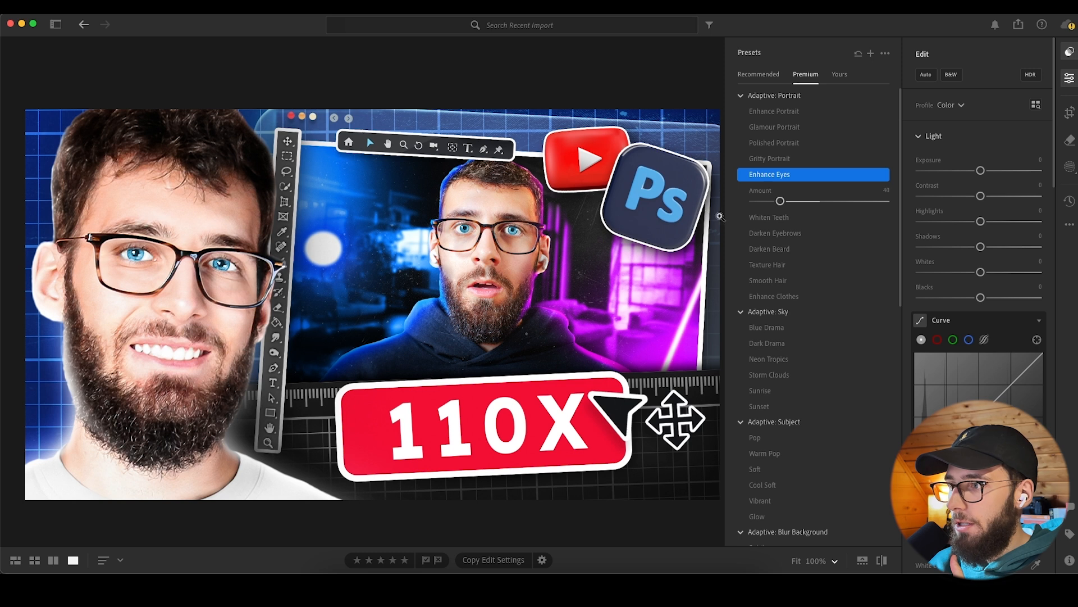
# Step: Apply the Whiten Teeth preset at about 28, and the Darken Eyebrows and Darken Beard presets at 100
pyautogui.click(771, 219)
pyautogui.moveTo(775, 219); pyautogui.dragTo(769, 222)
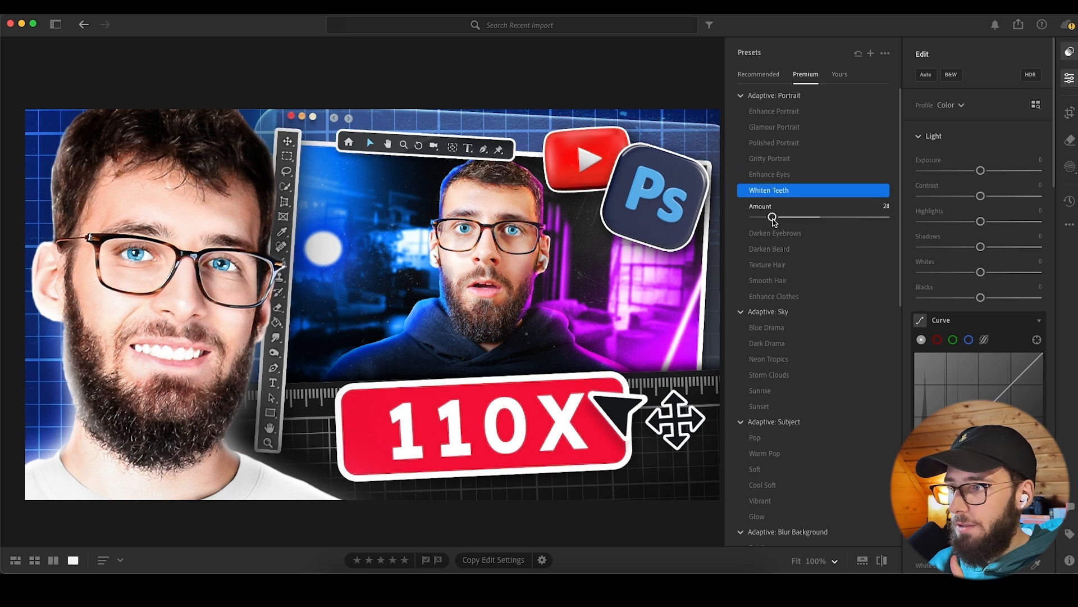
pyautogui.click(775, 232)
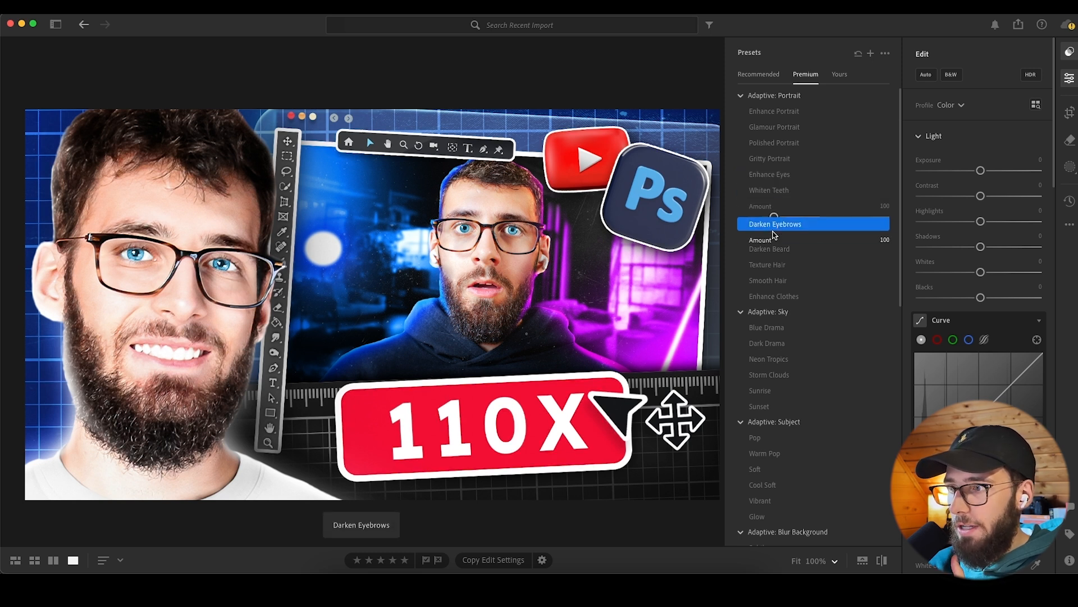
pyautogui.click(767, 251)
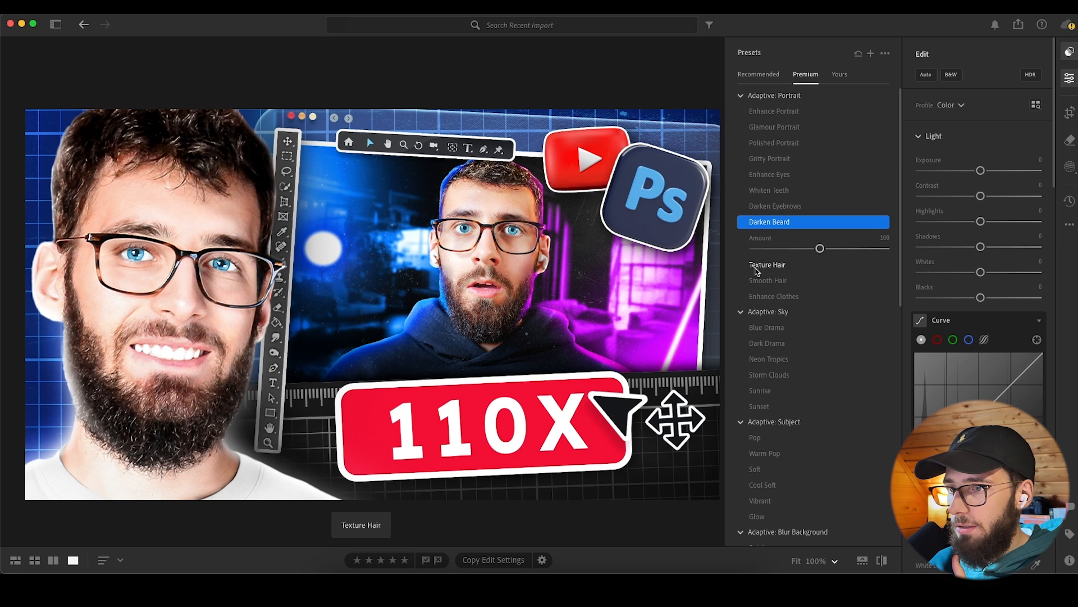
# Step: Apply the Texture Hair preset at 90, and the Enhance Clothes and adaptive subject Pop presets at 100
pyautogui.click(757, 268)
pyautogui.moveTo(820, 264)
pyautogui.mouseDown()
pyautogui.moveTo(792, 265)
pyautogui.moveTo(874, 267)
pyautogui.moveTo(813, 266)
pyautogui.mouseUp()
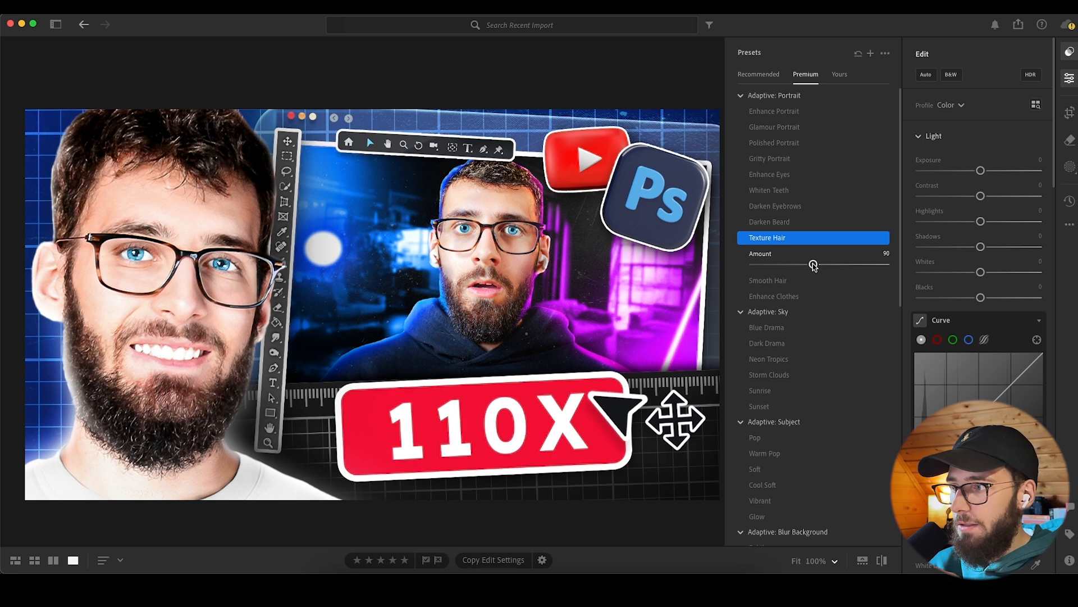
pyautogui.click(753, 296)
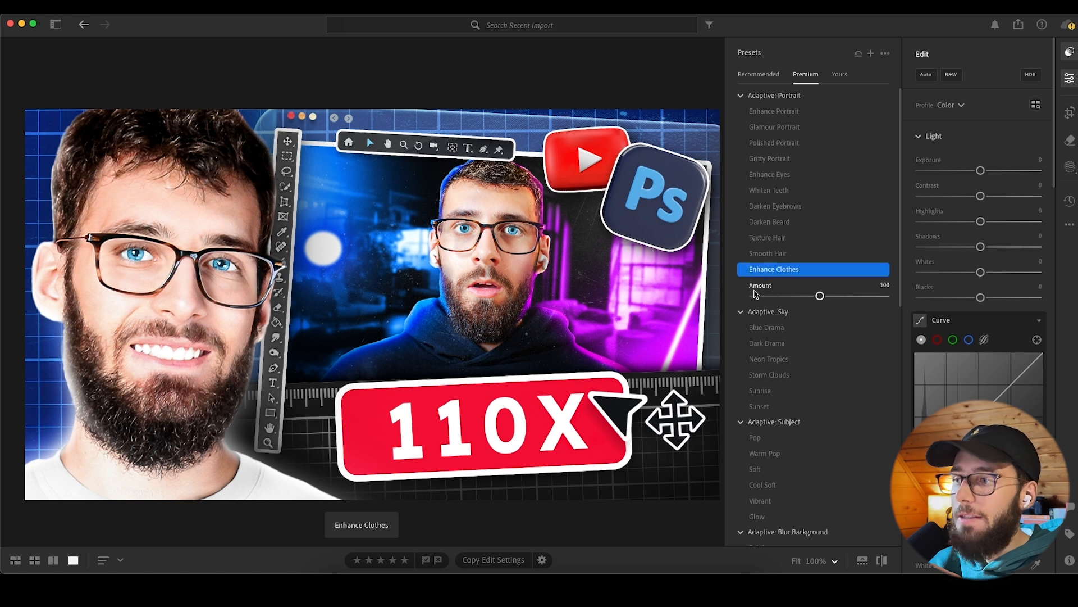
pyautogui.scroll(-2, 753, 315)
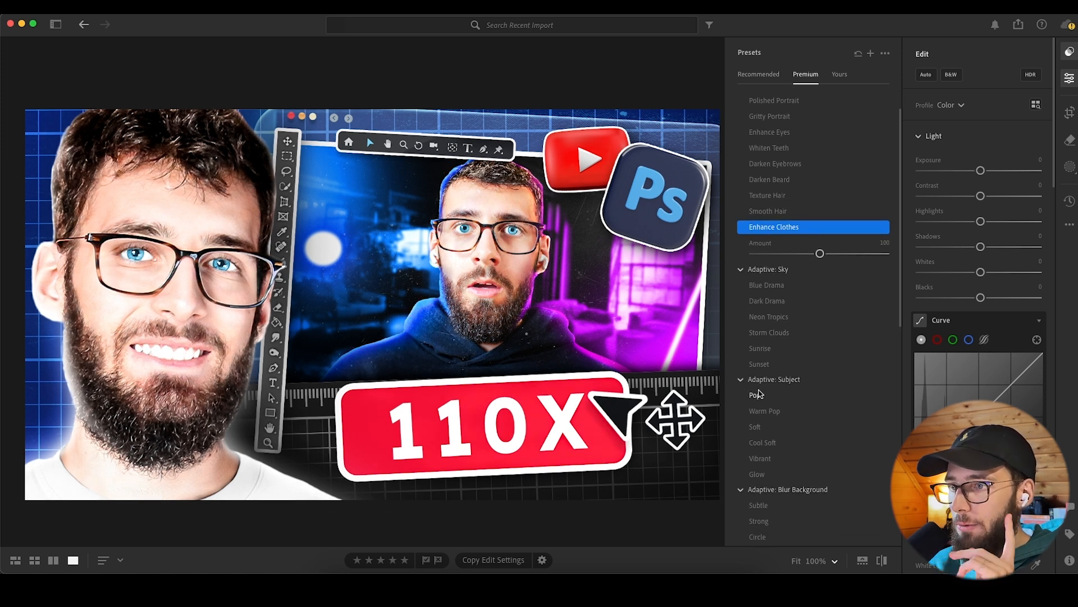
pyautogui.click(757, 395)
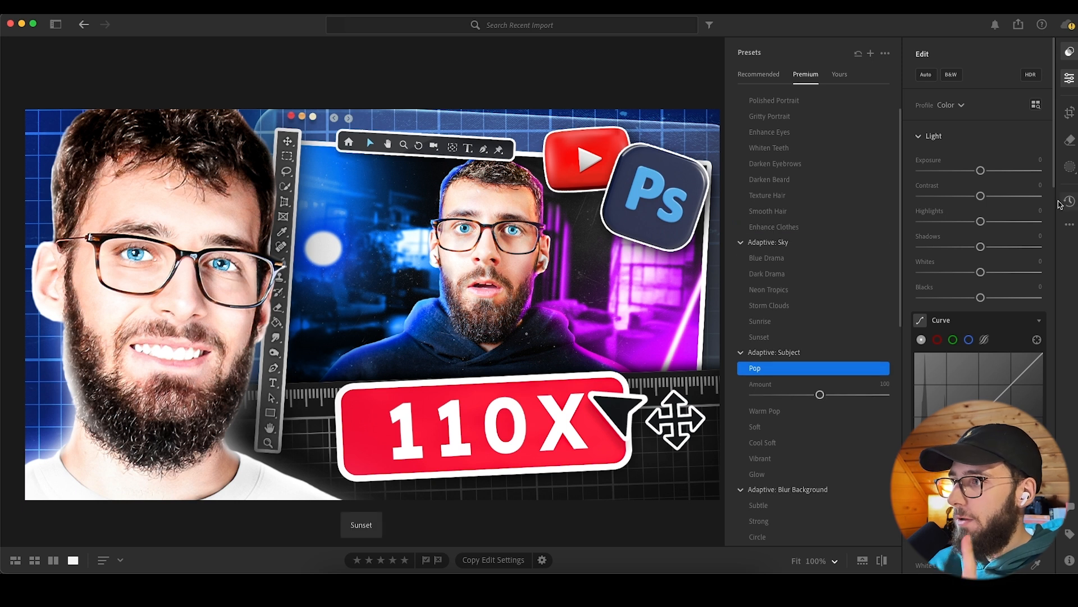
# Step: Subtract the large foreground portrait from the Pop subject mask using a brush with feather 0
pyautogui.click(1071, 173)
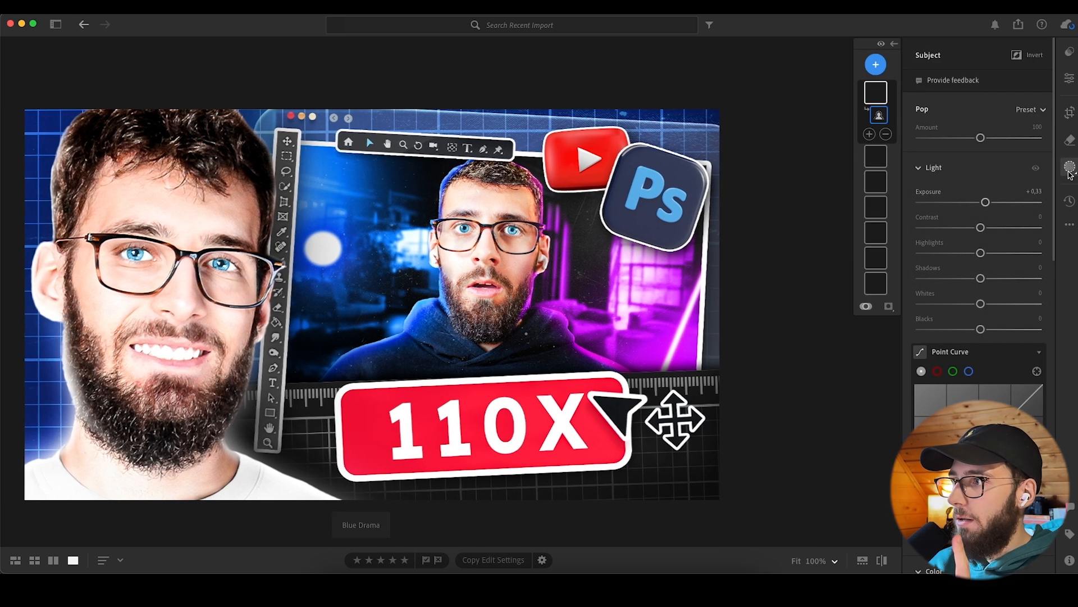
pyautogui.click(886, 134)
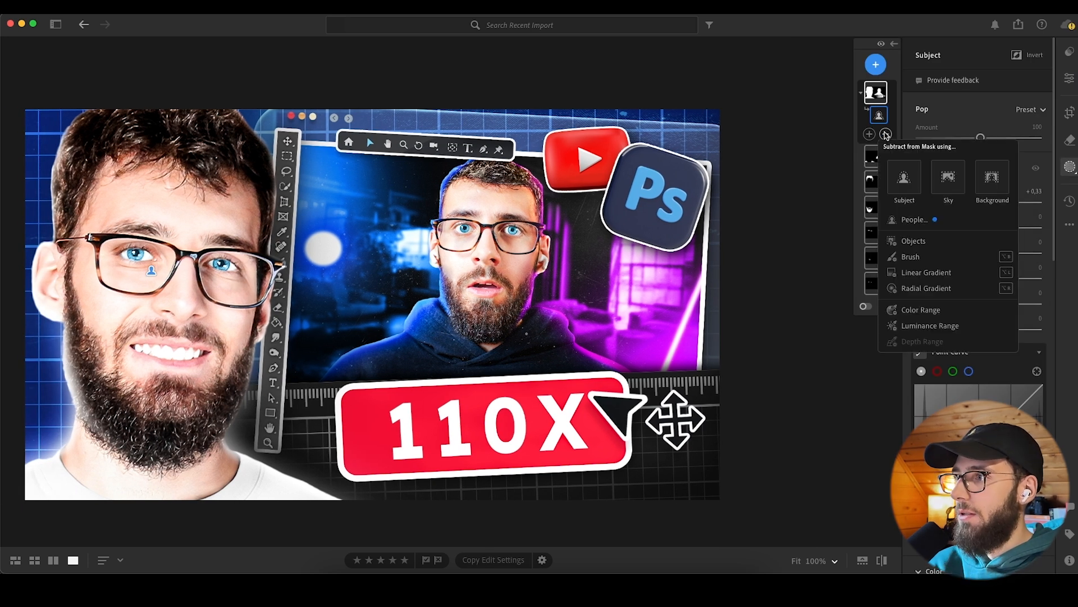
pyautogui.click(917, 251)
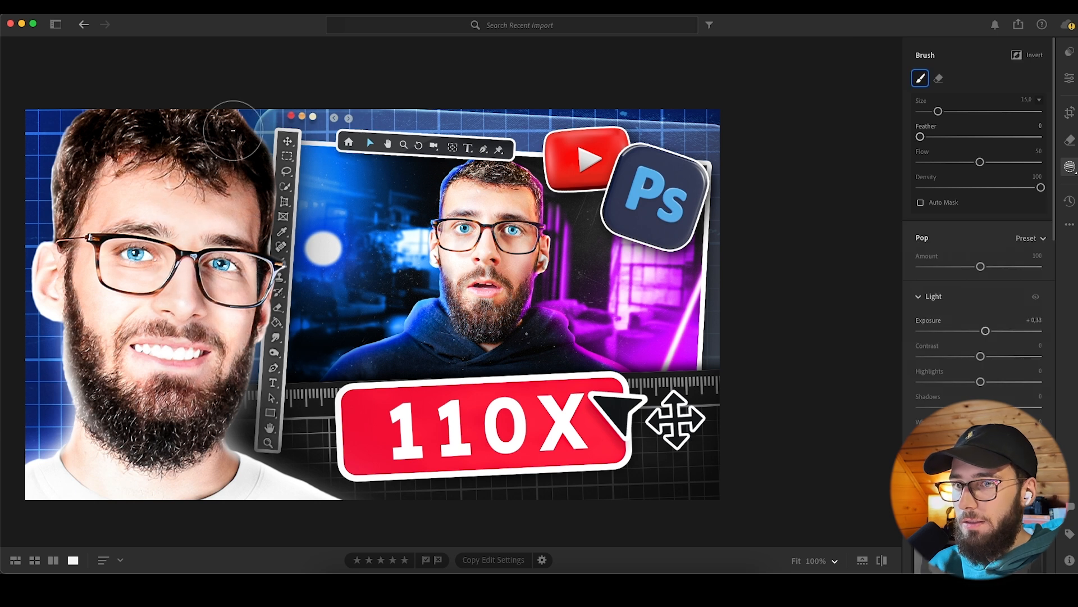
pyautogui.moveTo(141, 384); pyautogui.dragTo(138, 371)
pyautogui.rightClick(137, 369)
pyautogui.click(165, 345)
pyautogui.moveTo(938, 111); pyautogui.dragTo(950, 112)
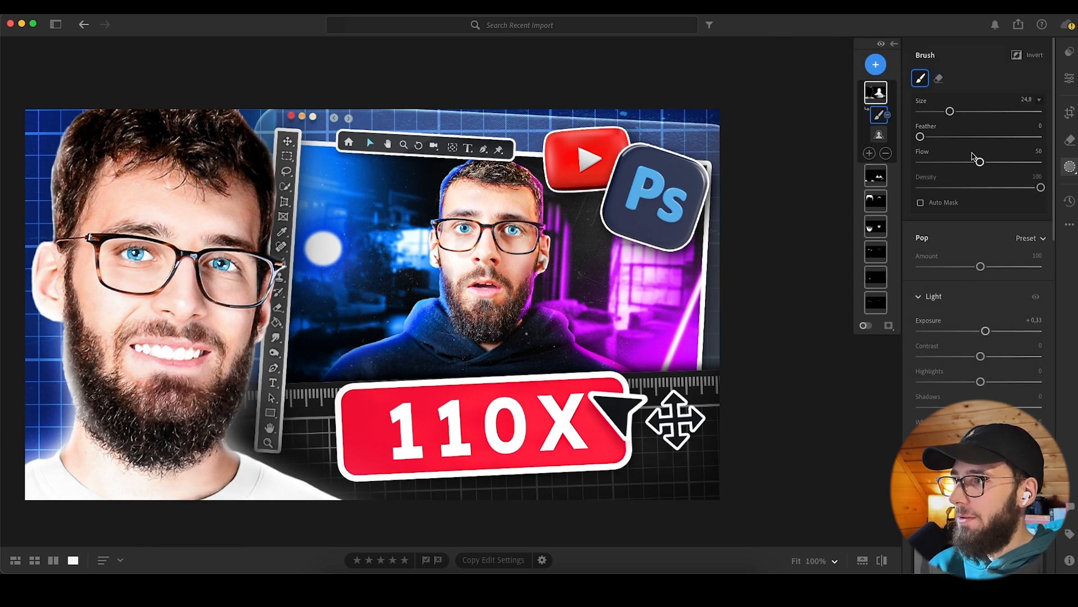
pyautogui.moveTo(220, 168)
pyautogui.mouseDown()
pyautogui.moveTo(217, 147)
pyautogui.moveTo(283, 295)
pyautogui.moveTo(41, 527)
pyautogui.moveTo(368, 511)
pyautogui.mouseUp()
# Step: Compare the retouched thumbnail with its original version
pyautogui.hotkey('shift', 'p')
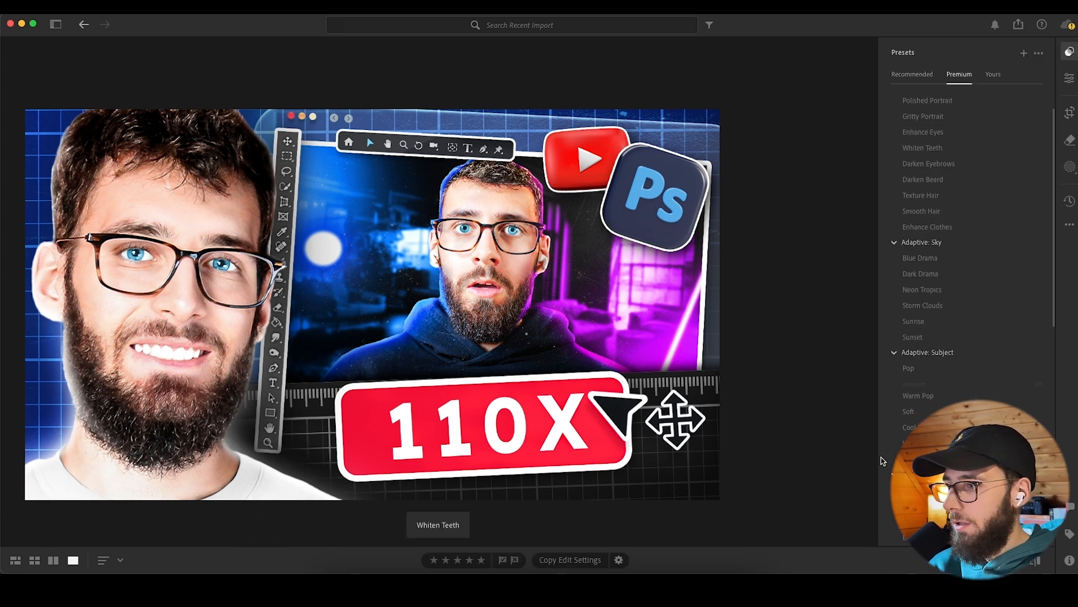
pyautogui.click(1038, 562)
pyautogui.click(1037, 562)
pyautogui.click(1037, 562)
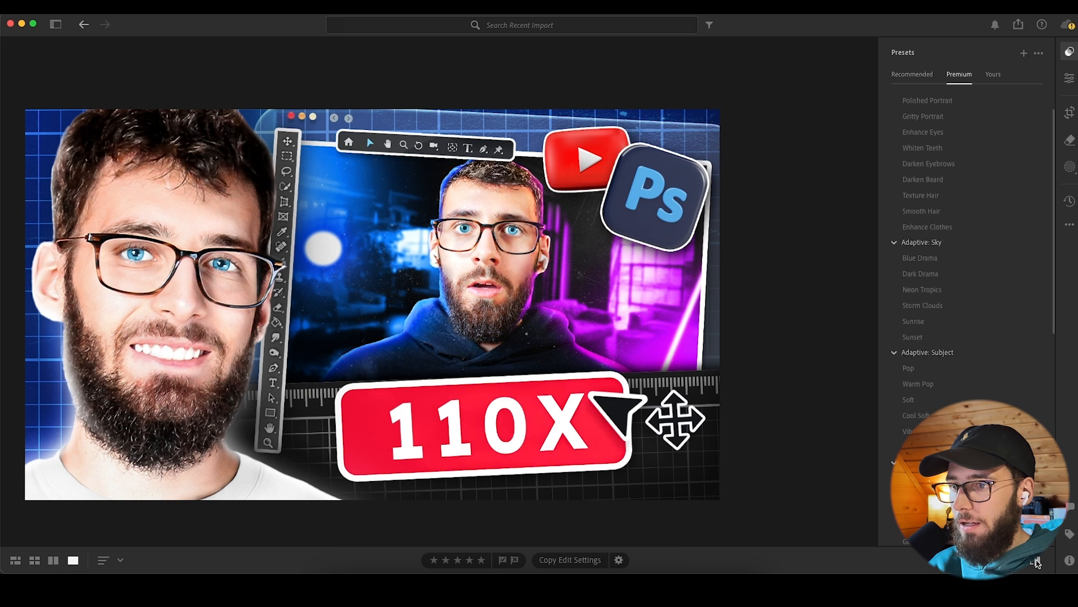
# Step: Add grain to the whole thumbnail with amount 10, size 30 and roughness 61
pyautogui.click(1069, 78)
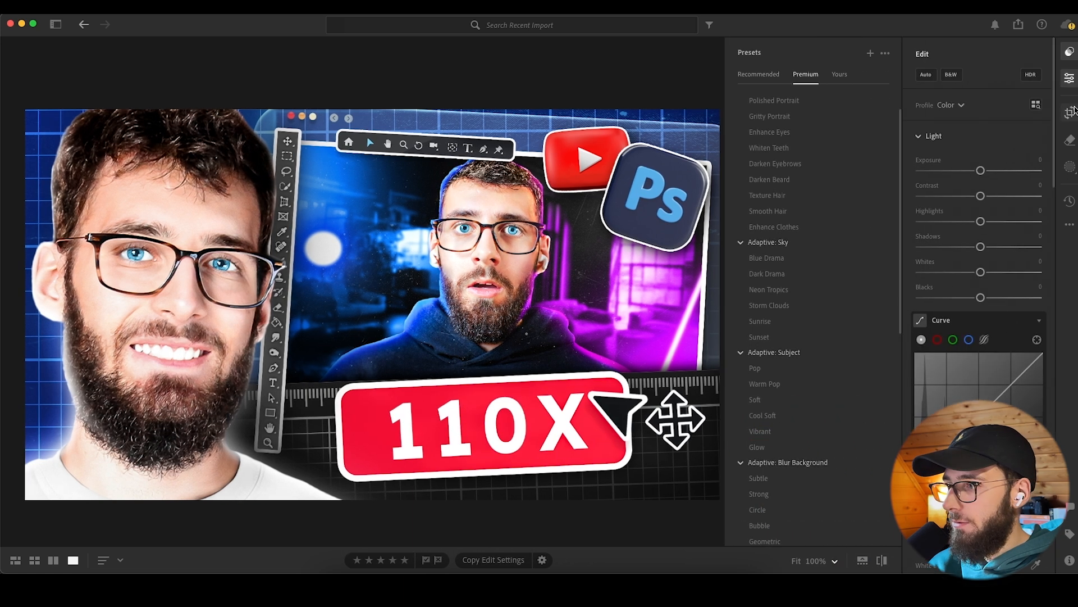
pyautogui.scroll(-5, 980, 224)
pyautogui.scroll(6, 976, 254)
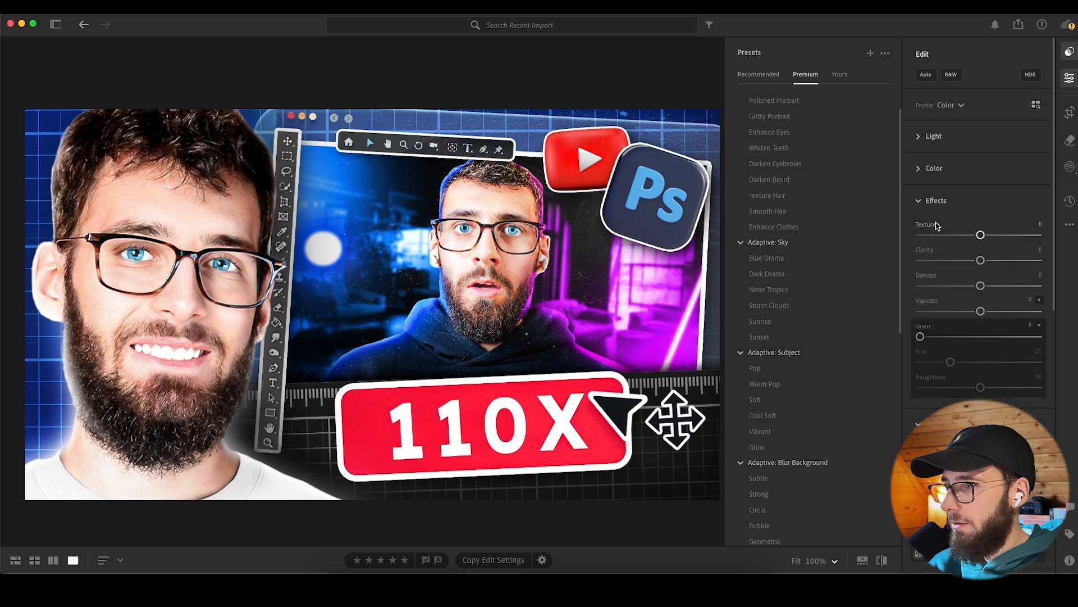
pyautogui.moveTo(920, 337); pyautogui.dragTo(994, 387)
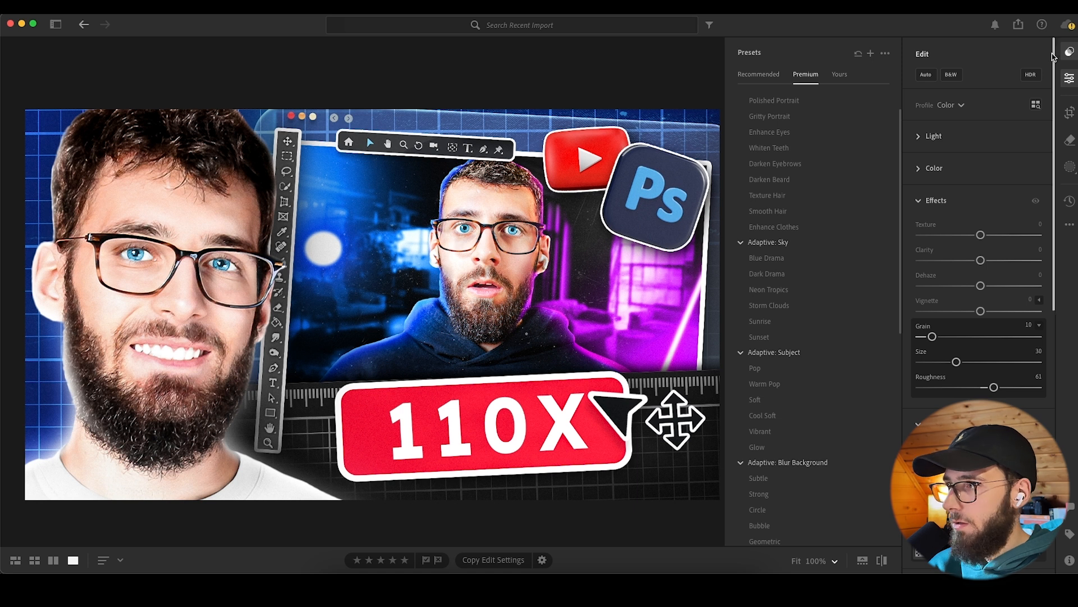
# Step: Create a new people mask covering only the large foreground portrait, replacing the trial subject mask
pyautogui.click(1071, 167)
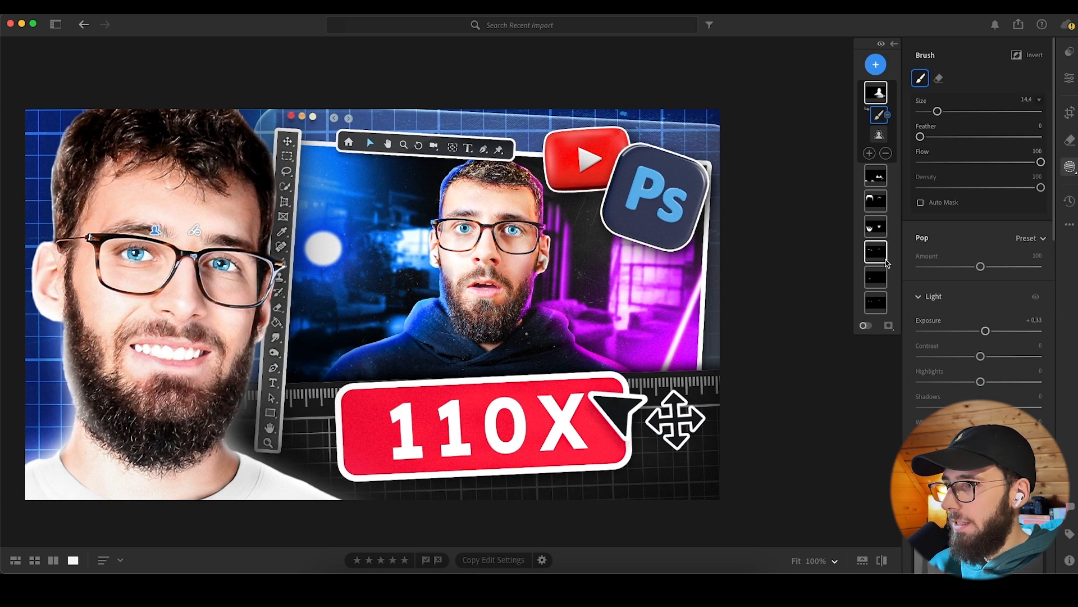
pyautogui.click(876, 65)
pyautogui.click(900, 107)
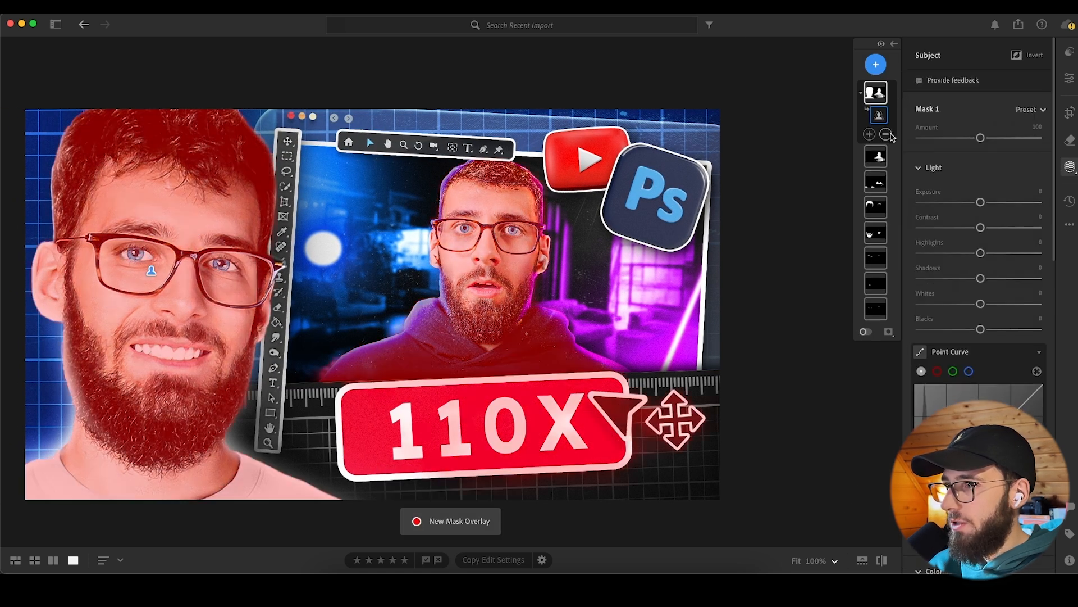
pyautogui.click(876, 65)
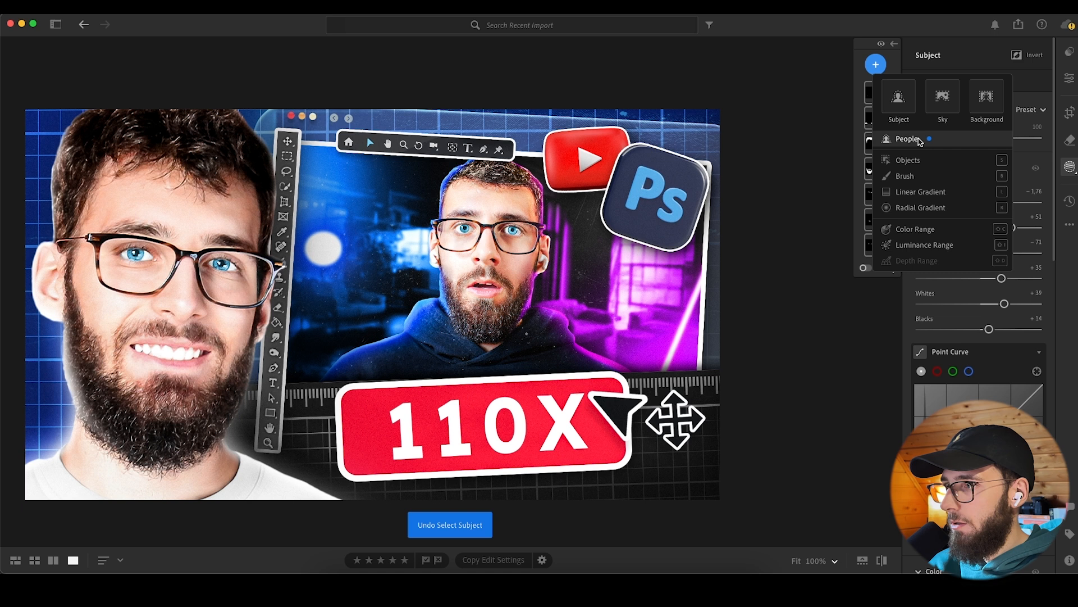
pyautogui.click(918, 139)
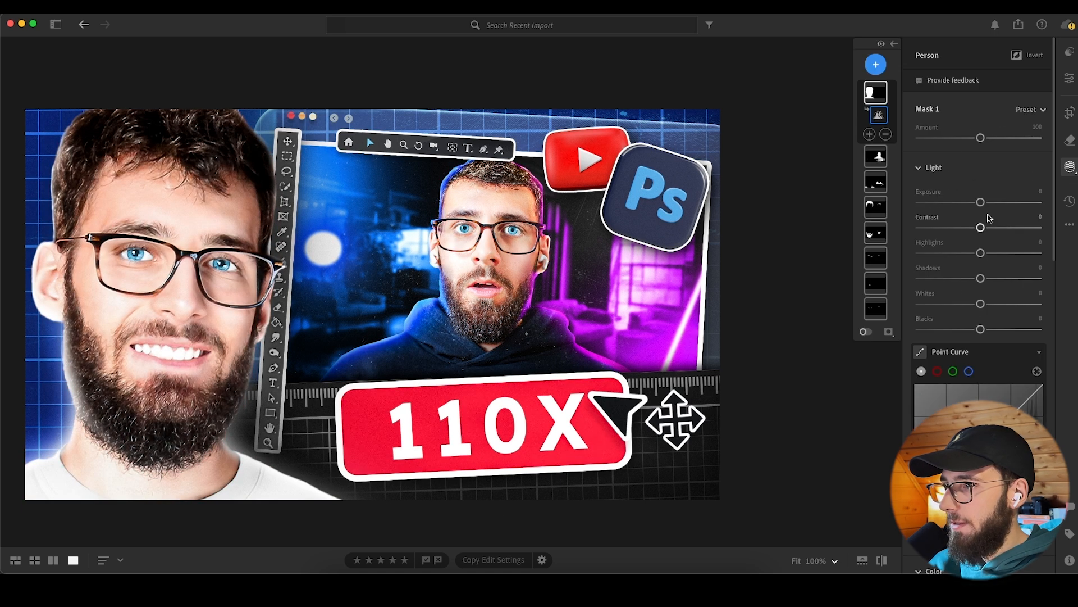
# Step: Set the foreground portrait mask's Texture to +11 and Clarity to +8
pyautogui.scroll(-10, 947, 264)
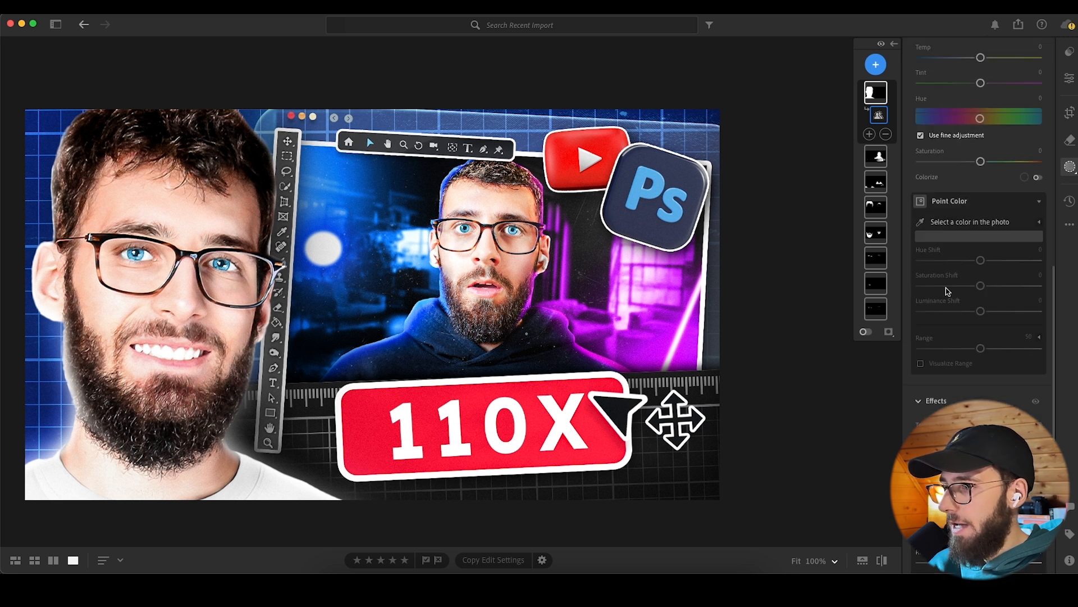
pyautogui.moveTo(981, 343); pyautogui.dragTo(985, 368)
pyautogui.scroll(-3, 937, 407)
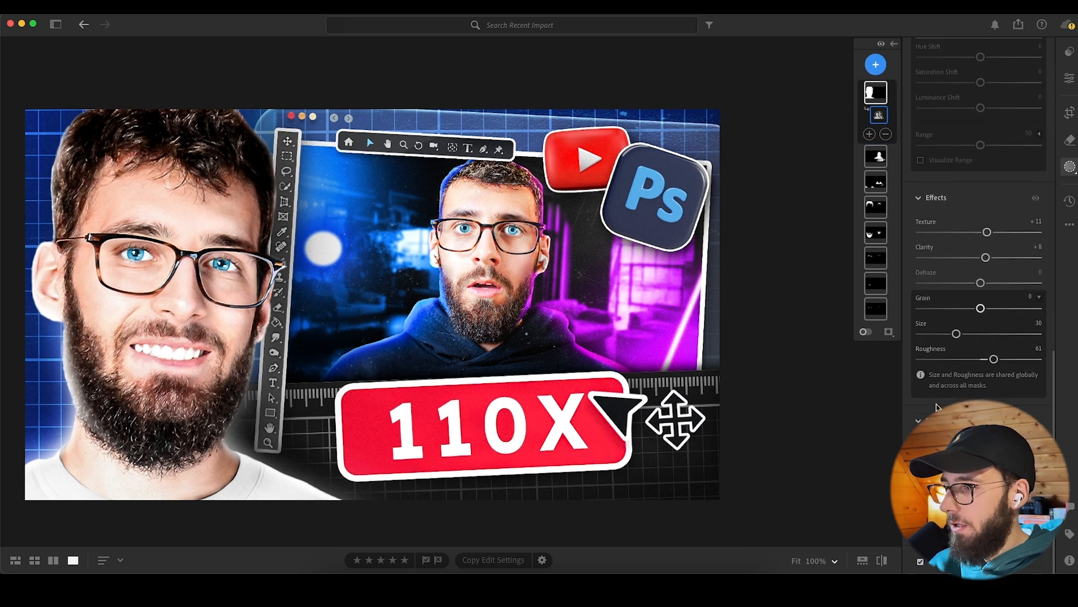
pyautogui.click(876, 93)
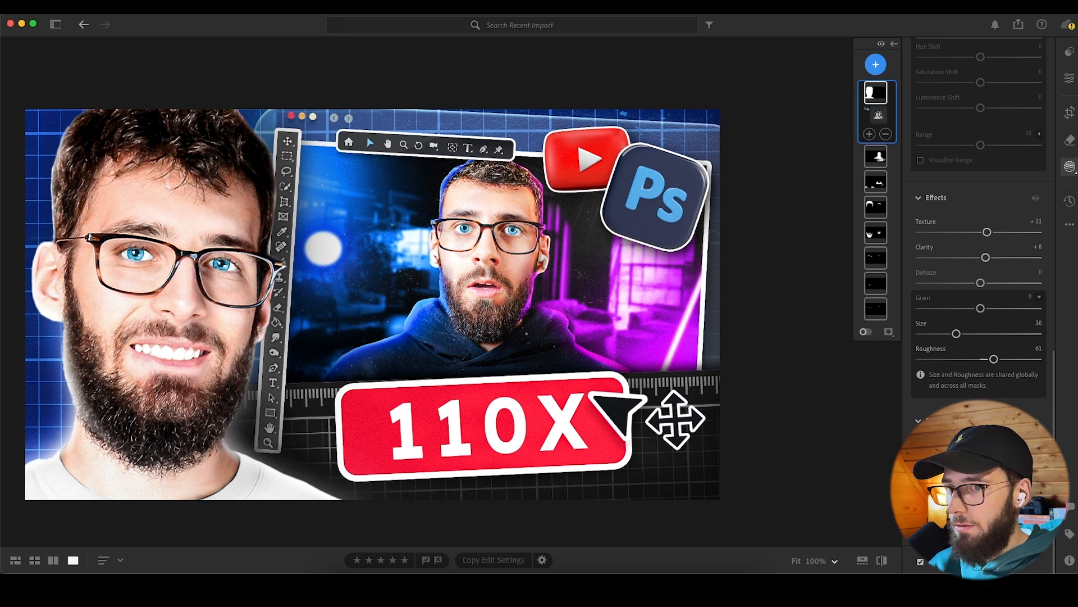
# Step: Compare the thumbnail before and after the edits and examine how it reads at a small size
pyautogui.click(882, 561)
pyautogui.click(882, 561)
pyautogui.click(882, 561)
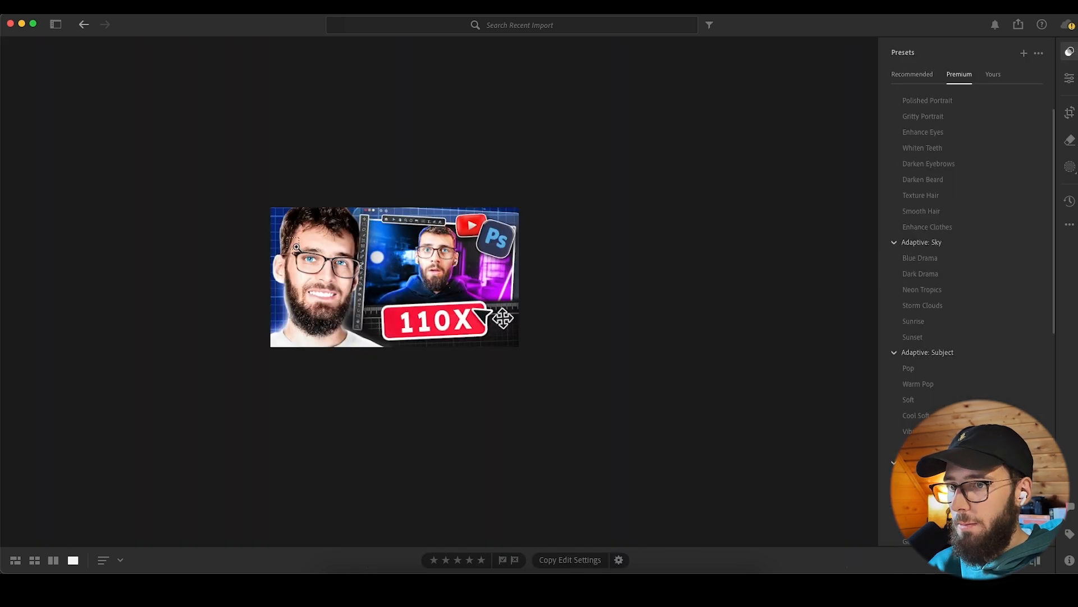
pyautogui.scroll(-3, 296, 247)
pyautogui.scroll(2, 275, 211)
pyautogui.scroll(3, 274, 228)
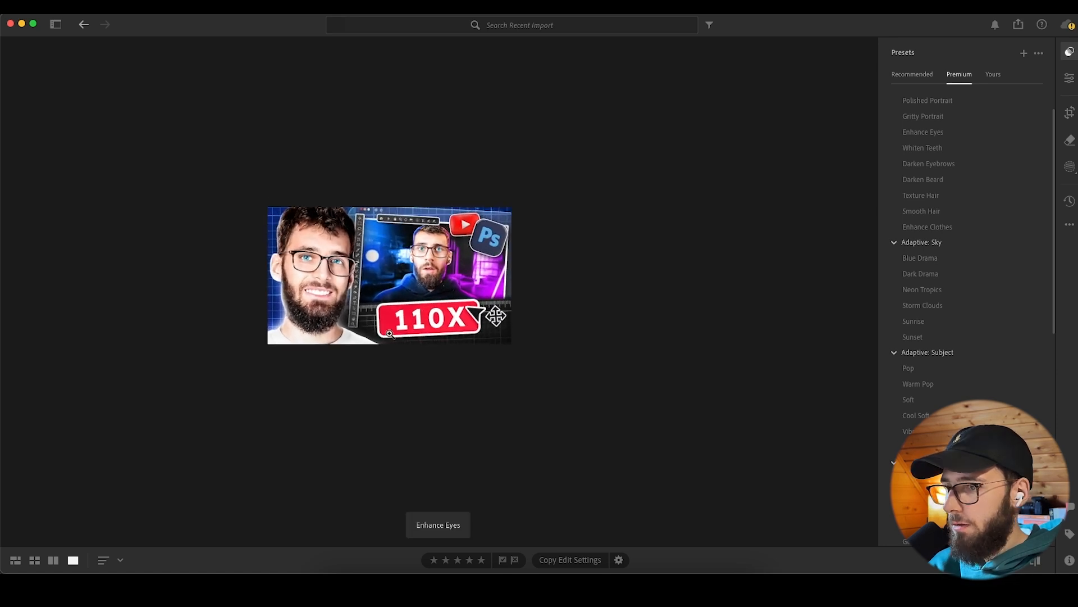
pyautogui.click(364, 220)
pyautogui.scroll(-3, 476, 315)
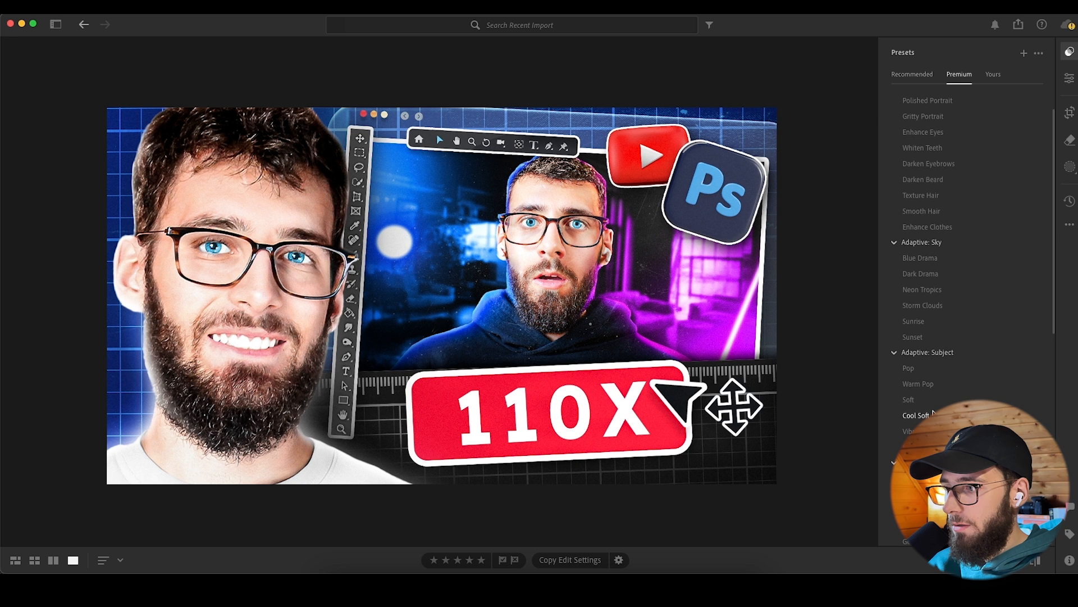
# Step: Apply the Subtle adaptive background blur preset with an amount of 53 and compare the result with the original
pyautogui.scroll(-3, 955, 253)
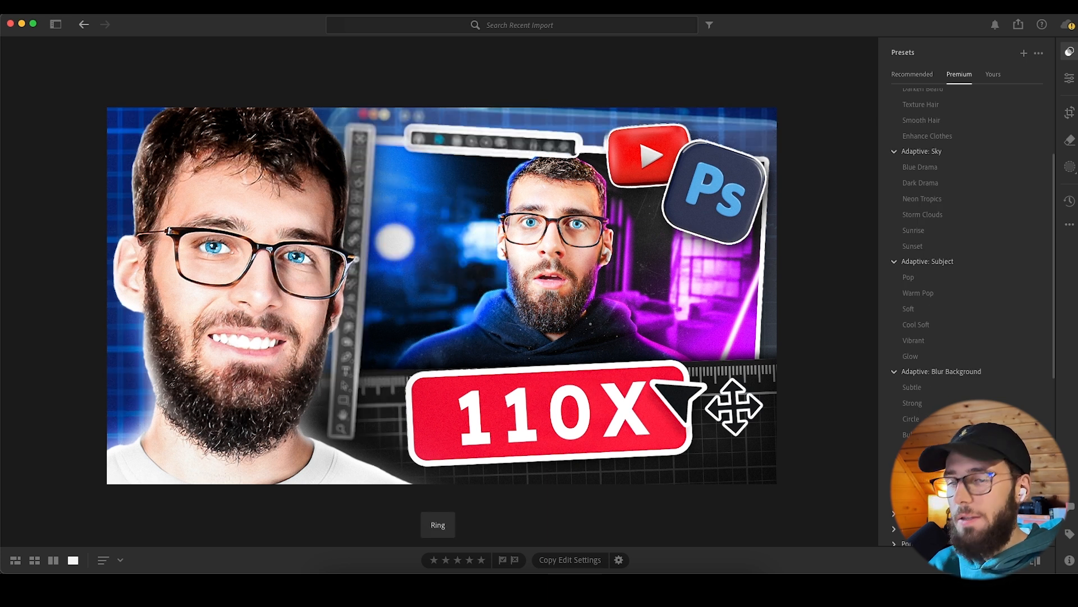
pyautogui.click(918, 497)
pyautogui.click(912, 482)
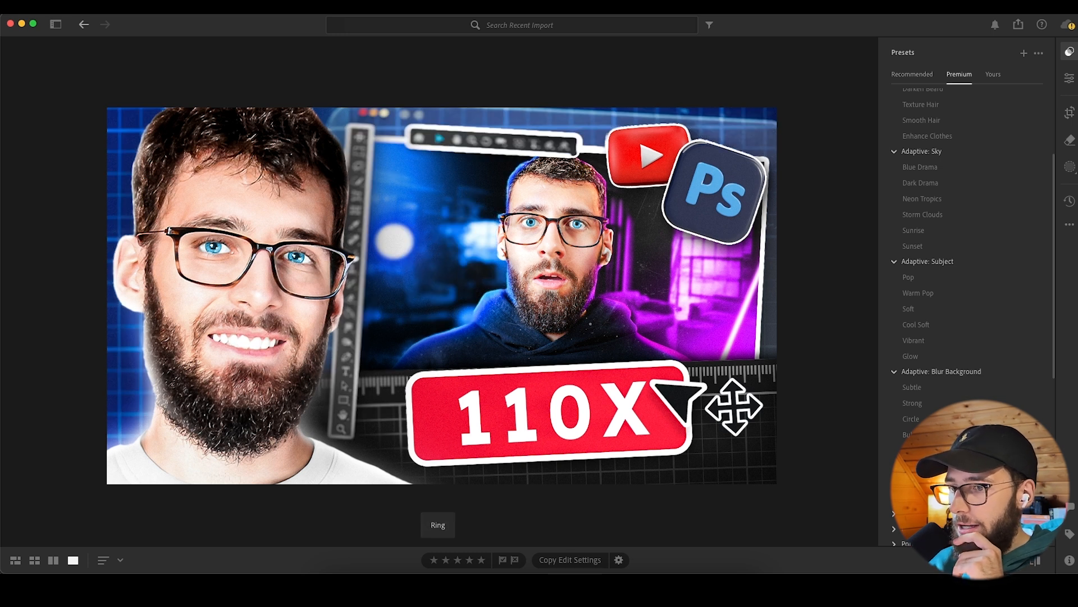
pyautogui.click(924, 389)
pyautogui.moveTo(973, 414); pyautogui.dragTo(940, 414)
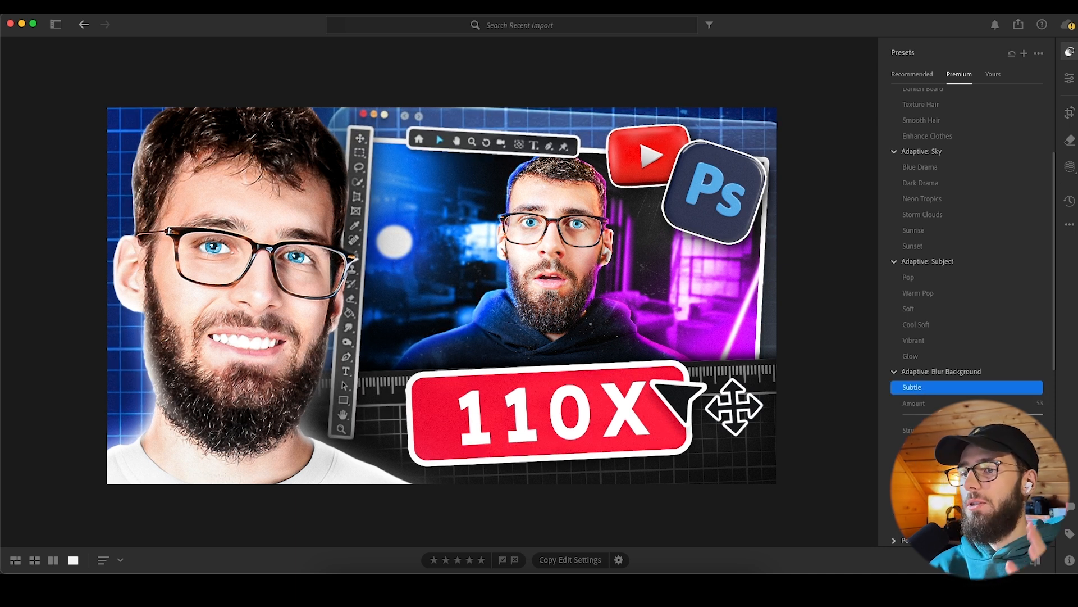
pyautogui.click(1037, 562)
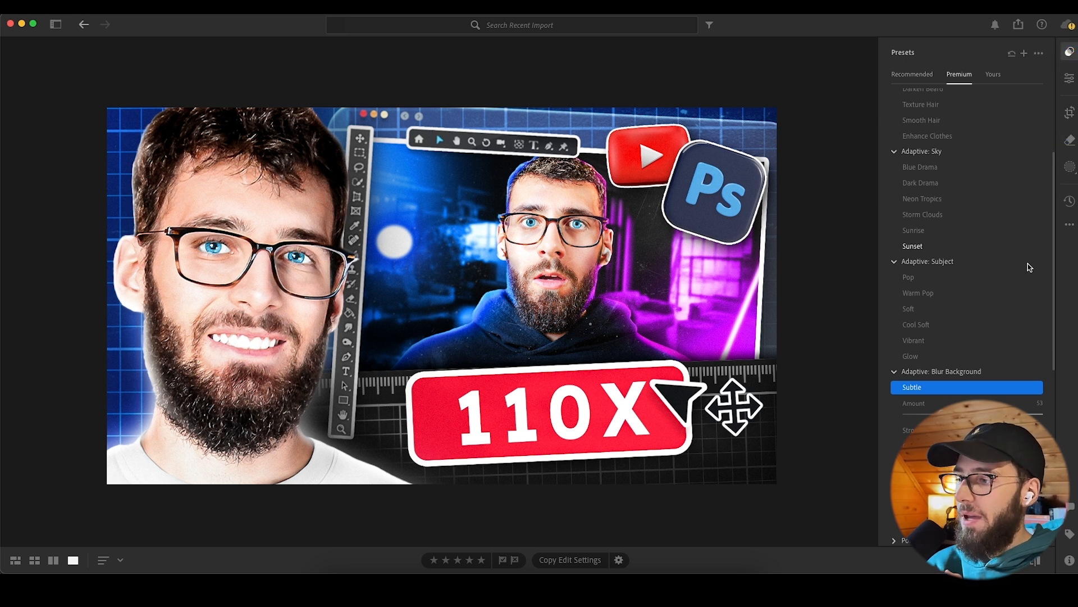
# Step: Hide the presets and compare the thumbnail repeatedly with its original to judge the overall effect of the edits
pyautogui.scroll(-10, 983, 326)
pyautogui.scroll(9, 955, 382)
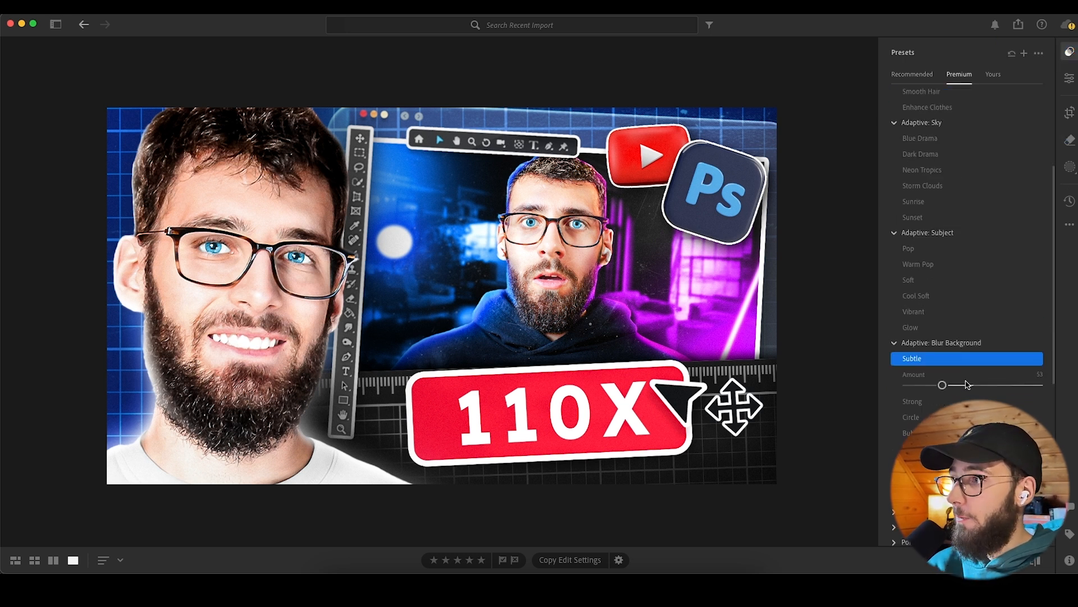
pyautogui.hotkey('shift', 'p')
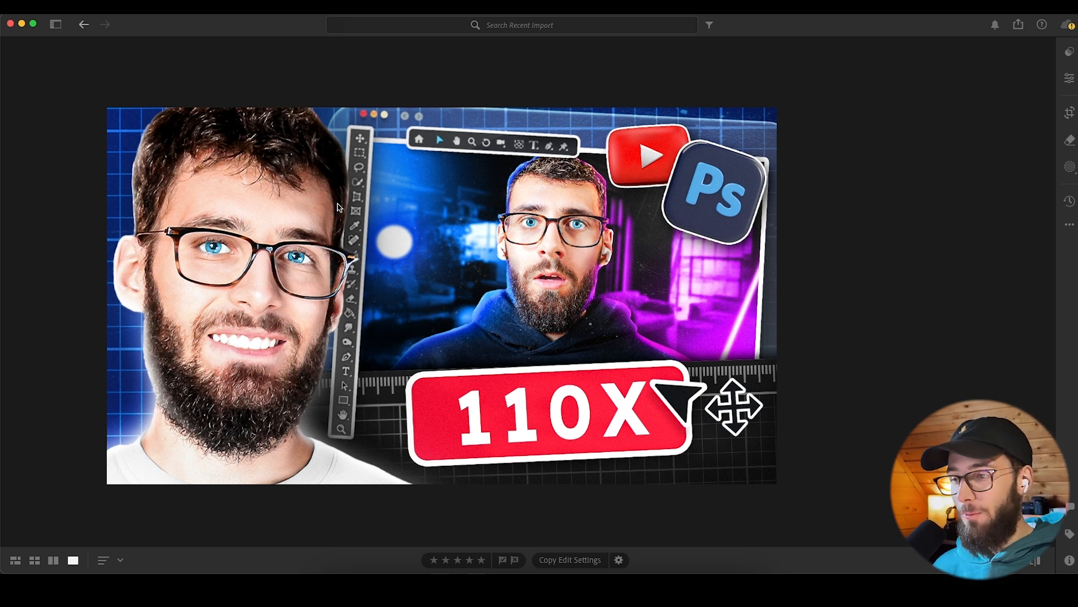
pyautogui.click(1037, 562)
pyautogui.click(1037, 561)
pyautogui.click(1034, 560)
pyautogui.click(1036, 562)
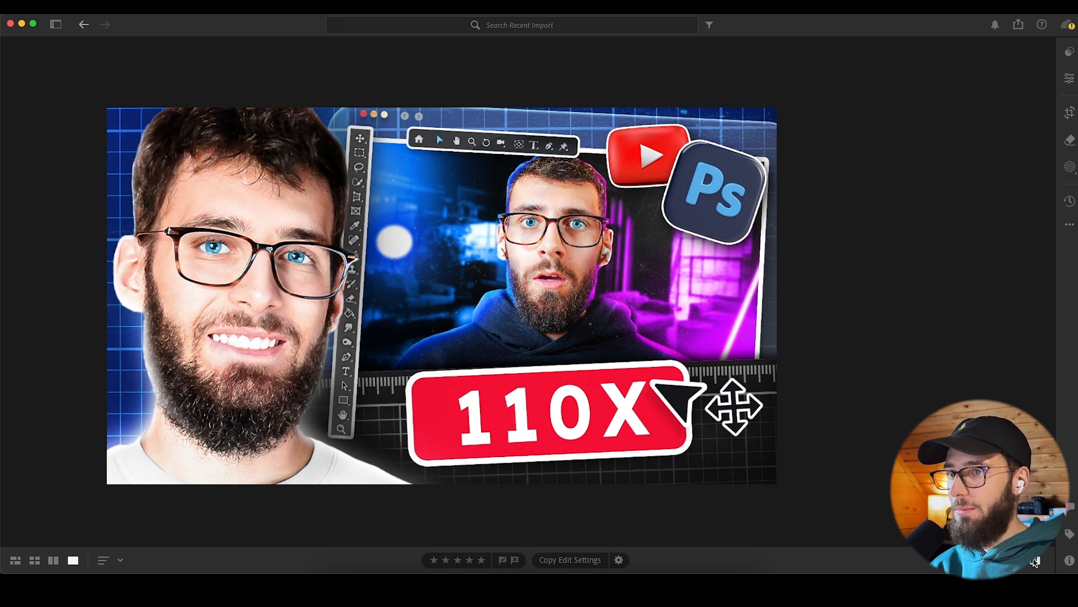
pyautogui.click(1036, 562)
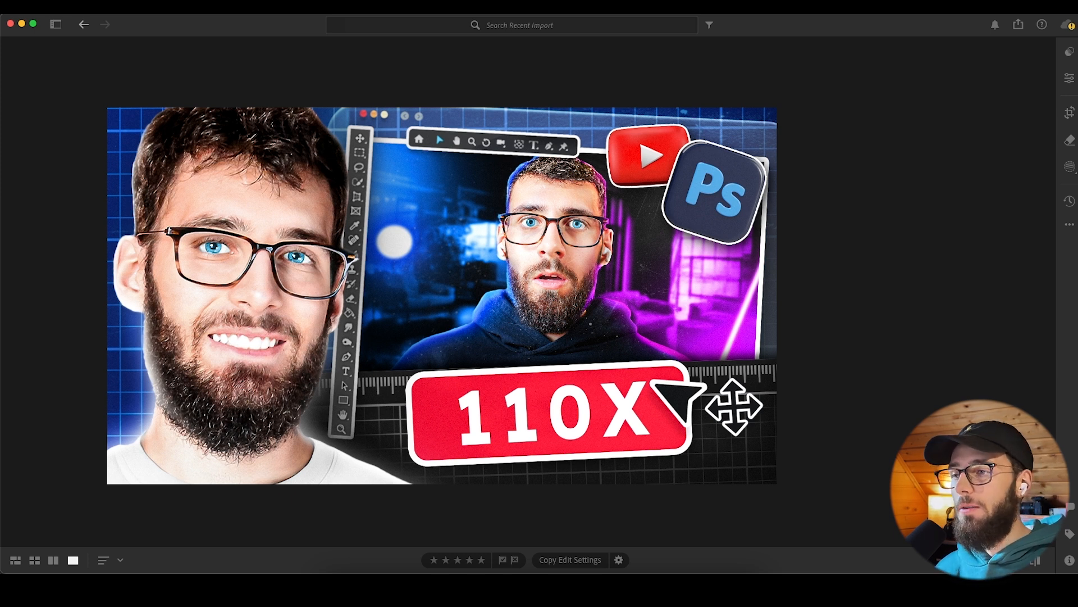
pyautogui.click(1035, 562)
pyautogui.click(1035, 561)
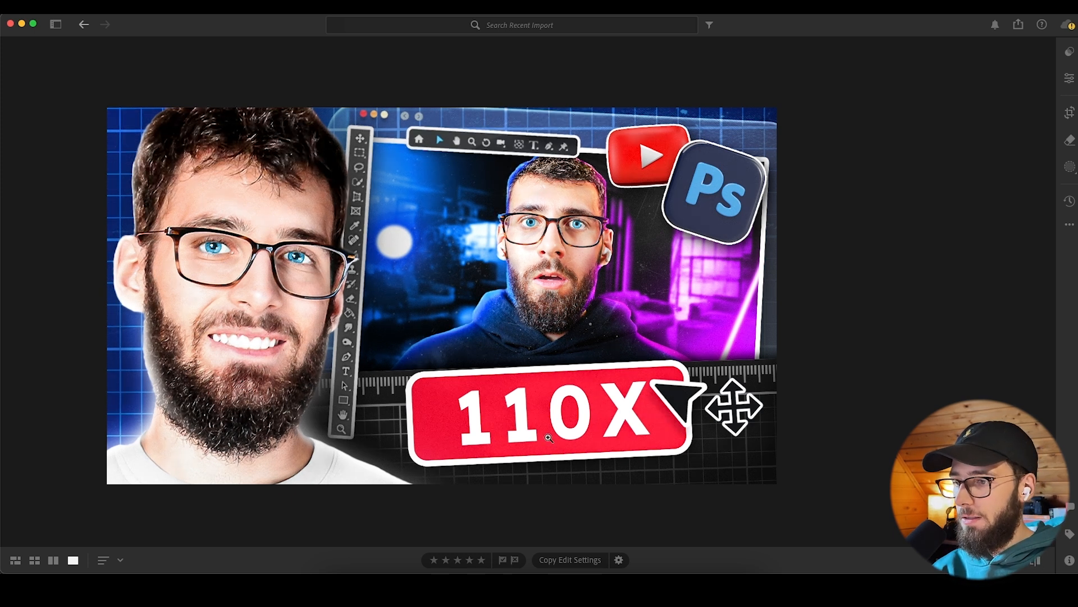
# Step: Set the thumbnail's Grain to 16, update the AI settings, and check the image close up and at small size
pyautogui.click(548, 436)
pyautogui.click(1070, 78)
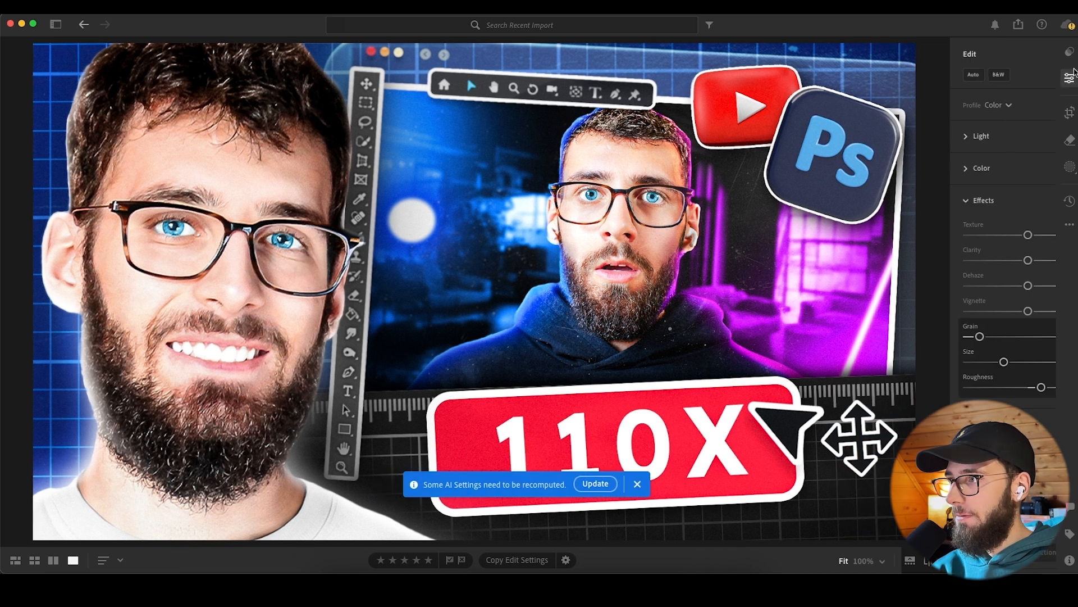
pyautogui.moveTo(942, 337); pyautogui.dragTo(940, 337)
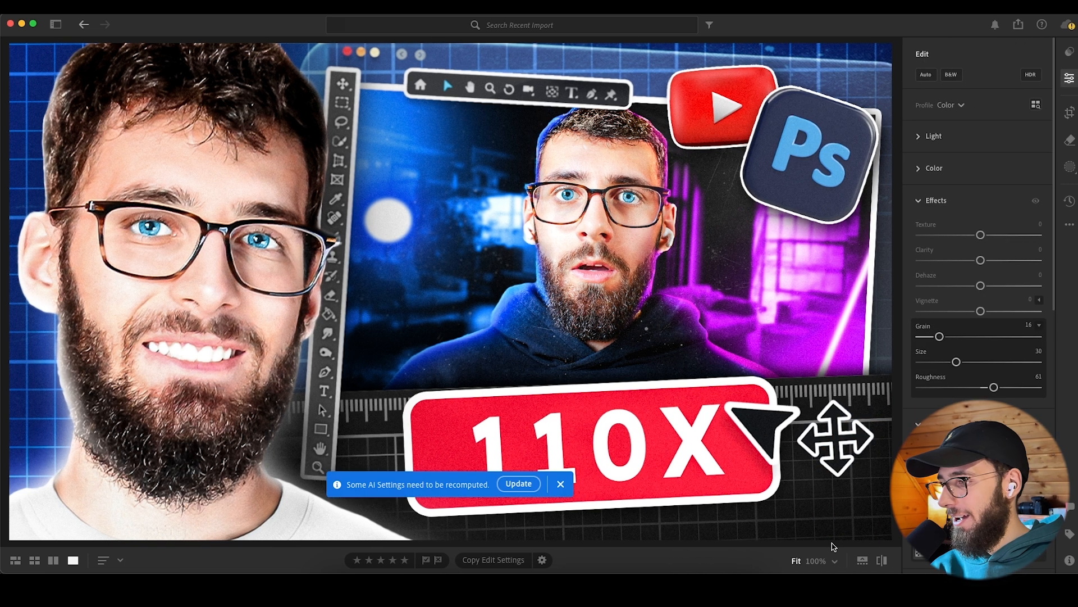
pyautogui.click(877, 560)
pyautogui.click(637, 430)
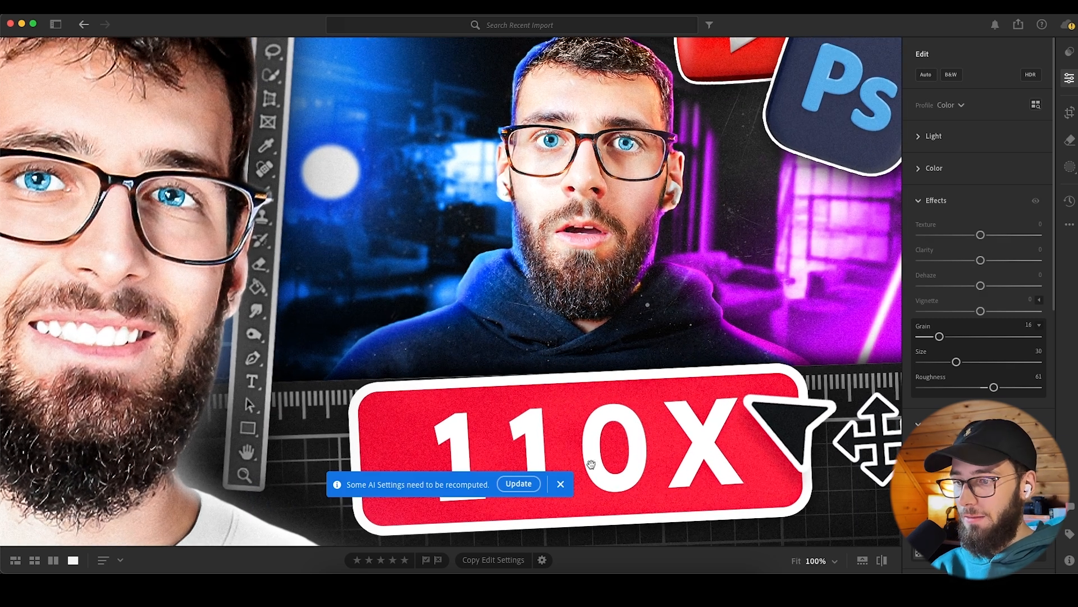
pyautogui.click(528, 482)
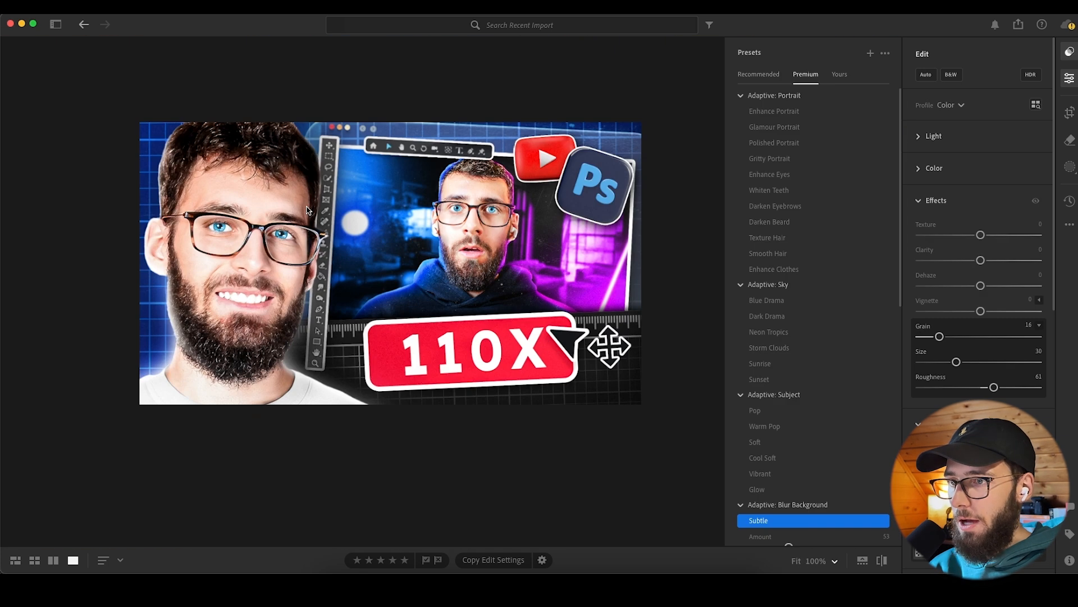
pyautogui.scroll(-5, 306, 210)
pyautogui.scroll(5, 257, 180)
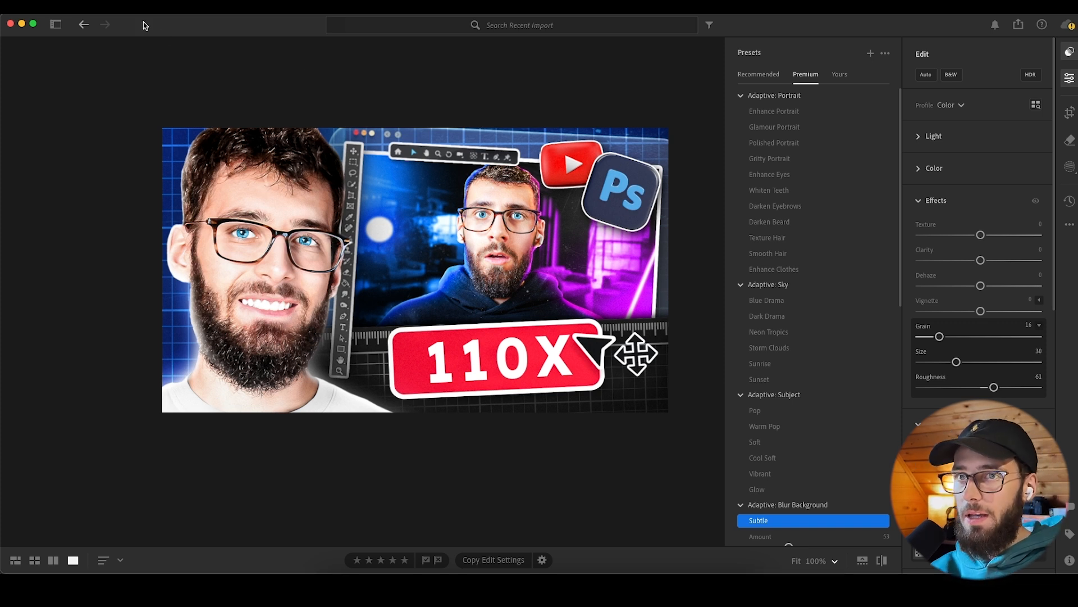
# Step: Switch to Photoshop and duplicate the thumbnail's Version 1 group as a new group named Version 2
pyautogui.click(114, 7)
pyautogui.click(121, 77)
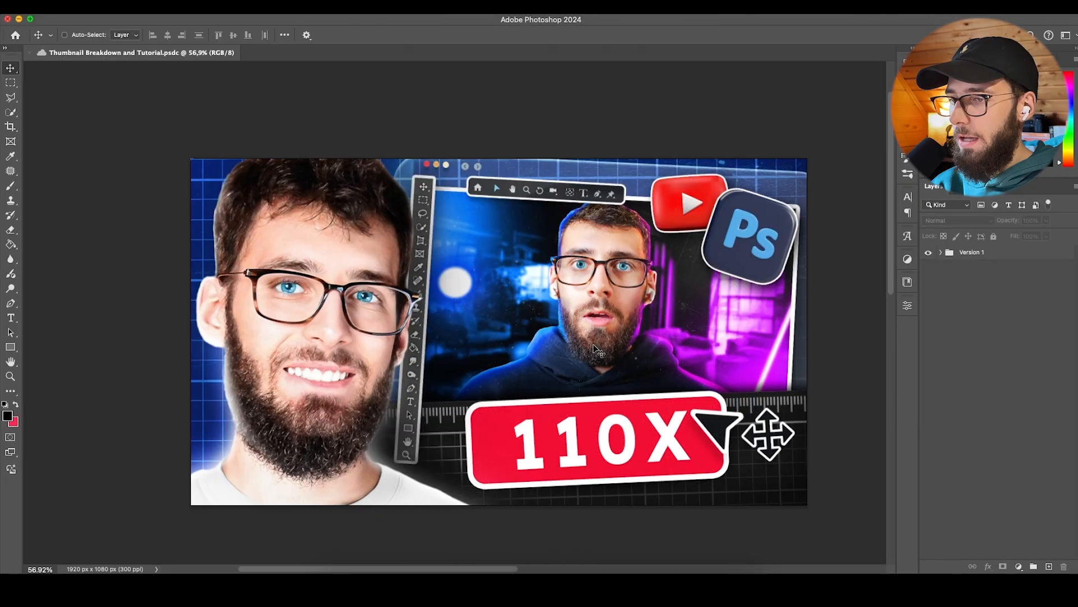
pyautogui.hscroll(4, 596, 350)
pyautogui.hscroll(-3, 597, 350)
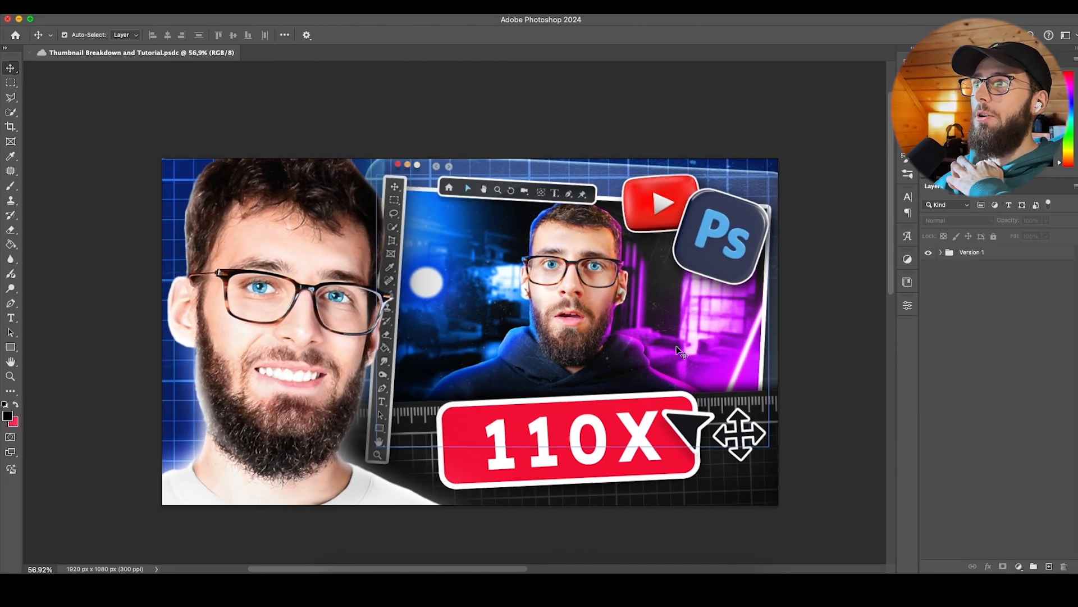
pyautogui.click(941, 252)
pyautogui.click(967, 253)
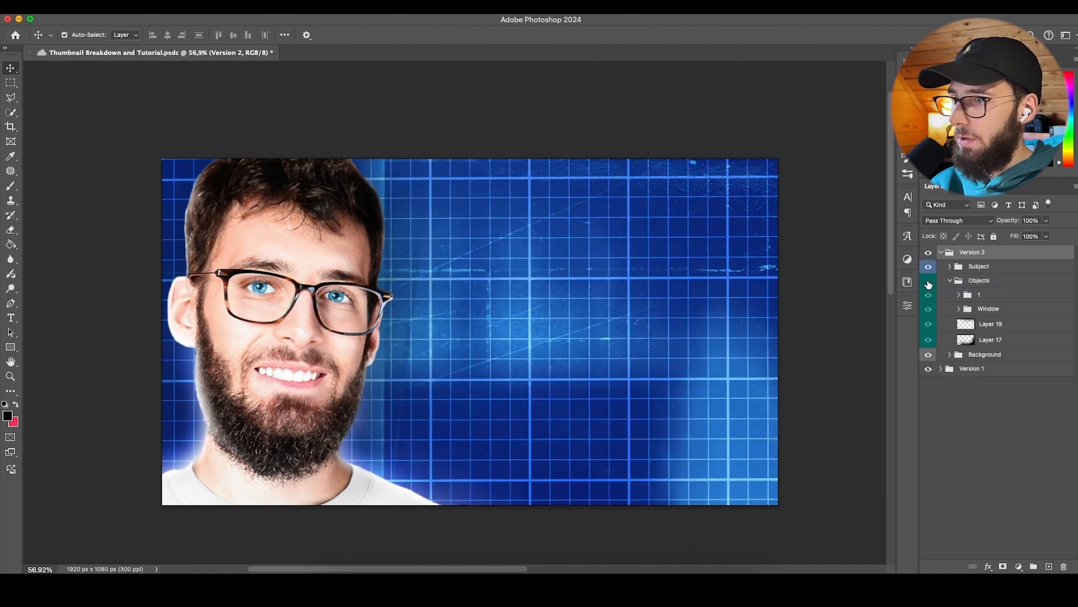
# Step: Show Version 2's Objects group, but hide its group 1 and the inner Window and Glass groups
pyautogui.click(929, 282)
pyautogui.click(929, 295)
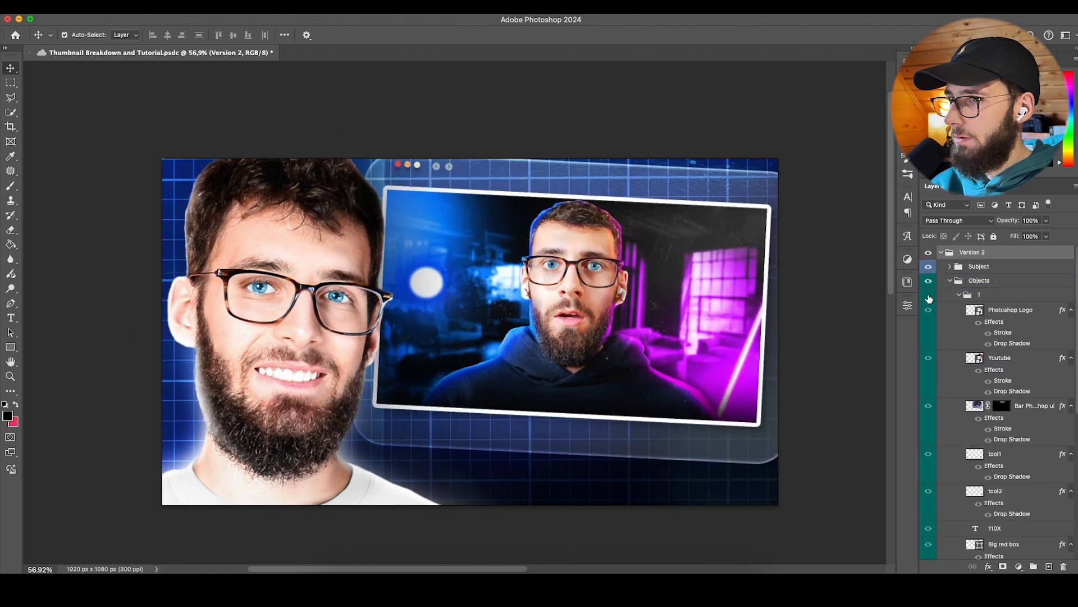
pyautogui.scroll(-5, 958, 498)
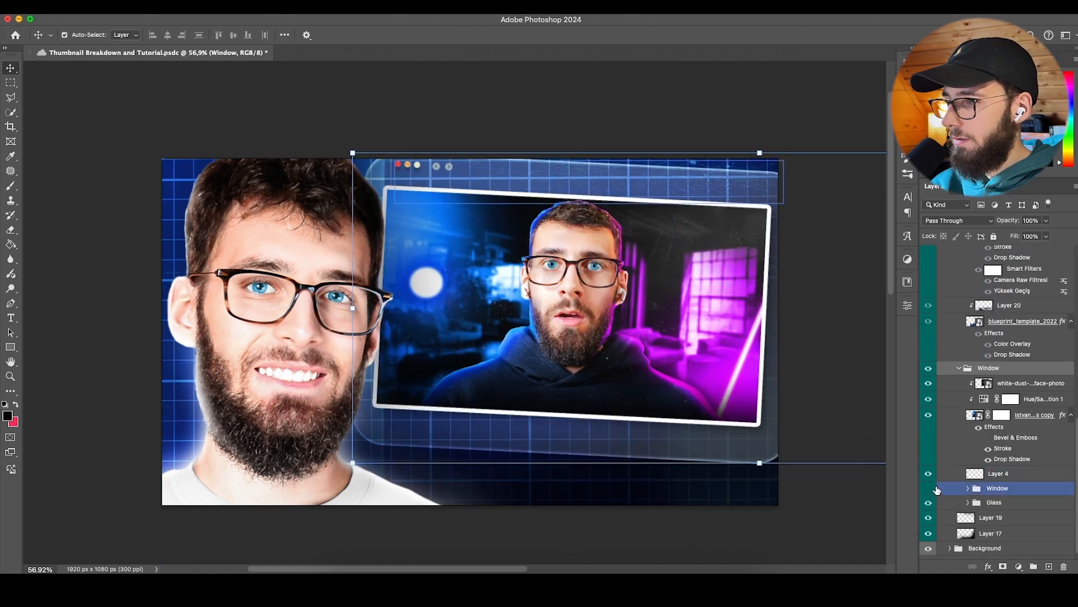
pyautogui.moveTo(930, 489); pyautogui.dragTo(930, 503)
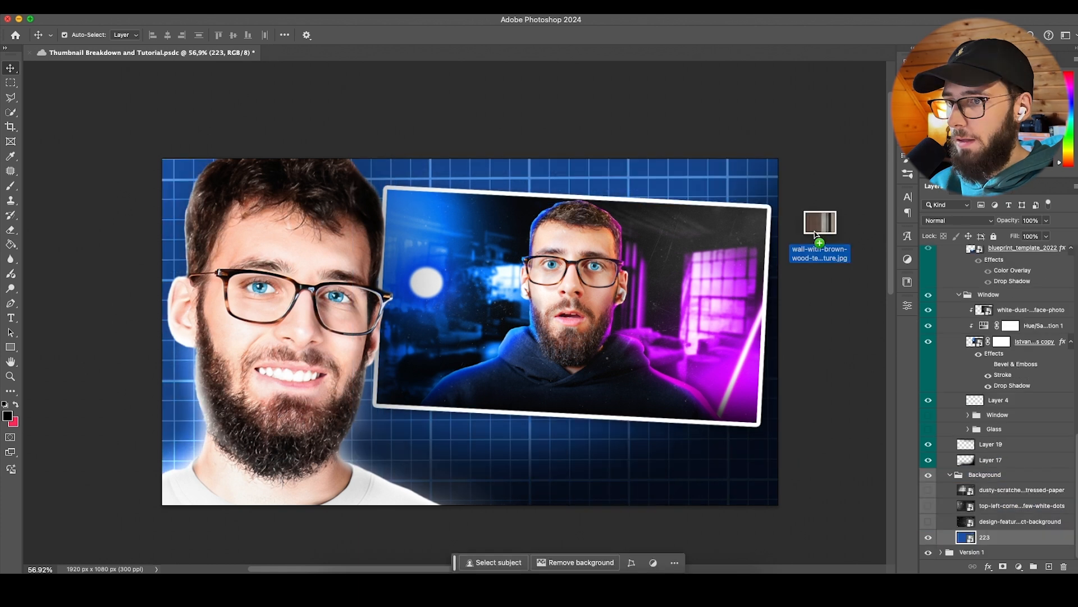
# Step: Place the brown wood wall texture image above layer 223 in Version 2's Background group
pyautogui.moveTo(818, 228); pyautogui.dragTo(439, 408)
pyautogui.scroll(-5, 452, 414)
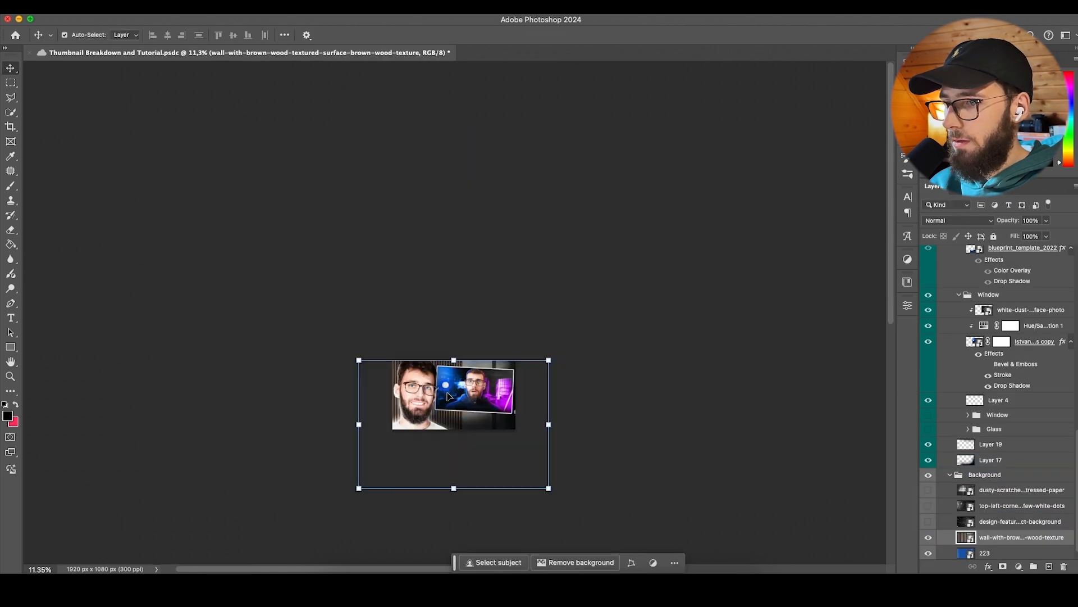
pyautogui.scroll(1, 453, 401)
# Step: Scale the wall texture to about 7% and position it so that it covers the whole canvas
pyautogui.moveTo(453, 376); pyautogui.dragTo(454, 432)
pyautogui.moveTo(442, 466); pyautogui.dragTo(439, 425)
pyautogui.scroll(10, 1014, 347)
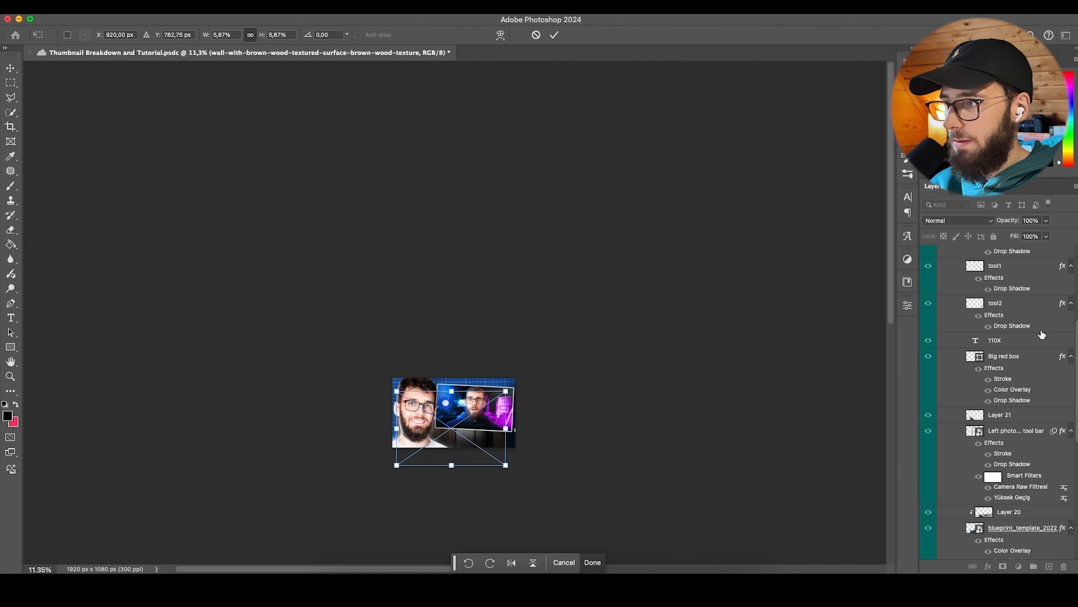
pyautogui.scroll(5, 476, 440)
pyautogui.scroll(-3, 406, 432)
pyautogui.hscroll(-4, 406, 433)
pyautogui.scroll(3, 430, 410)
pyautogui.scroll(-2, 481, 368)
pyautogui.moveTo(506, 209); pyautogui.dragTo(503, 130)
pyautogui.moveTo(463, 157); pyautogui.dragTo(489, 130)
pyautogui.moveTo(811, 295); pyautogui.dragTo(778, 293)
pyautogui.press('Return')
pyautogui.hscroll(2, 643, 354)
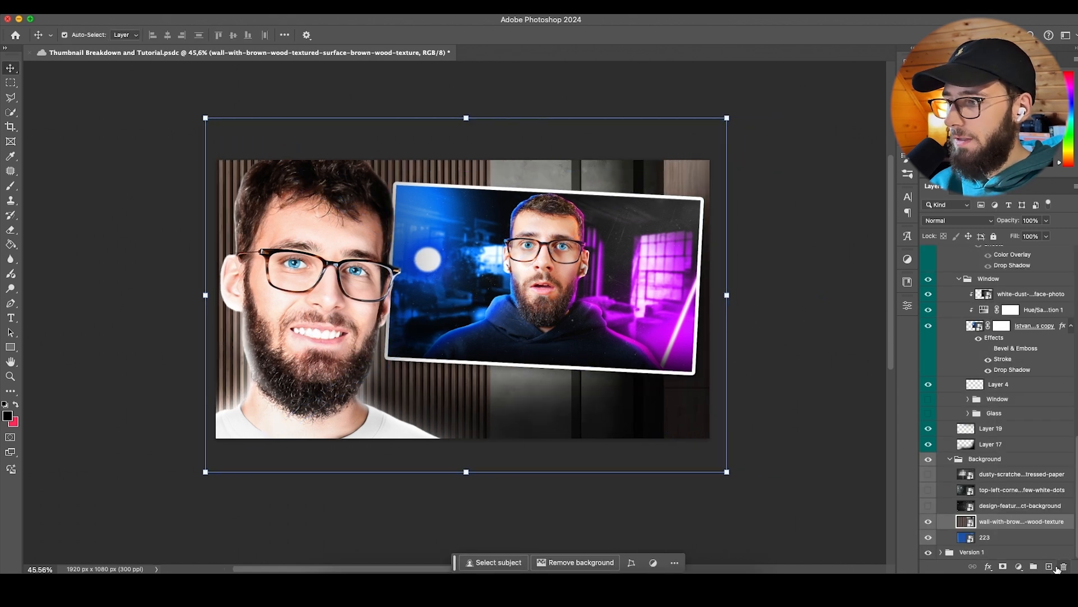
pyautogui.click(284, 7)
pyautogui.click(327, 100)
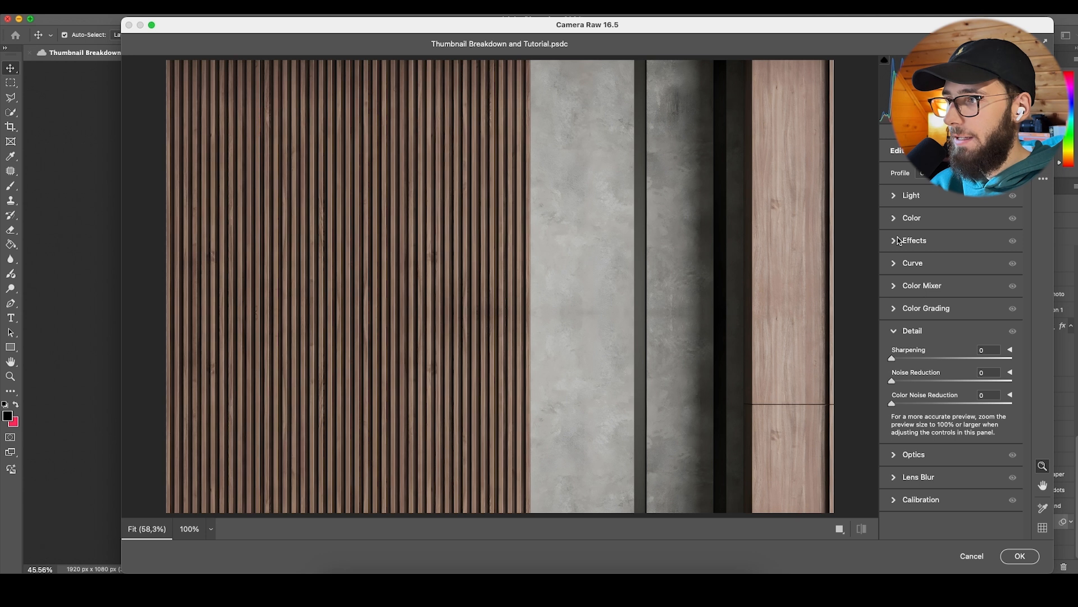
pyautogui.click(895, 332)
pyautogui.click(896, 333)
pyautogui.click(897, 332)
pyautogui.click(895, 332)
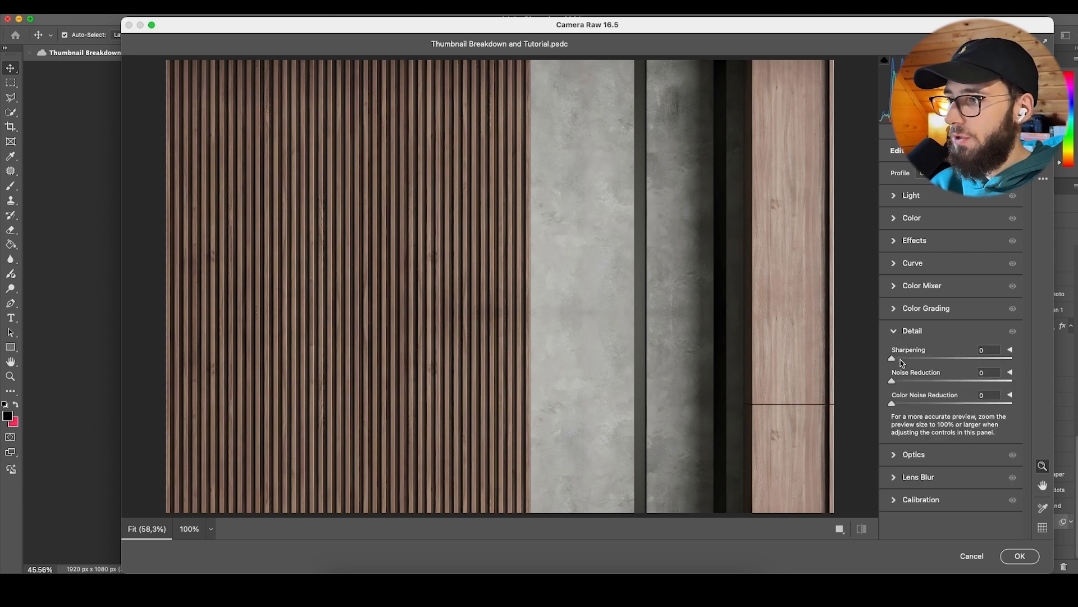
pyautogui.click(895, 196)
pyautogui.click(895, 196)
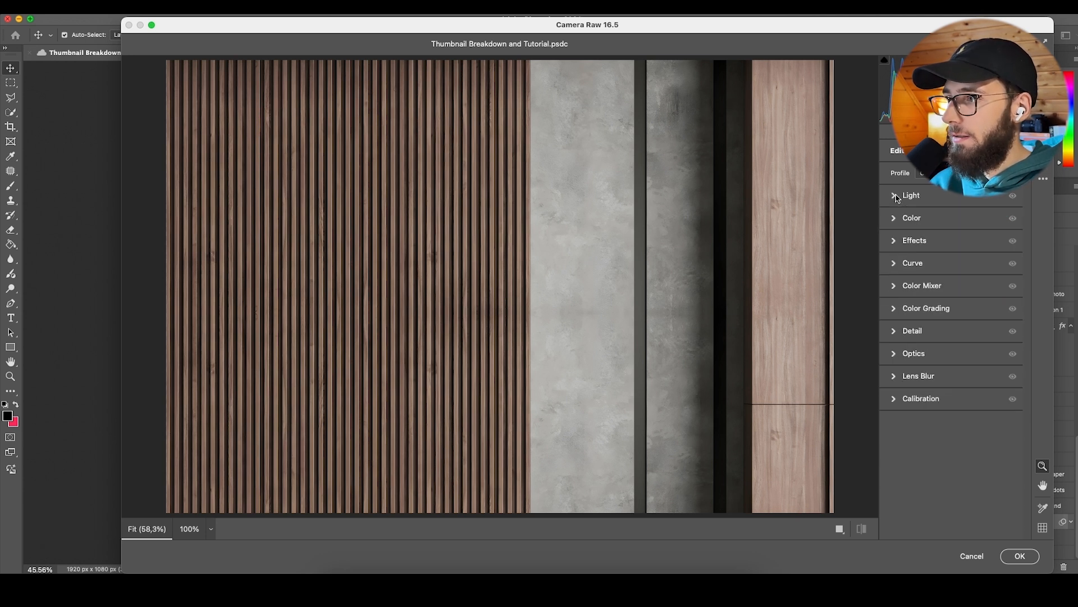
pyautogui.click(971, 556)
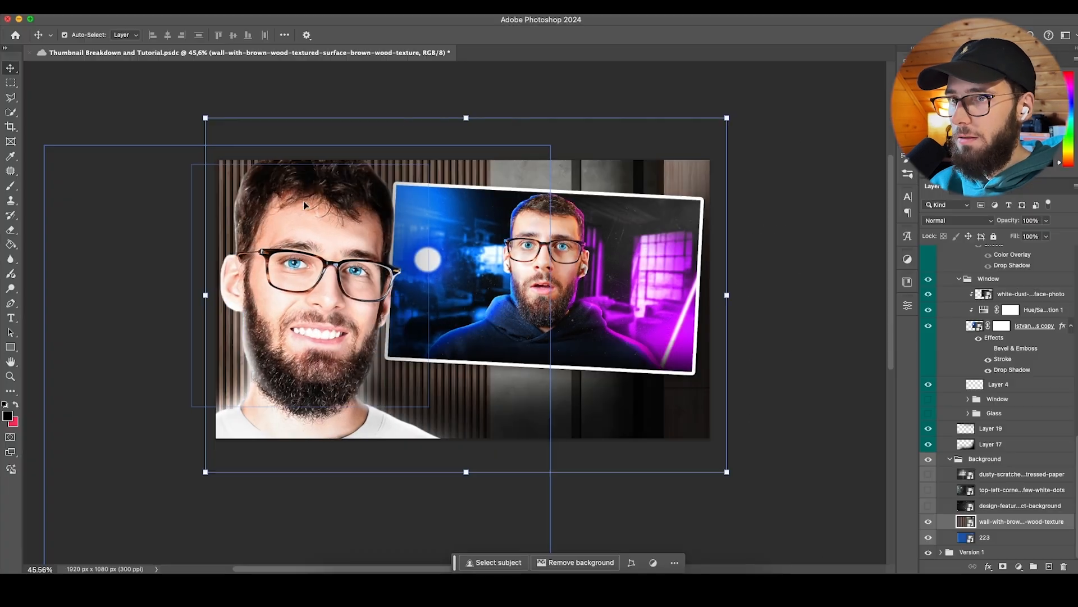
# Step: Apply a Gaussian Blur to the wall texture and add a duplicate of it rotated about 180°
pyautogui.click(286, 6)
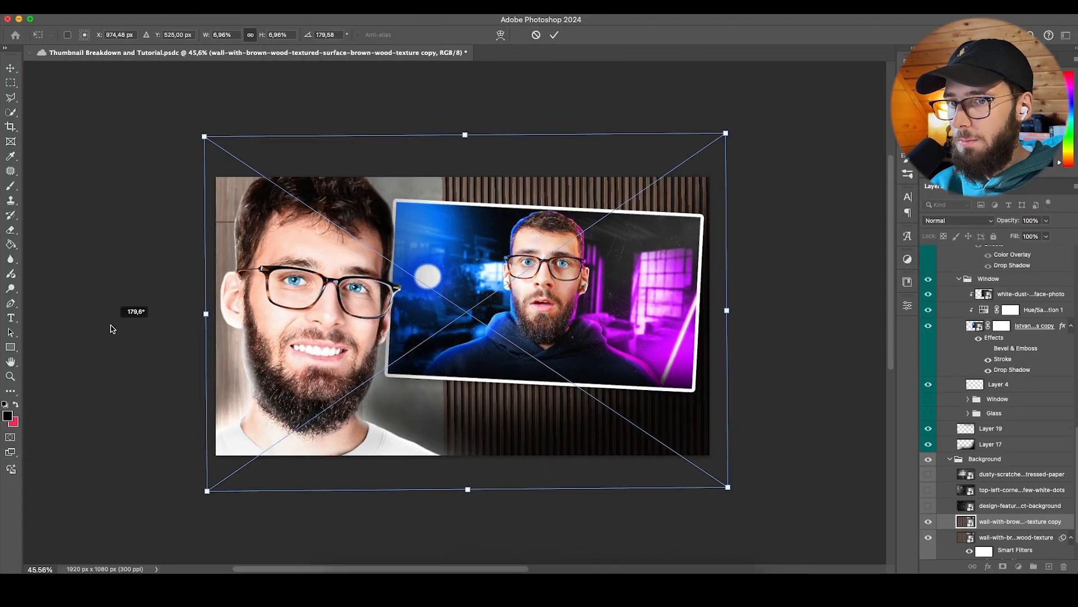
pyautogui.moveTo(108, 325); pyautogui.dragTo(113, 332)
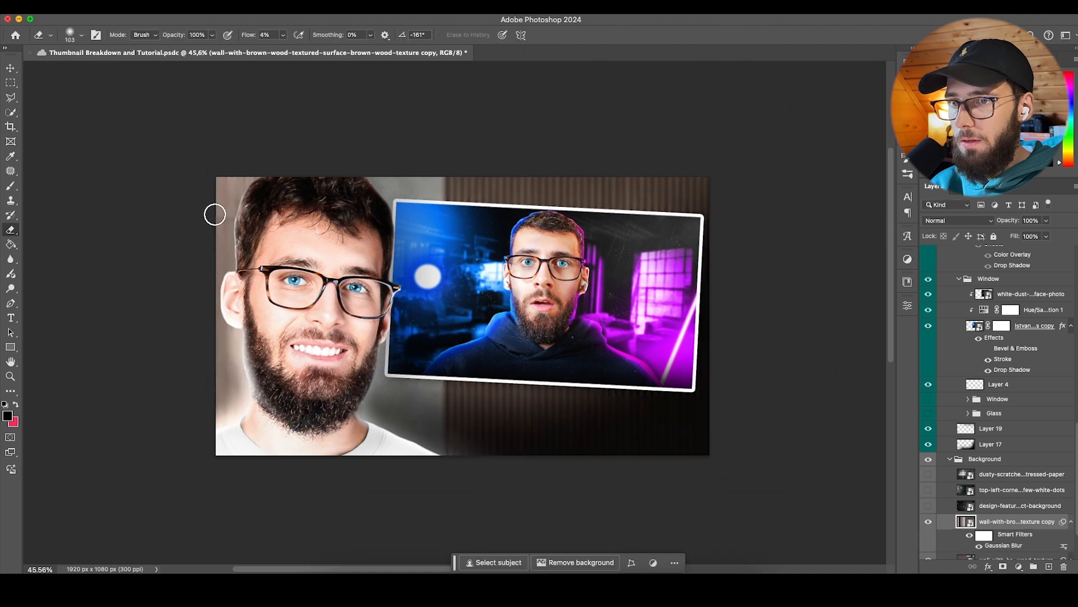
# Step: Combine the two wall texture layers into a single smart object
pyautogui.scroll(-2, 241, 217)
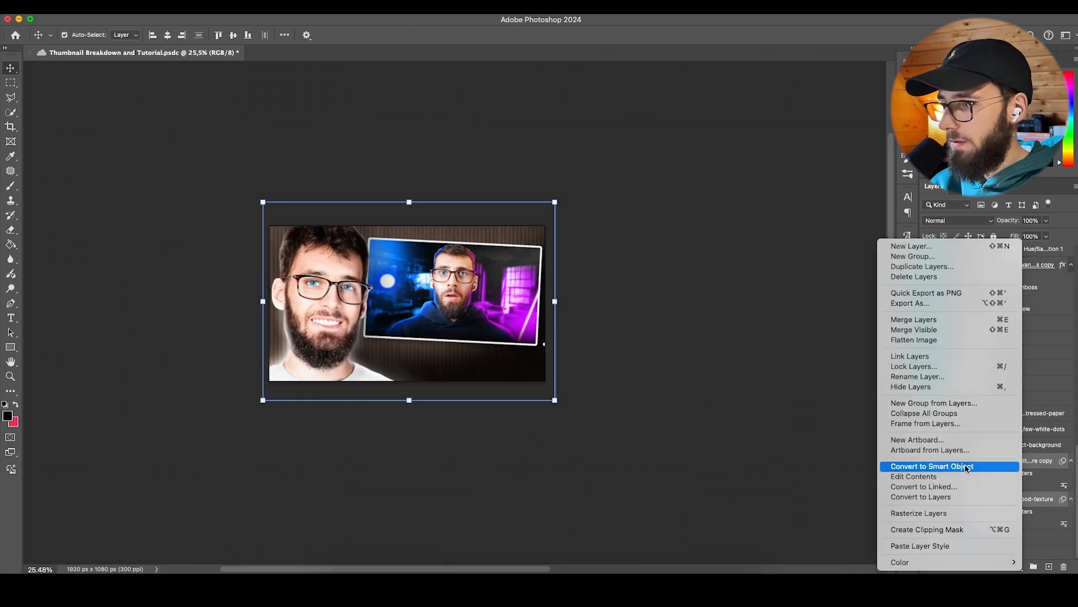
pyautogui.click(933, 467)
pyautogui.scroll(4, 493, 319)
pyautogui.hscroll(-3, 492, 319)
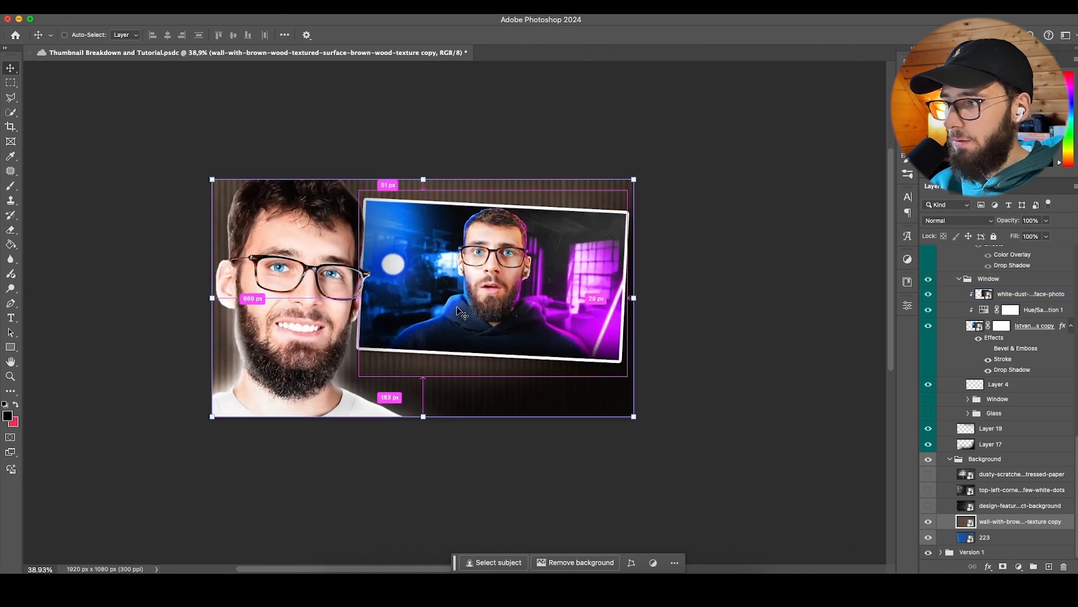
# Step: Darken the wall texture with the Camera Raw filter: Exposure -1.20, Contrast +22, Highlights +38, Shadows -46
pyautogui.click(283, 8)
pyautogui.click(358, 115)
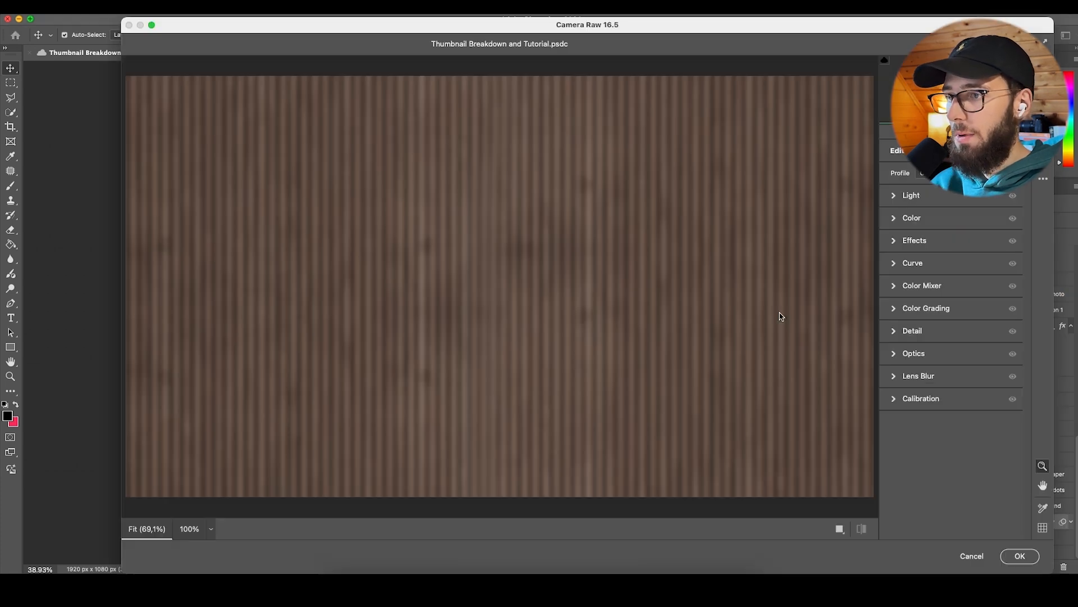
pyautogui.click(911, 195)
pyautogui.moveTo(951, 220); pyautogui.dragTo(937, 221)
pyautogui.moveTo(952, 238); pyautogui.dragTo(976, 240)
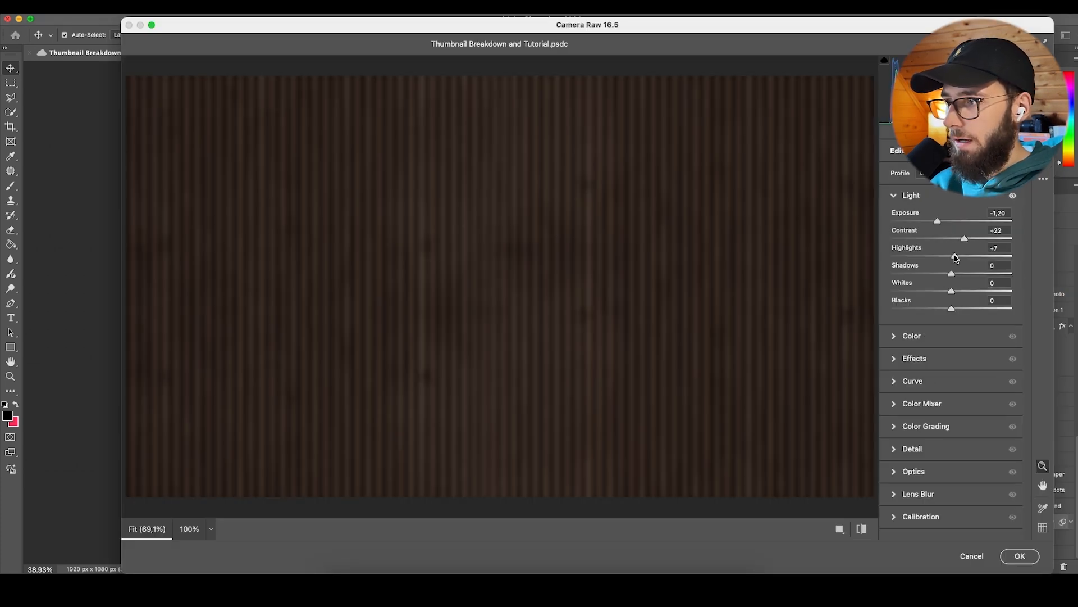
pyautogui.moveTo(947, 278); pyautogui.dragTo(922, 277)
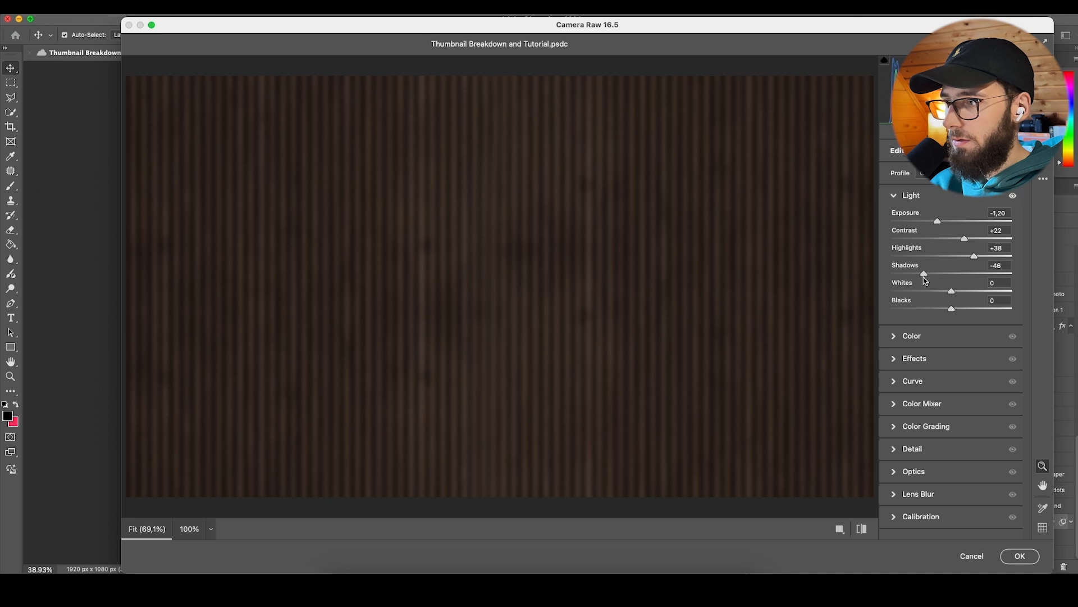
# Step: Set the wall texture's Texture to +9, Clarity to +8 and Grain to 0, then apply the Camera Raw filter
pyautogui.click(908, 361)
pyautogui.moveTo(893, 340); pyautogui.dragTo(911, 340)
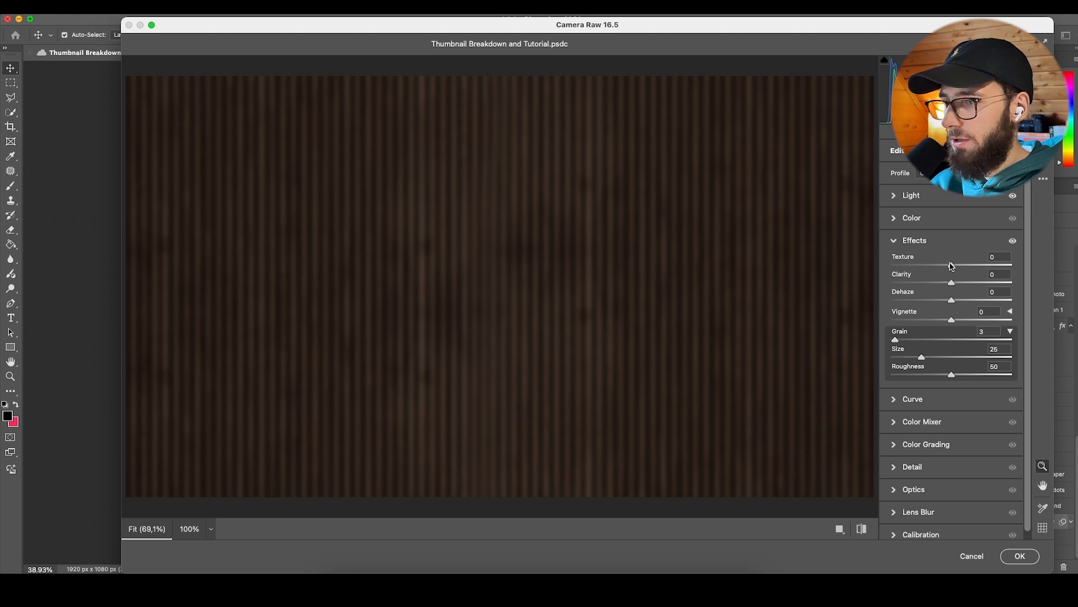
pyautogui.moveTo(911, 324); pyautogui.dragTo(885, 330)
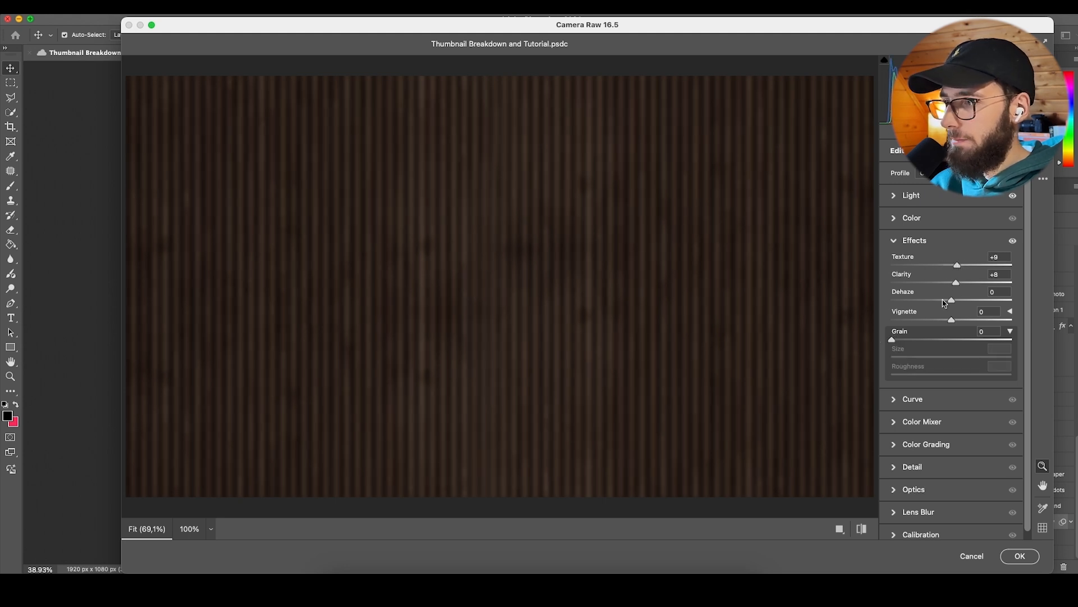
pyautogui.click(862, 529)
pyautogui.click(862, 528)
pyautogui.click(1020, 556)
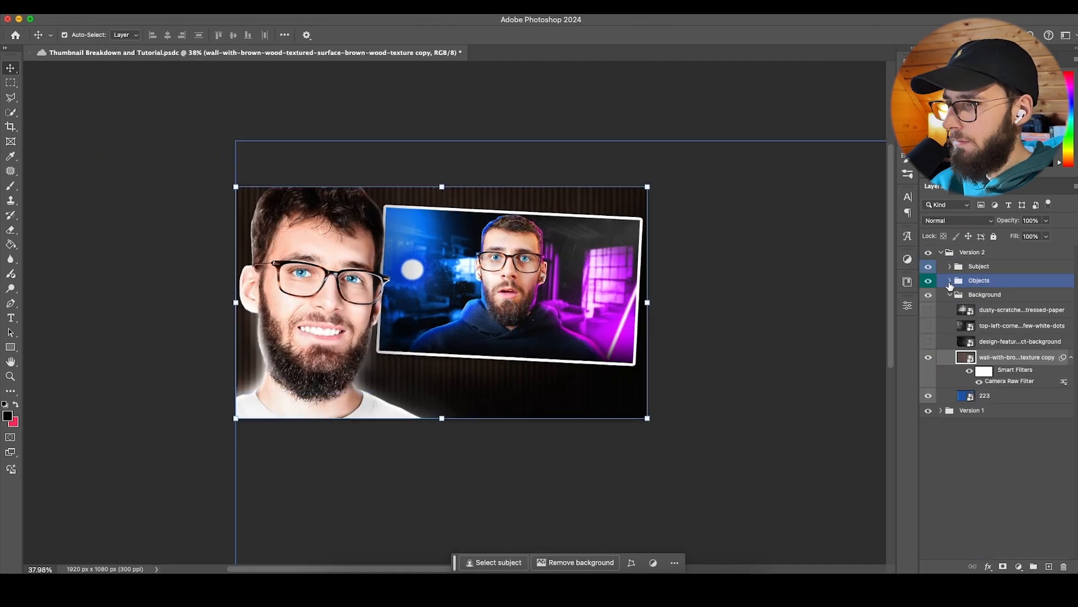
# Step: Delete group 1 with the logos, toolbars and 110X text from Version 2's Objects group
pyautogui.click(959, 281)
pyautogui.click(951, 281)
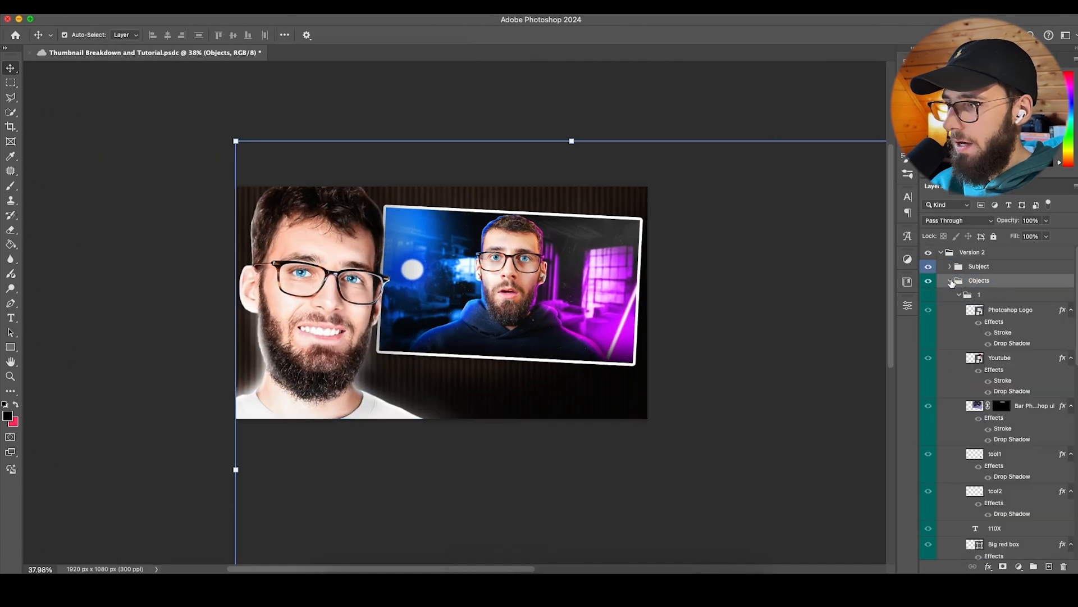
pyautogui.click(961, 295)
pyautogui.click(959, 295)
pyautogui.press('Delete')
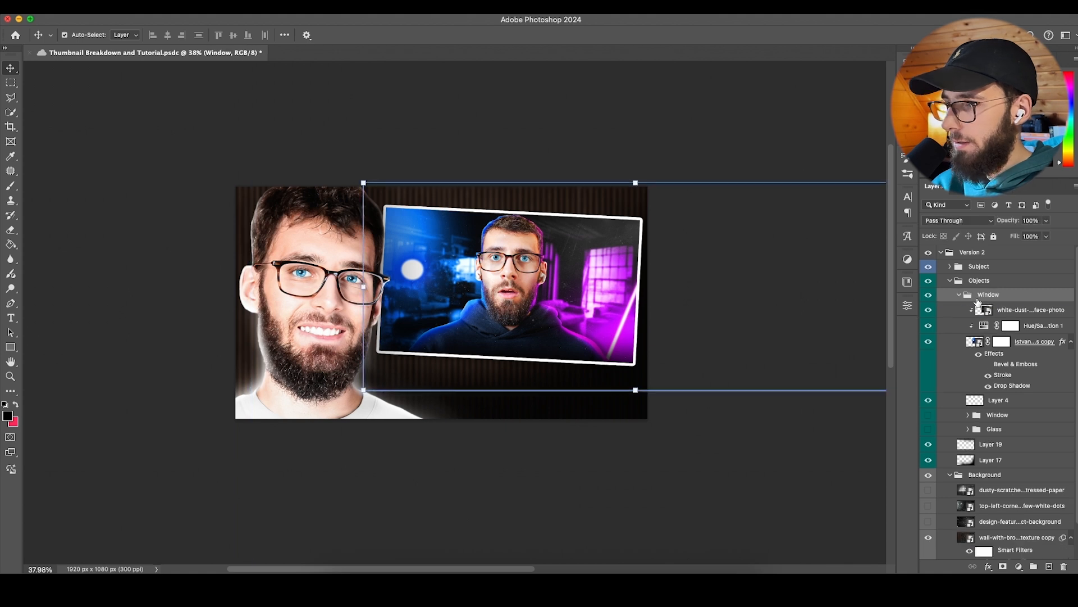
# Step: Delete the nested Window and Glass groups from the Window group inside Version 2's Objects group
pyautogui.click(997, 415)
pyautogui.keyDown('shift'); pyautogui.click(995, 430); pyautogui.keyUp('shift')
pyautogui.press('Delete')
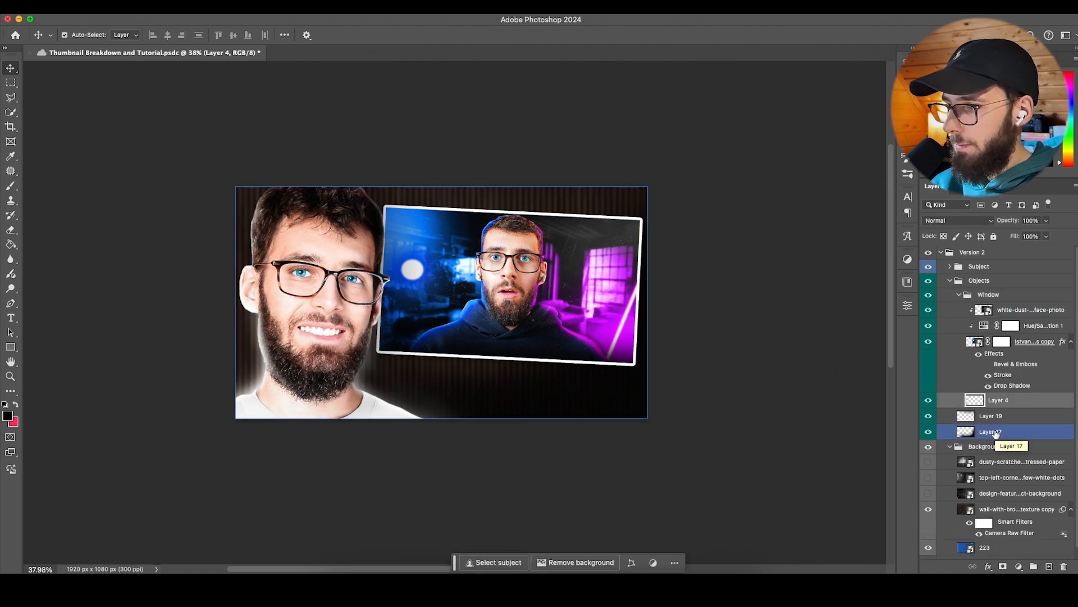
# Step: Paint soft black shading on Layer 19 behind the framed picture using the Brush tool enlarged to 603 px
pyautogui.click(995, 422)
pyautogui.scroll(1, 397, 394)
pyautogui.scroll(2, 397, 395)
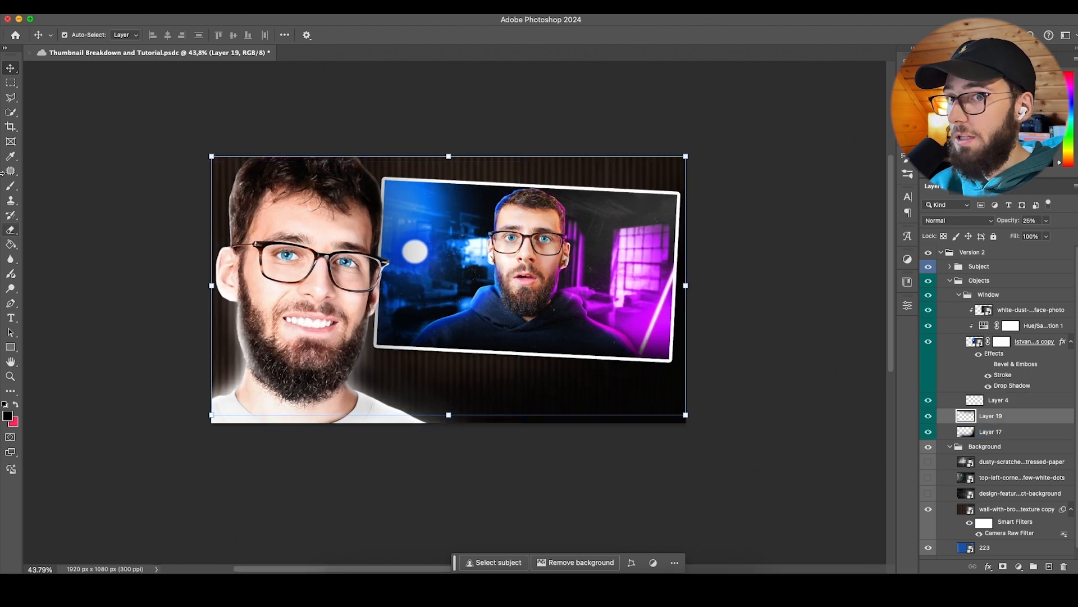
pyautogui.click(10, 185)
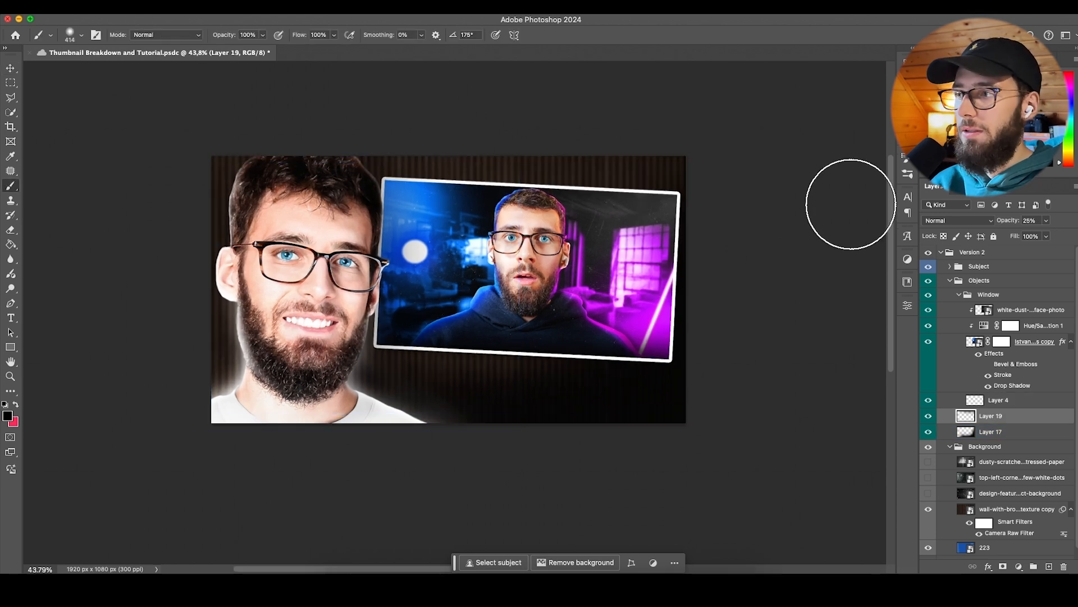
pyautogui.rightClick(550, 128)
pyautogui.click(493, 170)
pyautogui.moveTo(498, 171); pyautogui.dragTo(522, 171)
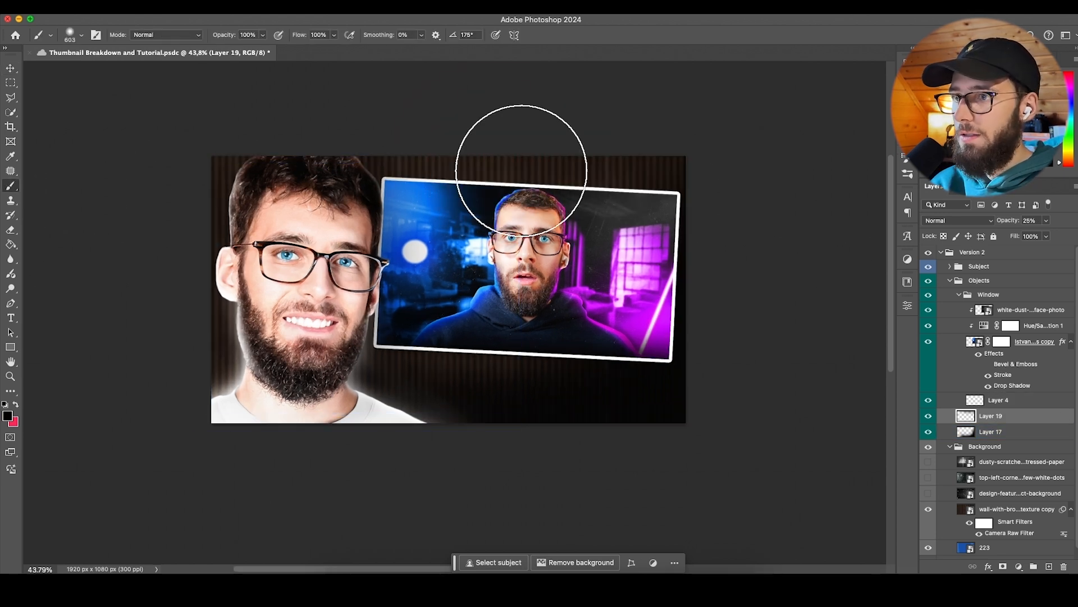
pyautogui.rightClick(523, 171)
pyautogui.moveTo(596, 224); pyautogui.dragTo(581, 225)
pyautogui.scroll(1, 470, 195)
pyautogui.click(468, 135)
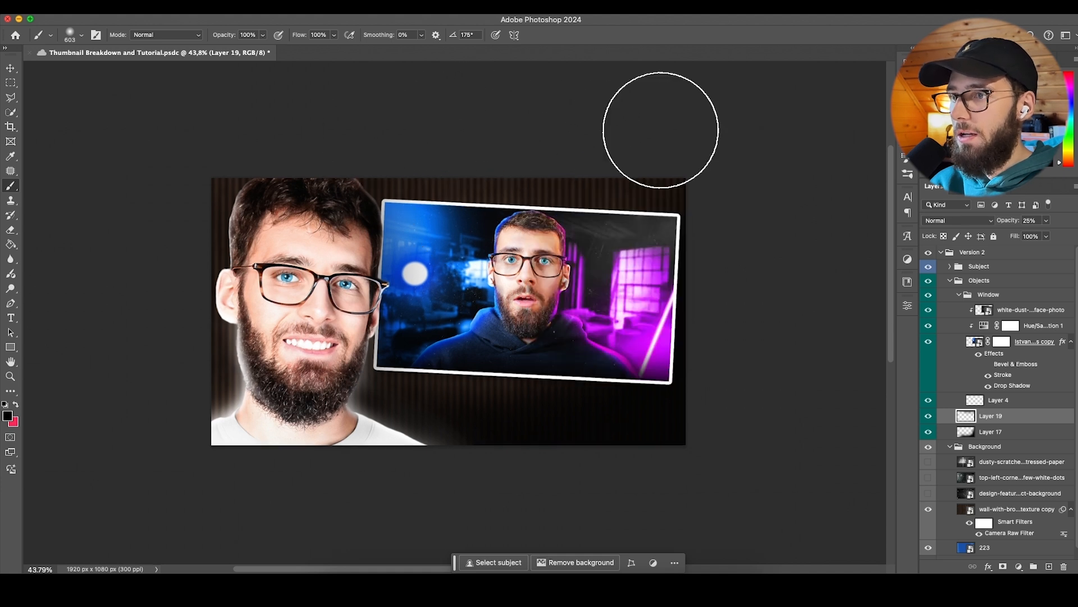
# Step: Raise the opacity of shading Layer 19 to 47%
pyautogui.scroll(2, 589, 140)
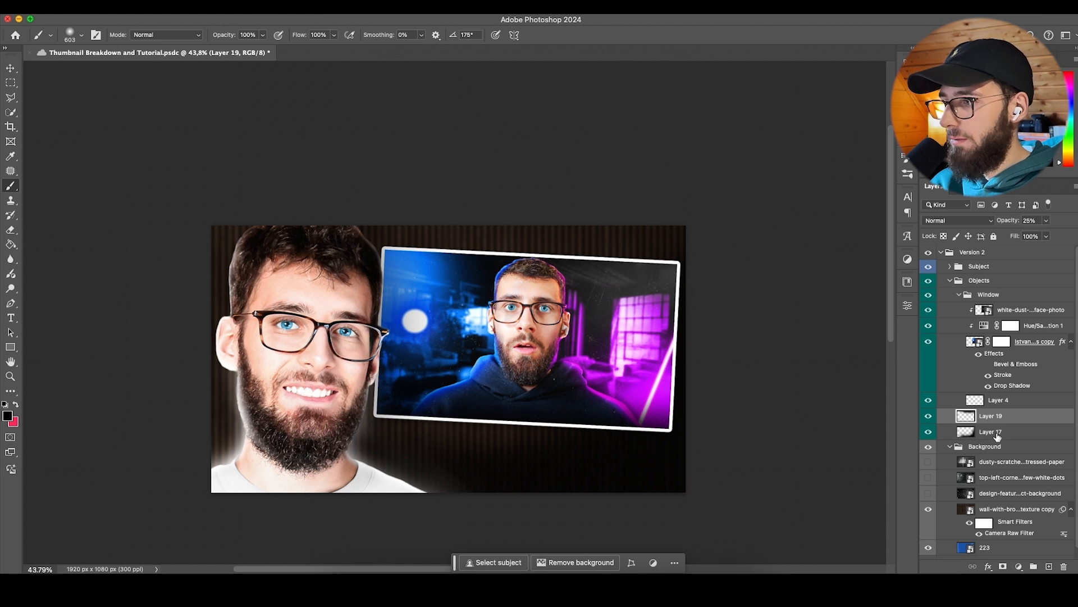
pyautogui.moveTo(1004, 221); pyautogui.dragTo(1026, 221)
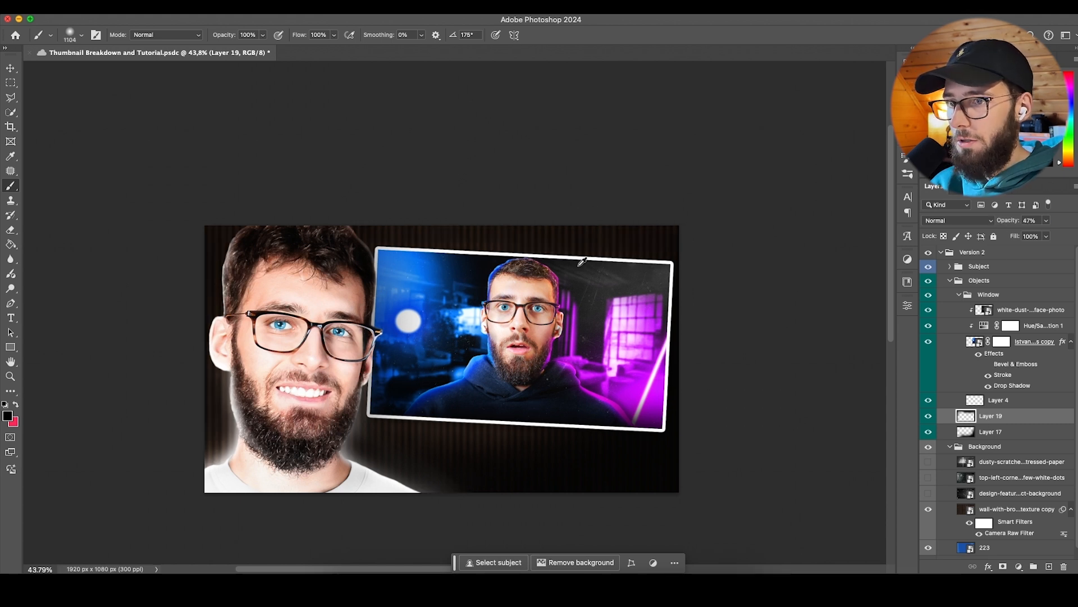
pyautogui.scroll(-2, 568, 267)
pyautogui.scroll(3, 538, 259)
pyautogui.press('v')
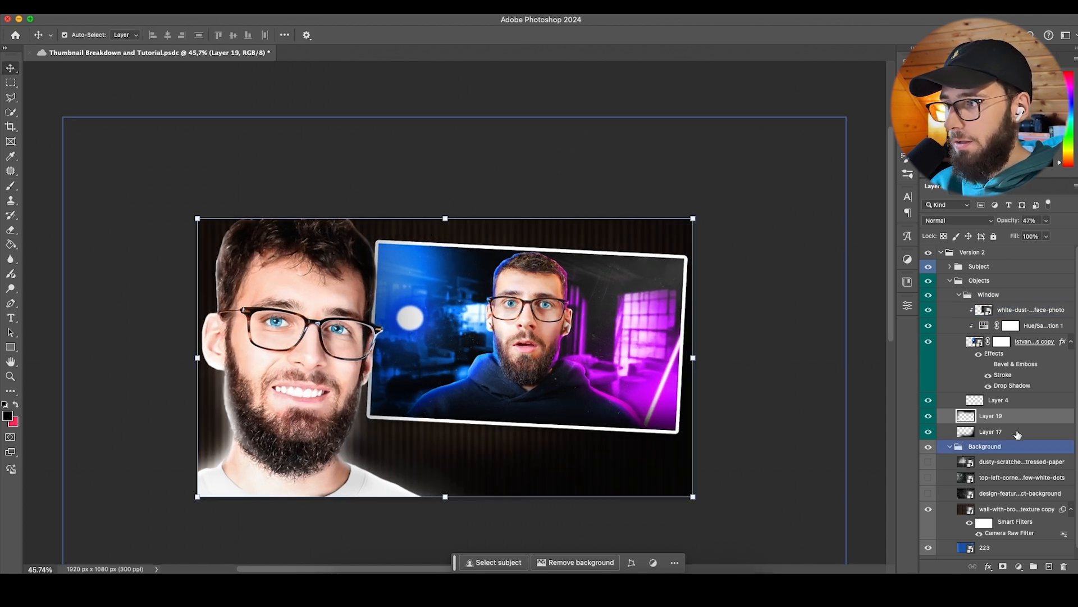
# Step: Disable the Stroke effect on the framed thumbnail picture and enable its Bevel & Emboss effect
pyautogui.click(961, 360)
pyautogui.click(989, 375)
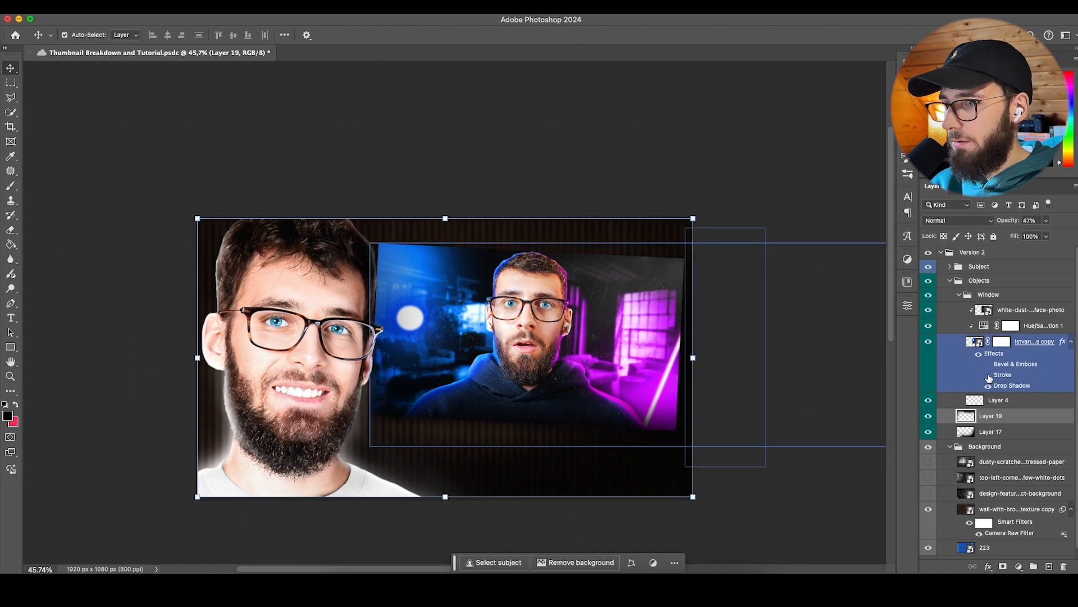
pyautogui.click(988, 364)
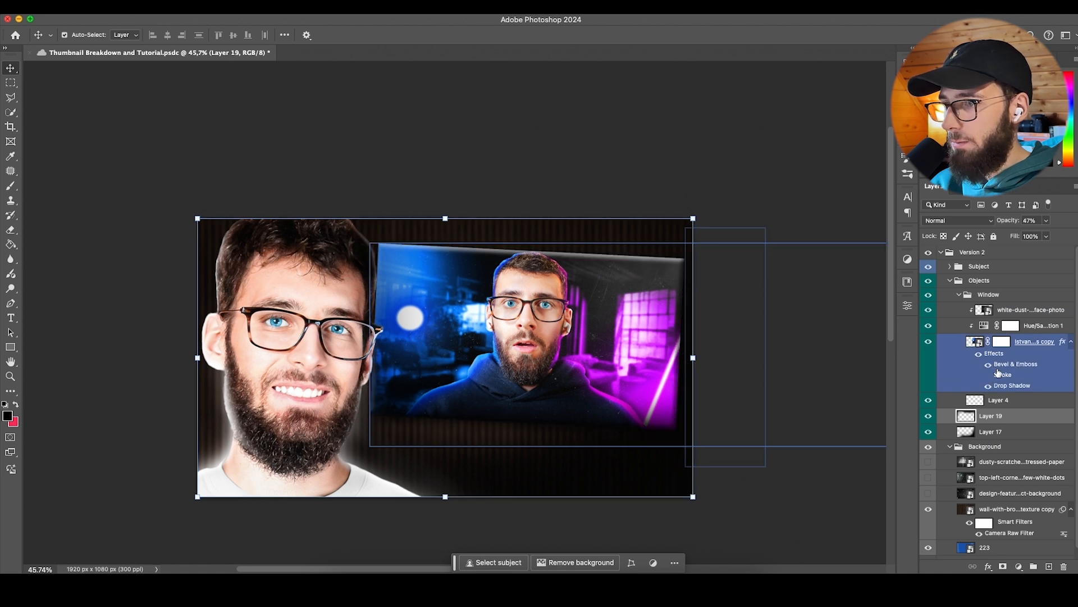
# Step: Edit the picture's Bevel & Emboss shading, setting the Angle to 143° and the Altitude to 5°
pyautogui.doubleClick(1013, 364)
pyautogui.moveTo(588, 317); pyautogui.dragTo(459, 316)
pyautogui.moveTo(853, 289); pyautogui.dragTo(847, 287)
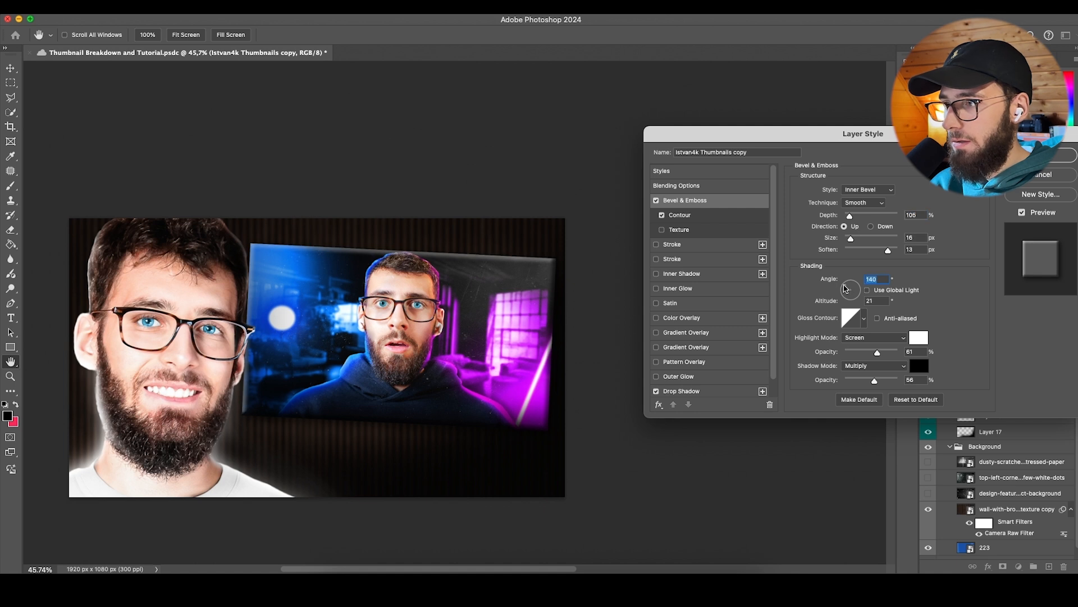
pyautogui.moveTo(847, 288); pyautogui.dragTo(844, 285)
# Step: Set the picture's bevel Depth to 292% and Soften to 16 px, and fine-tune its Size
pyautogui.moveTo(888, 250); pyautogui.dragTo(863, 251)
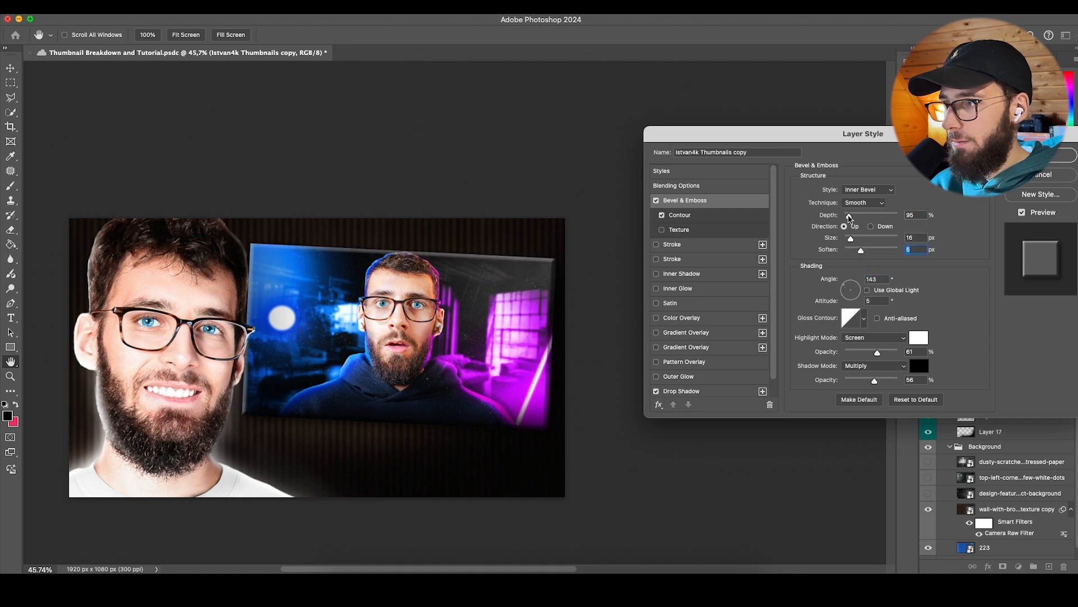
pyautogui.moveTo(851, 239); pyautogui.dragTo(849, 240)
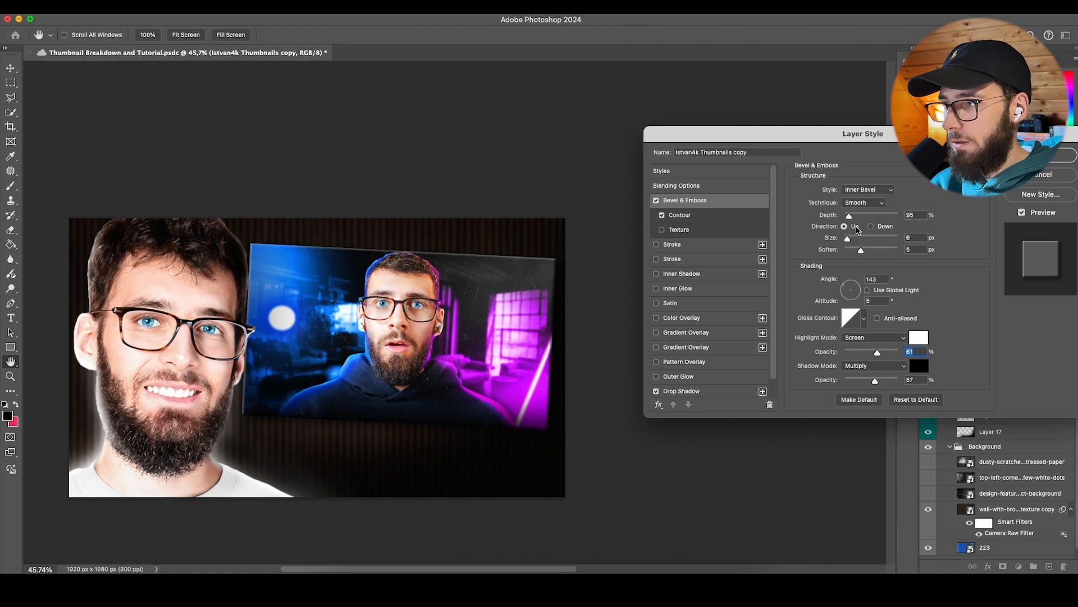
pyautogui.moveTo(852, 240)
pyautogui.mouseDown()
pyautogui.moveTo(899, 253)
pyautogui.moveTo(849, 240)
pyautogui.mouseUp()
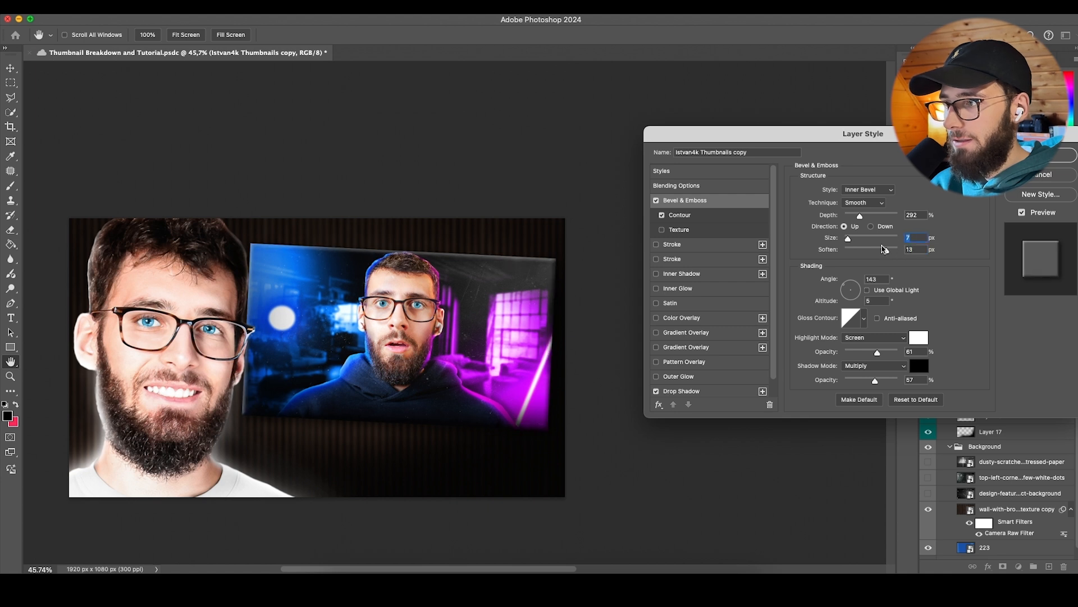
pyautogui.hscroll(-3, 370, 318)
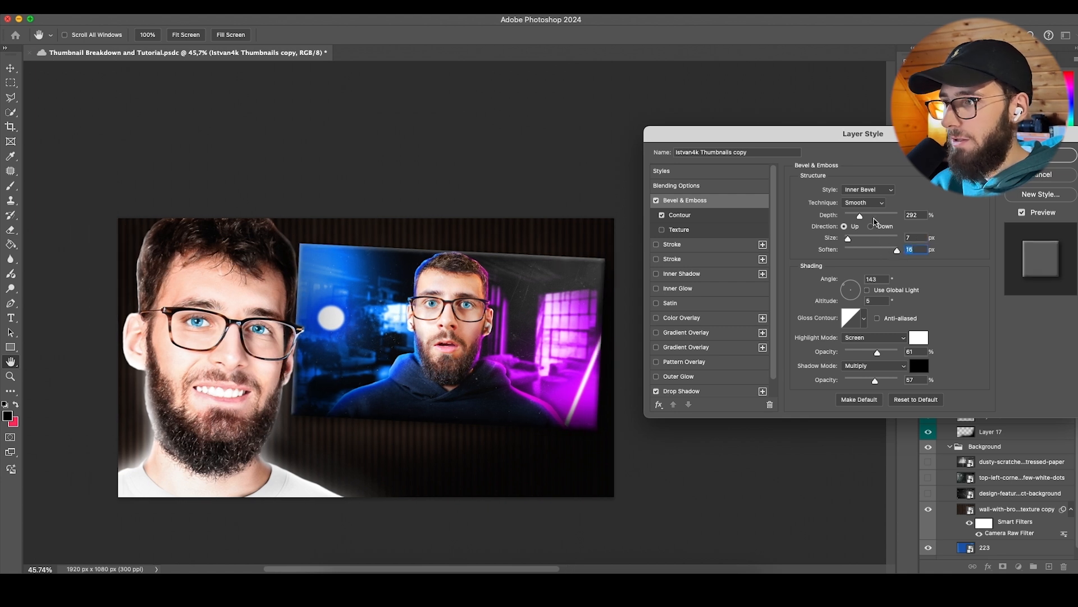
pyautogui.moveTo(847, 239); pyautogui.dragTo(850, 241)
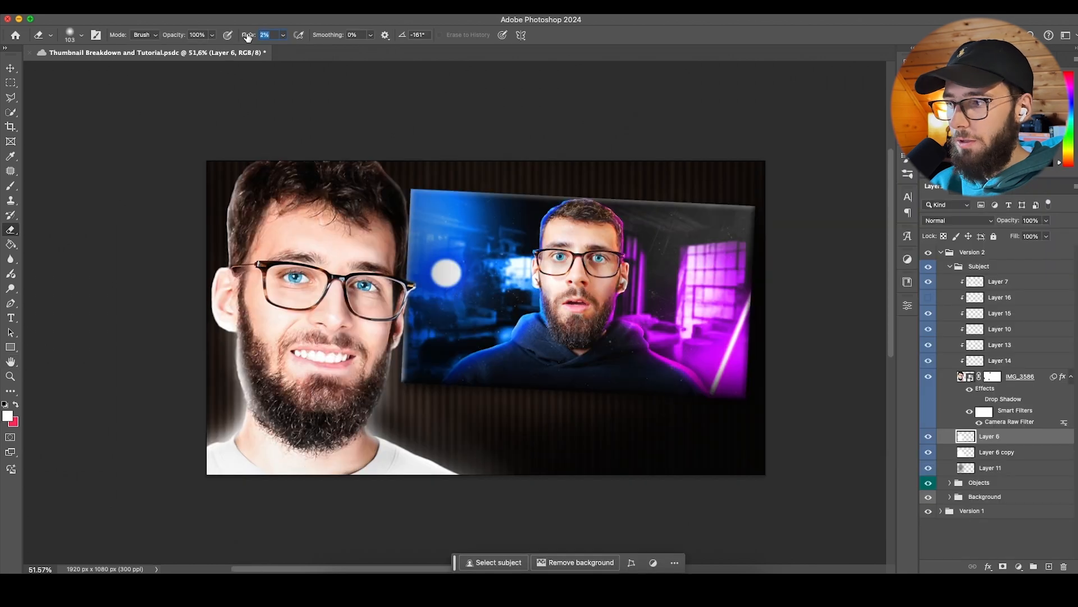
# Step: Lightly erase the white glow around the large subject on Layer 6 with a 207 px Eraser at 3% flow
pyautogui.keyDown('ctrl'); pyautogui.keyDown('alt'); pyautogui.moveTo(247, 436); pyautogui.dragTo(263, 436); pyautogui.keyUp('alt'); pyautogui.keyUp('ctrl')
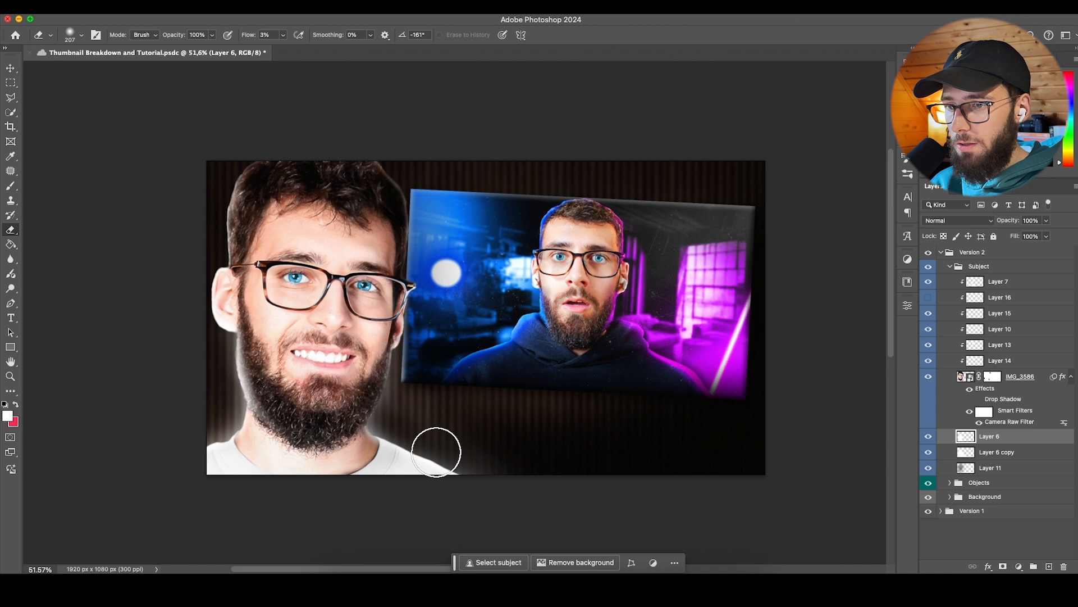
pyautogui.scroll(-6, 271, 344)
pyautogui.scroll(4, 281, 353)
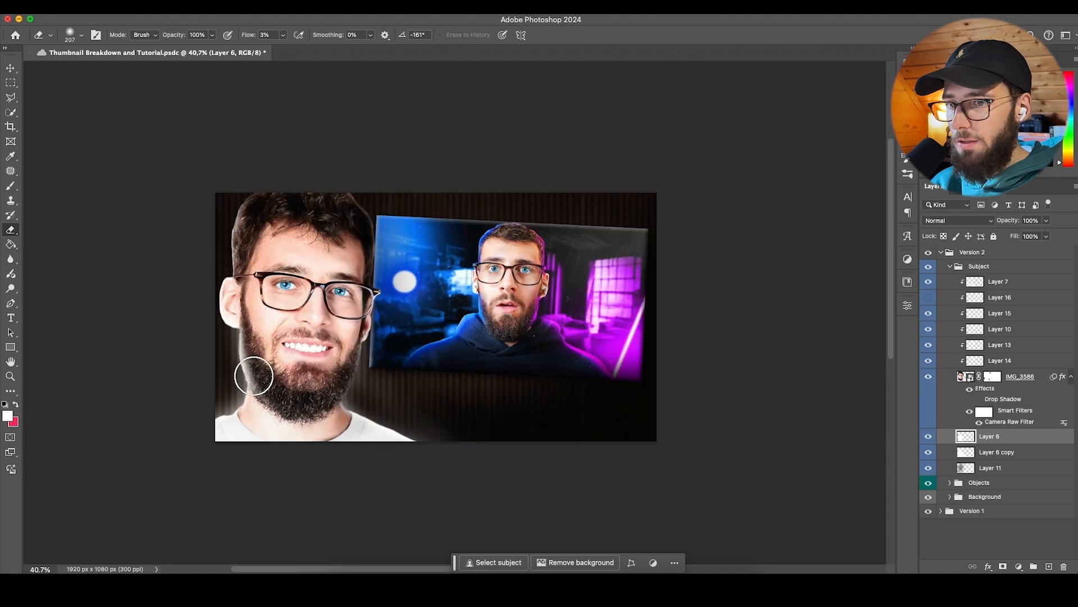
# Step: Compare the subject with and without Layers 7, 15 and 10, leaving only Layer 15 of these hidden
pyautogui.hscroll(-2, 256, 376)
pyautogui.click(928, 282)
pyautogui.click(928, 282)
pyautogui.click(928, 314)
pyautogui.click(929, 316)
pyautogui.click(929, 316)
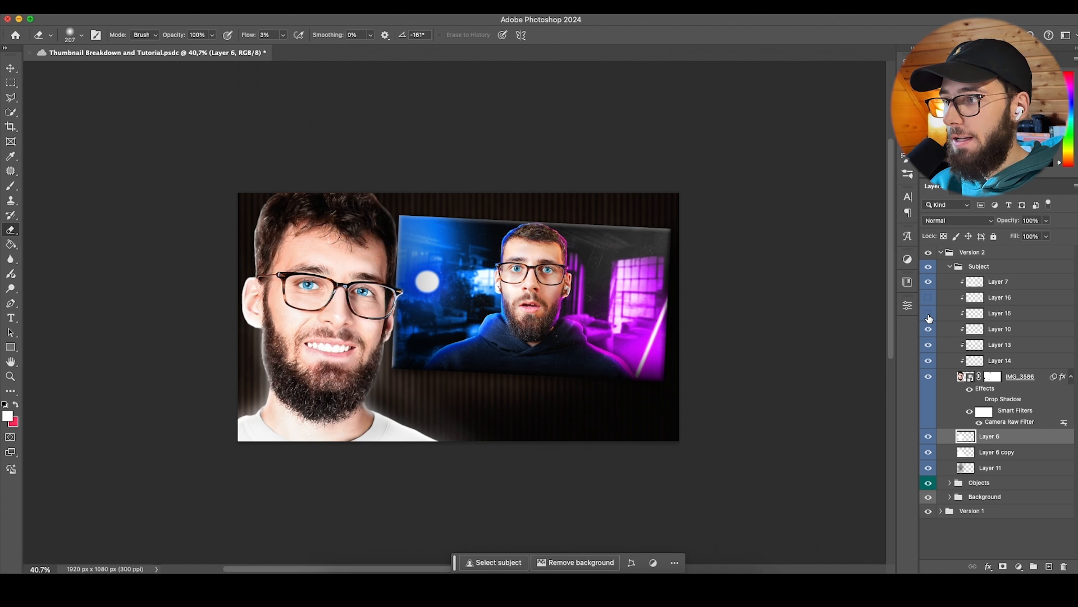
pyautogui.click(930, 330)
pyautogui.click(929, 329)
# Step: Select the clipped Layer 7 at the top of the Subject group for touch-ups on the large face
pyautogui.click(929, 286)
pyautogui.click(1004, 287)
pyautogui.moveTo(508, 396); pyautogui.dragTo(590, 389)
pyautogui.scroll(5, 315, 393)
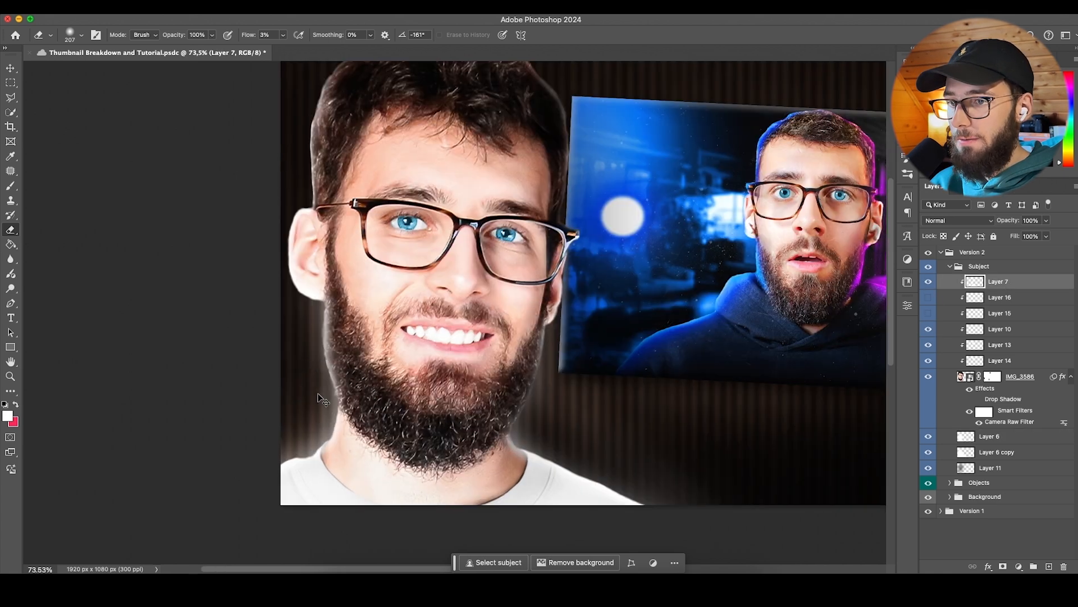
# Step: Set the Eraser to 133 px with 35% flow and a hardness softer than 80%
pyautogui.scroll(2, 317, 398)
pyautogui.click(8, 186)
pyautogui.click(10, 232)
pyautogui.moveTo(426, 378); pyautogui.dragTo(393, 378)
pyautogui.rightClick(490, 367)
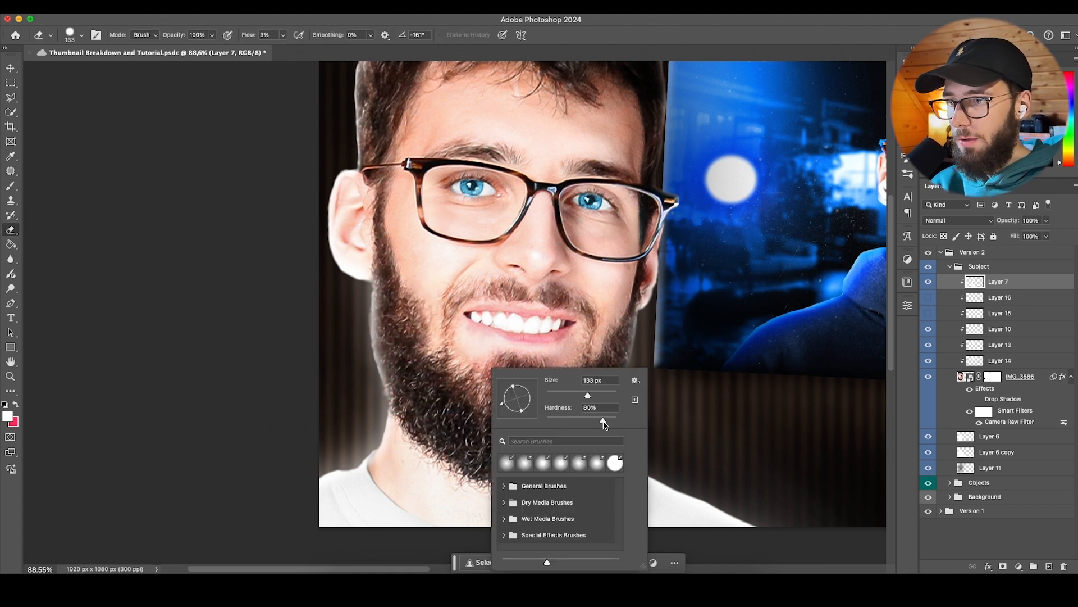
pyautogui.moveTo(248, 35); pyautogui.dragTo(277, 38)
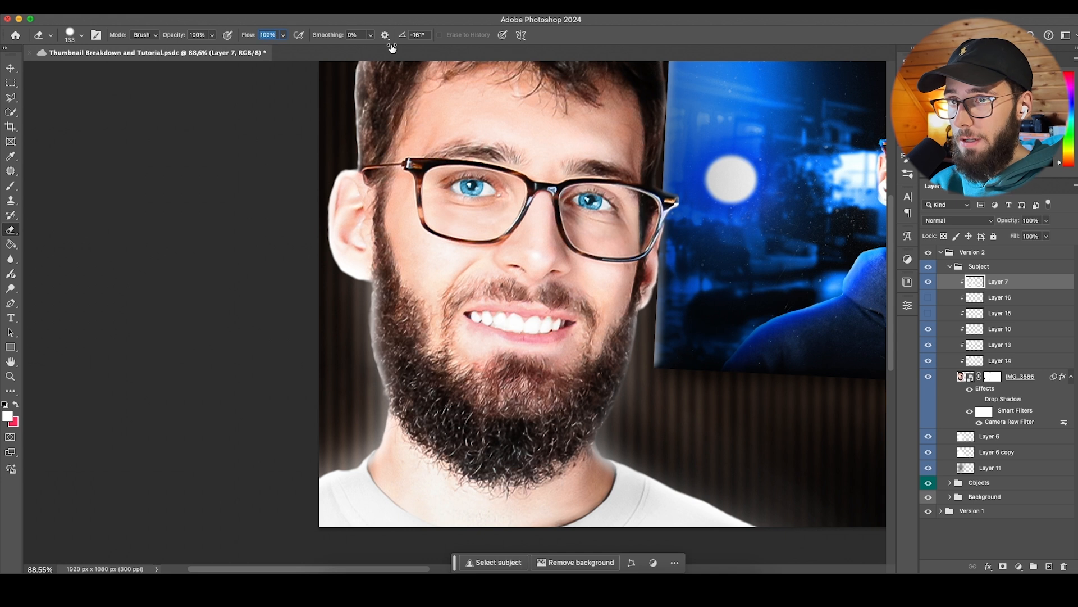
pyautogui.moveTo(341, 55); pyautogui.dragTo(355, 54)
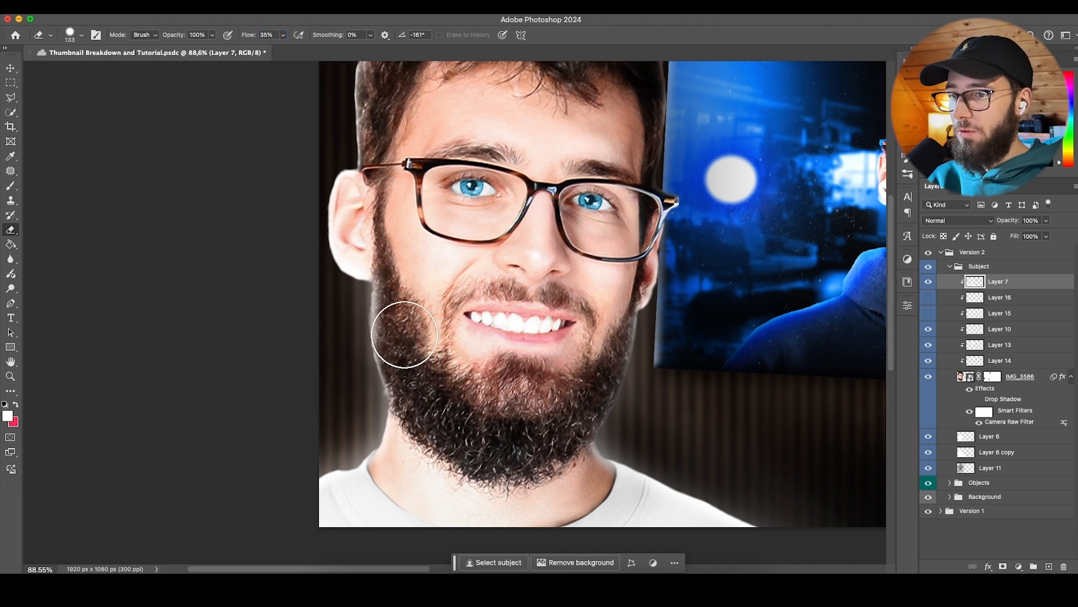
pyautogui.rightClick(488, 358)
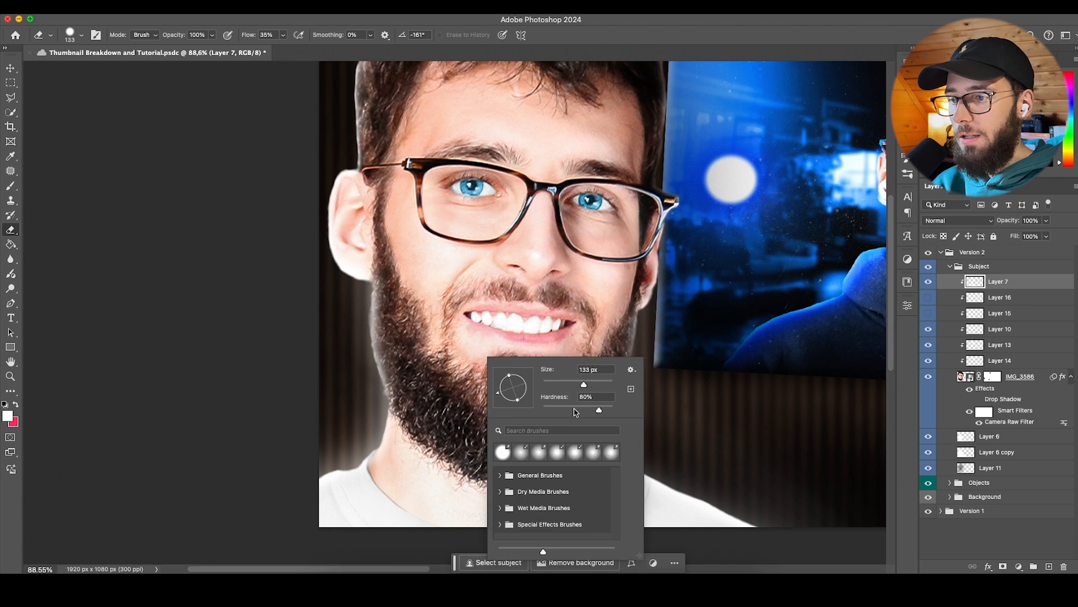
pyautogui.press('Return')
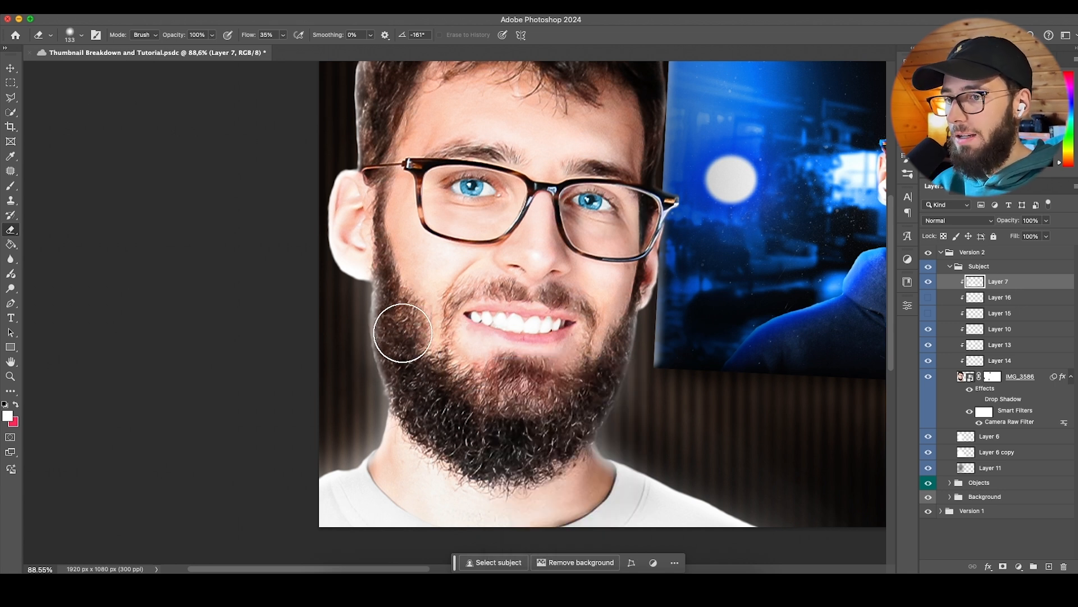
# Step: Erase the Layer 7 paint over the beard from the ear down to the chin, then save the document
pyautogui.moveTo(404, 270)
pyautogui.mouseDown()
pyautogui.moveTo(415, 321)
pyautogui.moveTo(401, 309)
pyautogui.moveTo(395, 320)
pyautogui.moveTo(416, 353)
pyautogui.moveTo(440, 412)
pyautogui.mouseUp()
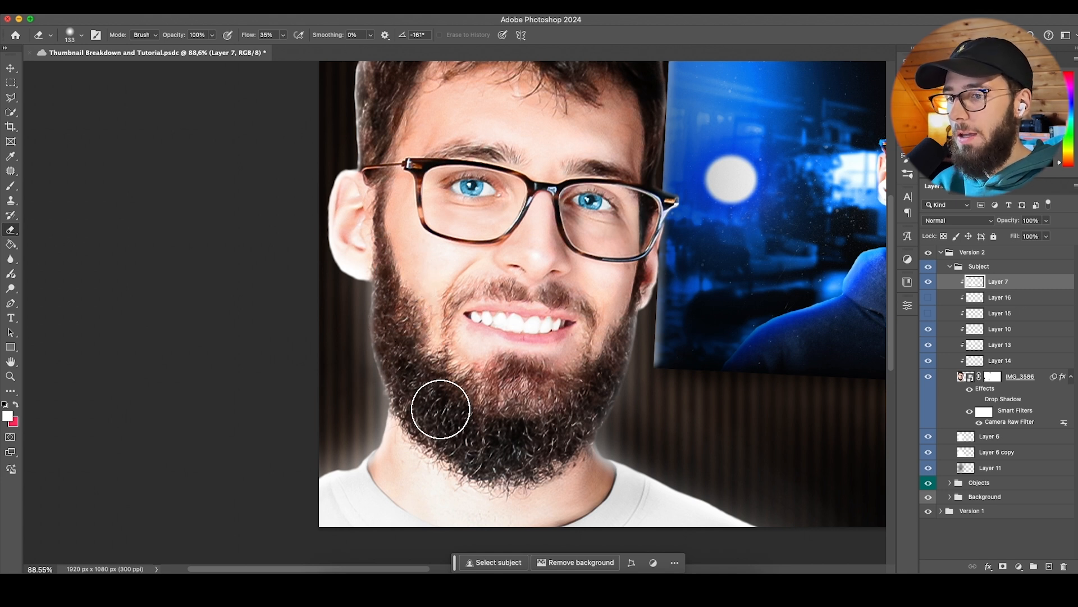
pyautogui.scroll(-5, 437, 375)
pyautogui.scroll(4, 447, 379)
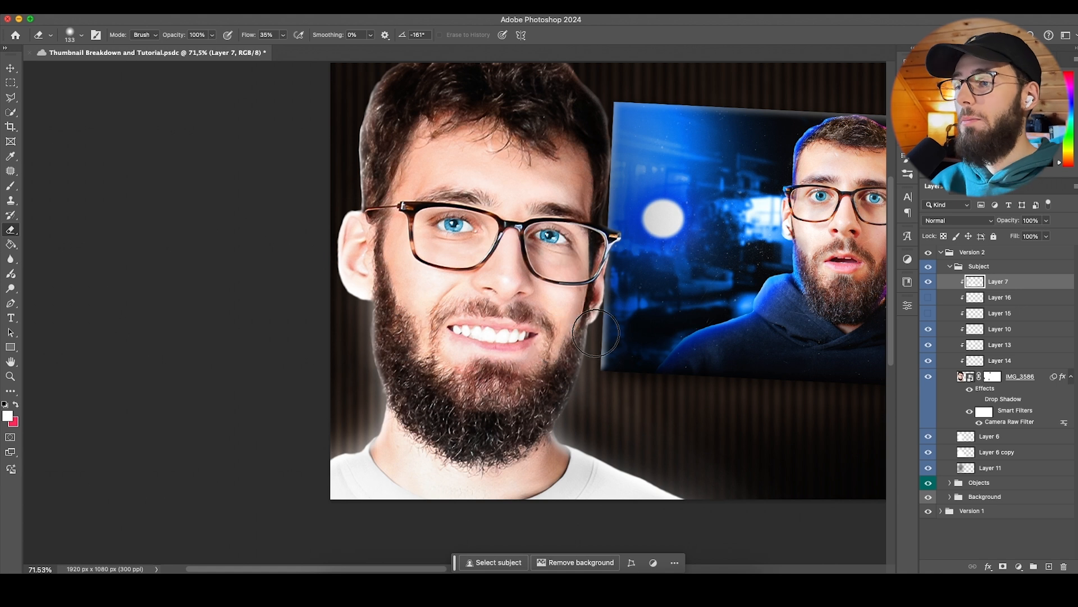
pyautogui.click(925, 285)
pyautogui.click(926, 285)
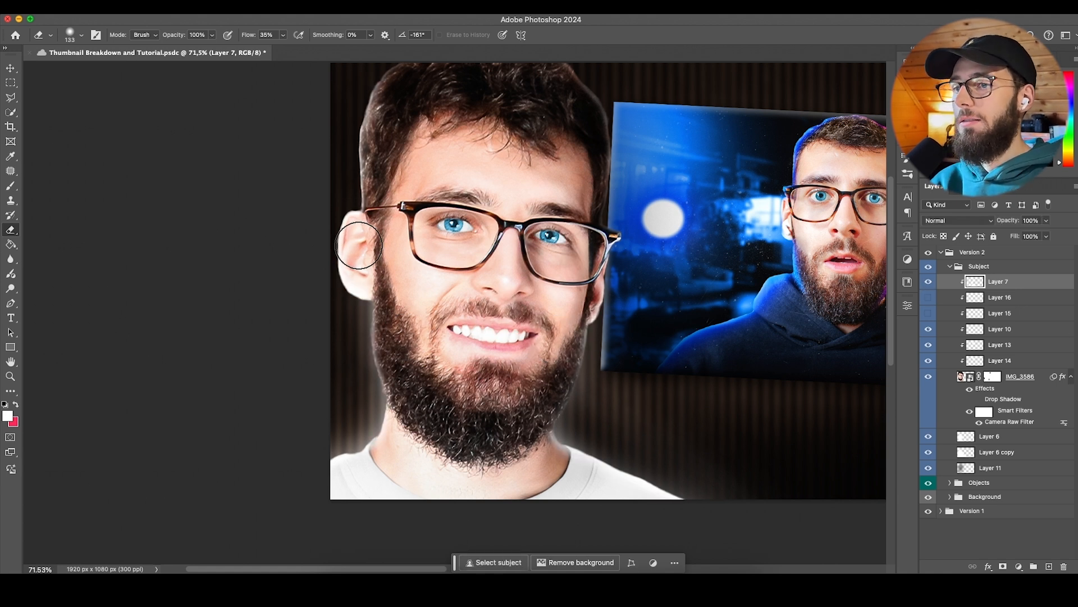
pyautogui.click(927, 296)
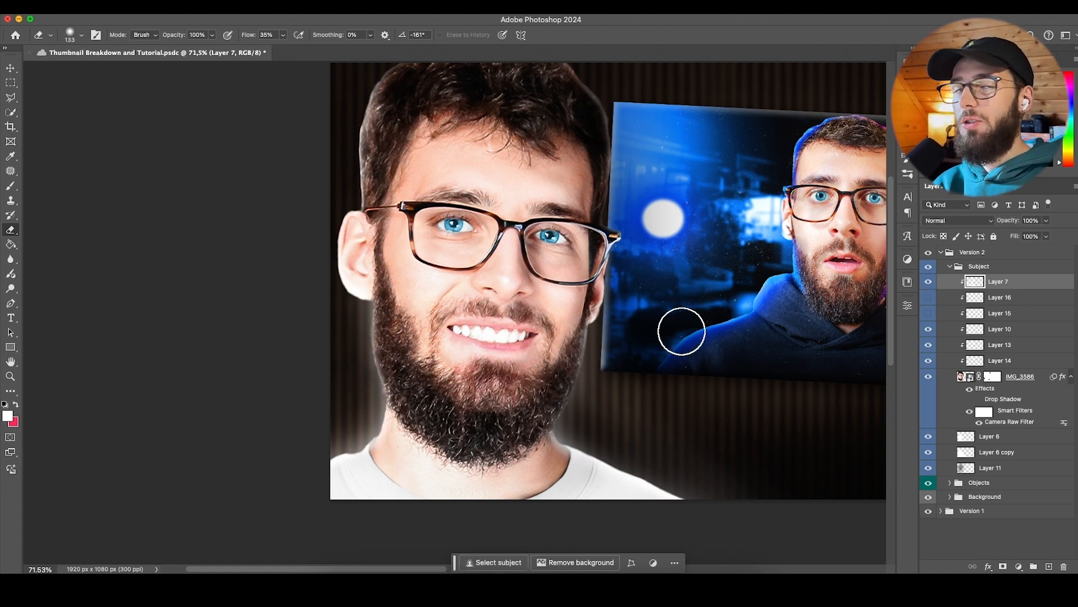
pyautogui.press('super+s')
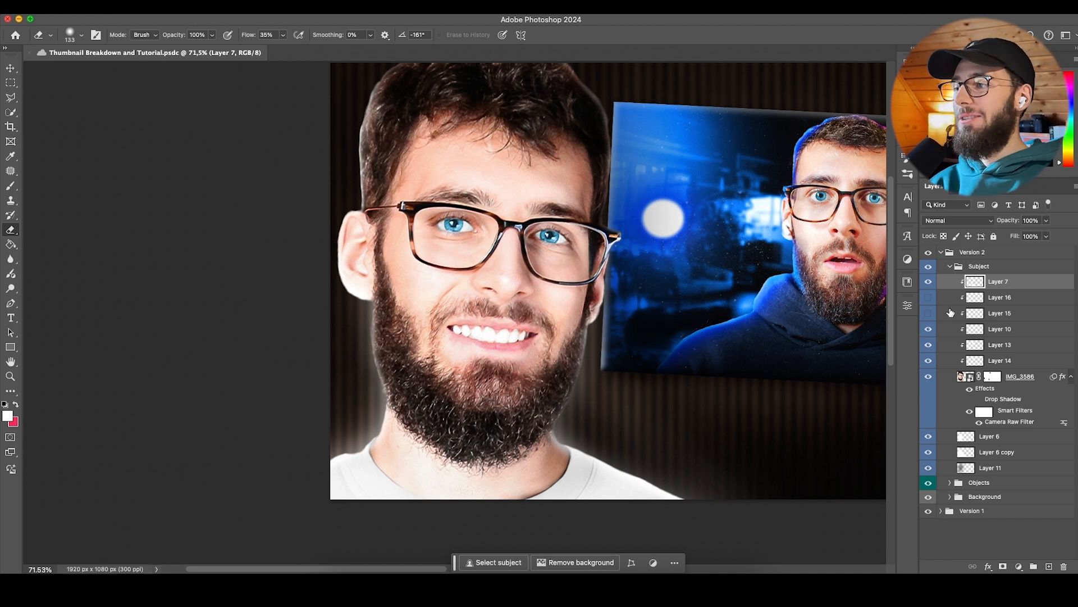
# Step: Compare the large portrait with Layer 7 hidden and shown
pyautogui.click(928, 281)
pyautogui.click(928, 281)
pyautogui.hscroll(2, 618, 317)
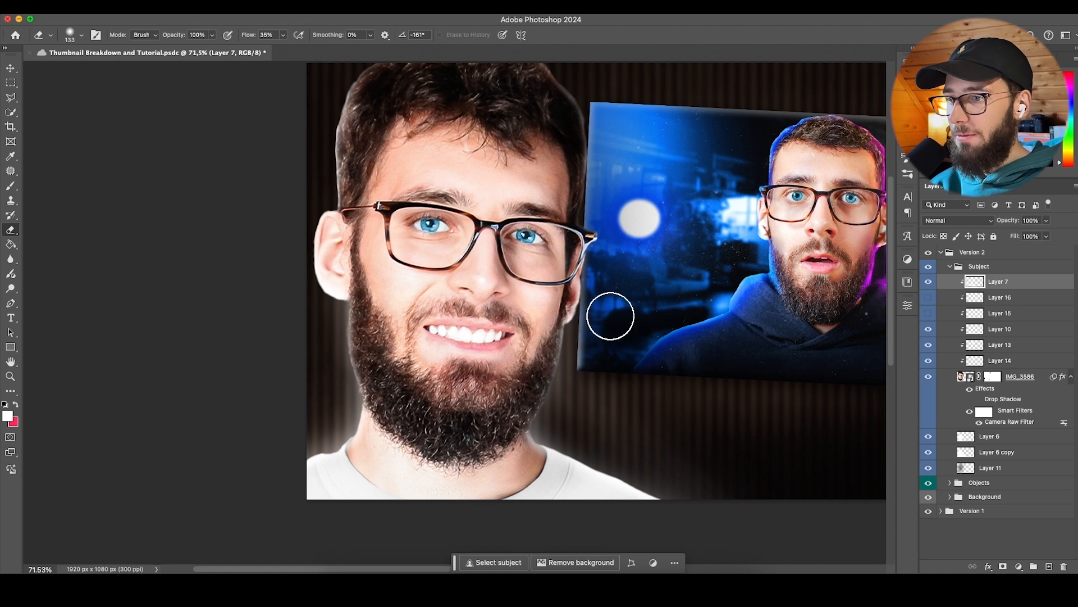
pyautogui.click(929, 281)
pyautogui.click(928, 282)
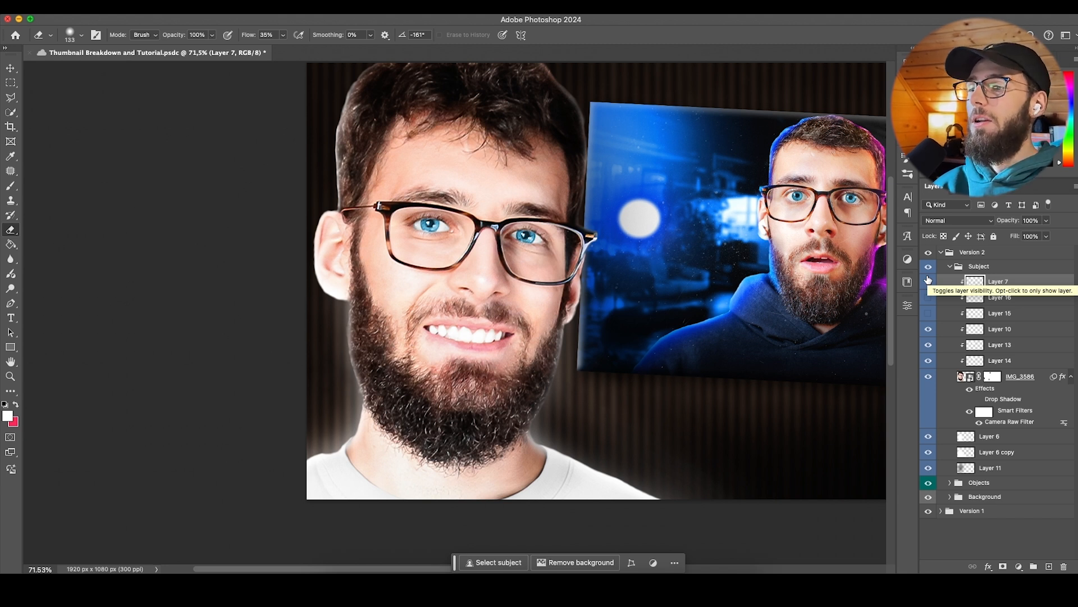
# Step: On a new layer, paint a soft blue glow over the blue side of the tilted picture with a 510 px, 0% hardness brush at 7% flow
pyautogui.hscroll(10, 747, 281)
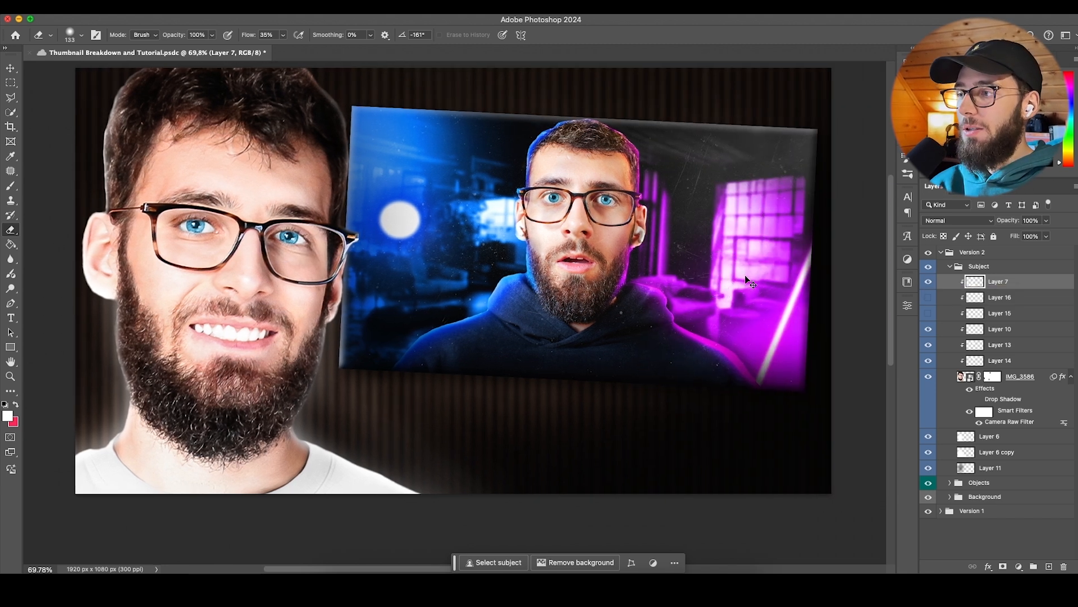
pyautogui.hscroll(3, 747, 279)
pyautogui.click(1048, 566)
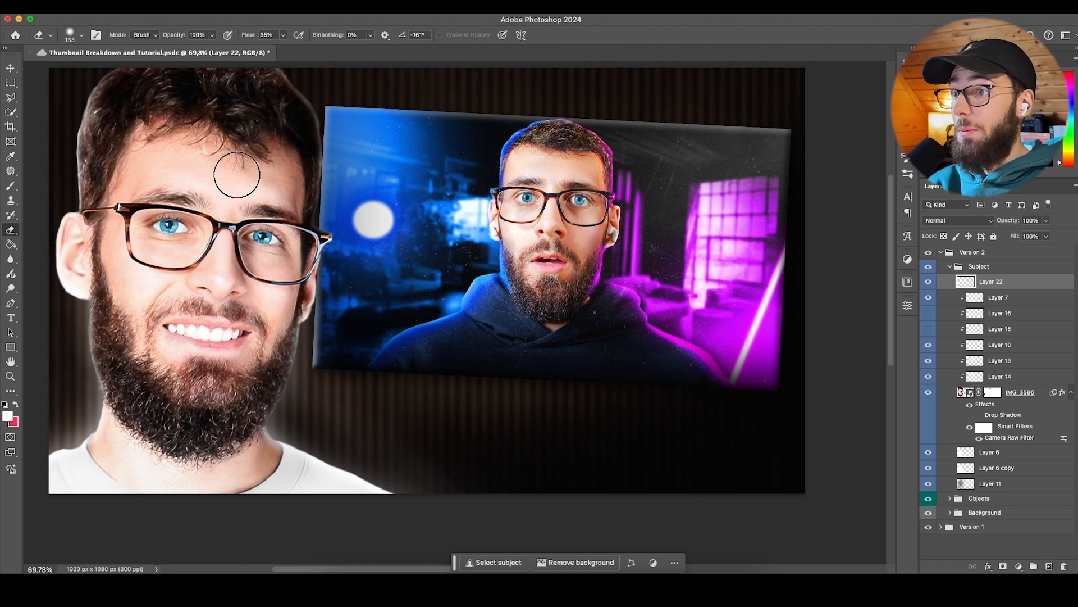
pyautogui.click(12, 185)
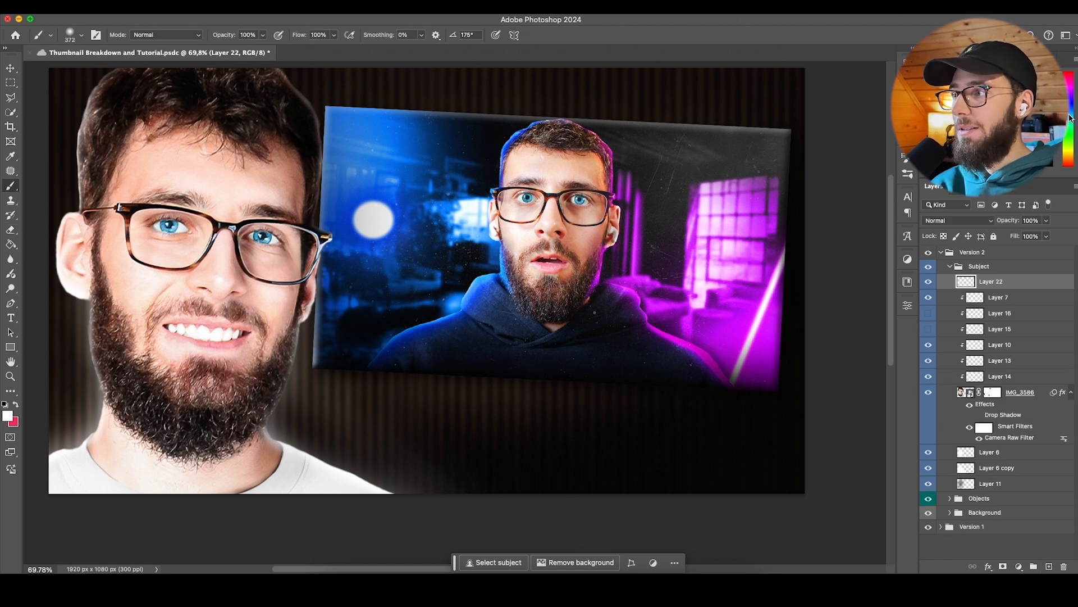
pyautogui.click(1049, 77)
pyautogui.moveTo(436, 207); pyautogui.dragTo(462, 200)
pyautogui.rightClick(462, 210)
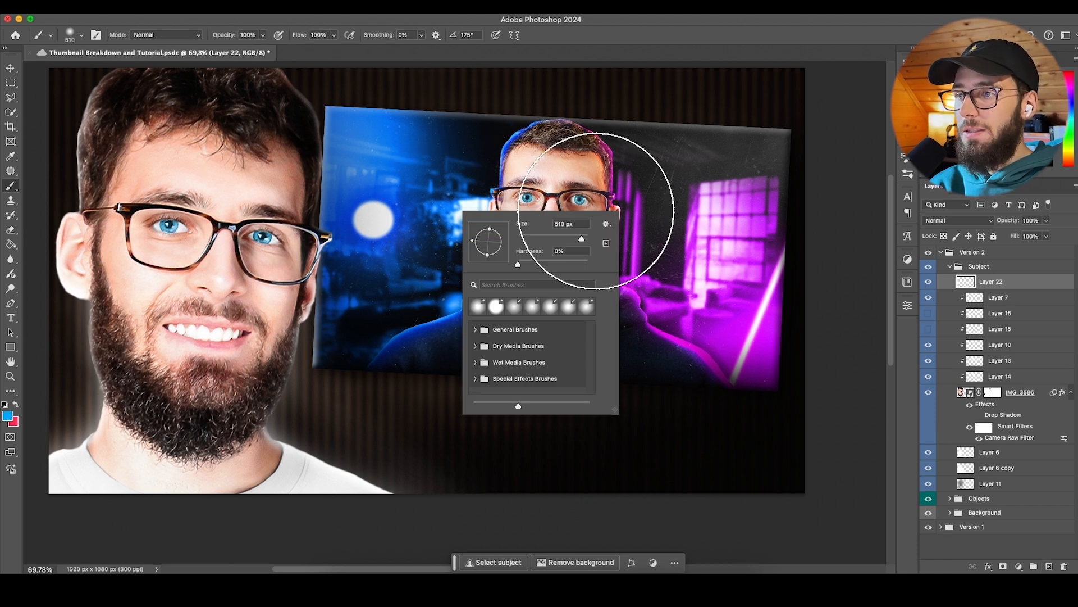
pyautogui.press('Escape')
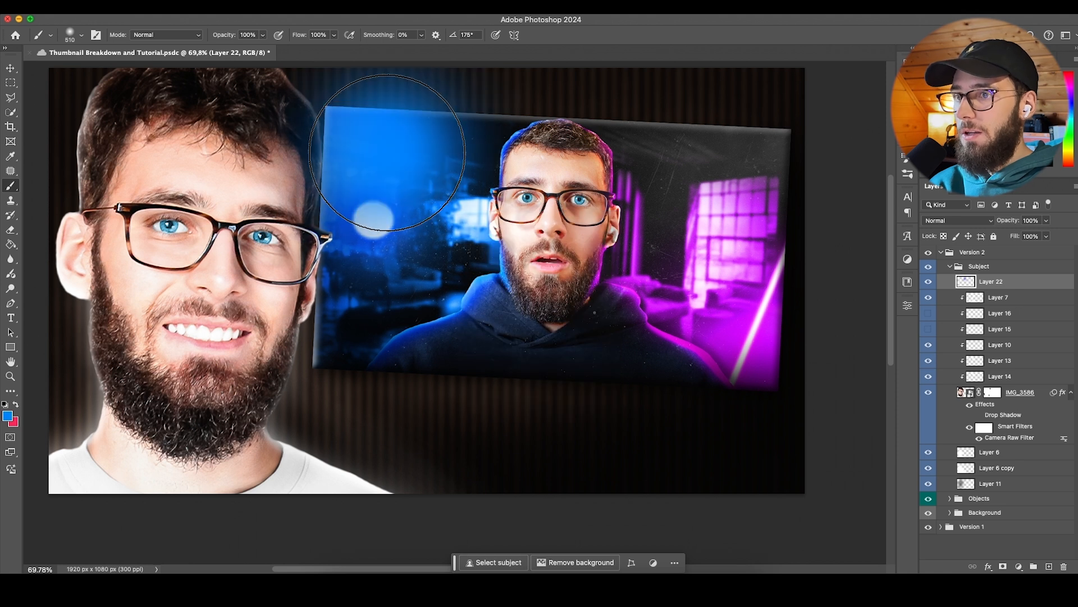
pyautogui.scroll(2, 386, 150)
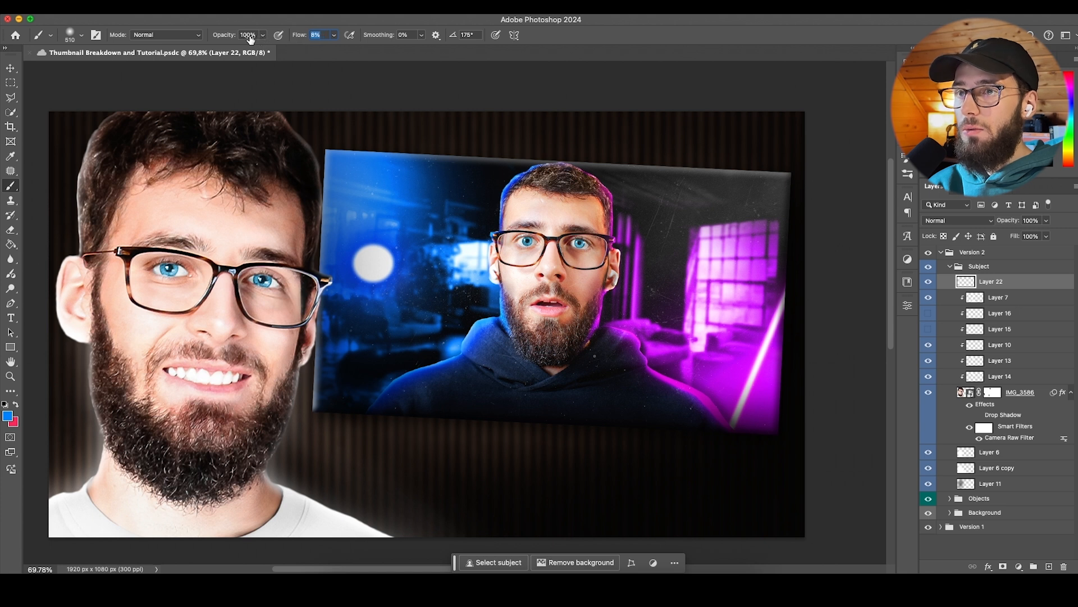
pyautogui.moveTo(350, 134)
pyautogui.mouseDown()
pyautogui.moveTo(352, 175)
pyautogui.moveTo(399, 205)
pyautogui.moveTo(351, 265)
pyautogui.moveTo(385, 284)
pyautogui.moveTo(338, 363)
pyautogui.moveTo(380, 344)
pyautogui.moveTo(426, 288)
pyautogui.moveTo(436, 185)
pyautogui.moveTo(457, 377)
pyautogui.moveTo(320, 388)
pyautogui.moveTo(440, 325)
pyautogui.mouseUp()
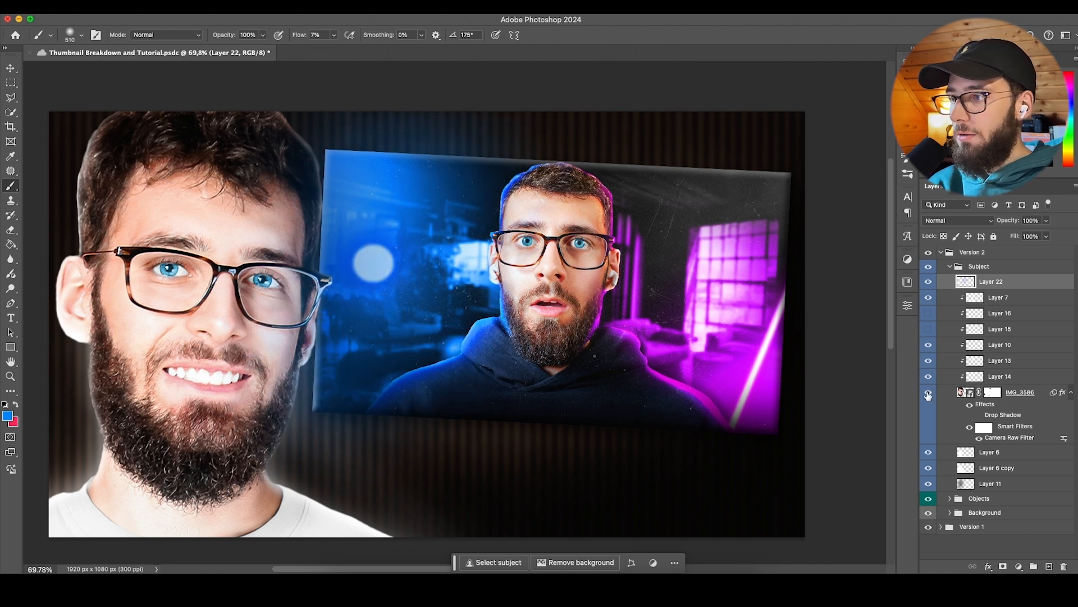
# Step: On another new layer, paint a soft glow over the magenta side of the tilted picture, using magenta sampled from it
pyautogui.click(1049, 566)
pyautogui.keyDown('alt'); pyautogui.click(739, 379); pyautogui.keyUp('alt')
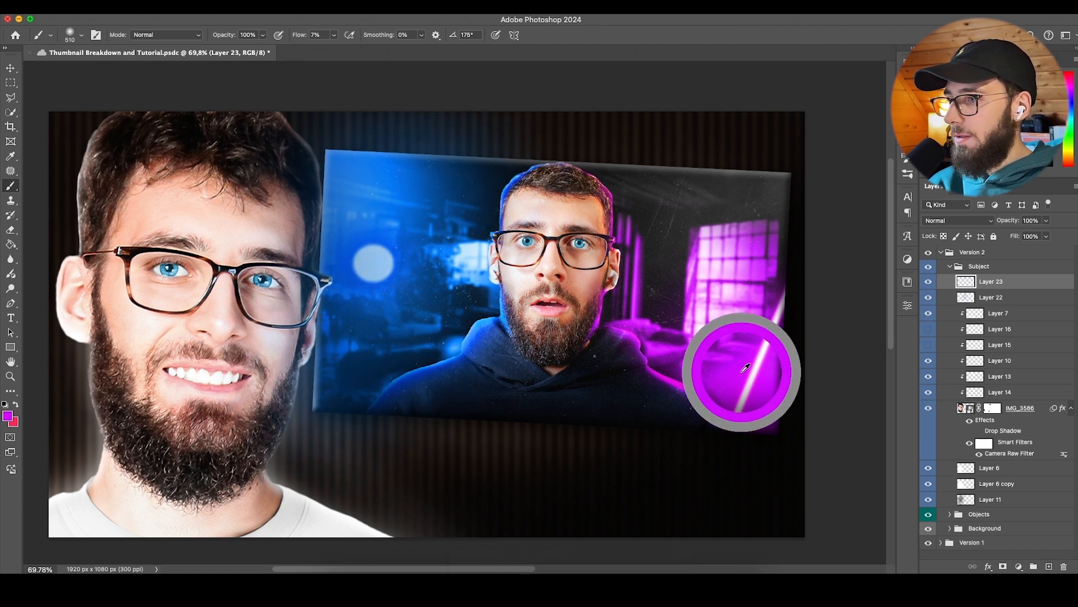
pyautogui.moveTo(809, 315)
pyautogui.mouseDown()
pyautogui.moveTo(782, 397)
pyautogui.moveTo(722, 421)
pyautogui.moveTo(681, 356)
pyautogui.moveTo(725, 298)
pyautogui.mouseUp()
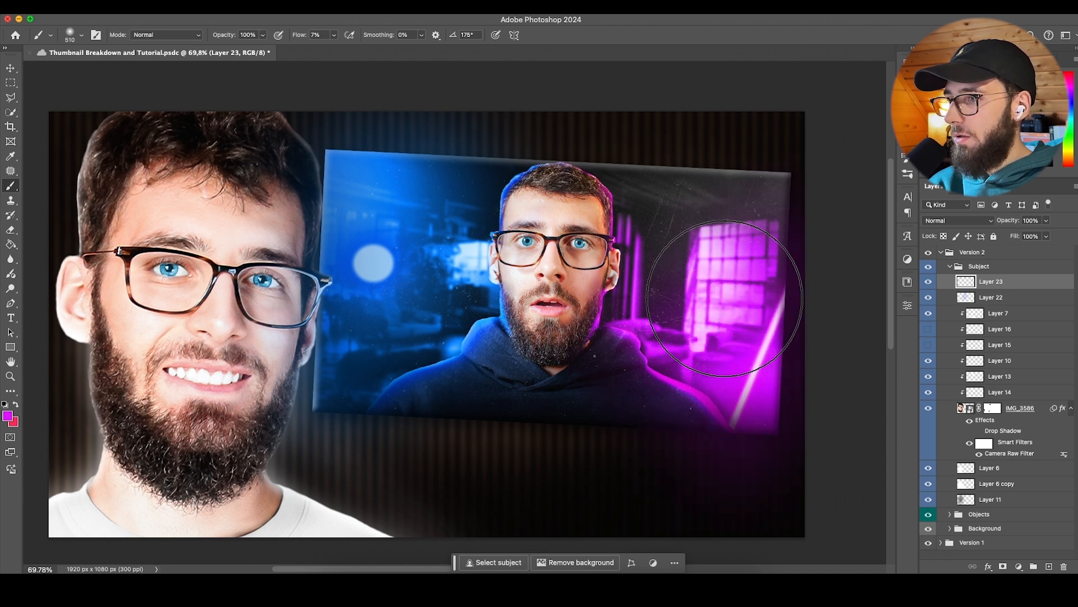
# Step: Move Layer 22 and Layer 23 out of the Subject group to just above the Objects group, and expand Objects
pyautogui.scroll(-2, 725, 298)
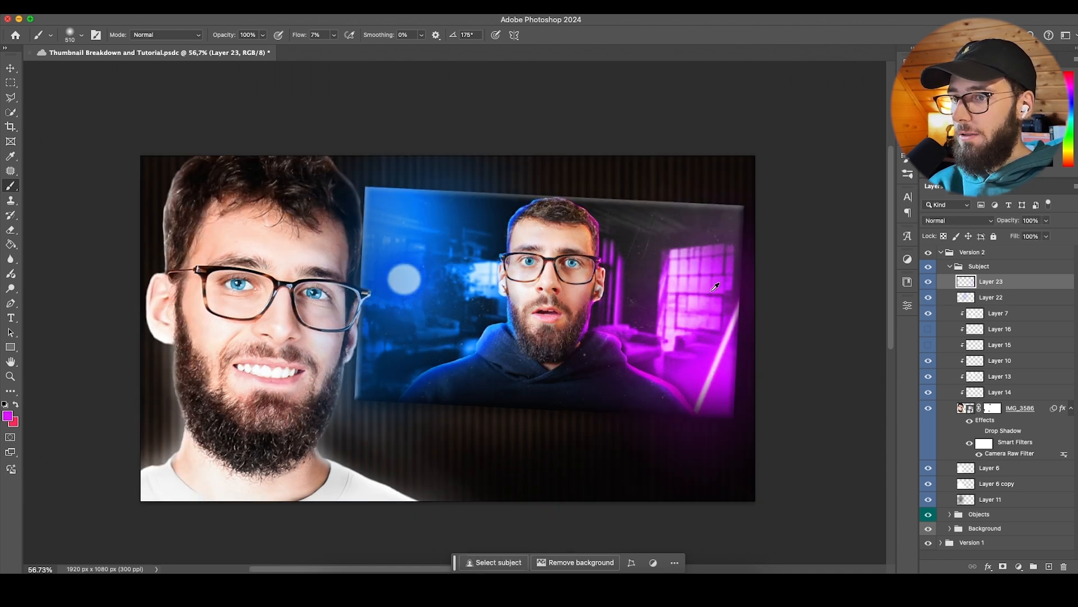
pyautogui.keyDown('shift'); pyautogui.click(1006, 296); pyautogui.keyUp('shift')
pyautogui.moveTo(1006, 296); pyautogui.dragTo(954, 515)
pyautogui.click(951, 514)
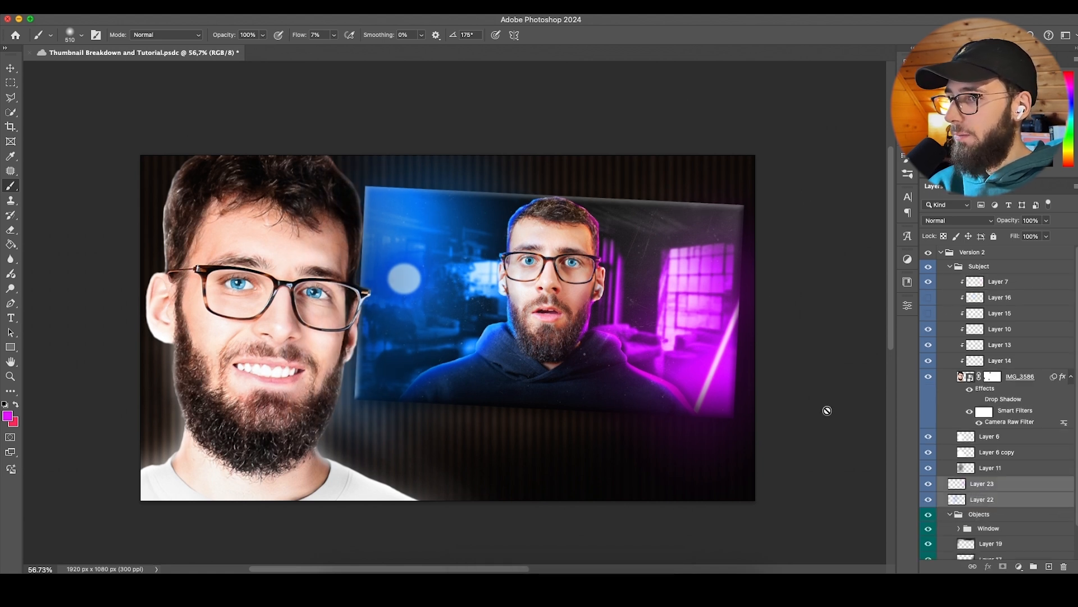
# Step: Brighten the tilted picture's edges with a 465 px white brush on a new Overlay layer clipped to the Window group
pyautogui.scroll(-2, 837, 410)
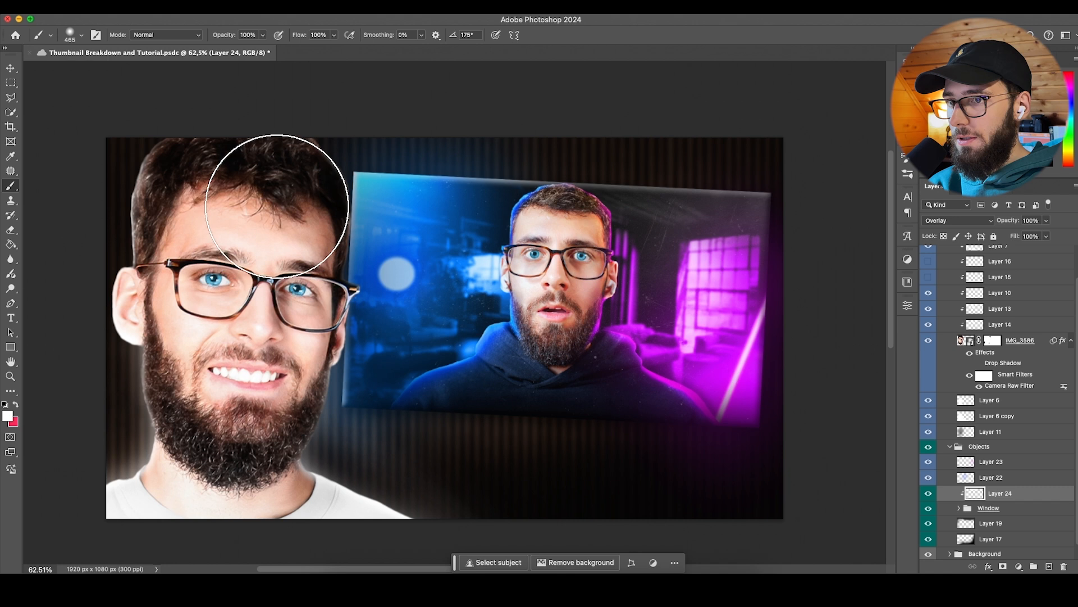
pyautogui.scroll(-1, 427, 273)
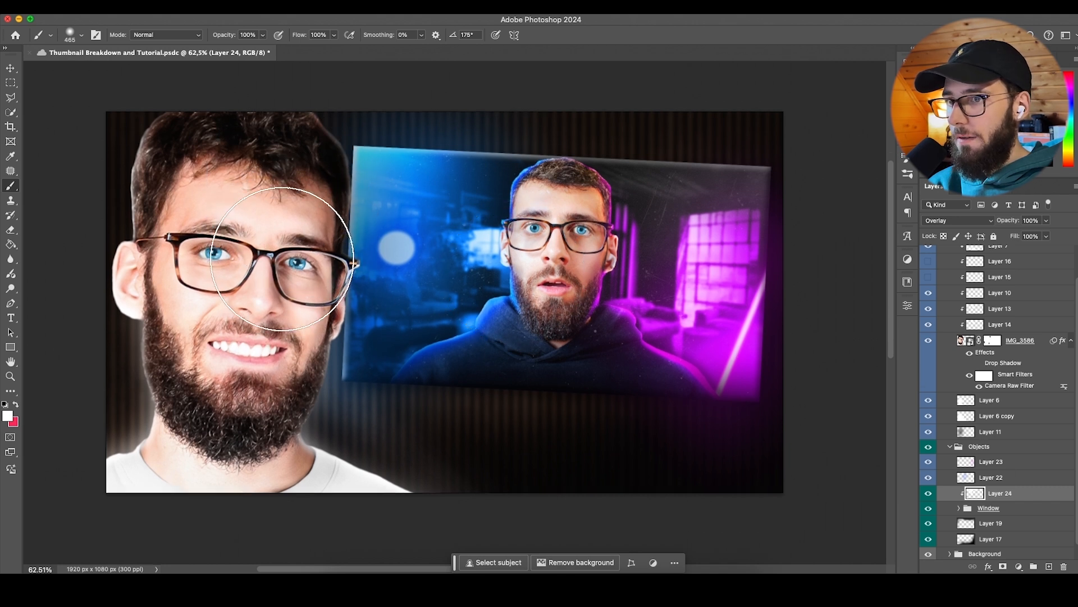
pyautogui.scroll(1, 297, 242)
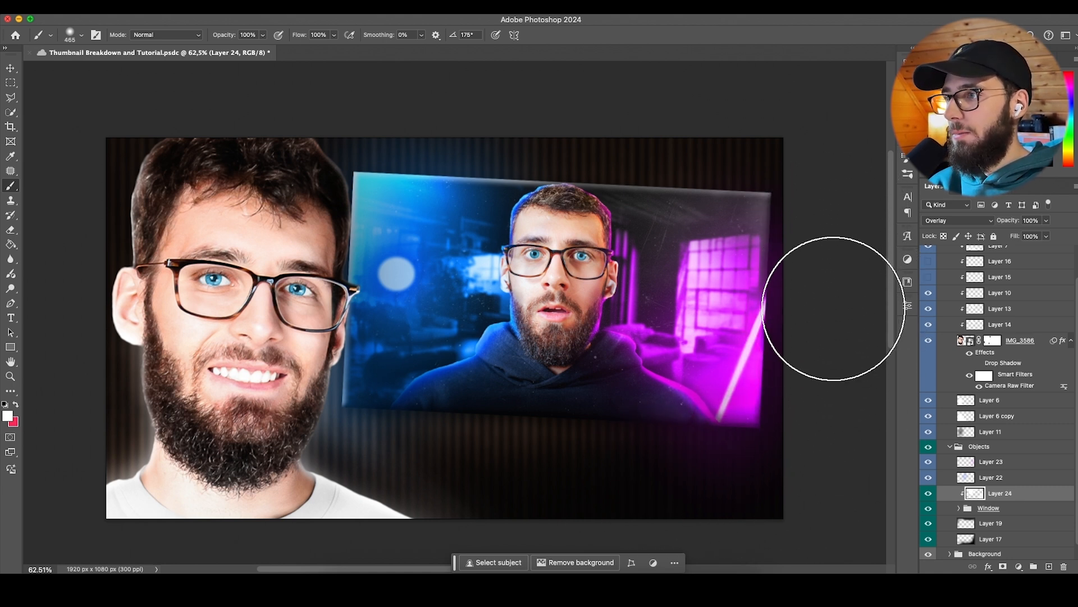
pyautogui.hscroll(3, 840, 314)
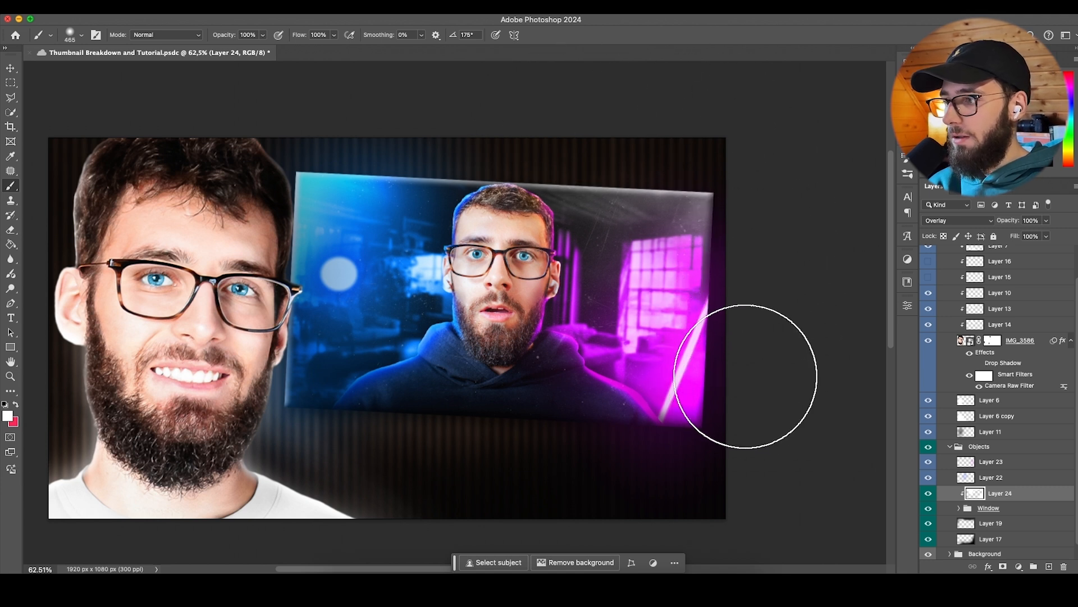
# Step: Compare the tilted picture with Layer 24 hidden and shown, and inspect the overall composition
pyautogui.scroll(2, 757, 375)
pyautogui.click(928, 494)
pyautogui.click(928, 493)
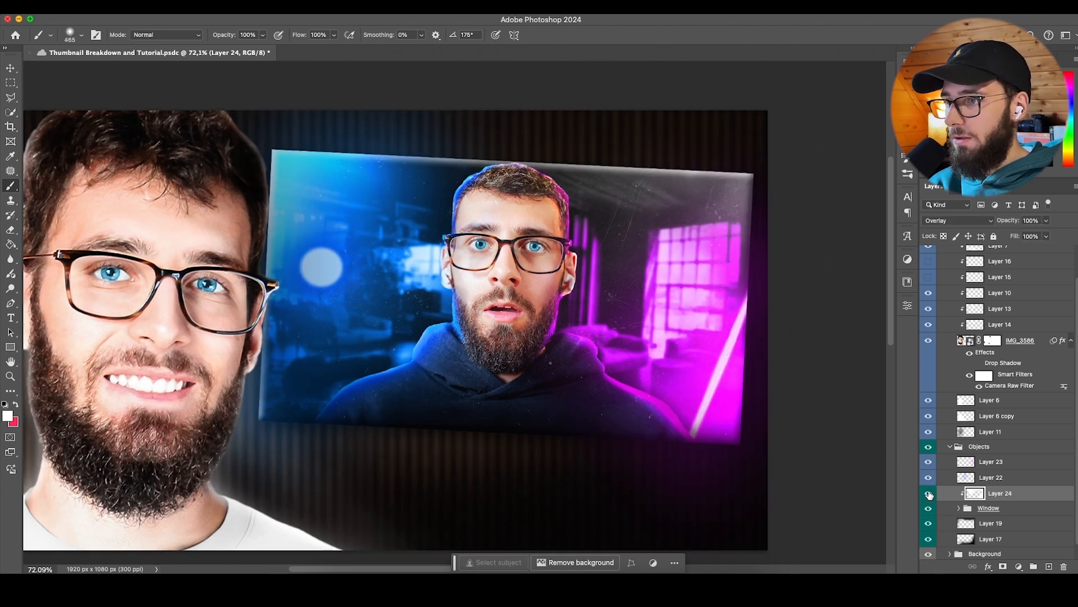
pyautogui.click(928, 493)
pyautogui.click(928, 494)
pyautogui.scroll(-6, 523, 374)
pyautogui.press('v')
pyautogui.scroll(3, 493, 393)
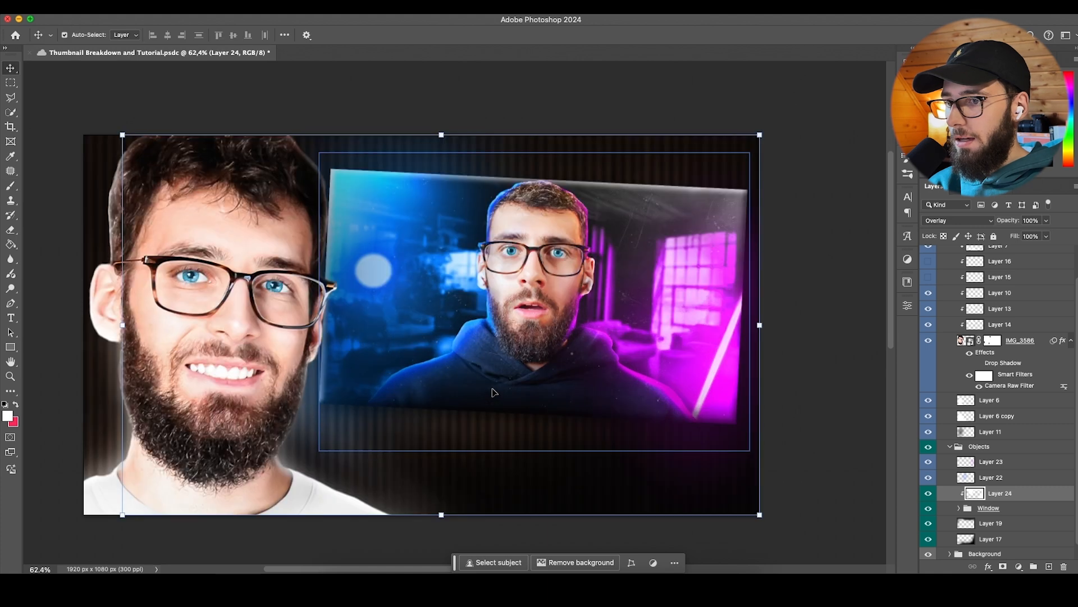
pyautogui.scroll(-1, 681, 342)
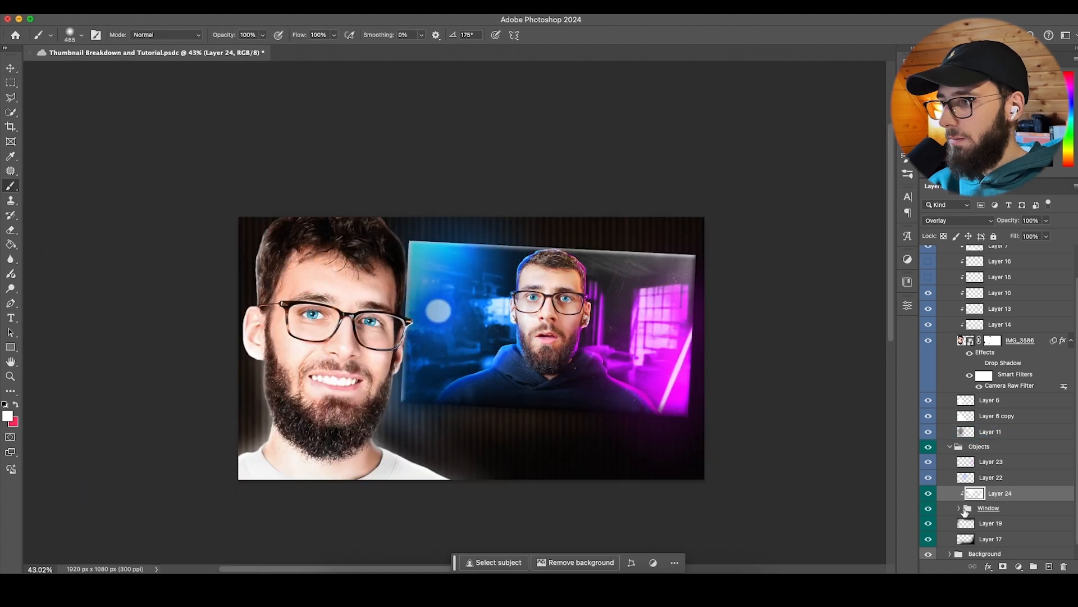
# Step: Slightly lower the Bevel & Emboss depth and size on the thumbnail image layer inside the Window group
pyautogui.doubleClick(965, 508)
pyautogui.scroll(-1, 1018, 538)
pyautogui.scroll(-1, 1019, 540)
pyautogui.doubleClick(1015, 528)
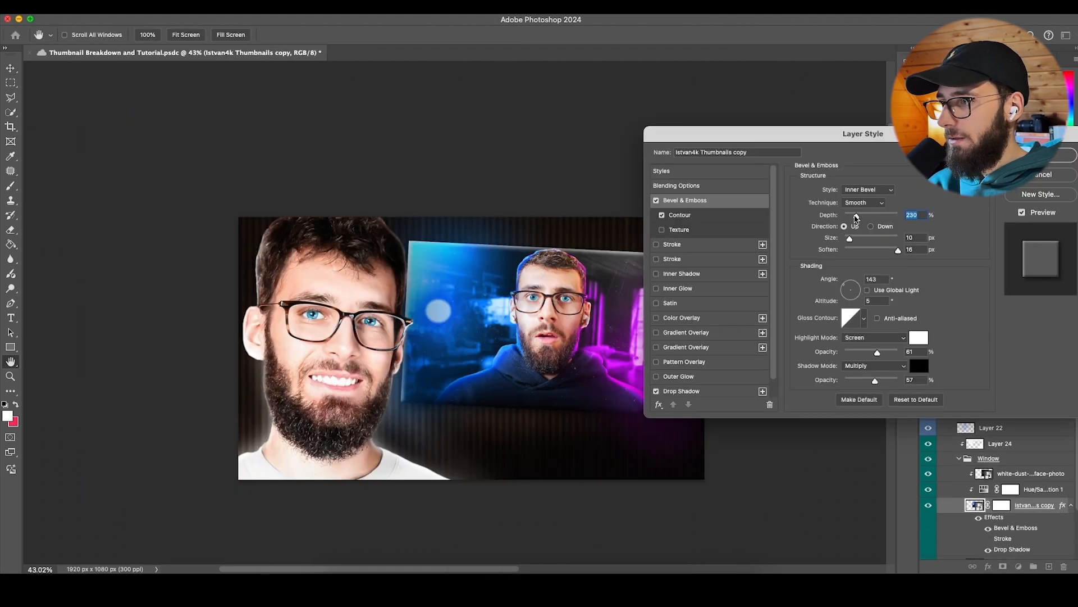
pyautogui.moveTo(852, 214); pyautogui.dragTo(849, 215)
pyautogui.moveTo(850, 237); pyautogui.dragTo(848, 237)
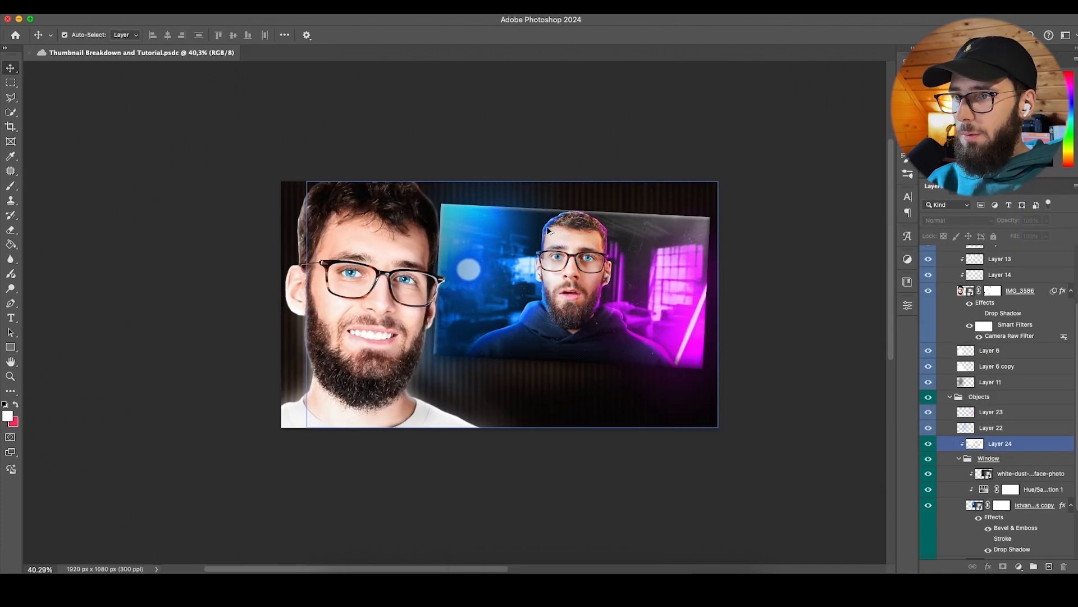
# Step: Delete the unused Layer 15 and Layer 16 from the Subject group and save the document
pyautogui.scroll(2, 401, 211)
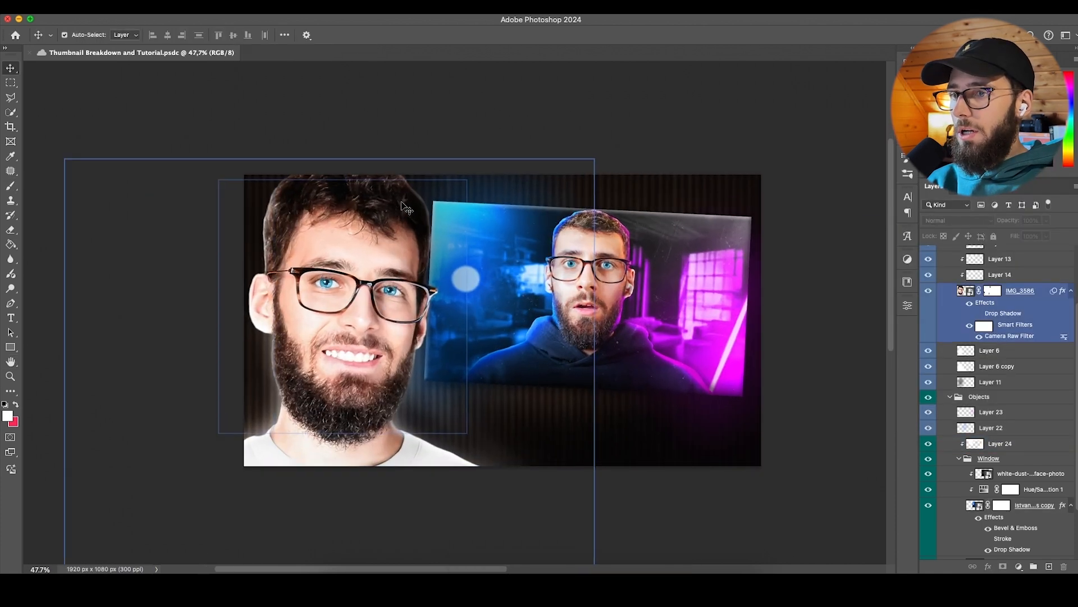
pyautogui.hscroll(2, 520, 202)
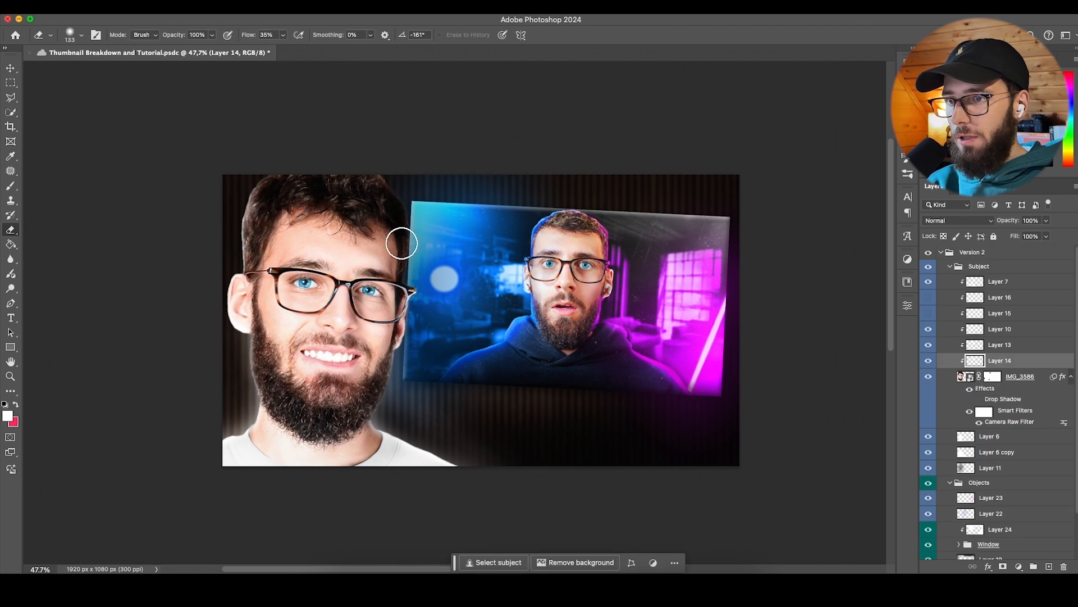
pyautogui.click(952, 281)
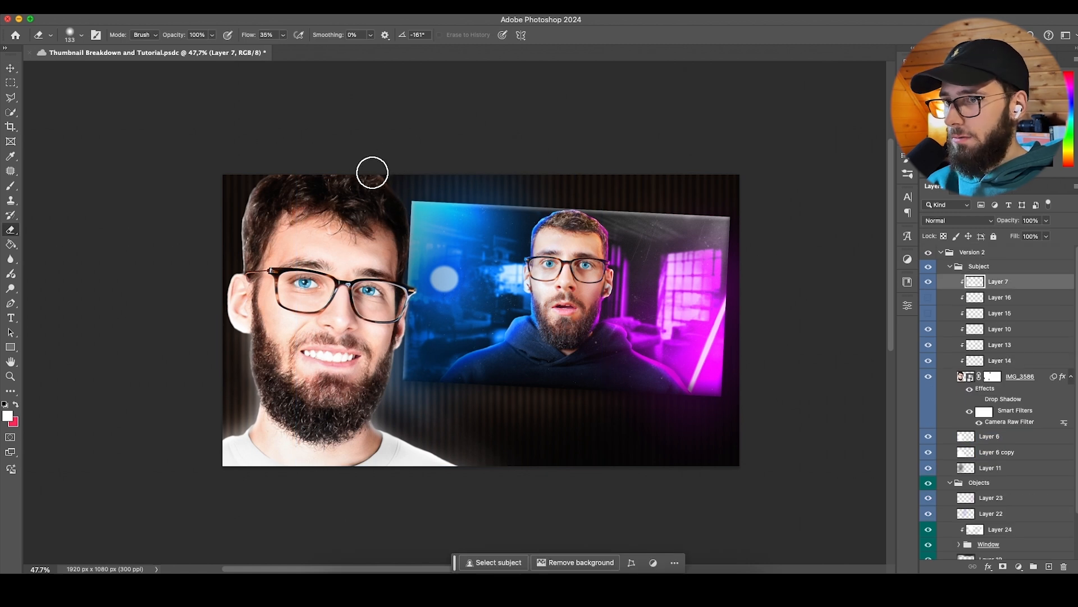
pyautogui.hscroll(-2, 431, 241)
pyautogui.scroll(1, 402, 207)
pyautogui.hscroll(-2, 402, 207)
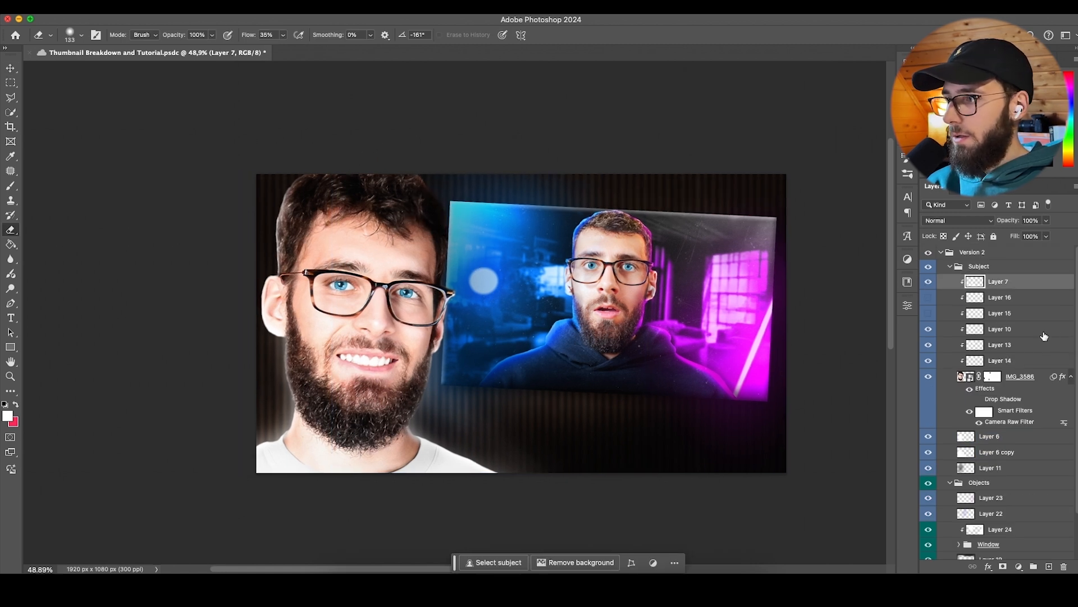
pyautogui.click(996, 296)
pyautogui.keyDown('shift'); pyautogui.click(1008, 315); pyautogui.keyUp('shift')
pyautogui.click(929, 298)
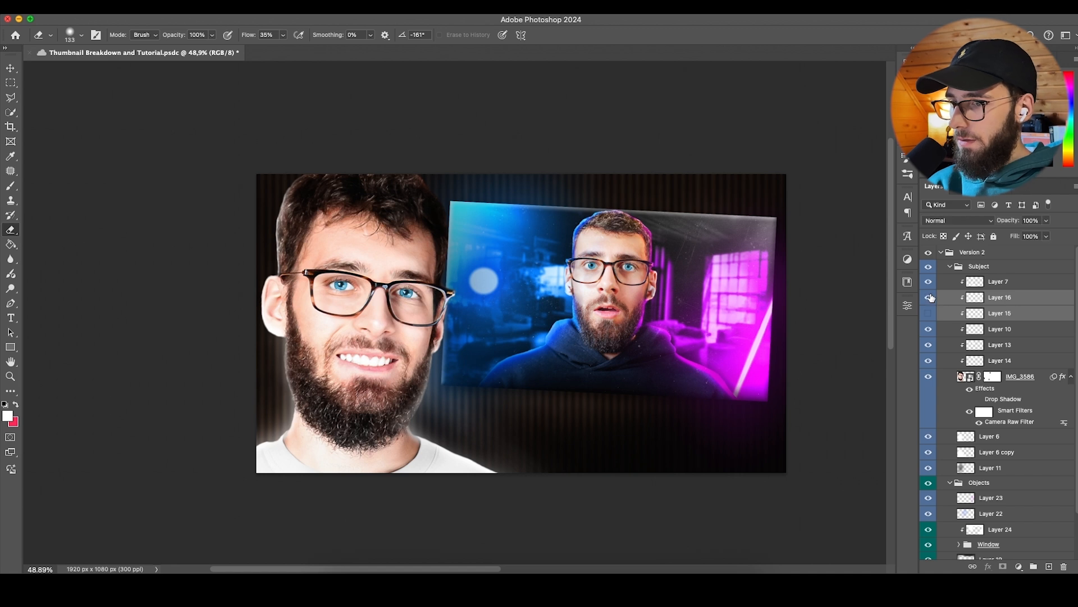
pyautogui.press('BackSpace')
pyautogui.press('super+s')
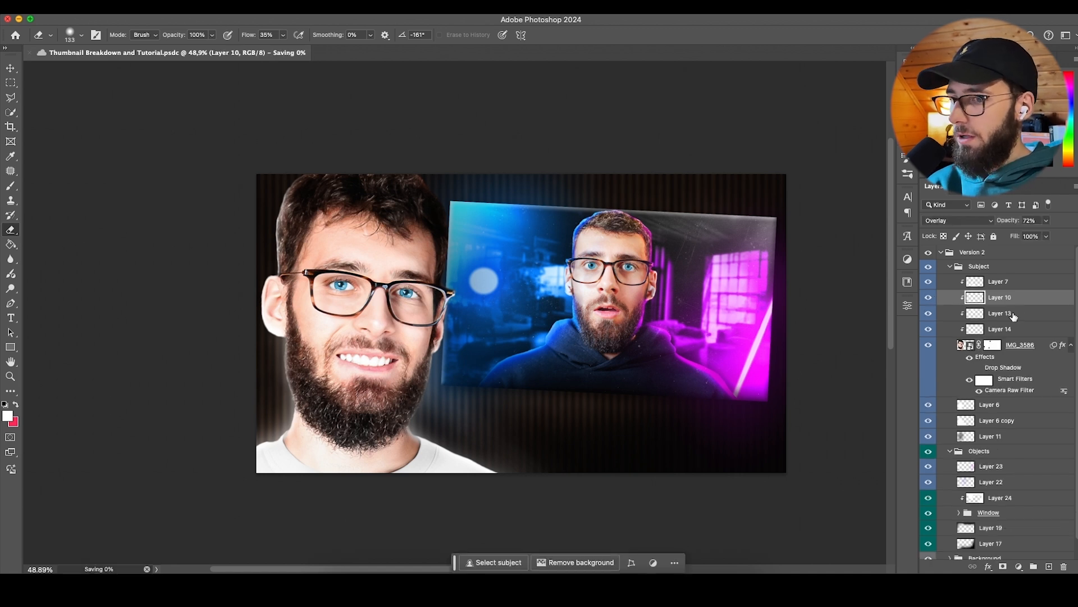
# Step: Add a new layer above Layer 7 in the Subject group
pyautogui.click(1004, 288)
pyautogui.click(1049, 566)
pyautogui.scroll(1, 357, 279)
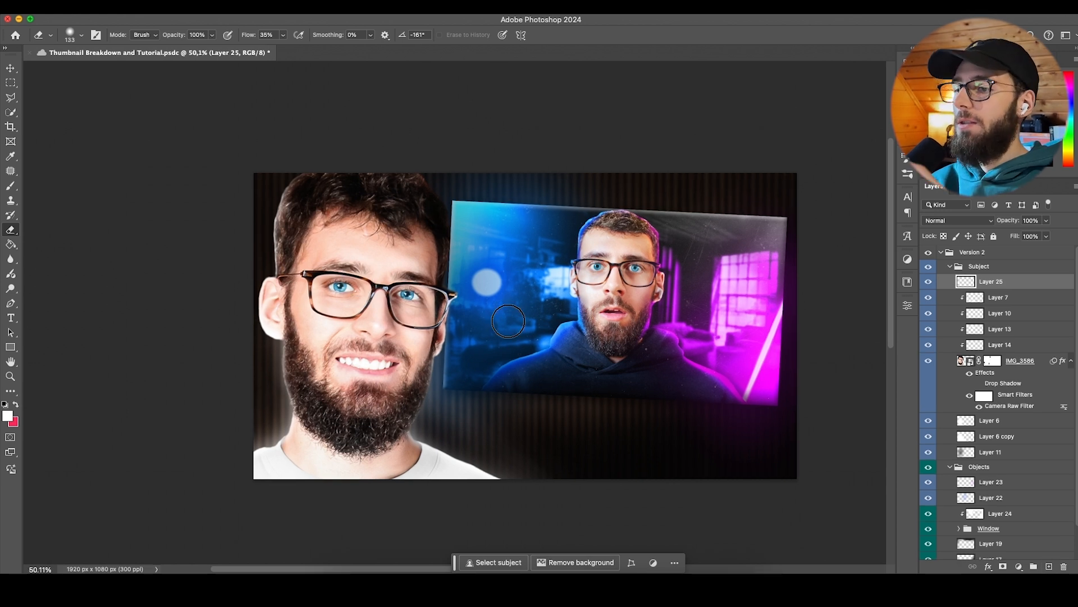
# Step: Erase Layer 11 where it overlaps the blue side of the tilted picture, using a 316 px eraser at 35% flow
pyautogui.scroll(-1, 963, 446)
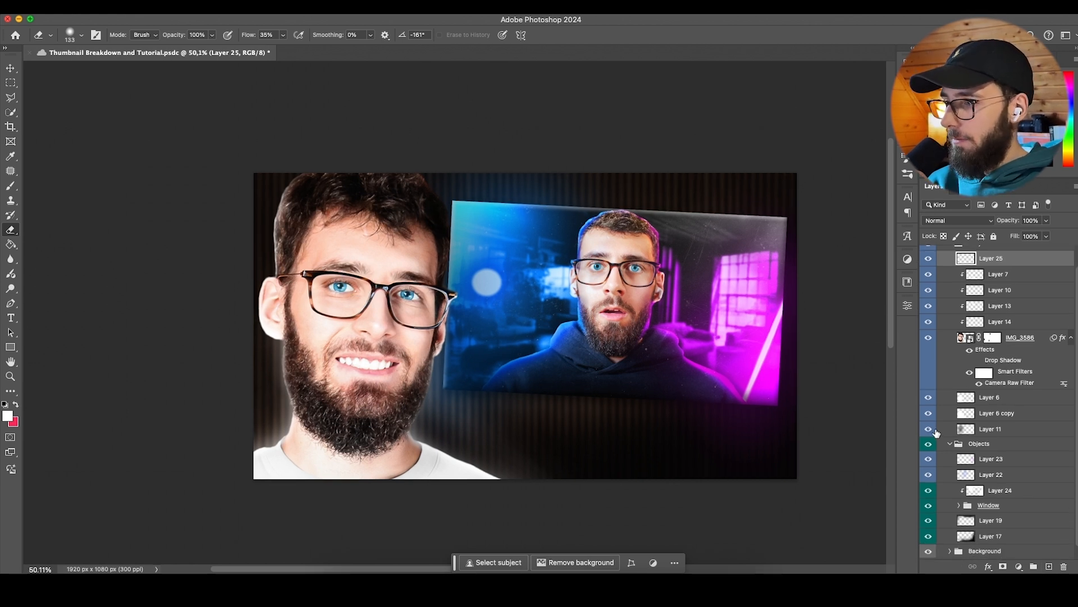
pyautogui.click(1005, 431)
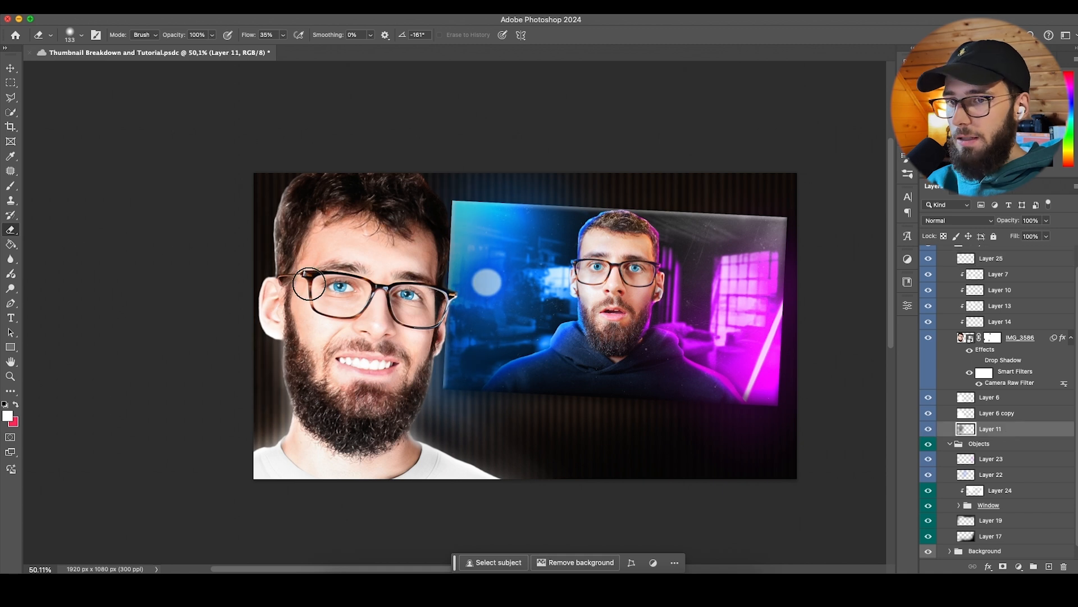
pyautogui.moveTo(487, 285)
pyautogui.mouseDown()
pyautogui.moveTo(514, 264)
pyautogui.moveTo(494, 207)
pyautogui.moveTo(483, 368)
pyautogui.mouseUp()
pyautogui.rightClick(520, 258)
pyautogui.click(624, 298)
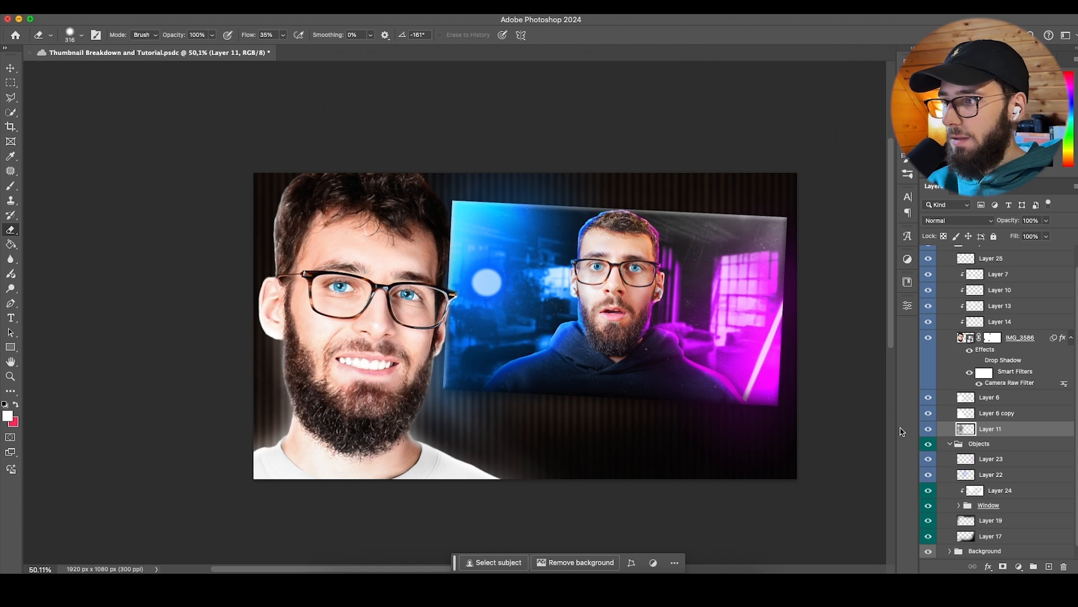
# Step: Compare the area between the portrait and the tilted picture with Layer 11 hidden and shown
pyautogui.click(928, 429)
pyautogui.click(928, 429)
pyautogui.click(928, 429)
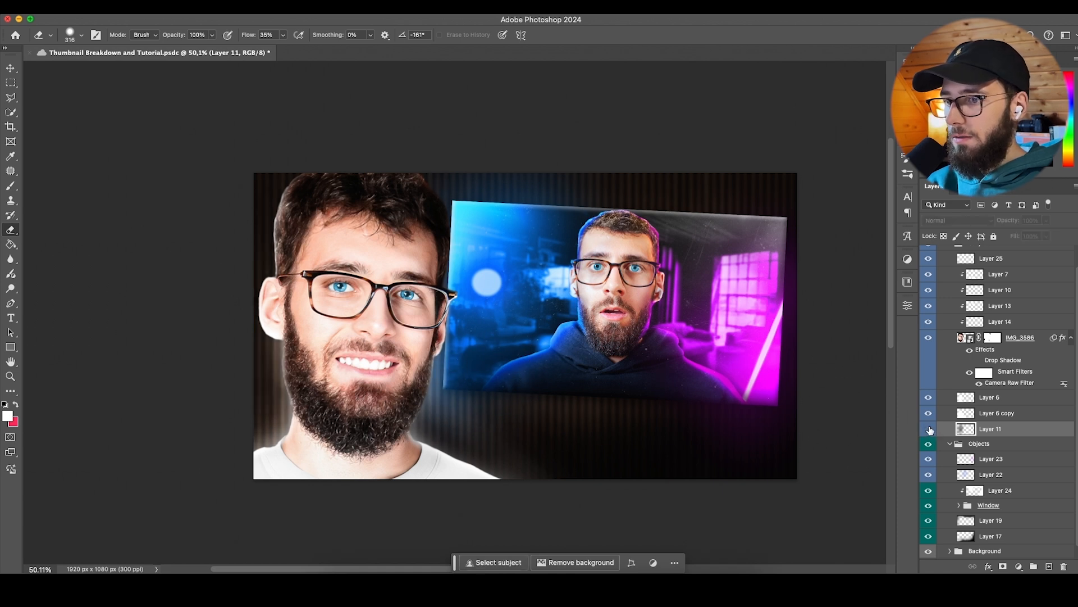
pyautogui.click(929, 430)
pyautogui.click(929, 430)
pyautogui.click(929, 430)
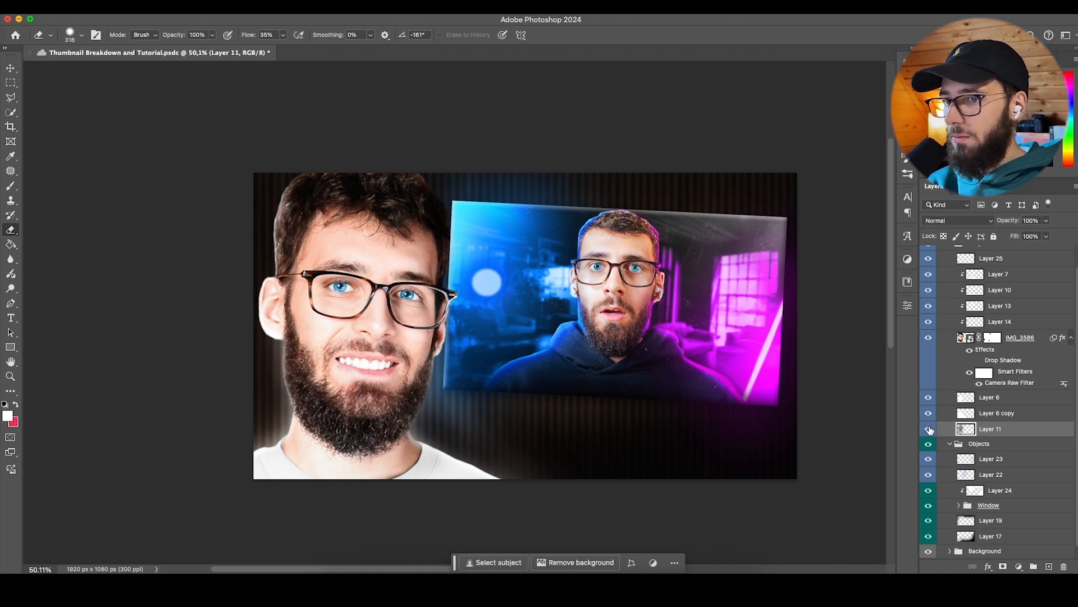
pyautogui.click(934, 430)
pyautogui.click(933, 430)
# Step: Try the Lighter Color blend mode on Layer 23 and compare the glow with Layer 22 hidden and shown
pyautogui.scroll(3, 591, 304)
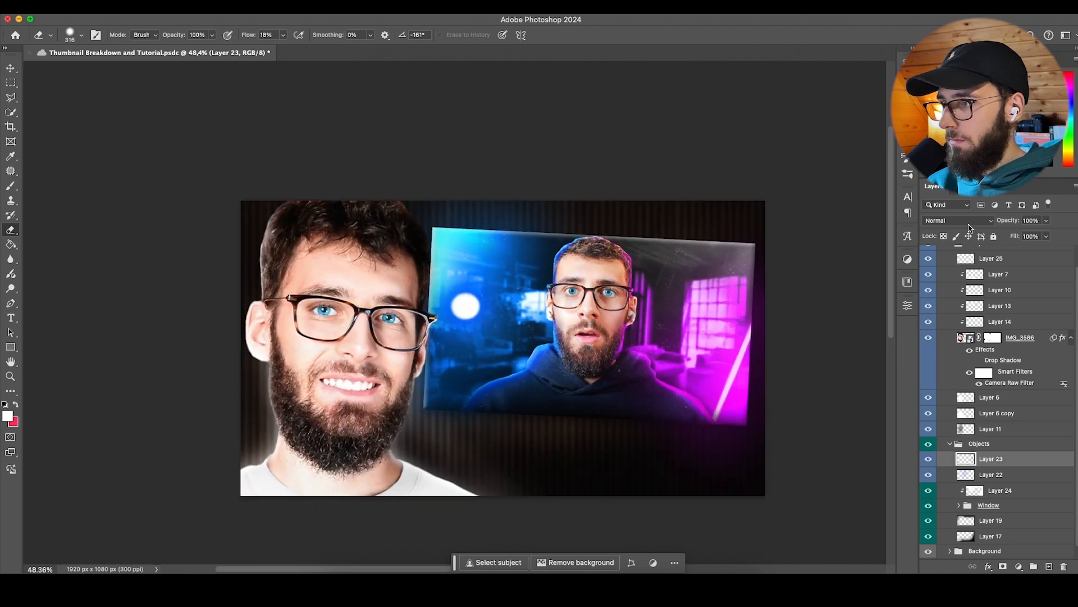
pyautogui.click(959, 220)
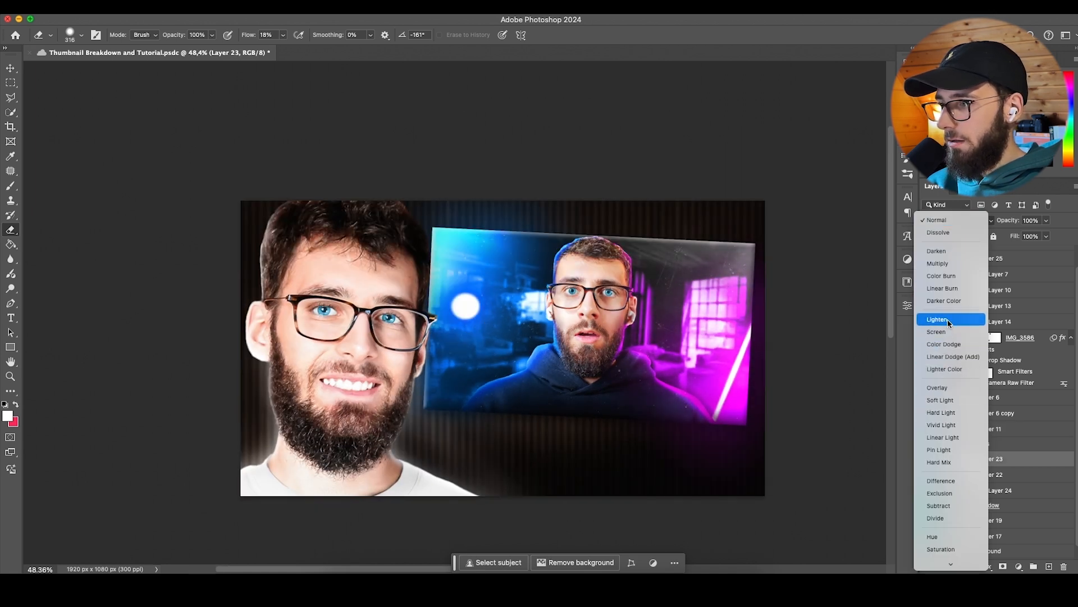
pyautogui.click(948, 368)
pyautogui.scroll(-2, 715, 370)
pyautogui.hscroll(1, 693, 373)
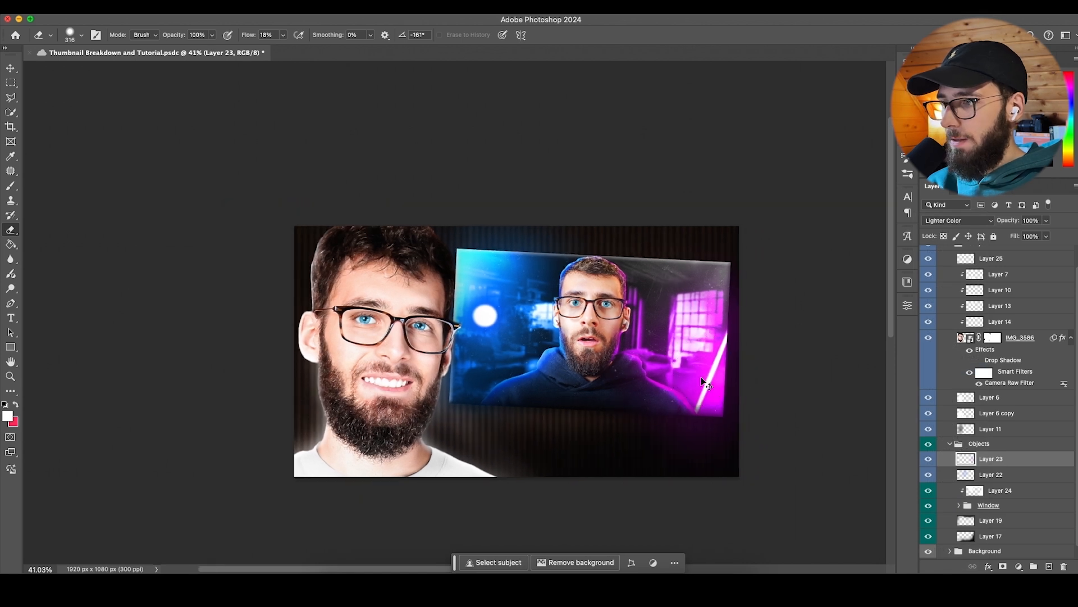
pyautogui.click(929, 476)
pyautogui.click(929, 476)
pyautogui.press('super+z')
pyautogui.click(929, 476)
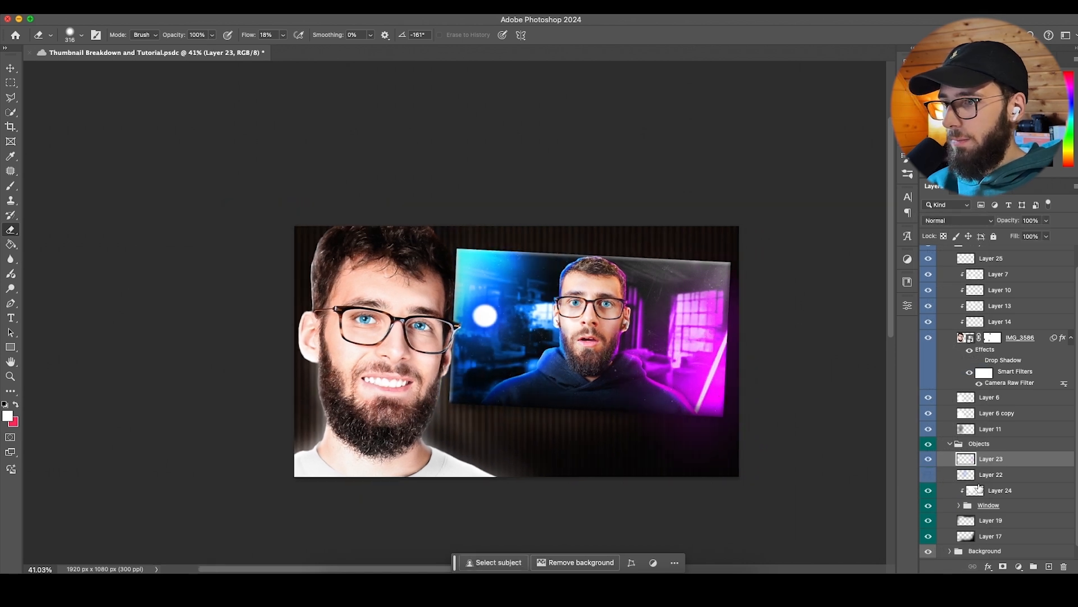
pyautogui.click(929, 475)
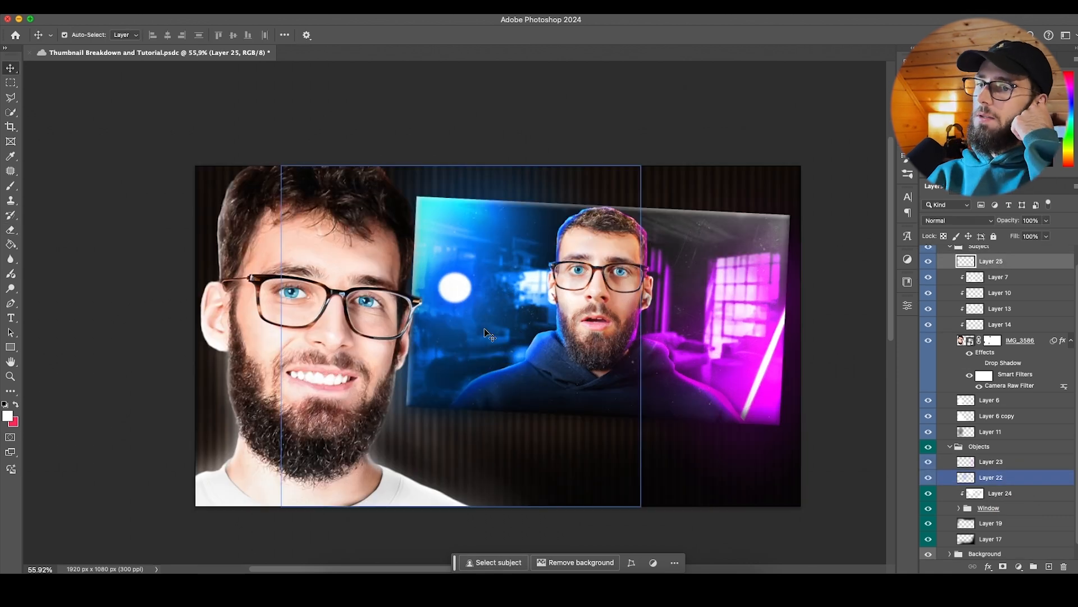
# Step: Clip Layer 25 to the portrait and brush a blue rim light along the hair, face and shoulder facing the tilted picture
pyautogui.scroll(2, 1043, 384)
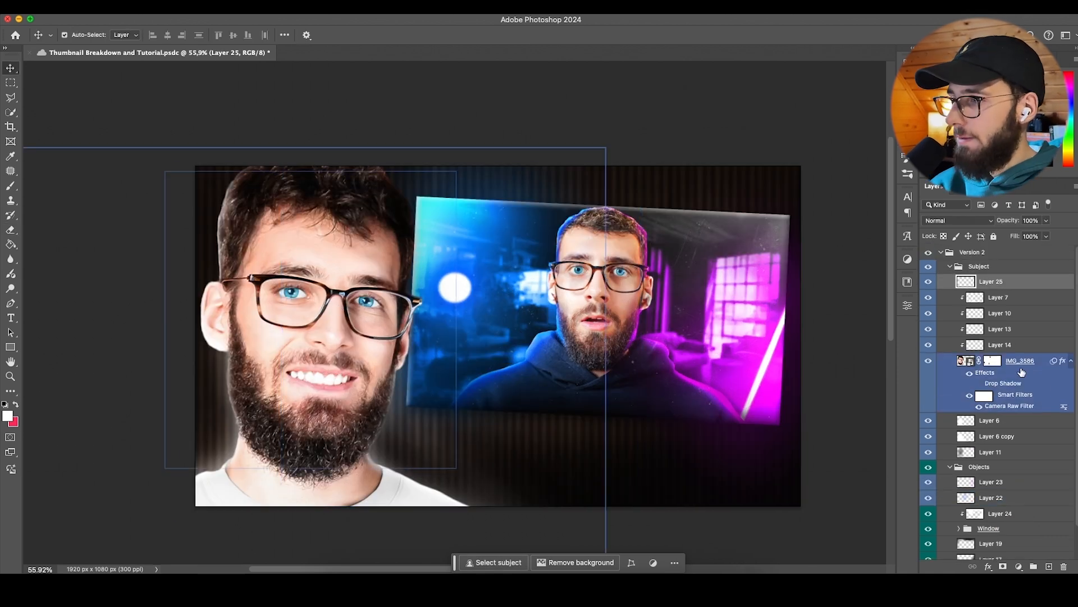
pyautogui.click(929, 283)
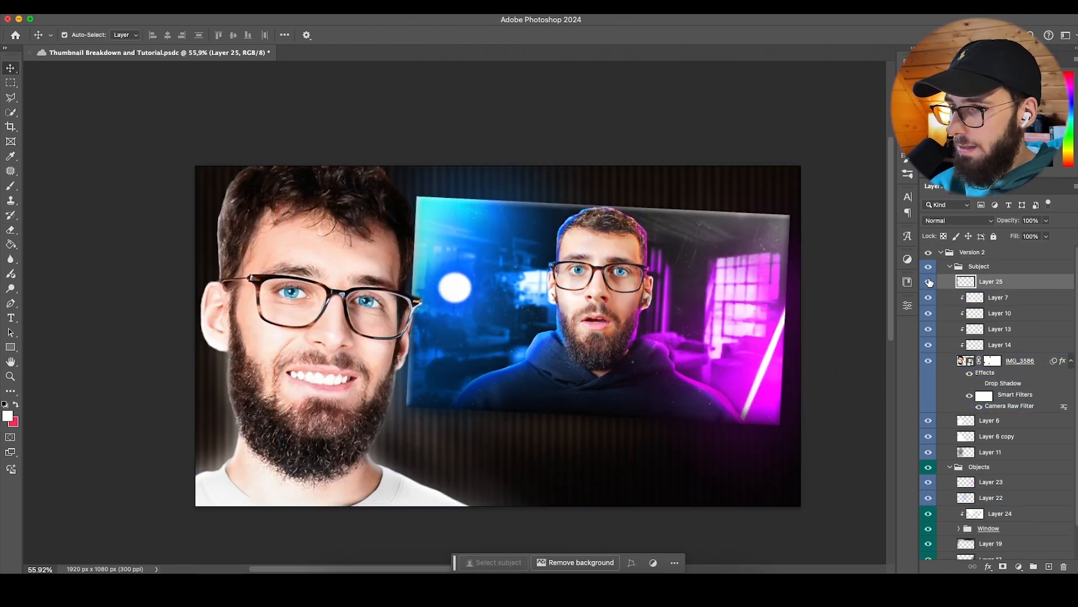
pyautogui.hscroll(-4, 682, 331)
pyautogui.press('b')
pyautogui.hscroll(2, 281, 242)
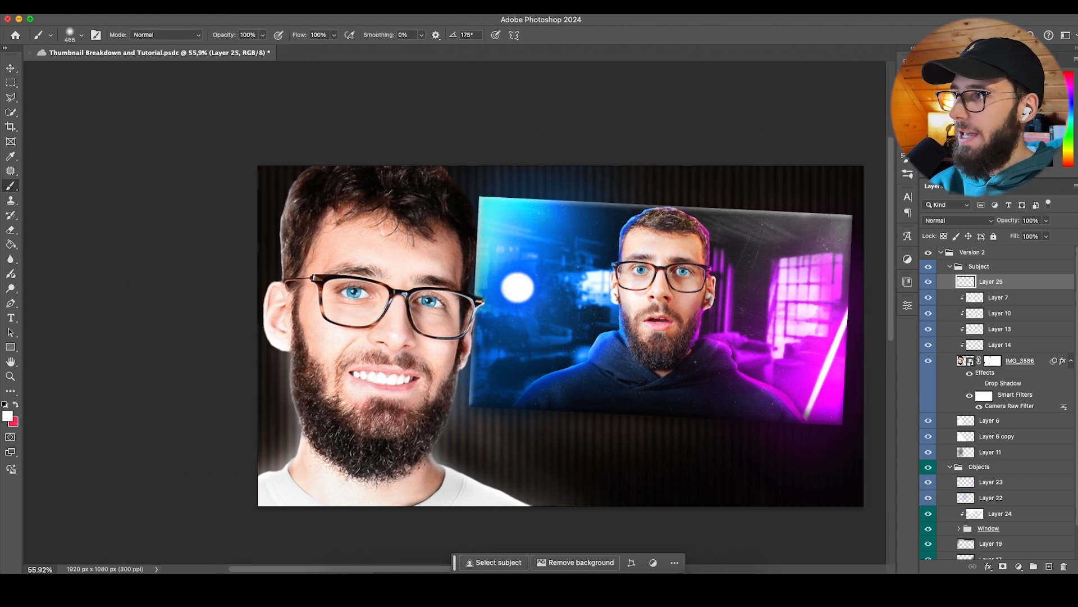
pyautogui.moveTo(580, 369); pyautogui.dragTo(517, 236)
pyautogui.rightClick(997, 281)
pyautogui.click(910, 507)
pyautogui.moveTo(474, 184)
pyautogui.mouseDown()
pyautogui.moveTo(506, 169)
pyautogui.moveTo(518, 284)
pyautogui.moveTo(525, 223)
pyautogui.mouseUp()
pyautogui.press('[')
pyautogui.press('[')
pyautogui.moveTo(505, 180)
pyautogui.mouseDown()
pyautogui.moveTo(513, 294)
pyautogui.moveTo(500, 488)
pyautogui.mouseUp()
pyautogui.moveTo(492, 431); pyautogui.dragTo(463, 431)
pyautogui.moveTo(595, 496); pyautogui.dragTo(574, 506)
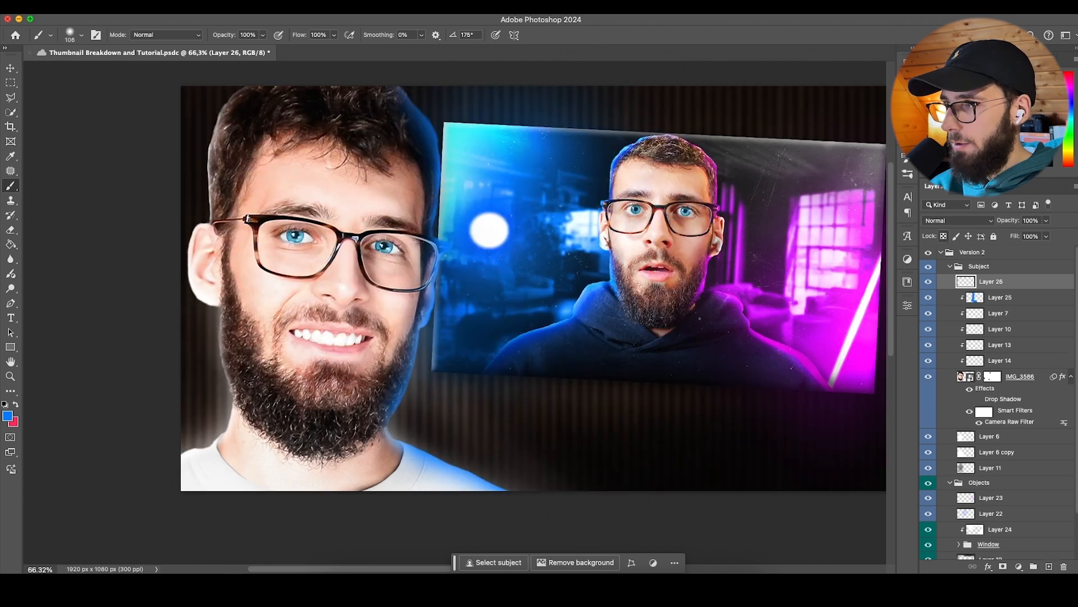
# Step: Clip Layer 26 to the portrait, brush white along the blue rim-lit edge, and set the layer to Overlay
pyautogui.click(949, 73)
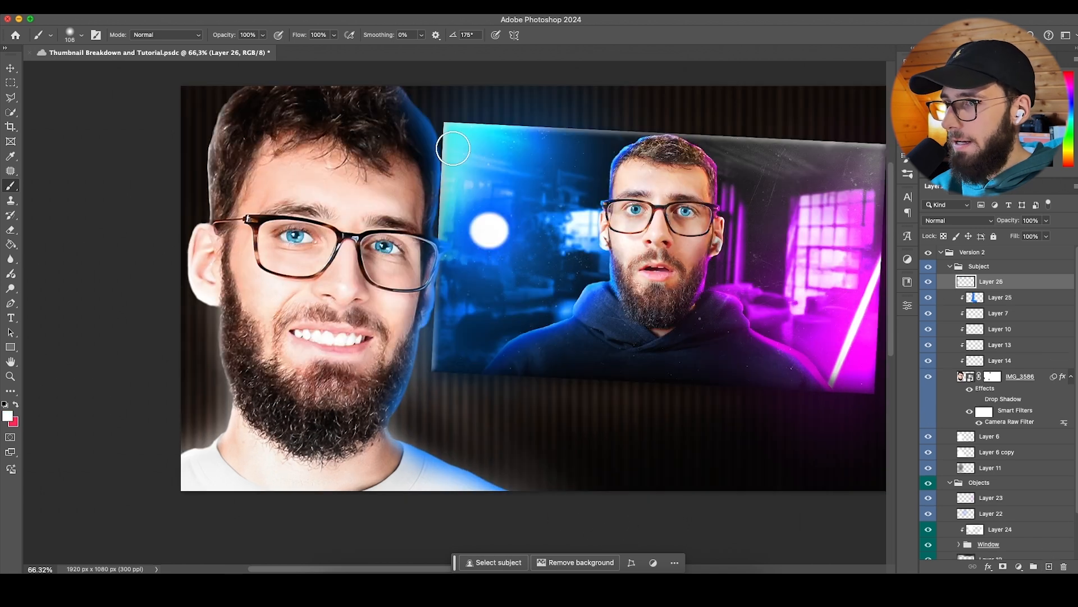
pyautogui.rightClick(997, 285)
pyautogui.click(921, 501)
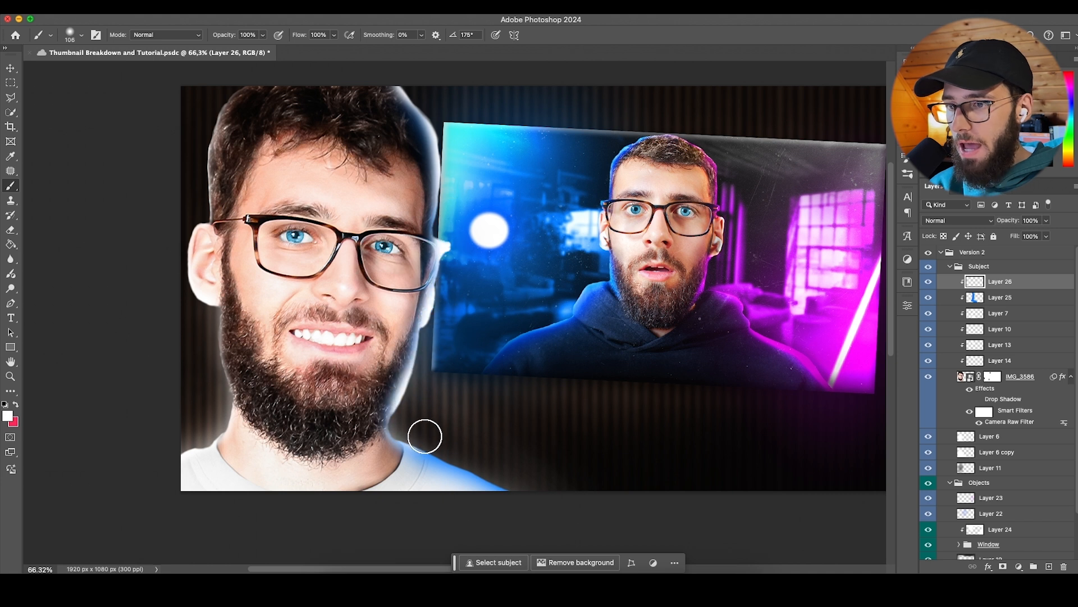
pyautogui.click(957, 220)
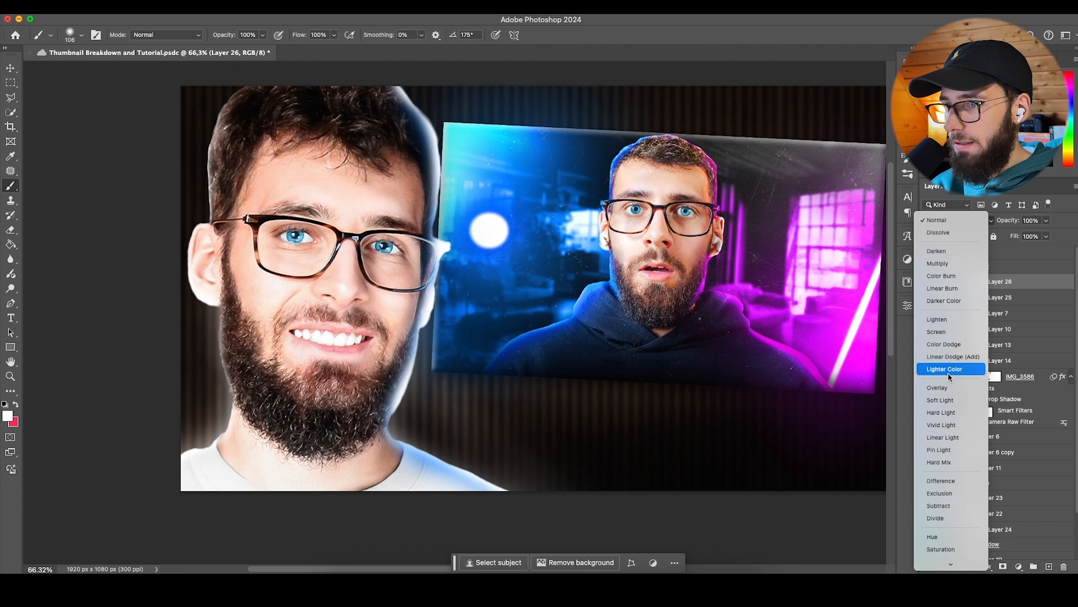
pyautogui.click(937, 388)
pyautogui.scroll(3, 411, 291)
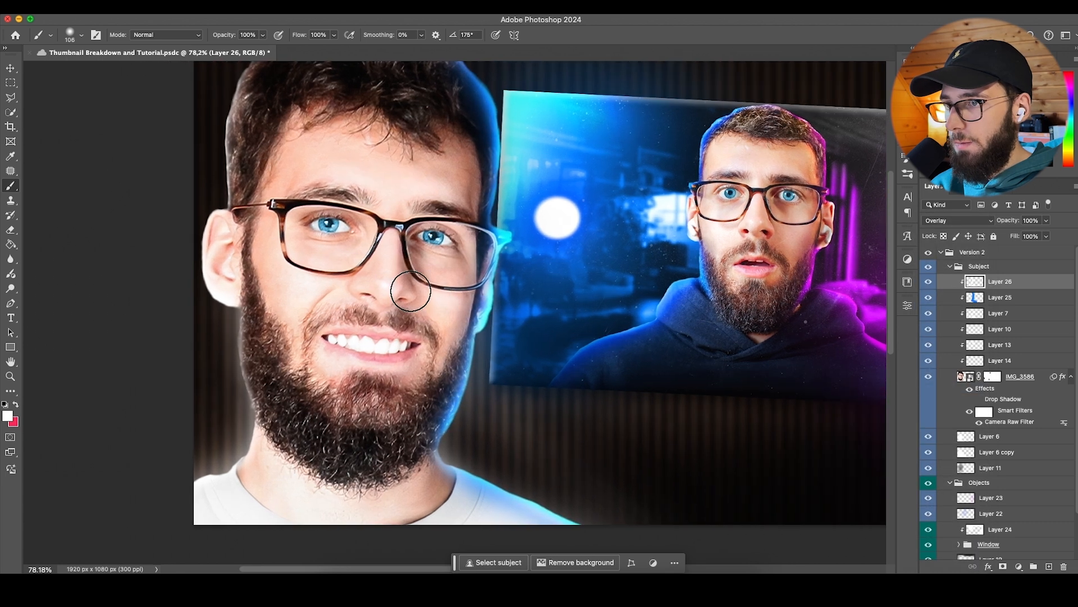
# Step: Erase excess Overlay highlight on Layer 26 around the portrait's glasses with a 68 px eraser at 18% flow
pyautogui.scroll(-3, 413, 289)
pyautogui.press('e')
pyautogui.scroll(1, 531, 268)
pyautogui.scroll(5, 514, 262)
pyautogui.moveTo(509, 265); pyautogui.dragTo(416, 255)
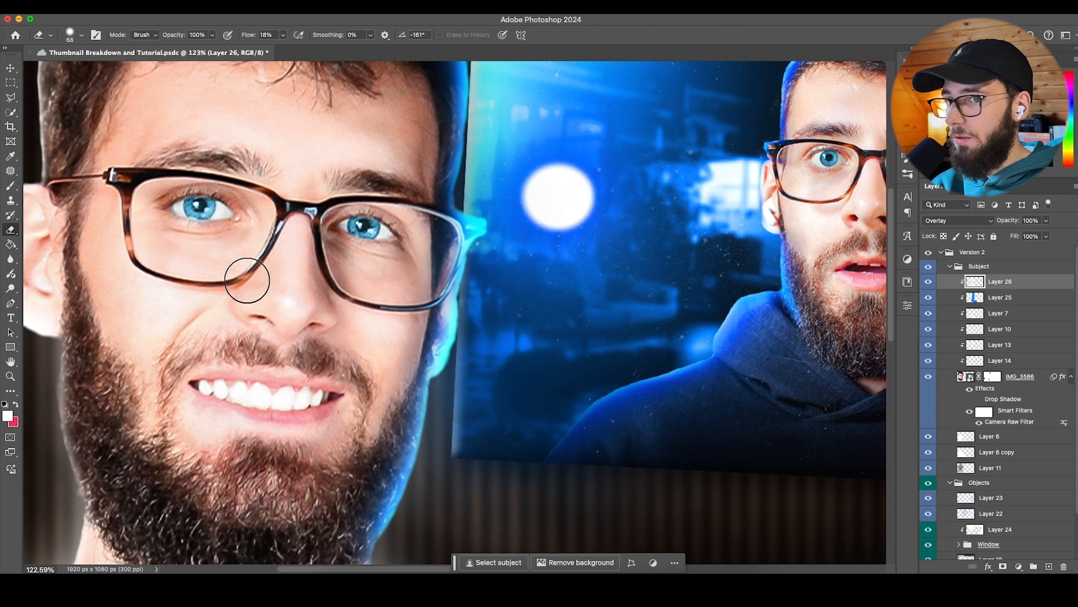
# Step: Try erasing the inner part of the blue rim light over the hair on Layer 25 at 81% flow
pyautogui.rightClick(607, 276)
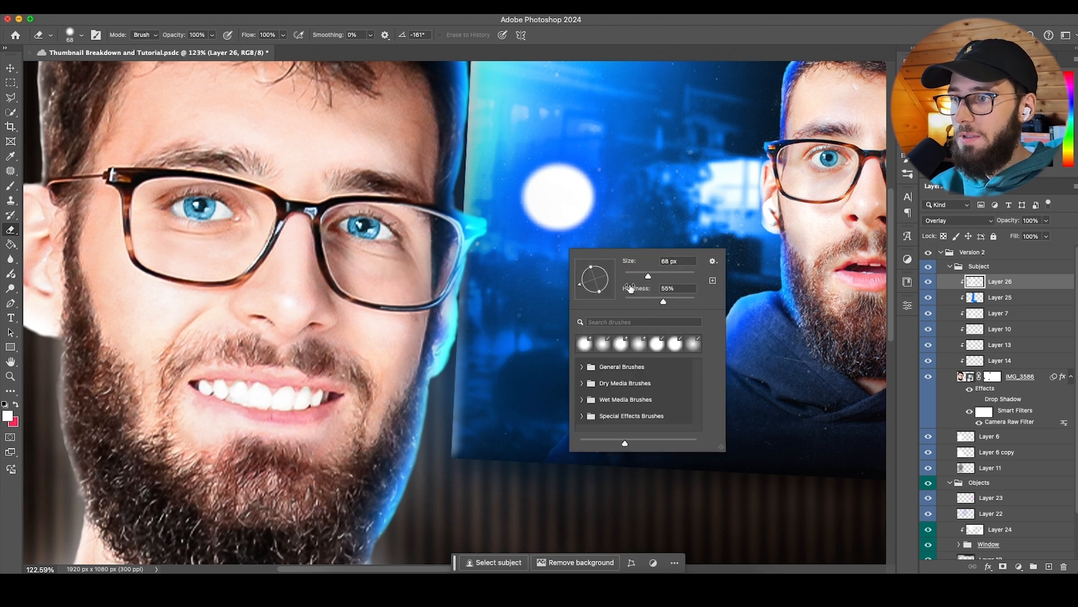
pyautogui.click(337, 252)
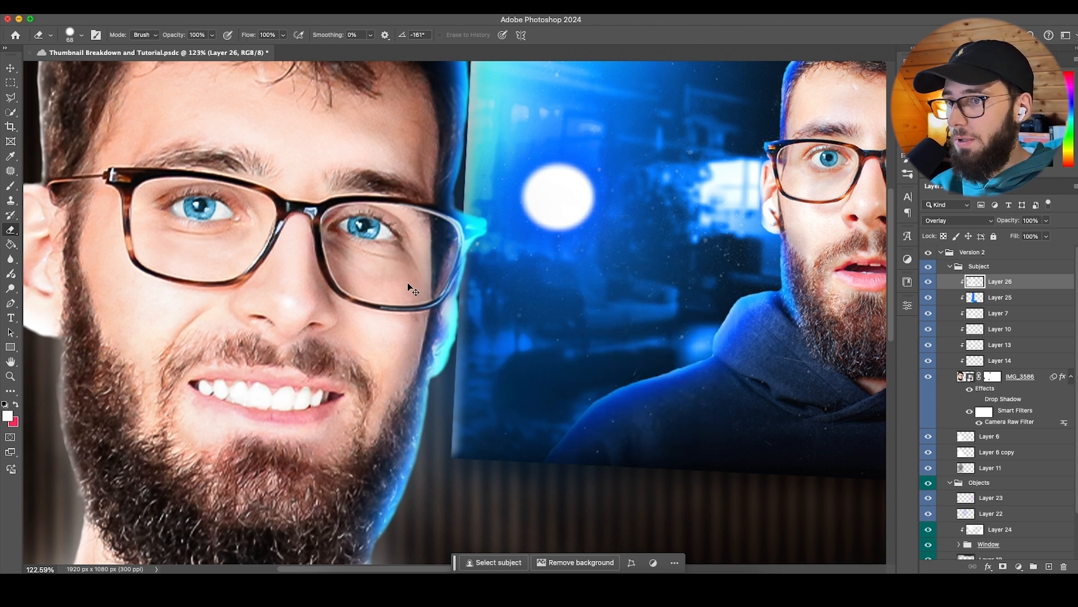
pyautogui.click(1005, 301)
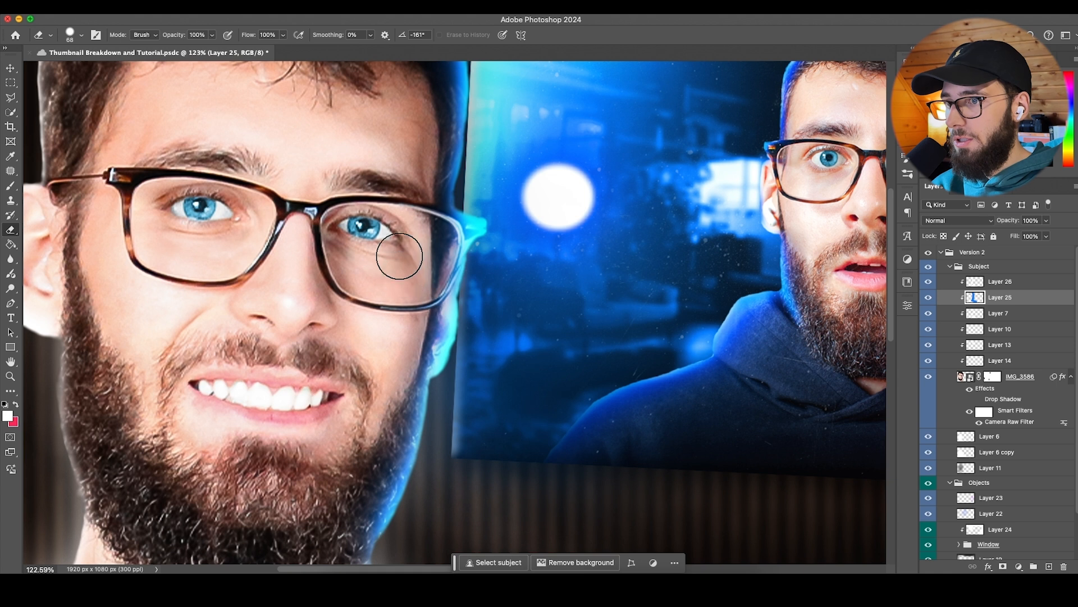
pyautogui.rightClick(430, 280)
pyautogui.moveTo(253, 35); pyautogui.dragTo(245, 36)
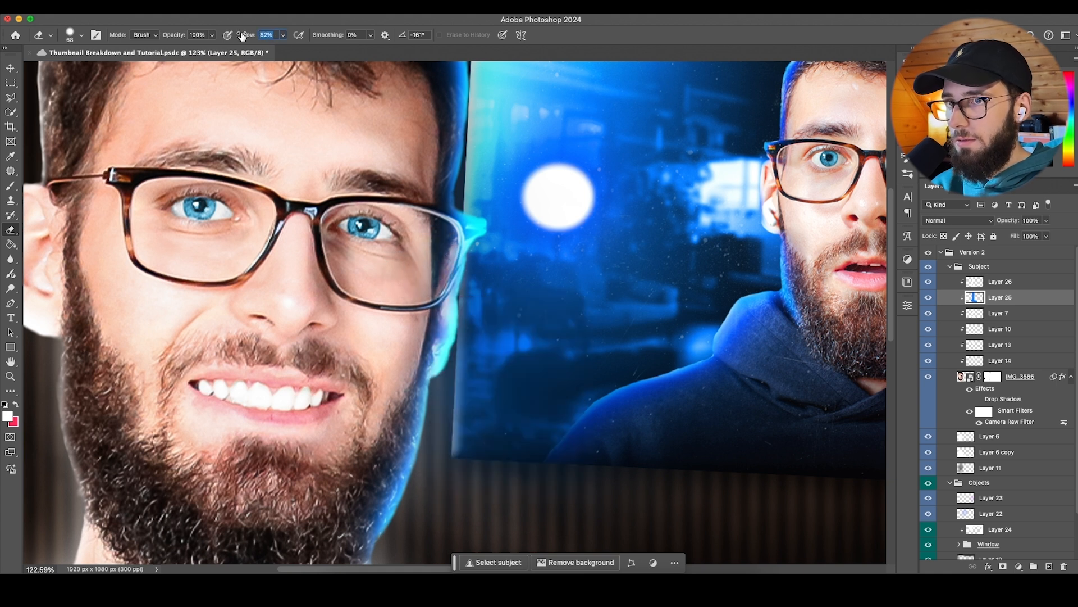
pyautogui.scroll(5, 390, 243)
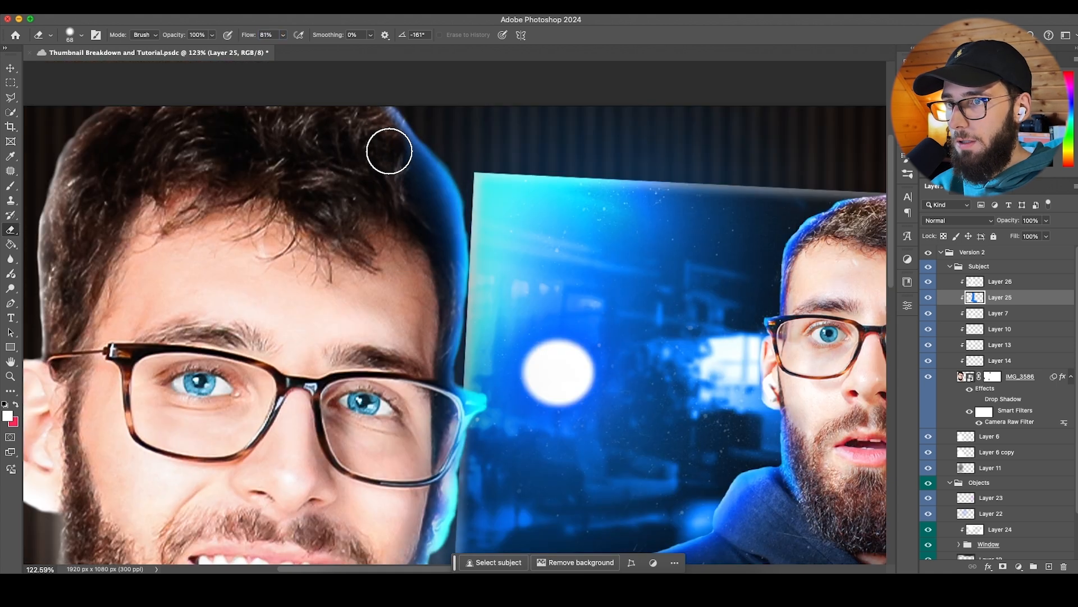
pyautogui.moveTo(392, 134)
pyautogui.mouseDown()
pyautogui.moveTo(387, 191)
pyautogui.moveTo(381, 181)
pyautogui.mouseUp()
pyautogui.press('super+z')
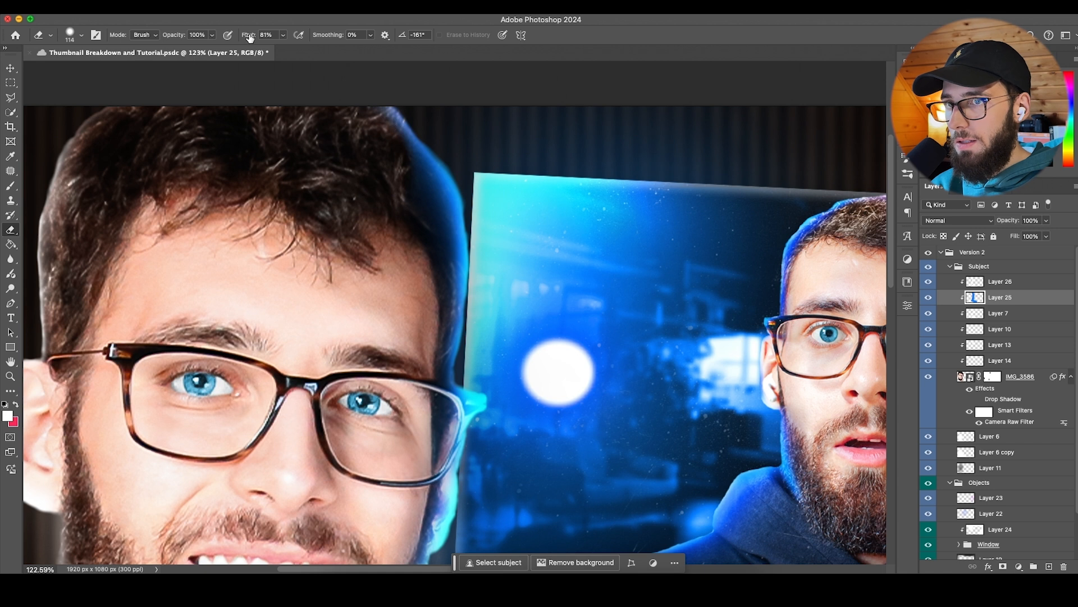
# Step: Soften the blue rim light over the hair and glasses on Layer 25 with the eraser at 12% flow, using smaller tips near the frame
pyautogui.moveTo(358, 134)
pyautogui.mouseDown()
pyautogui.moveTo(389, 197)
pyautogui.moveTo(406, 186)
pyautogui.moveTo(426, 289)
pyautogui.moveTo(429, 261)
pyautogui.moveTo(410, 373)
pyautogui.moveTo(426, 397)
pyautogui.moveTo(404, 411)
pyautogui.moveTo(460, 404)
pyautogui.mouseUp()
pyautogui.press('[')
pyautogui.press('[')
pyautogui.press('[')
pyautogui.press('[')
pyautogui.press('[')
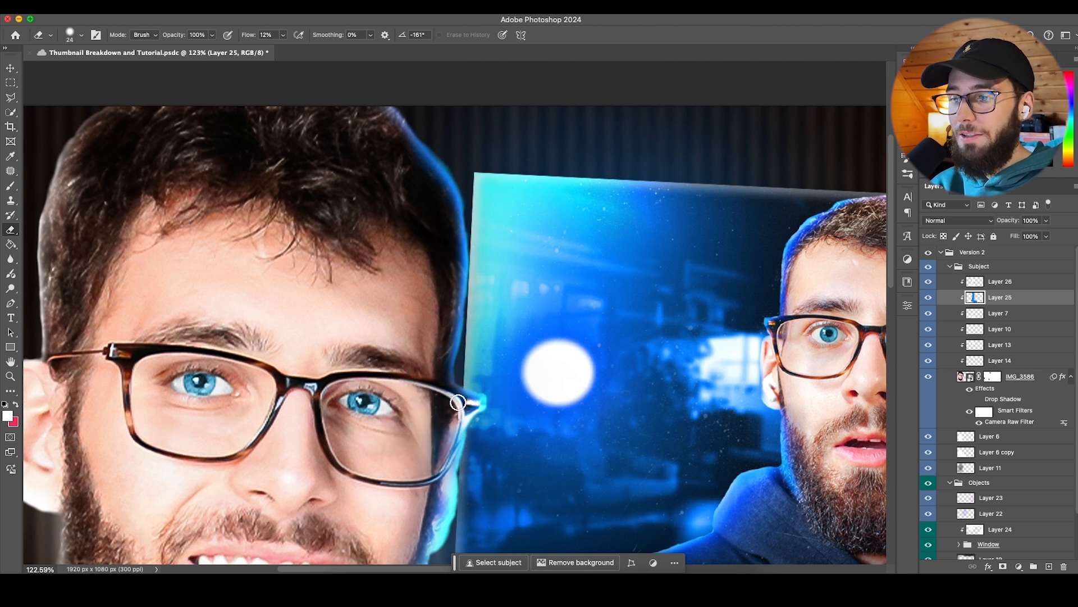
pyautogui.moveTo(455, 413)
pyautogui.mouseDown()
pyautogui.moveTo(416, 415)
pyautogui.moveTo(427, 414)
pyautogui.mouseUp()
pyautogui.moveTo(425, 410)
pyautogui.mouseDown()
pyautogui.moveTo(435, 415)
pyautogui.moveTo(422, 444)
pyautogui.mouseUp()
pyautogui.moveTo(444, 425); pyautogui.dragTo(423, 425)
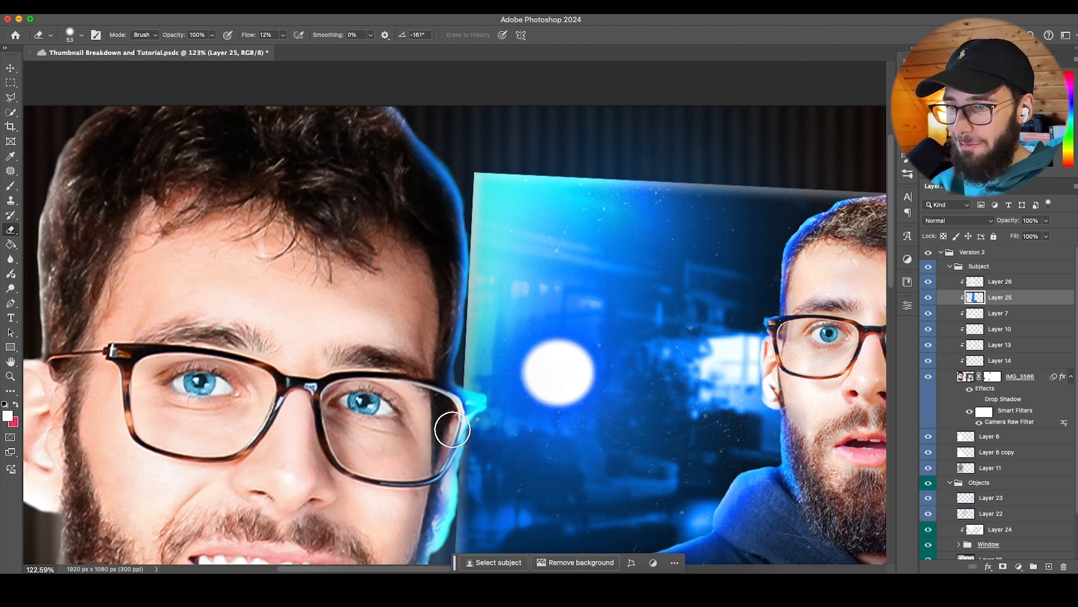
pyautogui.scroll(-2, 441, 437)
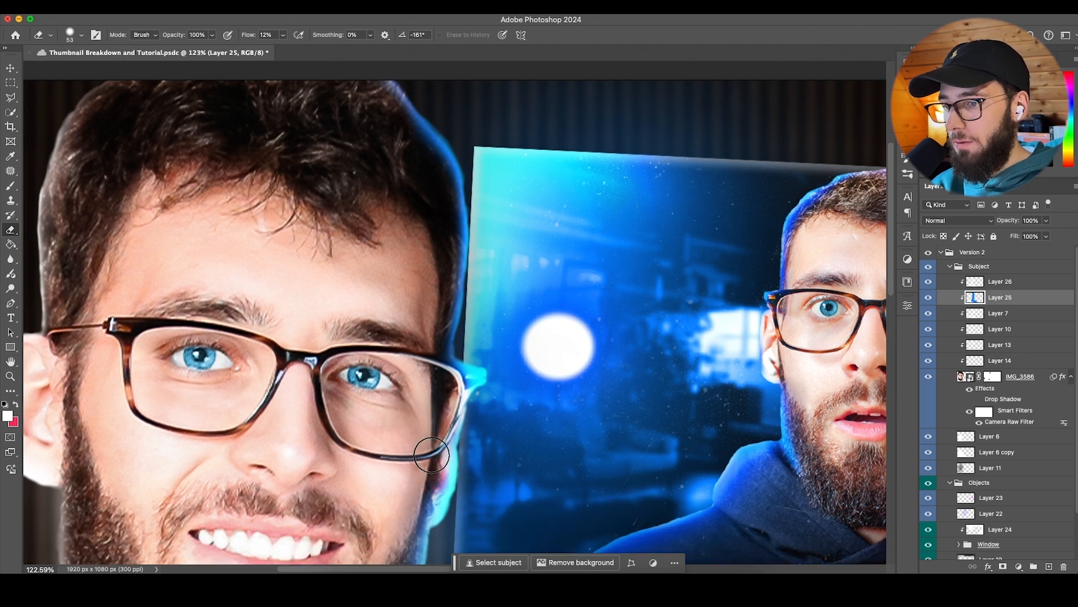
# Step: Soften the blue rim light along the jaw and beard on Layer 25 with the 53 px eraser at 12% flow
pyautogui.scroll(-8, 435, 483)
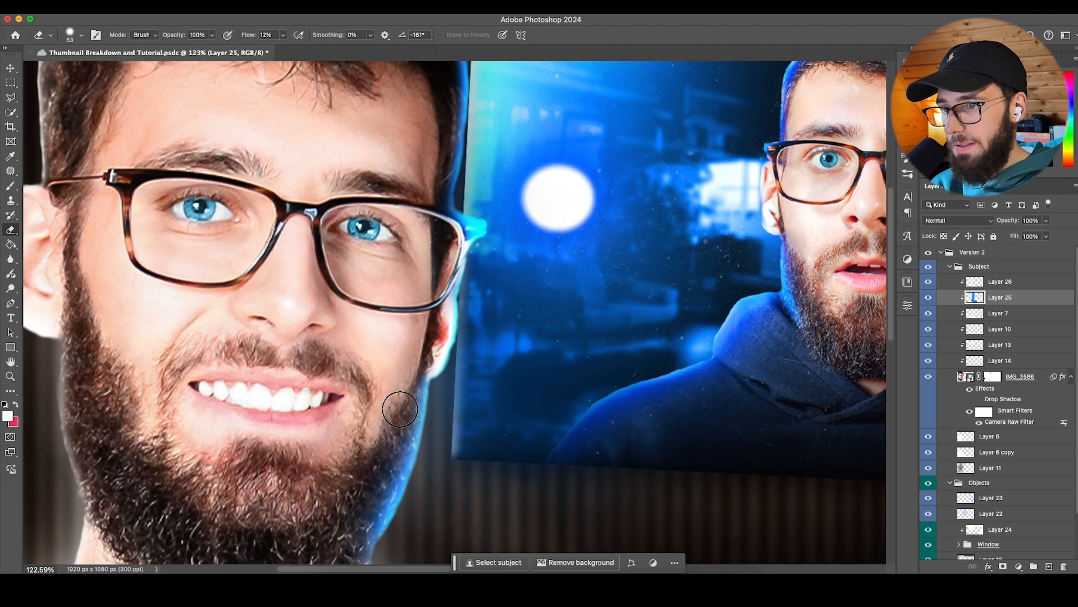
pyautogui.scroll(-3, 392, 457)
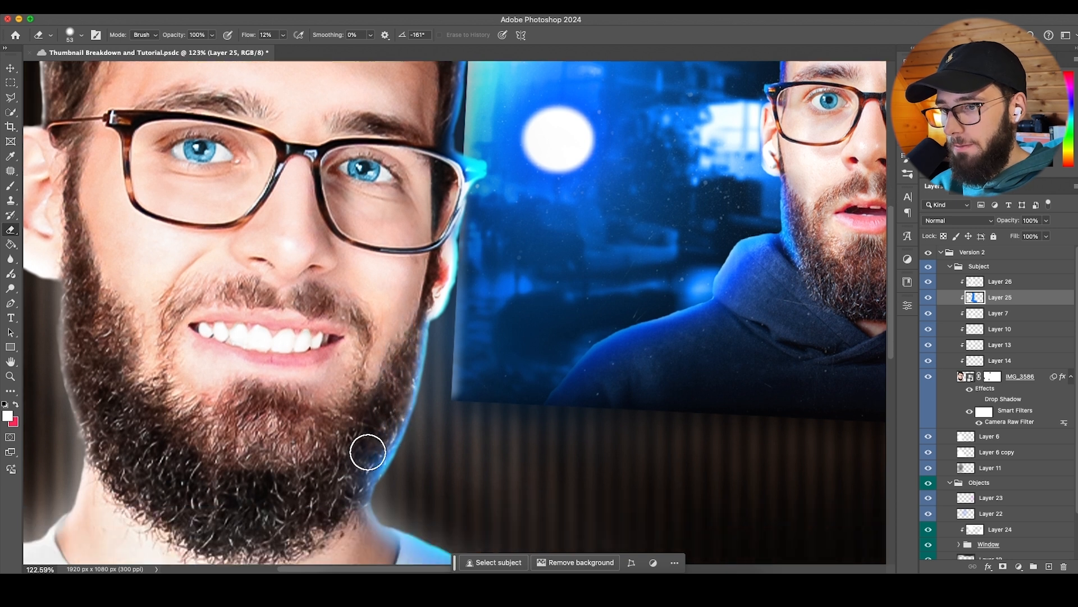
pyautogui.scroll(-3, 359, 466)
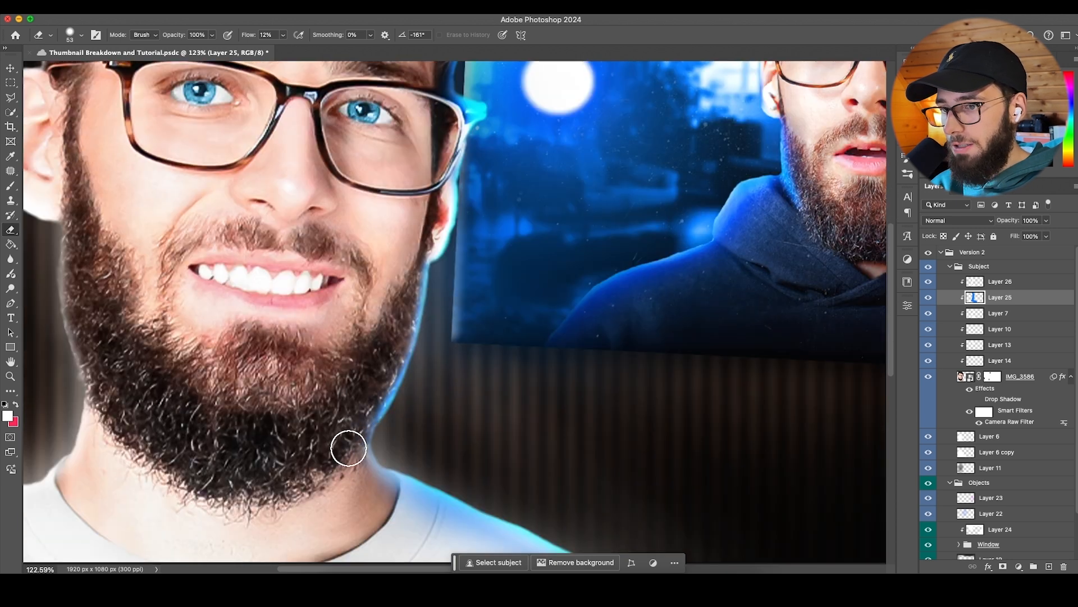
pyautogui.scroll(-3, 349, 447)
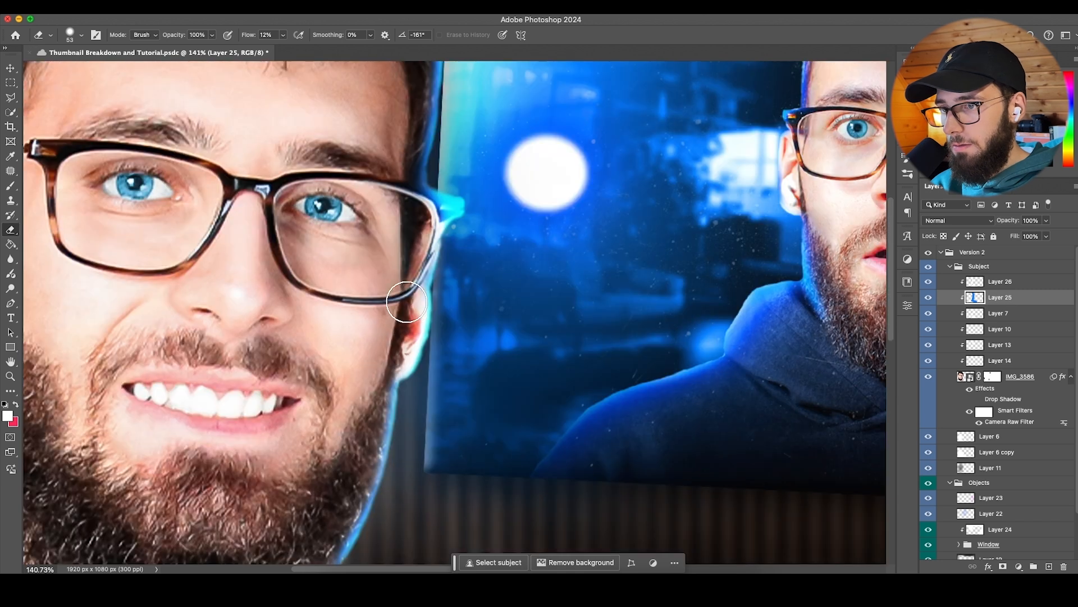
pyautogui.scroll(-2, 402, 300)
pyautogui.scroll(-6, 389, 245)
pyautogui.scroll(2, 382, 159)
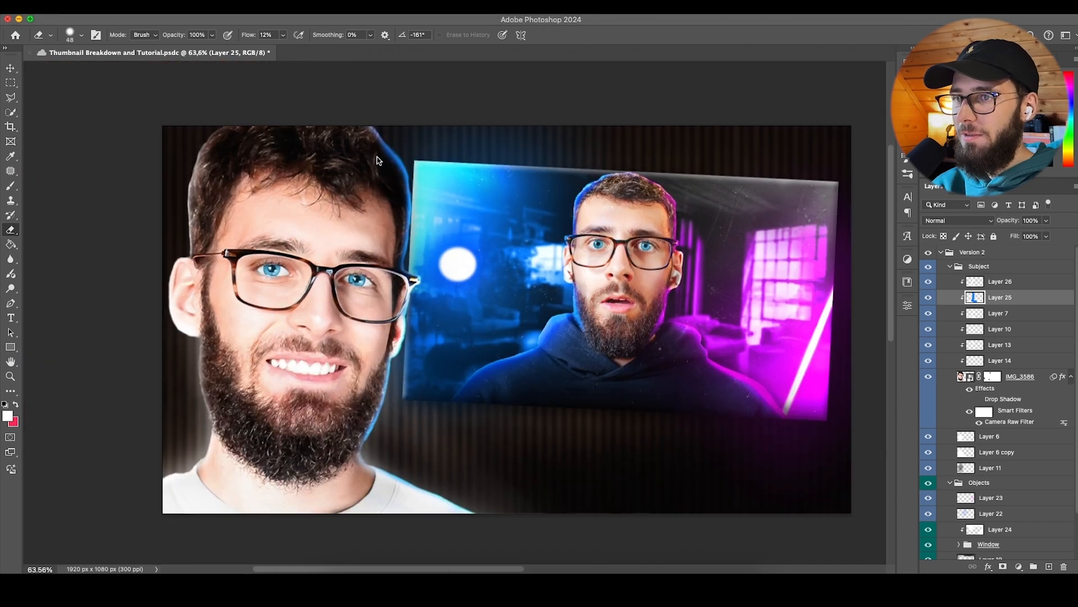
pyautogui.scroll(1, 378, 161)
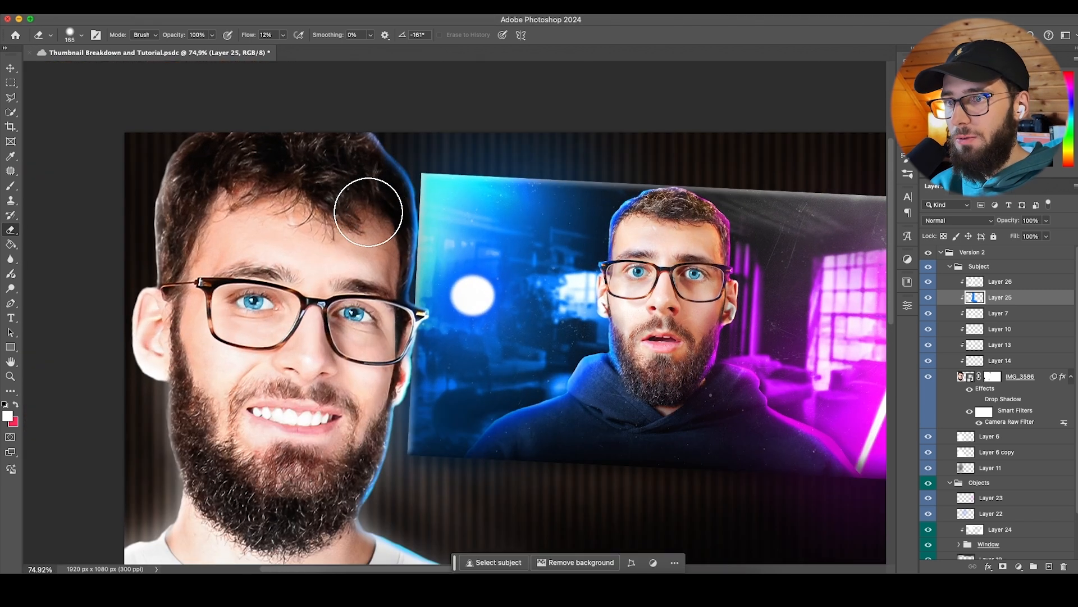
# Step: Add a new layer at the top of the Subject group and clip it to the portrait
pyautogui.scroll(-1, 371, 209)
pyautogui.click(1050, 566)
pyautogui.rightClick(999, 285)
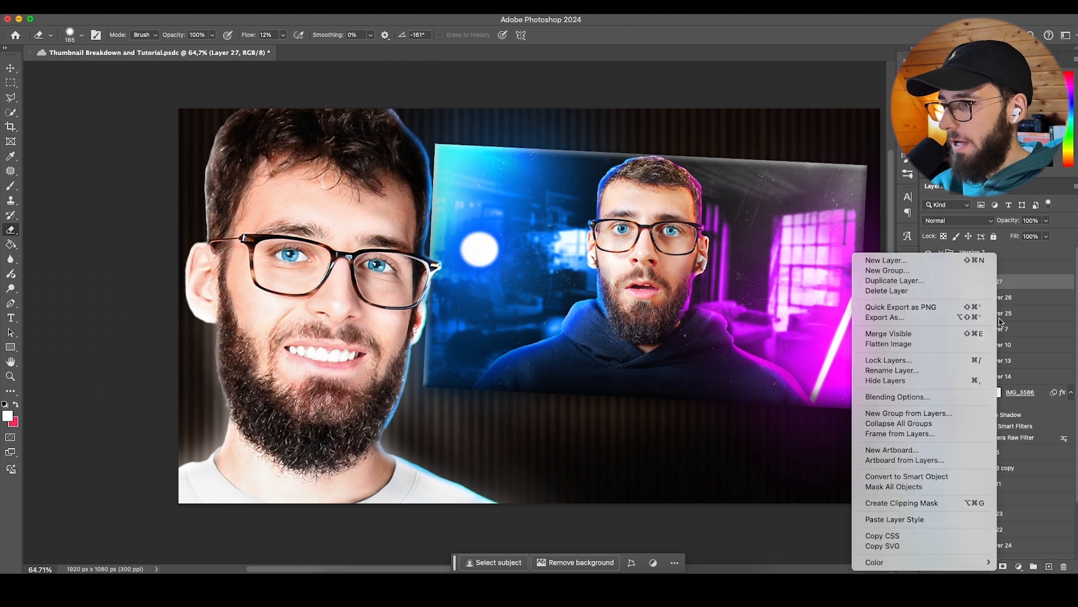
pyautogui.click(937, 503)
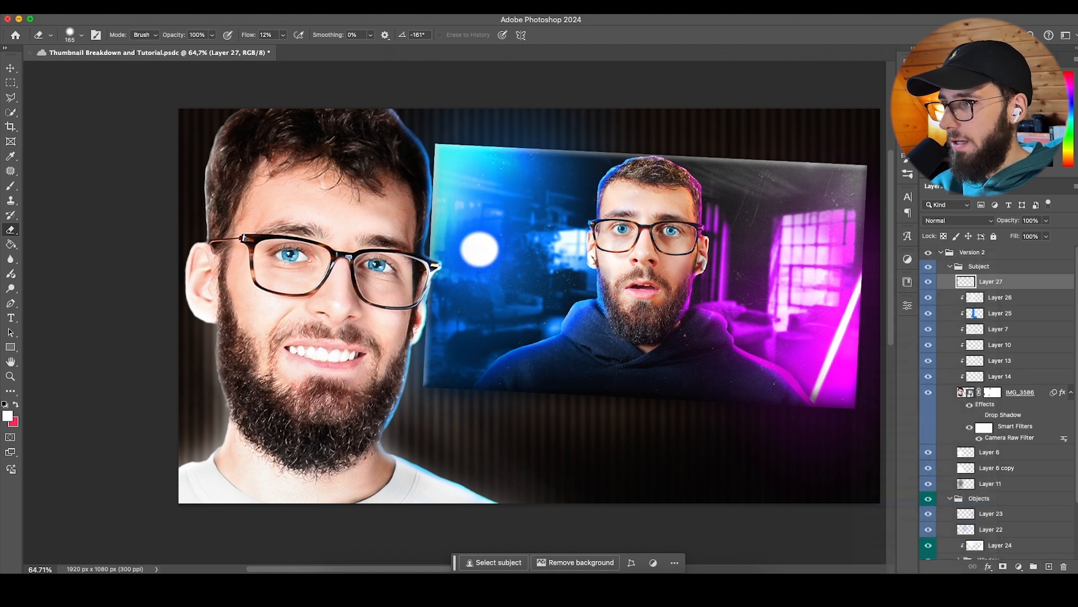
# Step: Place the new clipped layer beneath Layer 25 and brush soft blue light along the portrait's picture-facing hair, face and shoulder
pyautogui.click(9, 185)
pyautogui.moveTo(534, 291); pyautogui.dragTo(579, 289)
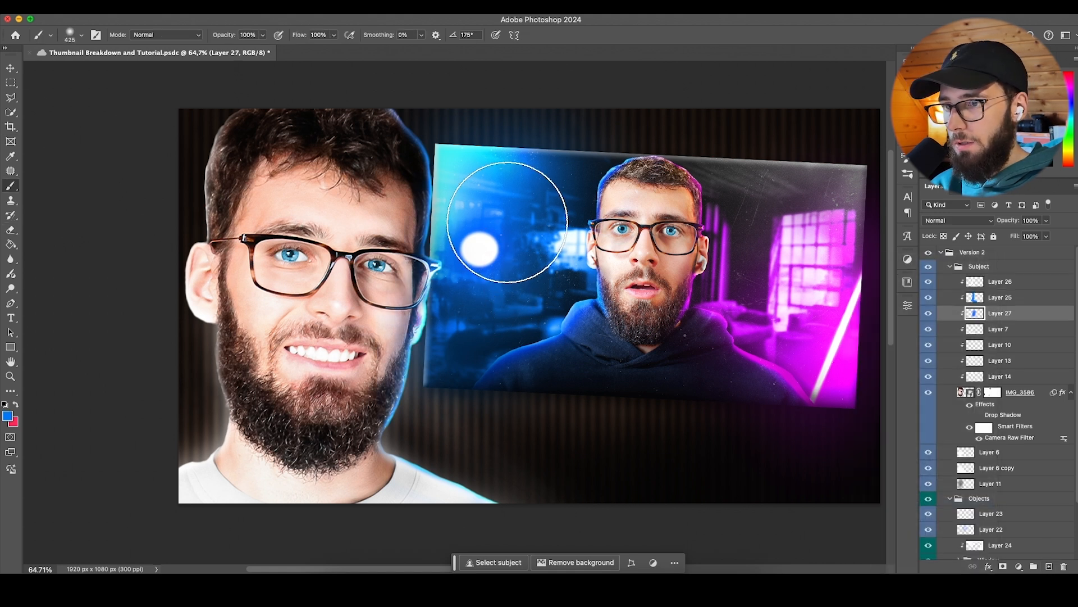
pyautogui.moveTo(509, 213); pyautogui.dragTo(483, 216)
pyautogui.moveTo(490, 176); pyautogui.dragTo(461, 178)
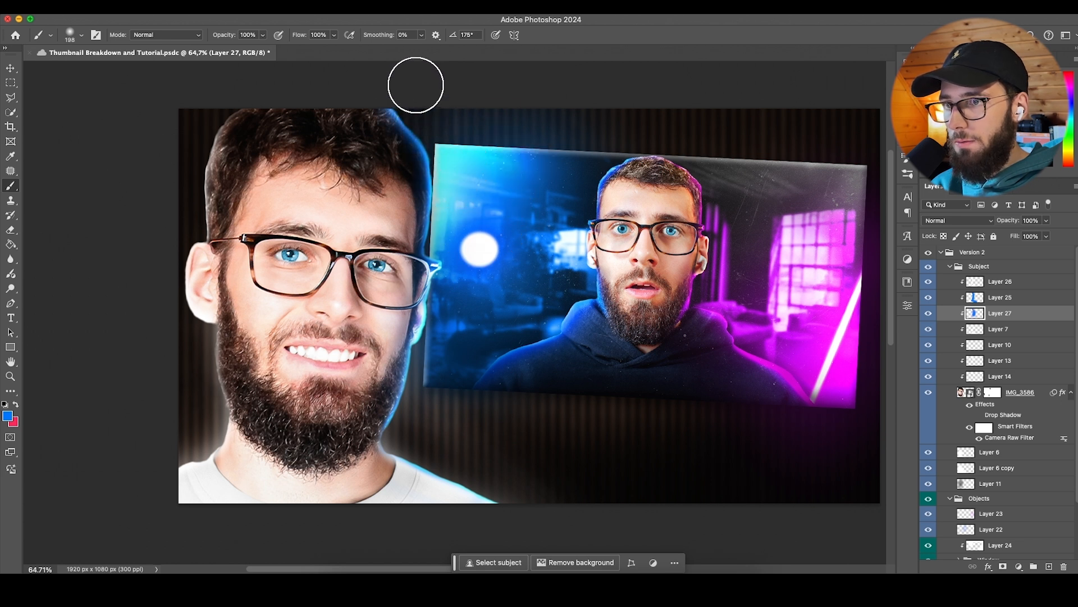
pyautogui.moveTo(419, 436); pyautogui.dragTo(441, 436)
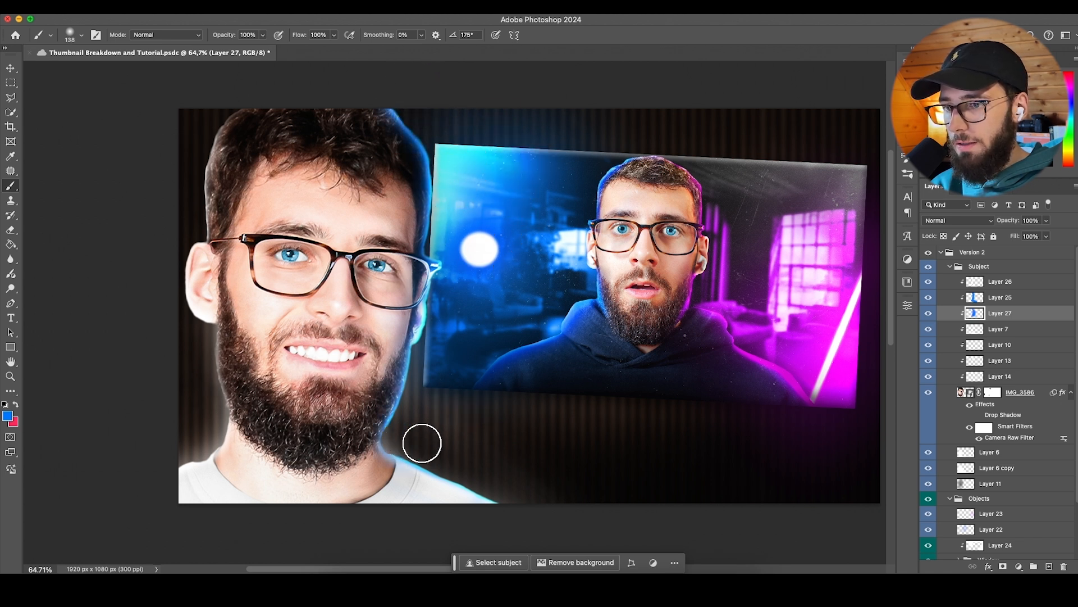
pyautogui.scroll(2, 414, 440)
# Step: Erase the excess Overlay highlight on Layer 26 around the ear and glasses hinge, raising the eraser flow to 100% with smaller tips
pyautogui.click(1017, 284)
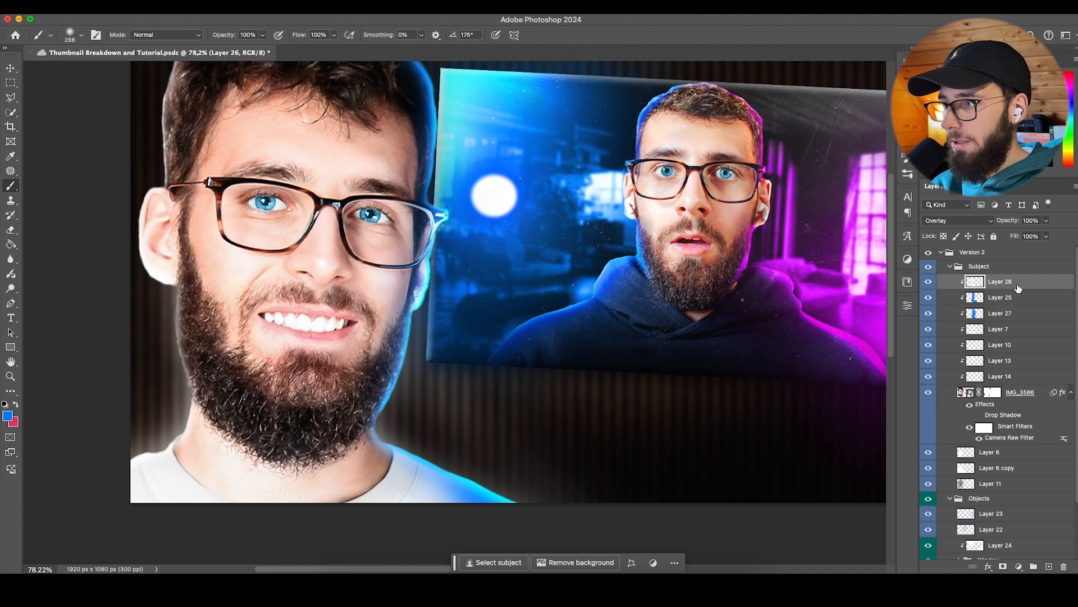
pyautogui.click(10, 230)
pyautogui.scroll(3, 373, 277)
pyautogui.moveTo(502, 287); pyautogui.dragTo(475, 289)
pyautogui.click(486, 291)
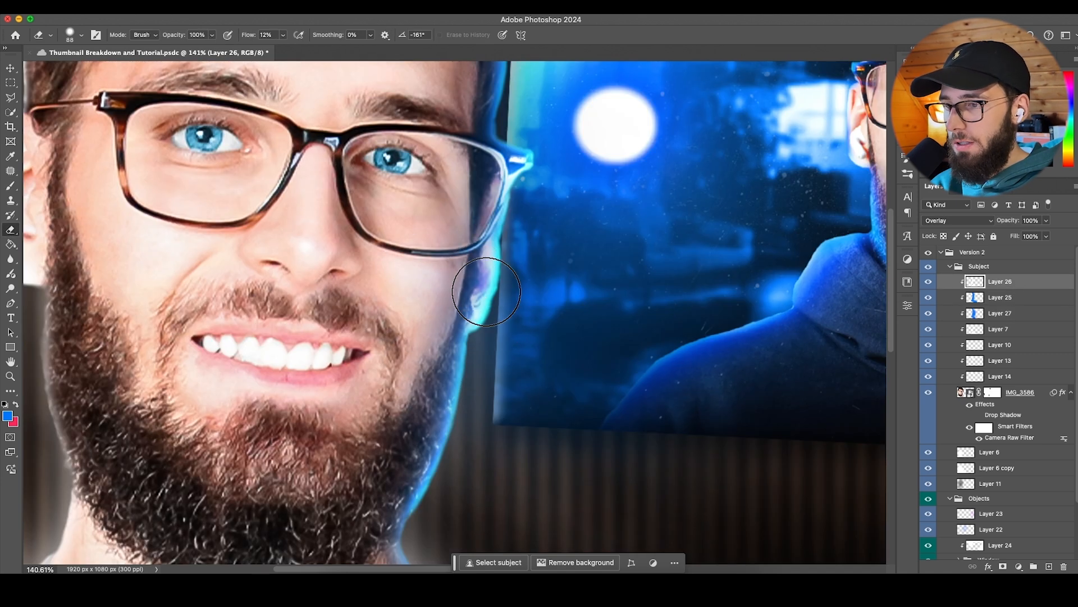
pyautogui.moveTo(565, 298); pyautogui.dragTo(537, 297)
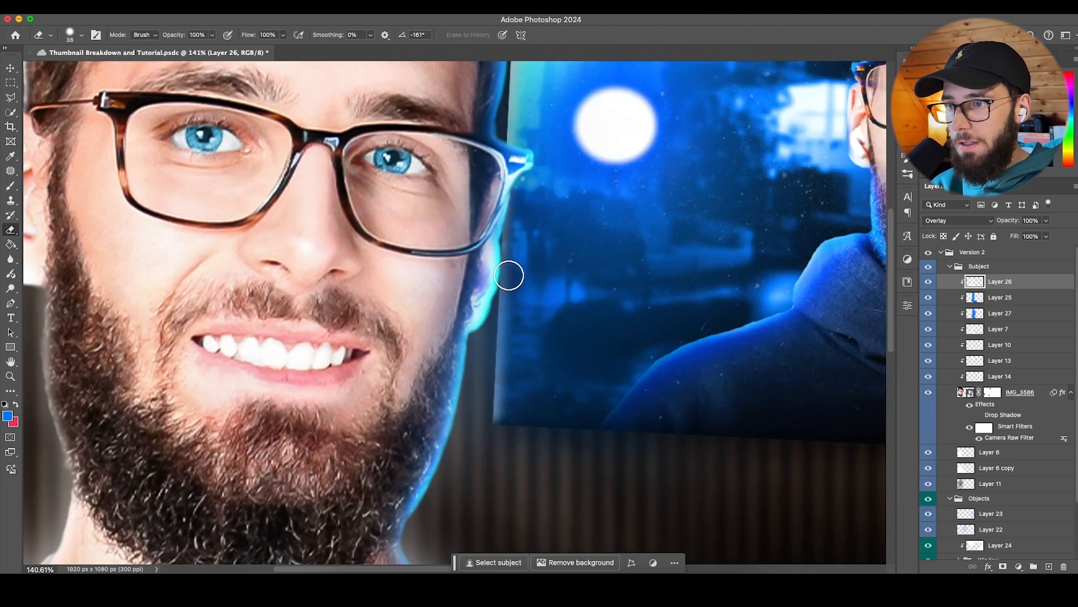
pyautogui.rightClick(498, 278)
pyautogui.moveTo(437, 292)
pyautogui.mouseDown()
pyautogui.moveTo(462, 291)
pyautogui.moveTo(487, 260)
pyautogui.mouseUp()
pyautogui.moveTo(506, 219); pyautogui.dragTo(381, 312)
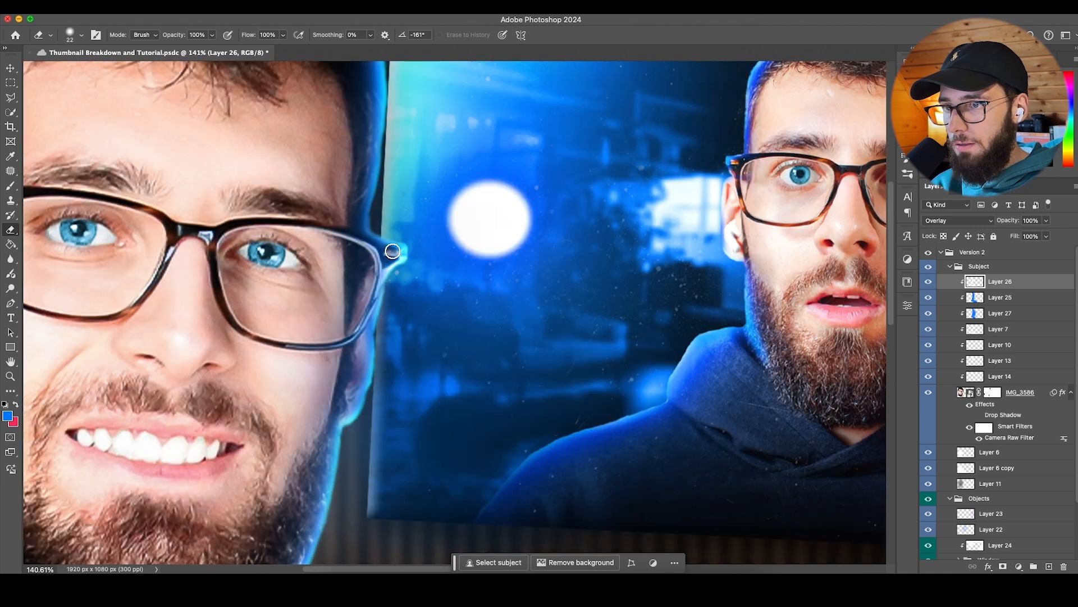
pyautogui.moveTo(379, 265); pyautogui.dragTo(377, 266)
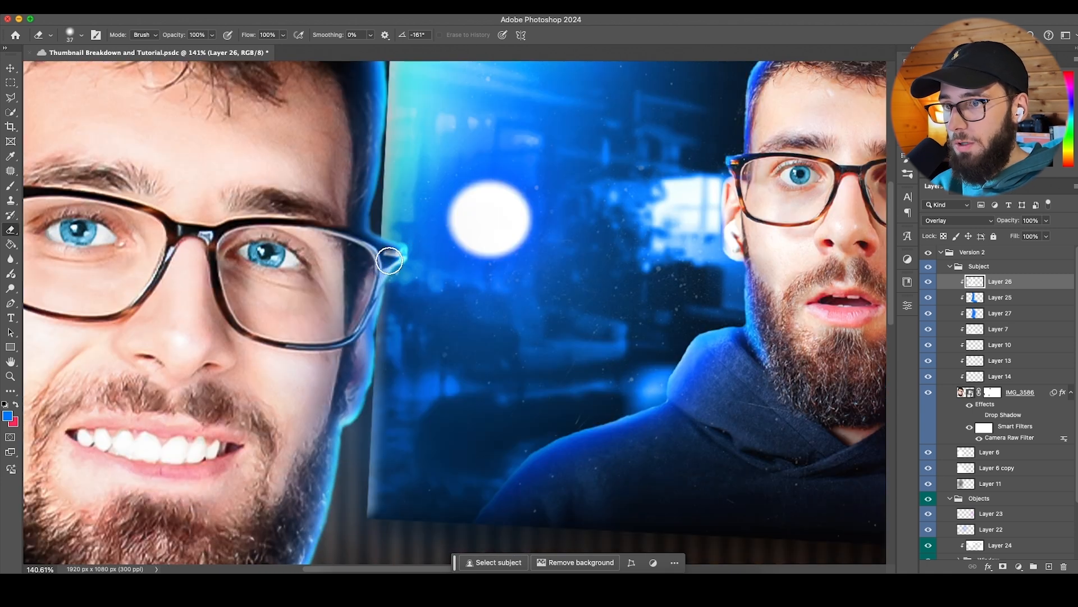
pyautogui.scroll(-6, 369, 283)
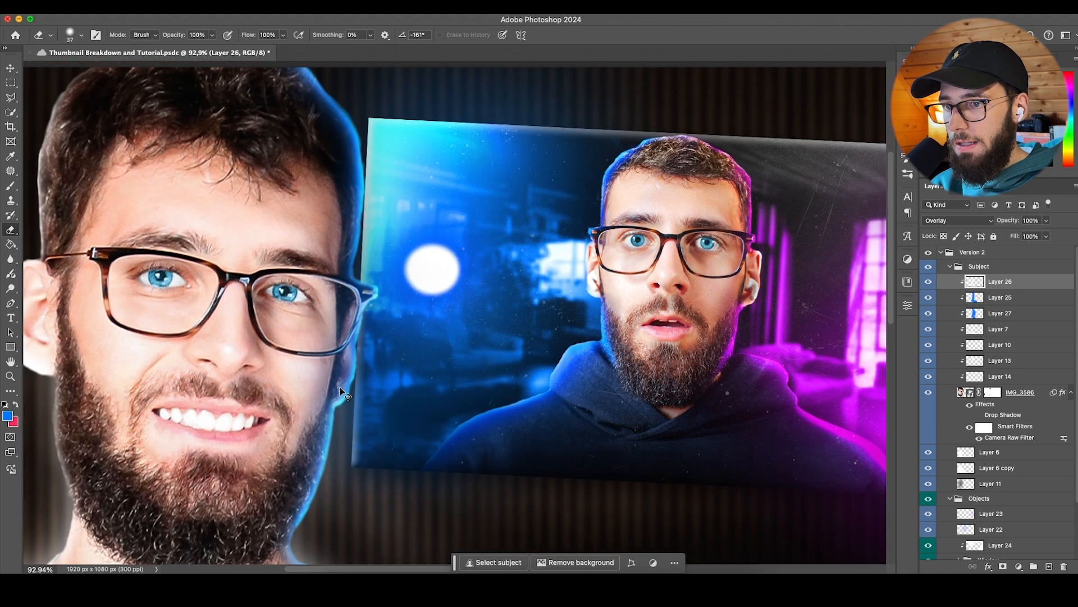
# Step: Widen the blue glow over the portrait's picture-facing side and shoulder on Layer 27 with a 693 px soft brush
pyautogui.scroll(-1, 359, 388)
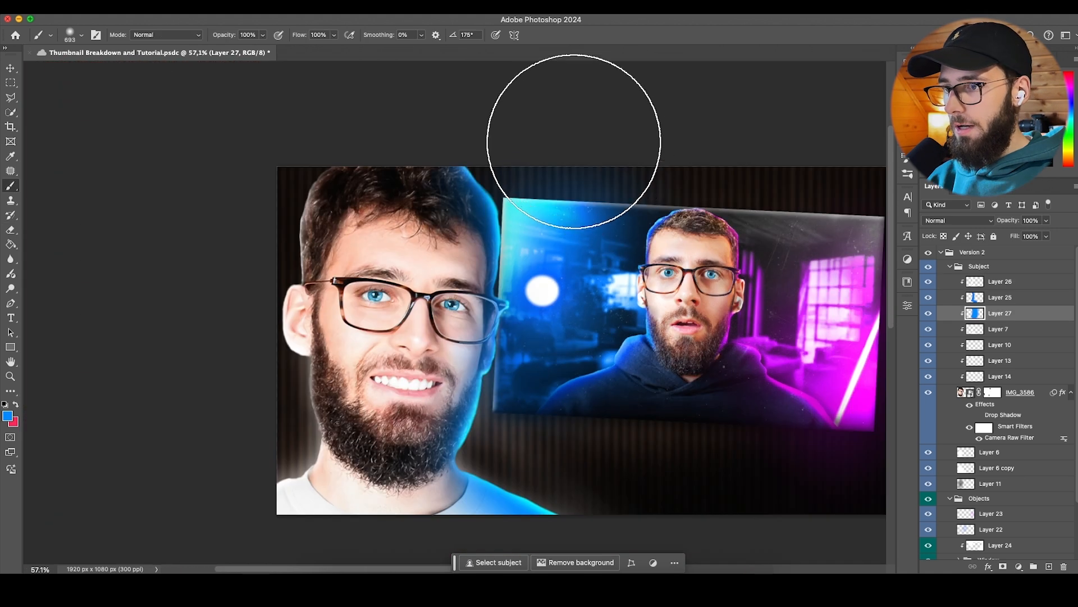
pyautogui.hscroll(3, 614, 223)
pyautogui.scroll(-1, 561, 253)
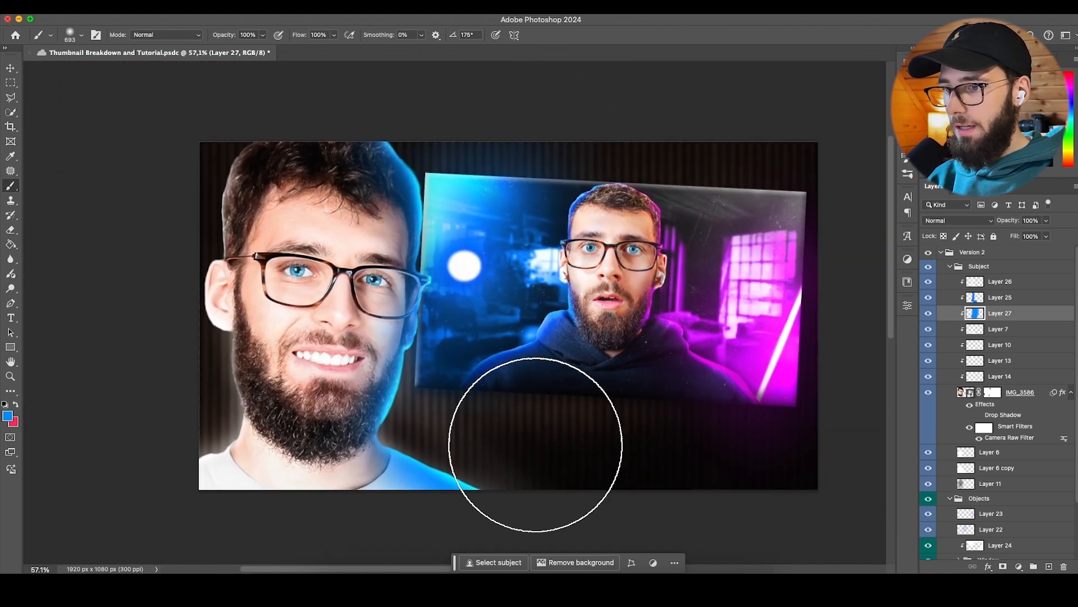
pyautogui.hscroll(-2, 505, 416)
pyautogui.scroll(1, 489, 364)
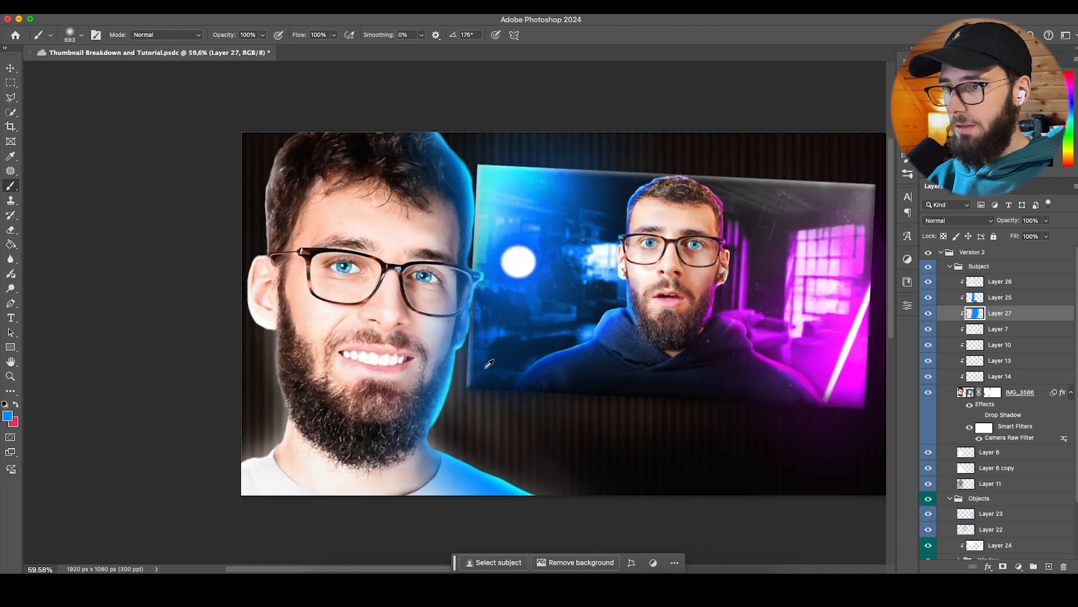
pyautogui.click(969, 220)
pyautogui.click(686, 337)
# Step: Fade the inner part of Layer 27's blue glow over the face with a soft eraser at 13% and 33% flow
pyautogui.hscroll(1, 684, 329)
pyautogui.scroll(3, 684, 330)
pyautogui.press('e')
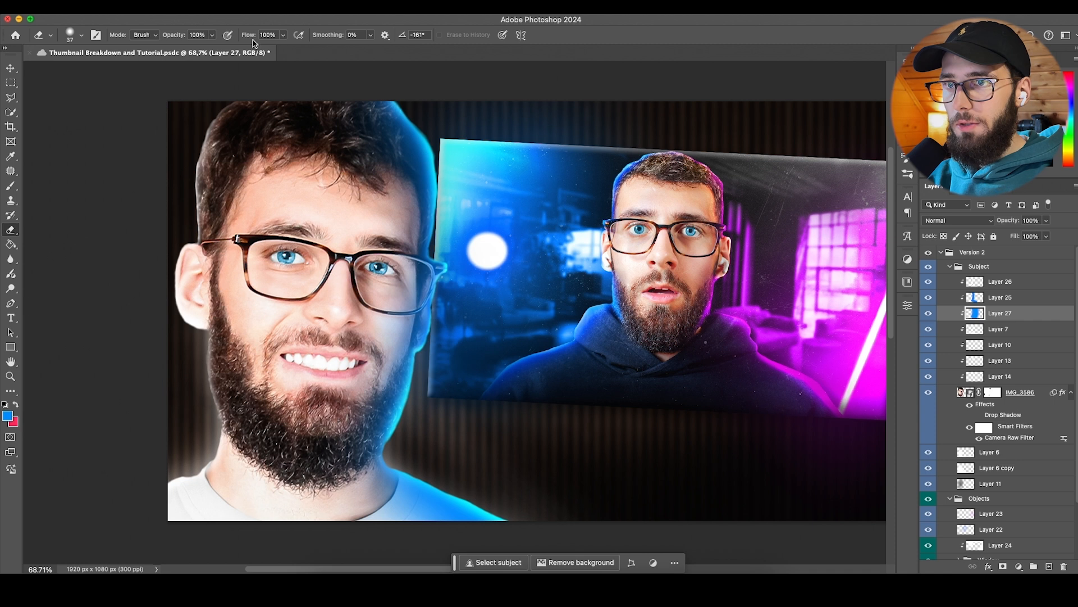
pyautogui.keyDown('ctrl'); pyautogui.keyDown('alt'); pyautogui.moveTo(229, 276); pyautogui.dragTo(324, 266); pyautogui.keyUp('alt'); pyautogui.keyUp('ctrl')
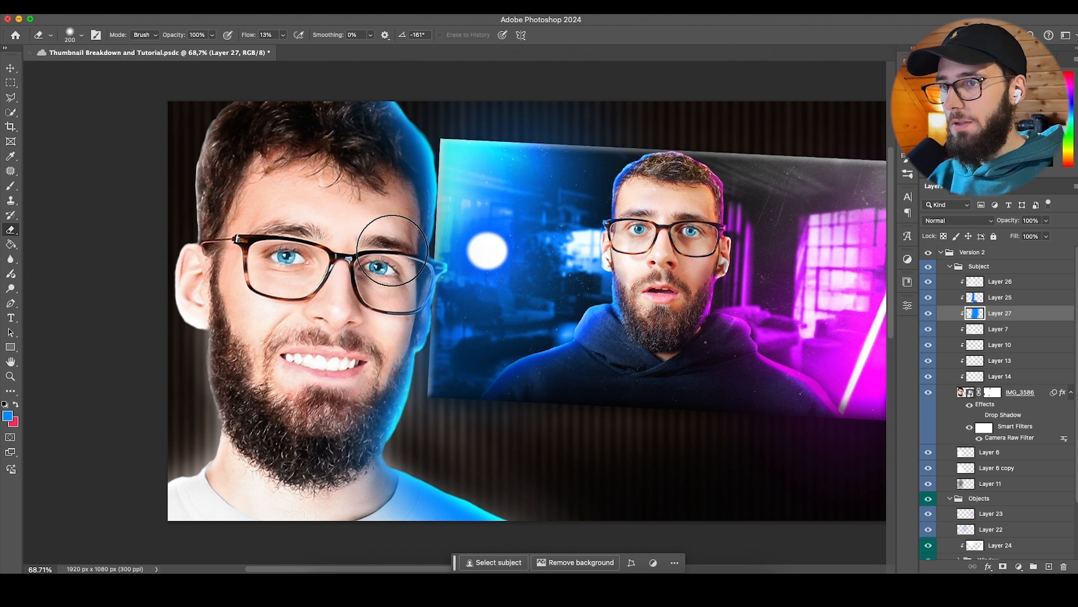
pyautogui.scroll(-5, 360, 306)
pyautogui.scroll(2, 360, 304)
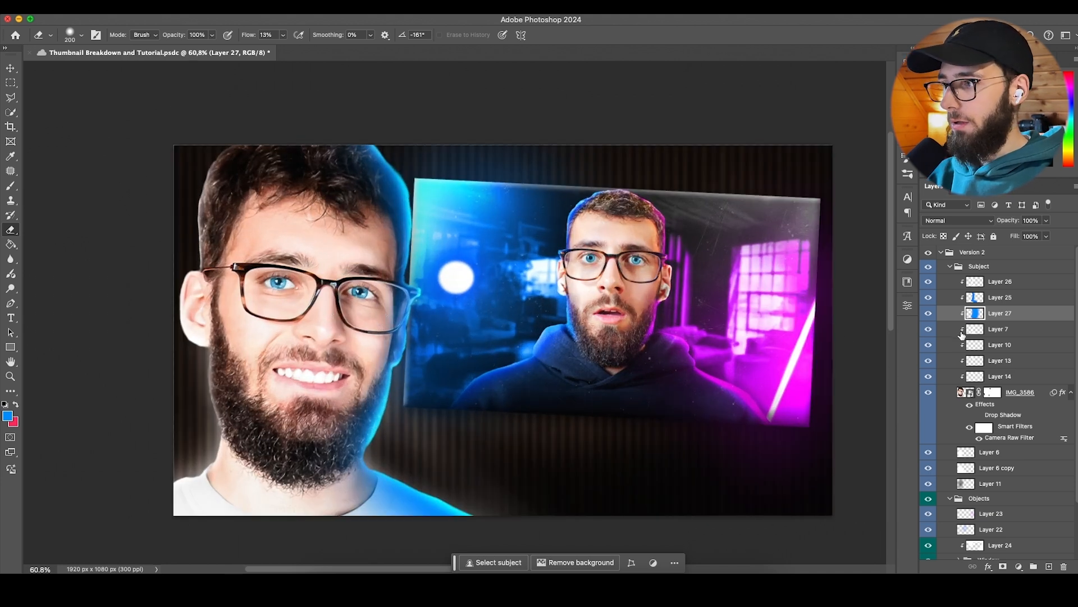
pyautogui.moveTo(381, 195); pyautogui.dragTo(387, 197)
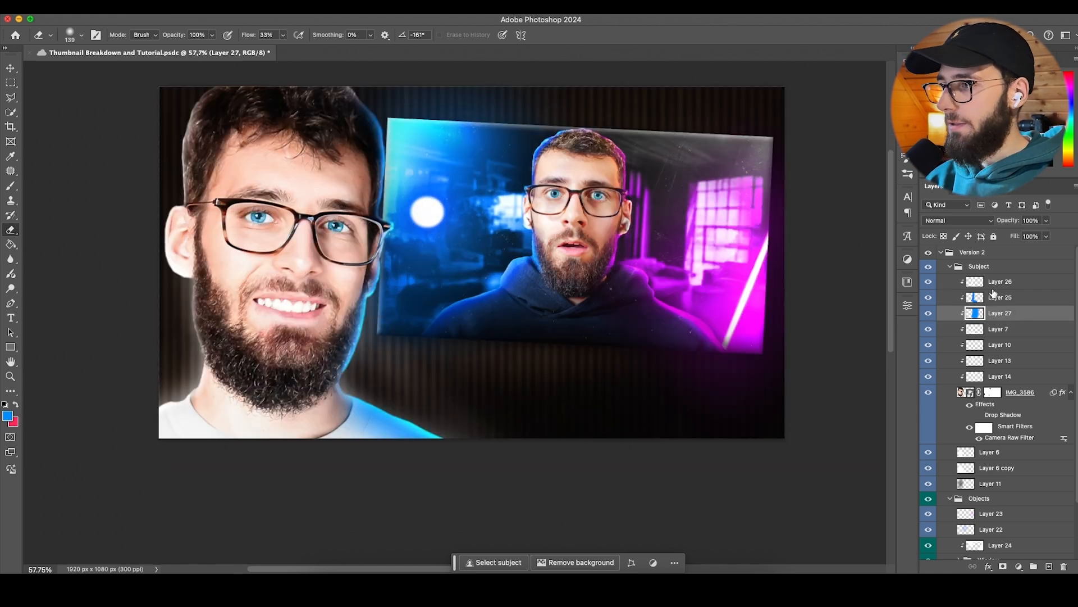
# Step: Try brushing additional white highlights along the portrait's rim-lit edge on the Overlay Layer 26
pyautogui.click(993, 286)
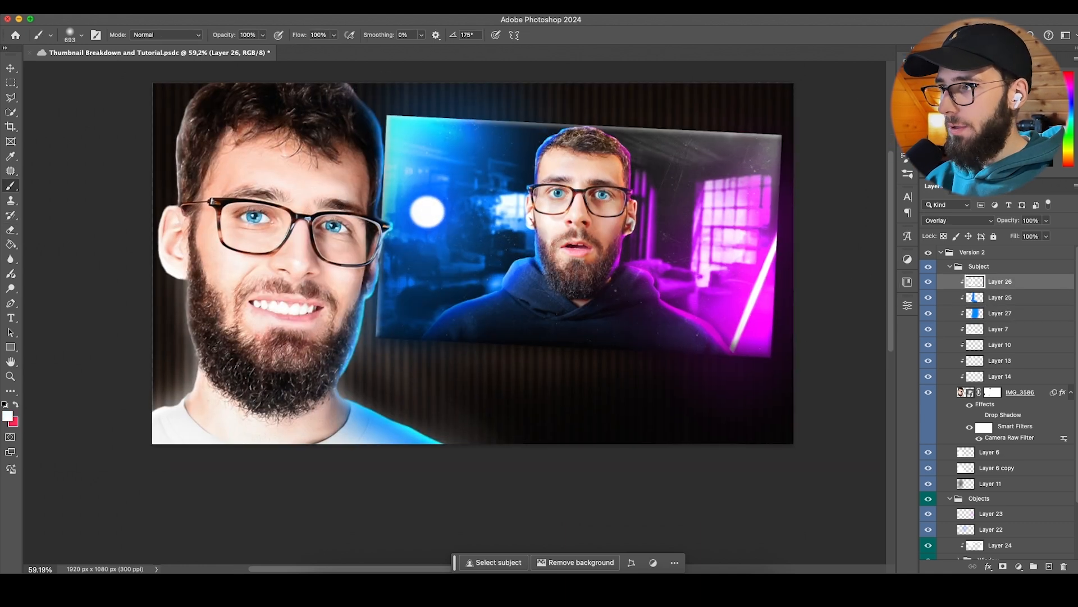
pyautogui.moveTo(450, 179)
pyautogui.mouseDown()
pyautogui.moveTo(472, 177)
pyautogui.moveTo(425, 194)
pyautogui.mouseUp()
pyautogui.click(471, 177)
pyautogui.press('super+z')
pyautogui.scroll(3, 425, 183)
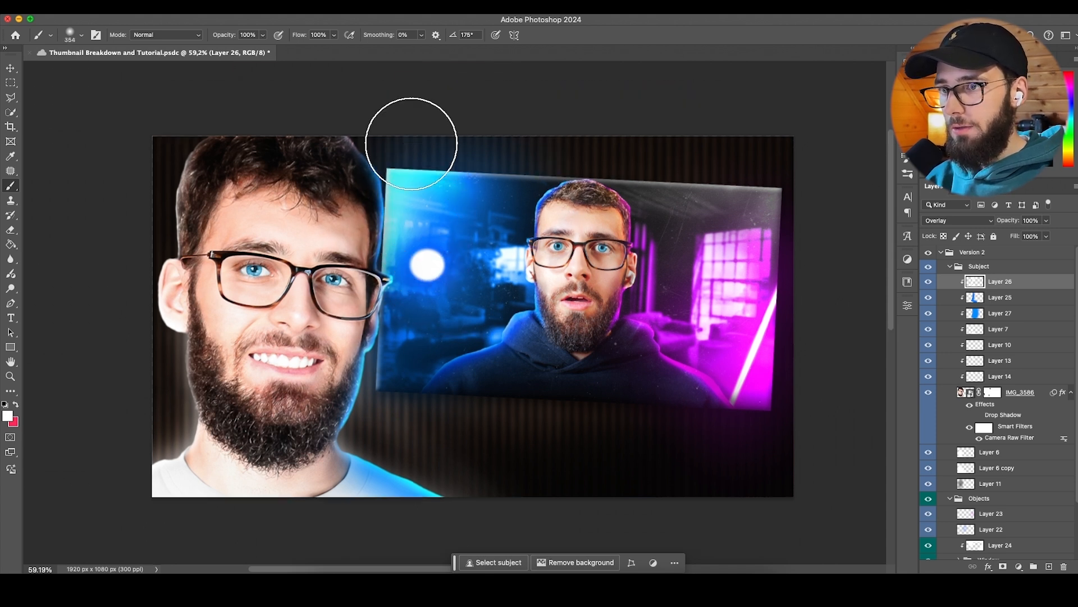
pyautogui.click(10, 229)
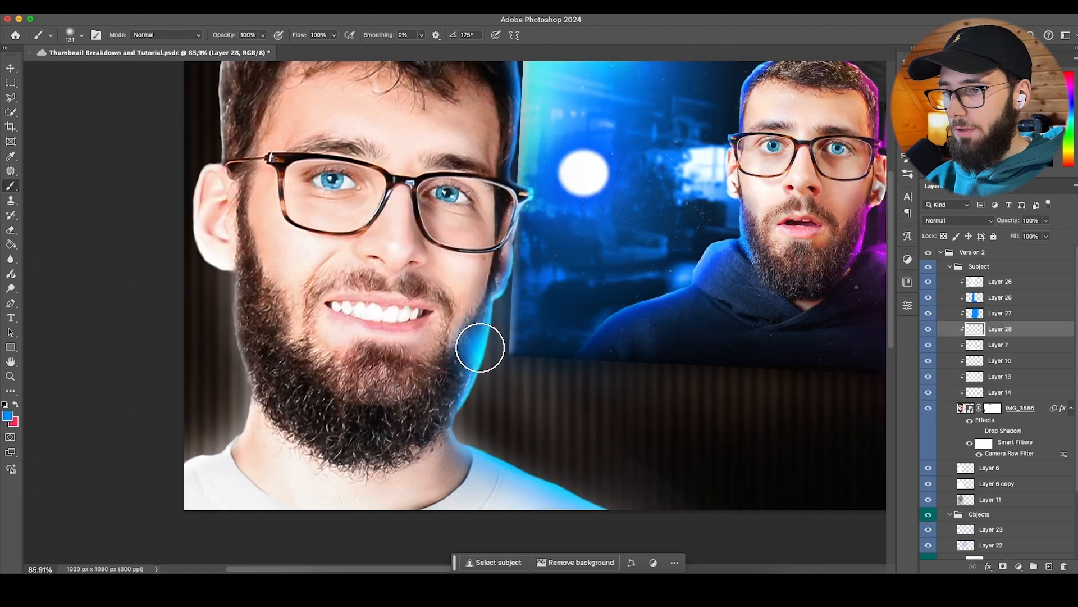
# Step: Add a clipped layer above Layer 26 and try brushing blue light across the beard, softened with a 158 px eraser at 10% flow
pyautogui.moveTo(418, 413)
pyautogui.mouseDown()
pyautogui.moveTo(482, 344)
pyautogui.moveTo(391, 433)
pyautogui.moveTo(466, 354)
pyautogui.moveTo(400, 430)
pyautogui.mouseUp()
pyautogui.moveTo(1009, 332); pyautogui.dragTo(1003, 278)
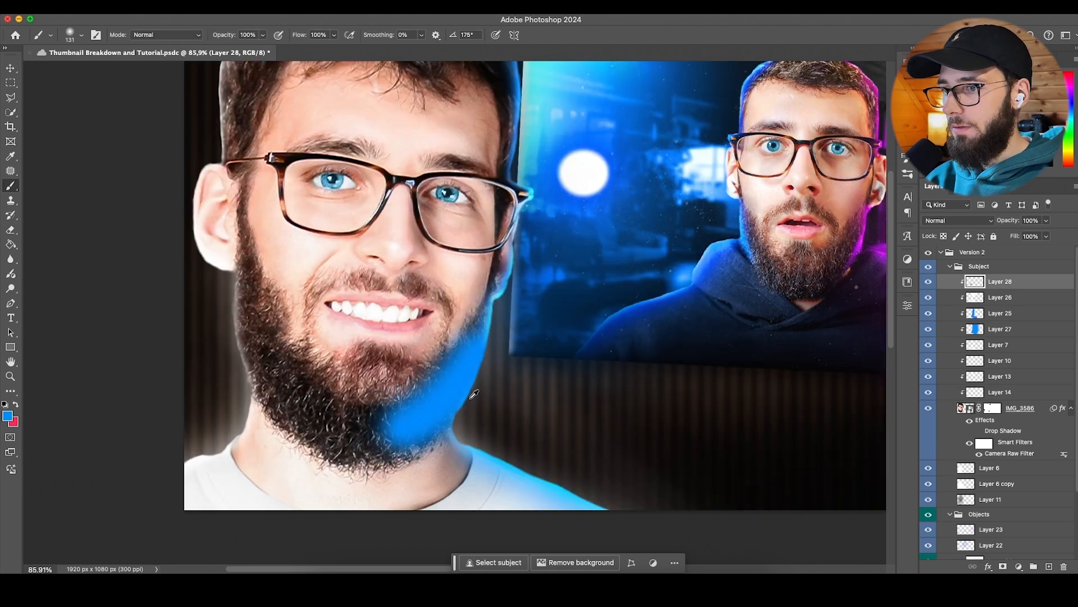
pyautogui.scroll(2, 465, 400)
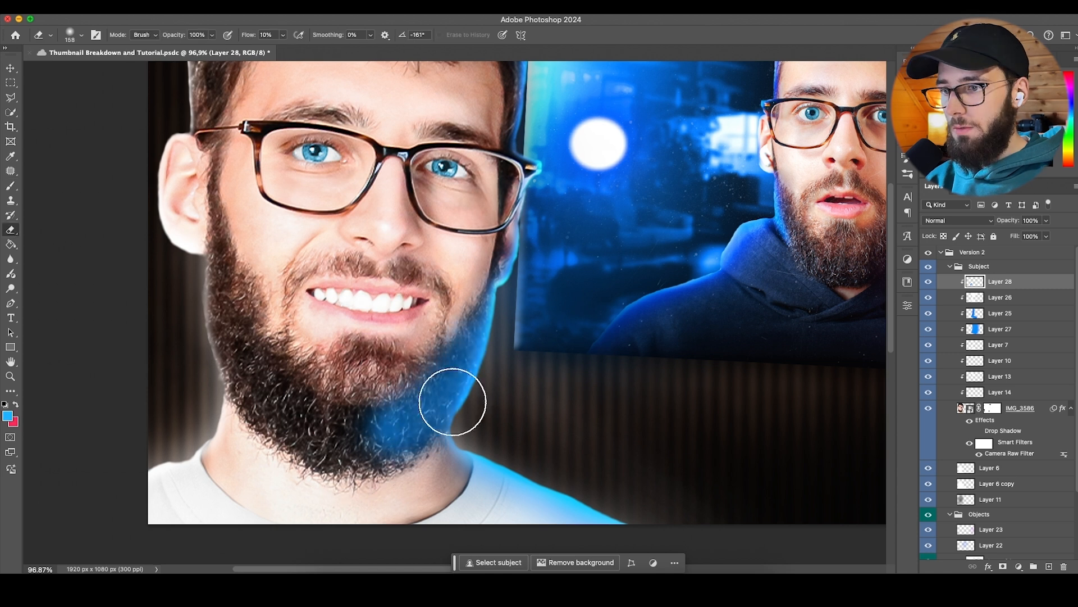
pyautogui.moveTo(453, 403); pyautogui.dragTo(411, 417)
# Step: Repaint light blue along the cheek, jaw and beard edge on Layer 28 with the brush at 100% flow
pyautogui.click(13, 185)
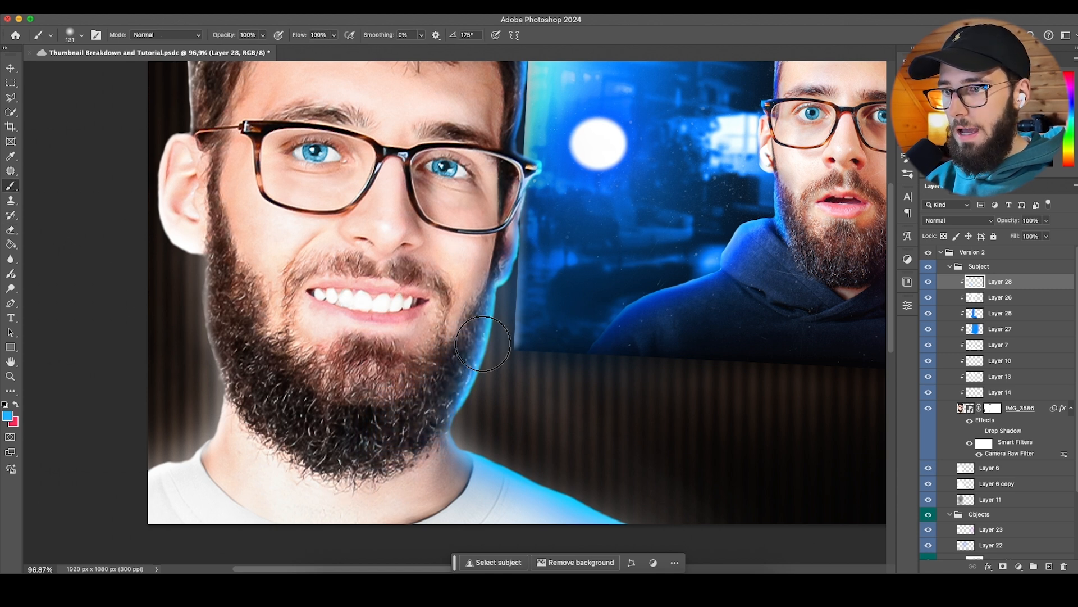
pyautogui.scroll(1, 483, 343)
pyautogui.moveTo(508, 233)
pyautogui.mouseDown()
pyautogui.moveTo(454, 357)
pyautogui.moveTo(378, 412)
pyautogui.moveTo(432, 404)
pyautogui.moveTo(487, 341)
pyautogui.mouseUp()
# Step: Erase the inner edge of Layer 28's blue patch along the cheek and beard, enlarging the eraser tip
pyautogui.click(10, 231)
pyautogui.moveTo(364, 372); pyautogui.dragTo(329, 439)
pyautogui.press(']')
pyautogui.press(']')
pyautogui.press(']')
pyautogui.moveTo(460, 225); pyautogui.dragTo(425, 298)
# Step: Set the eraser hardness to 38% and trim the blue patch's inner and lower edges on the beard at 37% flow
pyautogui.rightClick(425, 309)
pyautogui.click(522, 371)
pyautogui.moveTo(499, 397); pyautogui.dragTo(511, 398)
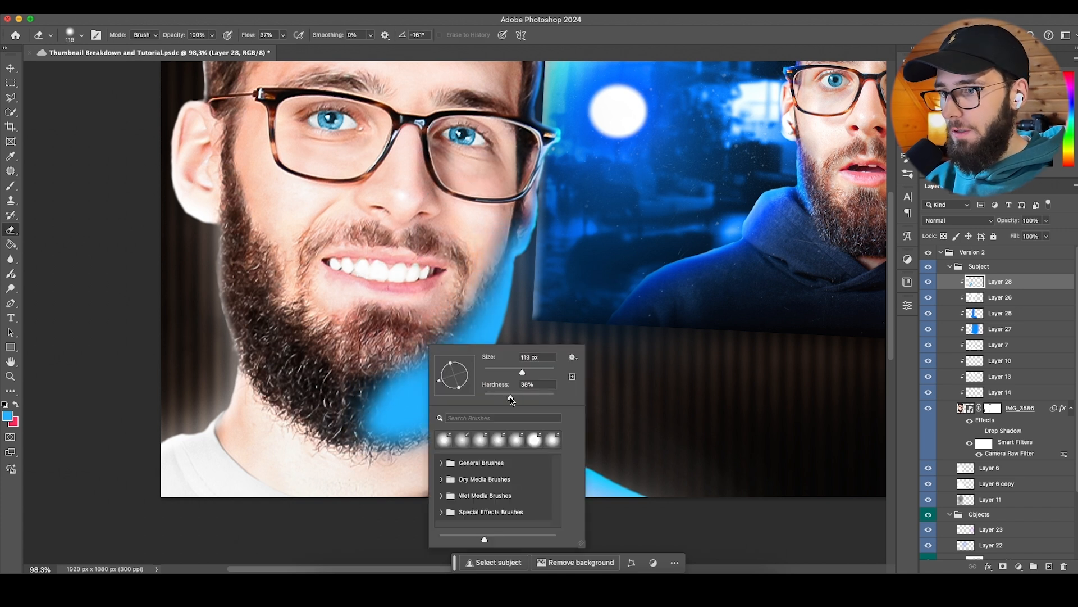
pyautogui.moveTo(403, 345)
pyautogui.mouseDown()
pyautogui.moveTo(350, 392)
pyautogui.moveTo(429, 336)
pyautogui.moveTo(371, 388)
pyautogui.mouseUp()
pyautogui.moveTo(390, 466)
pyautogui.mouseDown()
pyautogui.moveTo(467, 440)
pyautogui.moveTo(303, 454)
pyautogui.mouseUp()
pyautogui.rightClick(492, 422)
pyautogui.hscroll(5, 597, 277)
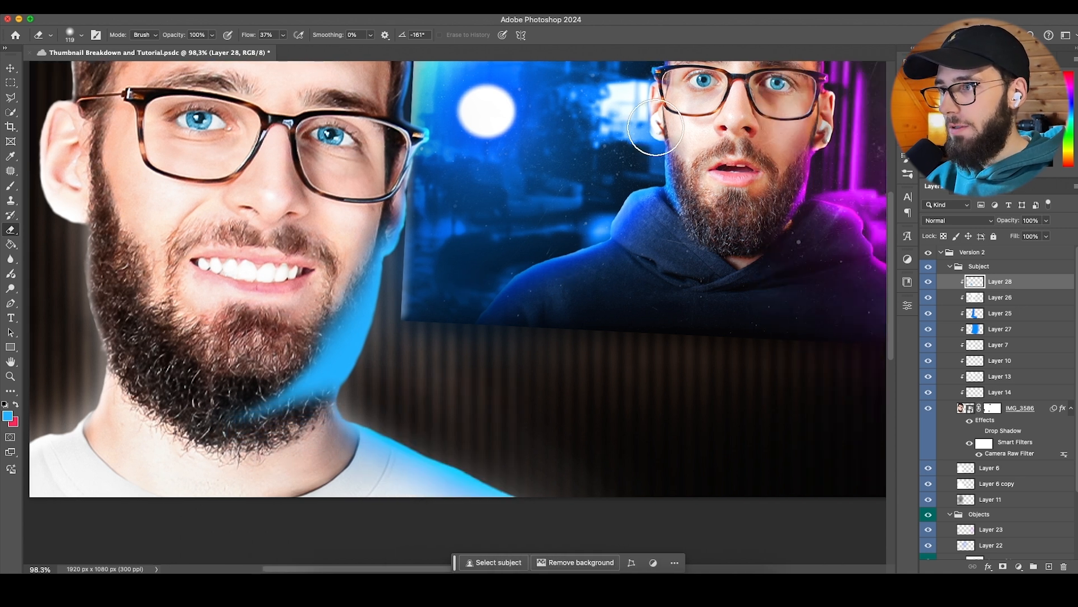
pyautogui.hscroll(-3, 427, 260)
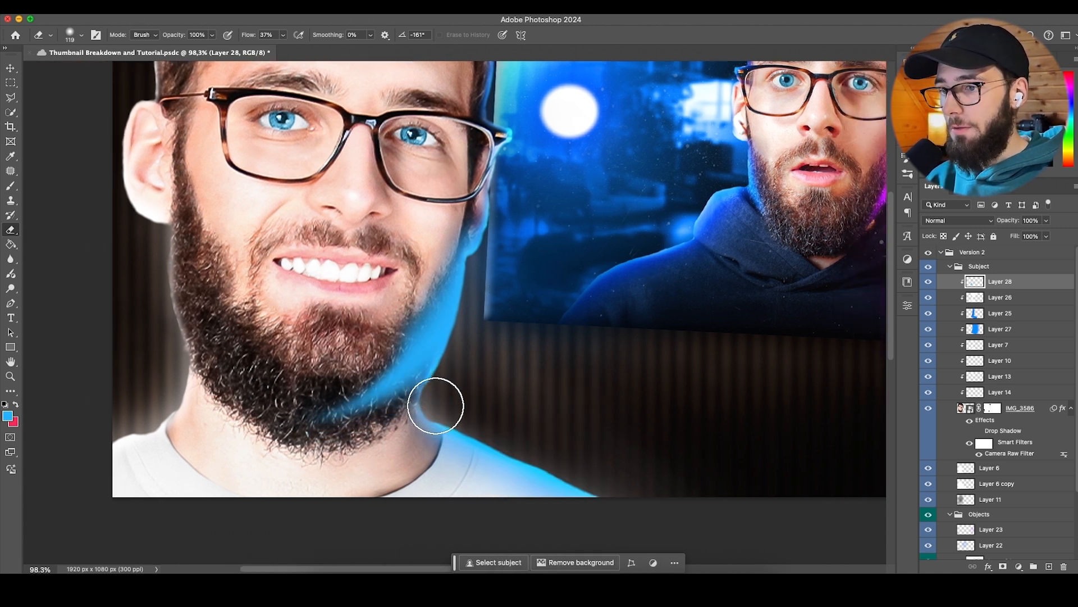
# Step: Undo the last eraser trims and soften the blue patch's edge over the beard with a soft eraser at 6% flow
pyautogui.moveTo(421, 406); pyautogui.dragTo(434, 314)
pyautogui.press('super+z')
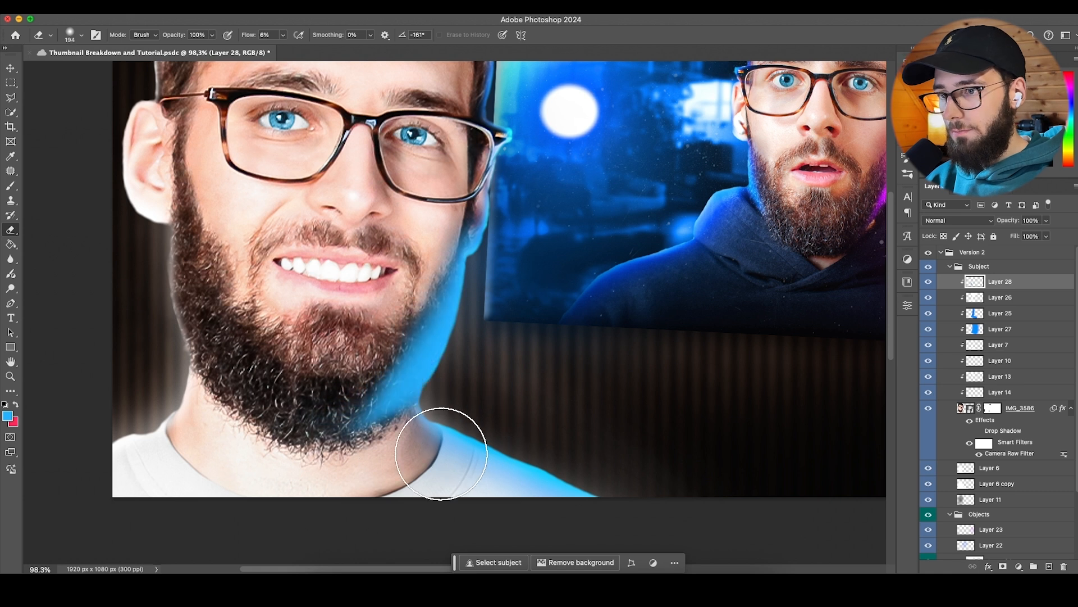
pyautogui.moveTo(441, 453); pyautogui.dragTo(447, 427)
pyautogui.moveTo(480, 362)
pyautogui.mouseDown()
pyautogui.moveTo(432, 408)
pyautogui.moveTo(367, 427)
pyautogui.mouseUp()
pyautogui.scroll(-3, 463, 390)
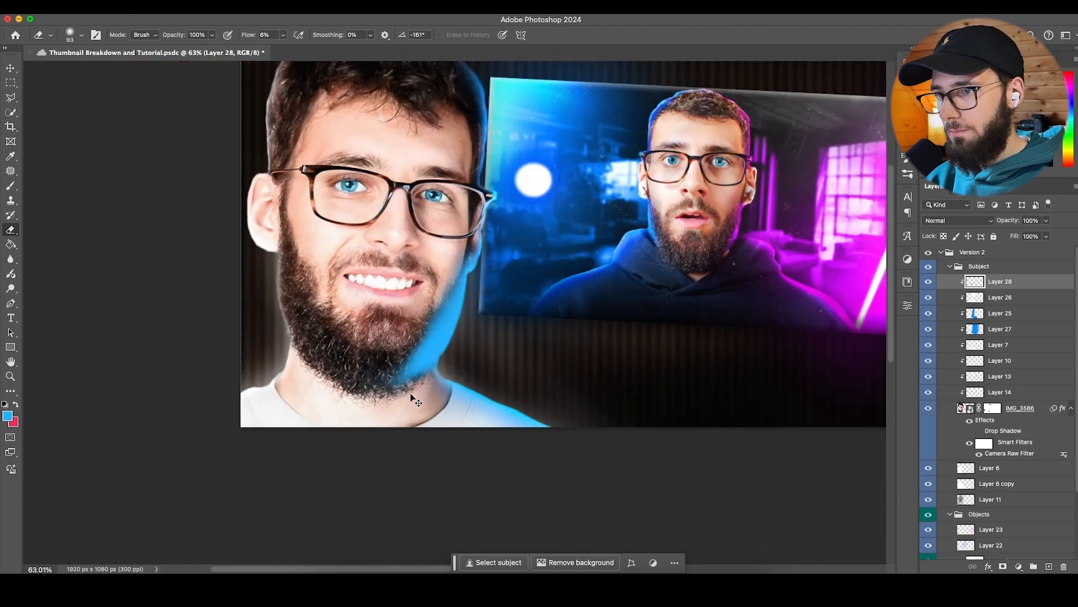
# Step: Fade Layer 28's blue patch over the beard and jaw further with the soft eraser at 11% flow
pyautogui.hotkey('shift', '1')
pyautogui.hotkey('shift', '1')
pyautogui.moveTo(396, 392); pyautogui.dragTo(448, 294)
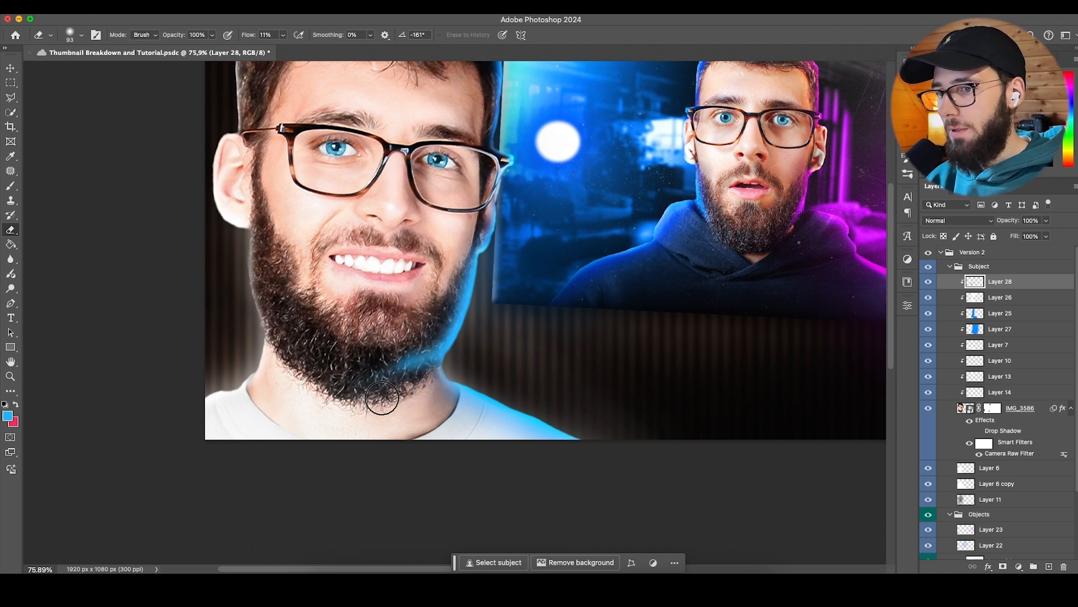
pyautogui.click(10, 187)
pyautogui.moveTo(361, 380); pyautogui.dragTo(296, 356)
pyautogui.press('super+z')
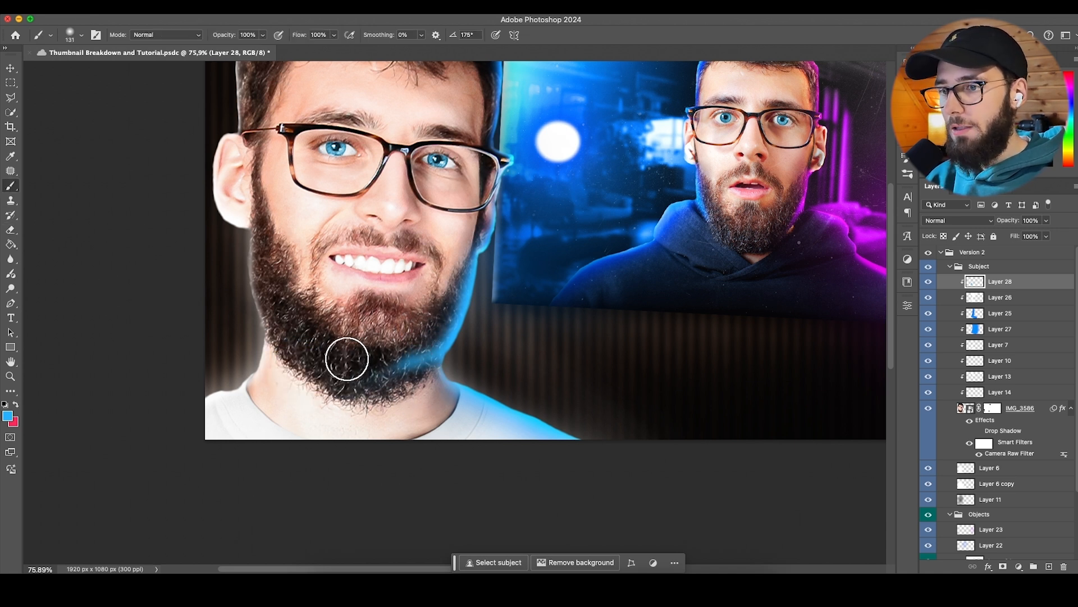
# Step: Set Layer 28's blend mode to Lighter Color and soften its blue along the cheek with a large eraser at 15% flow
pyautogui.scroll(5, 471, 348)
pyautogui.moveTo(502, 258); pyautogui.dragTo(483, 257)
pyautogui.moveTo(478, 228); pyautogui.dragTo(482, 255)
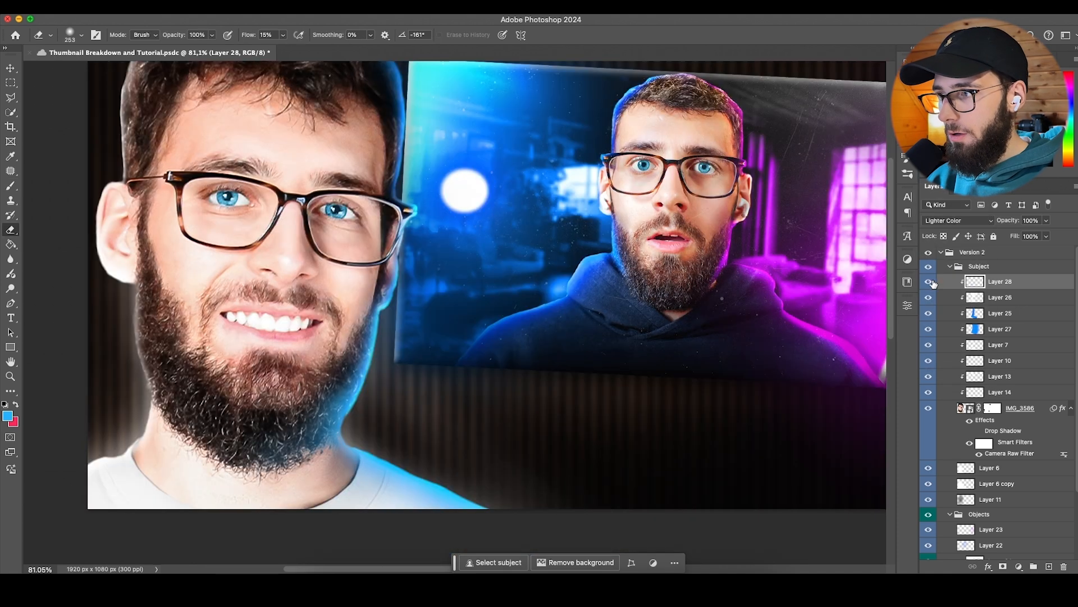
pyautogui.scroll(-8, 404, 409)
pyautogui.hscroll(-3, 386, 438)
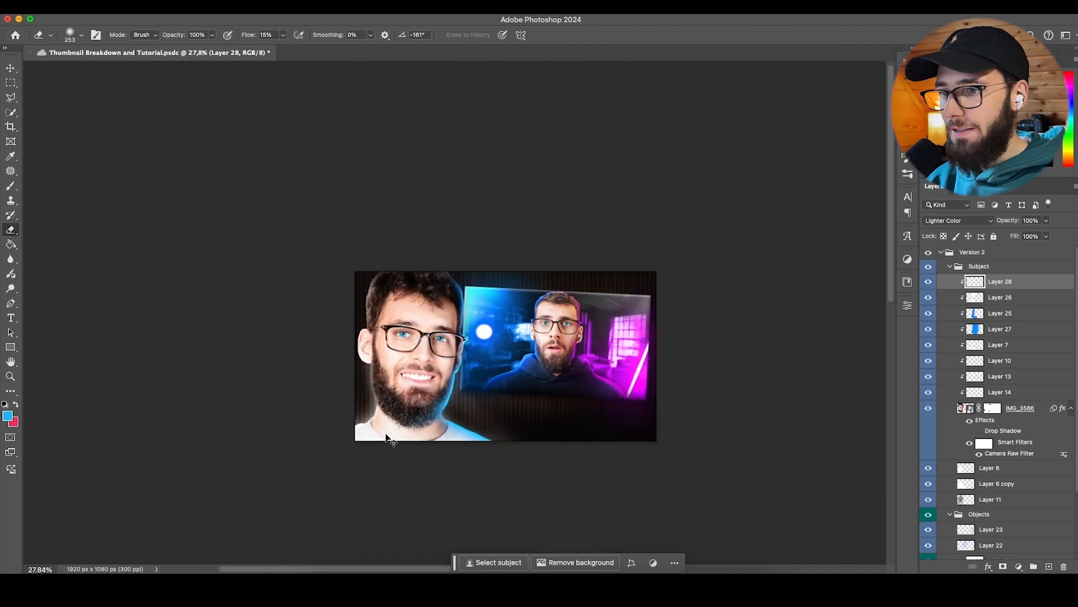
# Step: Paint a soft light blue glow on Layer 28 along the hair's edge beside the tilted picture with a 382 px brush
pyautogui.scroll(6, 507, 300)
pyautogui.scroll(5, 493, 301)
pyautogui.click(10, 185)
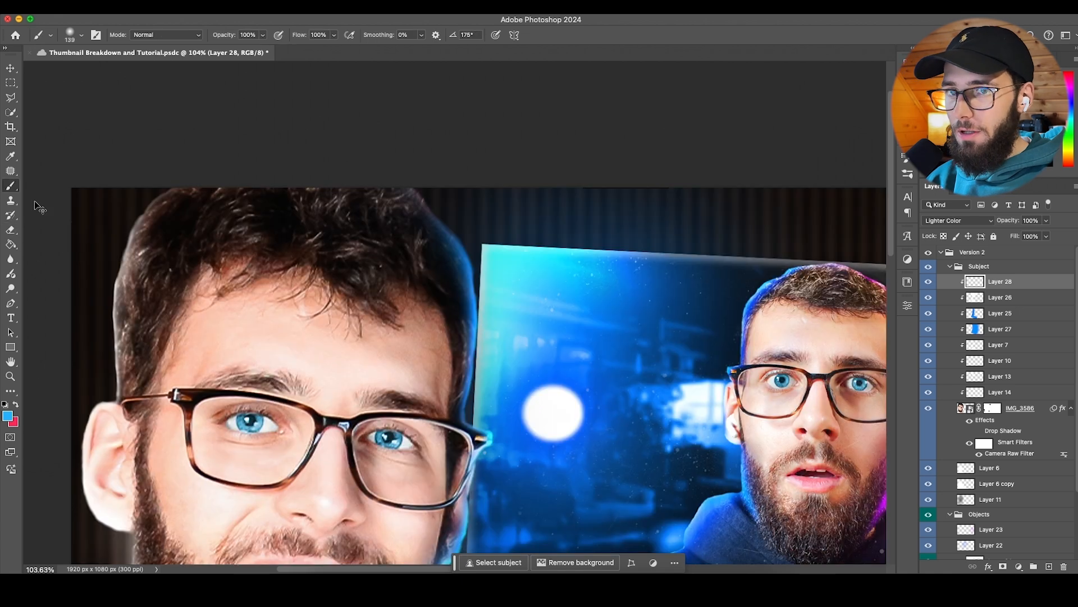
pyautogui.hscroll(-3, 876, 360)
pyautogui.moveTo(584, 307); pyautogui.dragTo(652, 303)
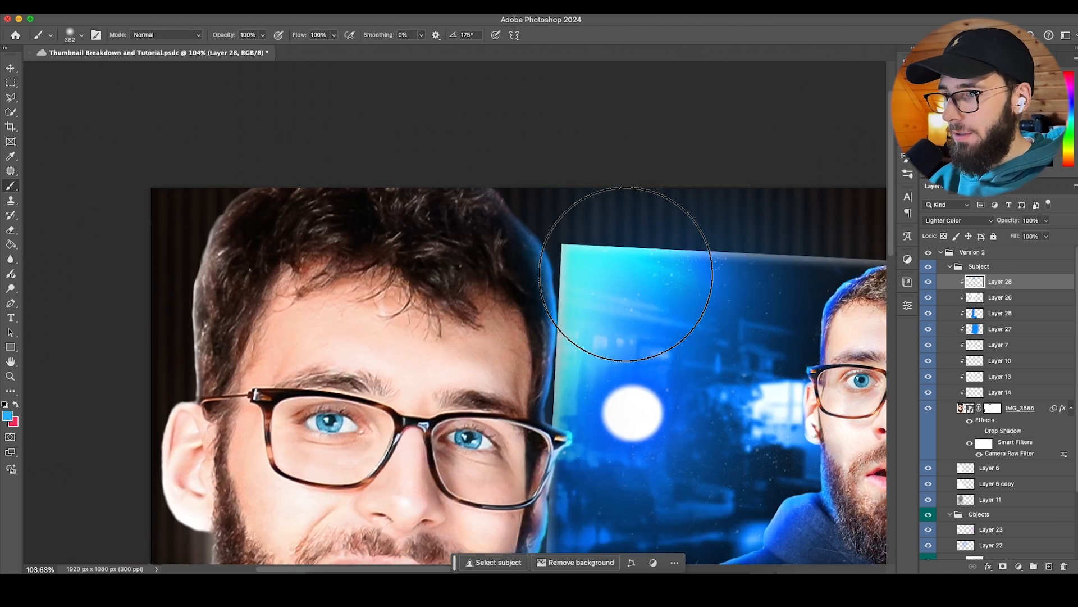
pyautogui.click(582, 275)
pyautogui.press('super+z')
pyautogui.moveTo(613, 162); pyautogui.dragTo(586, 146)
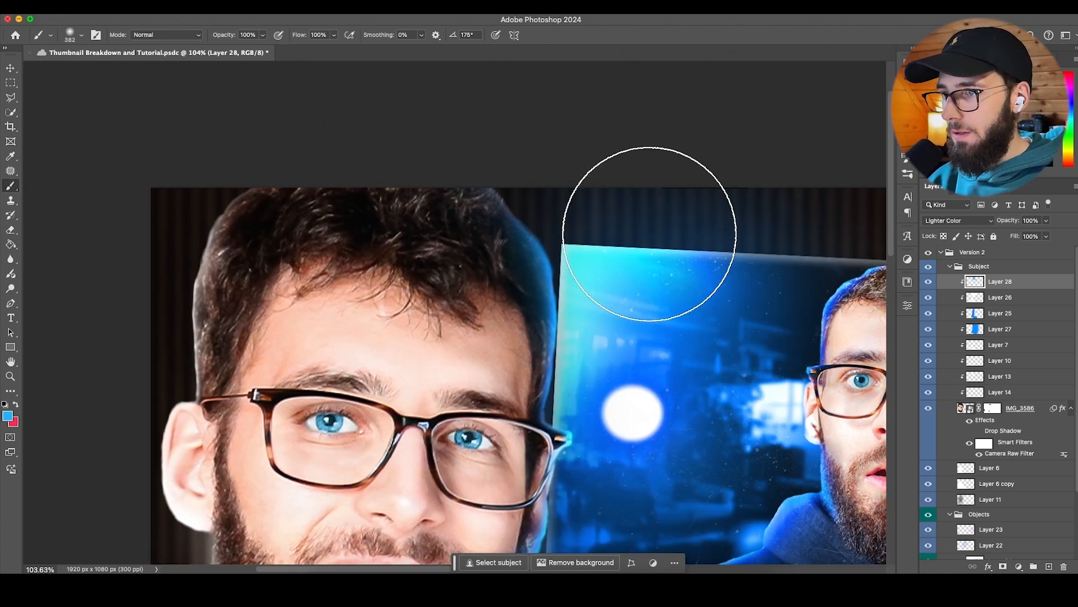
# Step: Clean up the portrait's edge beside the glasses and ear on the IMG_3586 layer mask with a small hard black brush
pyautogui.scroll(-5, 663, 337)
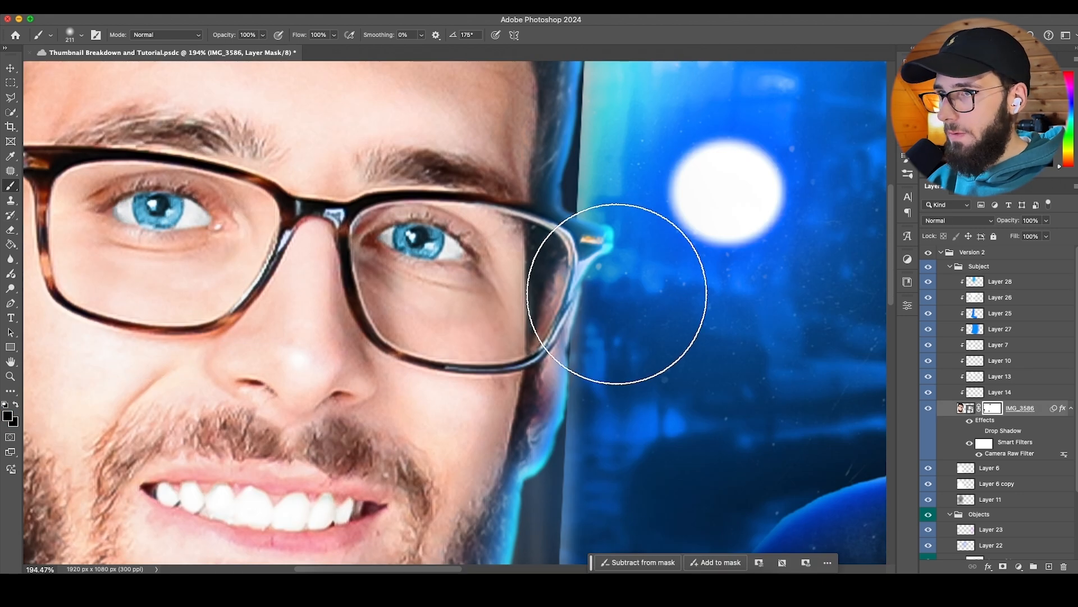
pyautogui.rightClick(630, 385)
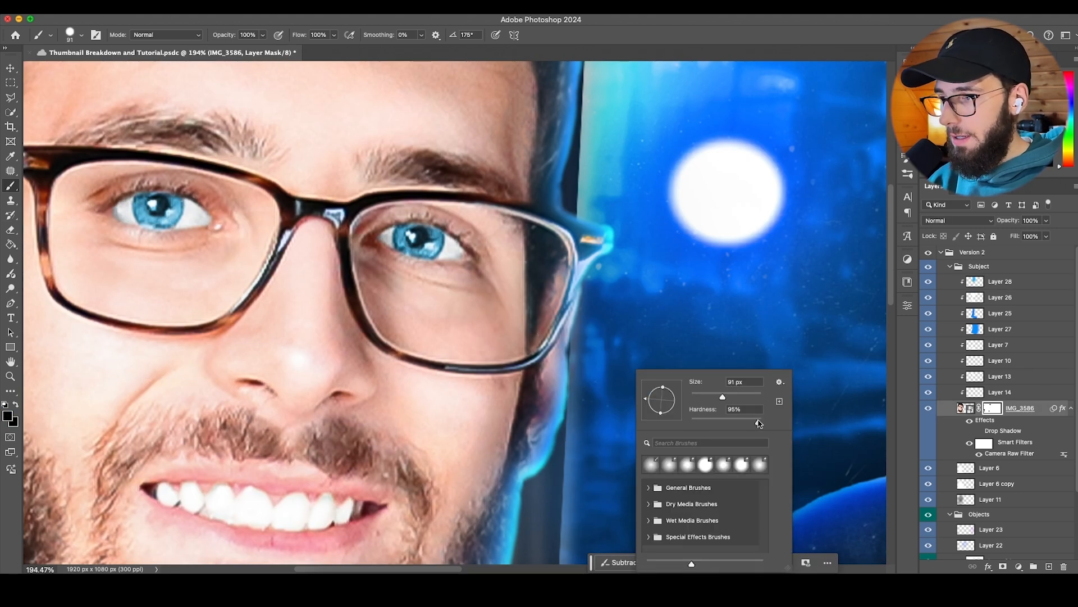
pyautogui.press('Return')
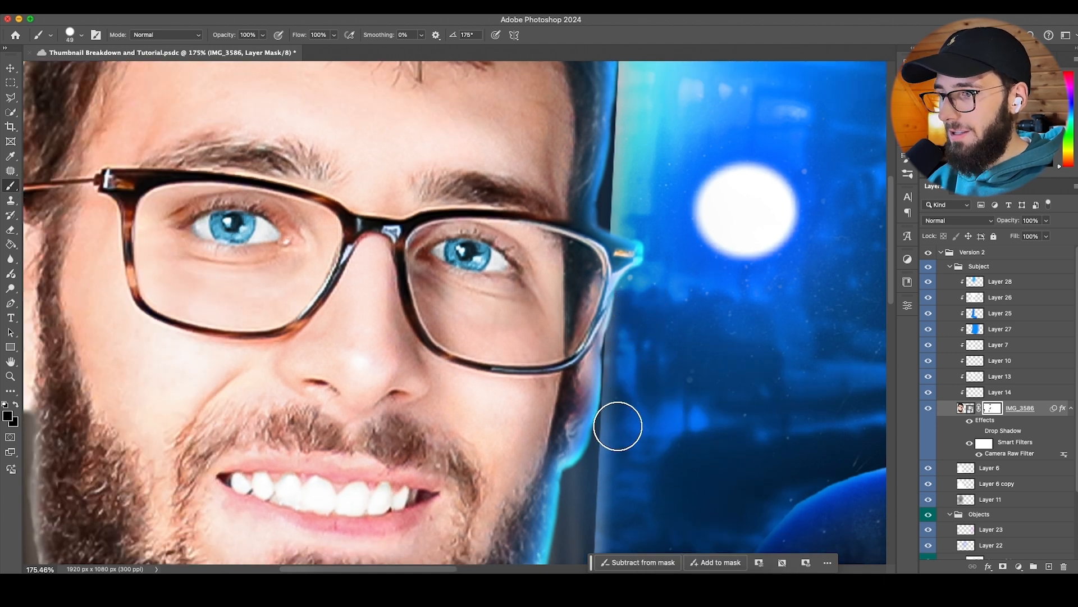
pyautogui.scroll(-5, 619, 436)
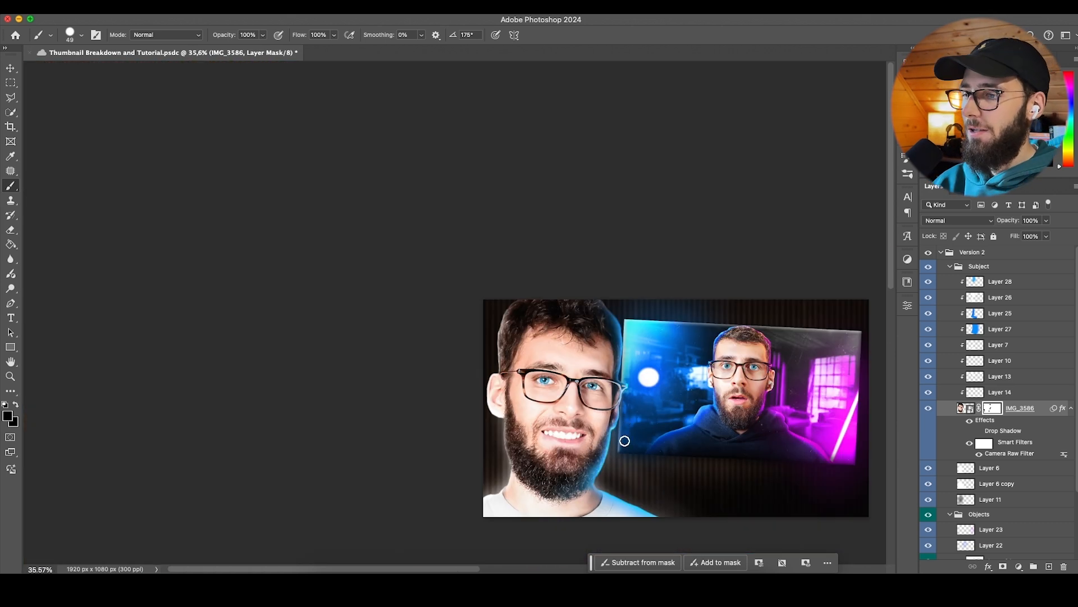
pyautogui.scroll(4, 624, 441)
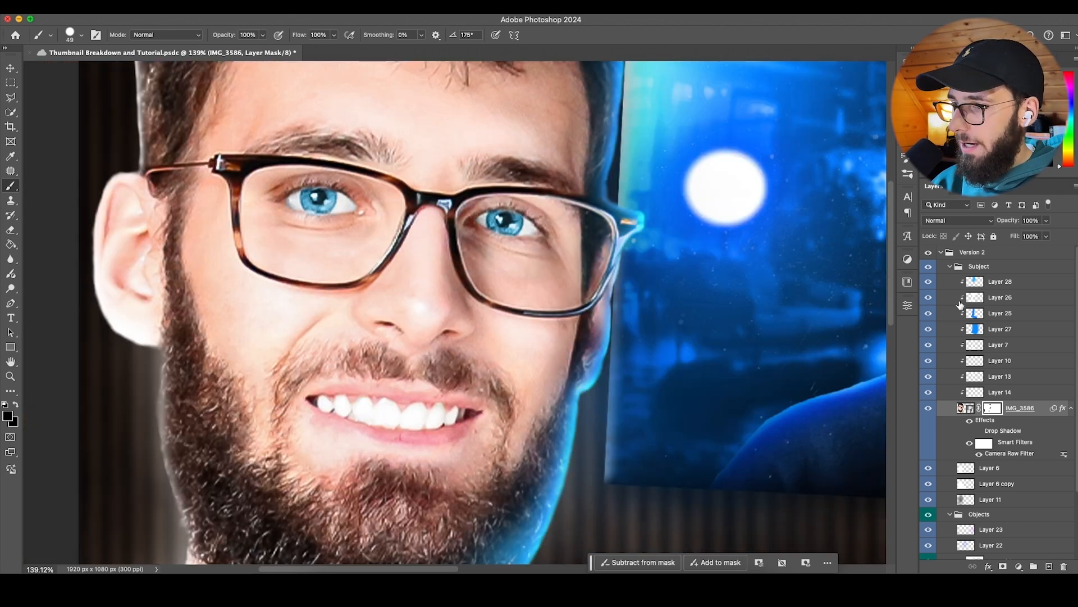
# Step: Erase part of Layer 26's overlay on the cheek below the glasses with a soft eraser about 95 px wide
pyautogui.click(1003, 297)
pyautogui.moveTo(390, 329); pyautogui.dragTo(436, 336)
pyautogui.rightClick(441, 333)
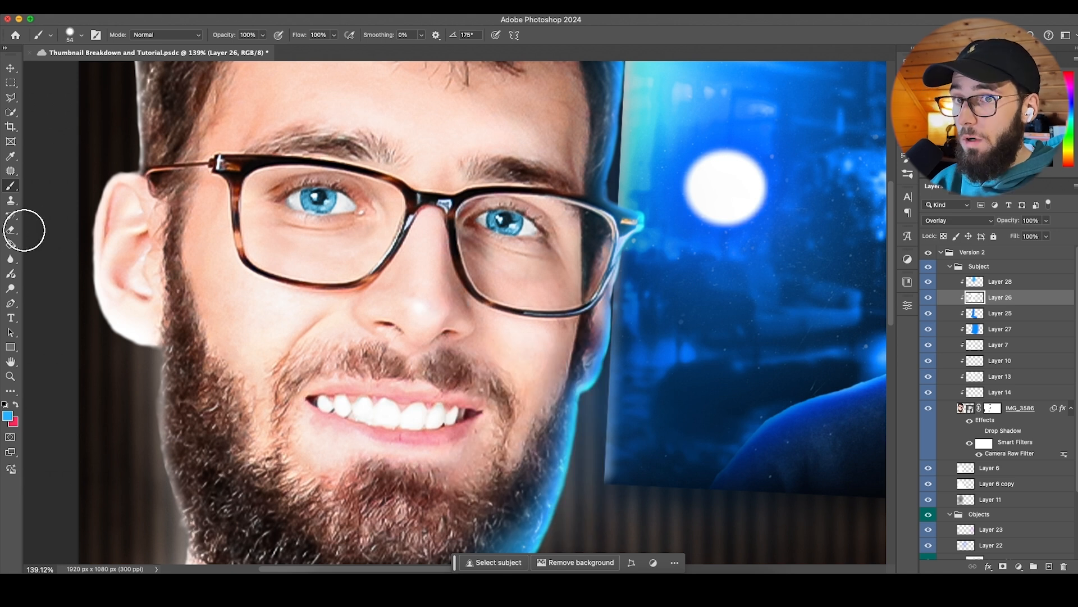
pyautogui.click(14, 231)
pyautogui.moveTo(556, 337); pyautogui.dragTo(540, 346)
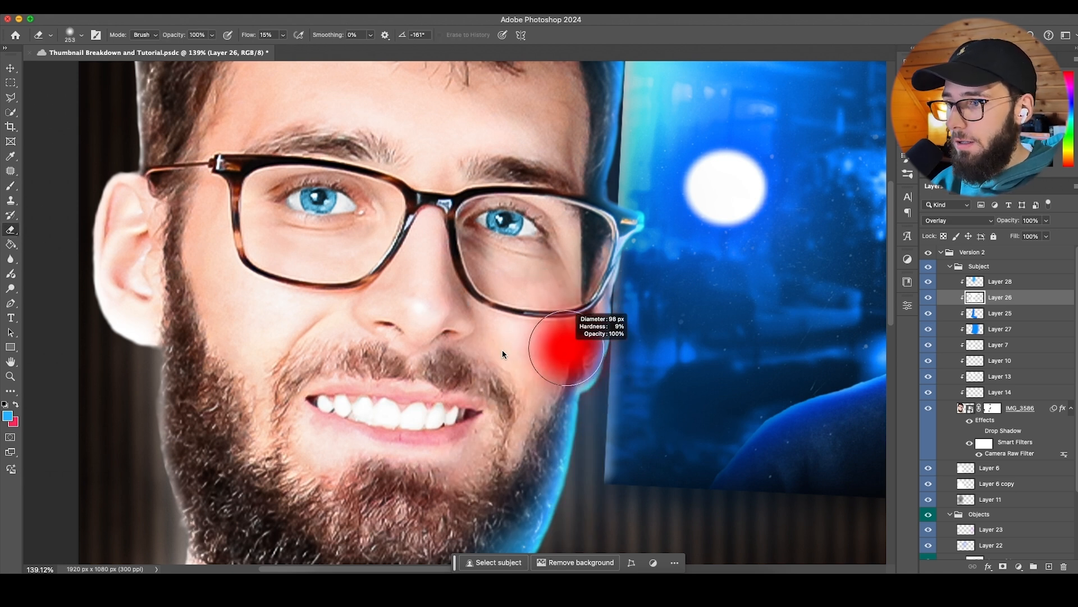
# Step: Examine the portrait's blue rim light against the tilted picture, both close up and across the whole thumbnail
pyautogui.scroll(-3, 573, 382)
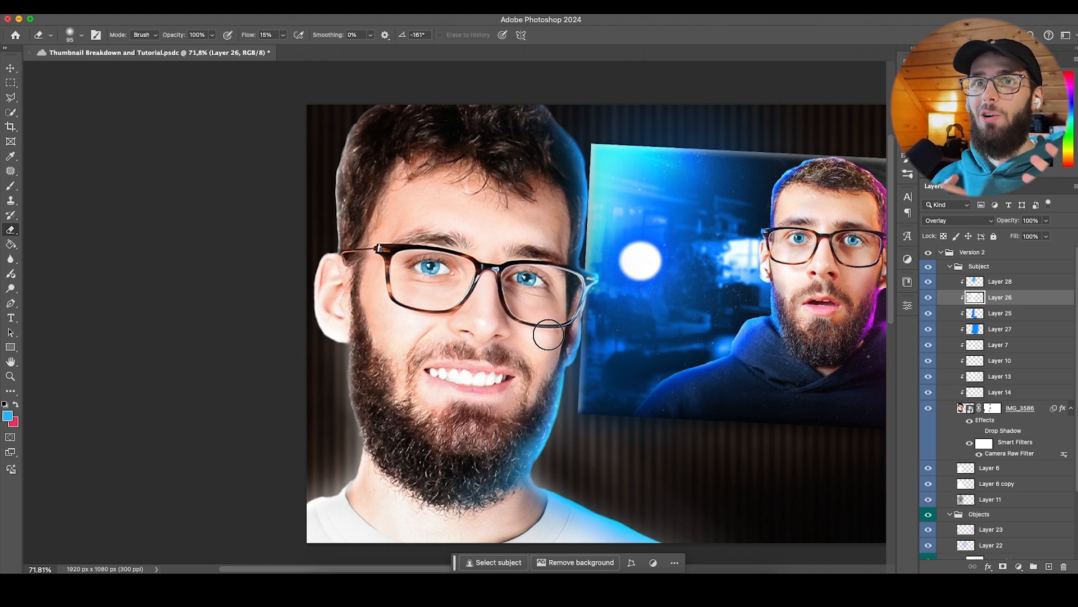
pyautogui.hscroll(1, 530, 341)
pyautogui.scroll(-1, 527, 343)
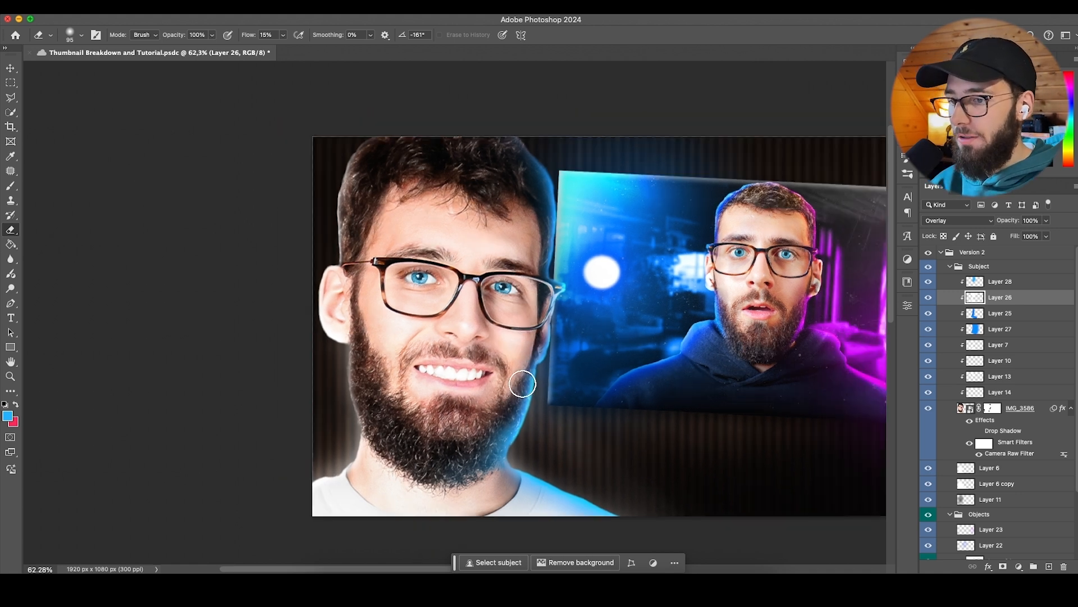
pyautogui.scroll(-2, 524, 455)
pyautogui.scroll(3, 525, 452)
pyautogui.scroll(-2, 667, 318)
pyautogui.scroll(-3, 560, 343)
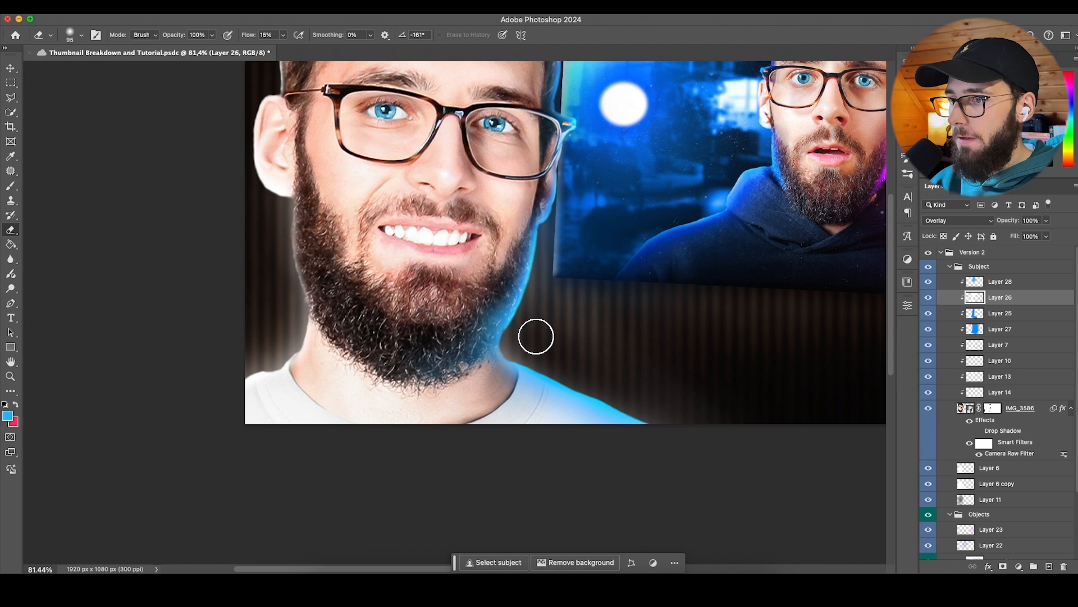
pyautogui.scroll(-3, 563, 310)
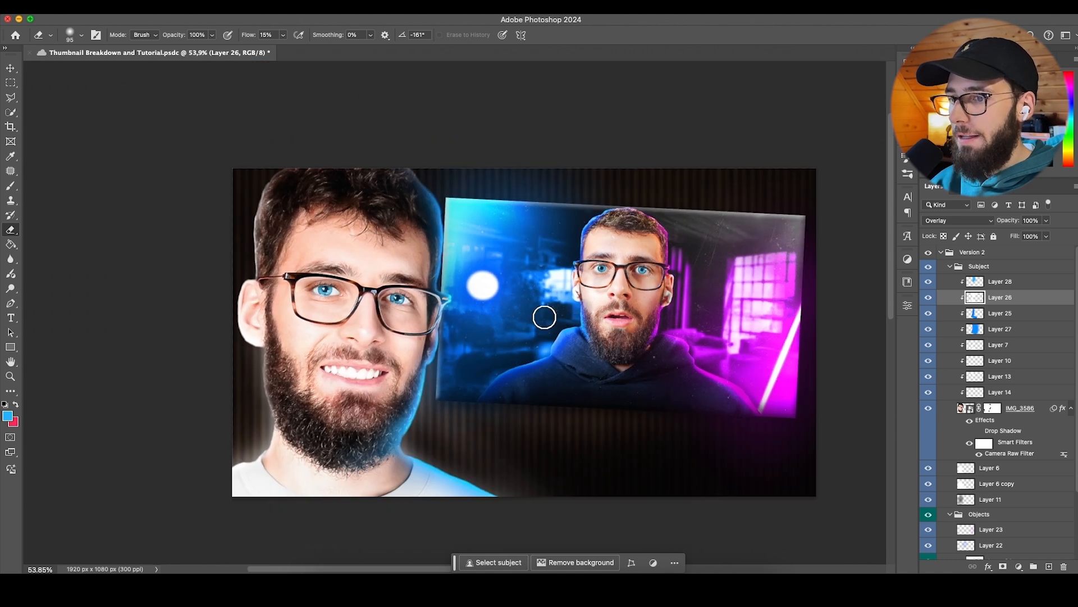
# Step: Switch to Finder, preview the arrow artwork 9.jpg in the Thumbnail Tutorial folder, and place it in the Photoshop thumbnail document
pyautogui.press('super+Tab')
pyautogui.click(717, 246)
pyautogui.click(753, 276)
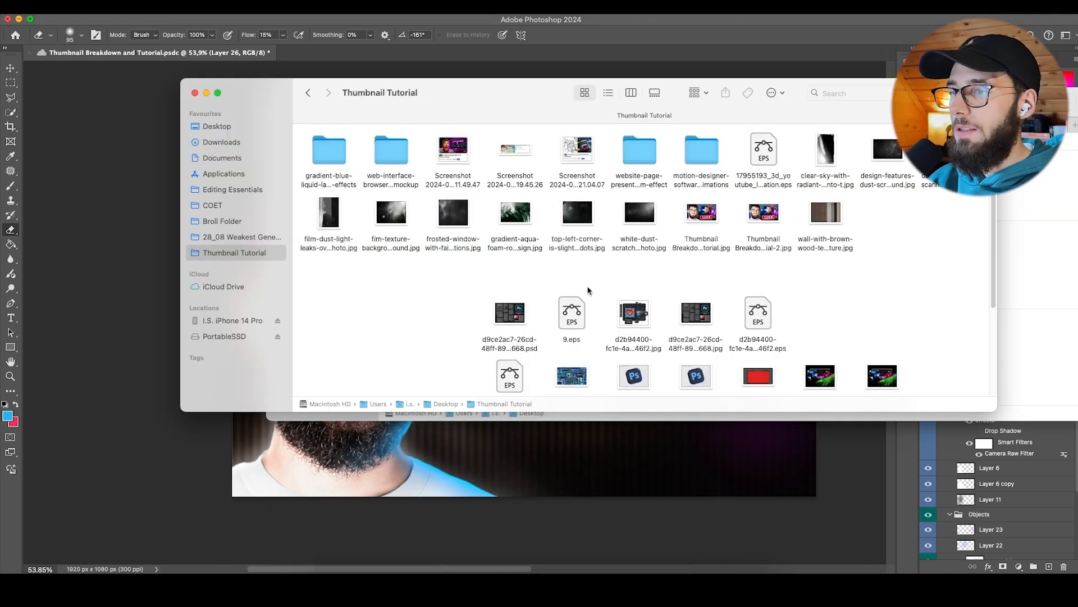
pyautogui.scroll(-5, 581, 286)
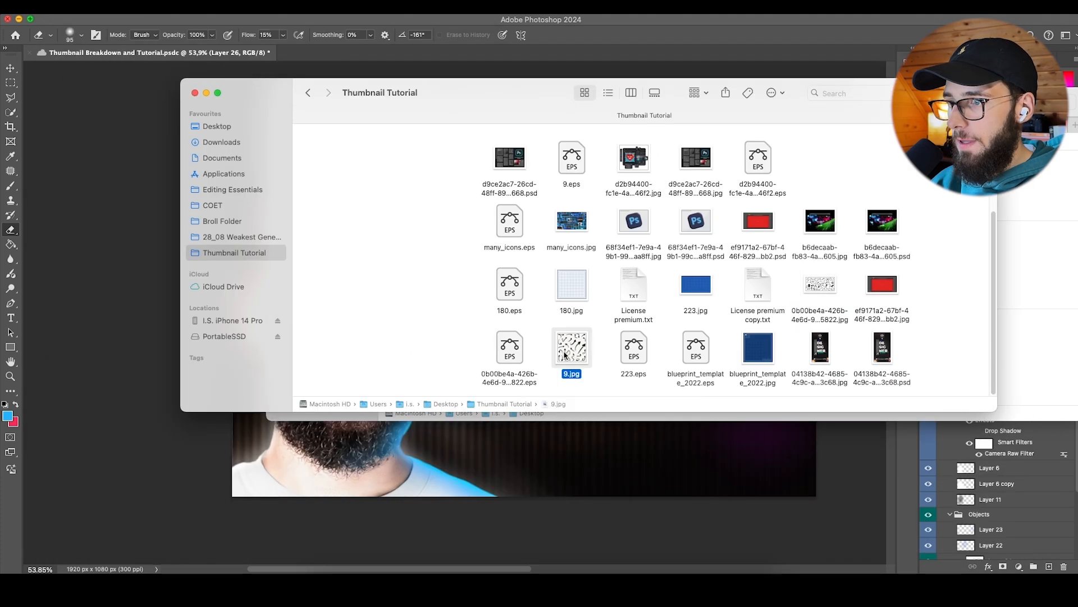
pyautogui.press('space')
pyautogui.press('space')
pyautogui.click(633, 354)
pyautogui.click(572, 352)
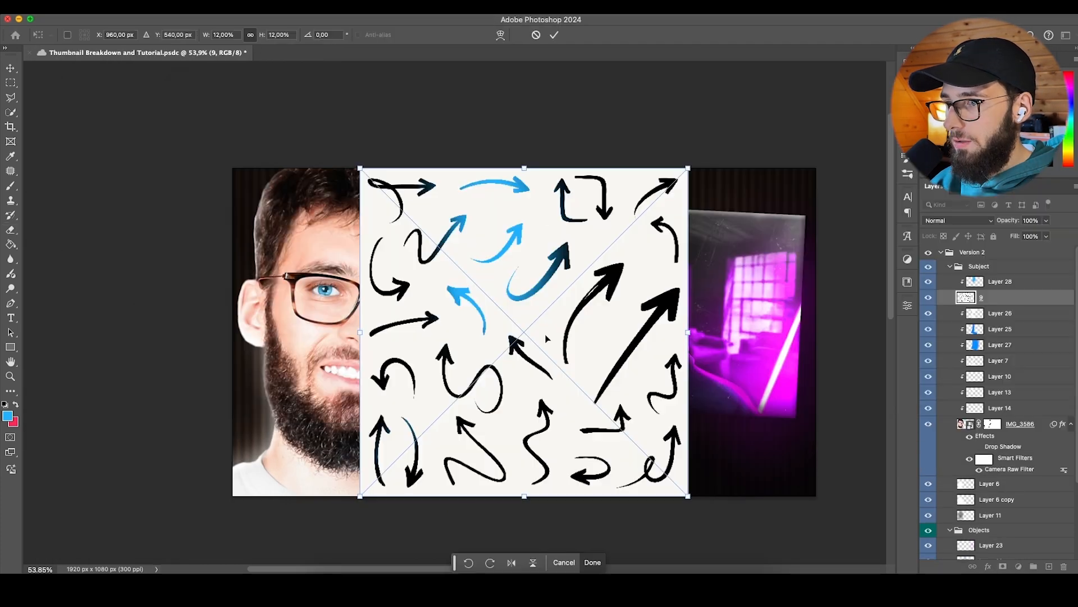
pyautogui.click(554, 35)
# Step: Order the arrow artwork layer above Layer 28 and restore Layer 28's clipping mask
pyautogui.rightClick(987, 296)
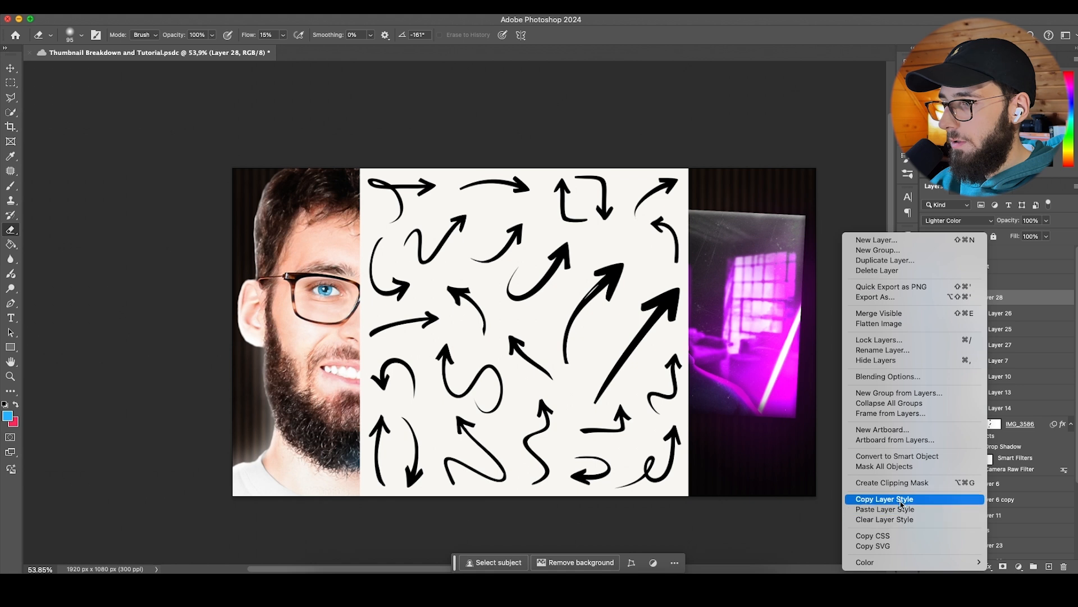
pyautogui.click(900, 483)
pyautogui.click(998, 285)
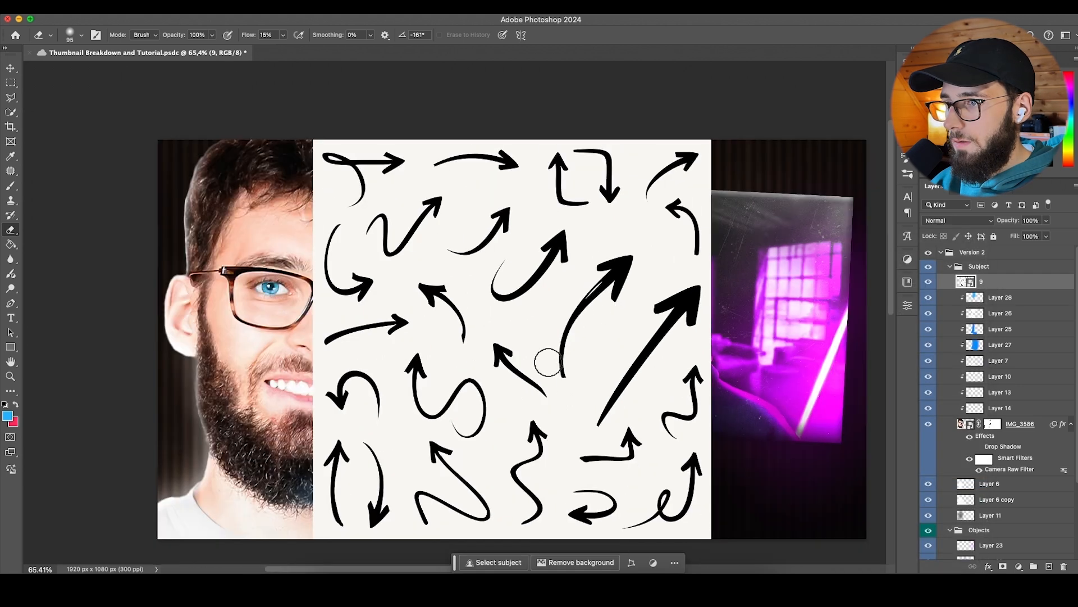
# Step: Isolate the large curved arrow on layer 9 with a layer mask and convert the layer to a smart object
pyautogui.press('v')
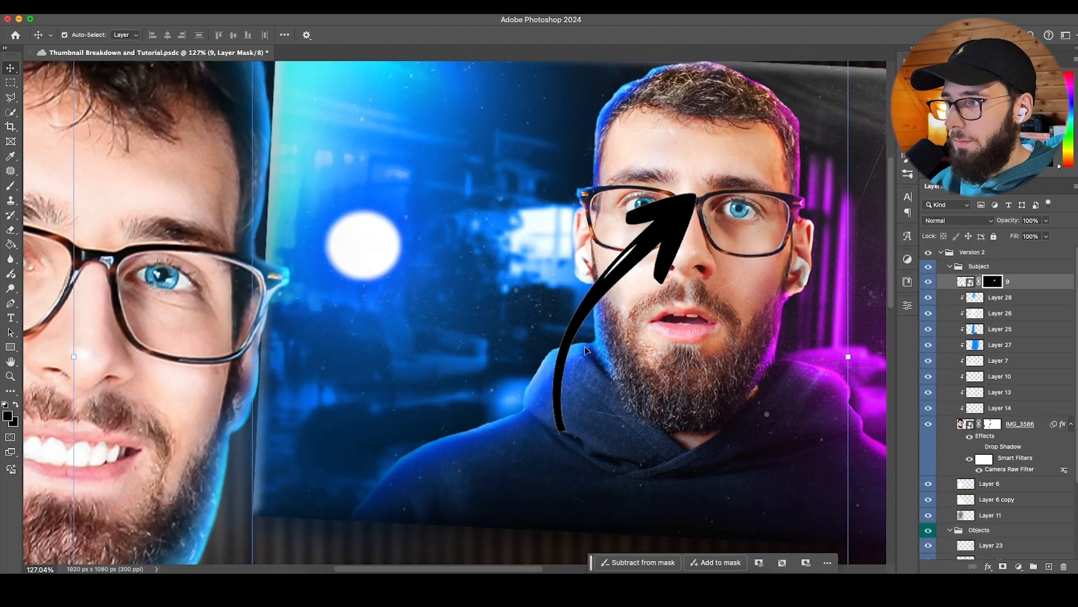
pyautogui.scroll(-4, 468, 344)
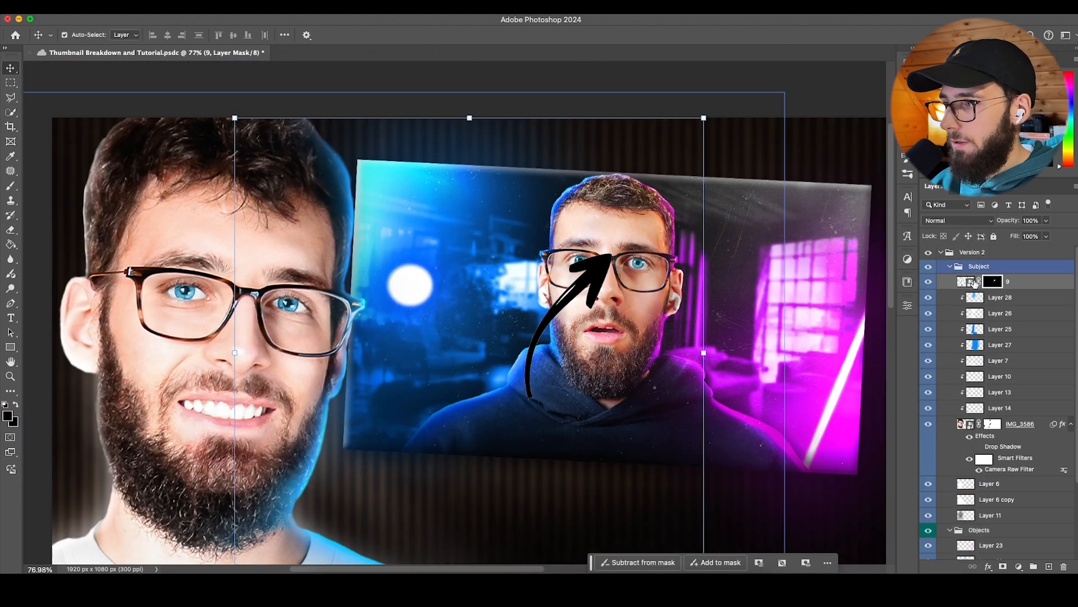
pyautogui.scroll(-3, 661, 281)
pyautogui.rightClick(1028, 287)
pyautogui.click(959, 386)
# Step: Enlarge the arrow, flip it horizontally, and rotate and position it to curve from the portrait's neck up to the tilted picture's lower edge
pyautogui.moveTo(632, 341); pyautogui.dragTo(731, 318)
pyautogui.rightClick(665, 235)
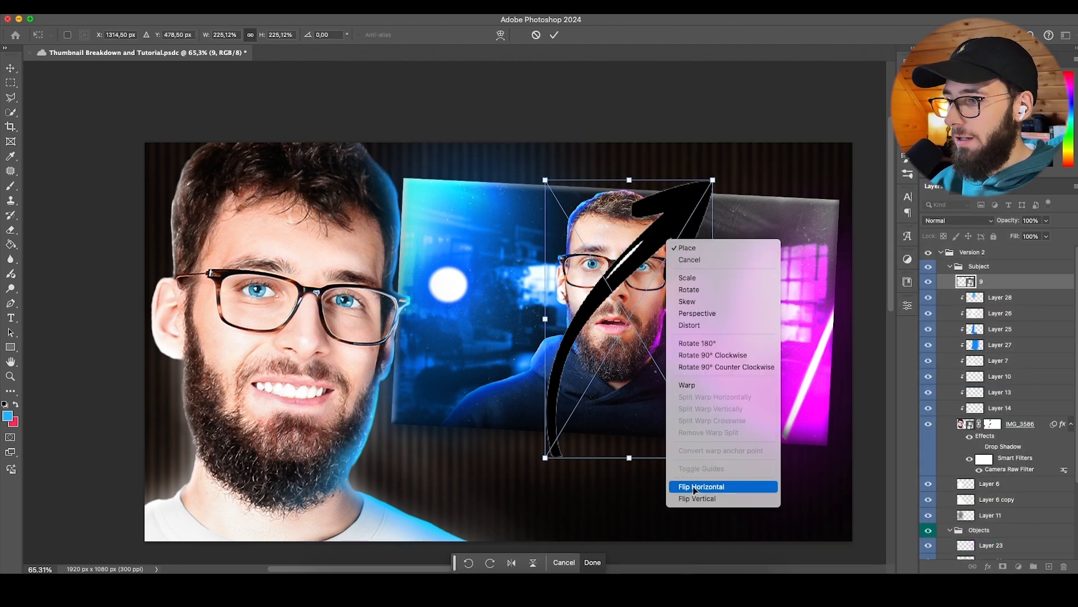
pyautogui.click(691, 486)
pyautogui.moveTo(714, 172); pyautogui.dragTo(757, 396)
pyautogui.moveTo(709, 292); pyautogui.dragTo(595, 400)
pyautogui.moveTo(641, 432); pyautogui.dragTo(549, 432)
pyautogui.moveTo(539, 521); pyautogui.dragTo(530, 527)
pyautogui.moveTo(549, 403); pyautogui.dragTo(573, 425)
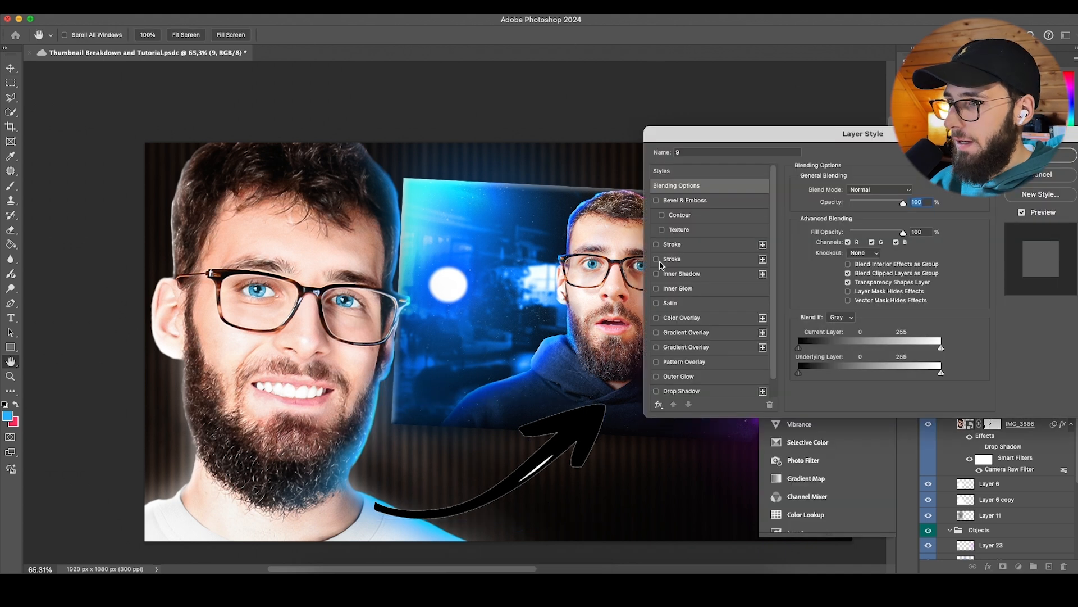
# Step: Add a Color Overlay effect to the arrow layer and open its settings
pyautogui.click(656, 317)
pyautogui.click(656, 318)
pyautogui.click(656, 317)
pyautogui.click(684, 317)
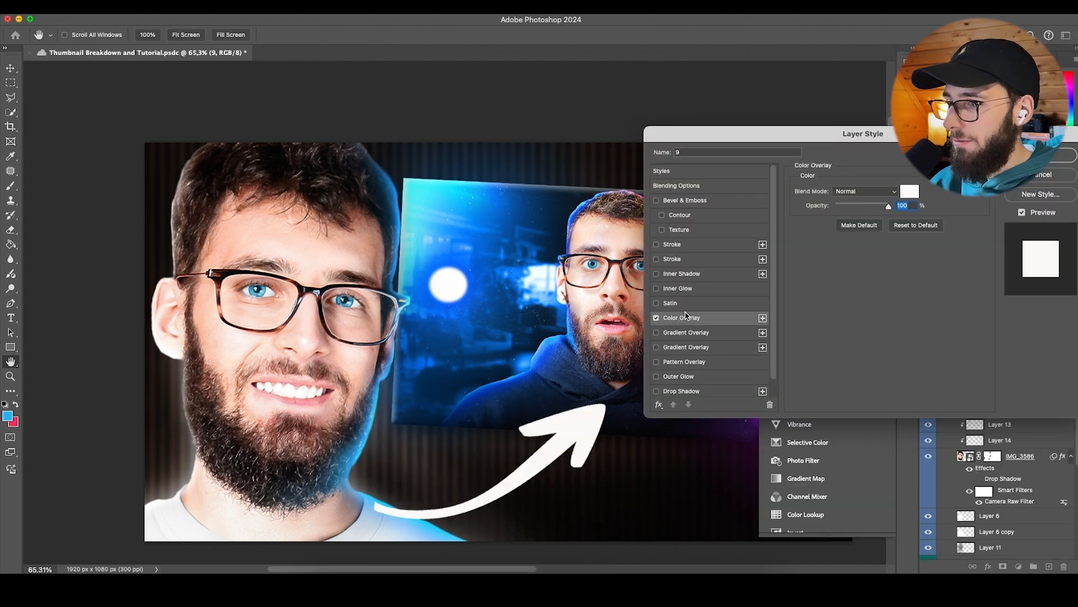
# Step: Try a different blend mode for the arrow's Color Overlay and return it to Normal
pyautogui.click(864, 193)
pyautogui.click(855, 290)
pyautogui.click(863, 191)
pyautogui.click(848, 93)
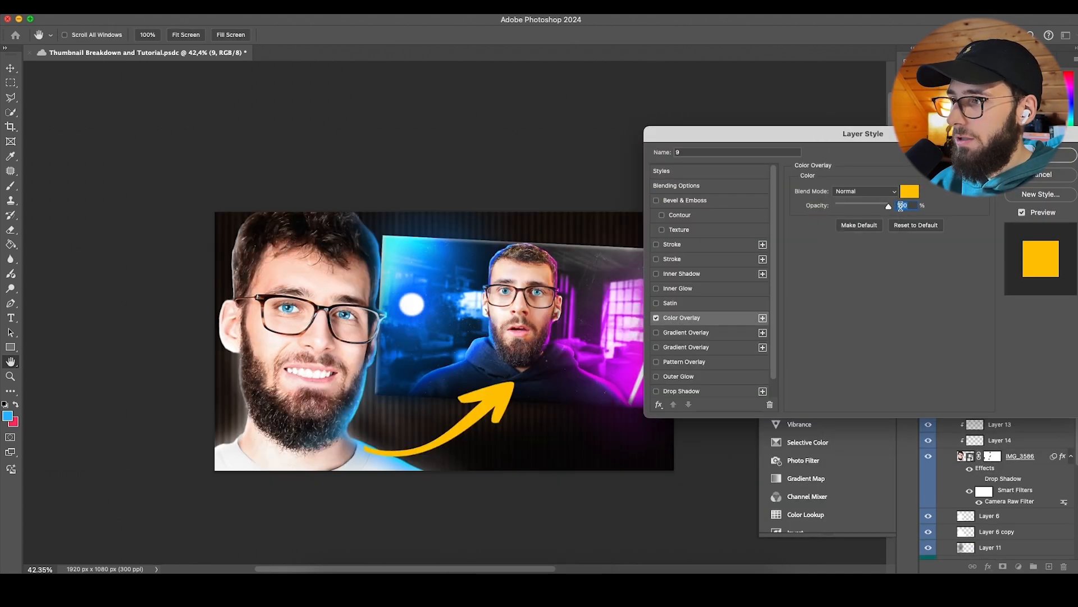
# Step: Set the arrow's Color Overlay to white (ffffff) and add Bevel & Emboss, Outer Glow and Drop Shadow effects
pyautogui.click(909, 192)
pyautogui.click(622, 307)
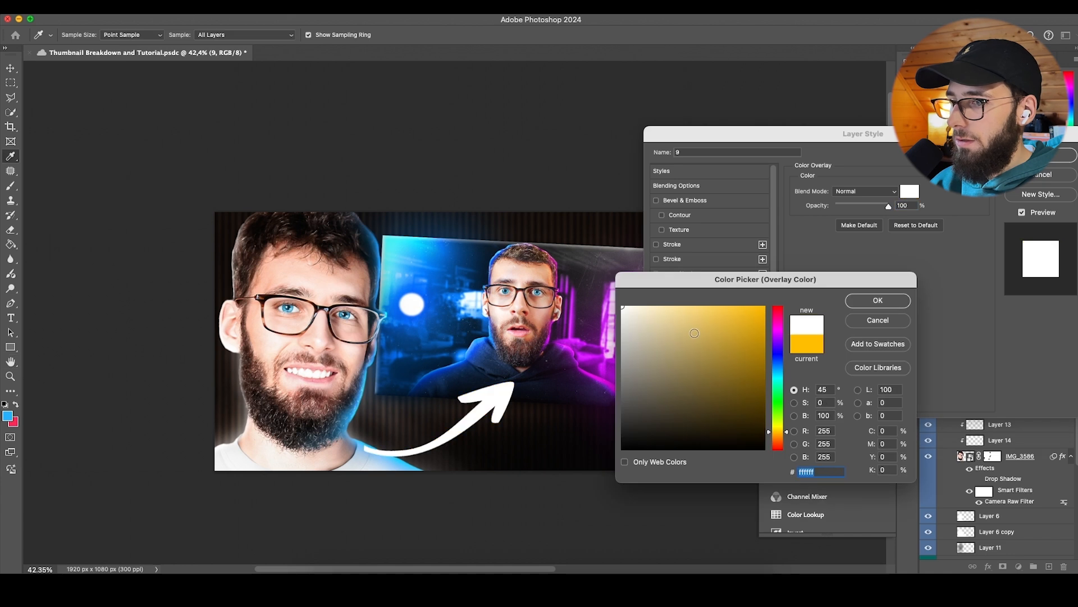
pyautogui.click(879, 302)
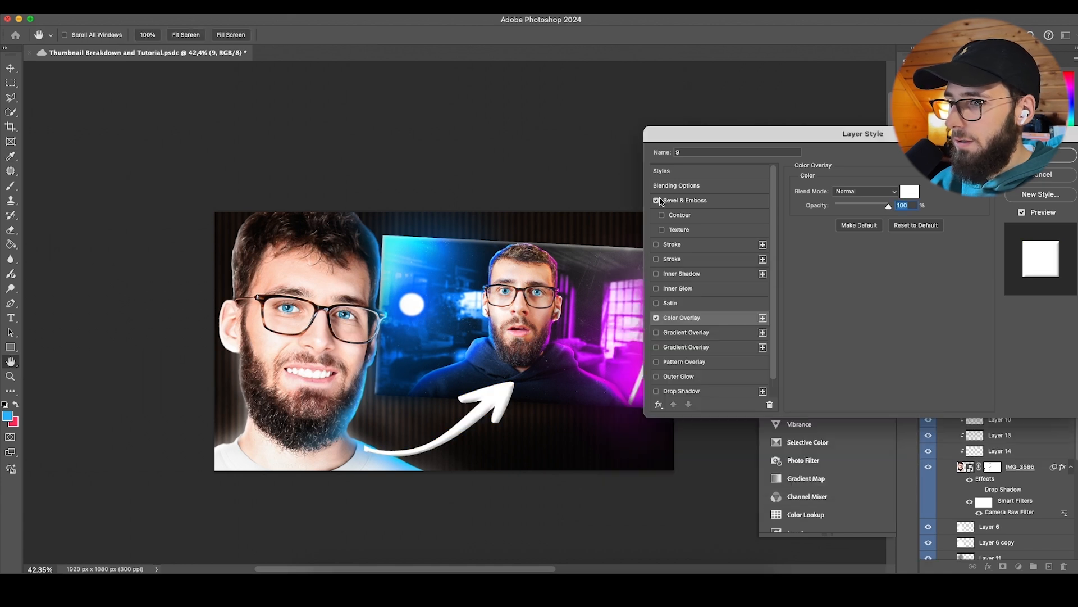
pyautogui.click(664, 201)
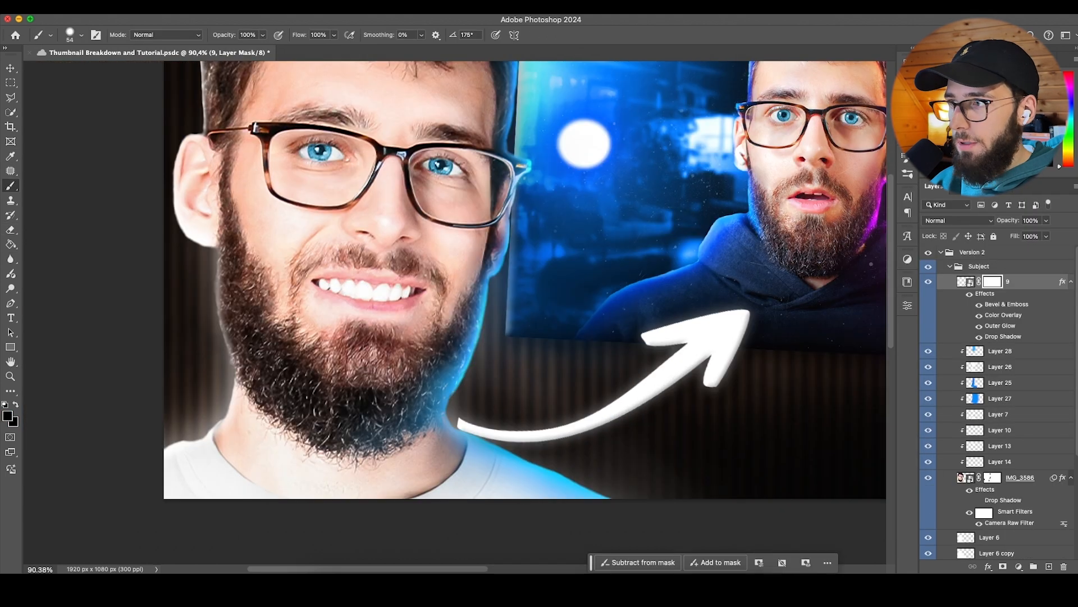
# Step: Trim the arrow's tail end into a rounded shape near the neck on its layer mask with a hard 54 px black brush
pyautogui.scroll(5, 476, 413)
pyautogui.keyDown('super'); pyautogui.rightClick(487, 363); pyautogui.keyUp('super')
pyautogui.rightClick(497, 291)
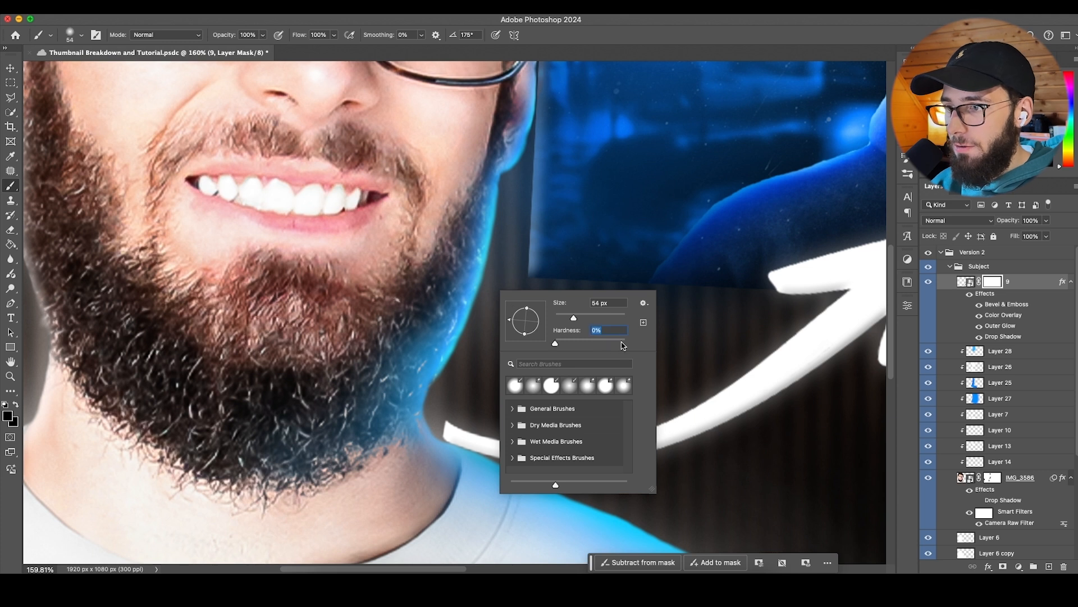
pyautogui.press('Return')
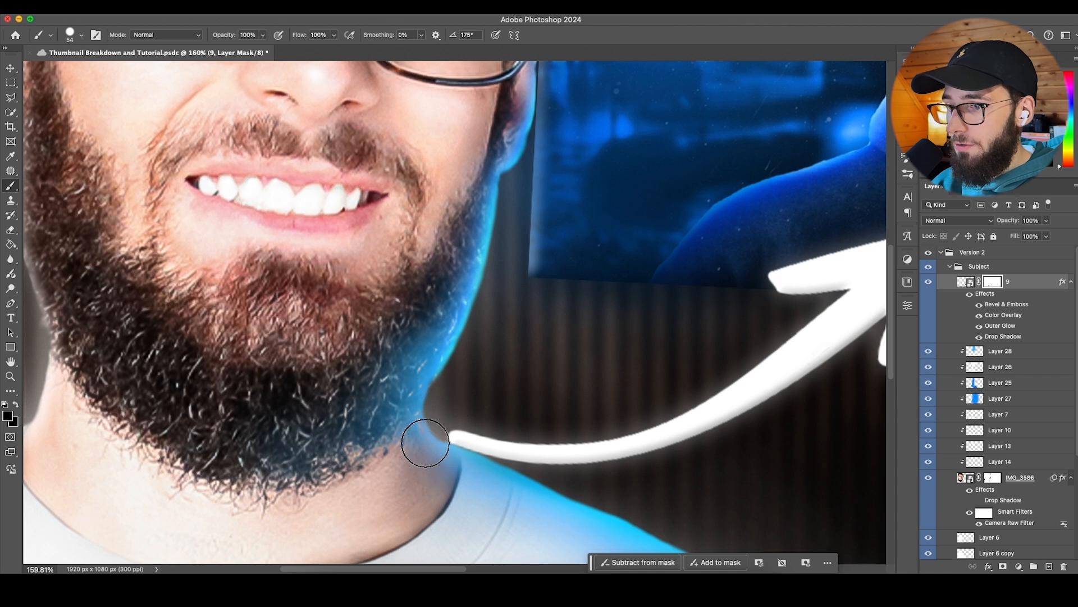
pyautogui.scroll(-6, 431, 416)
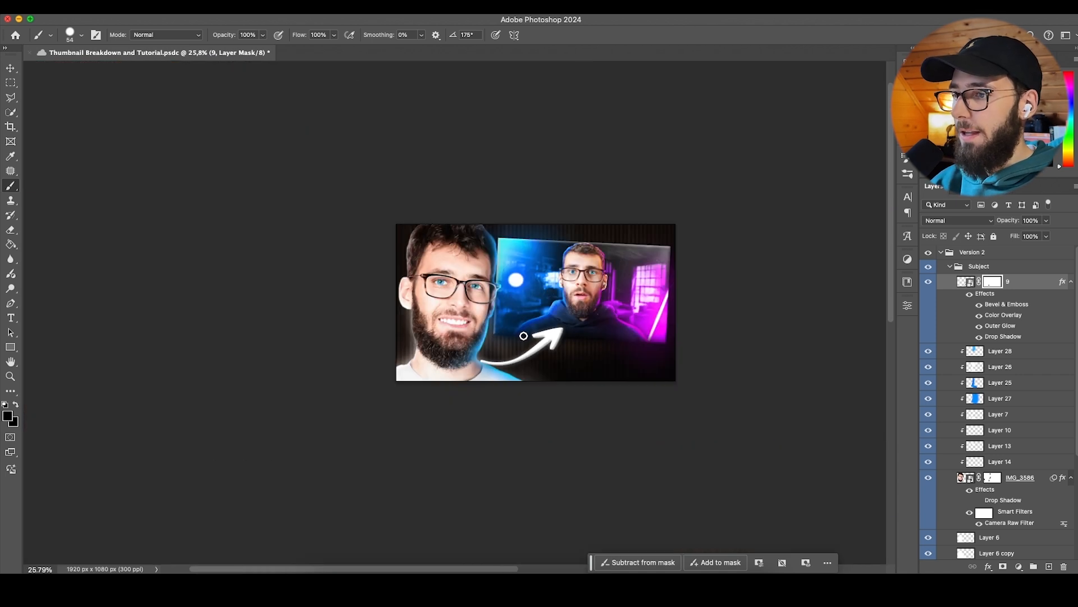
# Step: Enlarge the arrow to about 104% and rotate it about -2° so it runs from the portrait's neck to the tilted picture
pyautogui.scroll(2, 444, 324)
pyautogui.click(11, 69)
pyautogui.scroll(2, 427, 344)
pyautogui.moveTo(540, 350); pyautogui.dragTo(568, 360)
pyautogui.moveTo(712, 270); pyautogui.dragTo(696, 256)
pyautogui.moveTo(667, 295); pyautogui.dragTo(660, 304)
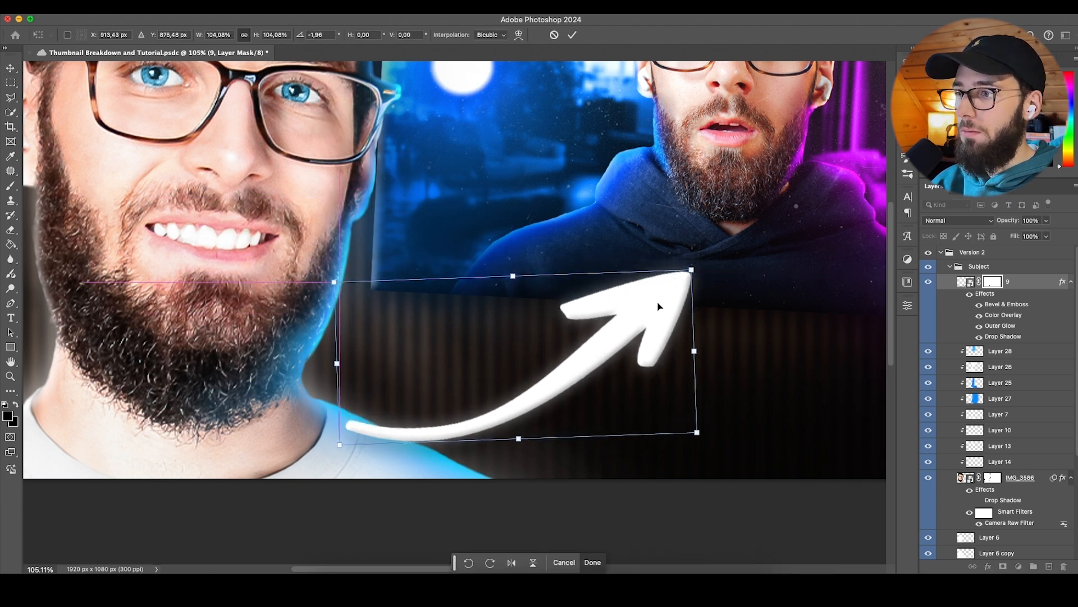
pyautogui.press('Return')
pyautogui.scroll(-5, 486, 423)
pyautogui.scroll(4, 486, 423)
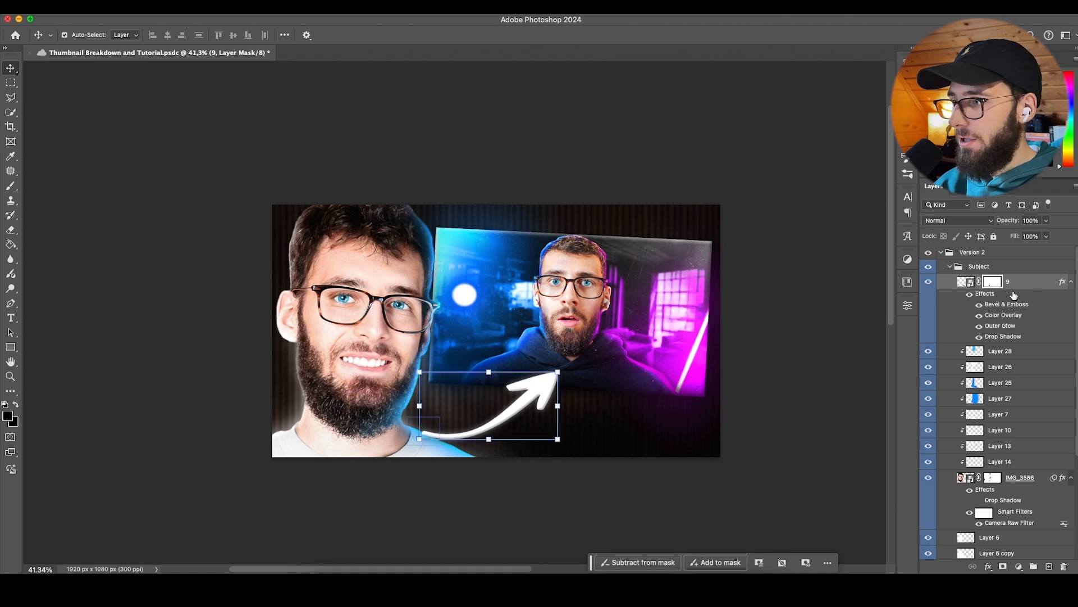
# Step: Change the arrow's Color Overlay from white to a bright, fully saturated yellow
pyautogui.doubleClick(1003, 315)
pyautogui.click(910, 192)
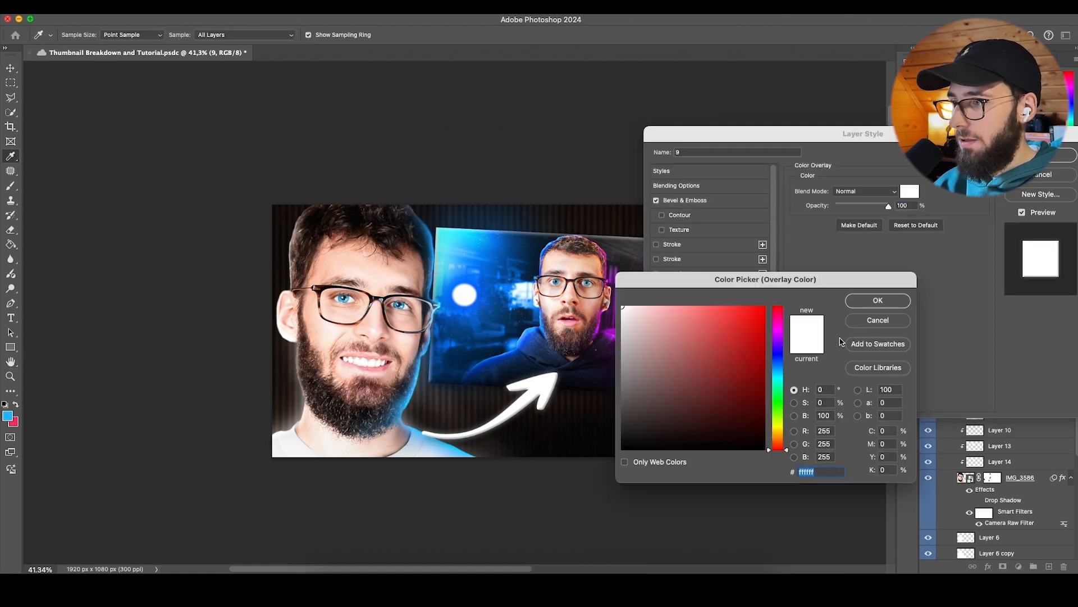
pyautogui.click(779, 424)
pyautogui.hscroll(5, 755, 332)
pyautogui.moveTo(758, 315); pyautogui.dragTo(765, 306)
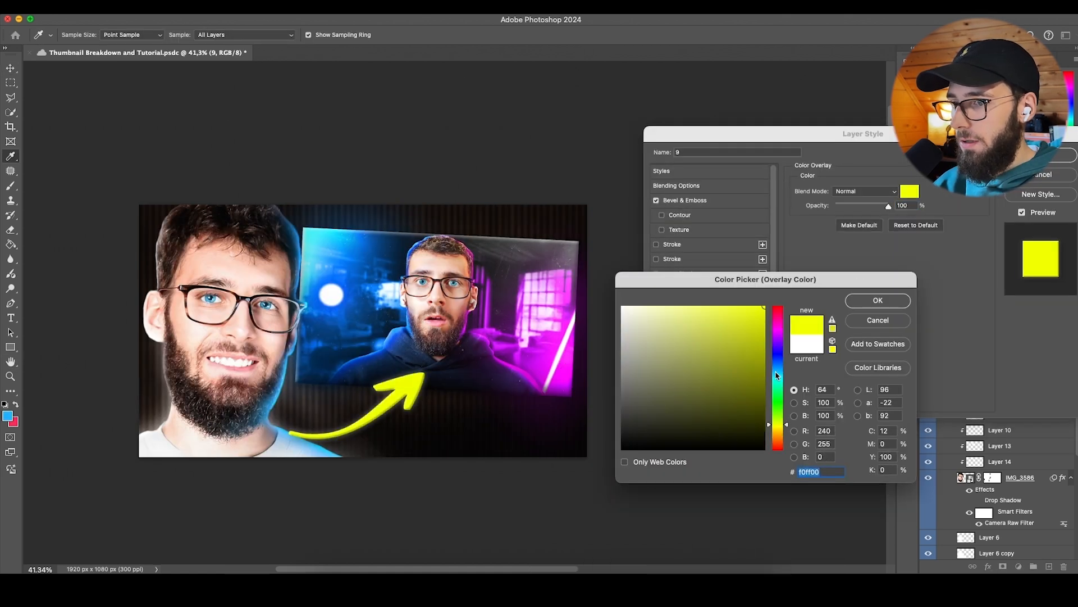
pyautogui.click(871, 300)
# Step: Set the arrow's Outer Glow colour to bright yellow and slightly adjust the arrow's placement with Free Transform
pyautogui.click(686, 376)
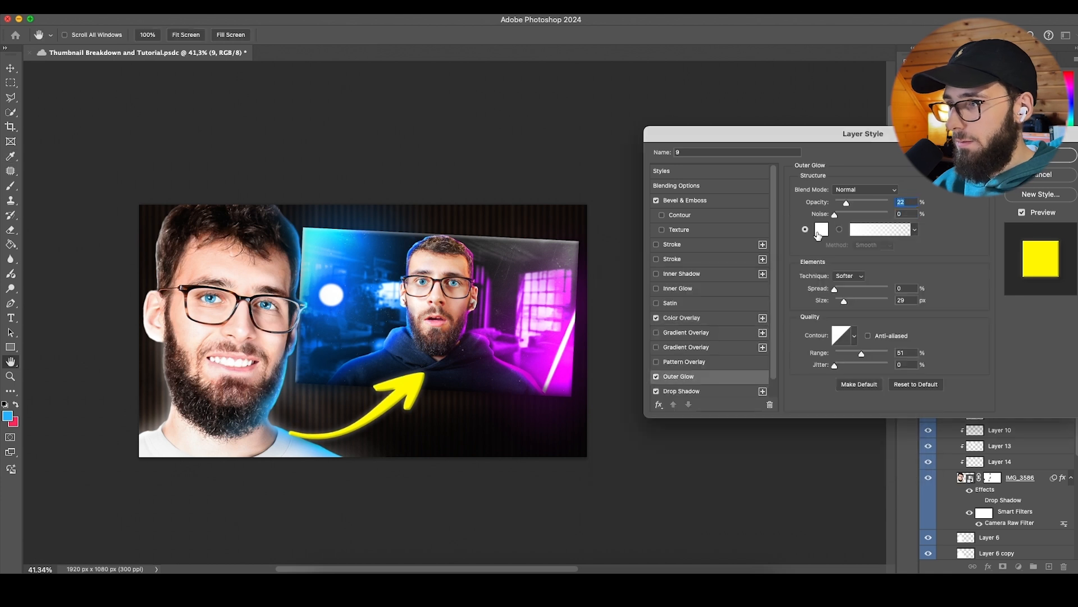
pyautogui.click(822, 230)
pyautogui.click(777, 428)
pyautogui.moveTo(763, 309); pyautogui.dragTo(784, 291)
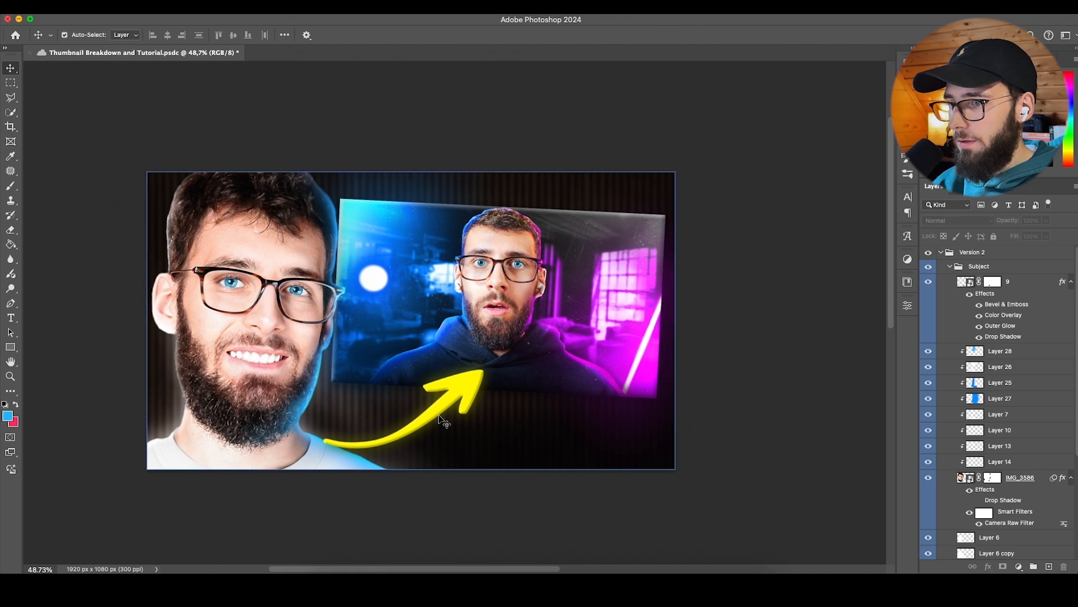
pyautogui.hotkey('ctrl', 't')
pyautogui.moveTo(497, 373); pyautogui.dragTo(501, 364)
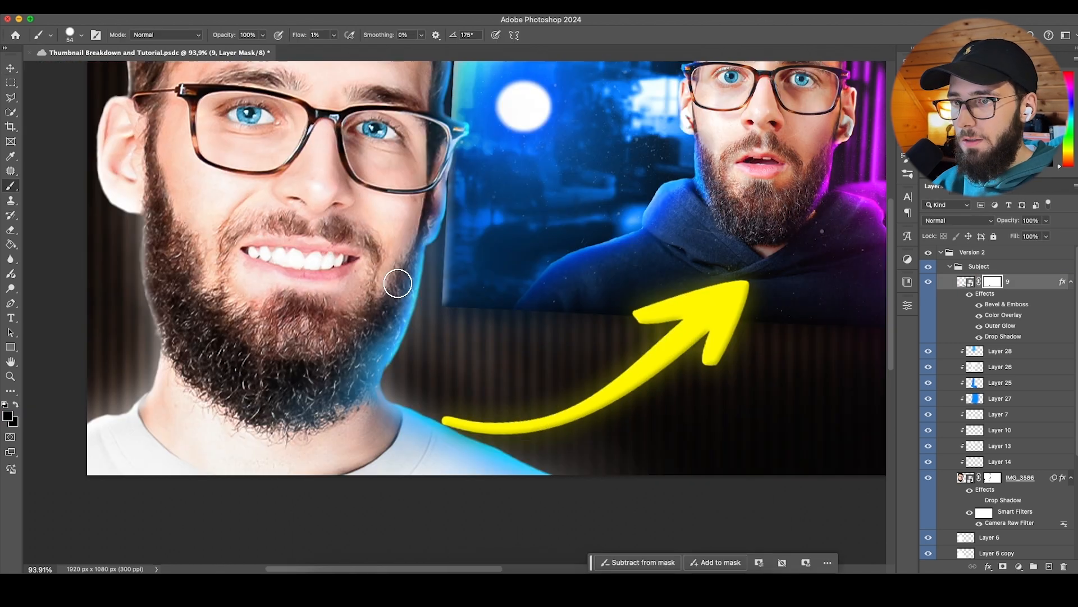
# Step: Try to fade the arrow's tail on its layer mask with a large soft black brush at 16% flow
pyautogui.moveTo(398, 283); pyautogui.dragTo(482, 285)
pyautogui.rightClick(445, 311)
pyautogui.click(497, 368)
pyautogui.click(297, 38)
pyautogui.moveTo(297, 38); pyautogui.dragTo(306, 38)
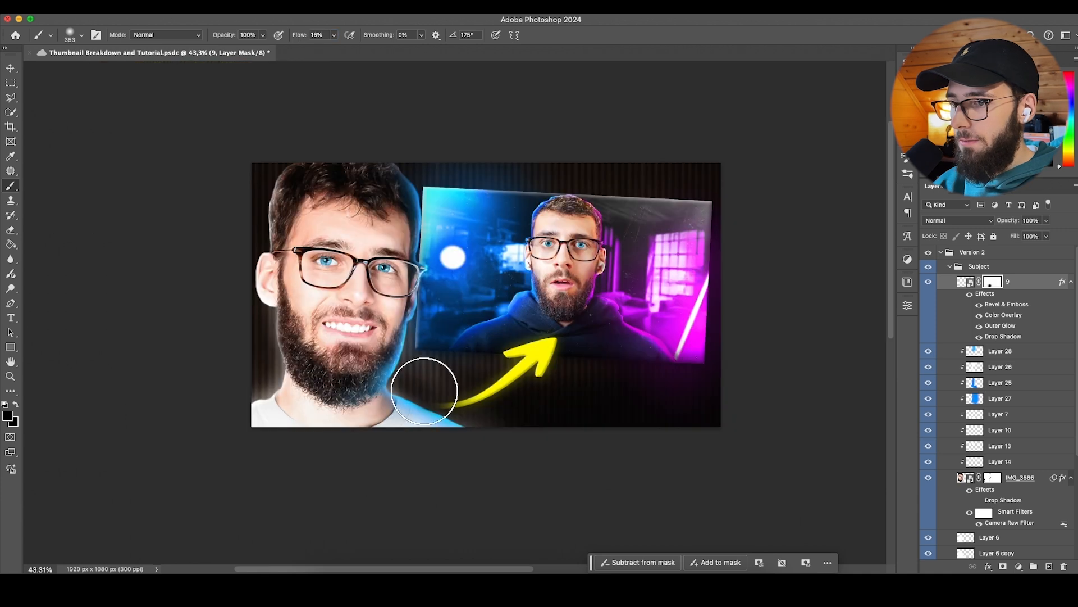
pyautogui.scroll(6, 414, 408)
pyautogui.moveTo(417, 405); pyautogui.dragTo(382, 409)
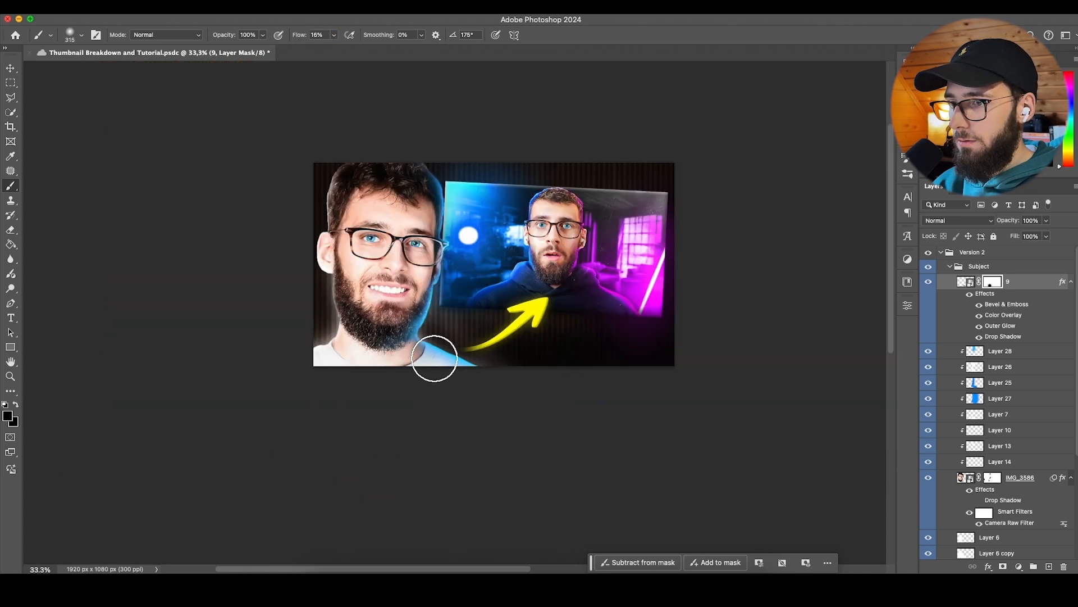
pyautogui.scroll(3, 433, 361)
pyautogui.scroll(-8, 431, 348)
pyautogui.scroll(5, 459, 360)
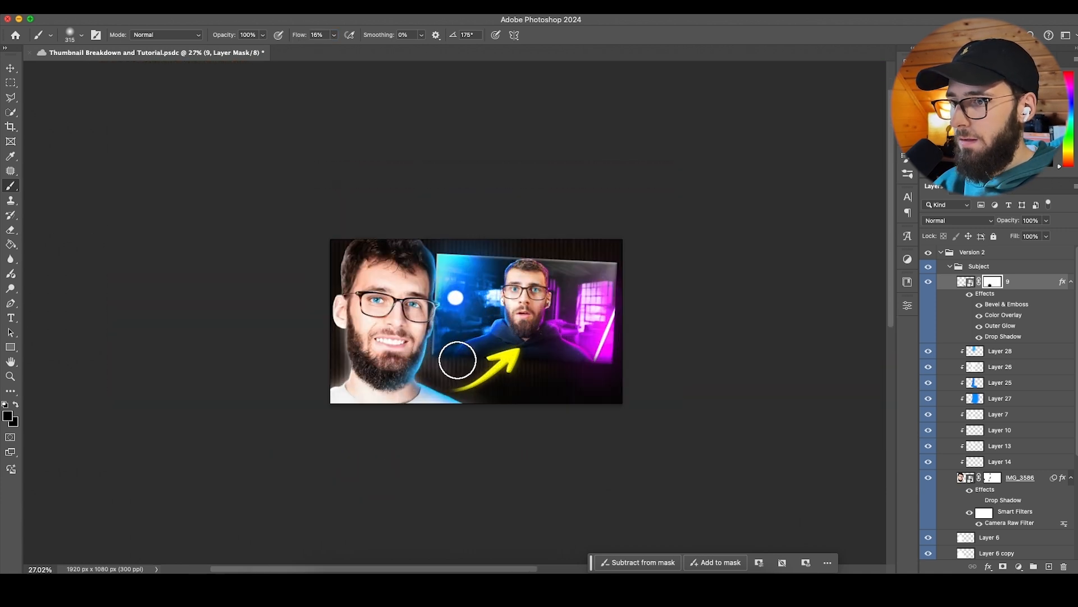
pyautogui.scroll(5, 455, 315)
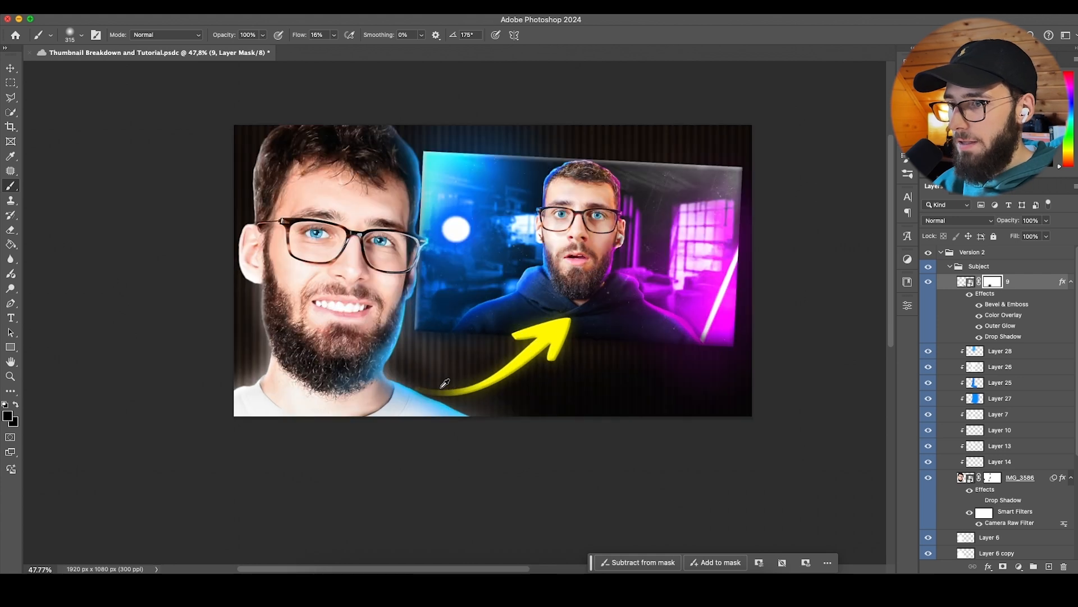
pyautogui.moveTo(433, 337)
pyautogui.mouseDown()
pyautogui.moveTo(423, 264)
pyautogui.moveTo(409, 261)
pyautogui.mouseUp()
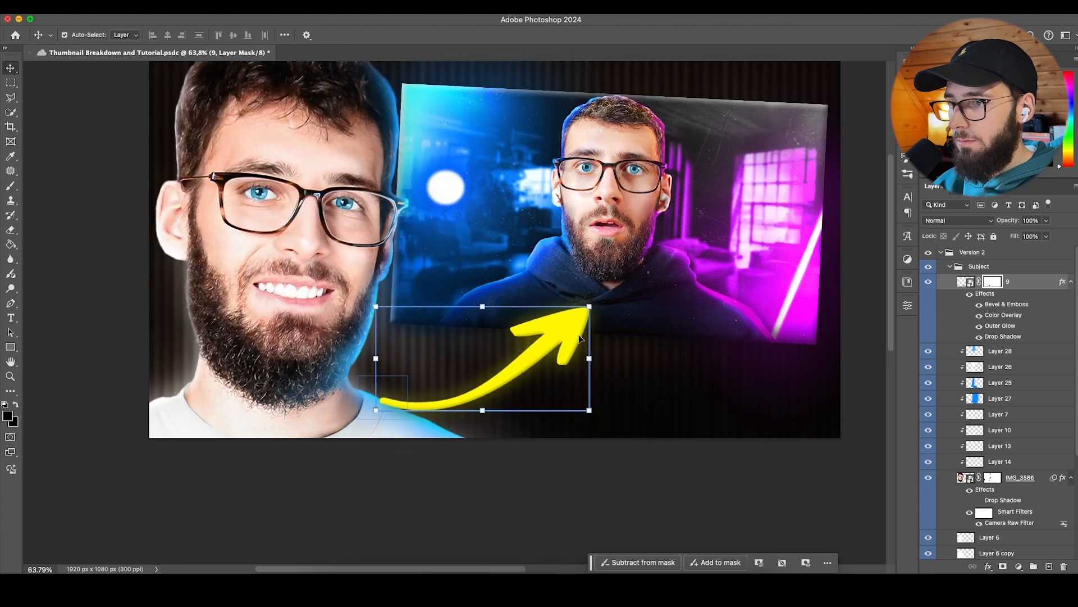
# Step: Preview the arrow collection in the Thumbnail Tutorial folder and place 9.eps into the thumbnail, moving it lower on the canvas
pyautogui.moveTo(612, 302); pyautogui.dragTo(609, 294)
pyautogui.press('super+Tab')
pyautogui.press('space')
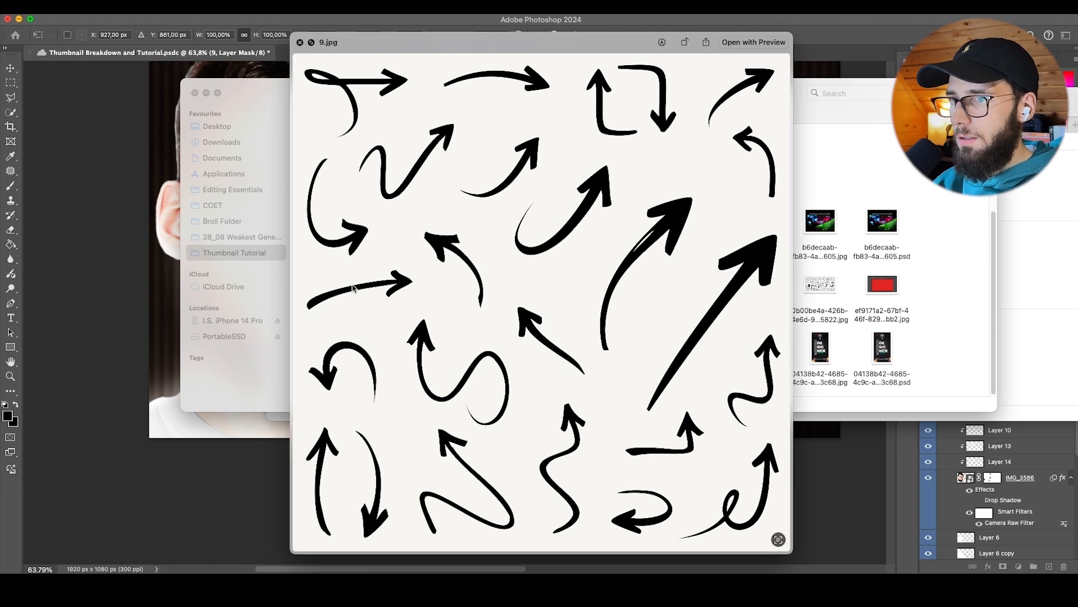
pyautogui.press('space')
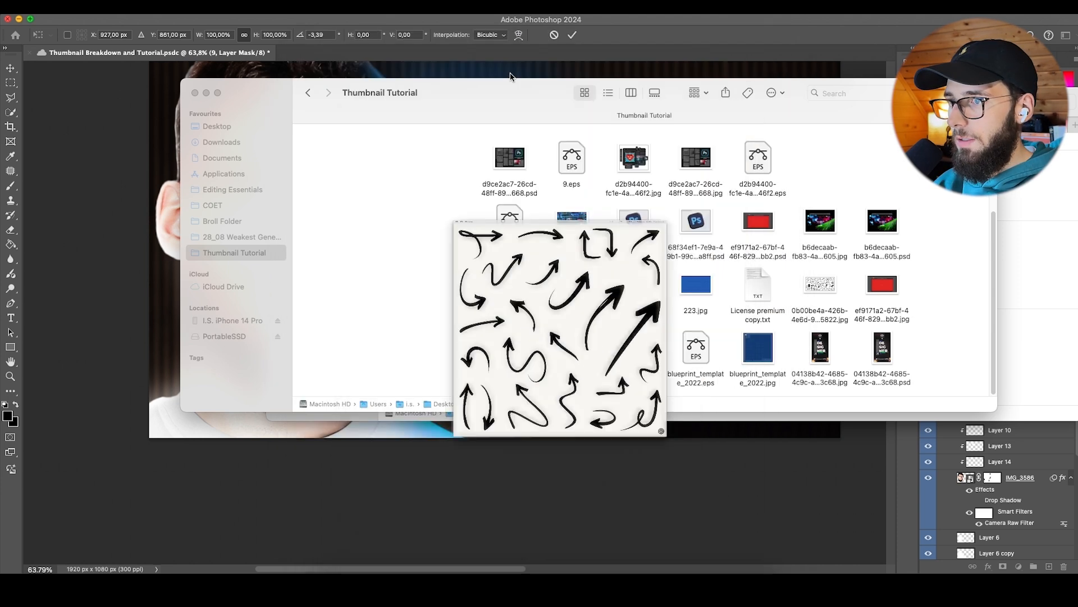
pyautogui.moveTo(571, 363); pyautogui.dragTo(550, 440)
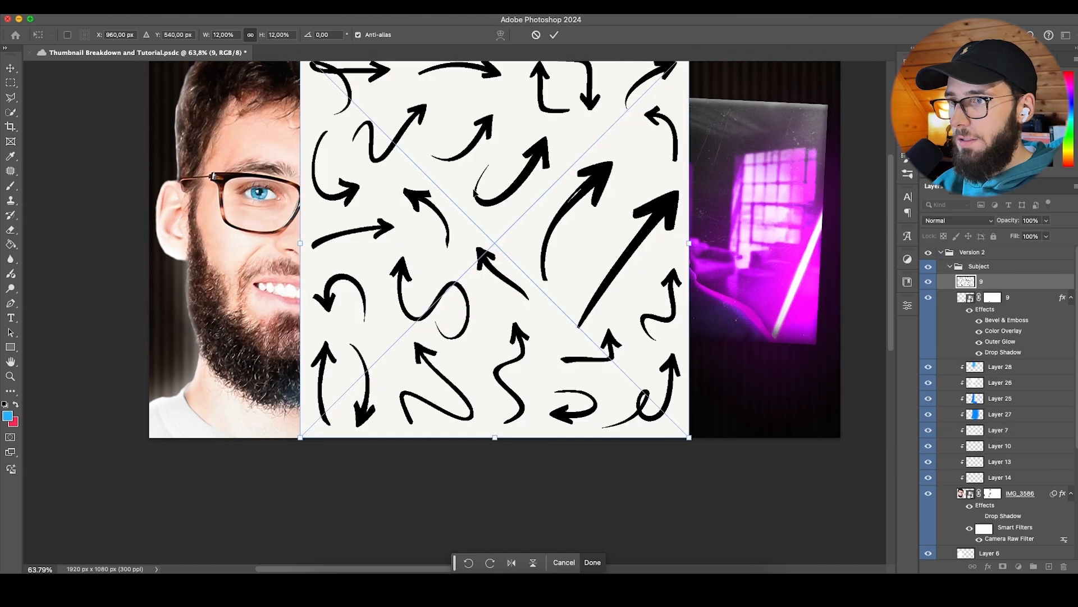
pyautogui.moveTo(474, 192); pyautogui.dragTo(473, 296)
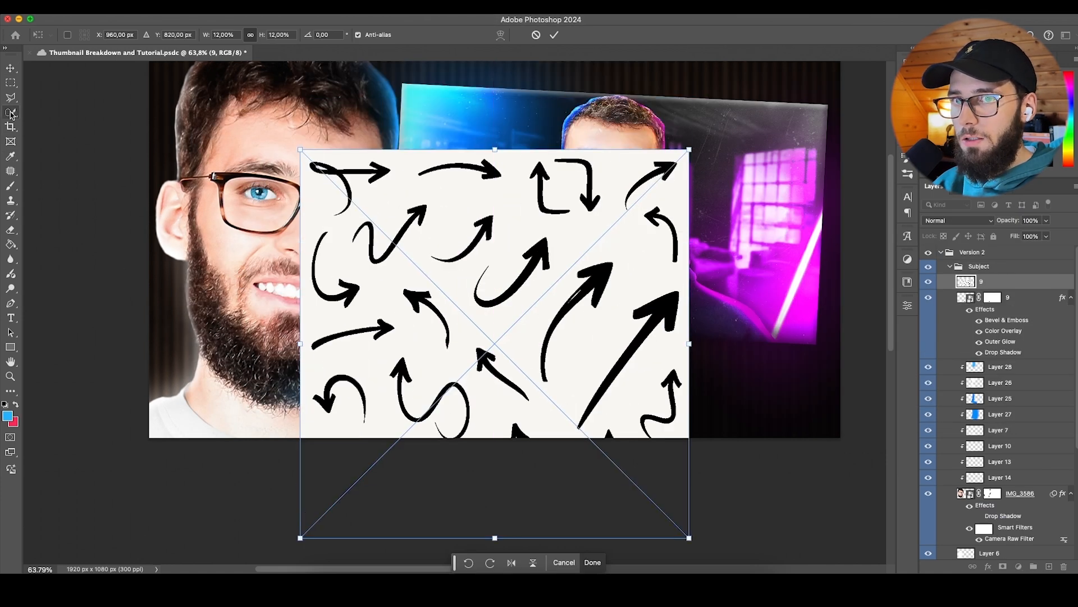
# Step: Mask the placed artwork down to the upper curved arrow with the Magic Wand and enlarge it beside the yellow arrow
pyautogui.moveTo(12, 111); pyautogui.dragTo(73, 138)
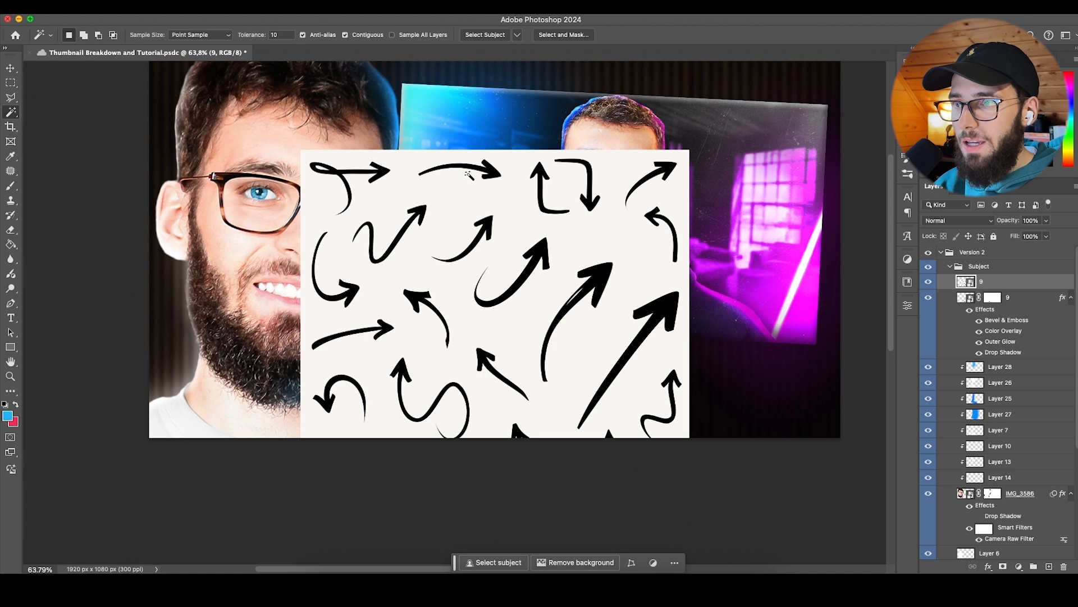
pyautogui.click(1003, 566)
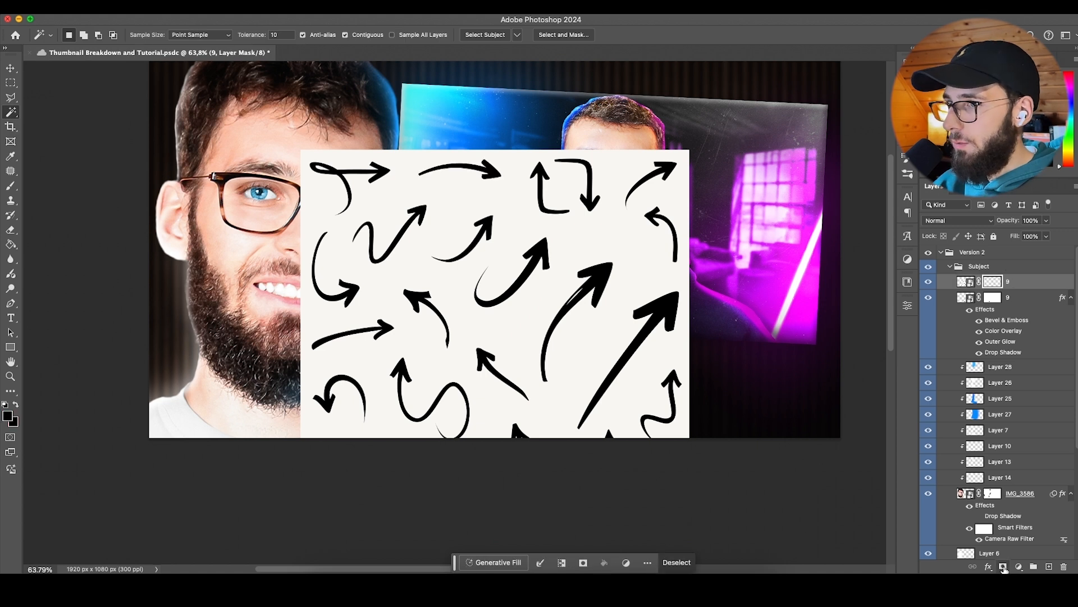
pyautogui.hotkey('ctrl', 'i')
pyautogui.hotkey('ctrl', 't')
pyautogui.moveTo(495, 148); pyautogui.dragTo(553, 312)
pyautogui.click(573, 36)
# Step: Convert the black arrow to a smart object, then flip it vertically and fit it over the yellow arrow
pyautogui.rightClick(1018, 282)
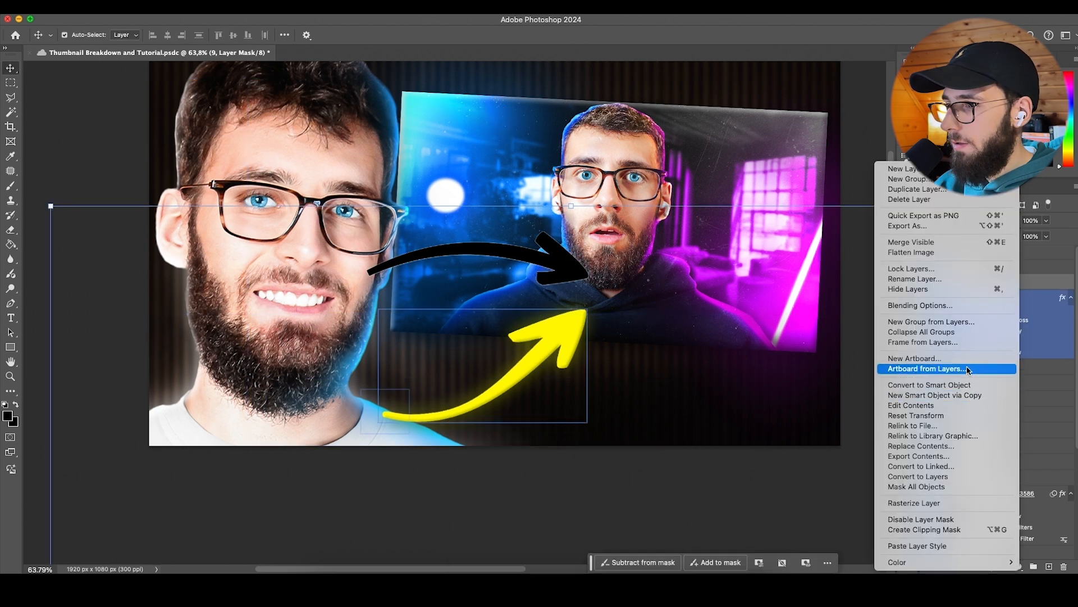
pyautogui.click(966, 385)
pyautogui.rightClick(494, 232)
pyautogui.click(550, 491)
pyautogui.moveTo(478, 301); pyautogui.dragTo(503, 389)
pyautogui.moveTo(506, 414); pyautogui.dragTo(510, 412)
pyautogui.click(554, 35)
# Step: Move the yellow arrow's layer effects to the new arrow and hide the old arrow layer
pyautogui.moveTo(986, 310); pyautogui.dragTo(985, 285)
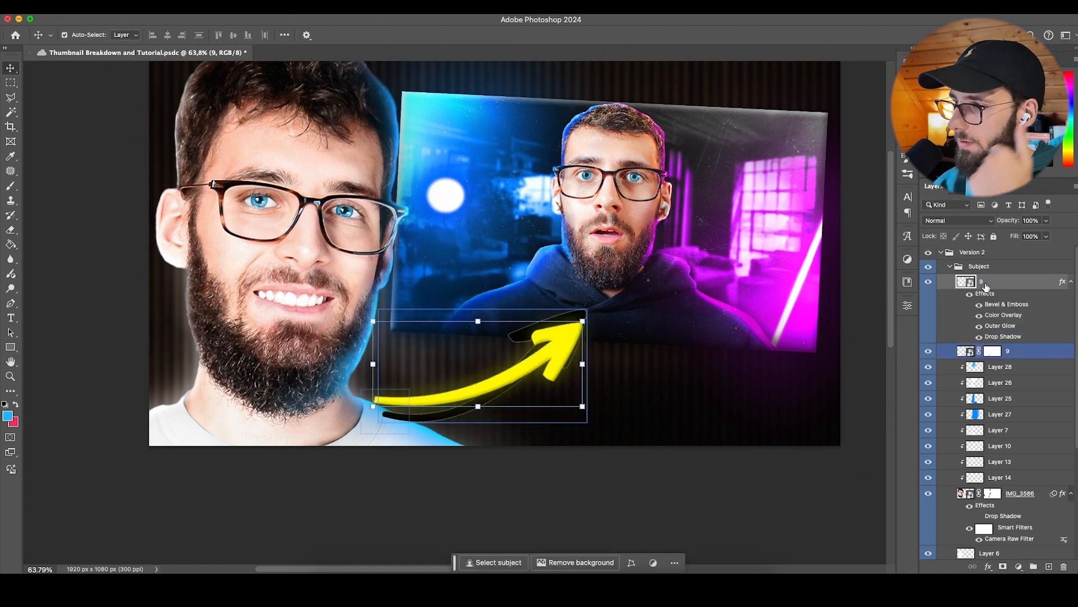
pyautogui.click(929, 352)
pyautogui.moveTo(533, 372); pyautogui.dragTo(539, 382)
pyautogui.scroll(5, 506, 378)
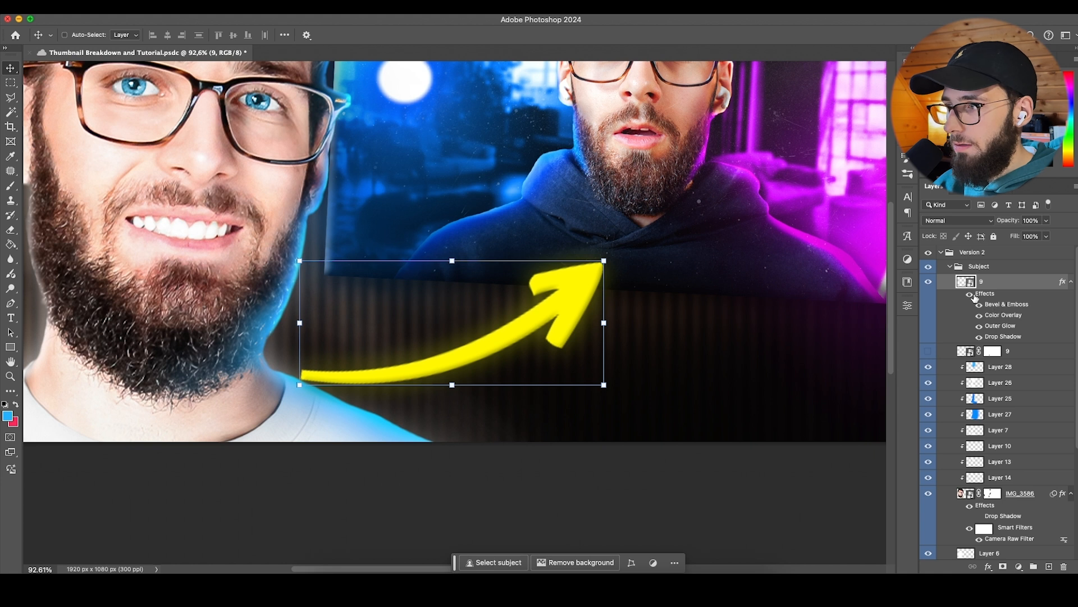
# Step: Undo the new arrow's effects, repositioning and smart object conversion, back to the masked artwork
pyautogui.press('super+z')
pyautogui.press('super+z')
pyautogui.press('super+z')
pyautogui.press('super+z')
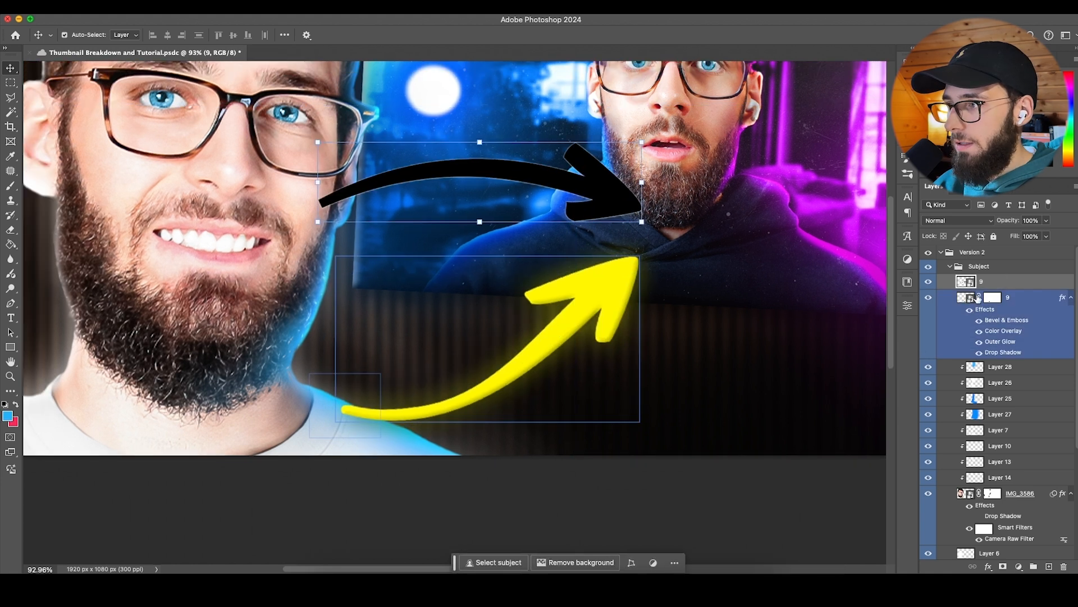
pyautogui.press('super+z')
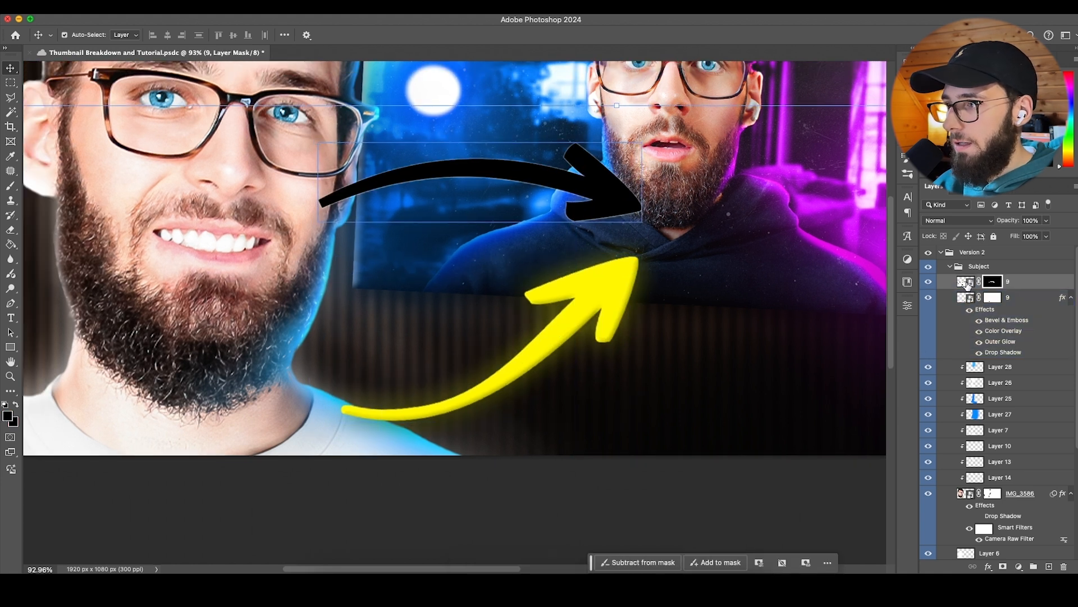
# Step: Open the placed arrow artwork's contents, rasterizing the EPS at 9000 x 9000 pixels, 300 pixels/inch, in CMYK Color
pyautogui.doubleClick(967, 282)
pyautogui.press('Escape')
pyautogui.doubleClick(968, 282)
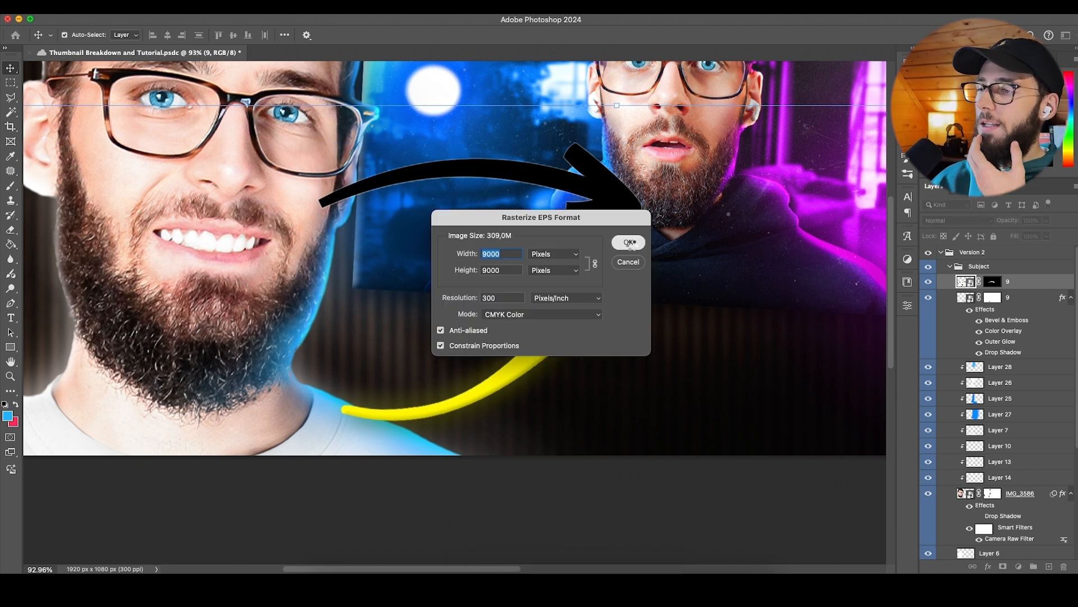
pyautogui.click(629, 242)
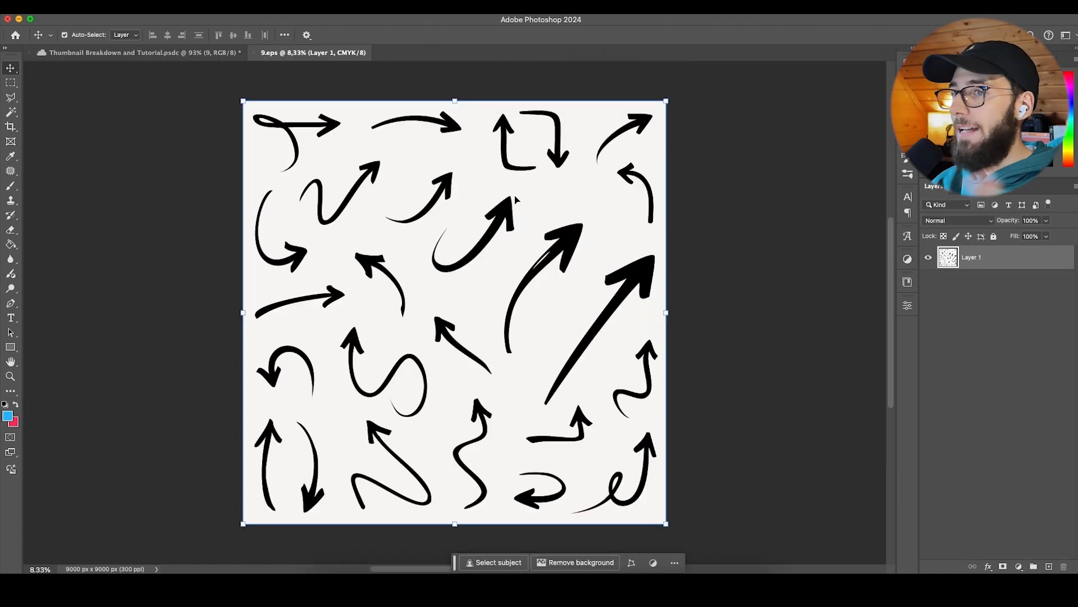
# Step: Isolate the upper curved arrow in 9.eps with a Magic Wand selection and layer mask, and copy it into the thumbnail document
pyautogui.click(11, 111)
pyautogui.scroll(5, 397, 122)
pyautogui.click(440, 114)
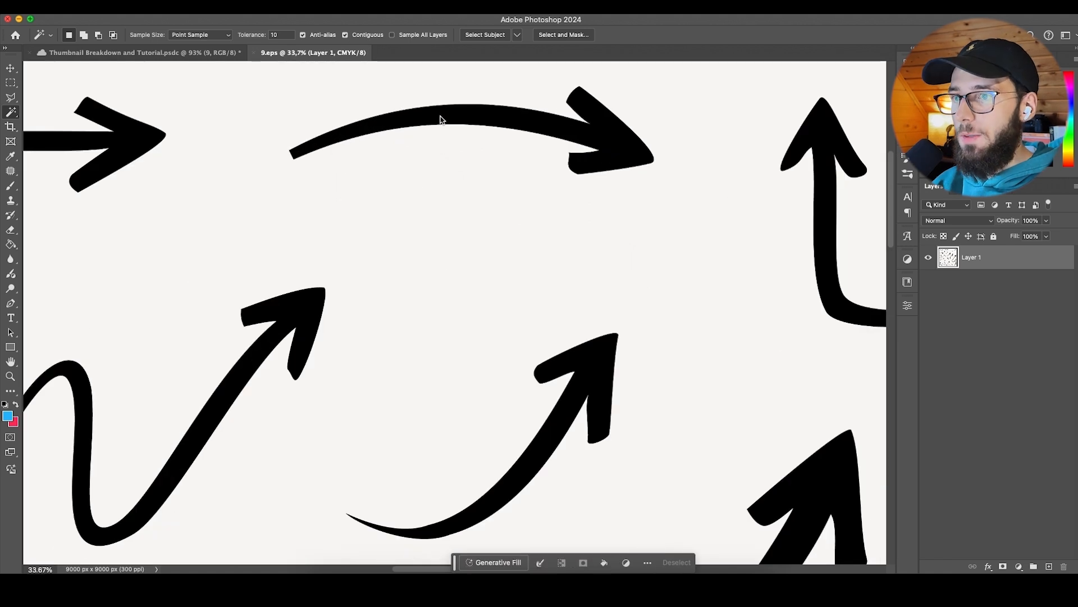
pyautogui.click(583, 563)
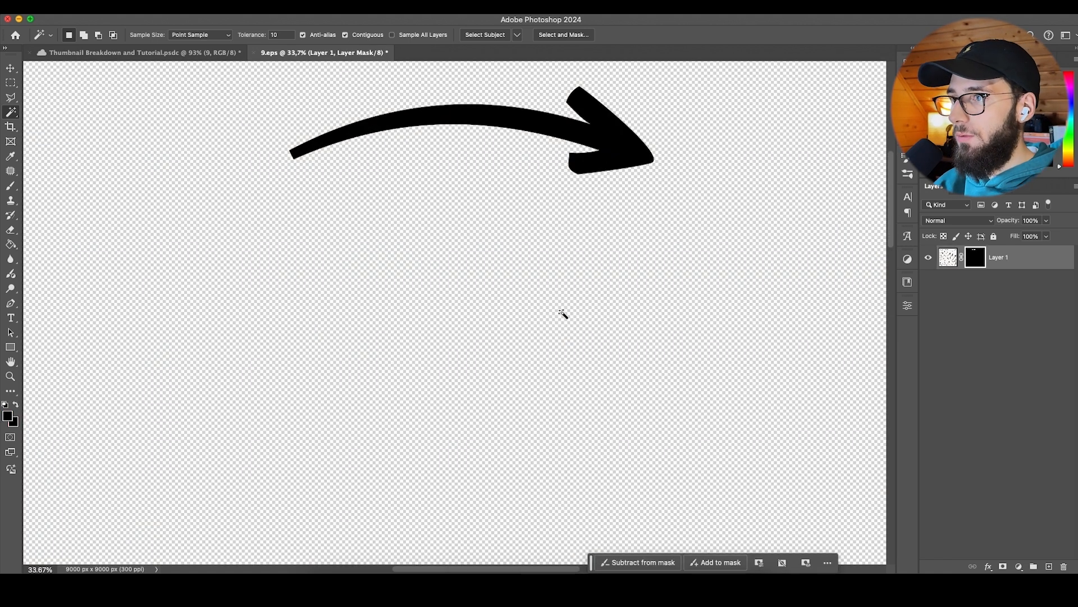
pyautogui.scroll(-3, 562, 310)
pyautogui.press('v')
pyautogui.scroll(-1, 563, 313)
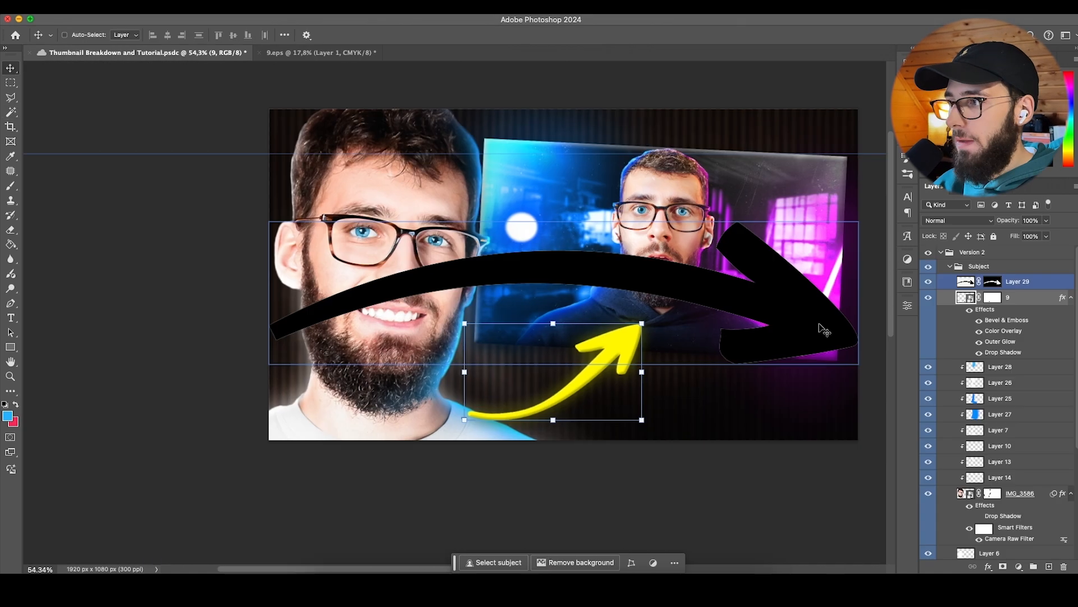
# Step: Convert the imported arrow, Layer 29, to a smart object
pyautogui.click(1018, 281)
pyautogui.rightClick(1035, 282)
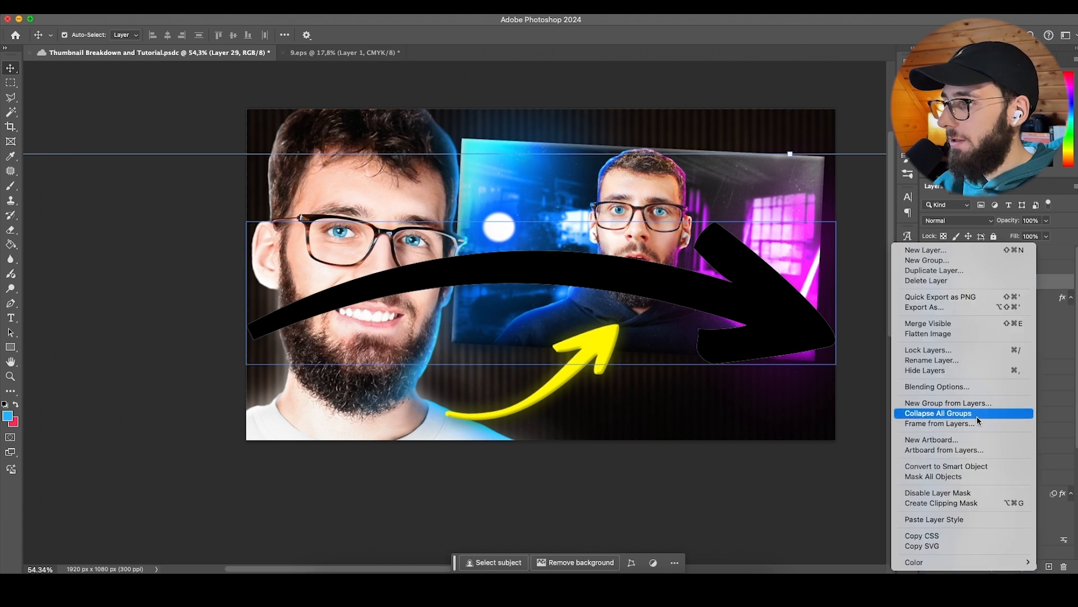
pyautogui.click(978, 466)
# Step: Flip the black arrow vertically, then shrink and position it over the yellow arrow between the neck and the picture
pyautogui.press('super+t')
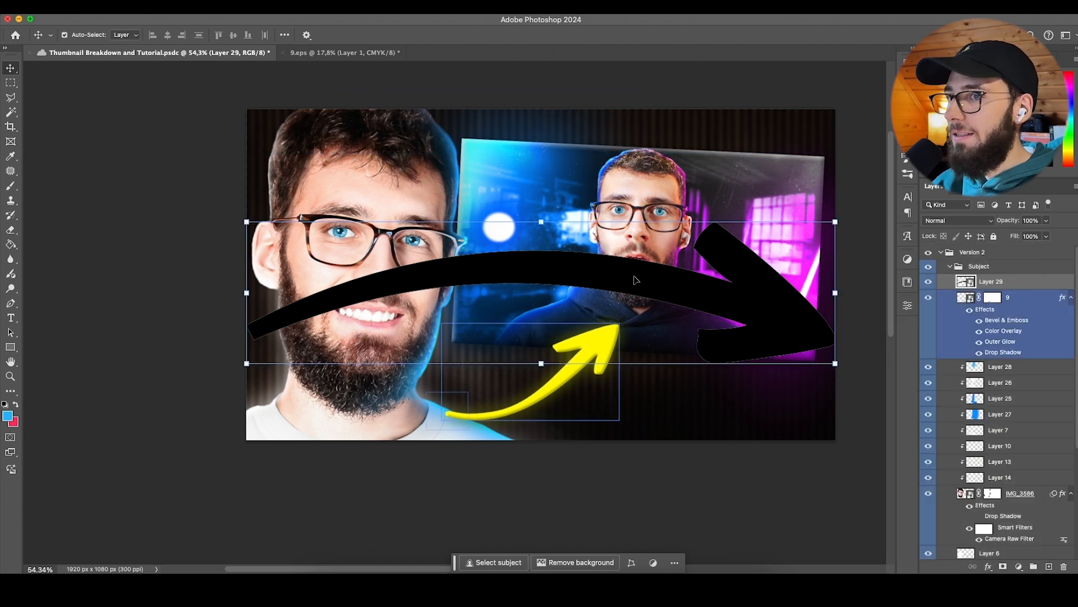
pyautogui.rightClick(533, 237)
pyautogui.click(561, 504)
pyautogui.moveTo(544, 218); pyautogui.dragTo(544, 401)
pyautogui.moveTo(546, 364); pyautogui.dragTo(541, 407)
pyautogui.scroll(3, 562, 267)
pyautogui.moveTo(698, 375); pyautogui.dragTo(688, 315)
pyautogui.hscroll(1, 621, 362)
pyautogui.moveTo(637, 365); pyautogui.dragTo(605, 343)
pyautogui.click(555, 35)
# Step: Move the old arrow's layer effects to Layer 29 and hide the old arrow layer
pyautogui.moveTo(987, 308); pyautogui.dragTo(988, 282)
pyautogui.click(929, 351)
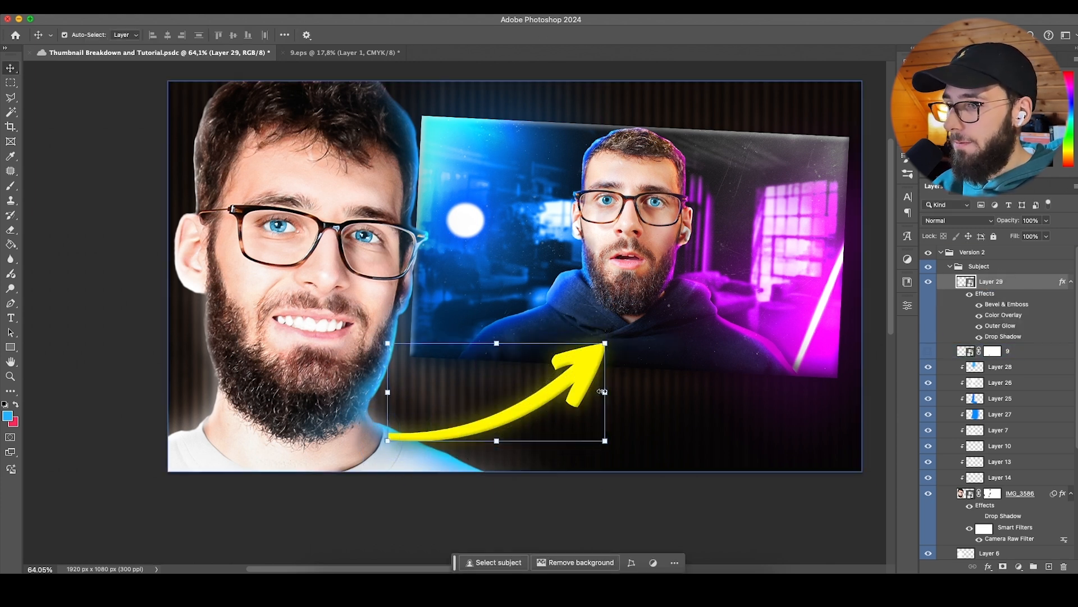
# Step: Scale the new yellow arrow to 33% and rotate it to about -21.7° so it points up at the hoodie
pyautogui.press('super+t')
pyautogui.moveTo(622, 389); pyautogui.dragTo(607, 342)
pyautogui.scroll(2, 545, 337)
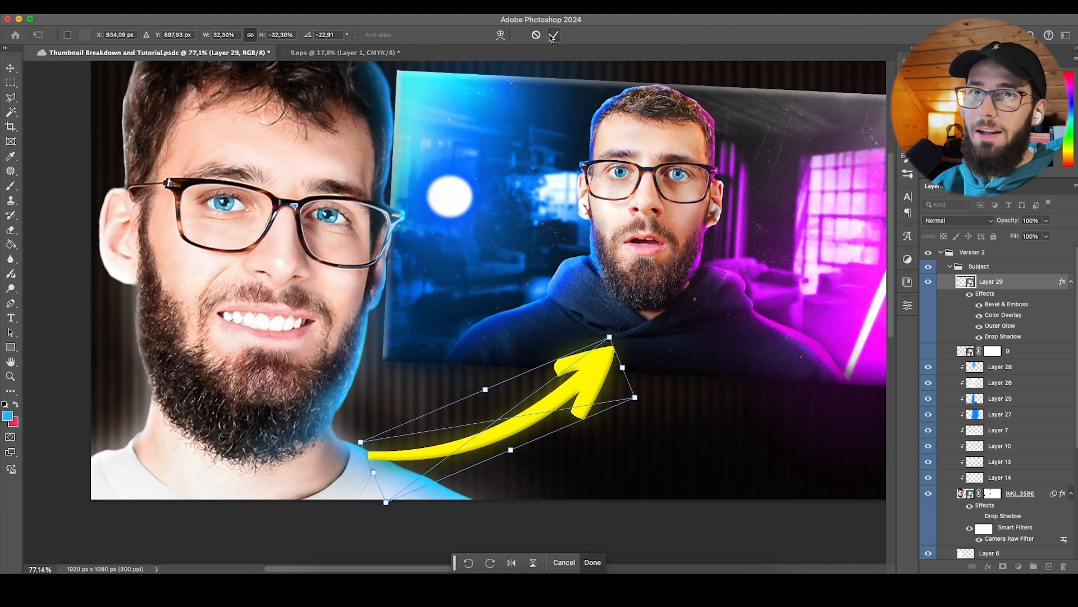
pyautogui.scroll(2, 556, 410)
pyautogui.moveTo(665, 316); pyautogui.dragTo(639, 306)
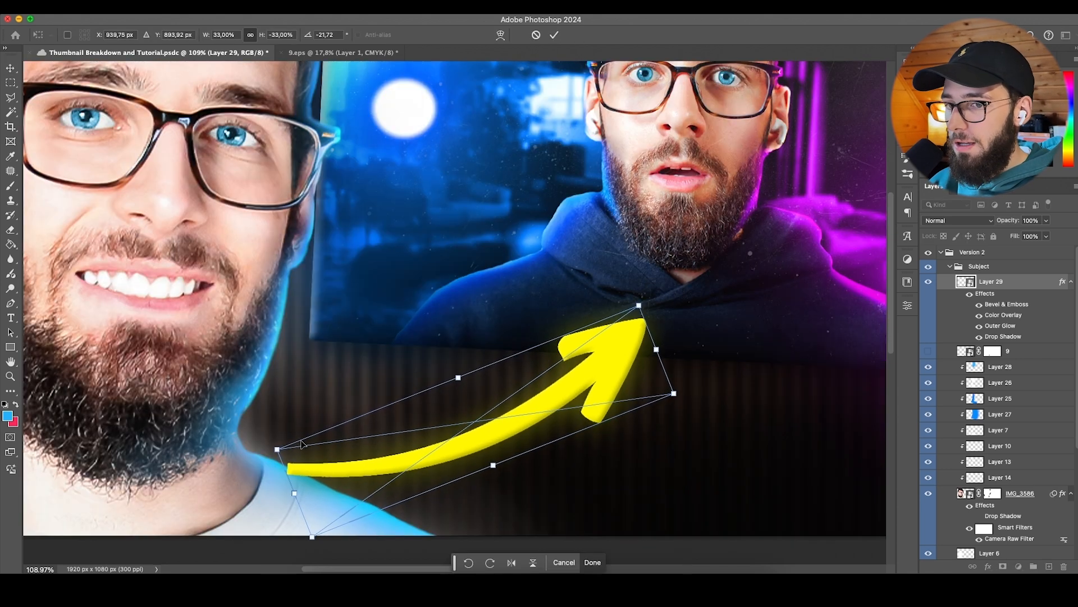
pyautogui.press('Return')
# Step: Place the yellow arrow's tail beside the neck, apply the transform and add a layer mask to Layer 29
pyautogui.moveTo(298, 428); pyautogui.dragTo(350, 376)
pyautogui.scroll(2, 350, 379)
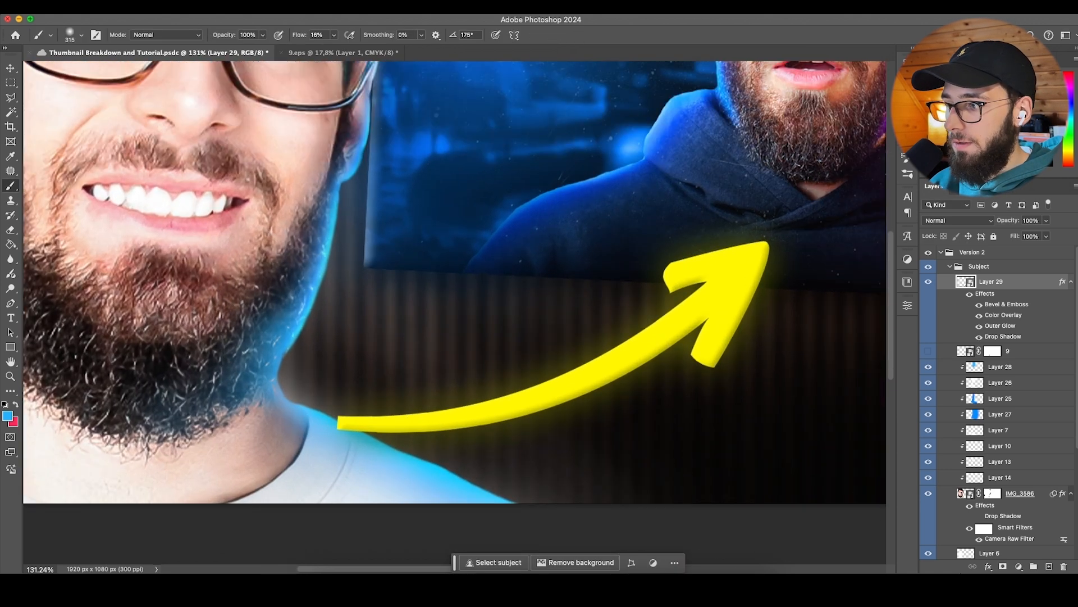
pyautogui.click(1005, 566)
# Step: Mask the arrow's tail end along the shoulder with a hard-edged black brush at 100% flow, replacing the first soft stroke
pyautogui.moveTo(393, 380); pyautogui.dragTo(339, 368)
pyautogui.moveTo(306, 35); pyautogui.dragTo(431, 39)
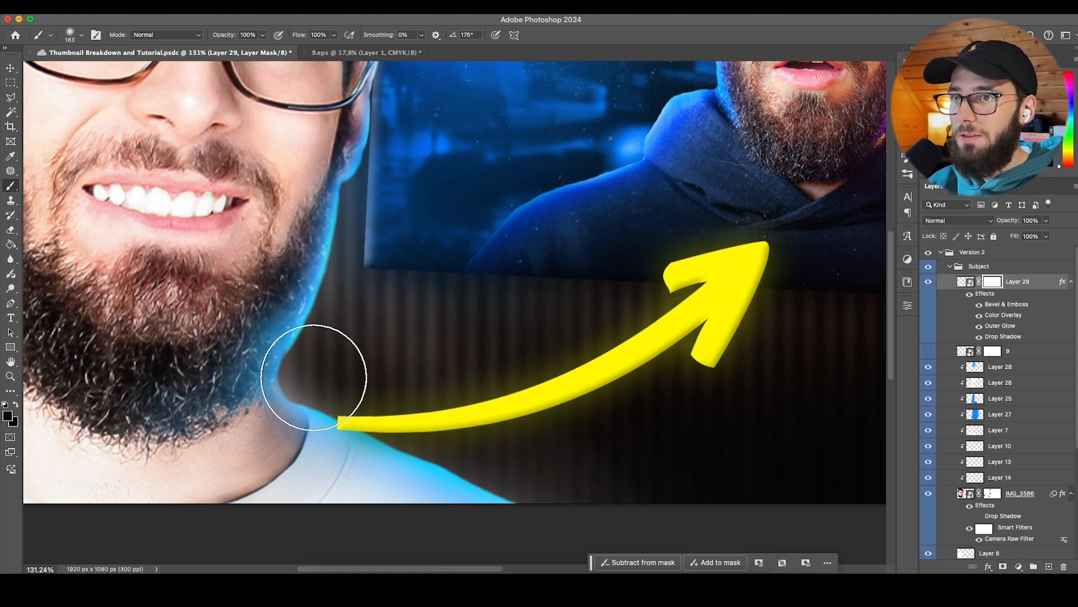
pyautogui.press('super+z')
pyautogui.rightClick(341, 436)
pyautogui.moveTo(403, 425); pyautogui.dragTo(488, 426)
pyautogui.moveTo(262, 392); pyautogui.dragTo(322, 491)
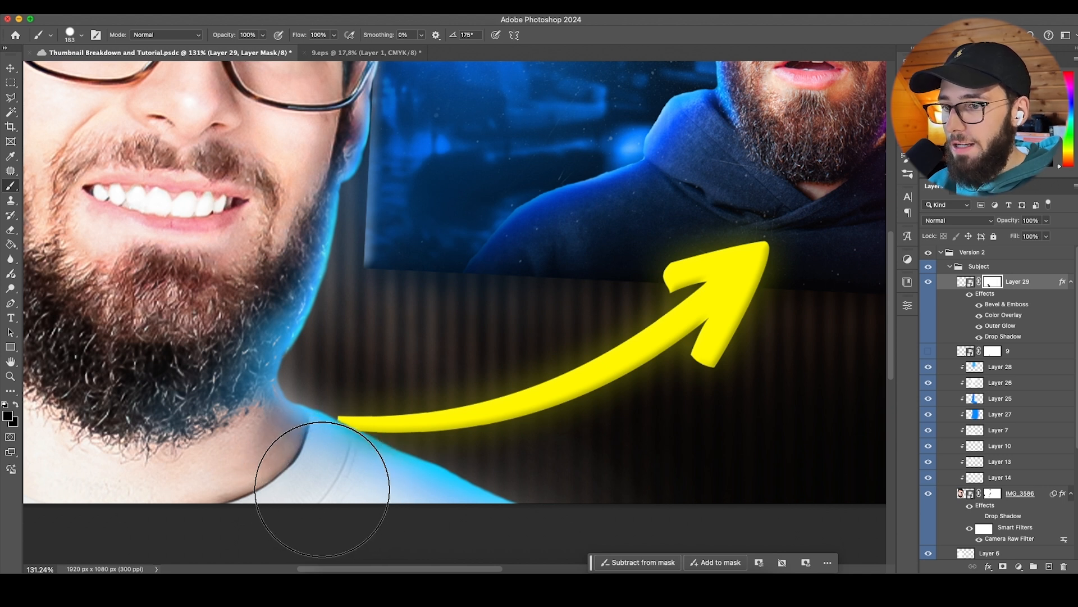
# Step: Refine the mask on the arrow's tail with a smaller hard brush so the end meets the shoulder edge
pyautogui.scroll(-5, 327, 489)
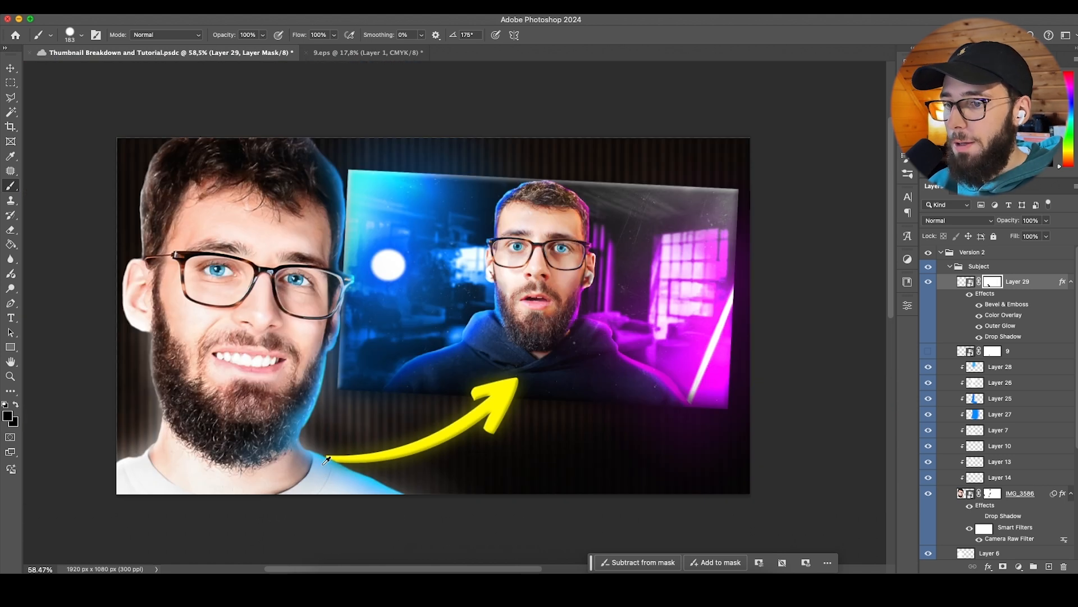
pyautogui.scroll(6, 341, 441)
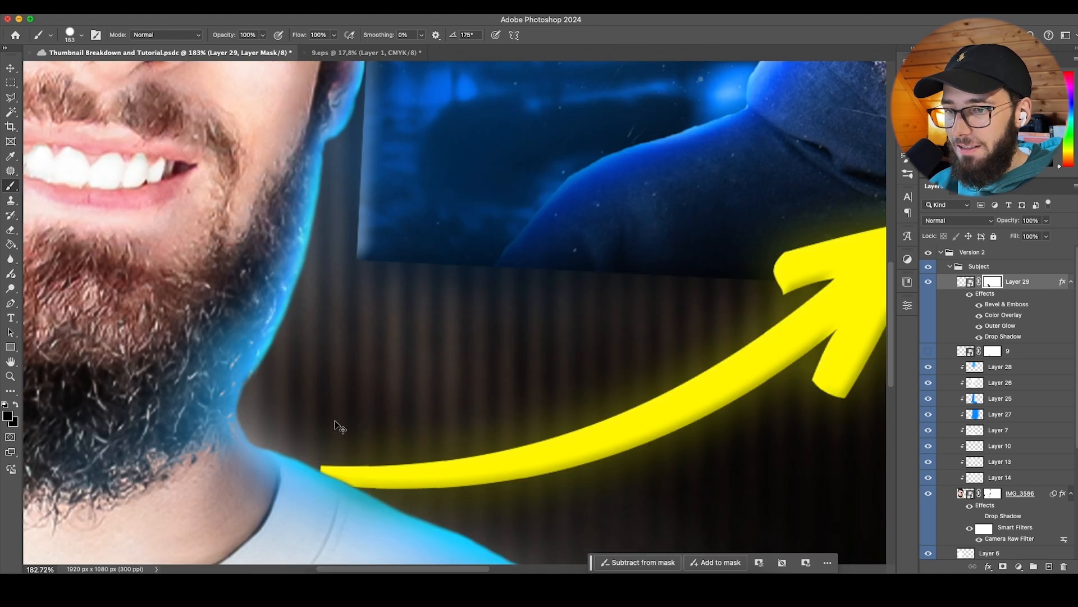
pyautogui.rightClick(335, 416)
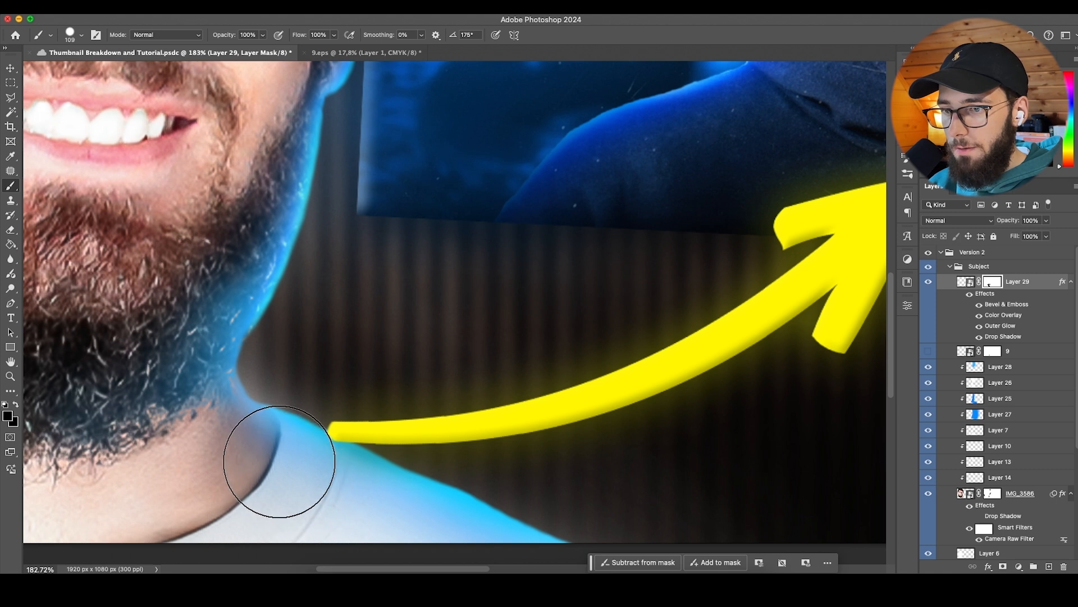
pyautogui.scroll(-5, 357, 336)
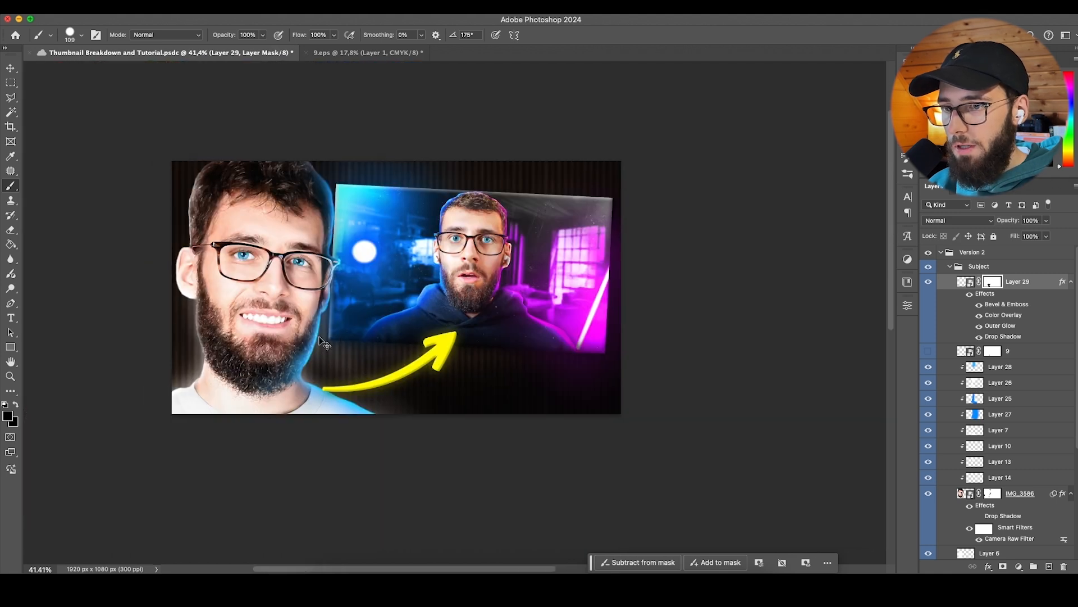
# Step: Reshape the masked yellow arrow into a steeper curve from the shoulder up to the hoodie
pyautogui.scroll(1, 357, 336)
pyautogui.press('v')
pyautogui.scroll(5, 361, 267)
pyautogui.press('super+t')
pyautogui.moveTo(595, 378); pyautogui.dragTo(597, 389)
pyautogui.moveTo(559, 425); pyautogui.dragTo(601, 441)
pyautogui.moveTo(466, 400); pyautogui.dragTo(466, 386)
pyautogui.moveTo(691, 369); pyautogui.dragTo(681, 348)
pyautogui.scroll(-5, 590, 382)
pyautogui.moveTo(588, 410); pyautogui.dragTo(575, 406)
pyautogui.moveTo(609, 369); pyautogui.dragTo(606, 362)
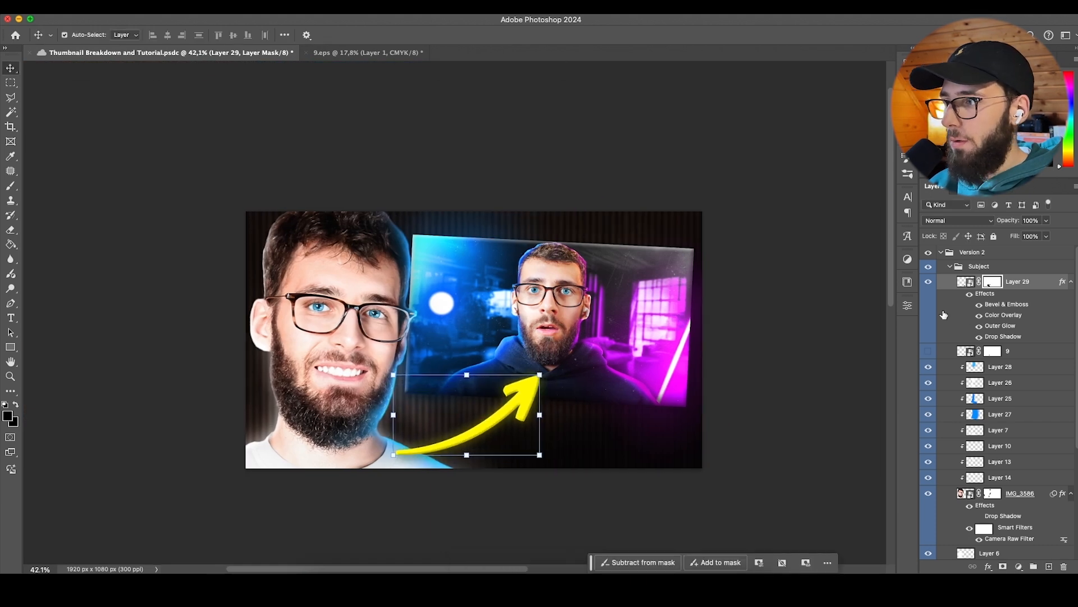
# Step: Collapse the Objects group, then rotate the yellow arrow slightly and apply the transform
pyautogui.click(949, 266)
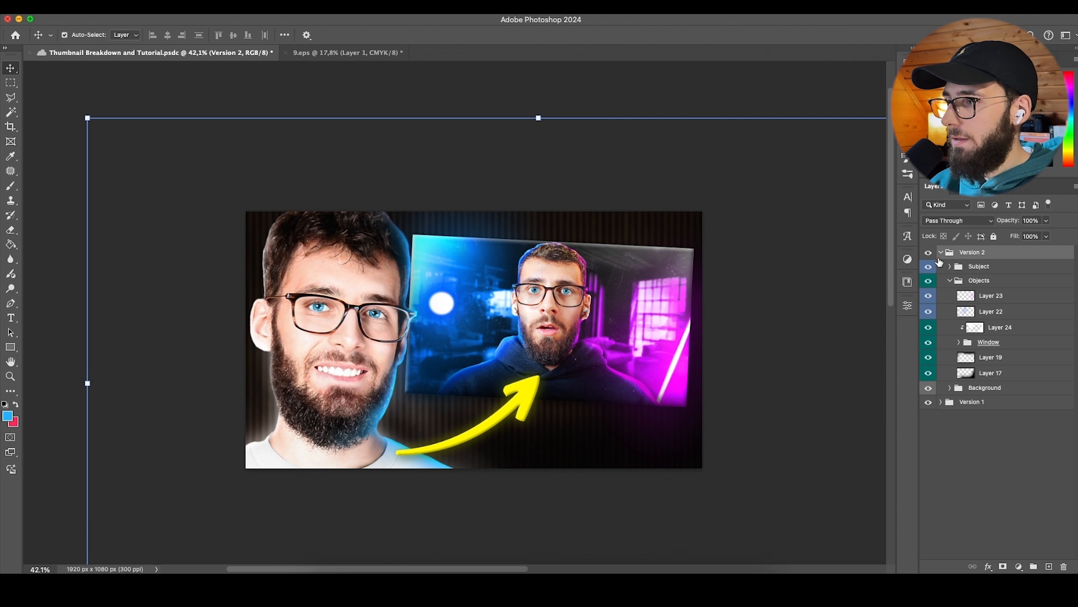
pyautogui.click(944, 280)
pyautogui.click(950, 280)
pyautogui.click(522, 395)
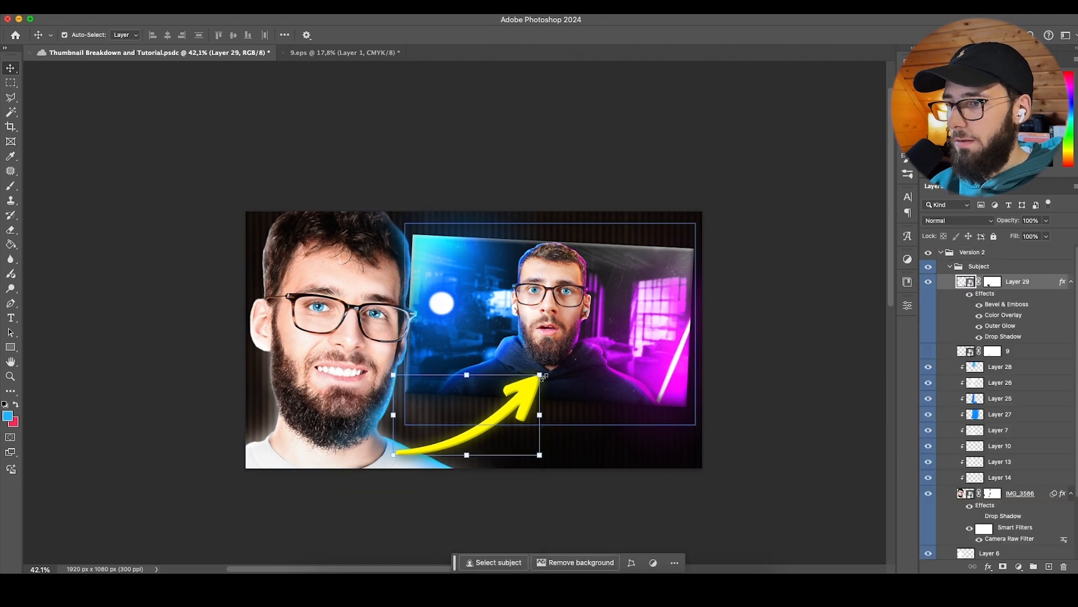
pyautogui.moveTo(545, 368); pyautogui.dragTo(568, 355)
pyautogui.click(521, 390)
pyautogui.click(571, 35)
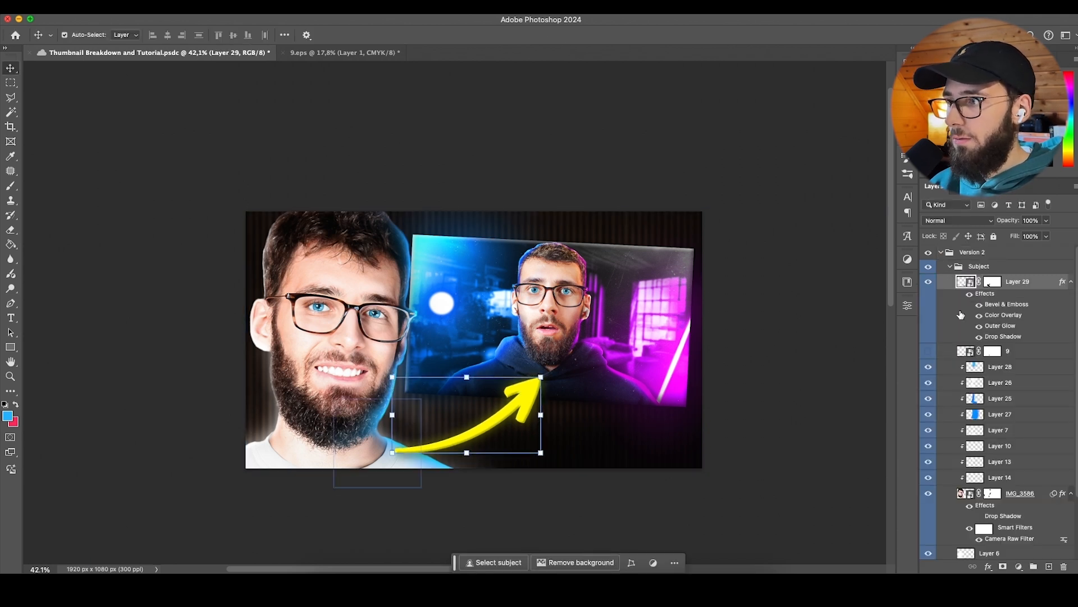
# Step: Collapse the Subject and Version 2 groups and toggle Version 2's visibility to compare it with Version 1
pyautogui.click(950, 267)
pyautogui.click(941, 252)
pyautogui.click(929, 254)
pyautogui.click(929, 253)
pyautogui.click(928, 254)
pyautogui.click(928, 254)
pyautogui.click(929, 253)
pyautogui.click(929, 253)
pyautogui.click(928, 253)
pyautogui.click(928, 253)
pyautogui.click(929, 253)
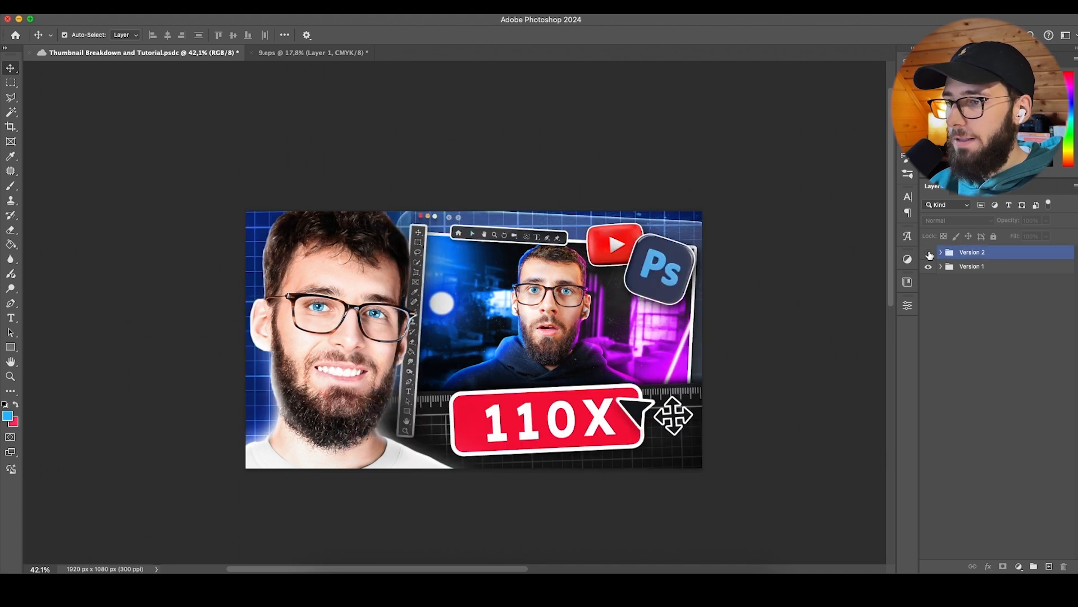
pyautogui.click(929, 253)
pyautogui.click(928, 253)
pyautogui.click(929, 253)
pyautogui.click(929, 254)
# Step: Save the document with the Version 2 group visible
pyautogui.press('super+s')
pyautogui.click(928, 253)
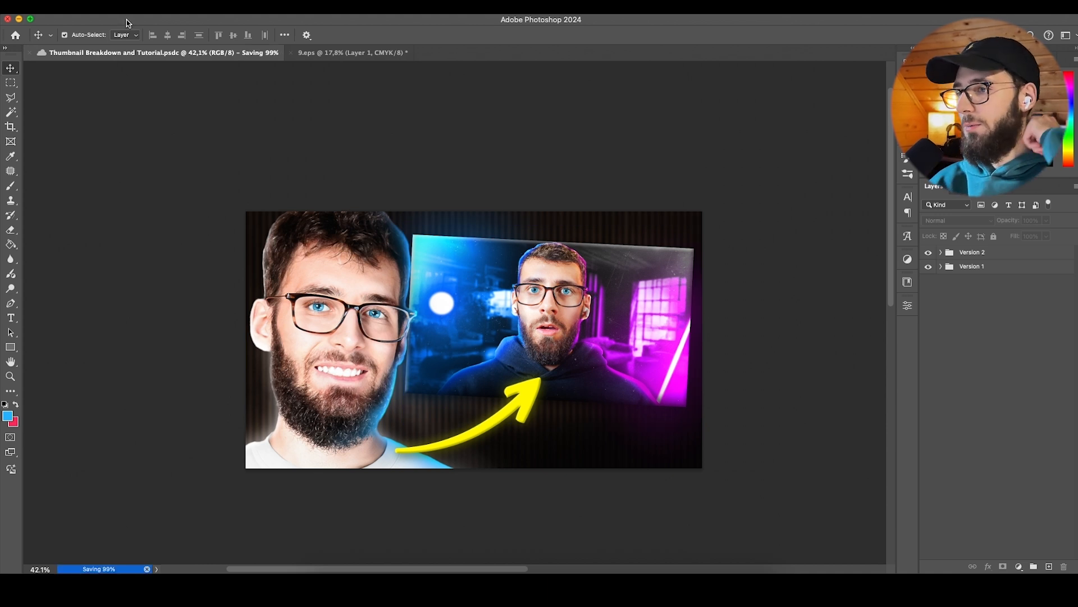
pyautogui.click(107, 7)
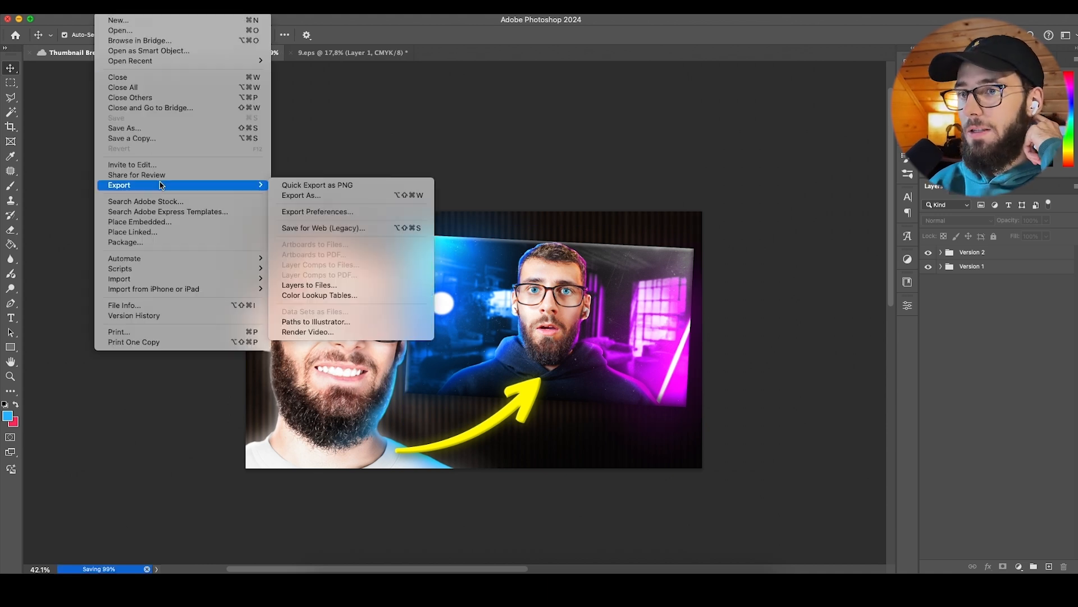
pyautogui.click(1002, 285)
# Step: Export the thumbnail as a 1920 x 1080 JPG at quality 7, named Thumbnail Breakdown and TutorialV2
pyautogui.click(101, 7)
pyautogui.moveTo(164, 184)
pyautogui.click(363, 197)
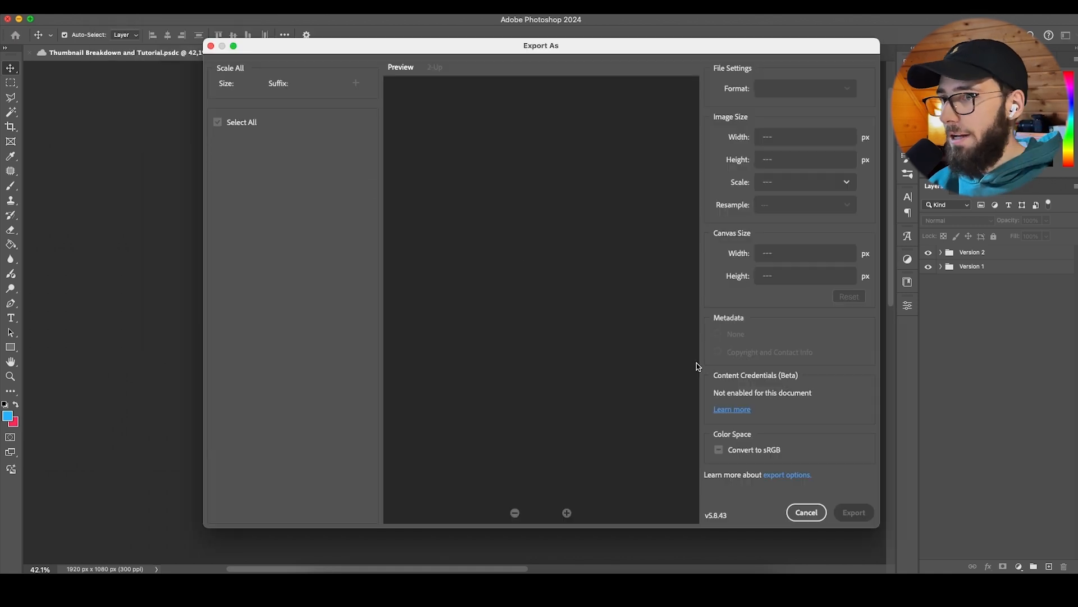
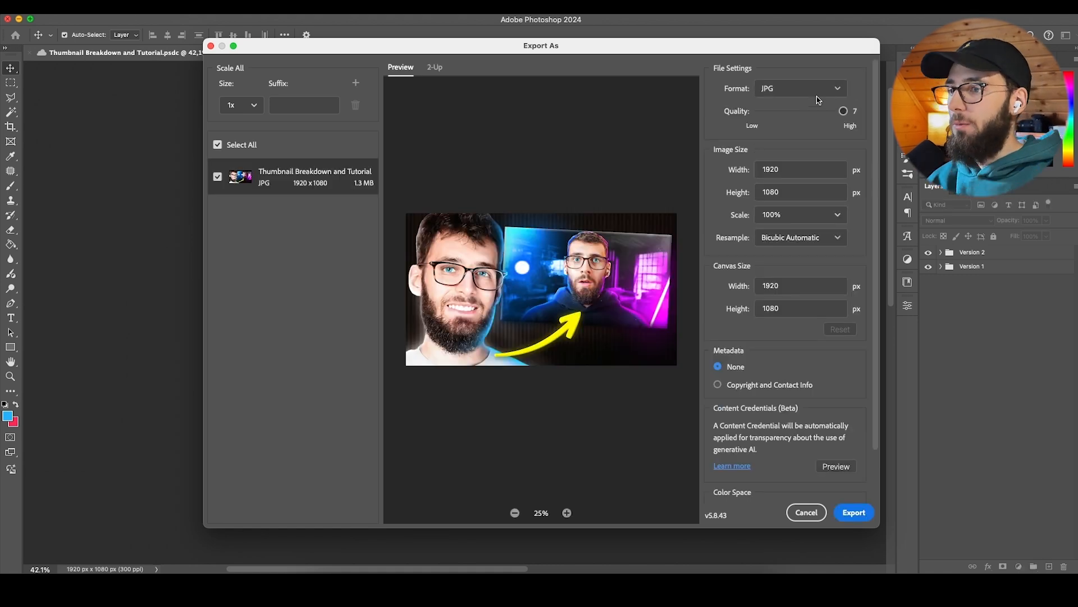
pyautogui.click(858, 517)
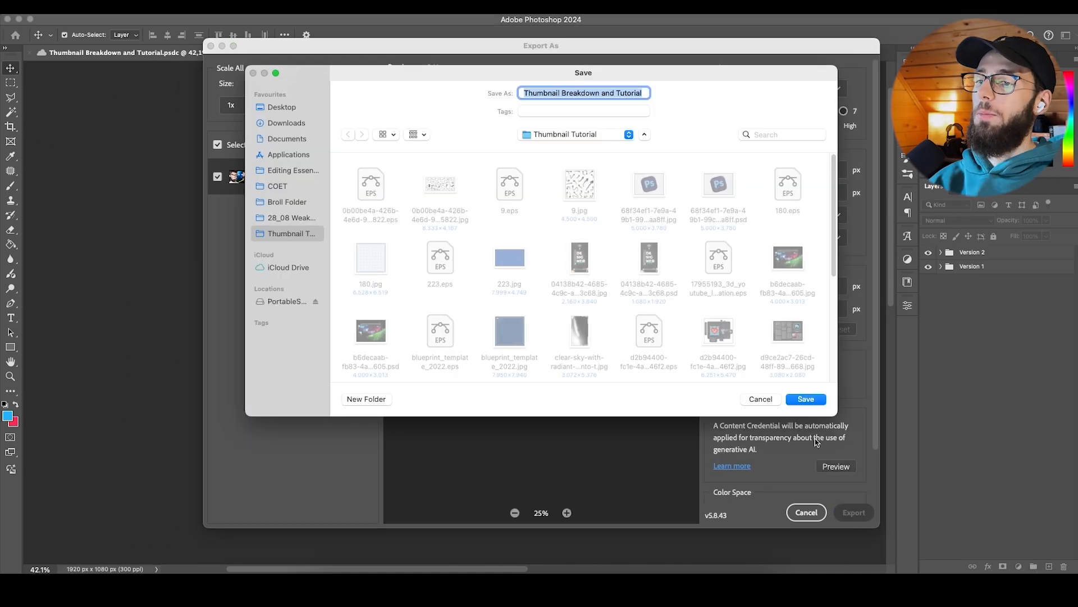
pyautogui.press('Right')
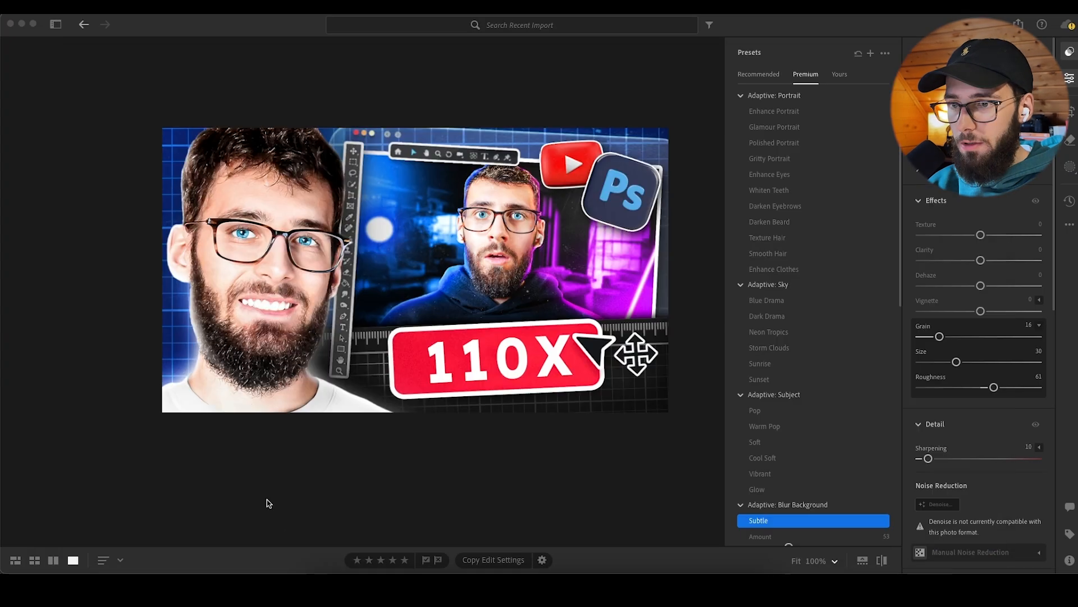
# Step: Switch to Lightroom and import Thumbnail Breakdown and TutorialV2.jpg from the Thumbnail Tutorial folder
pyautogui.click(322, 585)
pyautogui.click(550, 255)
pyautogui.moveTo(973, 223); pyautogui.dragTo(236, 274)
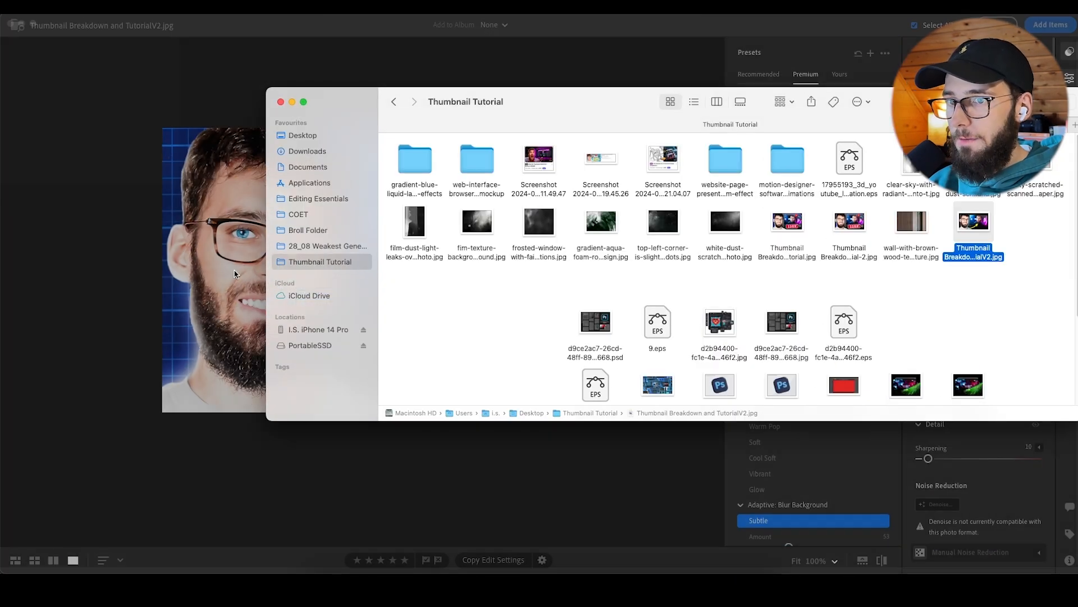
pyautogui.click(1046, 25)
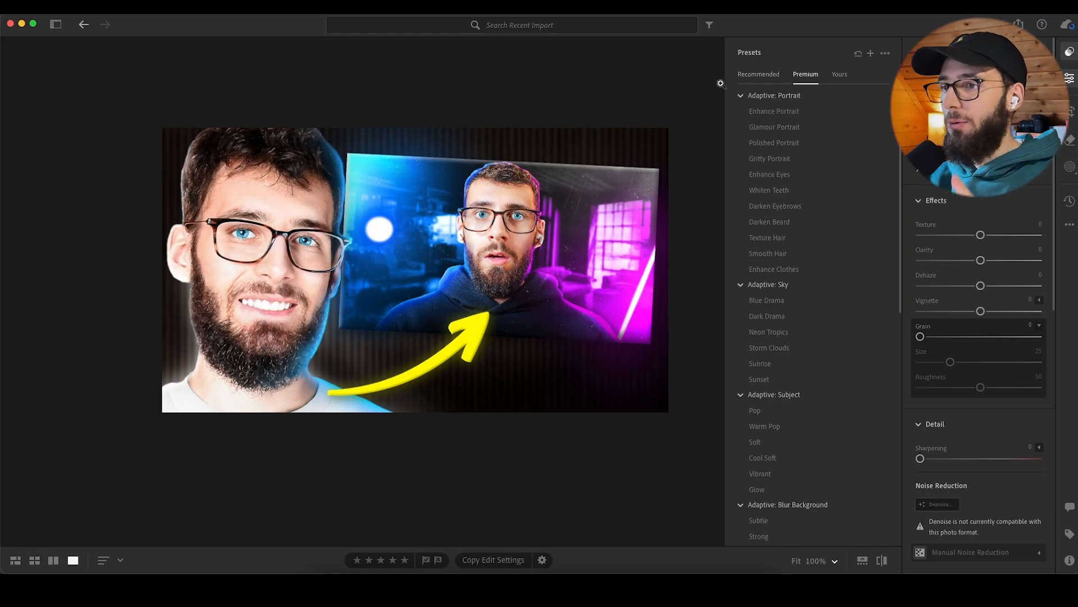
# Step: Apply the Enhance Portrait adaptive preset to the imported thumbnail with an amount of 62
pyautogui.click(799, 111)
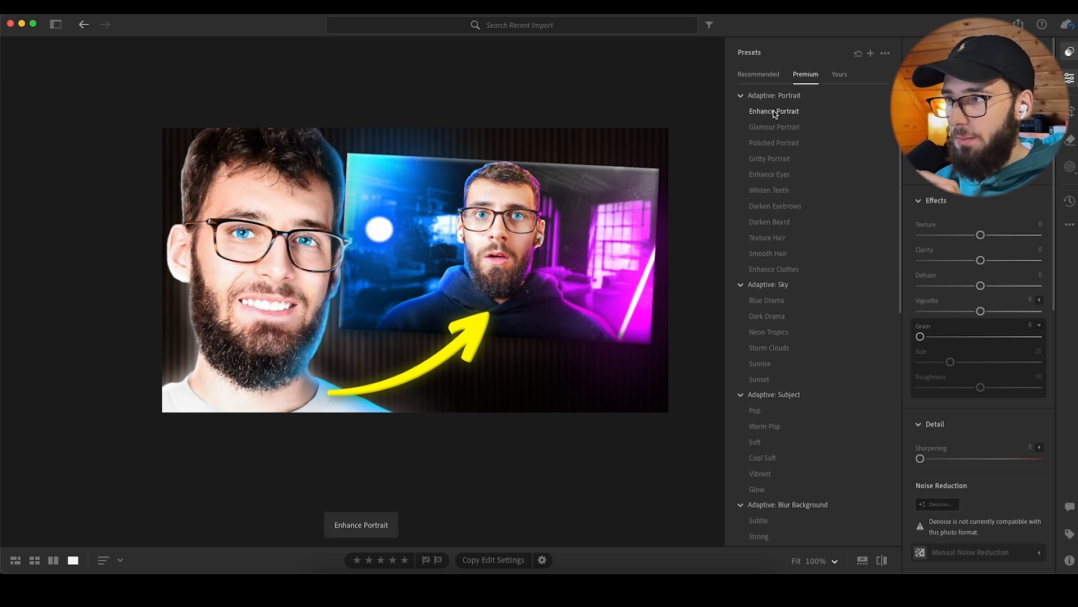
pyautogui.click(789, 111)
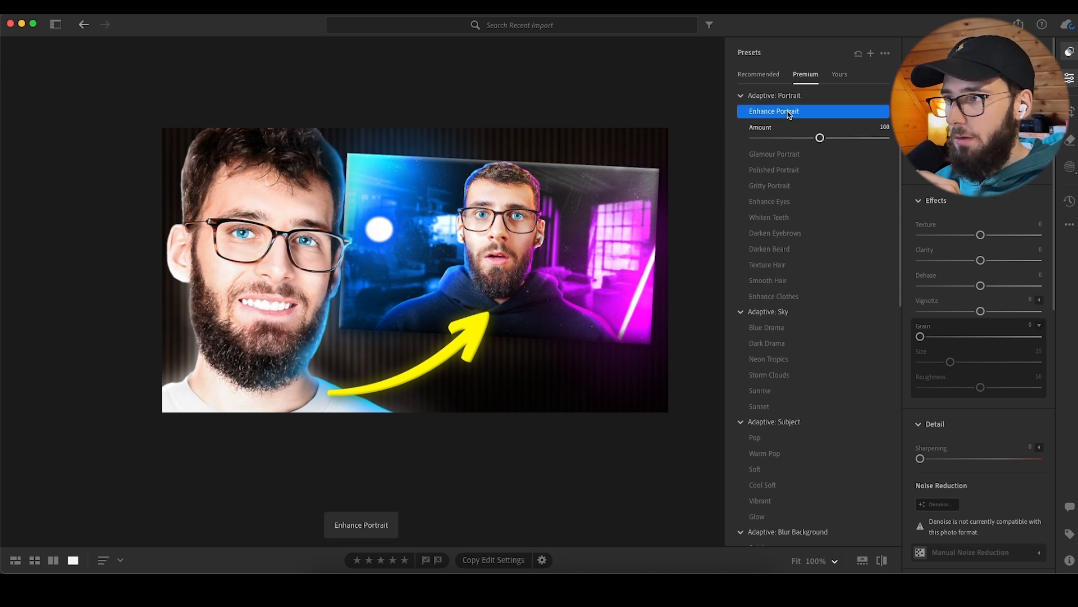
pyautogui.click(794, 139)
# Step: Apply the Enhance Eyes preset with an amount of 25, plus the Whiten Teeth preset
pyautogui.click(770, 201)
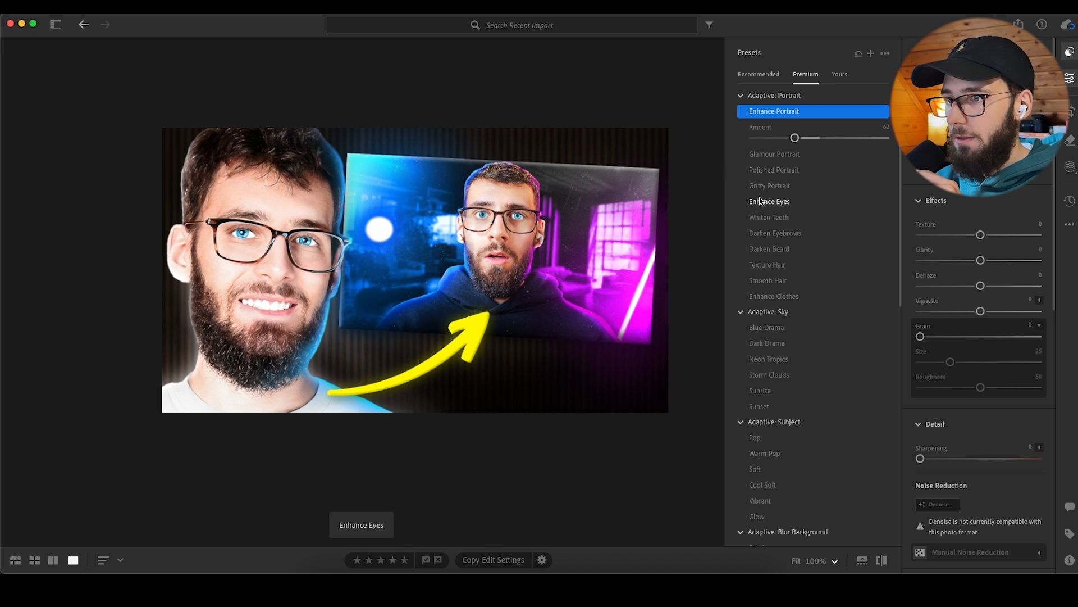
pyautogui.click(768, 201)
pyautogui.click(769, 218)
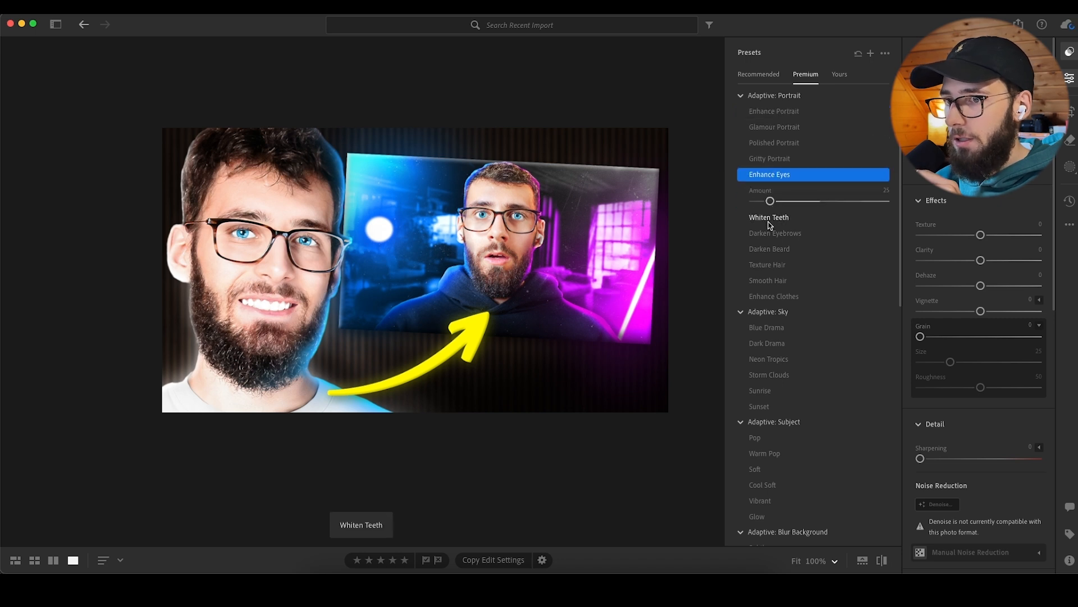
# Step: Apply the Darken Eyebrows and Darken Beard presets, Texture Hair with an amount of 85, and Enhance Clothes
pyautogui.click(774, 233)
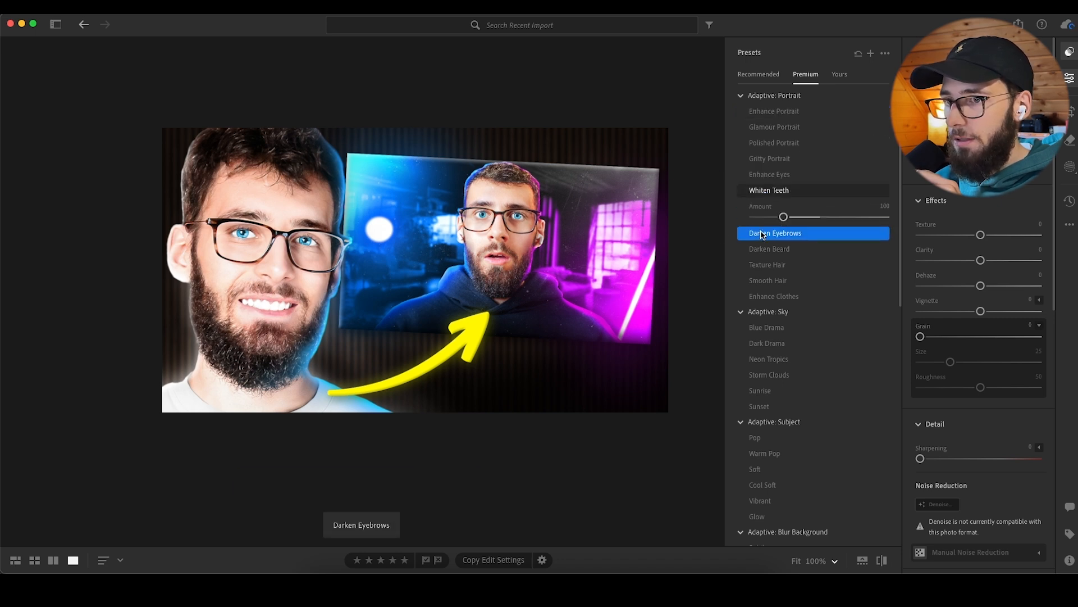
pyautogui.click(752, 247)
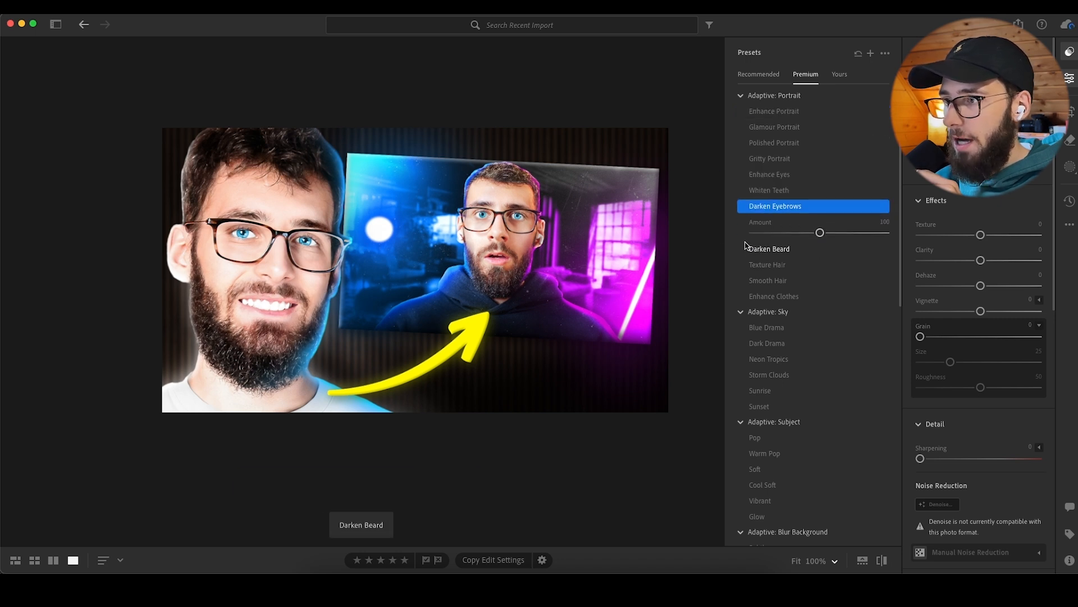
pyautogui.click(762, 269)
pyautogui.moveTo(811, 268); pyautogui.dragTo(813, 268)
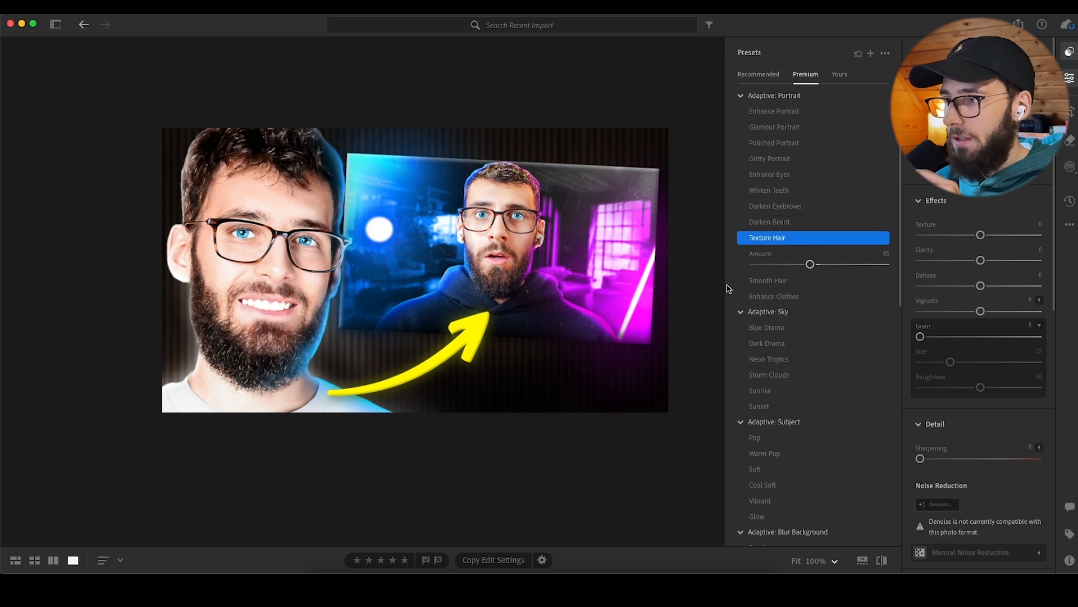
pyautogui.click(760, 297)
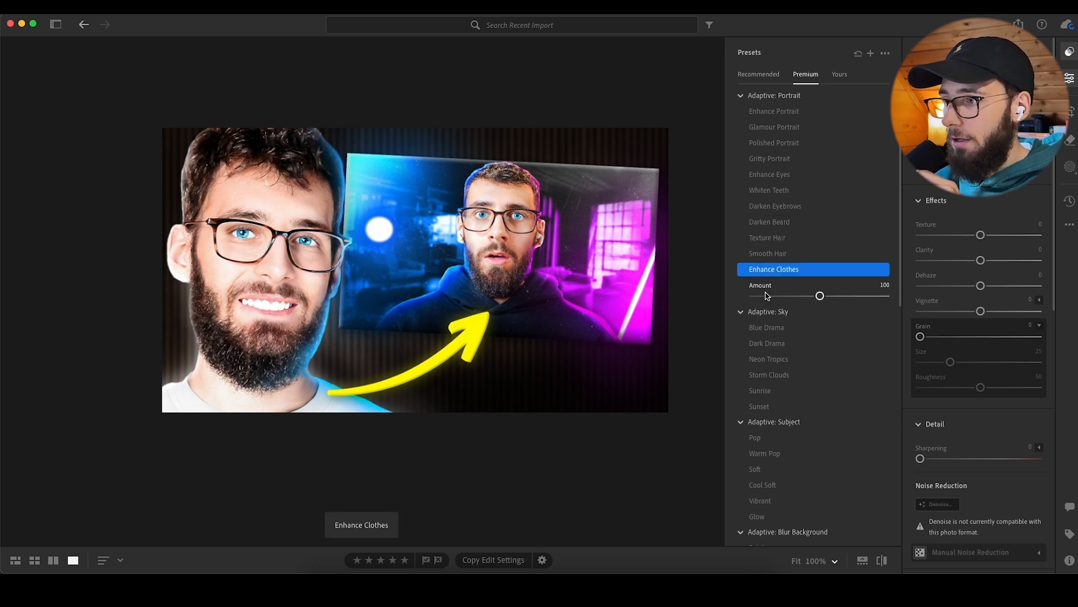
# Step: Apply the Pop adaptive subject preset with an amount of 91
pyautogui.click(754, 440)
pyautogui.moveTo(820, 437); pyautogui.dragTo(819, 439)
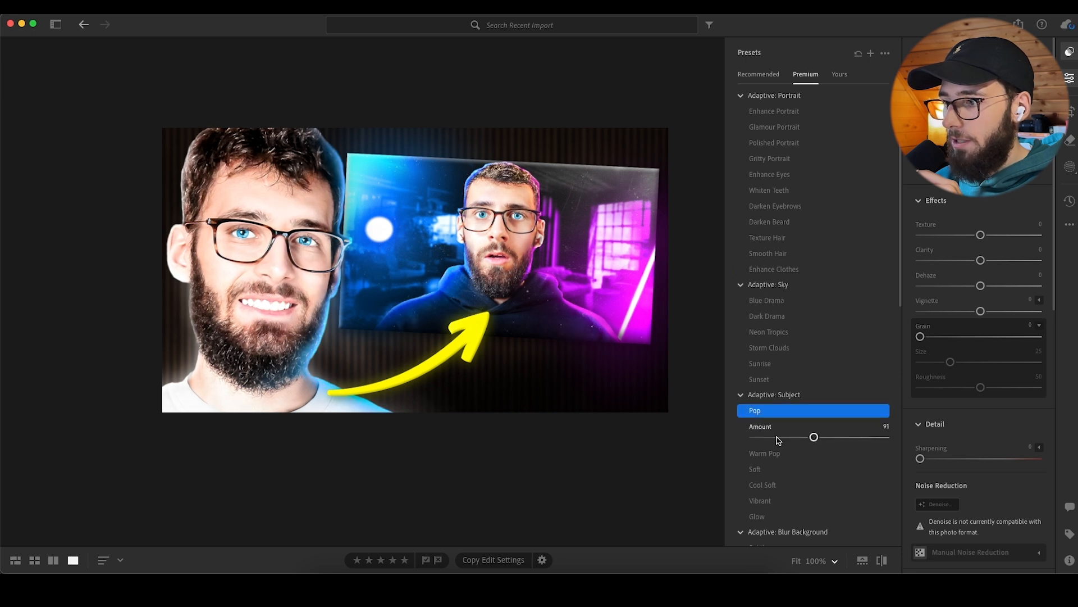
pyautogui.scroll(-4, 779, 441)
# Step: Subtract the large smiling portrait from the Pop subject mask with a brush
pyautogui.click(1063, 170)
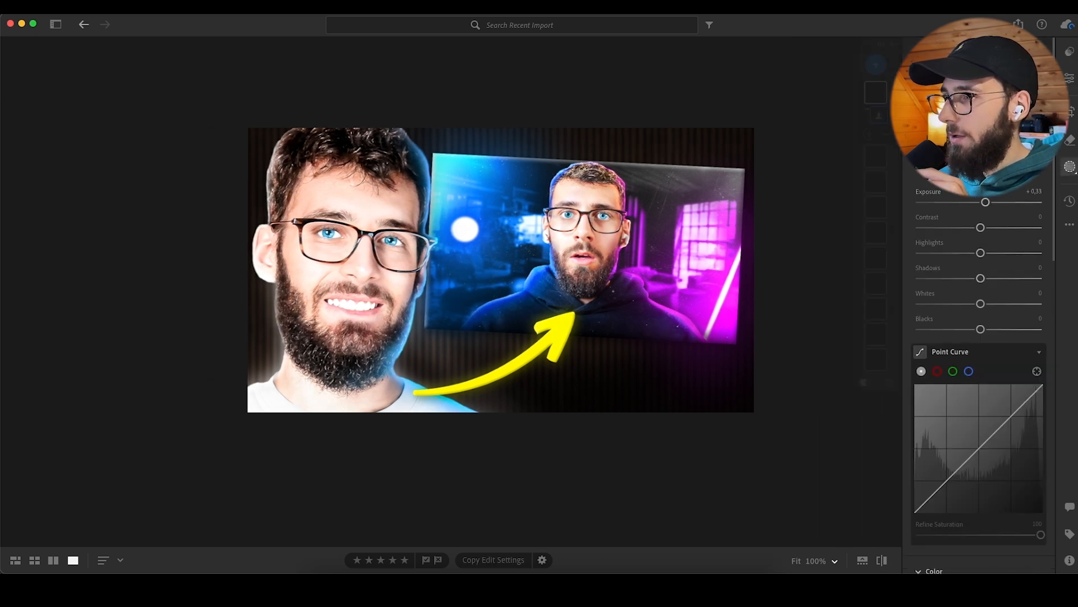
pyautogui.click(886, 134)
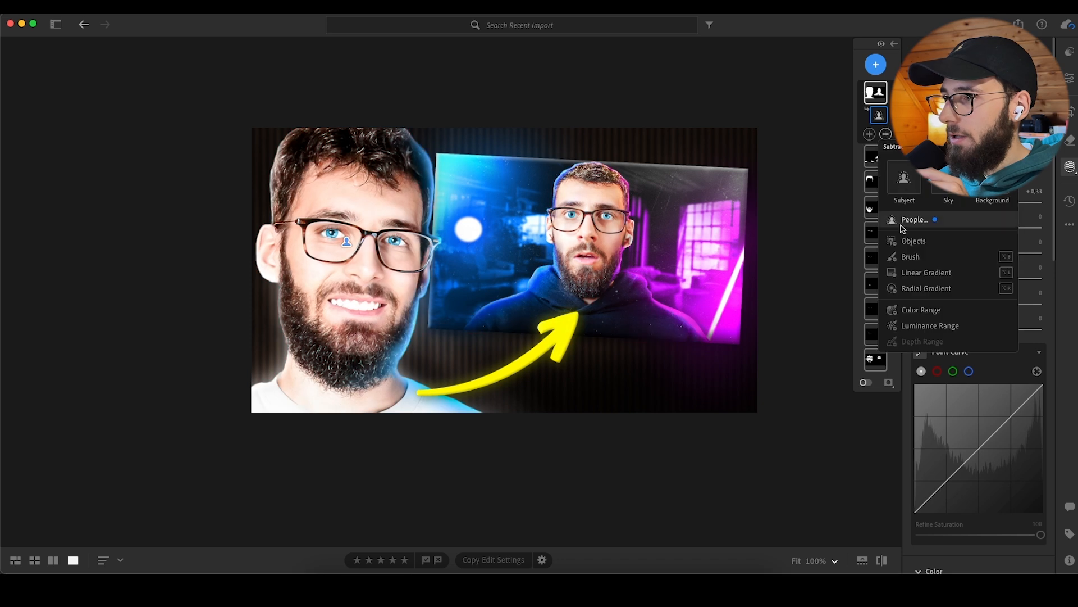
pyautogui.click(919, 258)
pyautogui.moveTo(325, 345)
pyautogui.mouseDown()
pyautogui.moveTo(316, 230)
pyautogui.moveTo(271, 225)
pyautogui.moveTo(416, 120)
pyautogui.mouseUp()
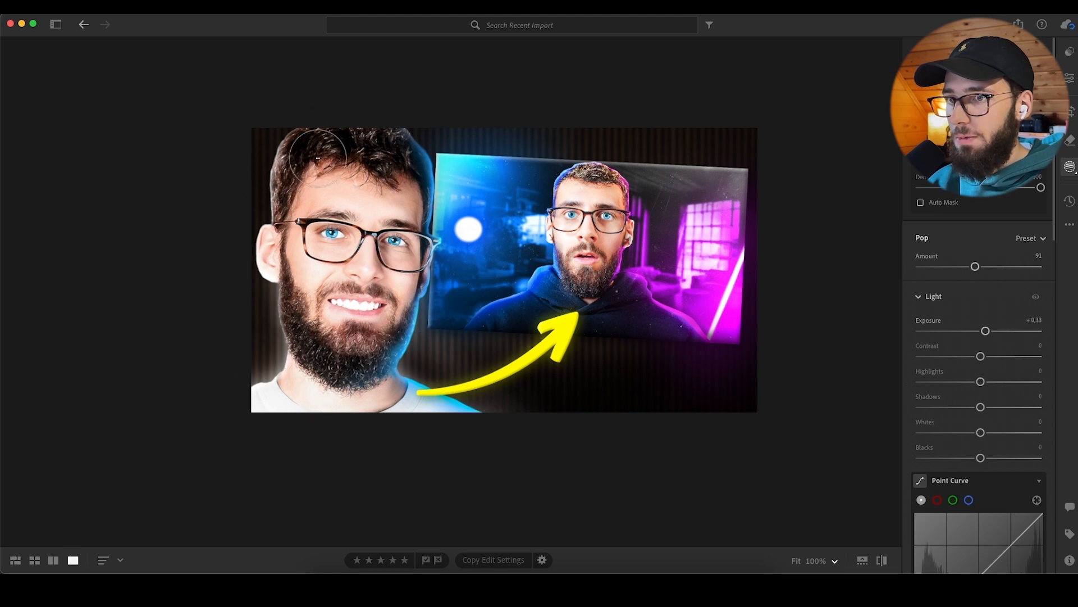
pyautogui.moveTo(398, 114); pyautogui.dragTo(427, 90)
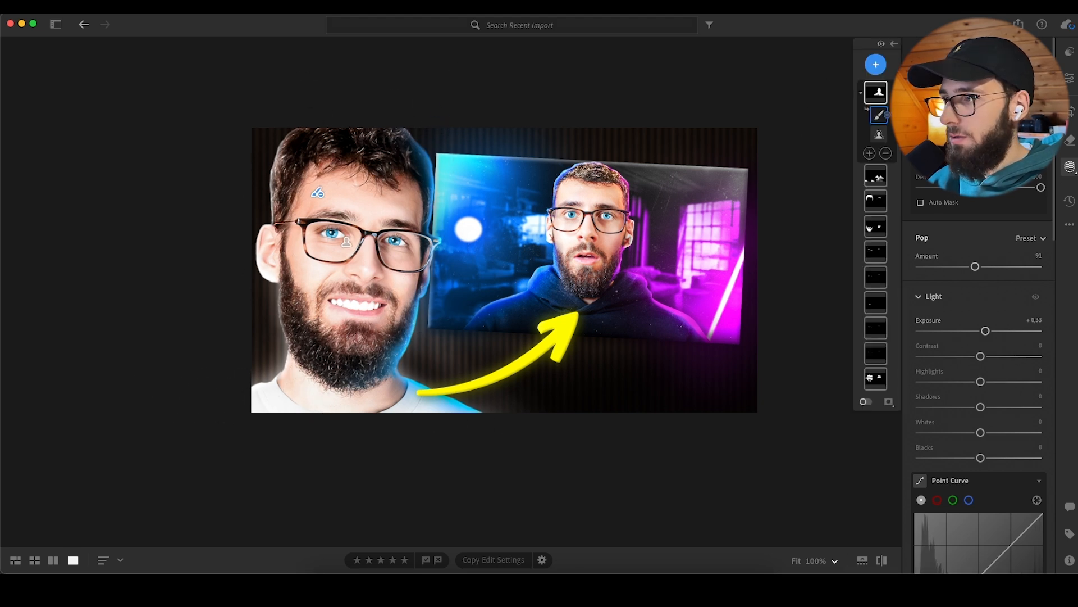
# Step: Preview the Adaptive Blur Background presets and apply Subtle with an amount of 37
pyautogui.click(1070, 51)
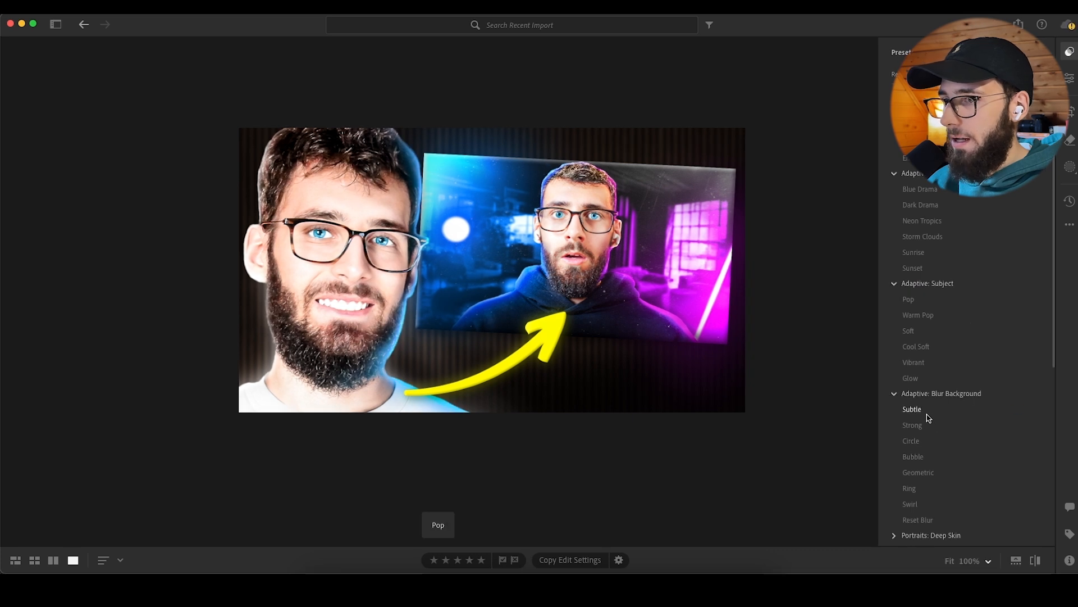
pyautogui.click(929, 414)
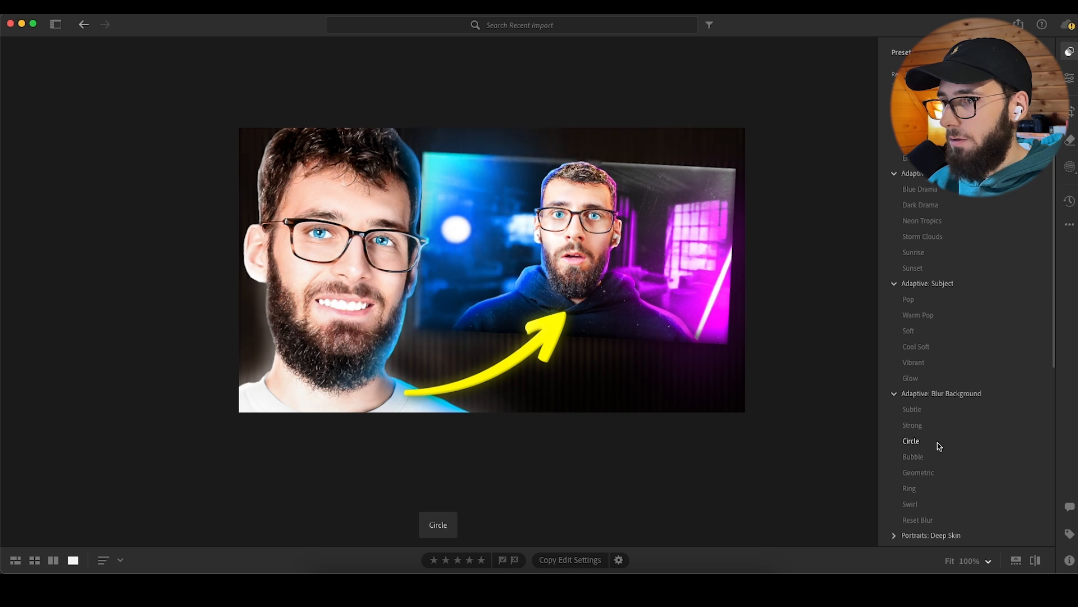
pyautogui.click(937, 473)
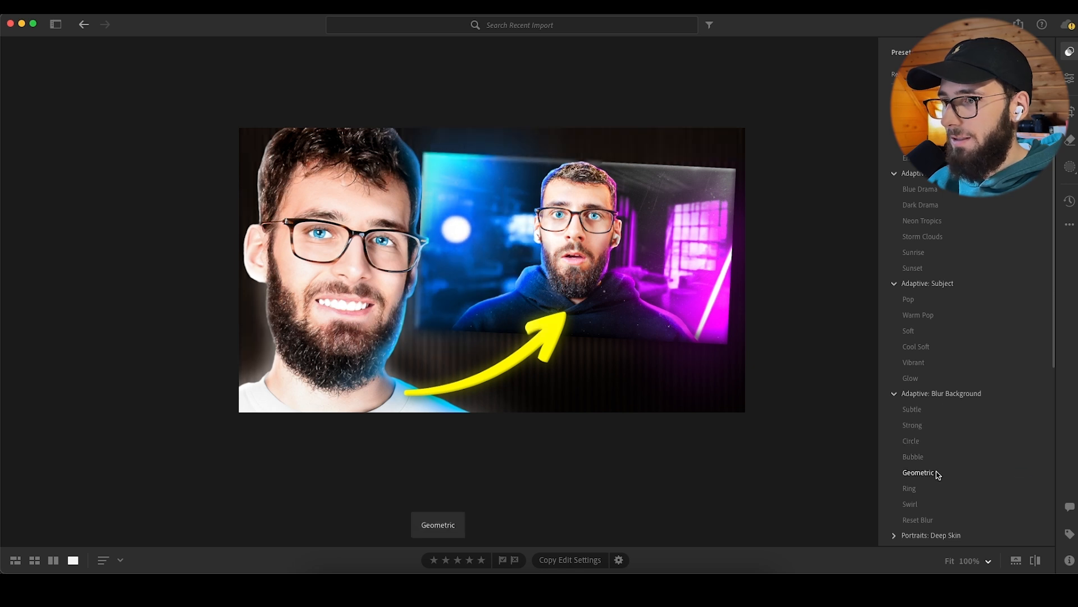
pyautogui.click(940, 505)
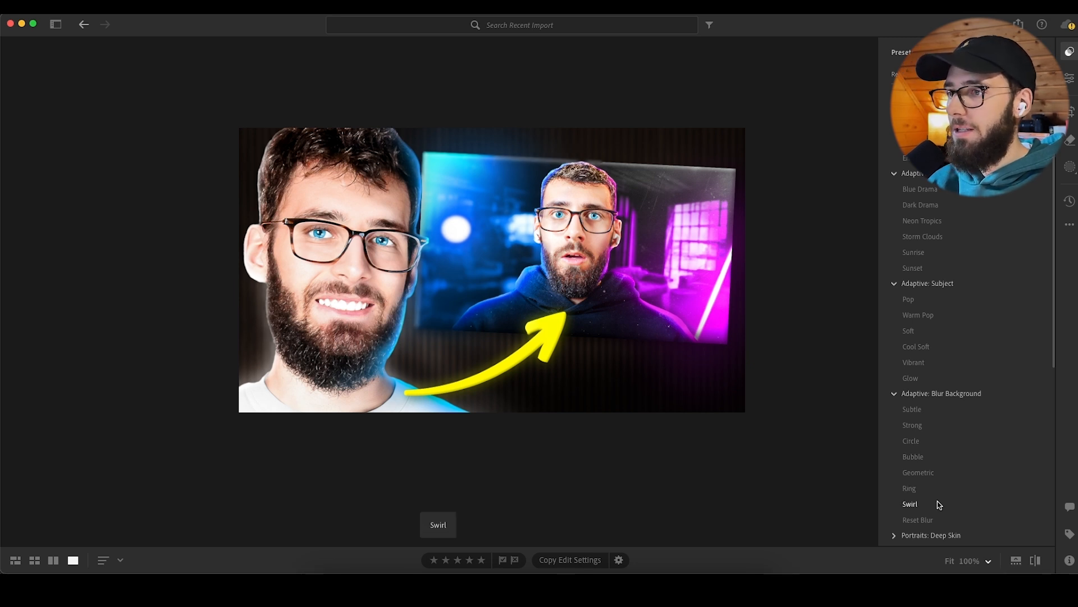
pyautogui.click(944, 517)
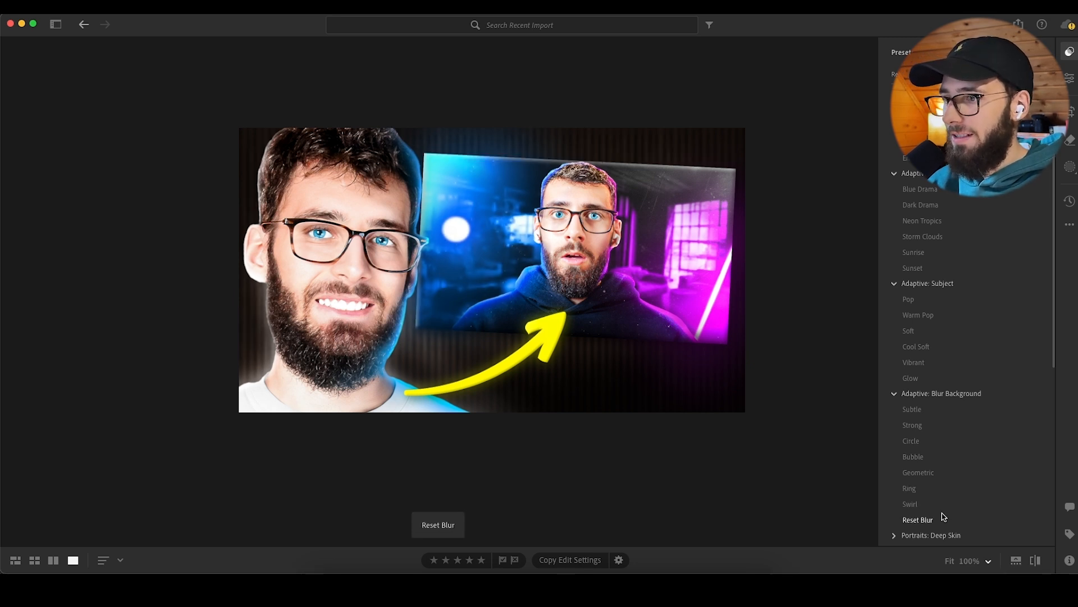
pyautogui.click(940, 414)
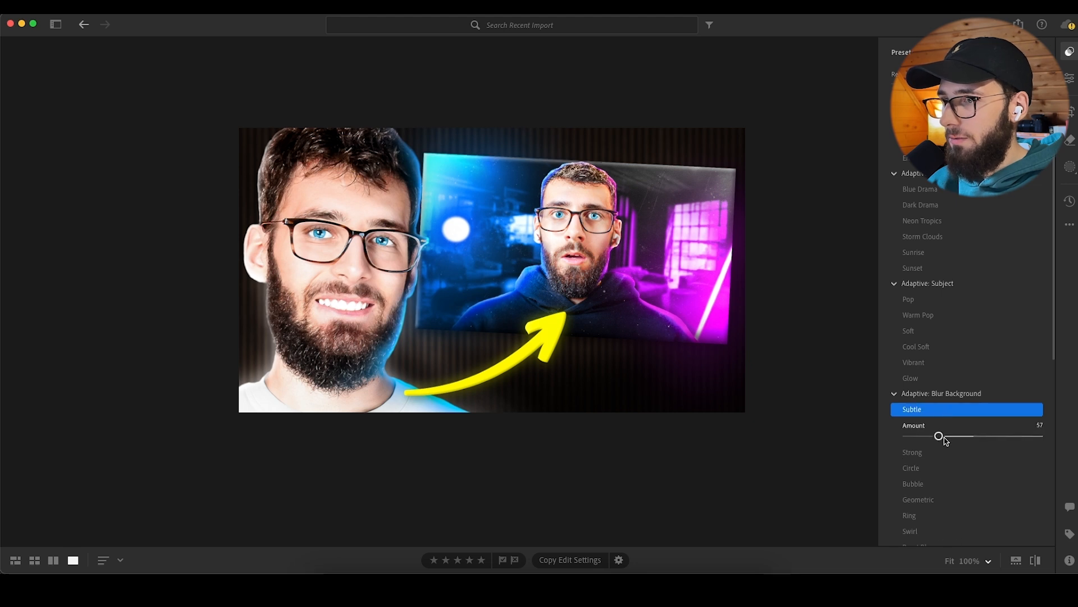
pyautogui.click(1035, 560)
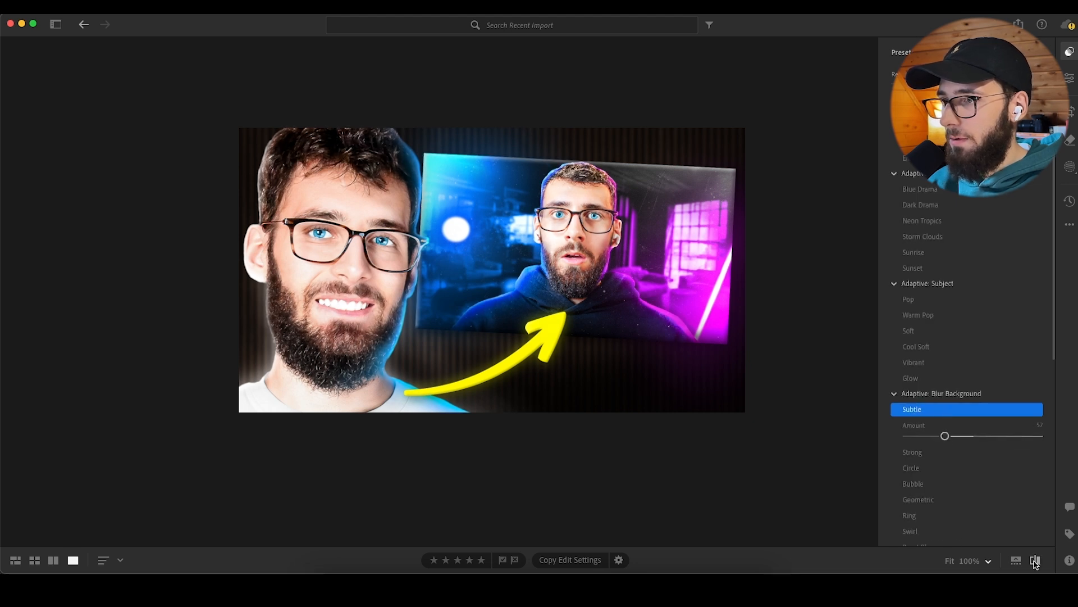
pyautogui.moveTo(945, 436); pyautogui.dragTo(937, 437)
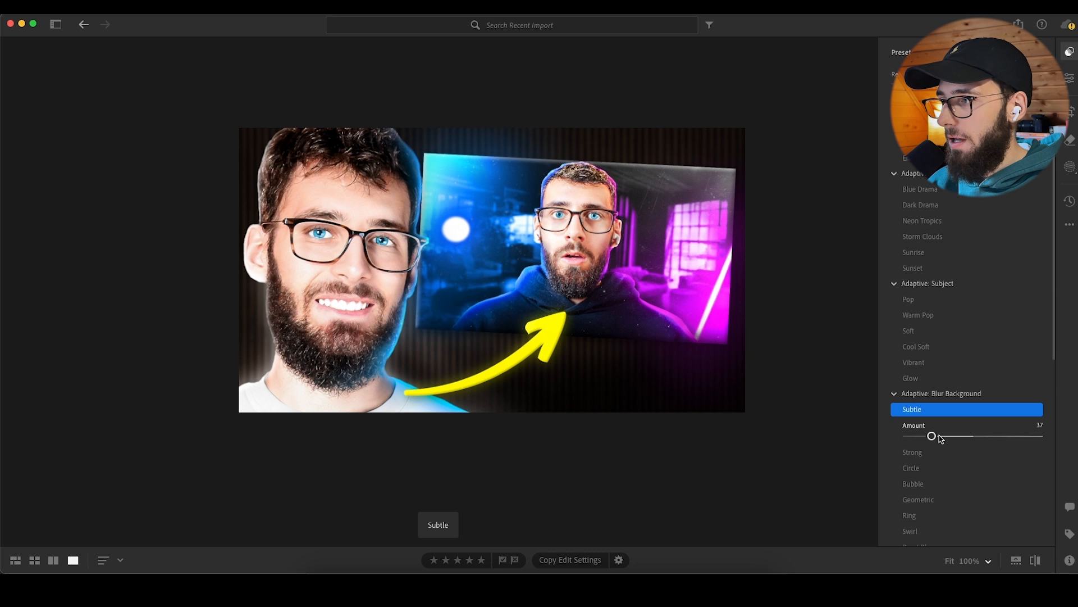
# Step: Mask the large smiling portrait as a person and set Texture +5, Clarity +5, Sharpness +15 and Noise Reduction +33
pyautogui.click(1070, 78)
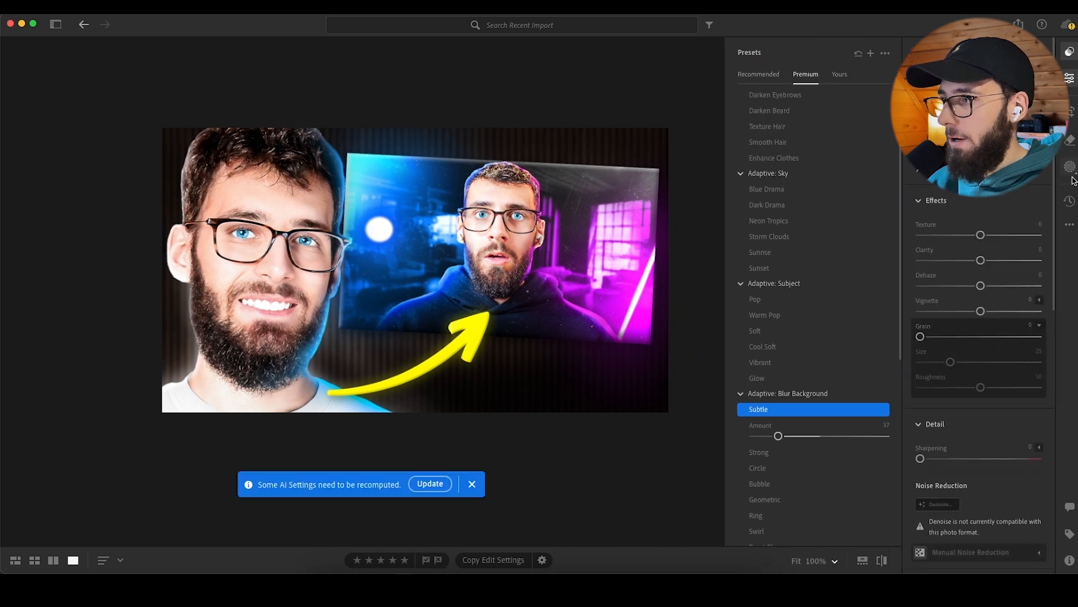
pyautogui.click(1070, 167)
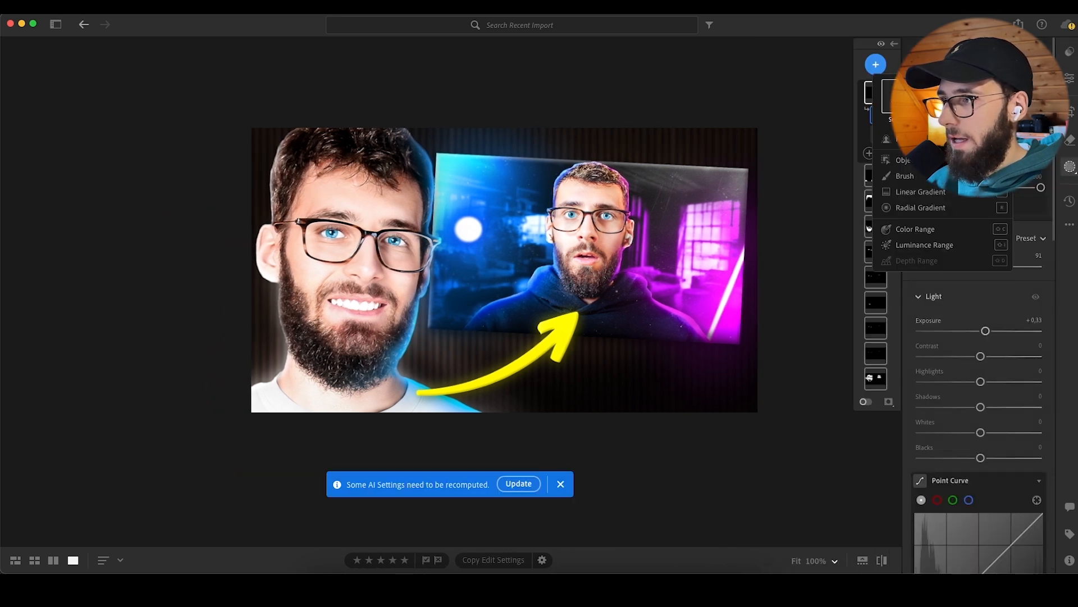
pyautogui.click(877, 66)
pyautogui.click(885, 142)
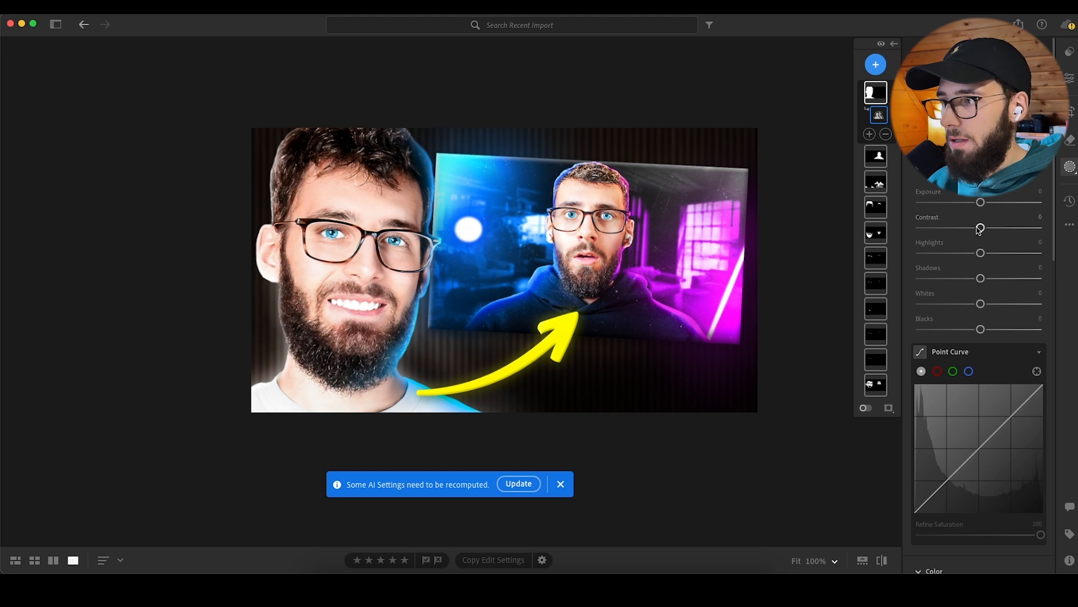
pyautogui.scroll(-10, 980, 230)
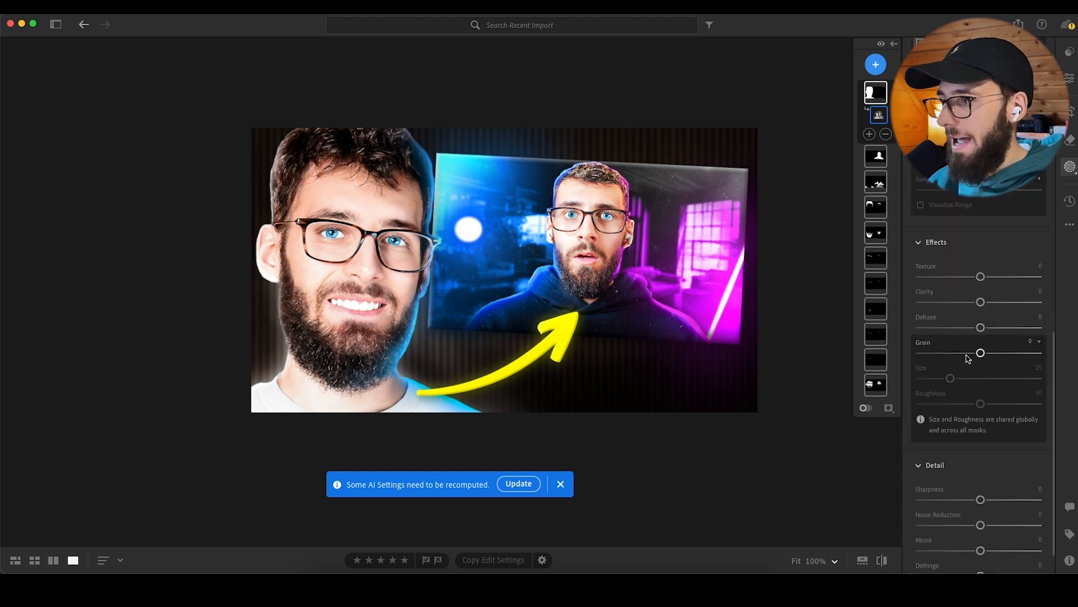
pyautogui.moveTo(981, 277); pyautogui.dragTo(984, 302)
pyautogui.scroll(-1, 950, 304)
pyautogui.moveTo(981, 456); pyautogui.dragTo(1005, 481)
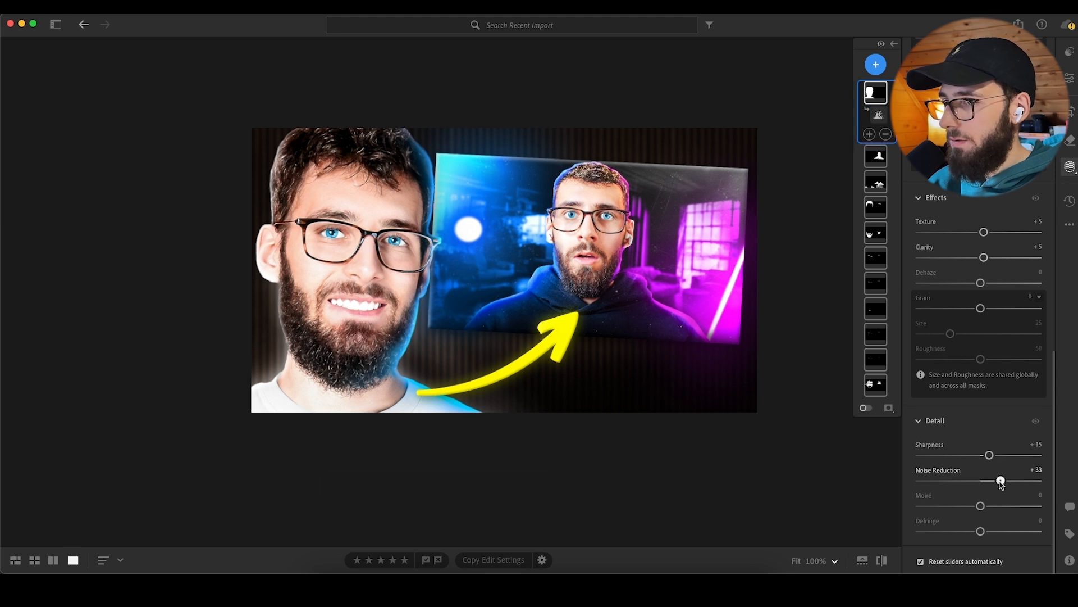
# Step: Add grain of 10 to the whole photo, with size 40 and roughness 62
pyautogui.click(1070, 77)
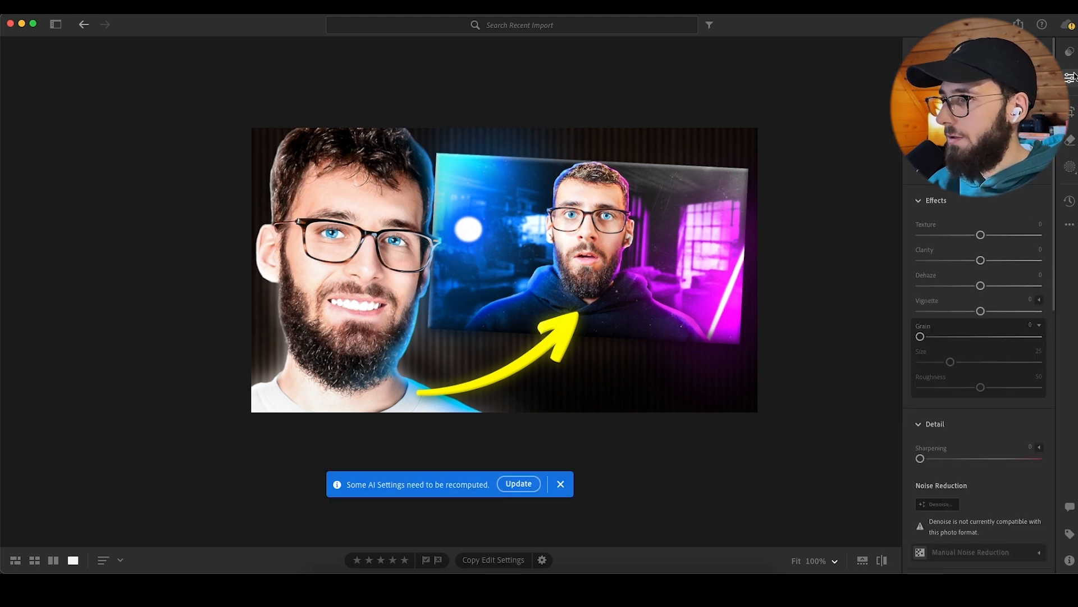
pyautogui.moveTo(922, 337); pyautogui.dragTo(995, 387)
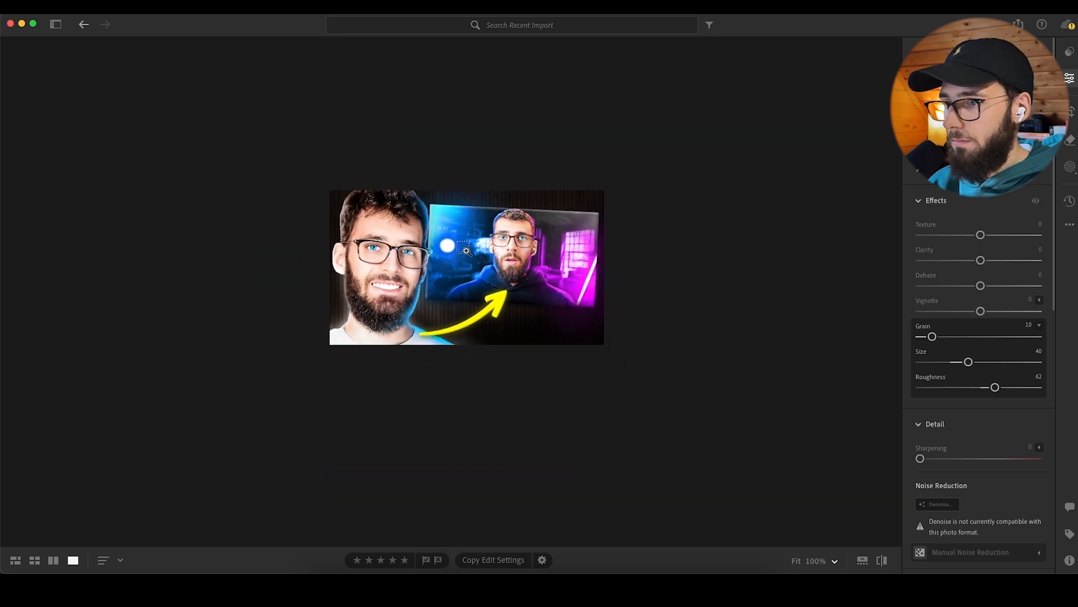
# Step: Export the enhanced thumbnail as Thumbnail Breakdown and TutorialV2.jpg in the sRGB color space
pyautogui.click(117, 6)
pyautogui.click(162, 74)
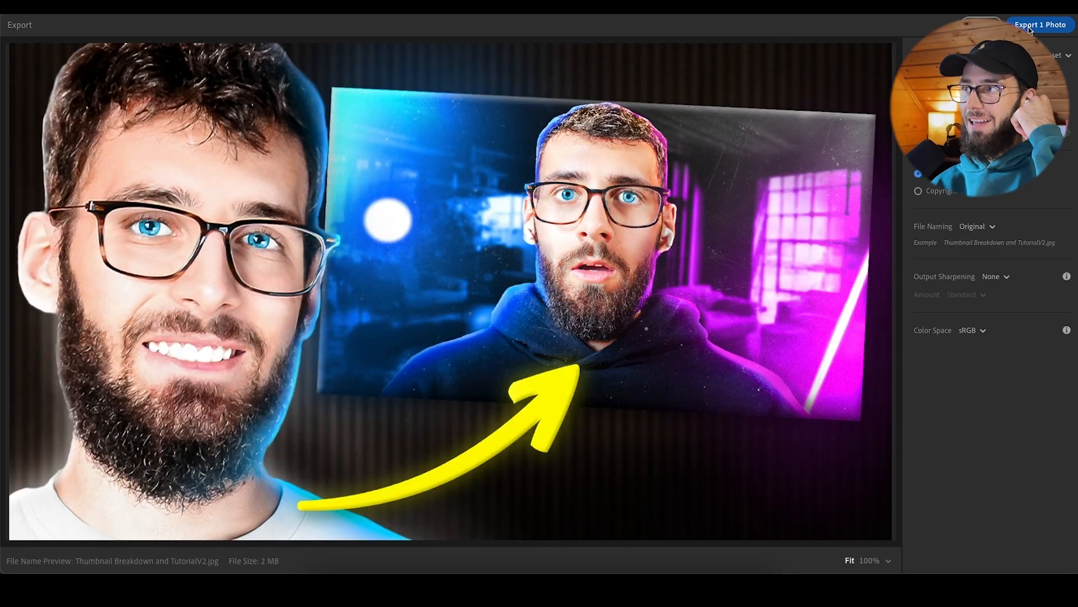
pyautogui.click(1031, 26)
pyautogui.click(774, 373)
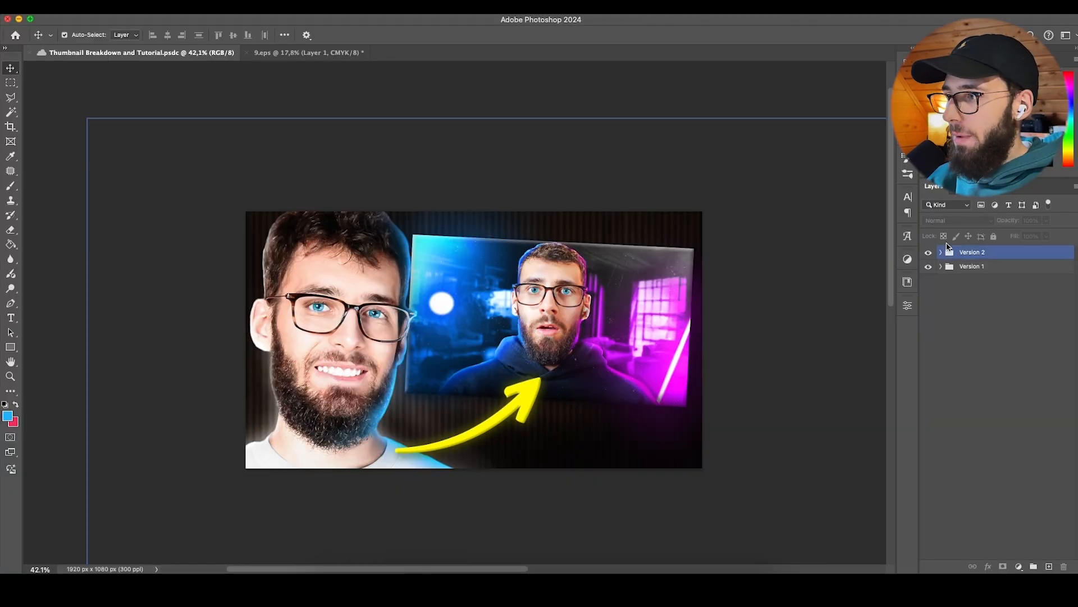
# Step: Switch to Photoshop, duplicate the Version 2 group as Version 3, and show only its Background group
pyautogui.click(941, 253)
pyautogui.click(941, 253)
pyautogui.rightClick(967, 256)
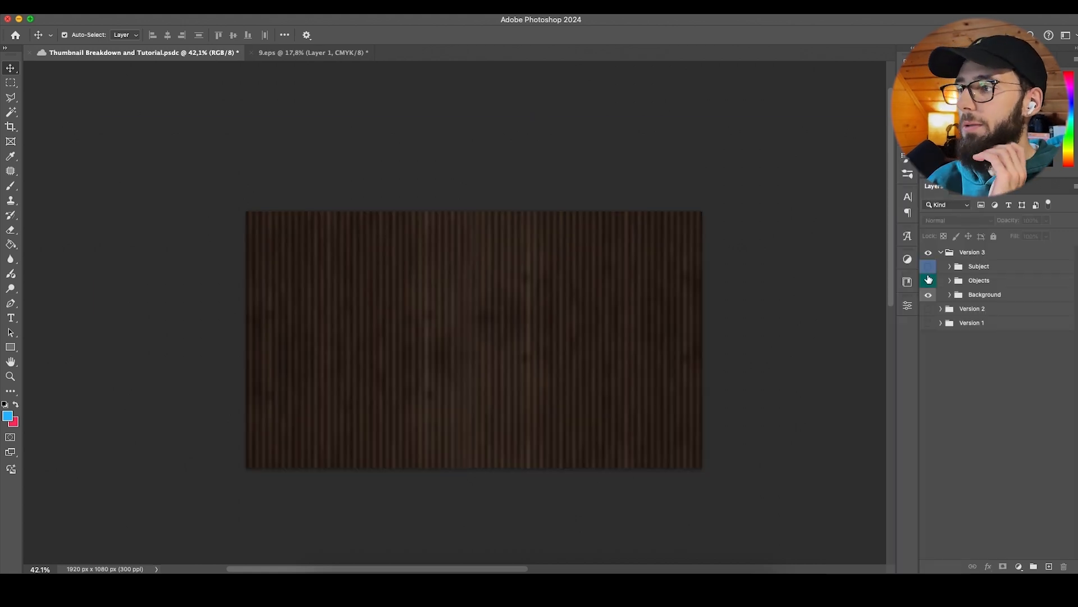
# Step: Close the 9.eps document and open the recent cloud document containing the channel's thumbnail artboards
pyautogui.click(270, 52)
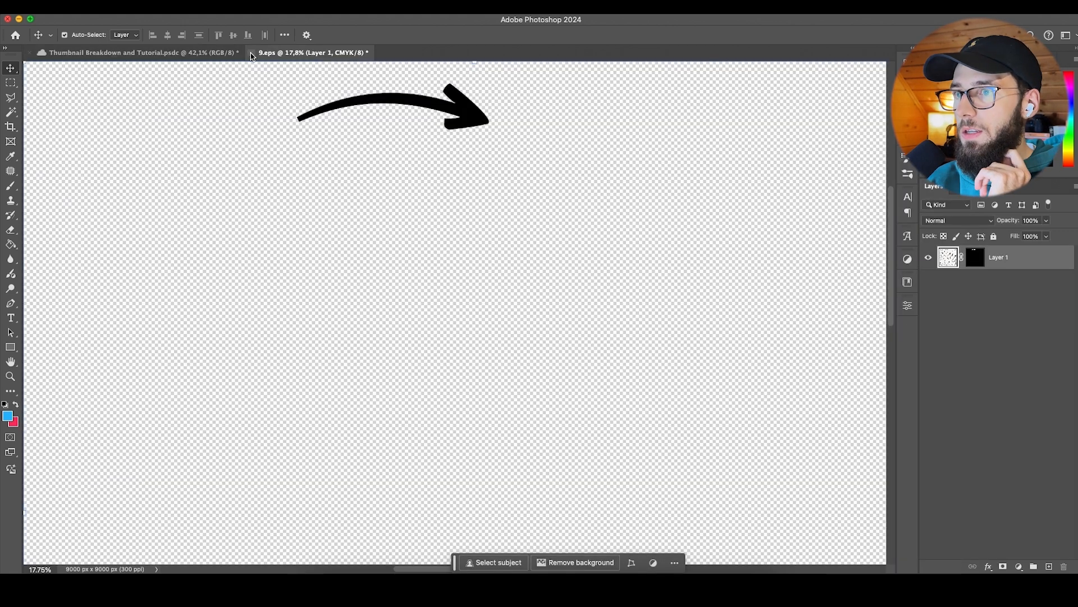
pyautogui.click(252, 53)
pyautogui.click(553, 231)
pyautogui.click(102, 8)
pyautogui.click(114, 28)
pyautogui.click(178, 500)
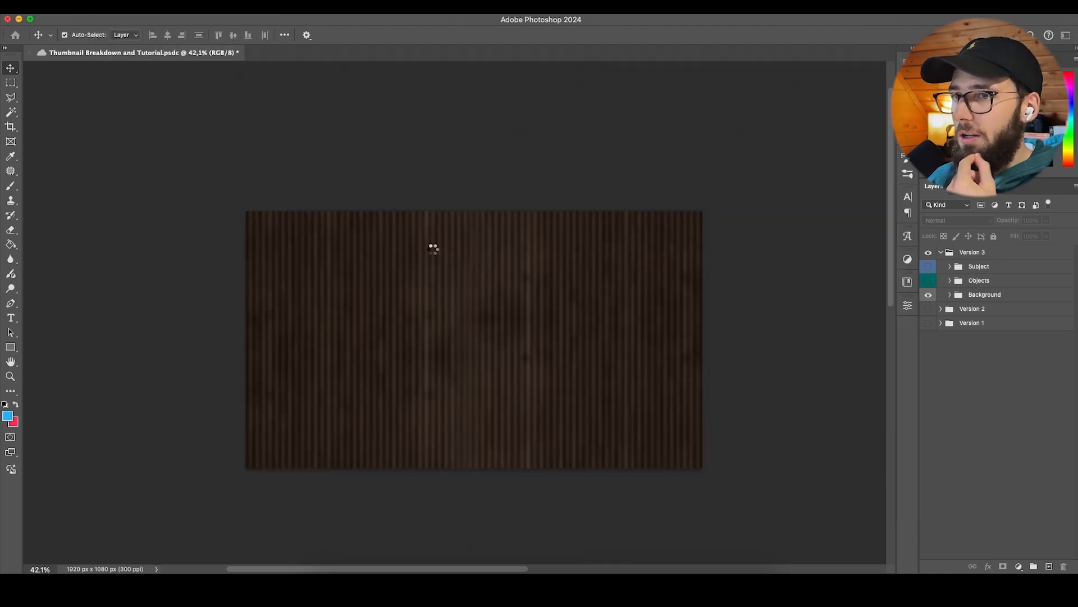
# Step: Copy Groupe 2 from the Thumbnail Breakdown 1 artboard into the Thumbnail Breakdown and Tutorial document
pyautogui.click(944, 269)
pyautogui.click(942, 269)
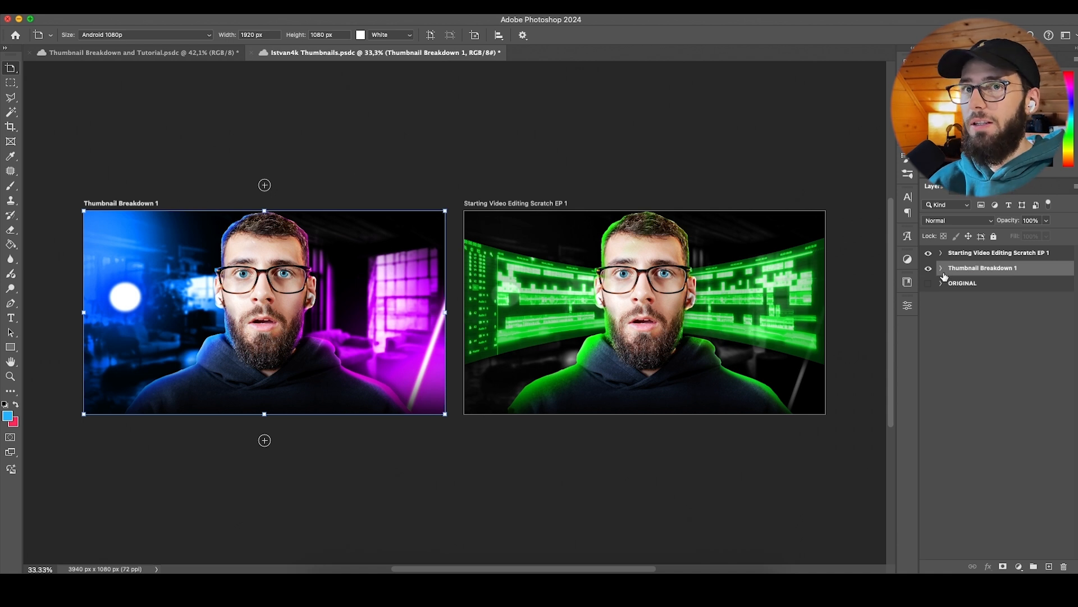
pyautogui.click(941, 268)
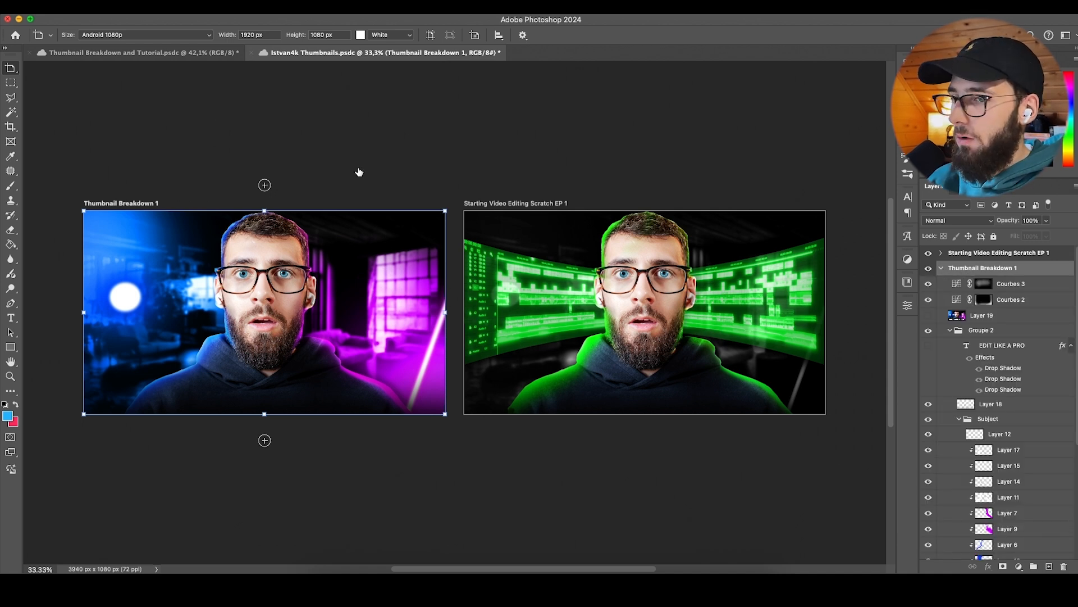
pyautogui.click(140, 52)
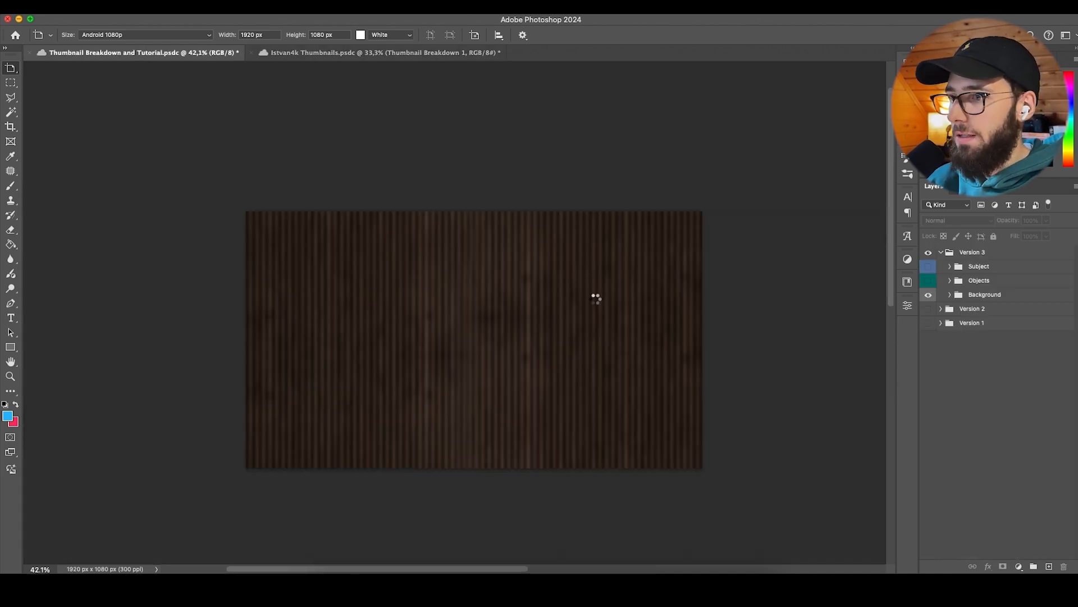
pyautogui.press('super+z')
pyautogui.hscroll(-10, 448, 257)
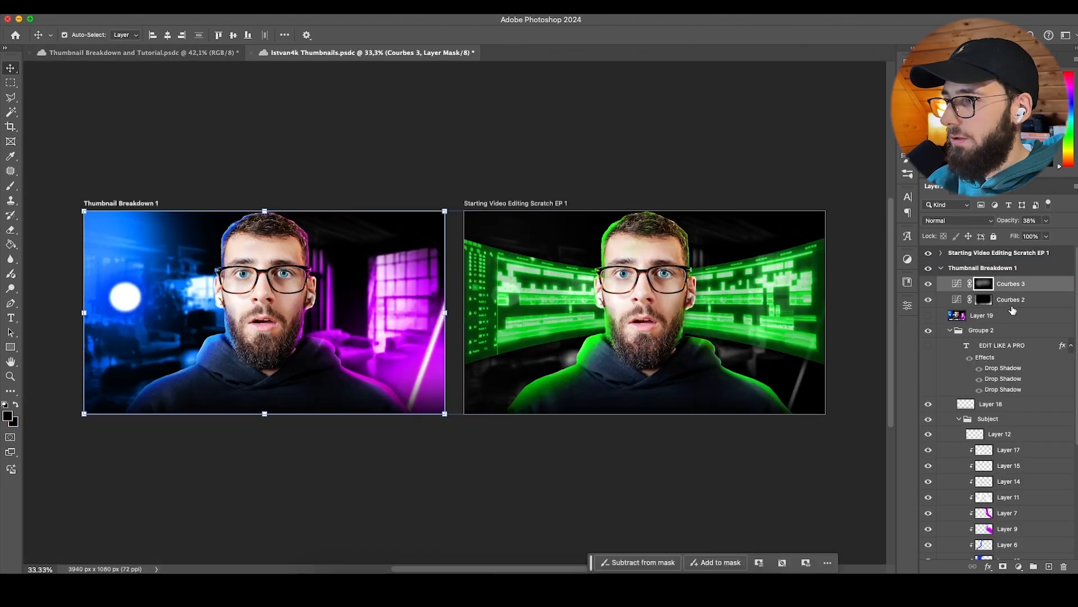
pyautogui.click(988, 330)
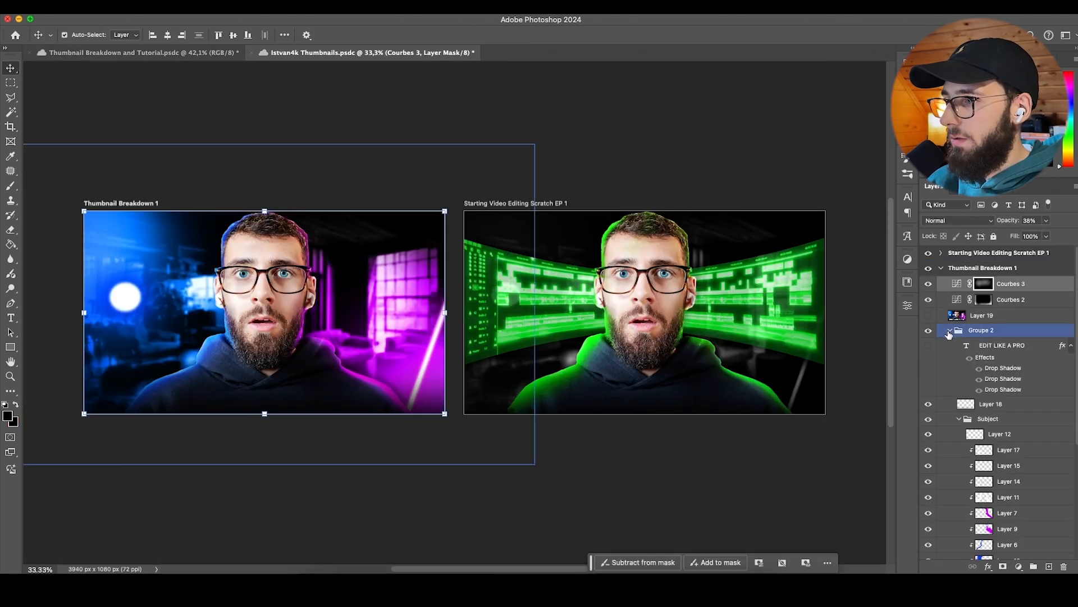
pyautogui.click(950, 330)
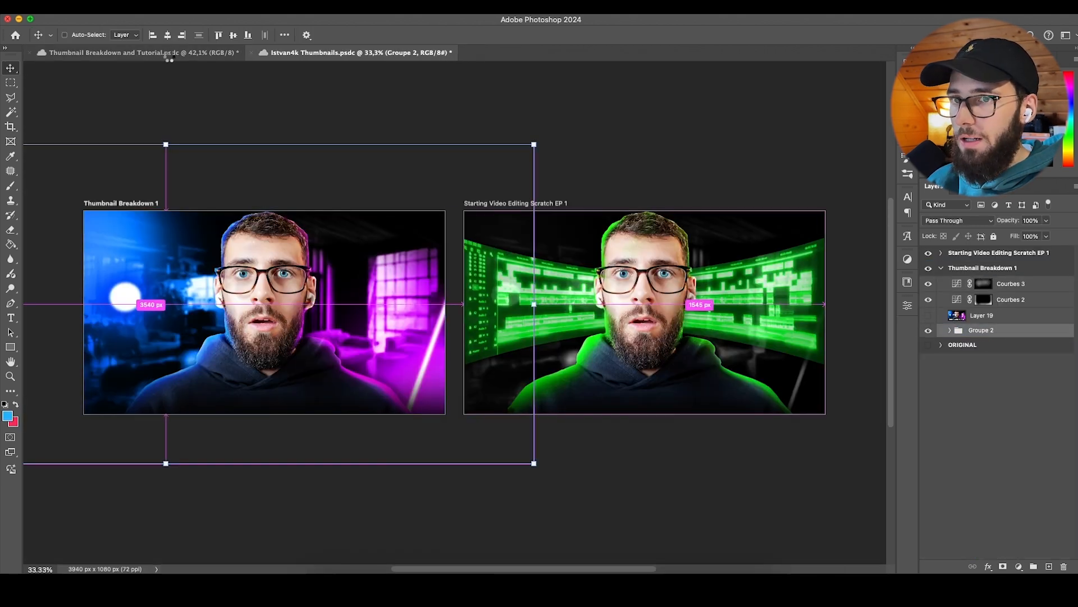
pyautogui.moveTo(171, 54); pyautogui.dragTo(609, 279)
# Step: Place Groupe 2 inside the Version 3 group, adjust it with Free Transform, and move Layer 45 beneath it
pyautogui.moveTo(972, 252); pyautogui.dragTo(984, 270)
pyautogui.hotkey('ctrl', 't')
pyautogui.moveTo(532, 202); pyautogui.dragTo(546, 192)
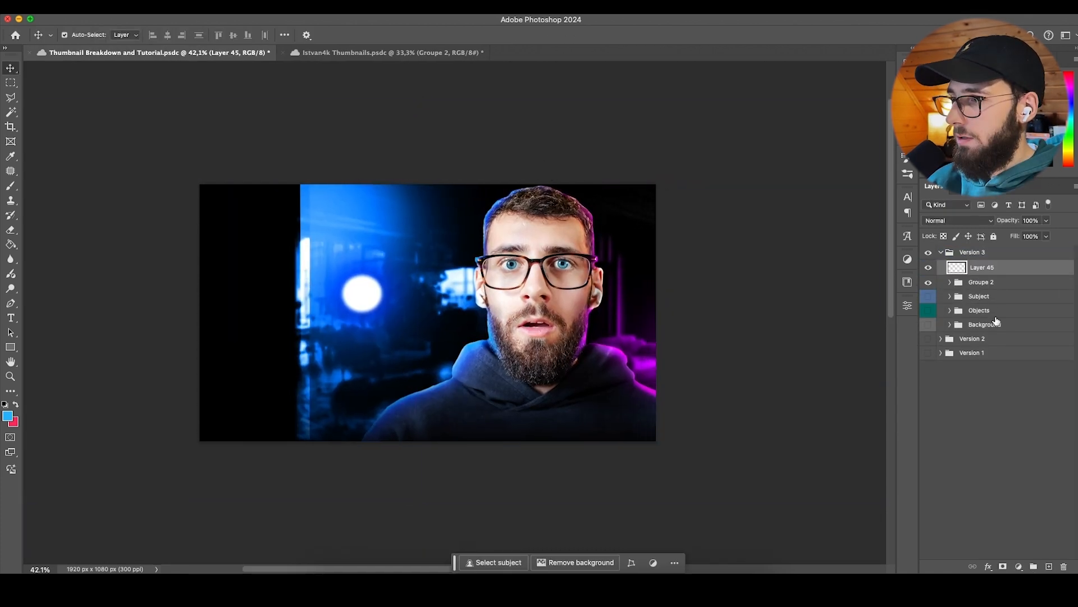
pyautogui.moveTo(988, 271); pyautogui.dragTo(988, 289)
pyautogui.press('super+z')
# Step: Create a vertical guide and move it to the horizontal centre of the canvas
pyautogui.press('m')
pyautogui.click(337, 7)
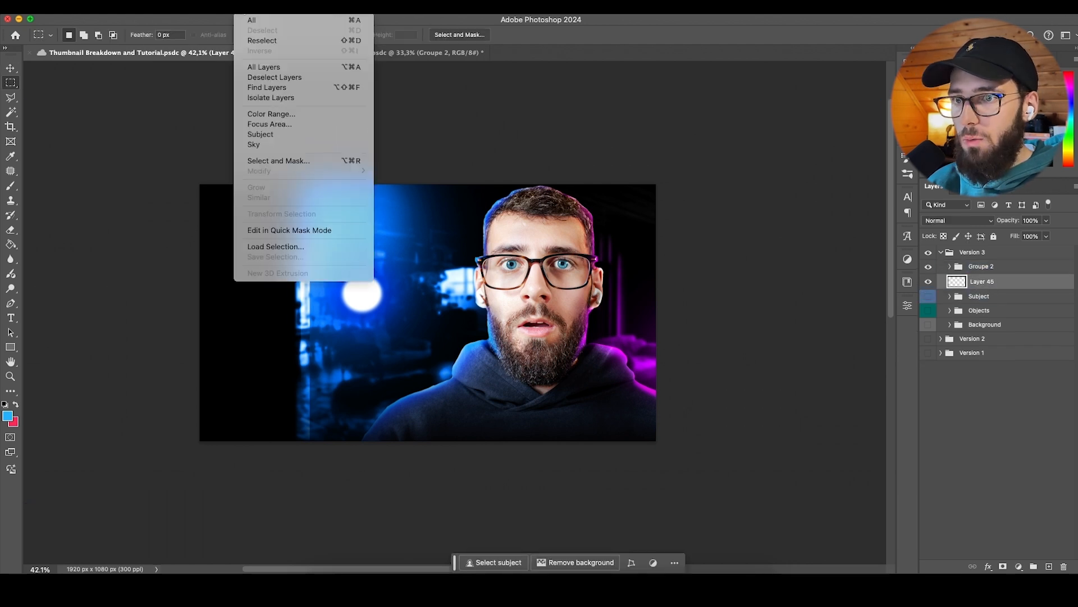
pyautogui.moveTo(303, 7)
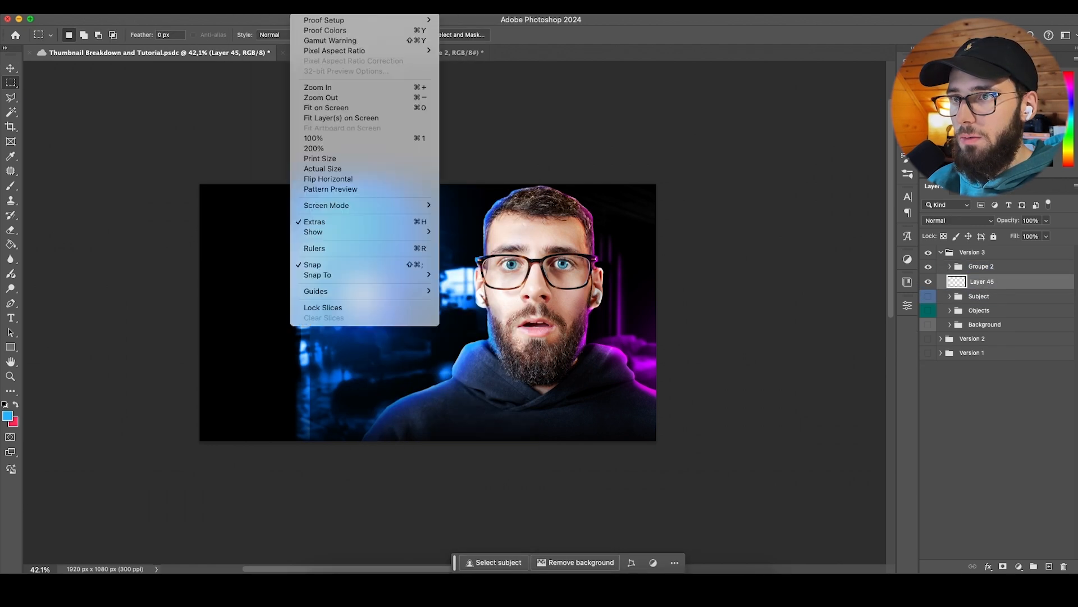
pyautogui.moveTo(367, 296)
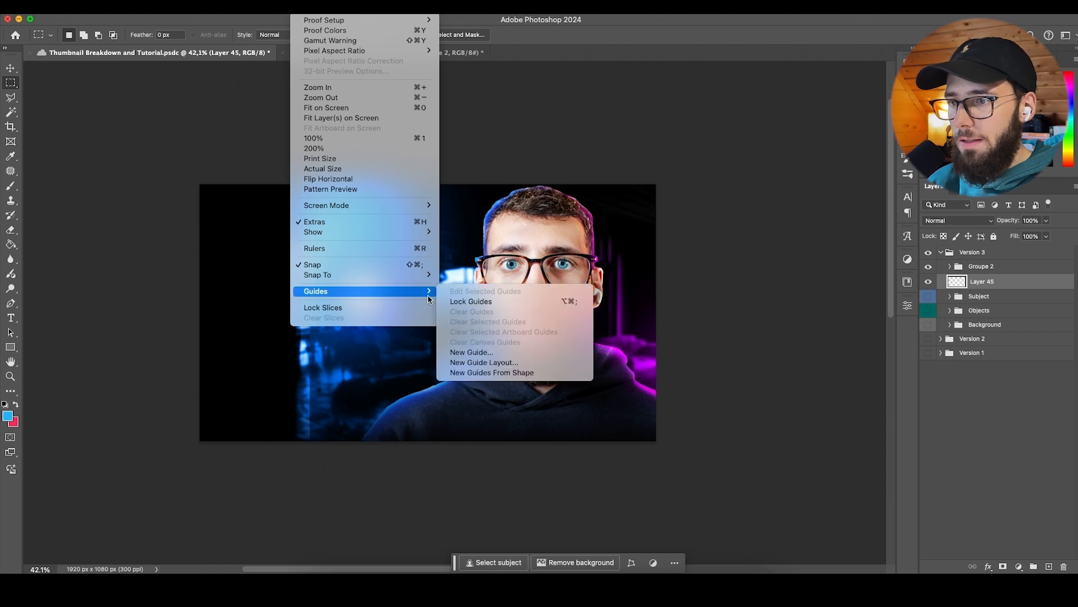
pyautogui.click(466, 351)
pyautogui.click(532, 266)
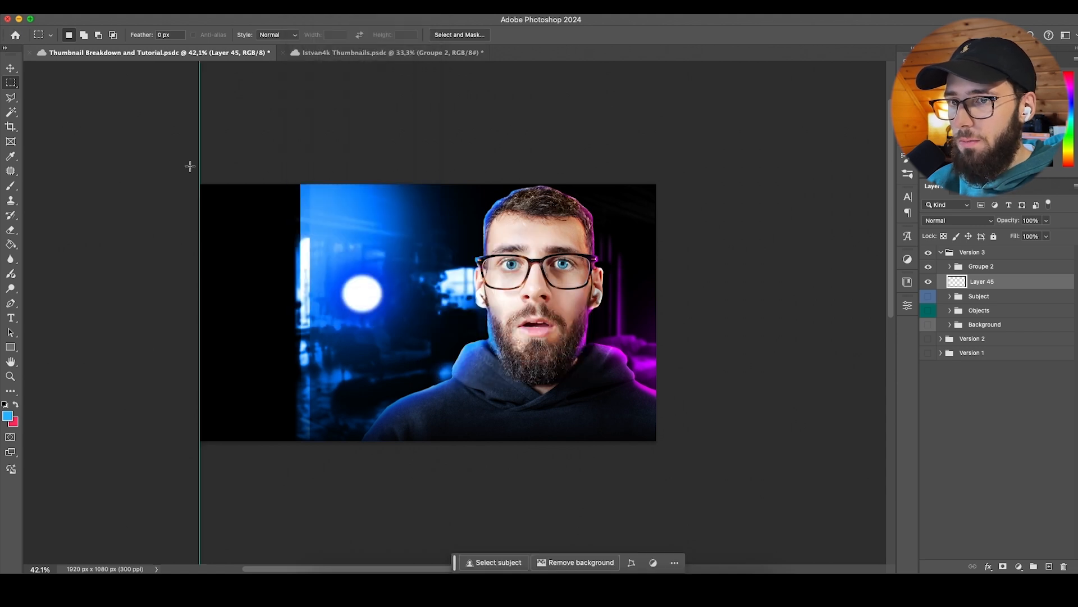
pyautogui.press('v')
pyautogui.moveTo(199, 157); pyautogui.dragTo(429, 156)
pyautogui.hscroll(-1, 453, 331)
pyautogui.scroll(2, 456, 335)
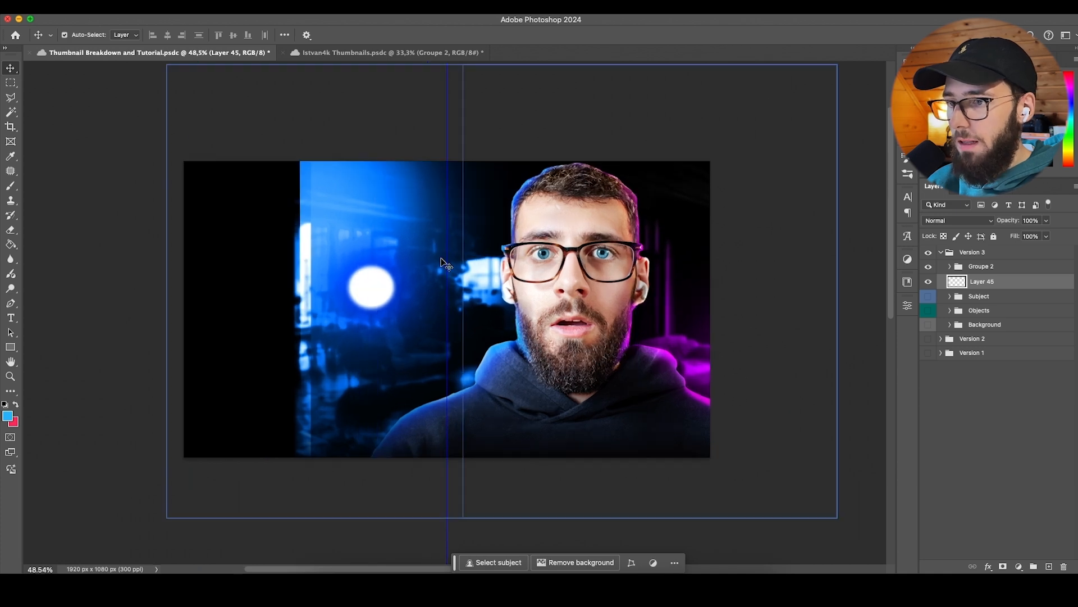
# Step: Hide Groupe 2 and paint the right half of the canvas white on Layer 45, within a rectangular selection bounded by the guide
pyautogui.click(80, 272)
pyautogui.click(10, 186)
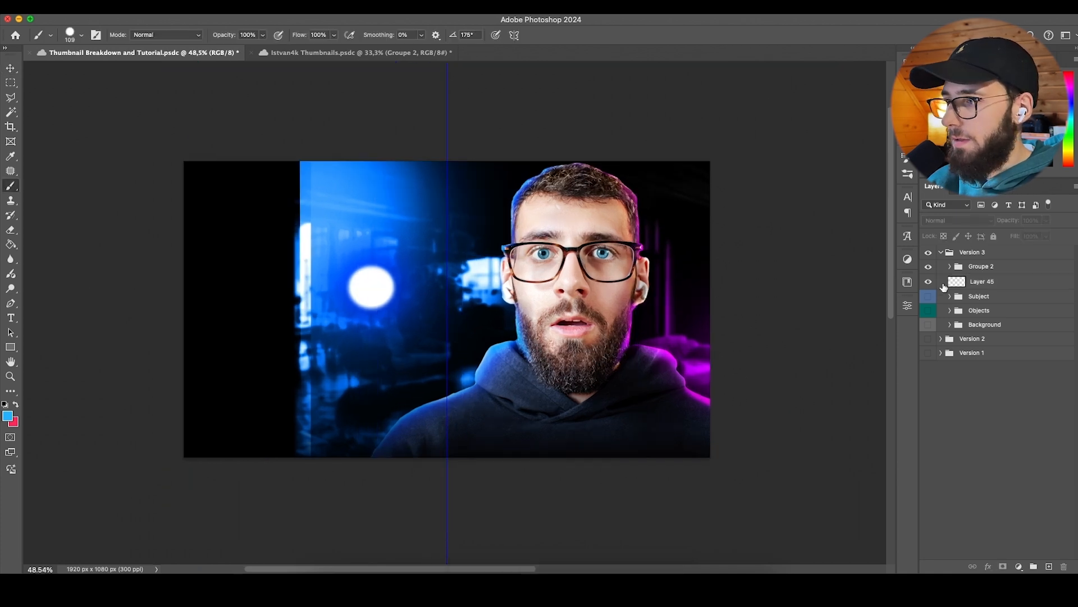
pyautogui.click(11, 84)
pyautogui.moveTo(809, 479); pyautogui.dragTo(447, 134)
pyautogui.click(988, 282)
pyautogui.press('b')
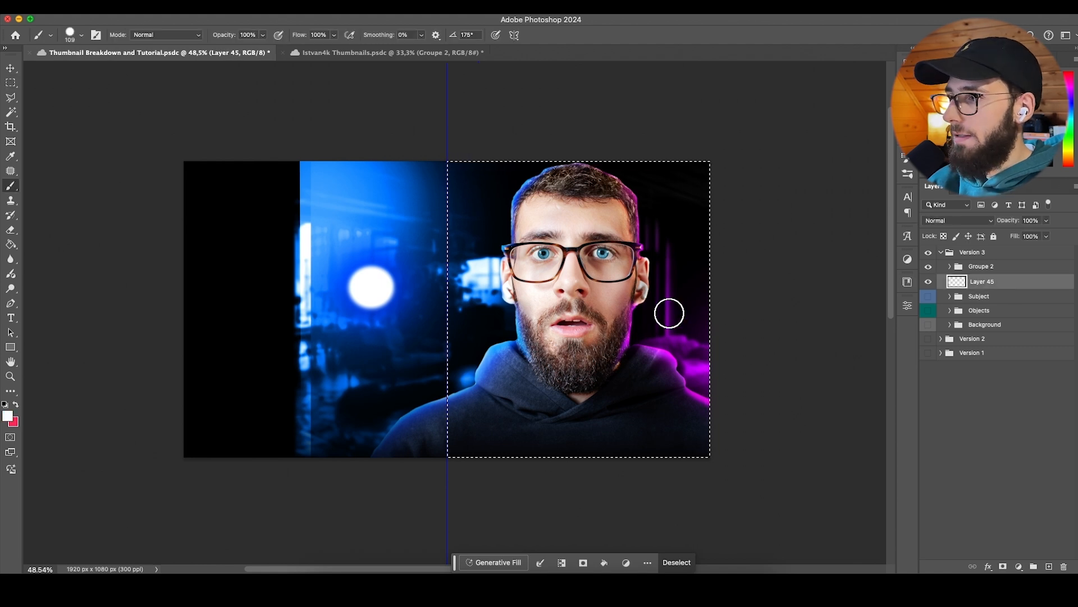
pyautogui.moveTo(688, 218)
pyautogui.mouseDown()
pyautogui.moveTo(688, 397)
pyautogui.moveTo(697, 336)
pyautogui.mouseUp()
pyautogui.click(928, 266)
pyautogui.moveTo(623, 190)
pyautogui.mouseDown()
pyautogui.moveTo(613, 316)
pyautogui.moveTo(457, 204)
pyautogui.mouseUp()
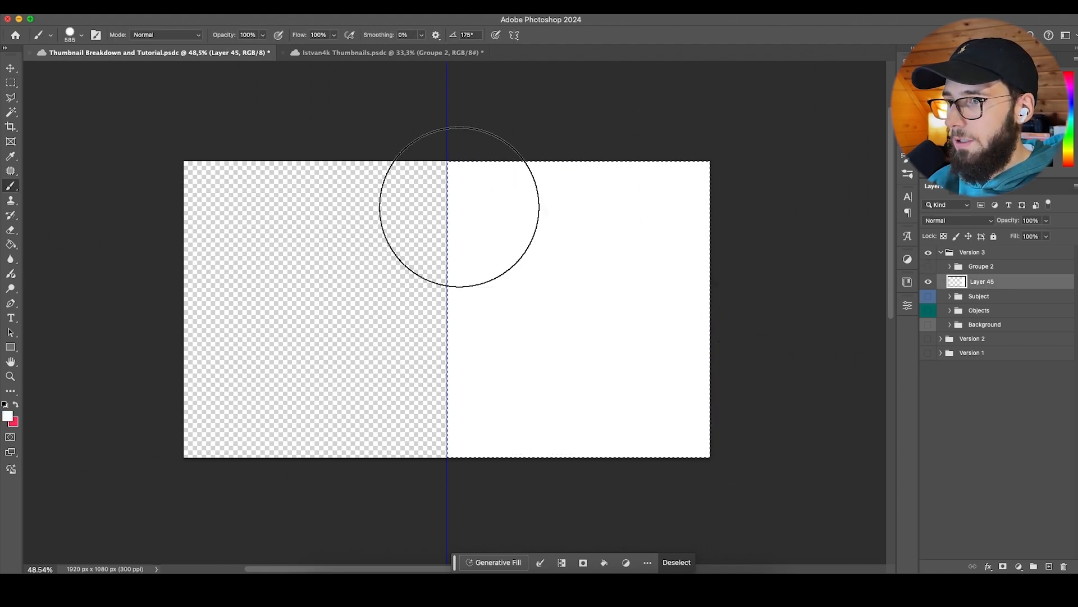
# Step: Duplicate Layer 45 and move one white rectangle onto the left half of the canvas, with the selection cleared
pyautogui.rightClick(996, 283)
pyautogui.click(912, 280)
pyautogui.press('Return')
pyautogui.press('v')
pyautogui.moveTo(628, 306); pyautogui.dragTo(367, 307)
pyautogui.press('super+d')
pyautogui.press('m')
# Step: Apply a black Color Overlay at 100% opacity to Layer 45
pyautogui.rightClick(988, 300)
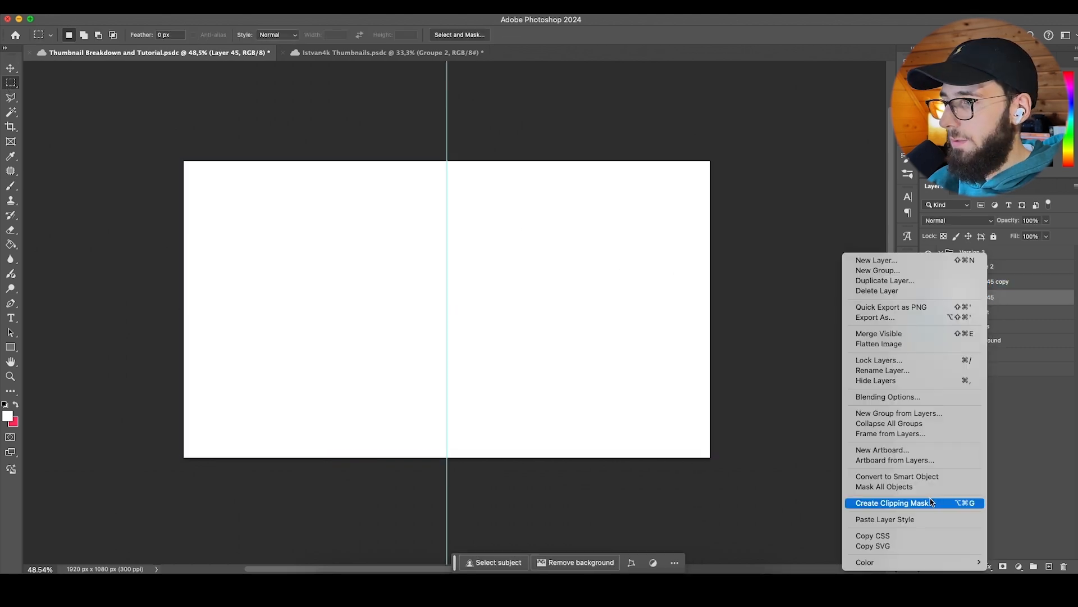
pyautogui.click(893, 396)
pyautogui.click(656, 317)
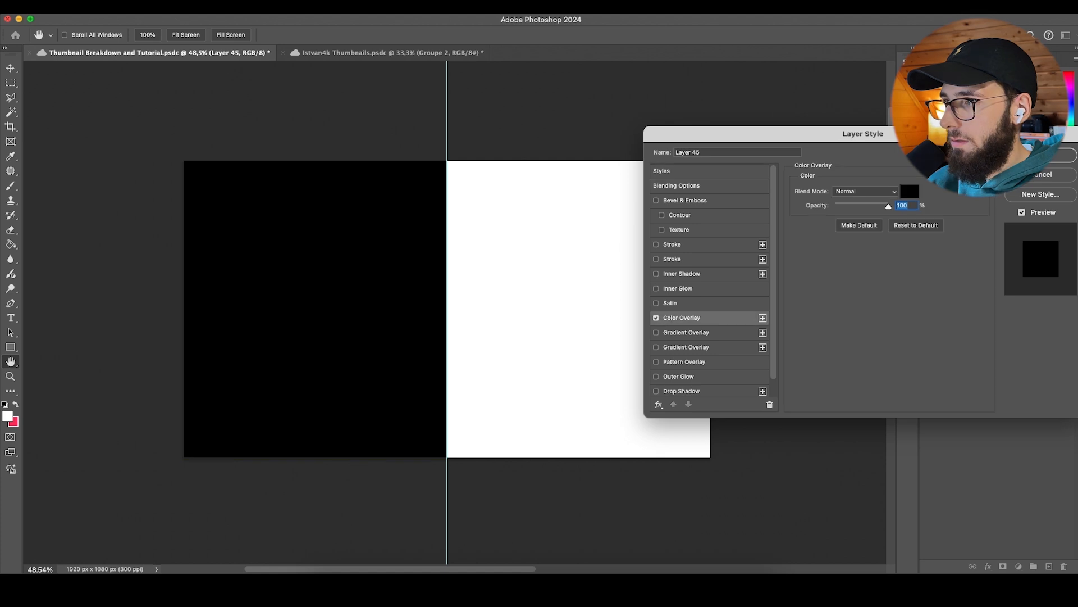
pyautogui.press('Return')
# Step: Convert Layer 45 and Layer 45 copy each to a smart object
pyautogui.rightClick(999, 297)
pyautogui.click(946, 440)
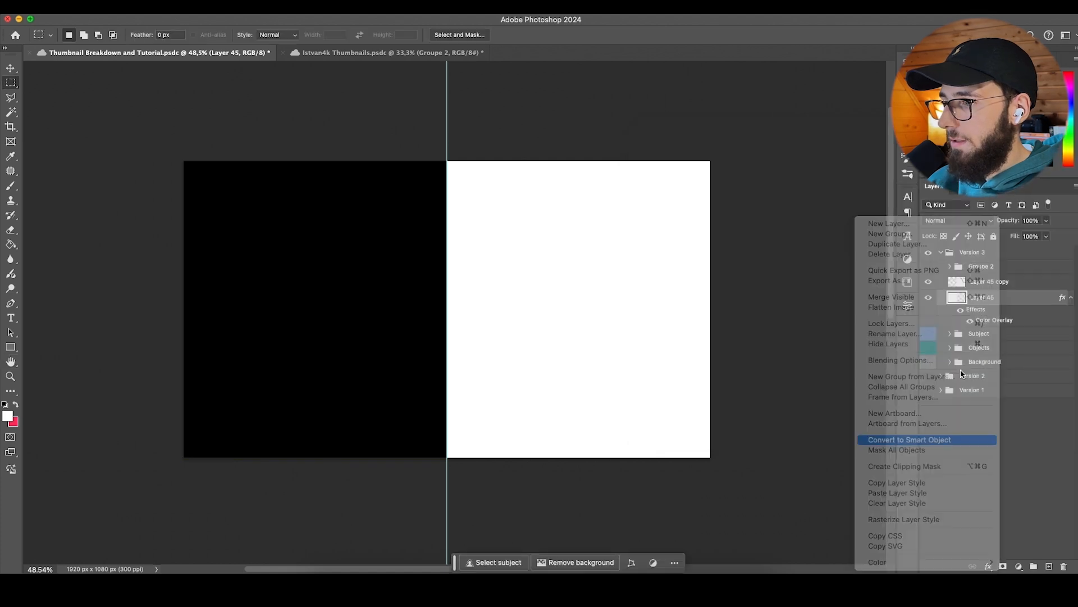
pyautogui.click(987, 282)
pyautogui.rightClick(987, 281)
pyautogui.click(922, 476)
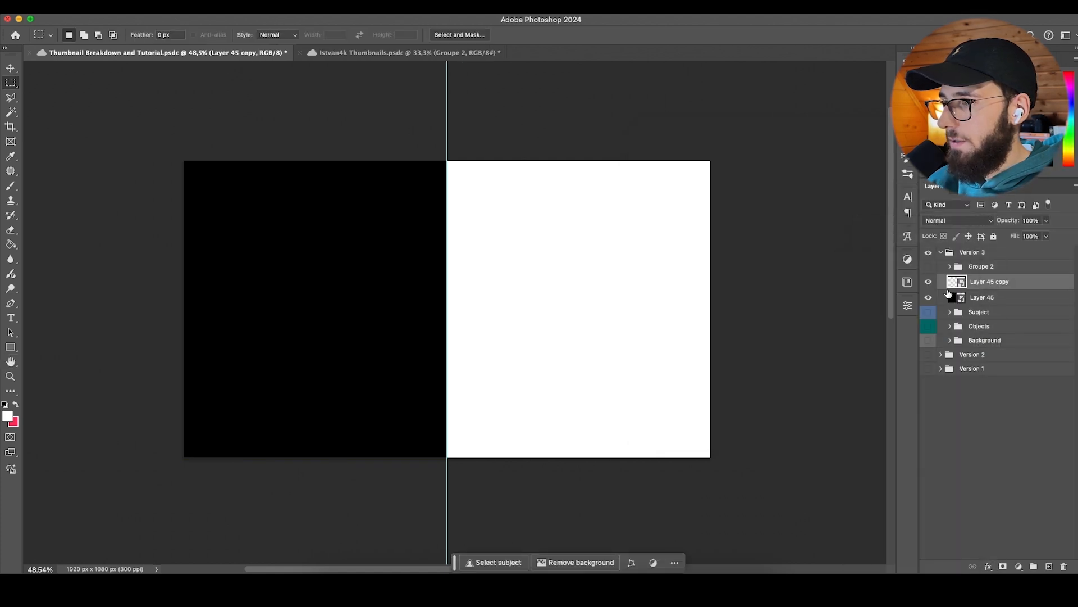
# Step: Show Groupe 2 and move it so the man's face sits at the horizontal centre of the canvas
pyautogui.press('v')
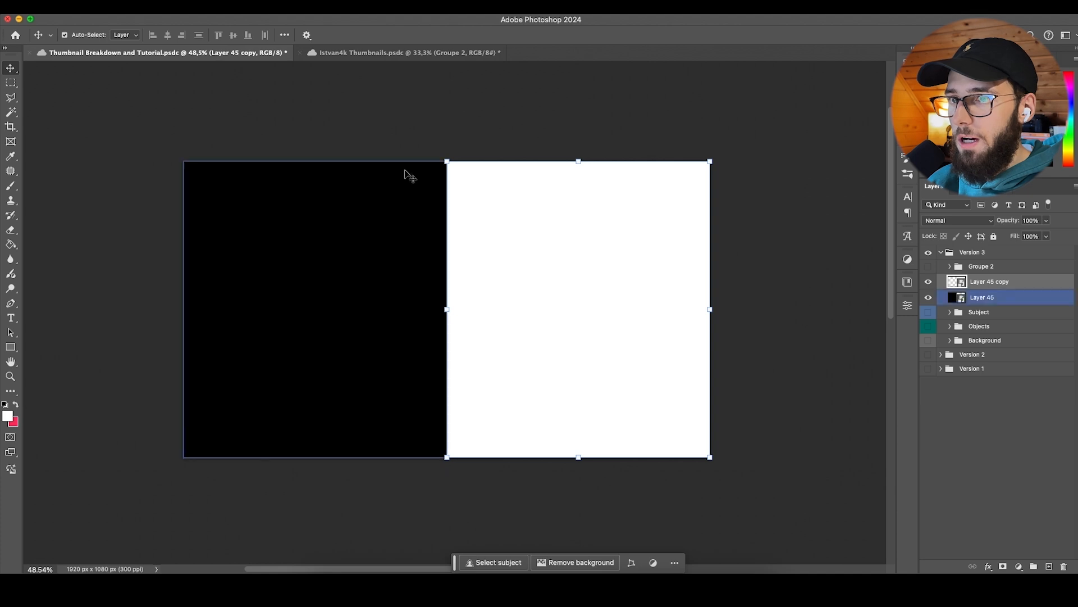
pyautogui.doubleClick(980, 266)
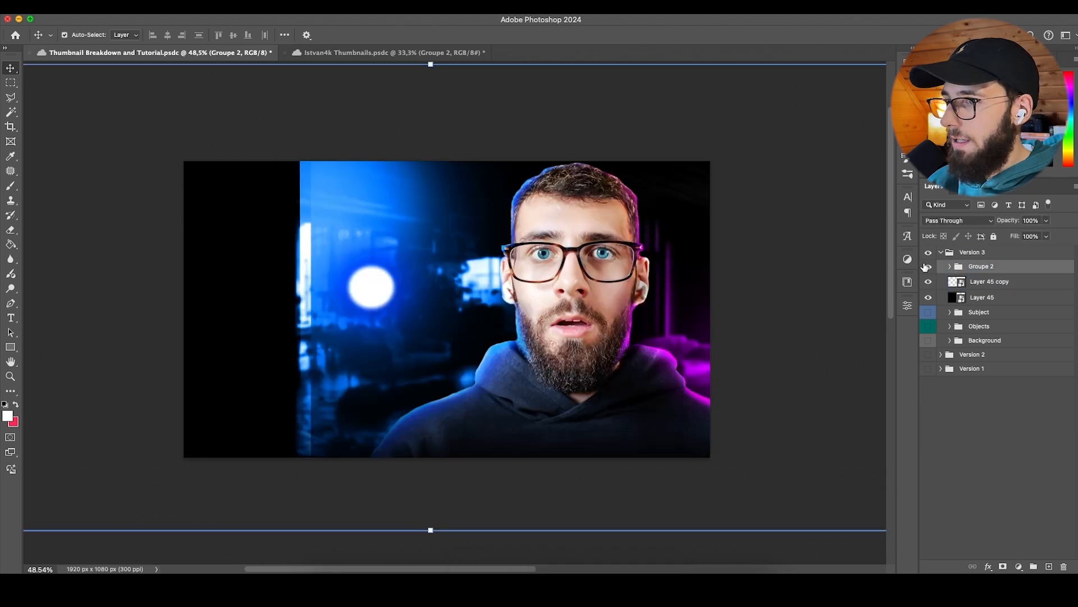
pyautogui.rightClick(990, 269)
pyautogui.click(924, 316)
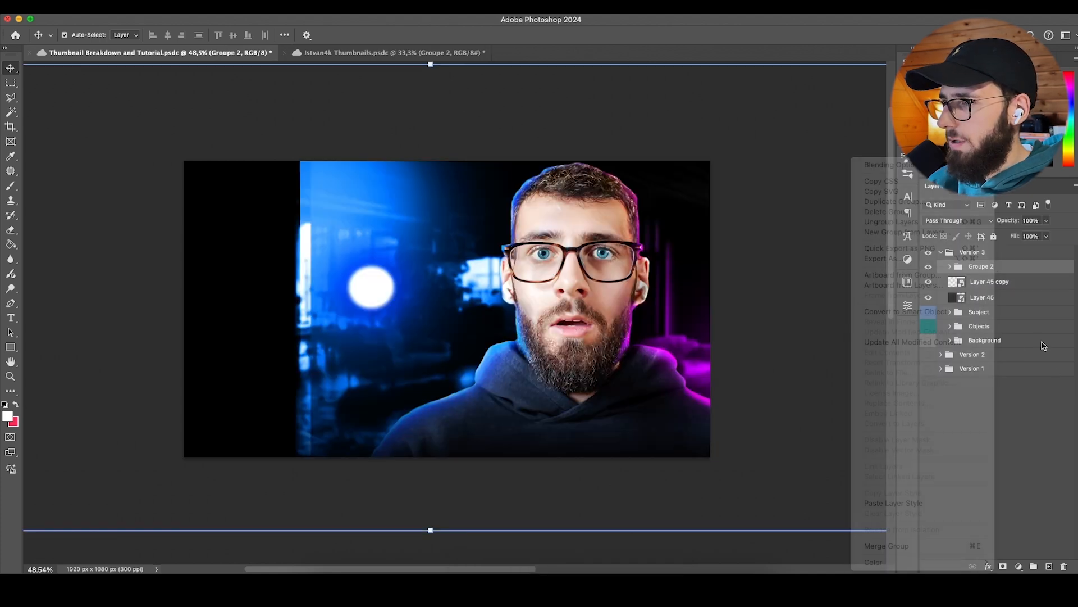
pyautogui.hotkey('ctrl', 't')
pyautogui.moveTo(510, 138); pyautogui.dragTo(382, 145)
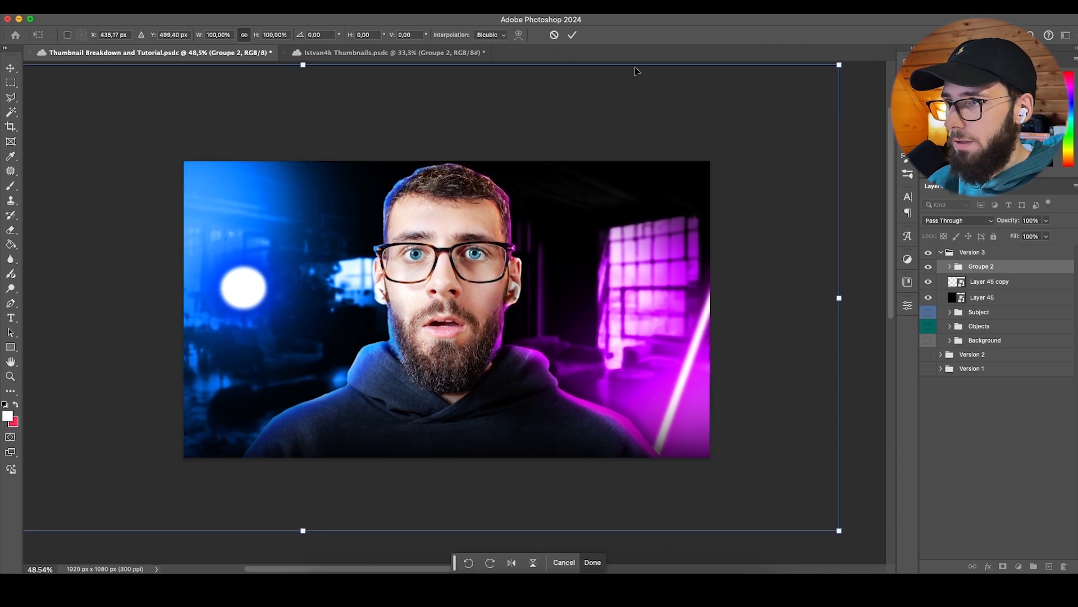
# Step: Convert Groupe 2 to a smart object and clip it to Layer 45 copy
pyautogui.rightClick(980, 267)
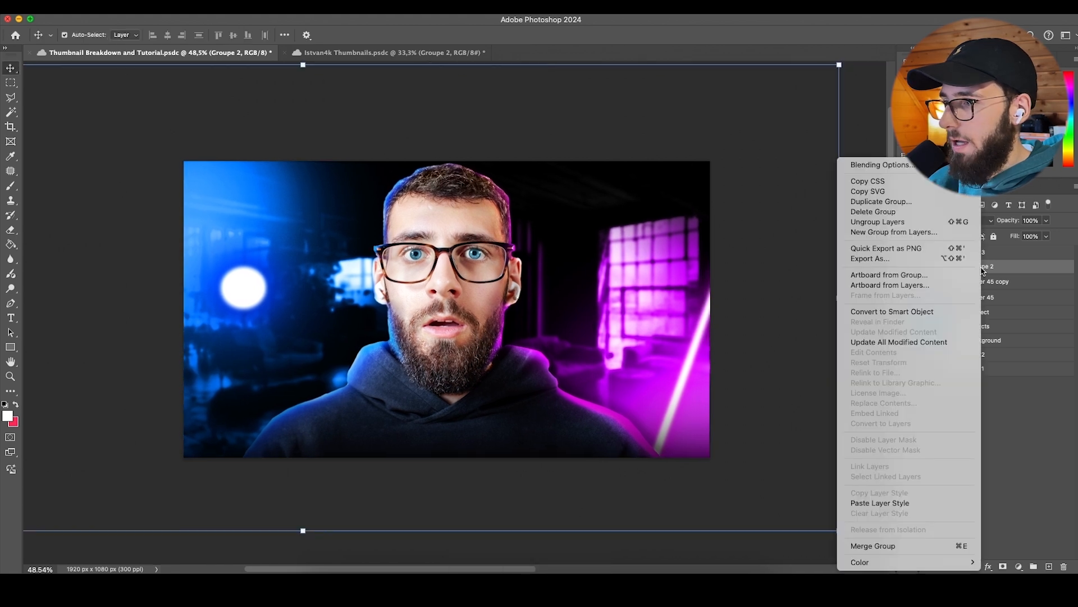
pyautogui.click(922, 313)
pyautogui.rightClick(988, 267)
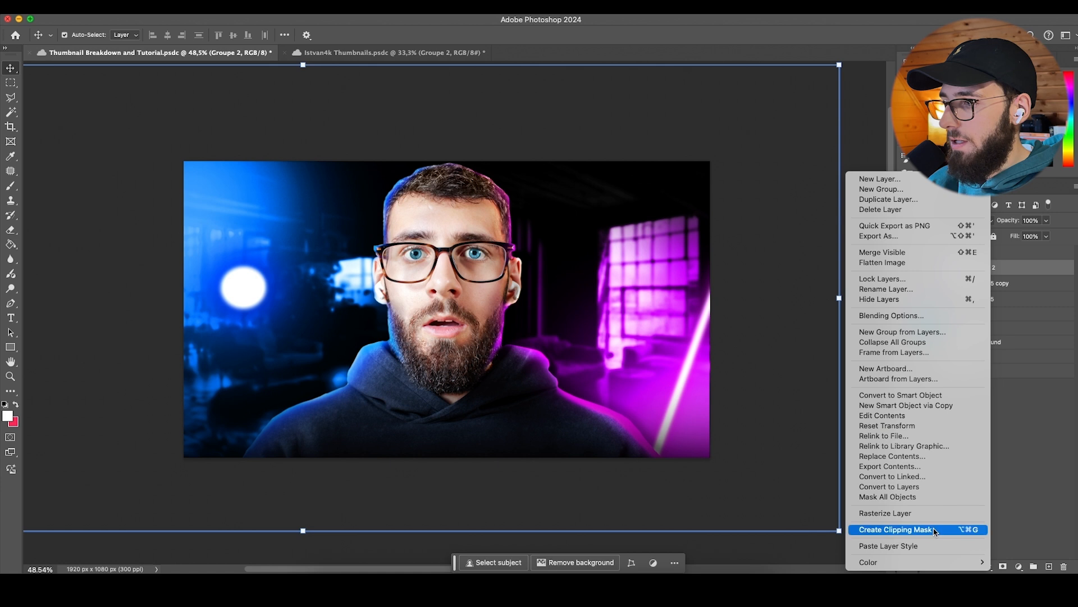
pyautogui.click(935, 531)
# Step: Scale Groupe 2 to about 86% and reposition it so the face is centred in the right half of the canvas
pyautogui.moveTo(486, 327); pyautogui.dragTo(618, 330)
pyautogui.moveTo(436, 528); pyautogui.dragTo(435, 484)
pyautogui.moveTo(510, 398); pyautogui.dragTo(508, 433)
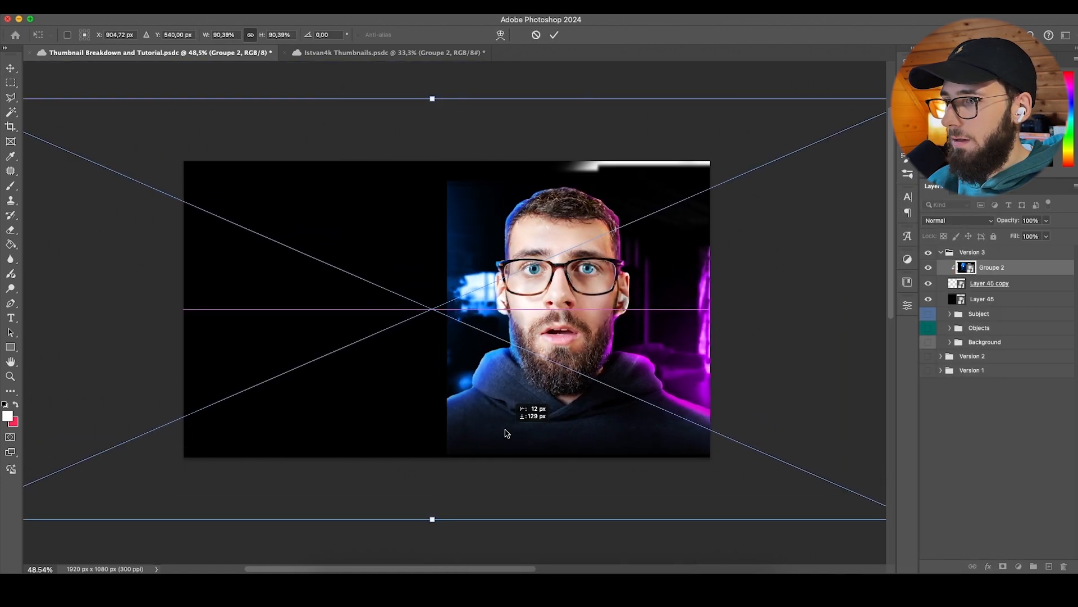
pyautogui.moveTo(509, 433); pyautogui.dragTo(510, 433)
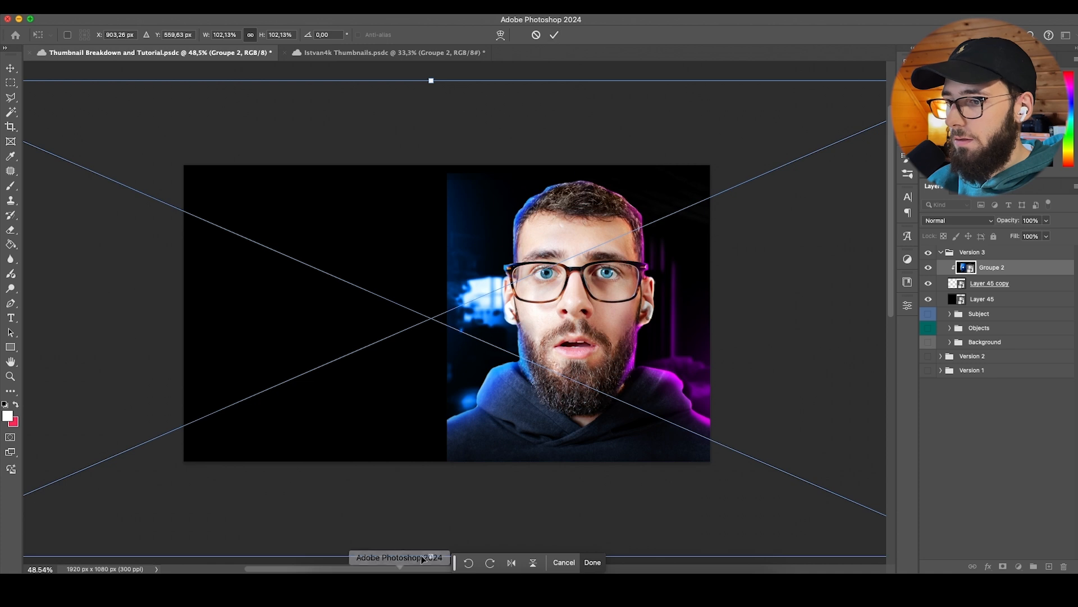
pyautogui.moveTo(431, 556); pyautogui.dragTo(434, 504)
pyautogui.moveTo(485, 156); pyautogui.dragTo(485, 162)
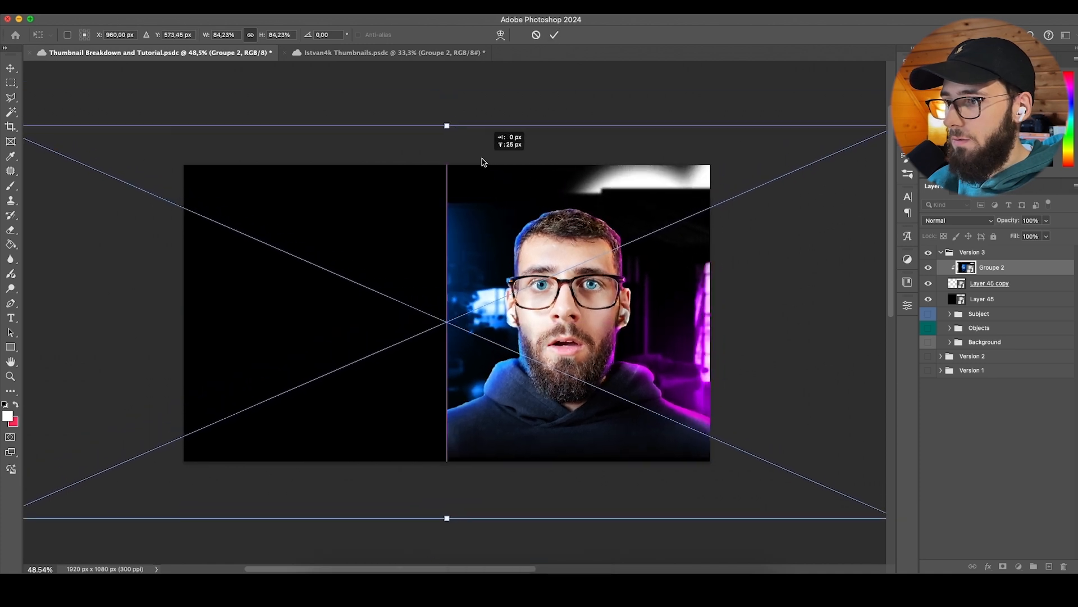
pyautogui.moveTo(516, 175); pyautogui.dragTo(528, 171)
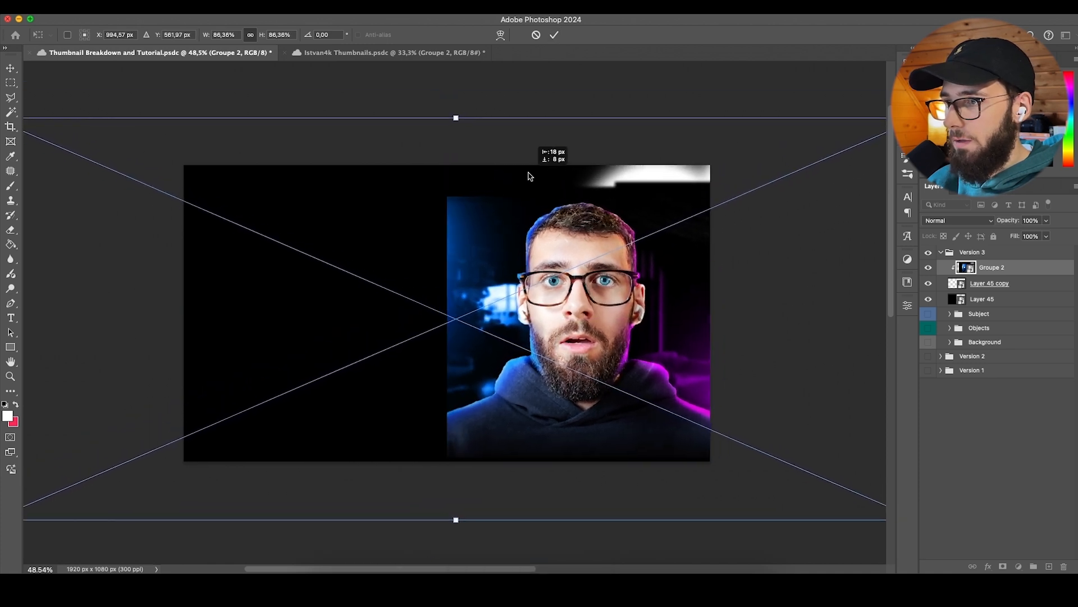
pyautogui.click(555, 35)
# Step: Select the strips along the top and bottom edges of the right half and run Generative Fill without a prompt
pyautogui.click(973, 424)
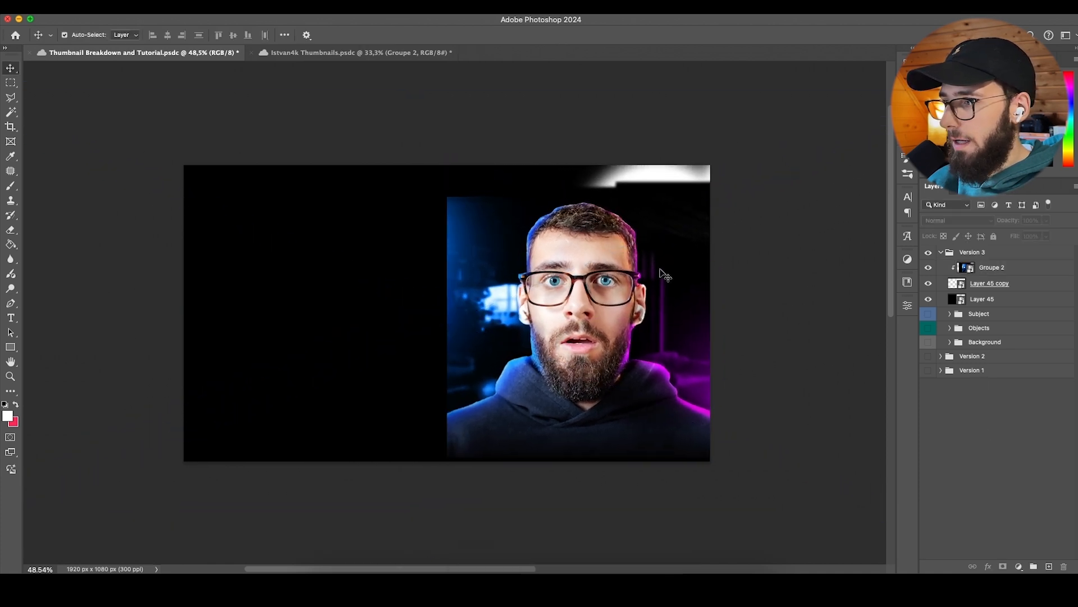
pyautogui.click(14, 84)
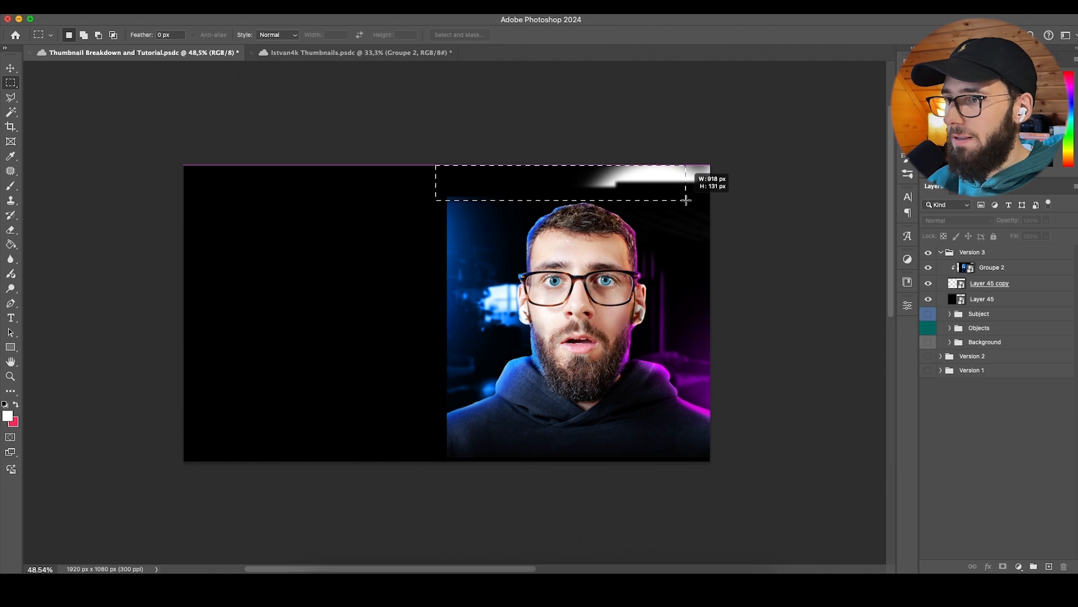
pyautogui.moveTo(710, 201); pyautogui.dragTo(712, 202)
pyautogui.moveTo(711, 461); pyautogui.dragTo(436, 459)
pyautogui.click(495, 562)
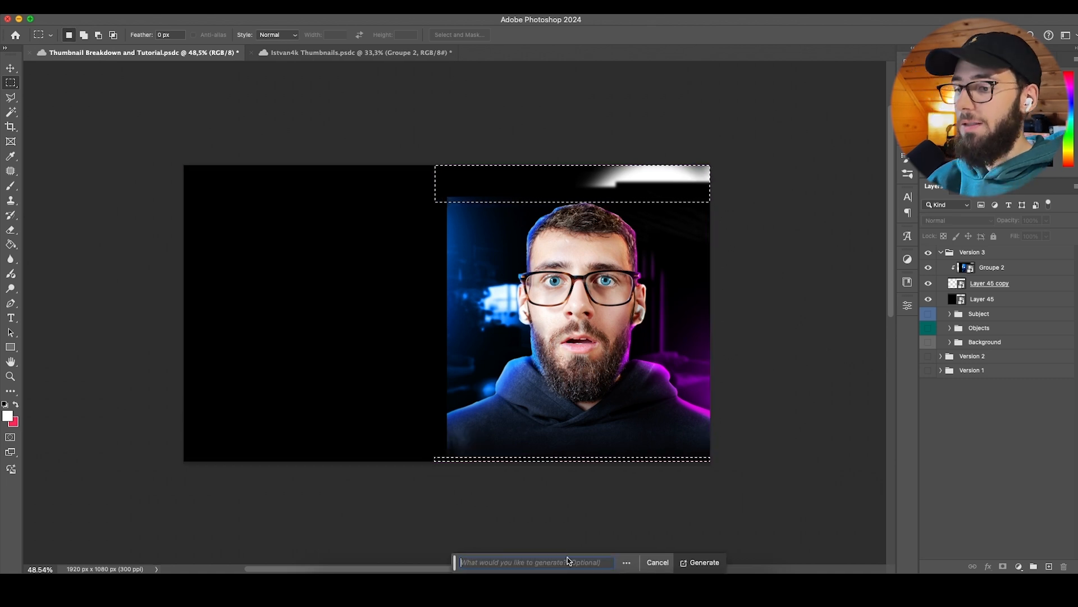
pyautogui.click(708, 566)
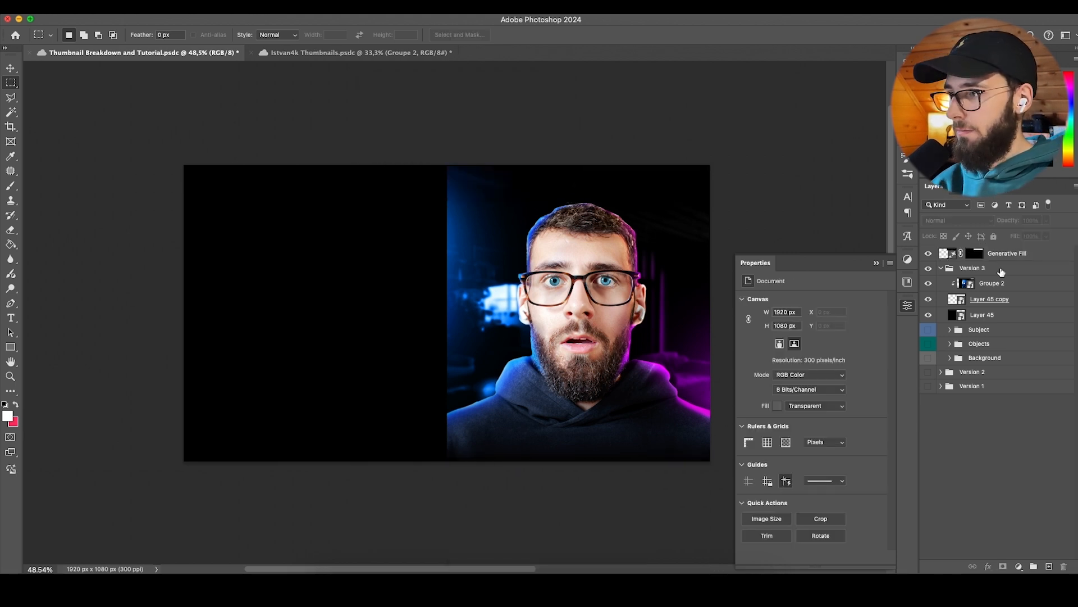
# Step: Move the Generative Fill layer into the Version 3 group above Groupe 2 and make it a clipping mask
pyautogui.click(1005, 257)
pyautogui.moveTo(1006, 256); pyautogui.dragTo(1009, 278)
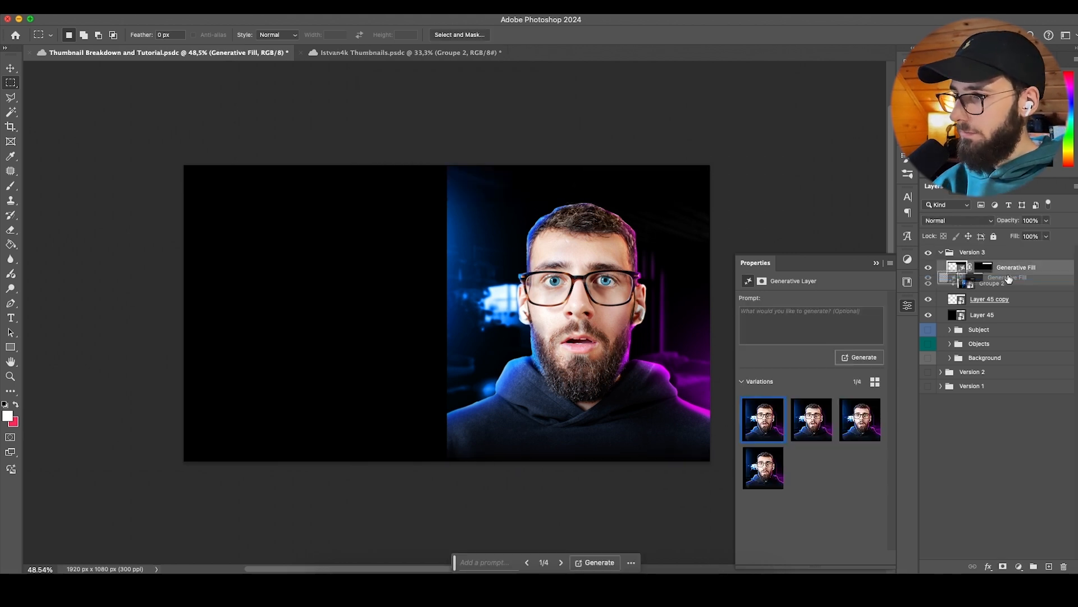
pyautogui.rightClick(1008, 272)
pyautogui.click(931, 532)
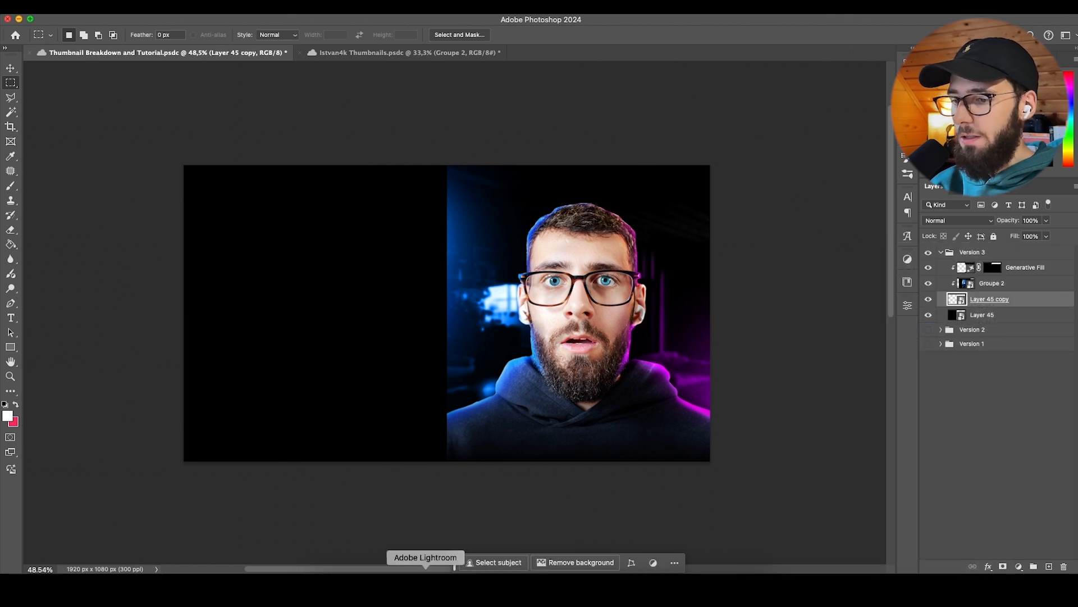
# Step: Place the RulesOfThirds-PNG overlay from the 28_08 Weakest Gene... folder and move it above the other layers in Version 3
pyautogui.click(324, 585)
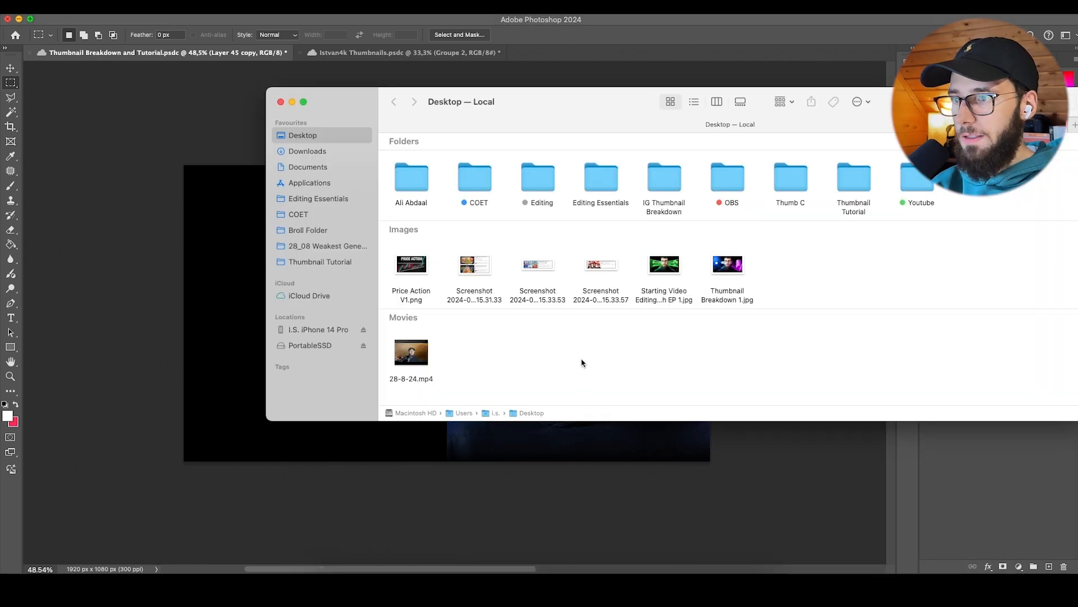
pyautogui.click(328, 246)
pyautogui.moveTo(409, 267); pyautogui.dragTo(389, 475)
pyautogui.click(553, 35)
pyautogui.moveTo(977, 299); pyautogui.dragTo(965, 260)
# Step: Move Groupe 2 and Generative Fill up together until the eyes sit on the upper rule-of-thirds line
pyautogui.click(1006, 300)
pyautogui.keyDown('shift'); pyautogui.click(1027, 286); pyautogui.keyUp('shift')
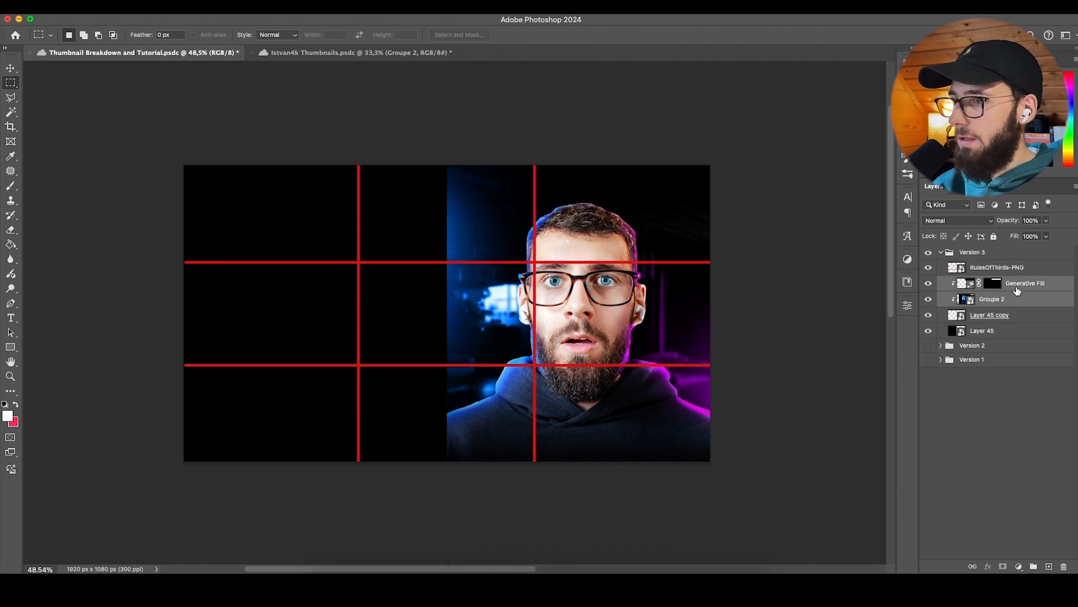
pyautogui.press('super+t')
pyautogui.moveTo(602, 207); pyautogui.dragTo(602, 169)
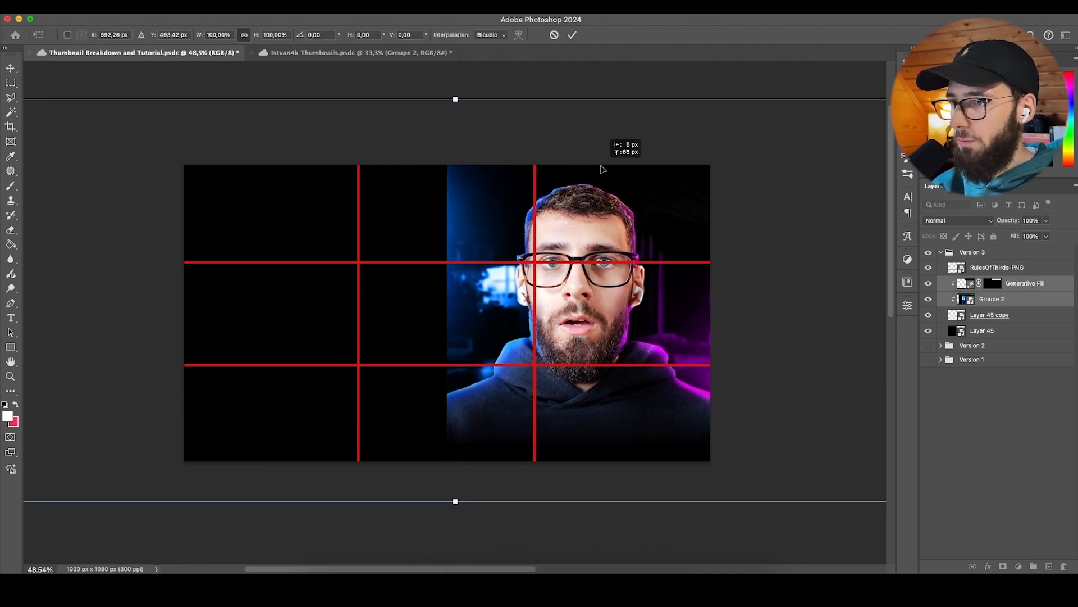
pyautogui.click(1013, 380)
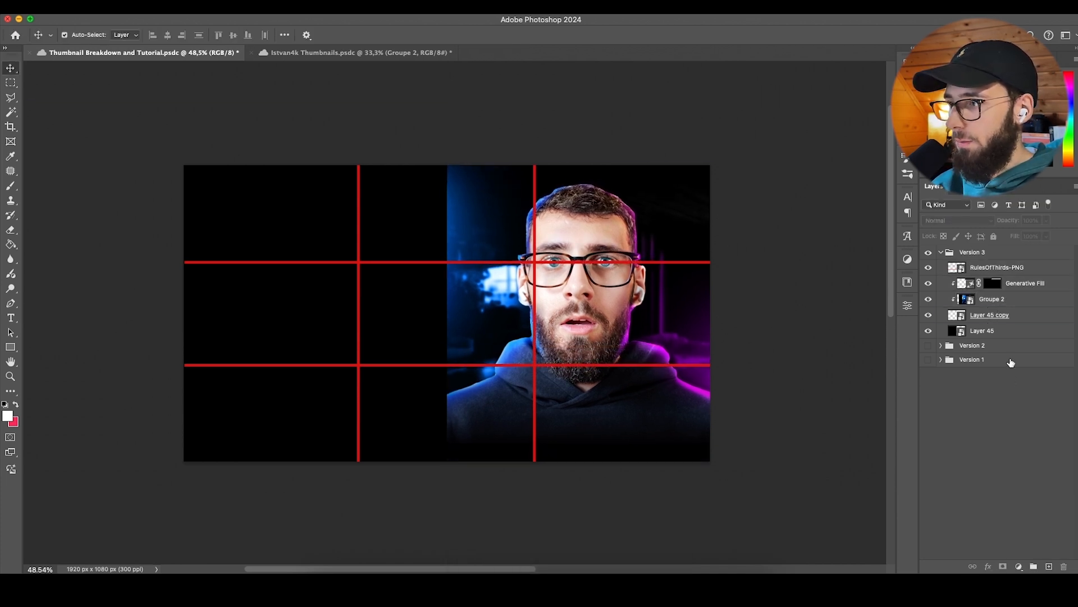
# Step: Hide the RulesOfThirds-PNG overlay and add a new empty layer above Generative Fill
pyautogui.click(1027, 285)
pyautogui.moveTo(1023, 278); pyautogui.dragTo(1026, 281)
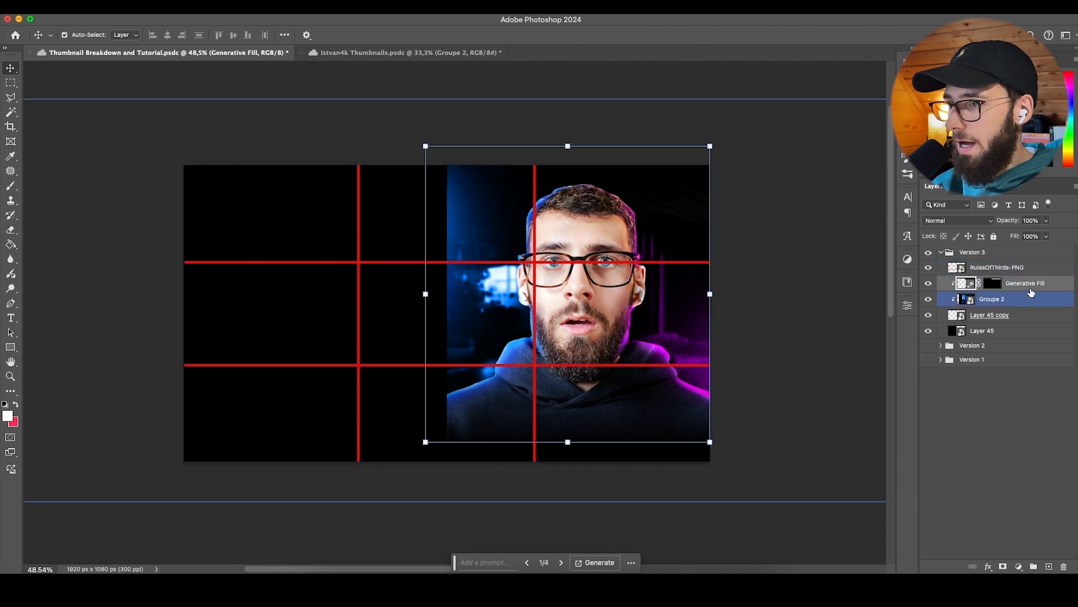
pyautogui.click(929, 268)
pyautogui.click(1050, 566)
# Step: Select the empty strip below the hoodie and run Generative Fill without a prompt
pyautogui.click(10, 83)
pyautogui.moveTo(711, 463); pyautogui.dragTo(436, 442)
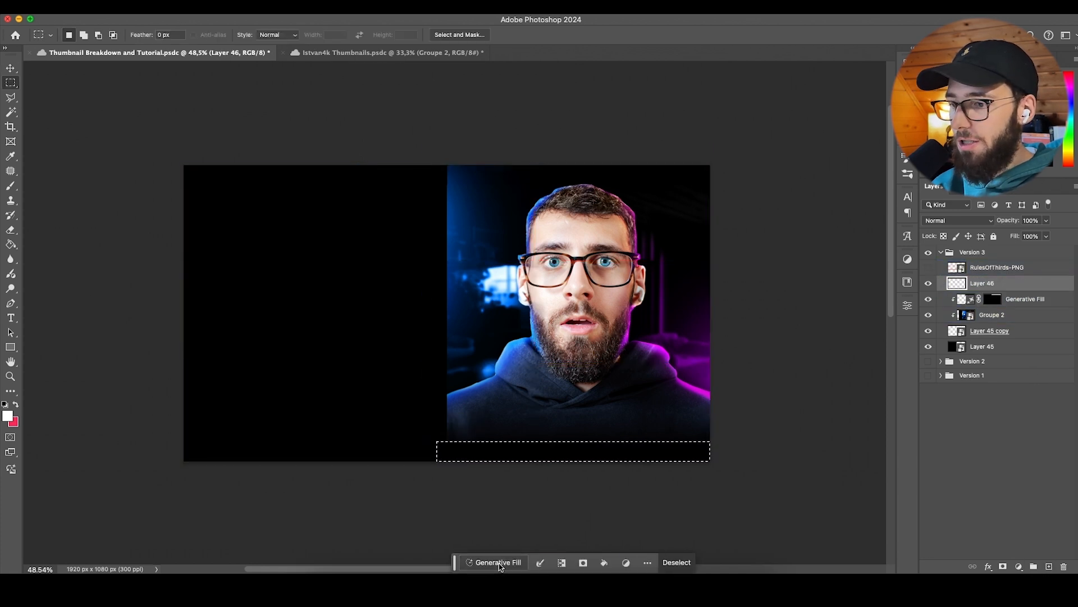
pyautogui.click(498, 563)
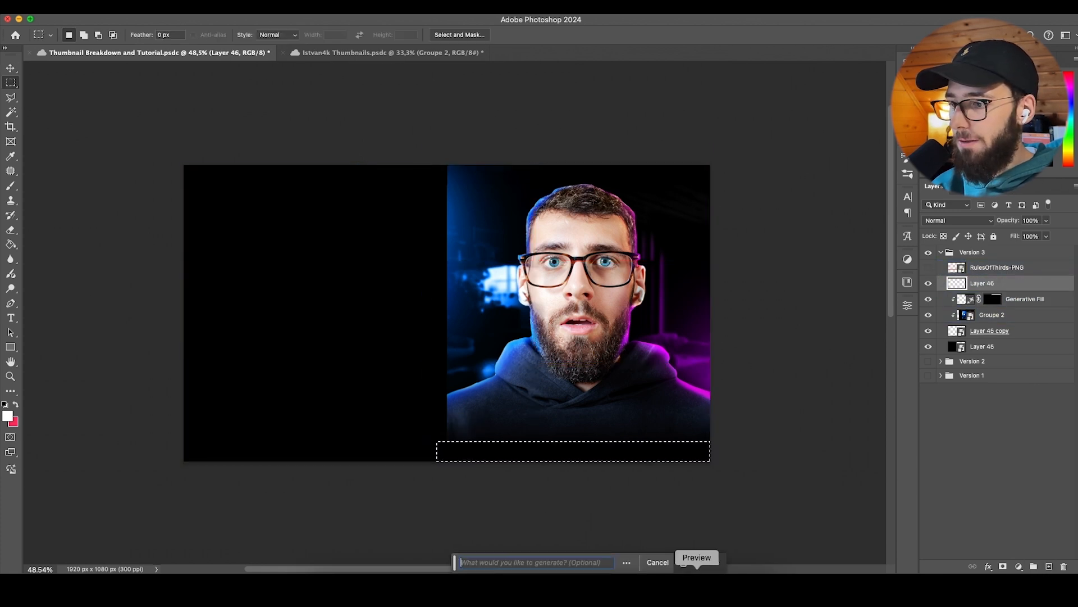
pyautogui.click(709, 568)
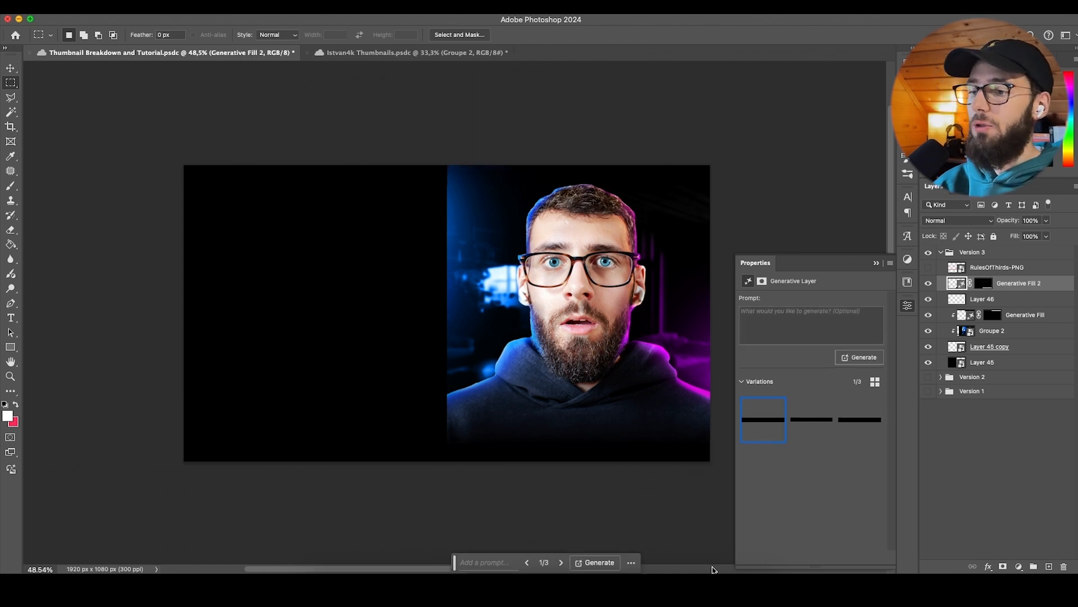
# Step: Regenerate the strip below the hoodie with the prompt "clothing"
pyautogui.click(809, 407)
pyautogui.write('clo')
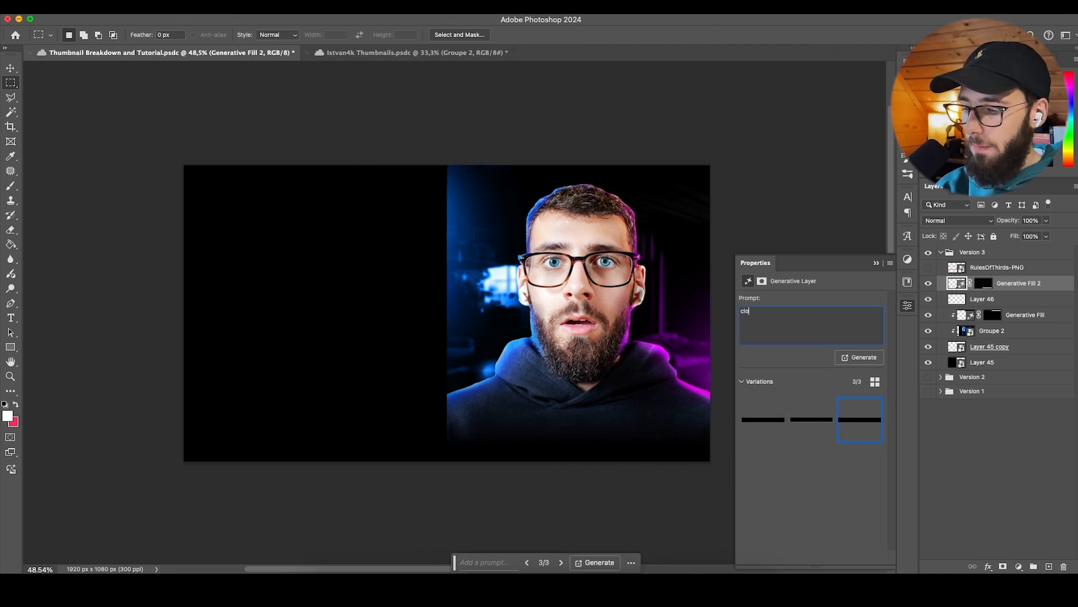
pyautogui.write('thing')
pyautogui.press('Return')
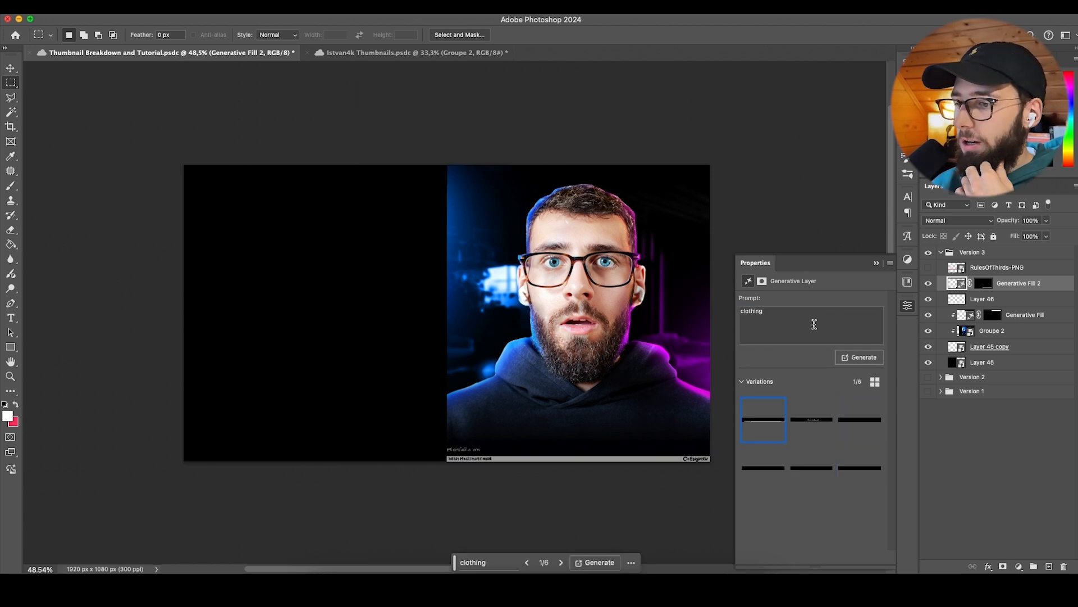
# Step: Compare the generated clothing variations, then delete the Generative Fill 2 layer
pyautogui.click(855, 420)
pyautogui.click(778, 414)
pyautogui.doubleClick(793, 315)
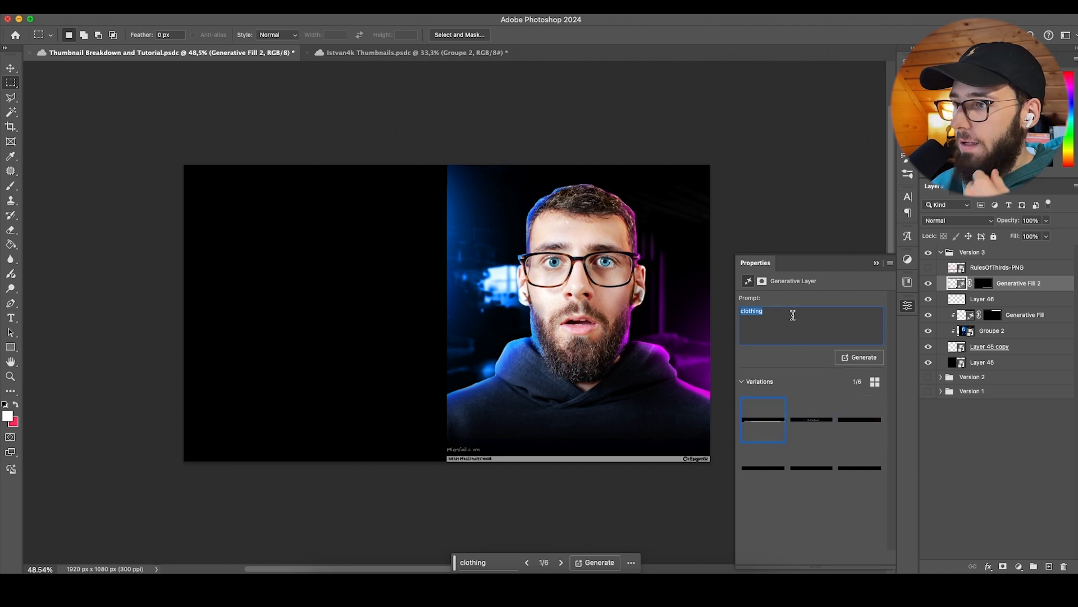
pyautogui.click(929, 283)
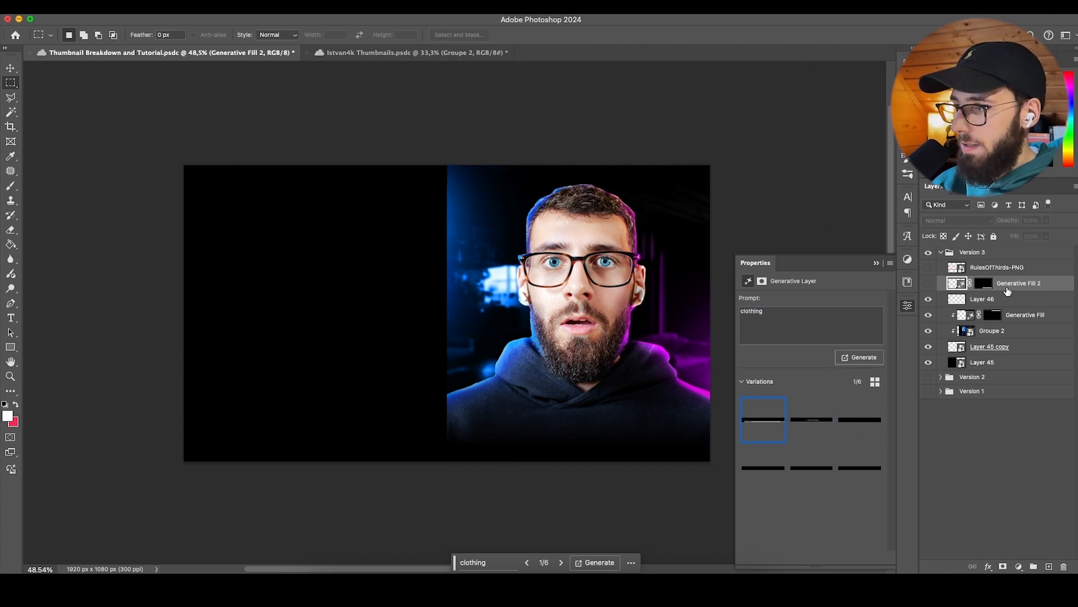
pyautogui.press('Delete')
# Step: On Layer 46, paint the empty strip below the hoodie with a soft 124 px brush in a dark tone sampled from the hoodie
pyautogui.click(9, 188)
pyautogui.hscroll(2, 566, 416)
pyautogui.scroll(5, 566, 417)
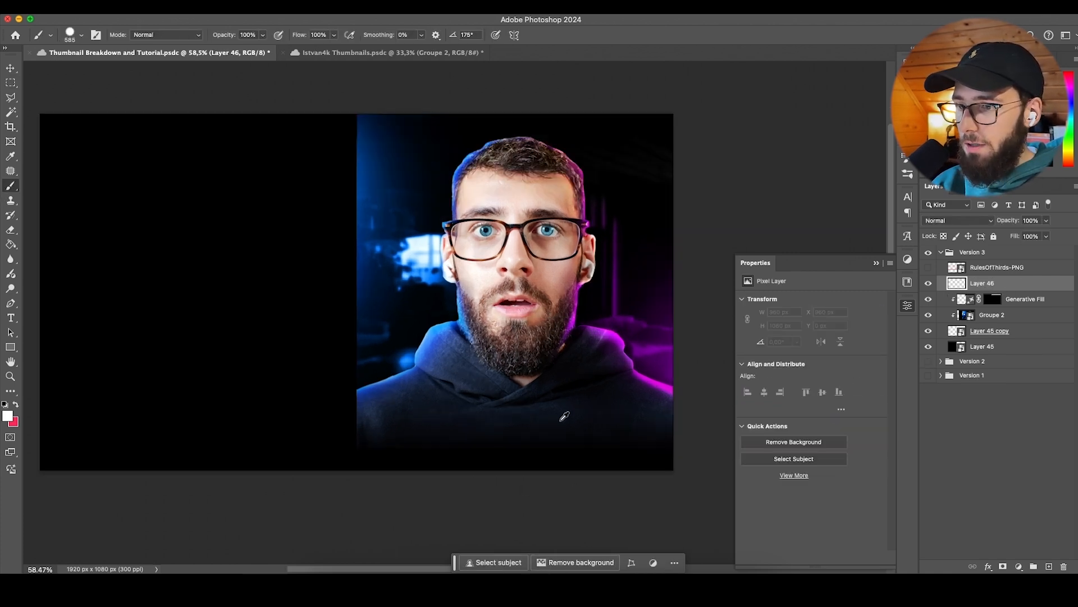
pyautogui.keyDown('alt'); pyautogui.click(470, 446); pyautogui.keyUp('alt')
pyautogui.scroll(-3, 476, 441)
pyautogui.moveTo(610, 413); pyautogui.dragTo(496, 413)
pyautogui.moveTo(497, 413); pyautogui.dragTo(508, 413)
pyautogui.rightClick(540, 426)
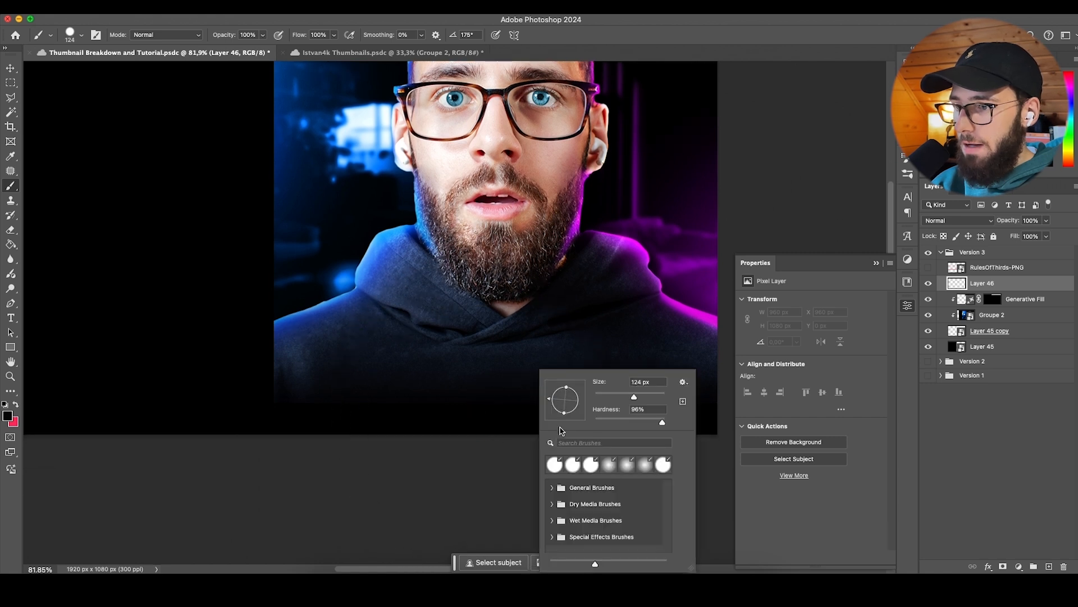
pyautogui.moveTo(604, 423); pyautogui.dragTo(531, 420)
pyautogui.click(528, 420)
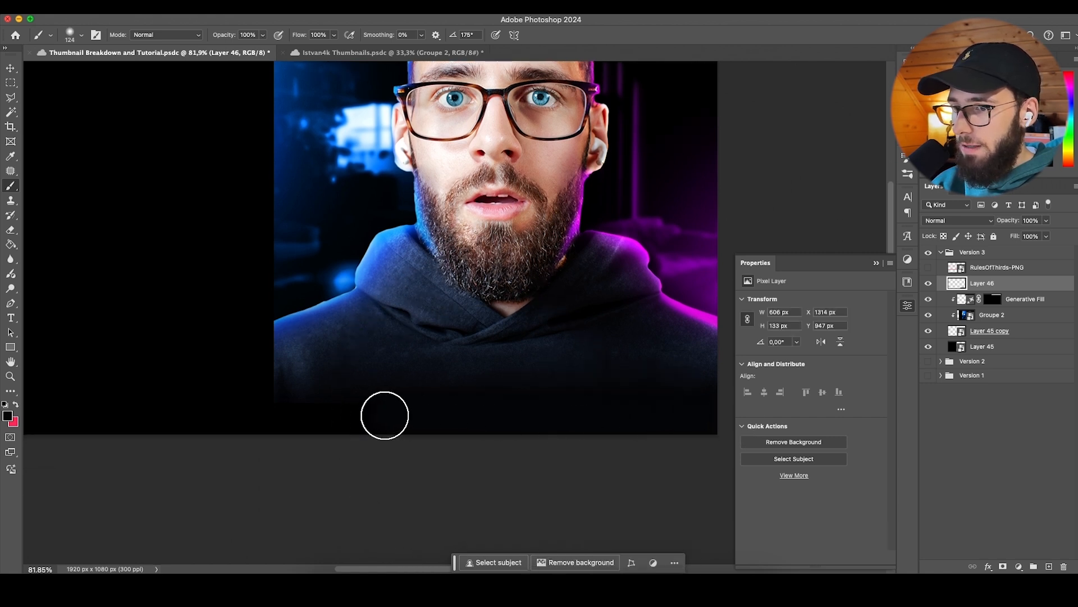
# Step: Clip Layer 46 to the layers below, and combine it with Generative Fill and Groupe 2 into one smart object
pyautogui.rightClick(1006, 283)
pyautogui.click(959, 504)
pyautogui.scroll(2, 460, 415)
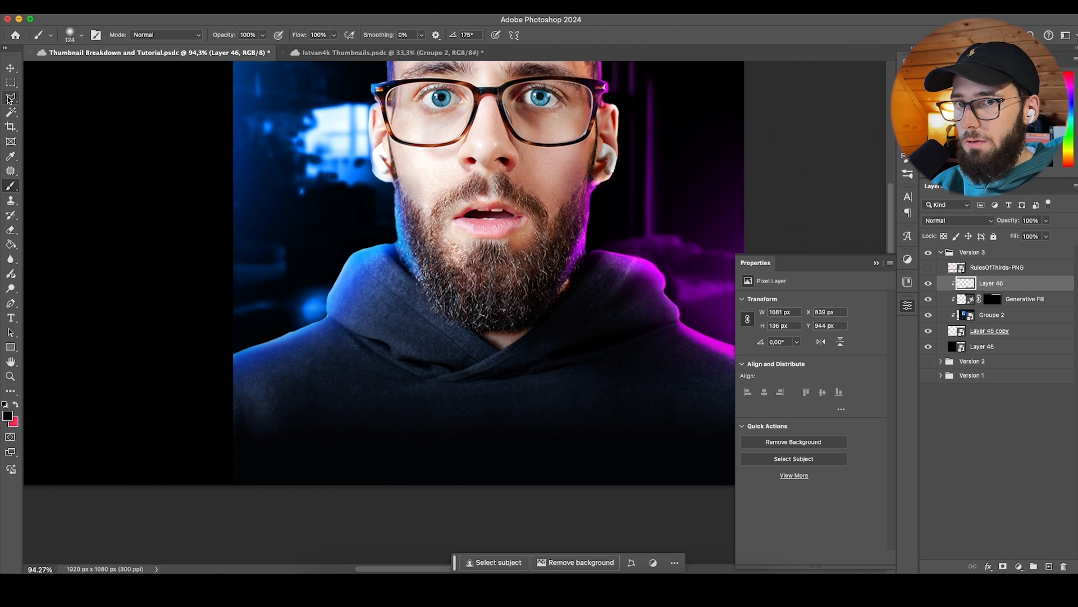
pyautogui.press('m')
pyautogui.moveTo(221, 484)
pyautogui.mouseDown()
pyautogui.moveTo(549, 467)
pyautogui.moveTo(778, 430)
pyautogui.moveTo(595, 428)
pyautogui.mouseUp()
pyautogui.press('j')
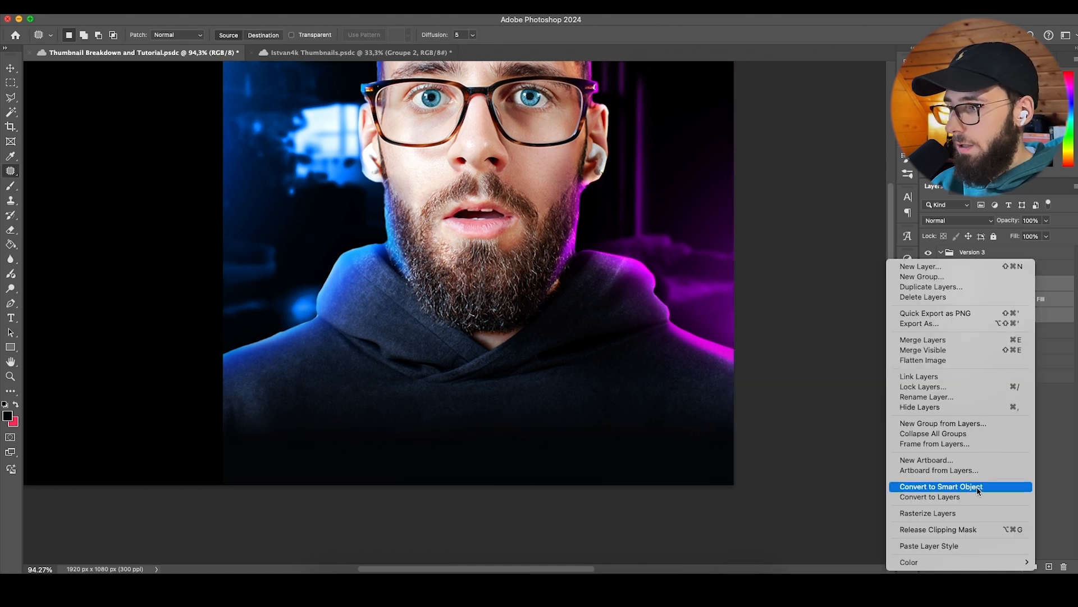
pyautogui.click(977, 487)
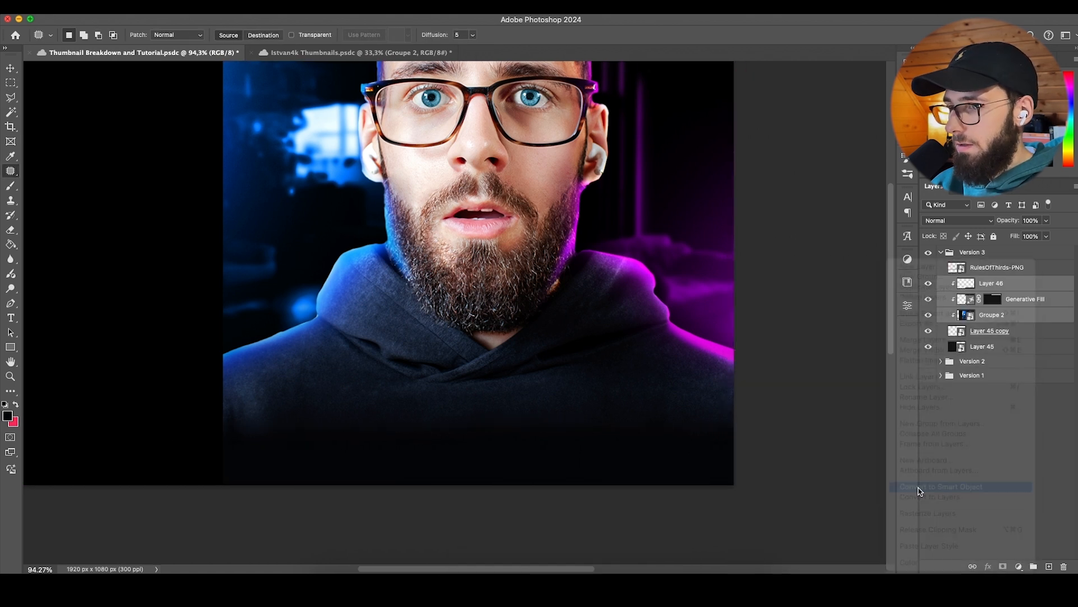
# Step: Patch the painted strip along the hoodie's lower edge with fabric from above, rasterizing the smart object
pyautogui.moveTo(761, 501); pyautogui.dragTo(259, 454)
pyautogui.moveTo(723, 499); pyautogui.dragTo(715, 491)
pyautogui.moveTo(397, 464); pyautogui.dragTo(465, 419)
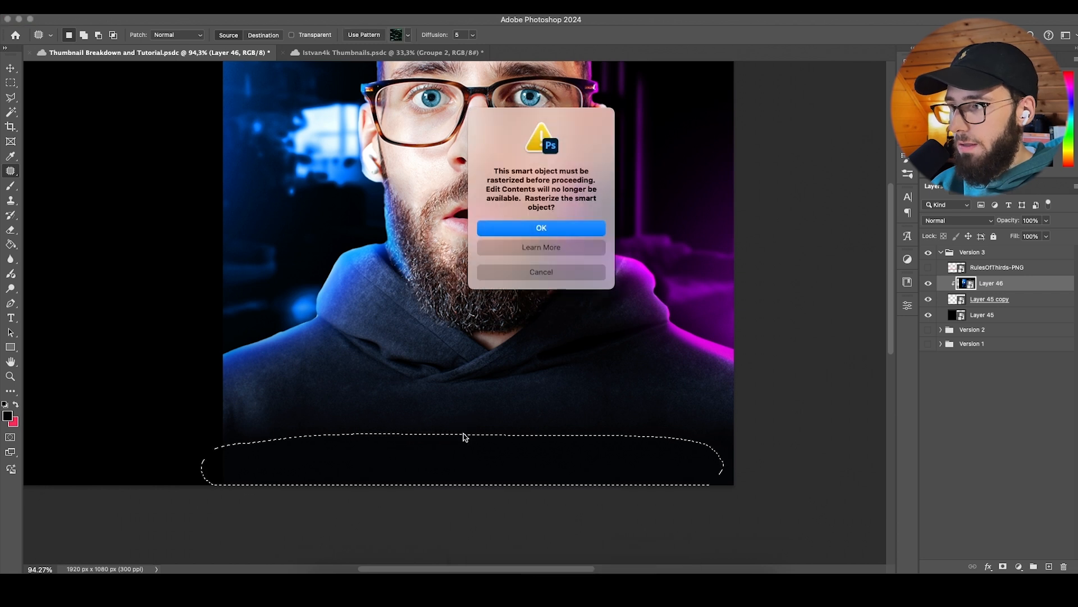
pyautogui.click(559, 230)
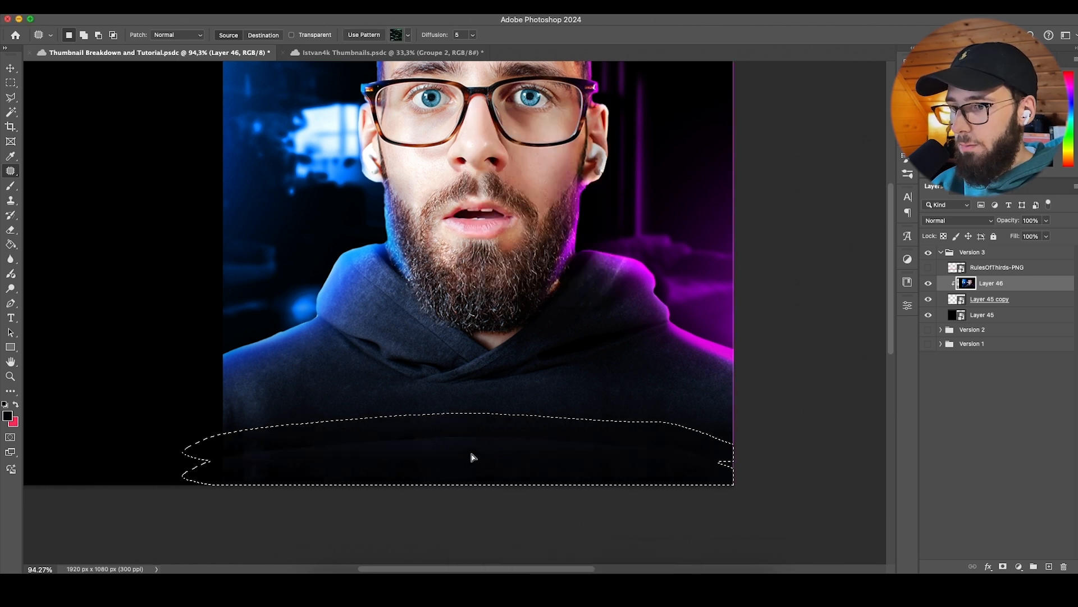
pyautogui.click(490, 507)
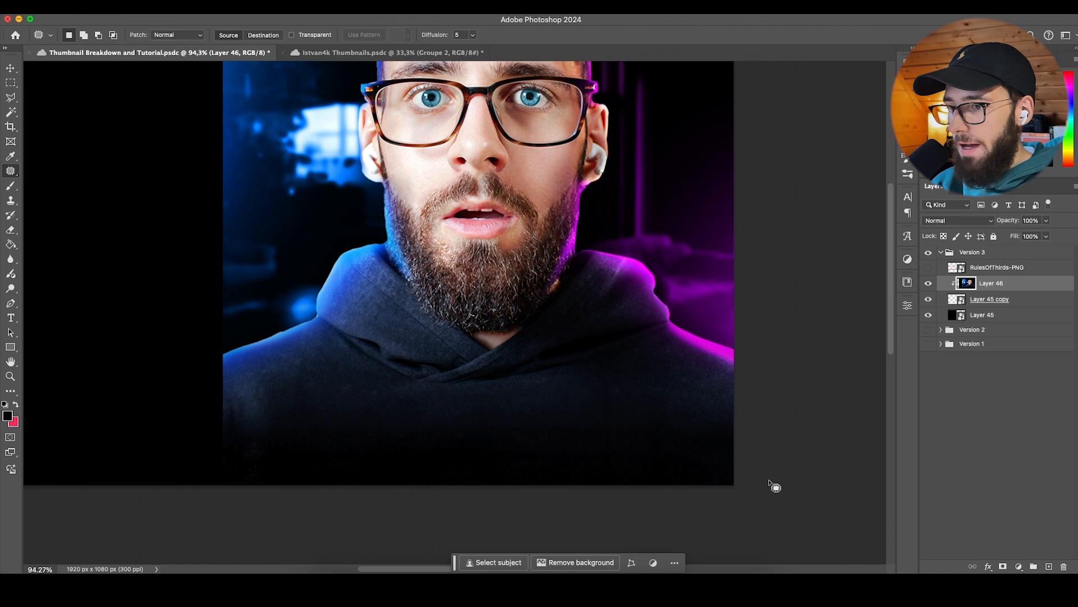
# Step: Patch the dark strip along the hoodie's lower edge a second time with a wider selection
pyautogui.moveTo(764, 482); pyautogui.dragTo(673, 485)
pyautogui.moveTo(820, 453); pyautogui.dragTo(798, 466)
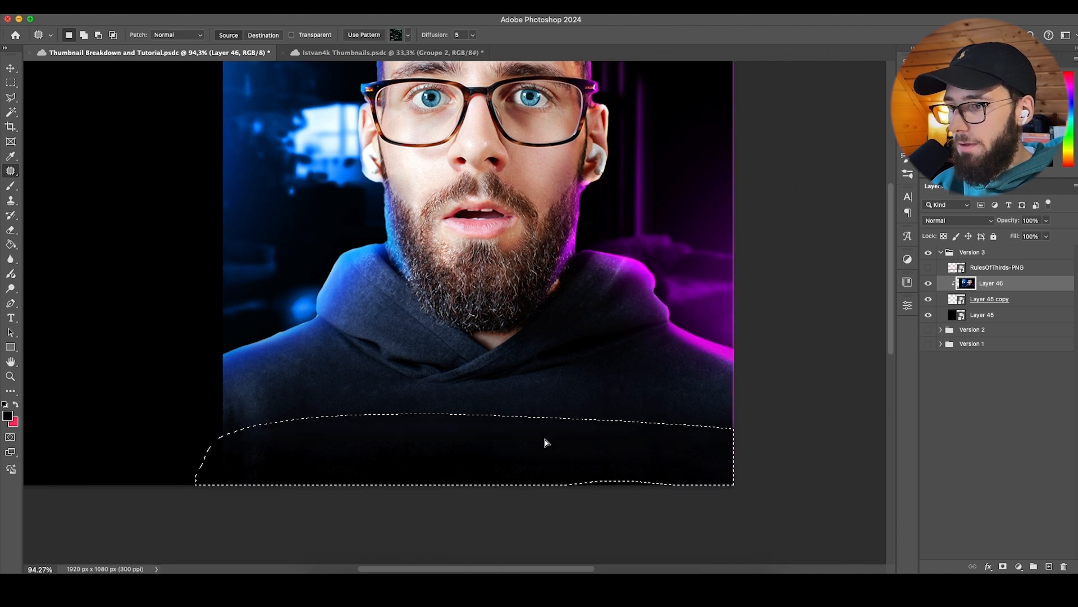
pyautogui.hotkey('ctrl', 'd')
pyautogui.scroll(-5, 563, 426)
pyautogui.hotkey('ctrl', 'z')
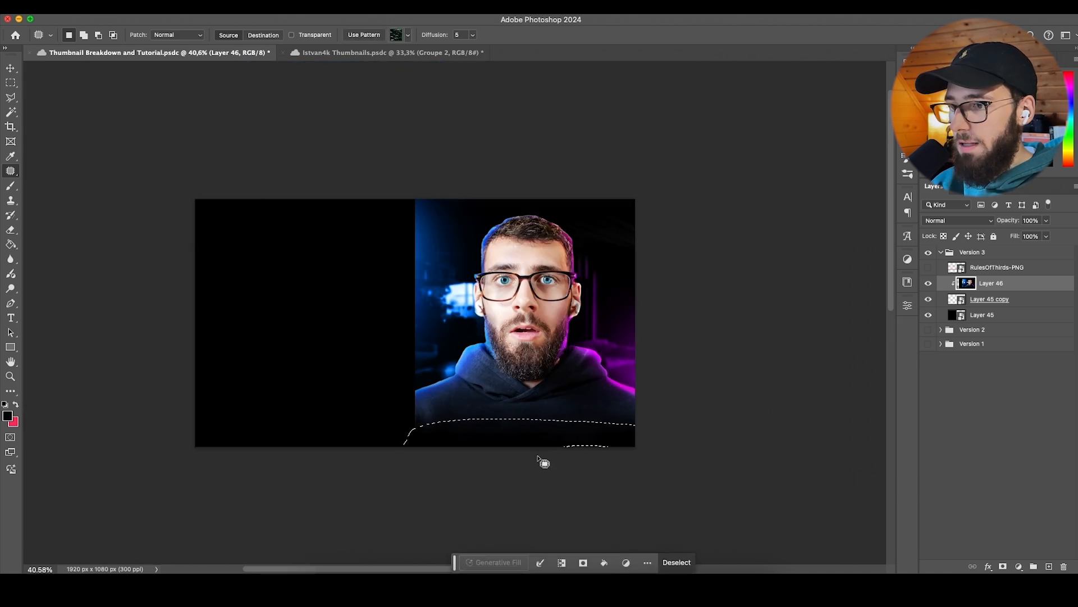
pyautogui.scroll(5, 541, 458)
pyautogui.hscroll(2, 646, 456)
pyautogui.hotkey('ctrl', 'd')
pyautogui.scroll(3, 520, 498)
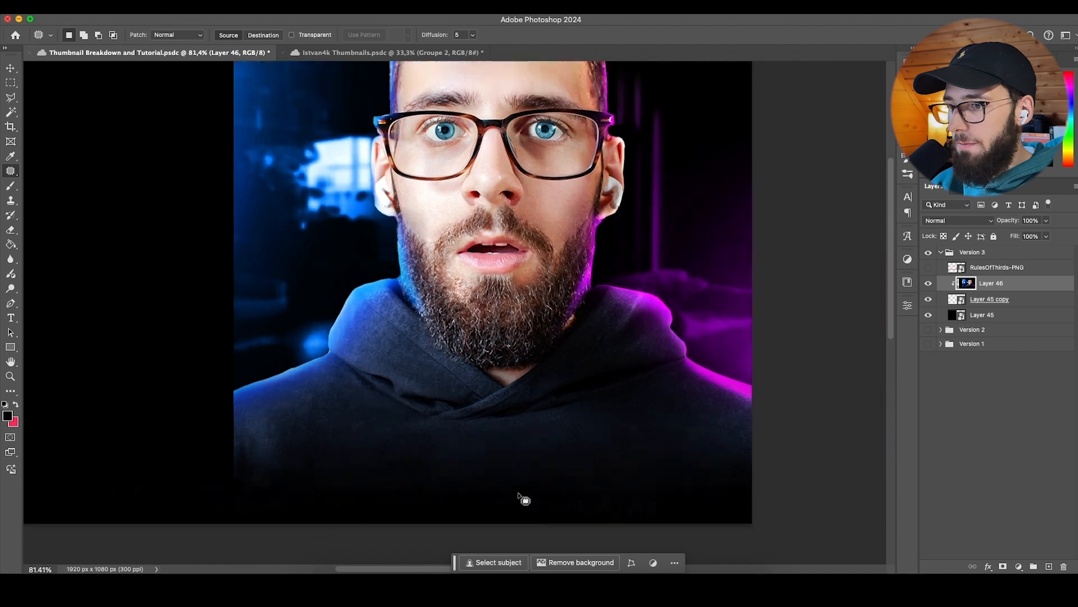
# Step: Blend the hoodie's lower left corner and bottom edge with another patch of fabric sampled from higher up
pyautogui.scroll(-1, 488, 482)
pyautogui.moveTo(139, 394); pyautogui.dragTo(128, 443)
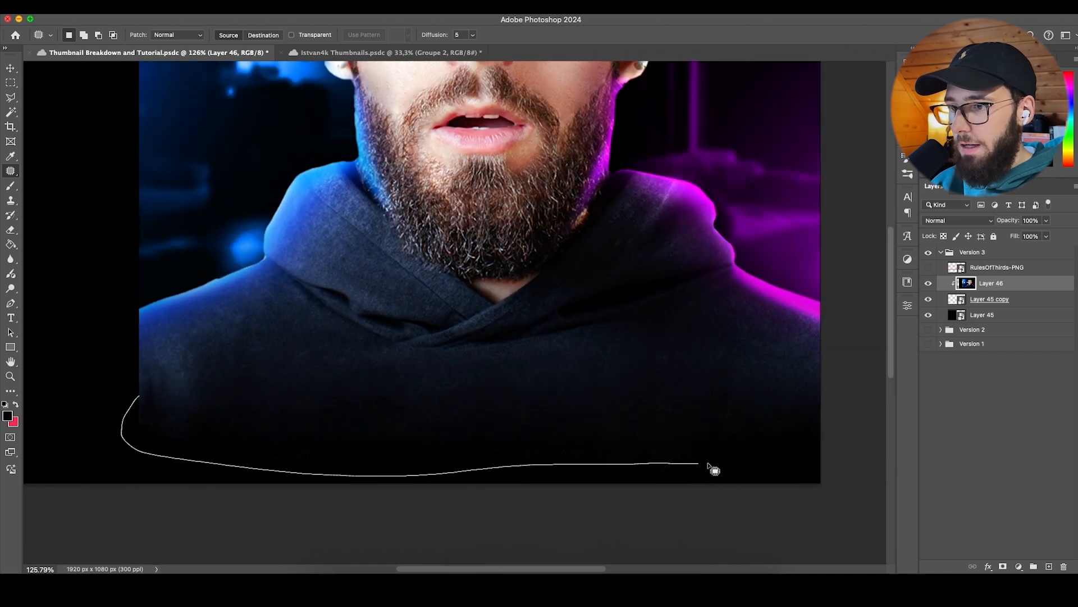
pyautogui.moveTo(709, 465); pyautogui.dragTo(444, 388)
pyautogui.hotkey('ctrl', 'd')
pyautogui.scroll(-5, 473, 443)
pyautogui.scroll(4, 415, 438)
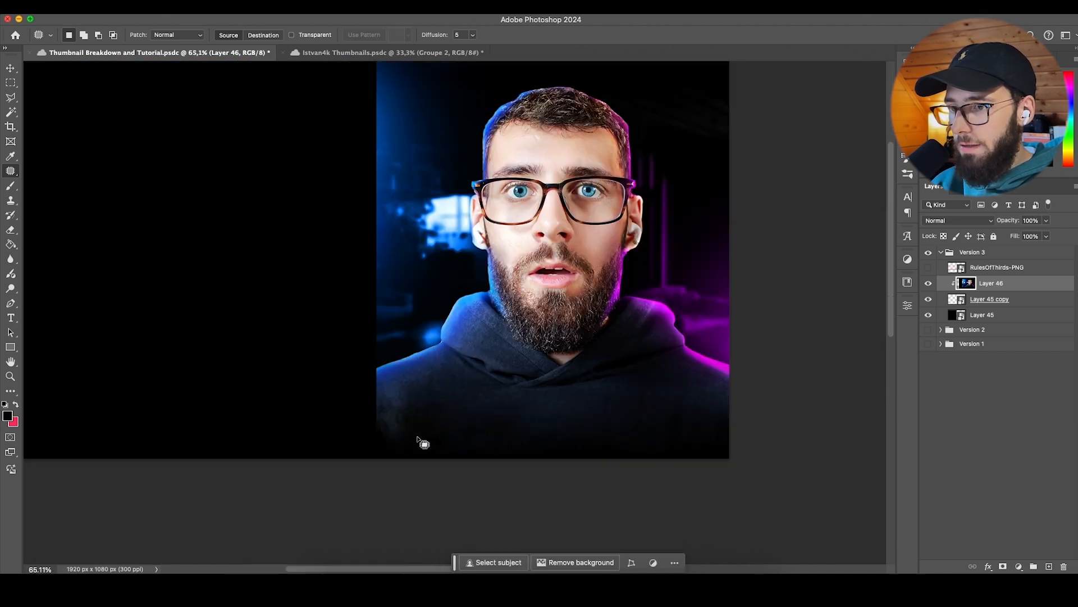
pyautogui.scroll(-2, 402, 431)
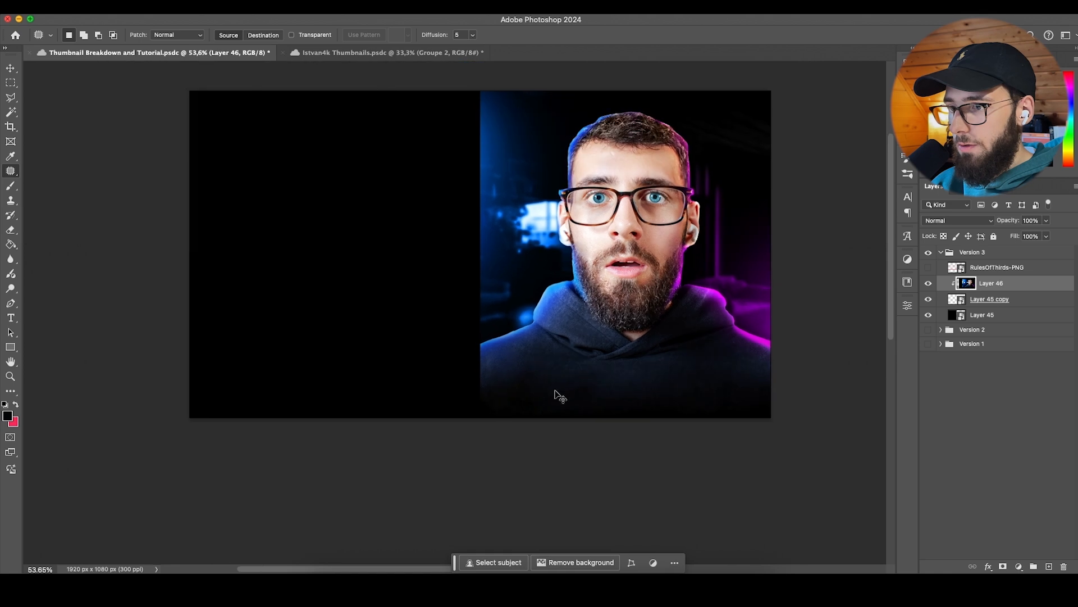
pyautogui.scroll(-3, 438, 298)
pyautogui.scroll(1, 480, 298)
pyautogui.hscroll(2, 490, 298)
pyautogui.press('v')
pyautogui.hscroll(2, 427, 270)
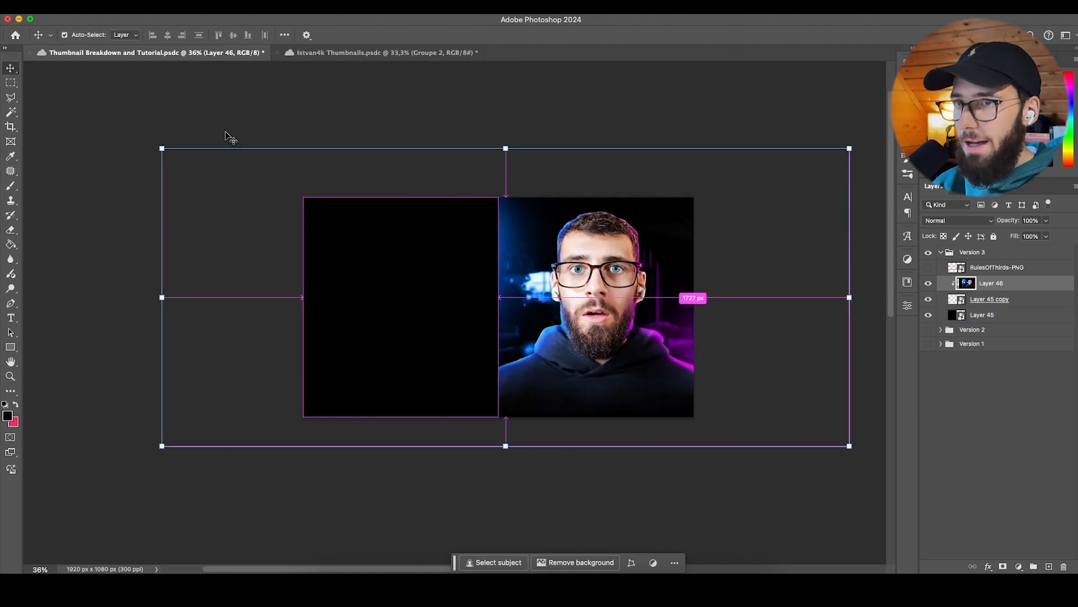
# Step: In the Istvan4k Thumbnails document, open the nested smart objects that hold the unedited portrait in the Subject group
pyautogui.click(327, 55)
pyautogui.click(954, 336)
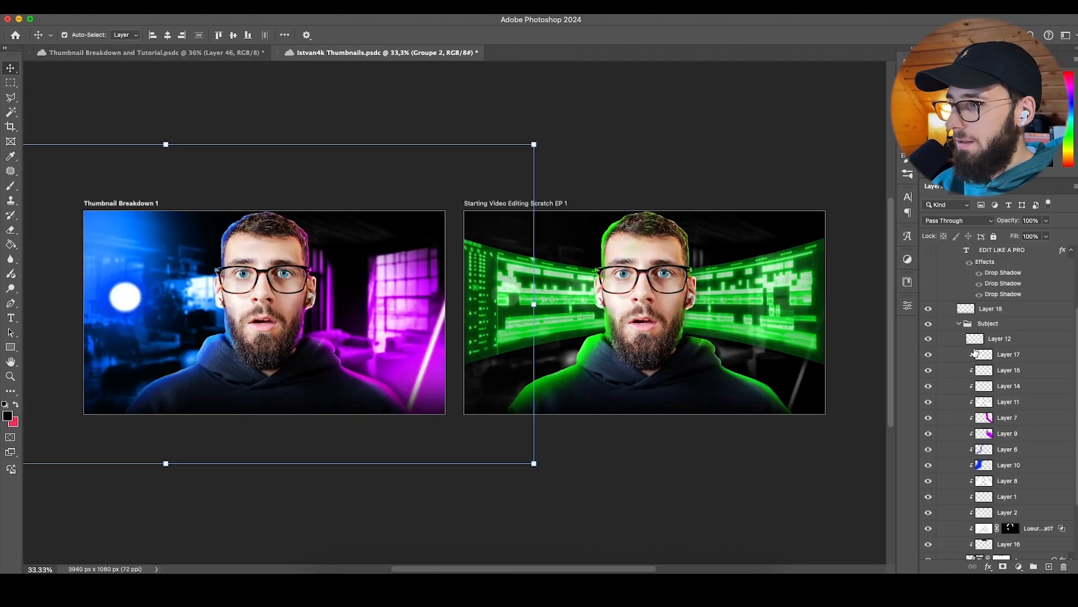
pyautogui.click(967, 465)
pyautogui.scroll(-4, 960, 484)
pyautogui.doubleClick(974, 478)
pyautogui.click(958, 381)
pyautogui.scroll(-1, 960, 405)
pyautogui.click(961, 432)
pyautogui.click(960, 505)
pyautogui.doubleClick(949, 550)
# Step: Copy the add hair and IMG_3034 layers into the Version 3 group of the Thumbnail Breakdown and Tutorial document
pyautogui.keyDown('shift'); pyautogui.click(1008, 256); pyautogui.keyUp('shift')
pyautogui.press('super+c')
pyautogui.click(140, 52)
pyautogui.press('super+v')
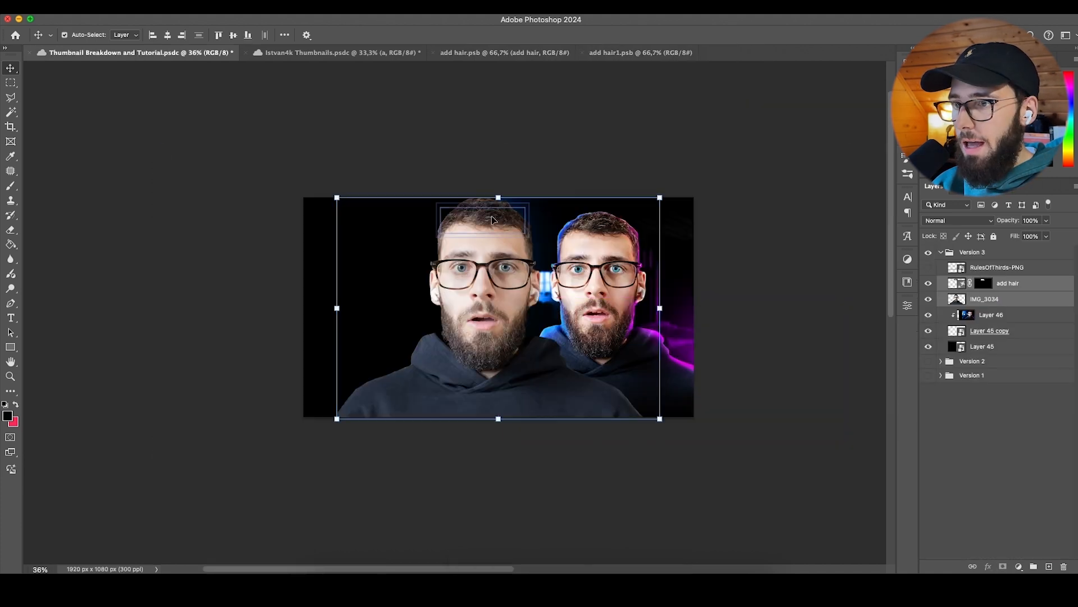
# Step: Place the unedited portrait over the canvas's left half, stack its layers directly above Layer 45 and clip them to it
pyautogui.press('super+t')
pyautogui.moveTo(1024, 298); pyautogui.dragTo(1023, 342)
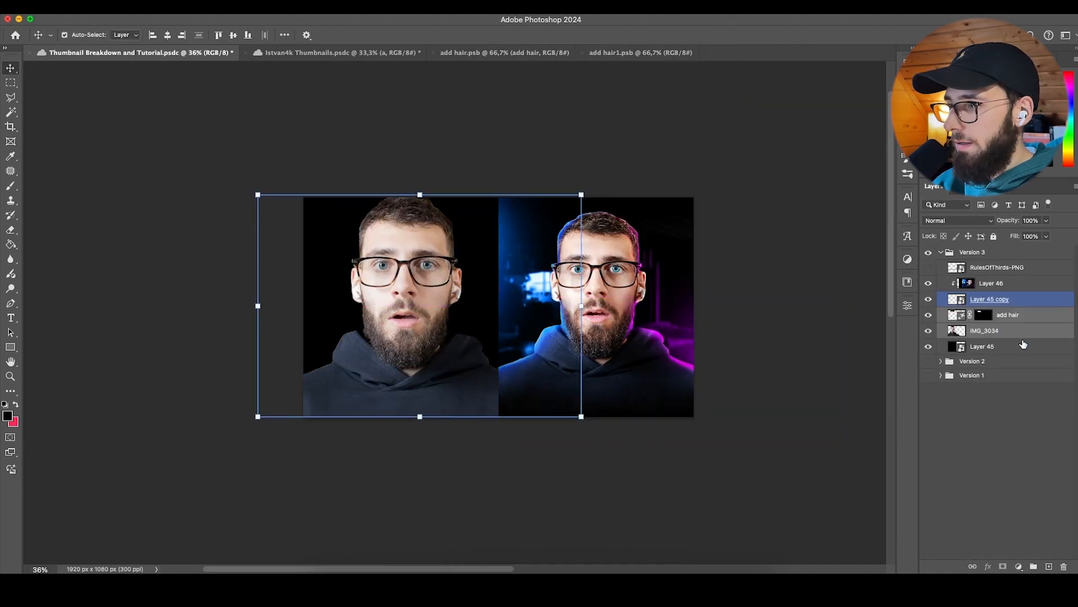
pyautogui.rightClick(1015, 321)
pyautogui.click(947, 533)
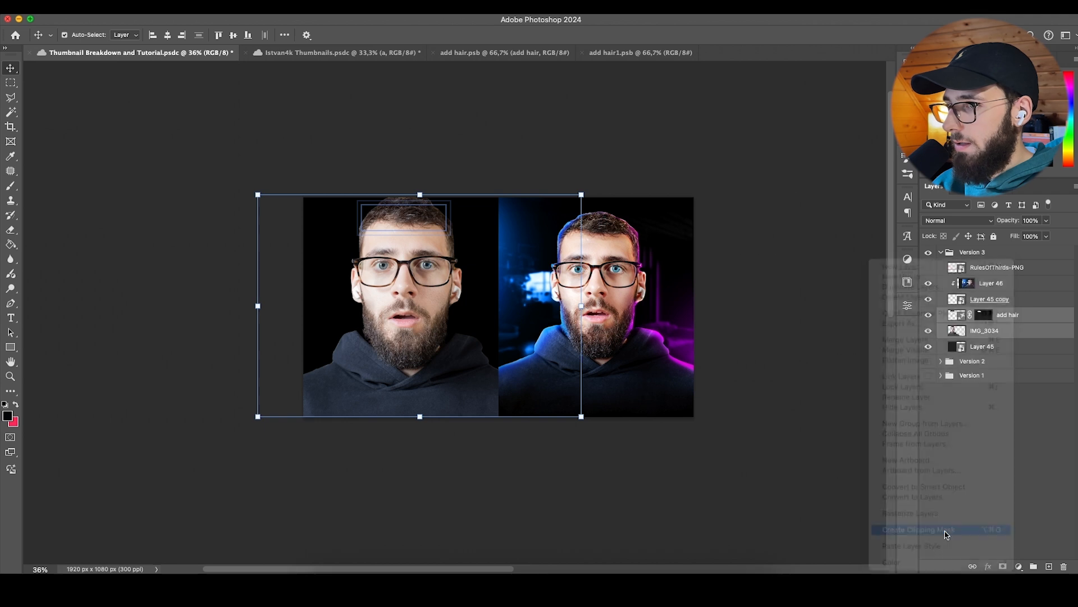
# Step: Convert the add hair and IMG_3034 layers into one smart object and rename it "a"
pyautogui.rightClick(1023, 336)
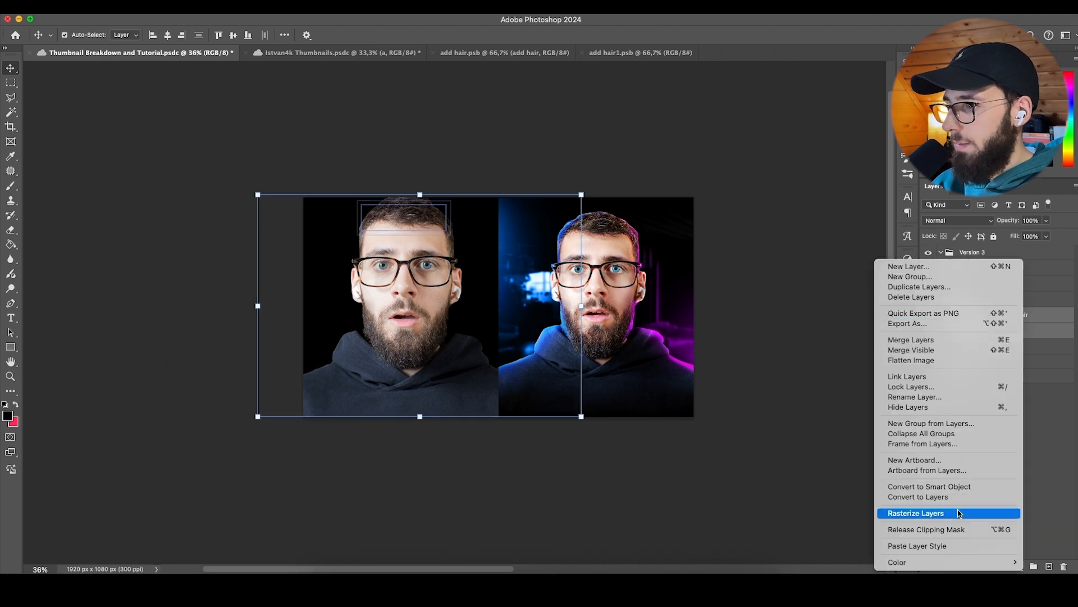
pyautogui.click(950, 486)
pyautogui.doubleClick(991, 315)
pyautogui.write('a')
pyautogui.press('Return')
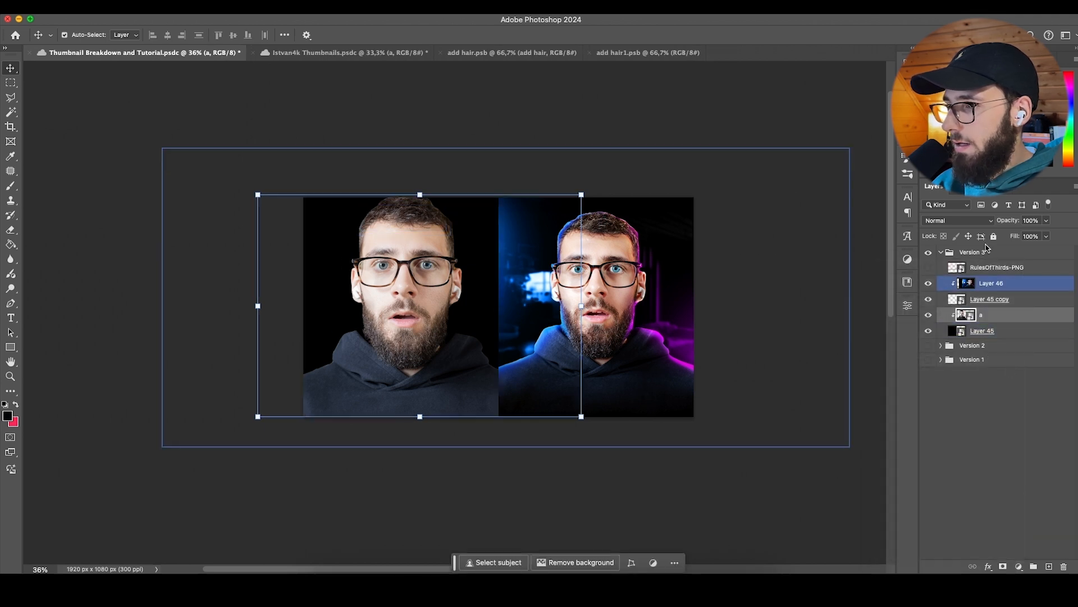
# Step: Rename Layer 46 as "b", Layer 45 copy as "BG W" and Layer 45 as "BG B"
pyautogui.doubleClick(991, 283)
pyautogui.write('b')
pyautogui.doubleClick(989, 299)
pyautogui.write('BG W')
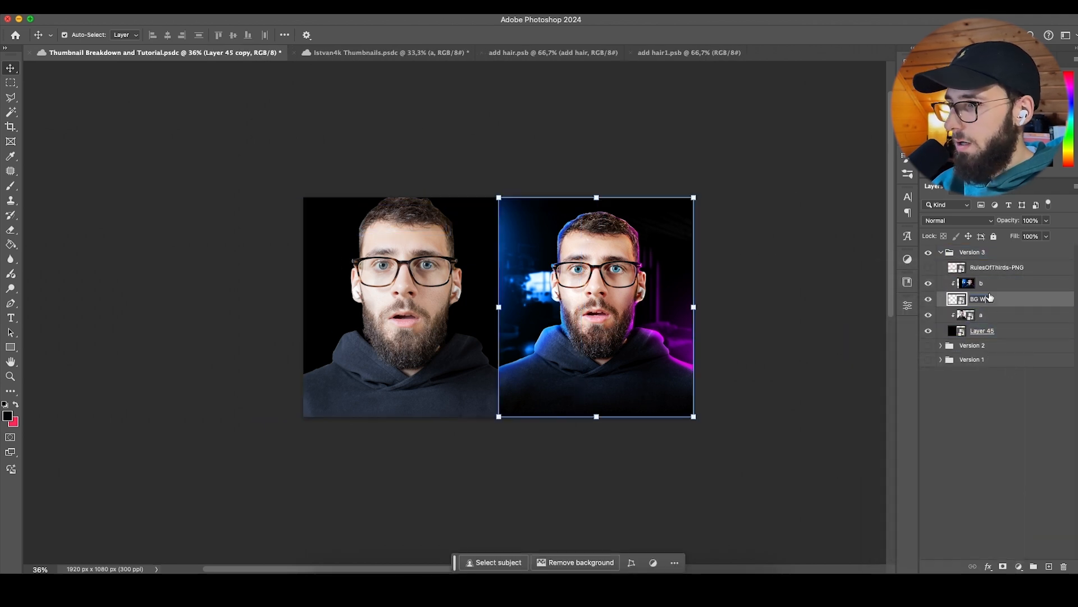
pyautogui.doubleClick(983, 331)
pyautogui.write('BG')
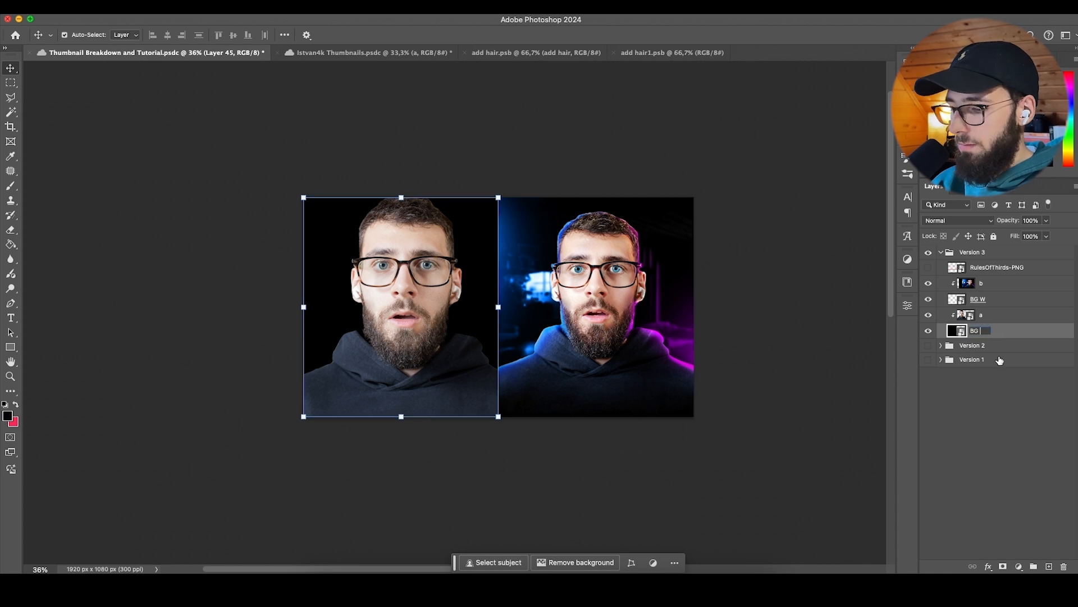
pyautogui.click(1007, 397)
# Step: Delete the RulesOfThirds-PNG layer and colour-label the Version 3 group red
pyautogui.click(990, 270)
pyautogui.press('Delete')
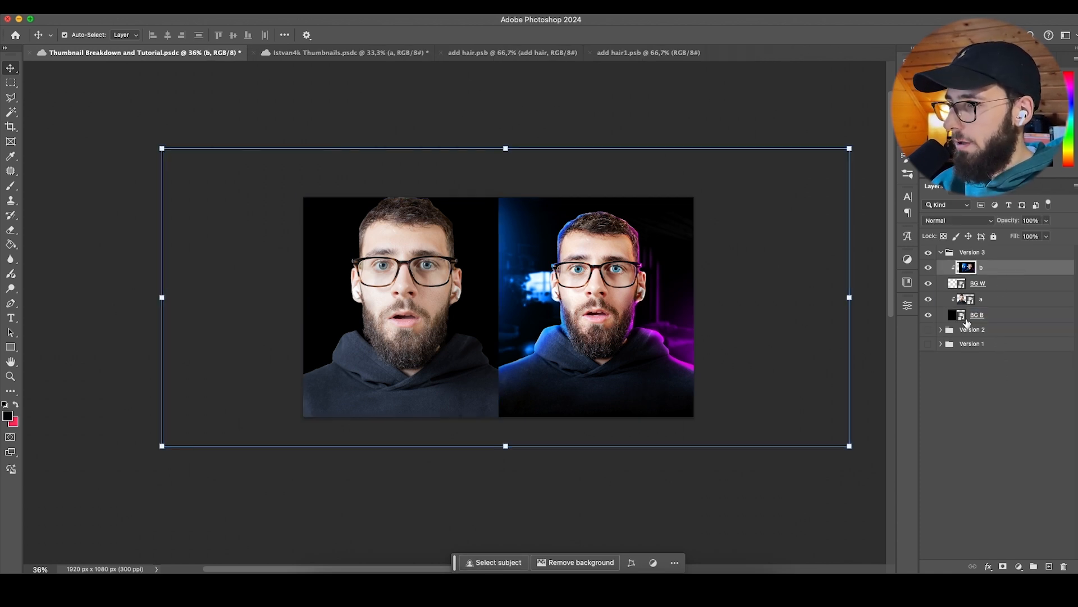
pyautogui.rightClick(979, 252)
pyautogui.click(910, 548)
pyautogui.moveTo(860, 564)
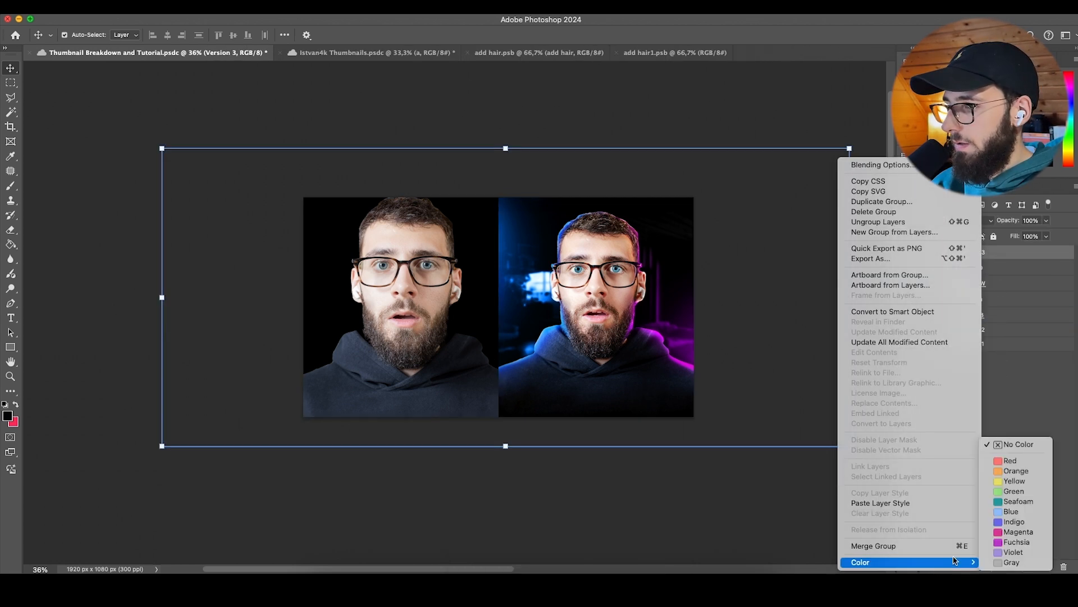
pyautogui.click(1005, 459)
# Step: Make the BG B smart object white by hiding its Color Overlay, save it and return to the thumbnail document
pyautogui.click(990, 318)
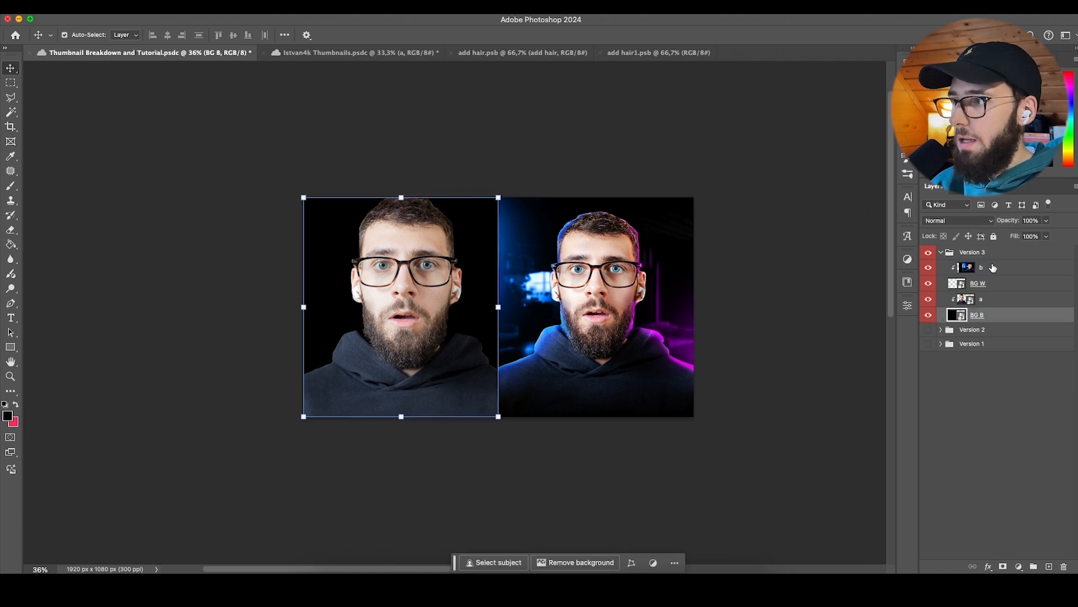
pyautogui.doubleClick(958, 315)
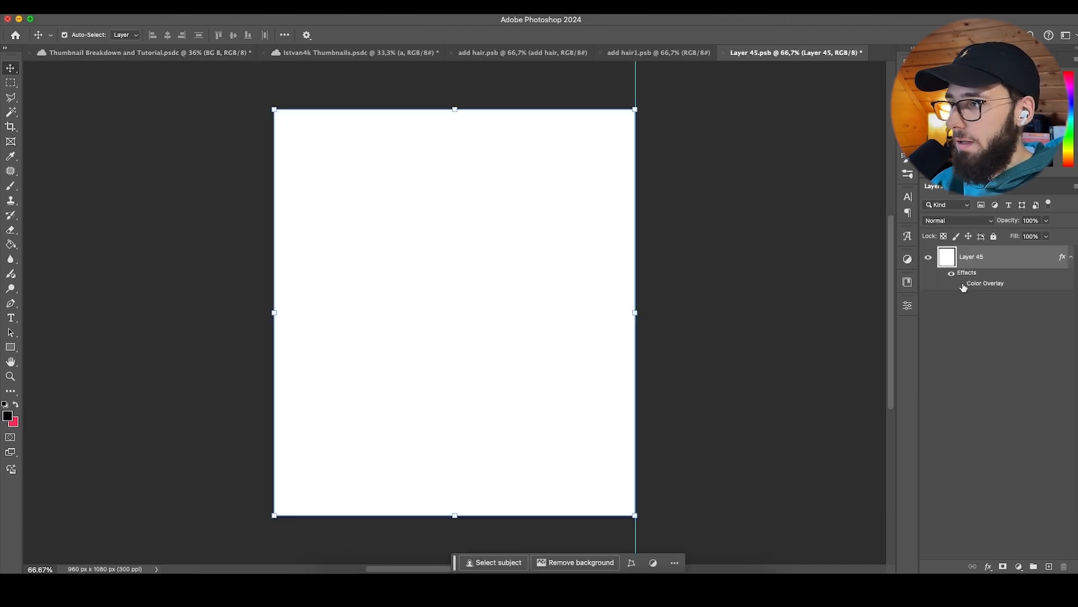
pyautogui.press('super+s')
pyautogui.click(450, 53)
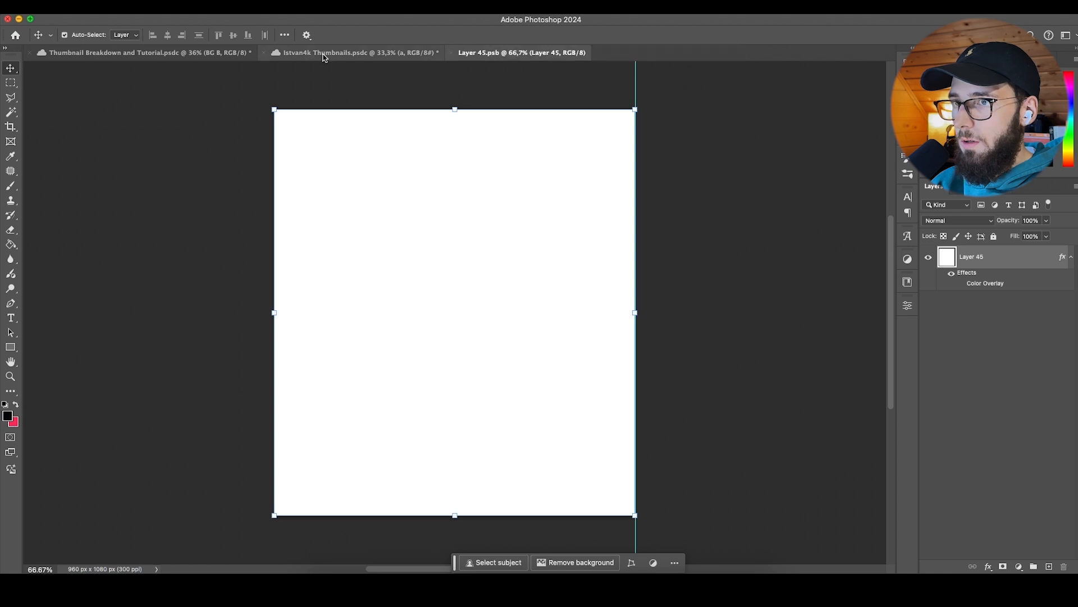
pyautogui.click(323, 53)
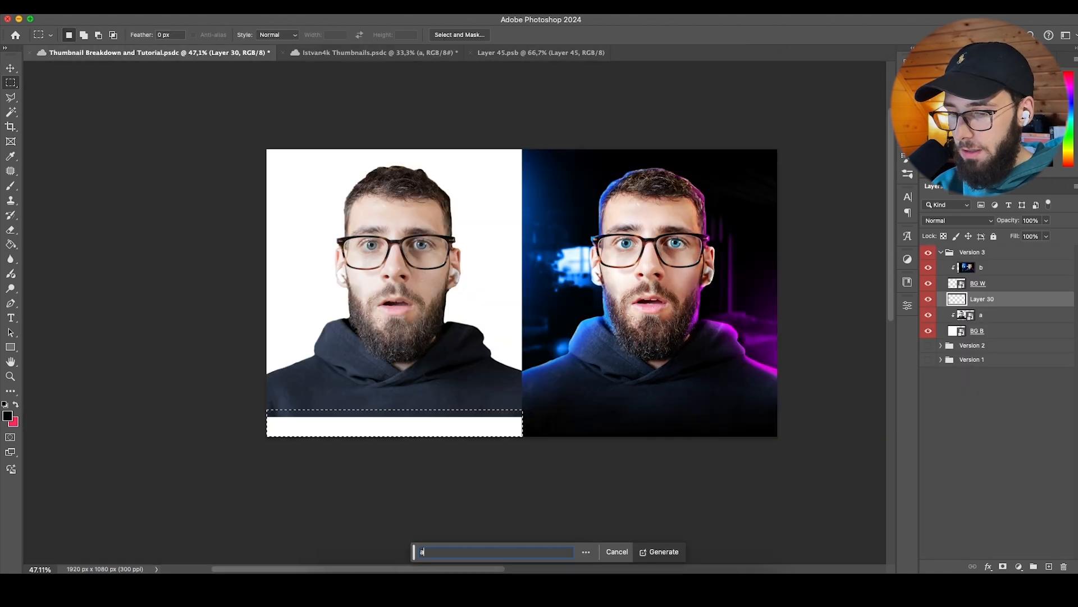
# Step: Fill the empty strip below the left portrait's hoodie using Generative Fill with the prompt "add tshirt"
pyautogui.write('rt')
pyautogui.press('Return')
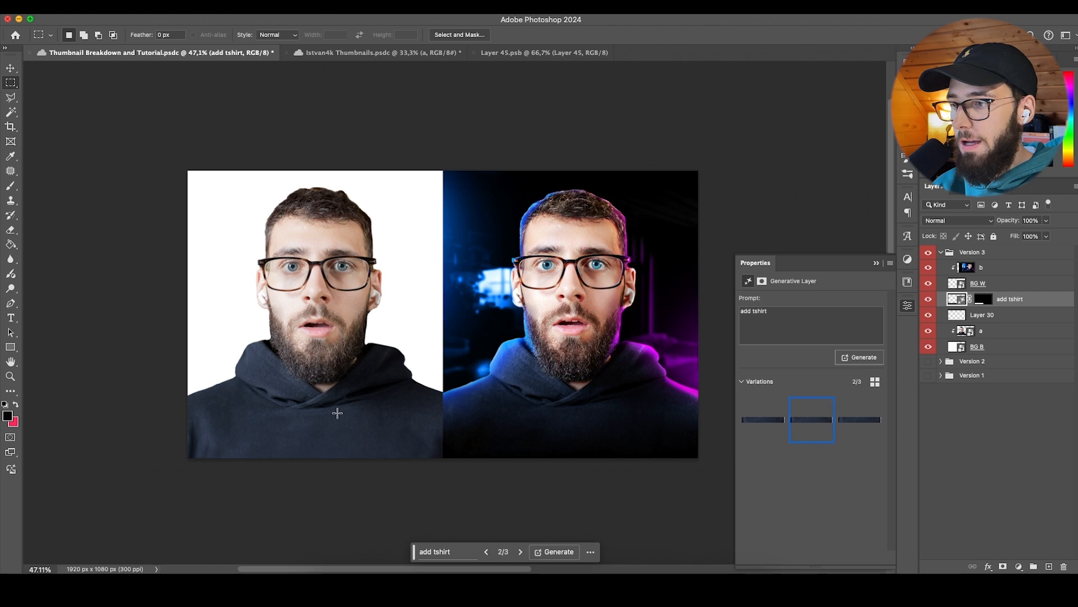
pyautogui.scroll(5, 281, 415)
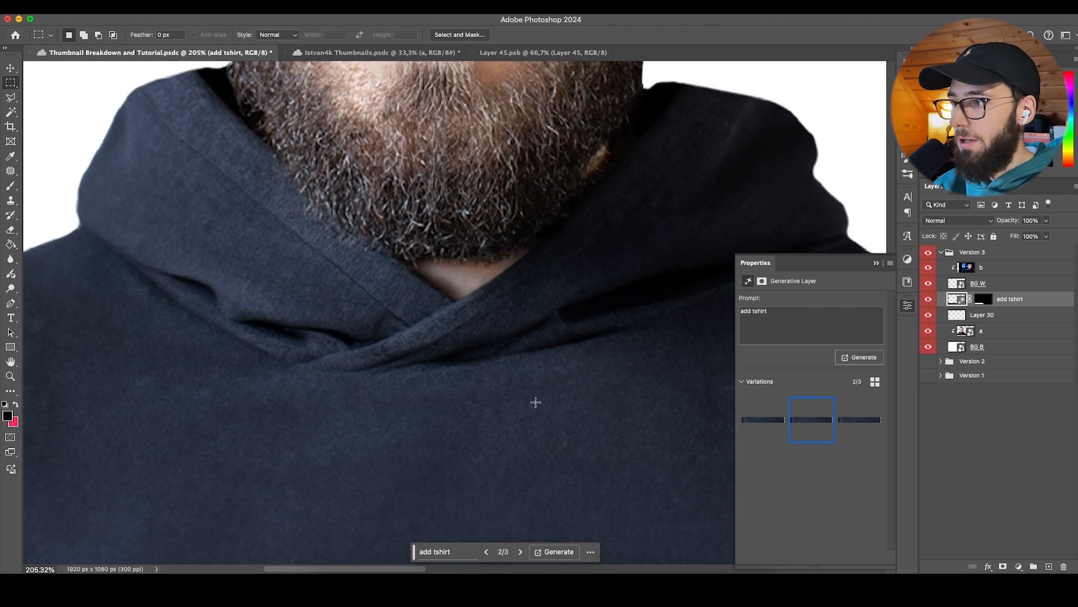
pyautogui.click(909, 287)
pyautogui.scroll(-3, 797, 343)
pyautogui.hscroll(-3, 797, 343)
# Step: Combine the add tshirt, Layer 30 and a layers into a single layer
pyautogui.click(1021, 328)
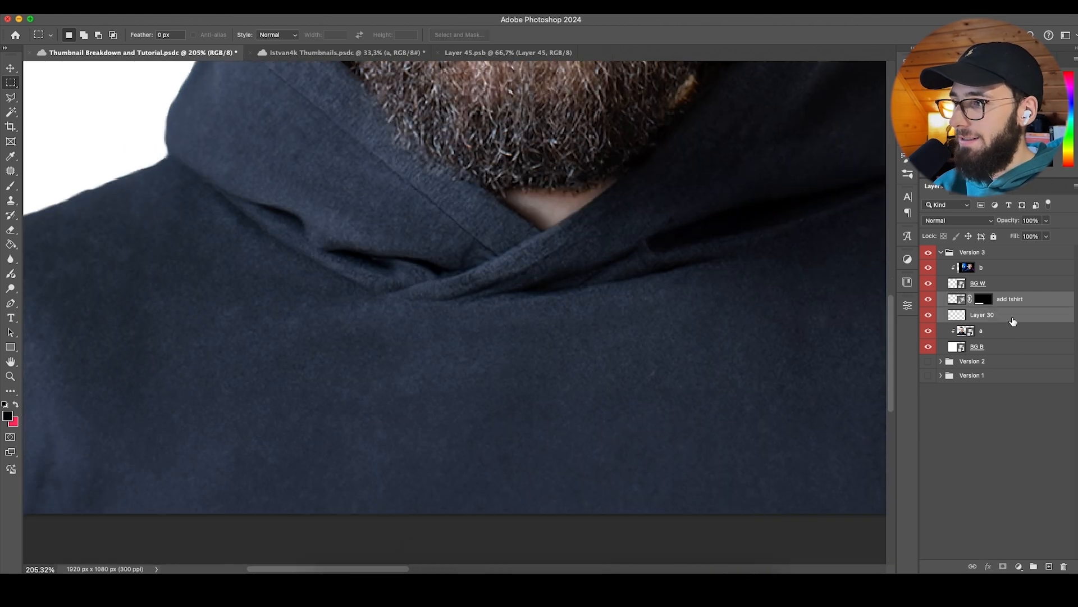
pyautogui.doubleClick(1008, 329)
pyautogui.press('Escape')
pyautogui.keyDown('shift'); pyautogui.click(1008, 303); pyautogui.keyUp('shift')
pyautogui.rightClick(1011, 304)
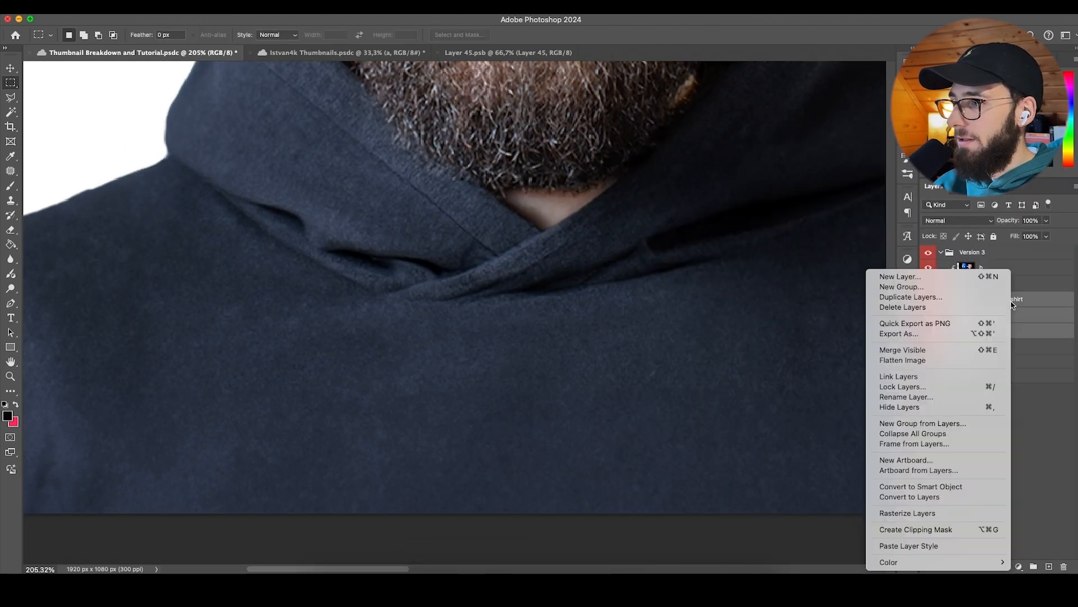
pyautogui.click(950, 497)
# Step: Patch the uneven fabric areas across the lower part of the left portrait's hoodie on the add tshirt layer
pyautogui.scroll(-3, 483, 413)
pyautogui.hscroll(2, 481, 414)
pyautogui.press('j')
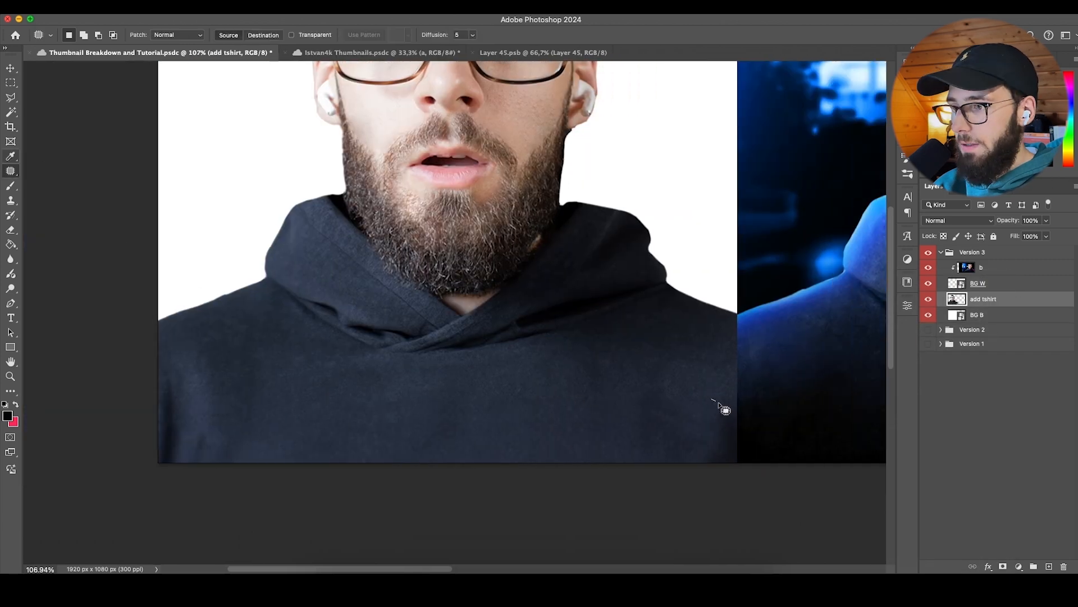
pyautogui.moveTo(591, 388); pyautogui.dragTo(594, 397)
pyautogui.moveTo(443, 424); pyautogui.dragTo(574, 396)
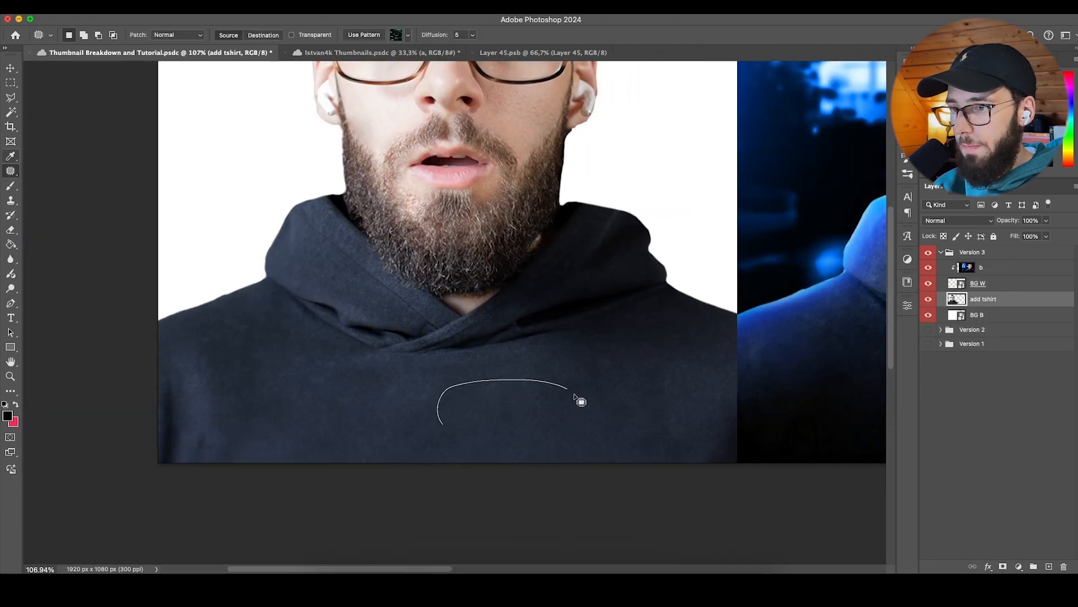
pyautogui.moveTo(441, 411); pyautogui.dragTo(438, 412)
pyautogui.press('super+d')
pyautogui.moveTo(189, 436); pyautogui.dragTo(268, 435)
pyautogui.press('super+d')
pyautogui.press('super+d')
pyautogui.moveTo(725, 455)
pyautogui.mouseDown()
pyautogui.moveTo(686, 450)
pyautogui.moveTo(718, 438)
pyautogui.moveTo(699, 446)
pyautogui.moveTo(673, 398)
pyautogui.mouseUp()
pyautogui.press('super+d')
# Step: Save the document and clip the add tshirt layer to BG B
pyautogui.scroll(-10, 682, 387)
pyautogui.hscroll(3, 684, 381)
pyautogui.scroll(5, 687, 380)
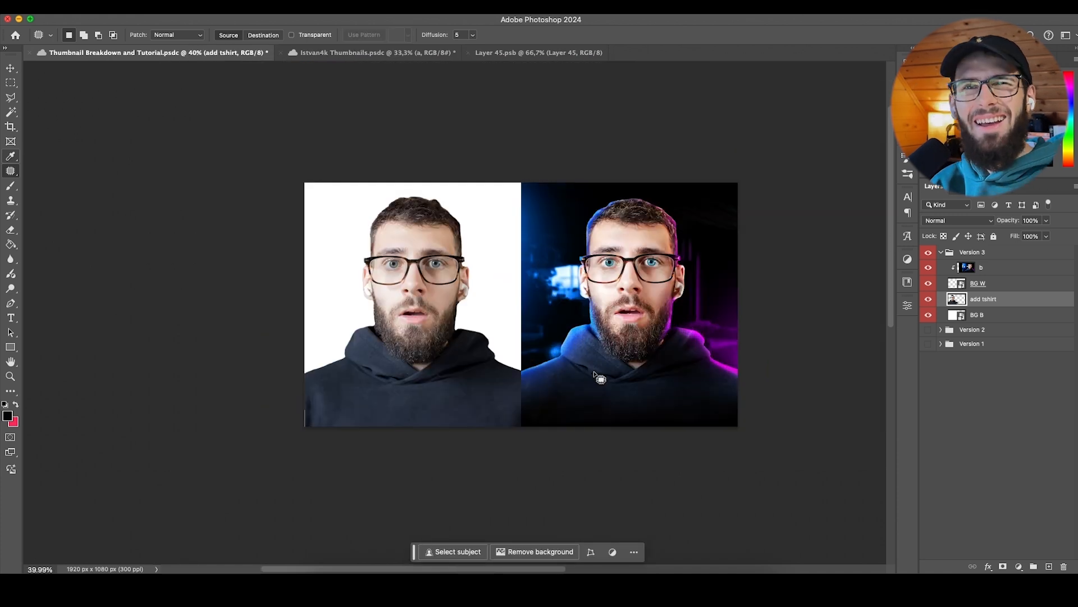
pyautogui.scroll(3, 732, 282)
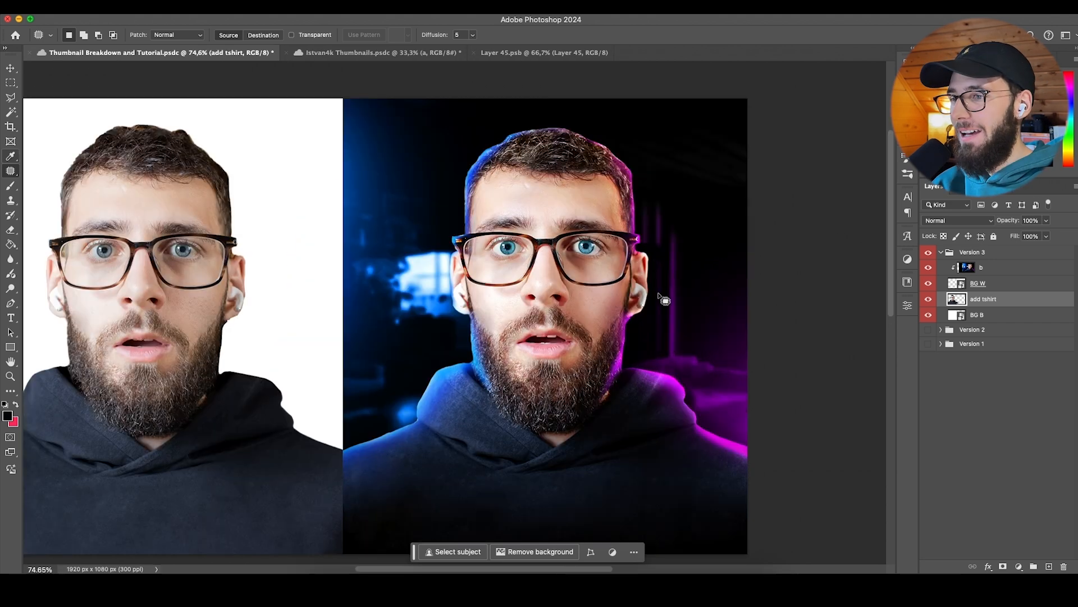
pyautogui.scroll(-3, 579, 203)
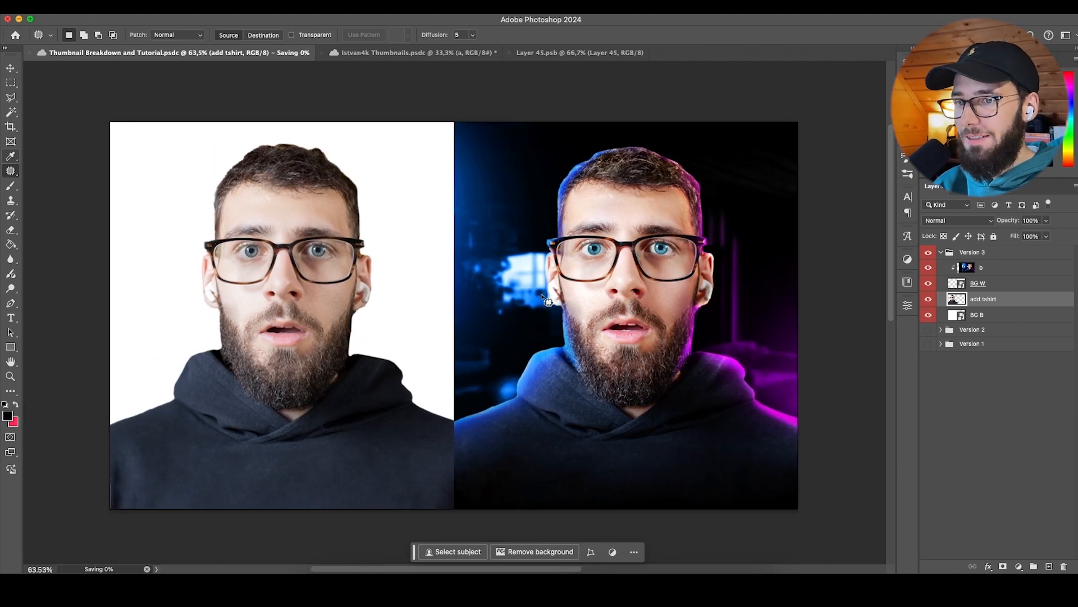
pyautogui.press('v')
pyautogui.click(994, 401)
pyautogui.click(959, 301)
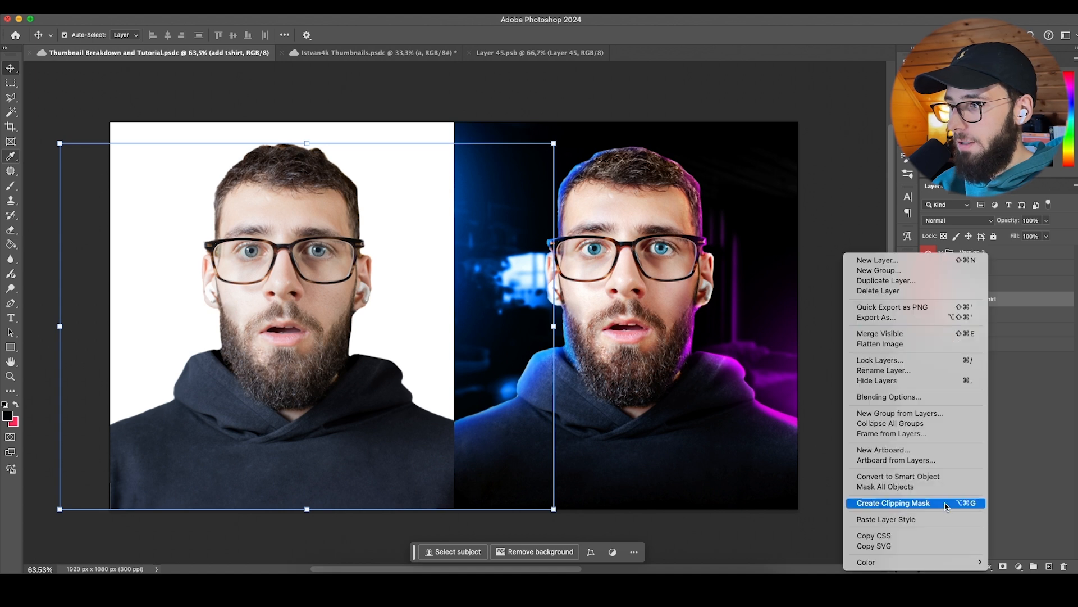
pyautogui.click(921, 503)
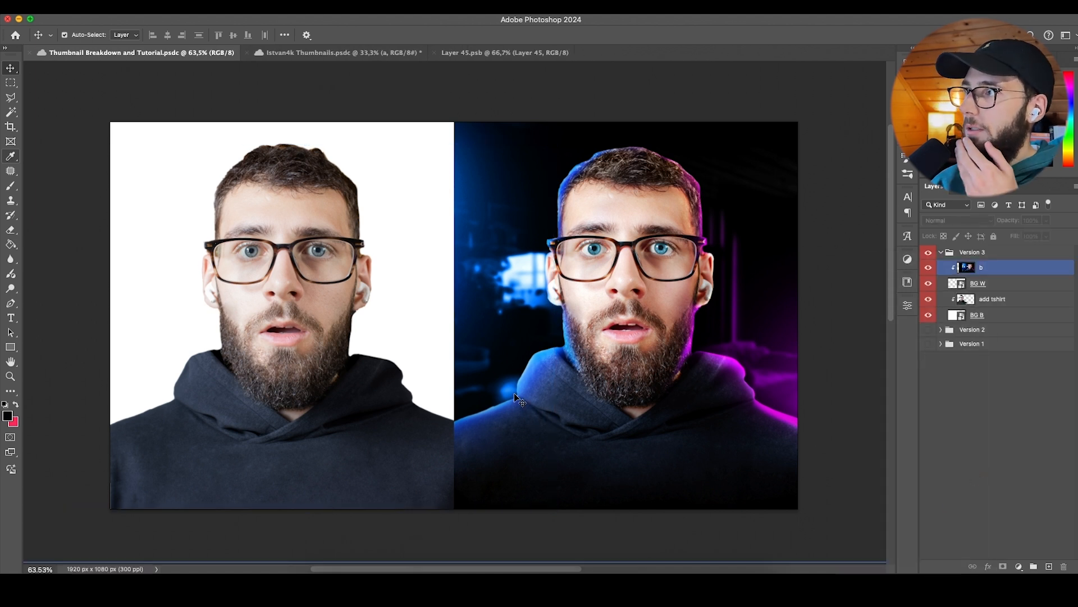
pyautogui.click(994, 427)
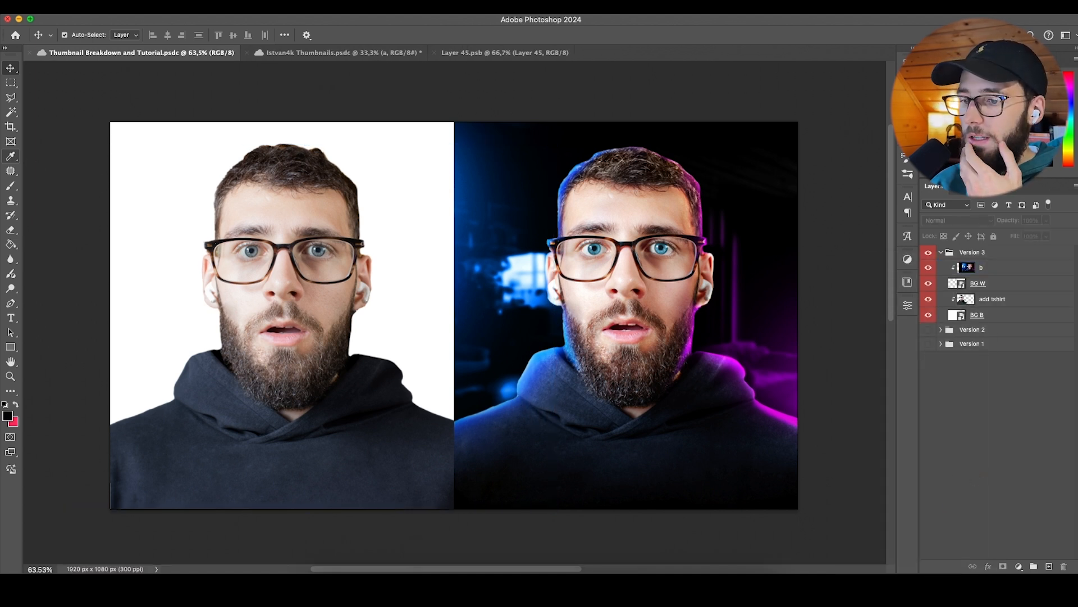
pyautogui.click(321, 568)
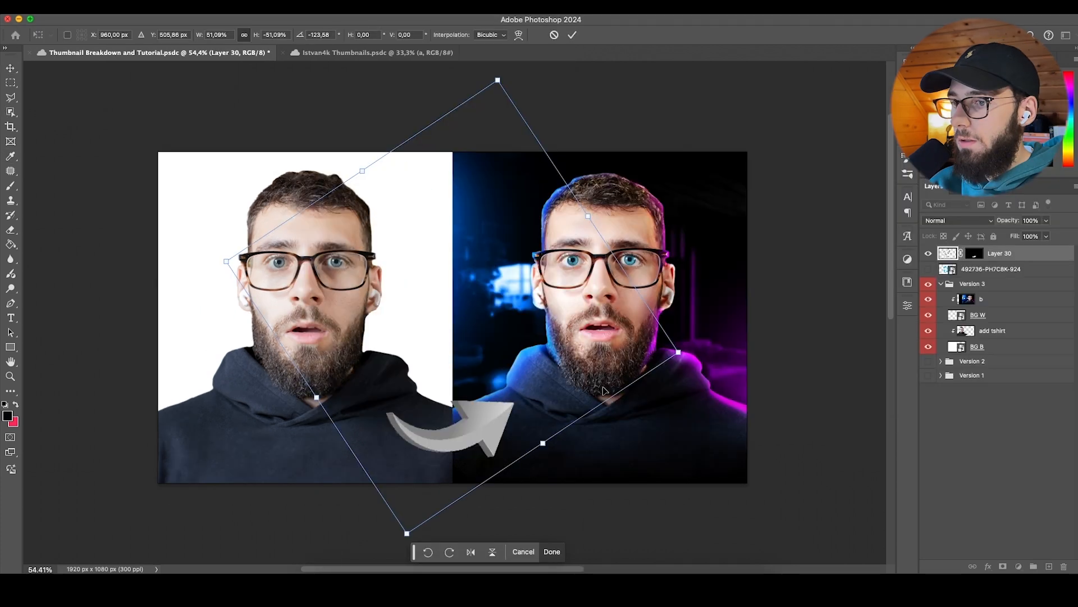
# Step: Move the grey 3D arrow up about 17.5 px along the line between the two halves and apply the transform
pyautogui.moveTo(605, 391); pyautogui.dragTo(496, 413)
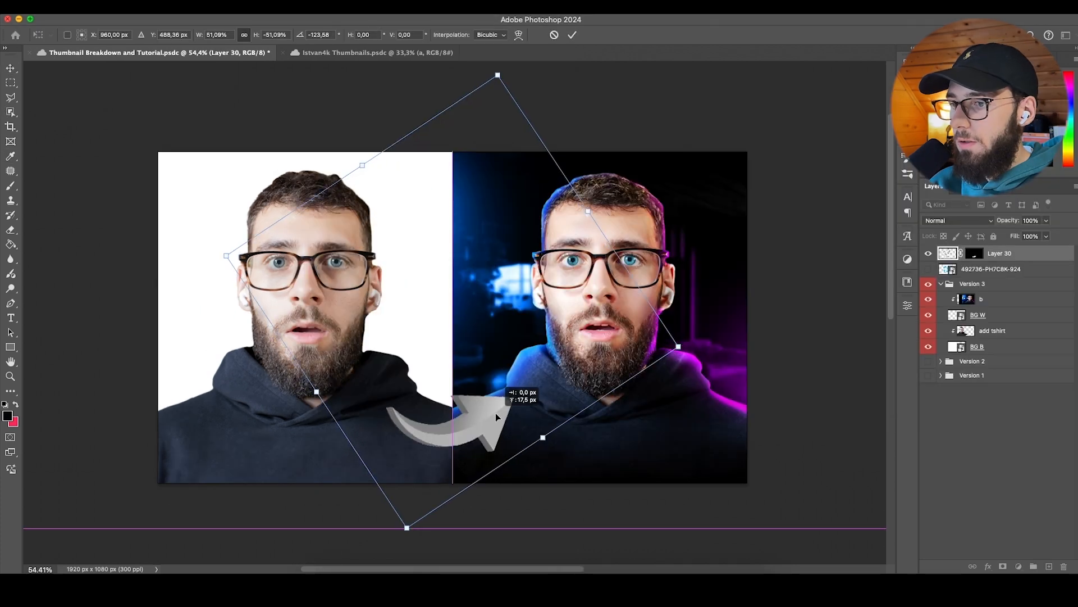
pyautogui.click(573, 39)
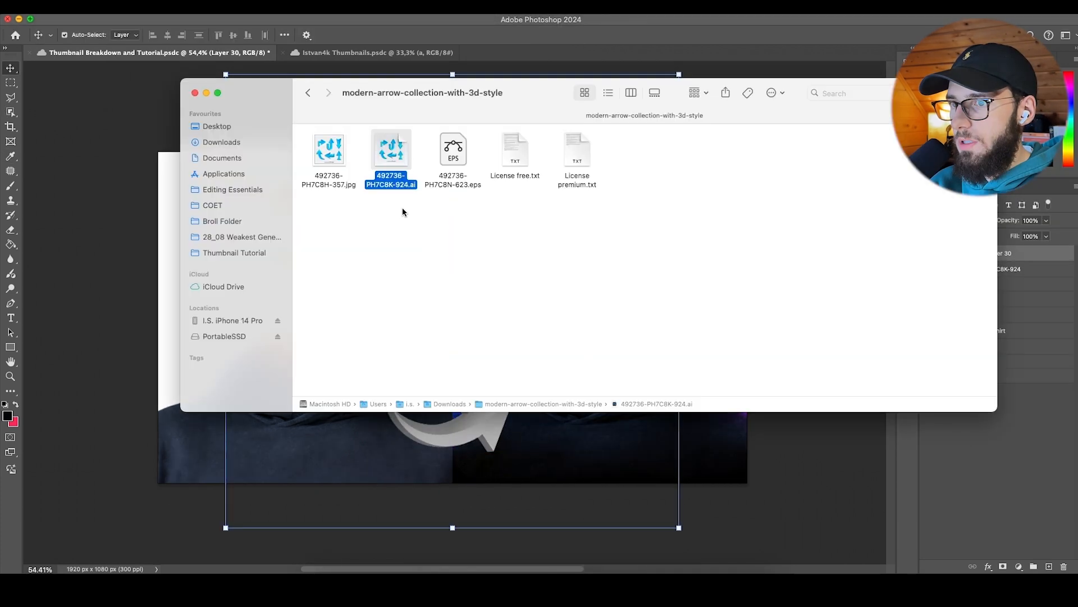
pyautogui.click(850, 442)
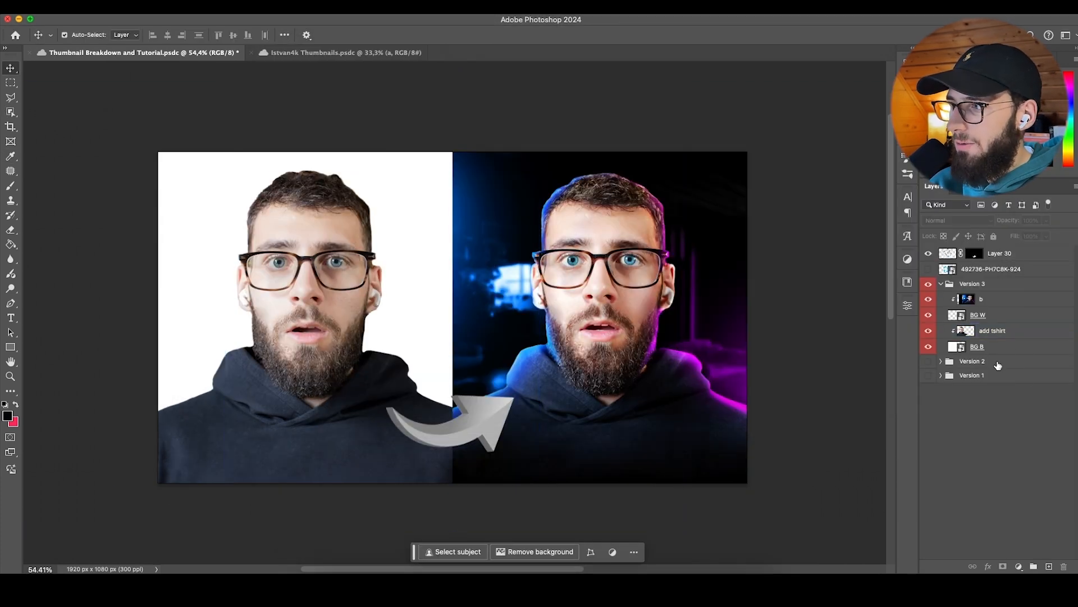
# Step: Try colorizing the arrow with a clipped Hue/Saturation adjustment at Hue 189, Saturation 76 and Lightness -34, and delete that adjustment
pyautogui.rightClick(1005, 254)
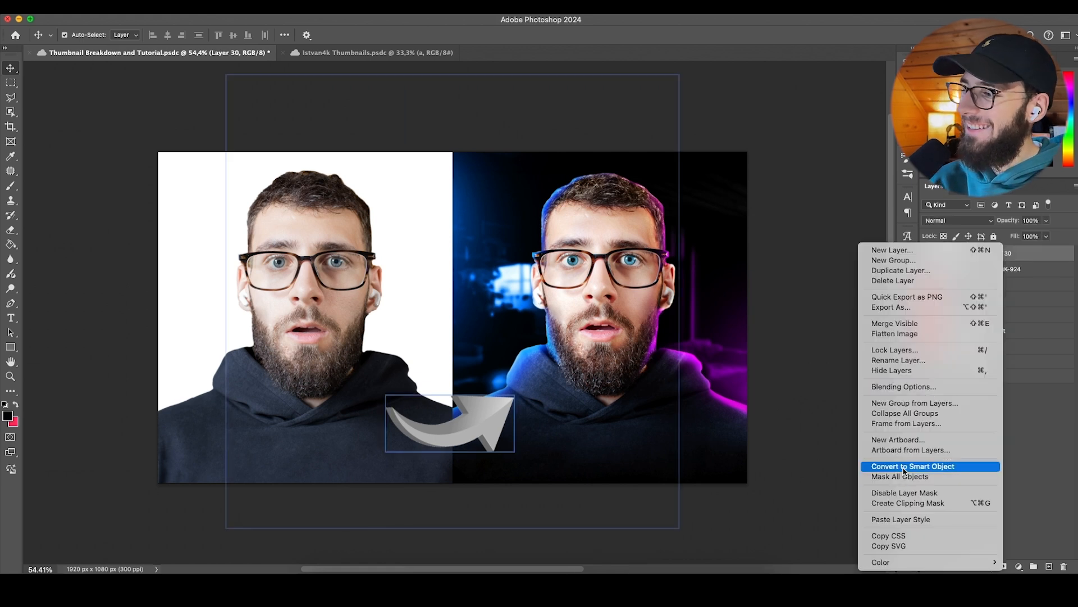
pyautogui.click(921, 466)
pyautogui.click(908, 259)
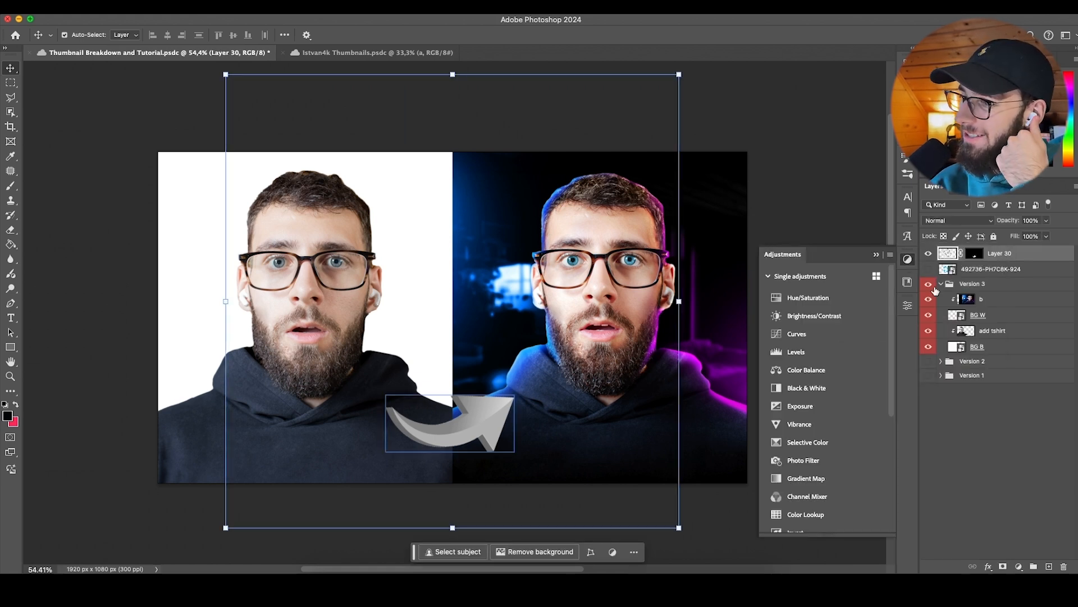
pyautogui.click(812, 305)
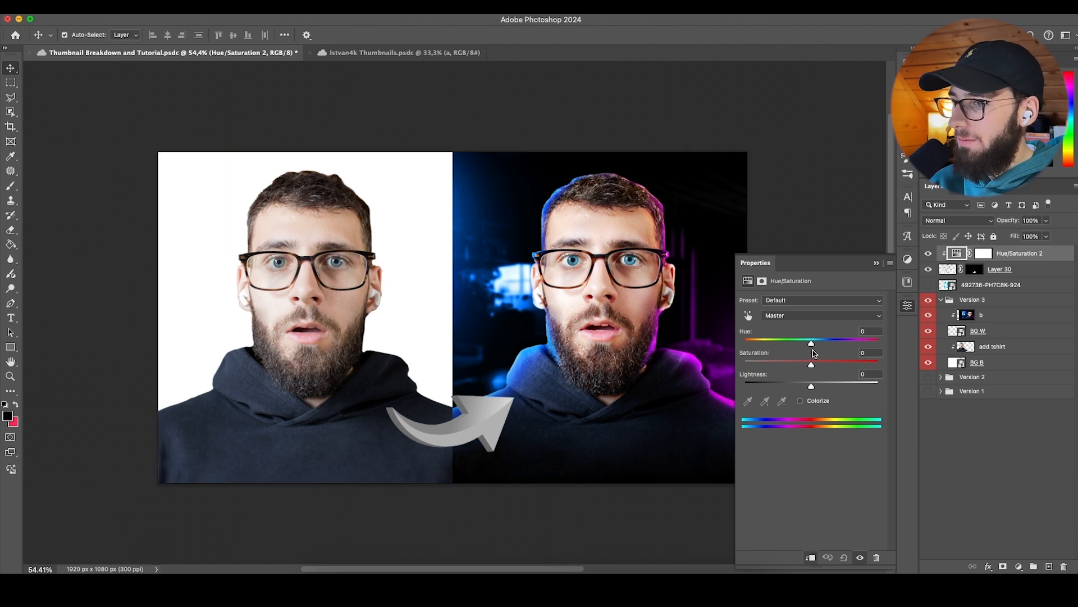
pyautogui.click(800, 400)
pyautogui.moveTo(779, 361); pyautogui.dragTo(789, 383)
pyautogui.moveTo(828, 348); pyautogui.dragTo(773, 344)
pyautogui.click(1003, 257)
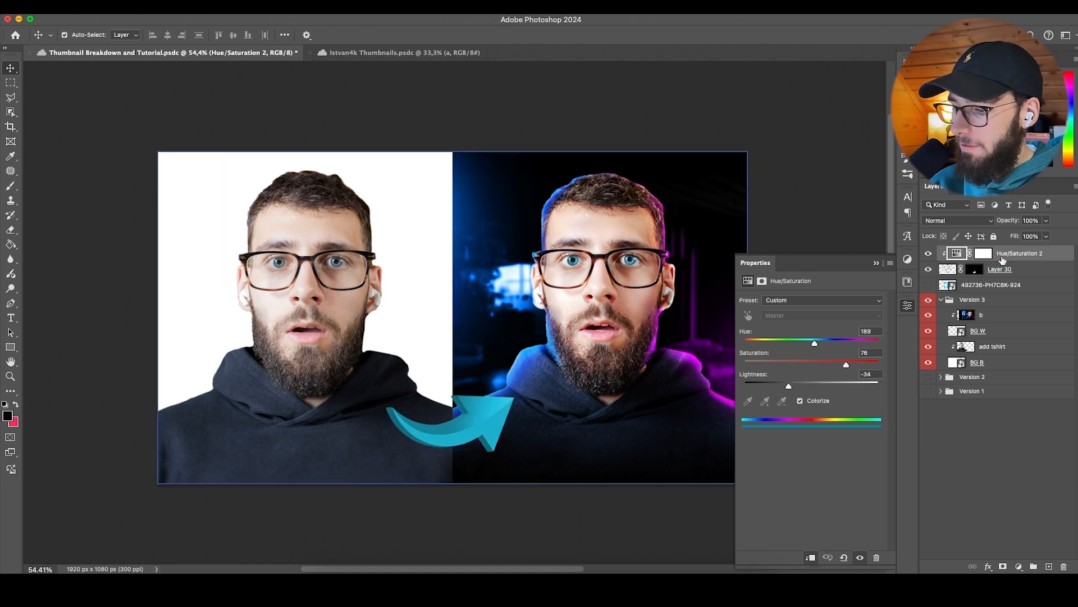
pyautogui.press('BackSpace')
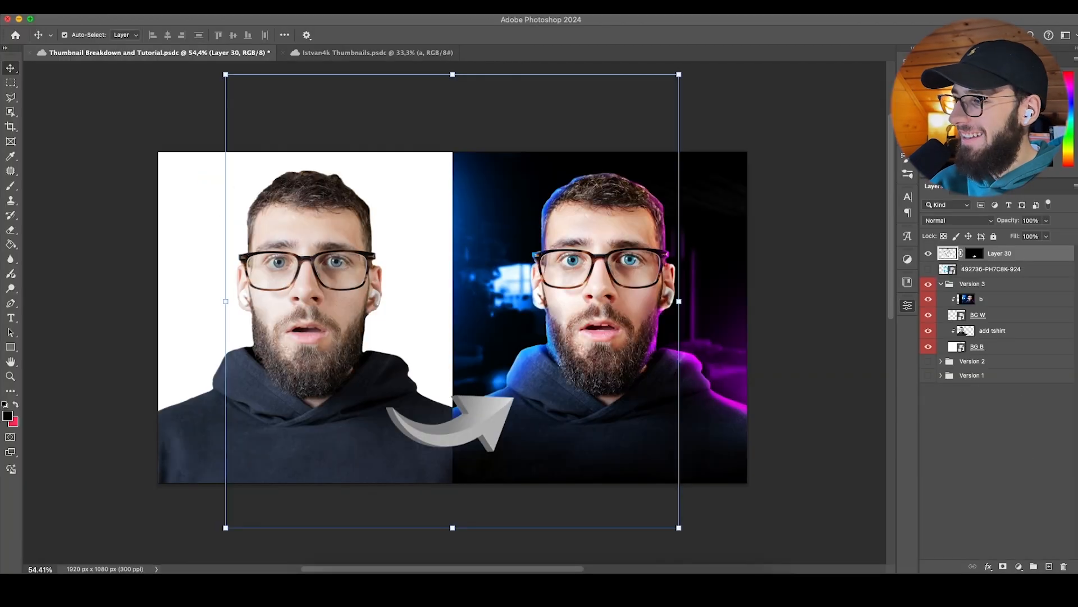
# Step: Add a new layer clipped to the arrow and paint the arrow orange
pyautogui.click(1049, 566)
pyautogui.click(990, 253)
pyautogui.rightClick(989, 253)
pyautogui.click(933, 504)
pyautogui.click(4, 187)
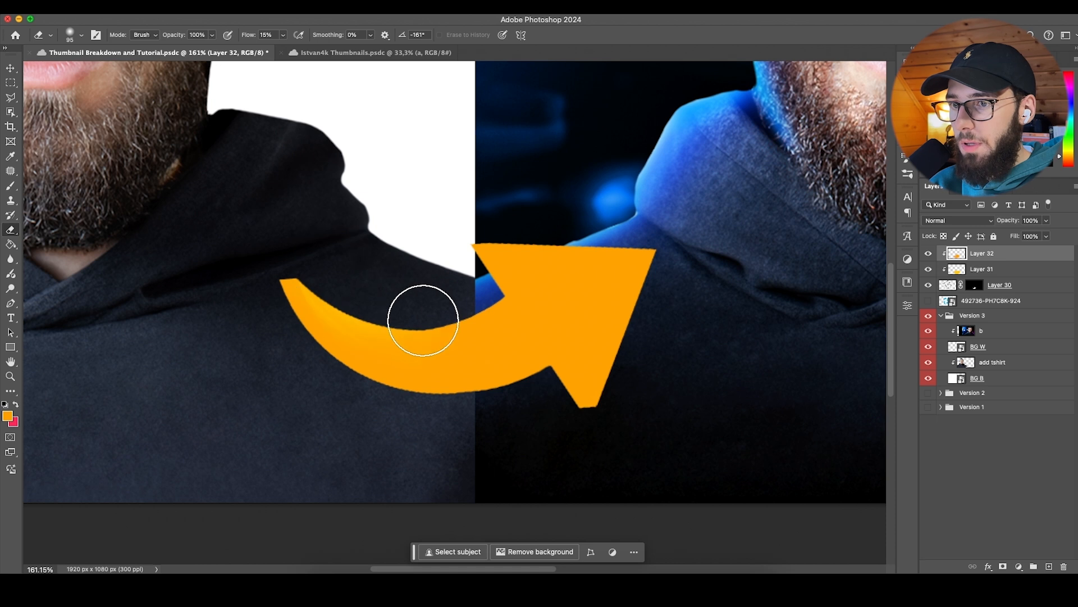
# Step: Undo the soft eraser strokes, set the Eraser's flow to 100%, and blend Layer 32 with Linear Burn at 72% opacity
pyautogui.press('super+z')
pyautogui.moveTo(312, 278)
pyautogui.mouseDown()
pyautogui.moveTo(412, 330)
pyautogui.moveTo(337, 293)
pyautogui.mouseUp()
pyautogui.press('super+z')
pyautogui.hotkey('shift', '0')
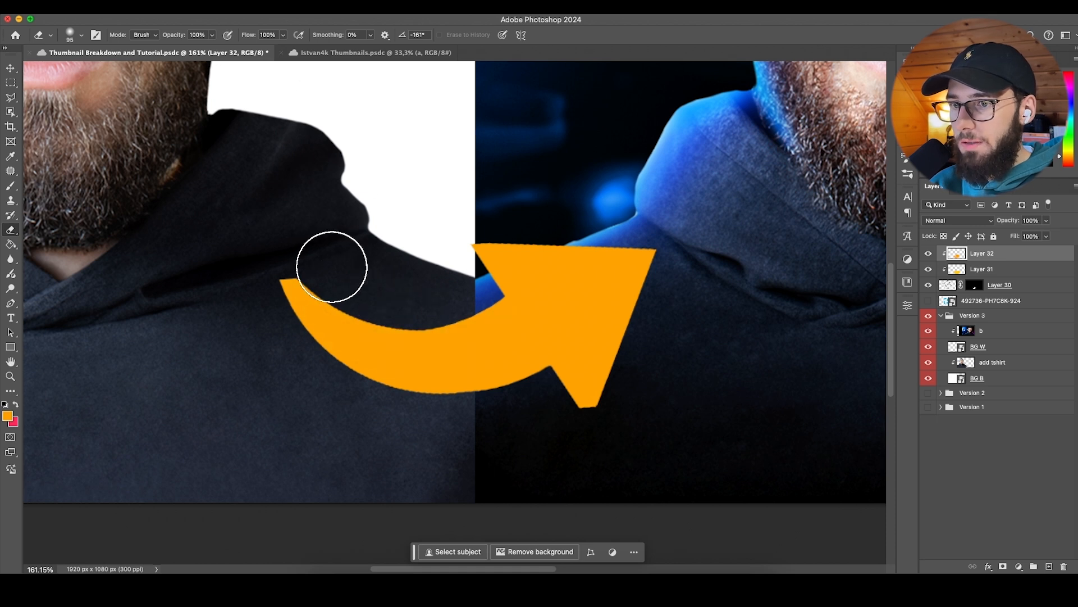
pyautogui.click(988, 221)
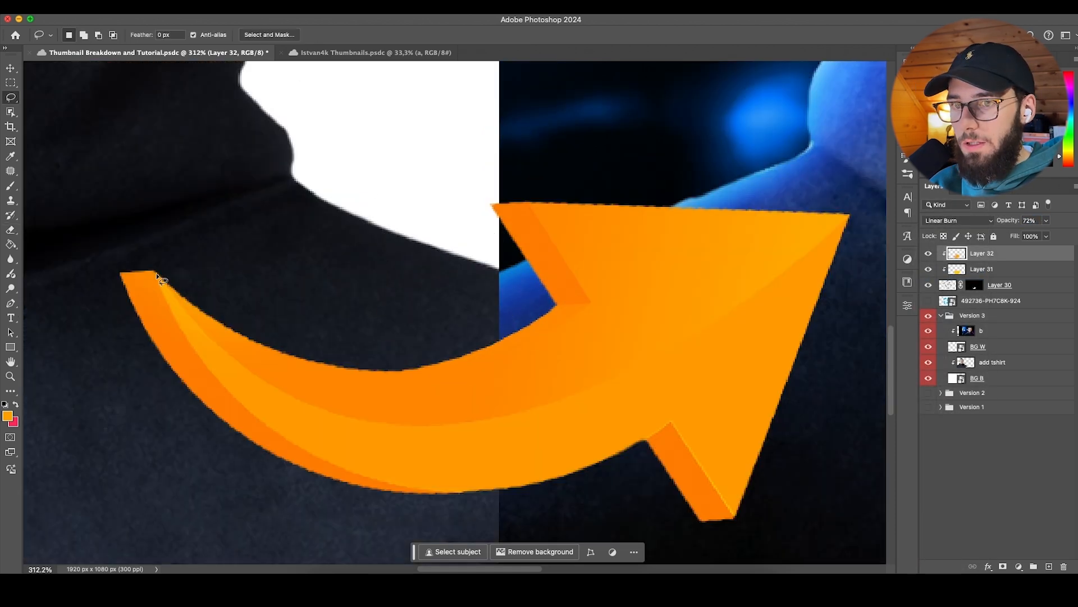
# Step: Lasso the arrow's upper face on Layer 32 and clear the orange shading there to brighten that face
pyautogui.moveTo(157, 274); pyautogui.dragTo(172, 313)
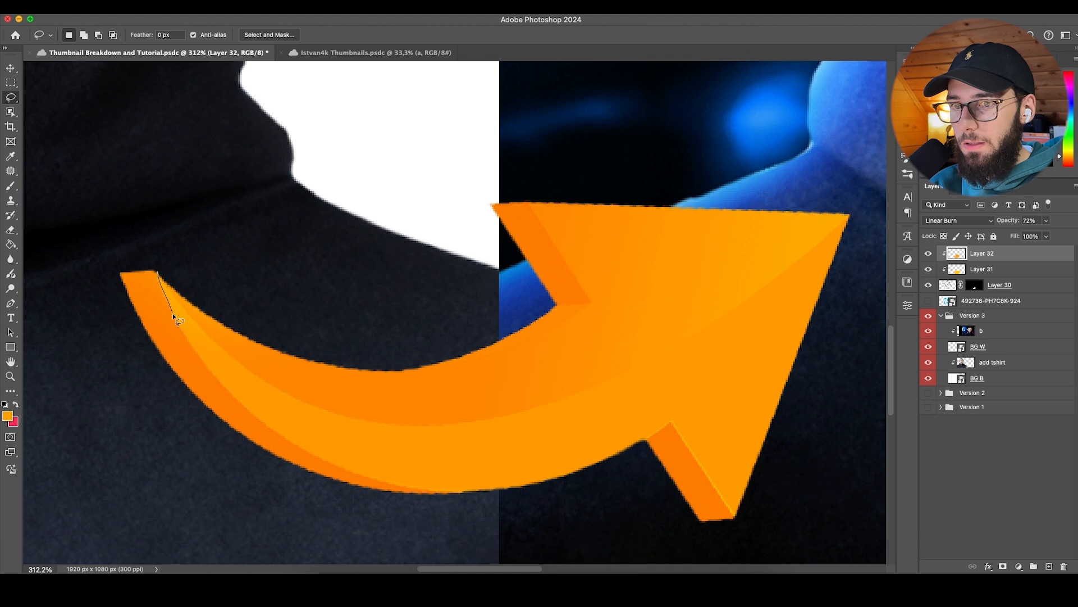
pyautogui.moveTo(195, 349); pyautogui.dragTo(856, 201)
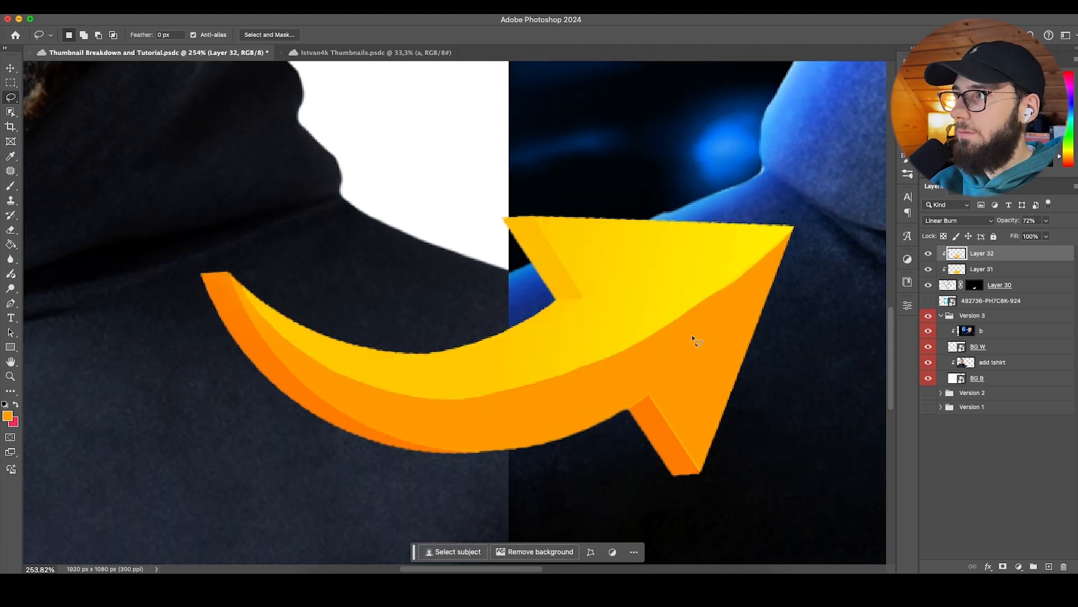
pyautogui.scroll(-1, 695, 337)
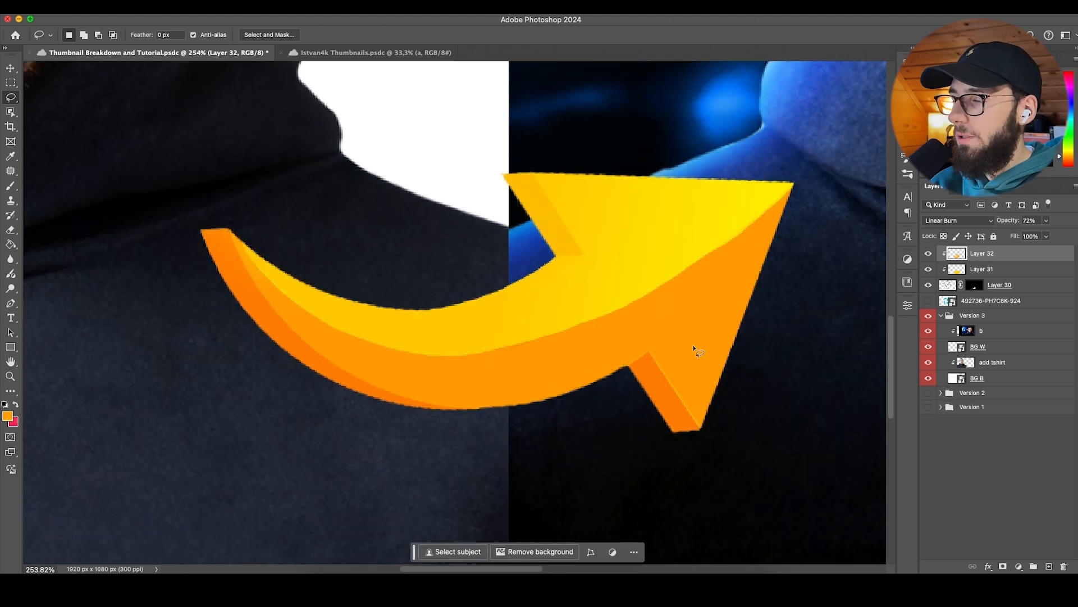
# Step: Outline the arrow with a thin black outside Stroke on Layer 30
pyautogui.scroll(-5, 510, 352)
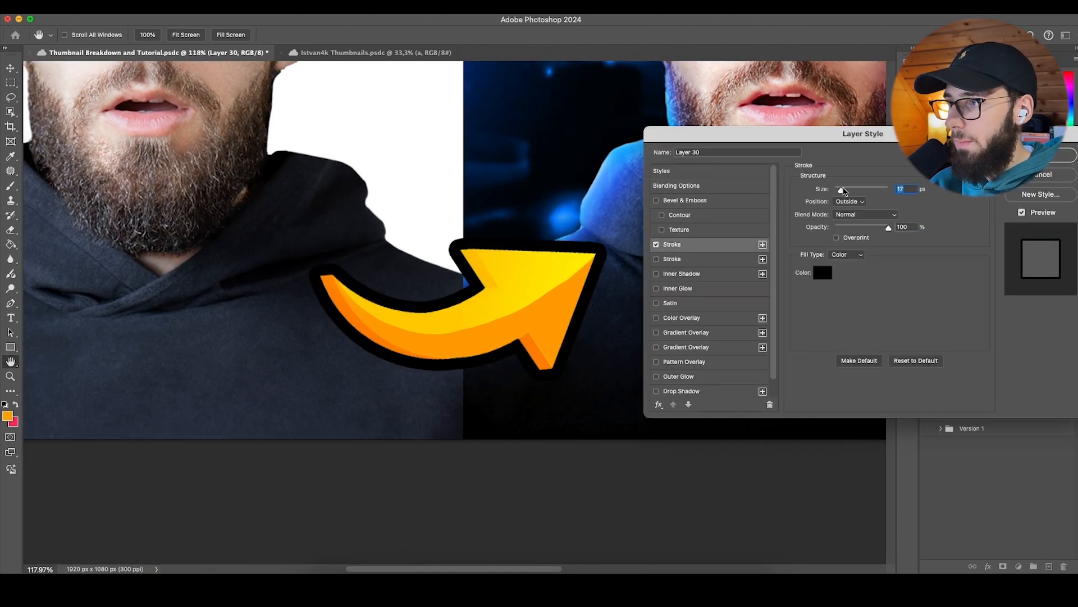
pyautogui.moveTo(846, 191); pyautogui.dragTo(839, 191)
pyautogui.scroll(-4, 522, 285)
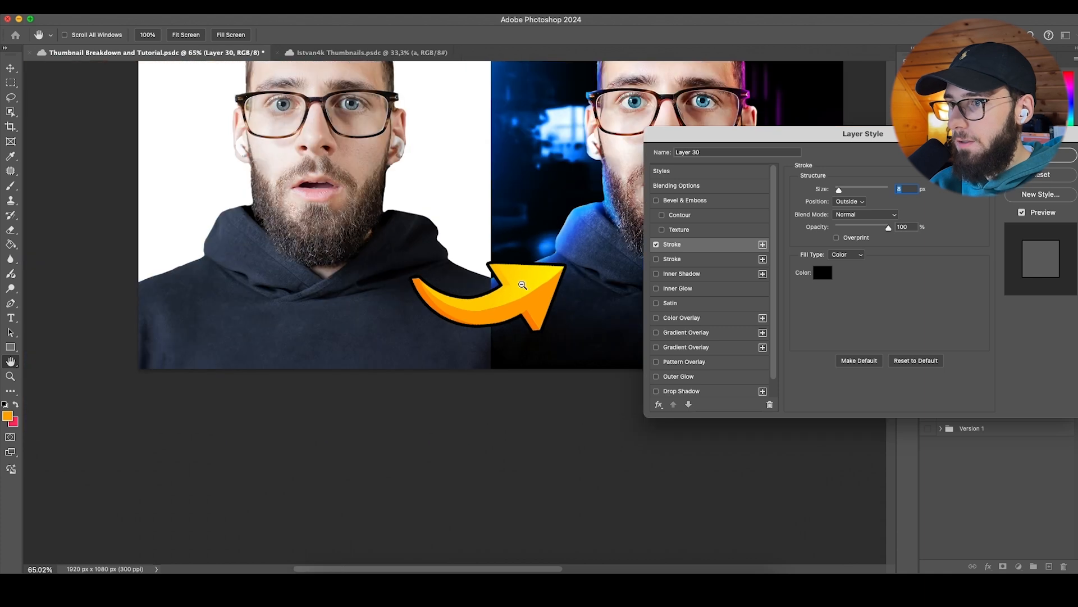
pyautogui.scroll(4, 552, 336)
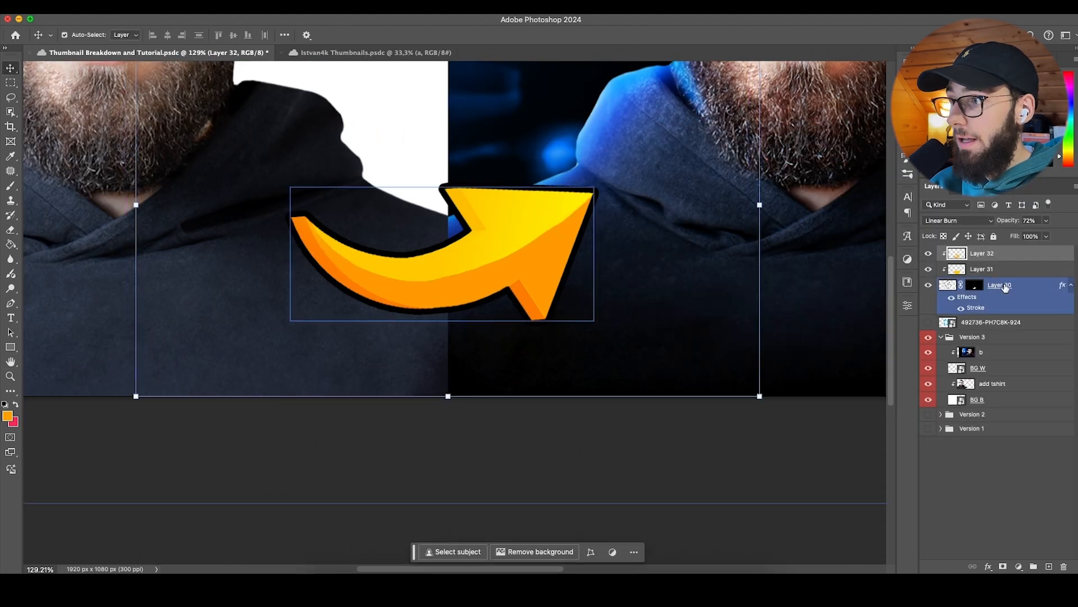
# Step: Convert the three arrow layers into one smart object and shift the arrow slightly down and to the left
pyautogui.rightClick(1034, 262)
pyautogui.click(944, 486)
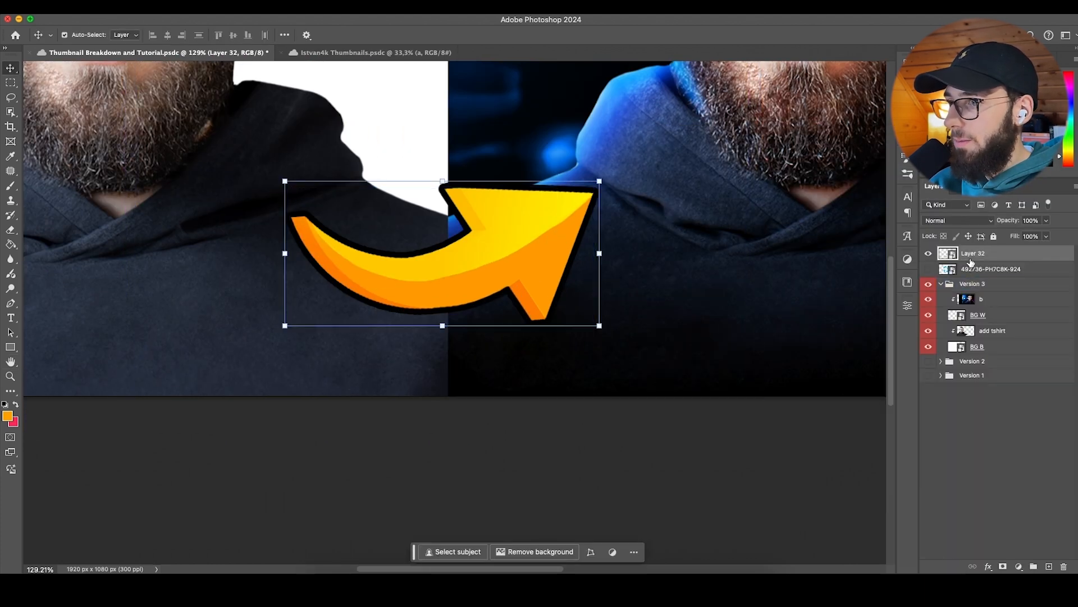
pyautogui.click(597, 254)
# Step: Add a black Drop Shadow to the arrow with opacity 36%, angle 145°, distance 19 px, spread 11% and size 40 px
pyautogui.rightClick(975, 254)
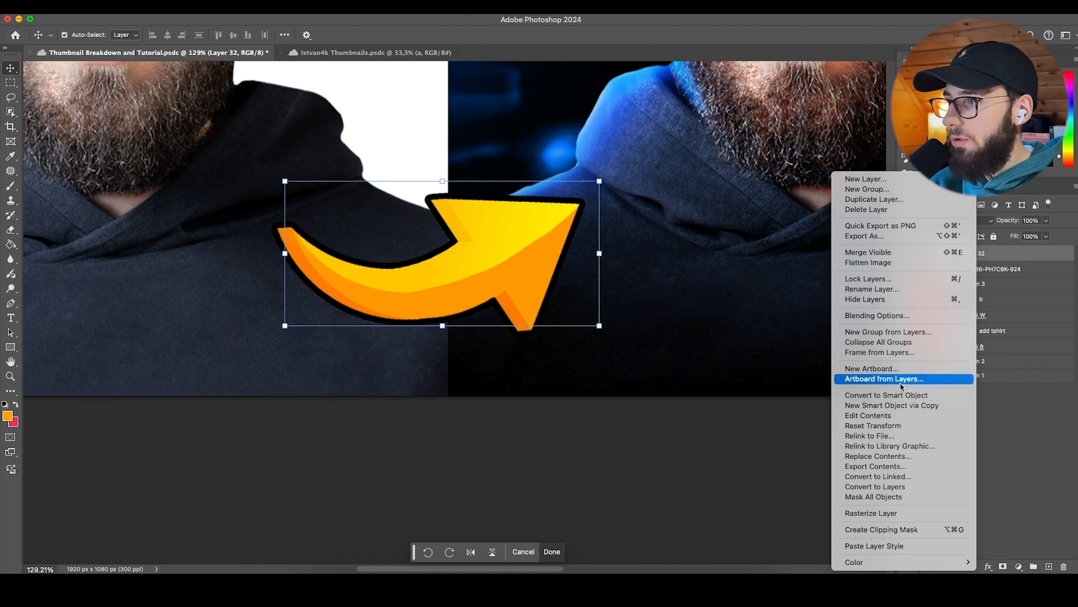
pyautogui.click(892, 316)
pyautogui.click(682, 391)
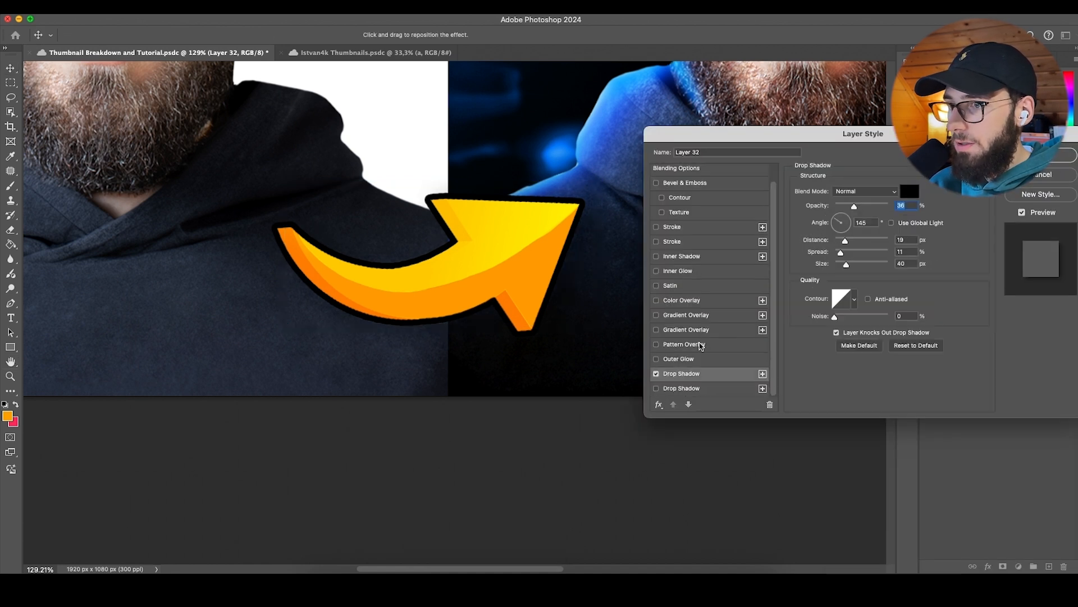
pyautogui.press('Return')
pyautogui.scroll(-2, 574, 256)
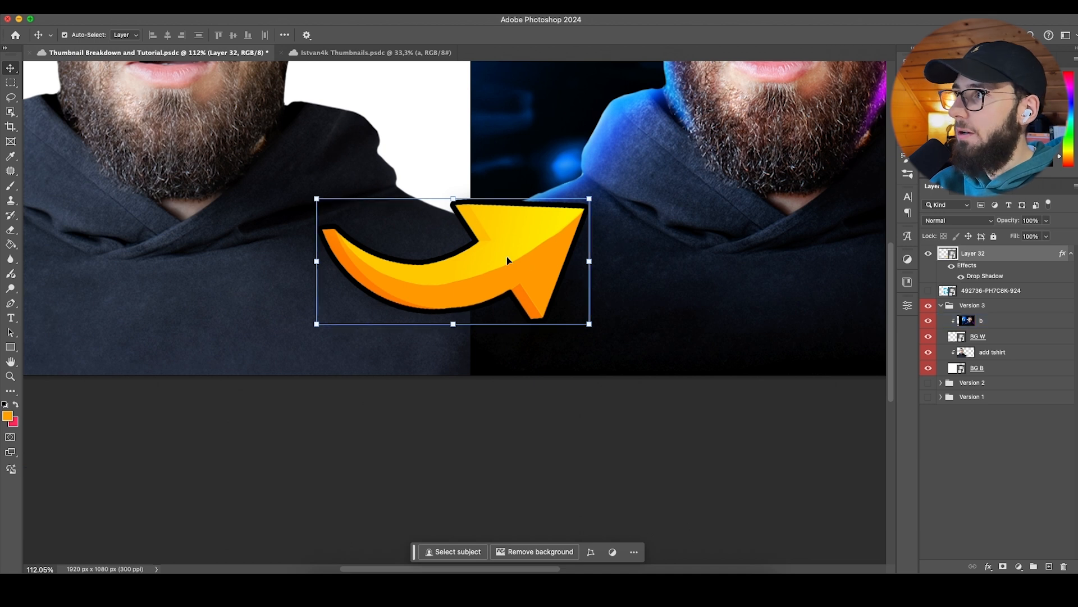
# Step: Reposition the arrow so it sits evenly across the line dividing the two portraits
pyautogui.press('super+t')
pyautogui.scroll(-4, 501, 245)
pyautogui.moveTo(521, 220); pyautogui.dragTo(526, 221)
pyautogui.moveTo(510, 280); pyautogui.dragTo(508, 272)
pyautogui.scroll(7, 497, 338)
pyautogui.moveTo(495, 311)
pyautogui.mouseDown()
pyautogui.moveTo(508, 321)
pyautogui.moveTo(498, 312)
pyautogui.mouseUp()
pyautogui.scroll(-6, 507, 321)
pyautogui.moveTo(327, 169); pyautogui.dragTo(313, 172)
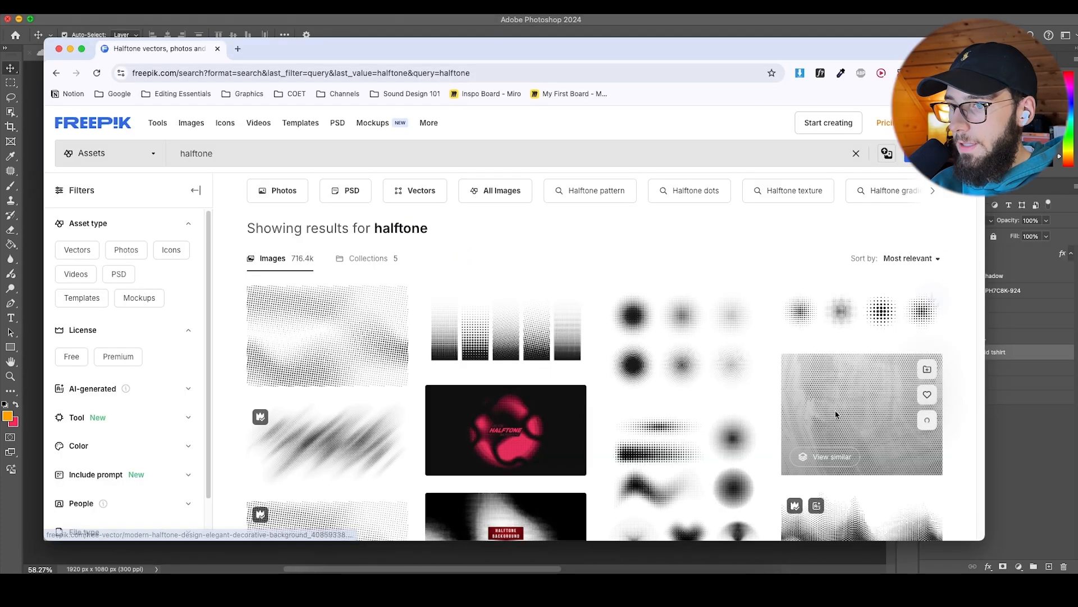
# Step: Pick a halftone texture from Freepik and place it behind the left portrait, clipped to BG B, in Multiply at 8% opacity
pyautogui.scroll(-7, 787, 398)
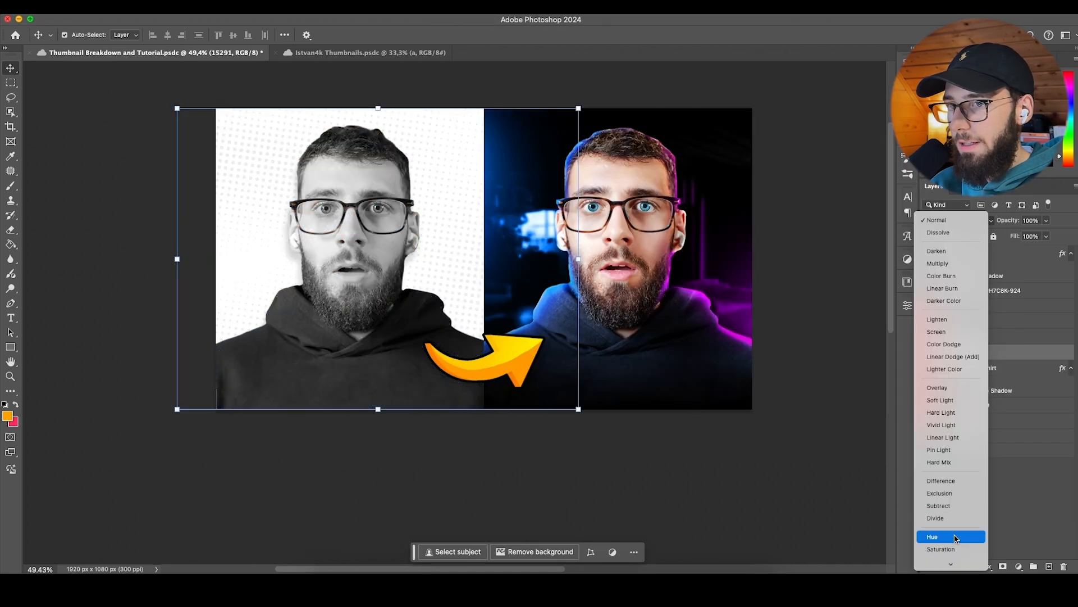
pyautogui.scroll(-1, 954, 535)
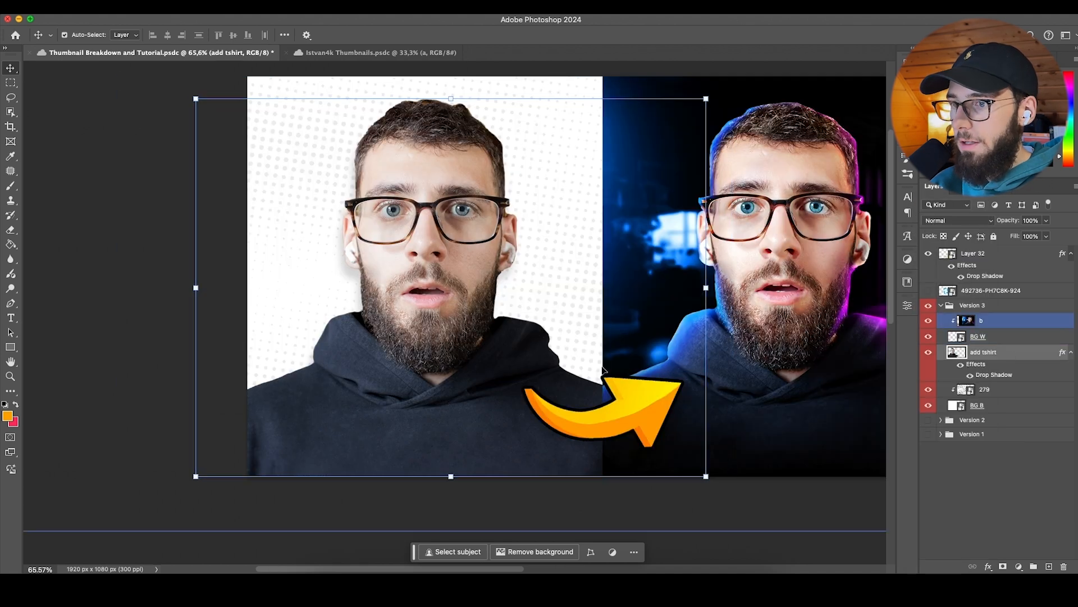
pyautogui.hscroll(1, 604, 363)
pyautogui.scroll(-2, 604, 363)
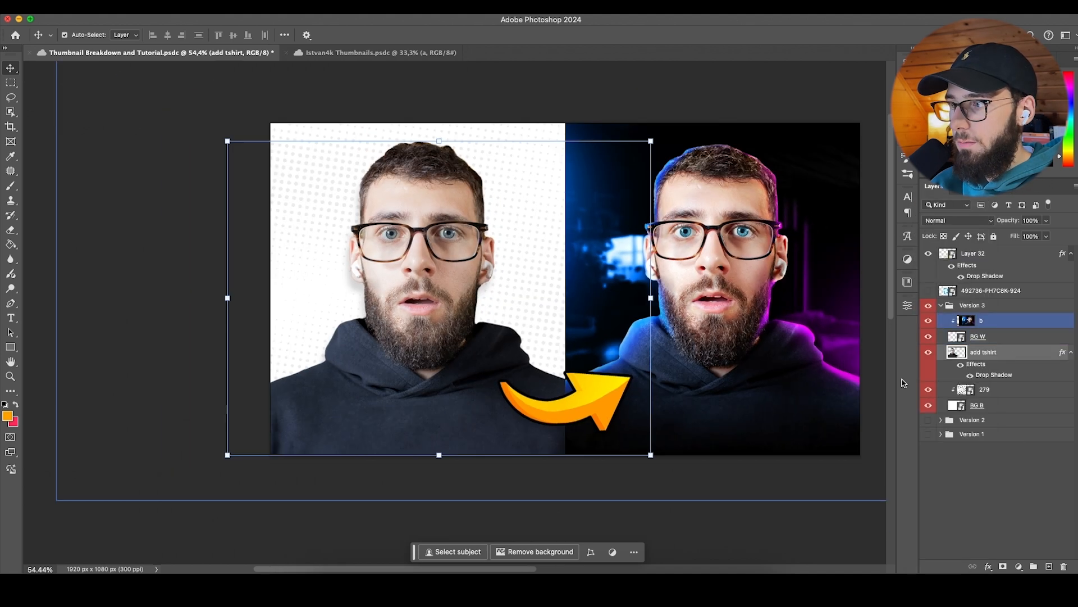
pyautogui.click(995, 405)
pyautogui.click(985, 390)
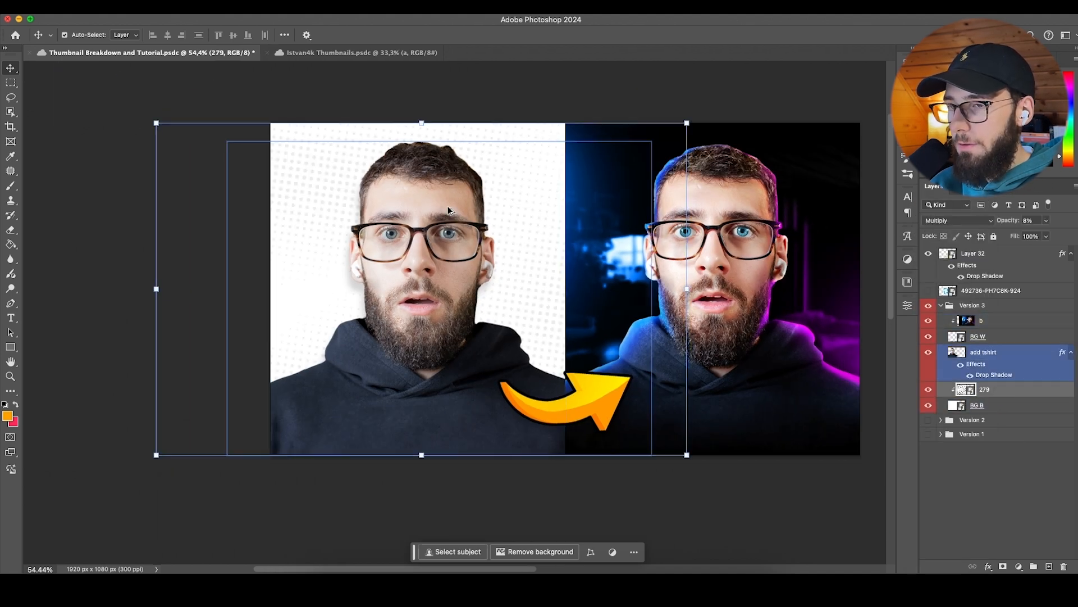
# Step: Try a pure red (ff0000) Color Overlay on the BG B background behind the unedited portrait
pyautogui.scroll(3, 440, 206)
pyautogui.scroll(-3, 178, 191)
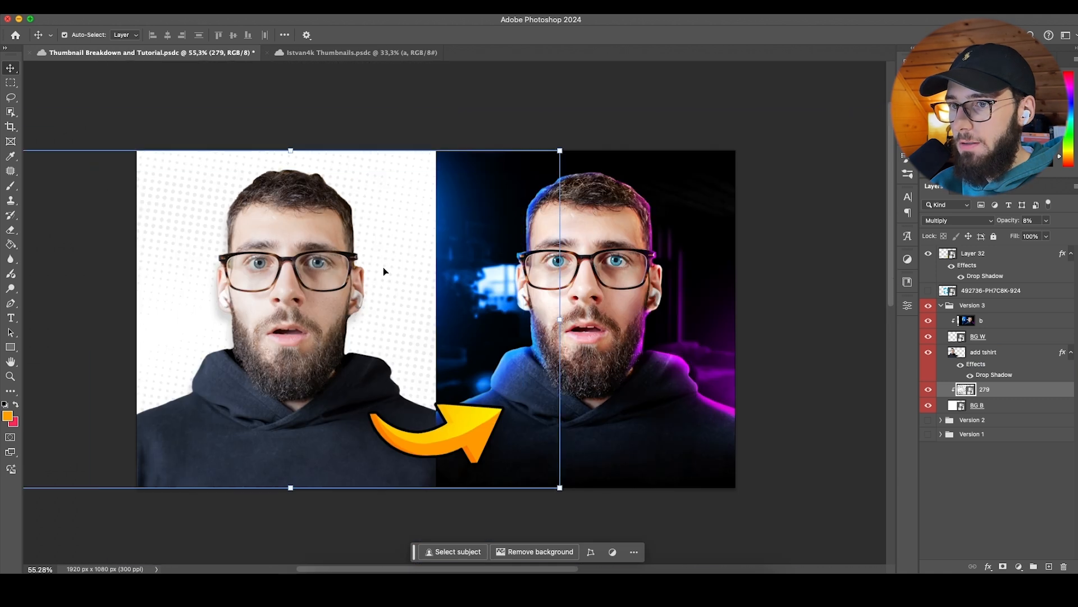
pyautogui.hscroll(-2, 376, 312)
pyautogui.moveTo(335, 487); pyautogui.dragTo(333, 442)
pyautogui.click(984, 406)
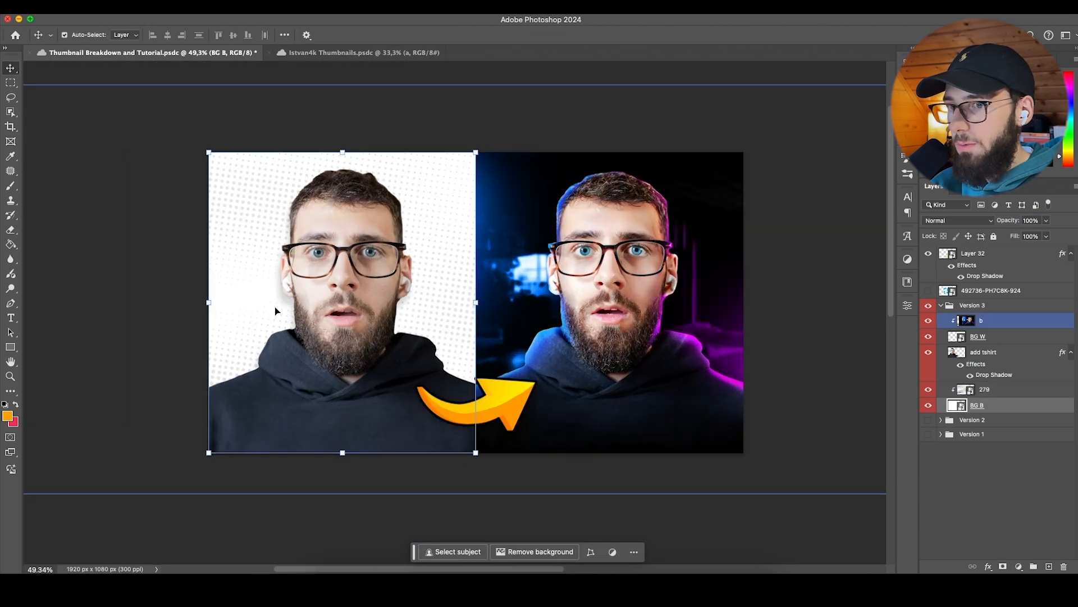
pyautogui.rightClick(996, 409)
pyautogui.click(854, 339)
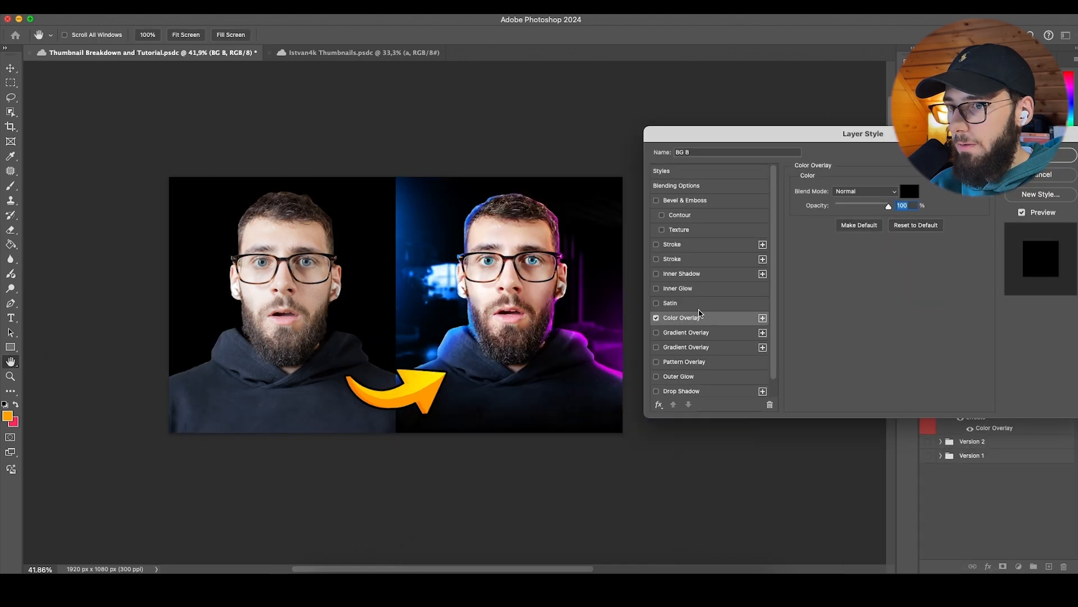
pyautogui.click(910, 189)
pyautogui.moveTo(640, 308)
pyautogui.mouseDown()
pyautogui.moveTo(653, 314)
pyautogui.moveTo(624, 337)
pyautogui.moveTo(646, 331)
pyautogui.moveTo(621, 306)
pyautogui.moveTo(619, 413)
pyautogui.mouseUp()
pyautogui.moveTo(725, 349); pyautogui.dragTo(765, 307)
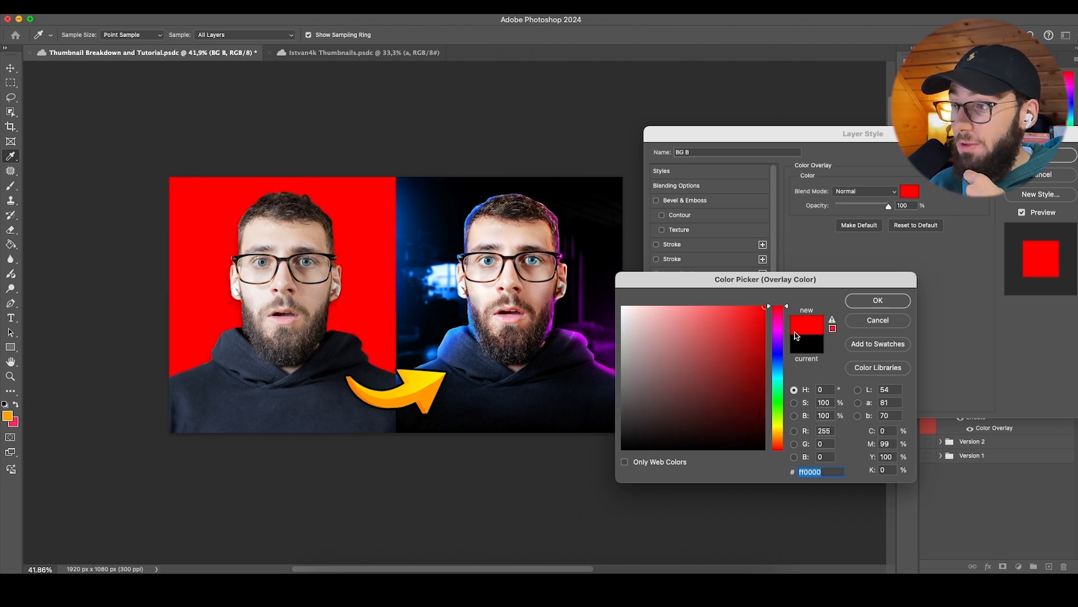
pyautogui.click(878, 319)
pyautogui.click(1044, 175)
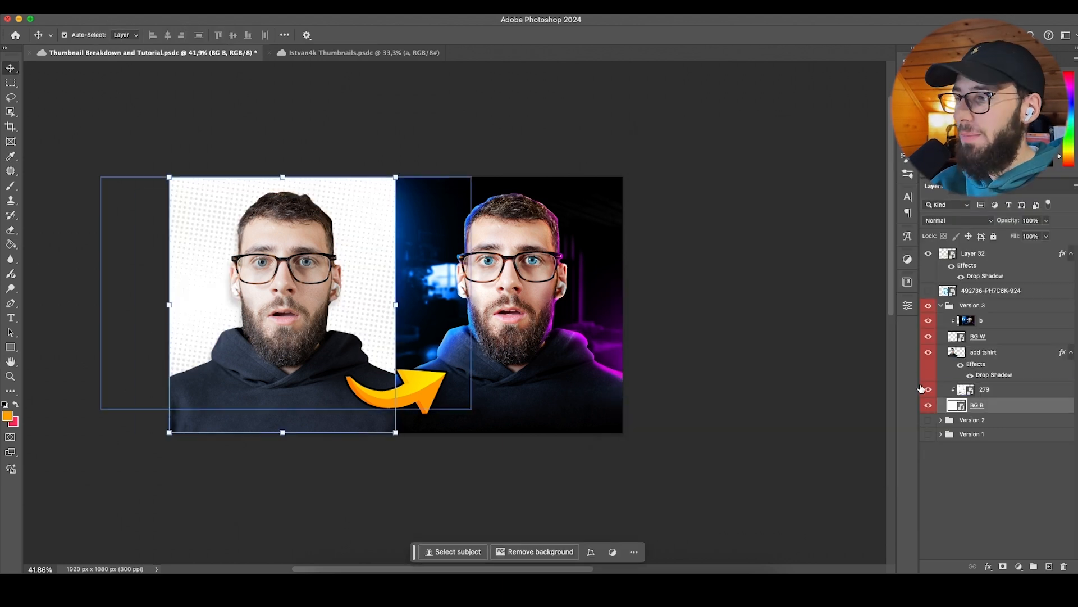
# Step: Enlarge the unedited portrait layer "add tshirt" very slightly from its lower outer corner so it covers the canvas's bottom edge
pyautogui.click(211, 408)
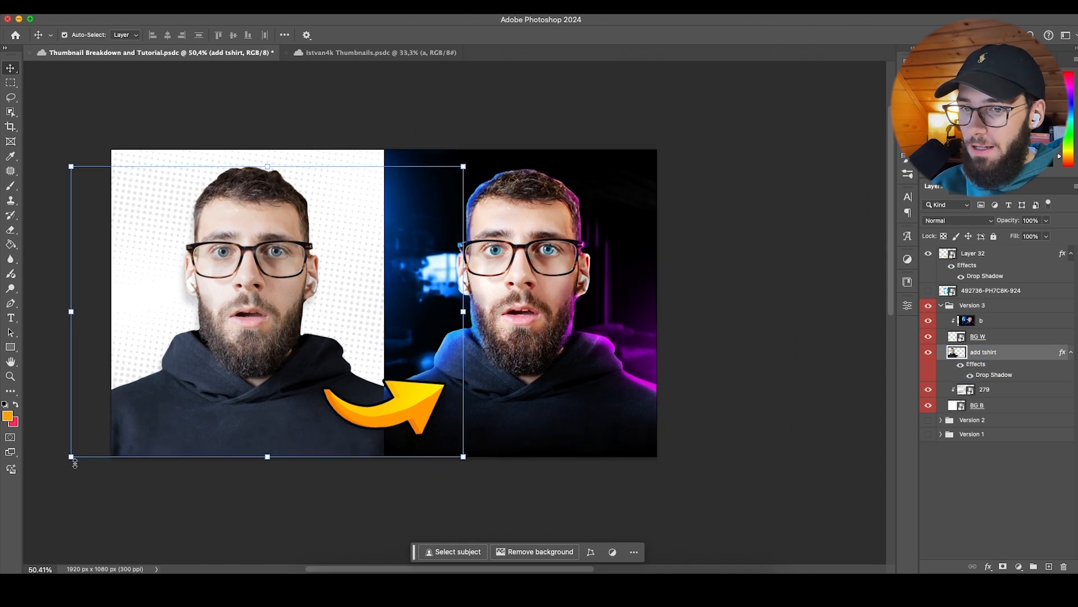
pyautogui.moveTo(73, 460); pyautogui.dragTo(67, 459)
pyautogui.click(572, 34)
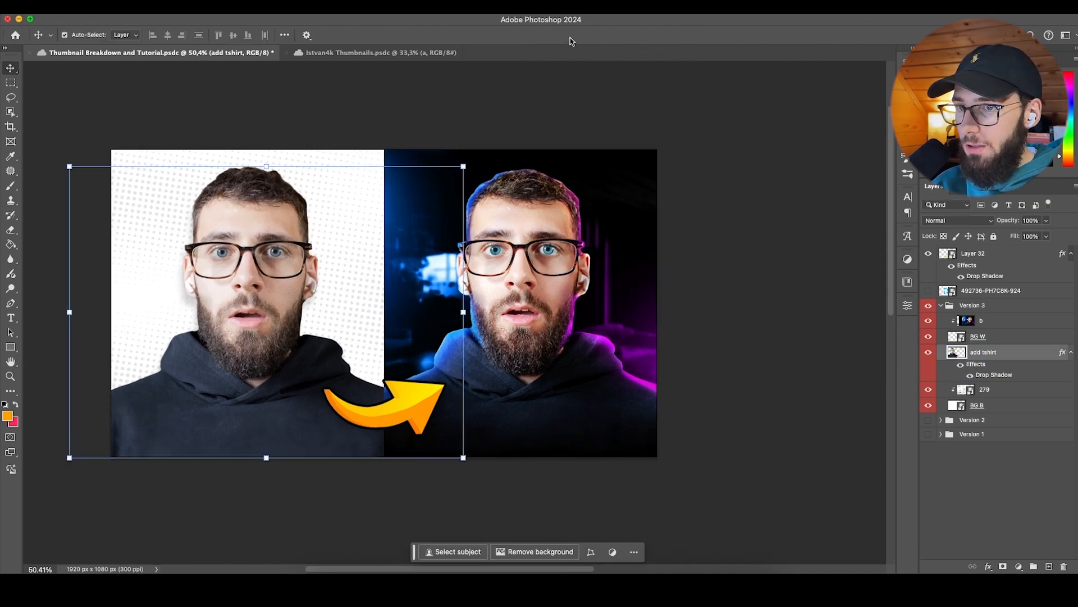
pyautogui.press('super+minus')
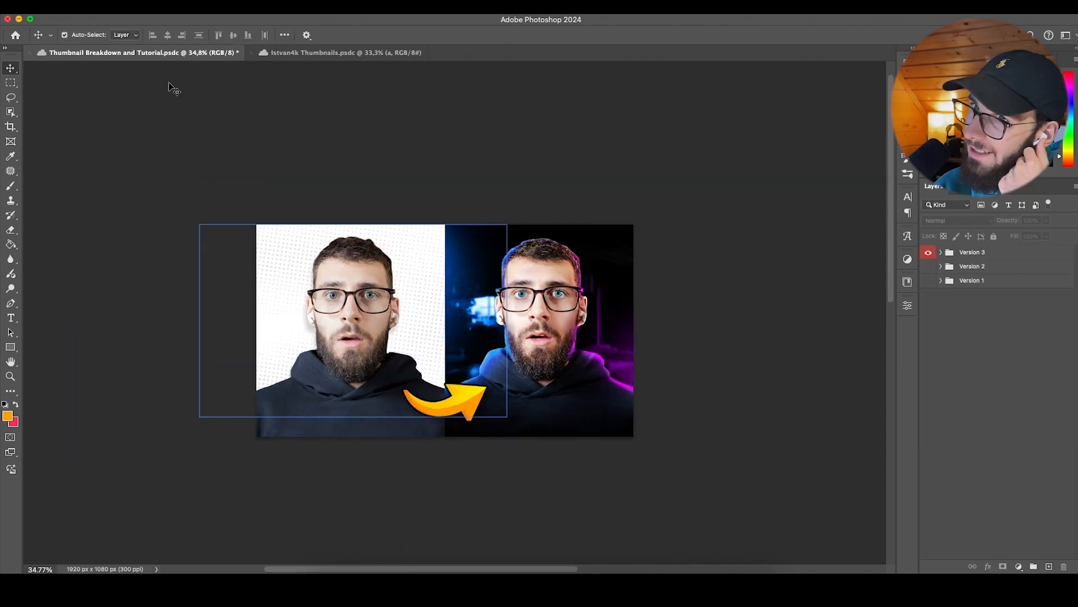
# Step: Export the Version 3 thumbnail as a JPG named Thumbnail Breakdown and TutorialV3 in the Thumbnail Tutorial folder
pyautogui.click(110, 7)
pyautogui.moveTo(146, 184)
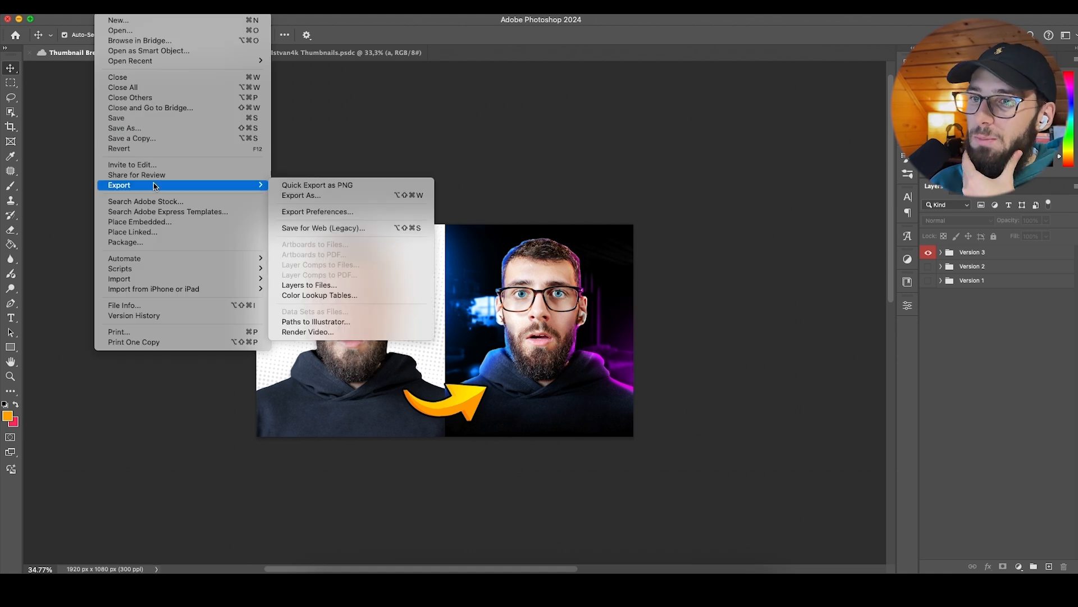
pyautogui.click(314, 197)
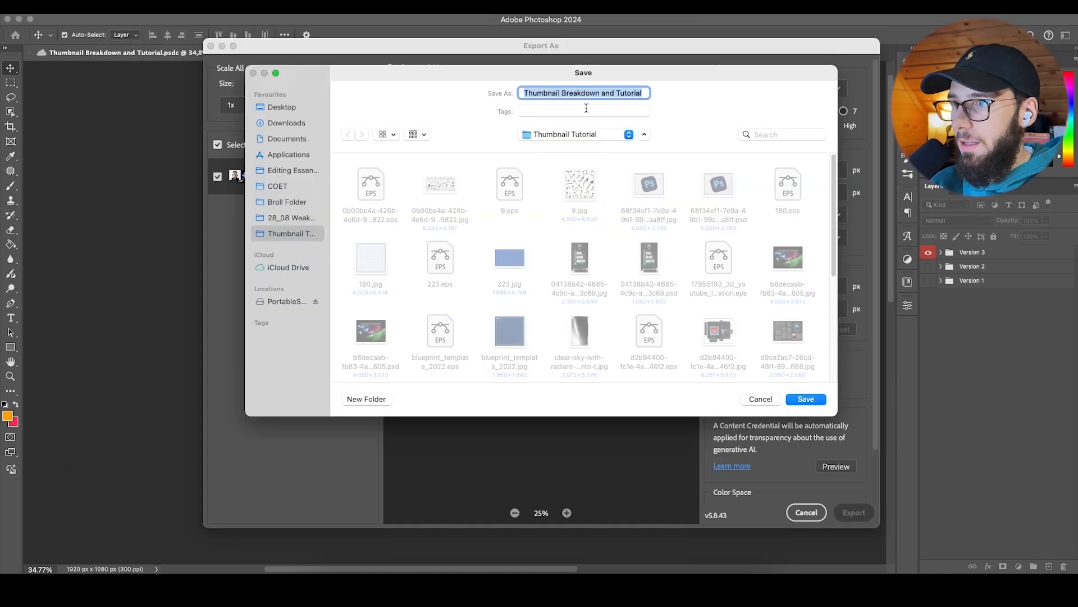
pyautogui.scroll(-6, 568, 258)
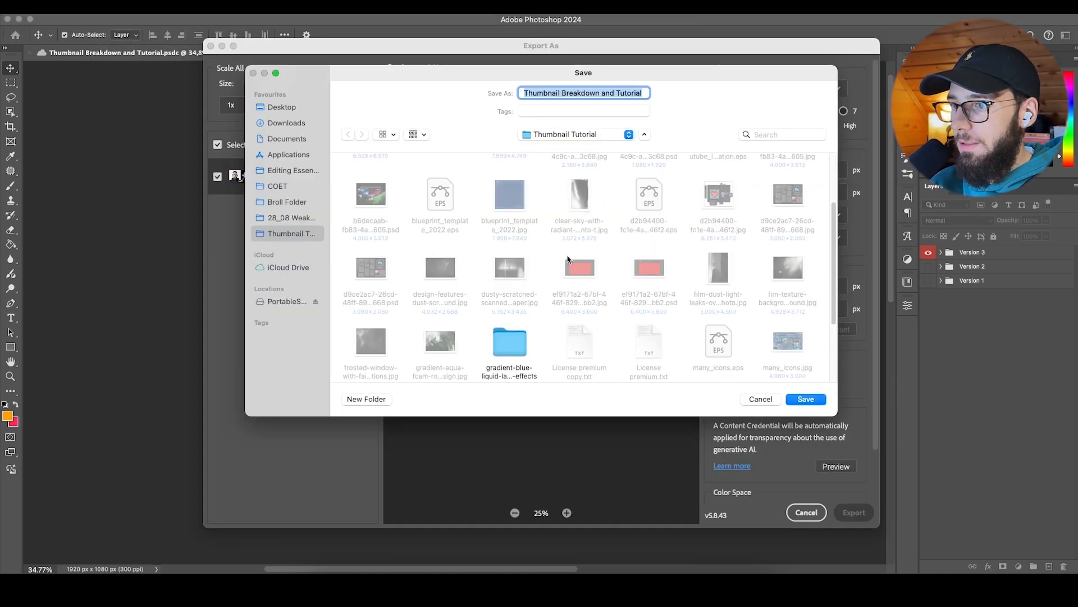
pyautogui.click(367, 332)
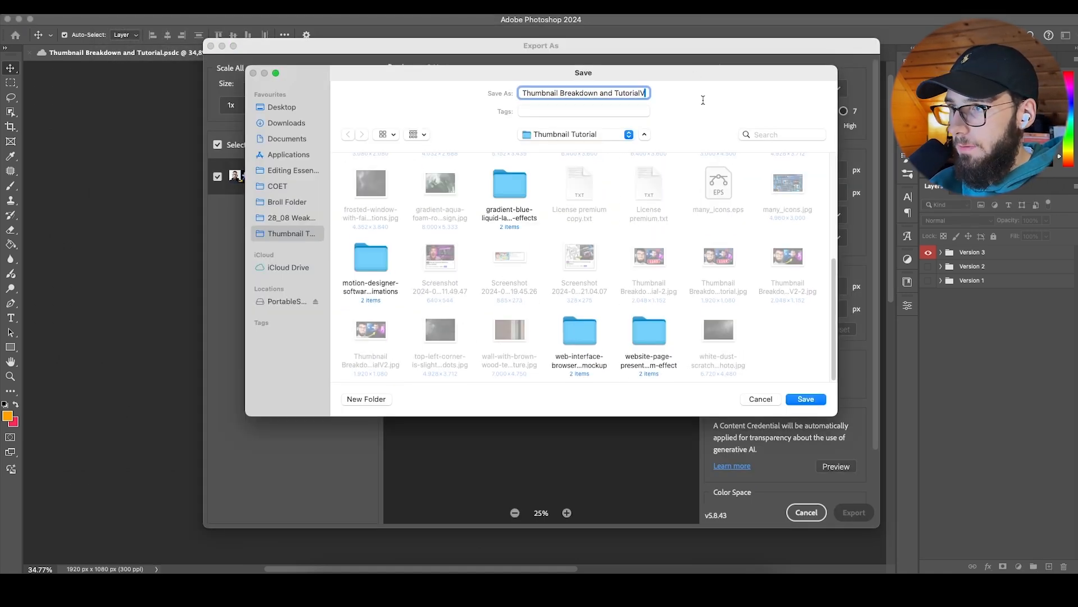
pyautogui.press('Return')
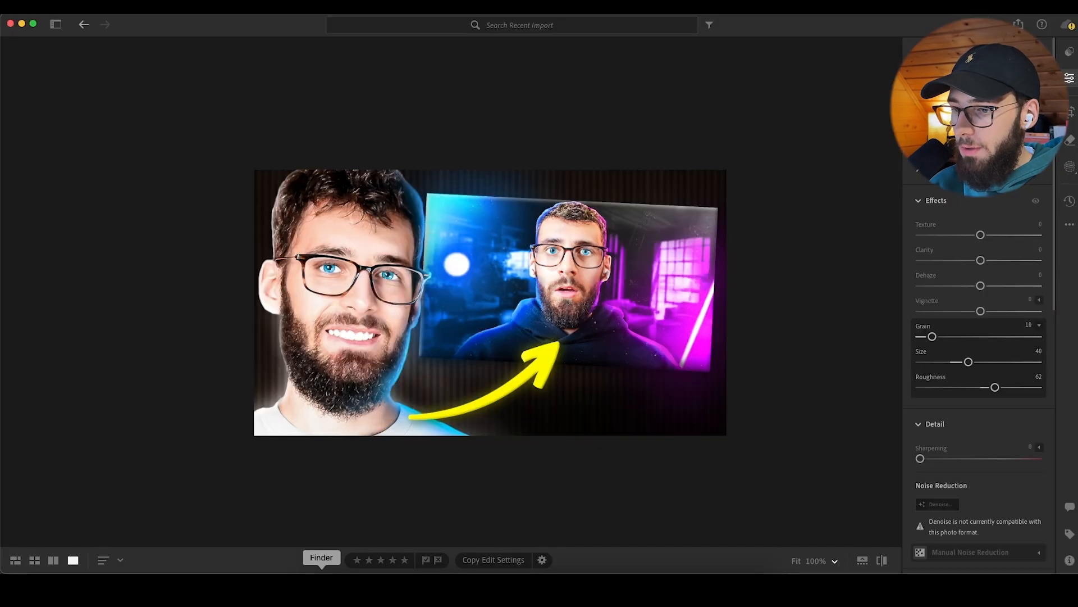
# Step: Import Thumbnail Breakdown and TutorialV3.jpg from the Thumbnail Tutorial folder into Lightroom
pyautogui.click(321, 589)
pyautogui.click(410, 219)
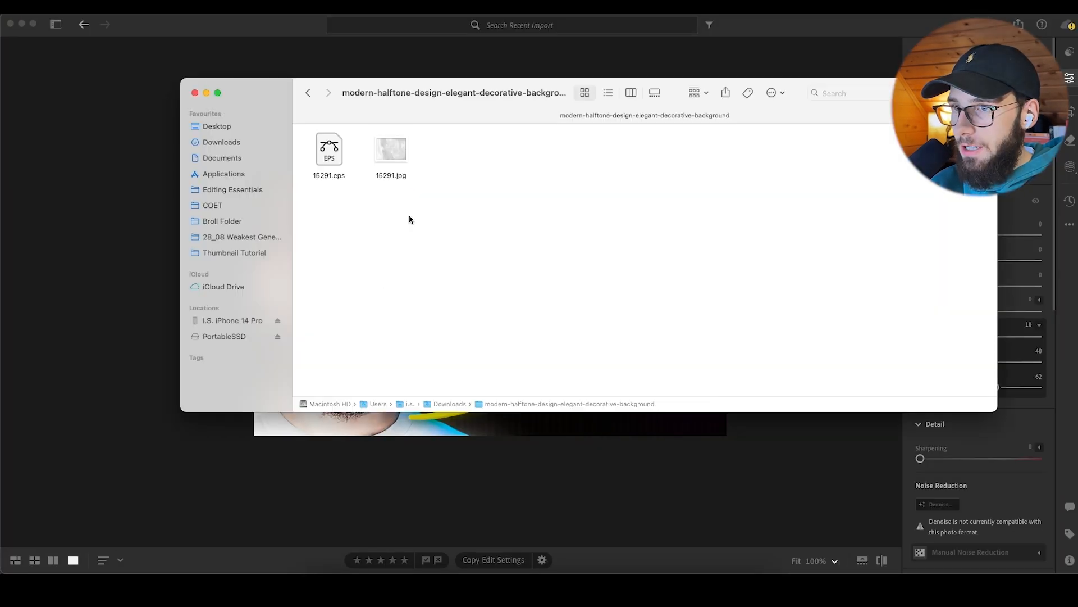
pyautogui.click(240, 252)
pyautogui.moveTo(330, 275); pyautogui.dragTo(353, 453)
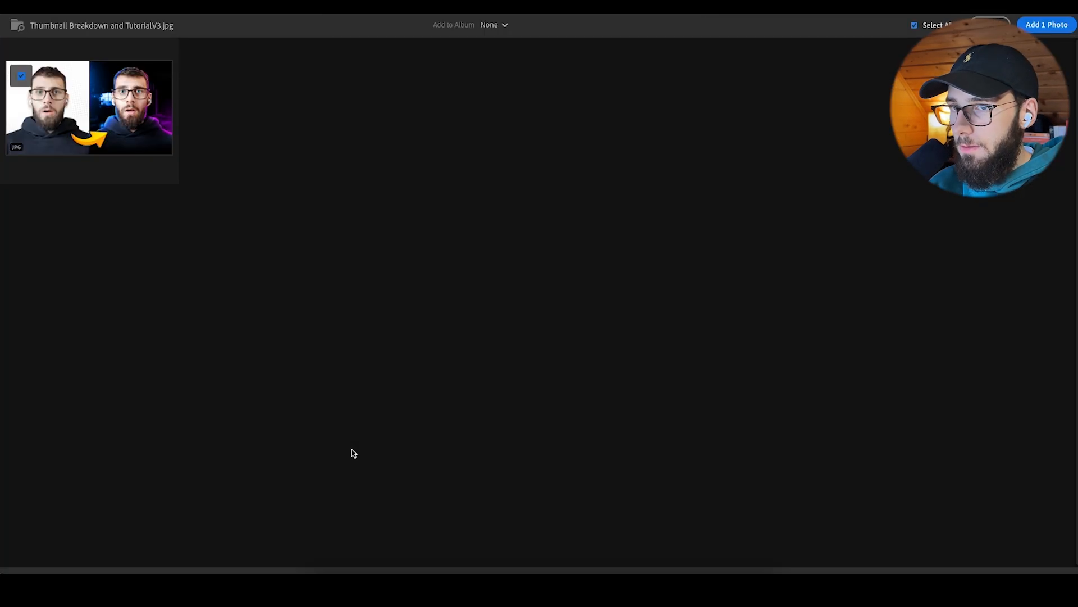
pyautogui.click(1047, 24)
# Step: Apply the premium adaptive presets Enhance Portrait at 100 and Polished Portrait at about 78 to the thumbnail
pyautogui.press('p')
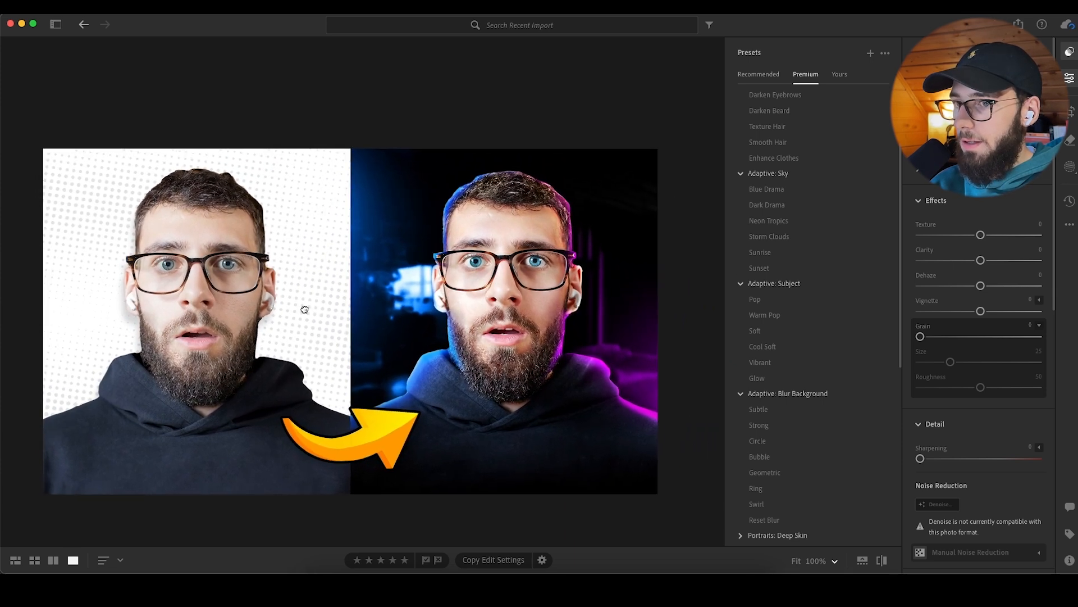
pyautogui.scroll(4, 775, 213)
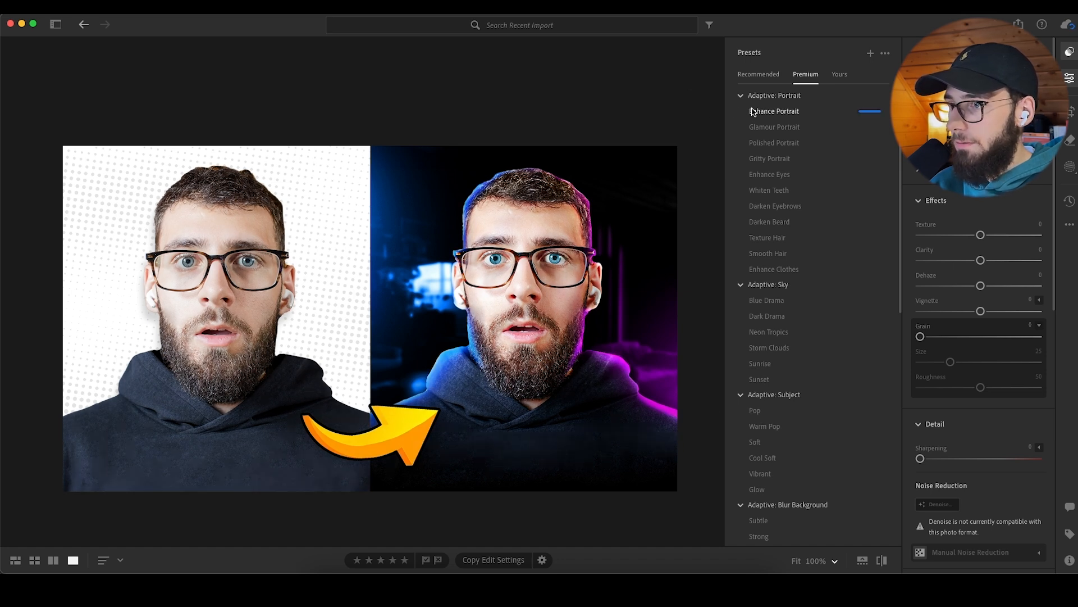
pyautogui.click(783, 115)
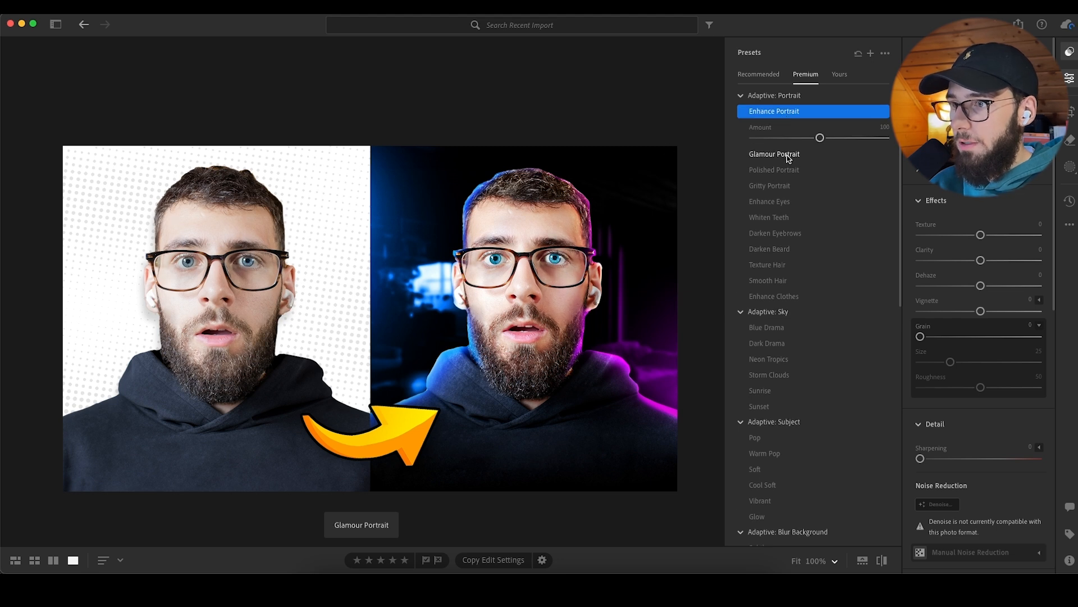
pyautogui.click(754, 171)
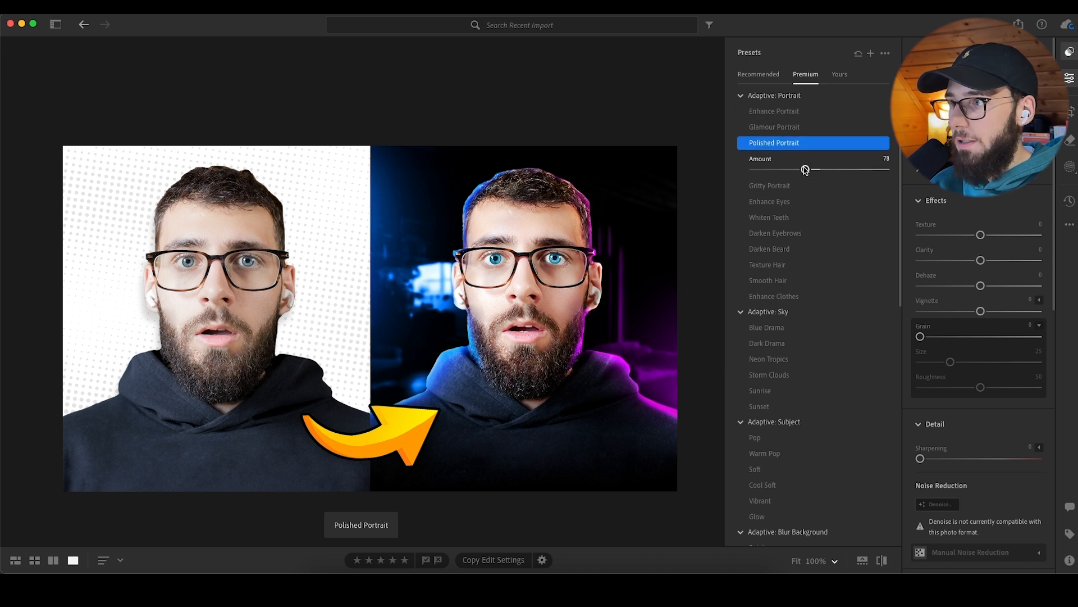
# Step: Add the Enhance Eyes preset at amount 190, plus the Darken Eyebrows, Darken Beard, Texture Hair and Enhance Clothes presets
pyautogui.click(754, 202)
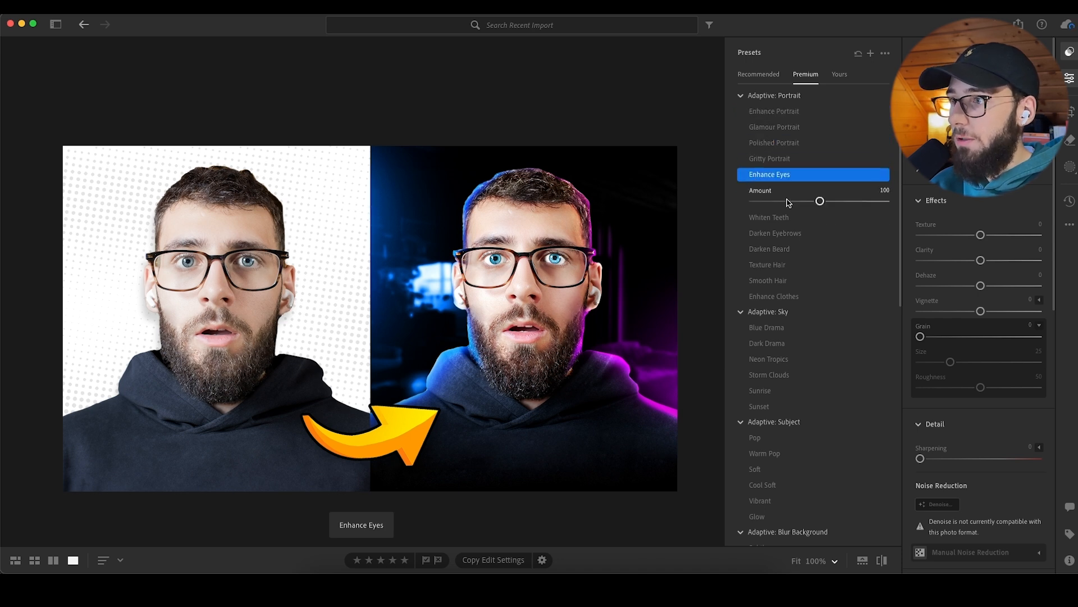
pyautogui.moveTo(793, 203); pyautogui.dragTo(815, 204)
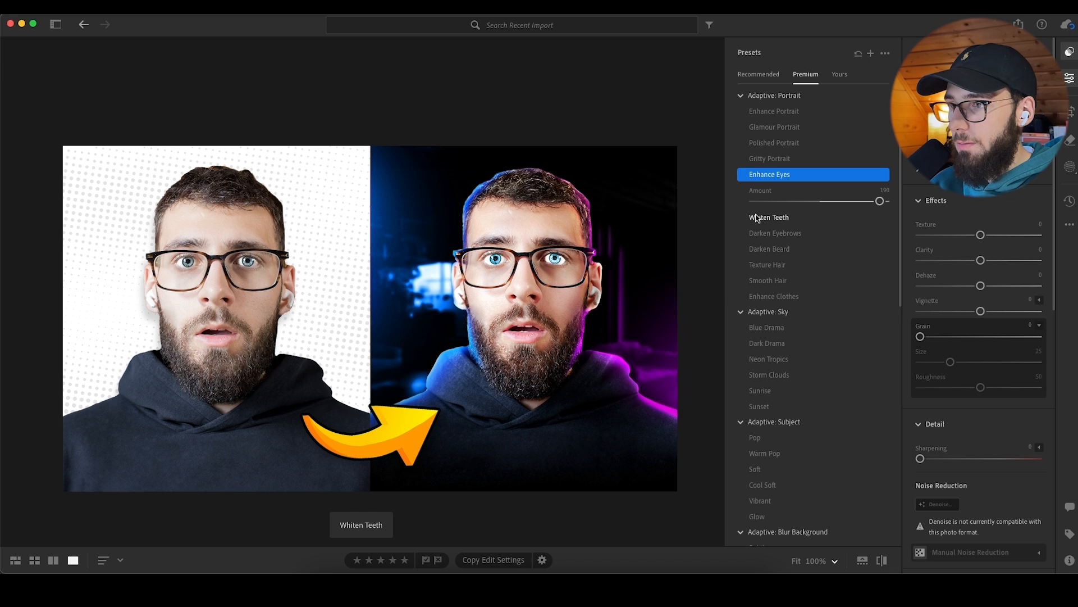
pyautogui.click(761, 233)
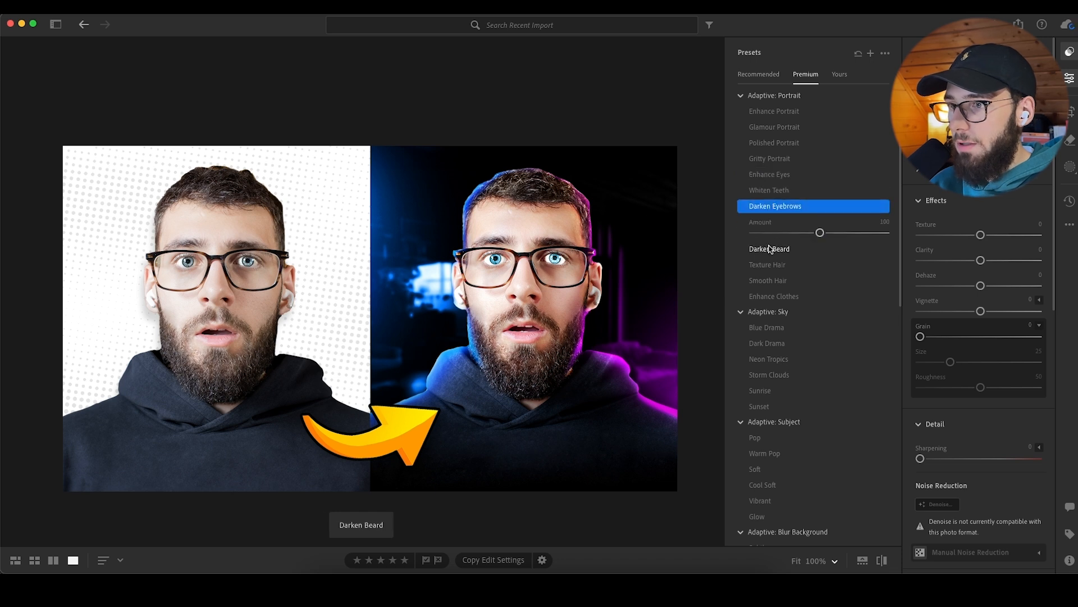
pyautogui.click(770, 249)
pyautogui.click(761, 265)
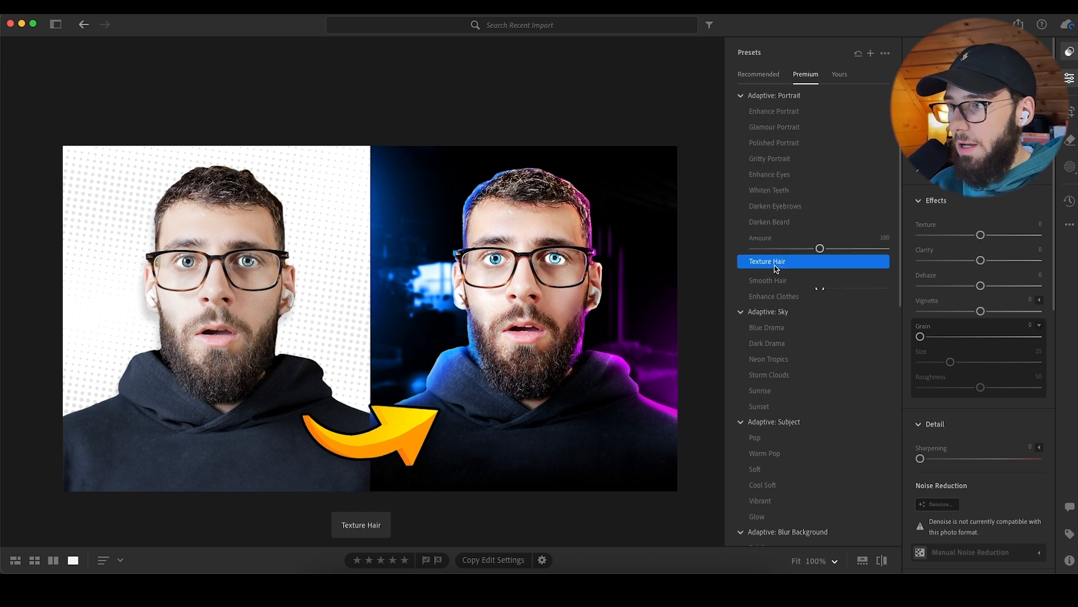
pyautogui.click(764, 297)
# Step: Apply the Adaptive: Subject Pop preset at amount 60 and the Subtle preset from Adaptive: Blur Background
pyautogui.click(760, 440)
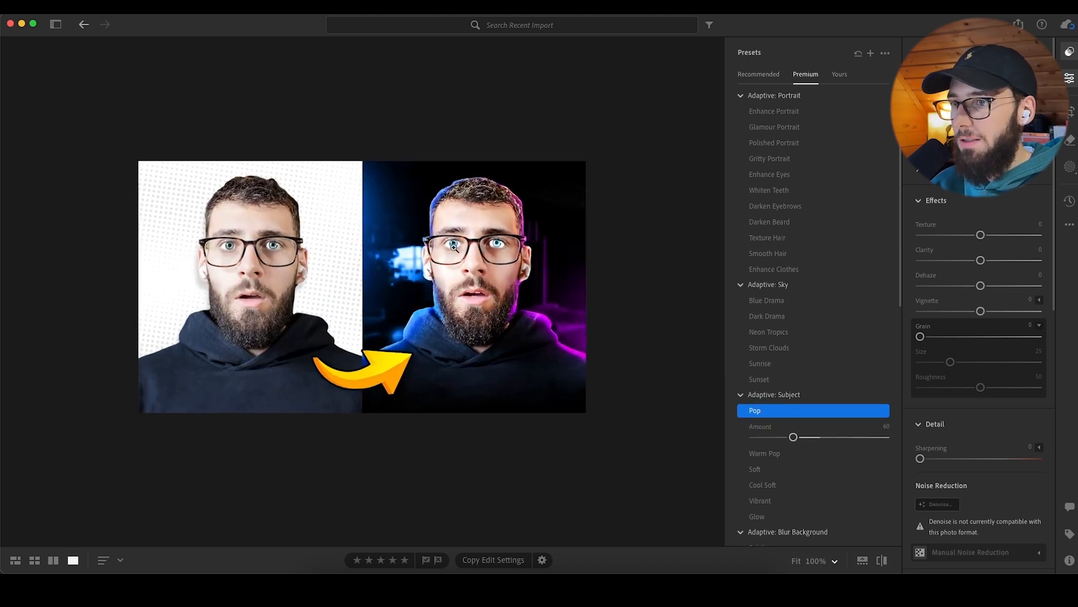
pyautogui.scroll(-3, 798, 438)
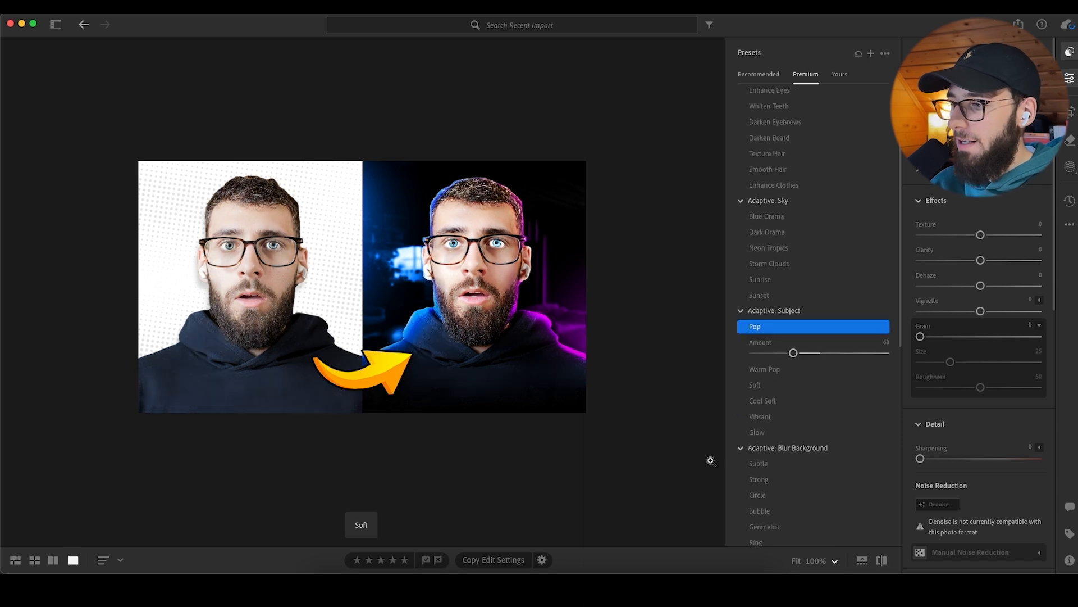
pyautogui.click(763, 461)
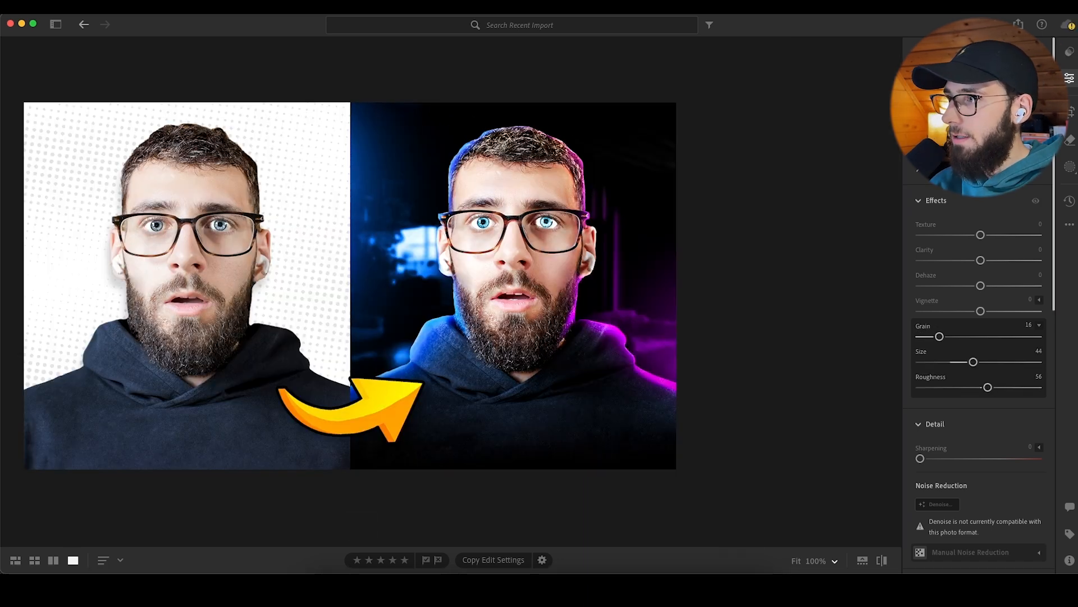
# Step: Try deleting a person component from the eyes mask among the preset masks, and undo the deletion
pyautogui.click(1070, 167)
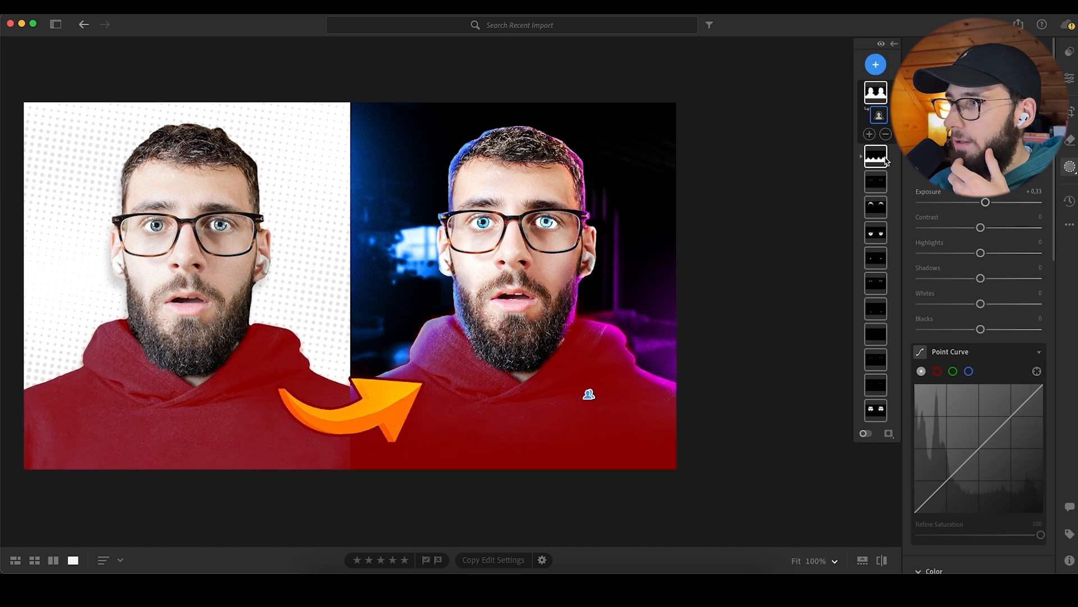
pyautogui.click(876, 182)
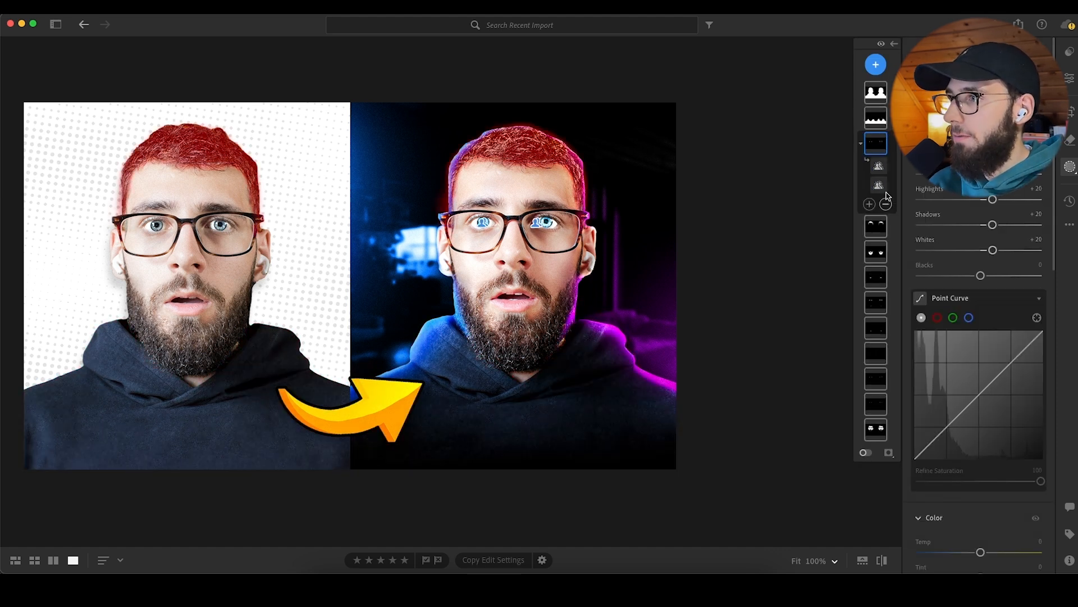
pyautogui.click(879, 185)
pyautogui.press('Delete')
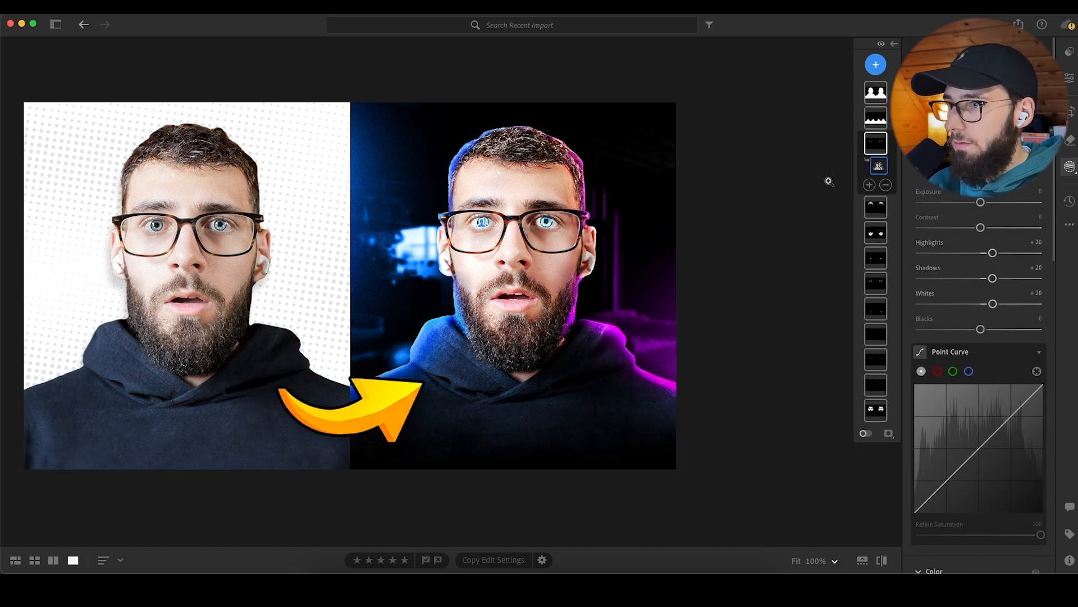
pyautogui.press('super+z')
pyautogui.click(885, 188)
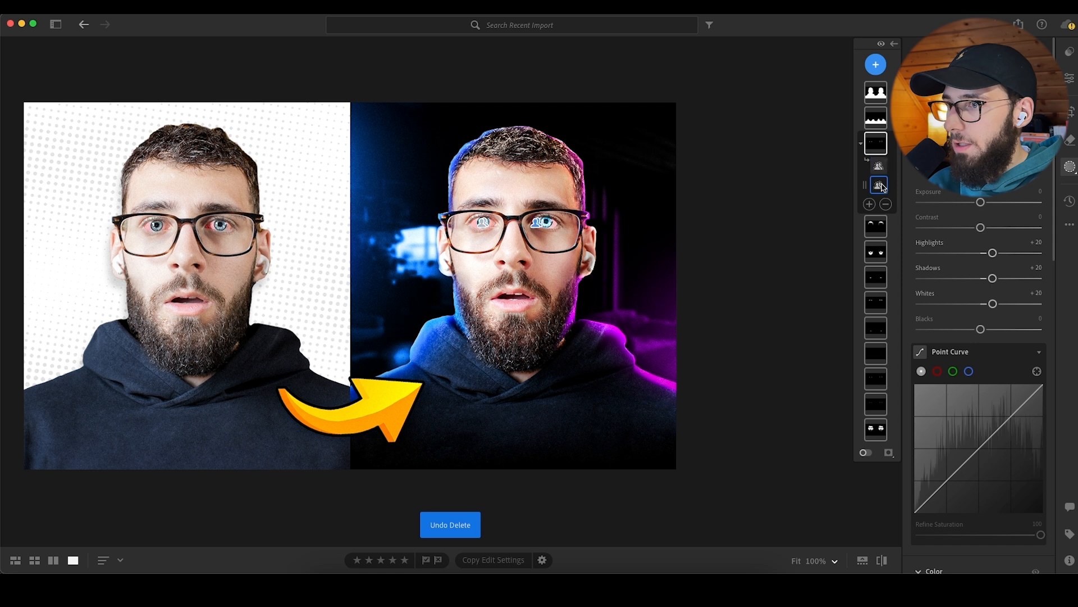
pyautogui.click(878, 149)
pyautogui.click(879, 148)
pyautogui.press('super+z')
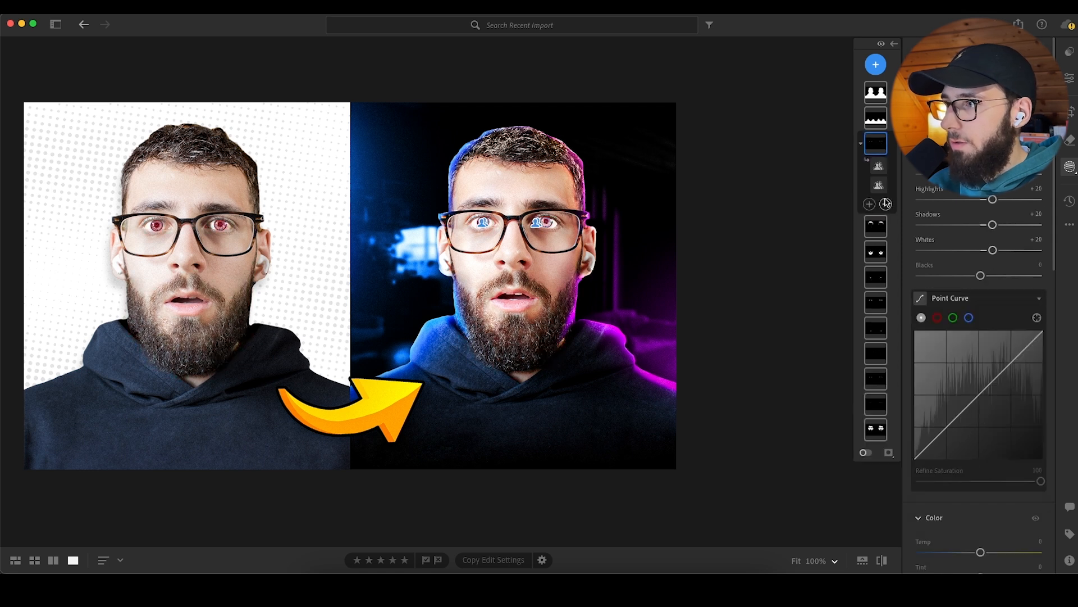
# Step: Try subtracting a brushed area from the eyes mask around the edited portrait's eye
pyautogui.click(886, 204)
pyautogui.click(926, 326)
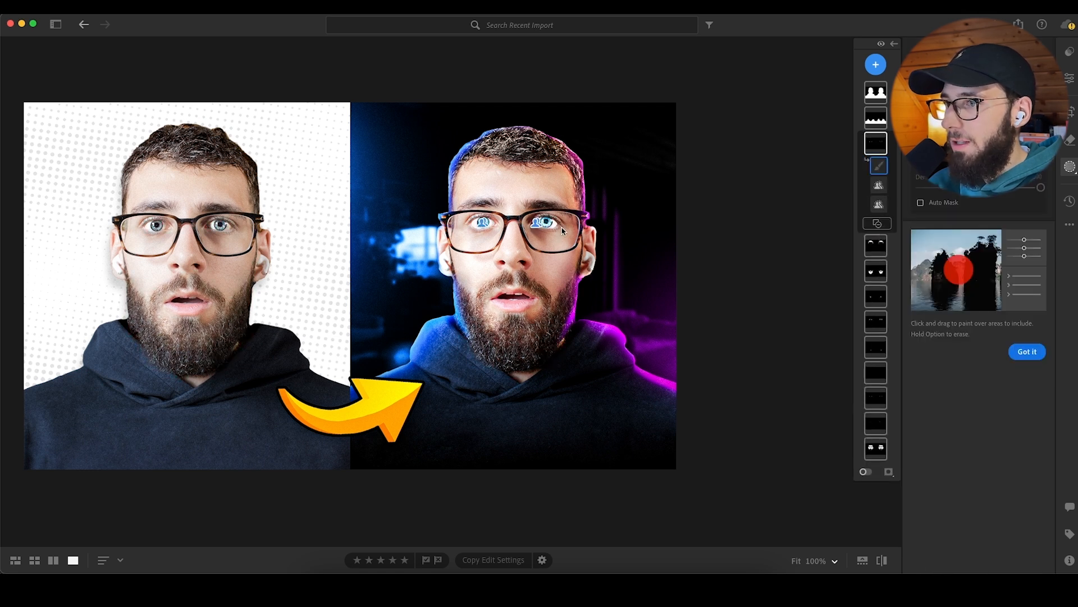
pyautogui.scroll(10, 557, 227)
pyautogui.moveTo(562, 224)
pyautogui.mouseDown()
pyautogui.moveTo(599, 221)
pyautogui.moveTo(709, 170)
pyautogui.mouseUp()
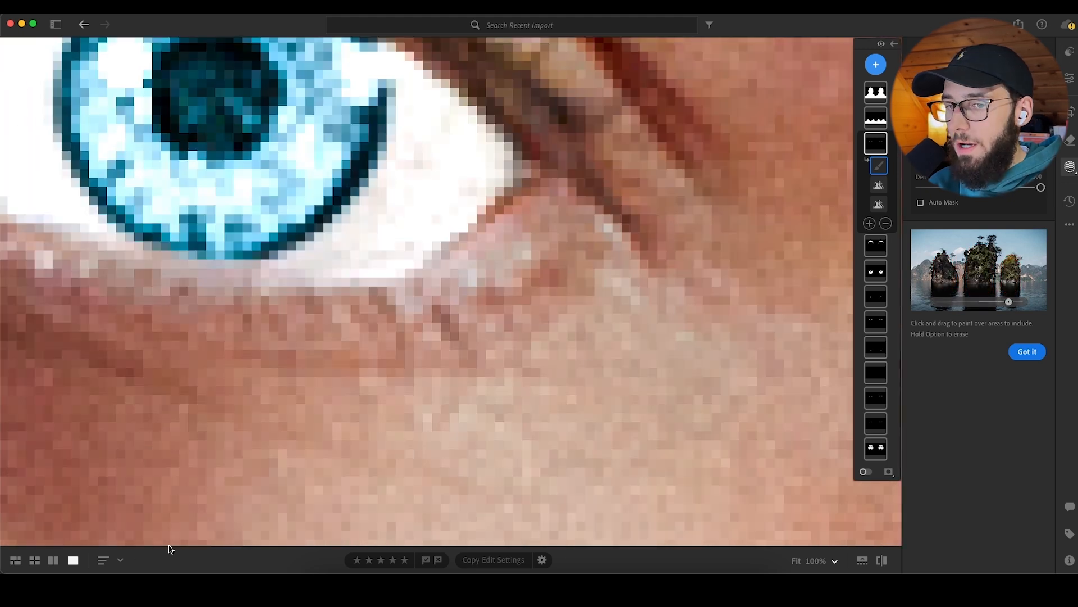
pyautogui.click(821, 557)
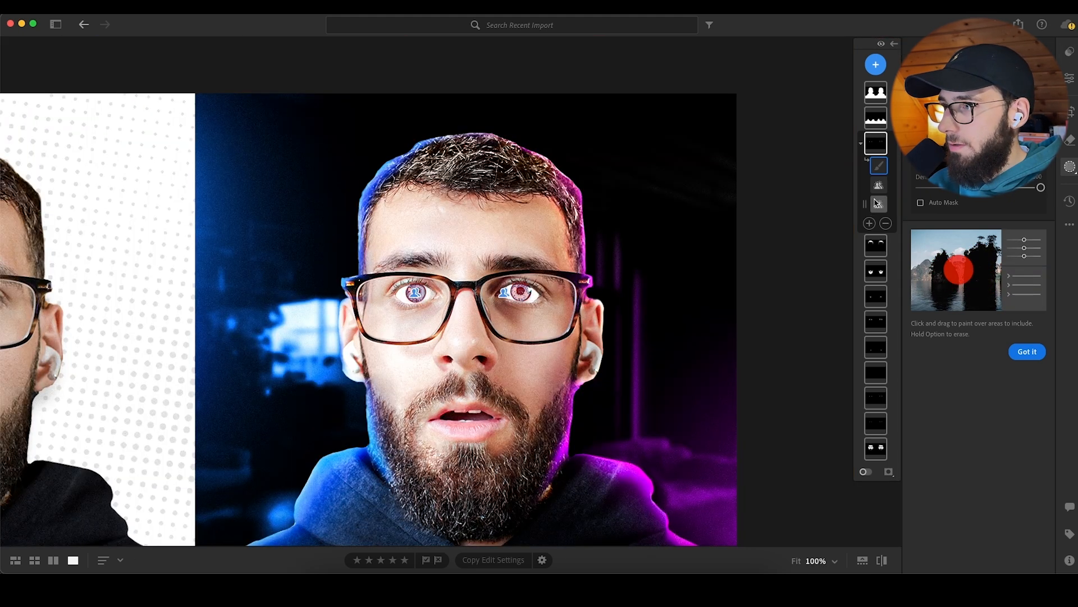
pyautogui.press('Escape')
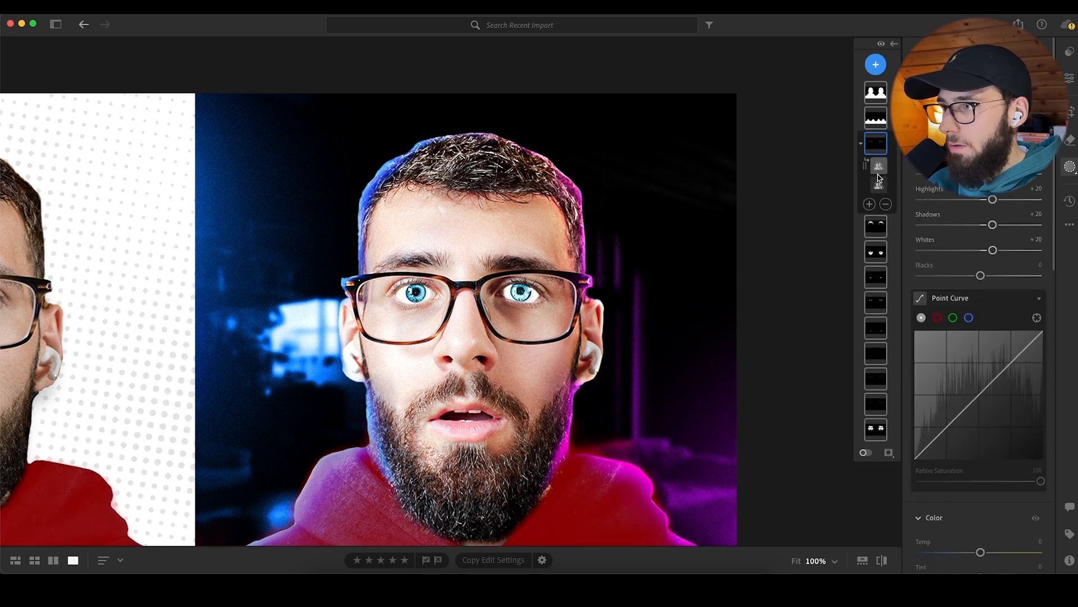
# Step: Subtract a brushed area from the eyes mask around the eyes of the edited portrait
pyautogui.click(870, 204)
pyautogui.click(922, 290)
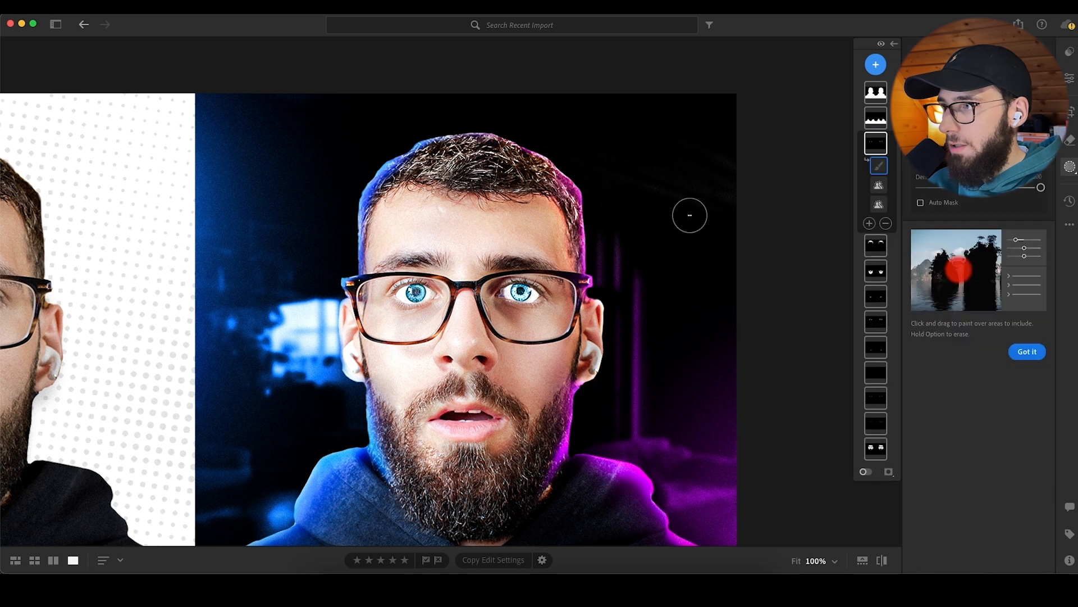
pyautogui.moveTo(554, 298); pyautogui.dragTo(444, 290)
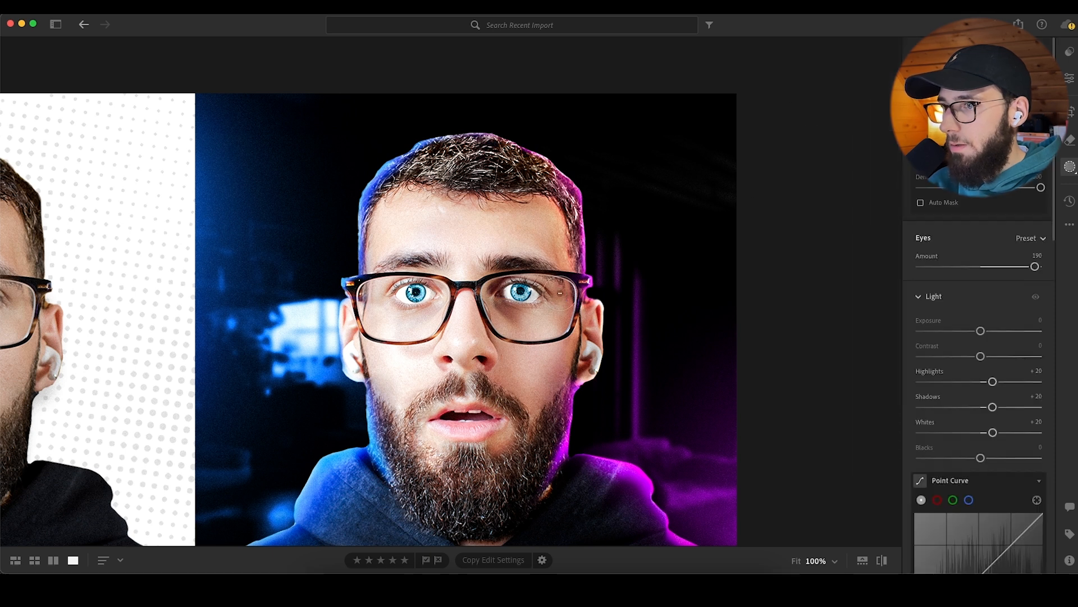
# Step: Compare the edited thumbnail with the original, and view the whole image at Fit size
pyautogui.click(882, 560)
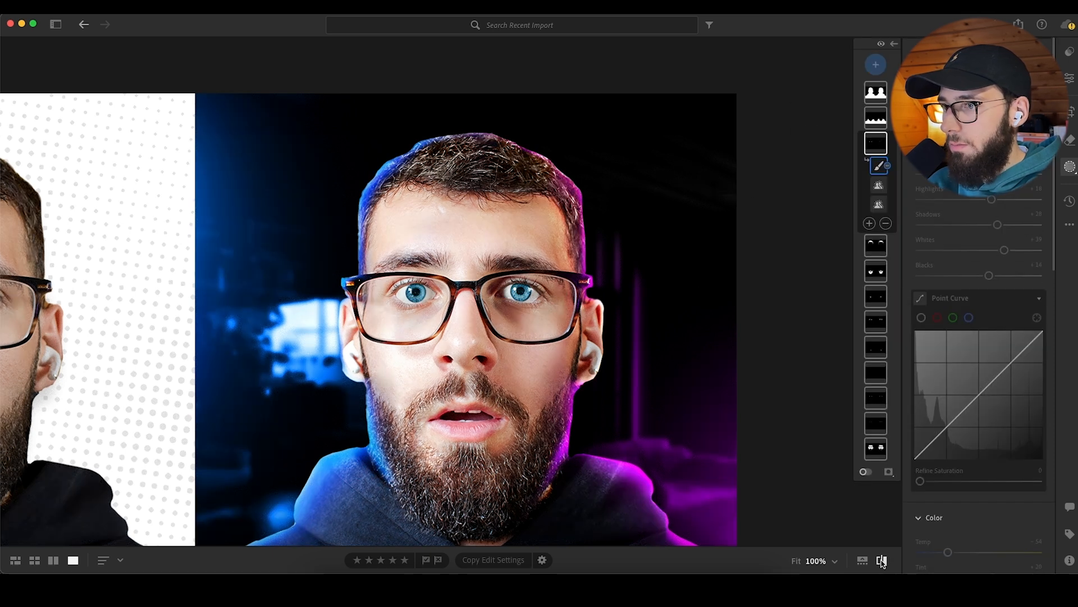
pyautogui.click(882, 560)
pyautogui.click(795, 561)
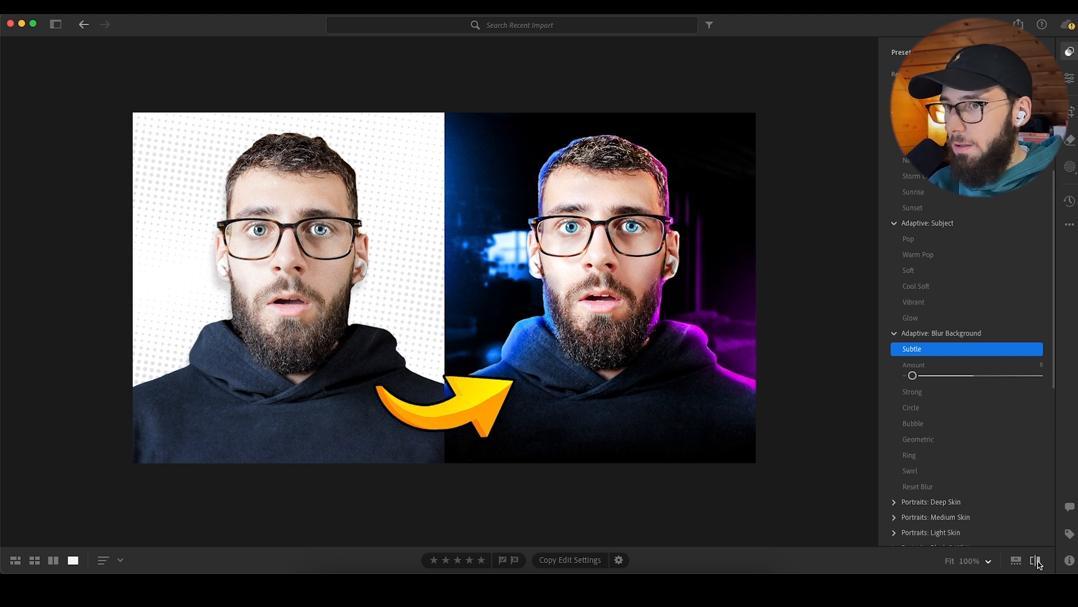
# Step: Export the enhanced Version 3 thumbnail as a JPG to the Thumbnail Tutorial folder, keeping the original file name
pyautogui.click(106, 7)
pyautogui.click(139, 72)
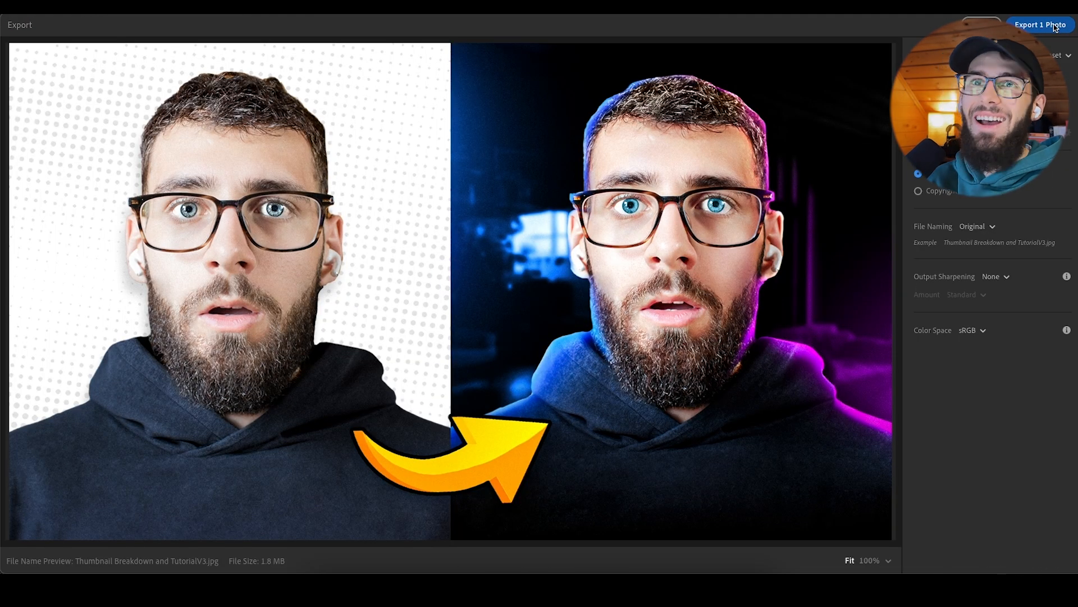
pyautogui.click(1056, 27)
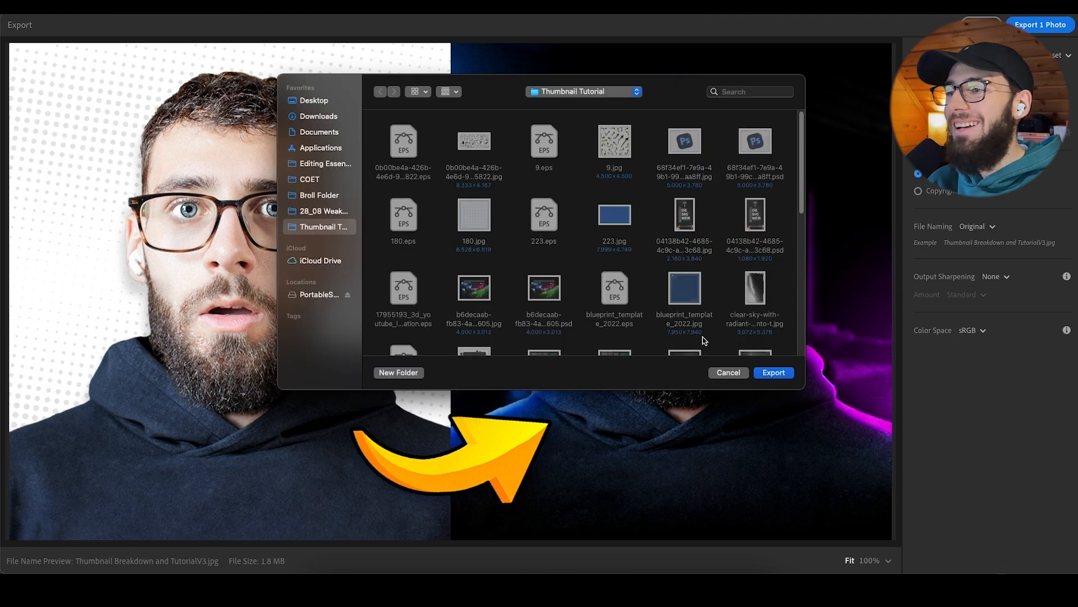
pyautogui.click(792, 373)
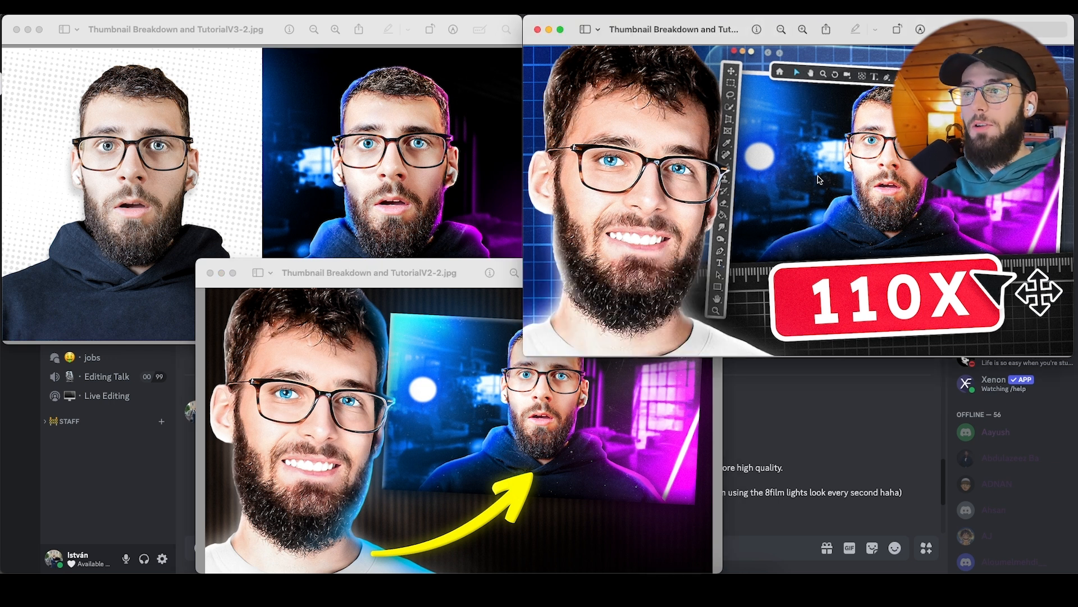
# Step: Close the preview windows of the three exported thumbnail versions
pyautogui.click(537, 30)
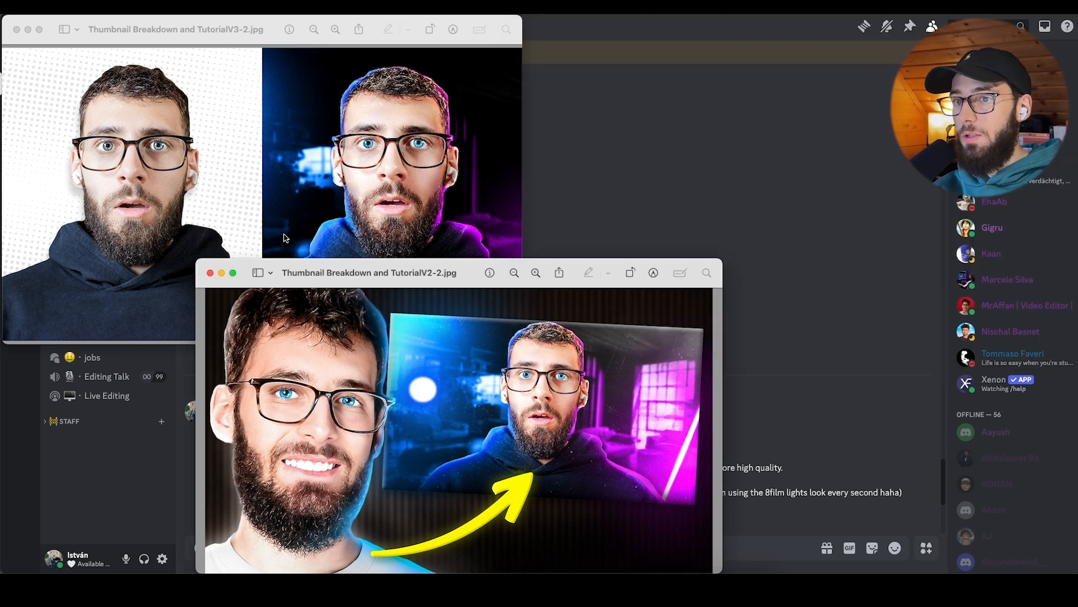
pyautogui.click(211, 273)
pyautogui.press('super+w')
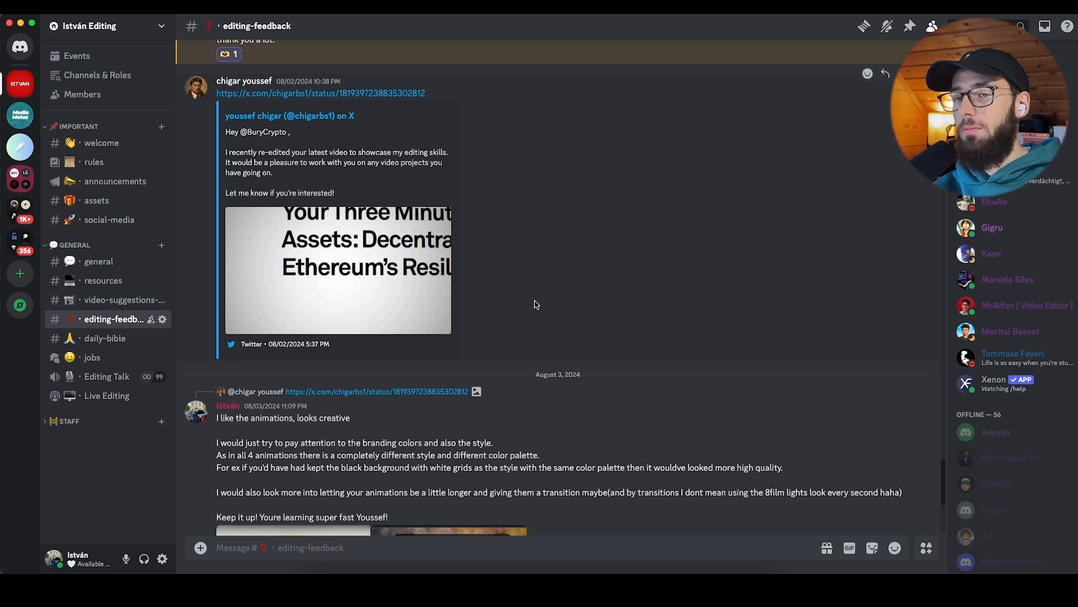
# Step: Examine the video feedback requests and the detailed replies in Discord's editing-feedback channel
pyautogui.scroll(-5, 536, 305)
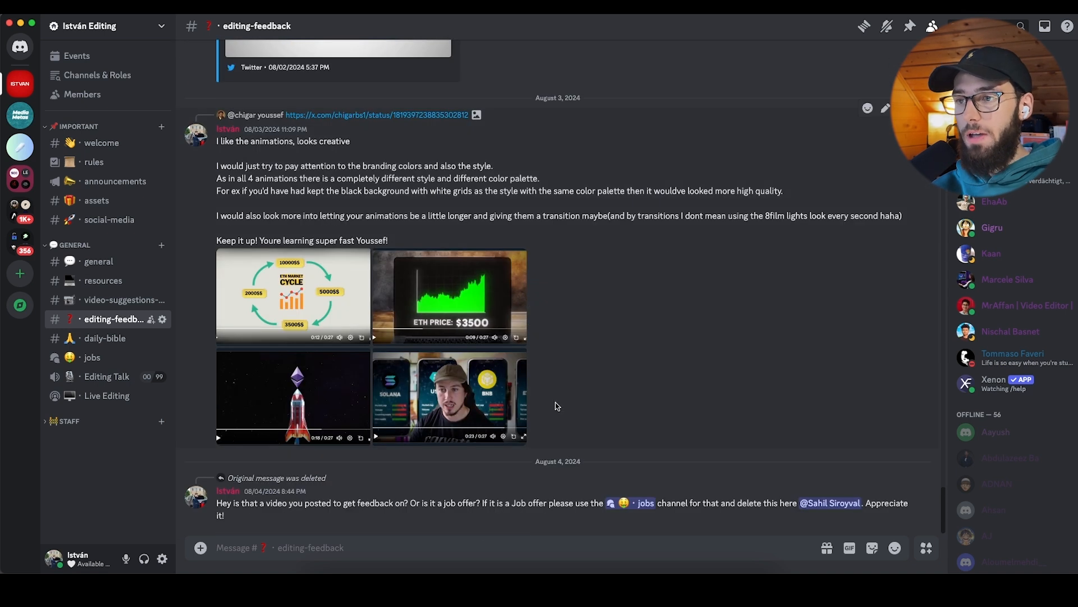
pyautogui.scroll(2, 578, 396)
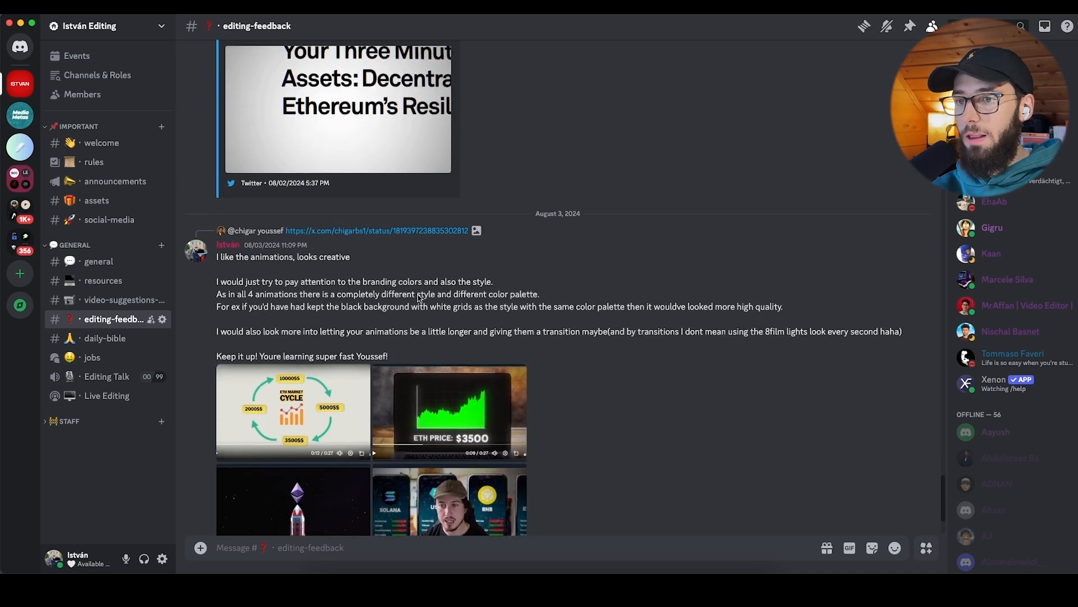
pyautogui.scroll(17, 402, 309)
pyautogui.moveTo(427, 365); pyautogui.dragTo(247, 177)
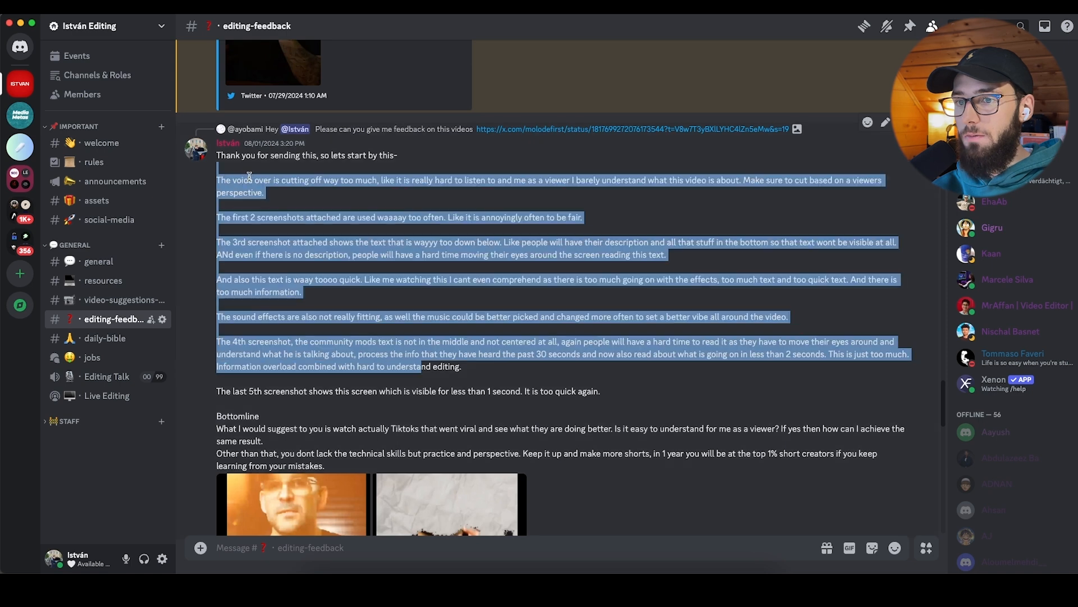
pyautogui.click(430, 402)
pyautogui.scroll(-2, 403, 391)
pyautogui.scroll(-2, 402, 391)
pyautogui.scroll(15, 370, 360)
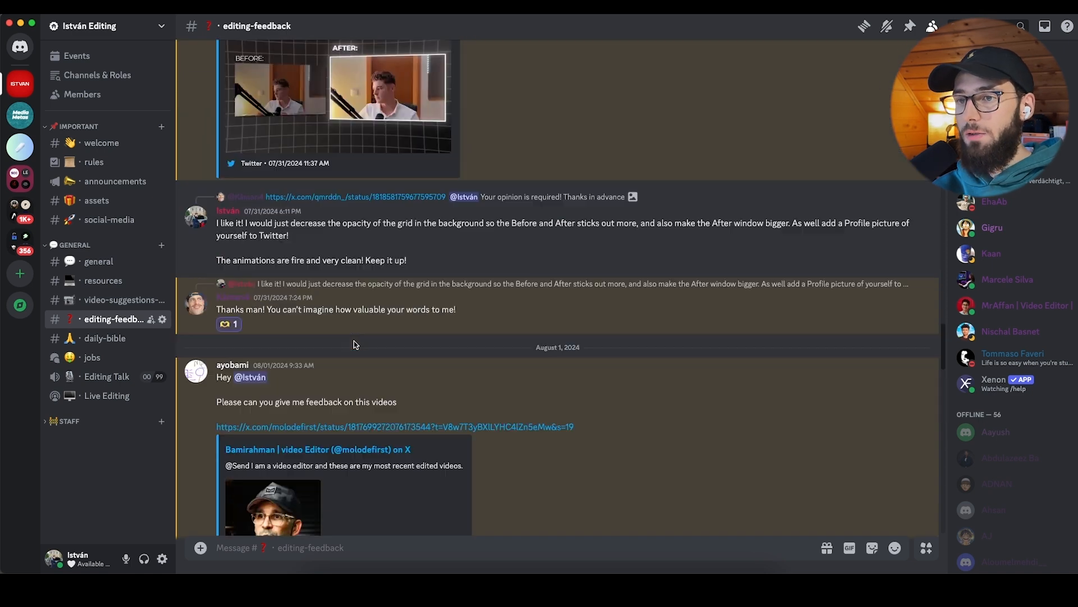
pyautogui.scroll(10, 356, 341)
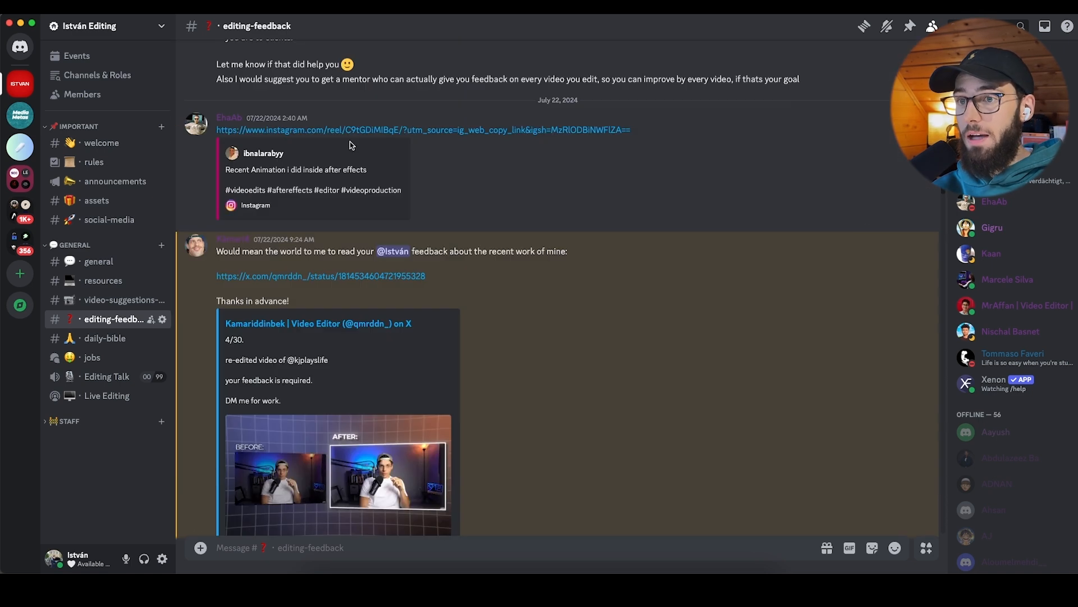
pyautogui.scroll(-15, 416, 348)
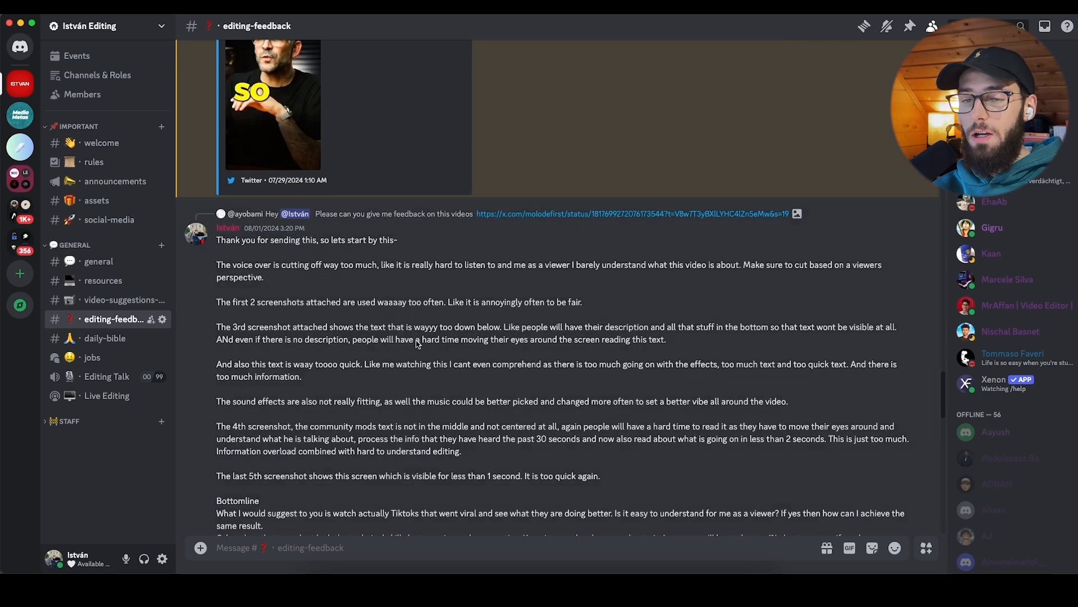
pyautogui.scroll(-5, 189, 336)
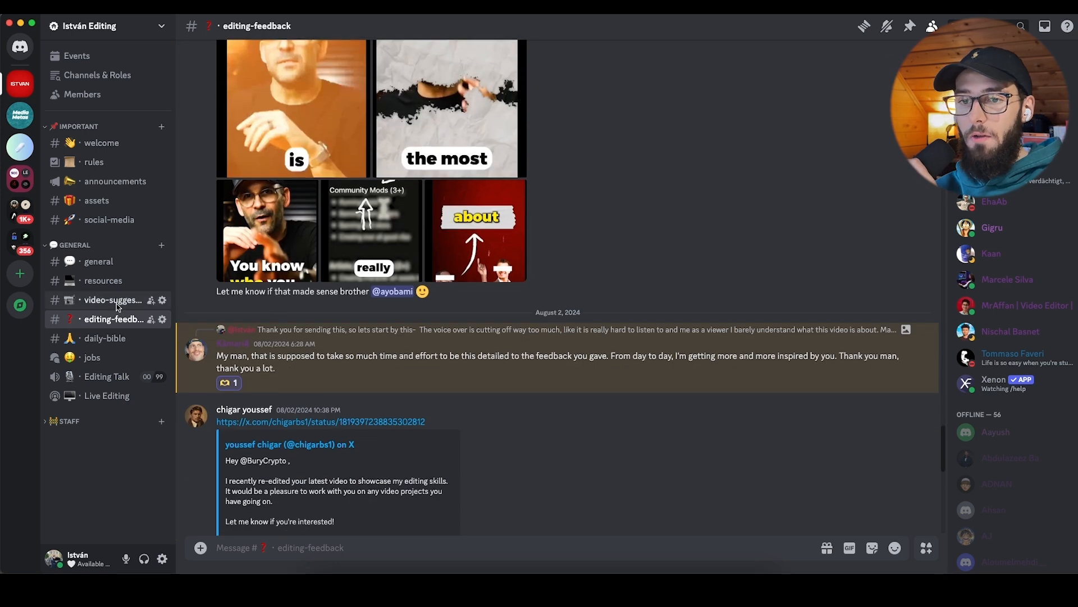
pyautogui.scroll(-2, 382, 354)
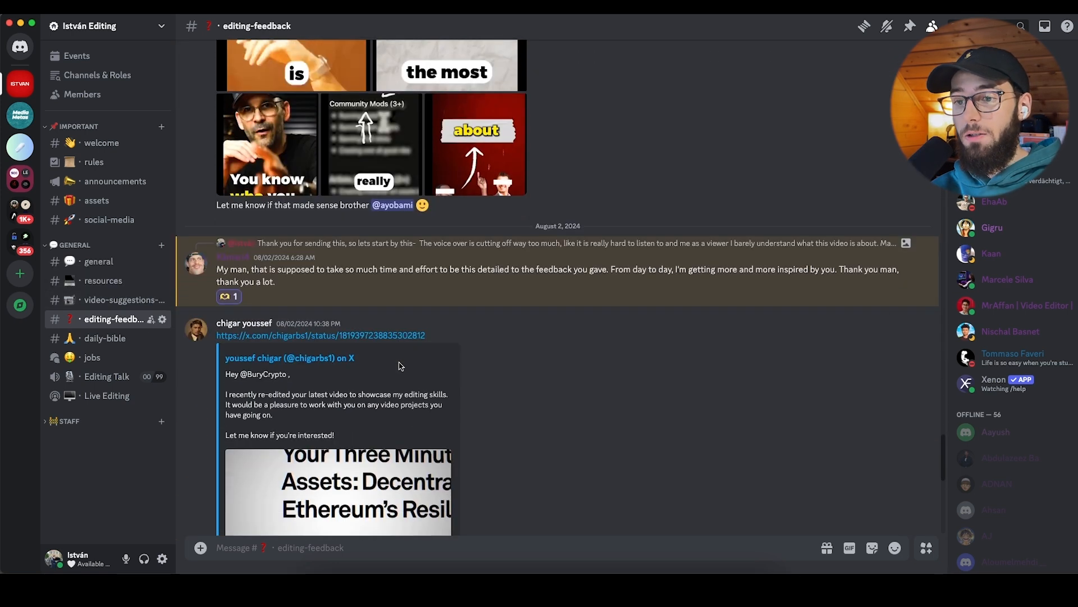
# Step: Open the video-suggestions channel and read through the tutorial requests and their replies
pyautogui.click(111, 302)
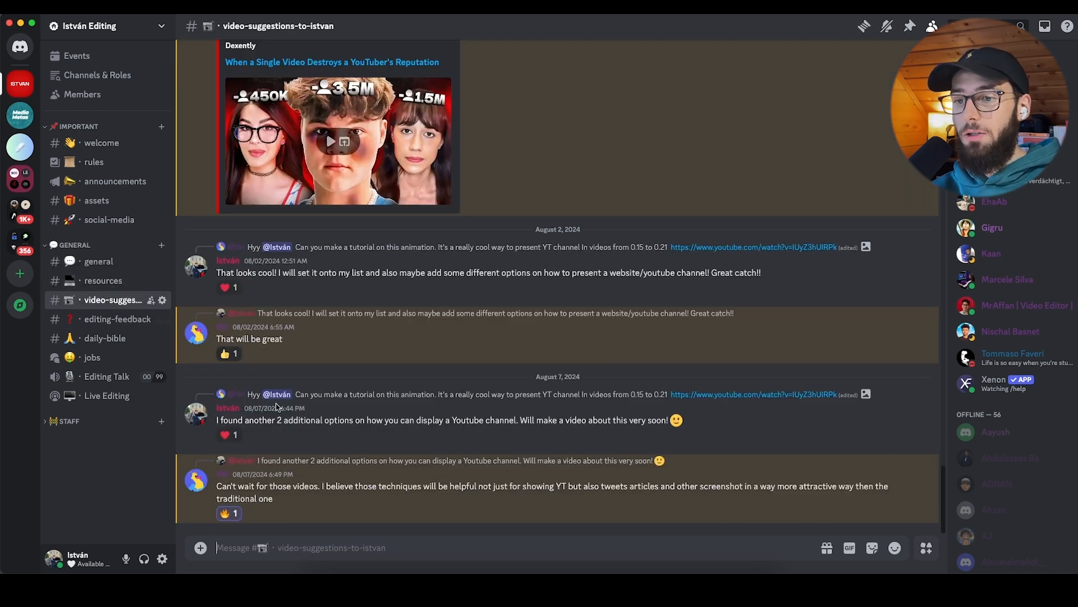
pyautogui.scroll(5, 580, 316)
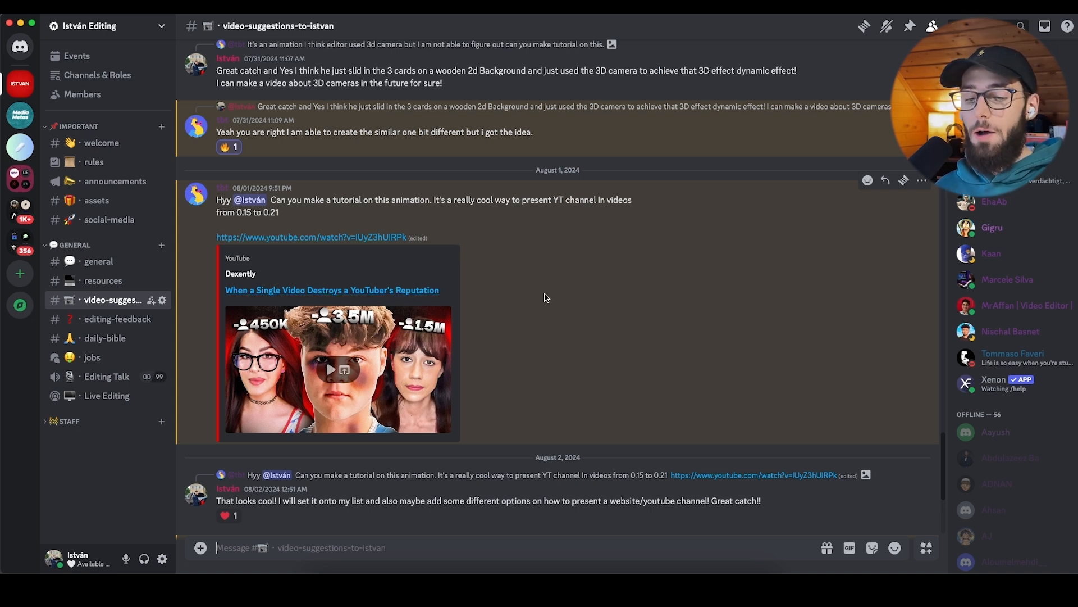
pyautogui.scroll(3, 541, 299)
pyautogui.scroll(-8, 531, 294)
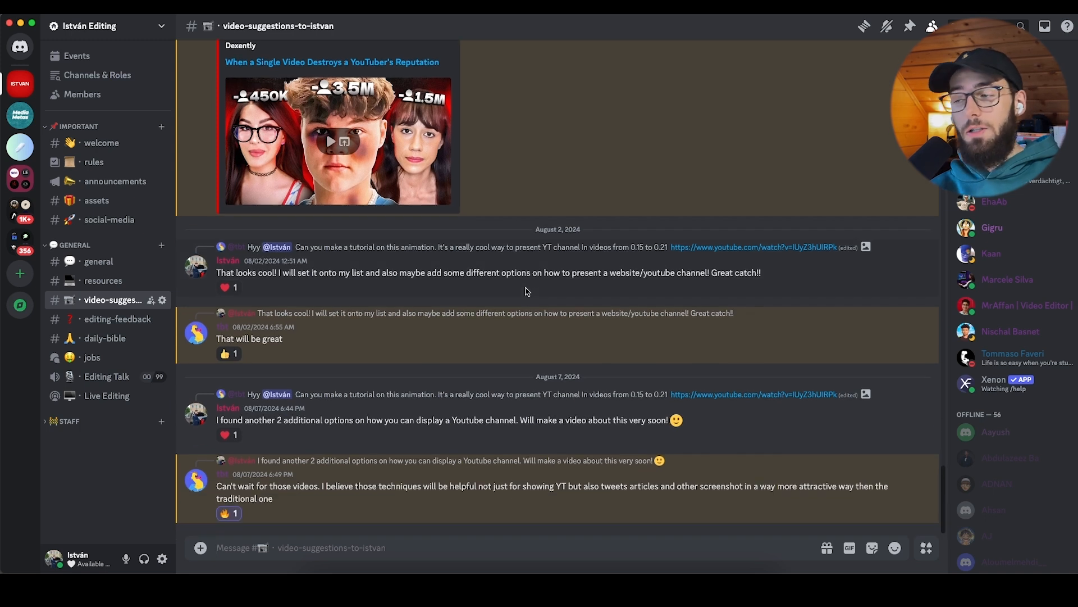